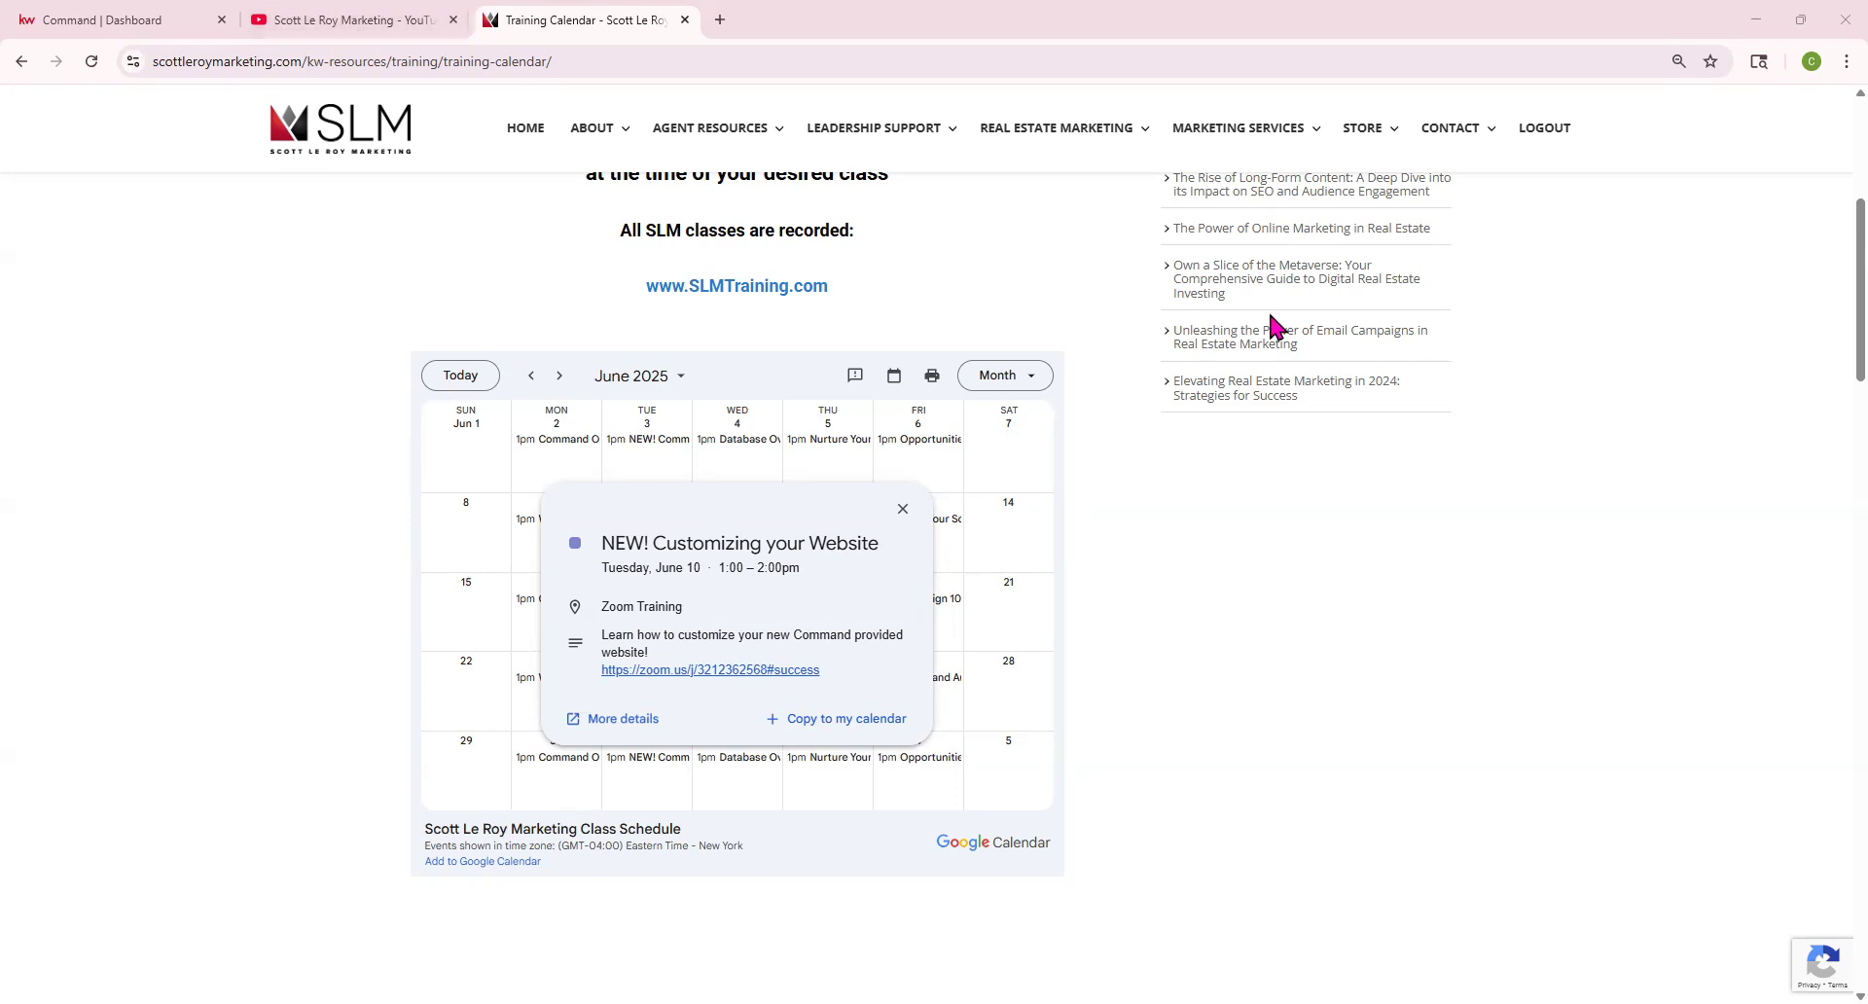
# Glance at the Scott Le Roy Marketing YouTube videos page, then return to the KW Command dashboard
pyautogui.click(367, 20)
pyautogui.click(362, 55)
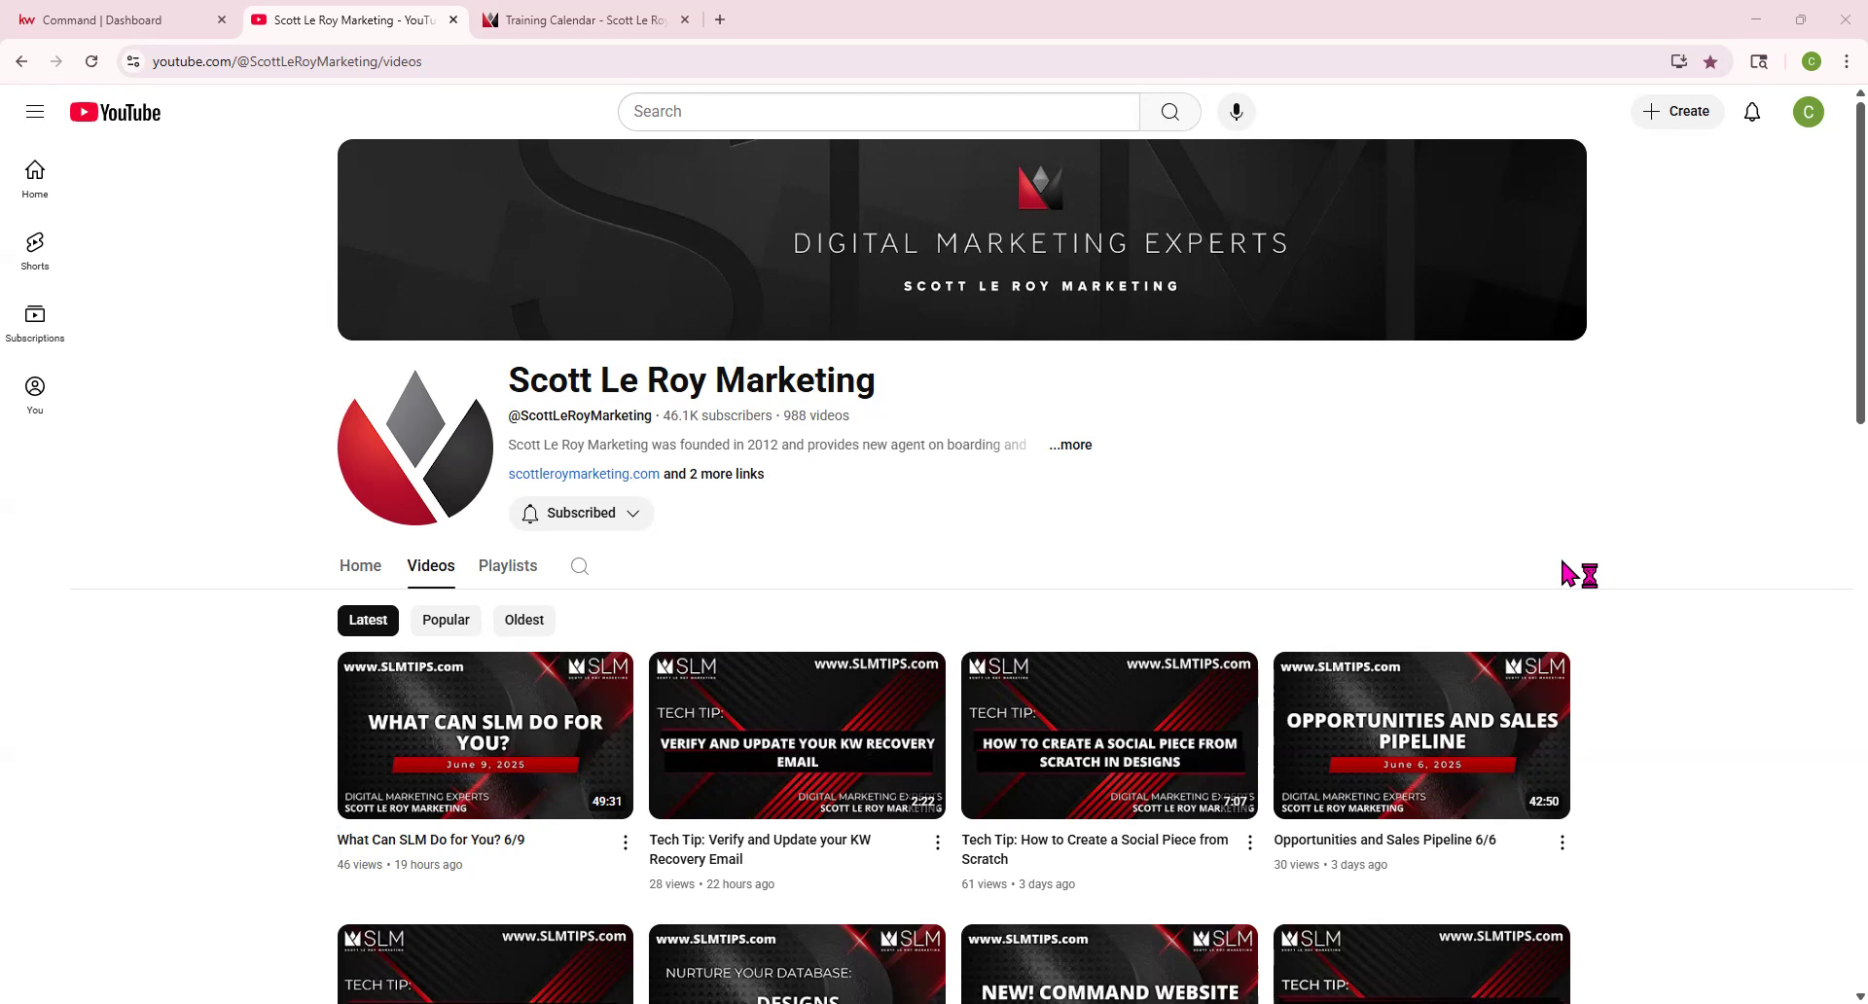
pyautogui.click(109, 13)
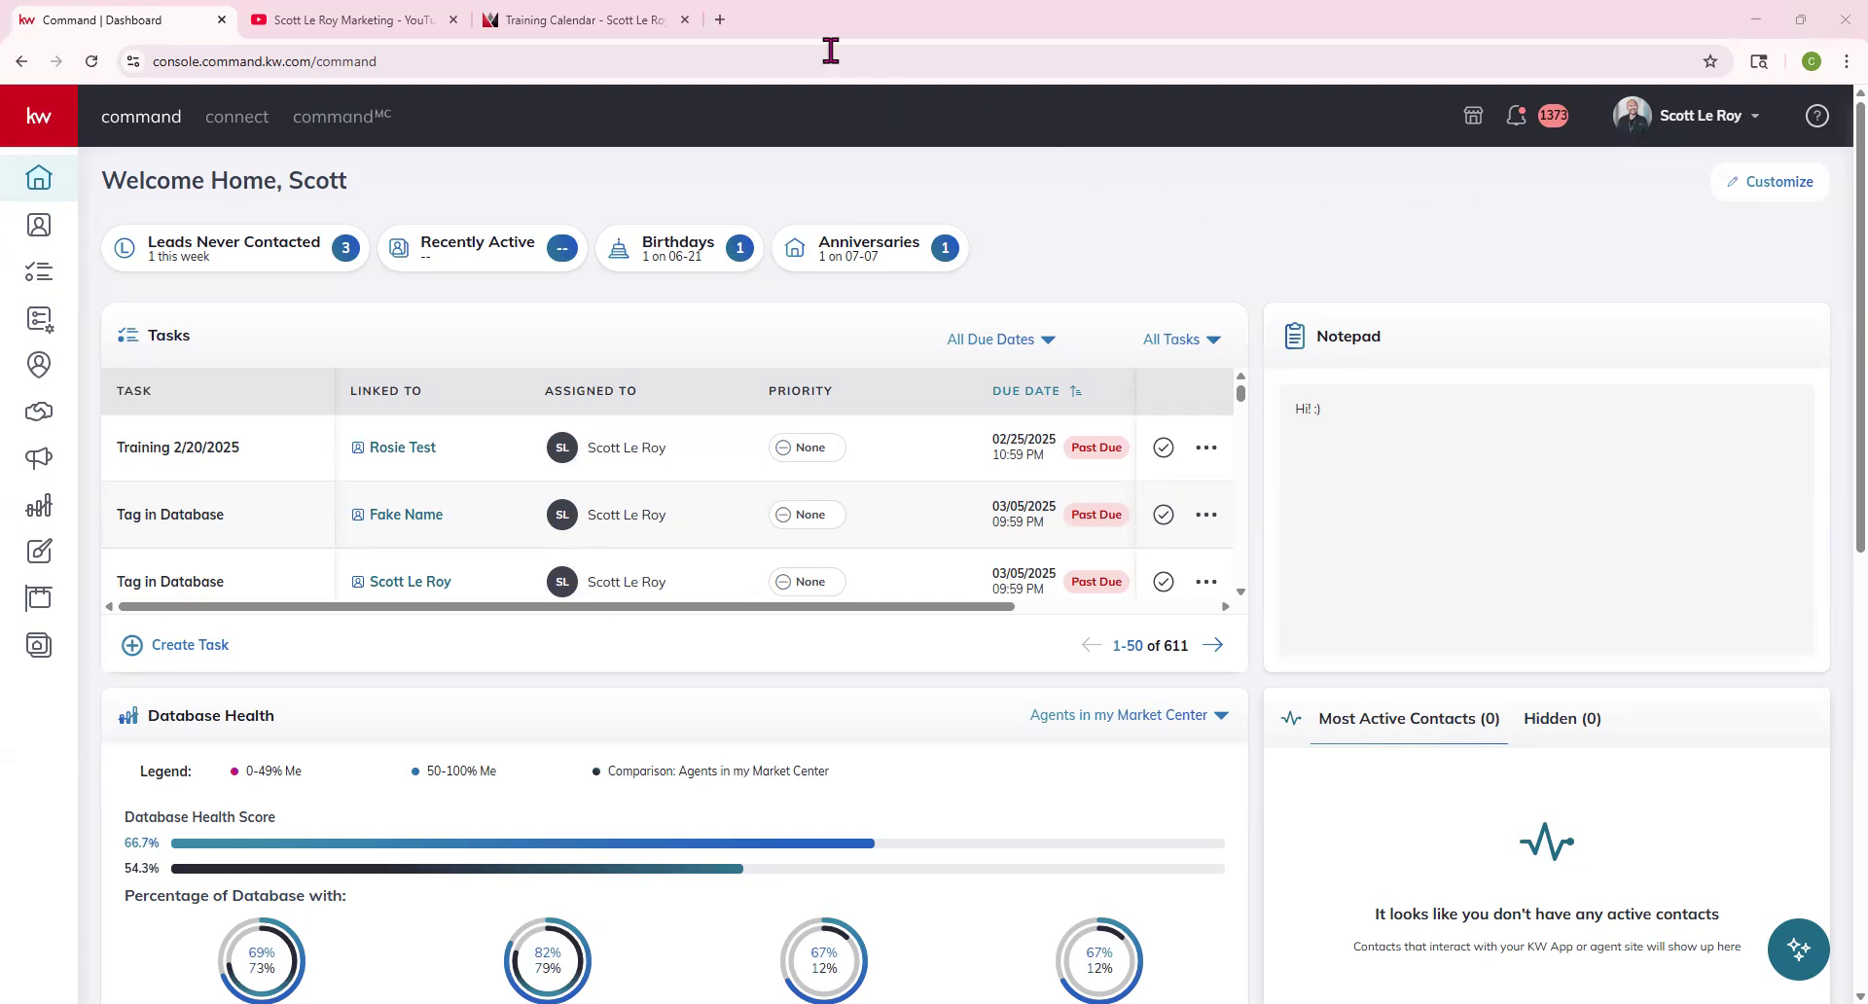
# Load scottleroymarketing.kw.com in a new browser tab
pyautogui.click(721, 20)
pyautogui.write('scottleroymarketing.')
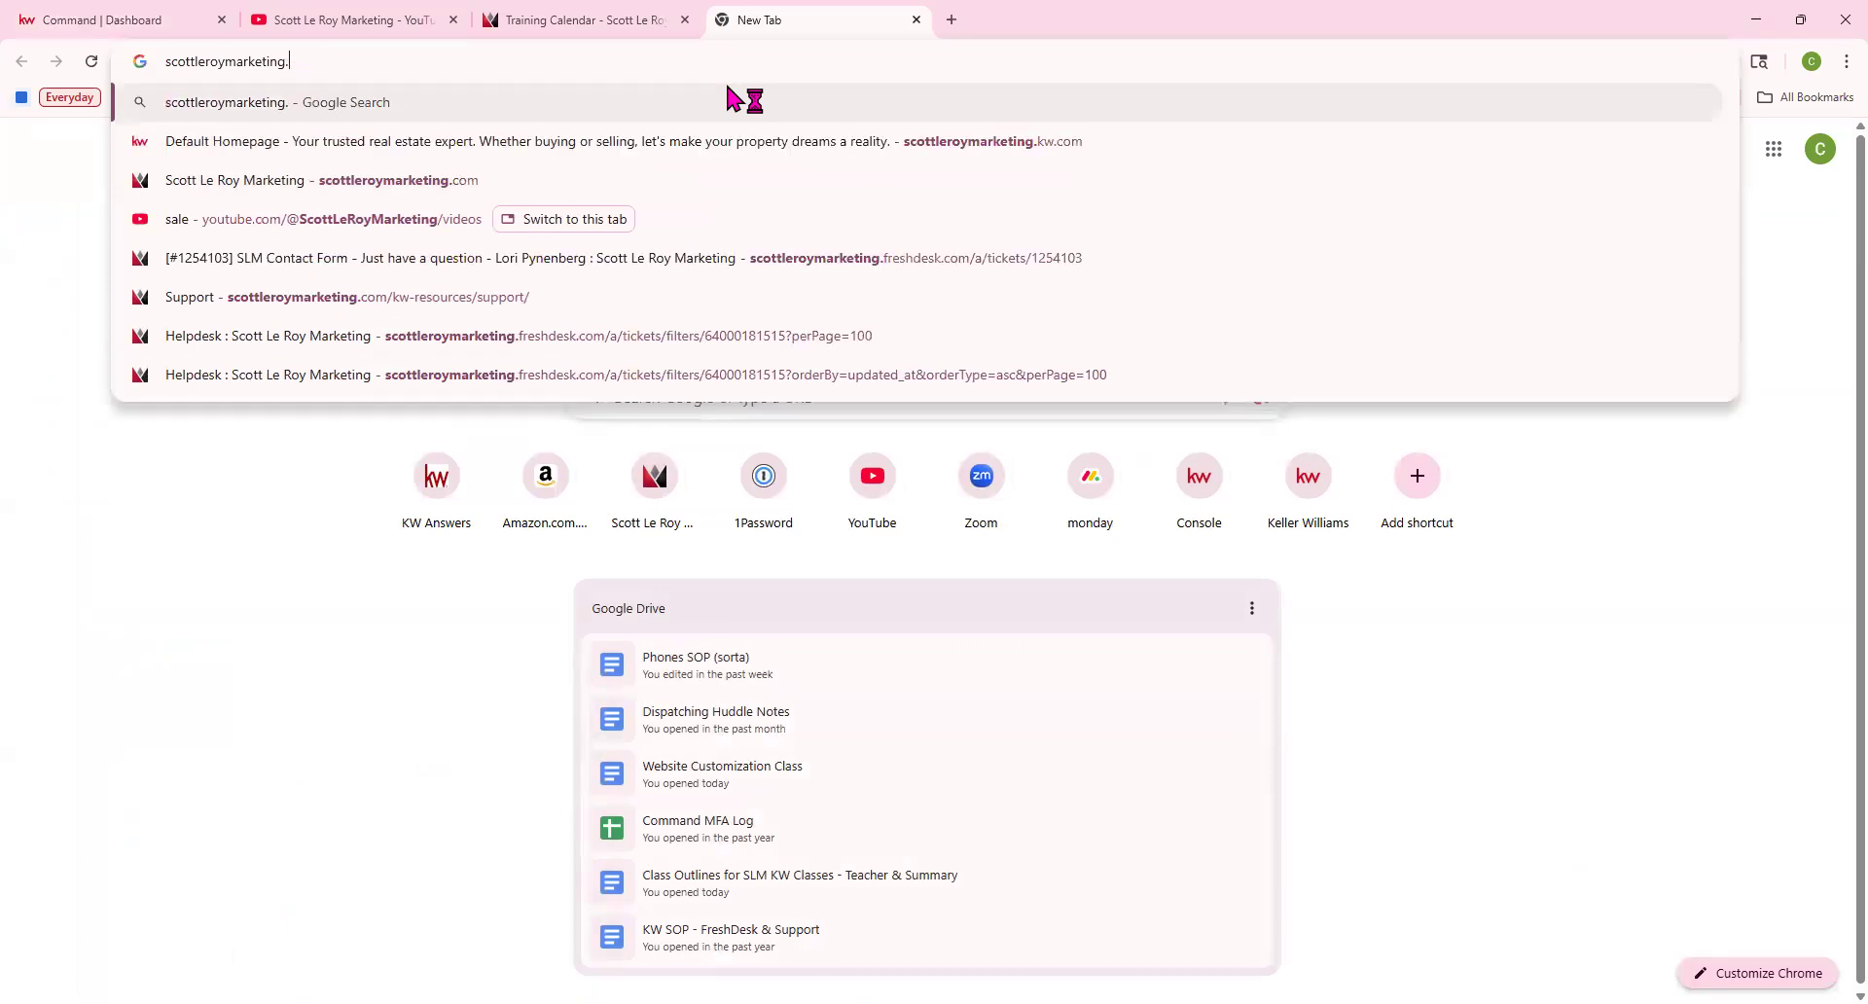
pyautogui.write('kw')
pyautogui.press('Return')
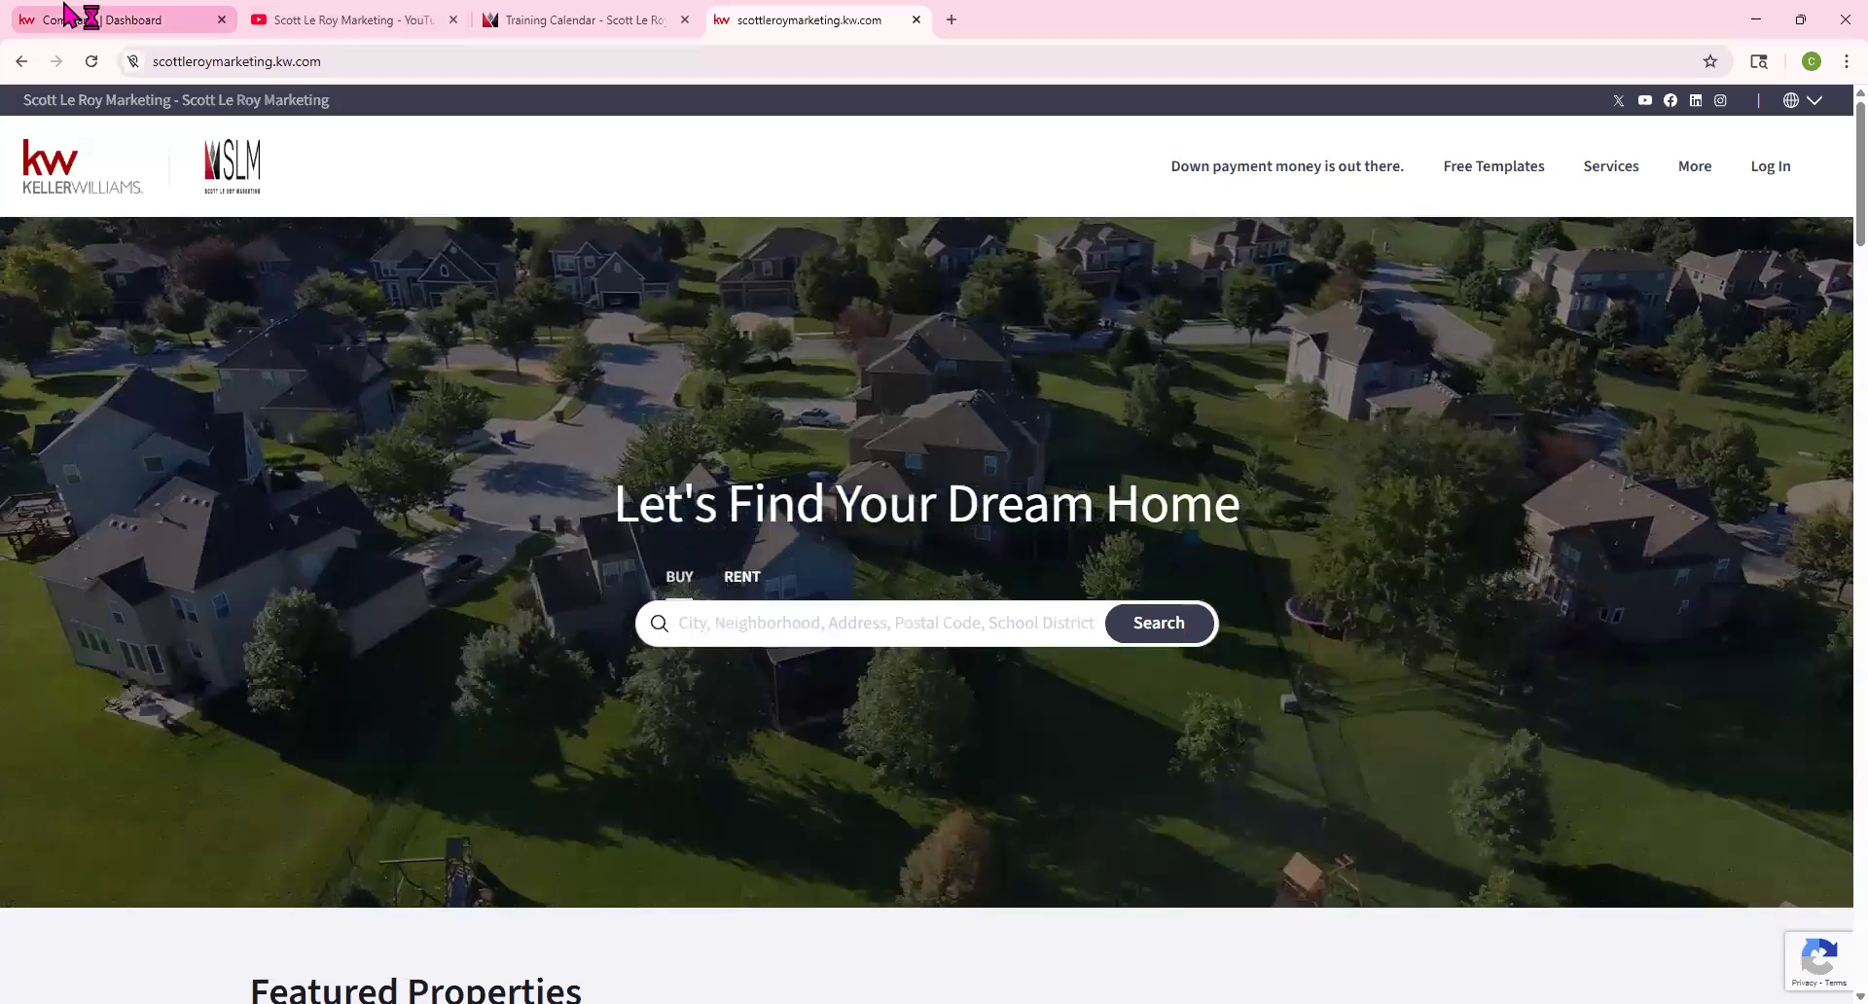
pyautogui.click(68, 14)
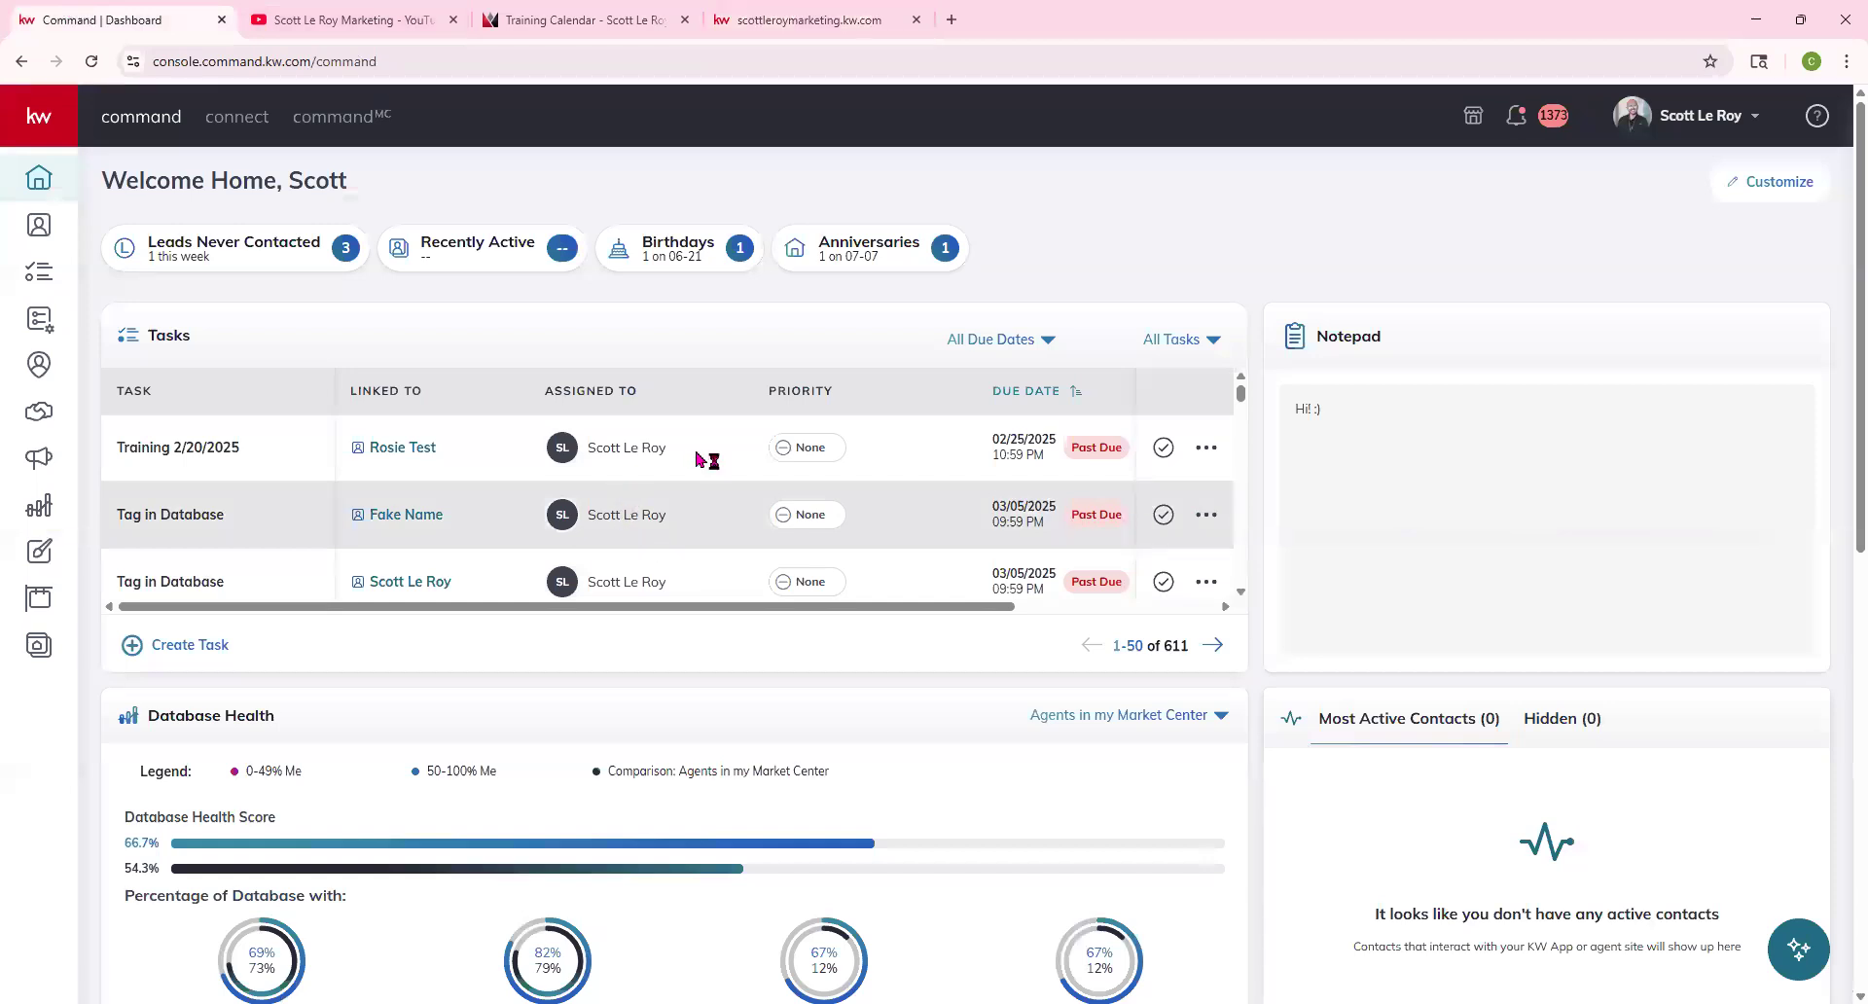
# Scroll the agent site to its contact form, then return to the Command dashboard
pyautogui.click(854, 19)
pyautogui.scroll(-20, 1059, 385)
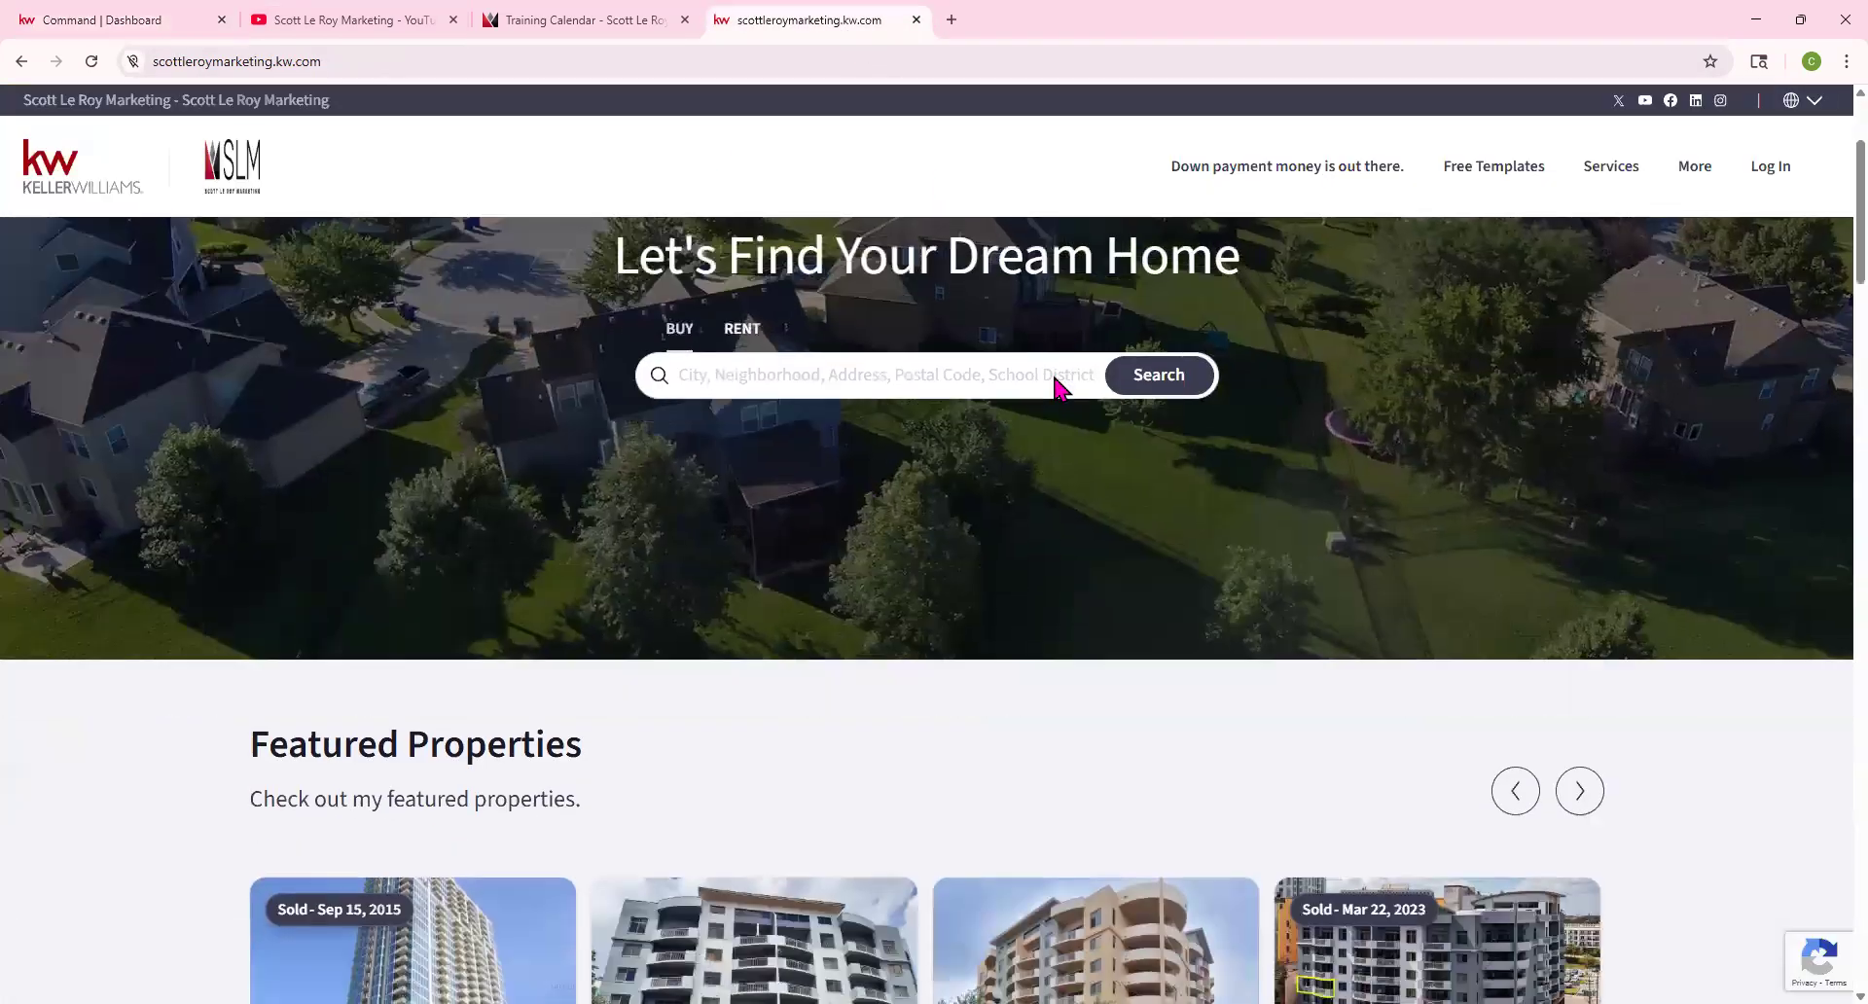
pyautogui.scroll(-10, 1058, 388)
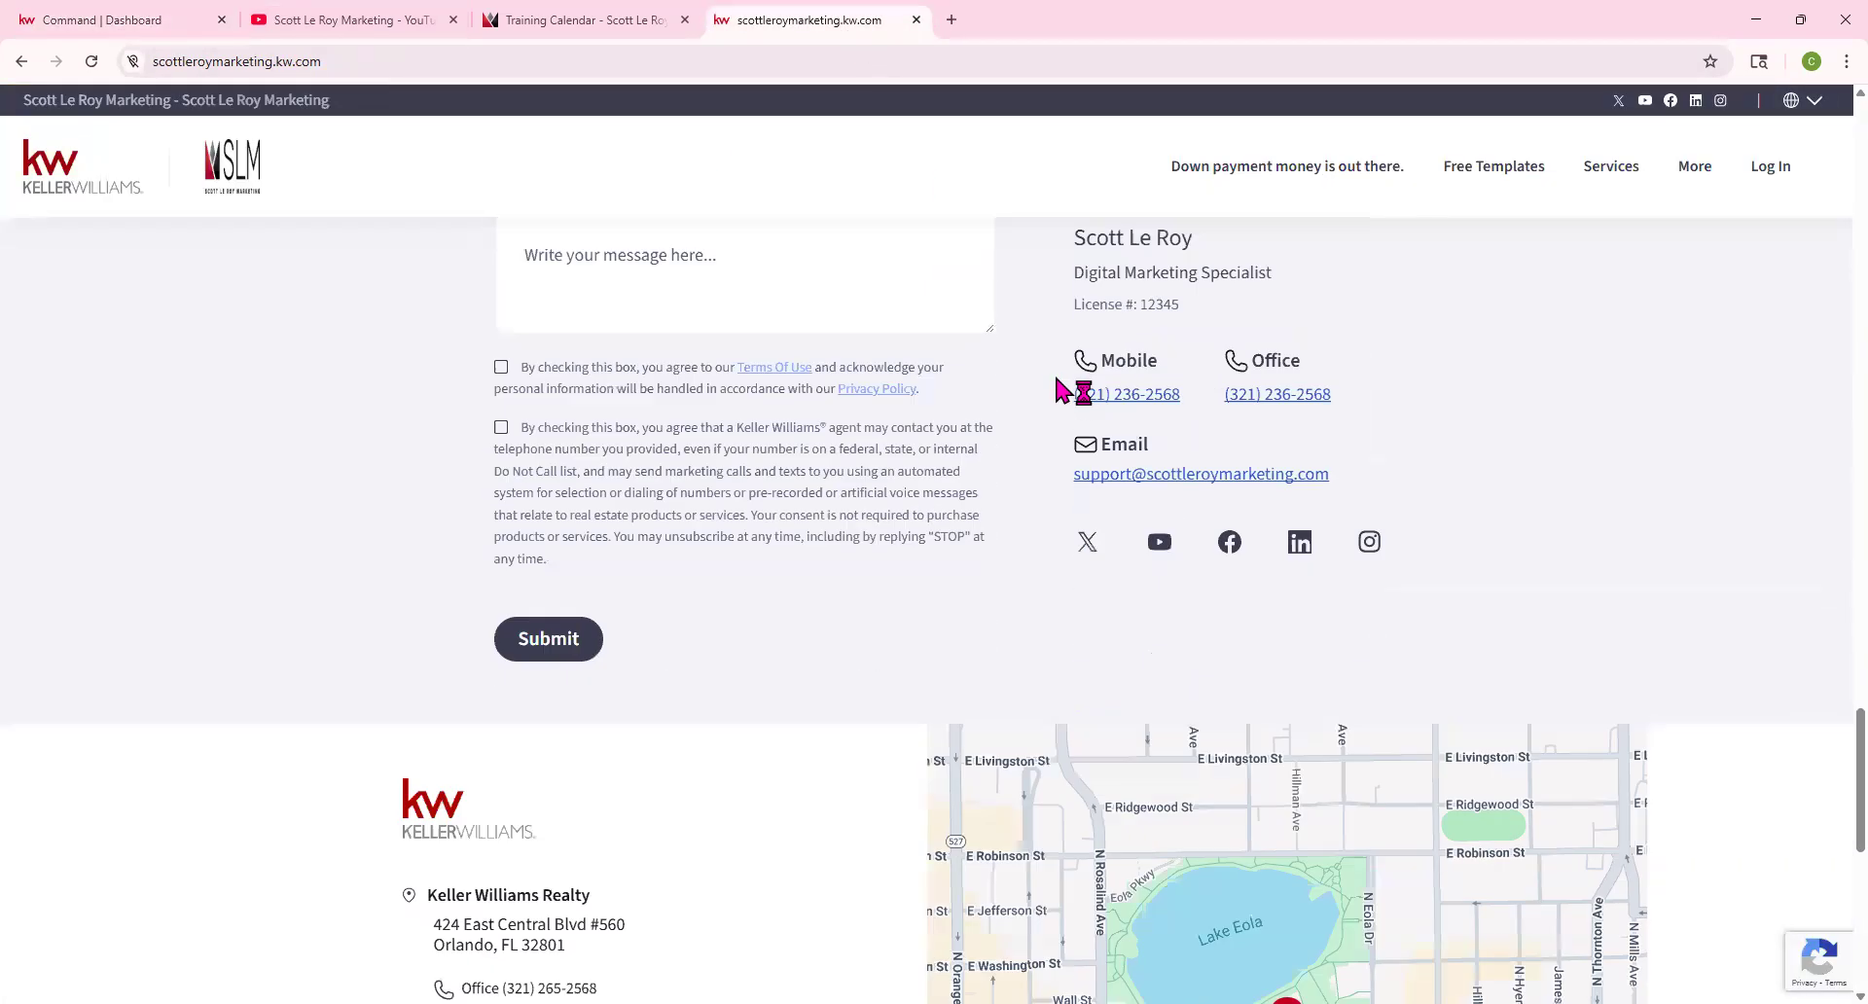
pyautogui.scroll(2, 1115, 731)
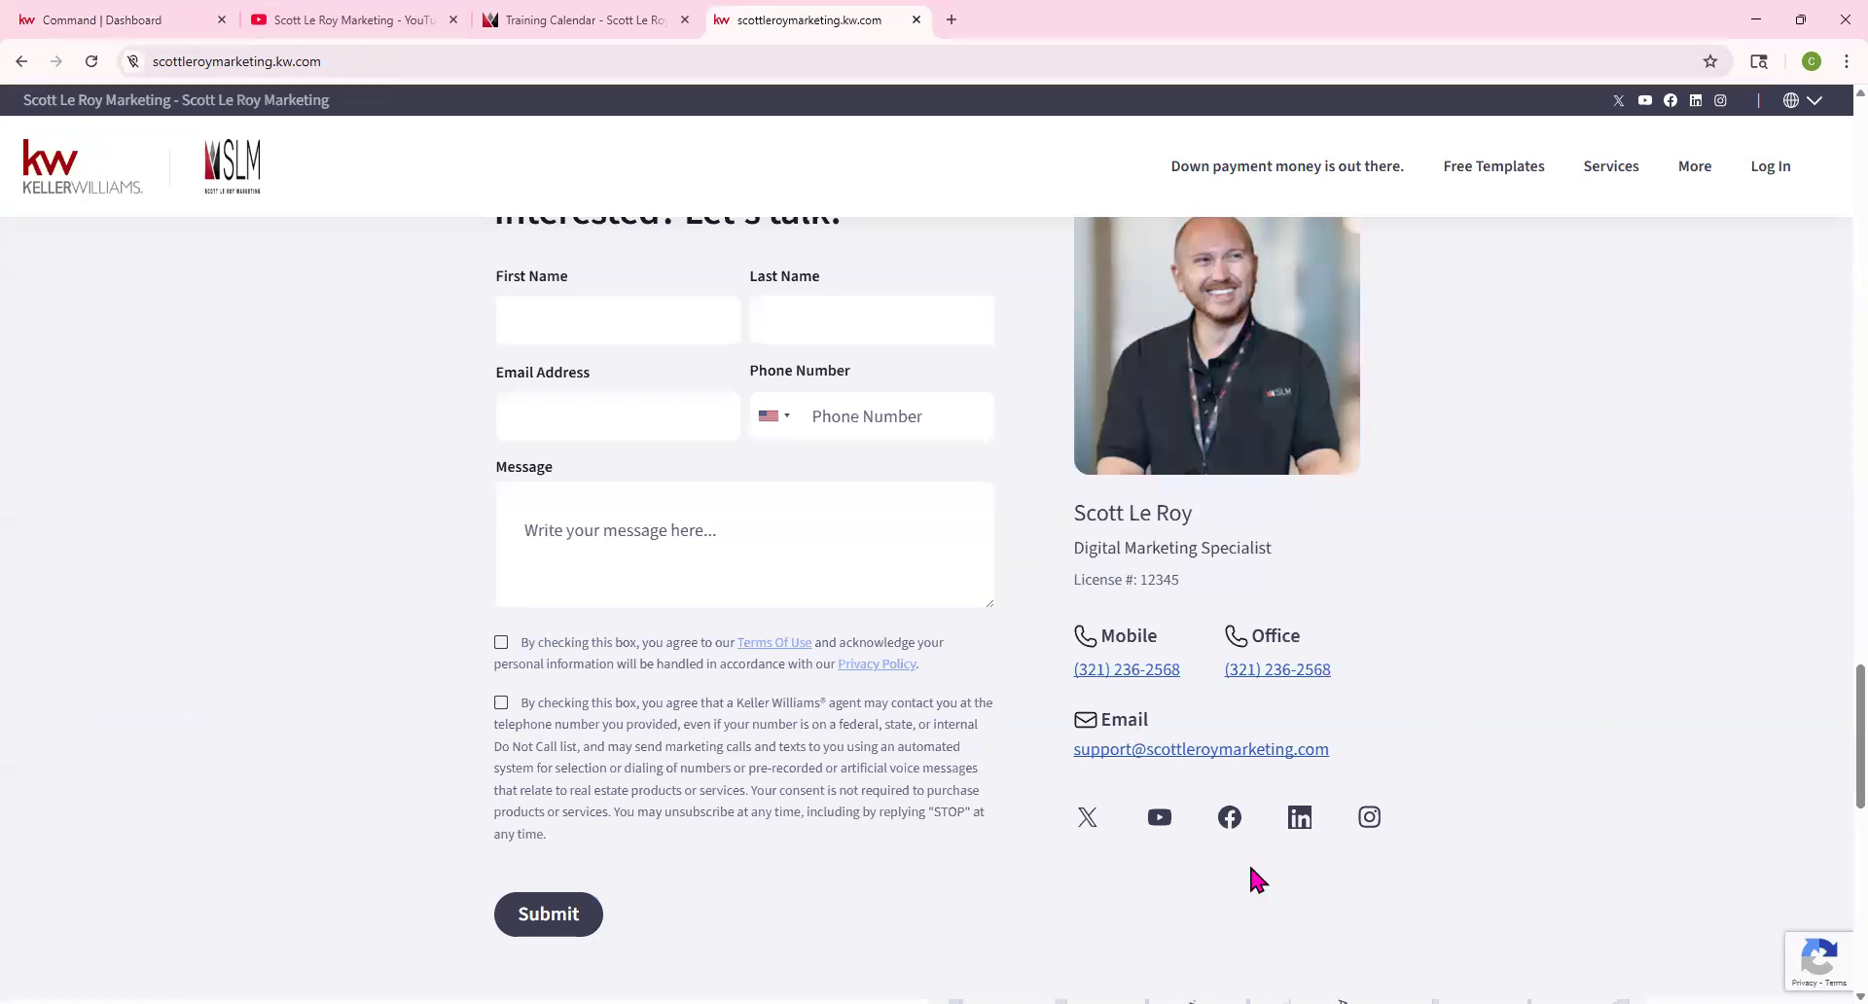
pyautogui.click(1496, 175)
pyautogui.click(74, 18)
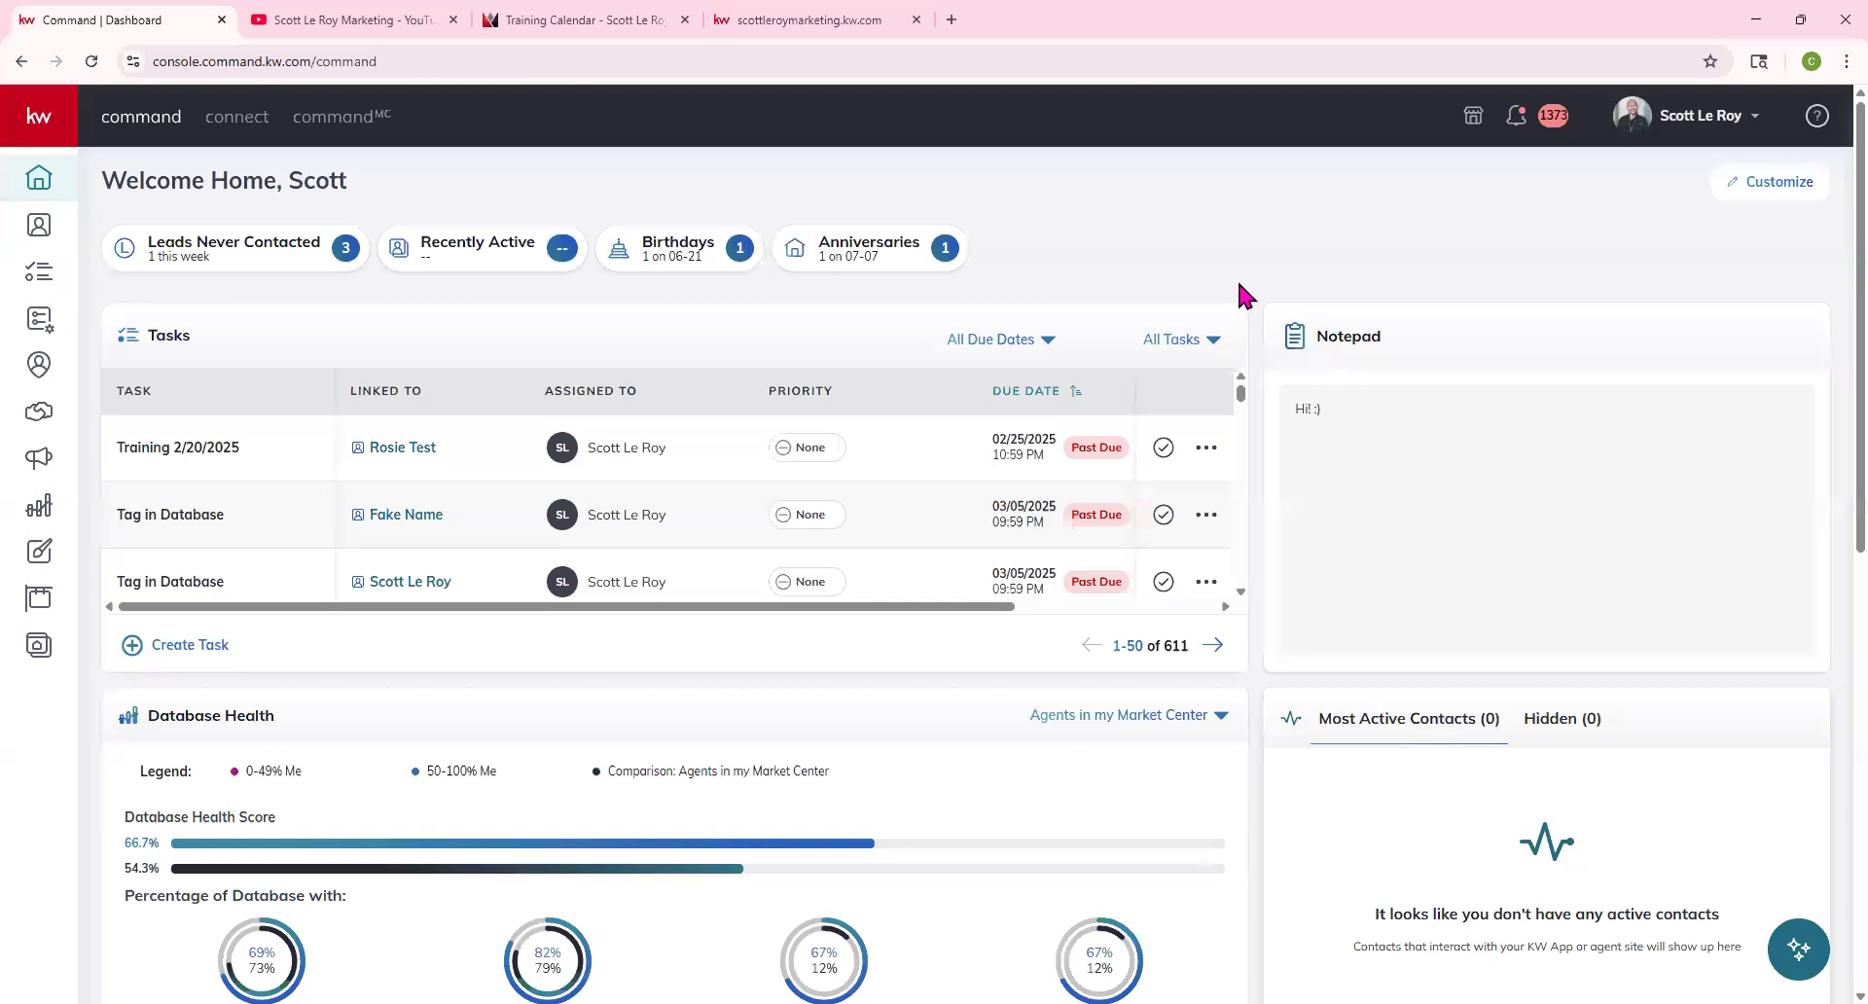
# Switch on 'Use my information to brand my agent site' under Connect Settings > Marketing Profile
pyautogui.click(1756, 124)
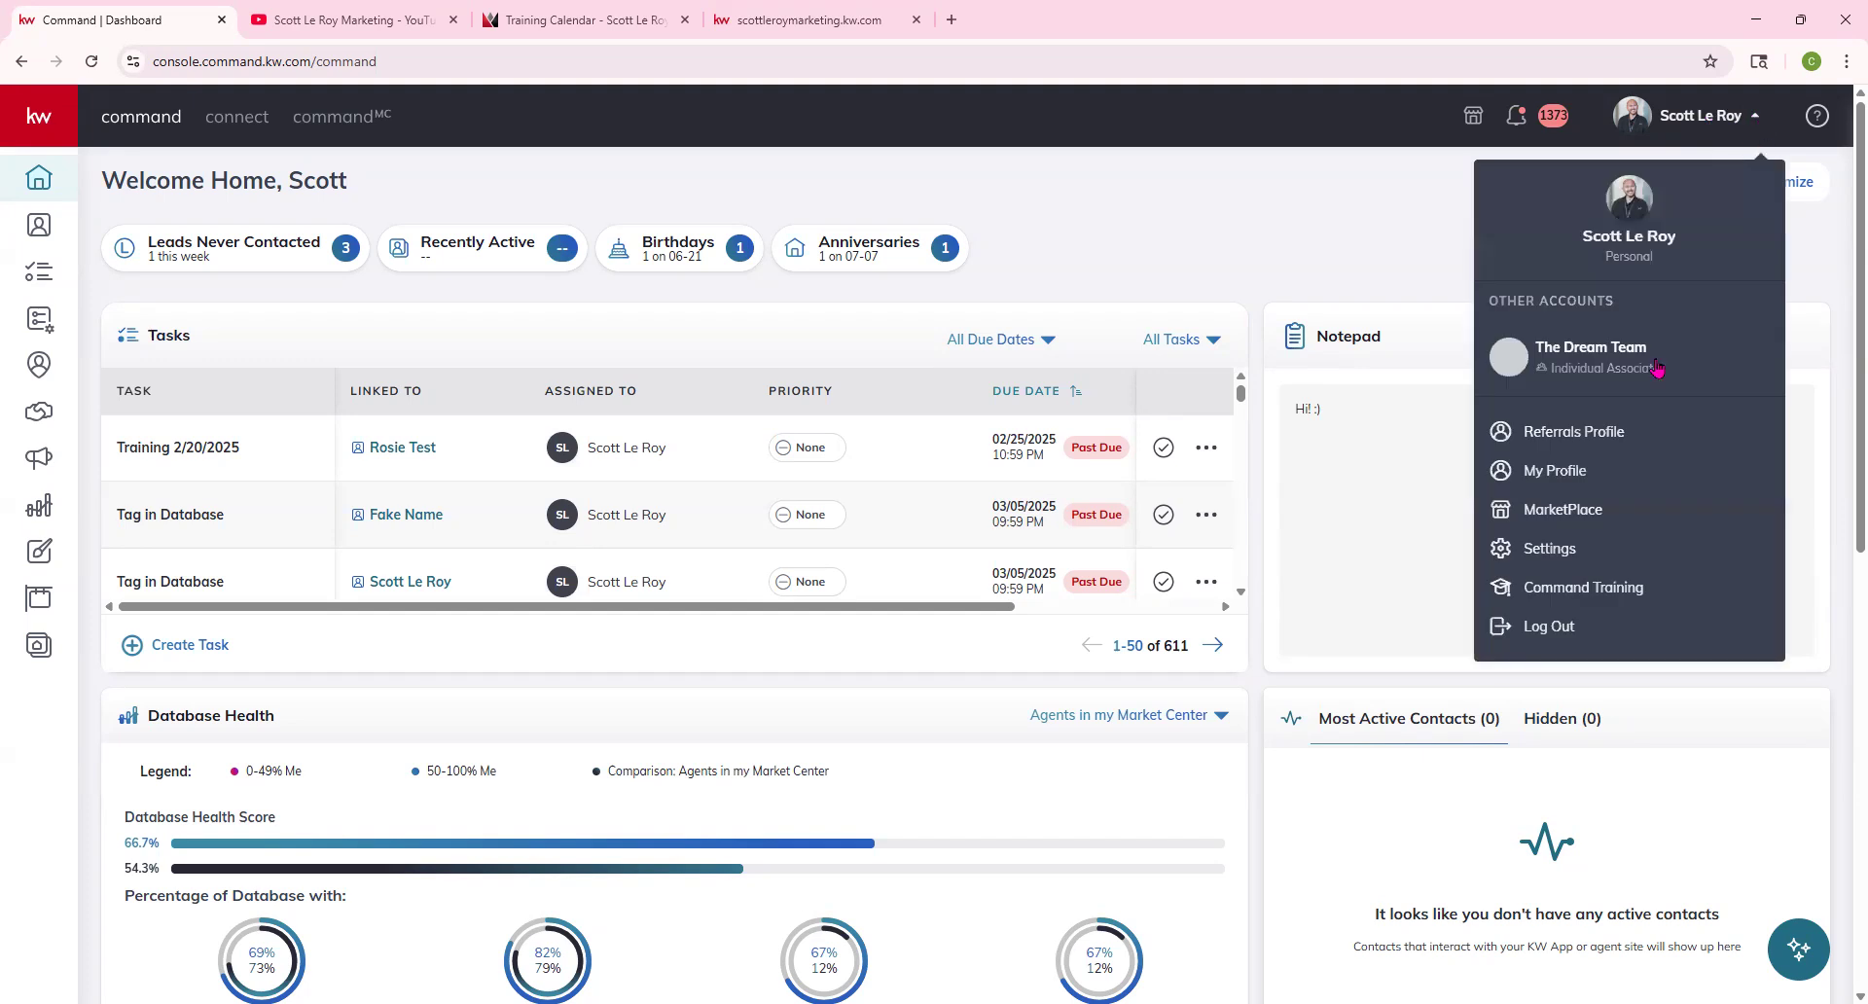
pyautogui.click(1553, 557)
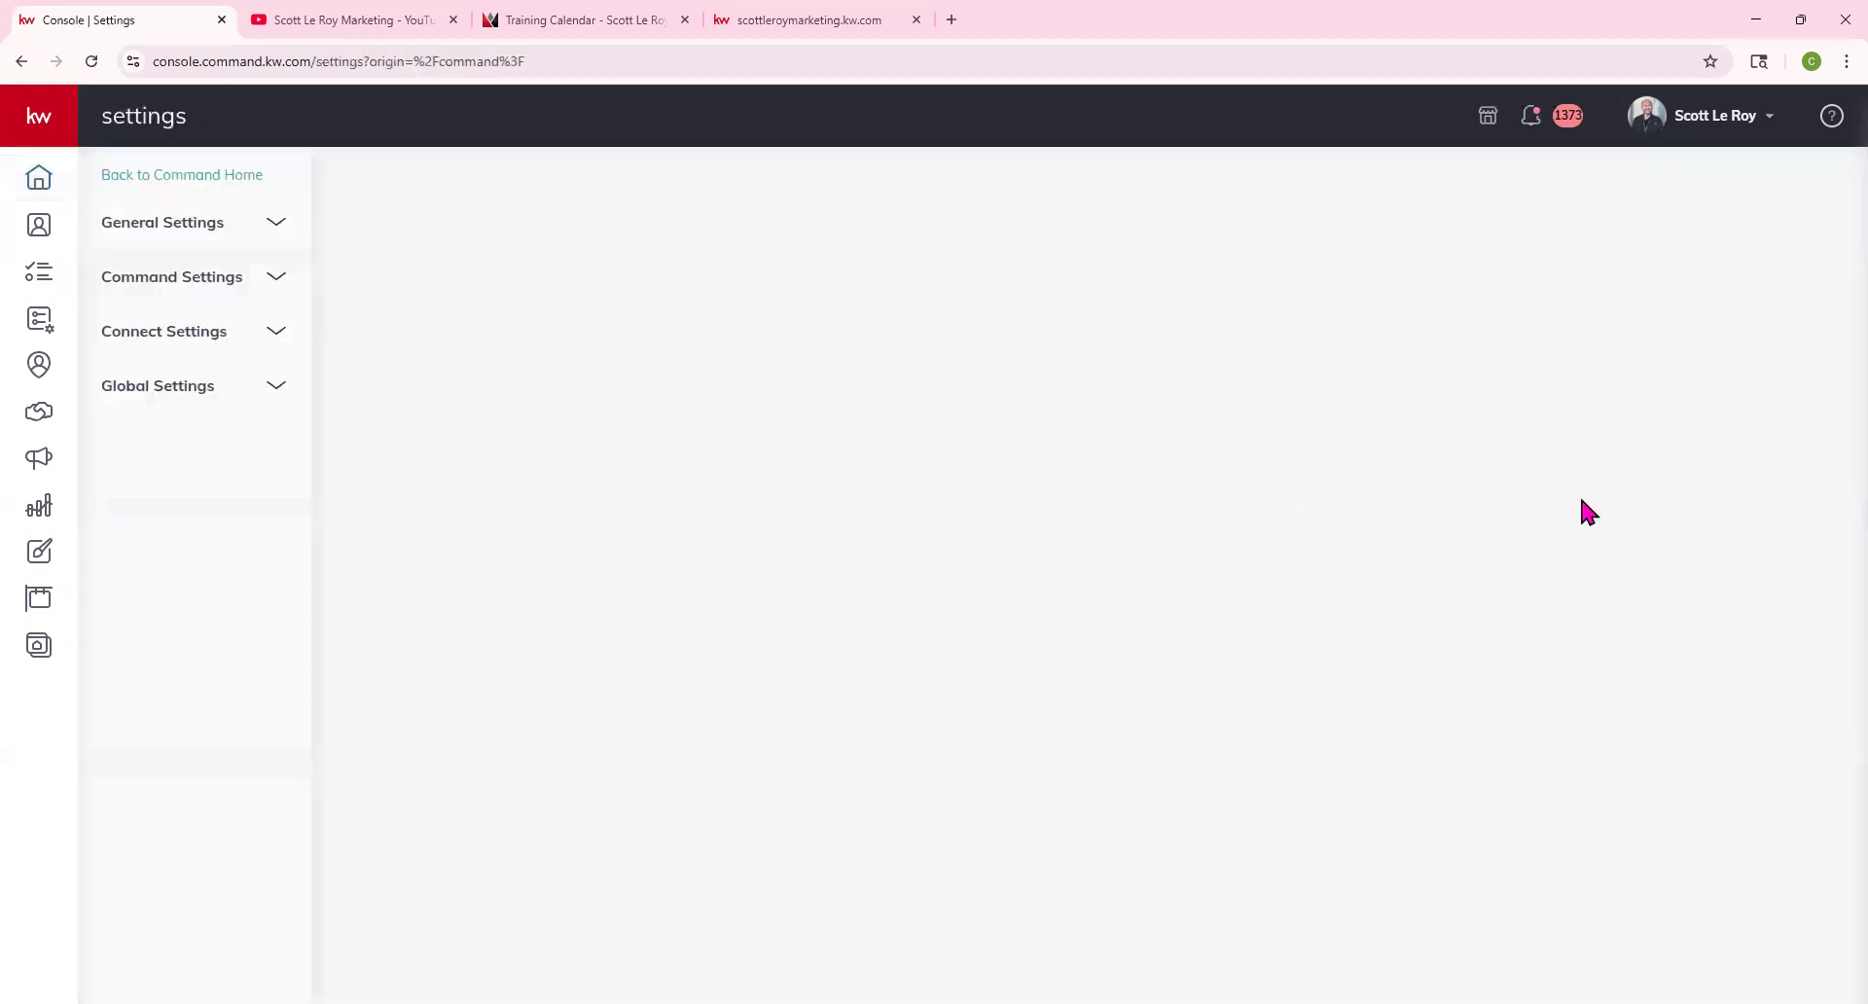
pyautogui.click(206, 336)
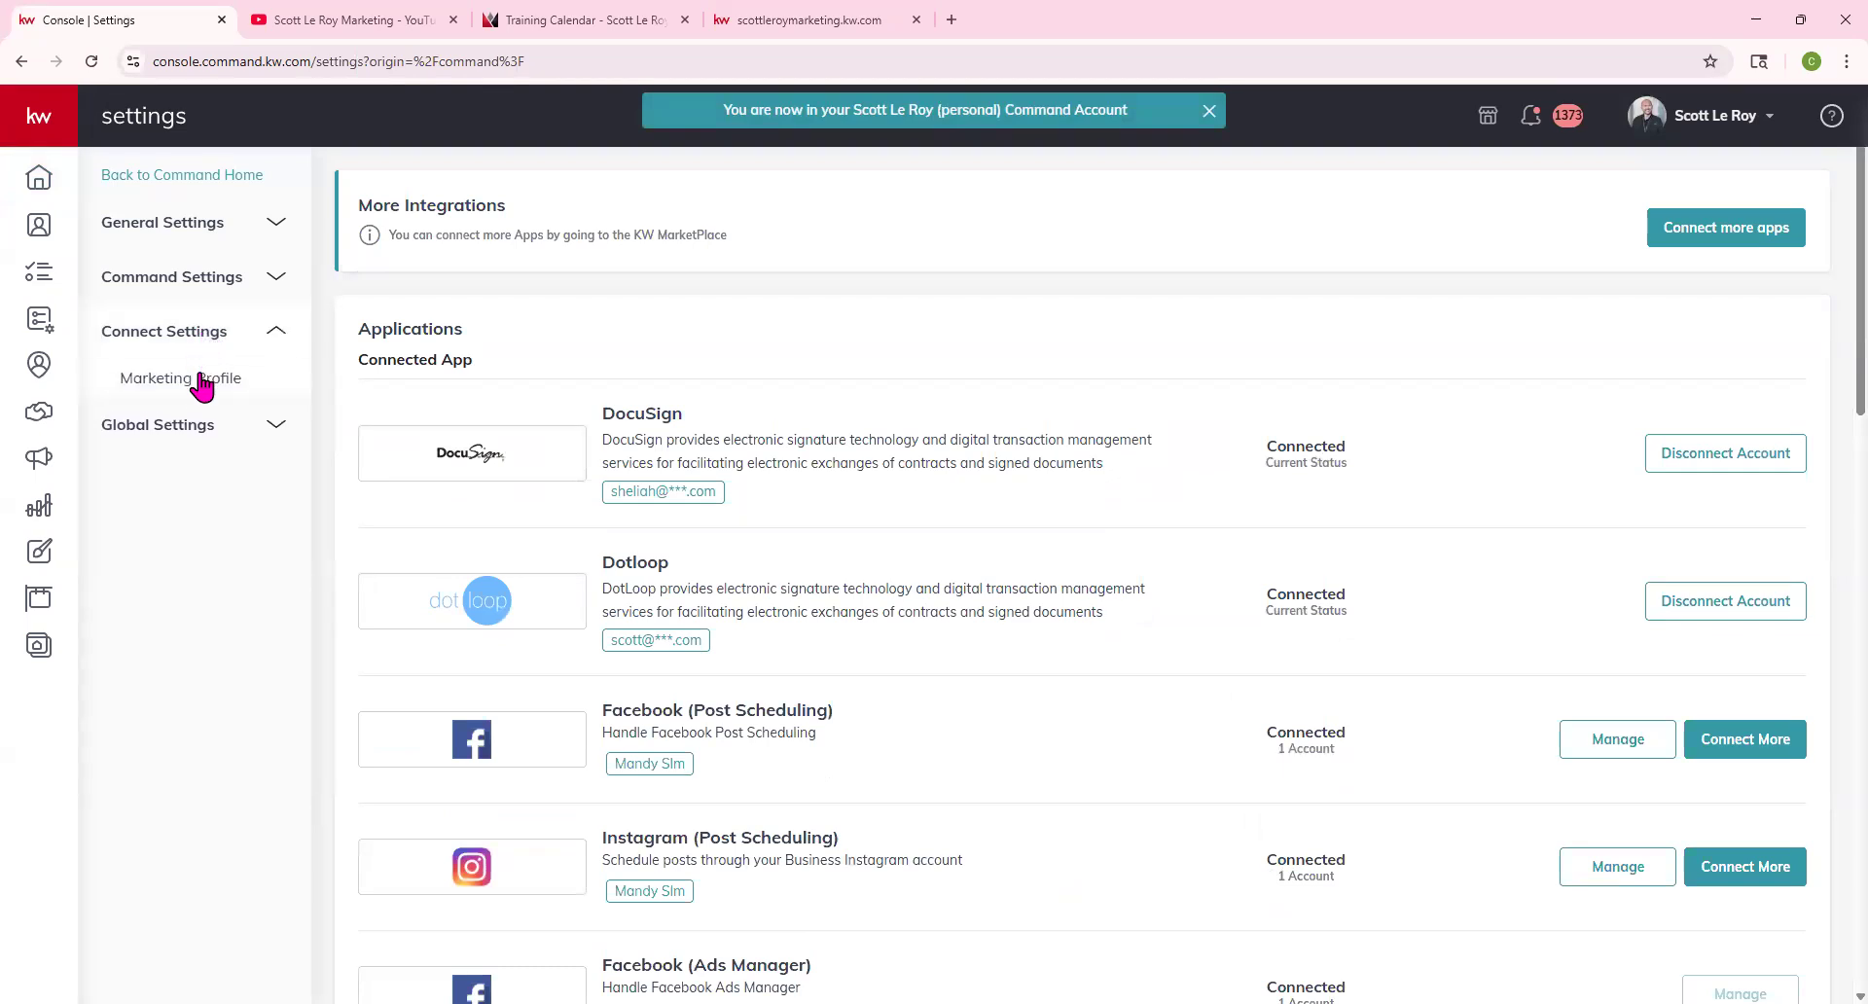
pyautogui.click(199, 381)
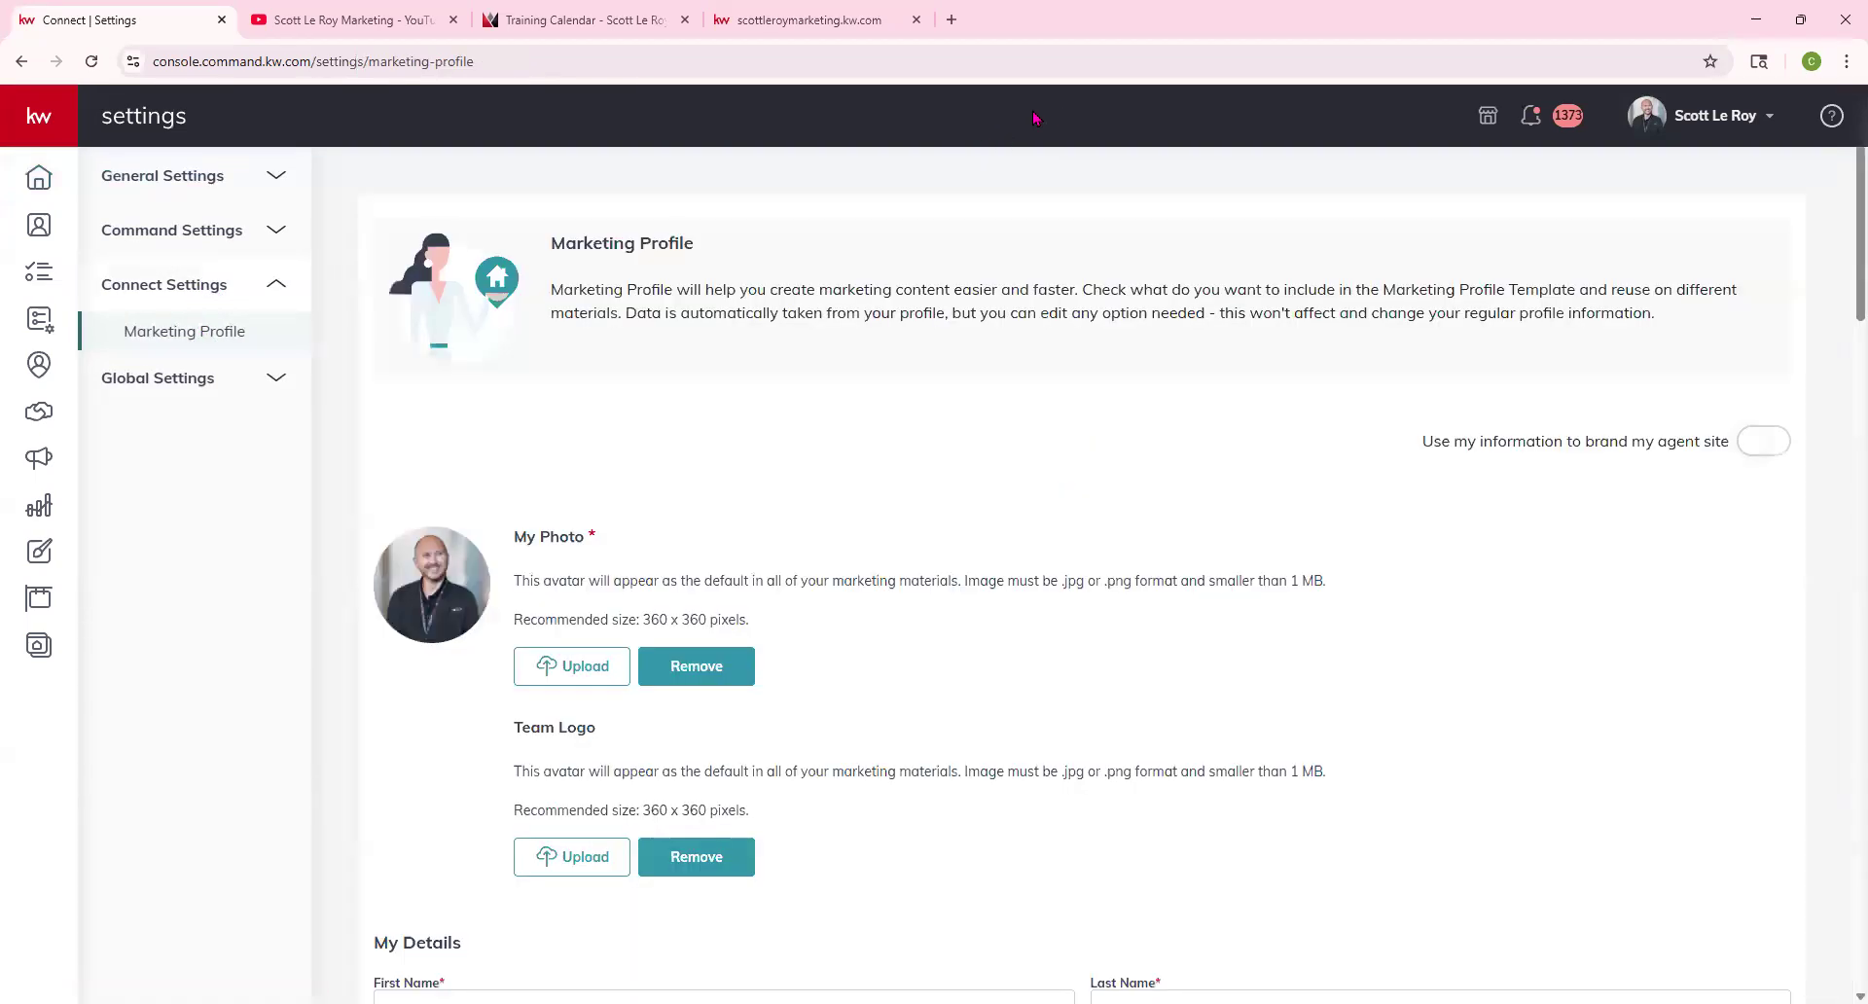
pyautogui.click(1765, 443)
pyautogui.click(1016, 753)
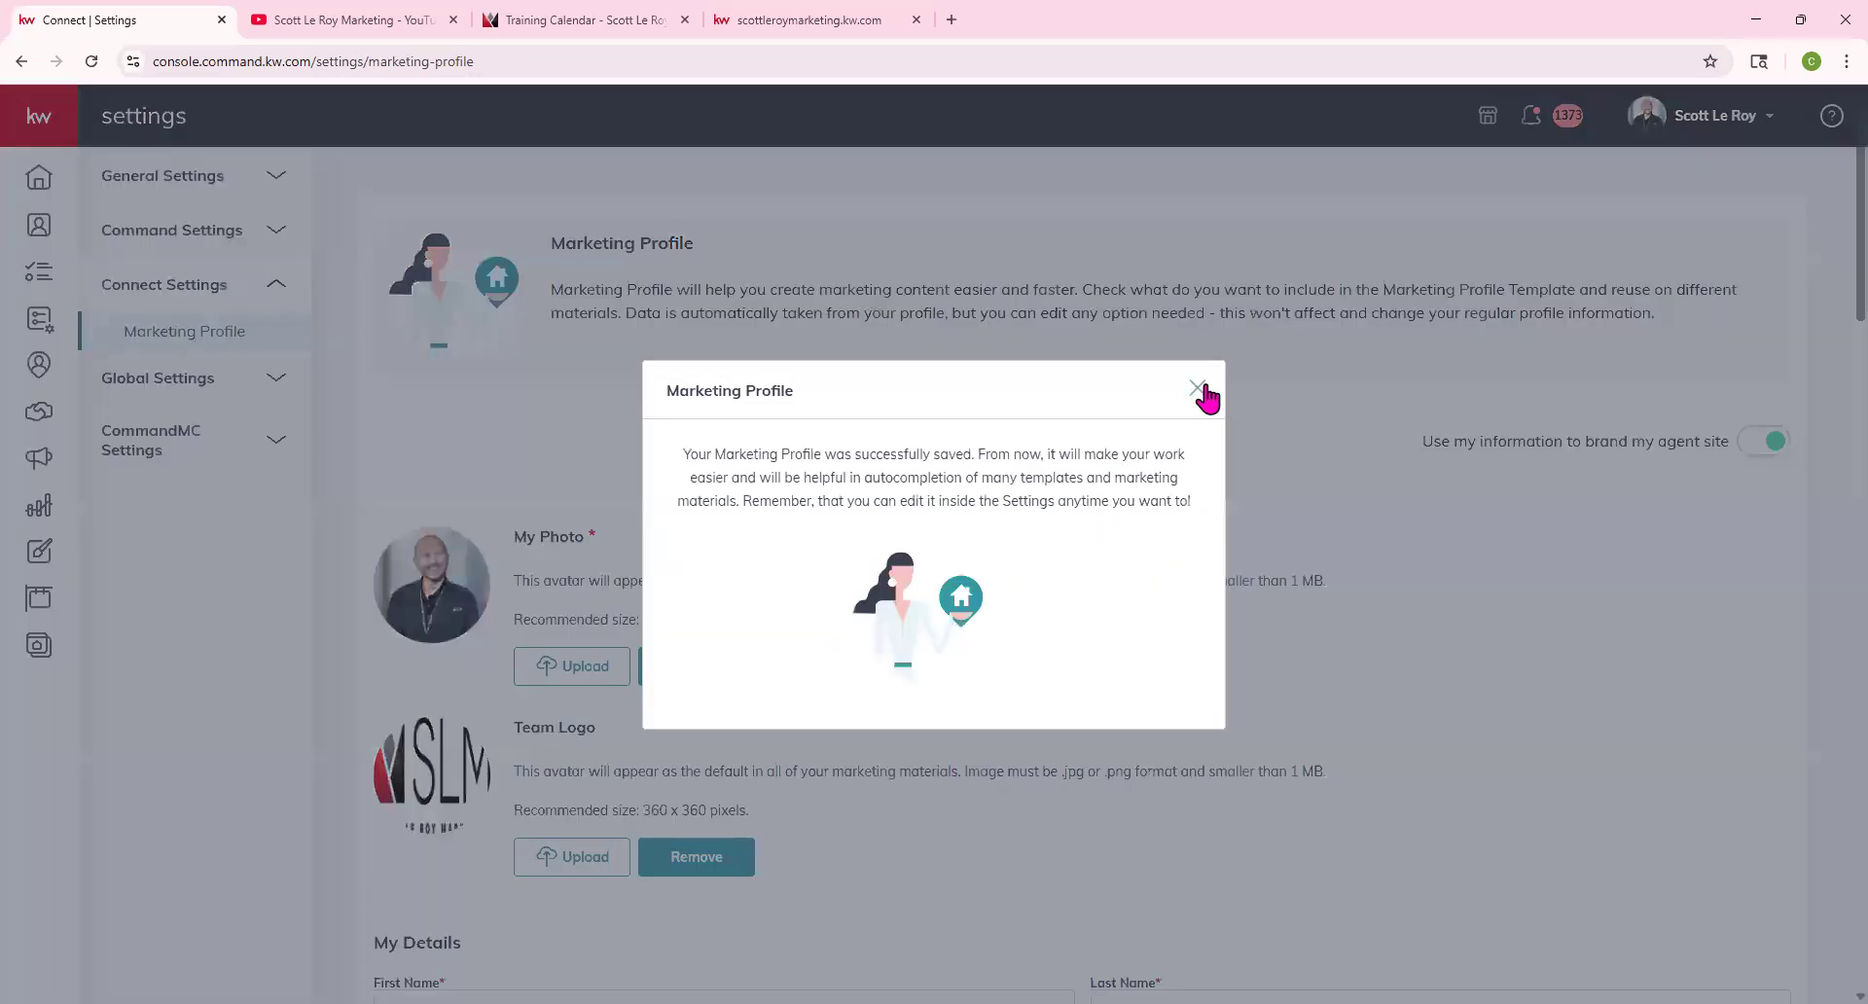
pyautogui.click(1197, 389)
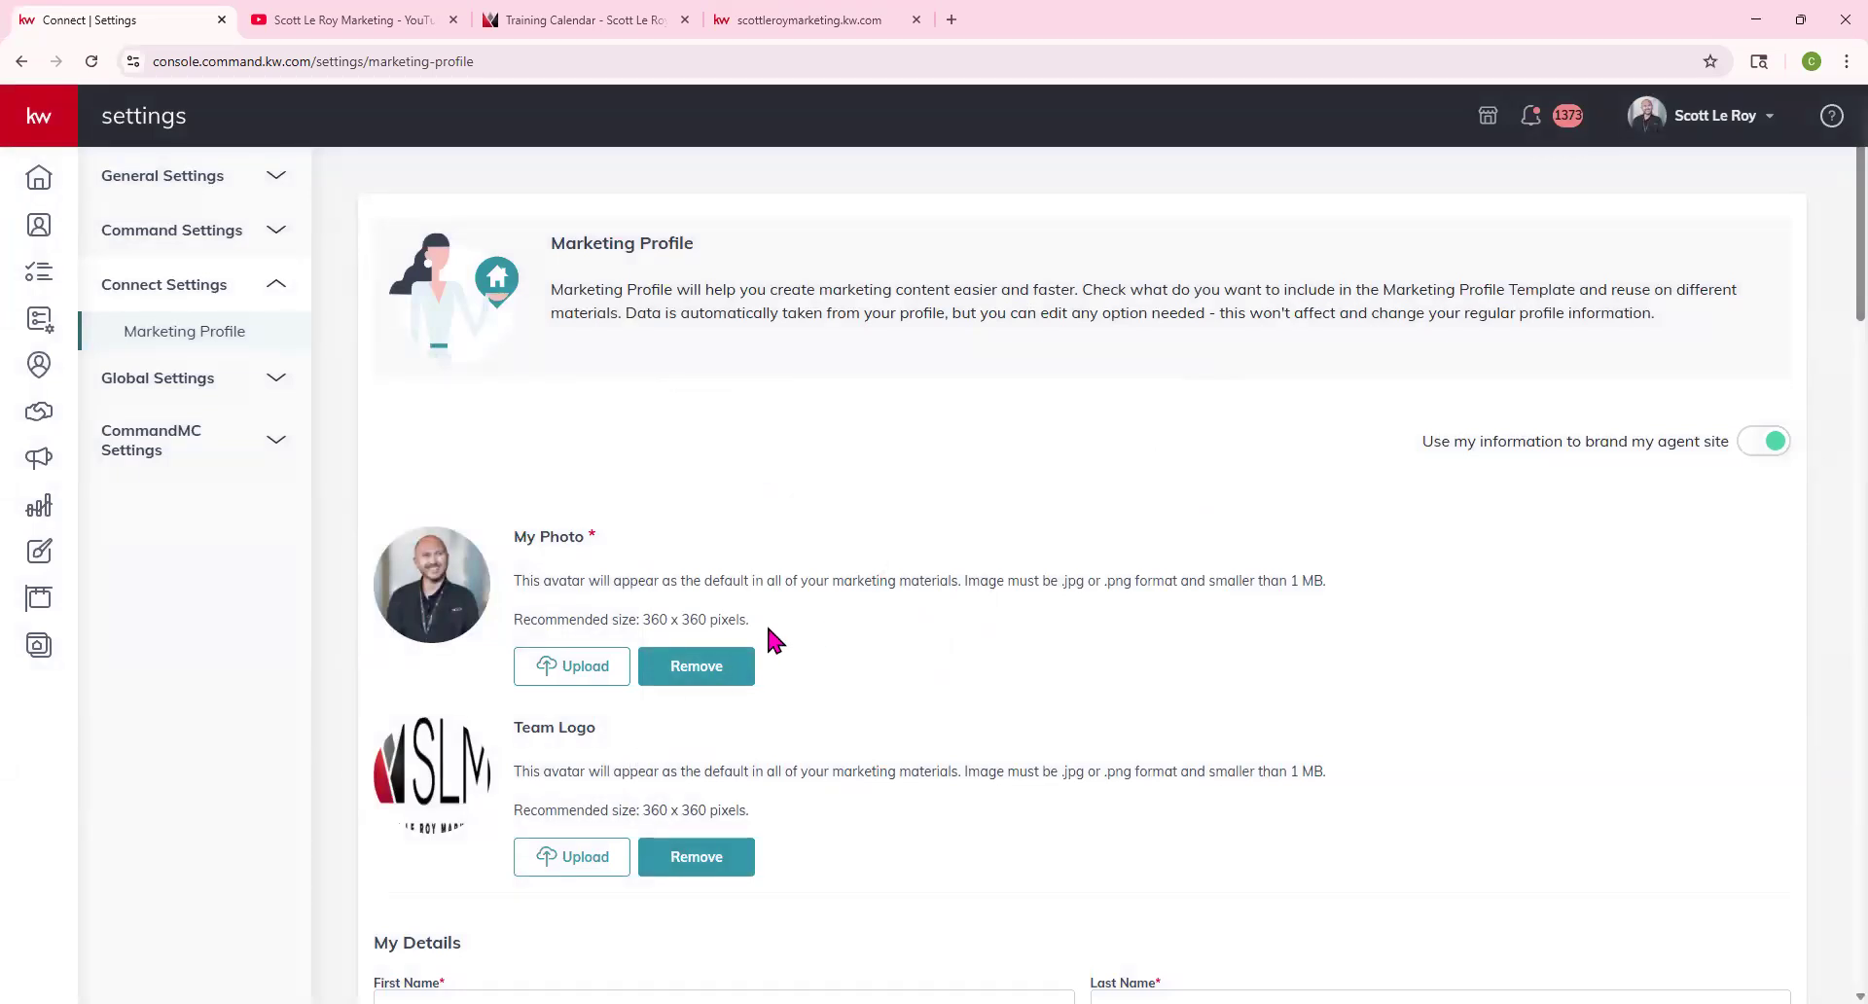
# Scroll the Marketing Profile through its phones, email and social links, then view the agent site
pyautogui.scroll(-1, 769, 630)
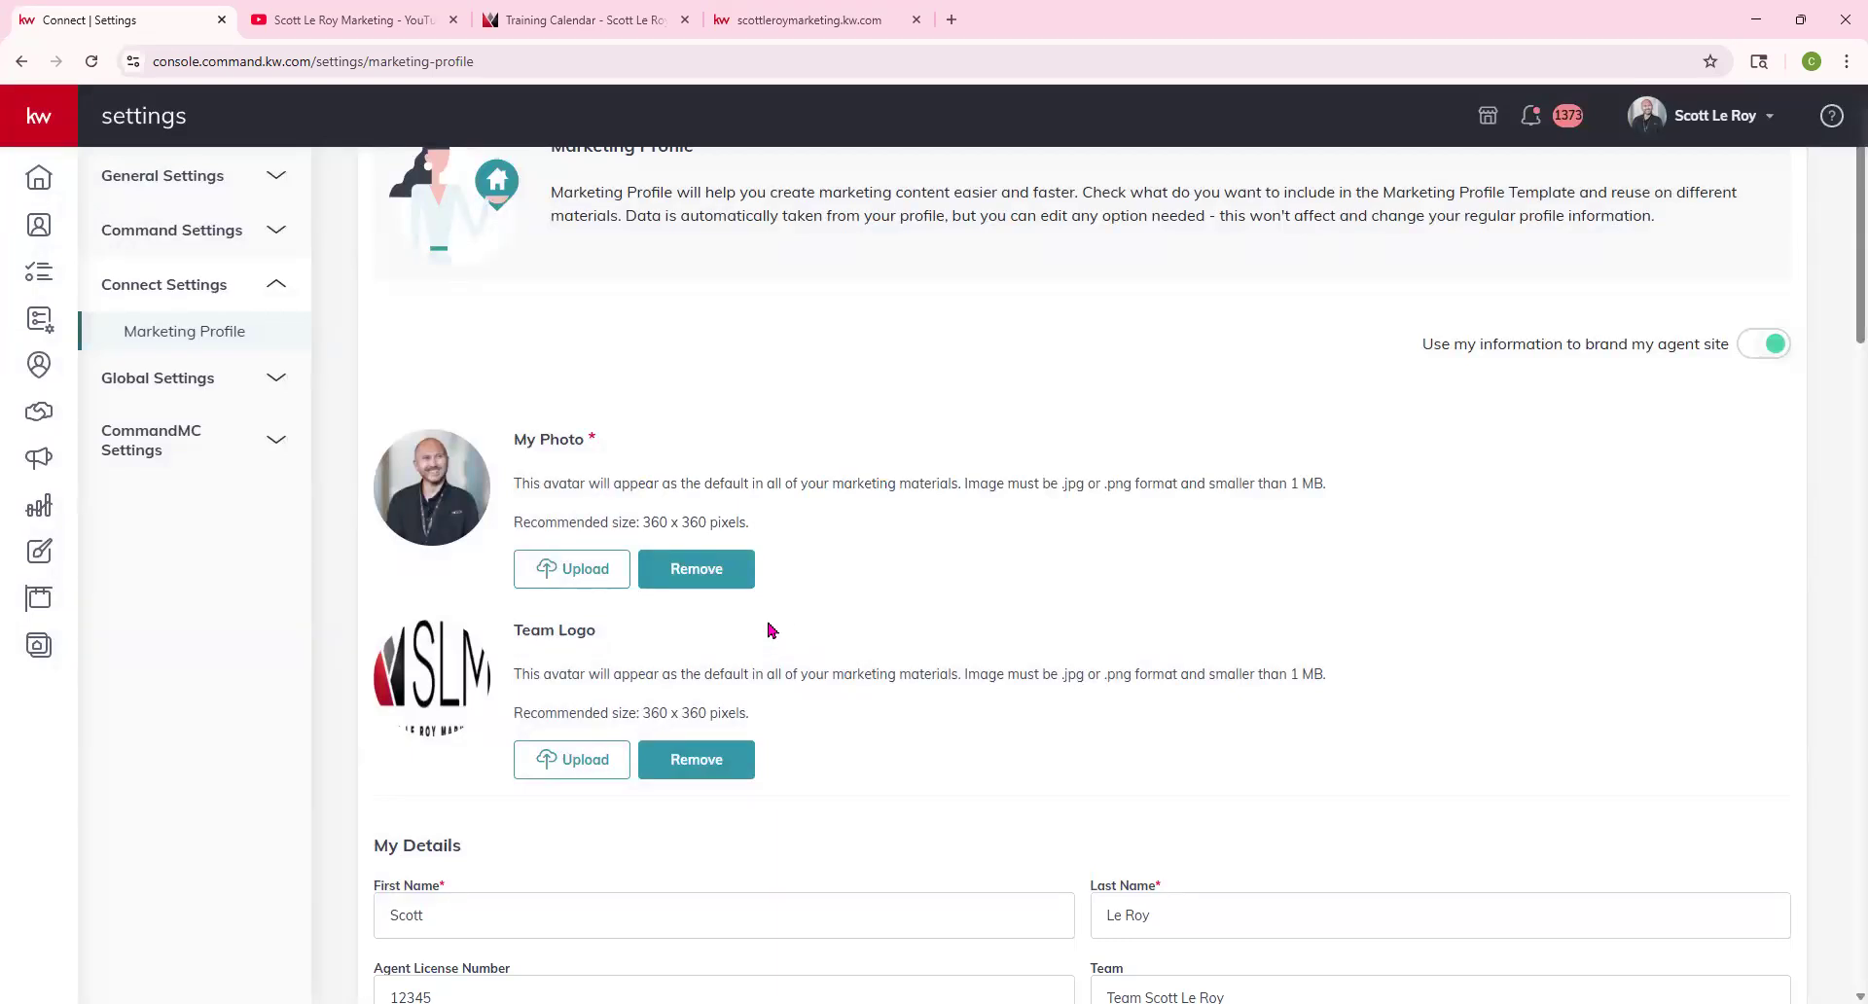
pyautogui.scroll(-5, 732, 510)
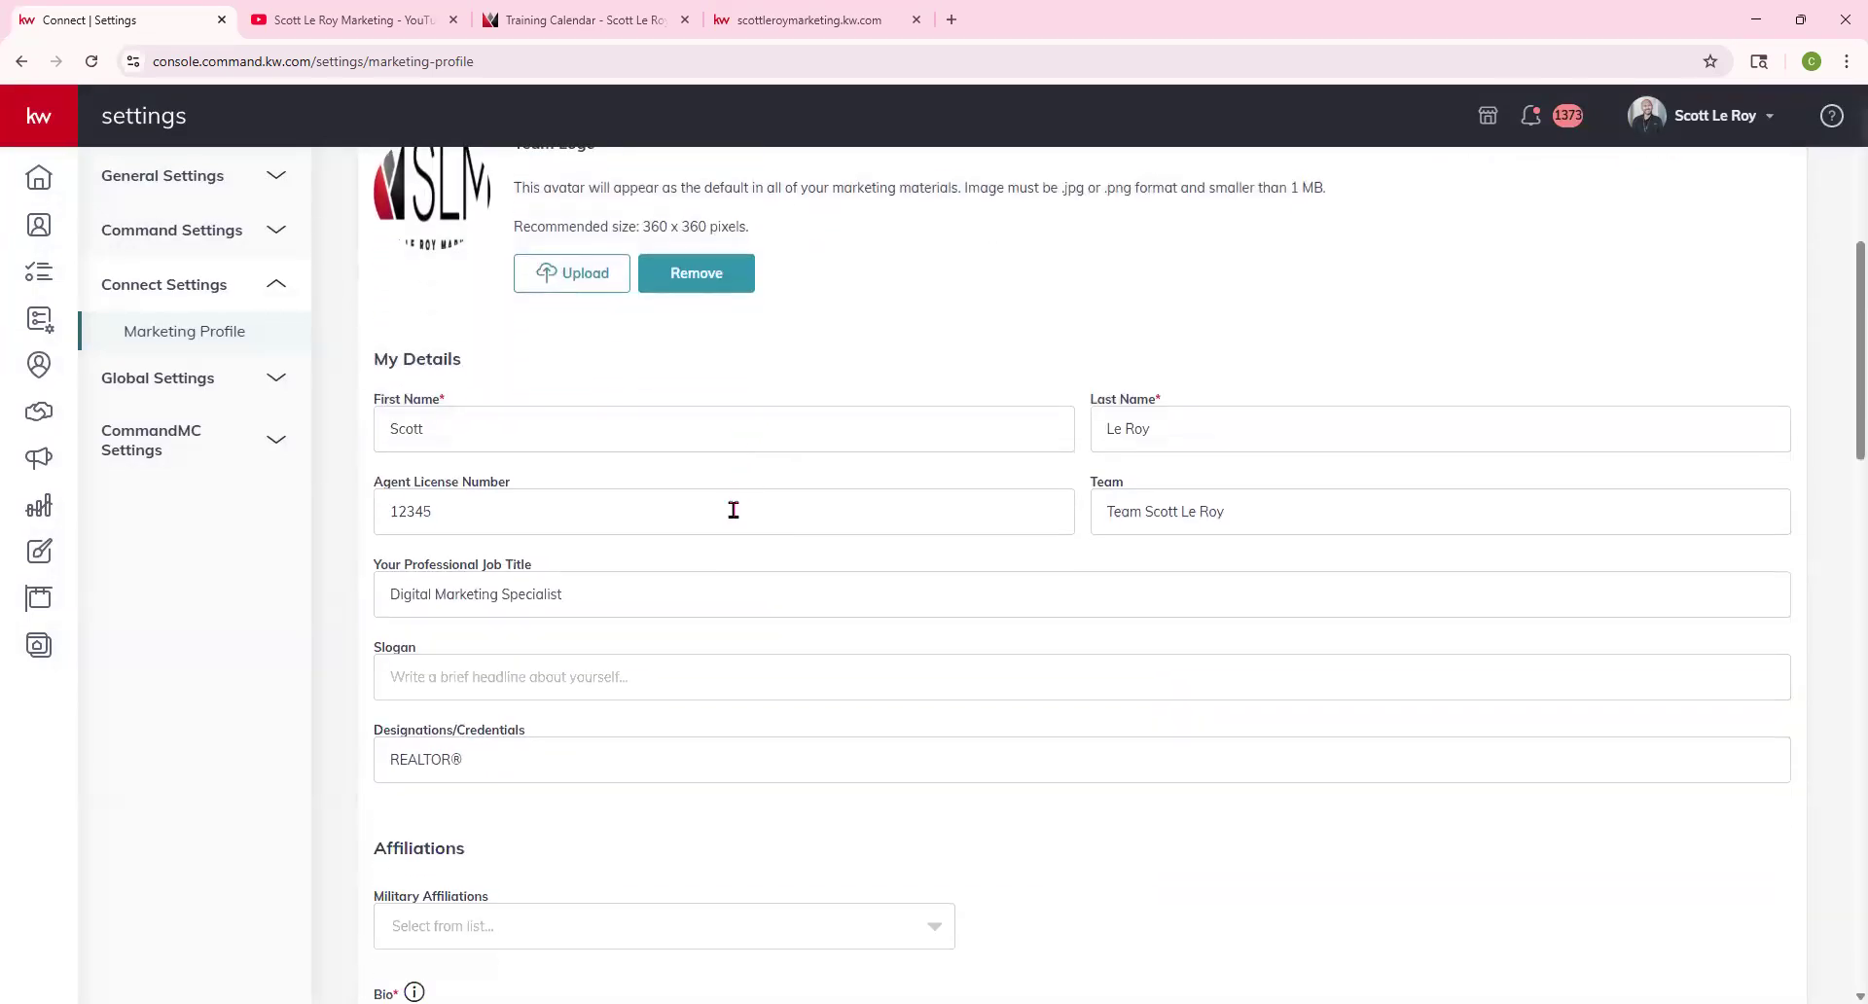
pyautogui.scroll(-3, 992, 564)
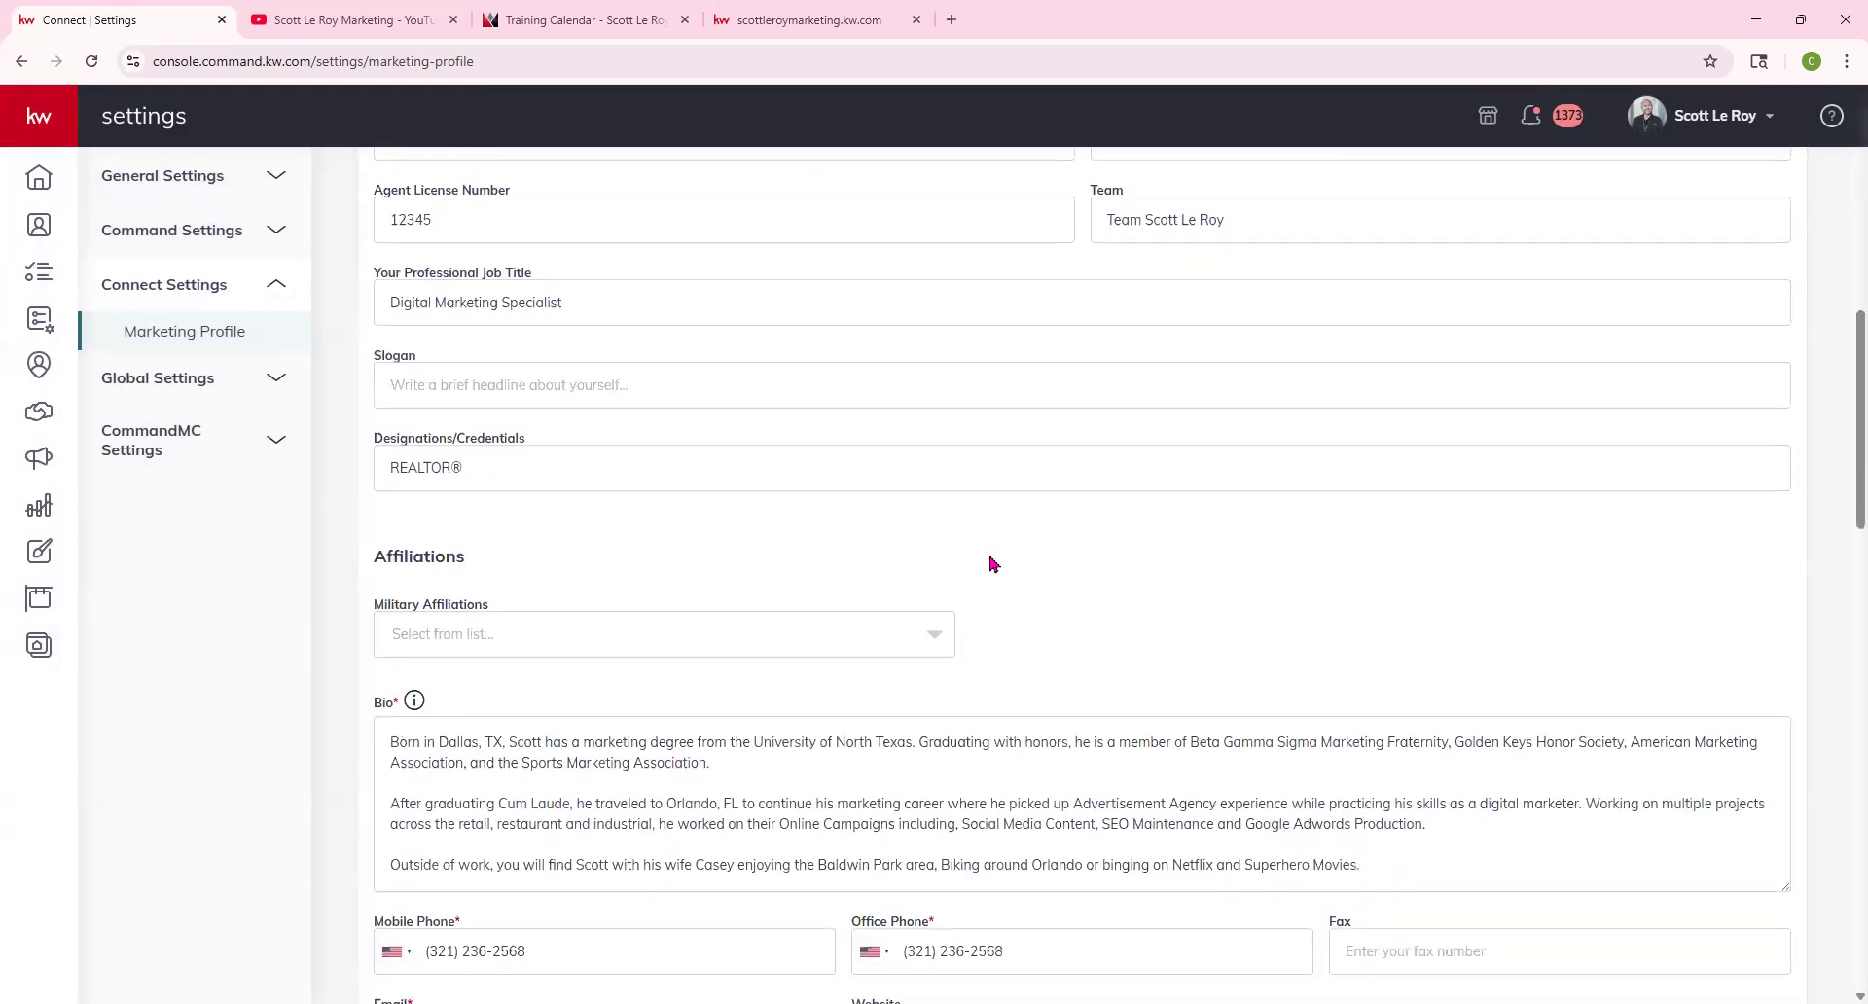
pyautogui.scroll(-2, 992, 565)
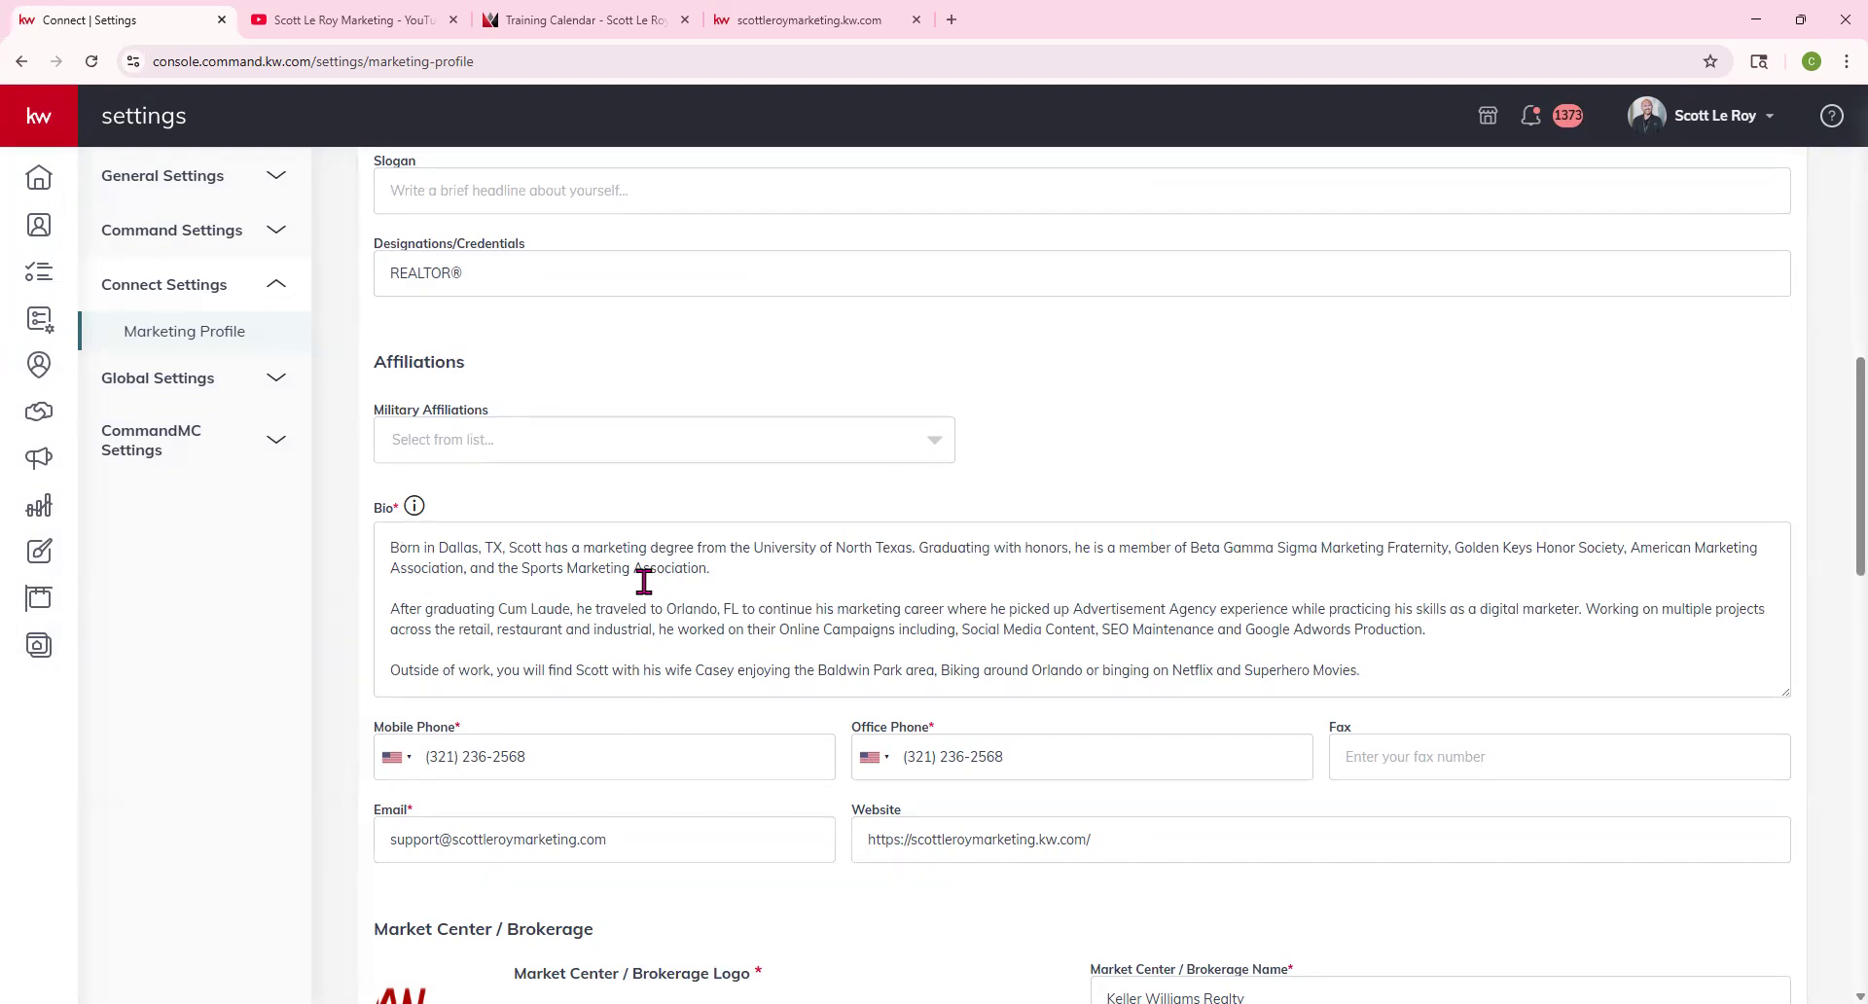
pyautogui.scroll(-5, 599, 654)
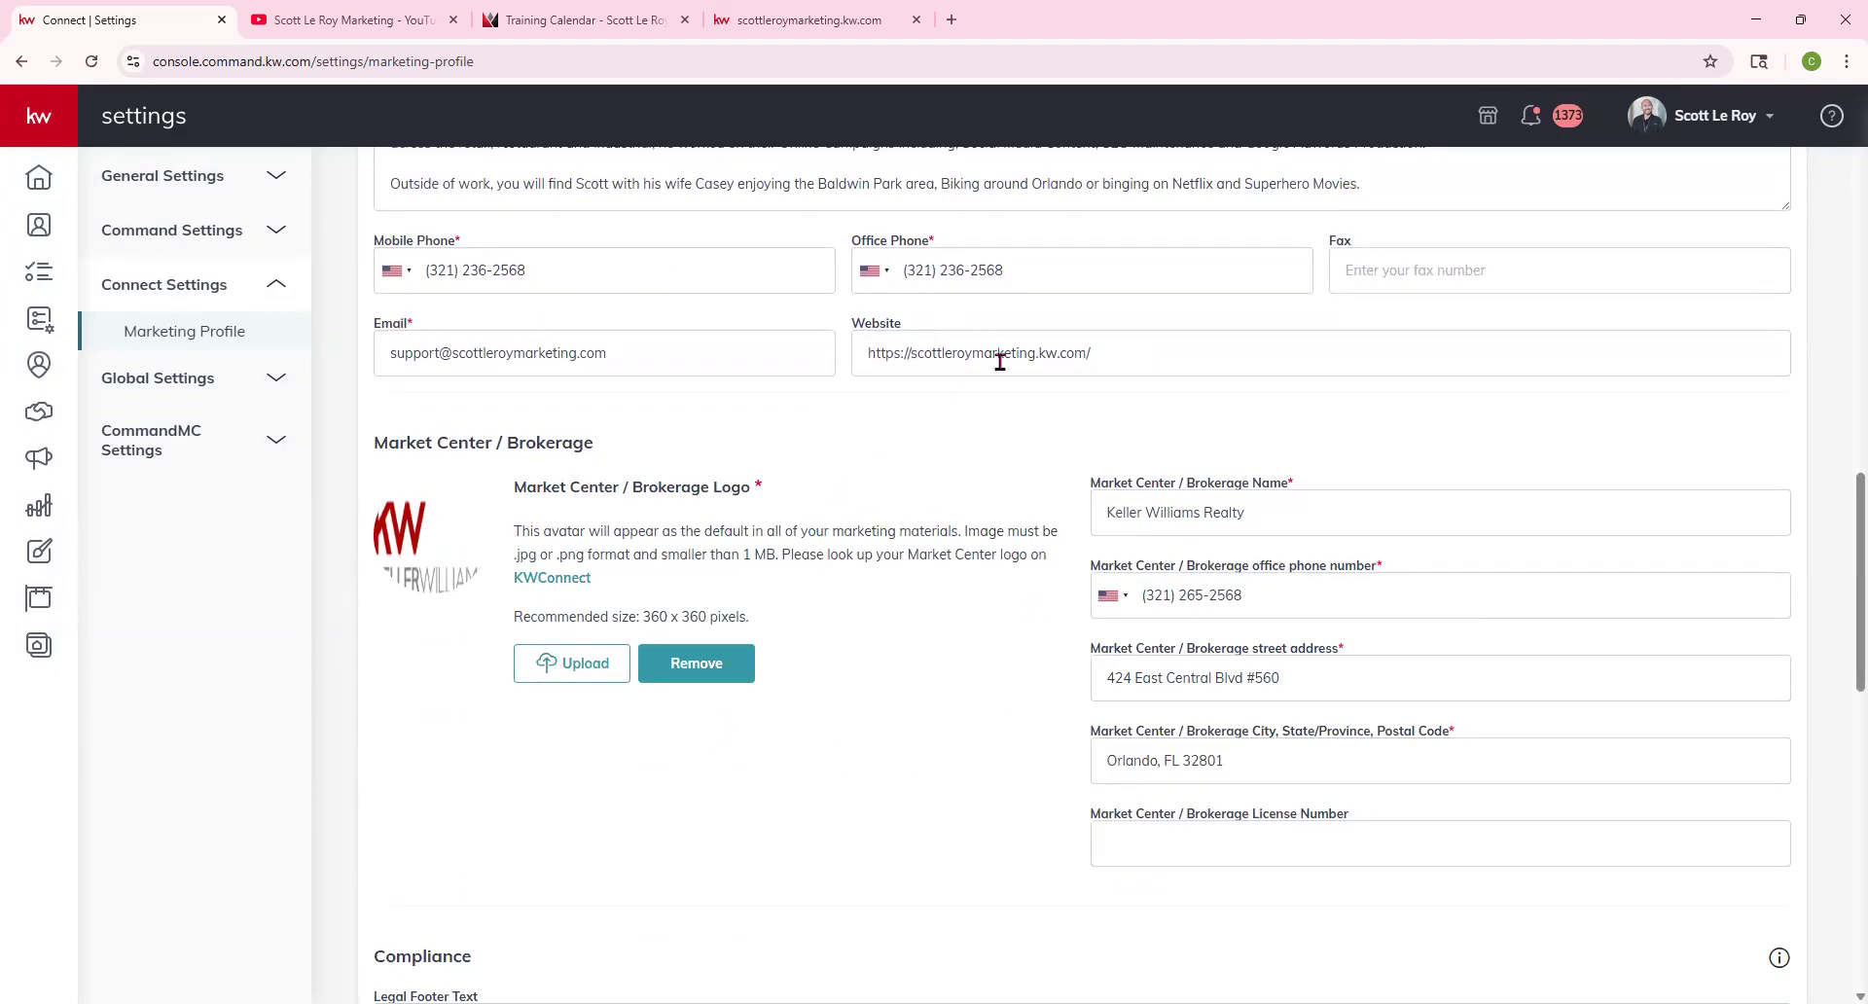
pyautogui.scroll(-8, 859, 594)
pyautogui.scroll(-5, 859, 593)
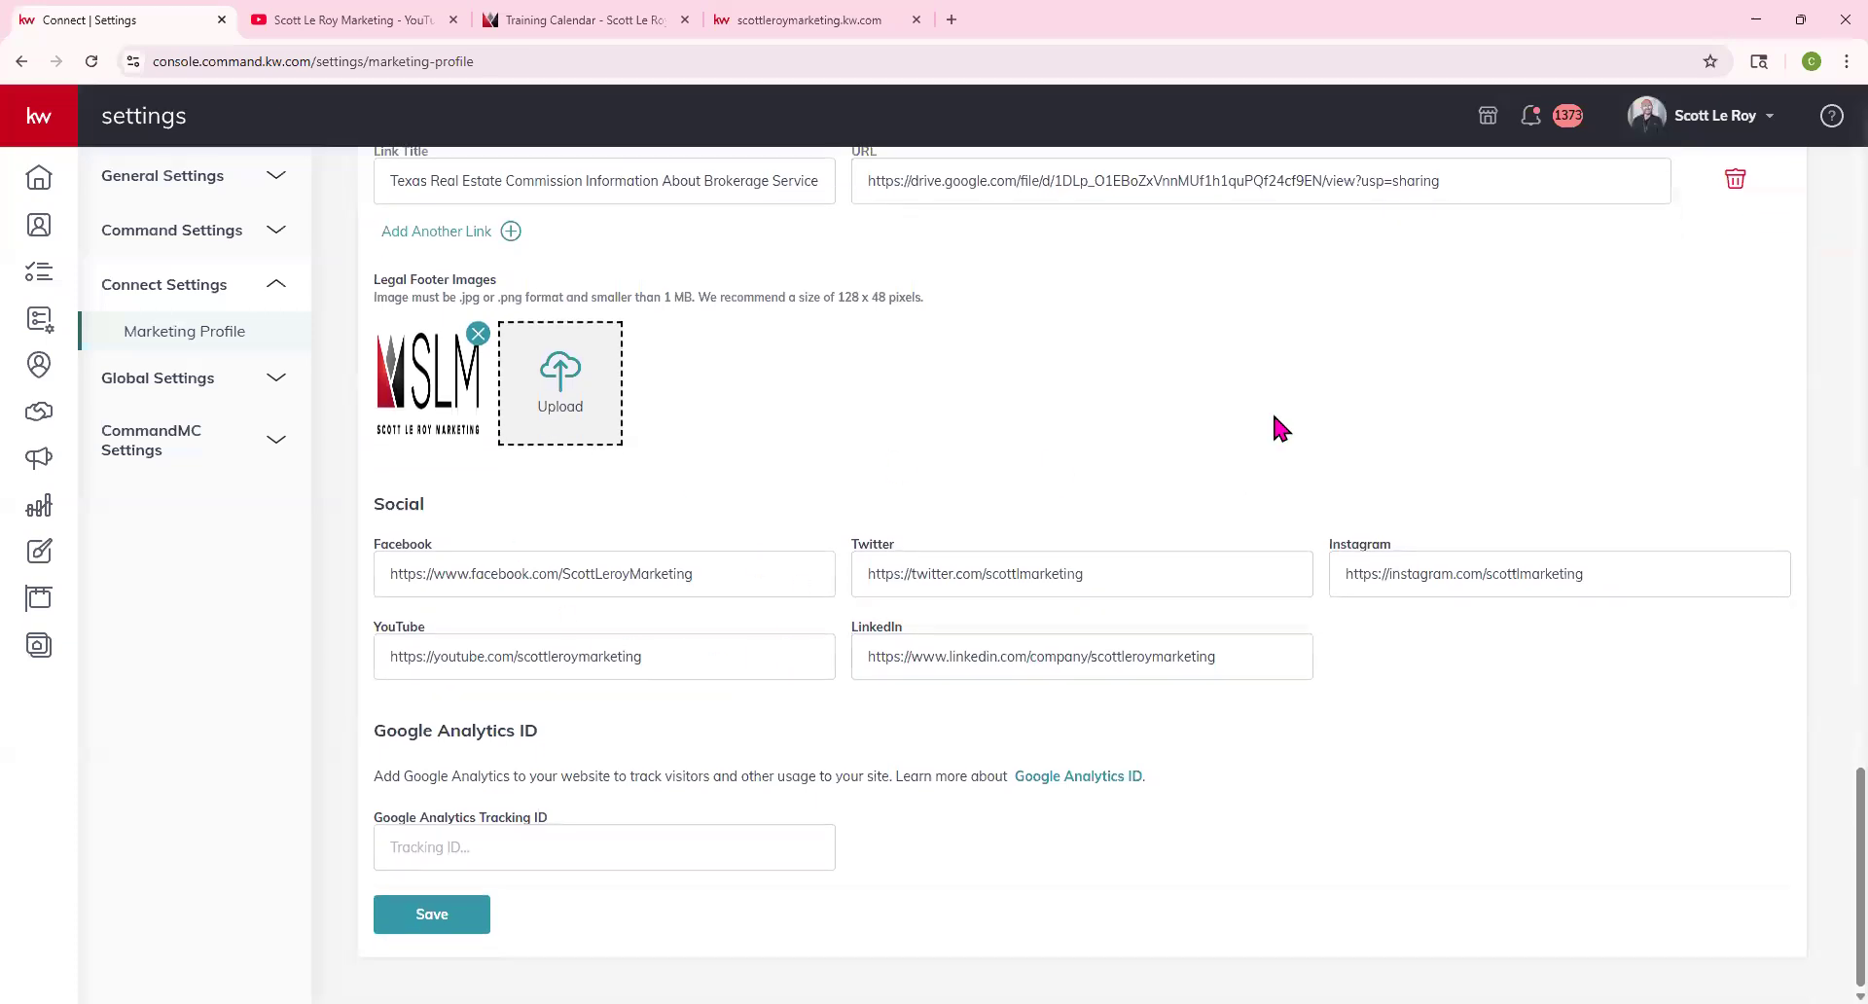
pyautogui.click(739, 20)
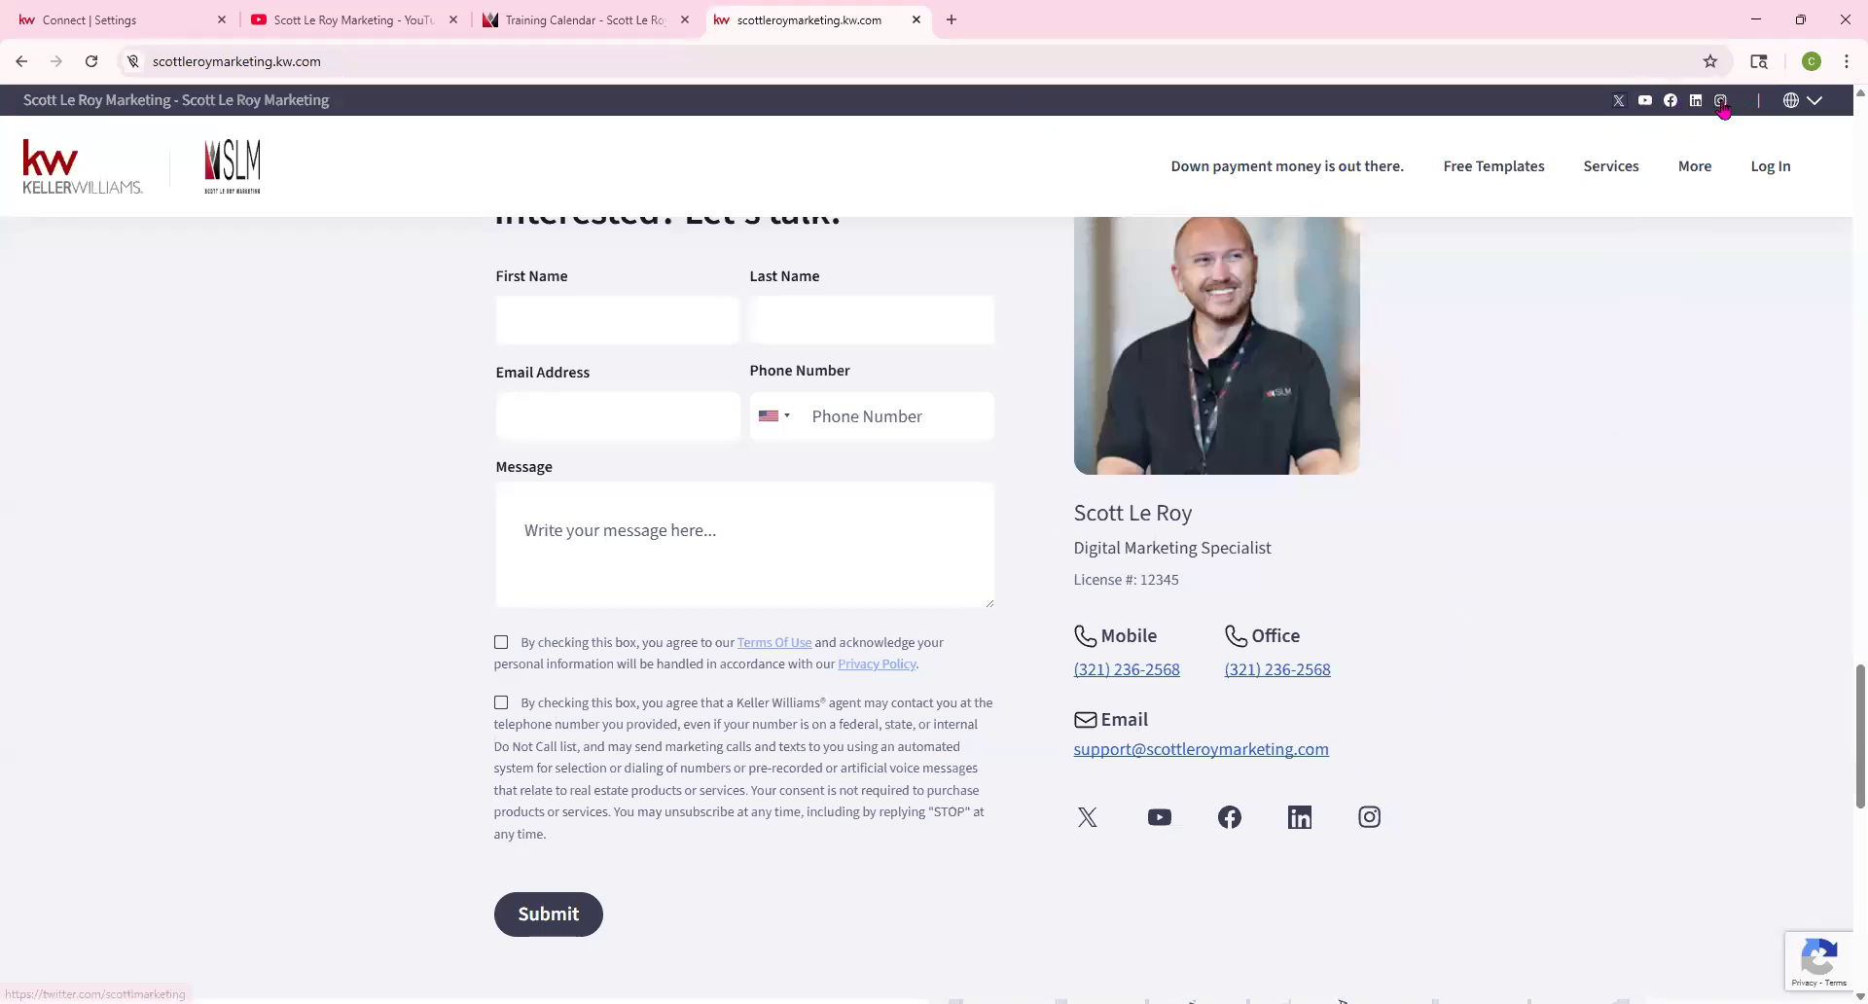
# Review the Compliance section text in the Marketing Profile settings
pyautogui.click(179, 32)
pyautogui.scroll(2, 728, 414)
pyautogui.scroll(3, 728, 418)
pyautogui.doubleClick(378, 307)
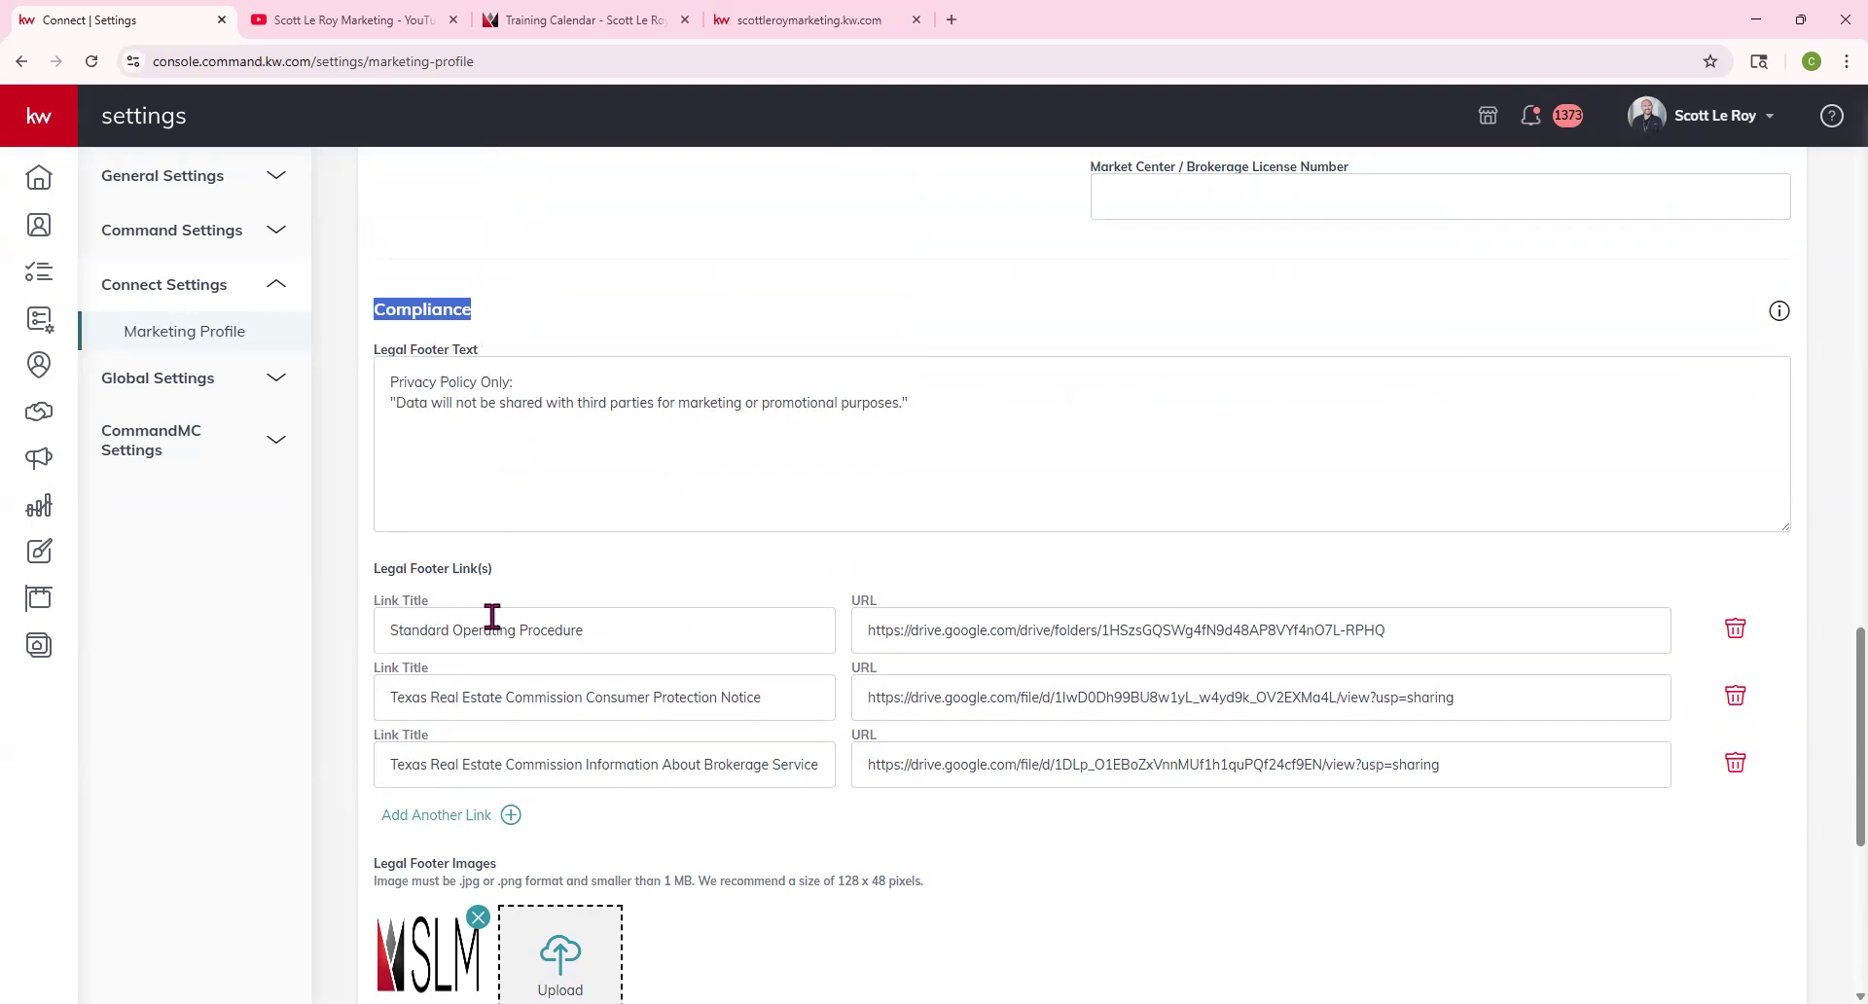
pyautogui.scroll(-1, 500, 771)
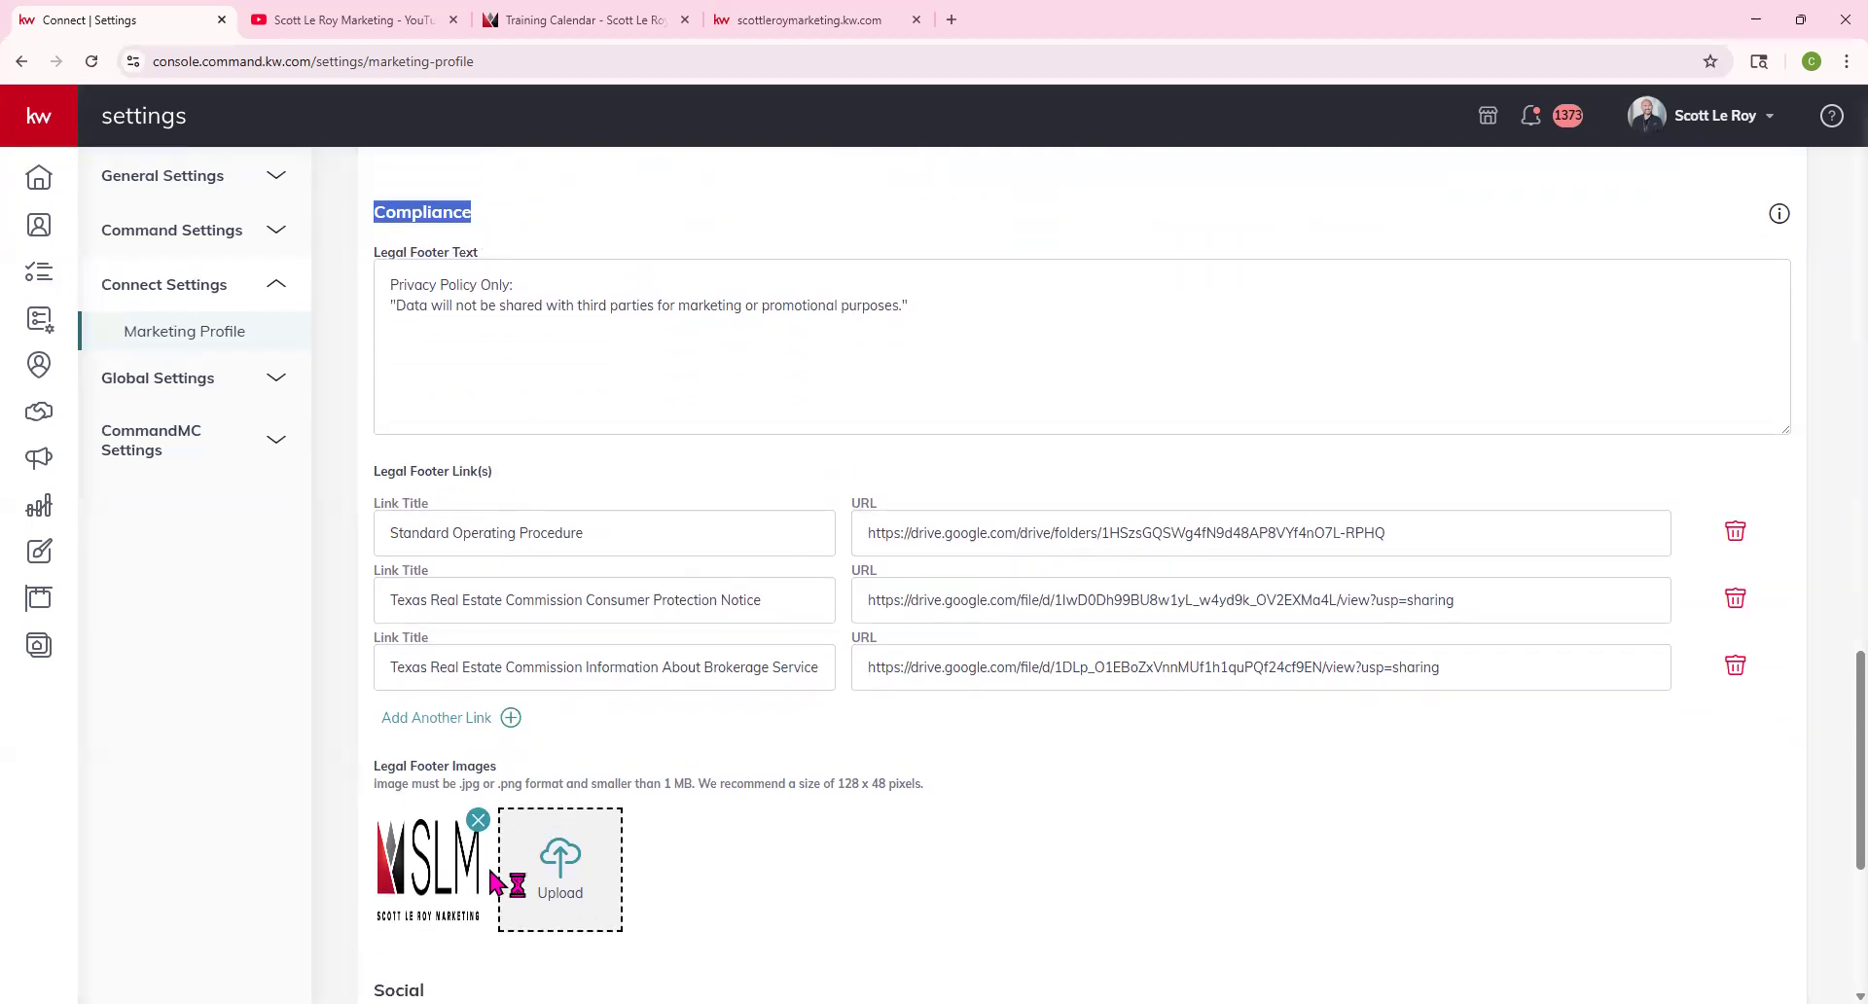
# Reload the agent site and compare its footer logo and privacy note with the profile
pyautogui.click(822, 22)
pyautogui.scroll(-8, 418, 437)
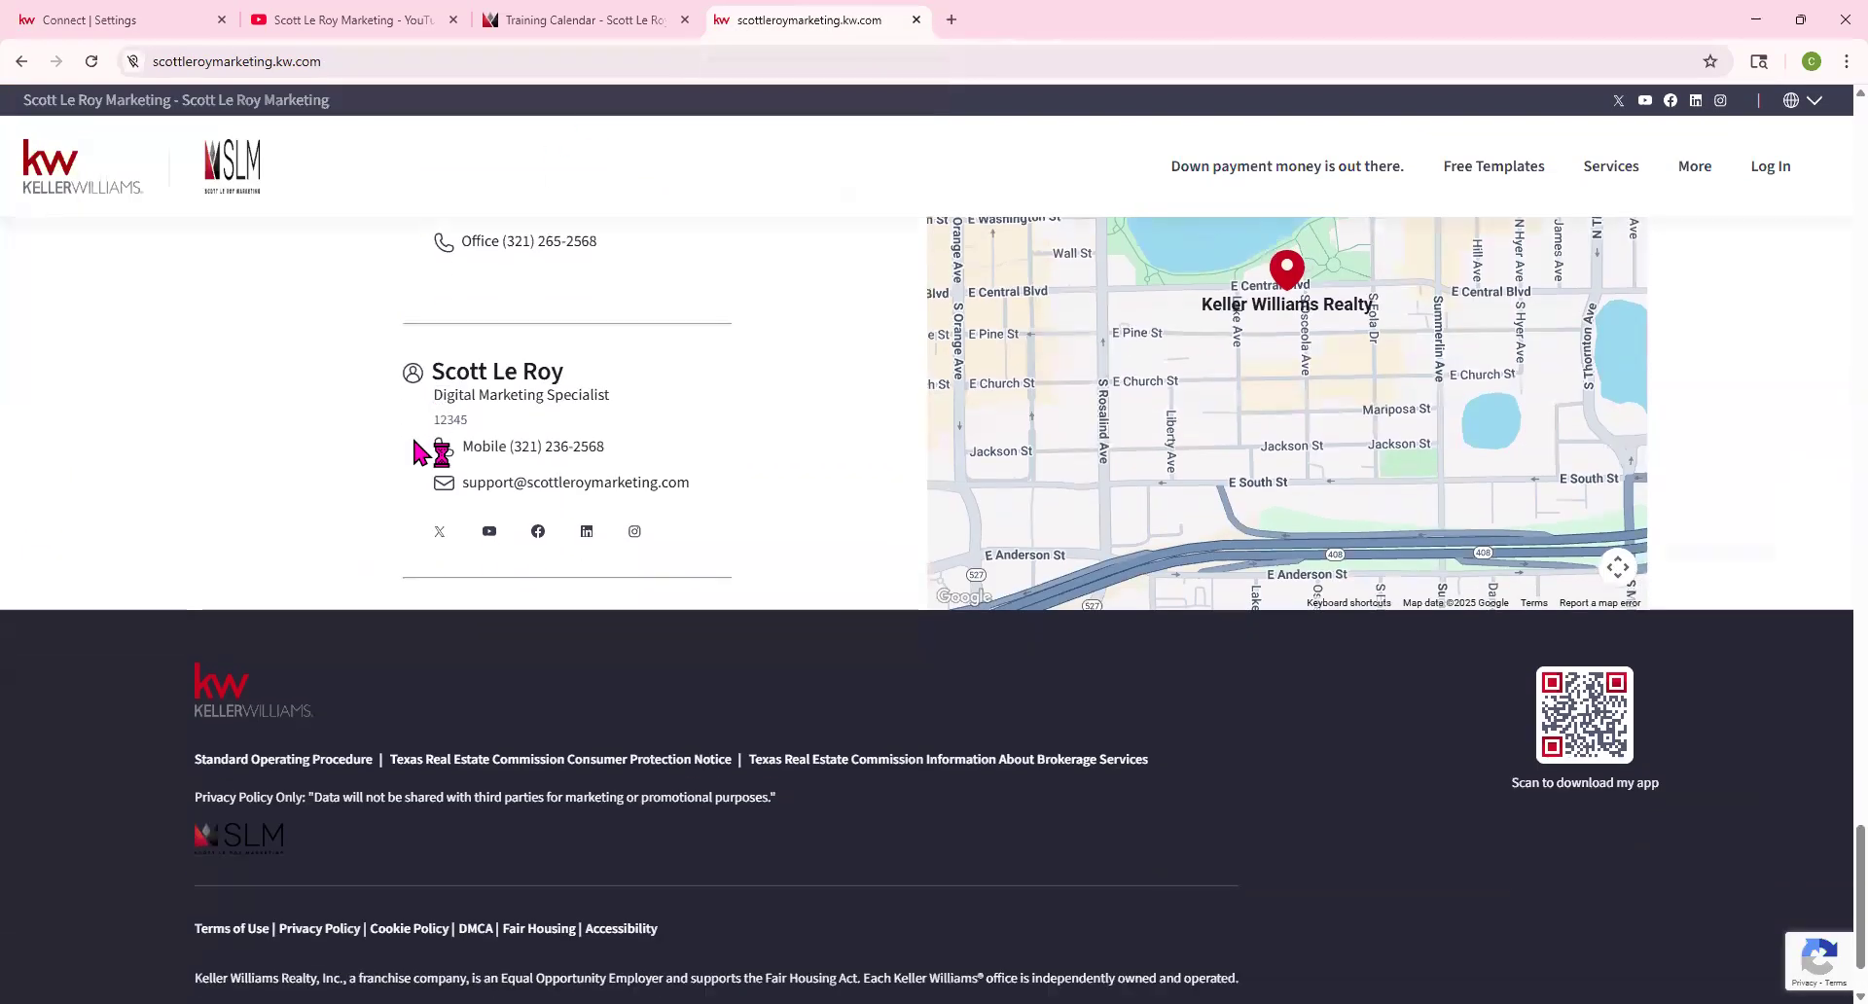
pyautogui.scroll(-1, 420, 452)
pyautogui.moveTo(151, 634); pyautogui.dragTo(1277, 827)
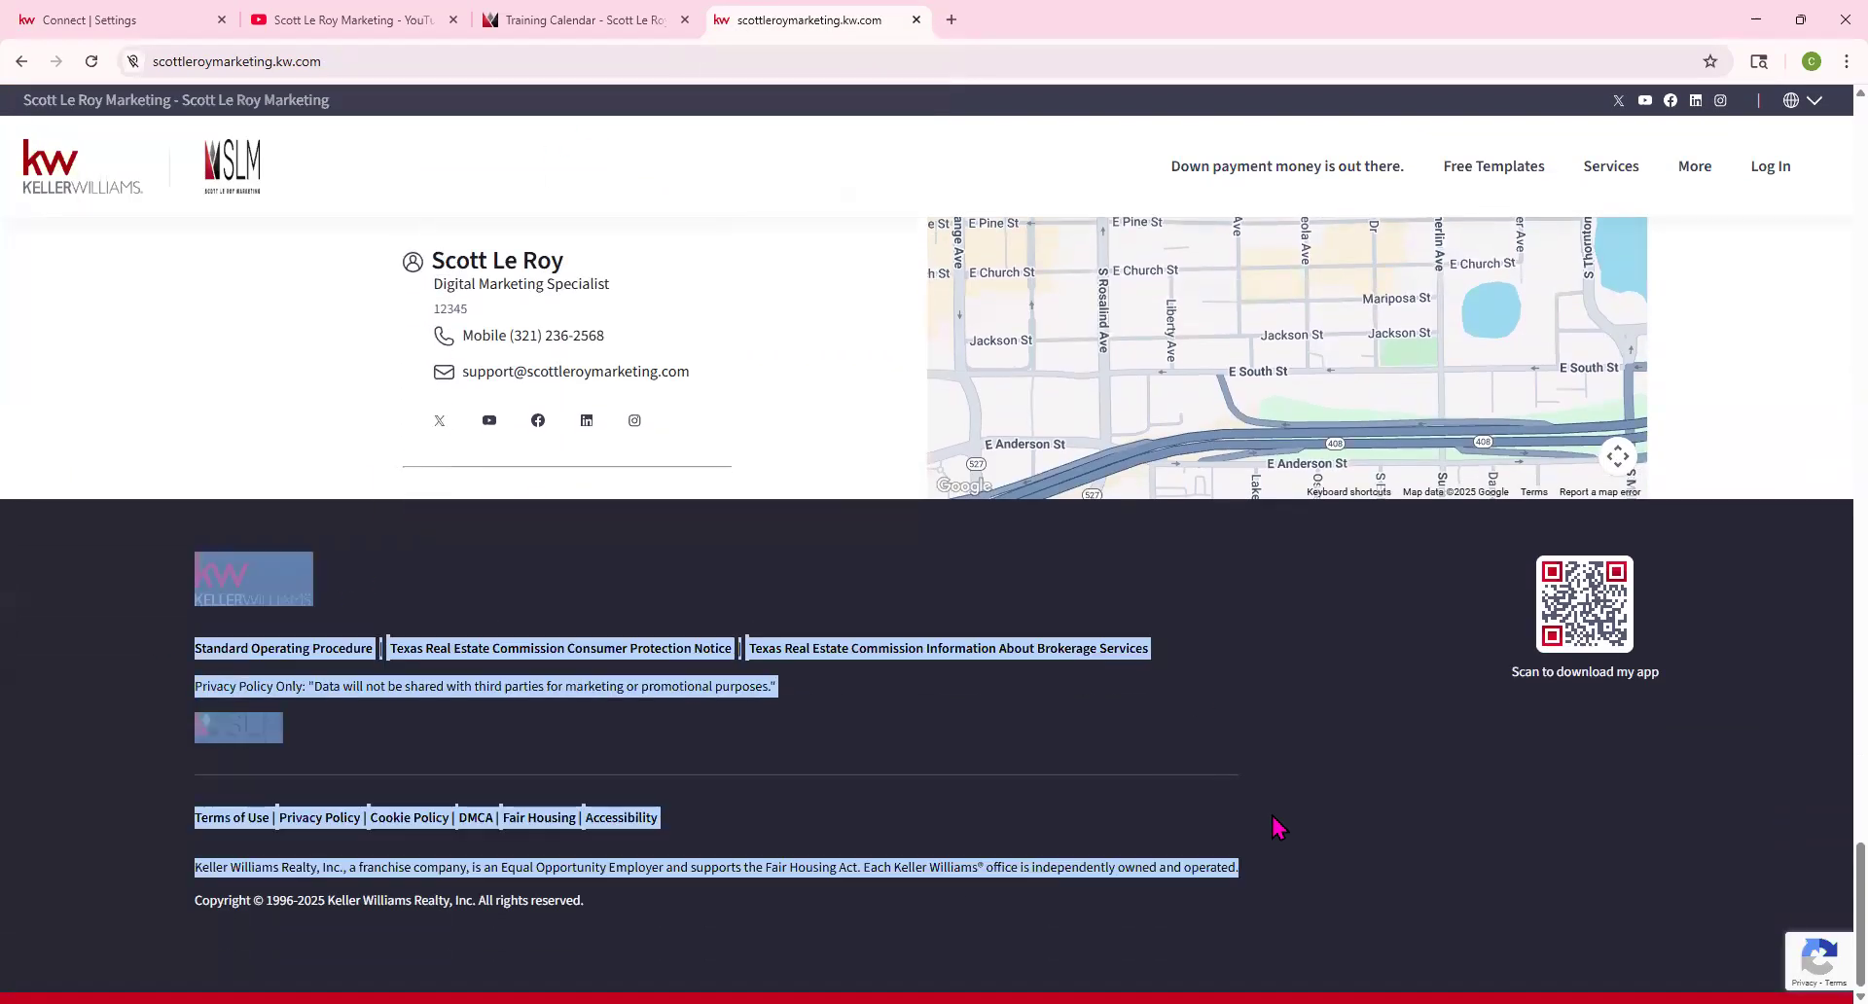
pyautogui.click(157, 630)
pyautogui.click(495, 582)
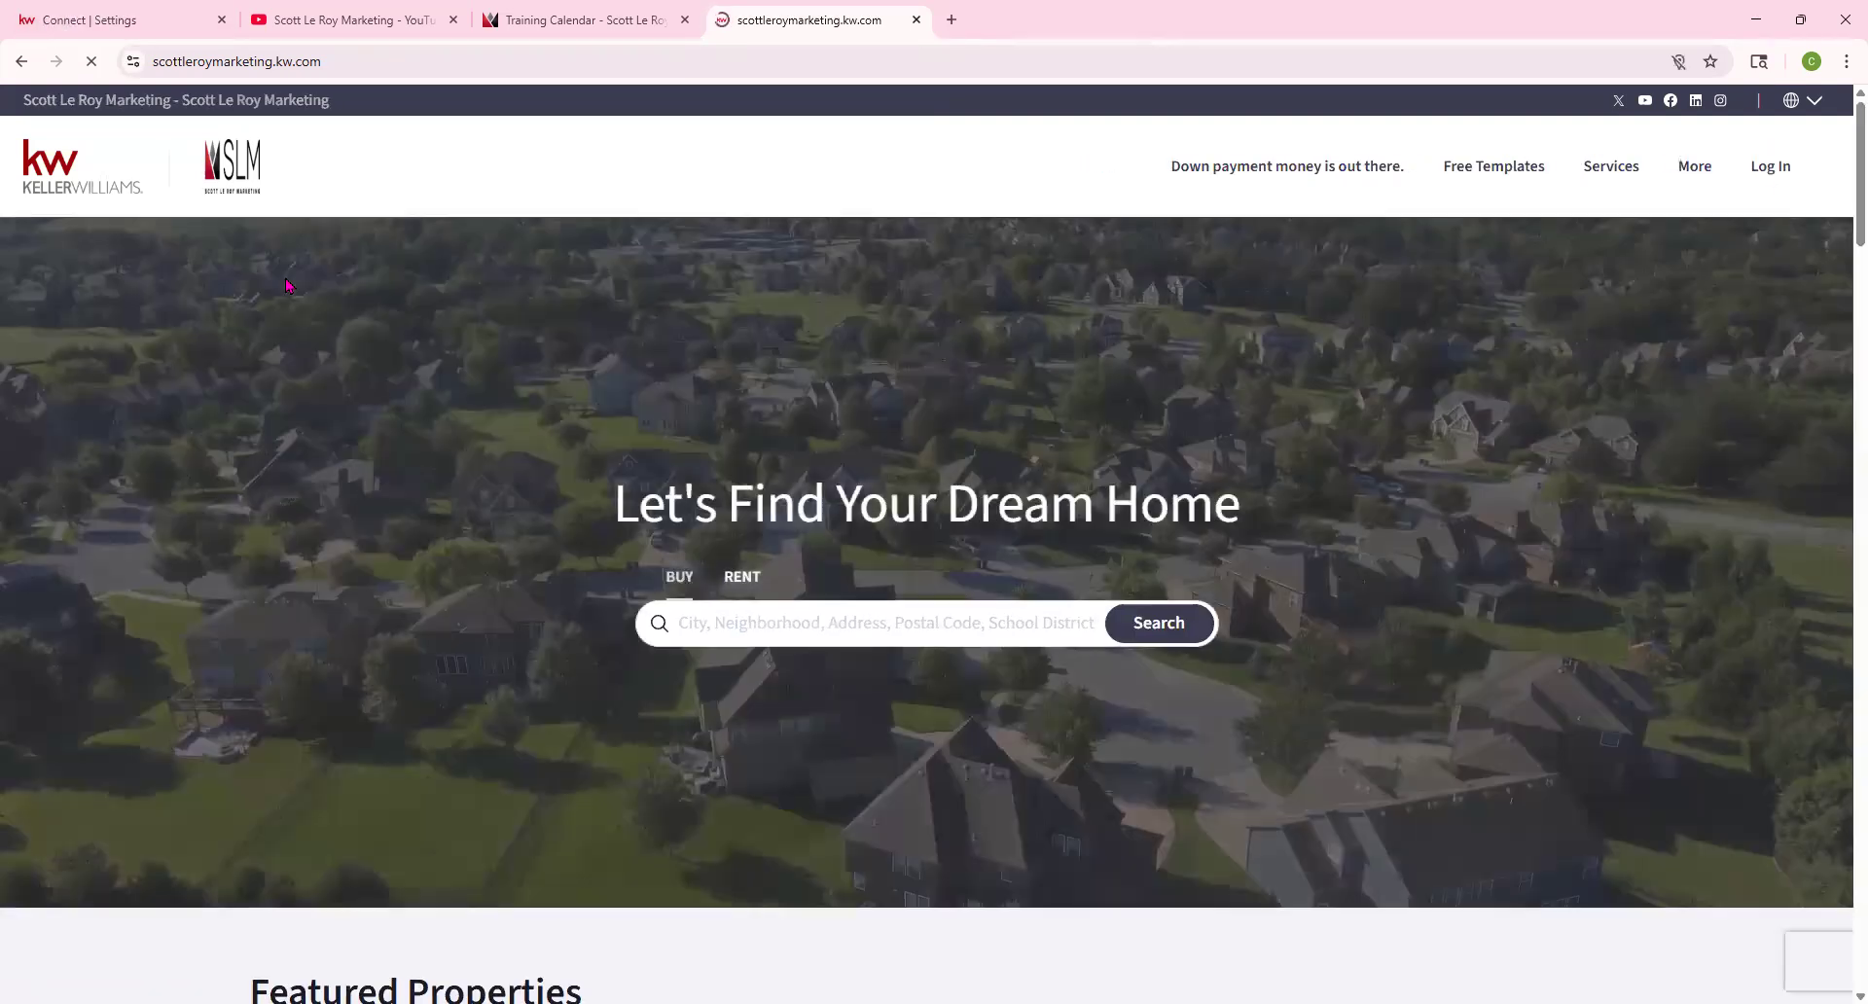
pyautogui.scroll(-20, 285, 286)
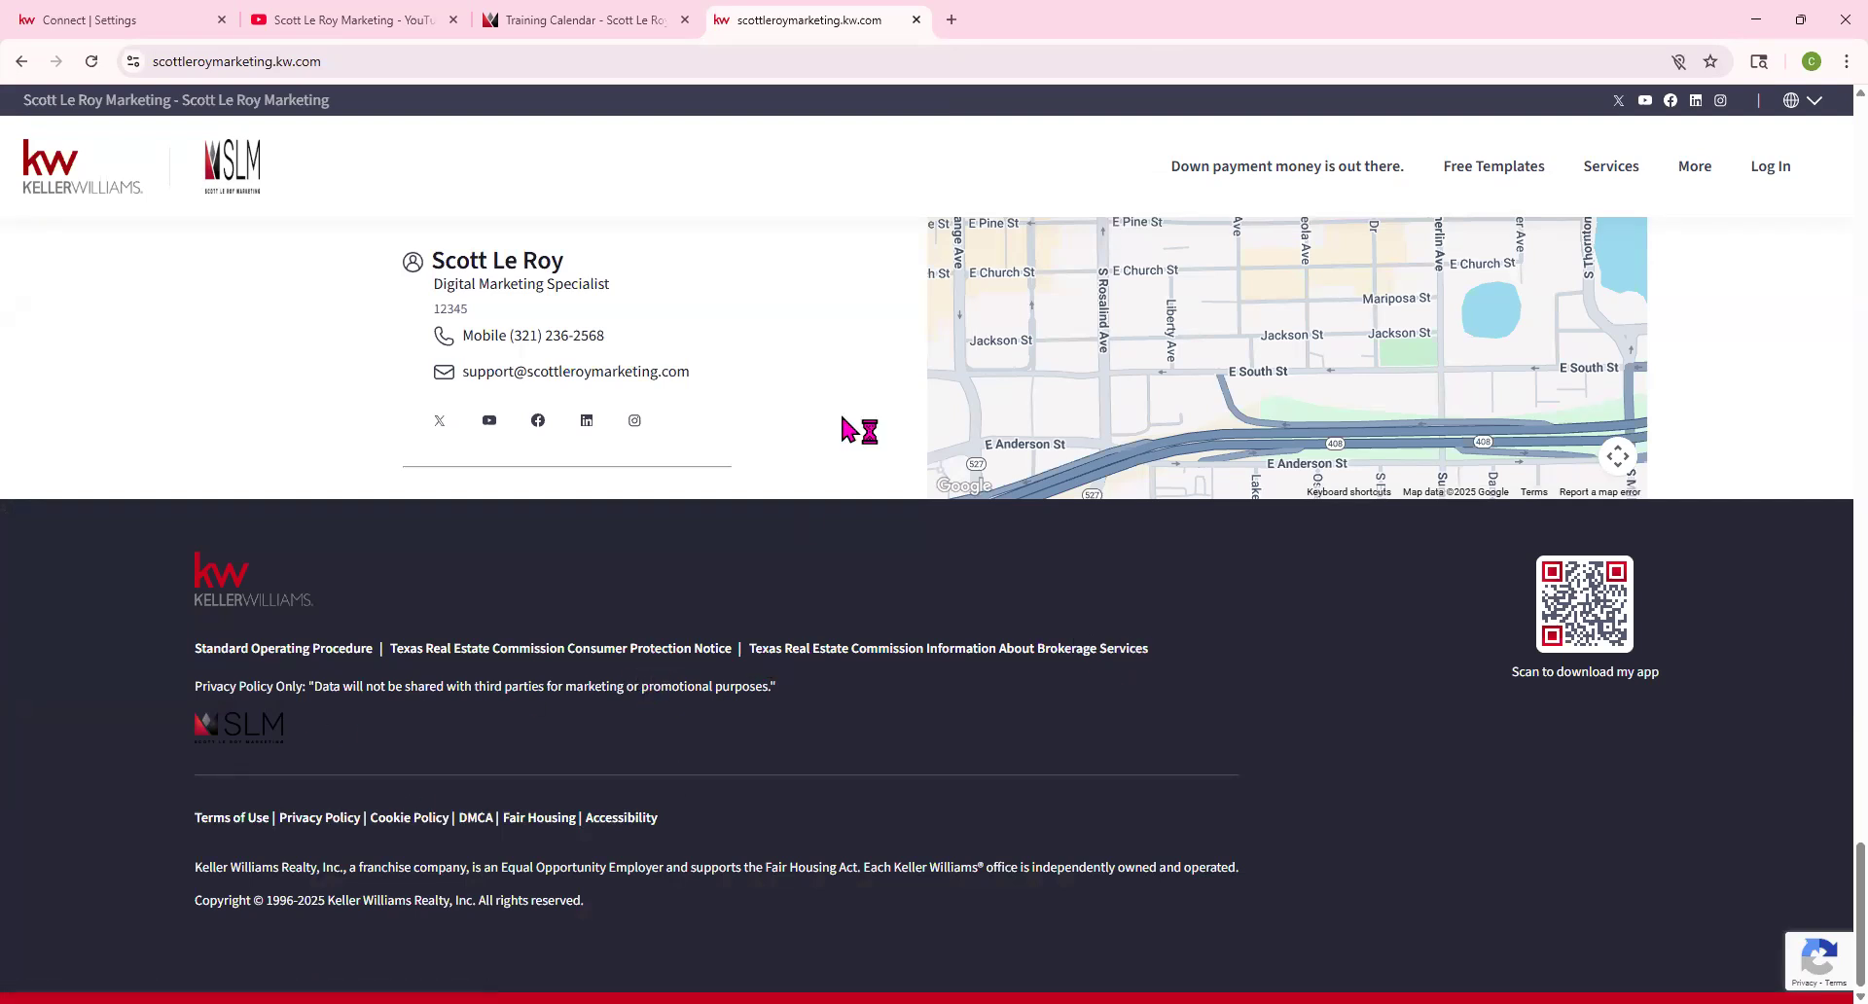
pyautogui.click(211, 698)
pyautogui.click(94, 17)
# Save the Marketing Profile, close the success message, and check the live agent site footer
pyautogui.scroll(-5, 763, 654)
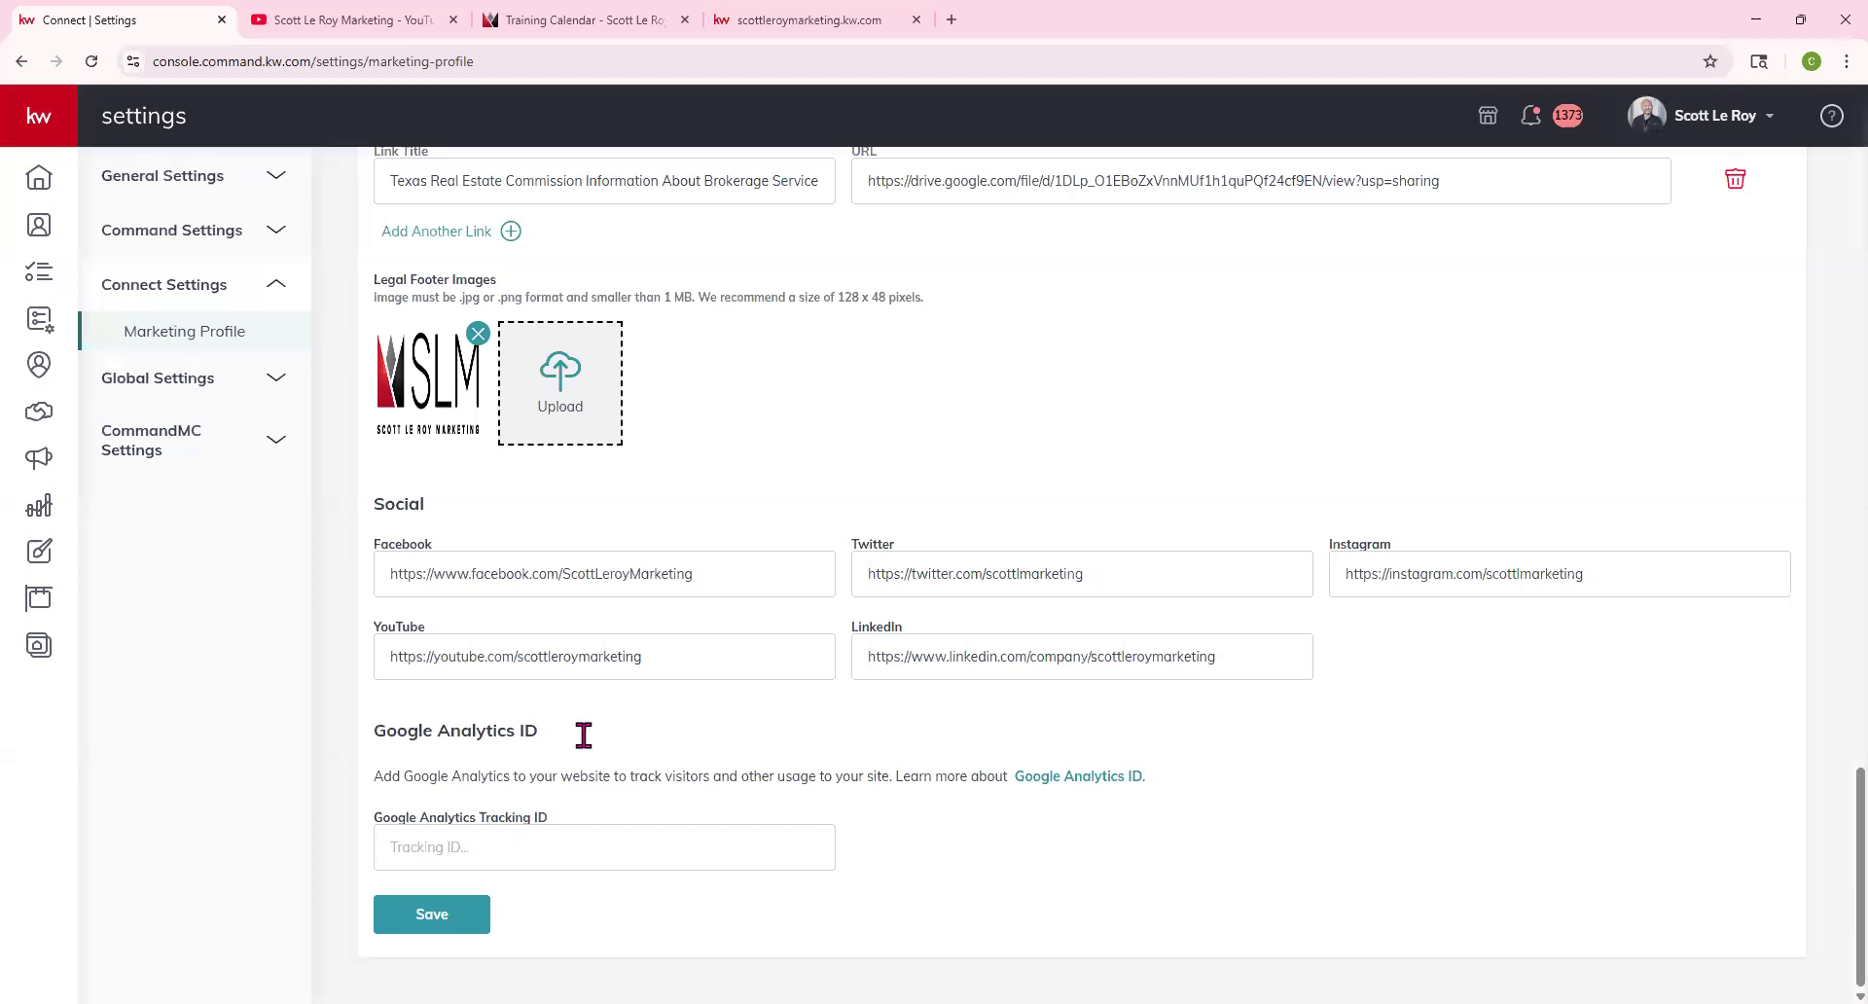
pyautogui.scroll(5, 805, 666)
pyautogui.scroll(15, 805, 669)
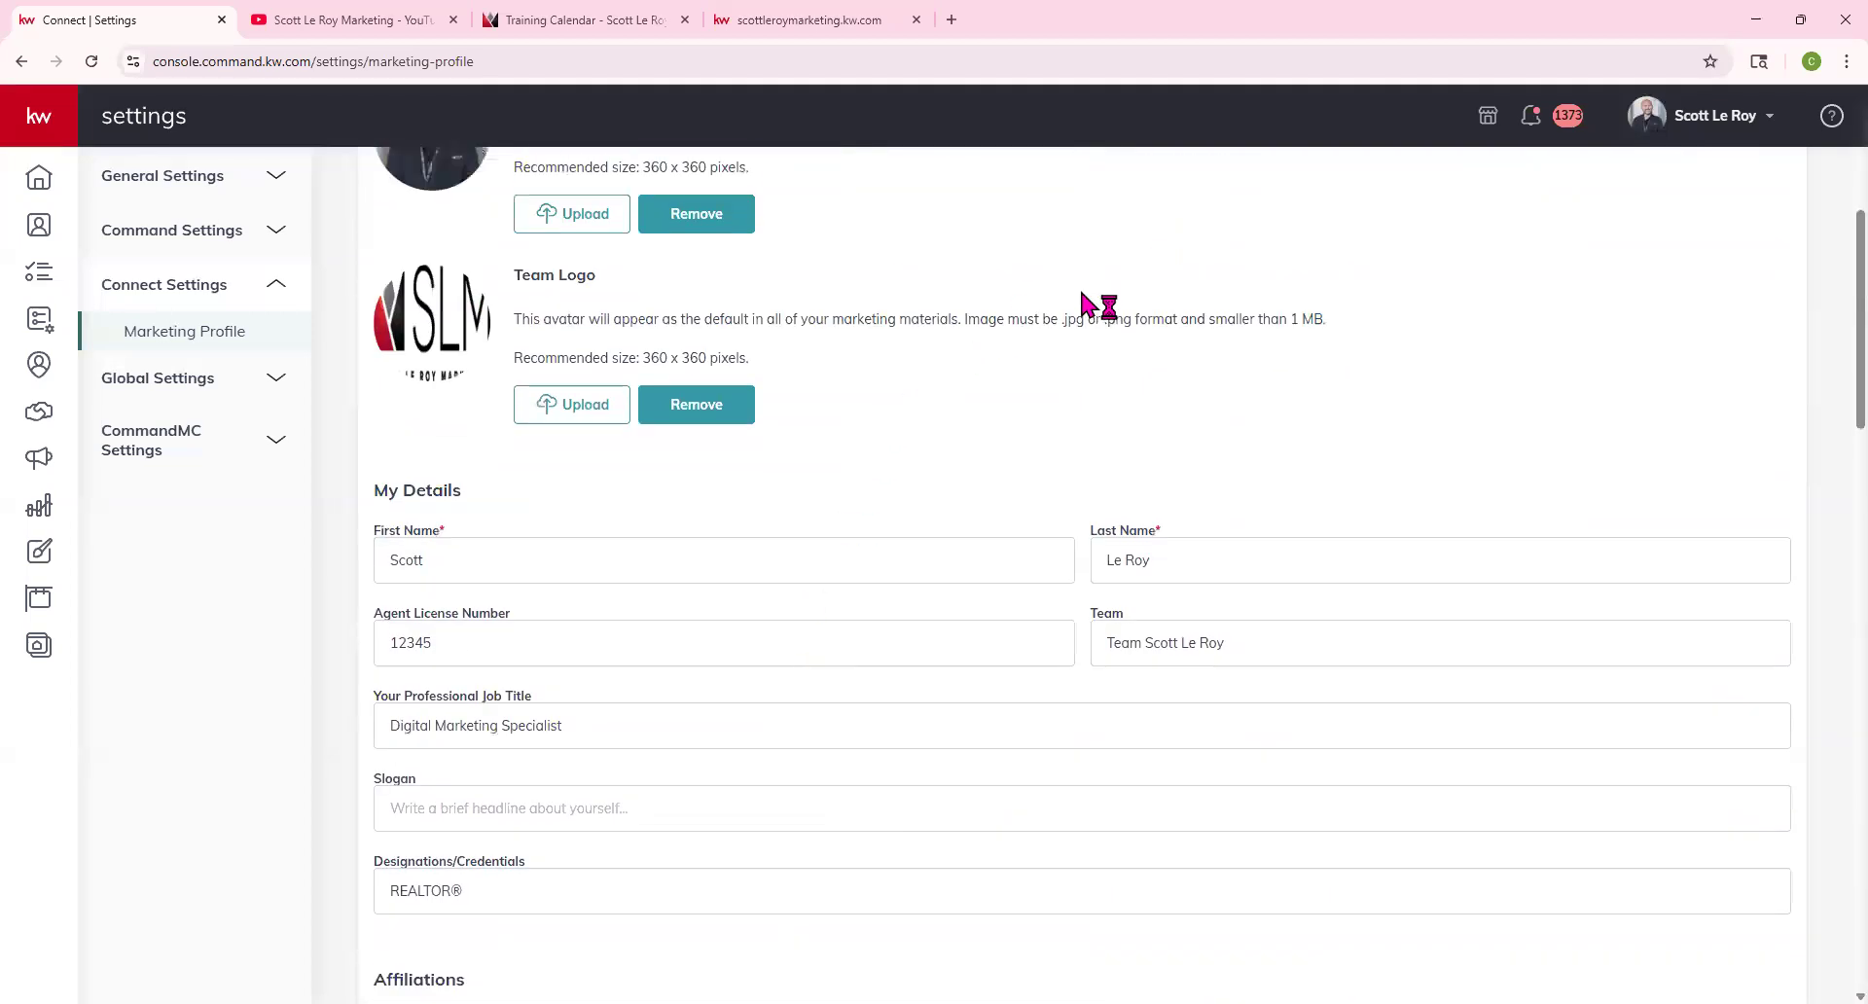
pyautogui.scroll(-20, 1197, 345)
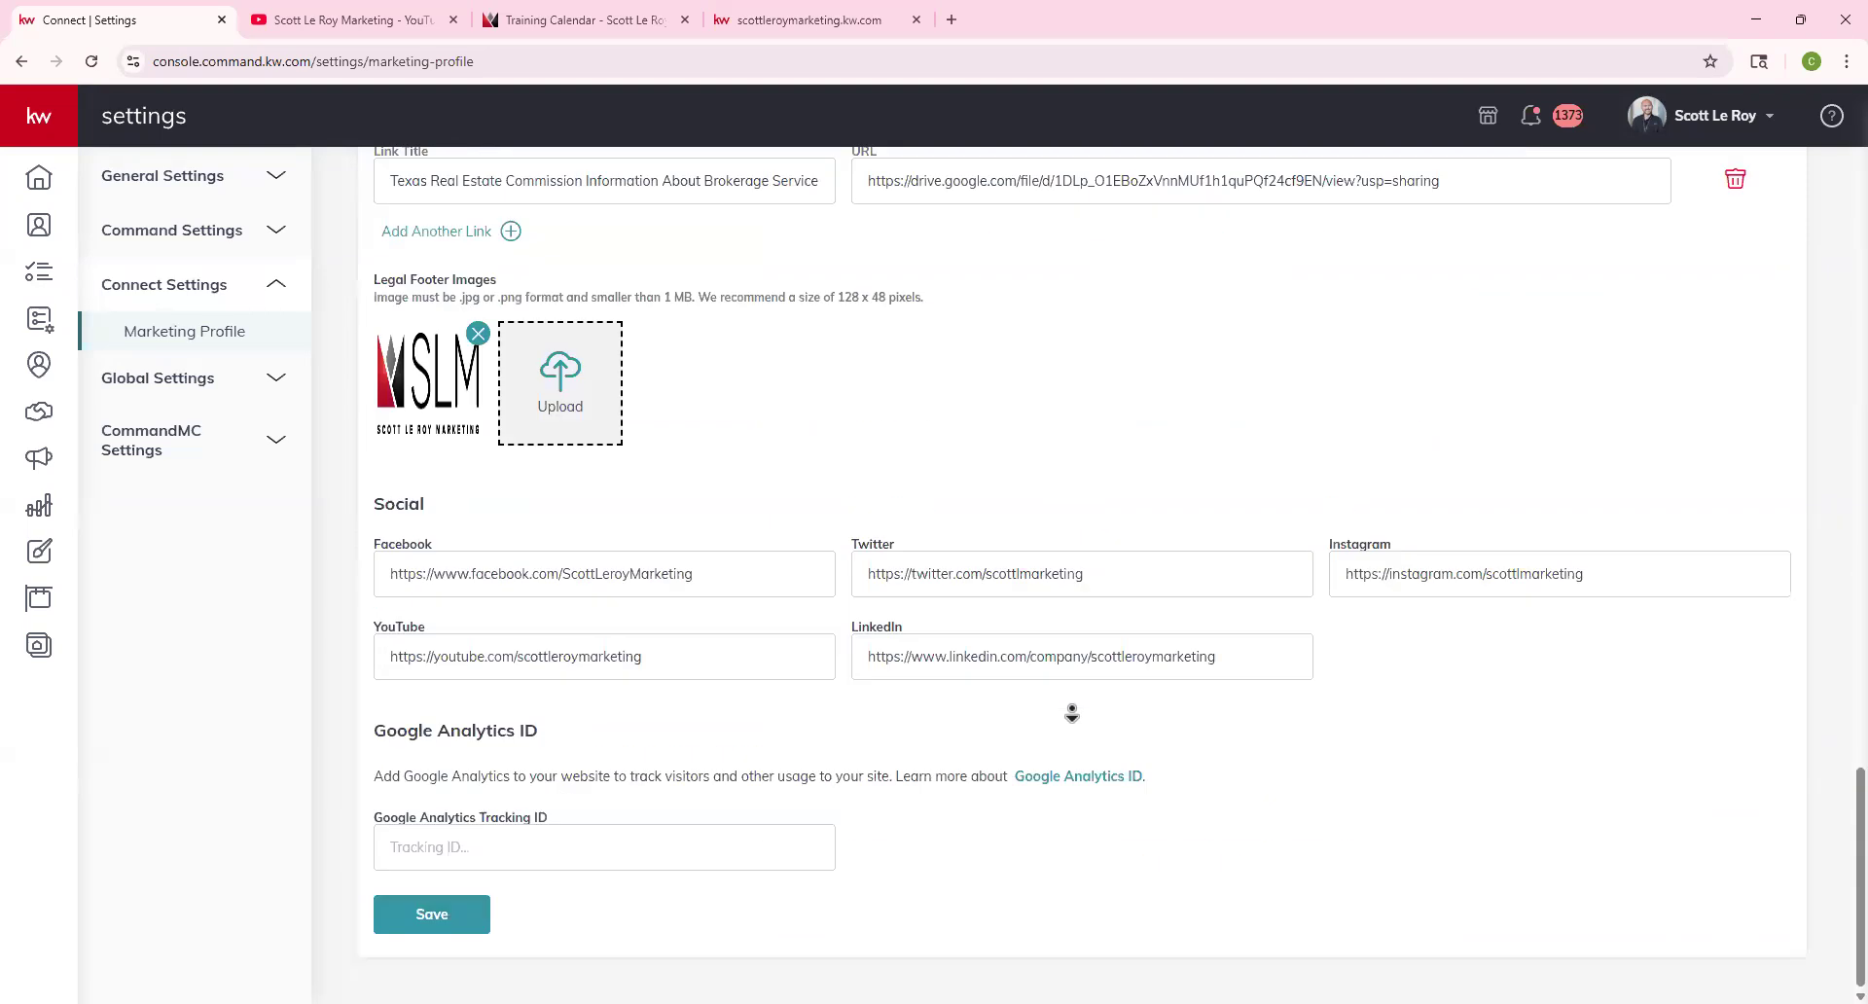
pyautogui.click(439, 914)
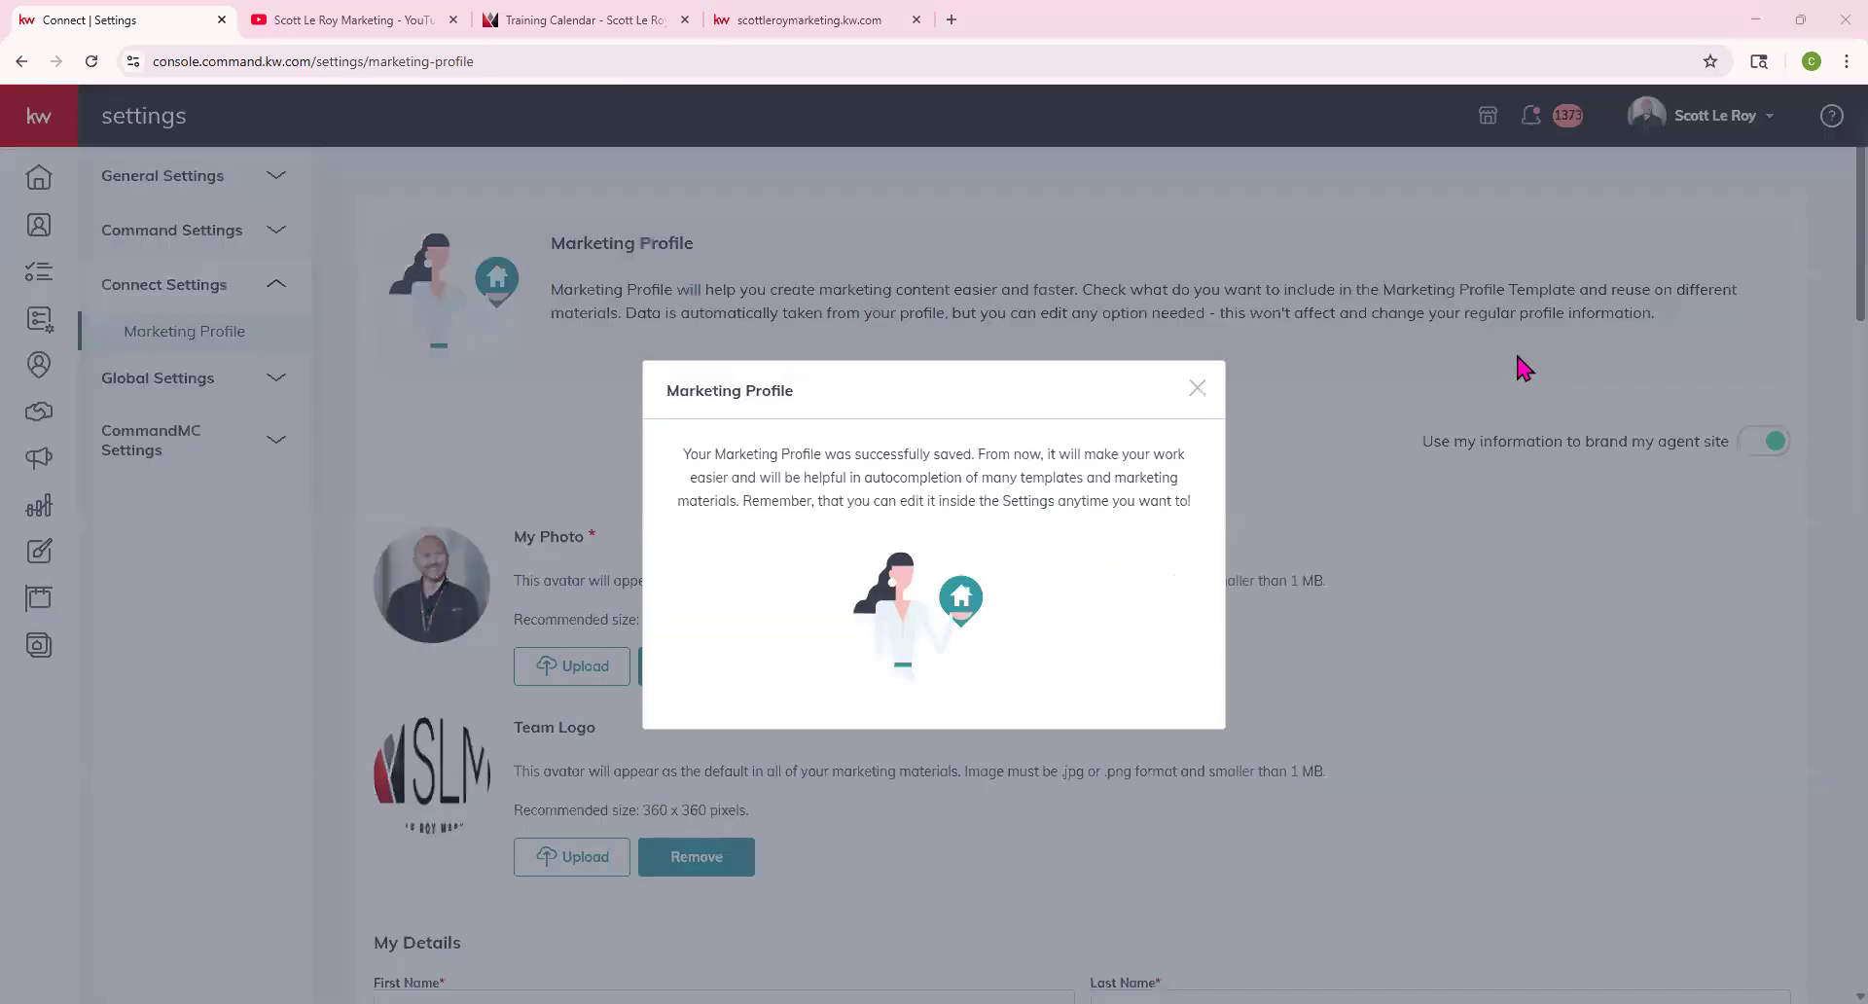
pyautogui.click(1418, 483)
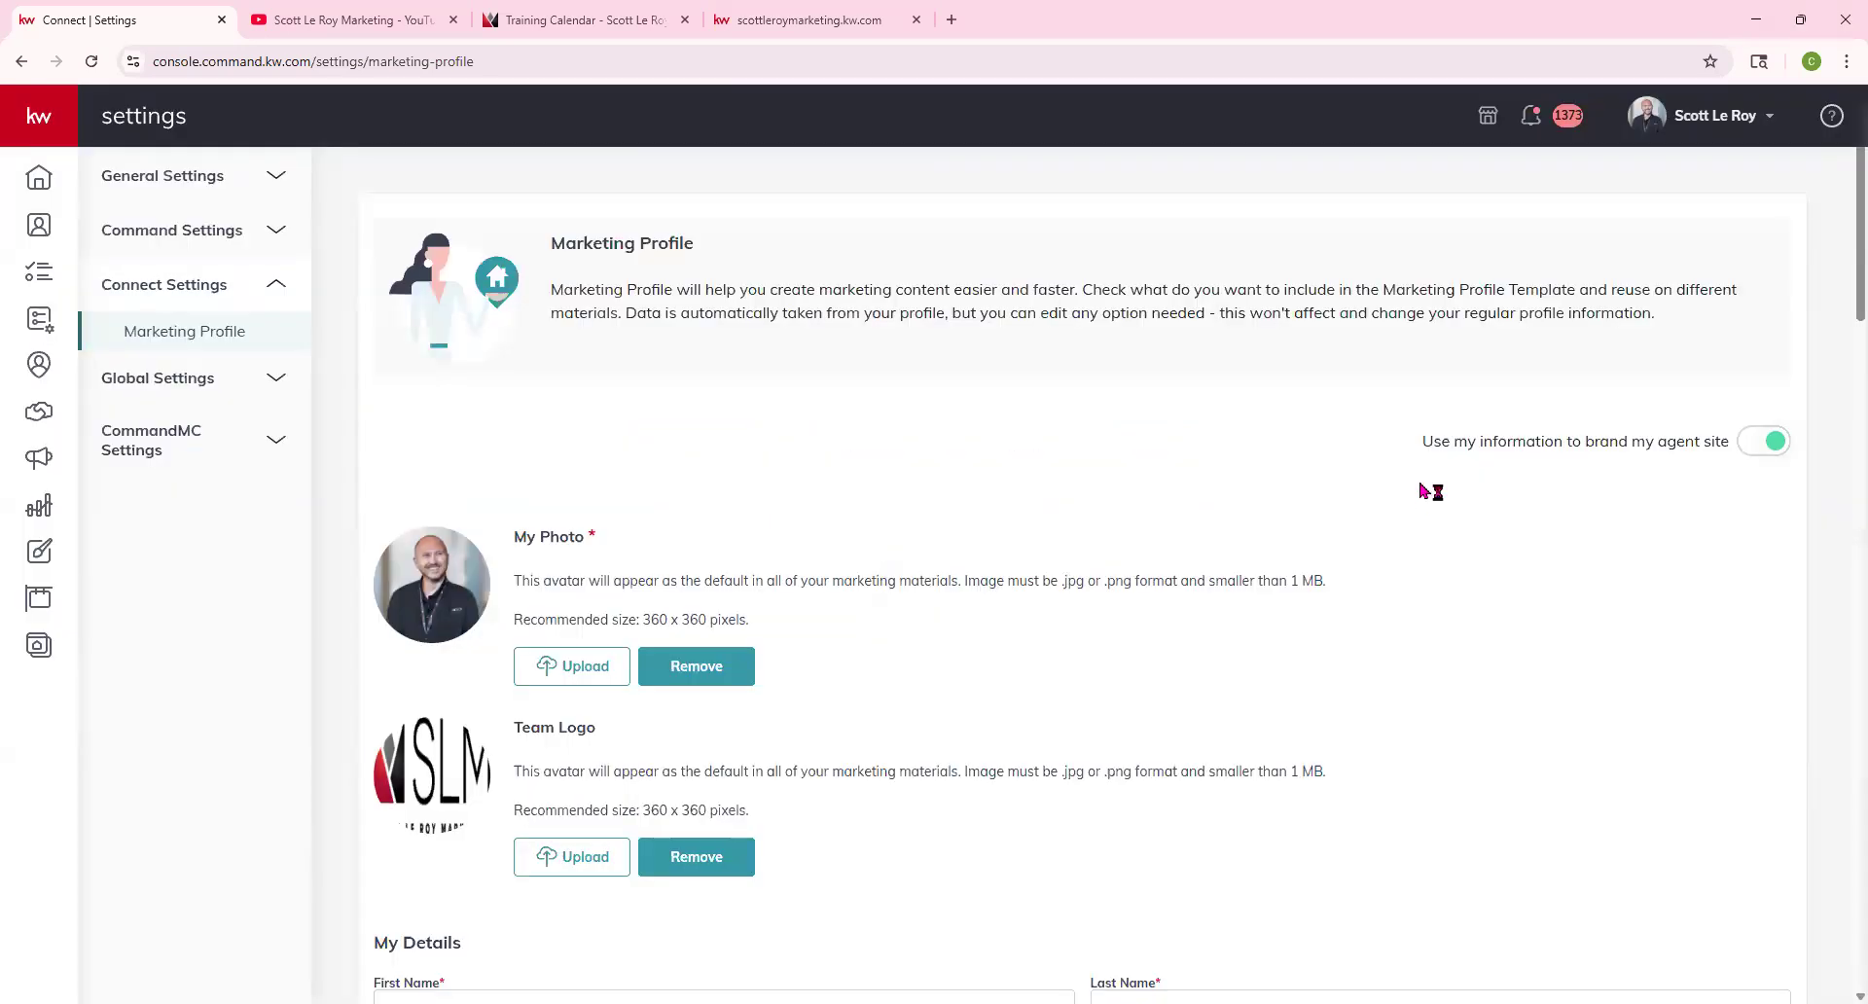
pyautogui.click(855, 18)
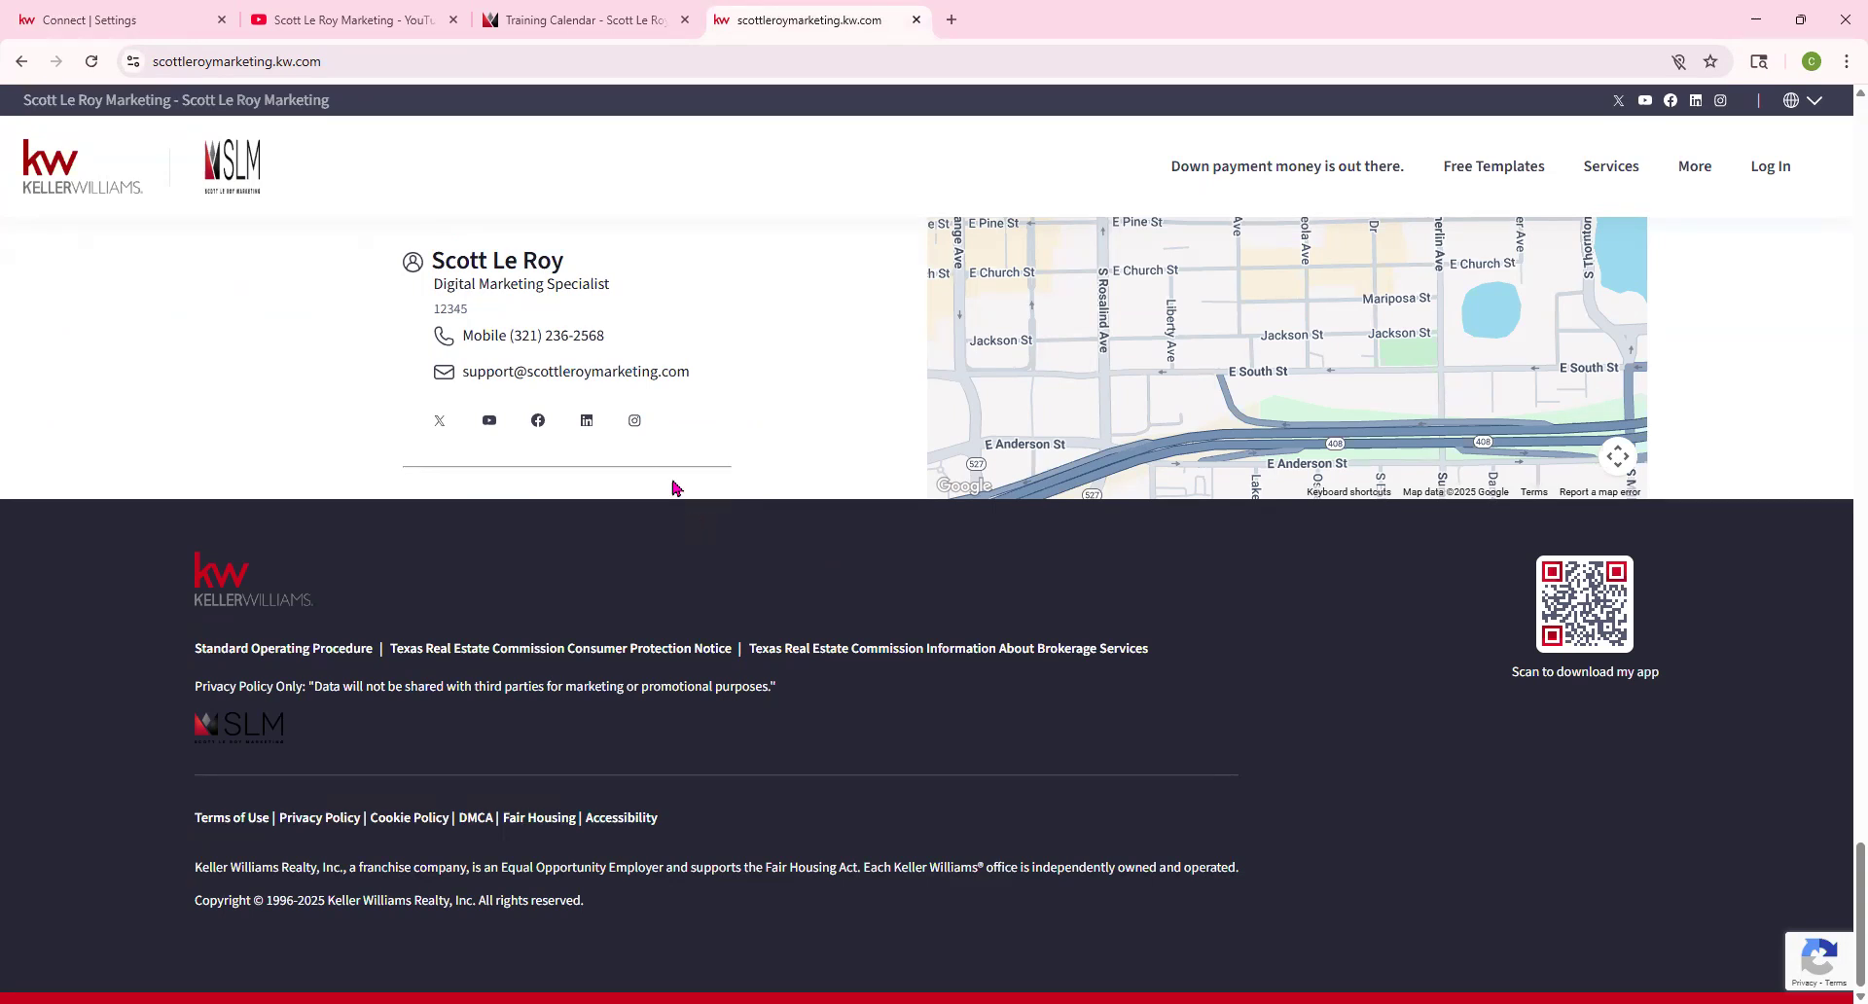
pyautogui.click(163, 19)
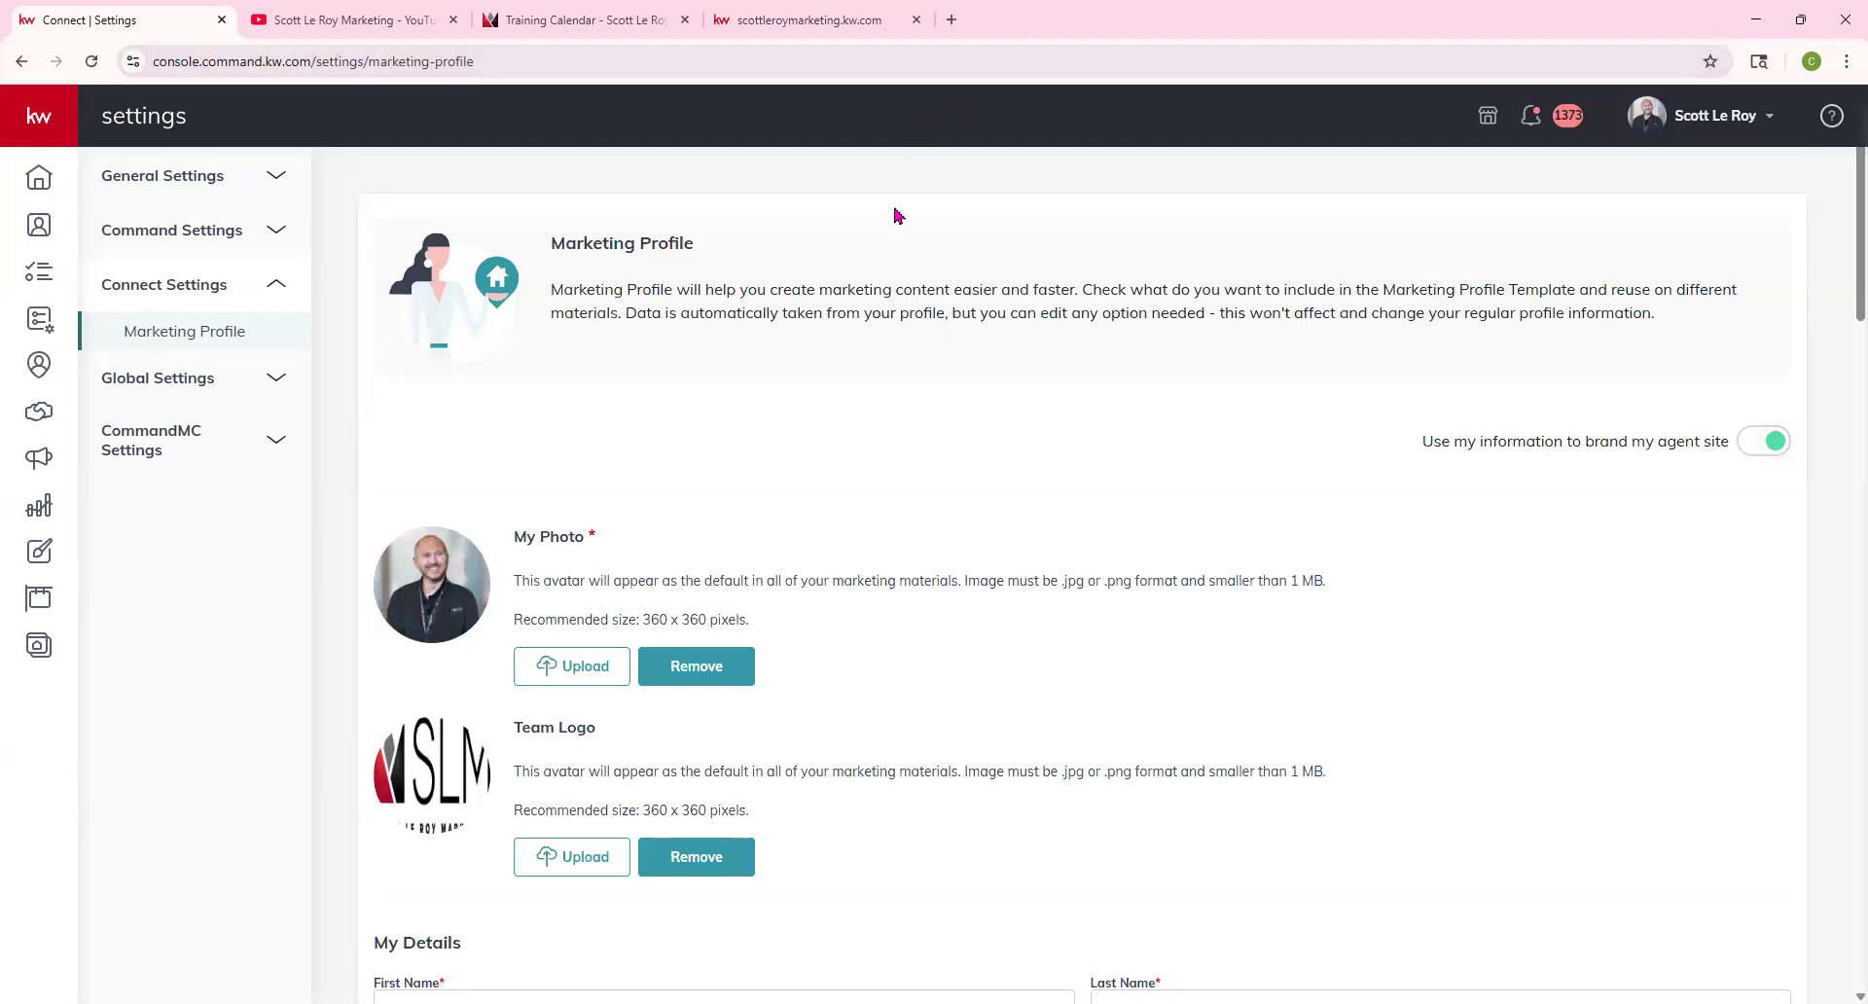
# Go from the Command home dashboard to the Websites area
pyautogui.click(34, 185)
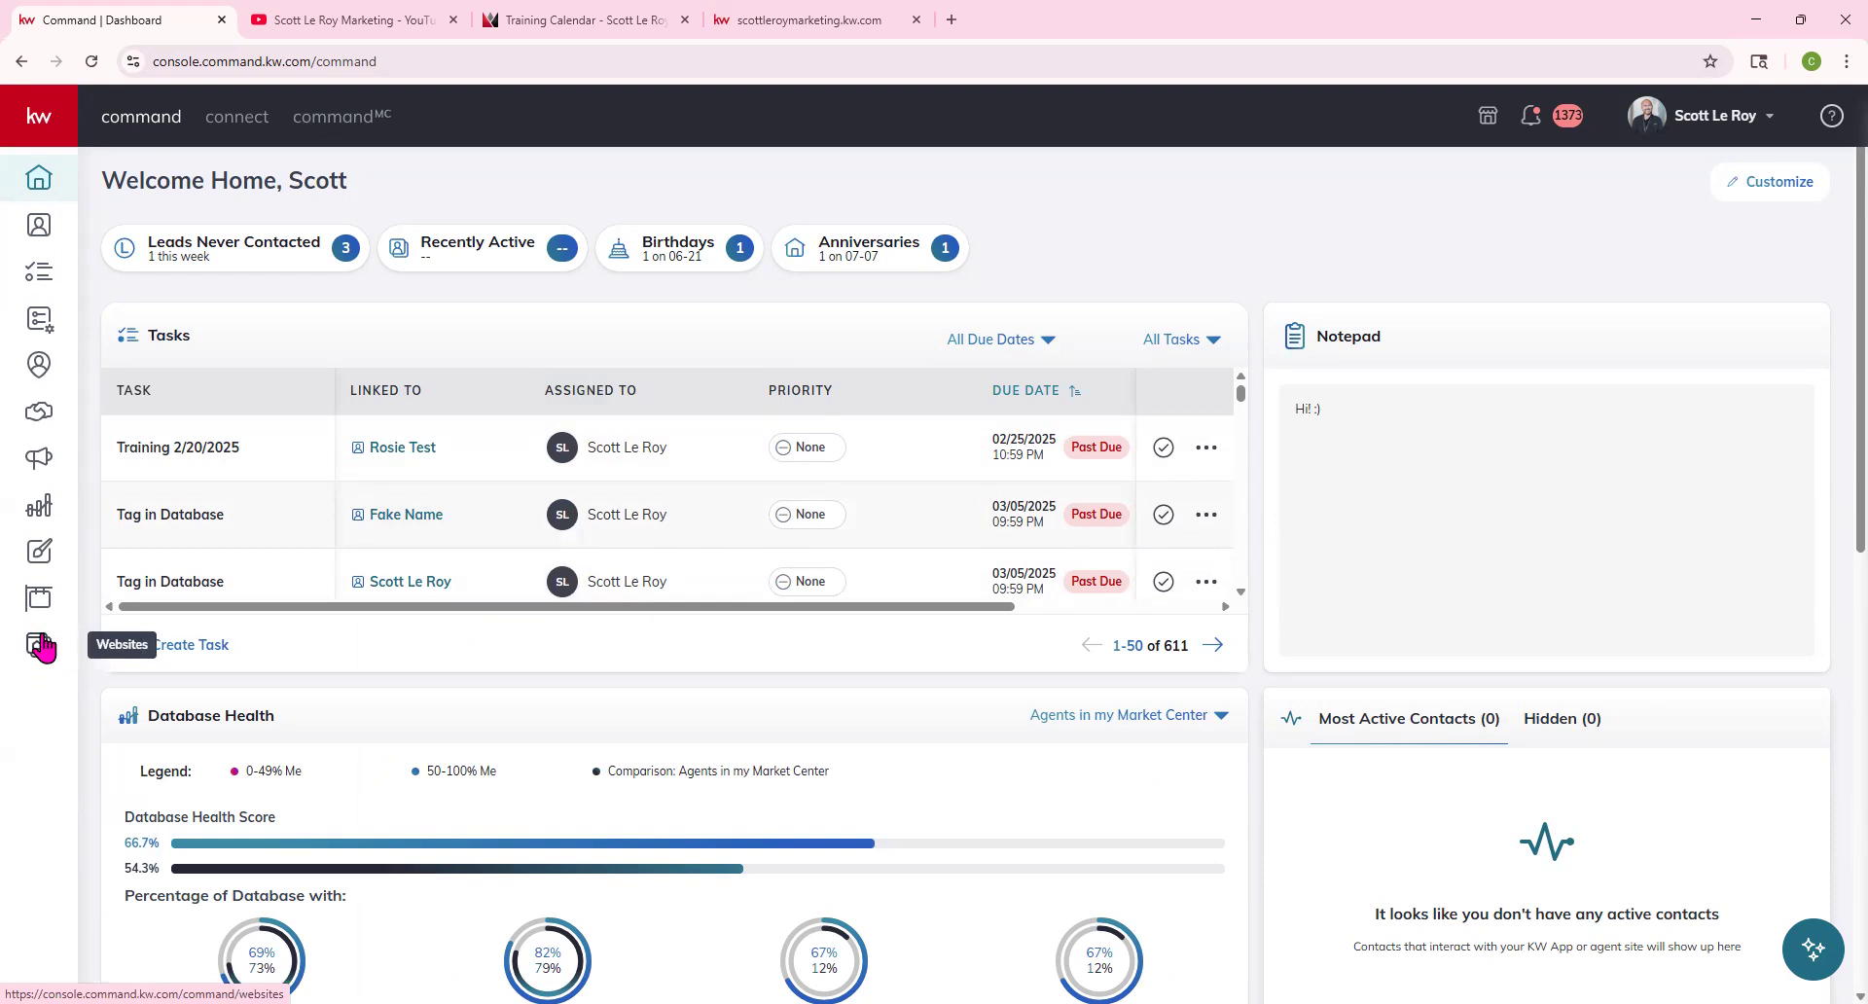
pyautogui.click(44, 122)
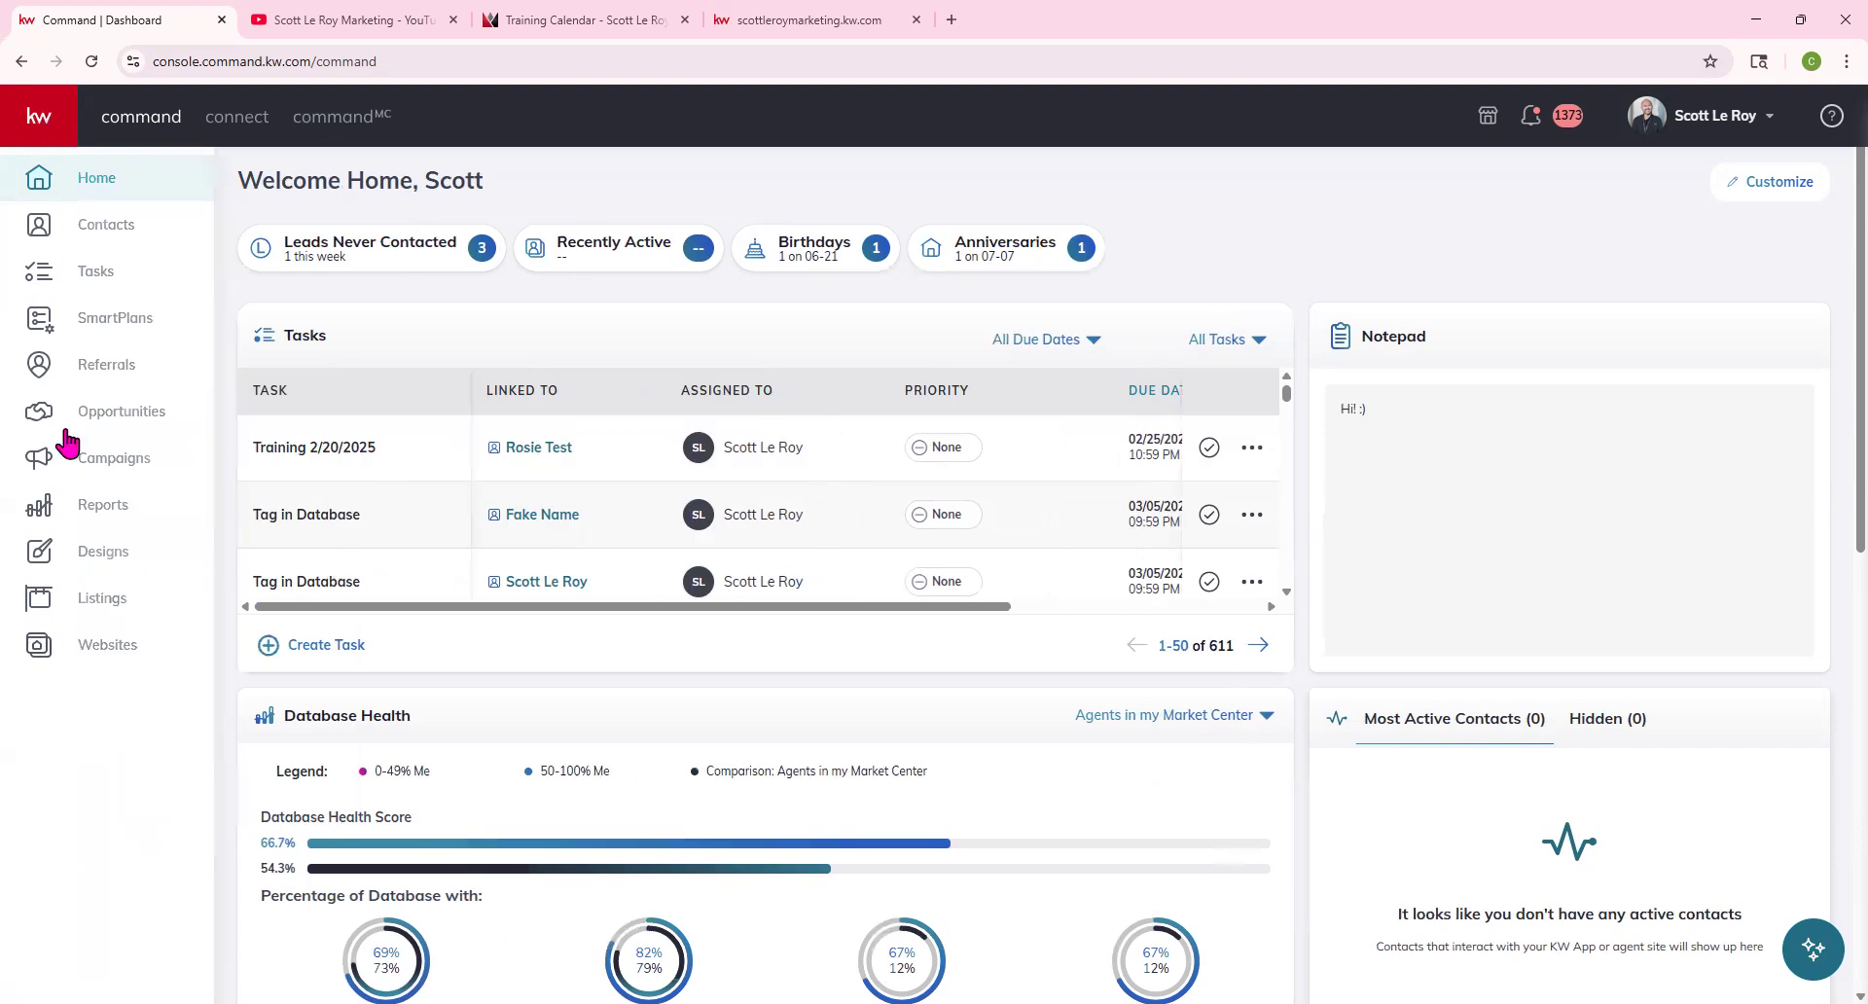
pyautogui.click(33, 132)
pyautogui.click(54, 640)
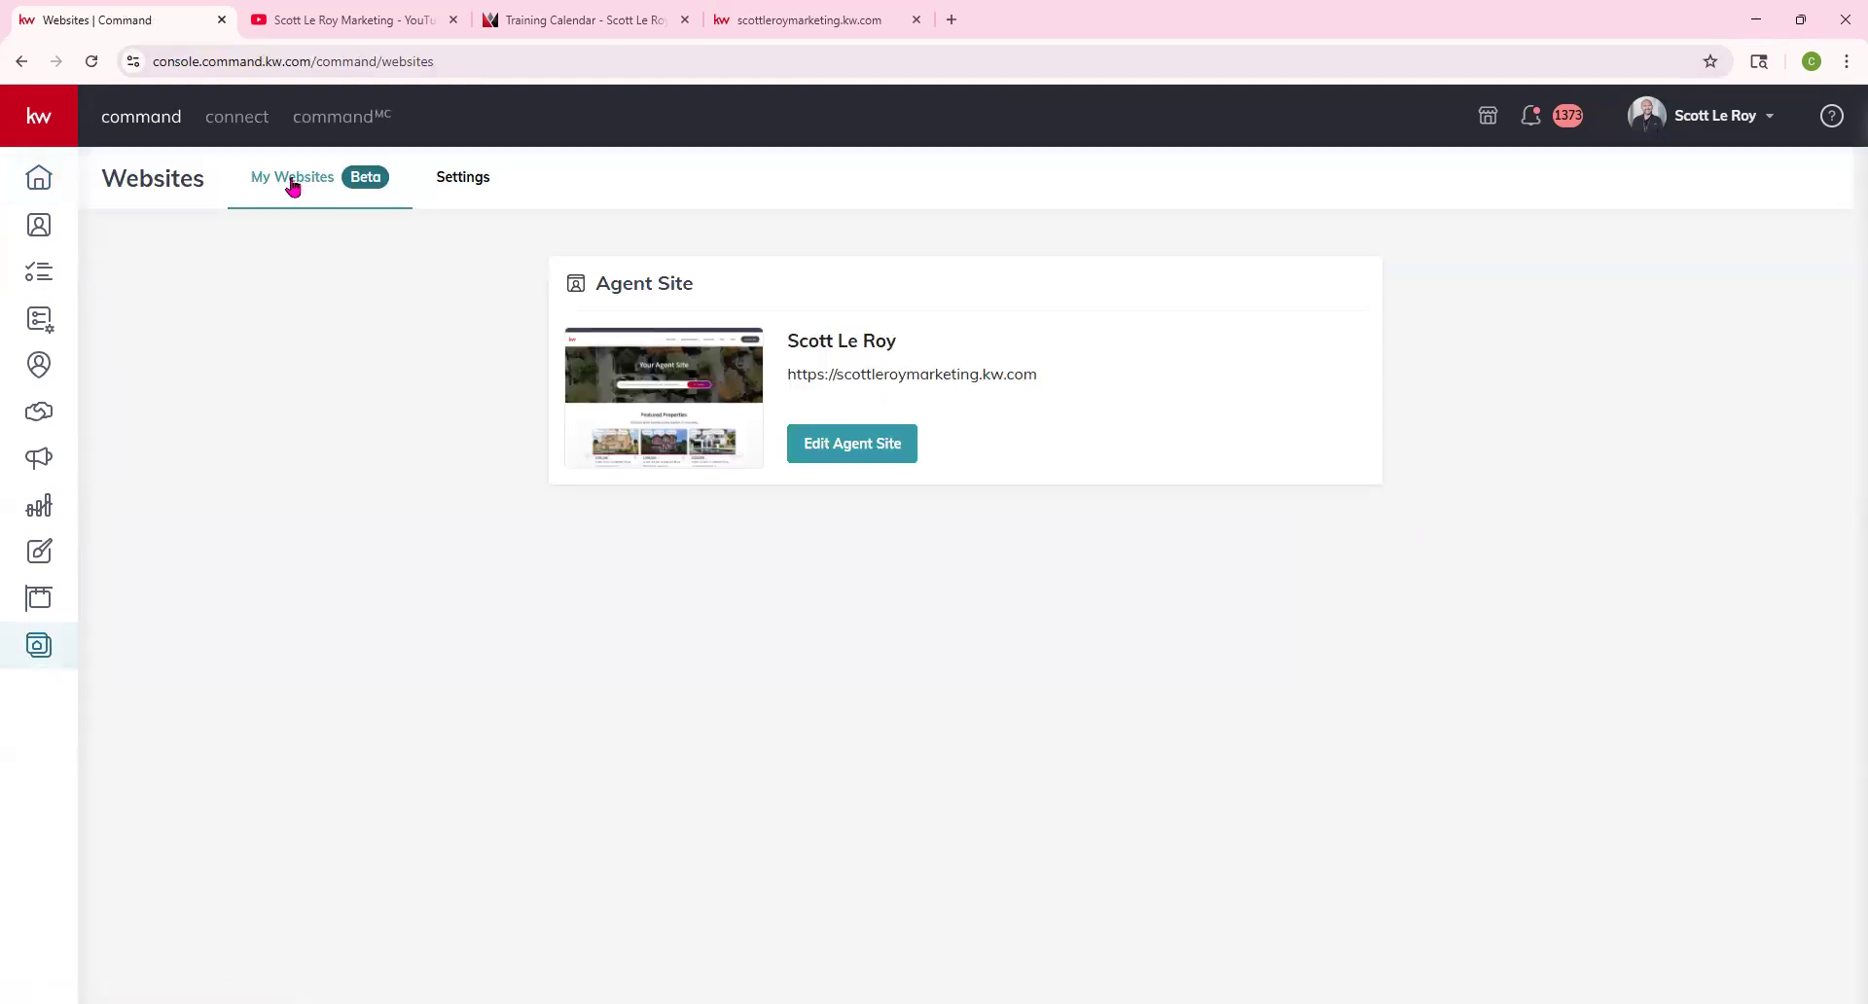
# Highlight the scottleroymarketing.kw.com address on the Agent Site card
pyautogui.click(893, 453)
pyautogui.moveTo(788, 375); pyautogui.dragTo(1072, 373)
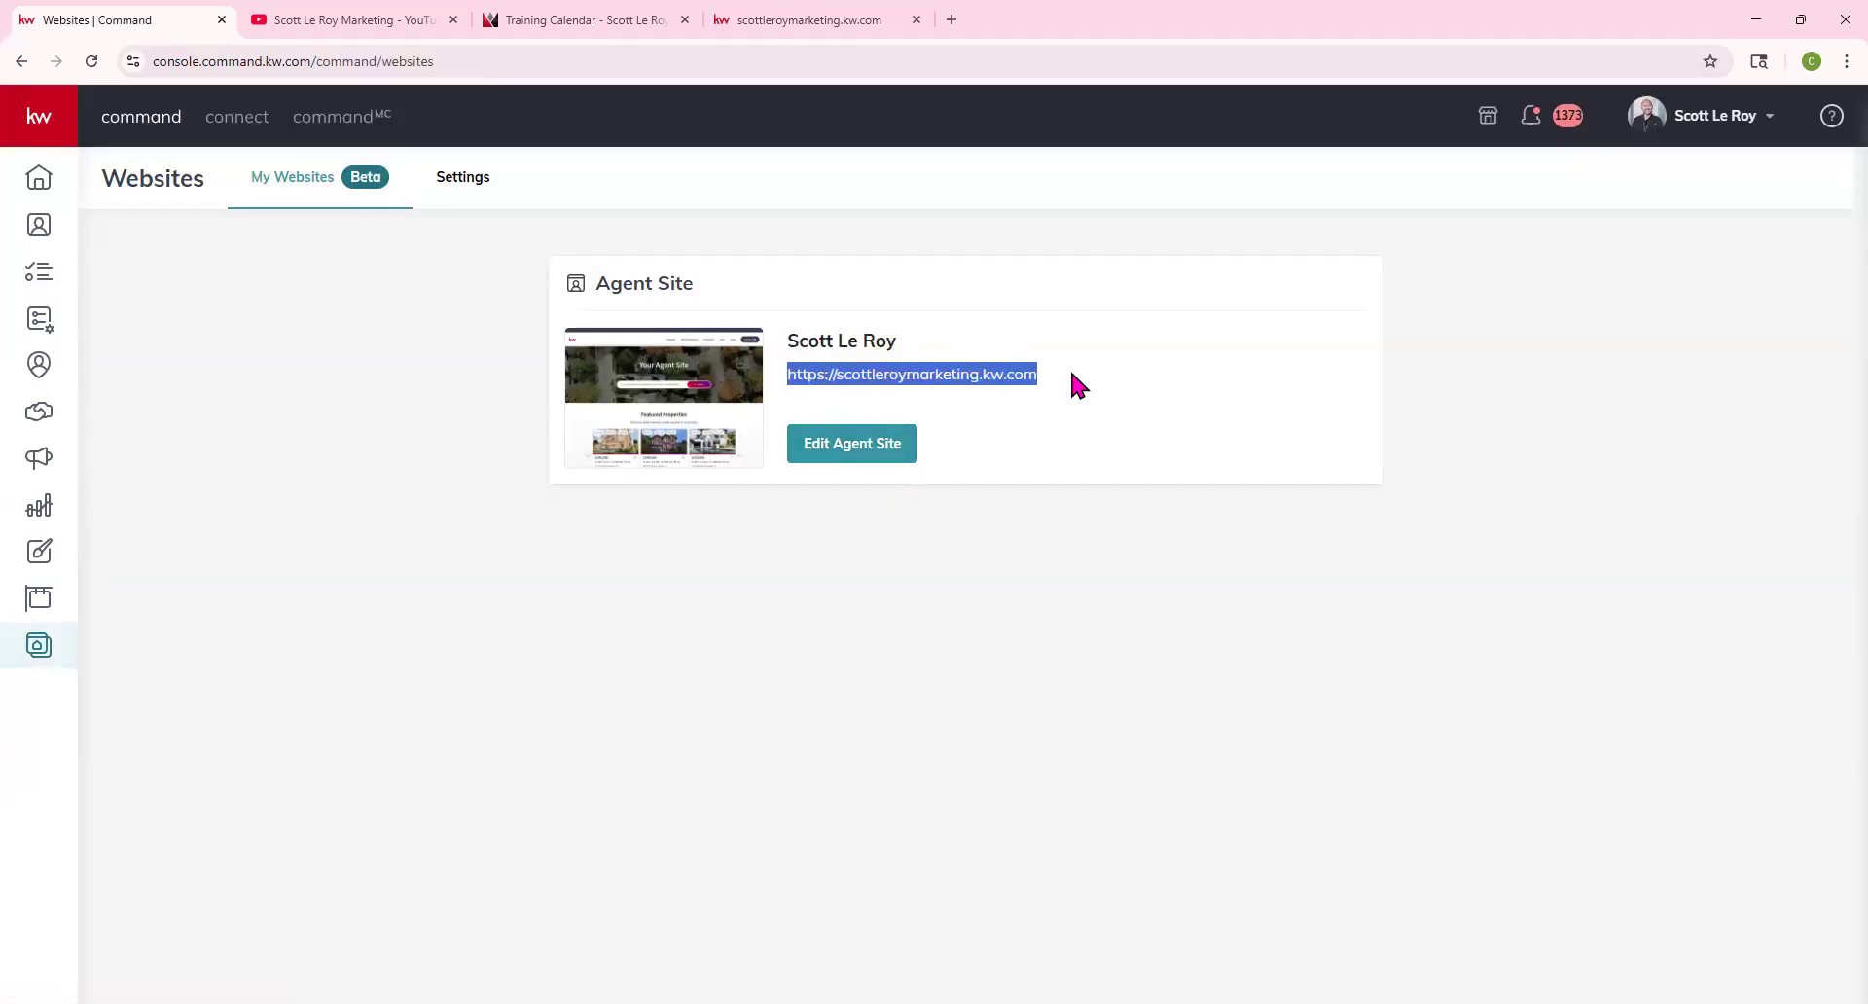
pyautogui.click(880, 431)
pyautogui.click(908, 570)
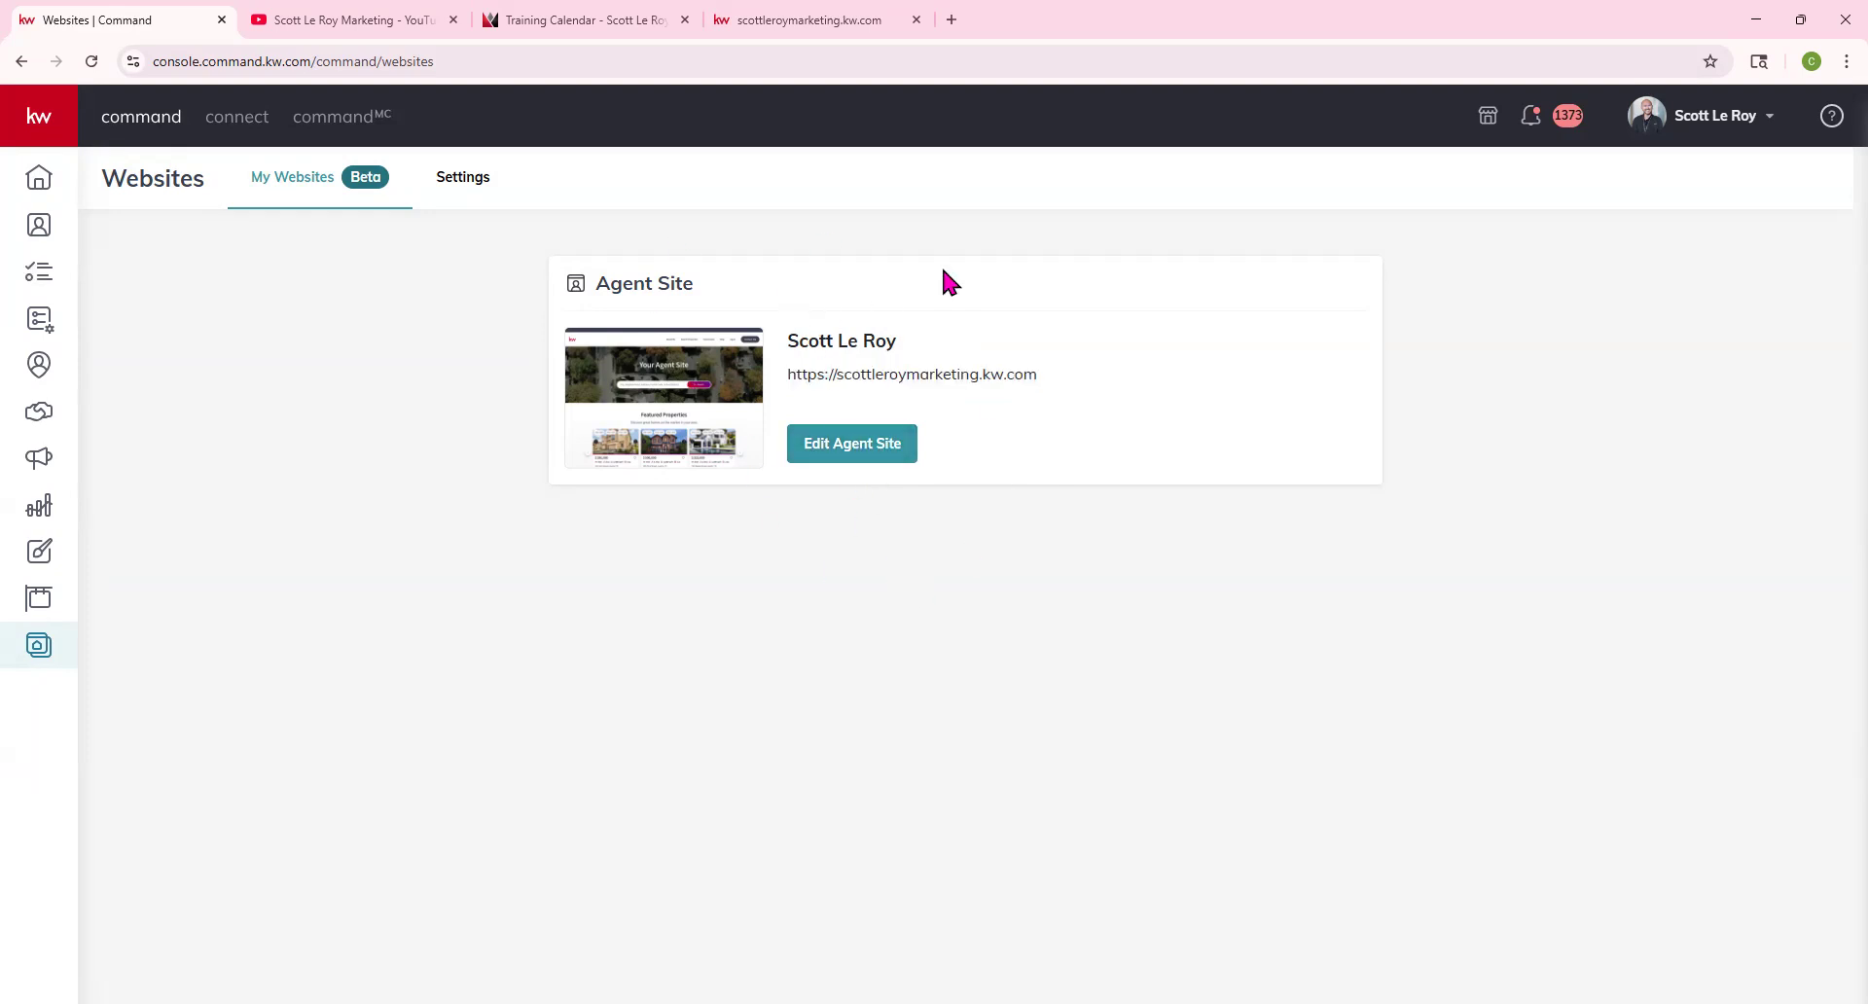
# Launch Edit My Website from the website Settings page
pyautogui.click(447, 199)
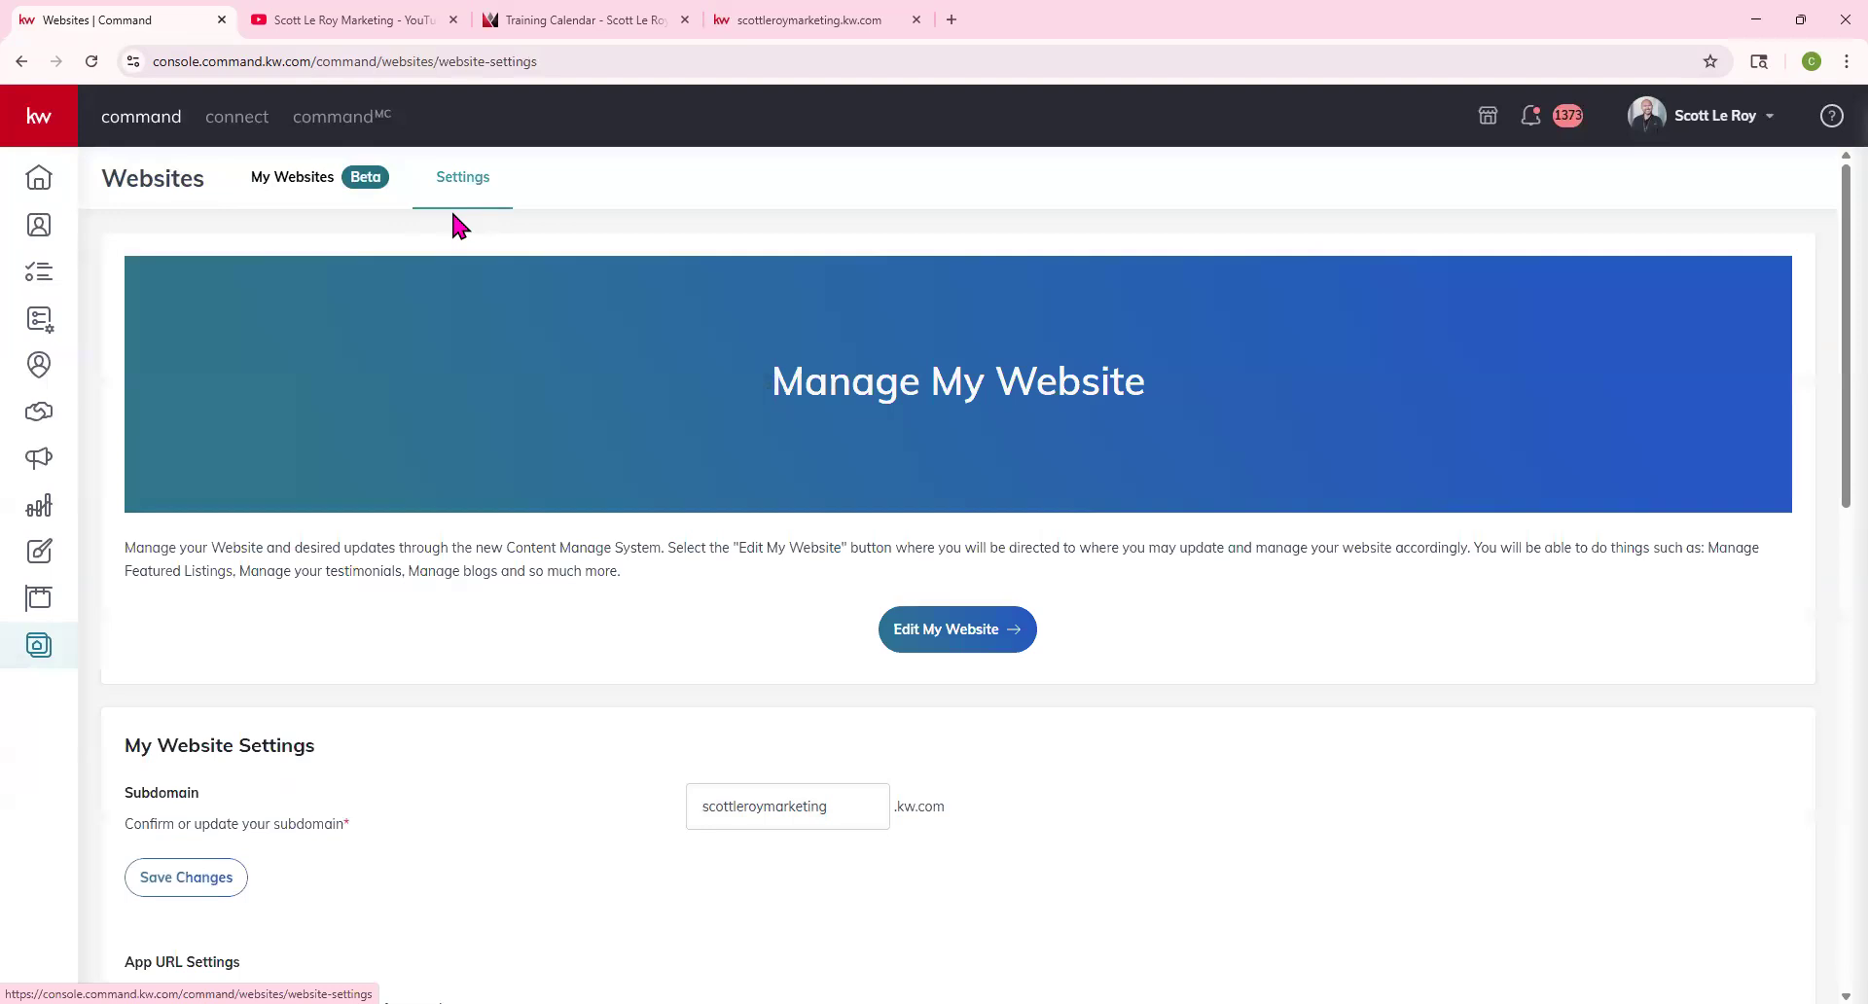
pyautogui.scroll(-1, 453, 224)
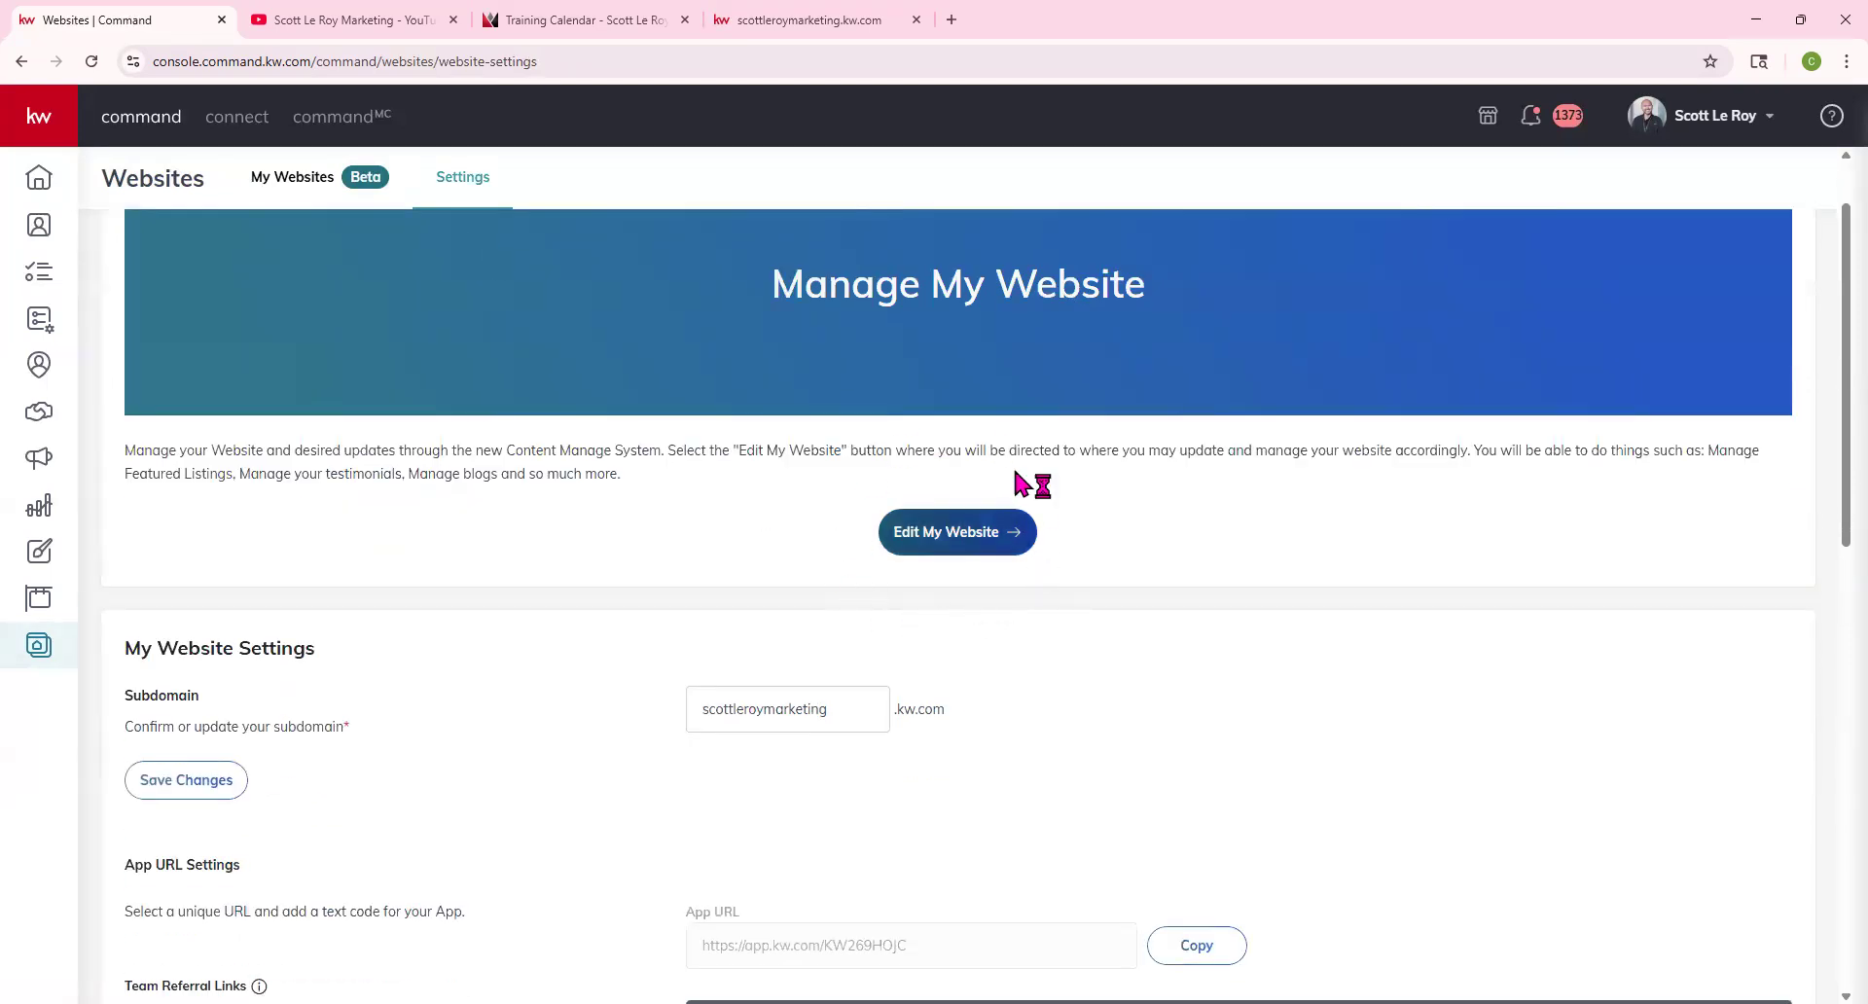
pyautogui.click(988, 535)
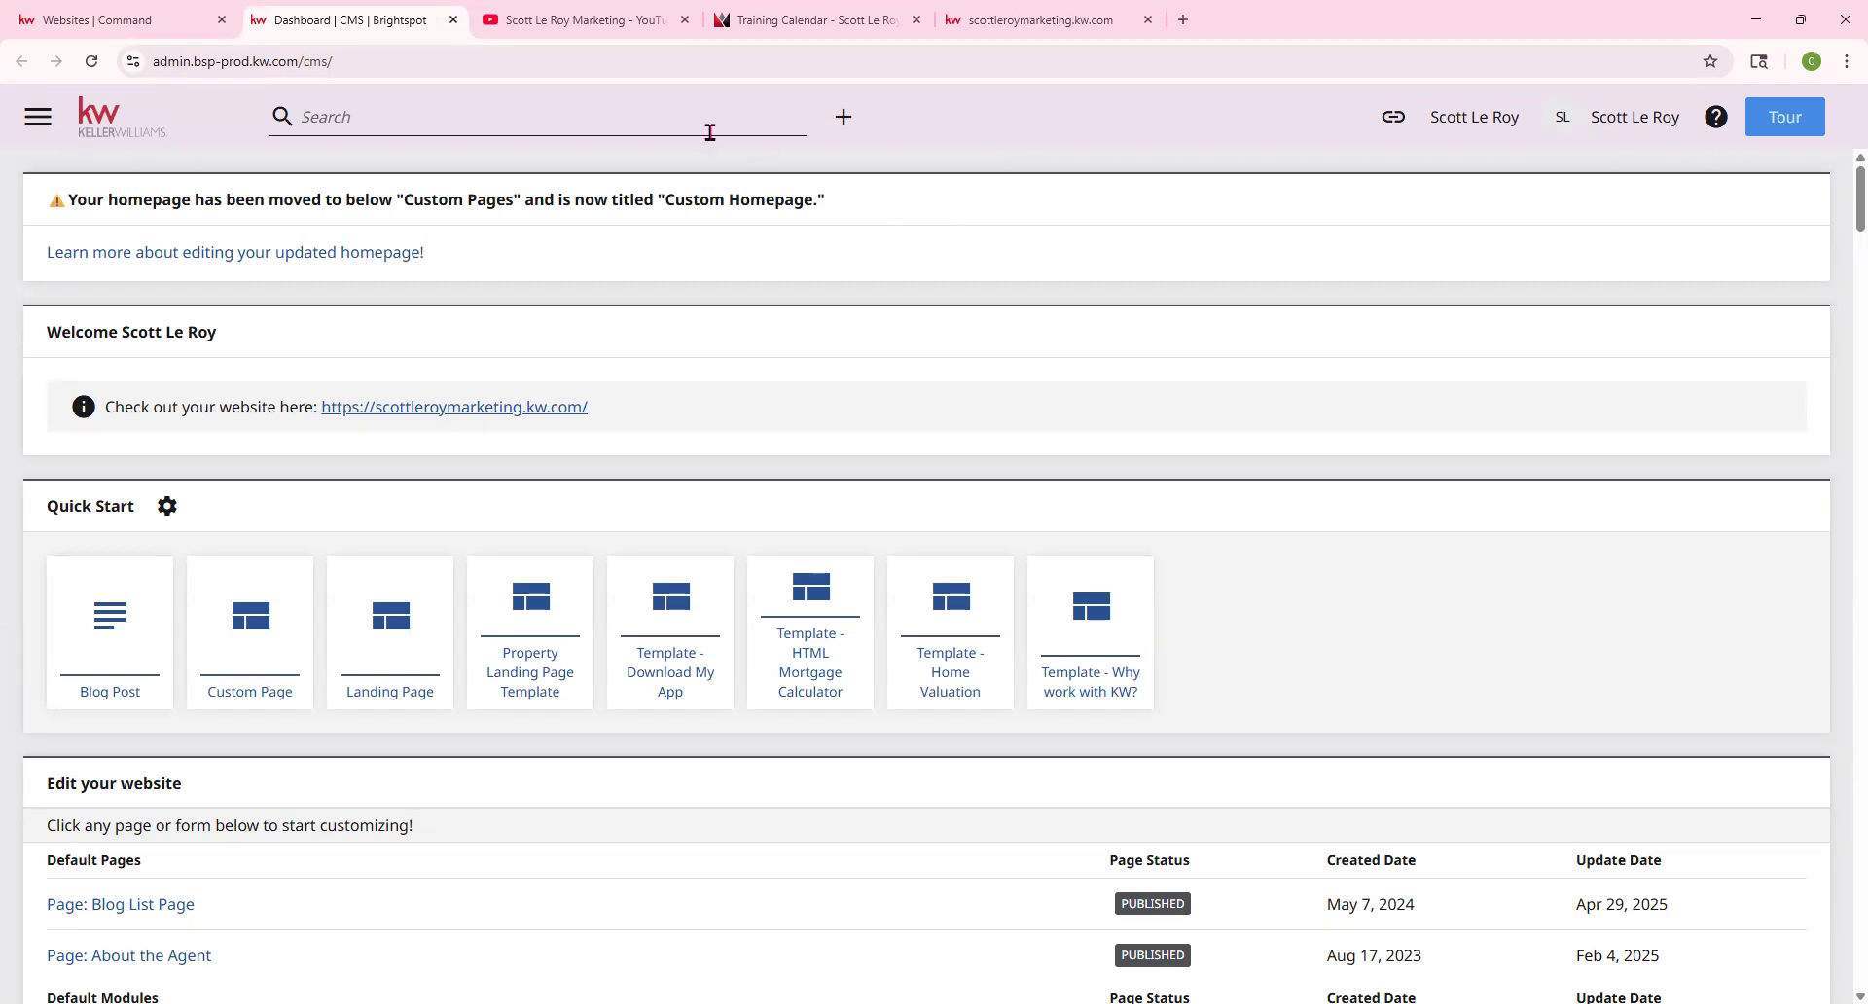
# Scroll through the website settings, then switch to the Brightspot CMS dashboard
pyautogui.click(143, 39)
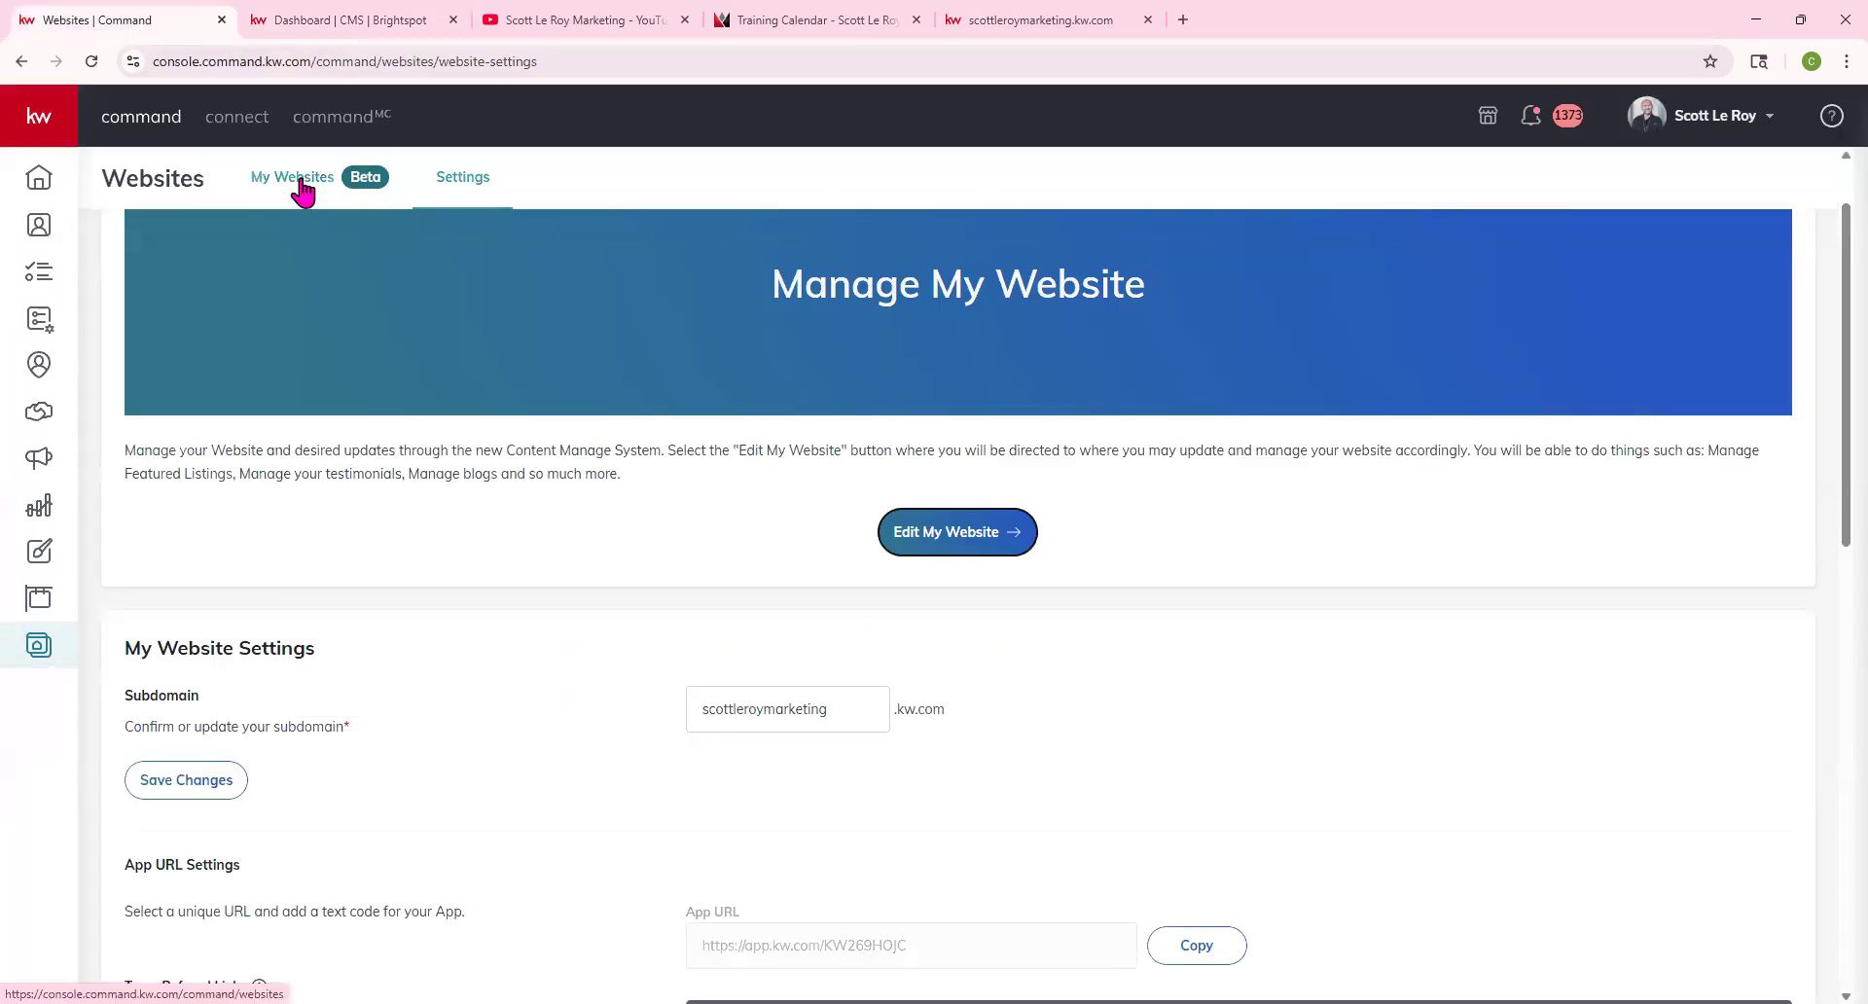
pyautogui.scroll(-2, 447, 323)
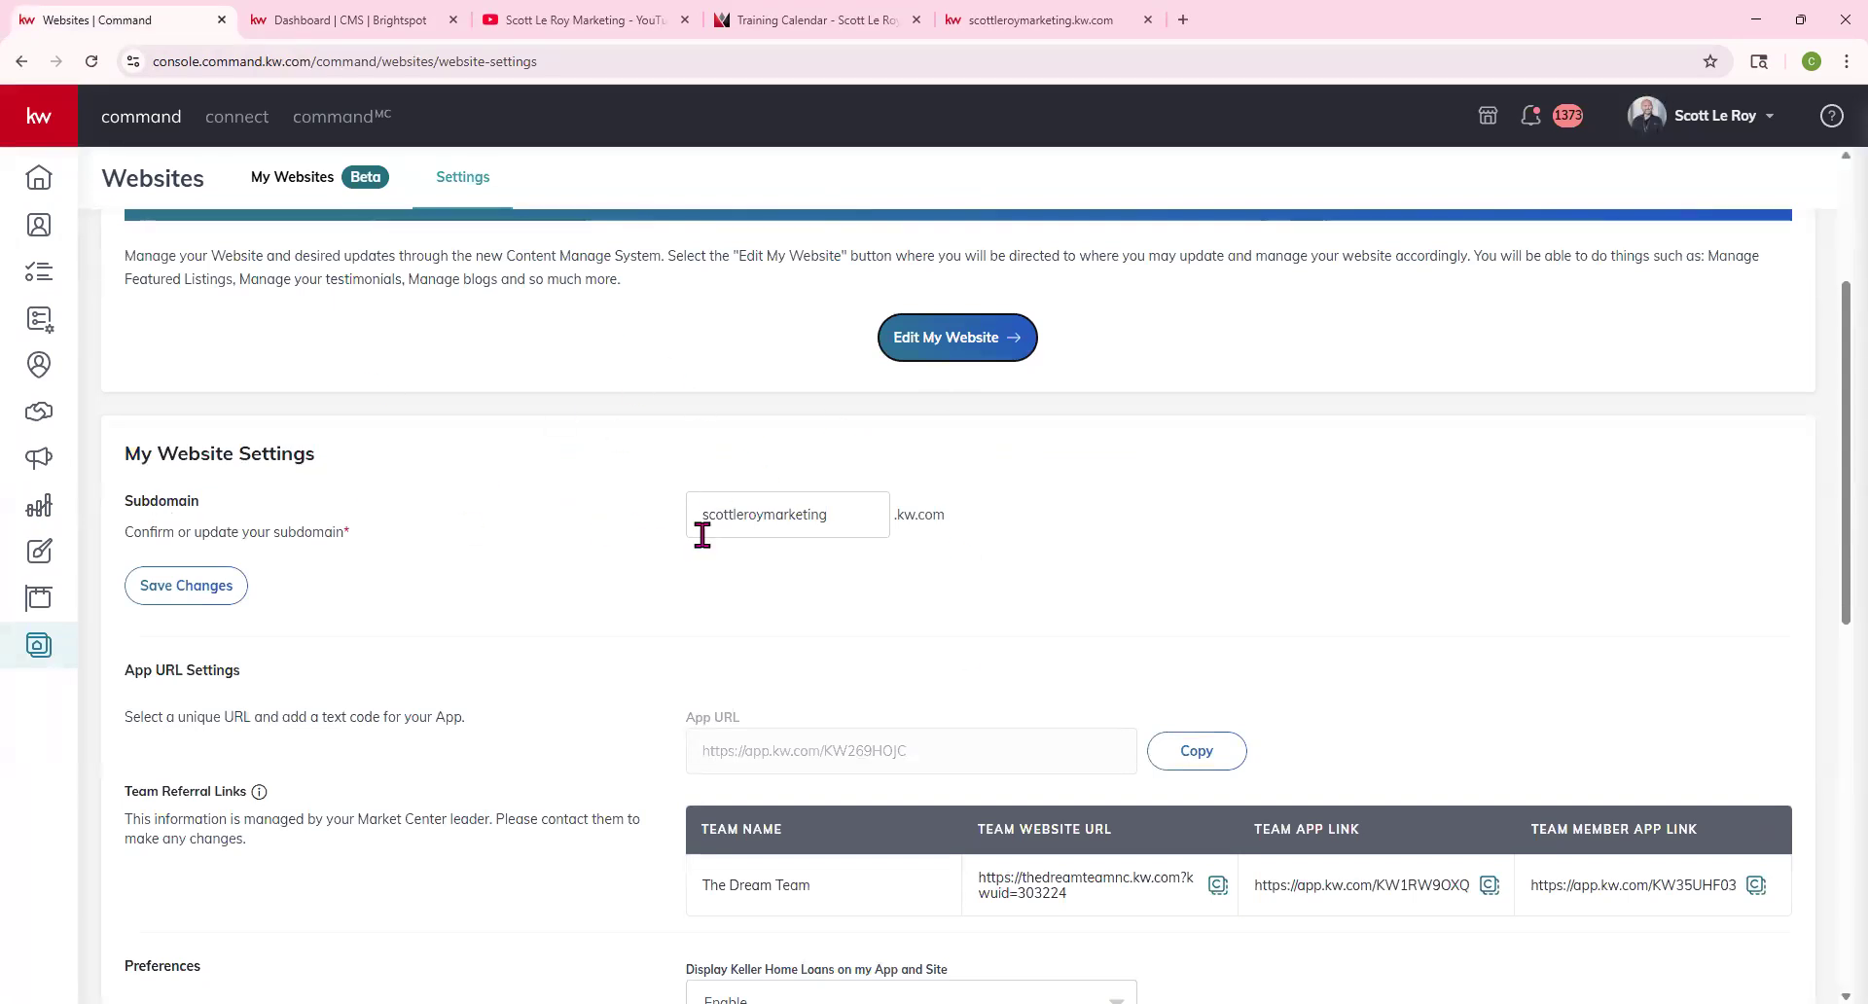
pyautogui.scroll(-1, 506, 585)
pyautogui.scroll(-3, 443, 642)
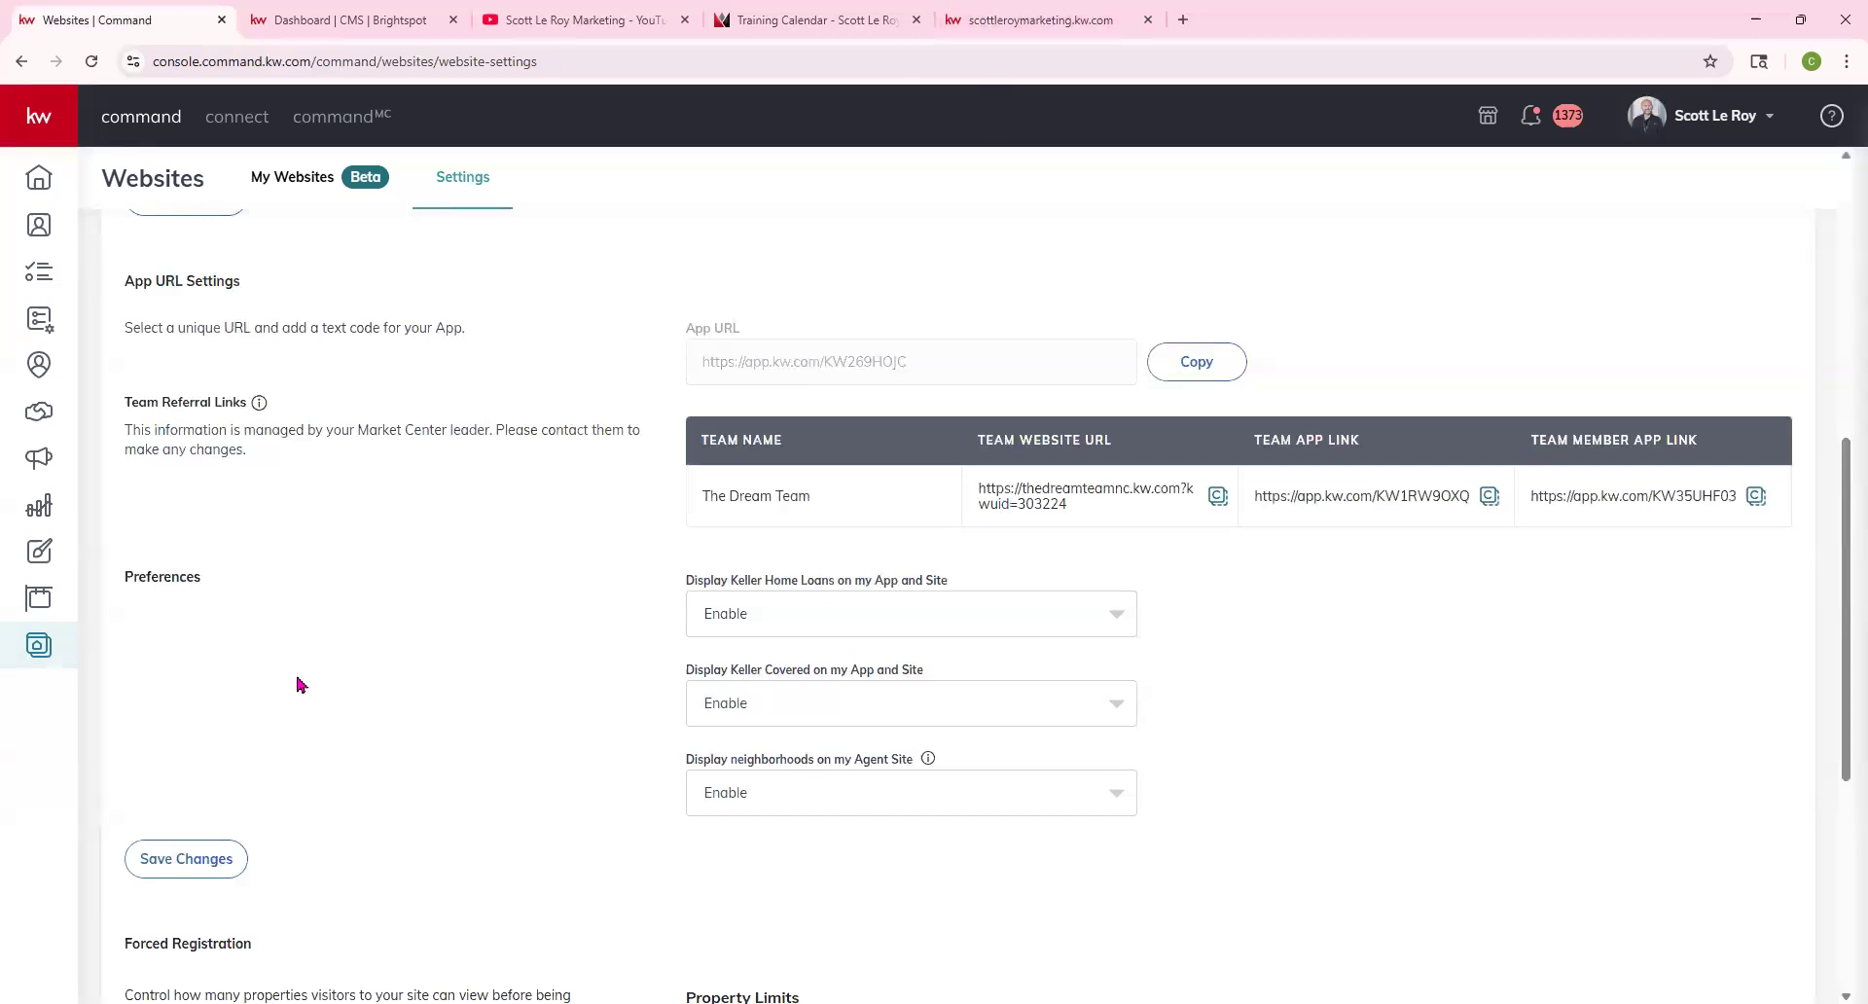
pyautogui.scroll(-3, 584, 624)
pyautogui.scroll(-2, 382, 671)
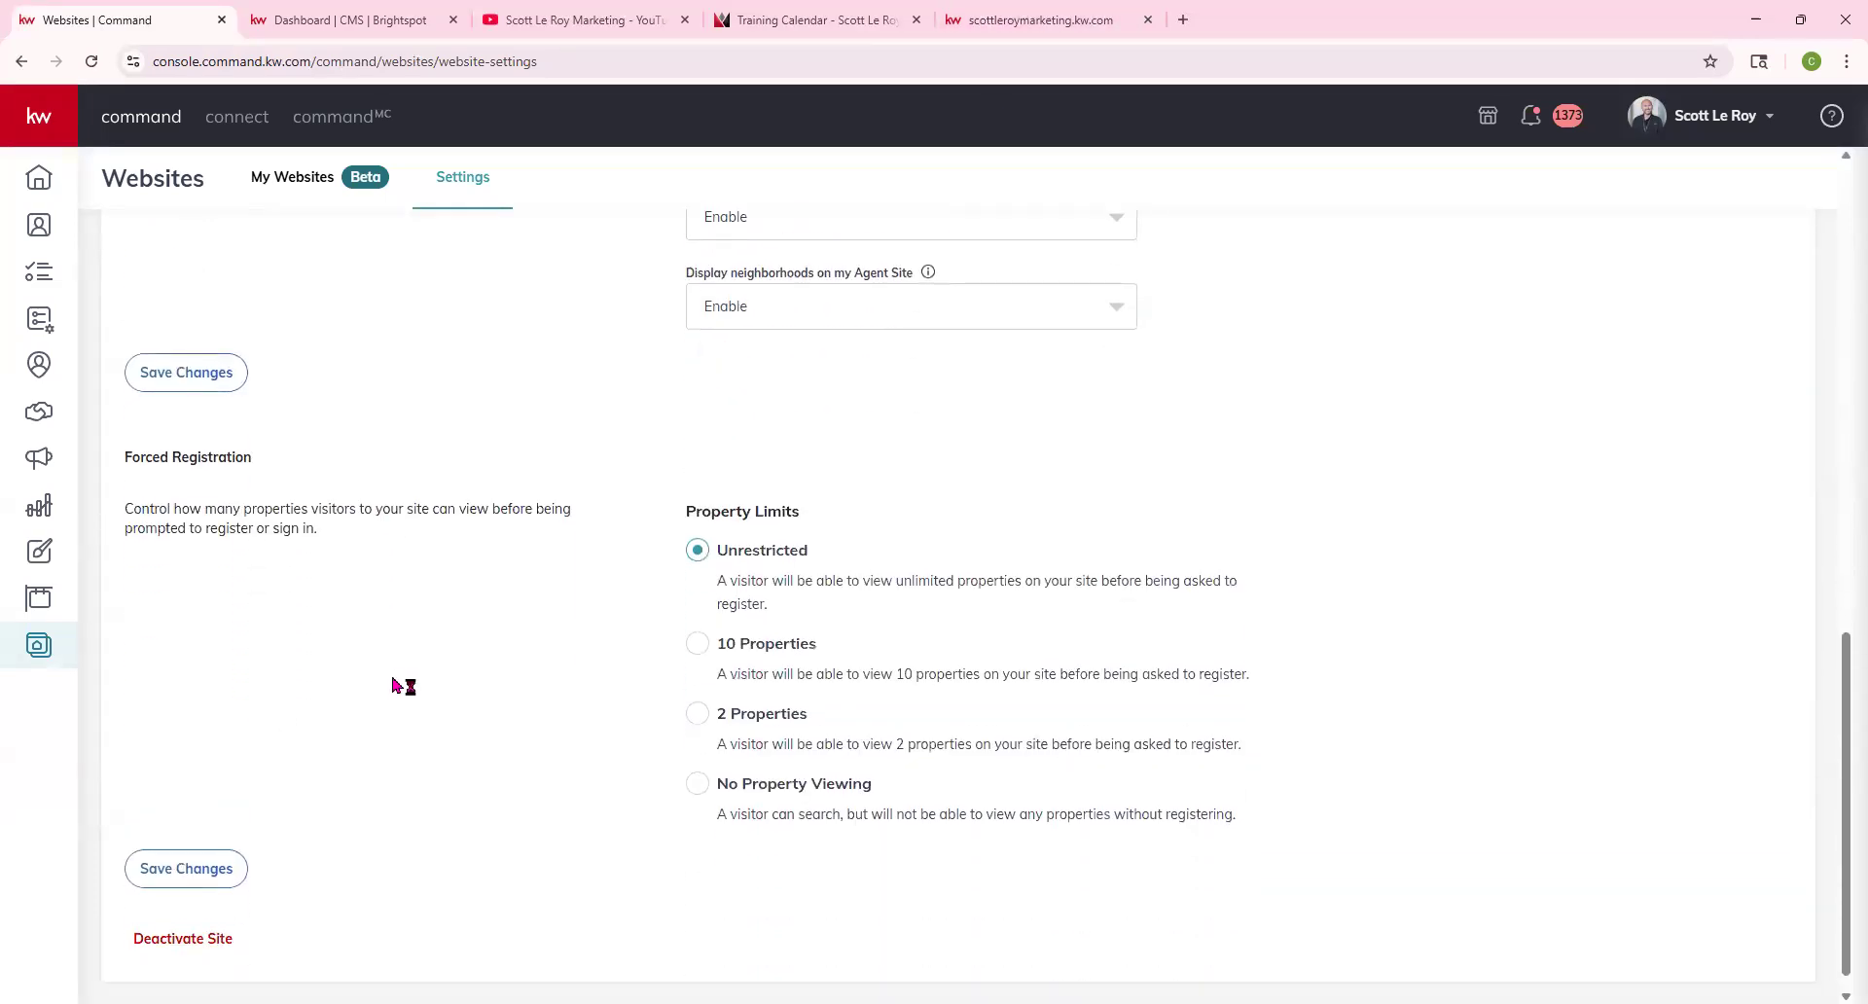
pyautogui.scroll(3, 681, 686)
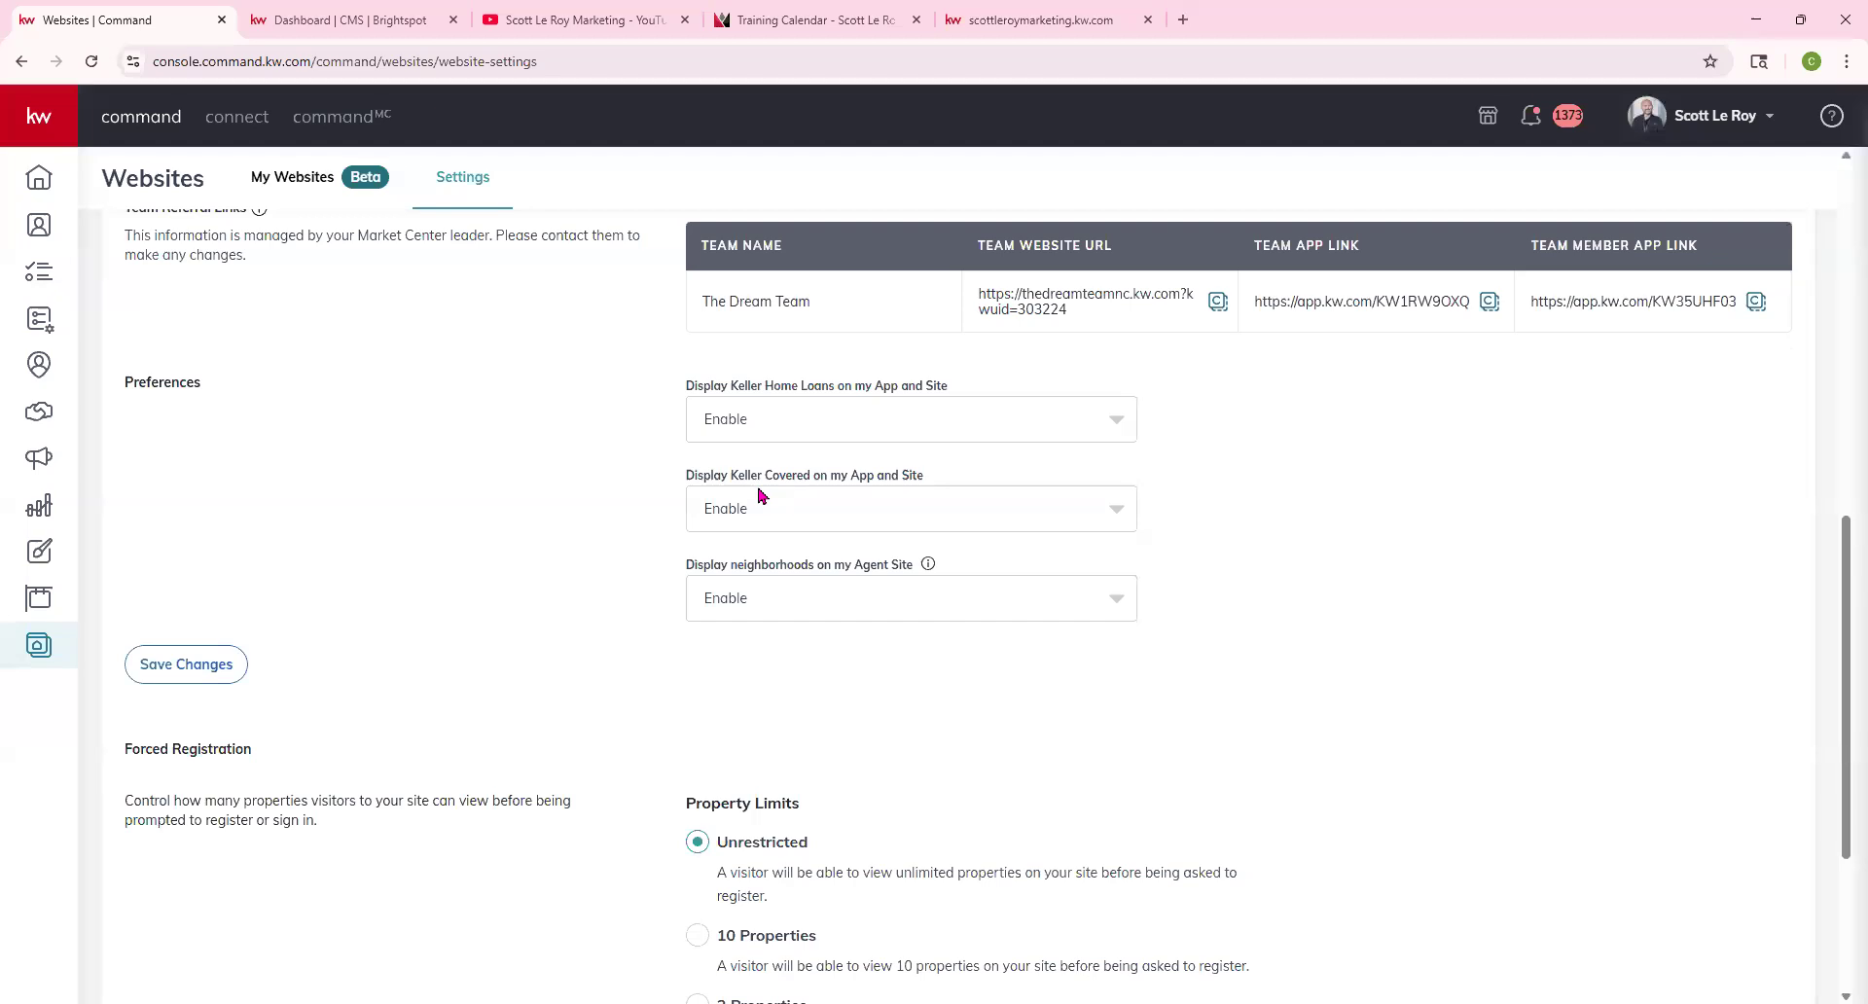
pyautogui.scroll(8, 633, 321)
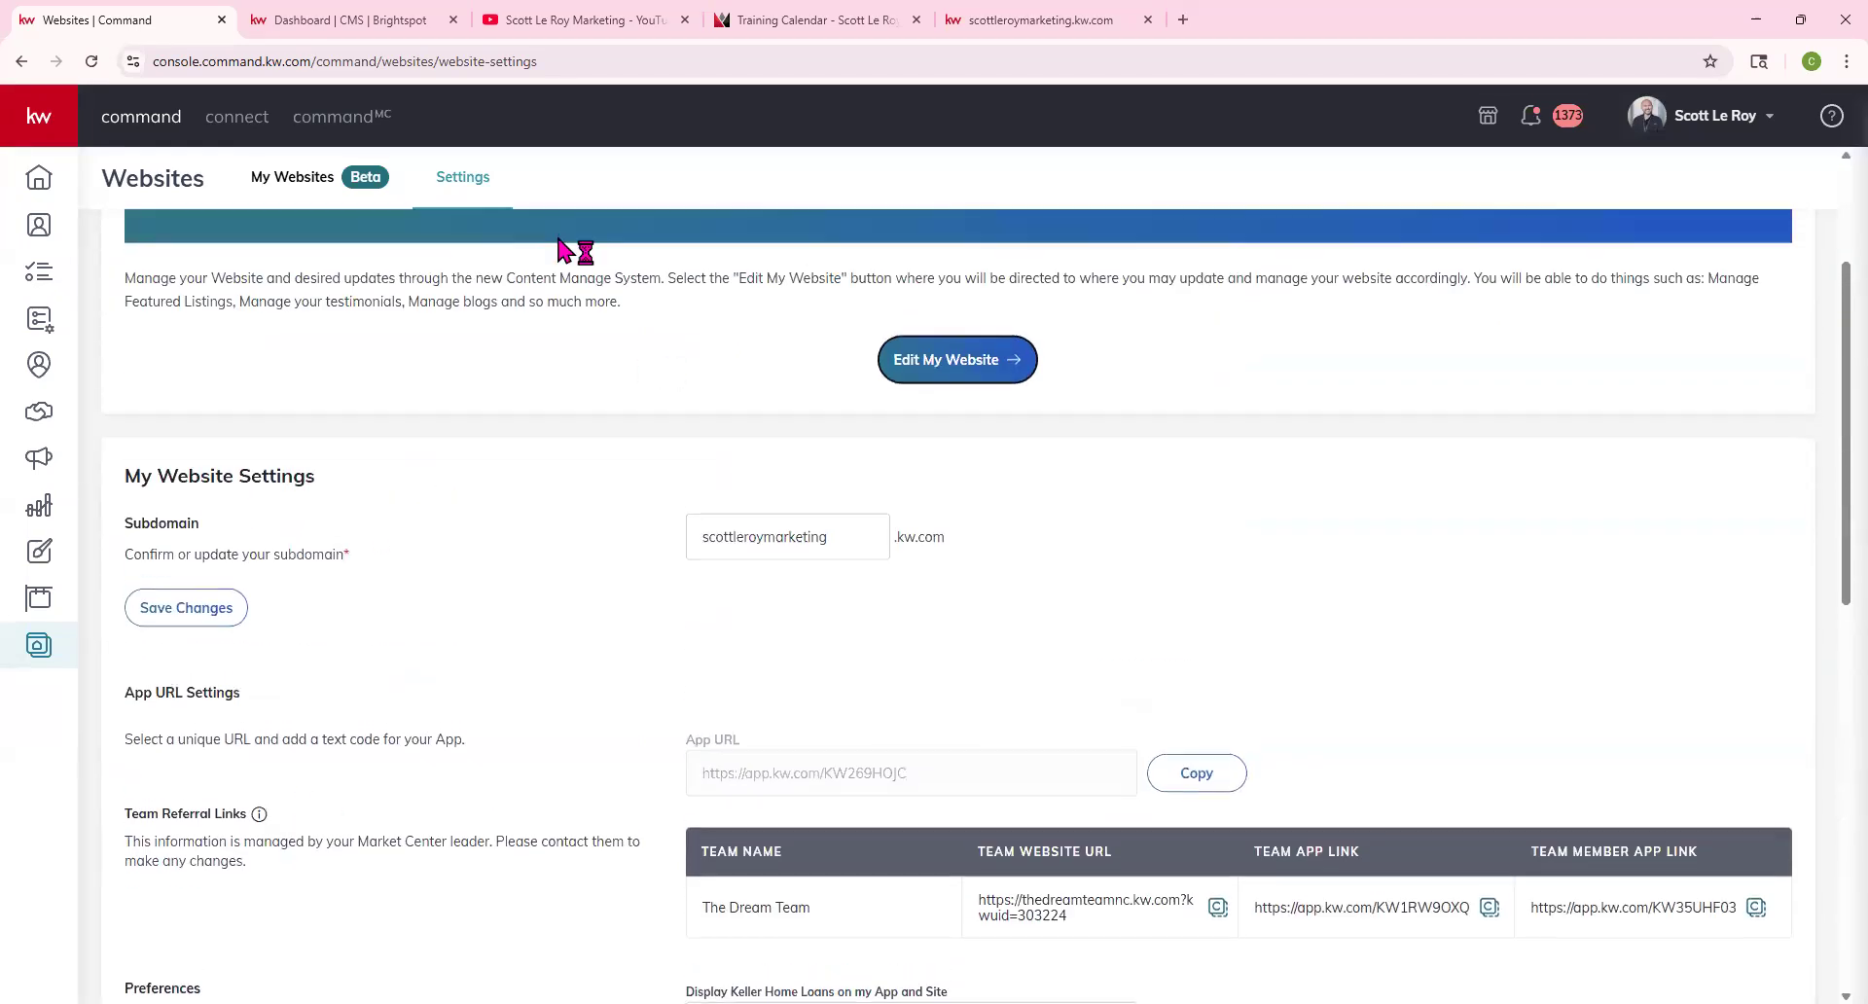
pyautogui.click(321, 13)
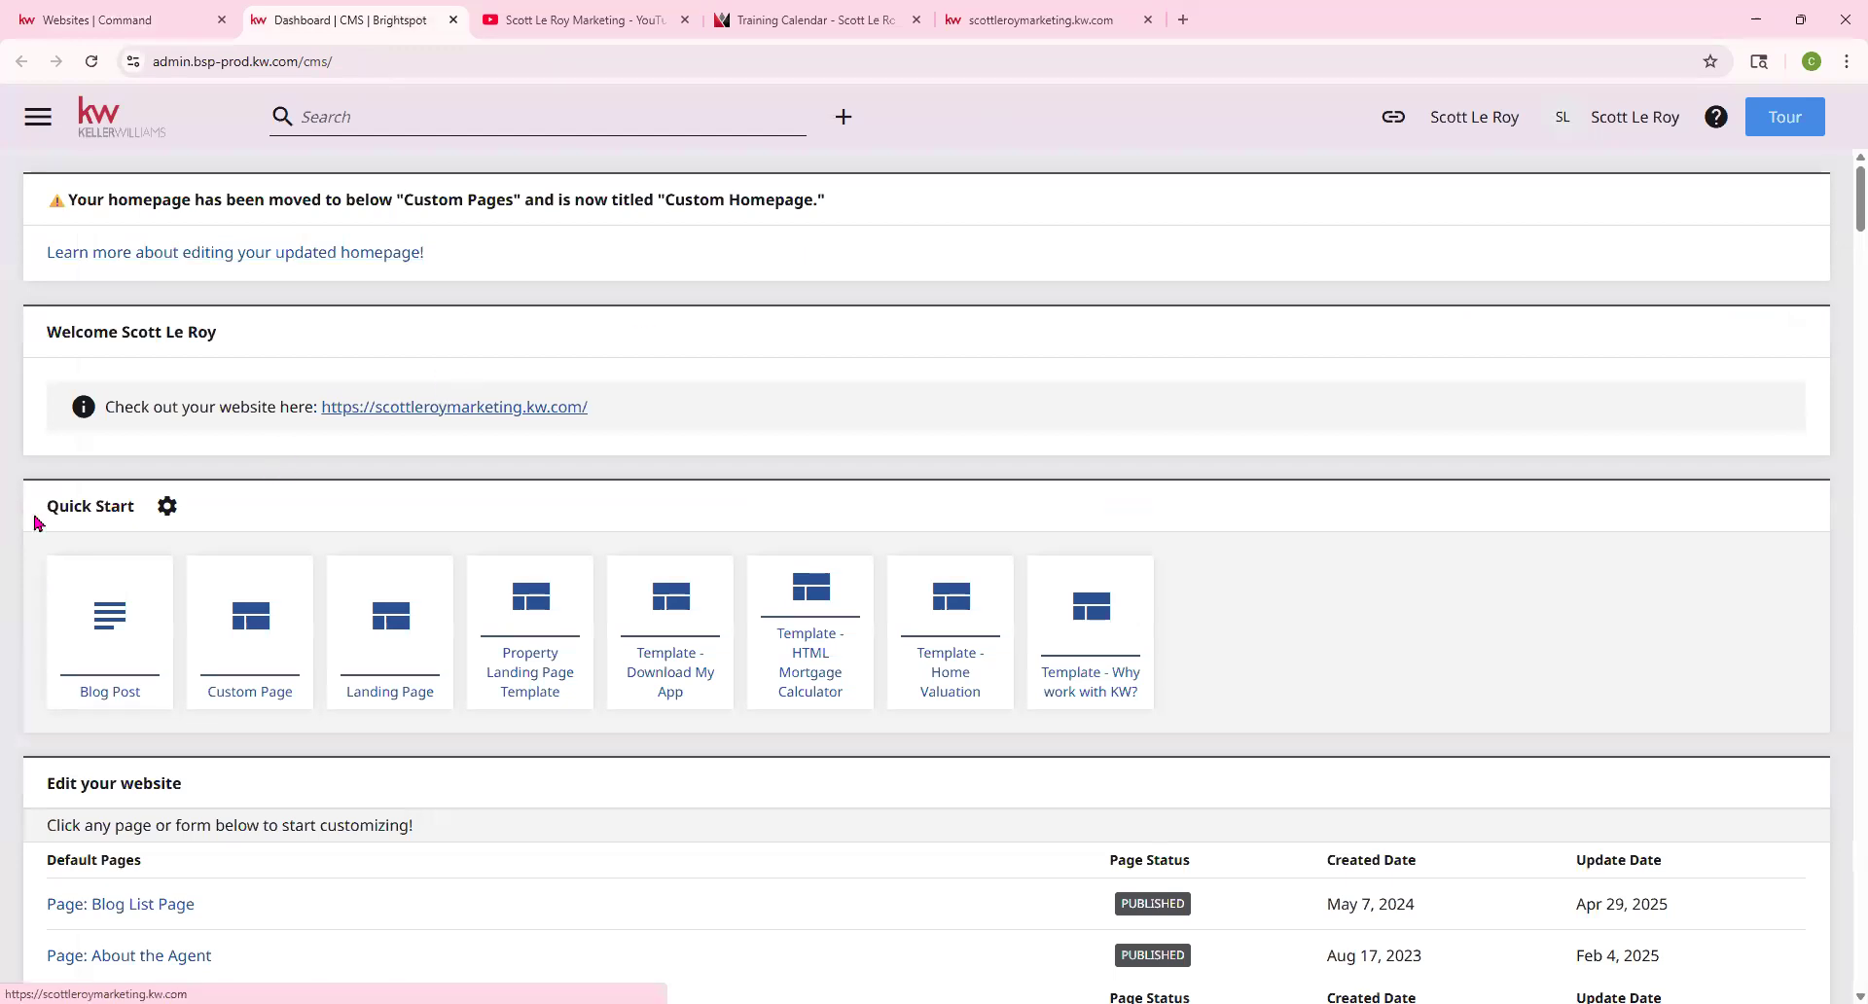
# Choose the 'Template - Why work with KW?' tile from the Quick Start templates
pyautogui.moveTo(46, 505); pyautogui.dragTo(136, 505)
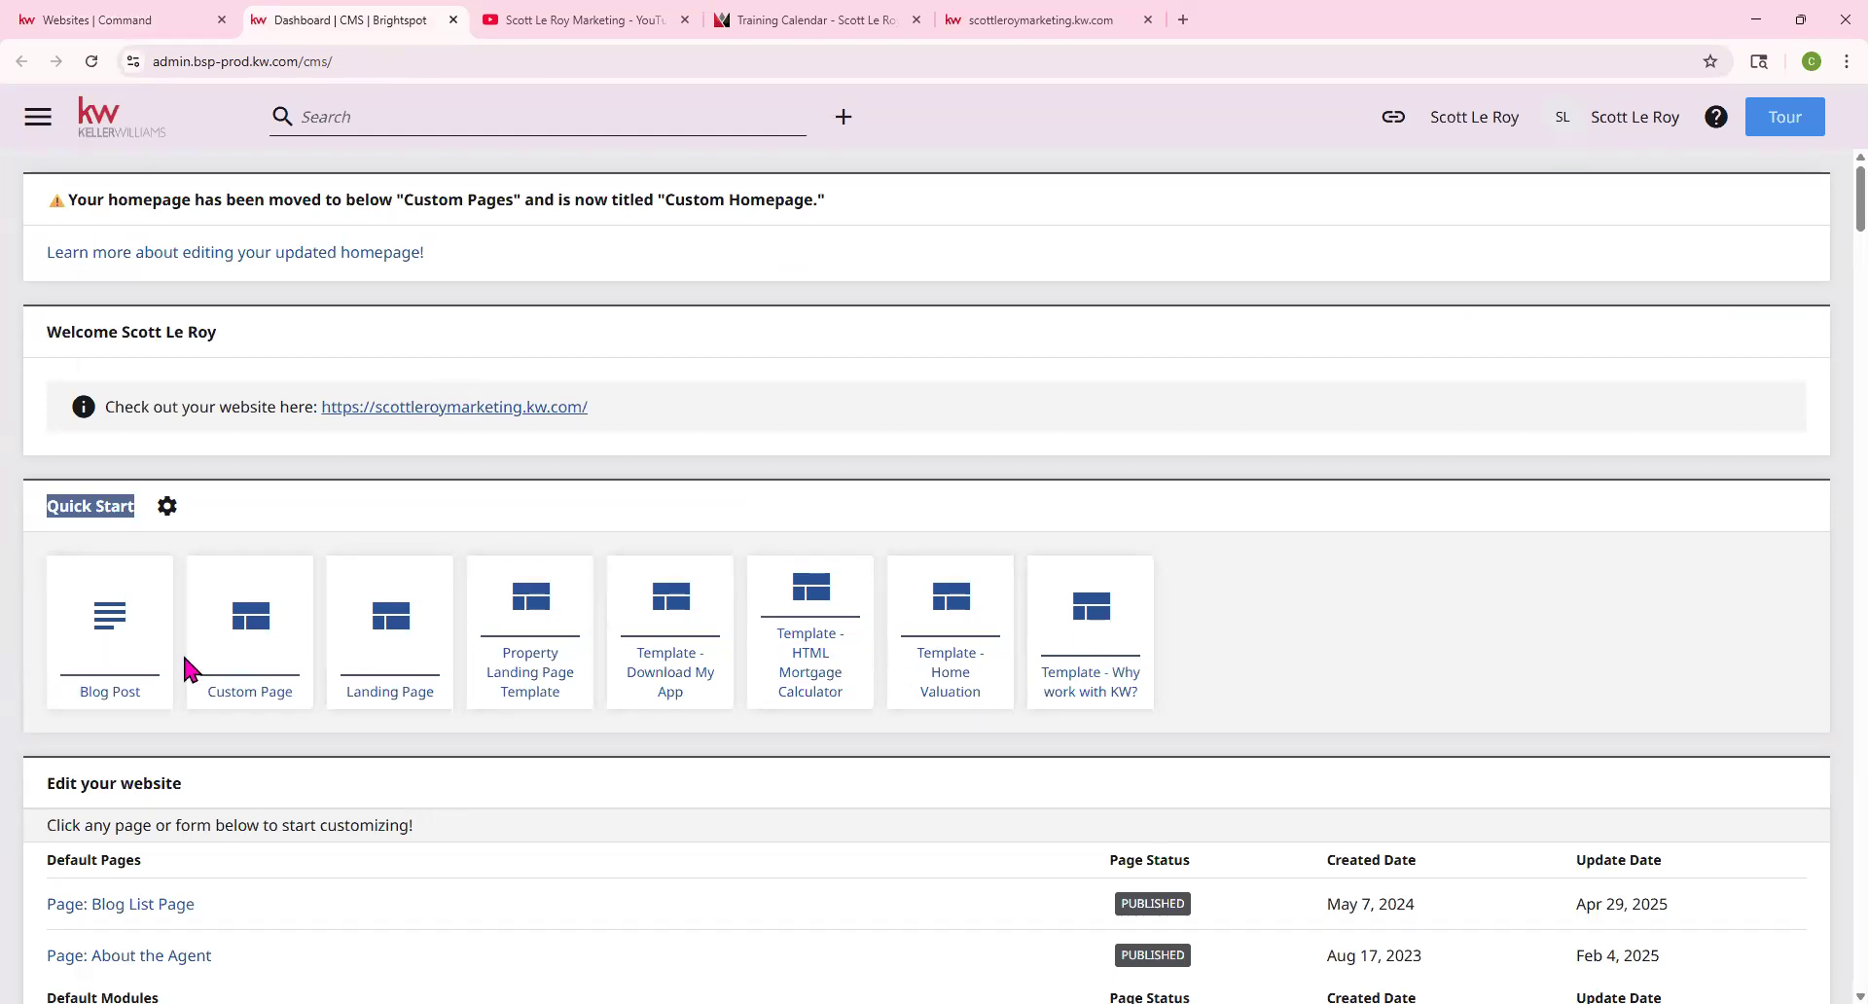
pyautogui.scroll(-2, 195, 667)
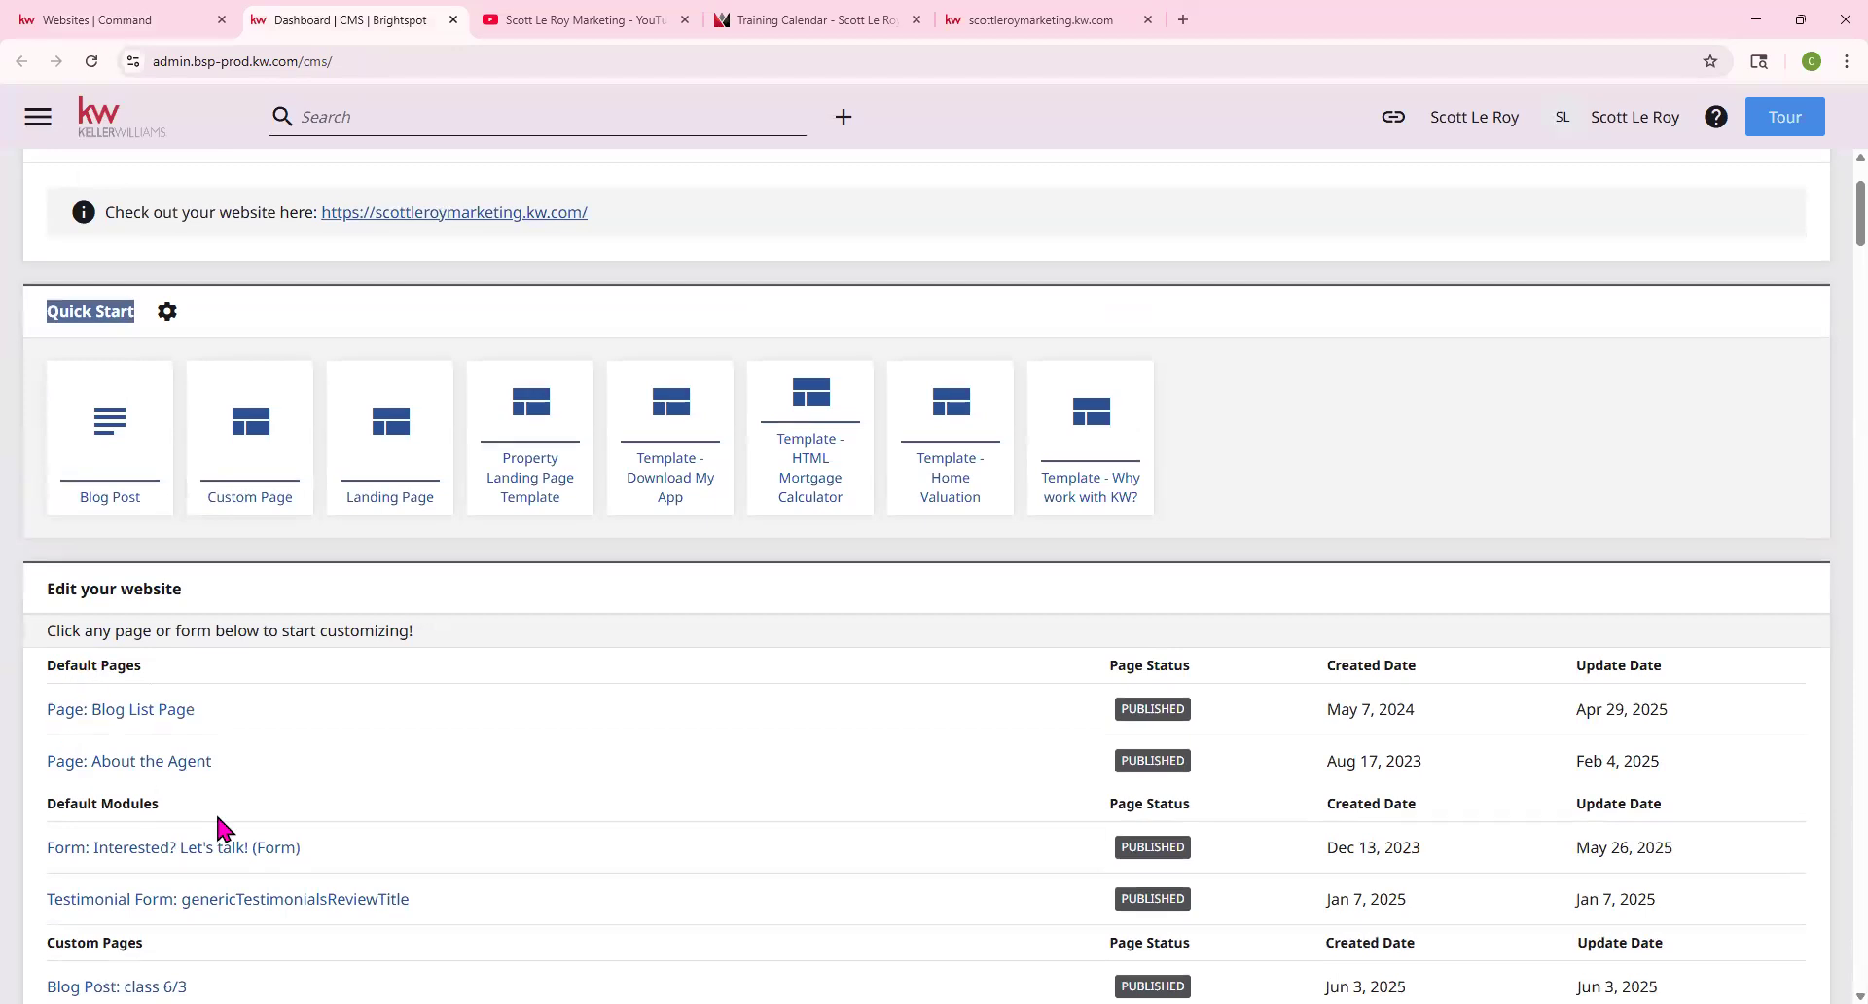
pyautogui.click(88, 822)
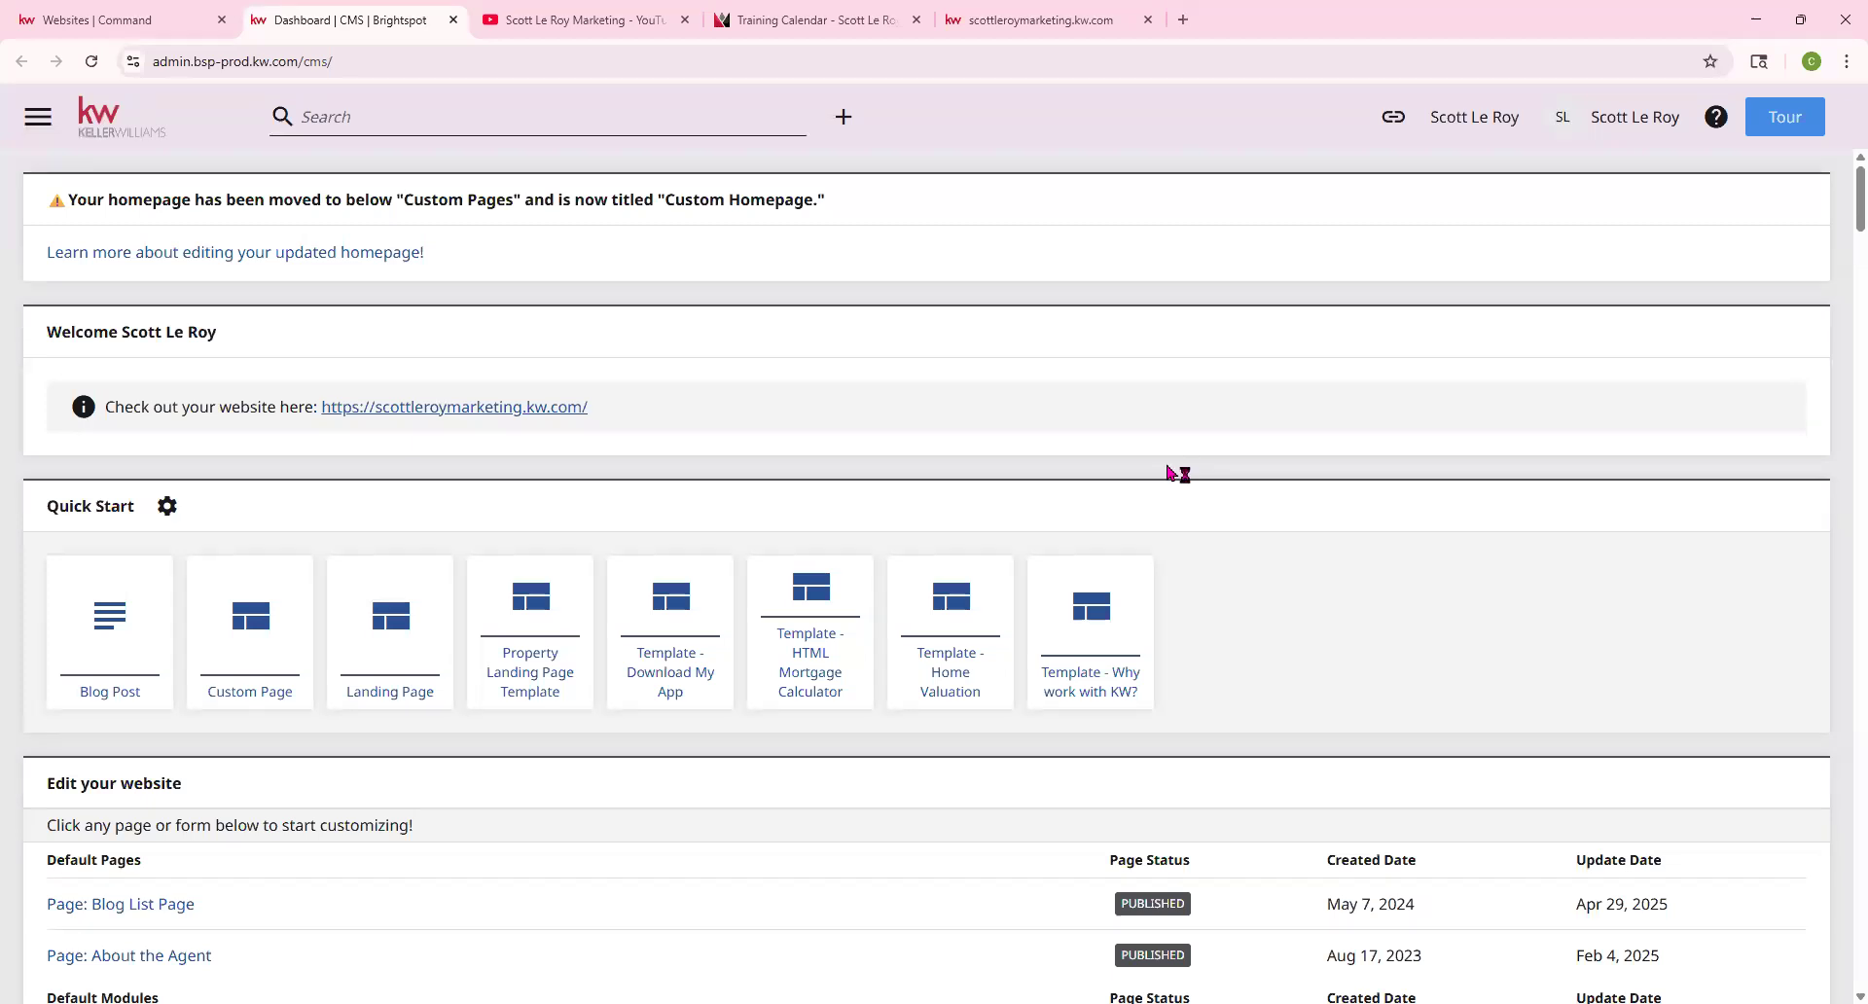
pyautogui.click(1093, 689)
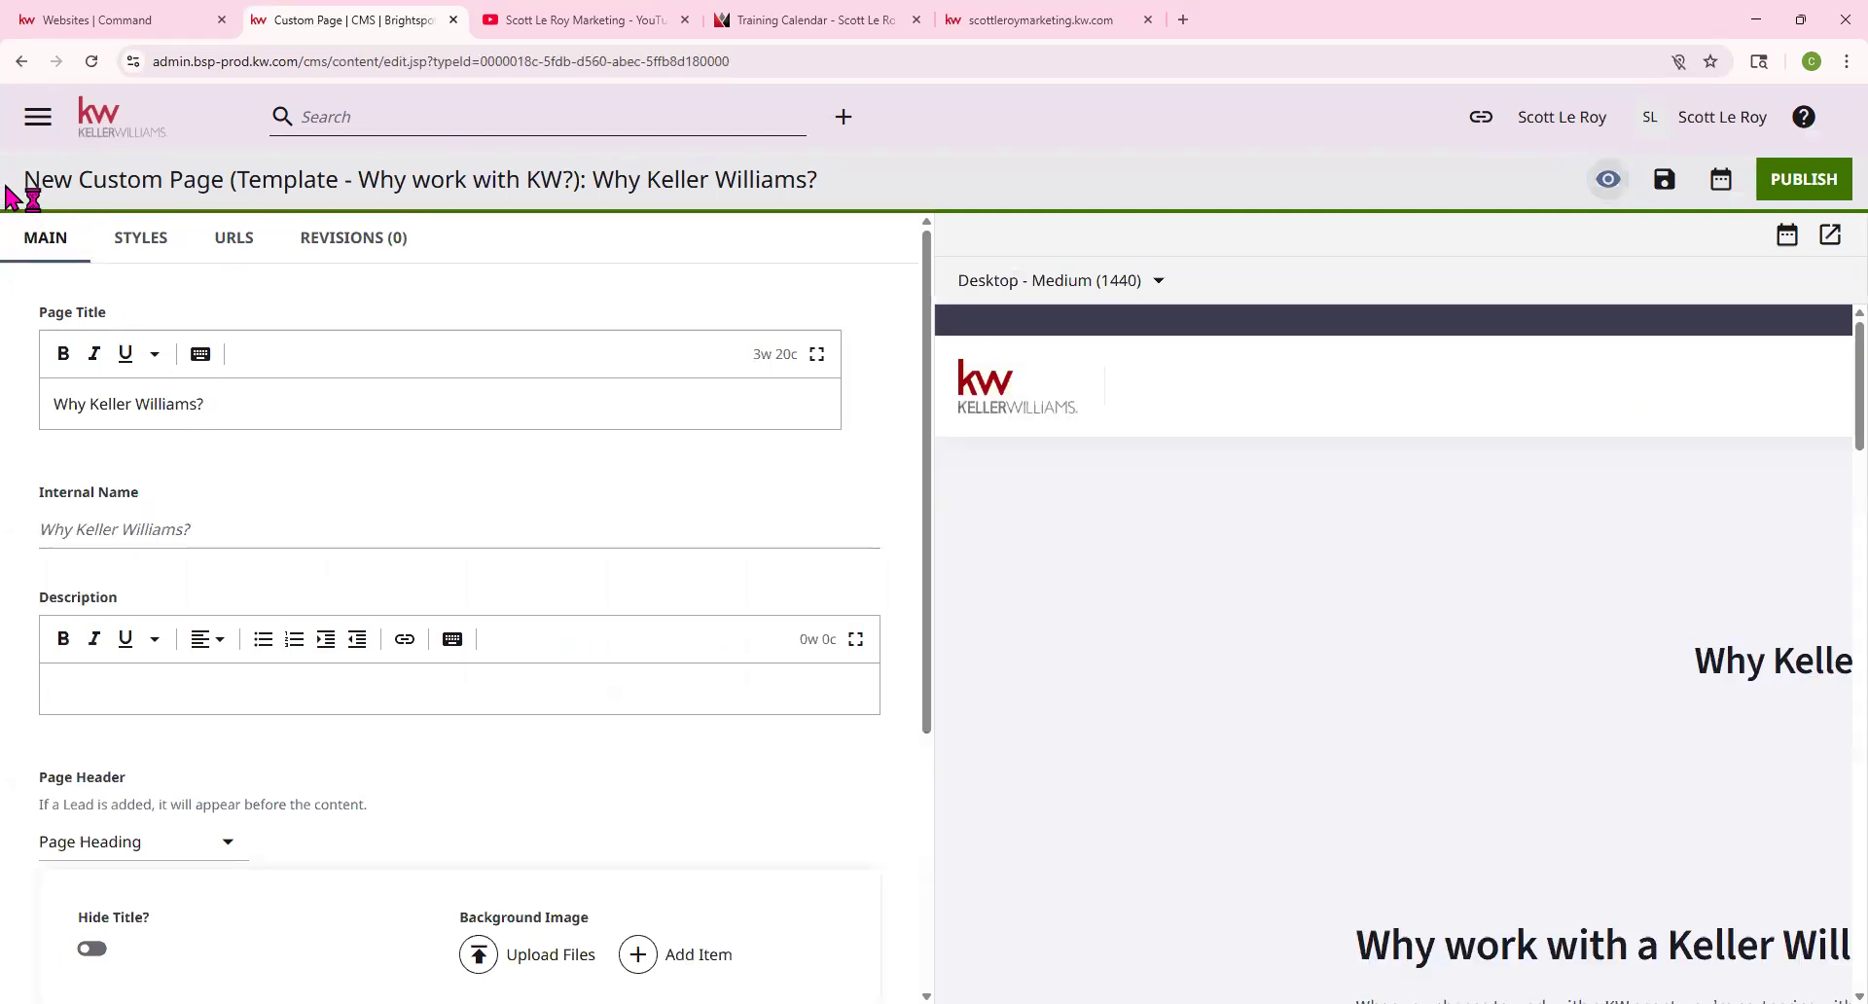
# Highlight the 'Why Keller Williams?' page name and scroll the preview to its contact form
pyautogui.moveTo(34, 180); pyautogui.dragTo(868, 167)
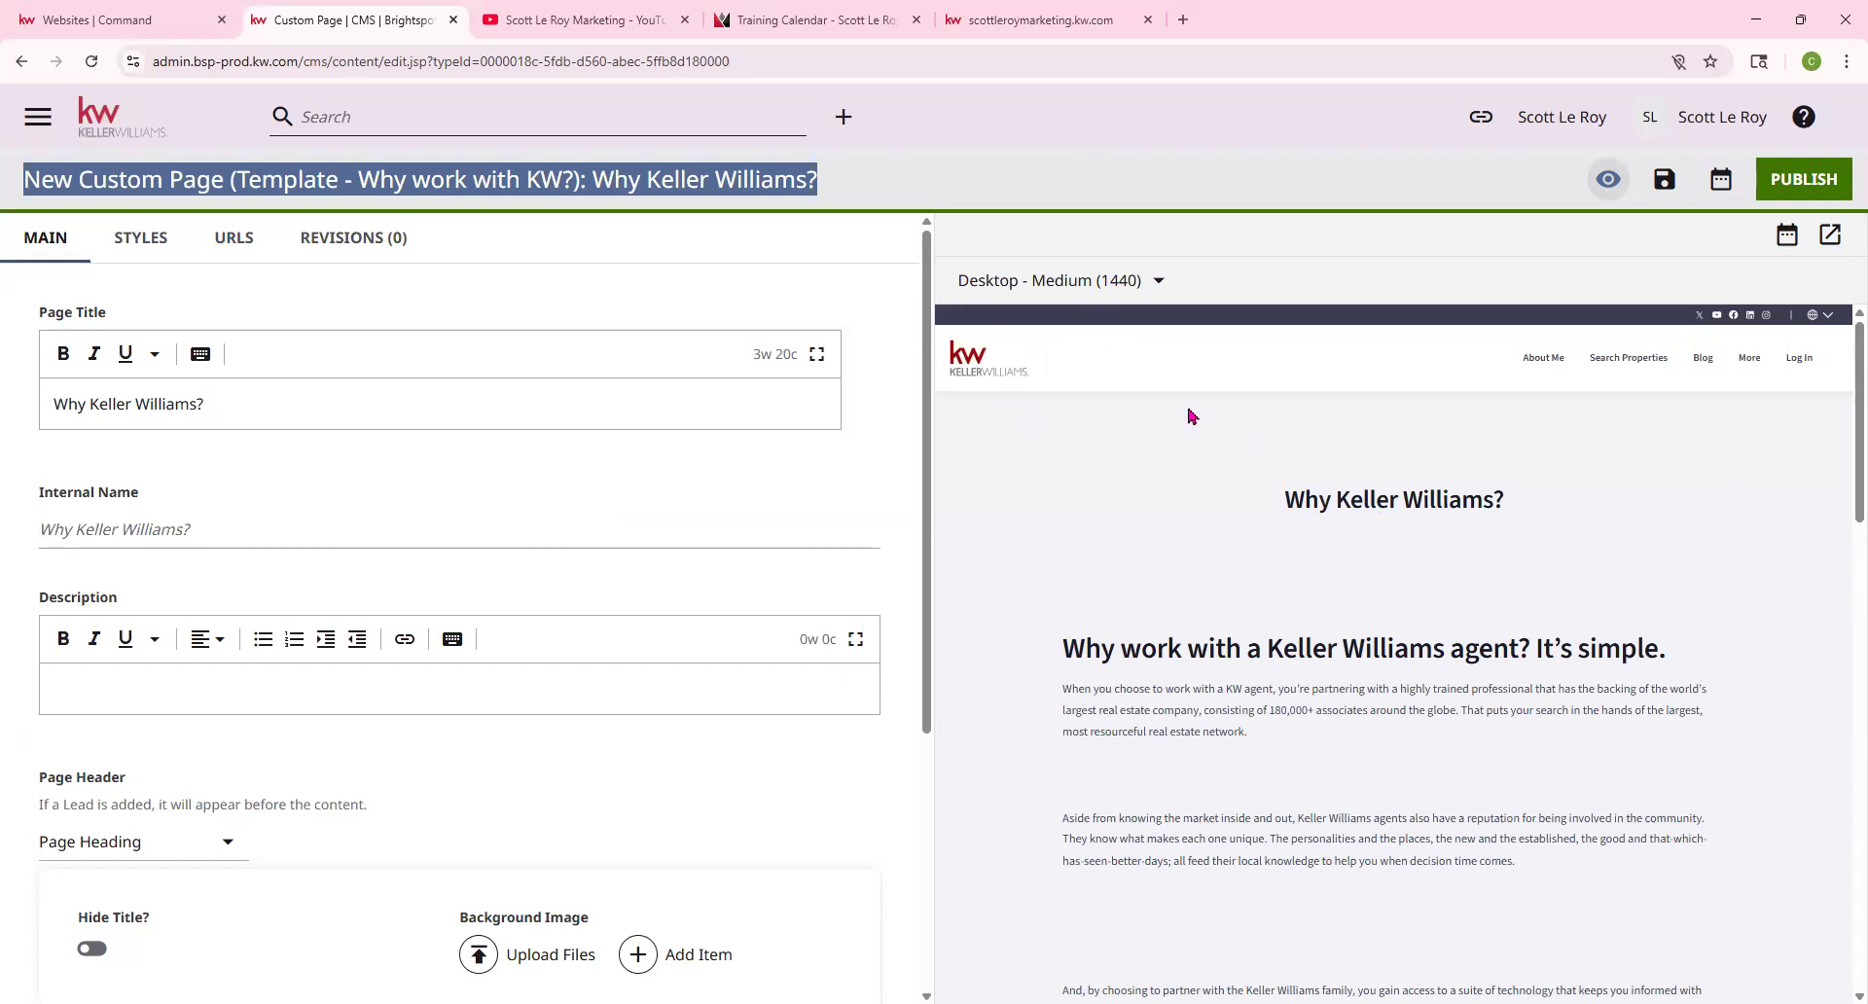
pyautogui.scroll(-10, 1520, 568)
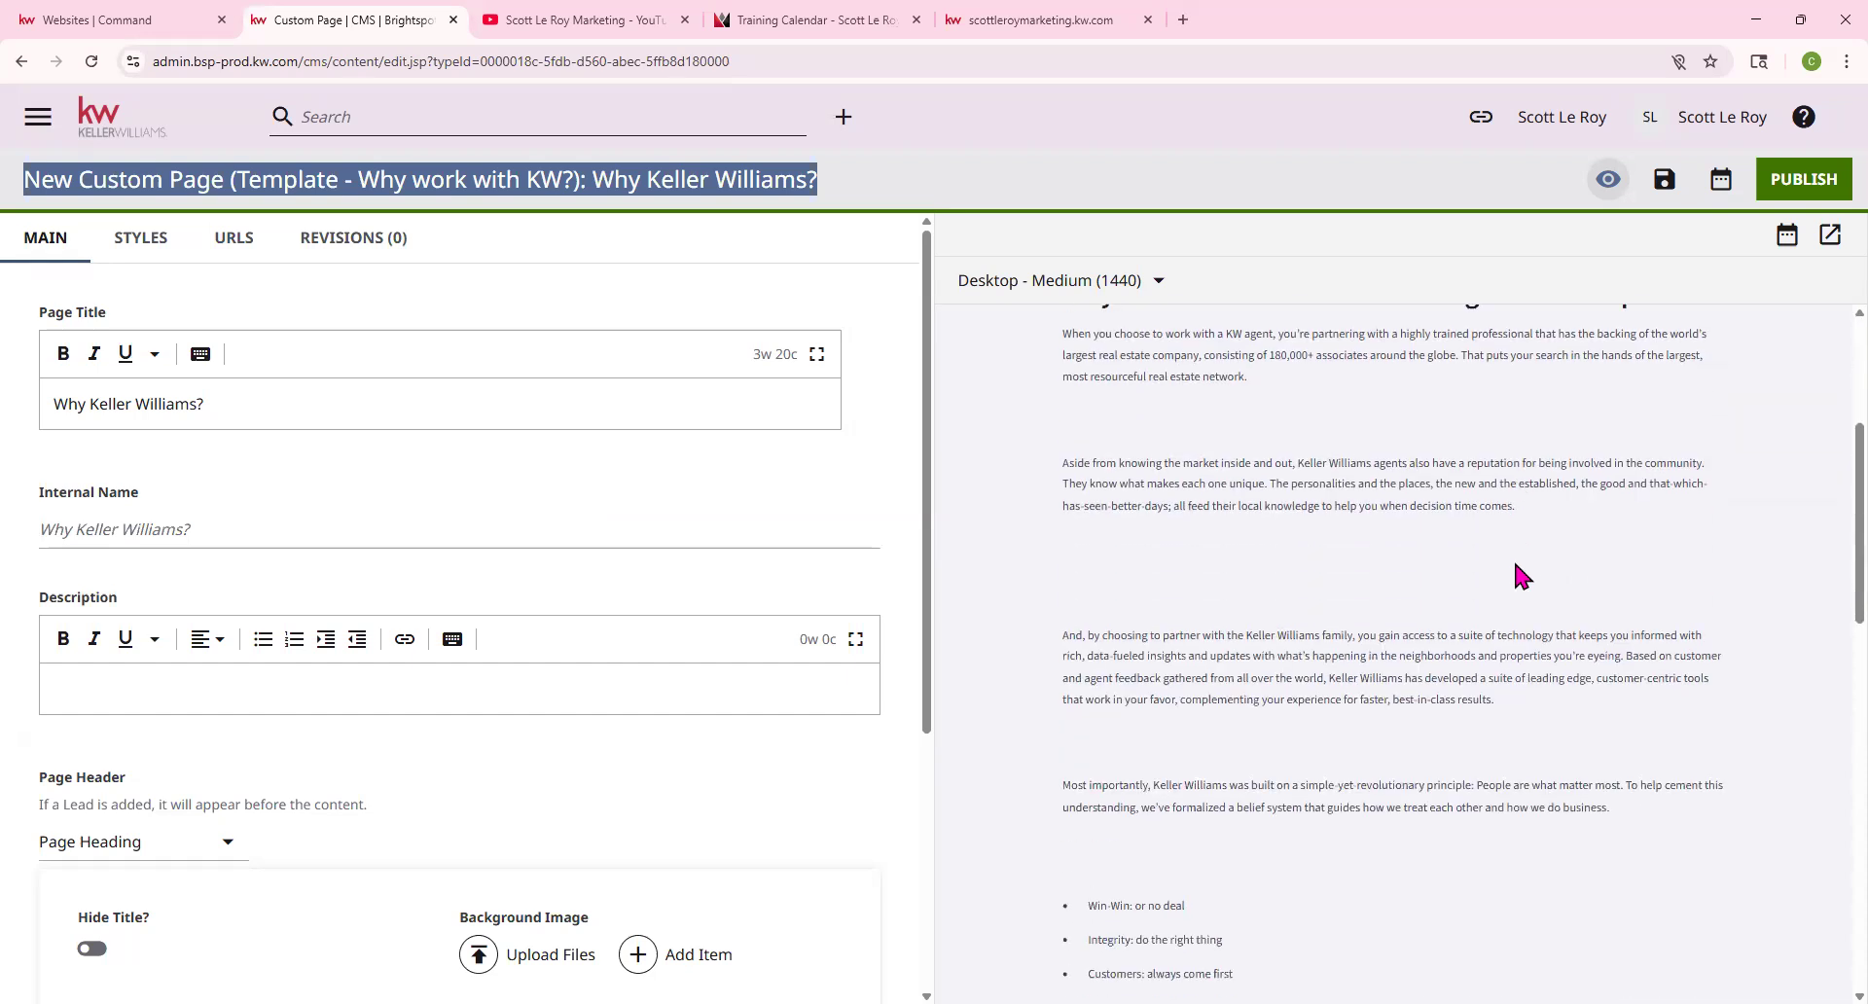
pyautogui.scroll(-1, 1513, 563)
pyautogui.scroll(2, 1335, 450)
pyautogui.scroll(-7, 1294, 736)
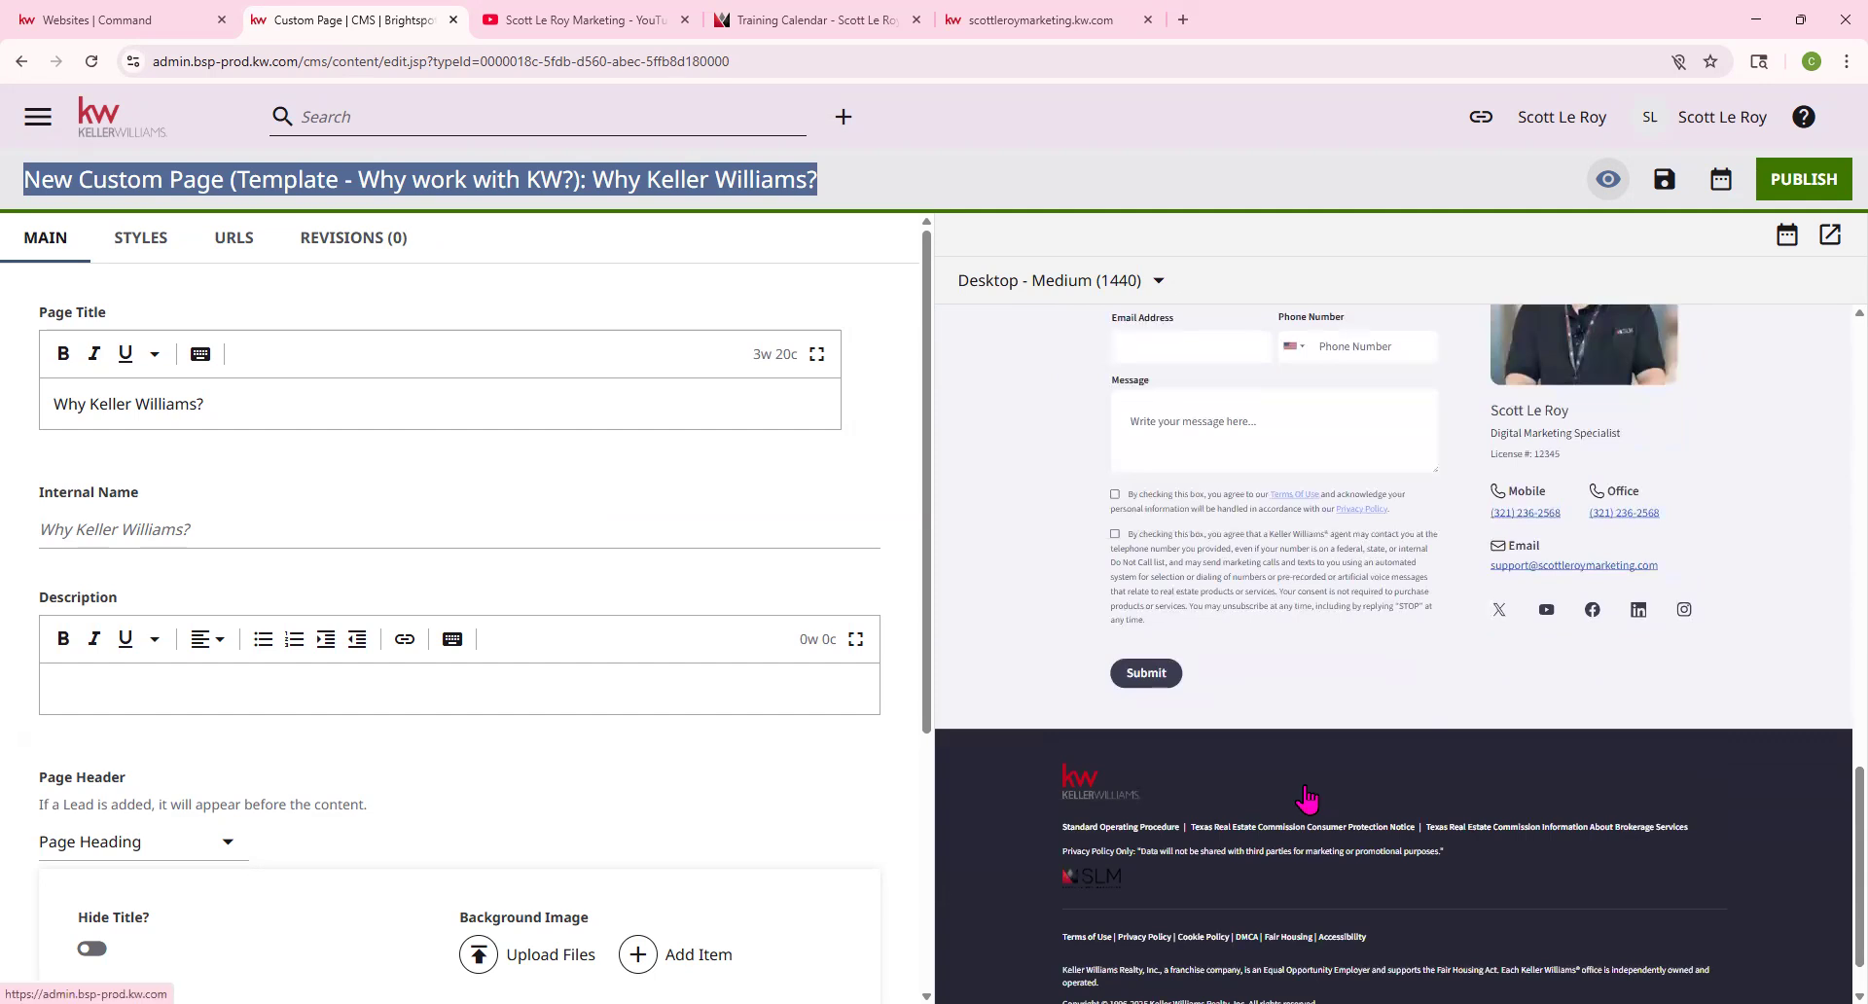
pyautogui.scroll(1, 1307, 797)
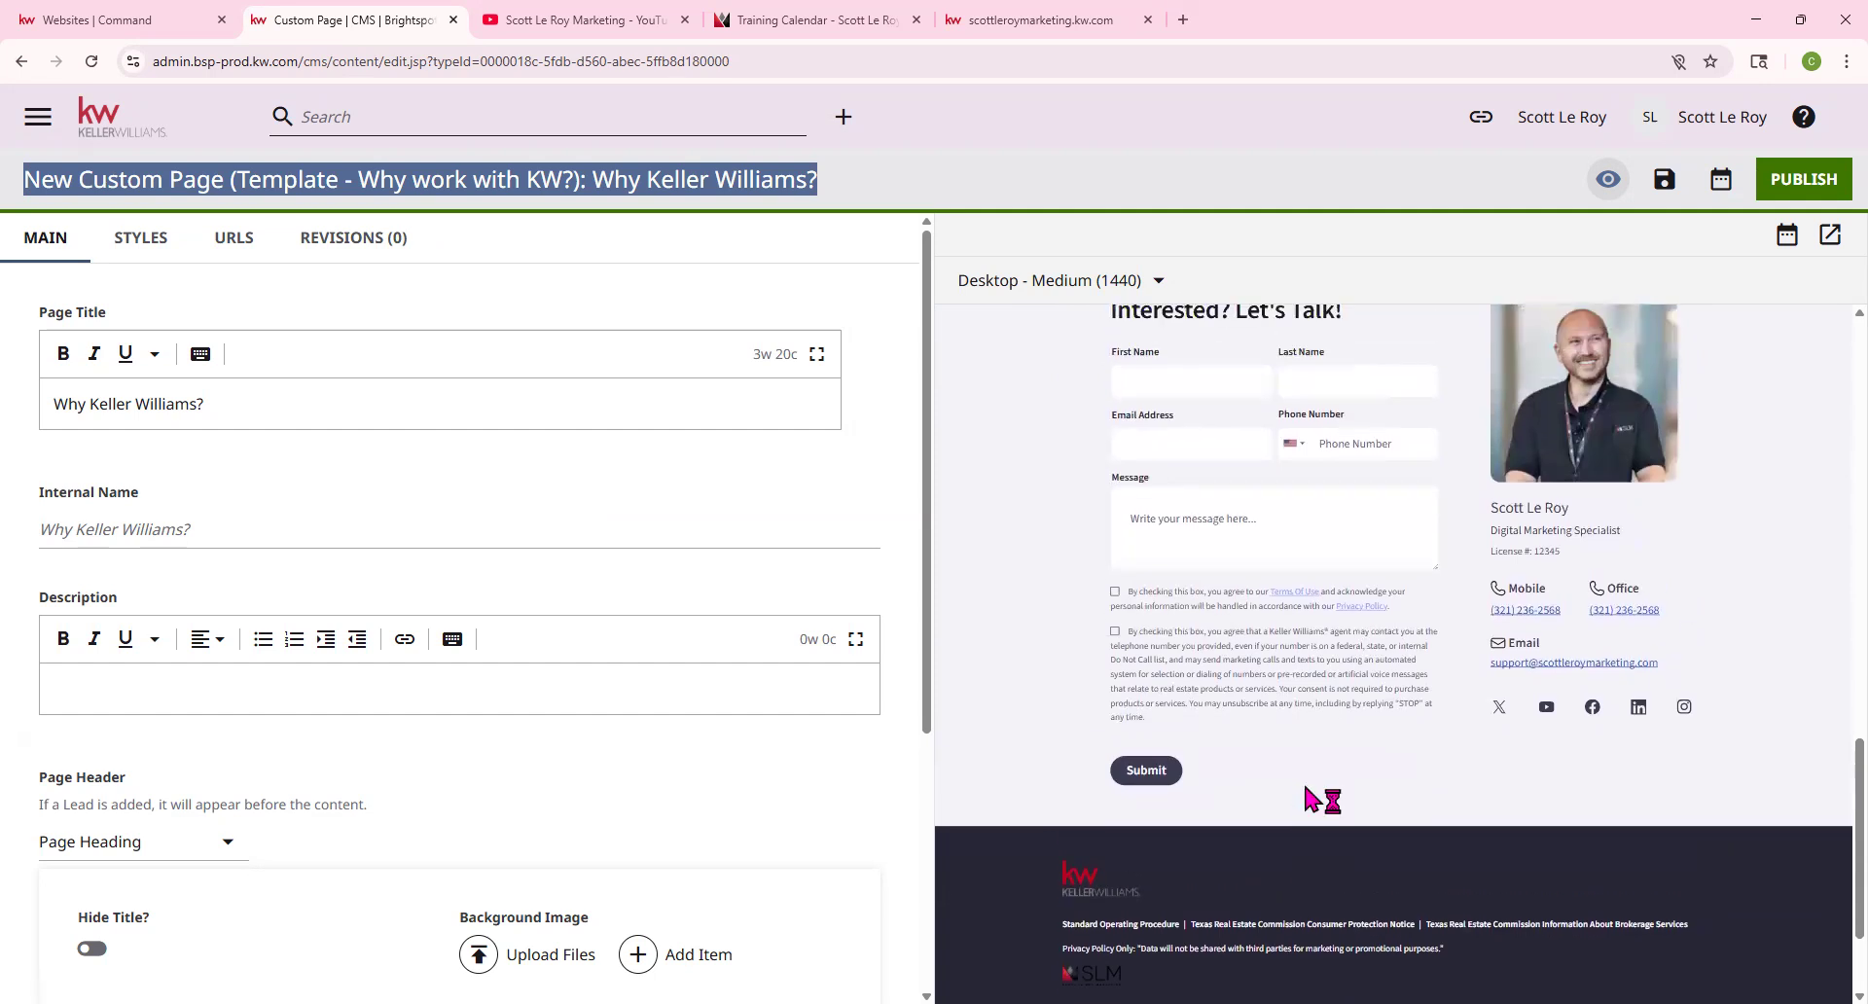
pyautogui.scroll(1, 1308, 797)
pyautogui.scroll(15, 1307, 792)
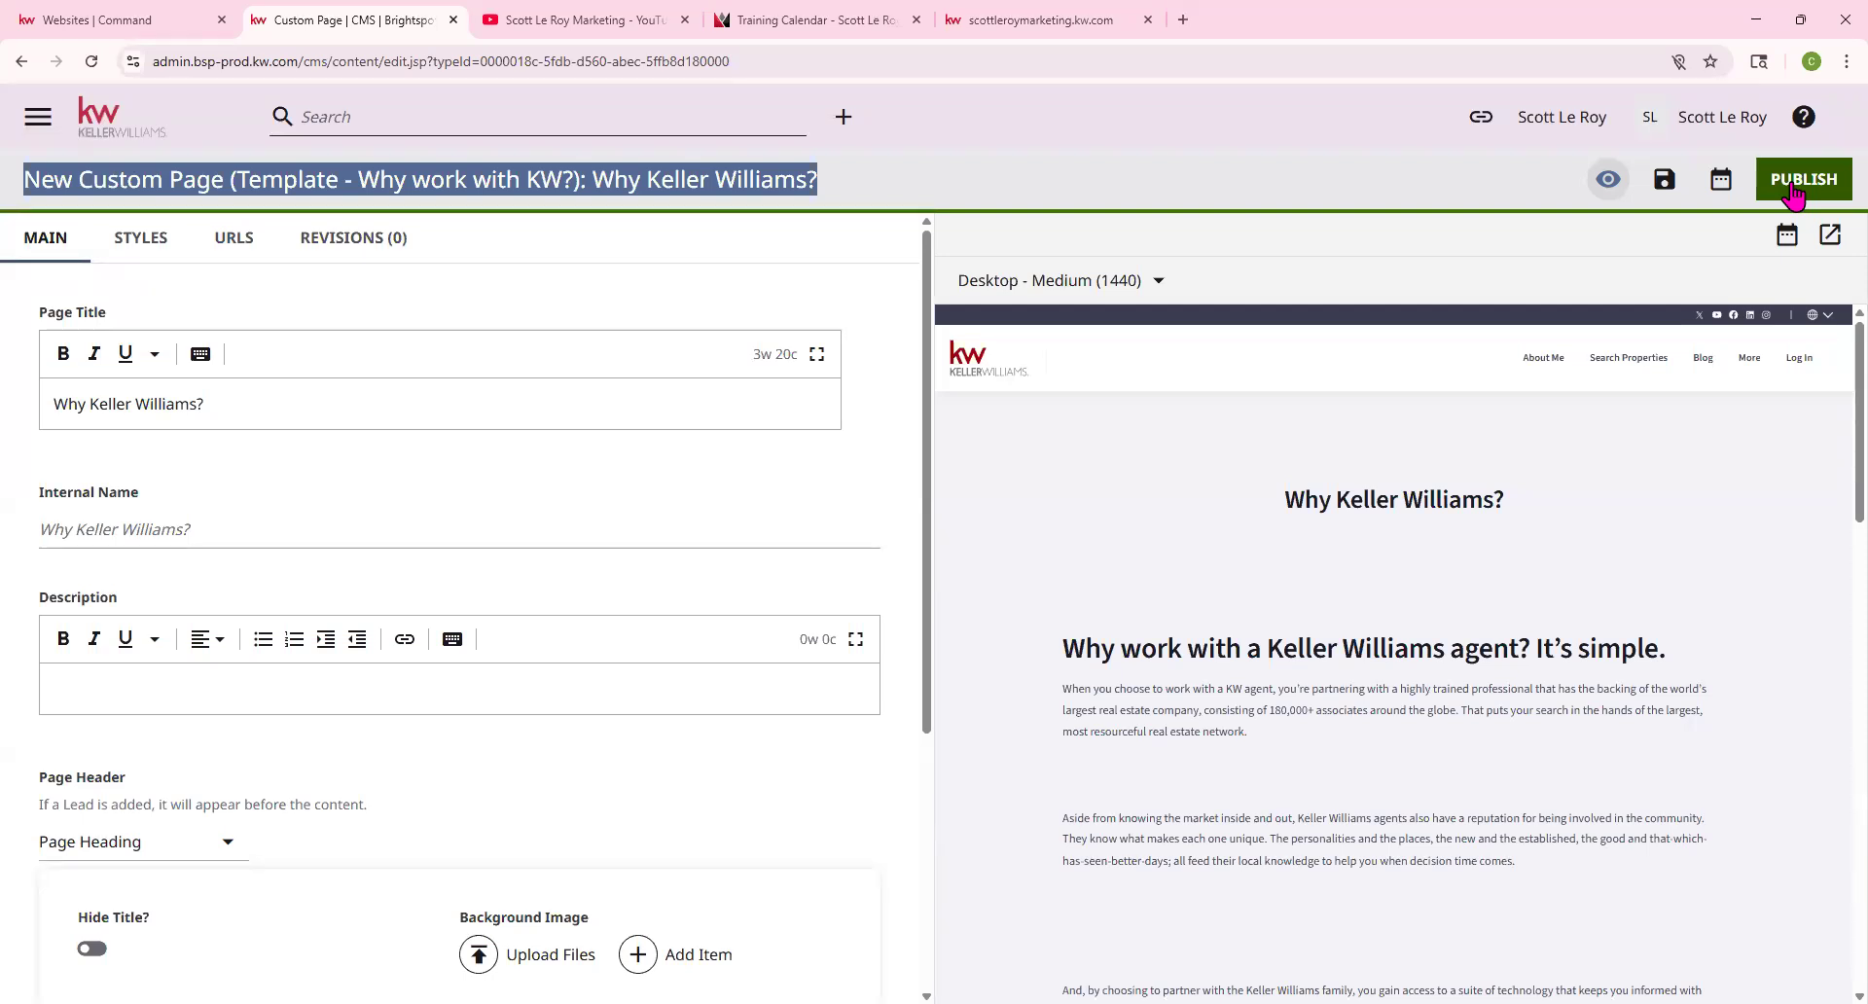
pyautogui.click(37, 318)
pyautogui.moveTo(37, 318); pyautogui.dragTo(115, 317)
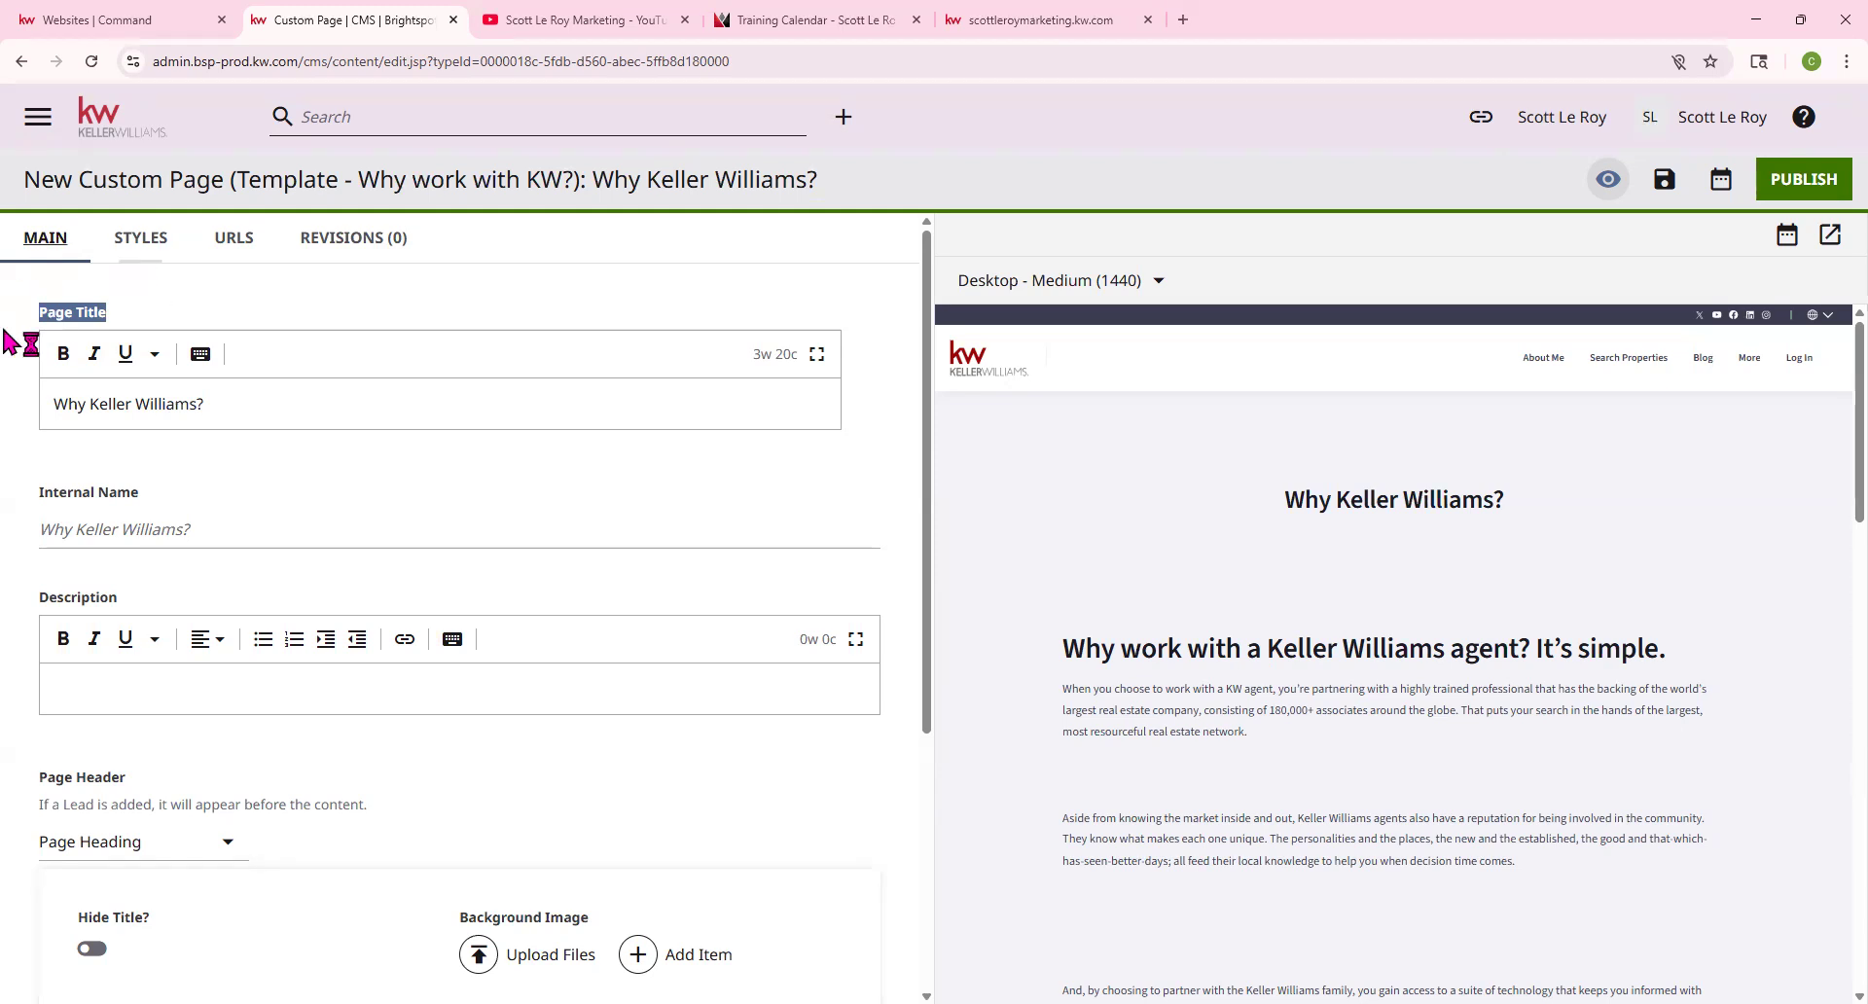
pyautogui.moveTo(46, 408); pyautogui.dragTo(230, 414)
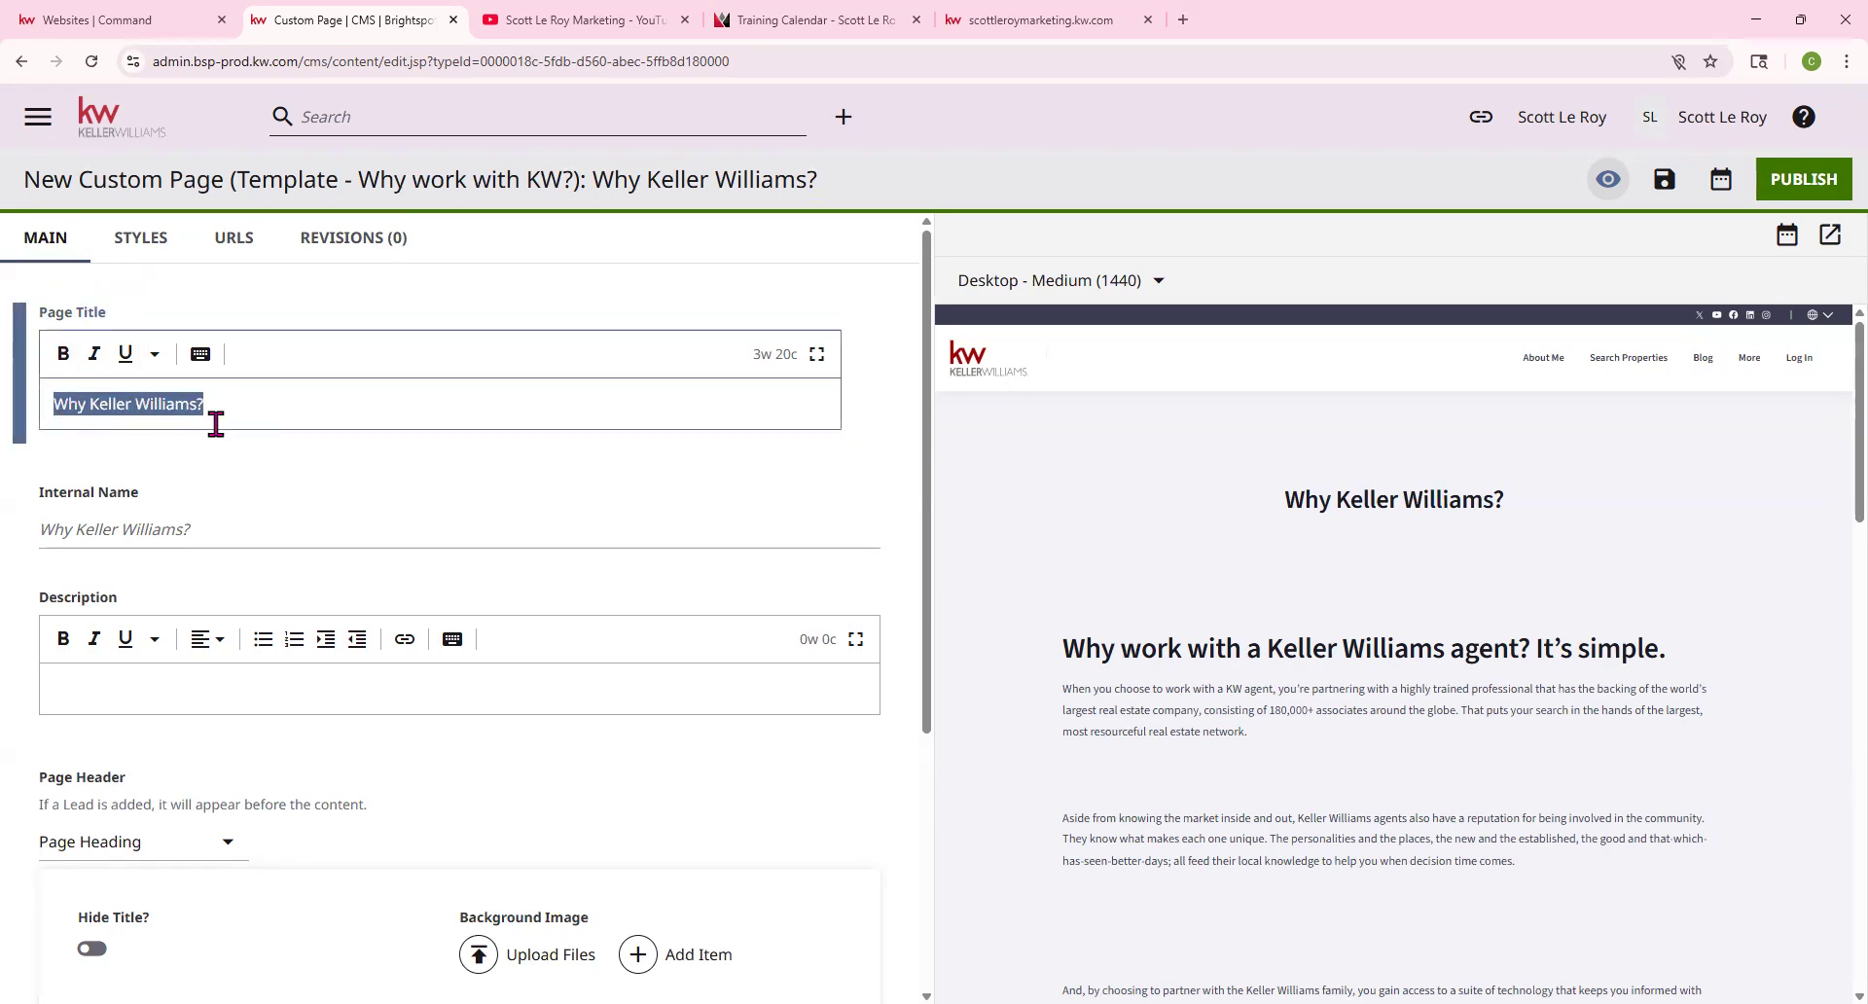
pyautogui.moveTo(1280, 510); pyautogui.dragTo(1524, 513)
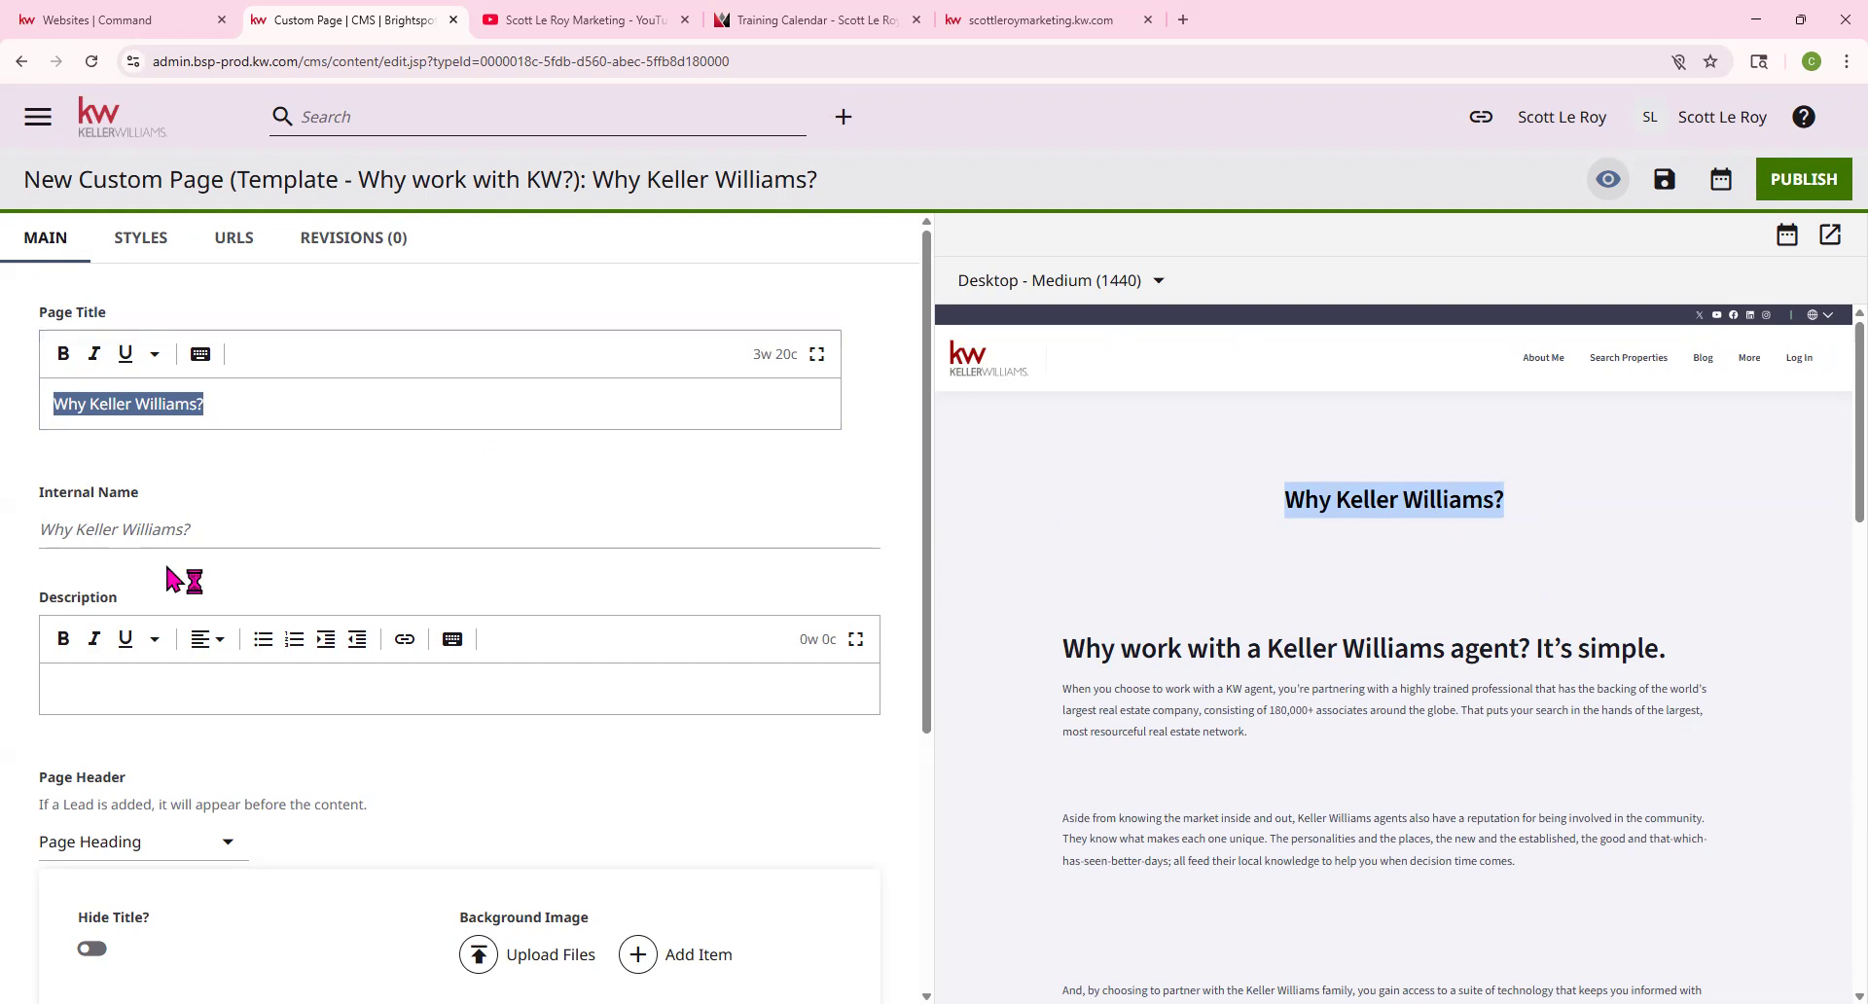
pyautogui.scroll(-1, 59, 530)
pyautogui.moveTo(36, 398); pyautogui.dragTo(148, 402)
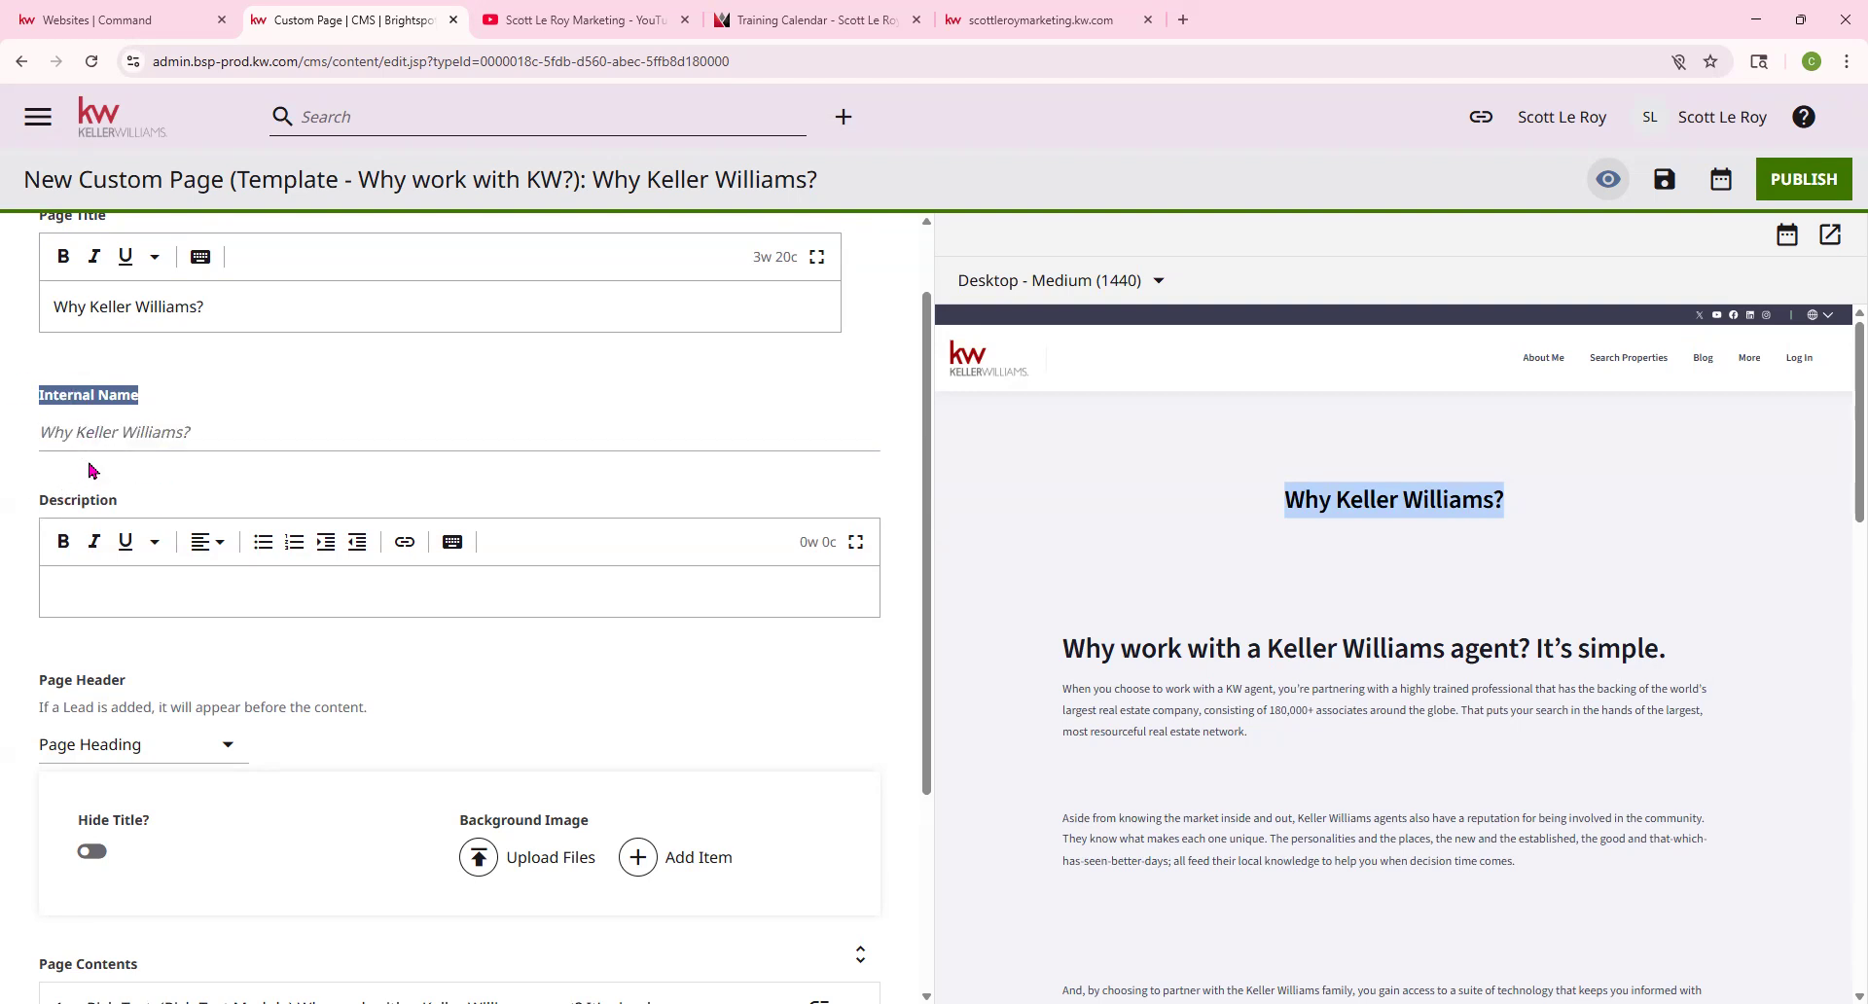
pyautogui.scroll(-1, 363, 574)
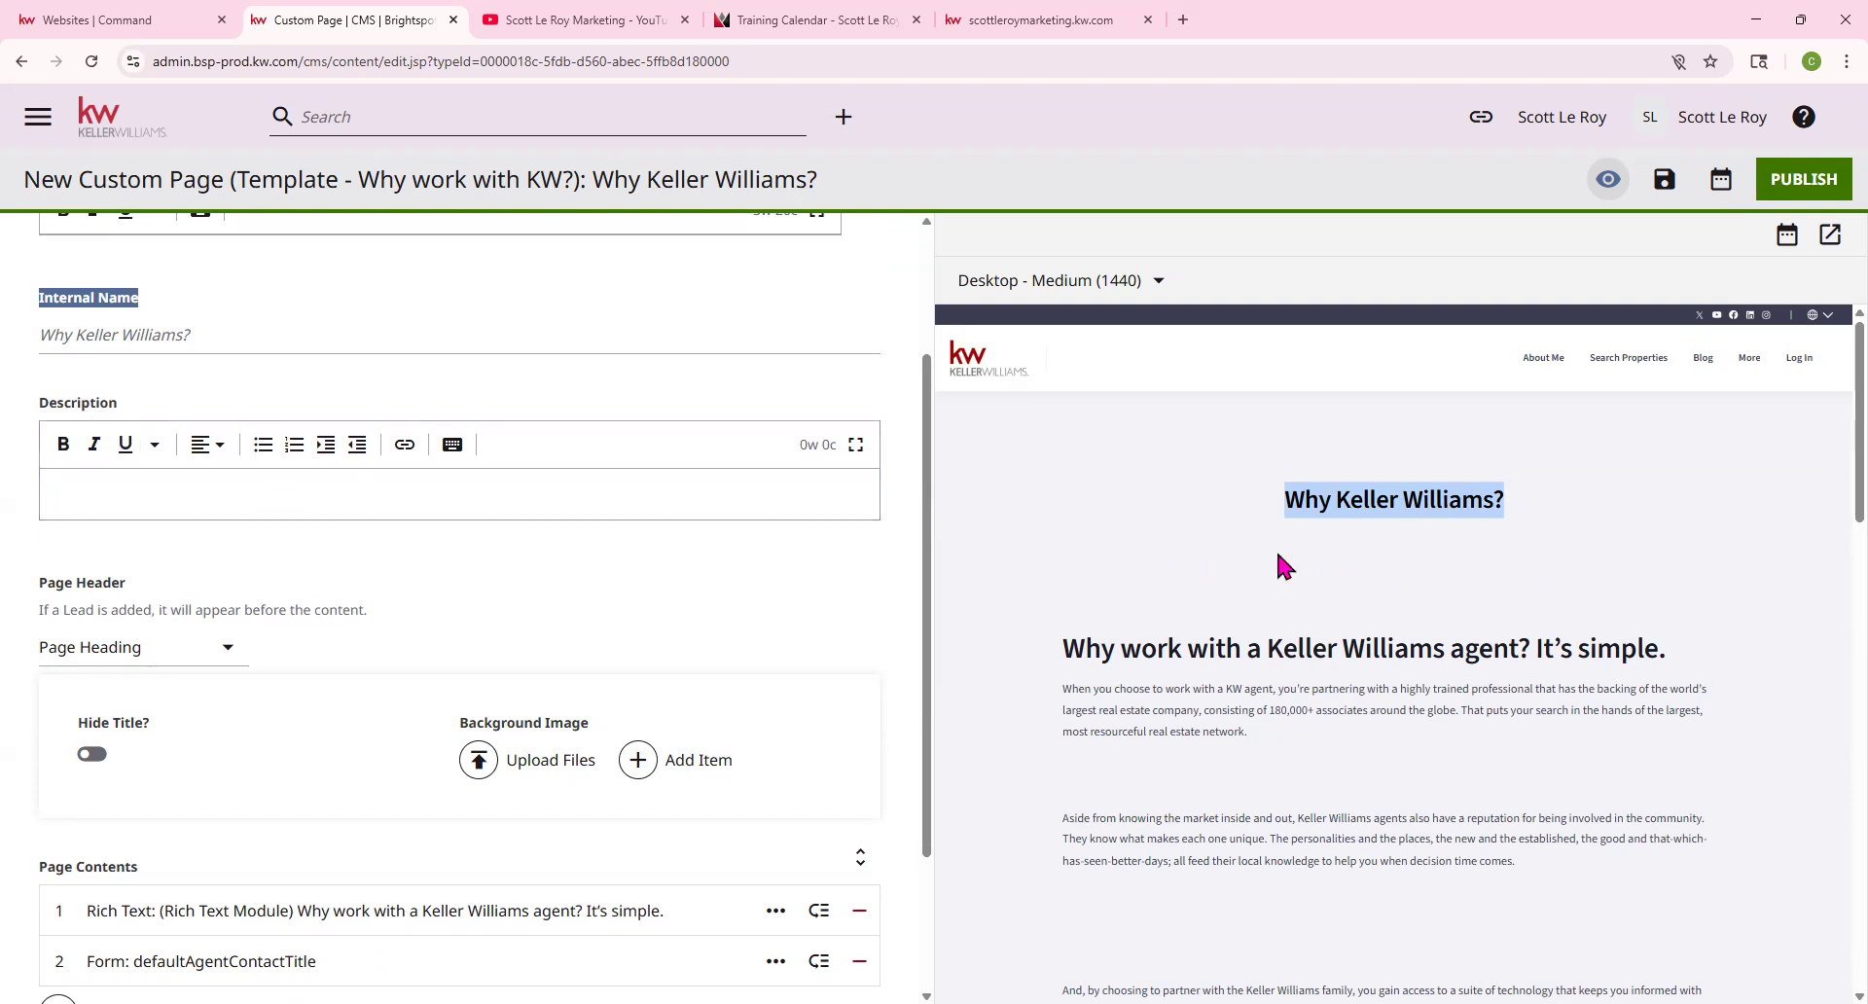
pyautogui.click(489, 486)
pyautogui.write('test')
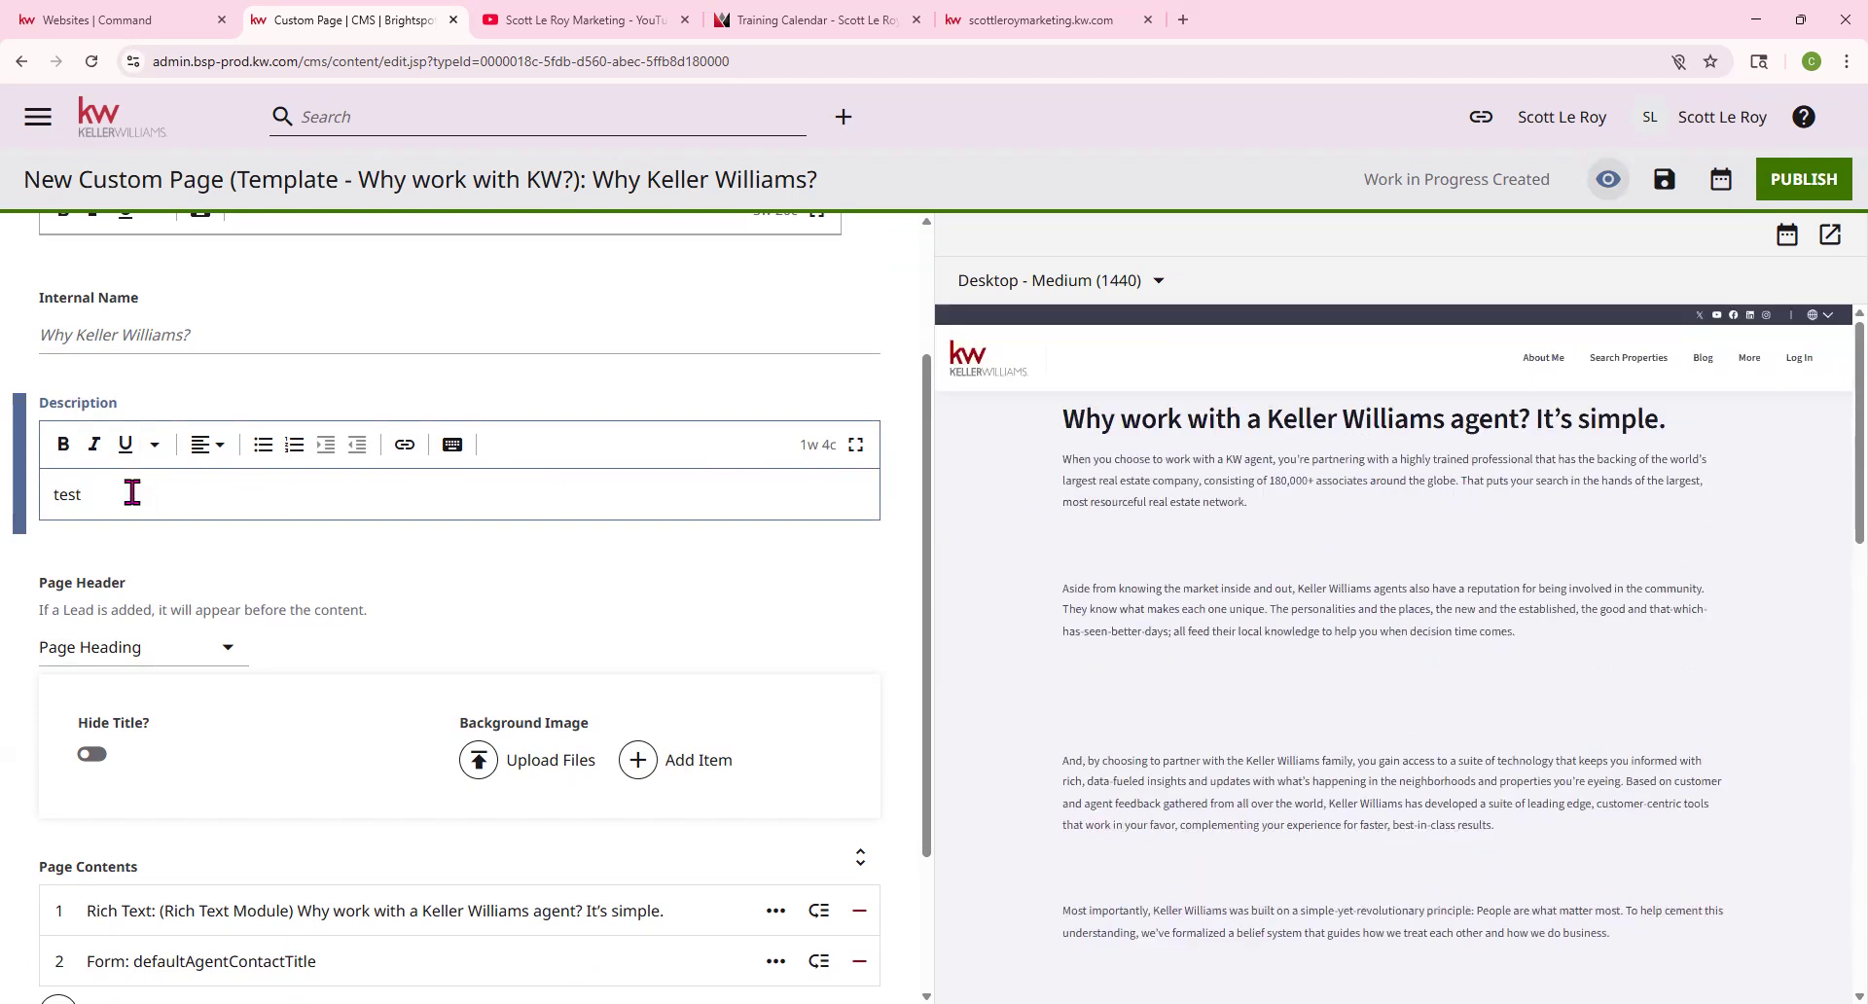
pyautogui.press('BackSpace')
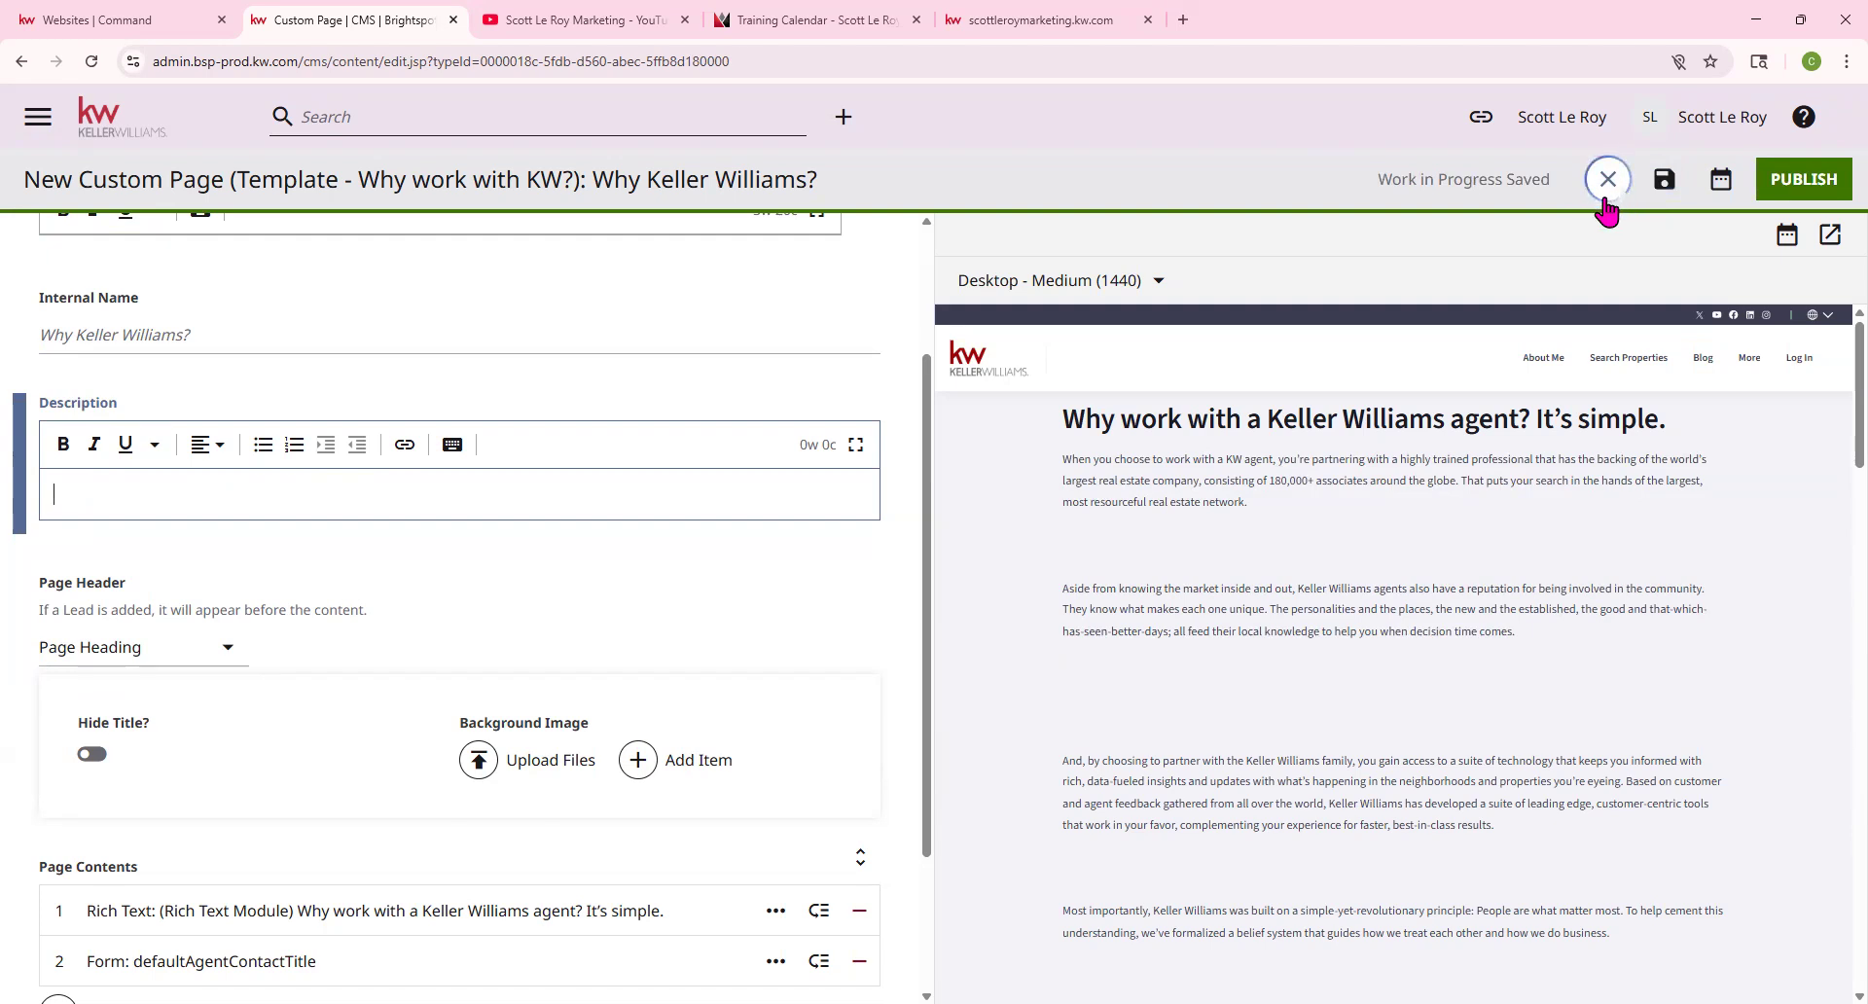
pyautogui.click(1605, 179)
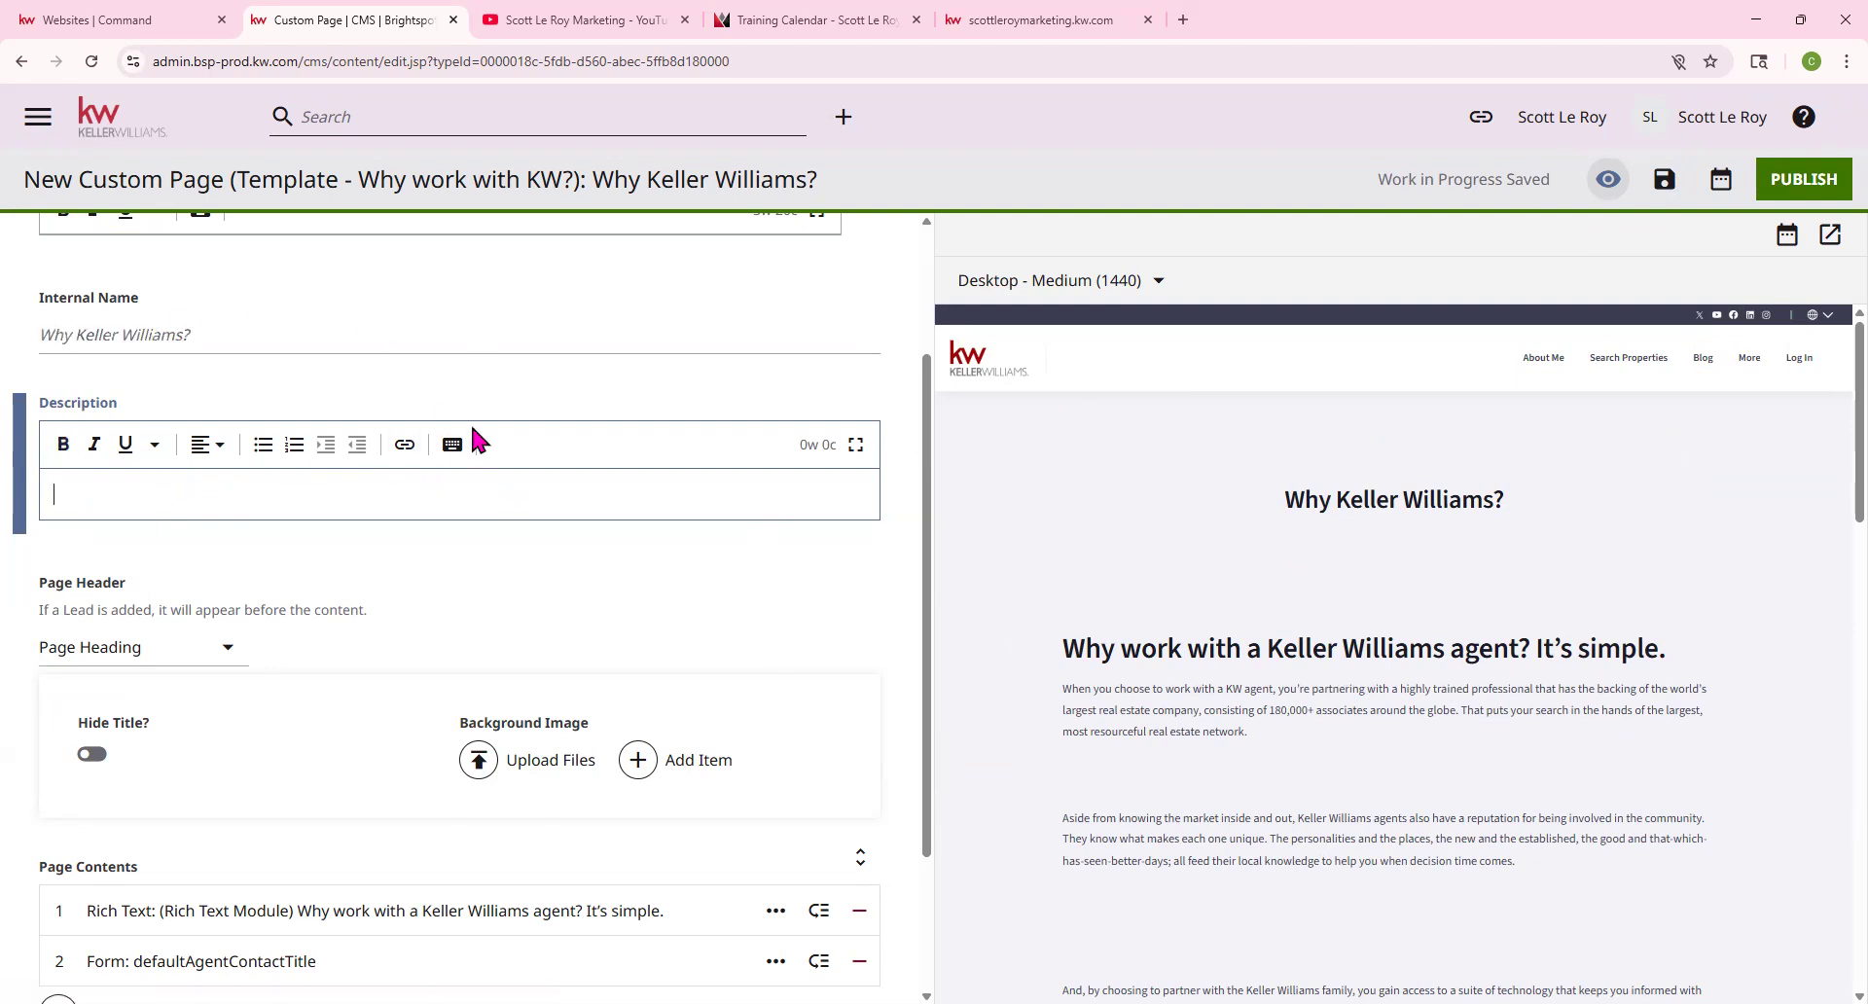
pyautogui.click(62, 489)
pyautogui.moveTo(1286, 534); pyautogui.dragTo(1333, 563)
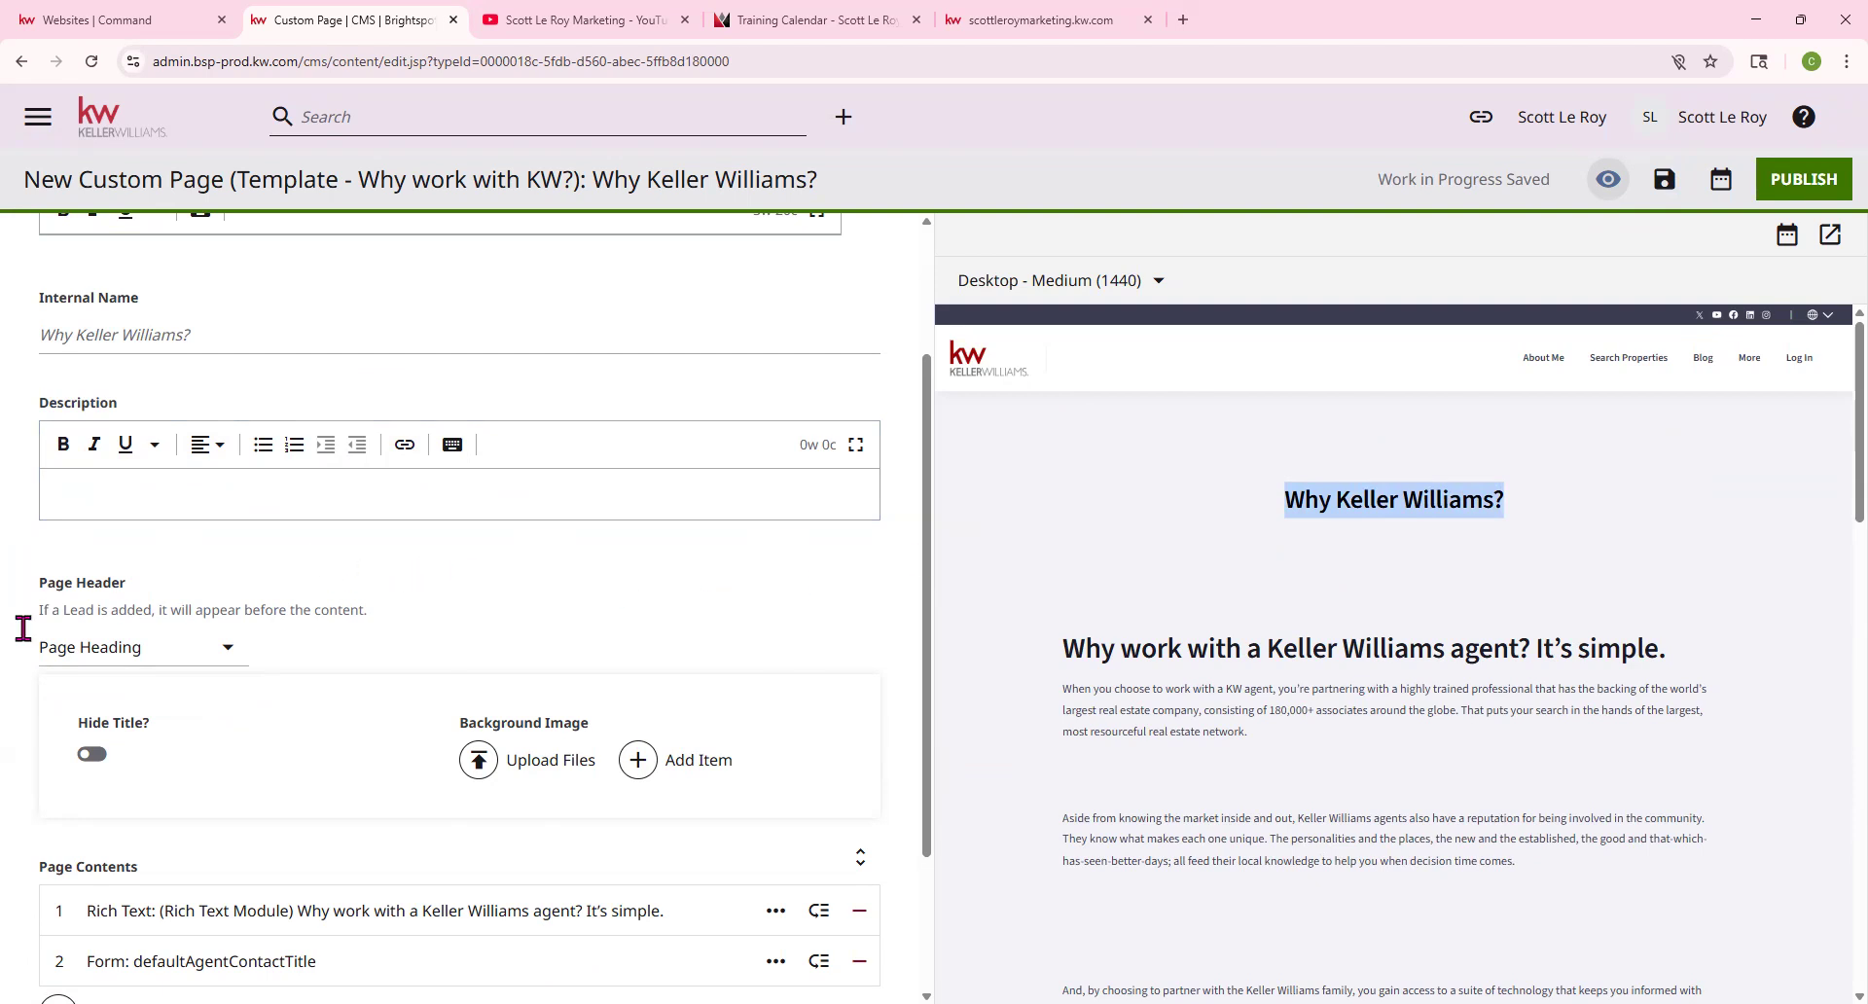
pyautogui.moveTo(35, 584); pyautogui.dragTo(156, 588)
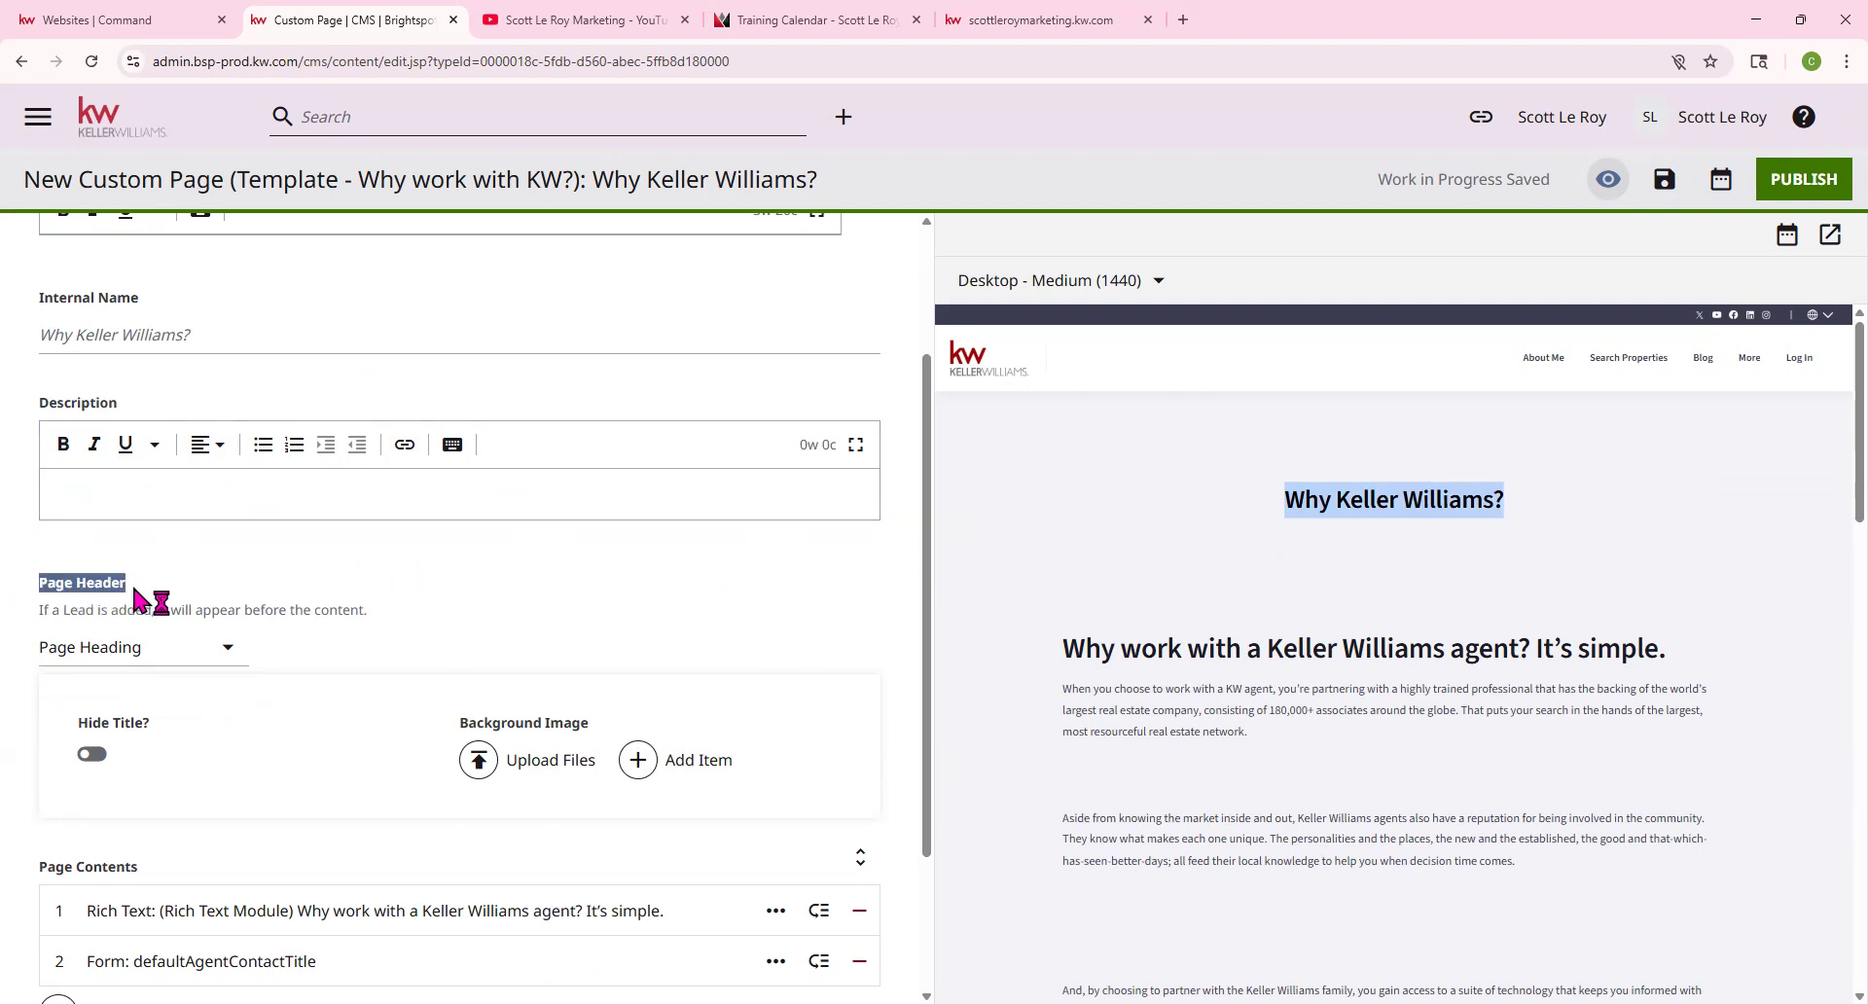
pyautogui.scroll(-2, 251, 582)
pyautogui.scroll(-2, 251, 582)
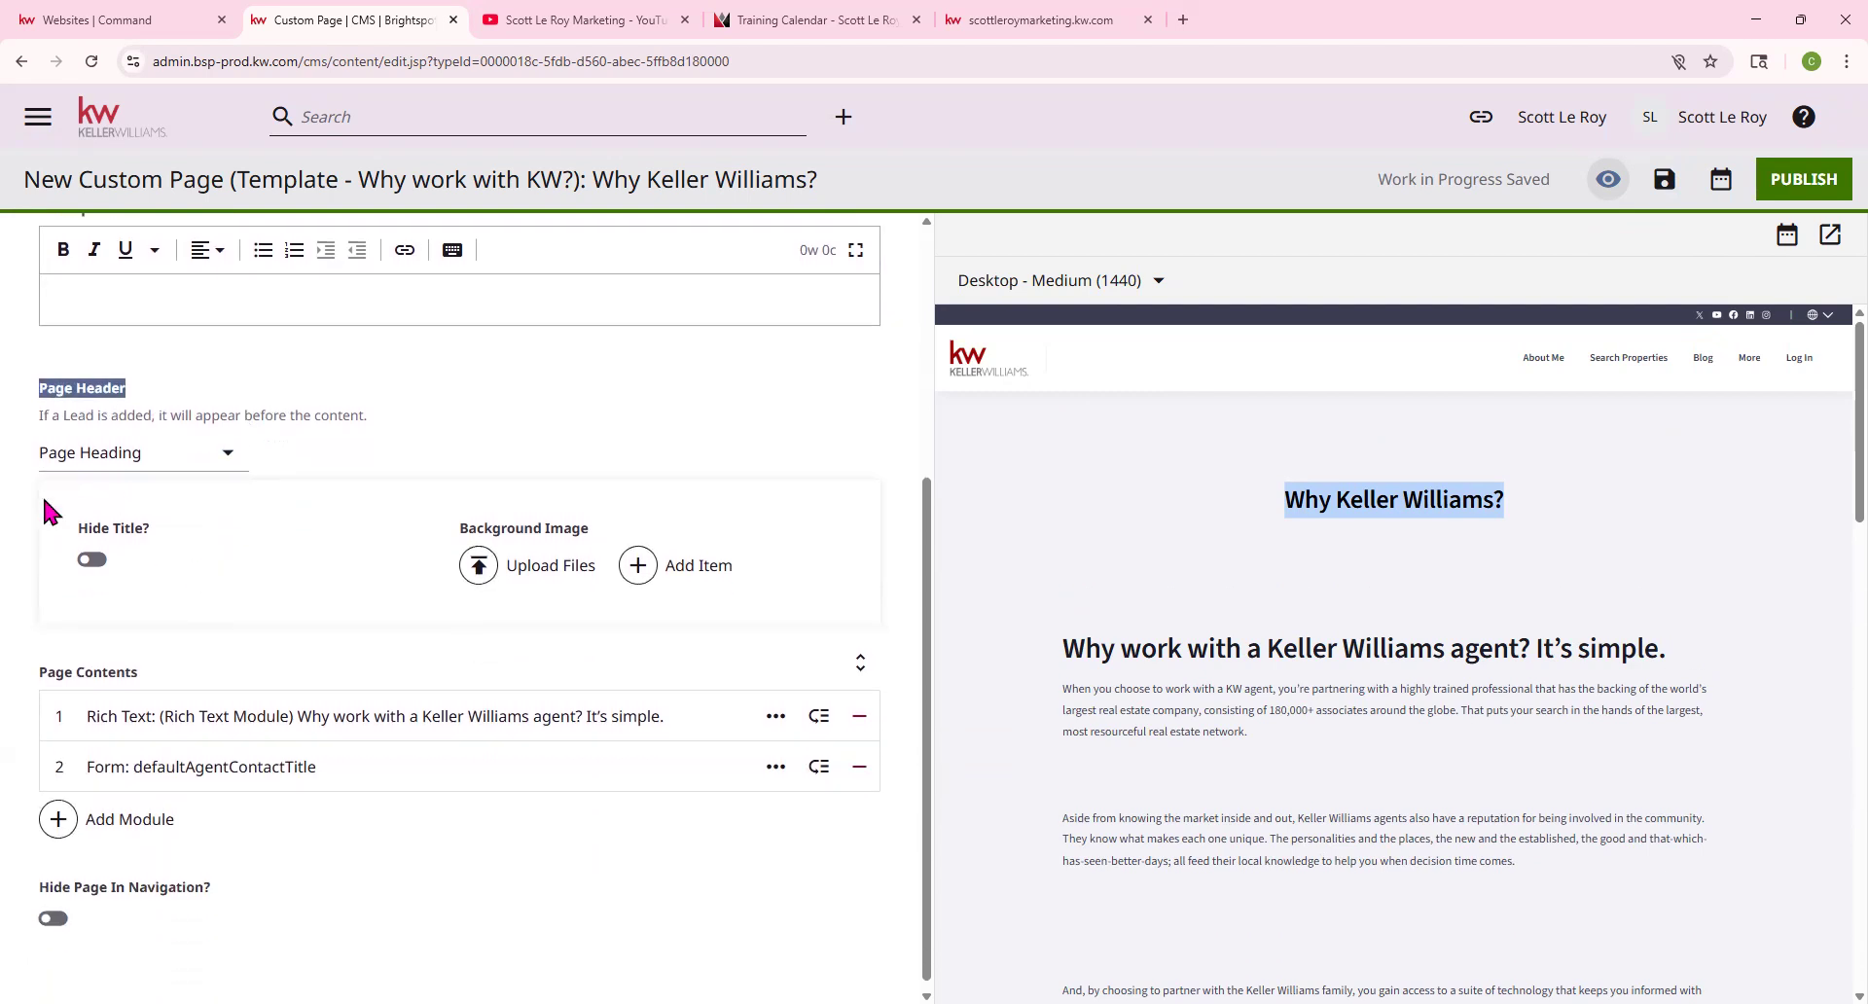
pyautogui.click(92, 560)
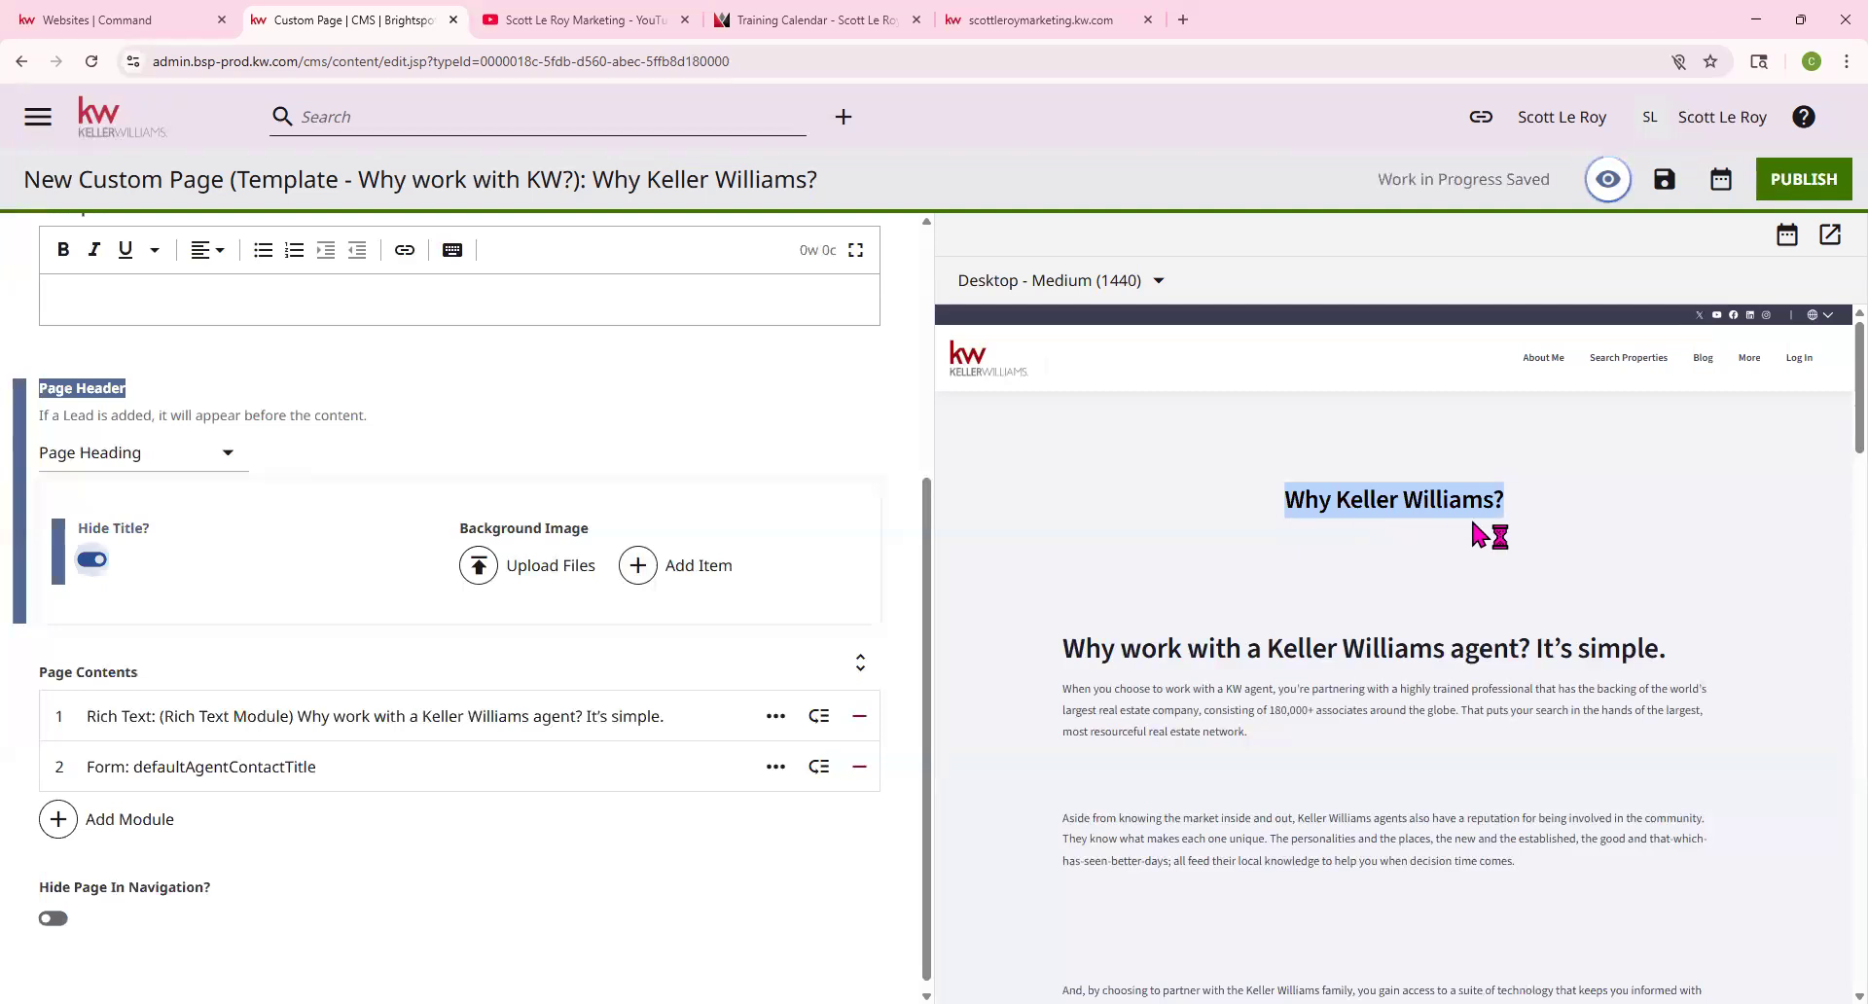
pyautogui.click(90, 562)
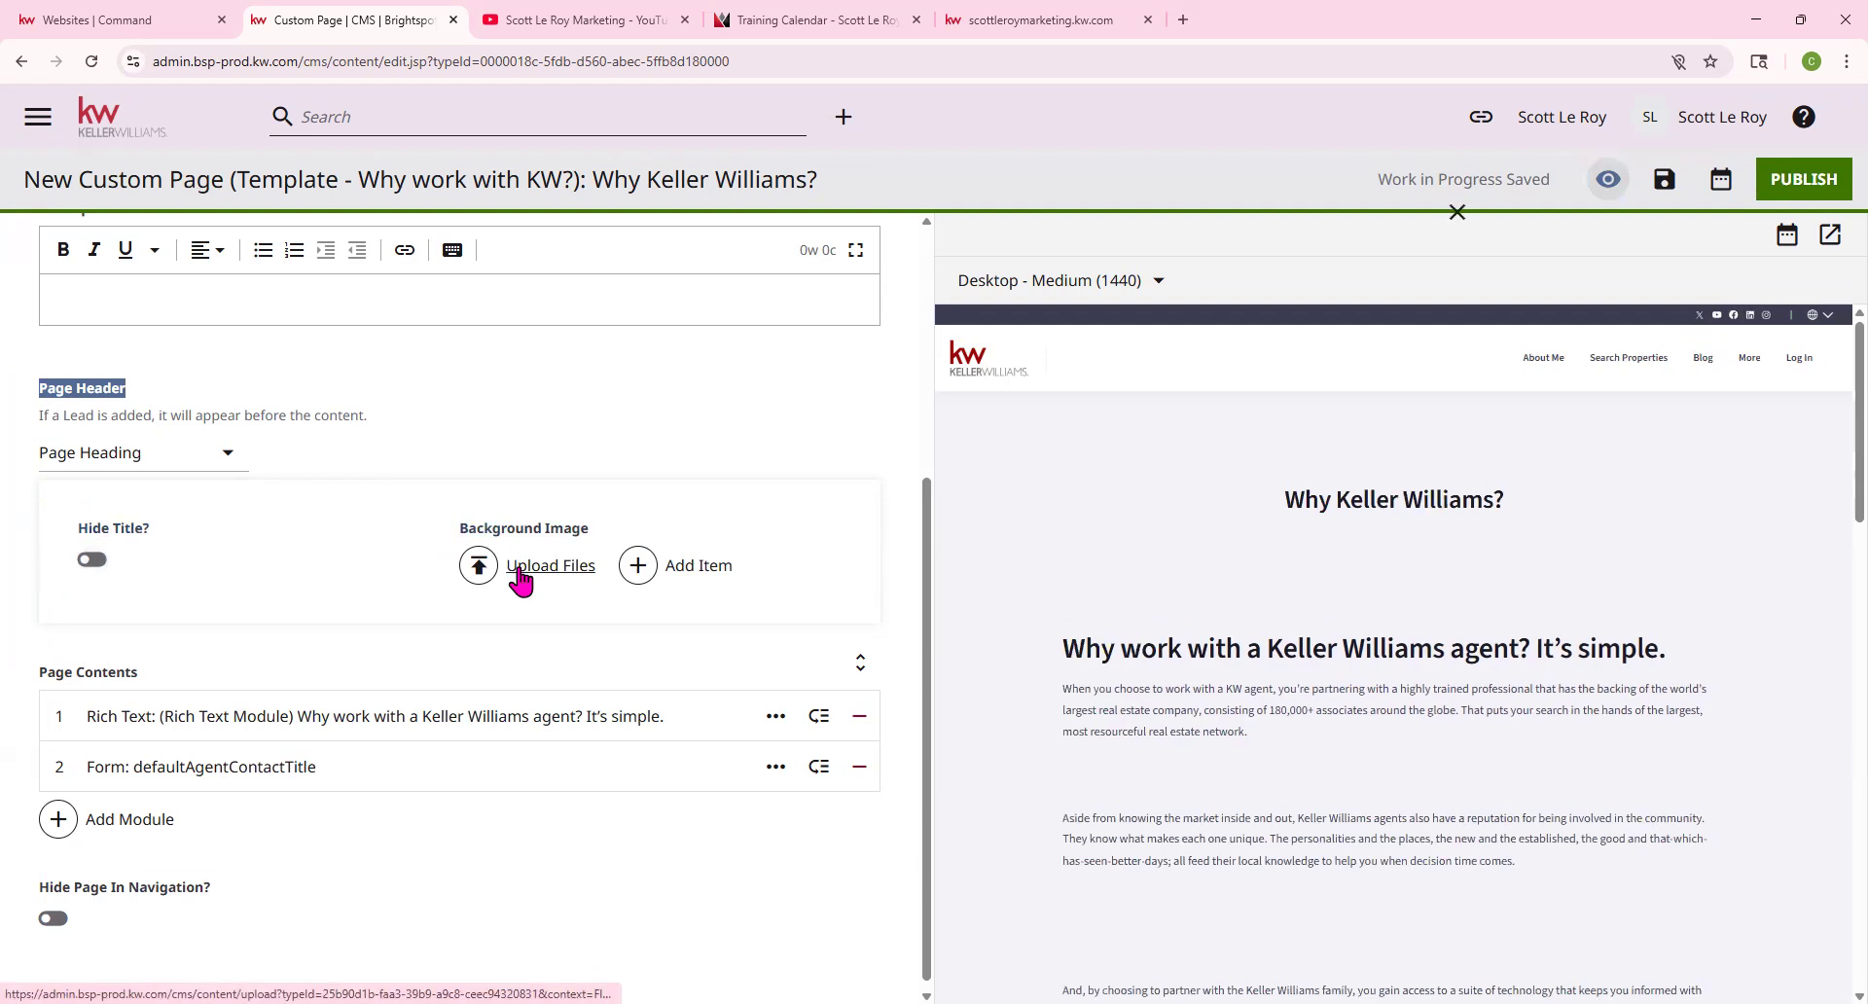
pyautogui.click(521, 574)
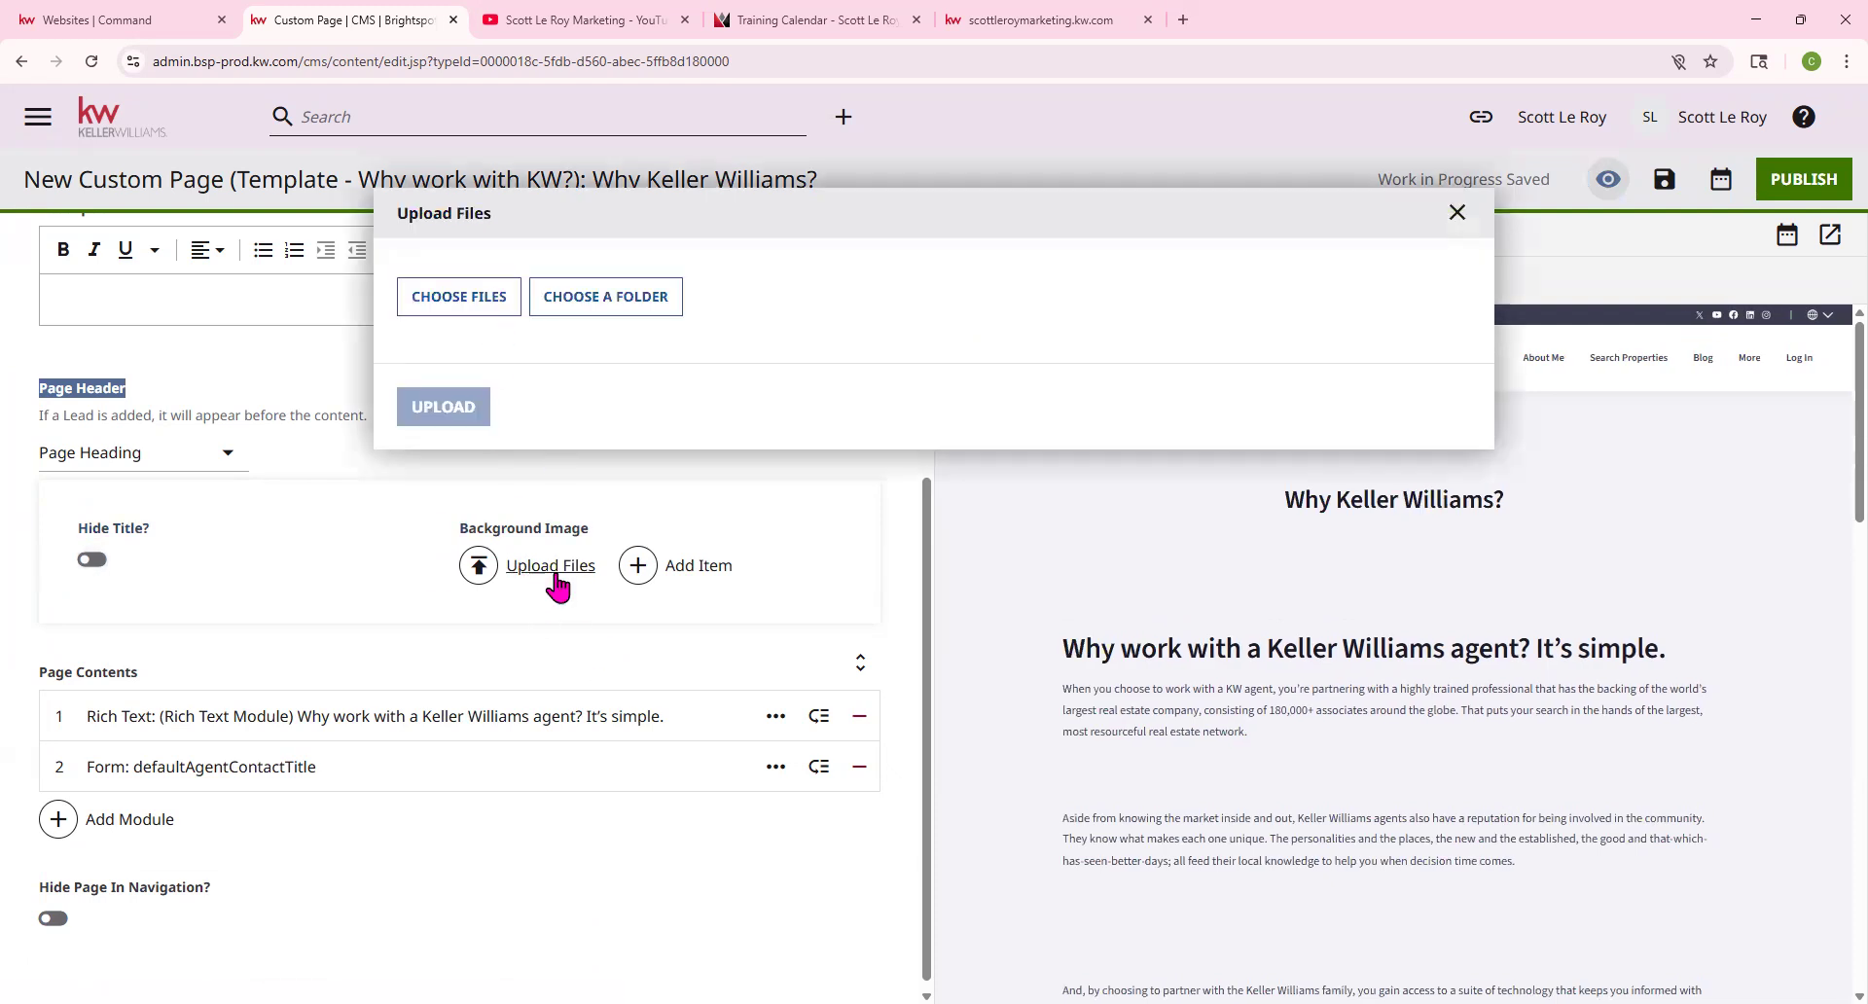
# Upload Keller-Williams-Command-CRM from Downloads as the page header's background image
pyautogui.click(463, 305)
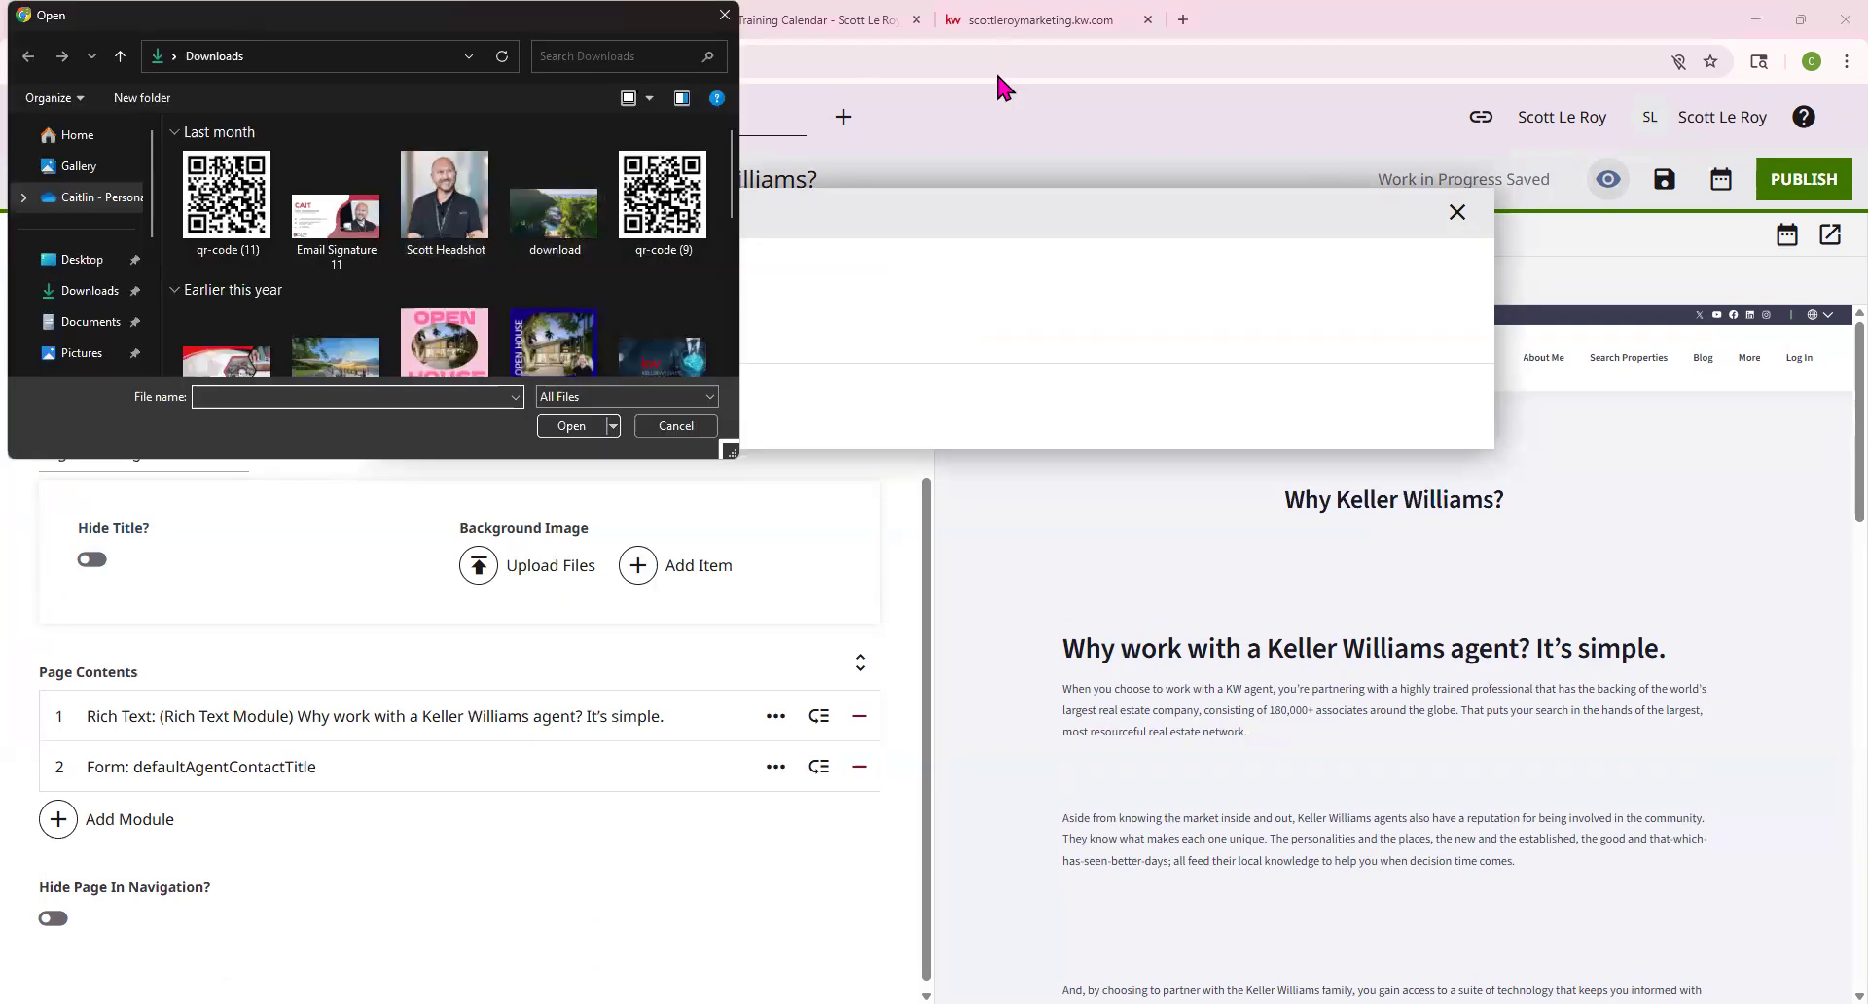
pyautogui.scroll(-1, 337, 216)
pyautogui.click(650, 291)
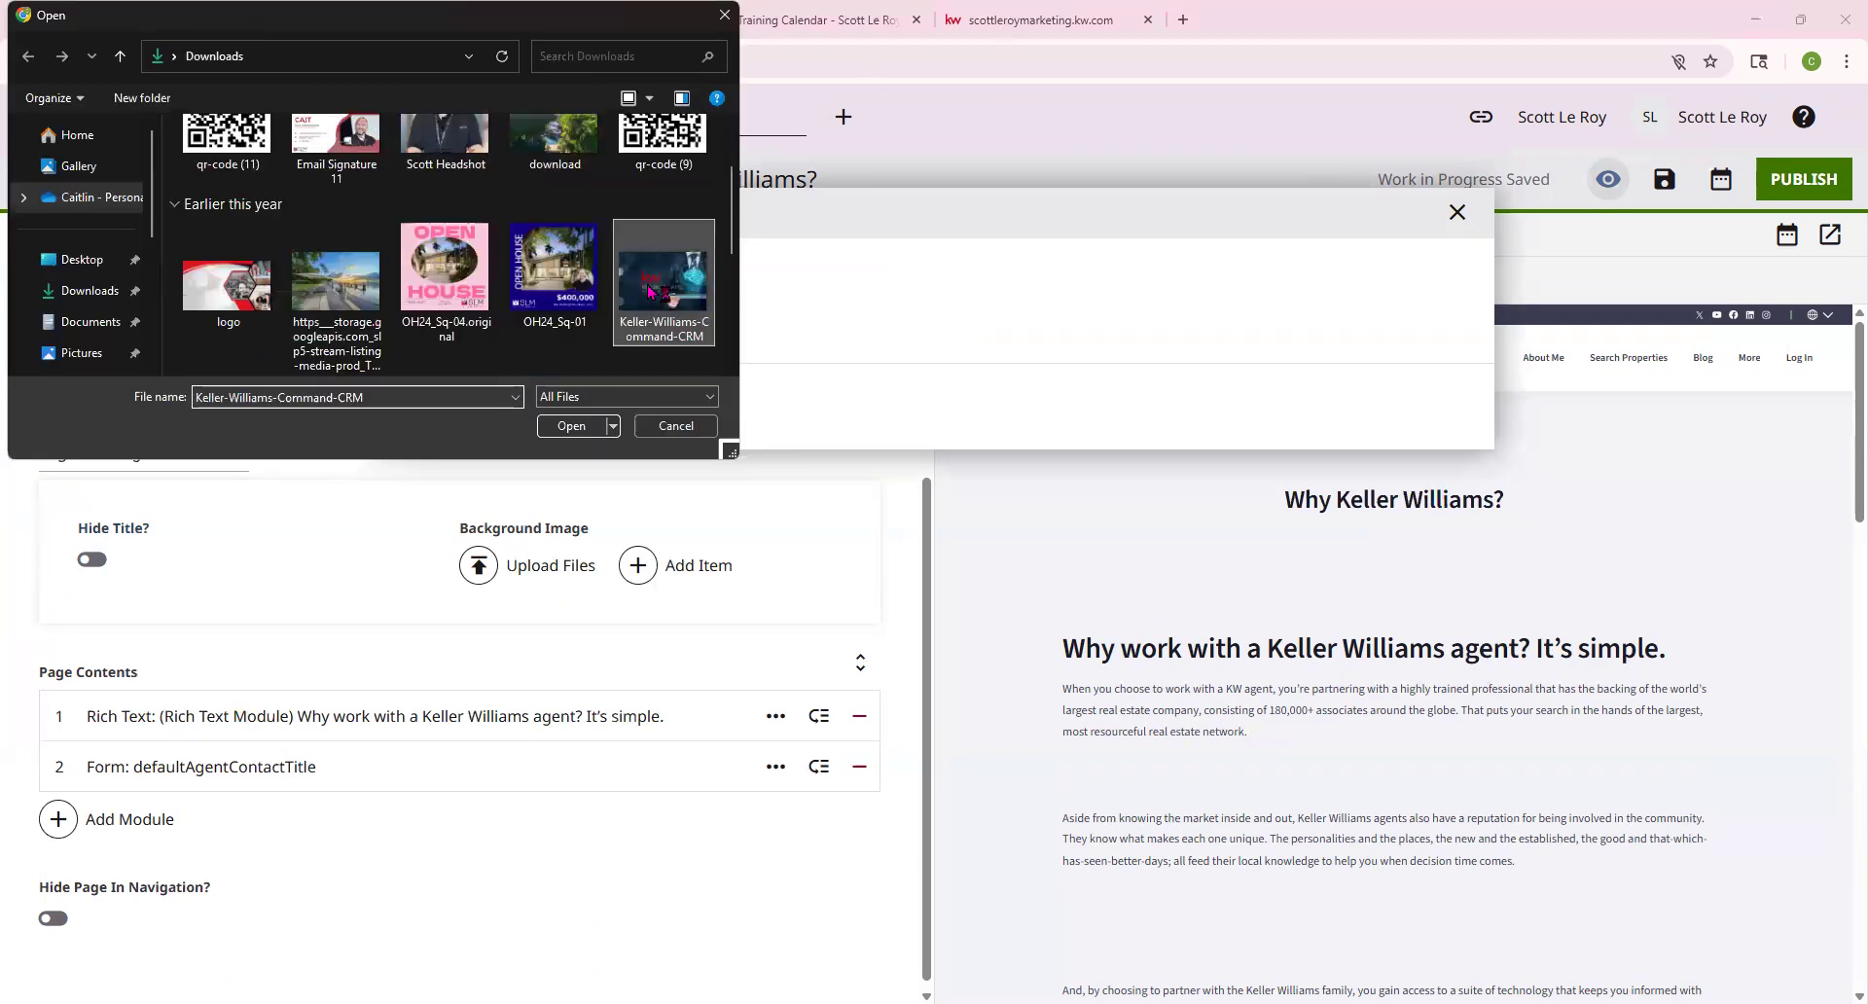
pyautogui.doubleClick(650, 291)
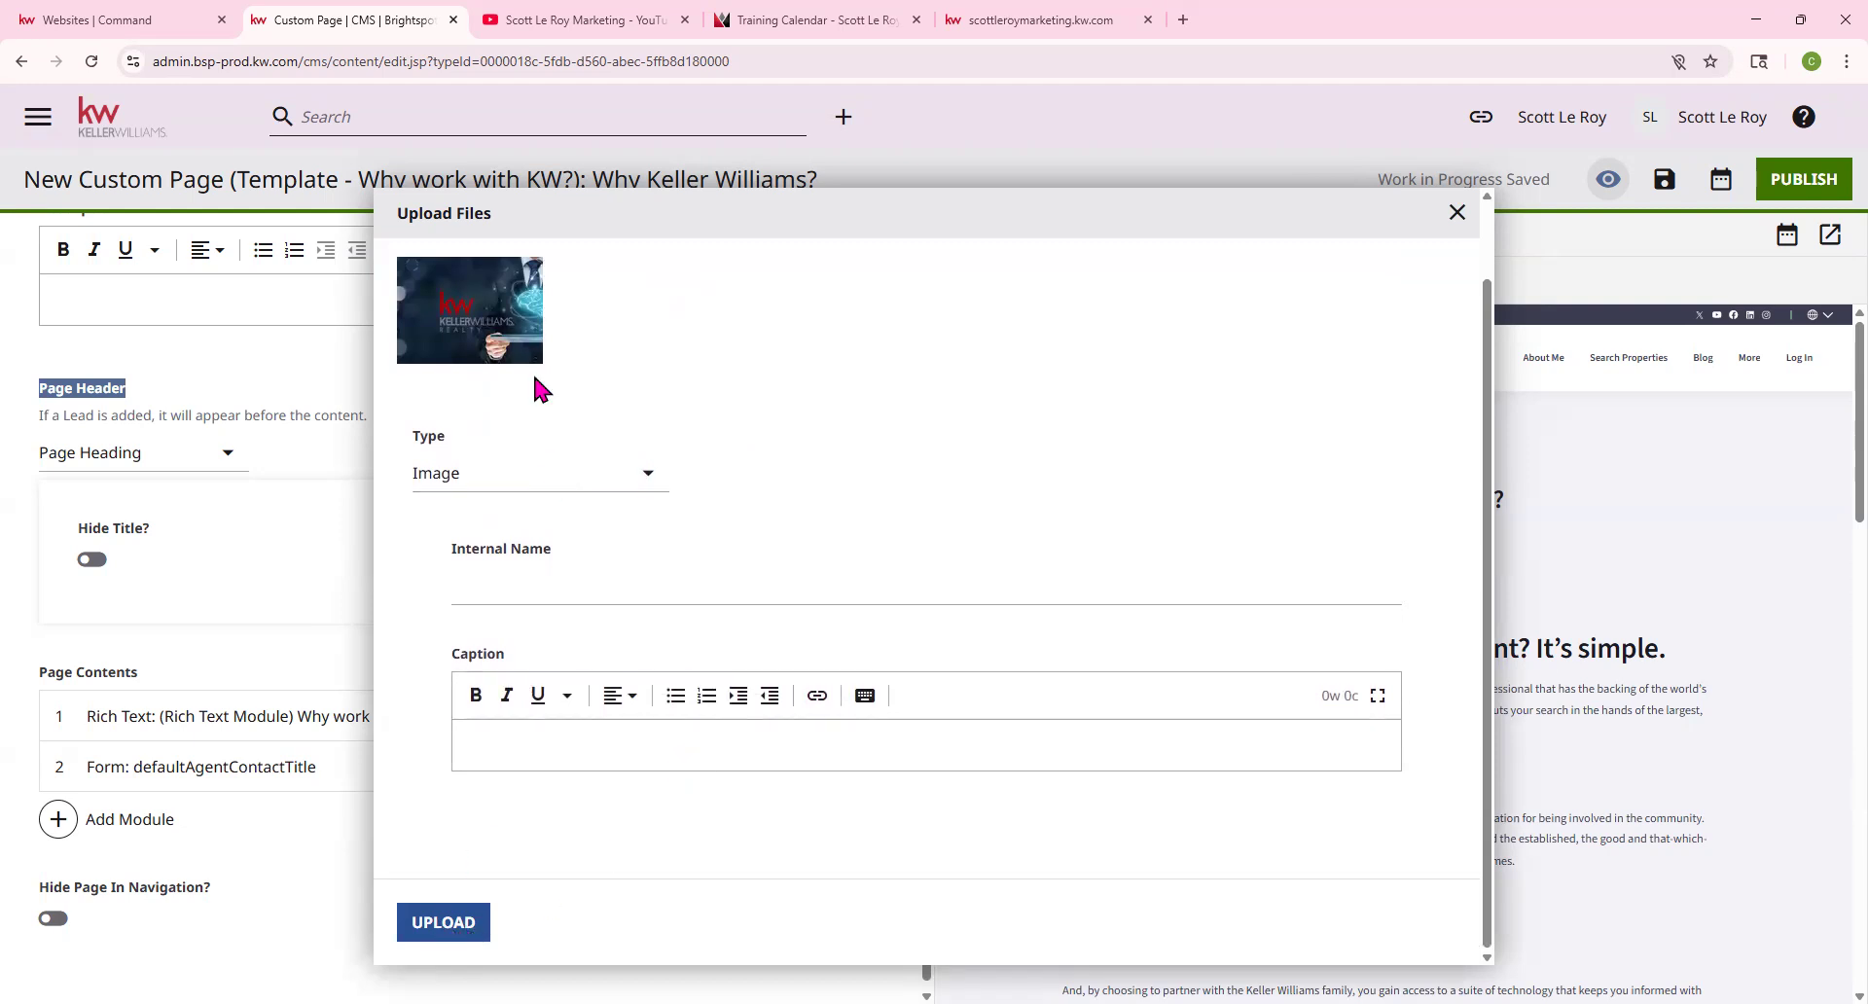
pyautogui.scroll(1, 479, 367)
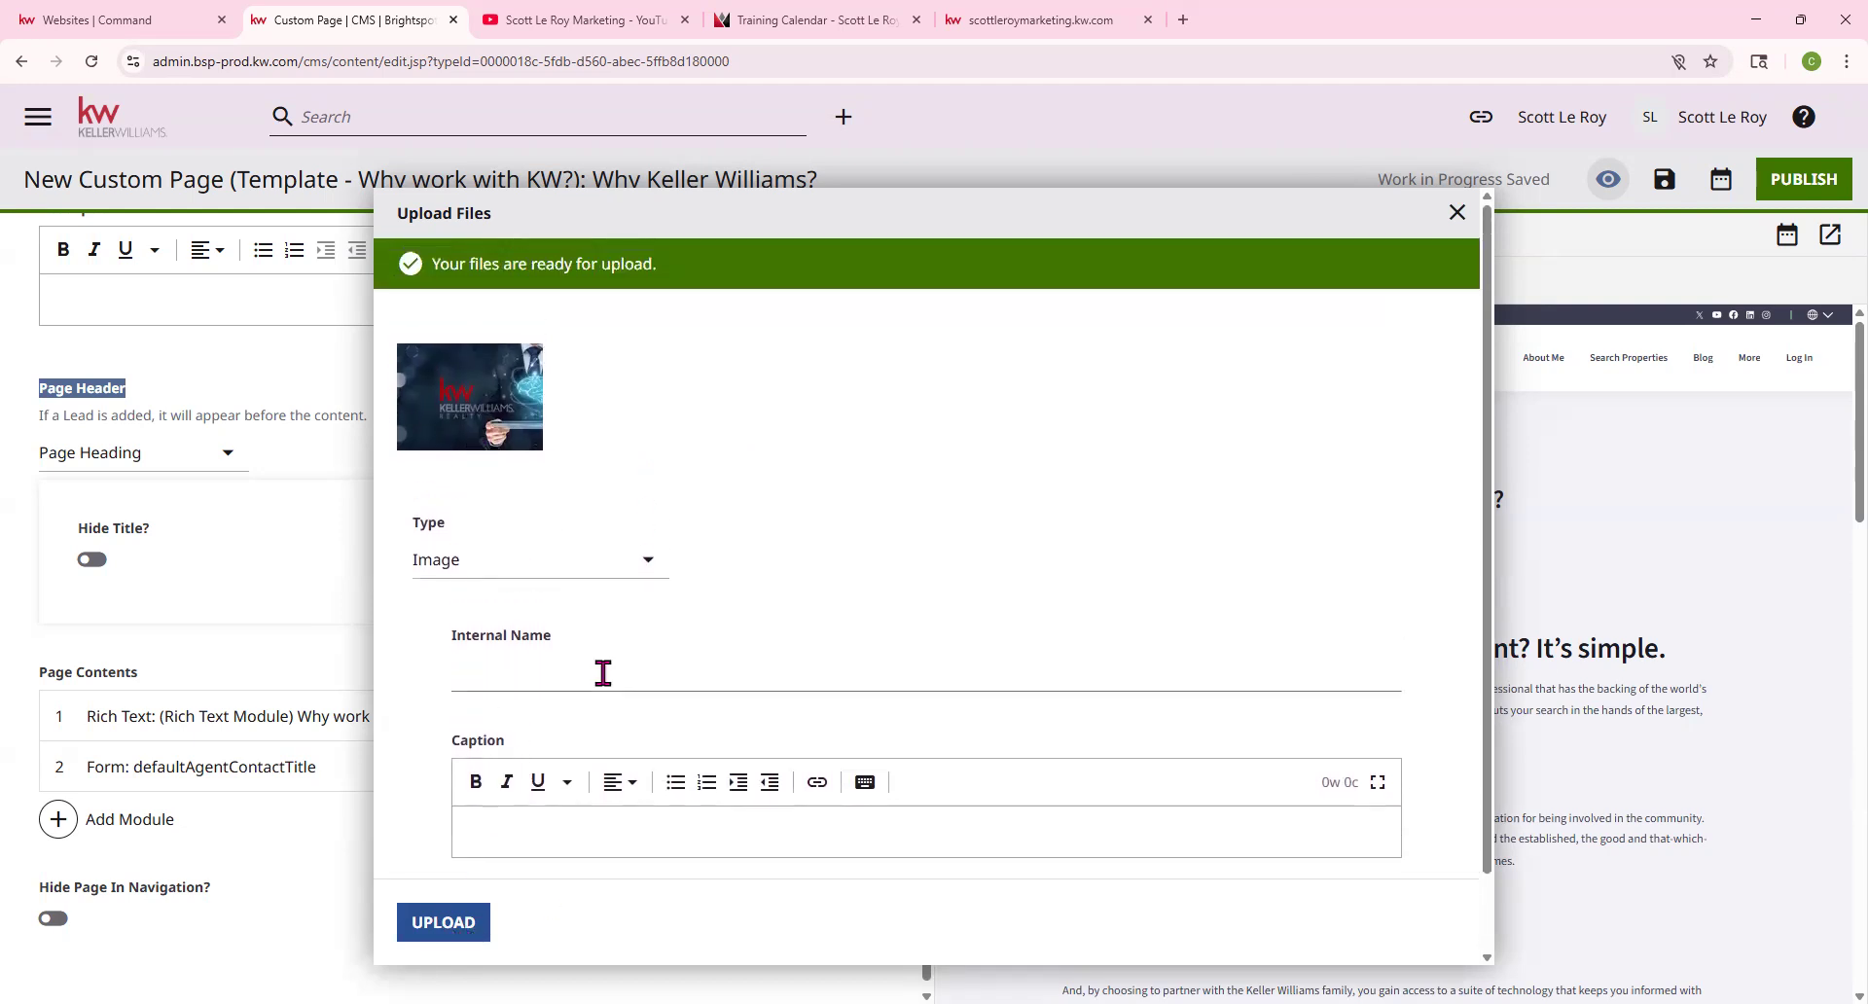
pyautogui.click(435, 935)
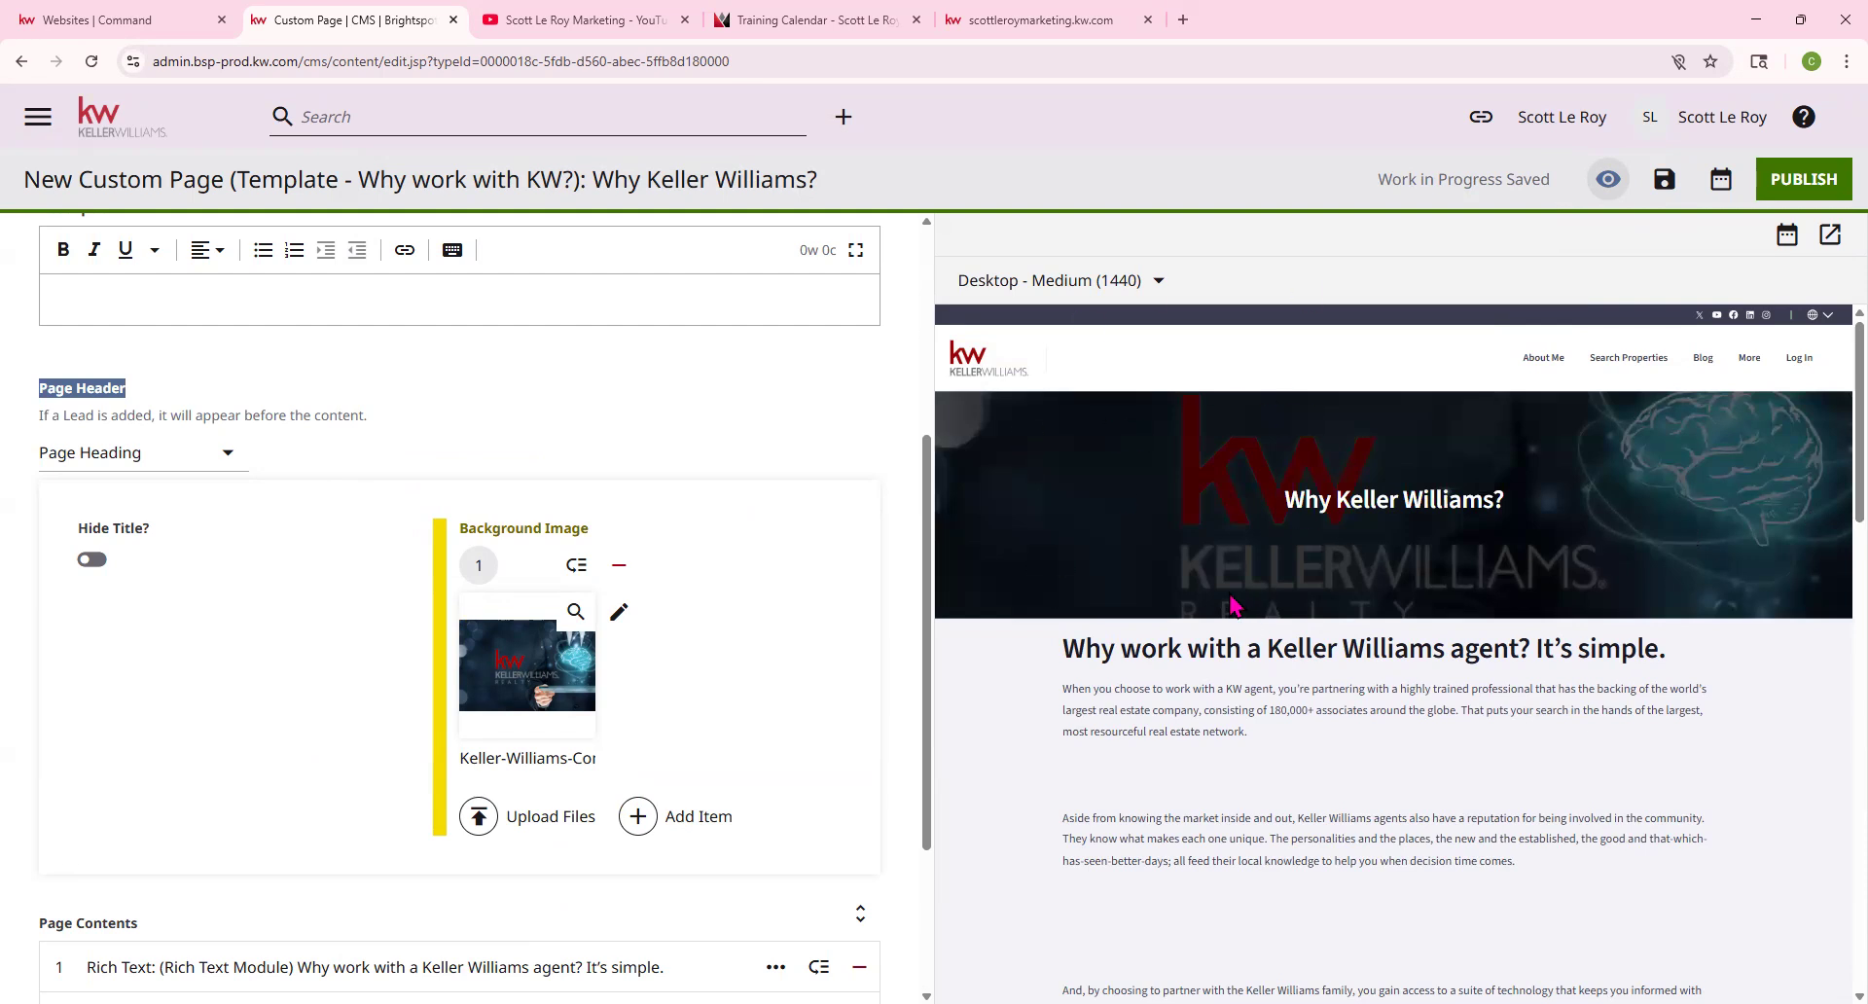
# Expand the rich text module and locate its title in the editor and preview
pyautogui.scroll(-3, 592, 608)
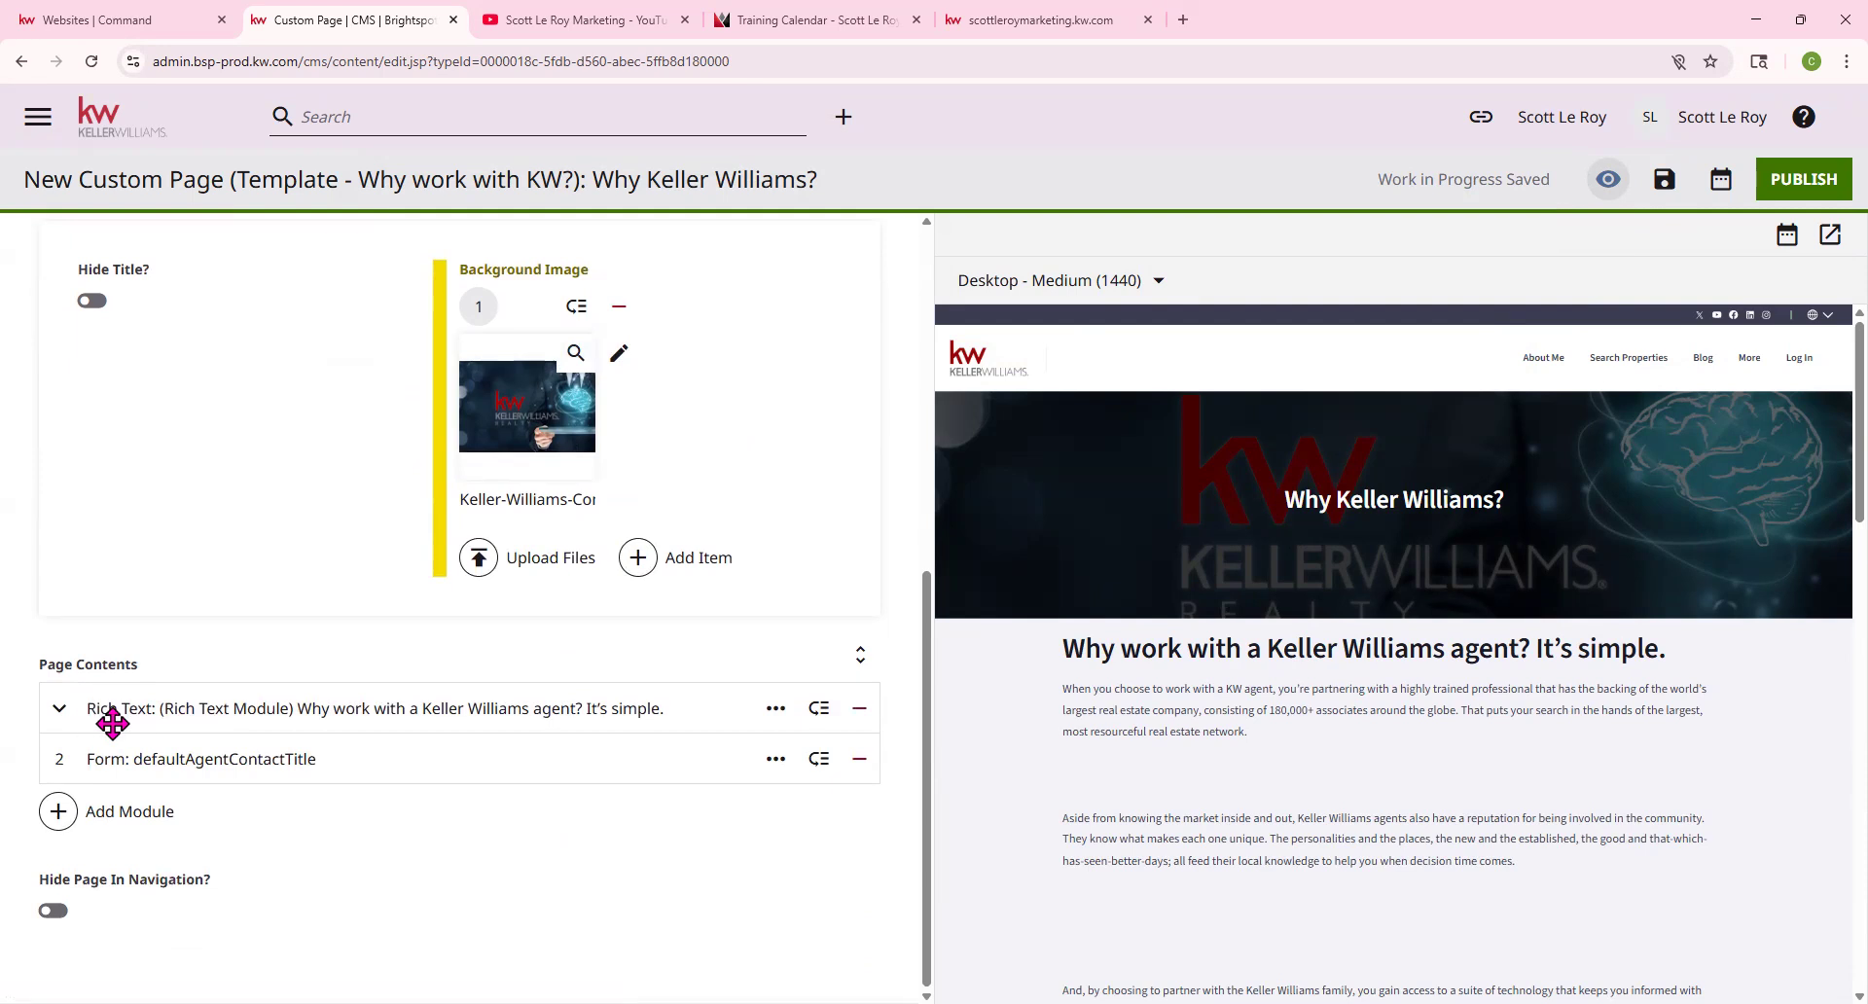
pyautogui.scroll(-1, 1328, 647)
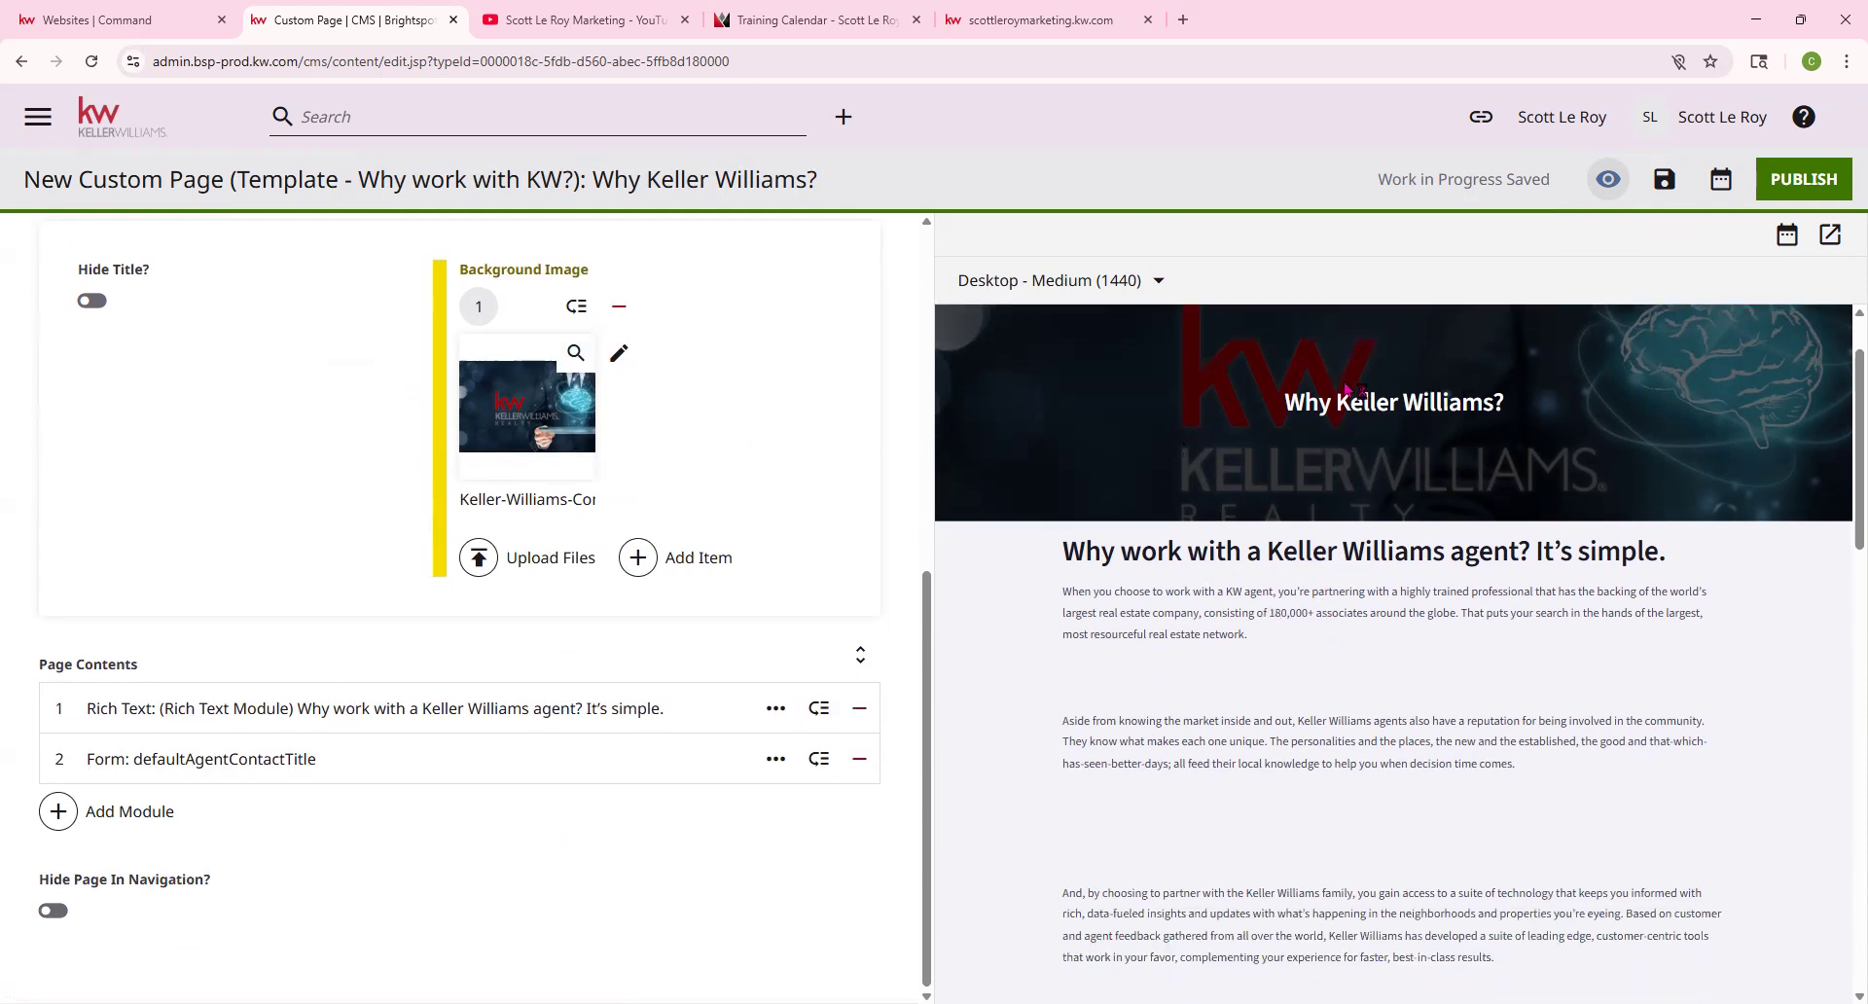
pyautogui.click(65, 706)
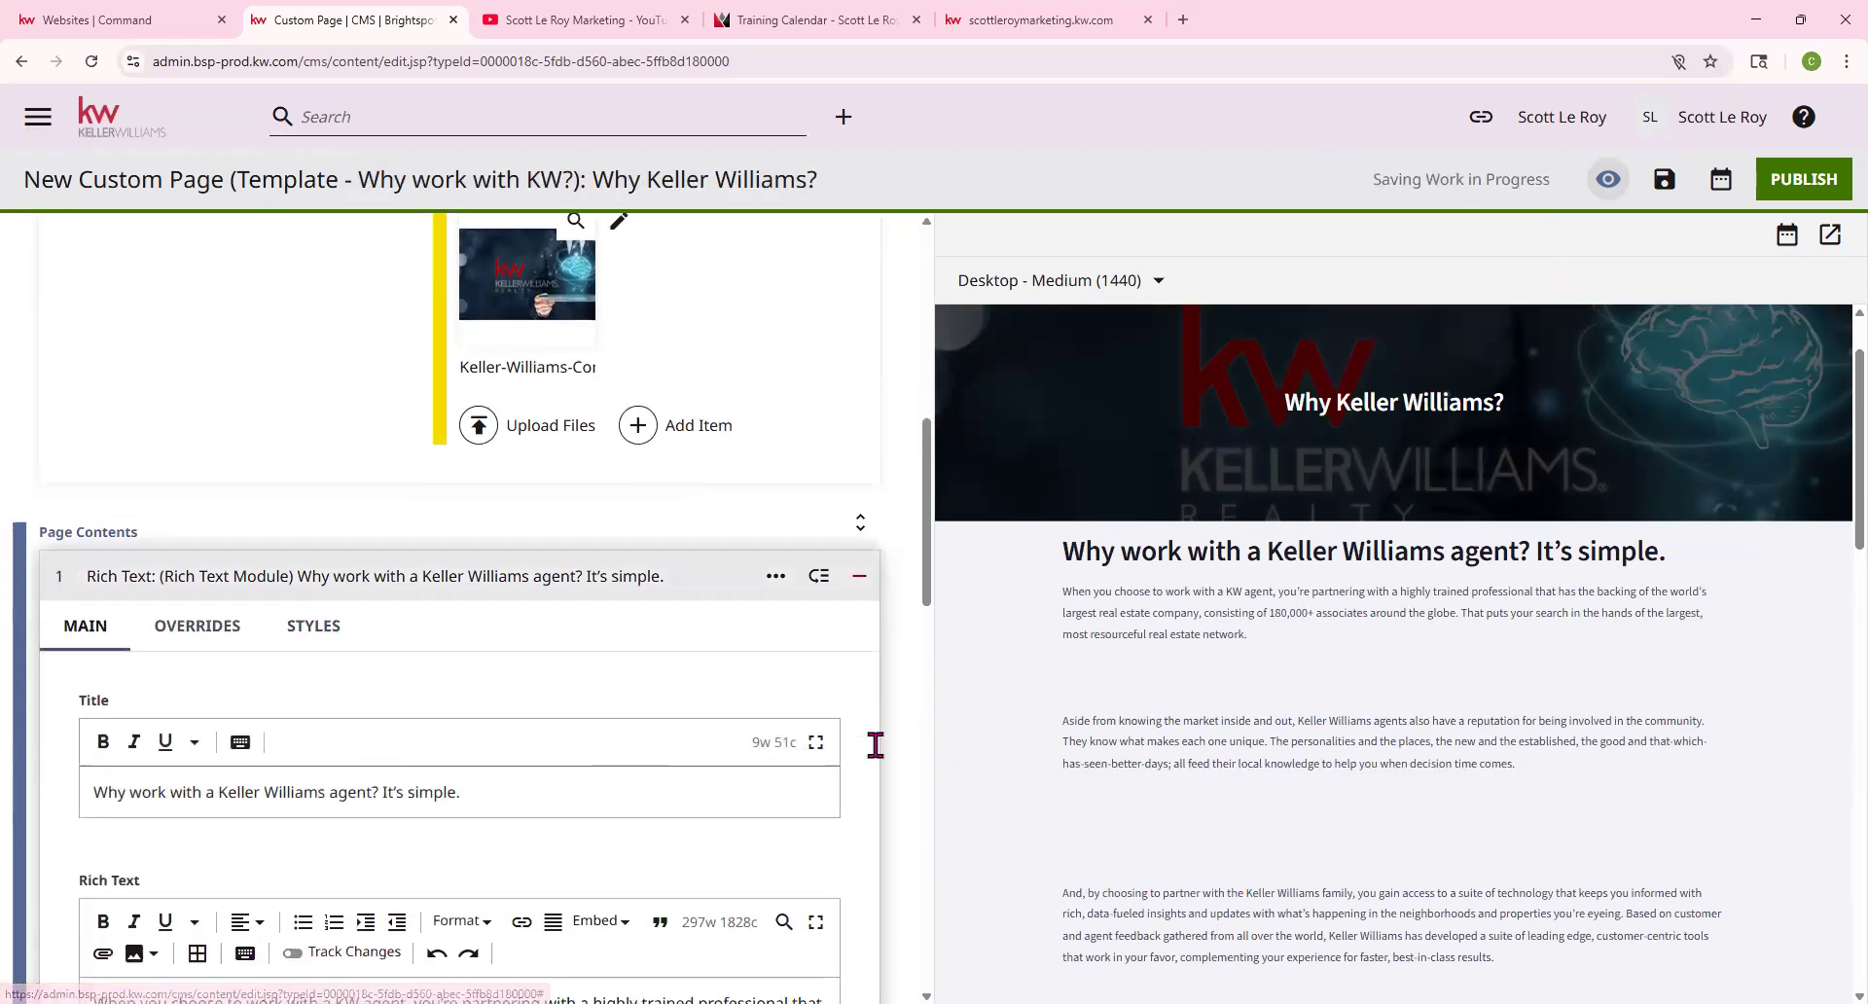
pyautogui.moveTo(94, 732); pyautogui.dragTo(502, 726)
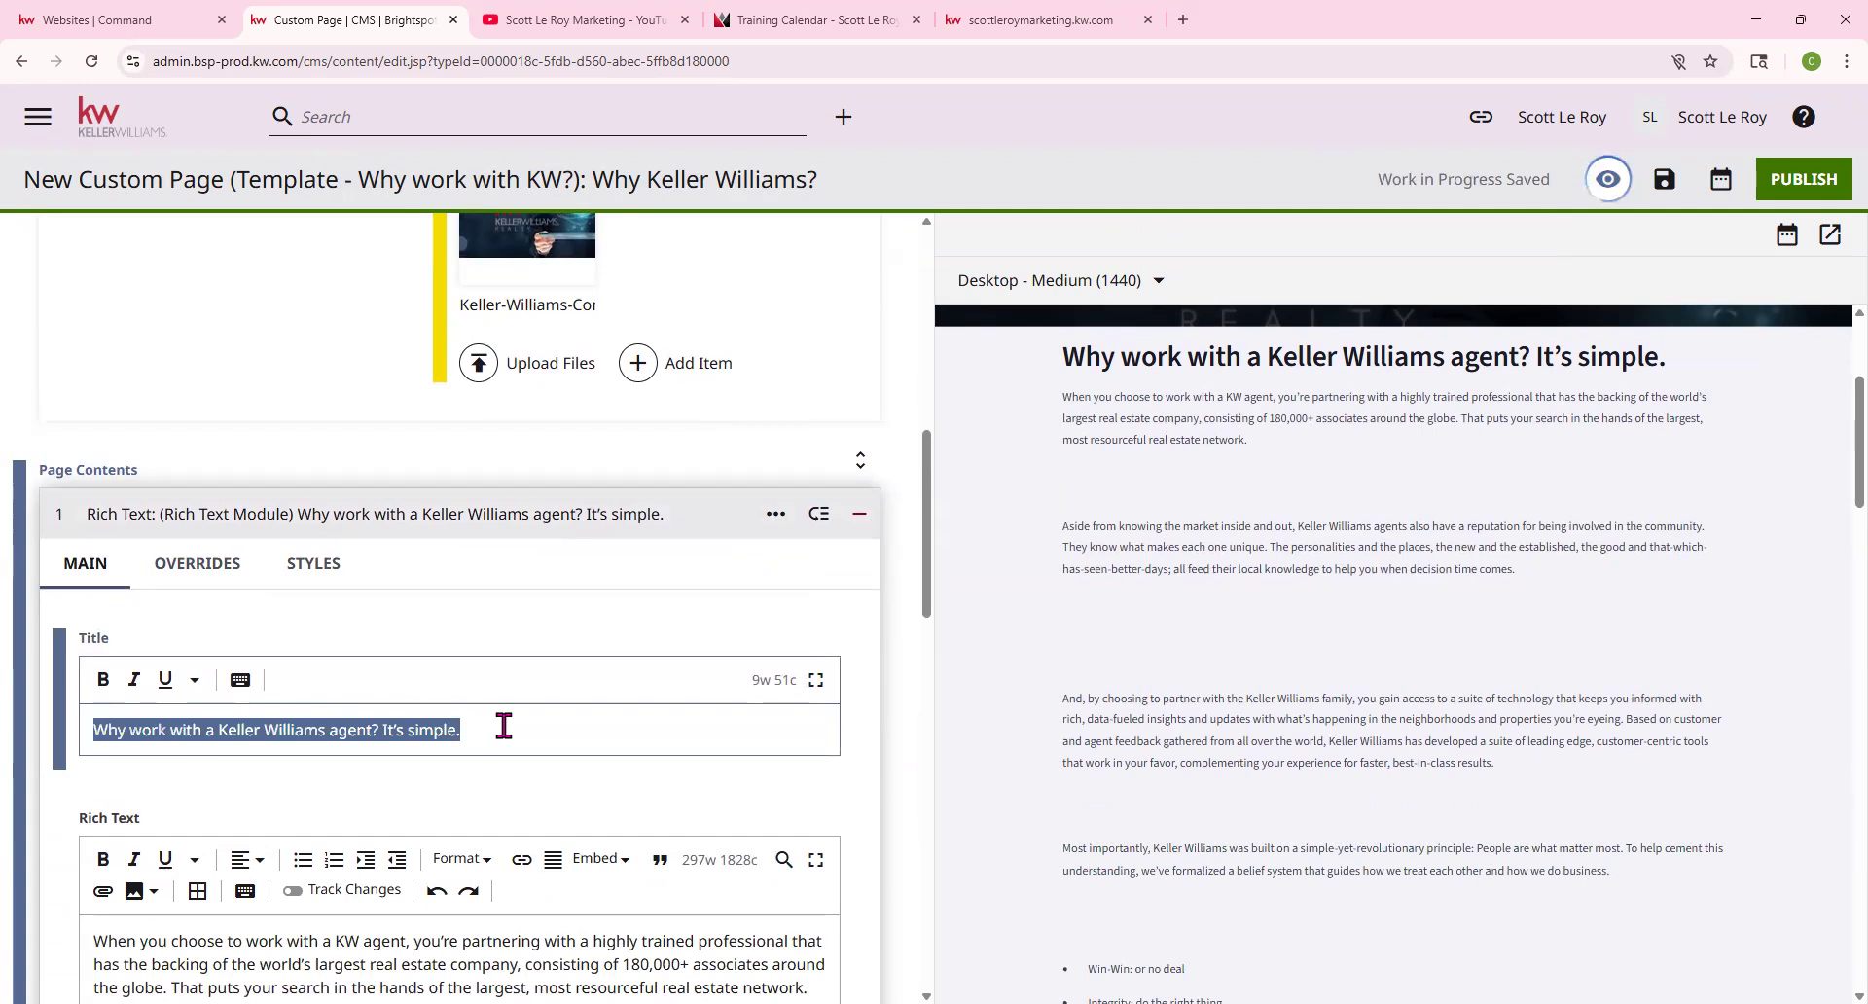
pyautogui.moveTo(1066, 561); pyautogui.dragTo(1658, 553)
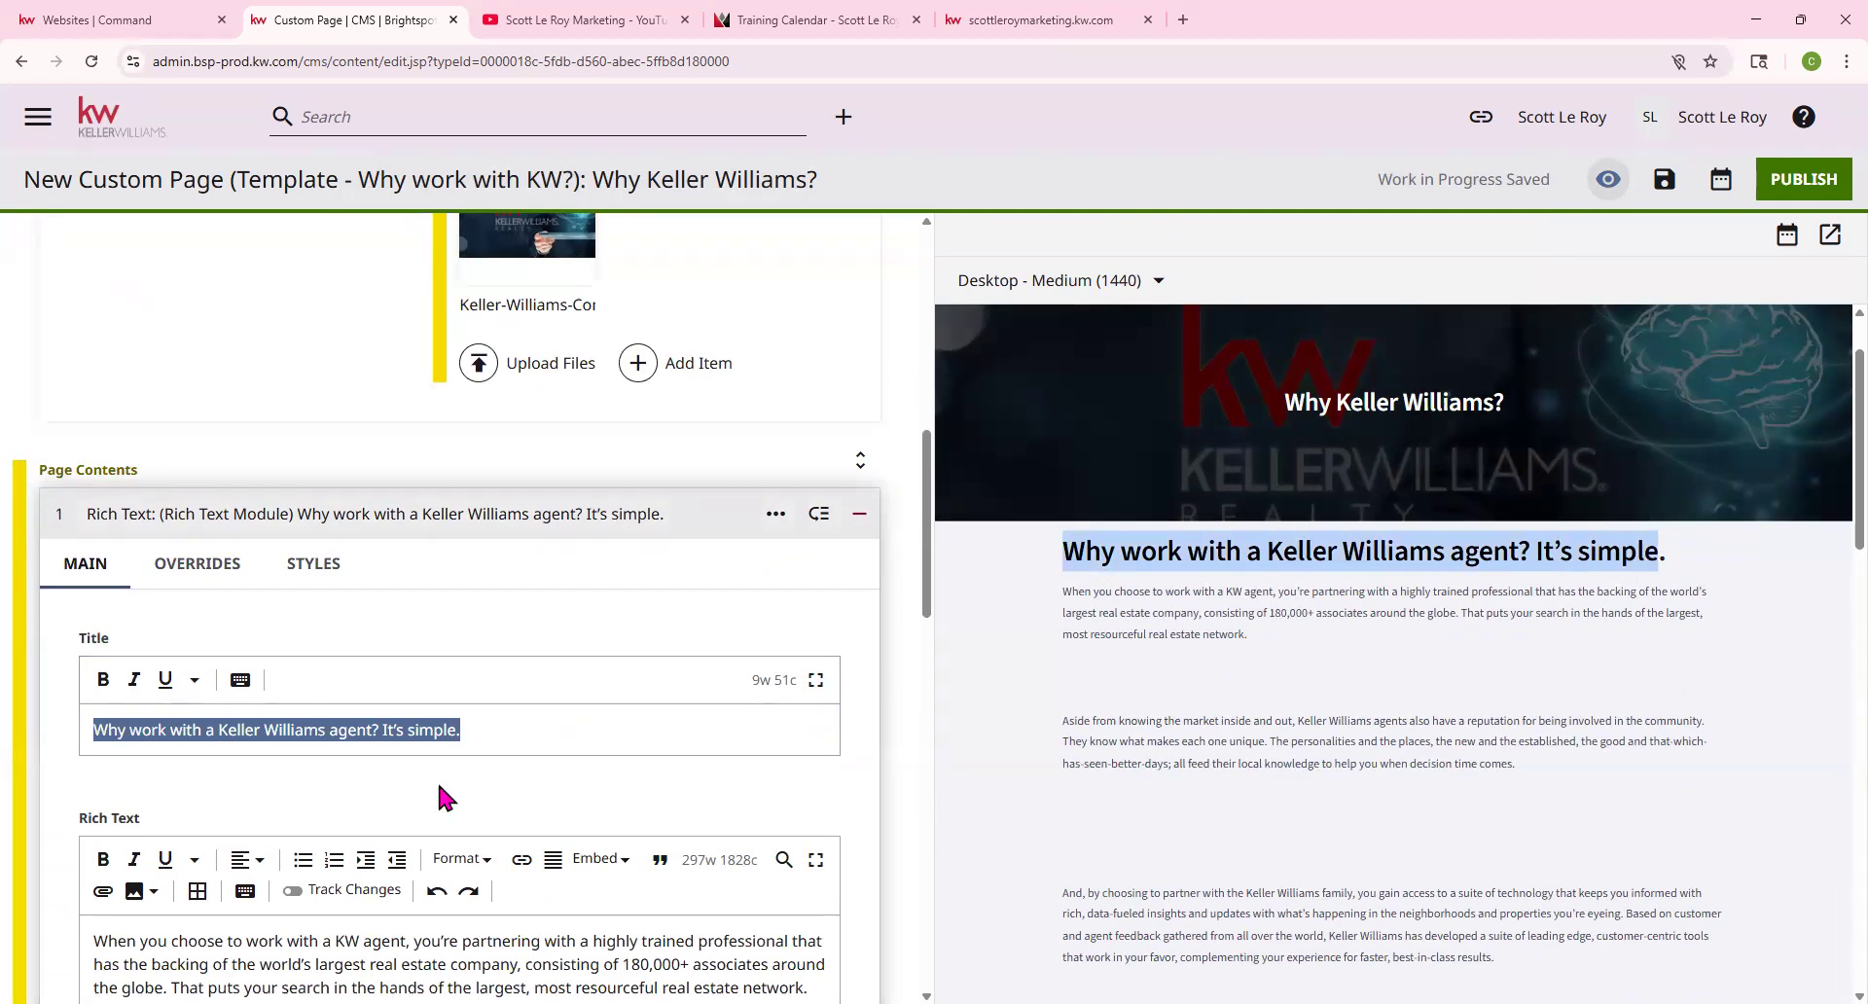
pyautogui.scroll(-1, 434, 780)
pyautogui.scroll(-1, 127, 778)
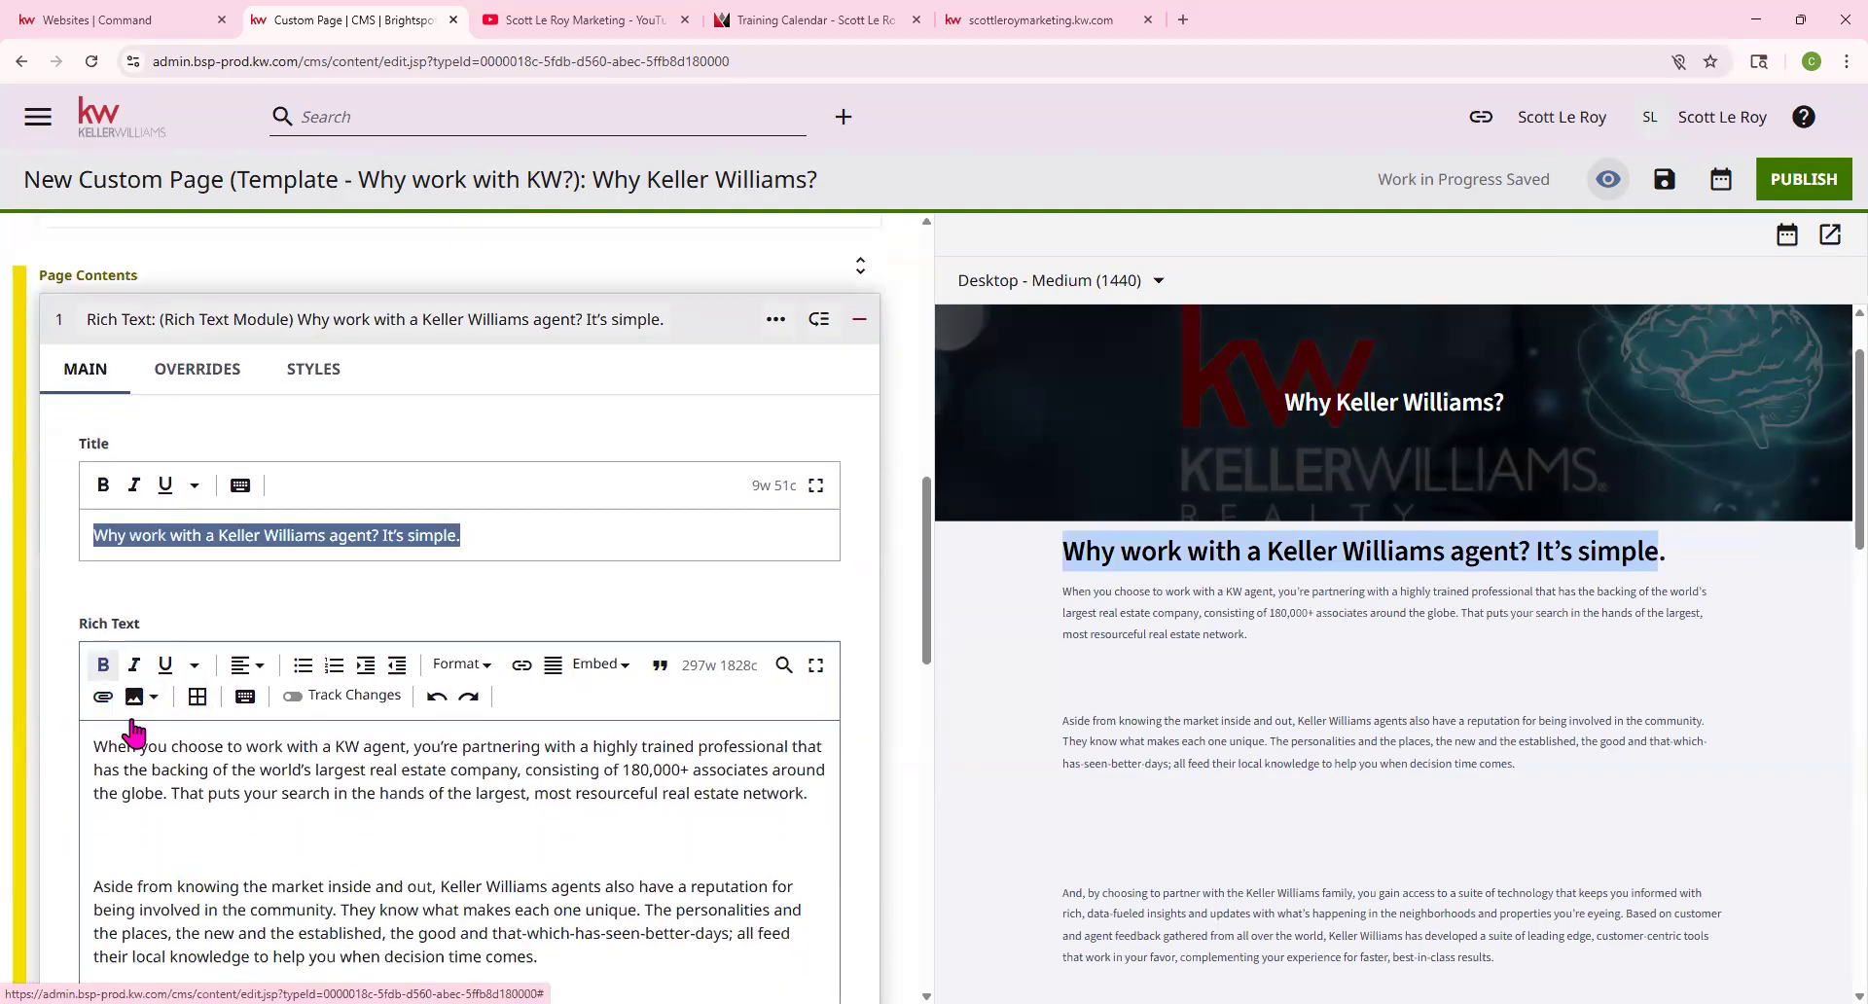
pyautogui.scroll(-2, 1039, 438)
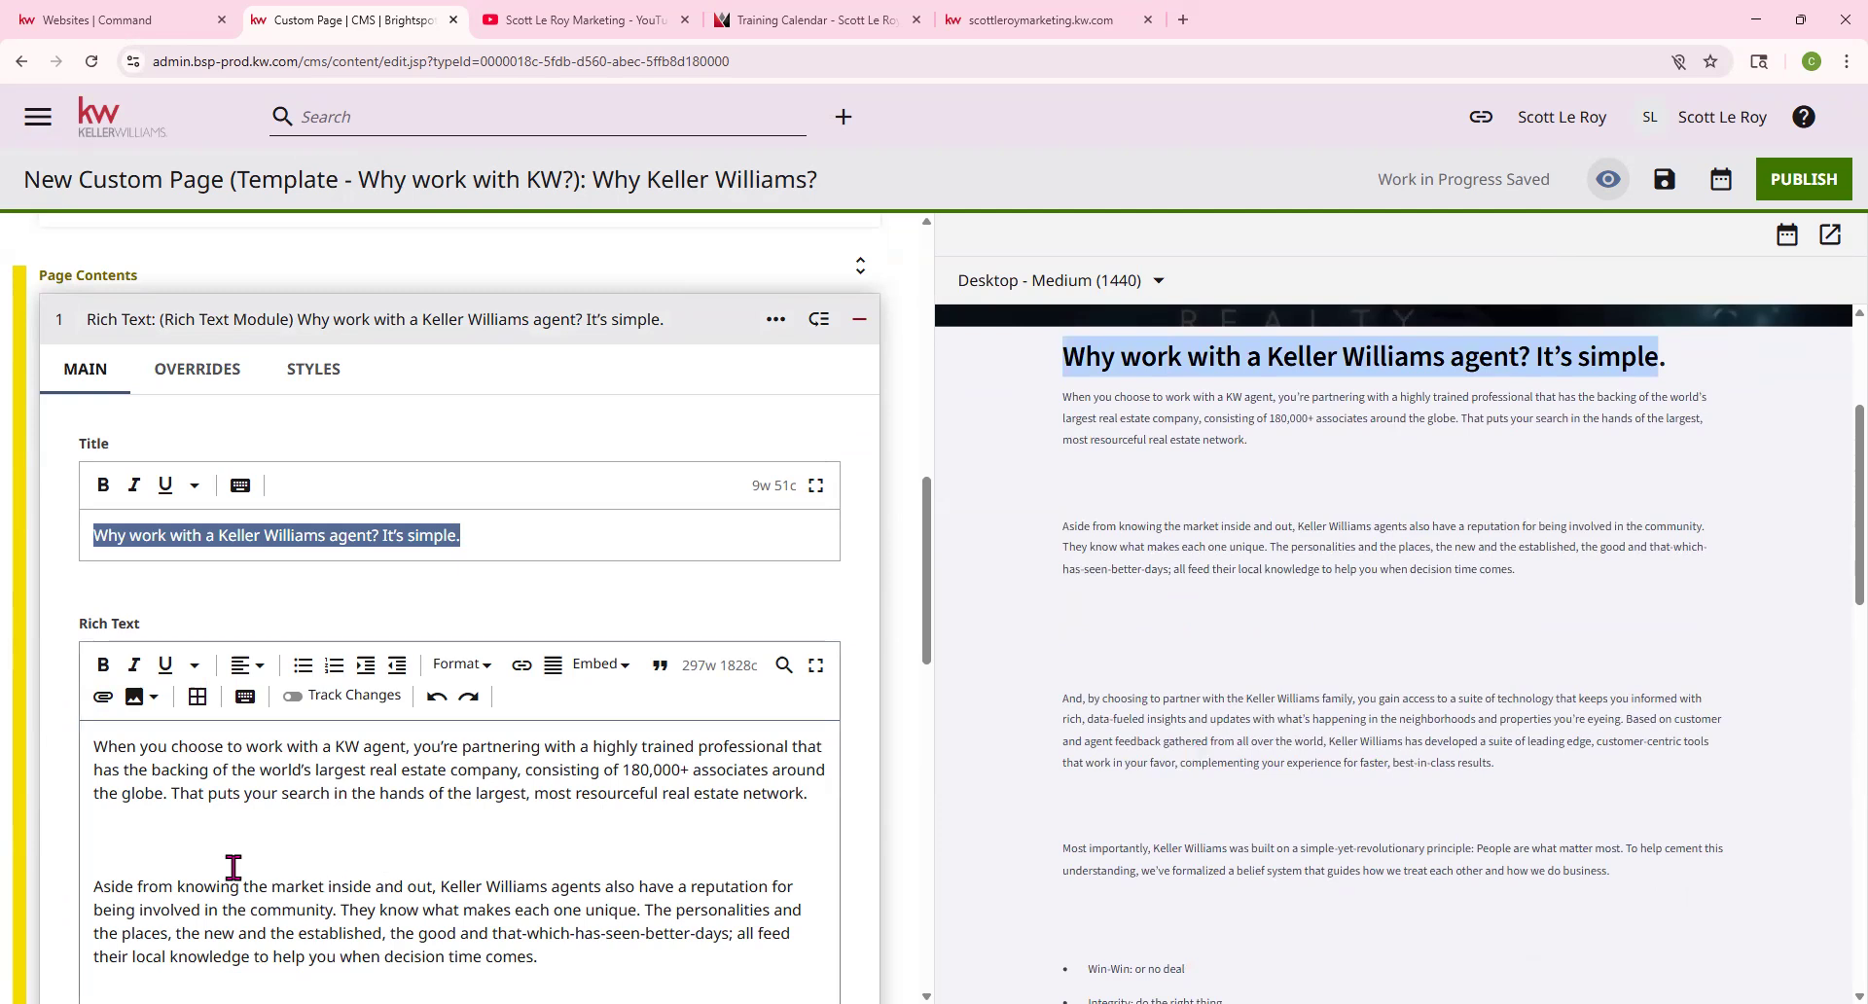
# Remove the extra blank lines between the body paragraphs and around the bullet list
pyautogui.click(134, 831)
pyautogui.press('BackSpace')
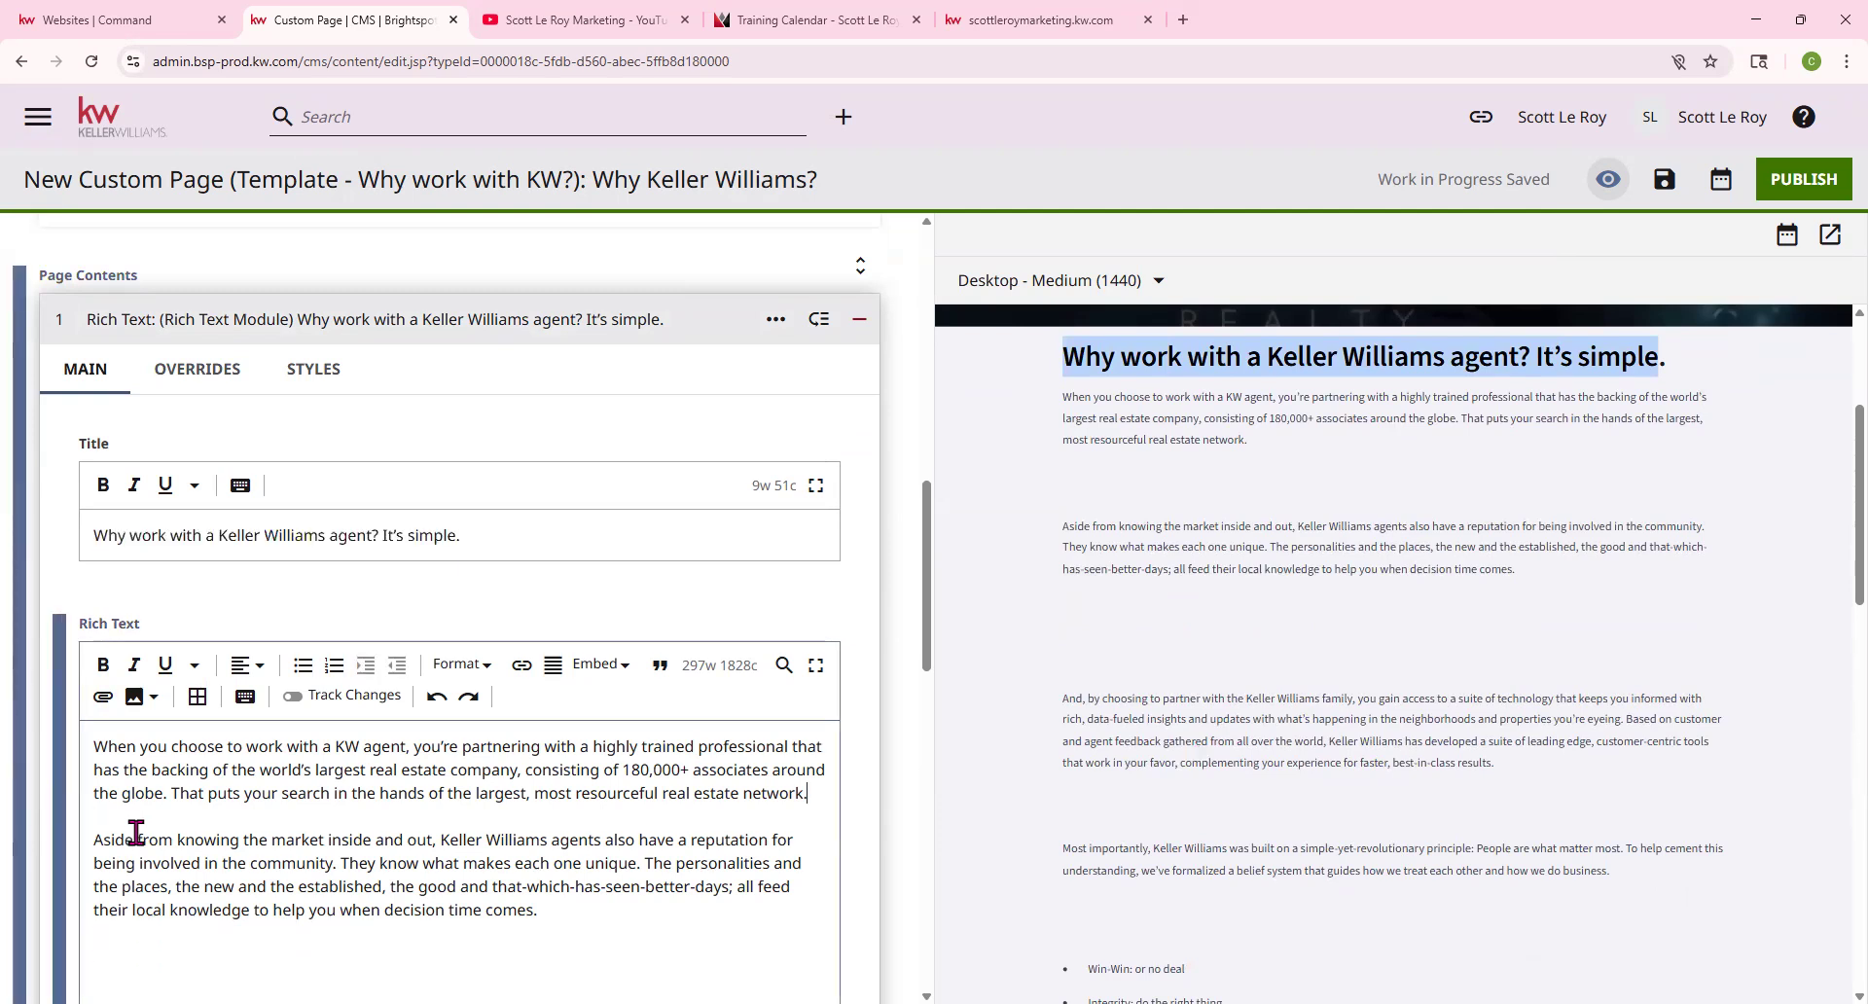
pyautogui.scroll(-2, 144, 865)
pyautogui.click(145, 803)
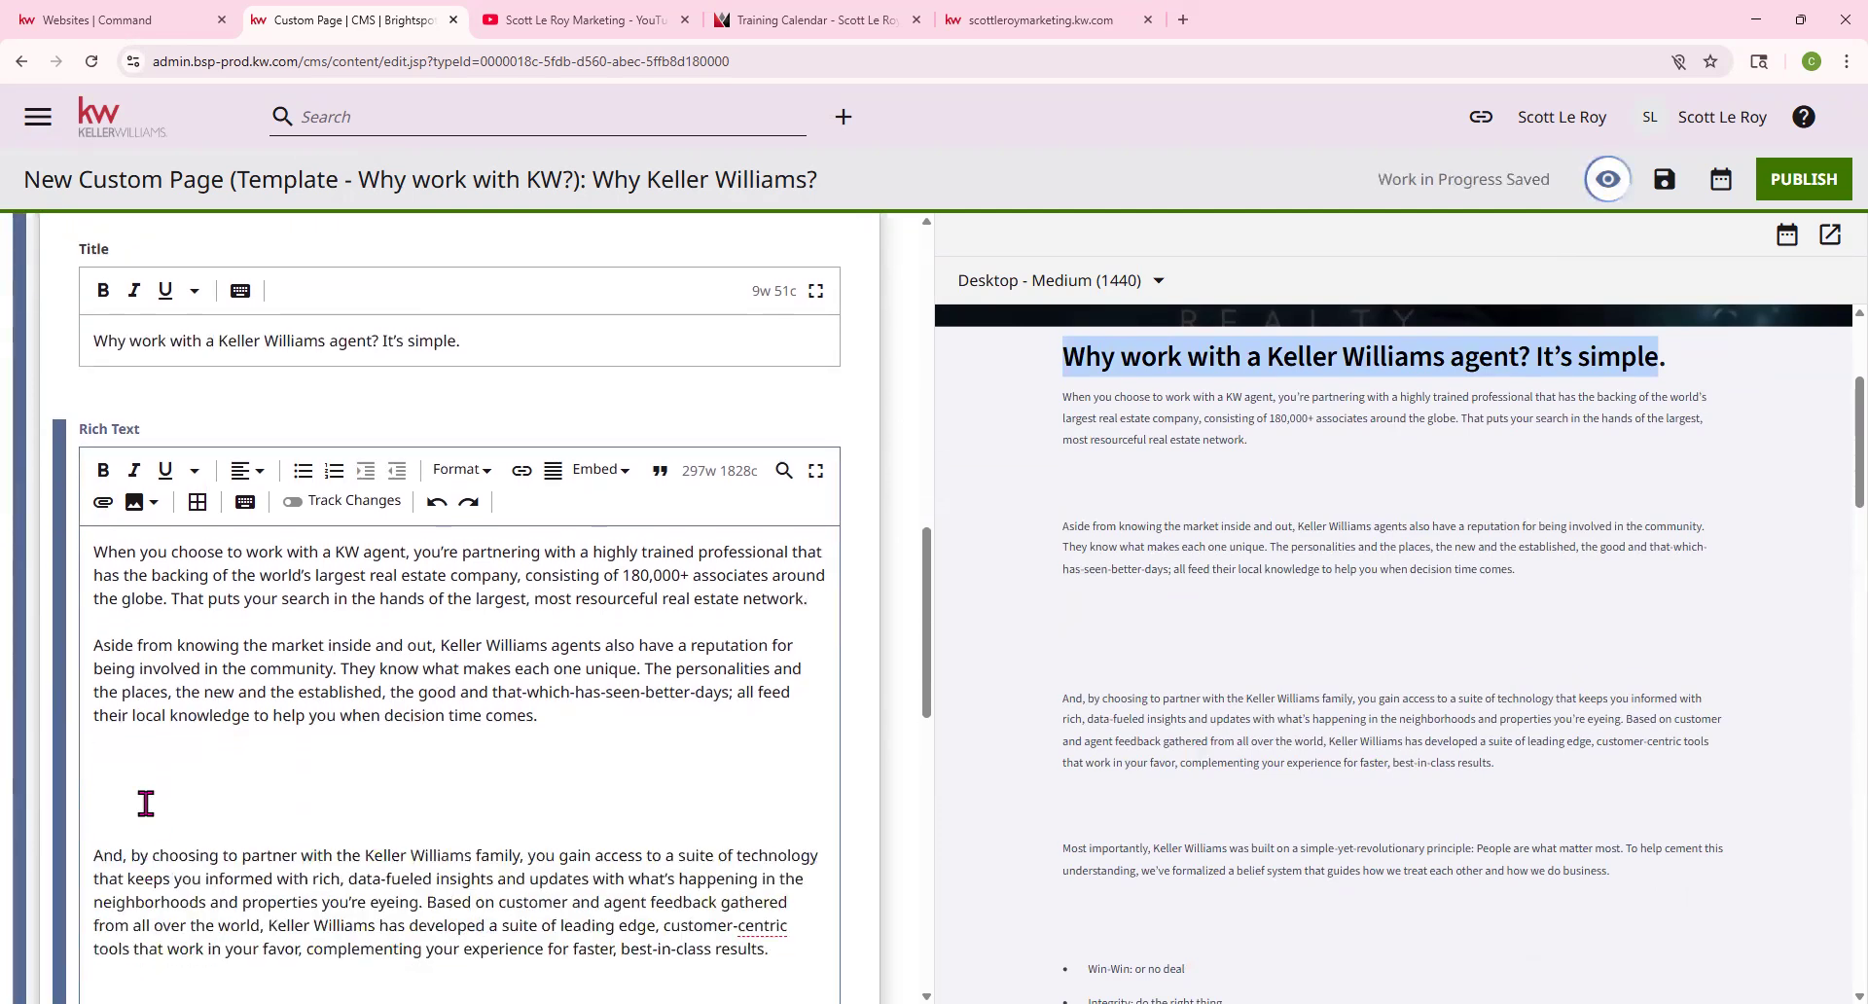
pyautogui.press('BackSpace')
pyautogui.press('BackSpace')
pyautogui.press('BackSpace')
pyautogui.press('BackSpace')
pyautogui.click(122, 890)
pyautogui.press('BackSpace')
pyautogui.press('BackSpace')
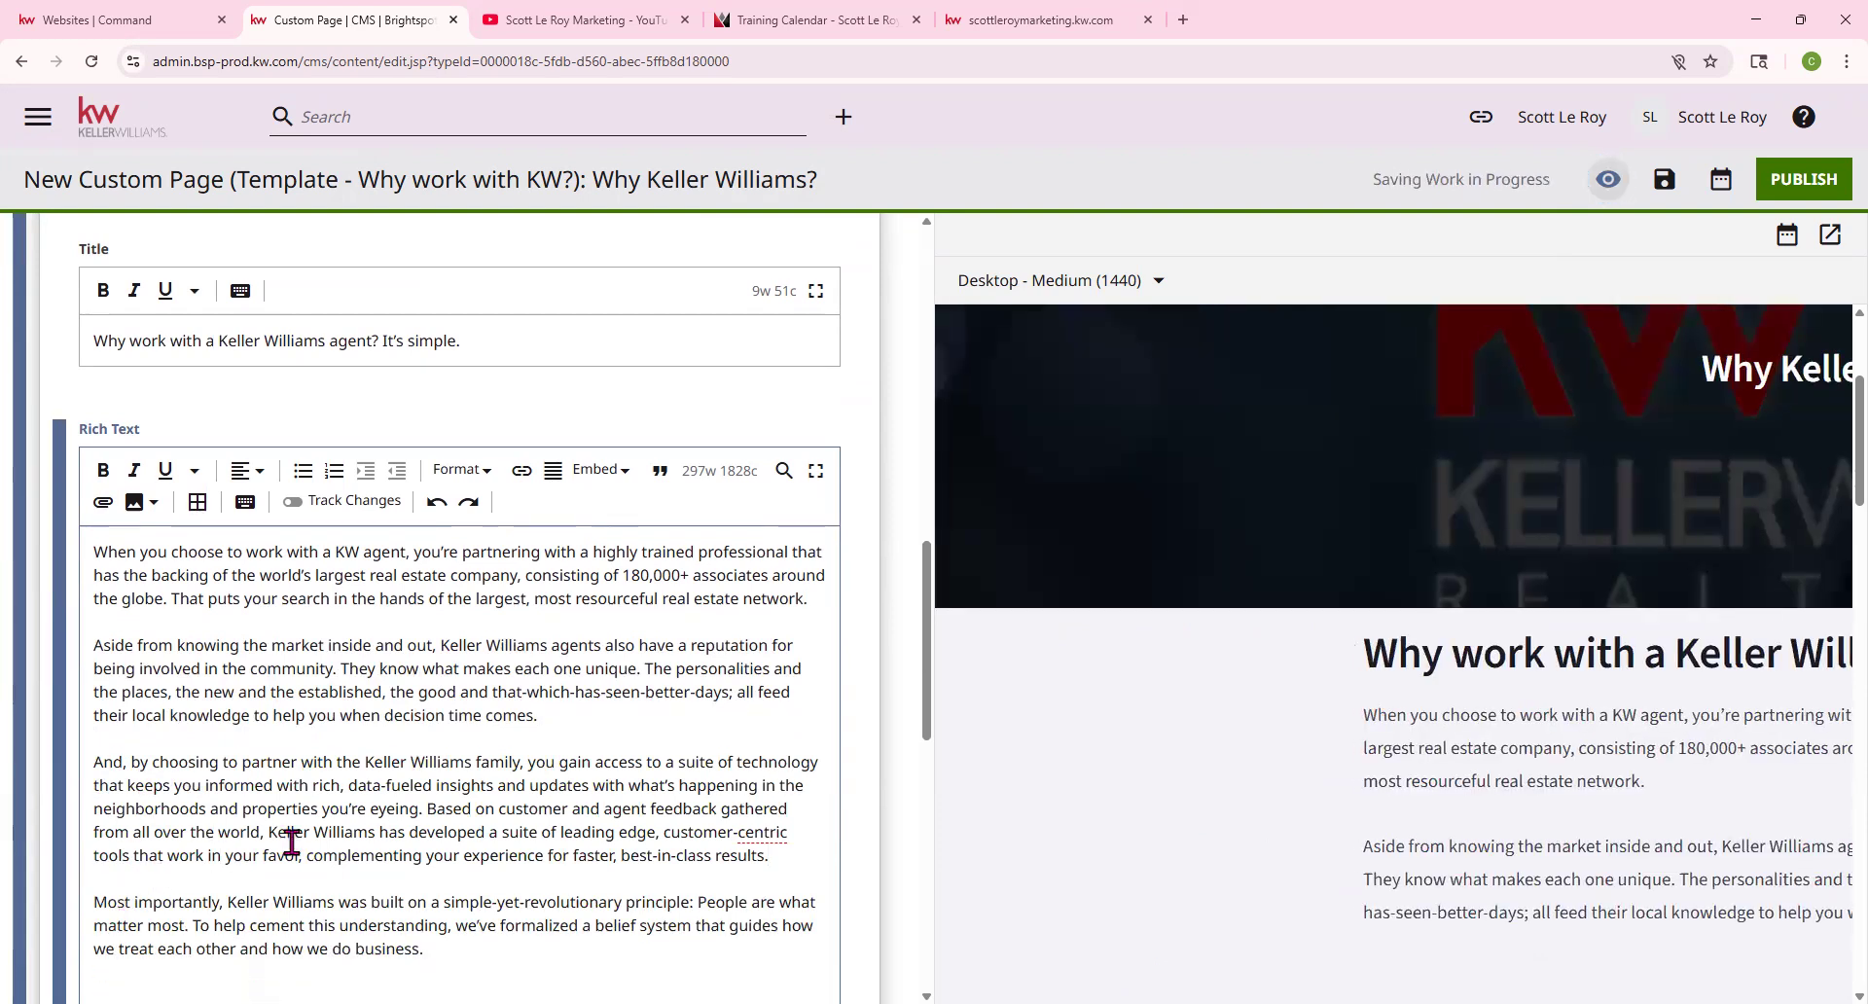
pyautogui.scroll(-1, 195, 894)
pyautogui.press('BackSpace')
pyautogui.scroll(-3, 263, 888)
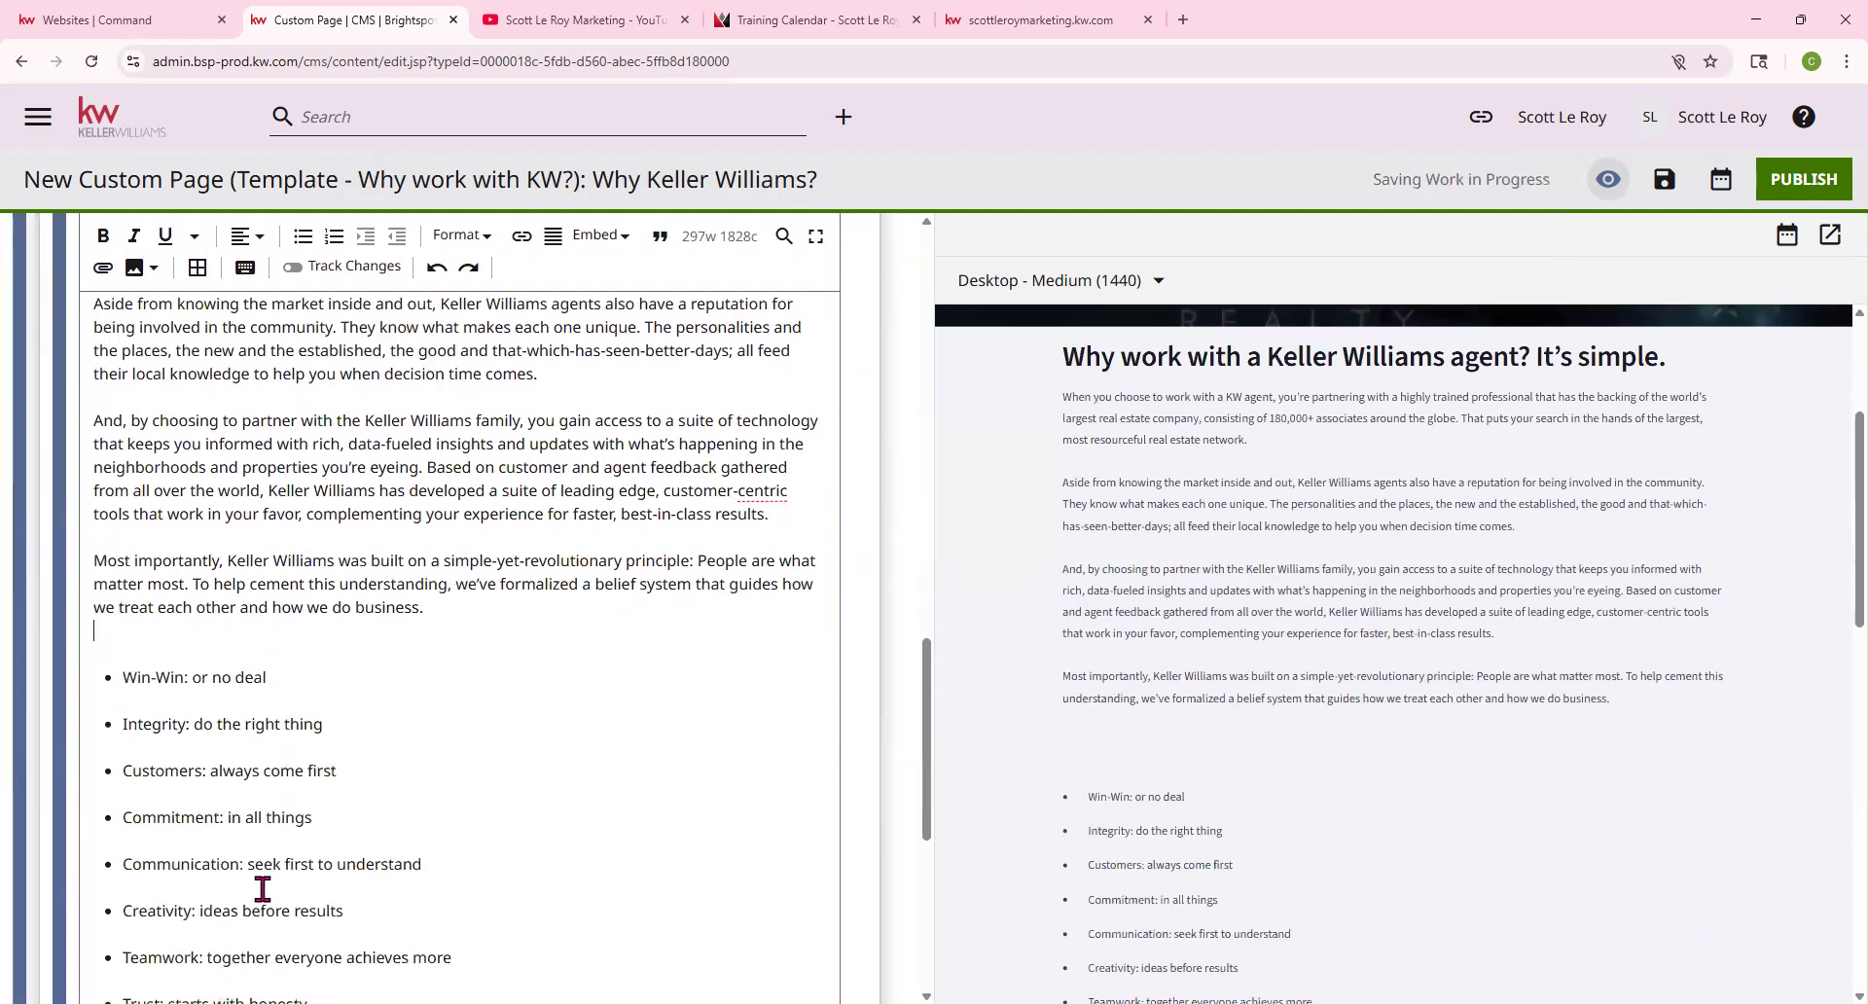
pyautogui.scroll(-6, 261, 887)
pyautogui.press('BackSpace')
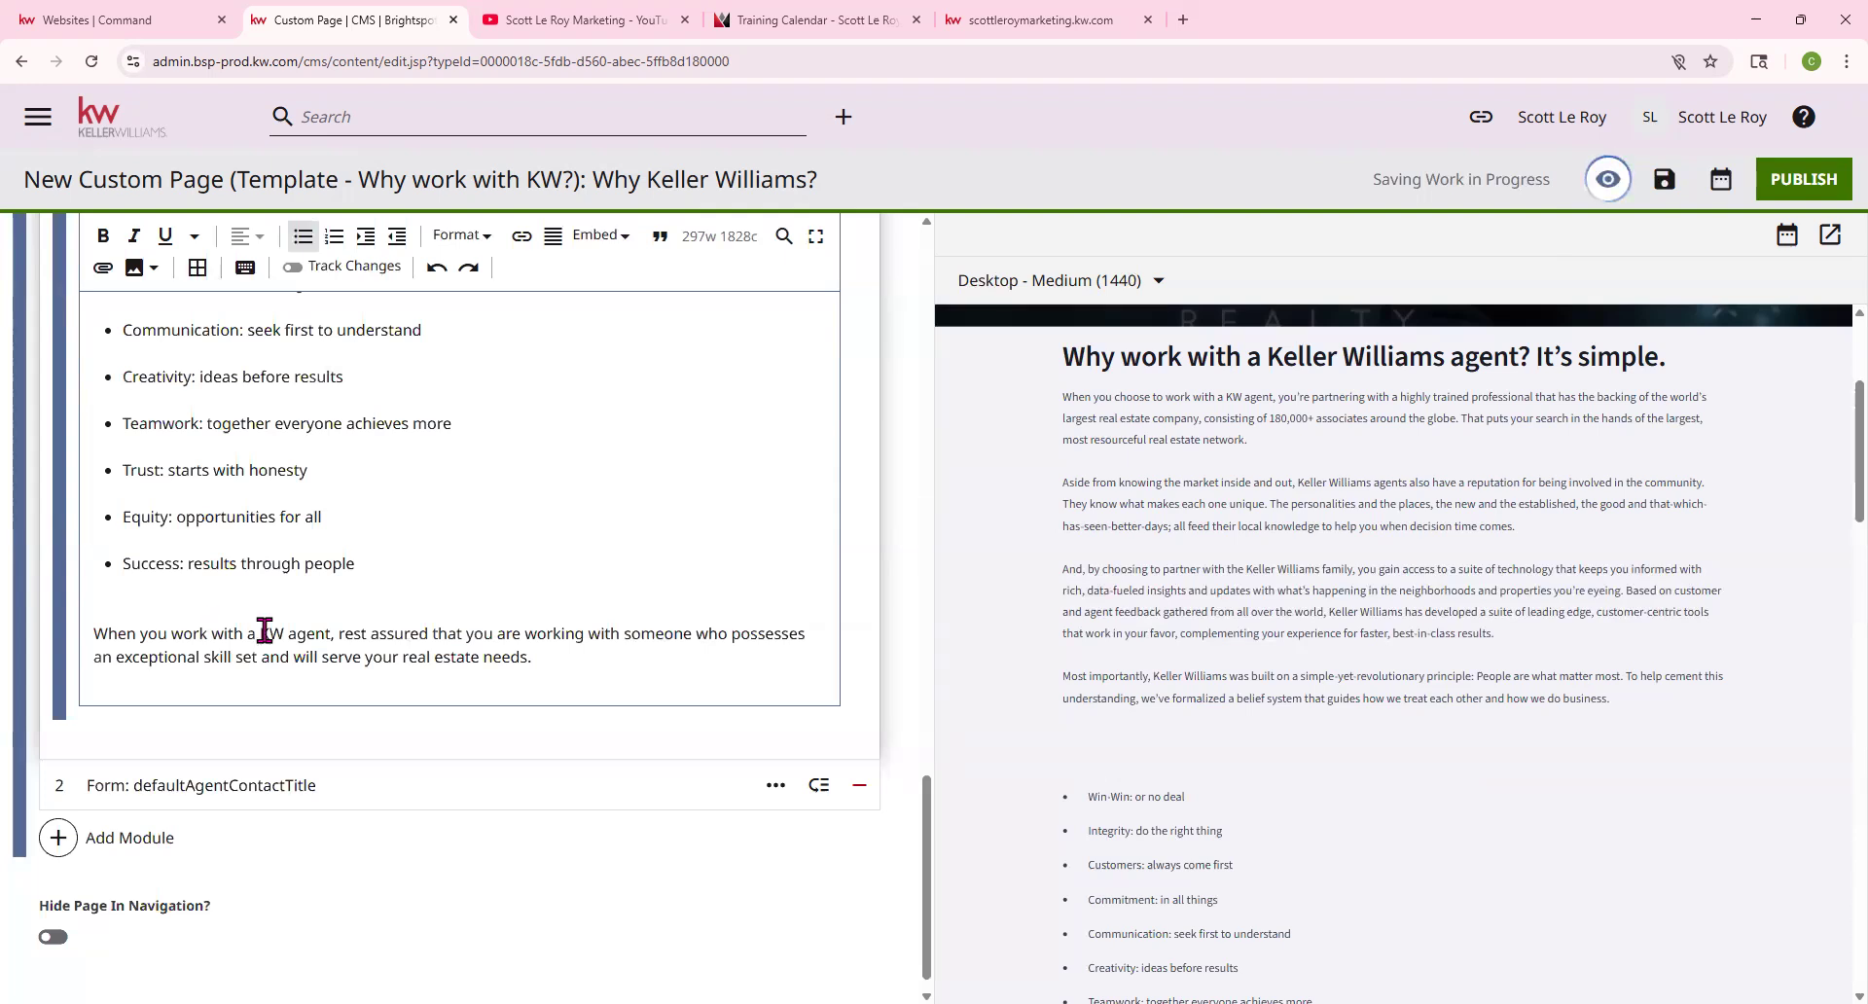
# Delete the ten-item belief-values bullet list along with its leftover empty bullet
pyautogui.scroll(-5, 1362, 710)
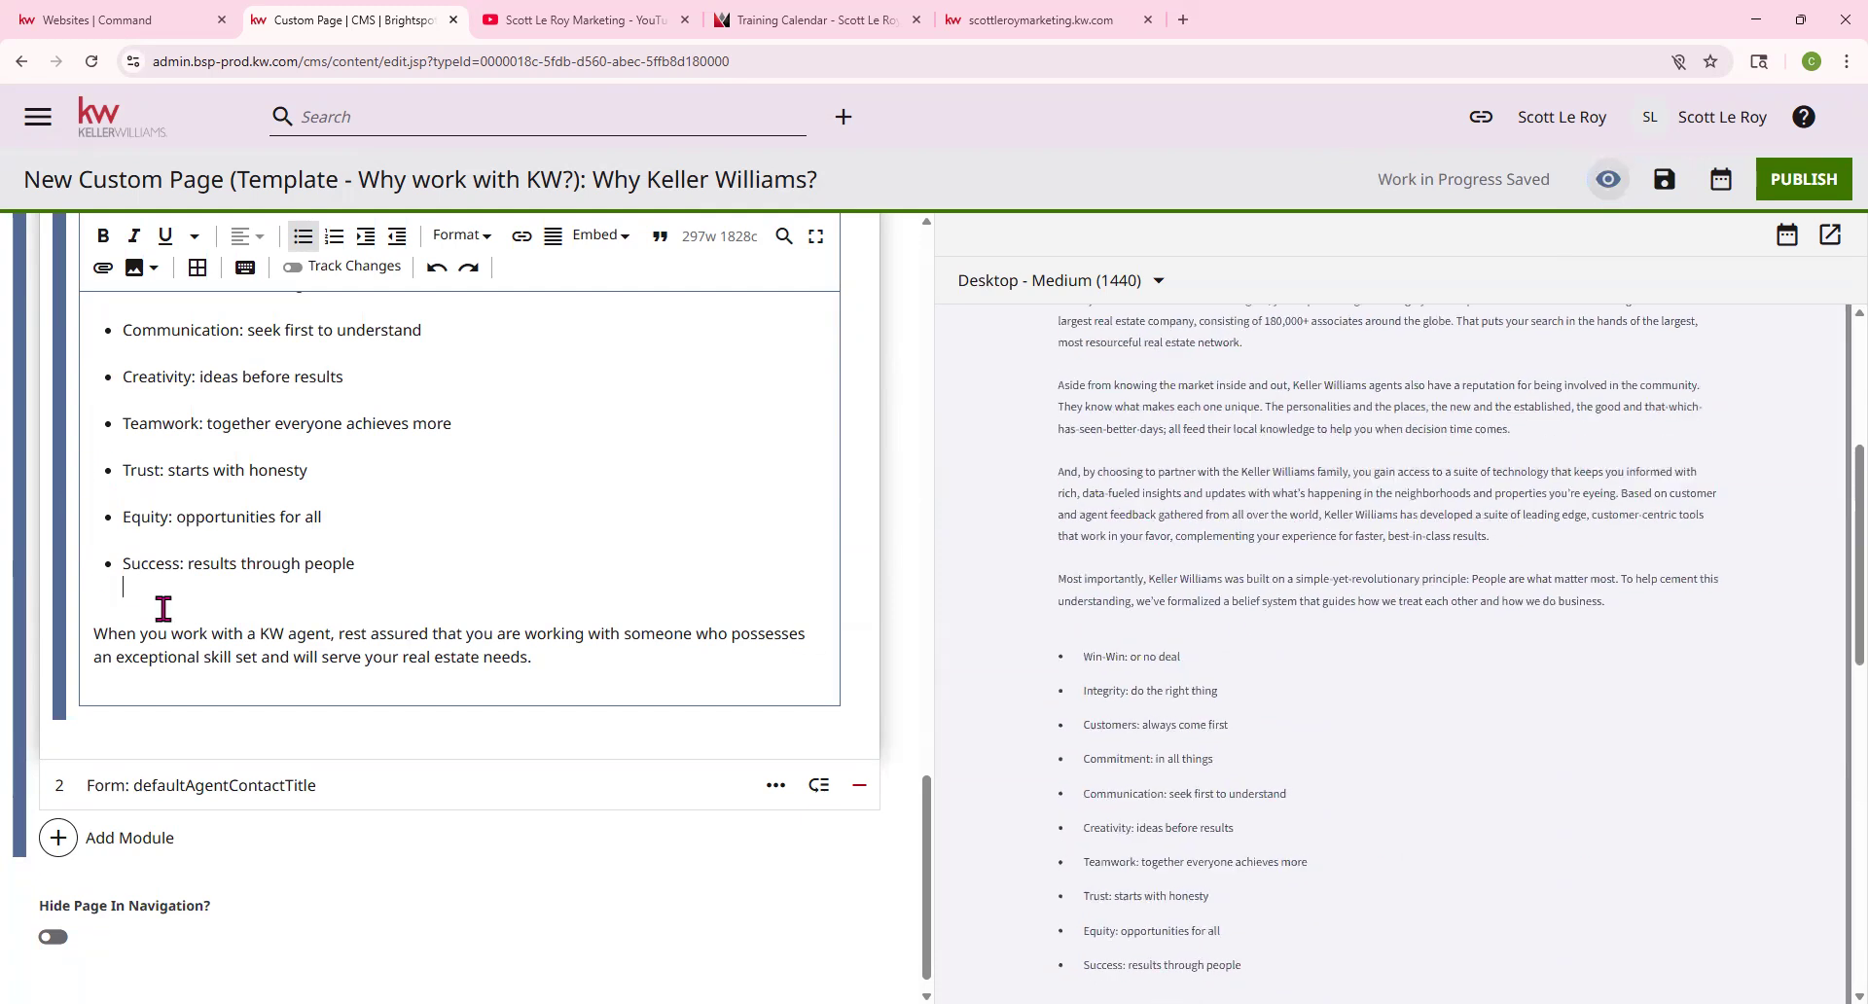
pyautogui.scroll(1, 168, 603)
pyautogui.scroll(2, 161, 428)
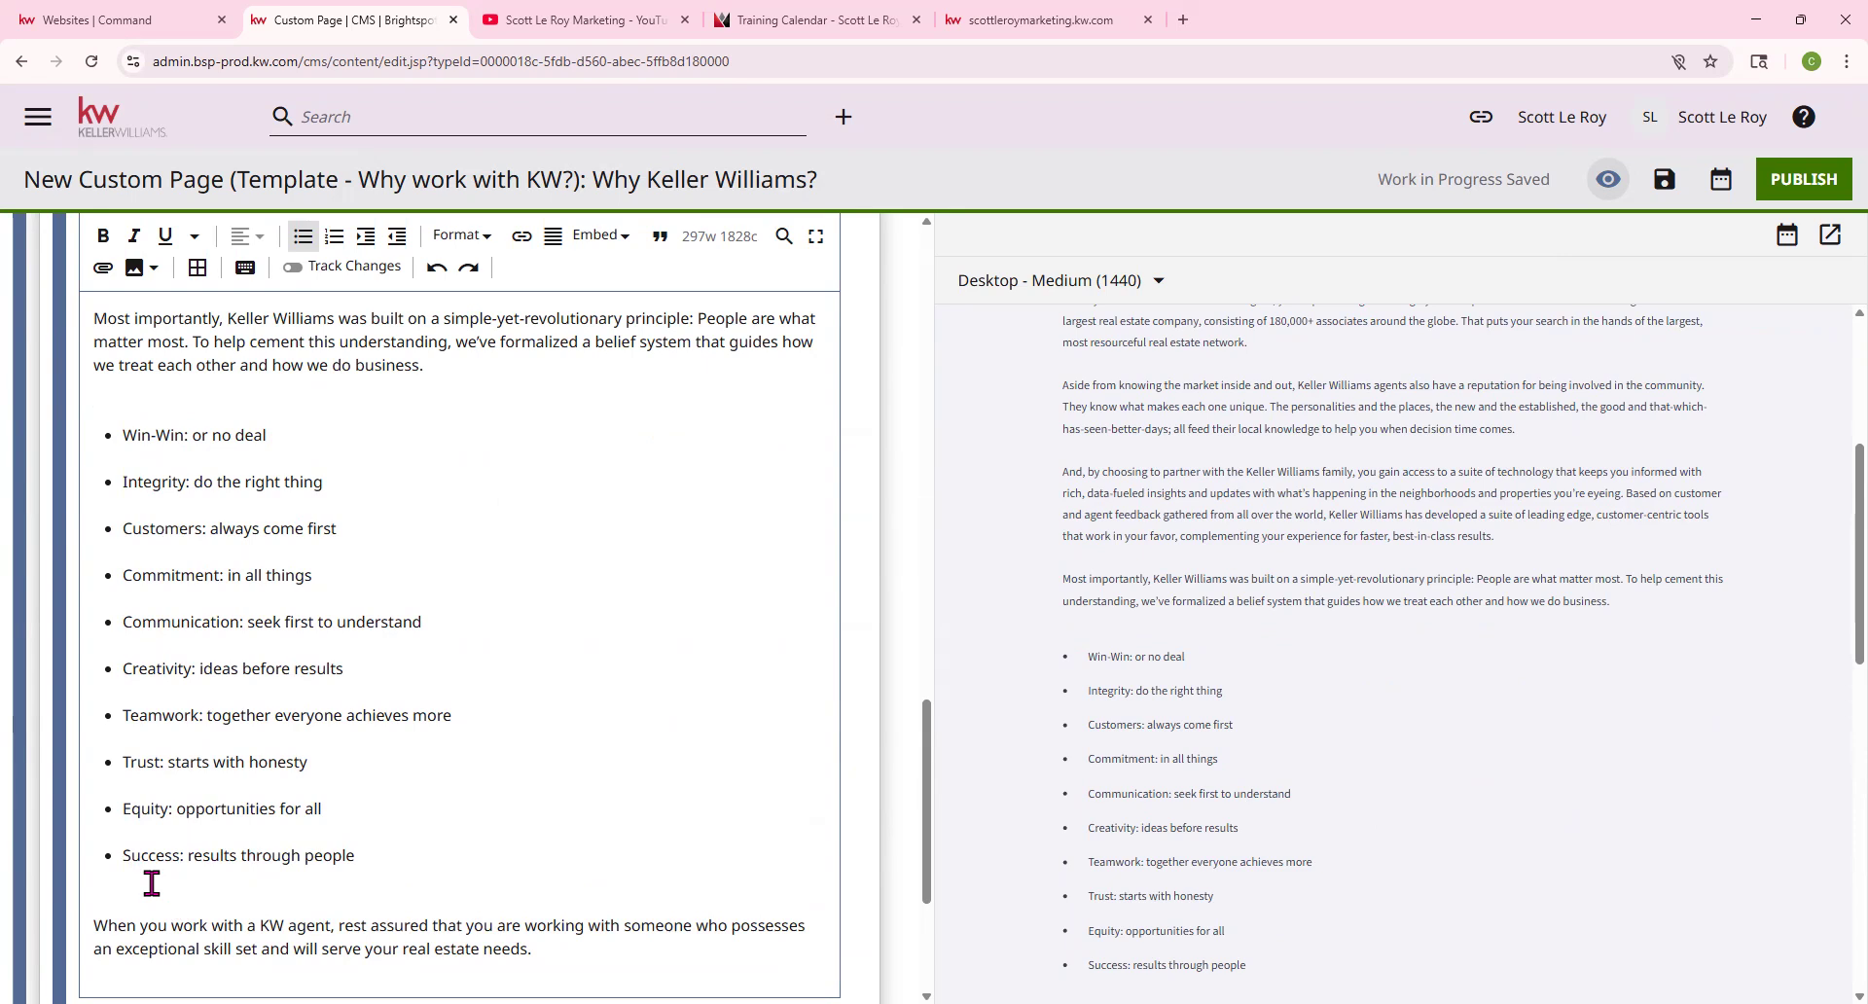
pyautogui.moveTo(410, 857); pyautogui.dragTo(97, 428)
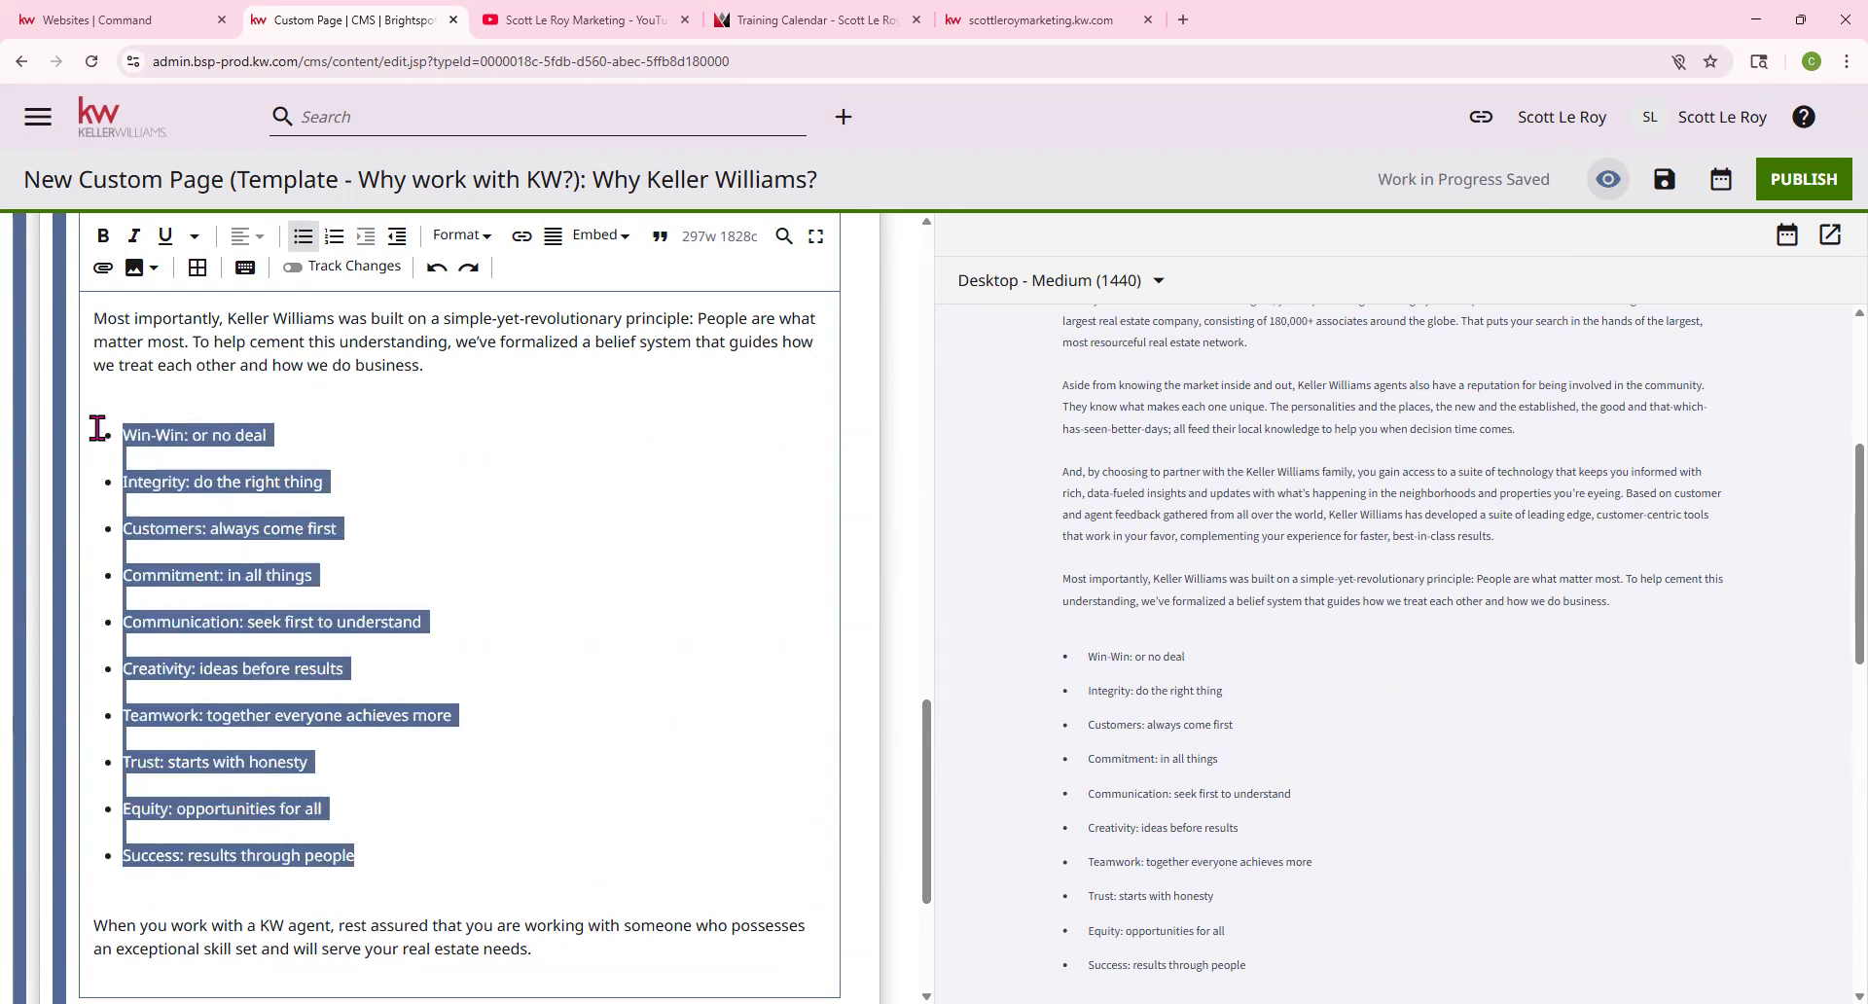
pyautogui.press('BackSpace')
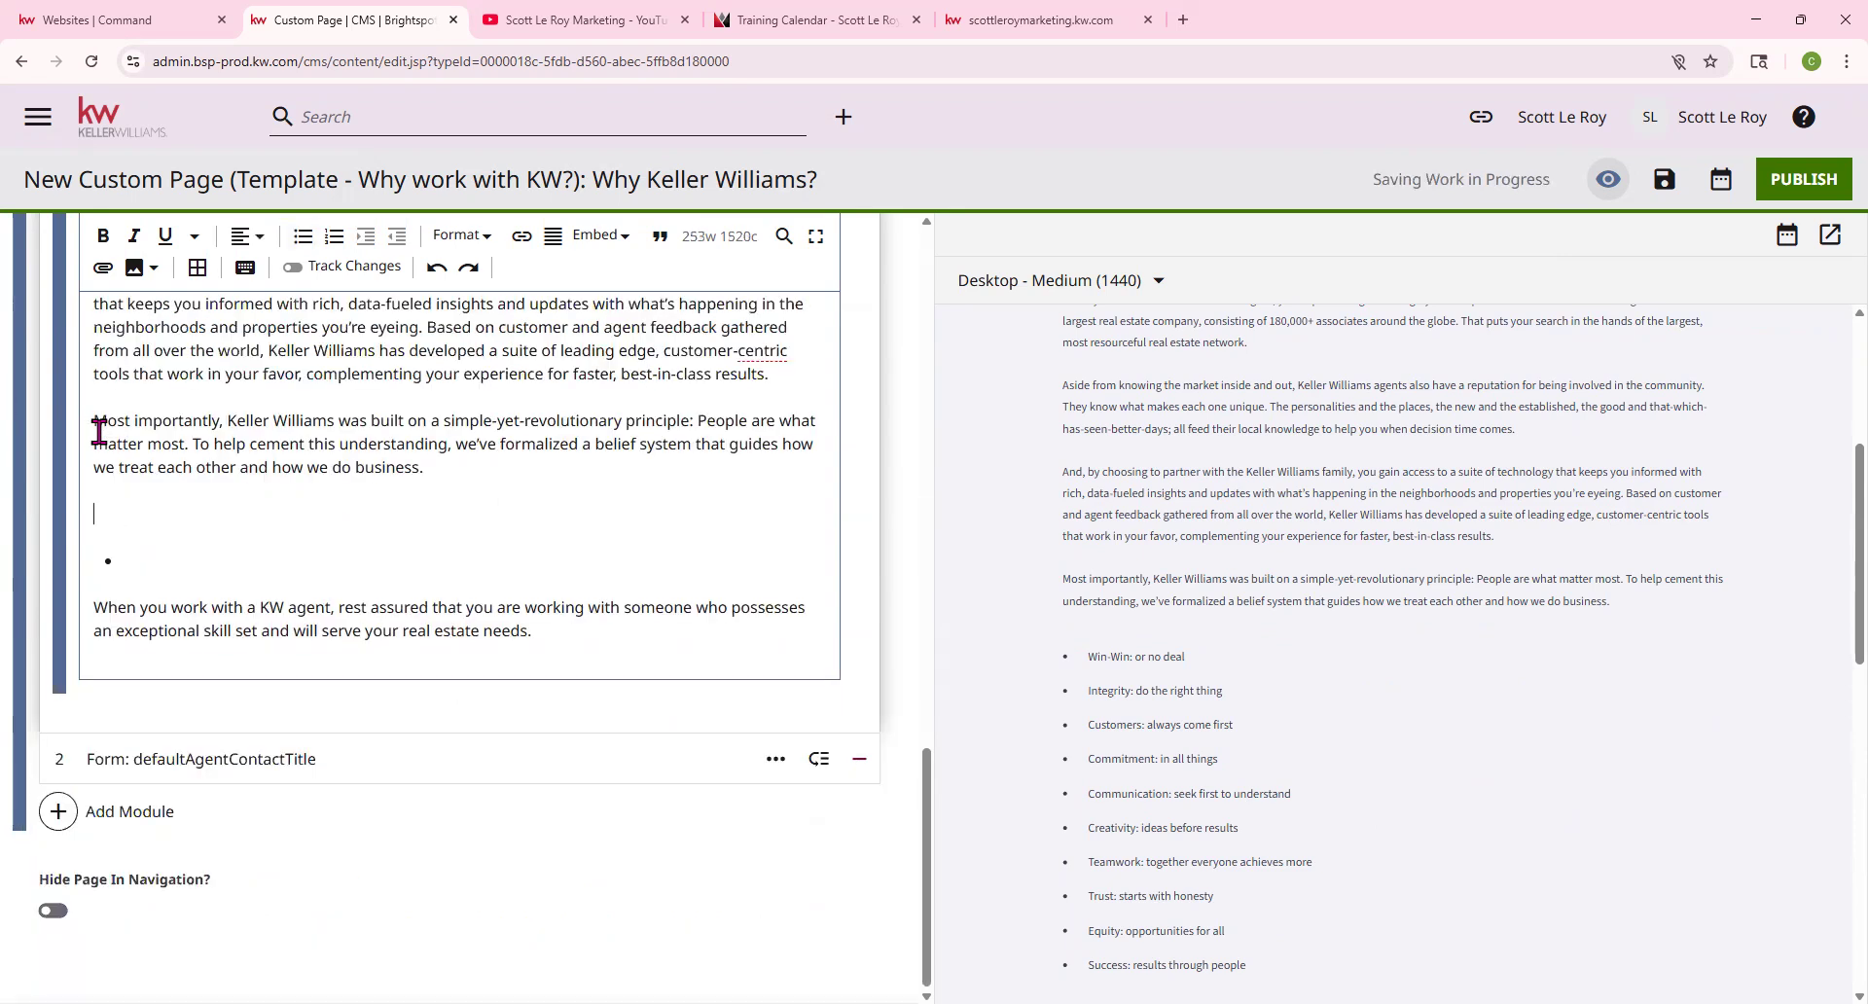
pyautogui.press('BackSpace')
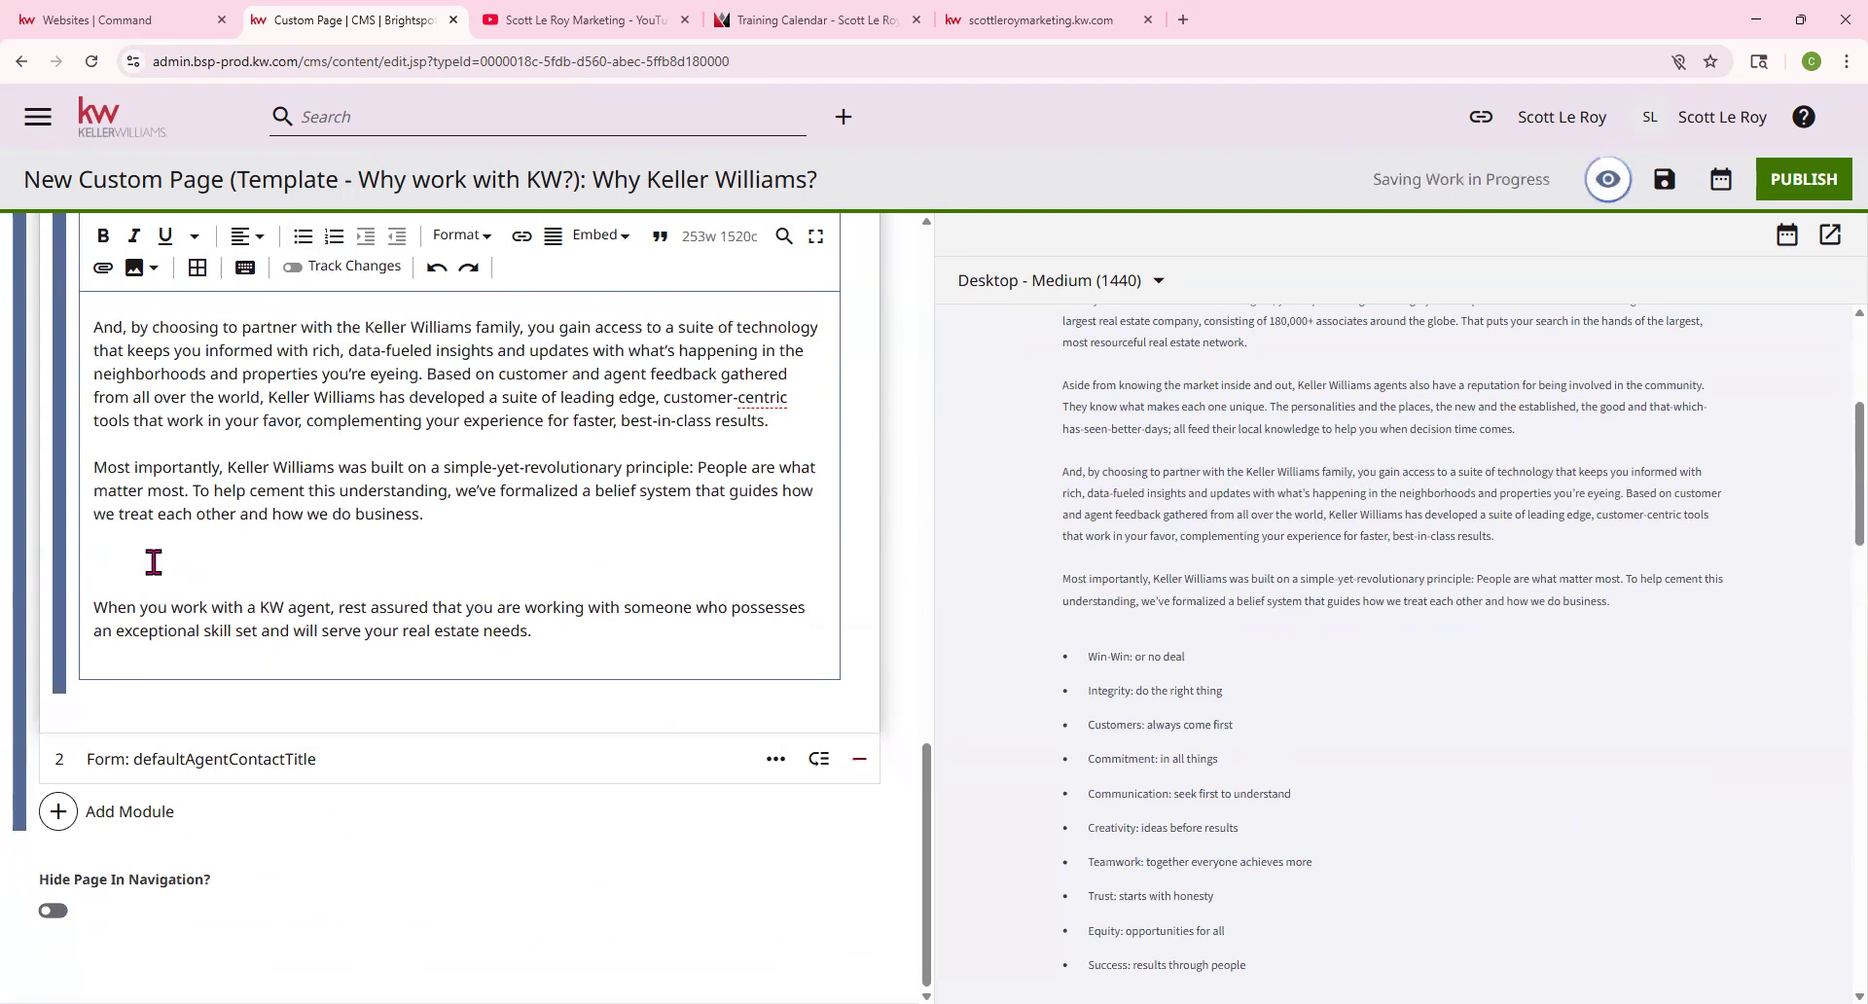
pyautogui.scroll(1, 545, 428)
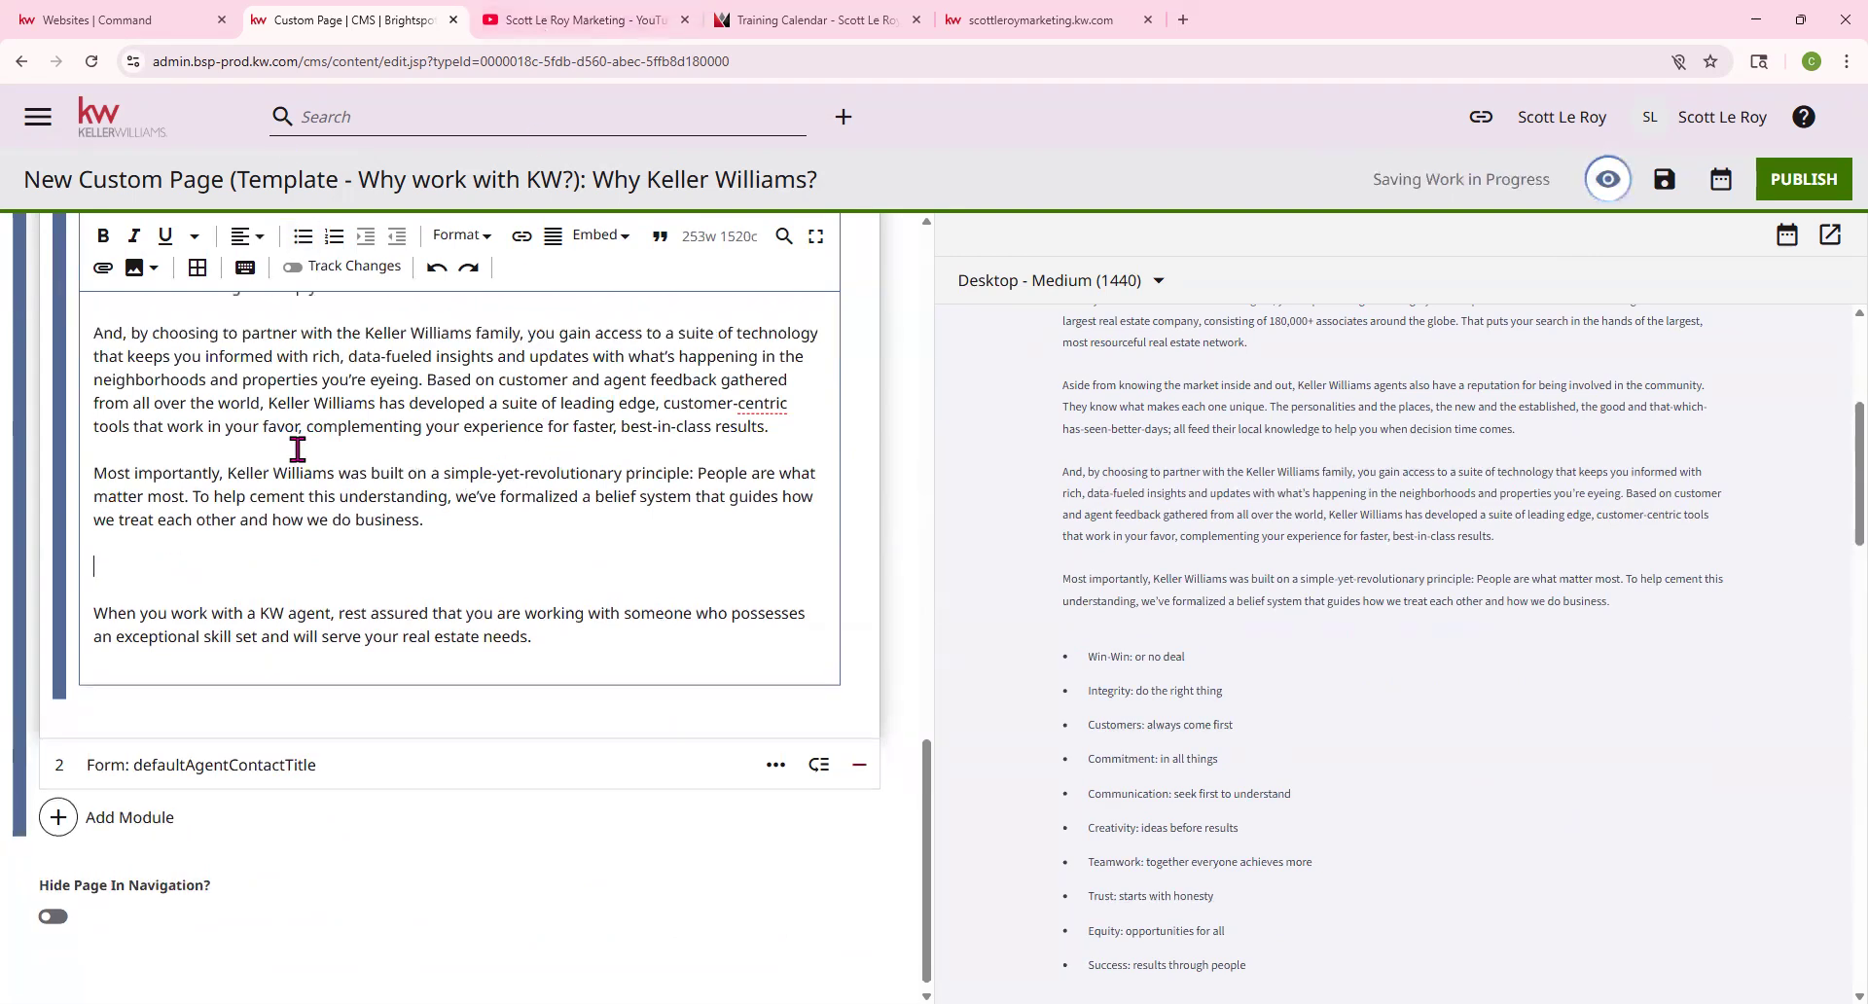
# Upload Copy-of-WI4C2TES and insert it as an image above the closing paragraph
pyautogui.click(141, 277)
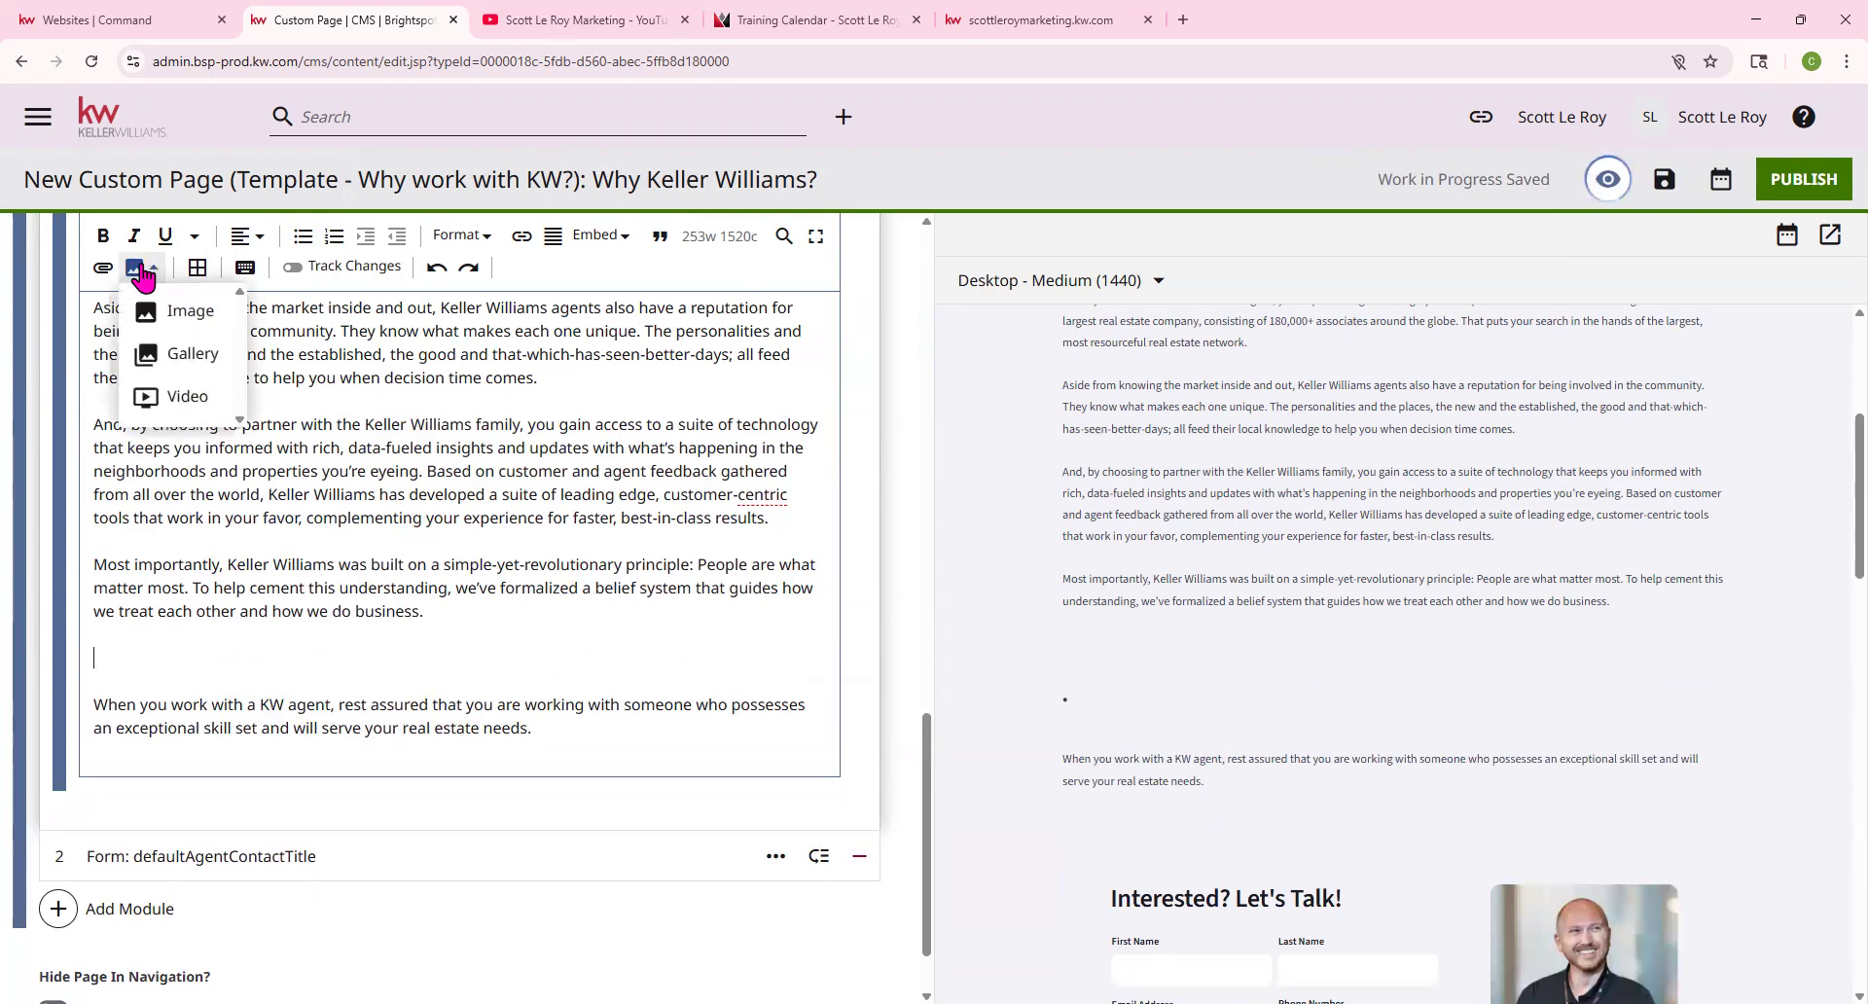
pyautogui.click(191, 311)
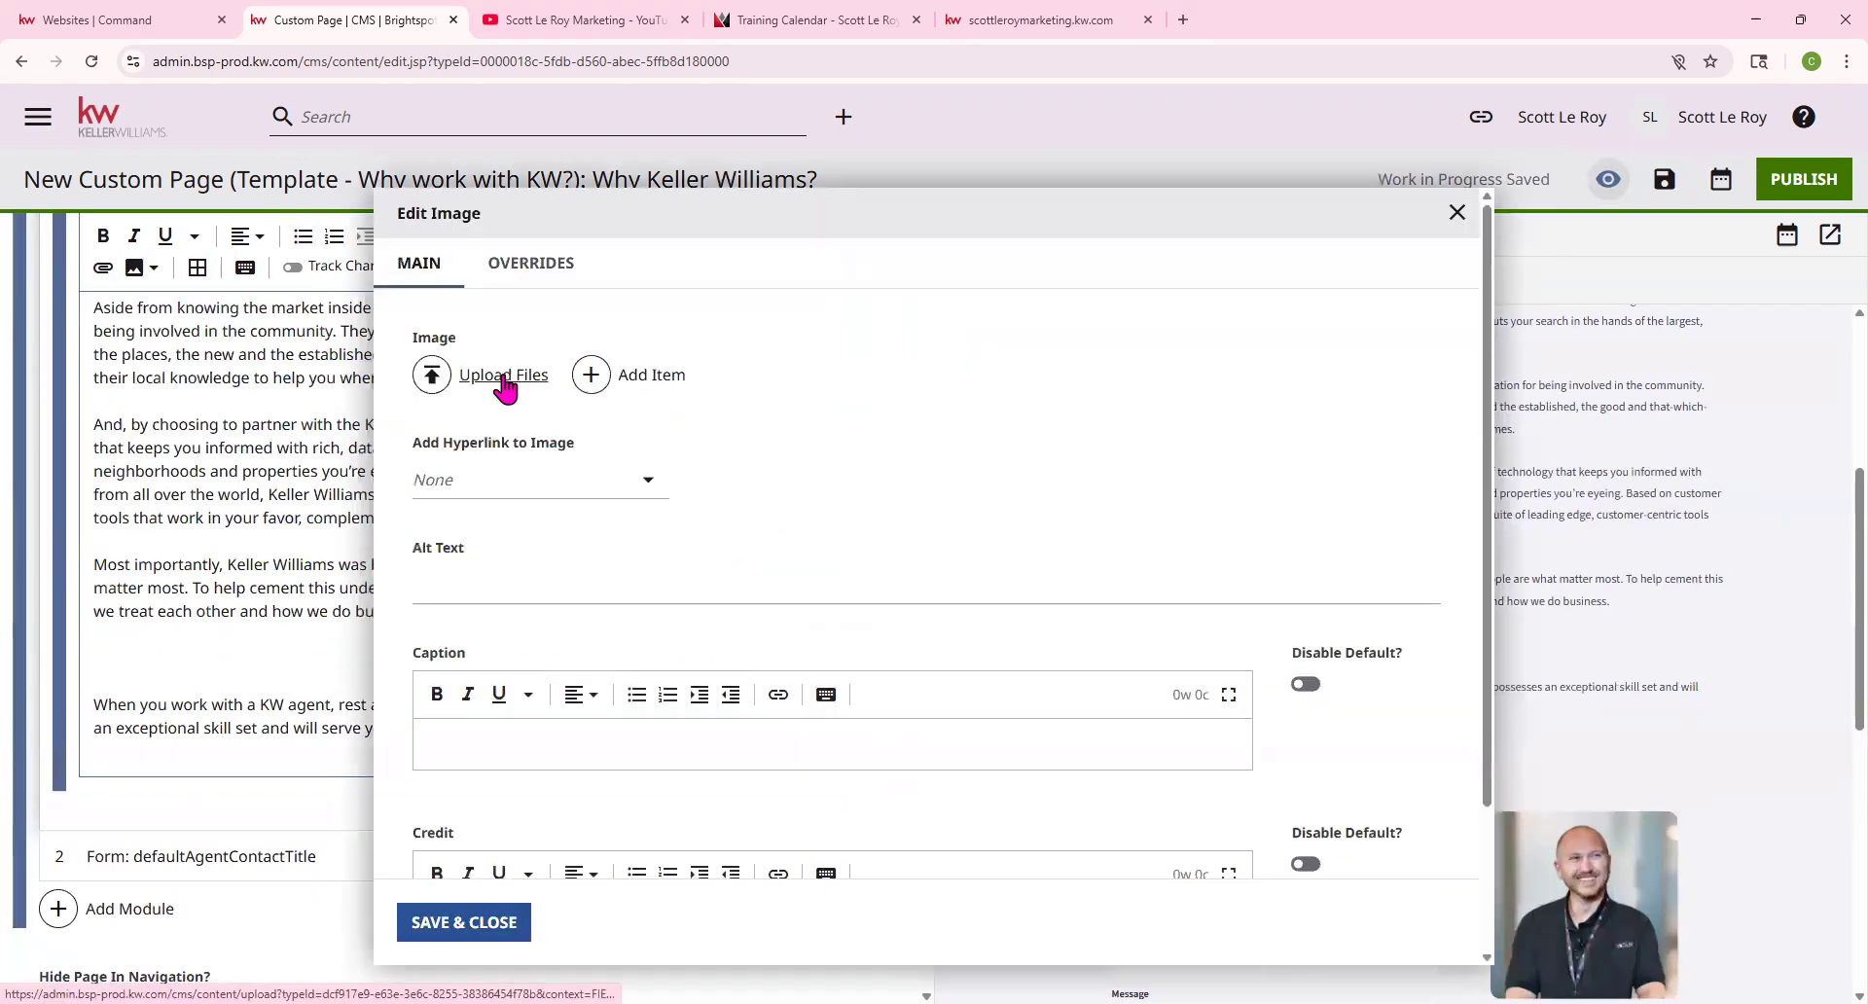
pyautogui.click(504, 378)
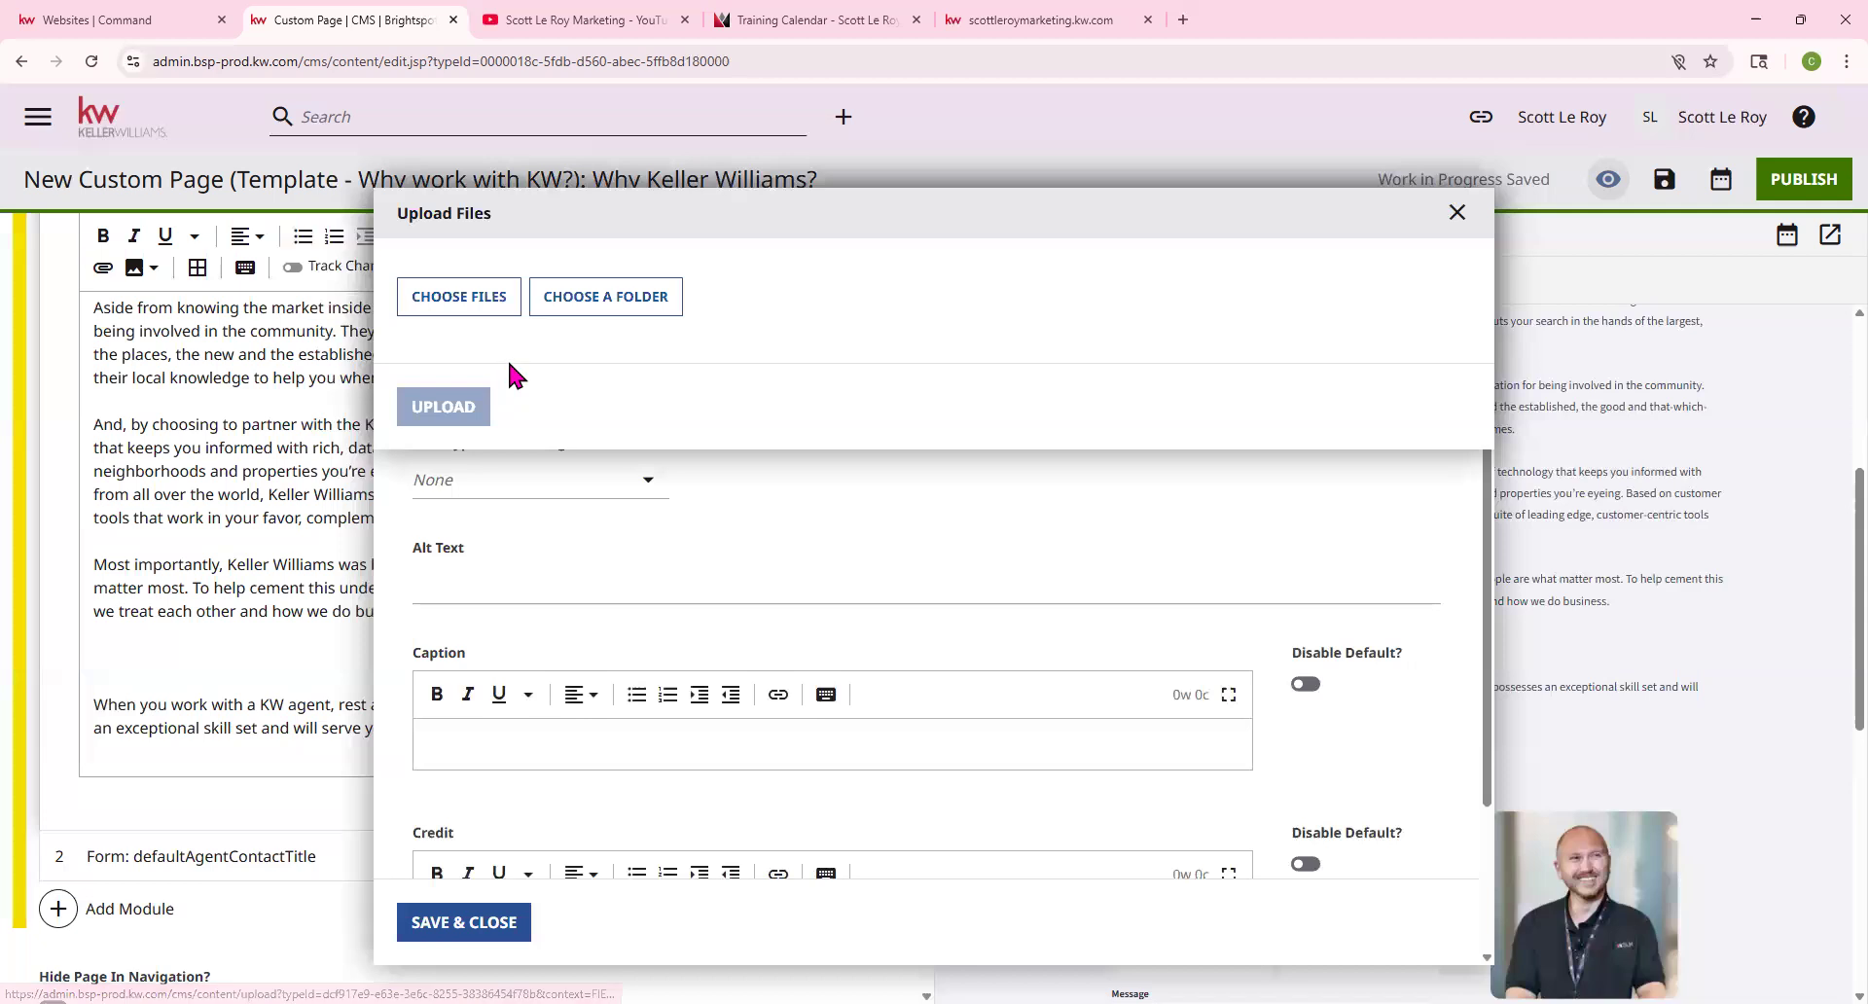
pyautogui.click(490, 315)
pyautogui.scroll(-3, 447, 311)
pyautogui.click(200, 298)
pyautogui.doubleClick(230, 300)
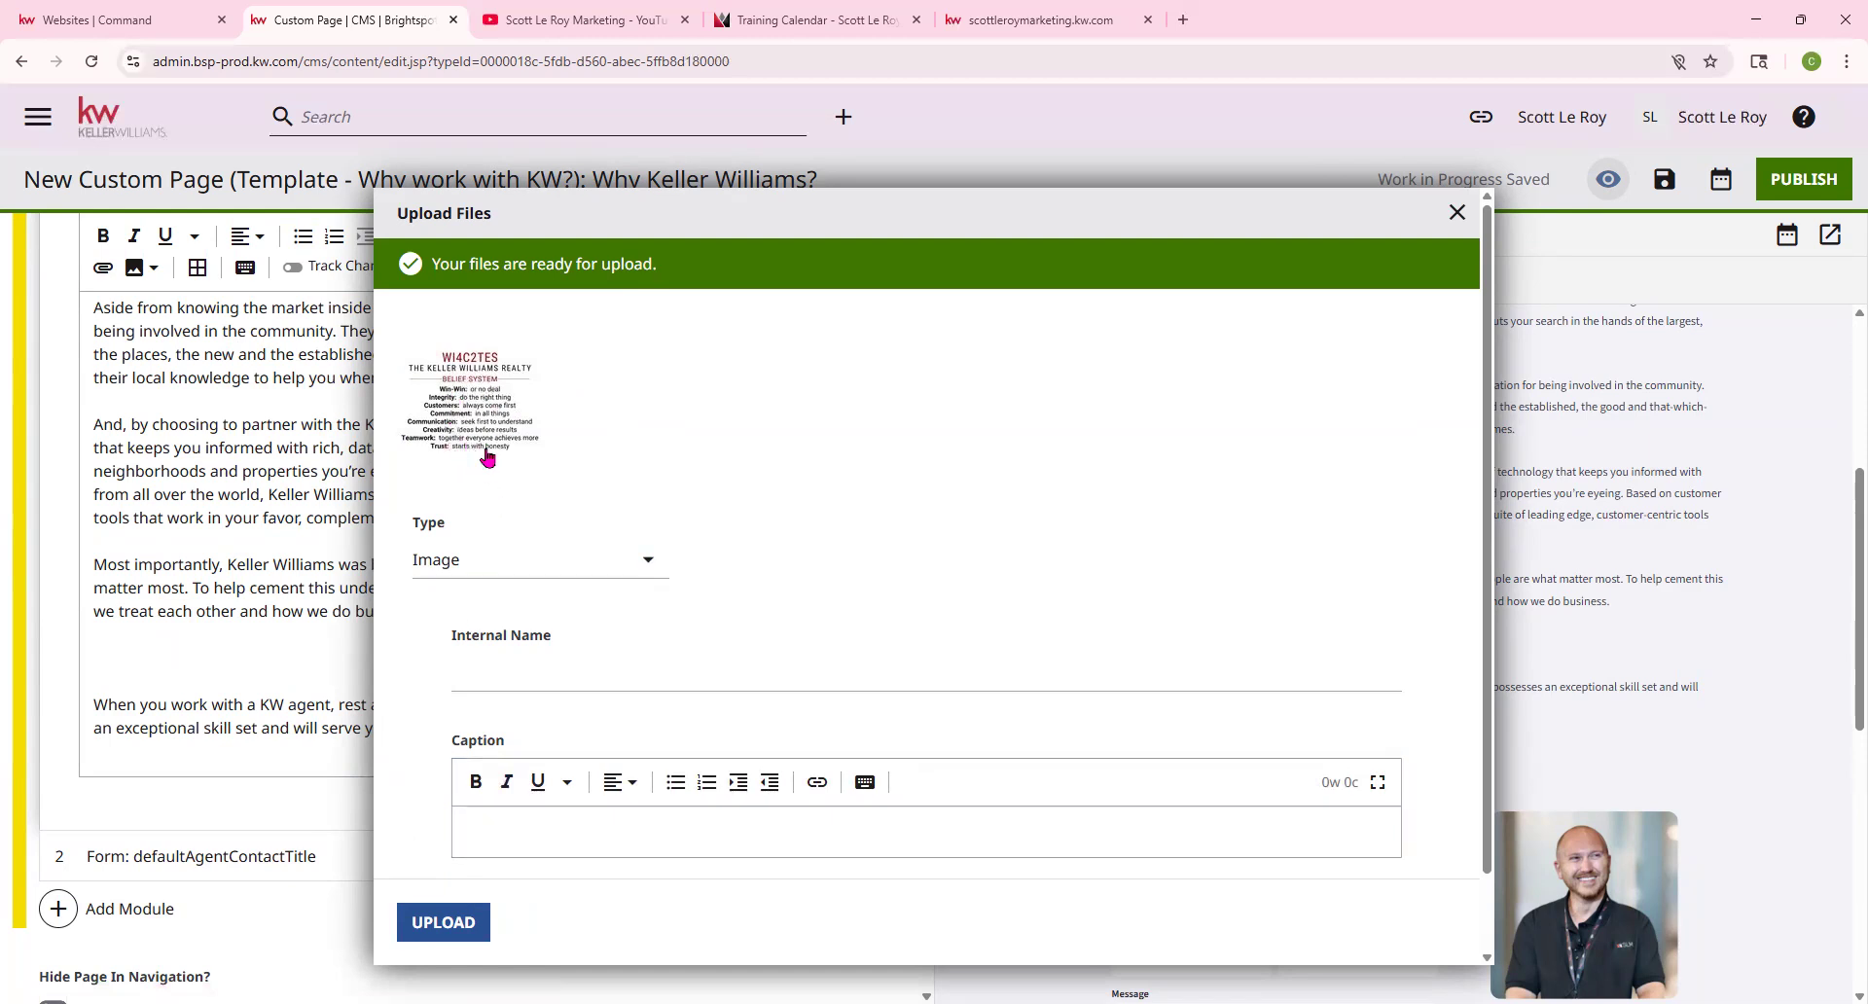
pyautogui.click(446, 922)
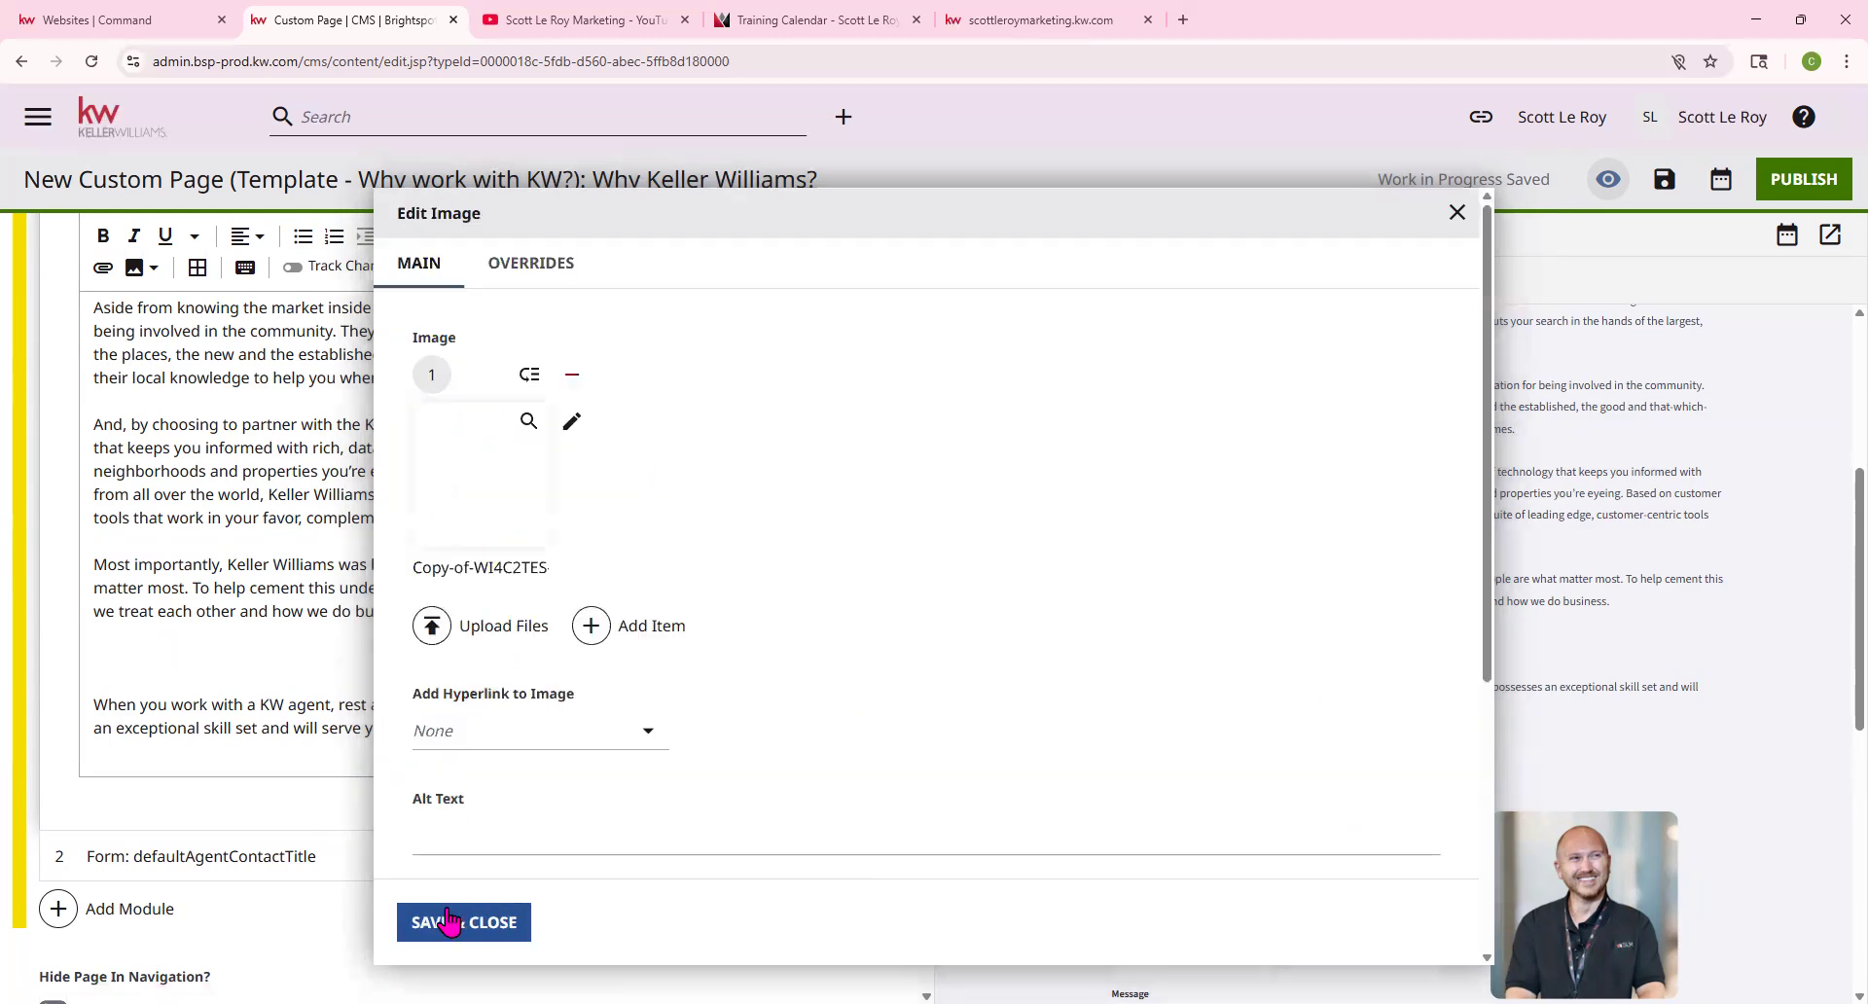
pyautogui.click(479, 924)
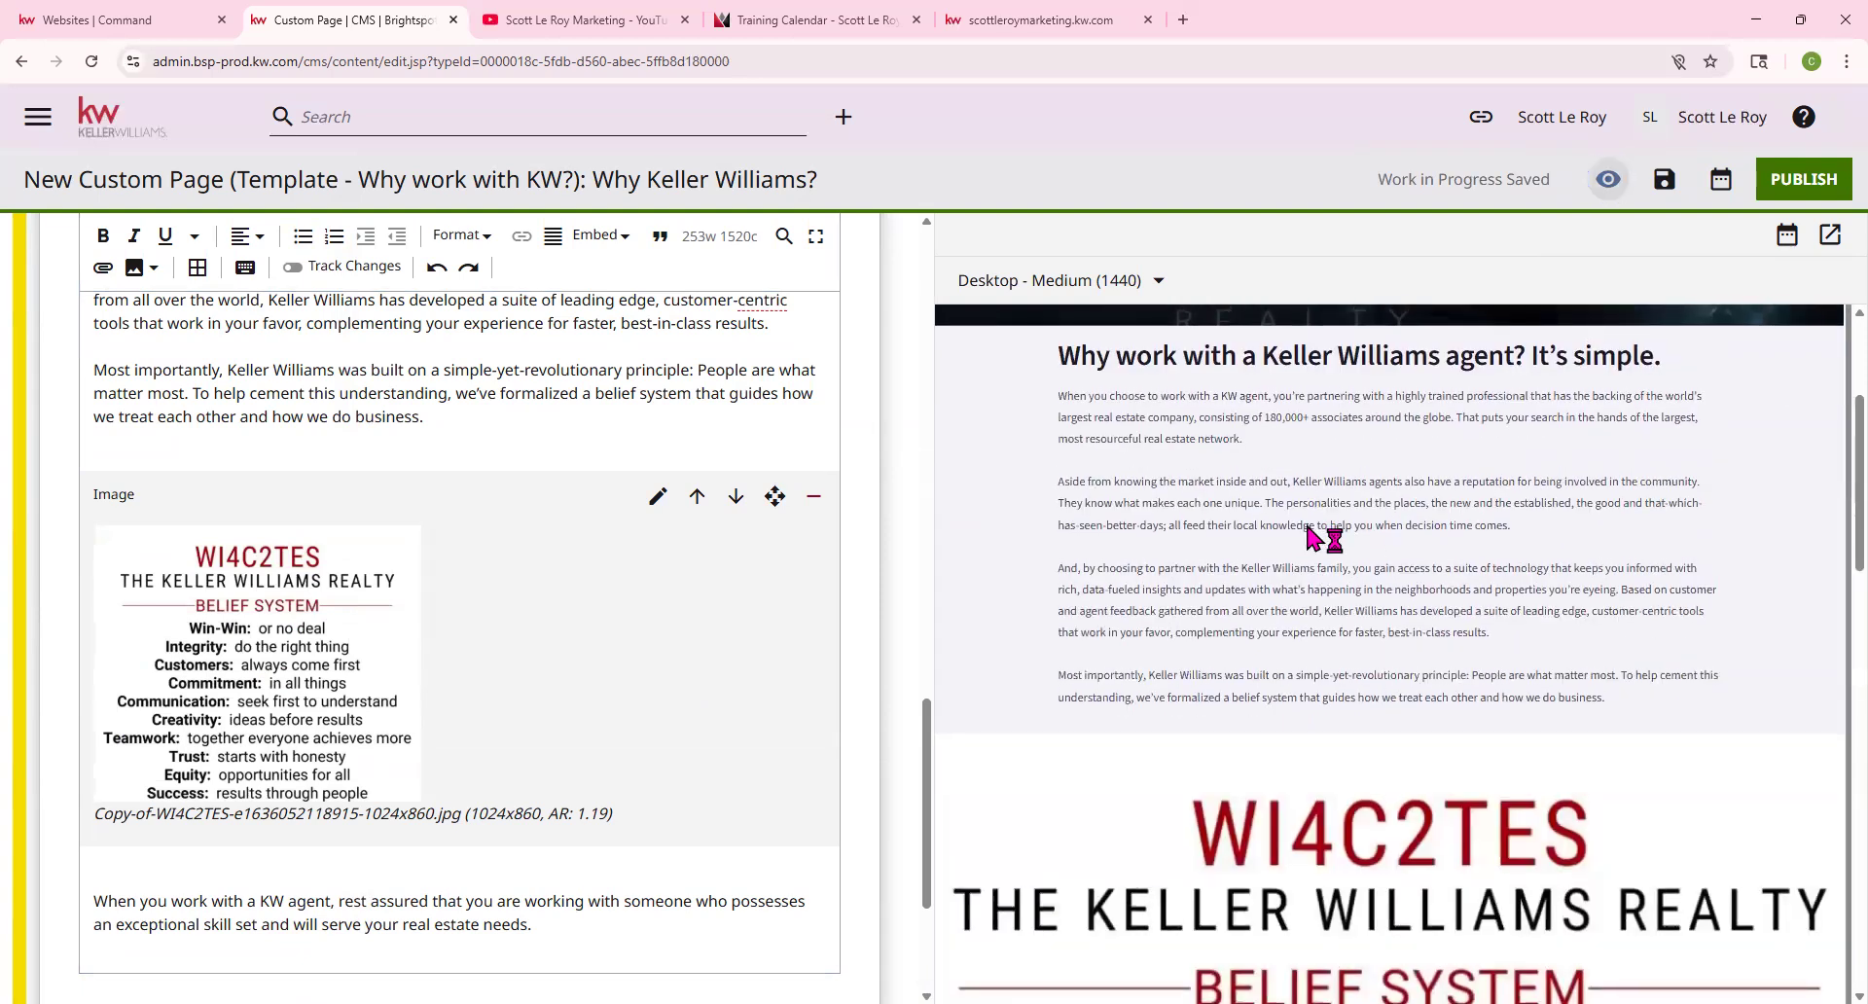
pyautogui.scroll(-5, 1265, 583)
pyautogui.scroll(-5, 1265, 671)
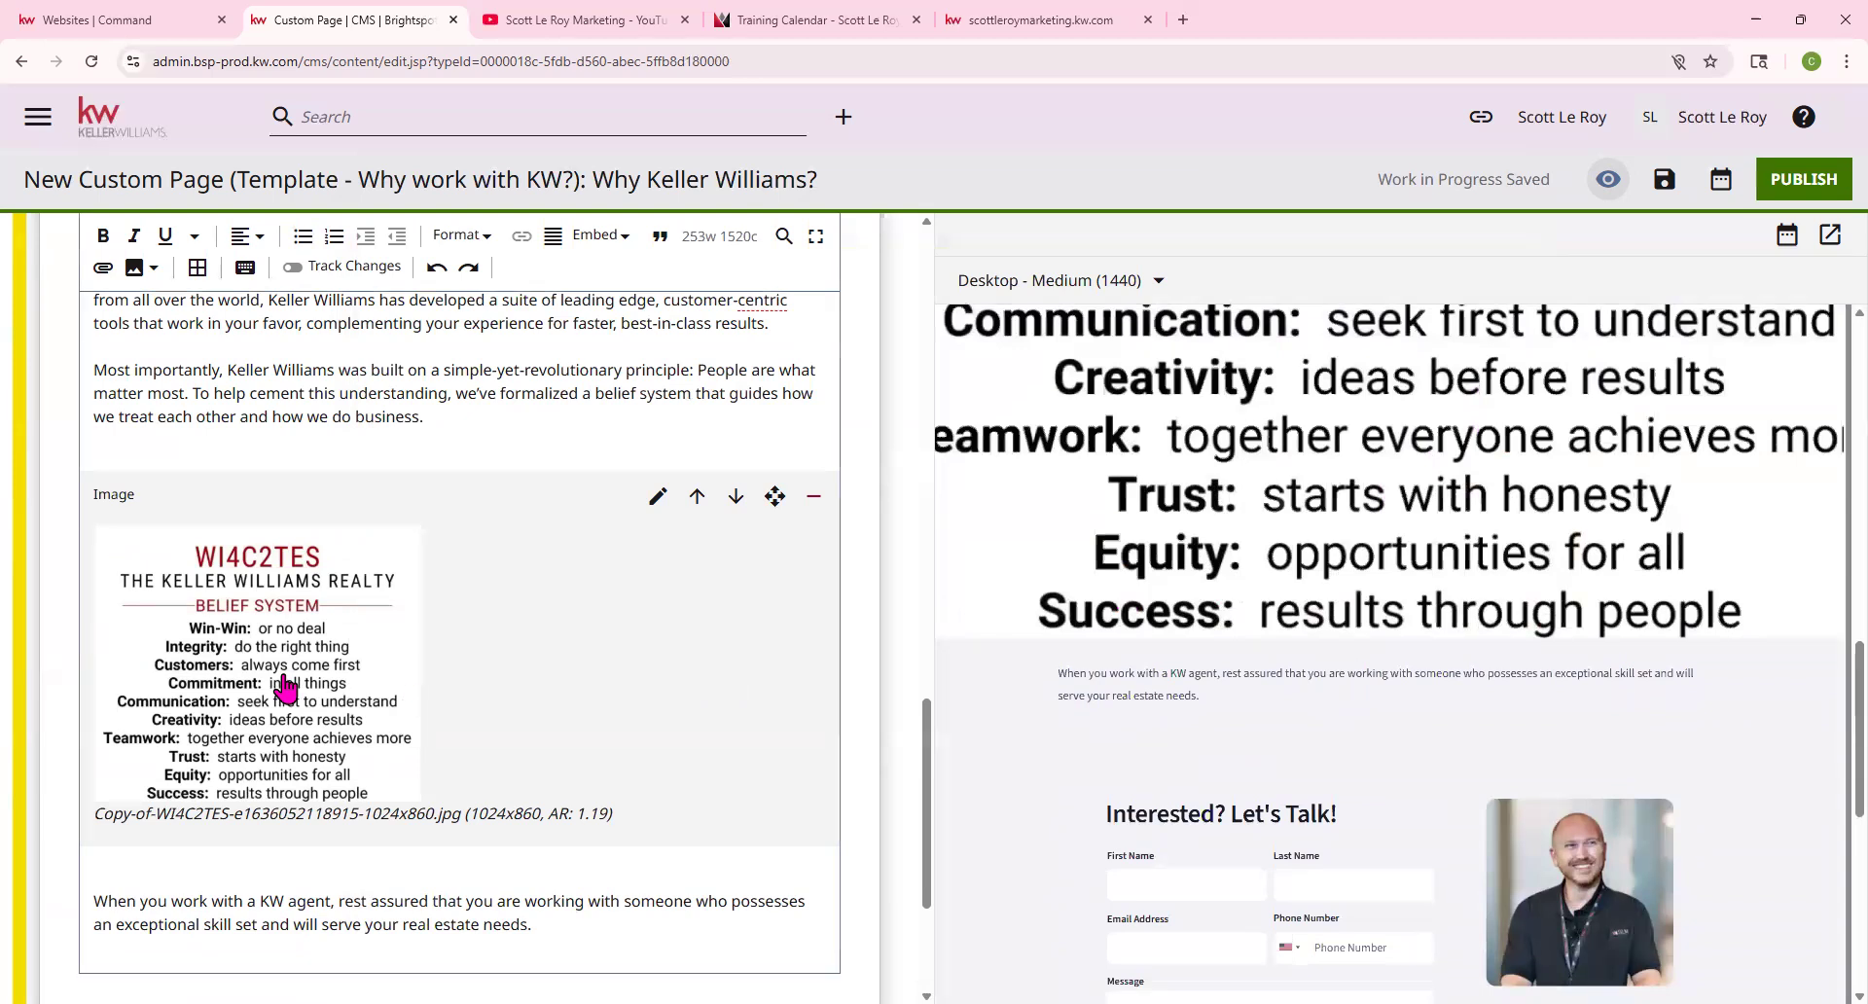
pyautogui.click(658, 496)
# Set the WI4C2TES image's enhancement alignment to Landscape Image - Center Alignment and save
pyautogui.scroll(-5, 656, 511)
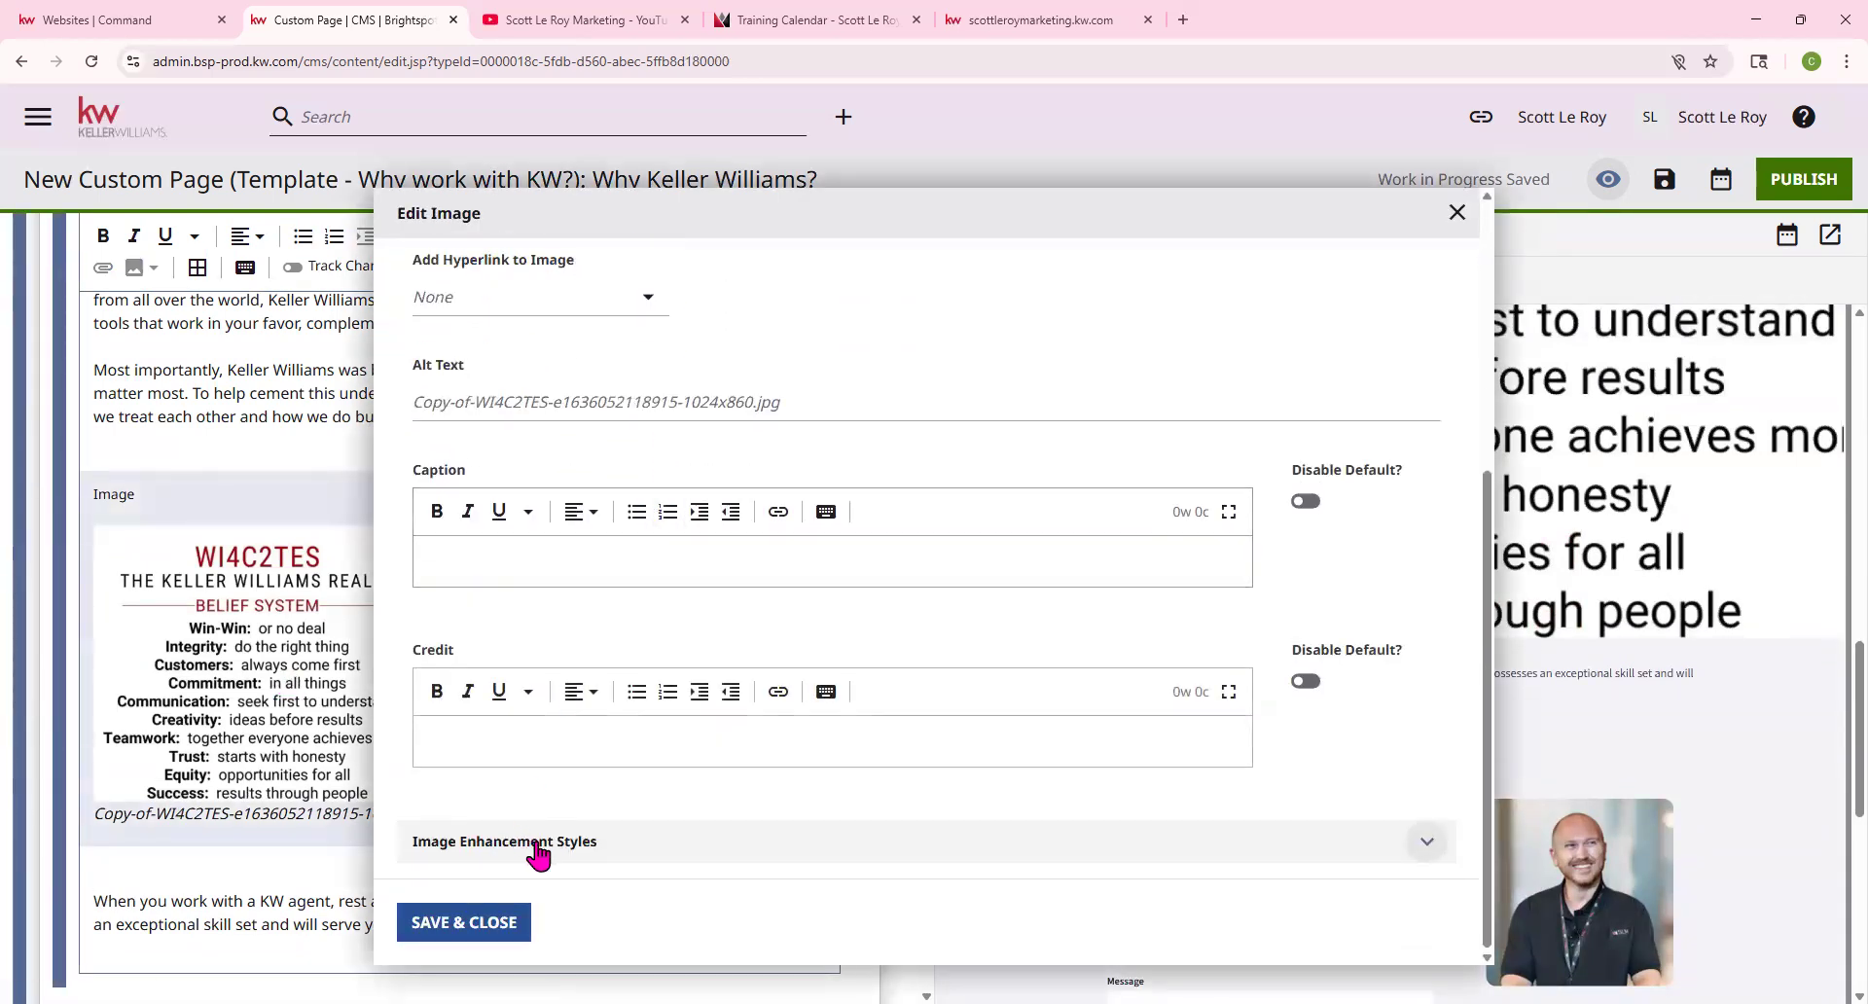
pyautogui.click(528, 846)
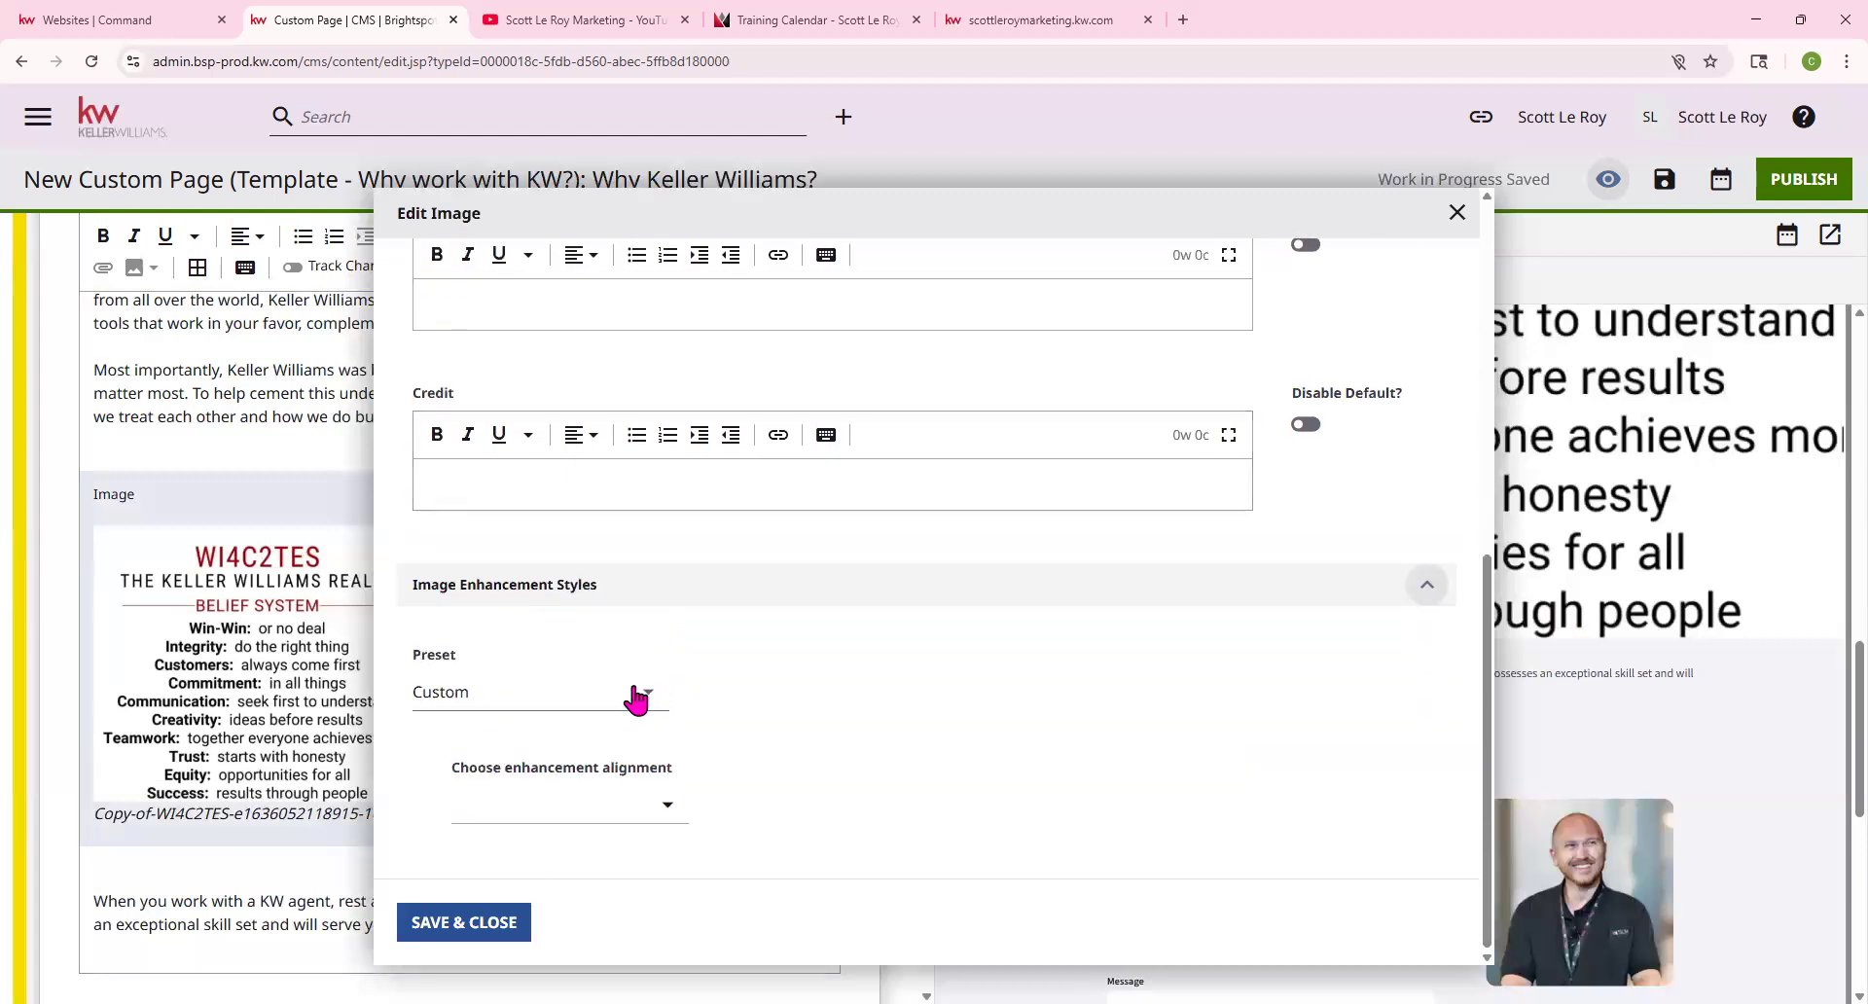
pyautogui.click(634, 694)
pyautogui.click(759, 749)
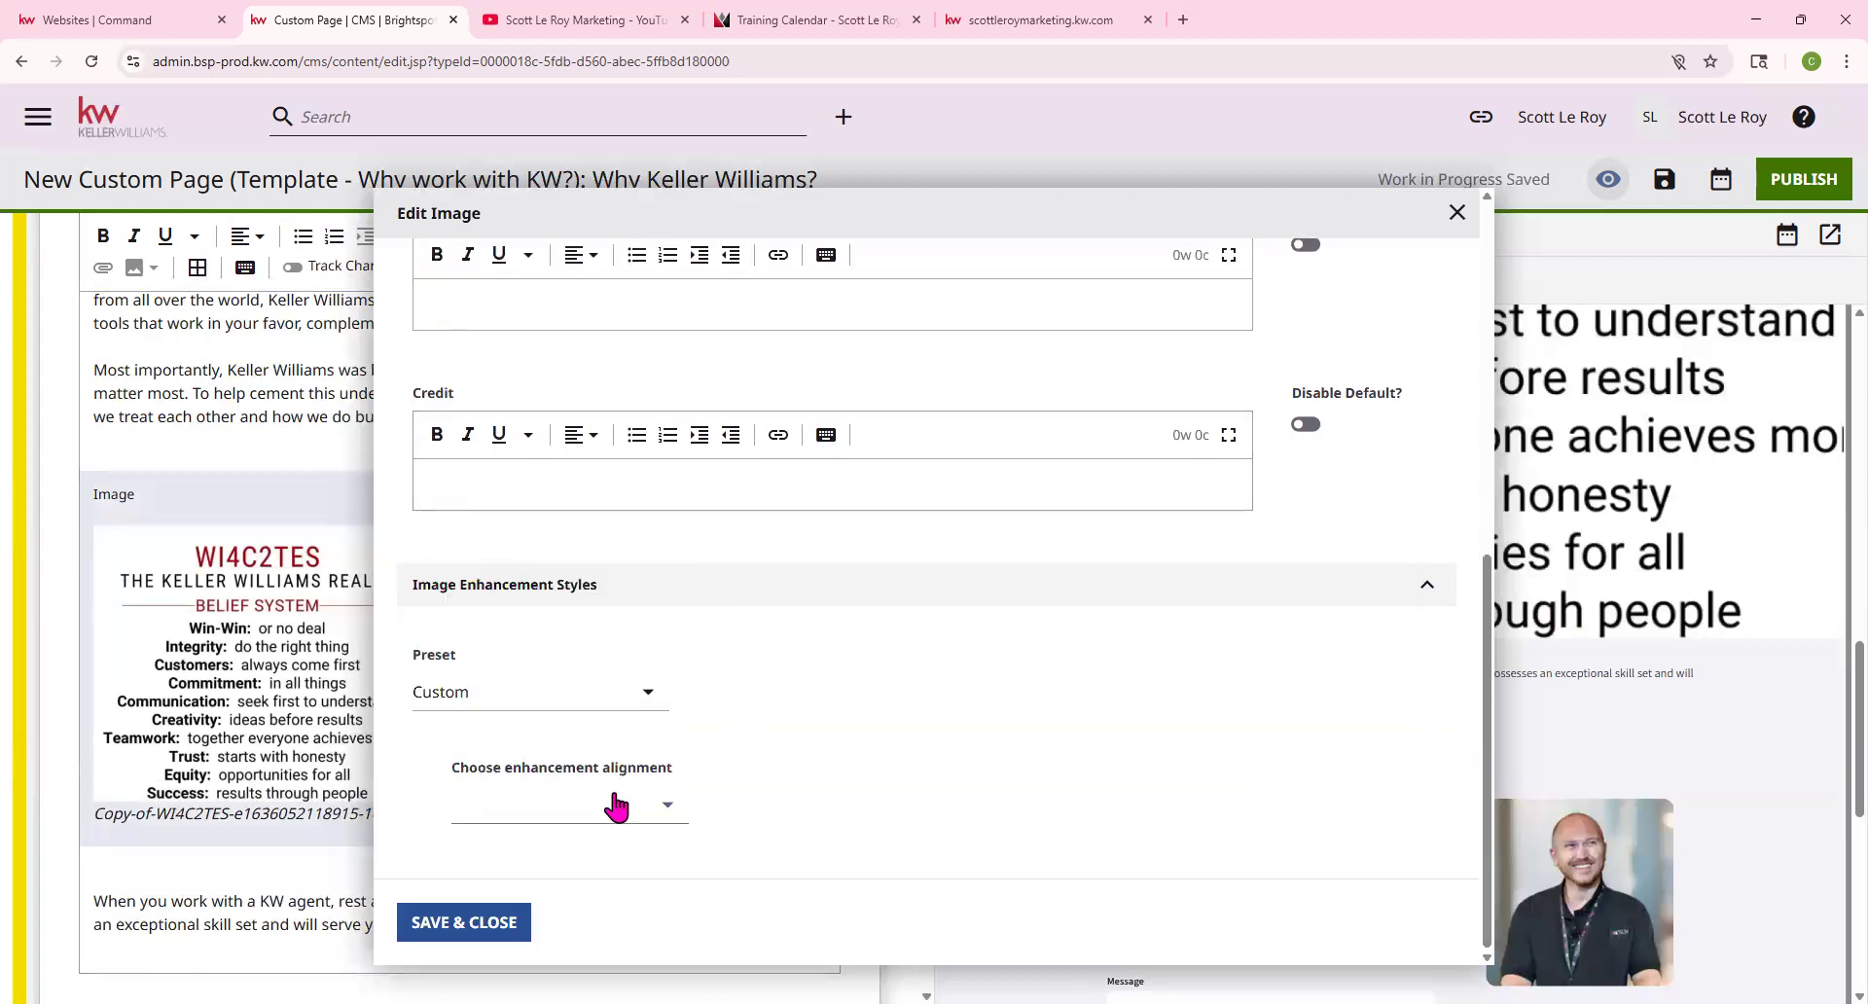
pyautogui.click(617, 805)
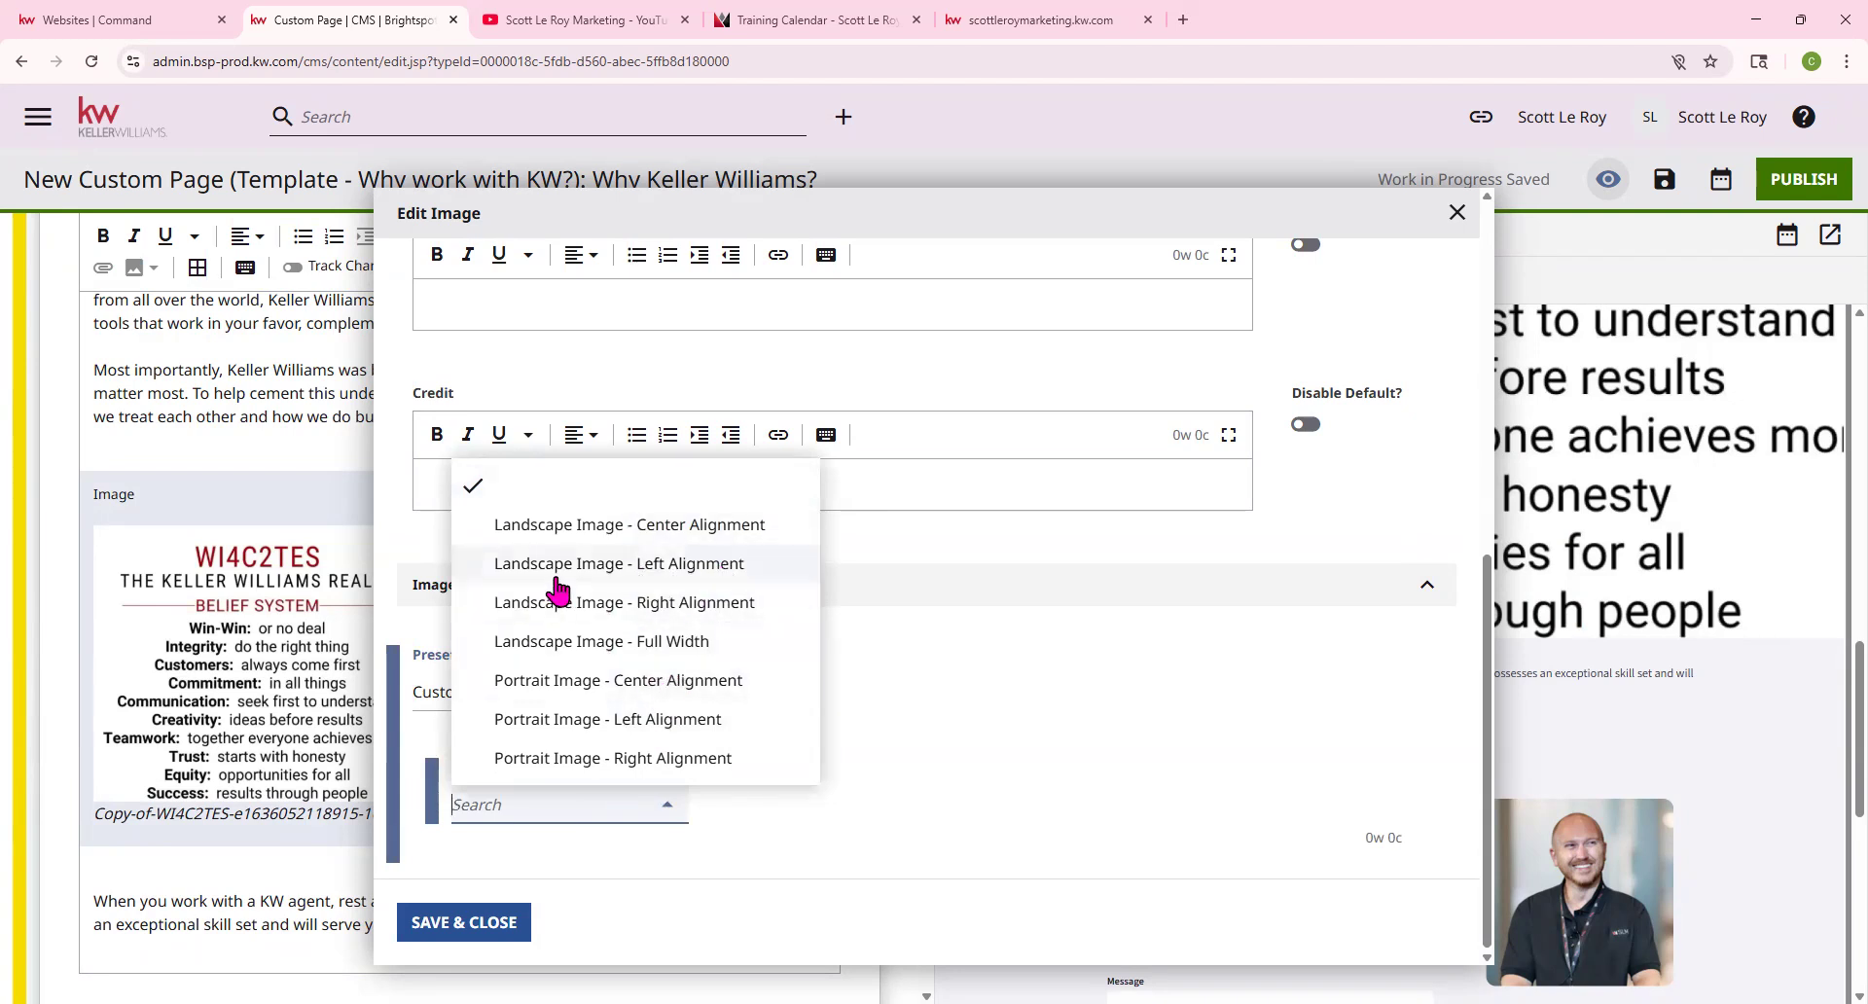
pyautogui.click(637, 530)
pyautogui.click(464, 923)
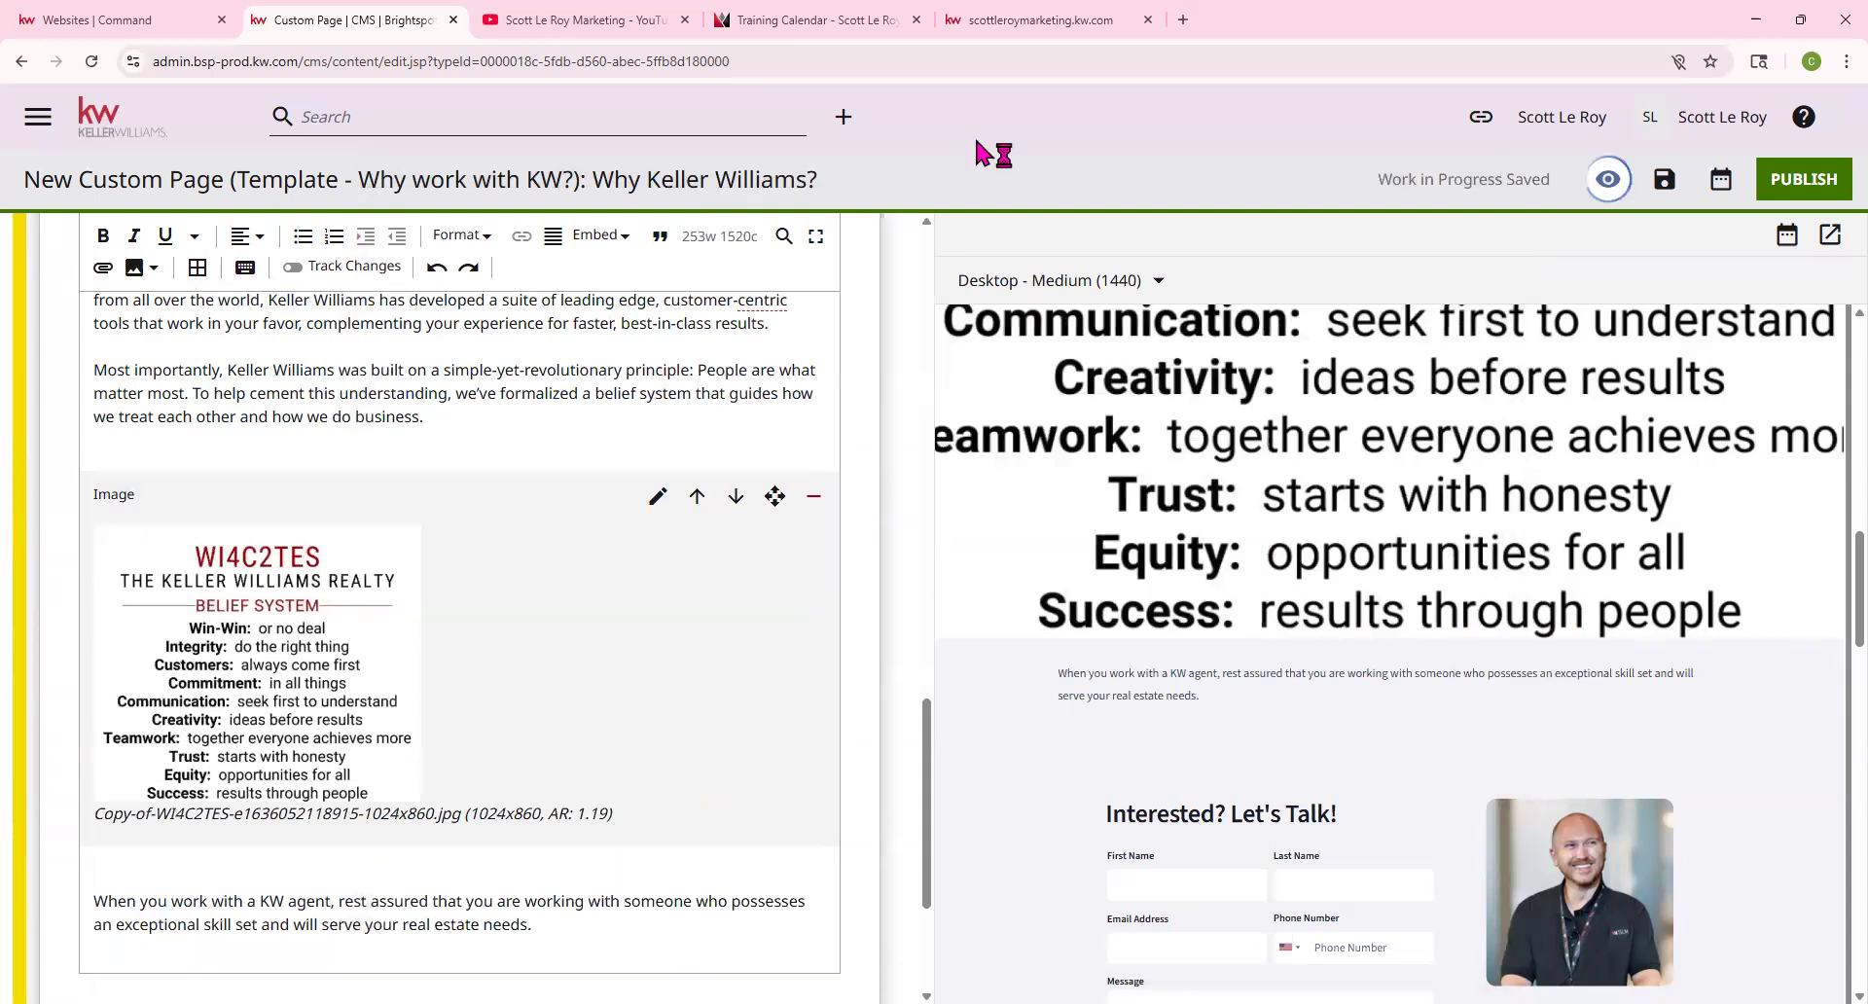
pyautogui.scroll(8, 1484, 675)
pyautogui.scroll(-3, 1473, 650)
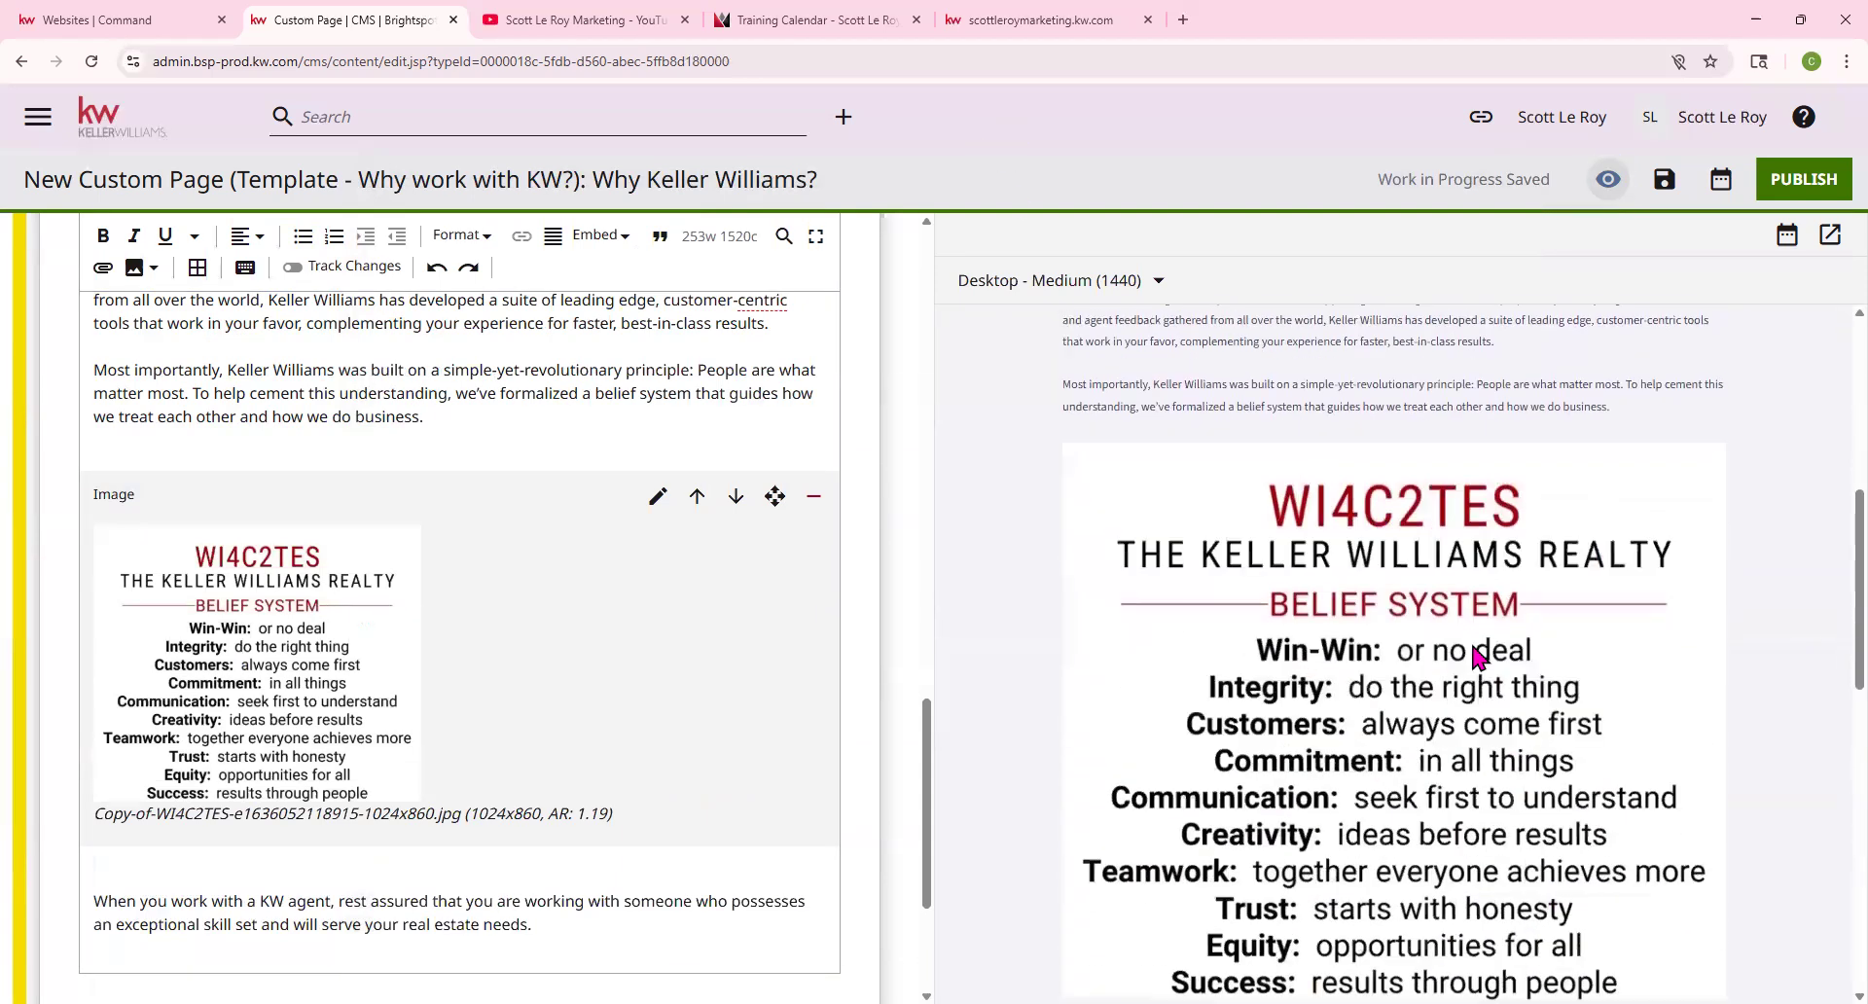
pyautogui.scroll(-4, 1381, 651)
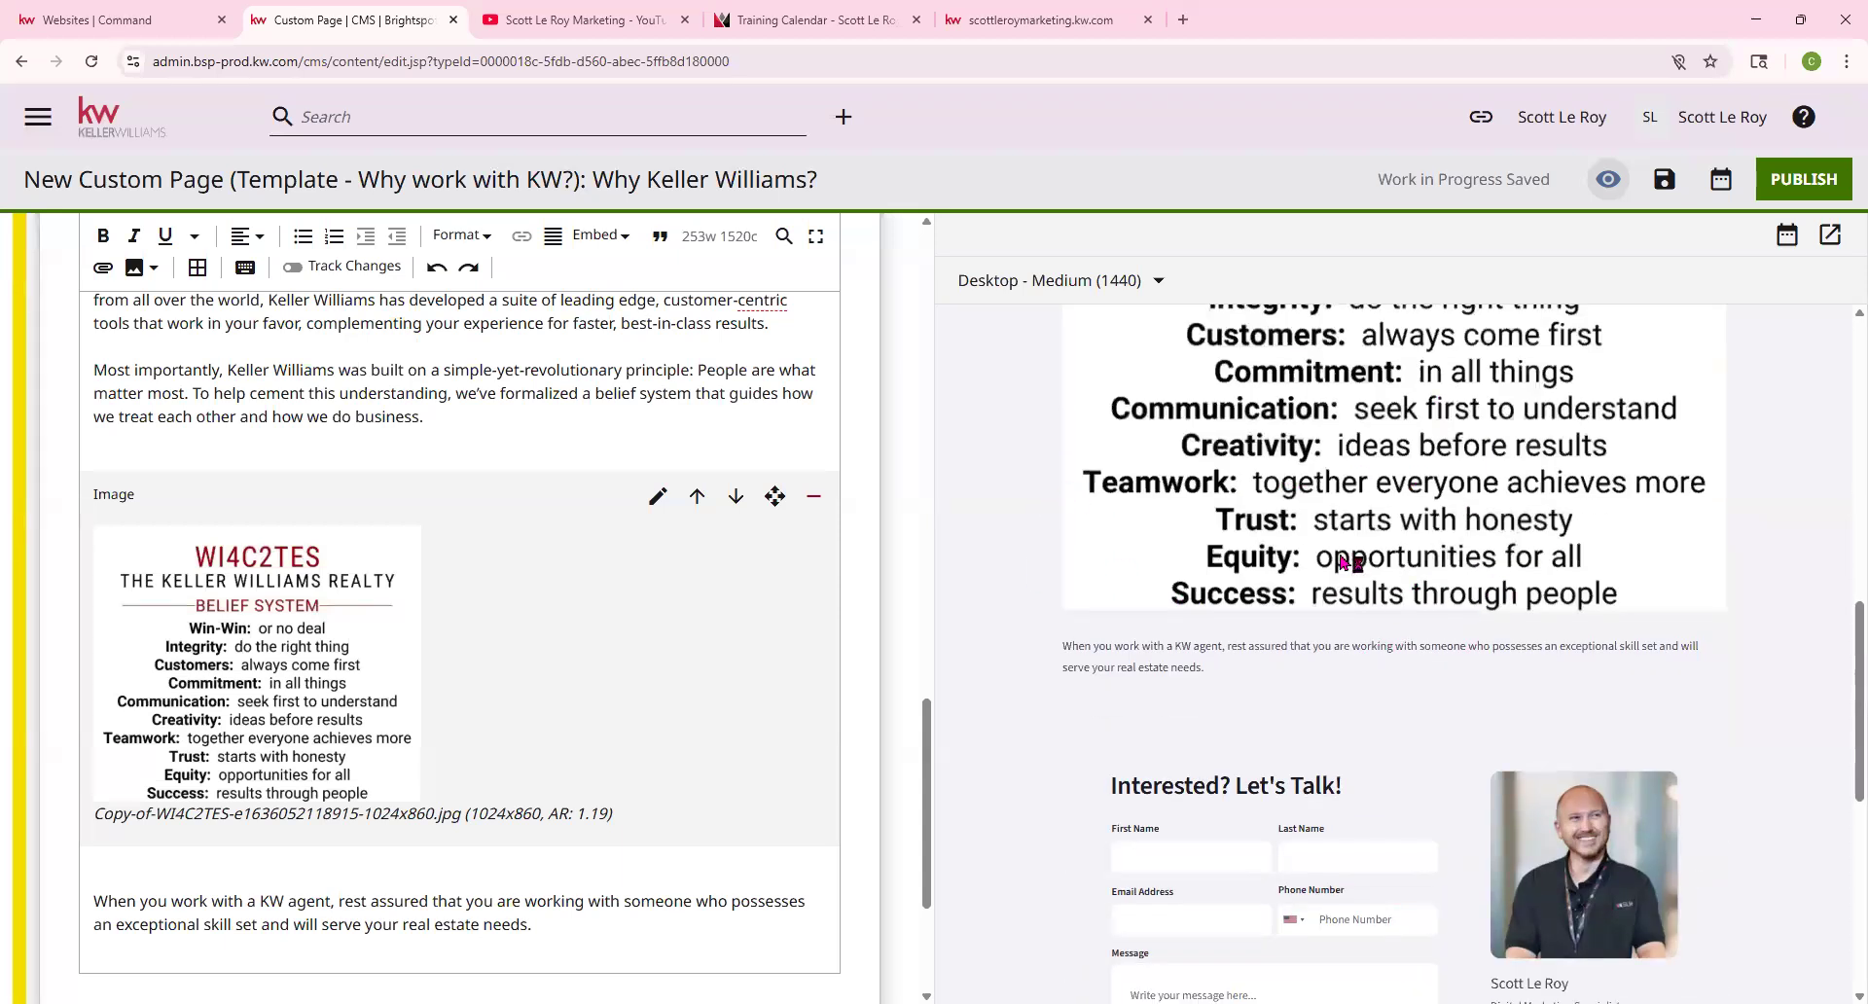
pyautogui.scroll(6, 1341, 562)
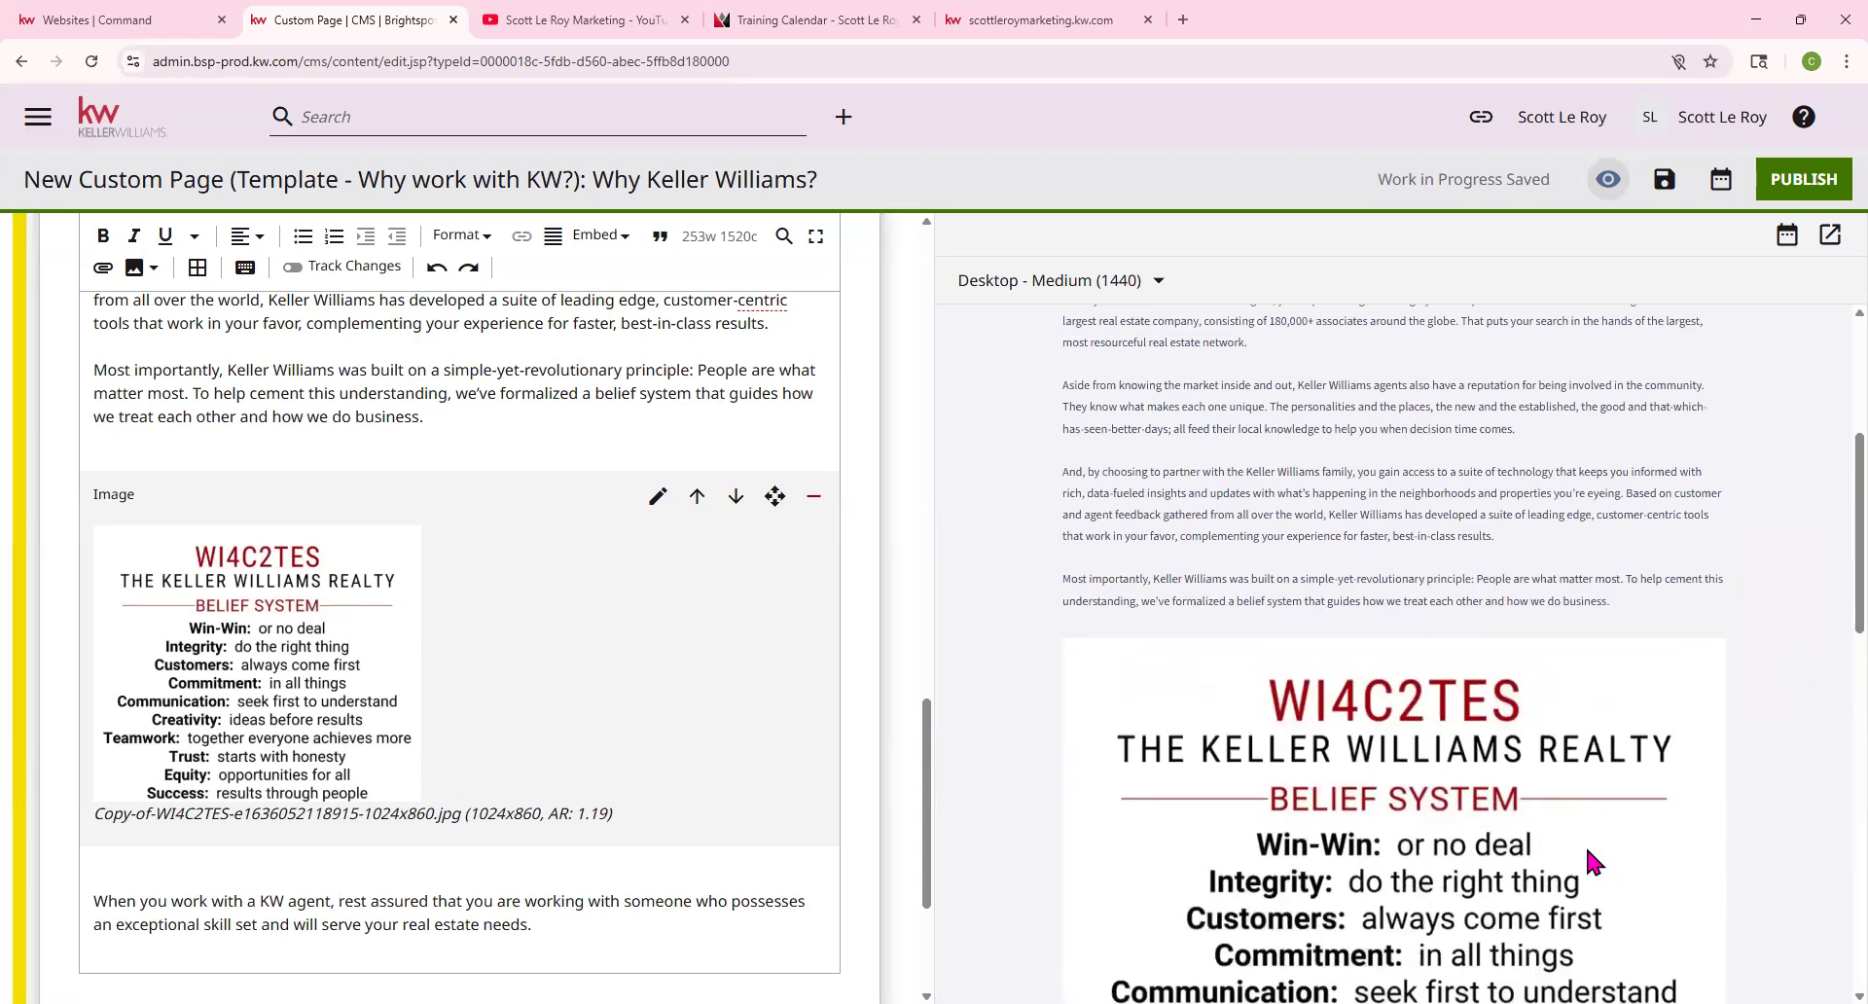
pyautogui.scroll(-6, 1168, 642)
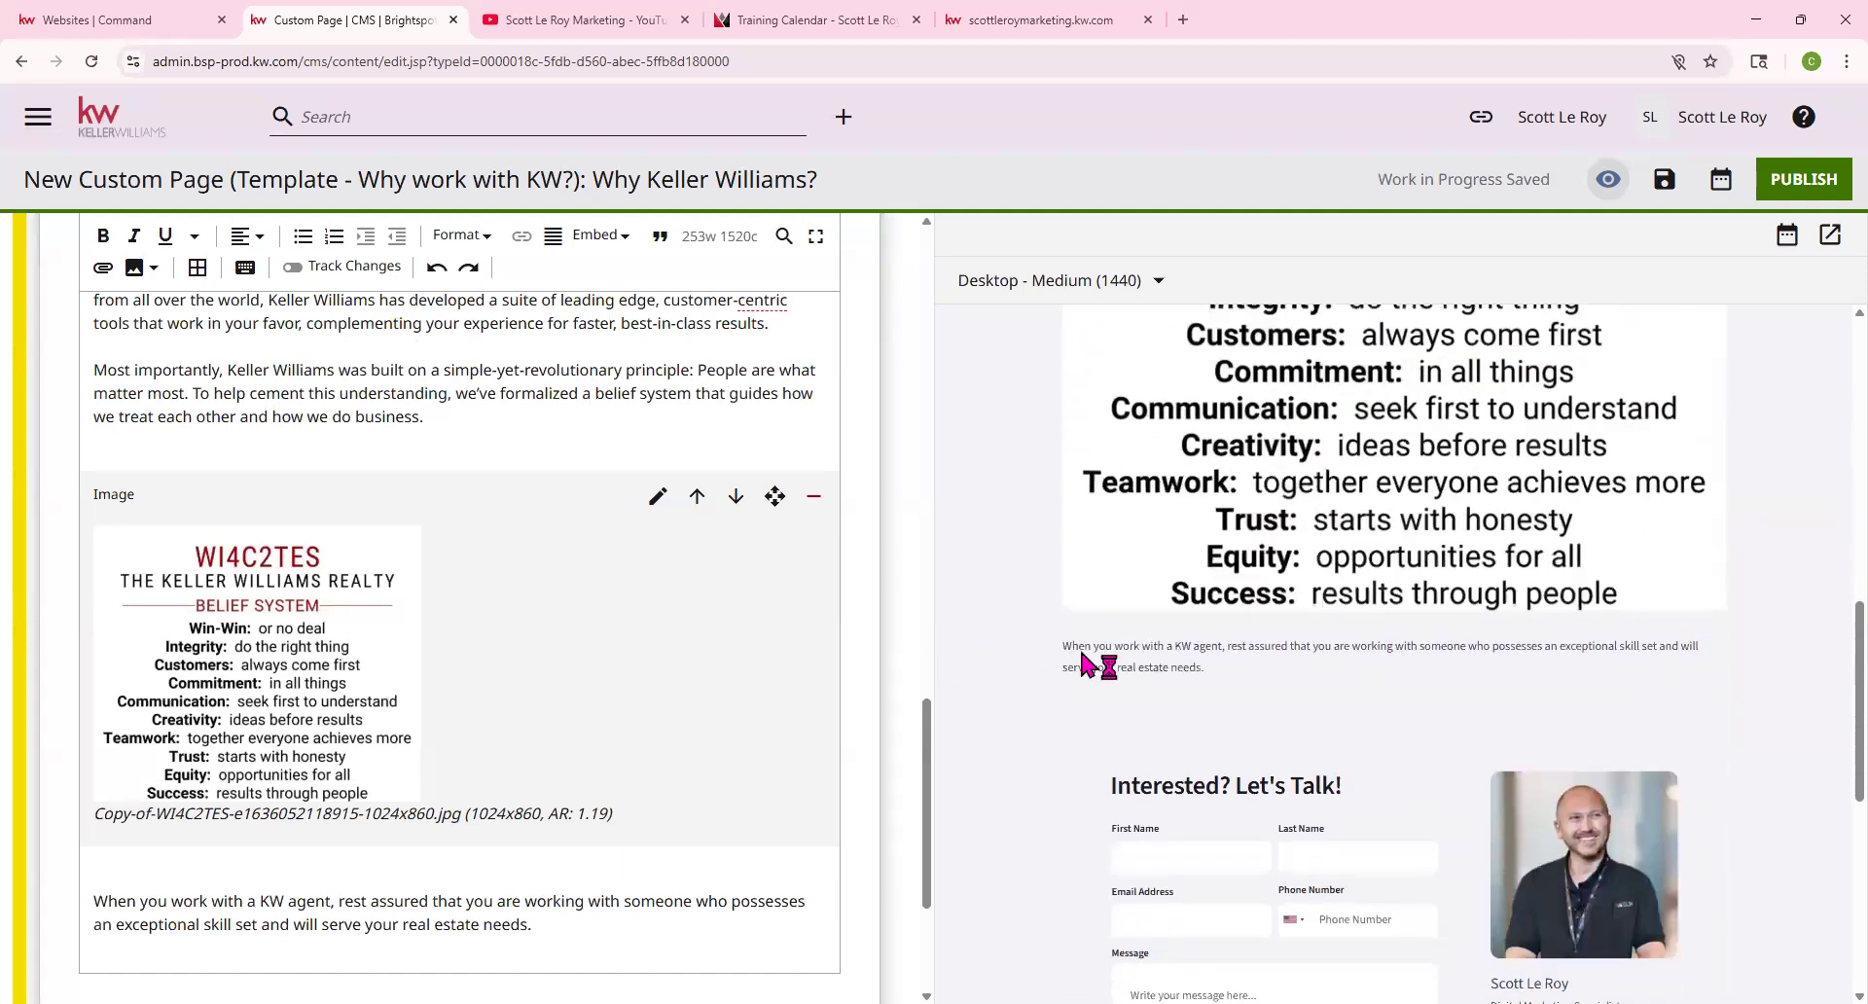
pyautogui.scroll(-3, 321, 719)
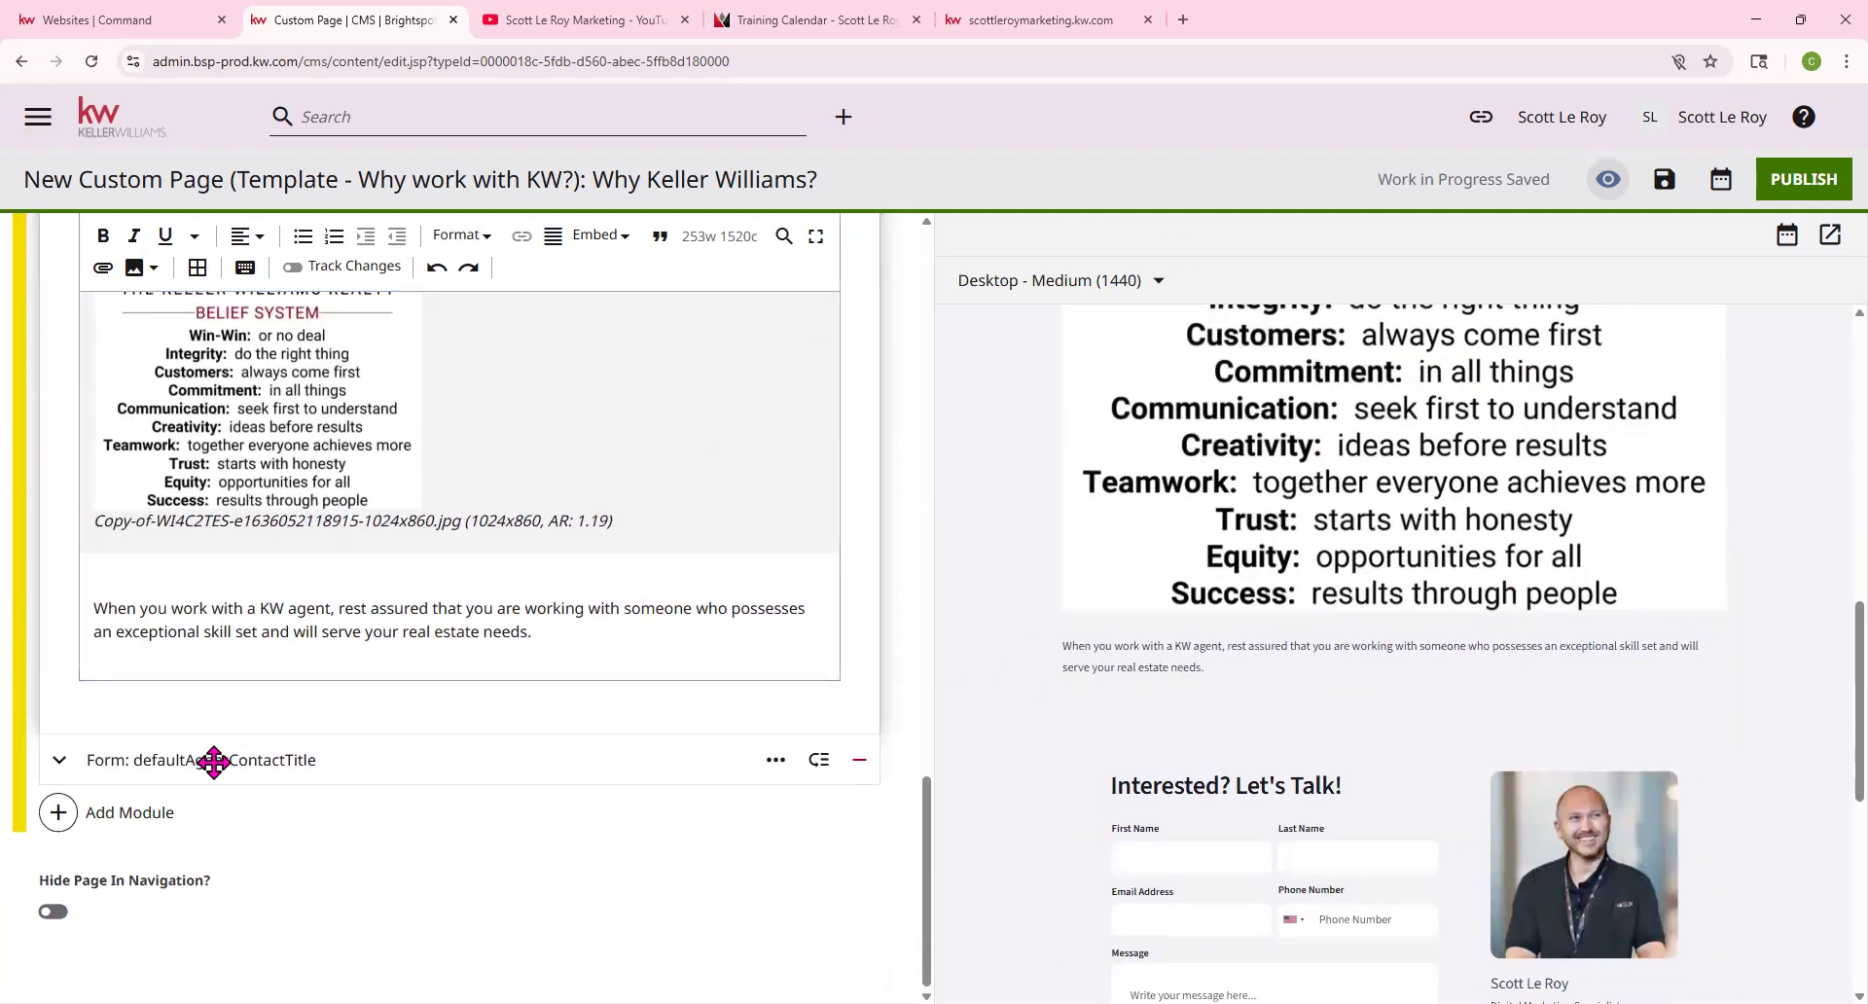
pyautogui.click(207, 766)
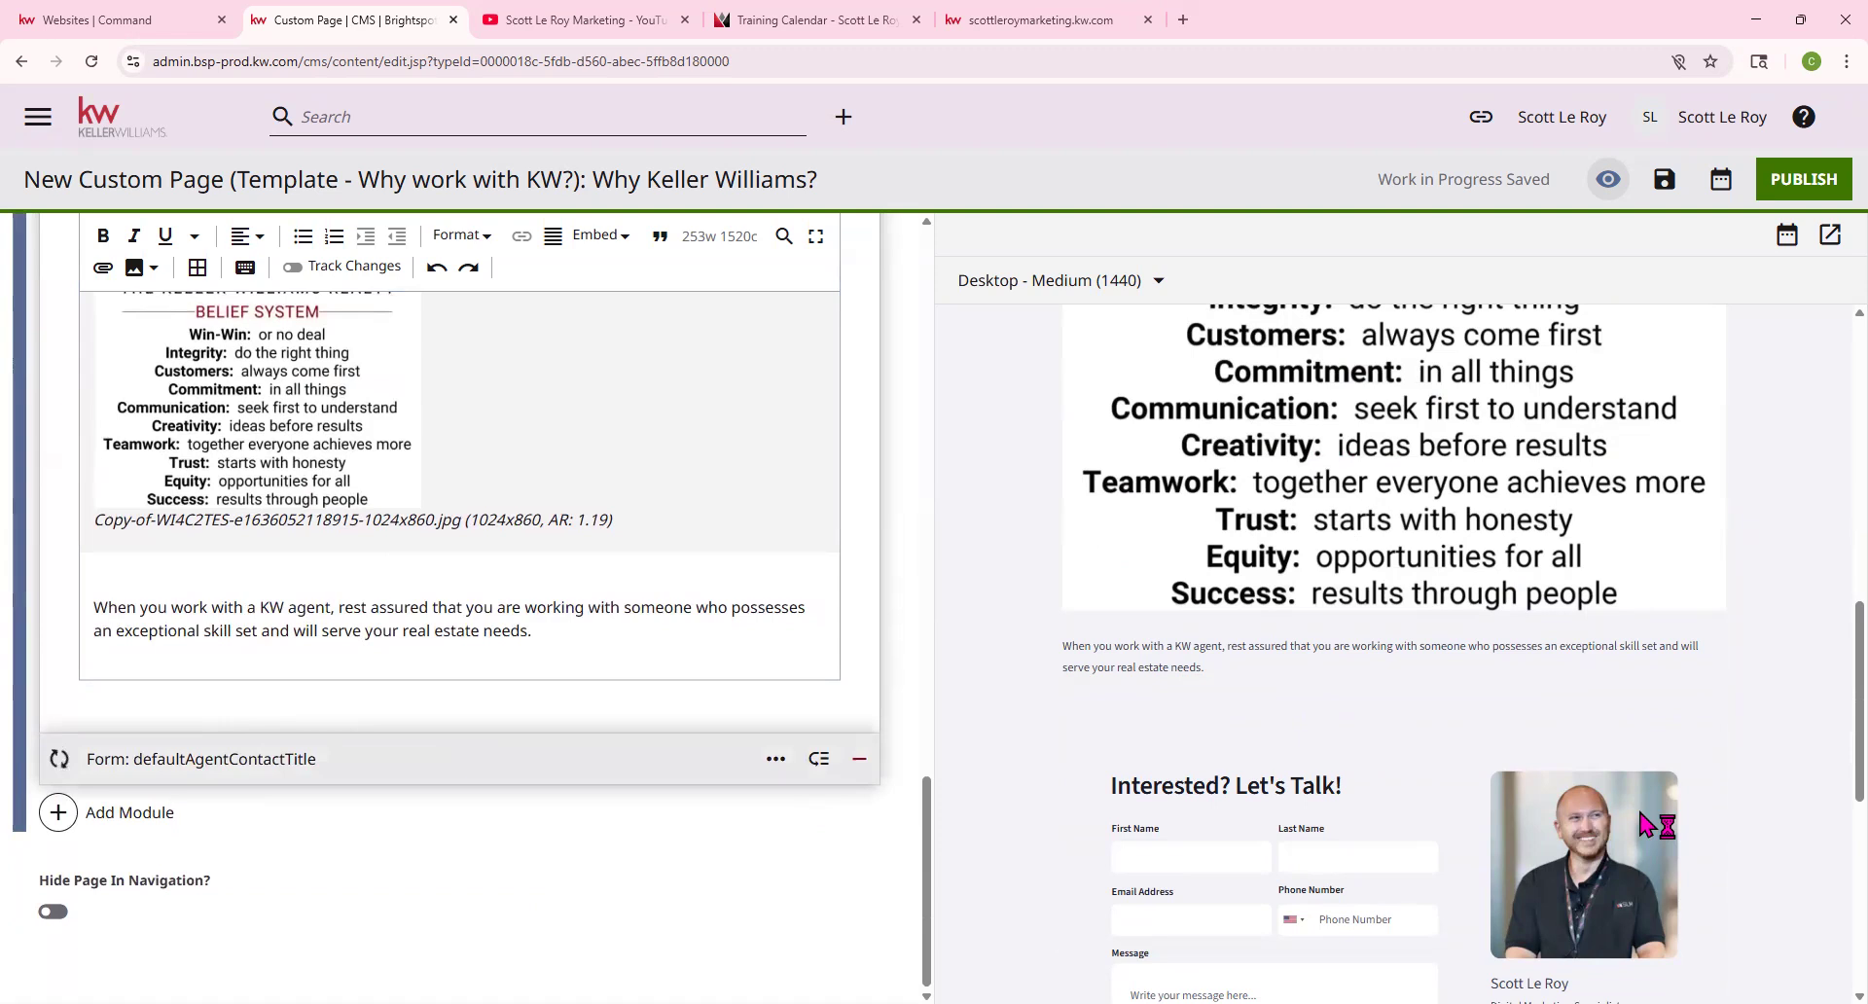
pyautogui.scroll(-2, 506, 718)
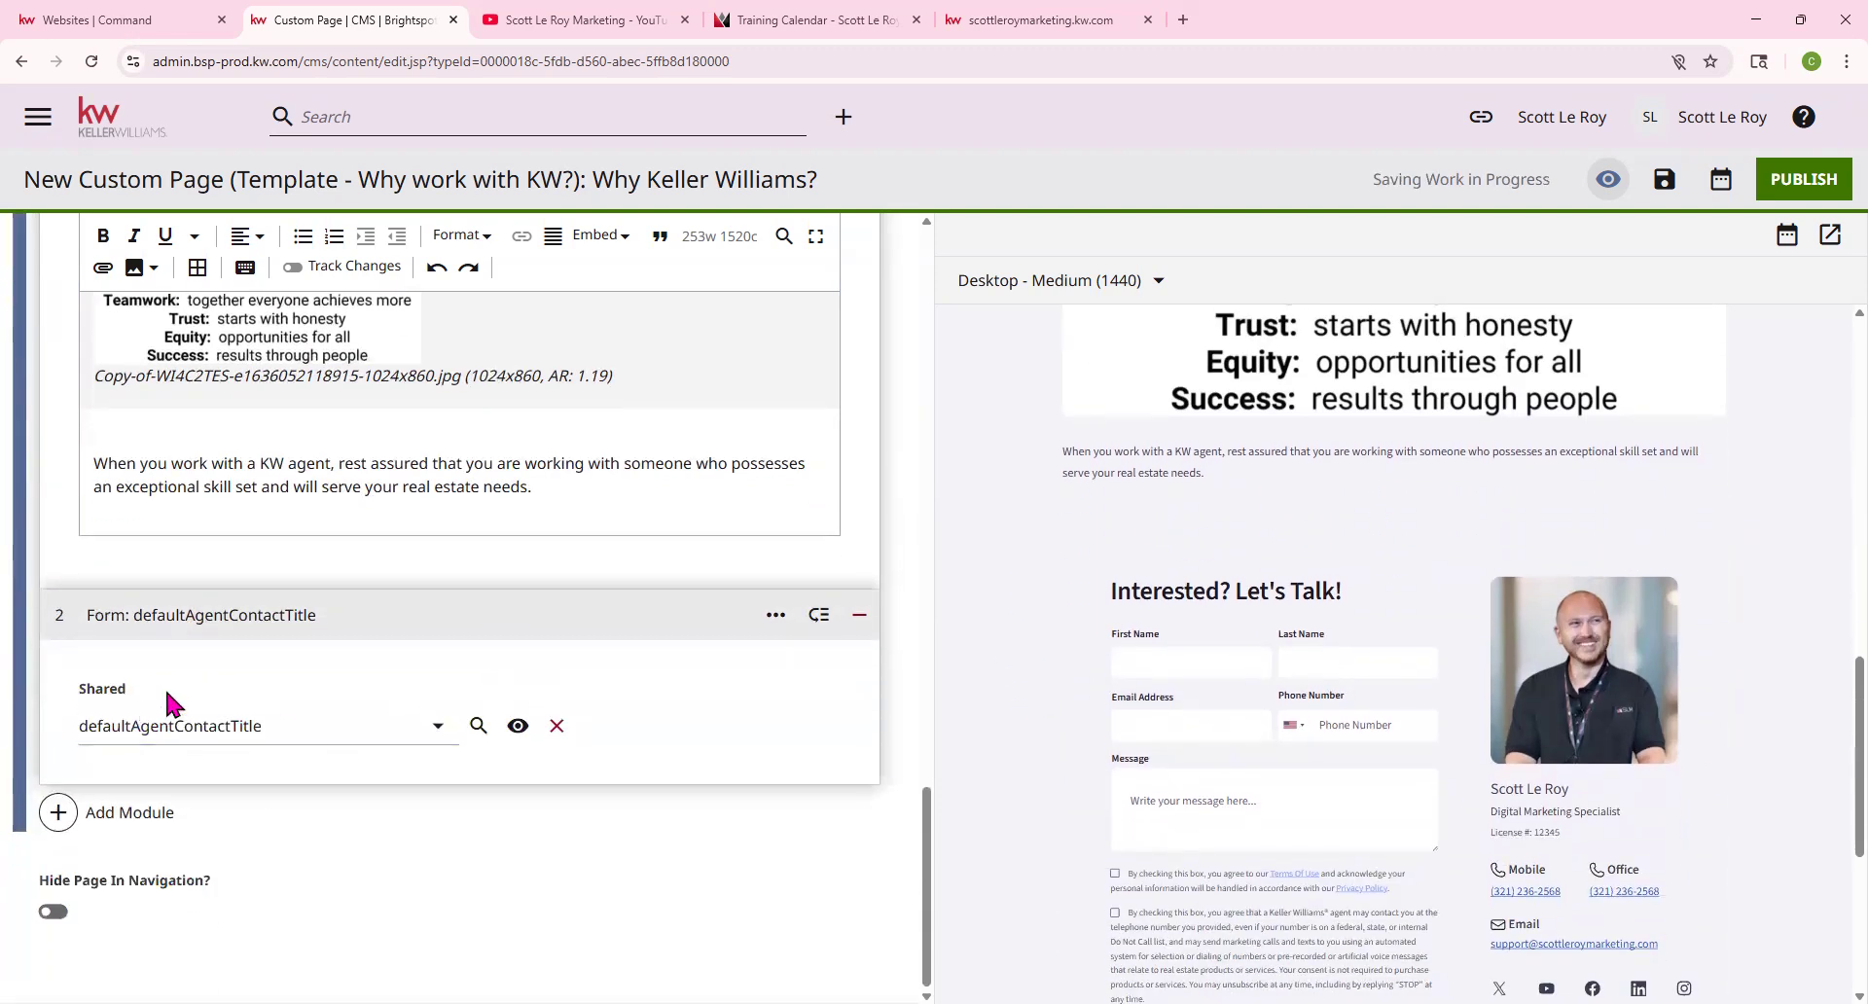
pyautogui.scroll(4, 408, 718)
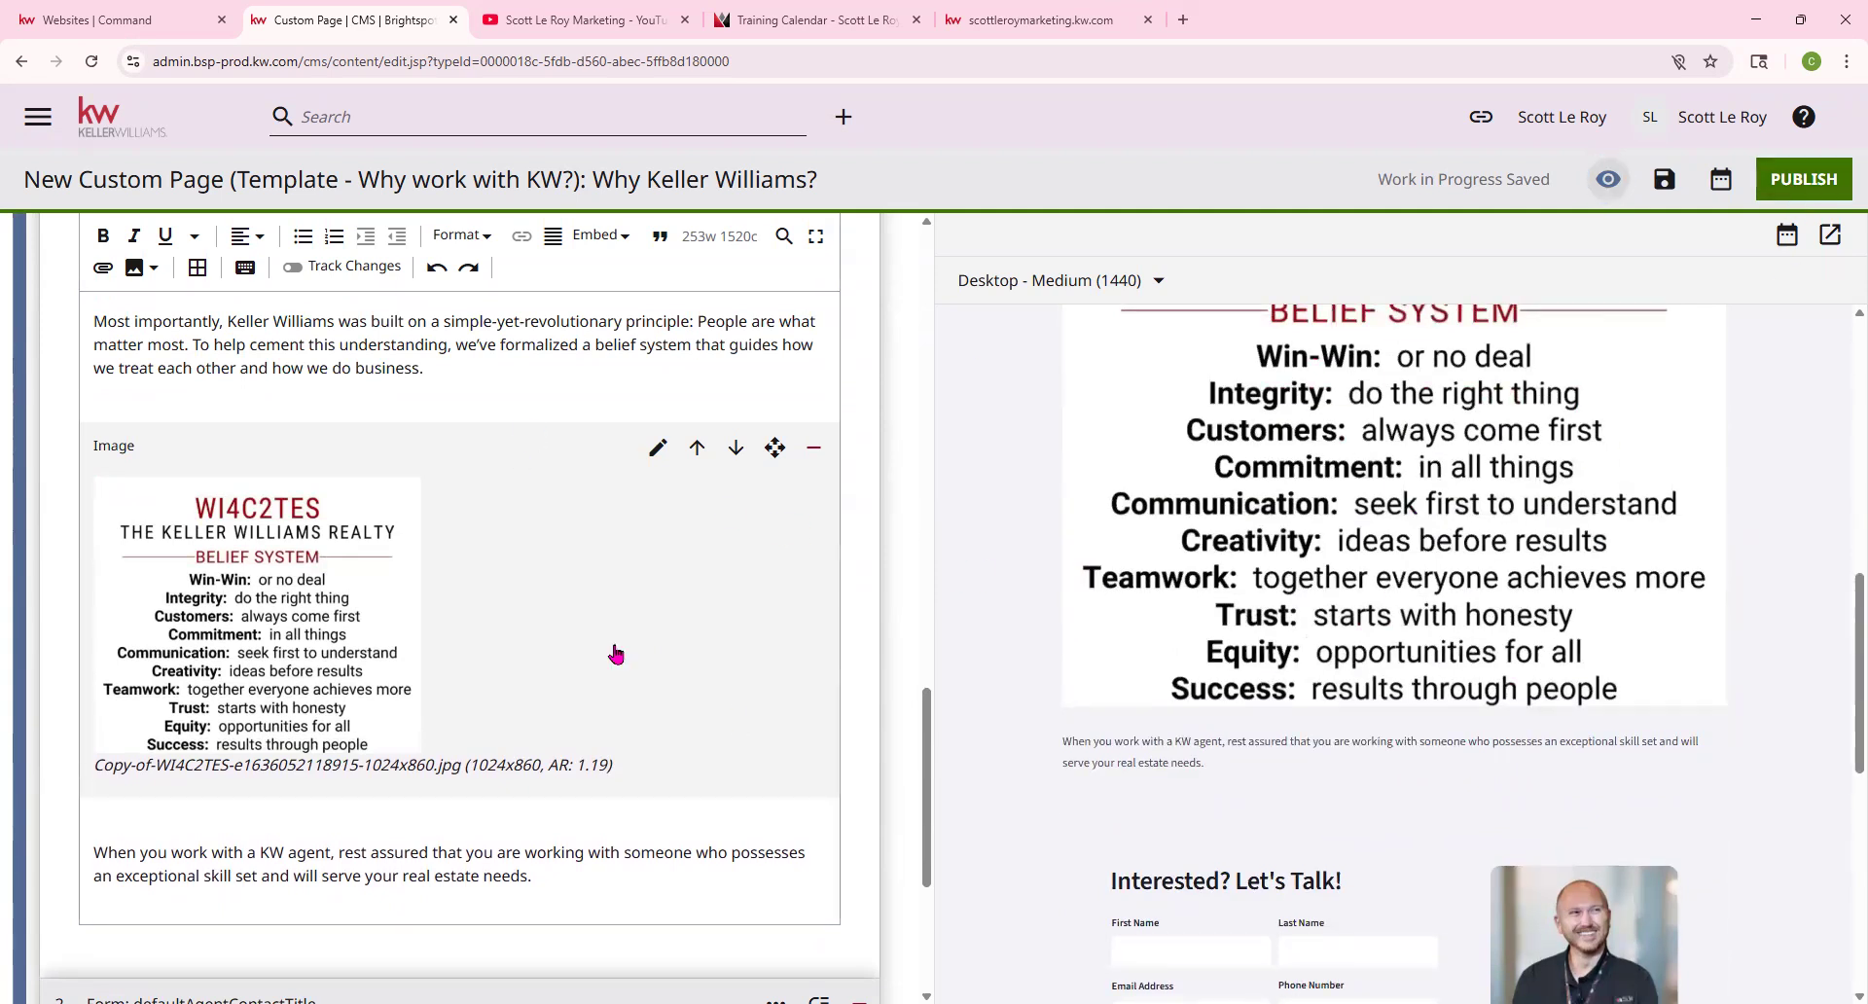
pyautogui.scroll(10, 571, 558)
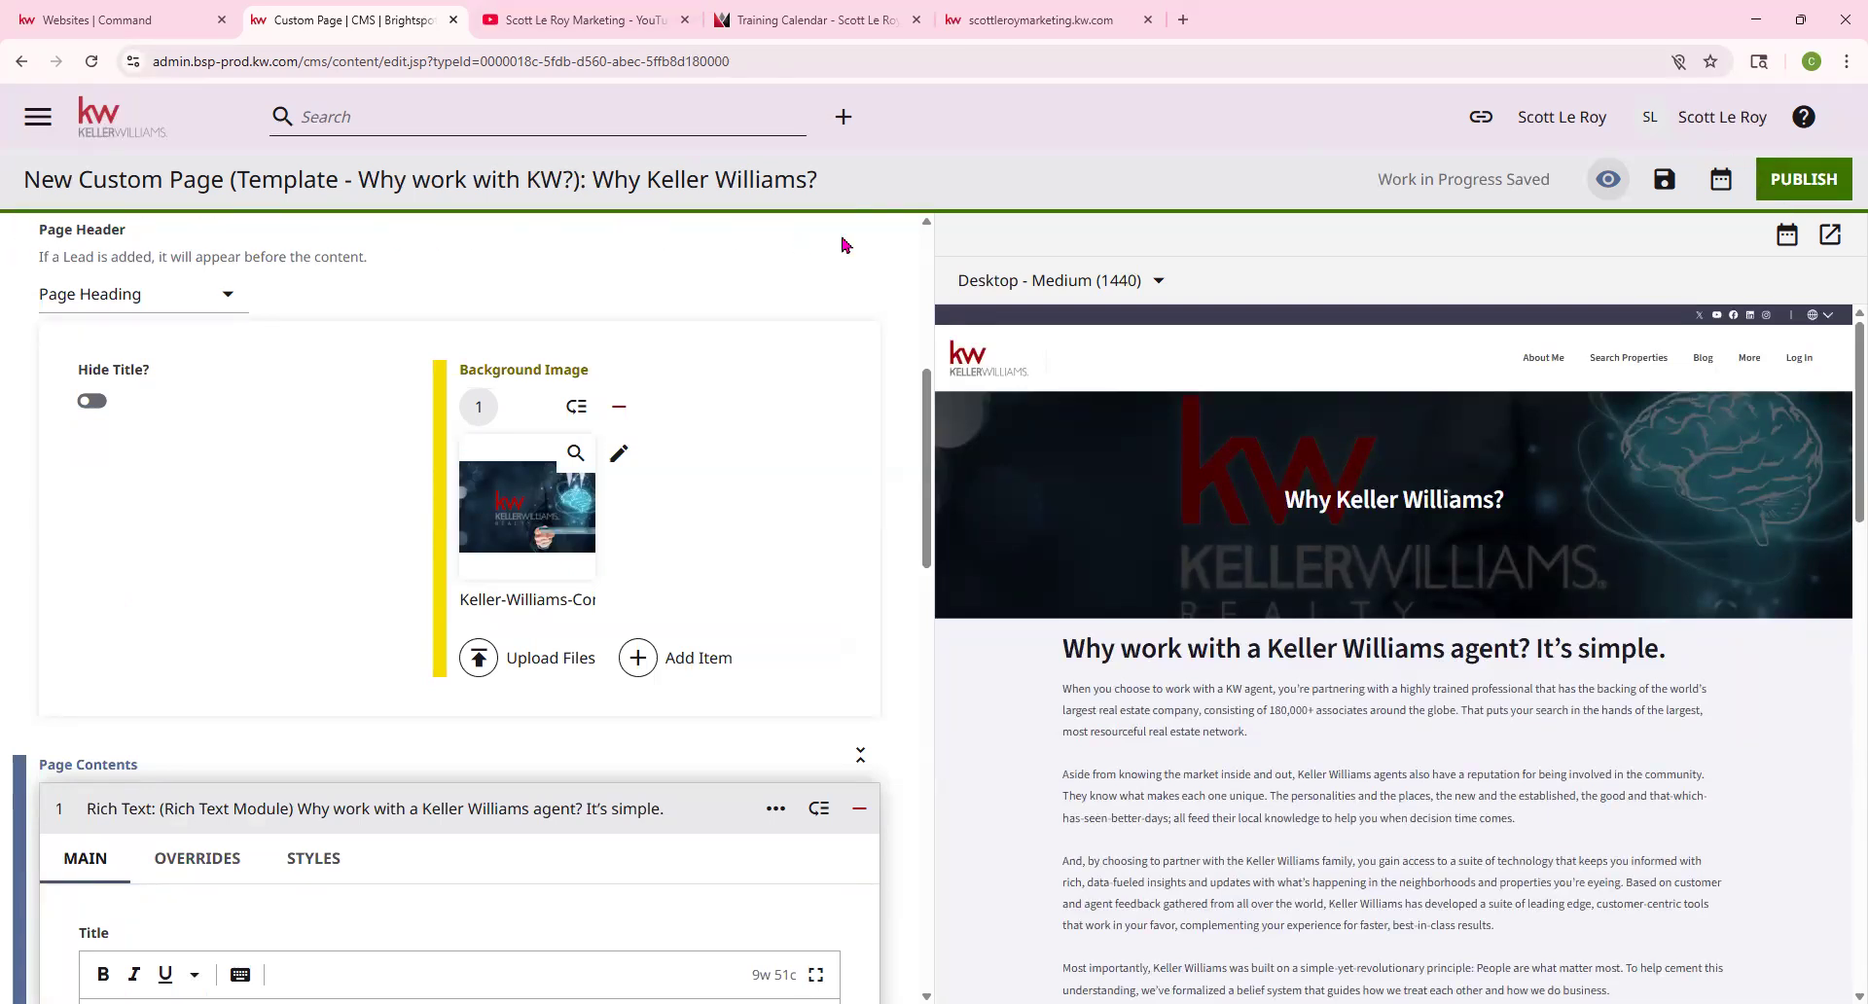
pyautogui.scroll(5, 771, 329)
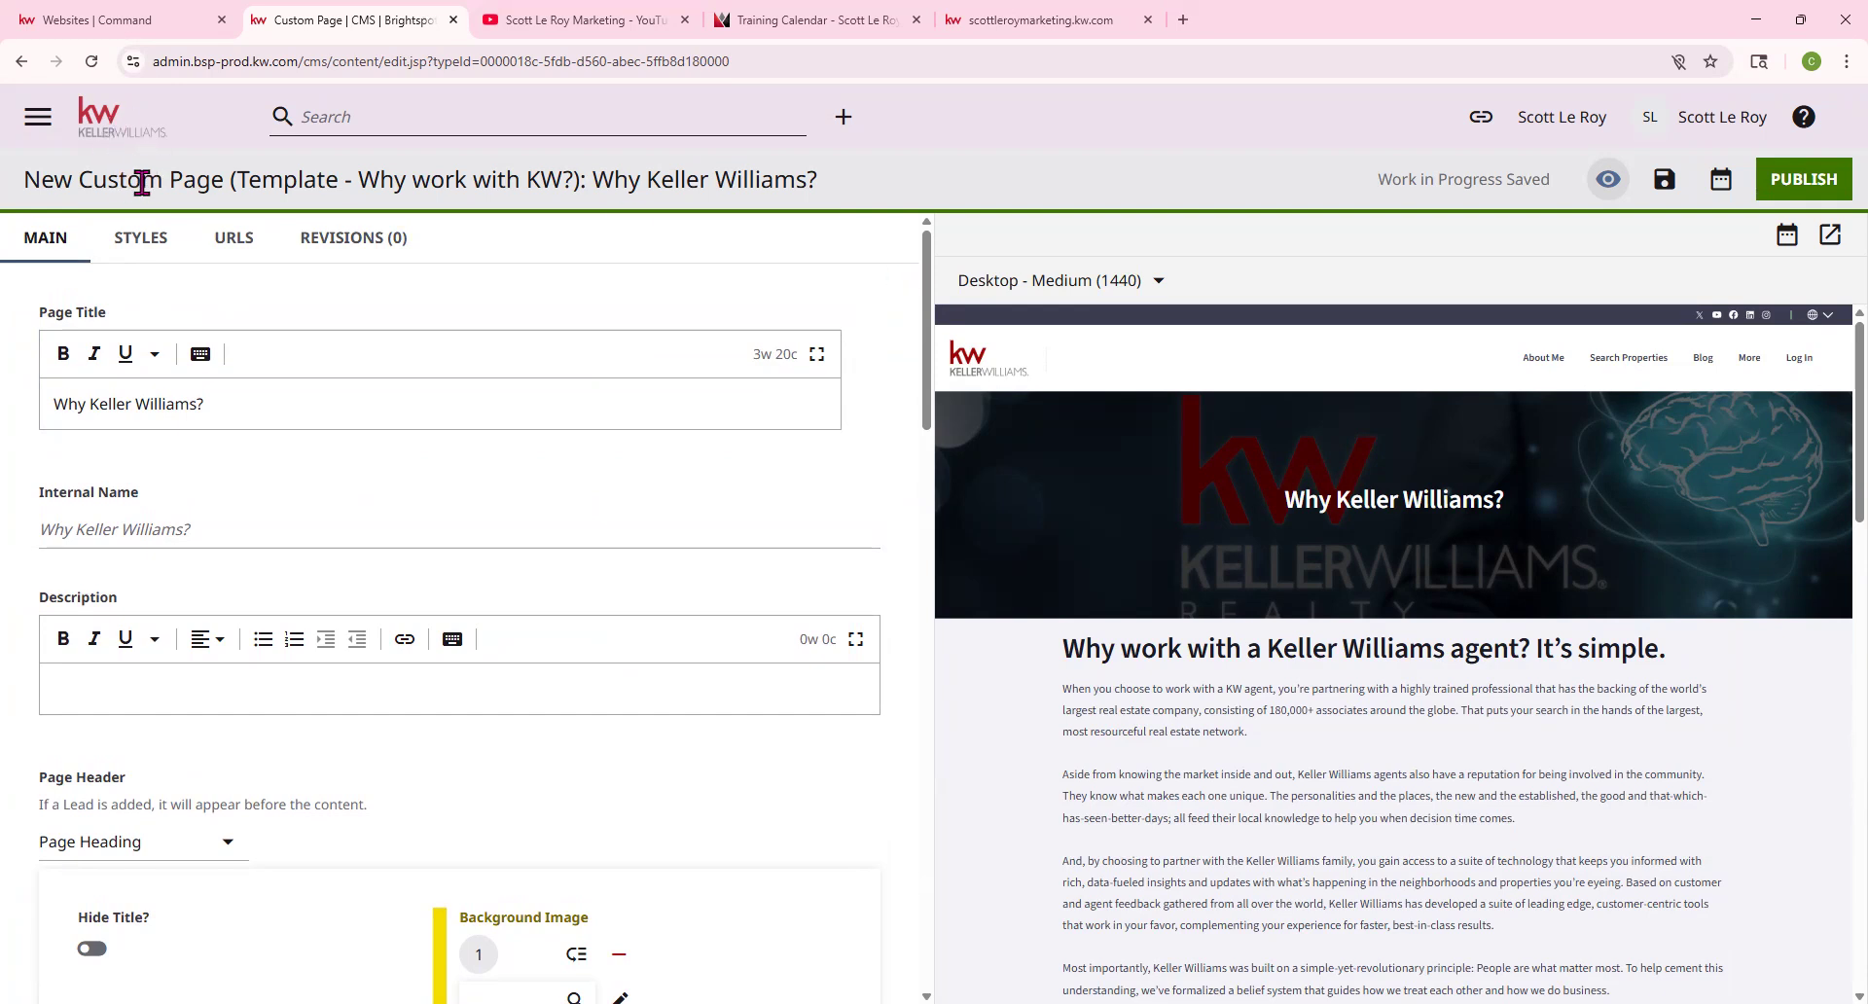
# Check the live scottleroymarketing.kw.com site, then head from the page editor to the CMS home
pyautogui.moveTo(90, 182); pyautogui.dragTo(224, 182)
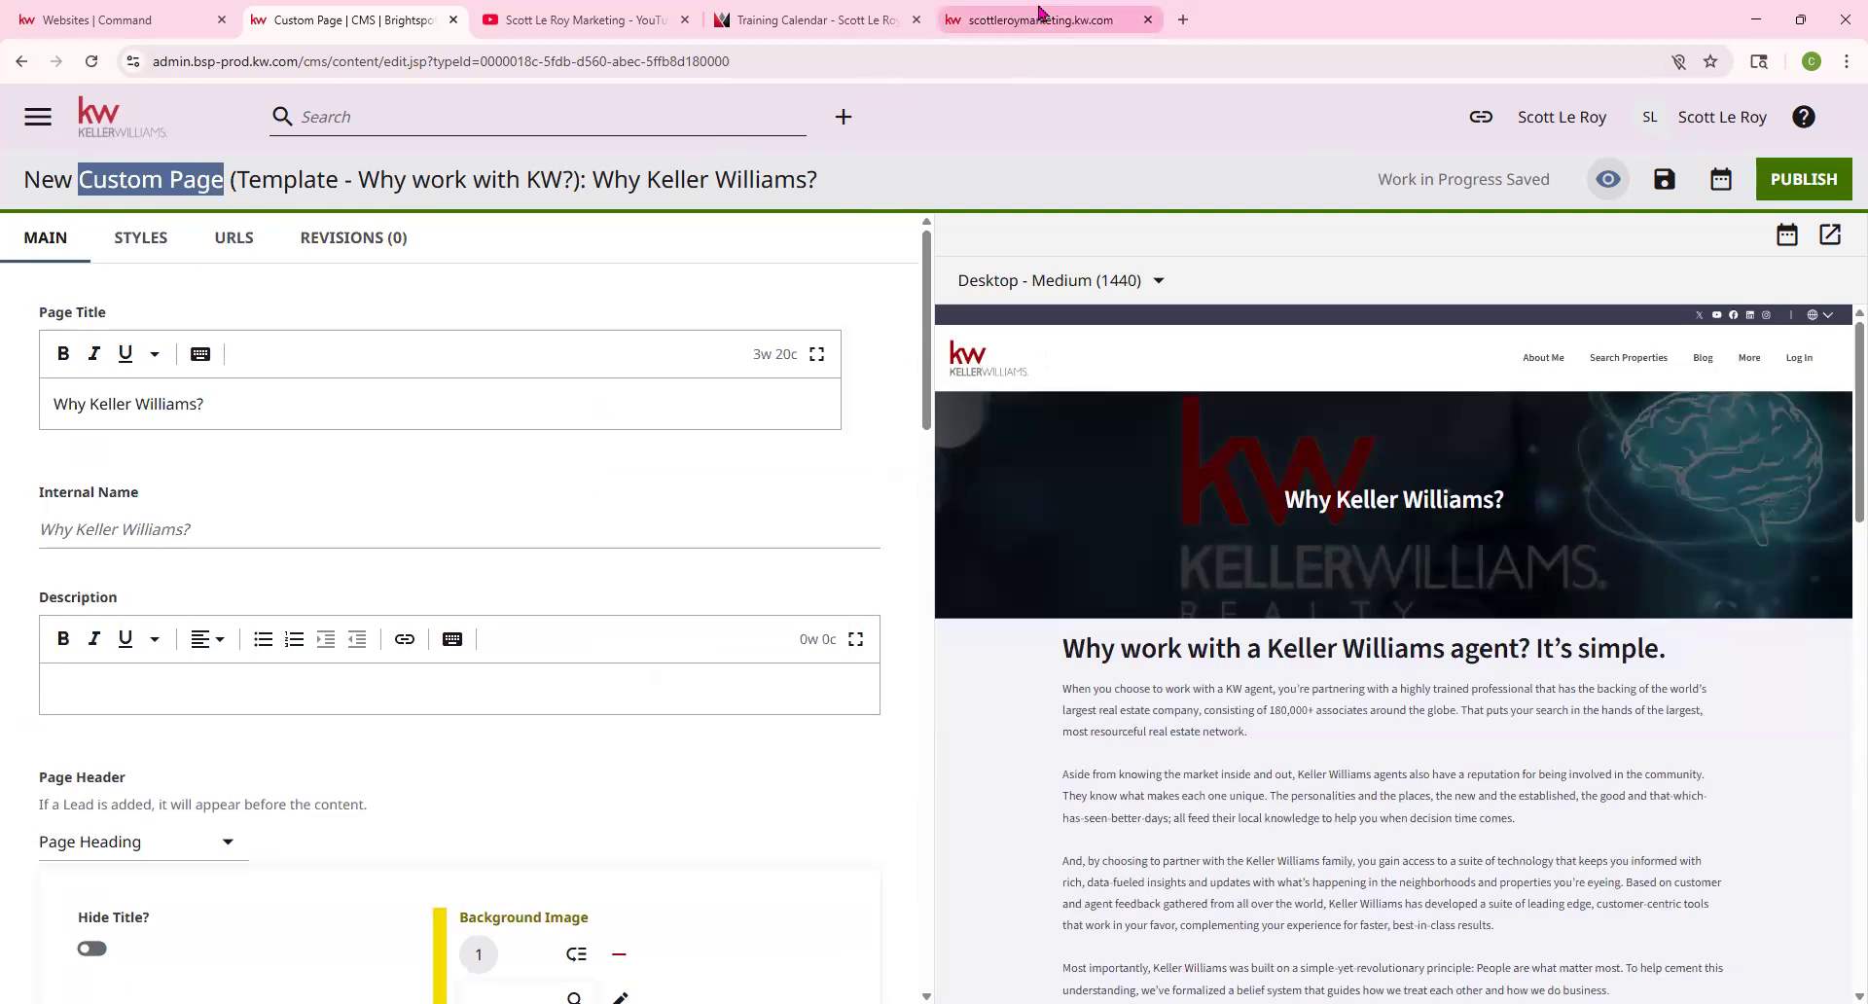
pyautogui.click(1039, 11)
pyautogui.moveTo(1697, 171)
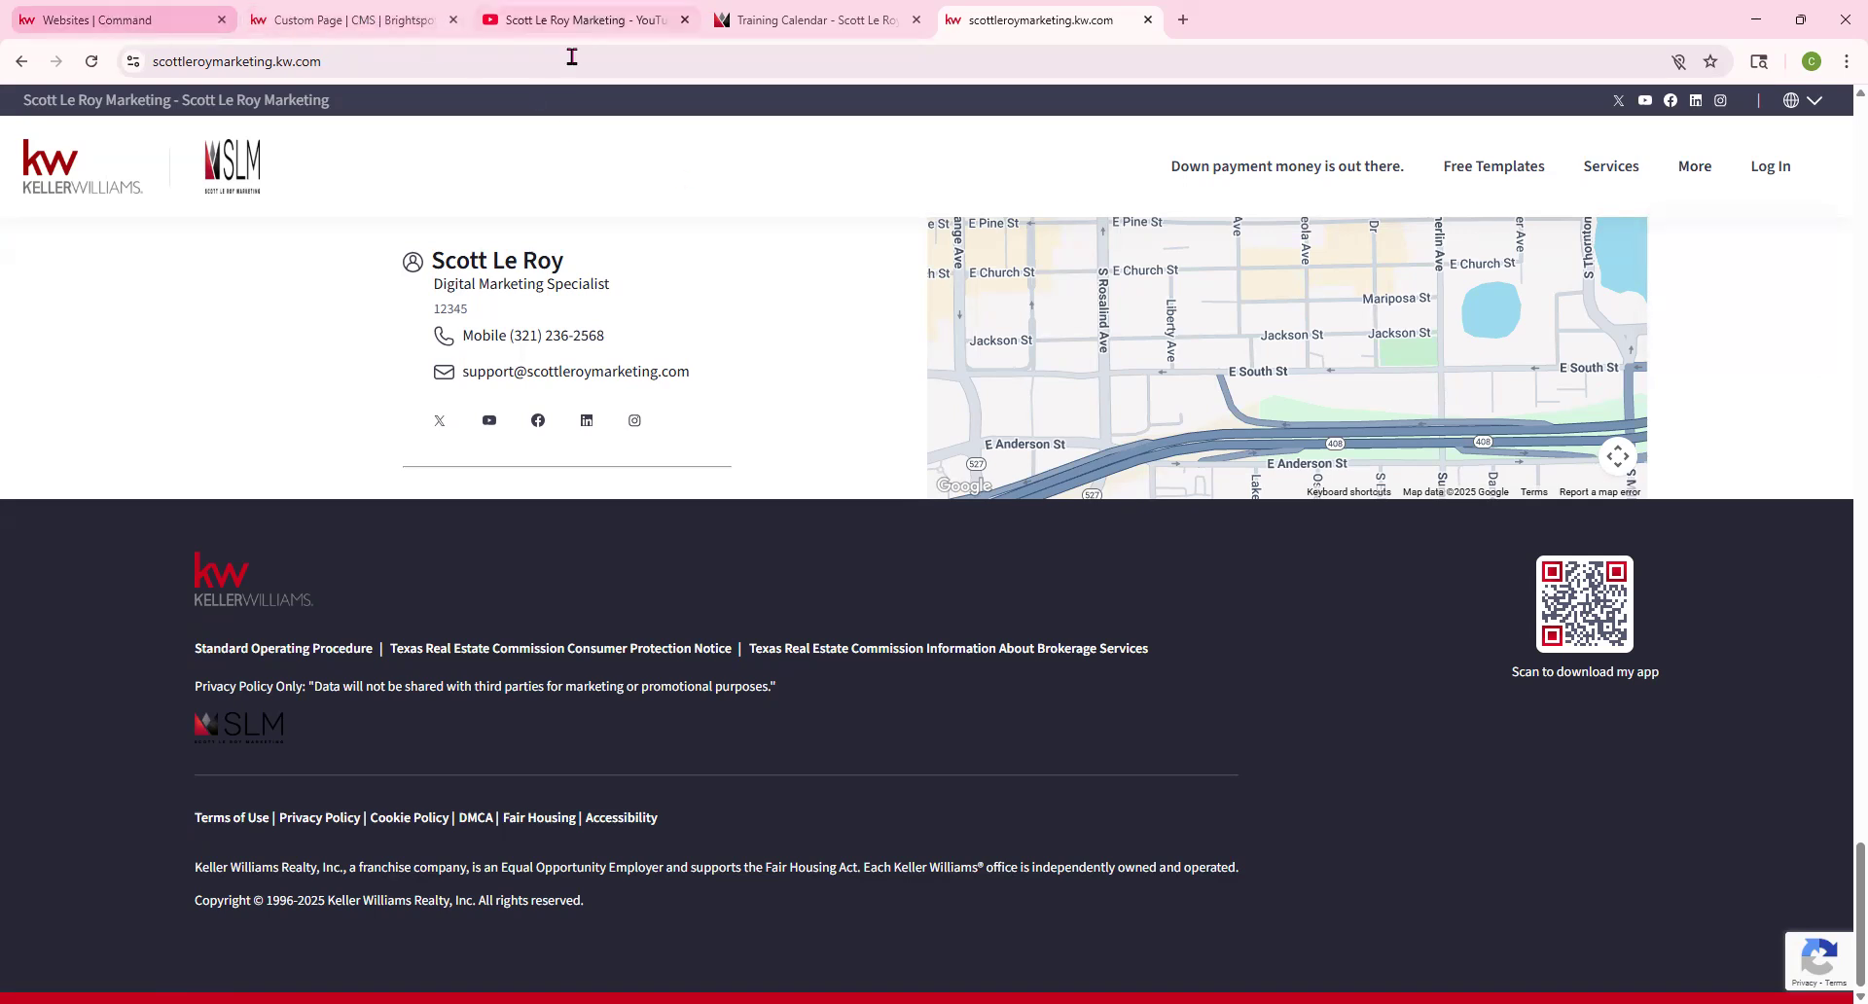
pyautogui.click(341, 12)
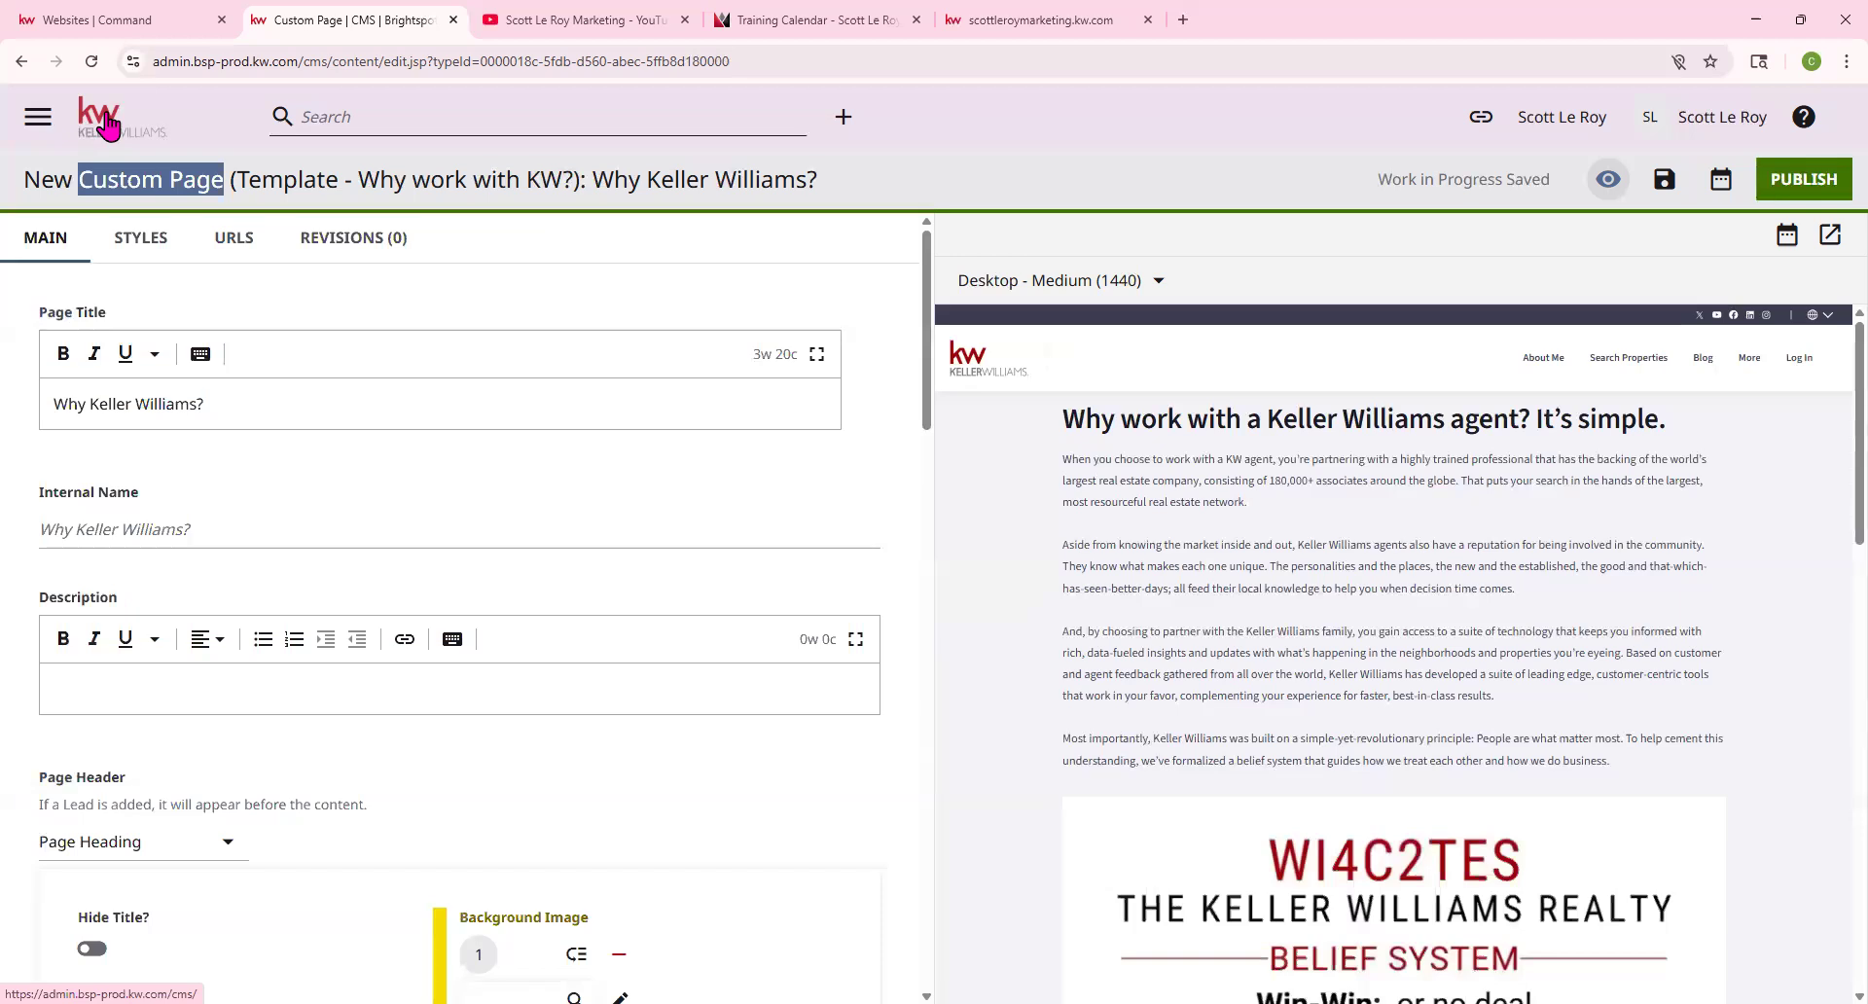
pyautogui.click(107, 124)
pyautogui.click(1018, 185)
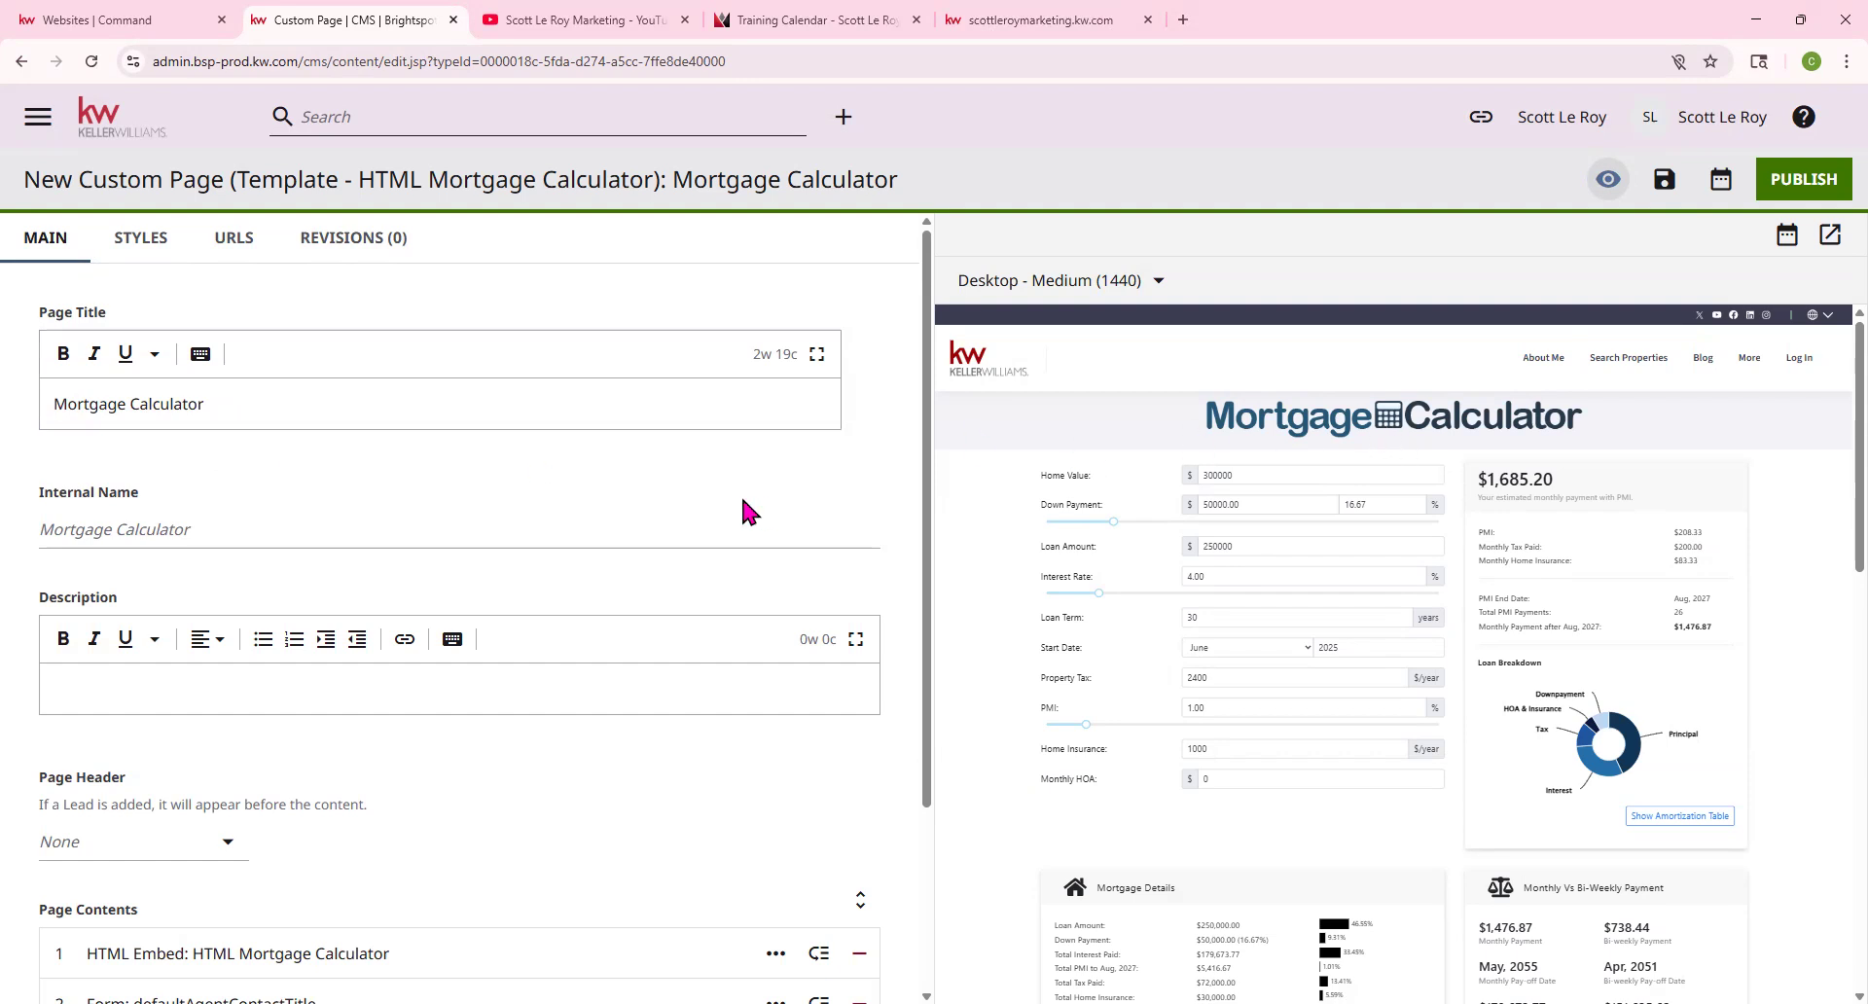
pyautogui.scroll(-2, 195, 653)
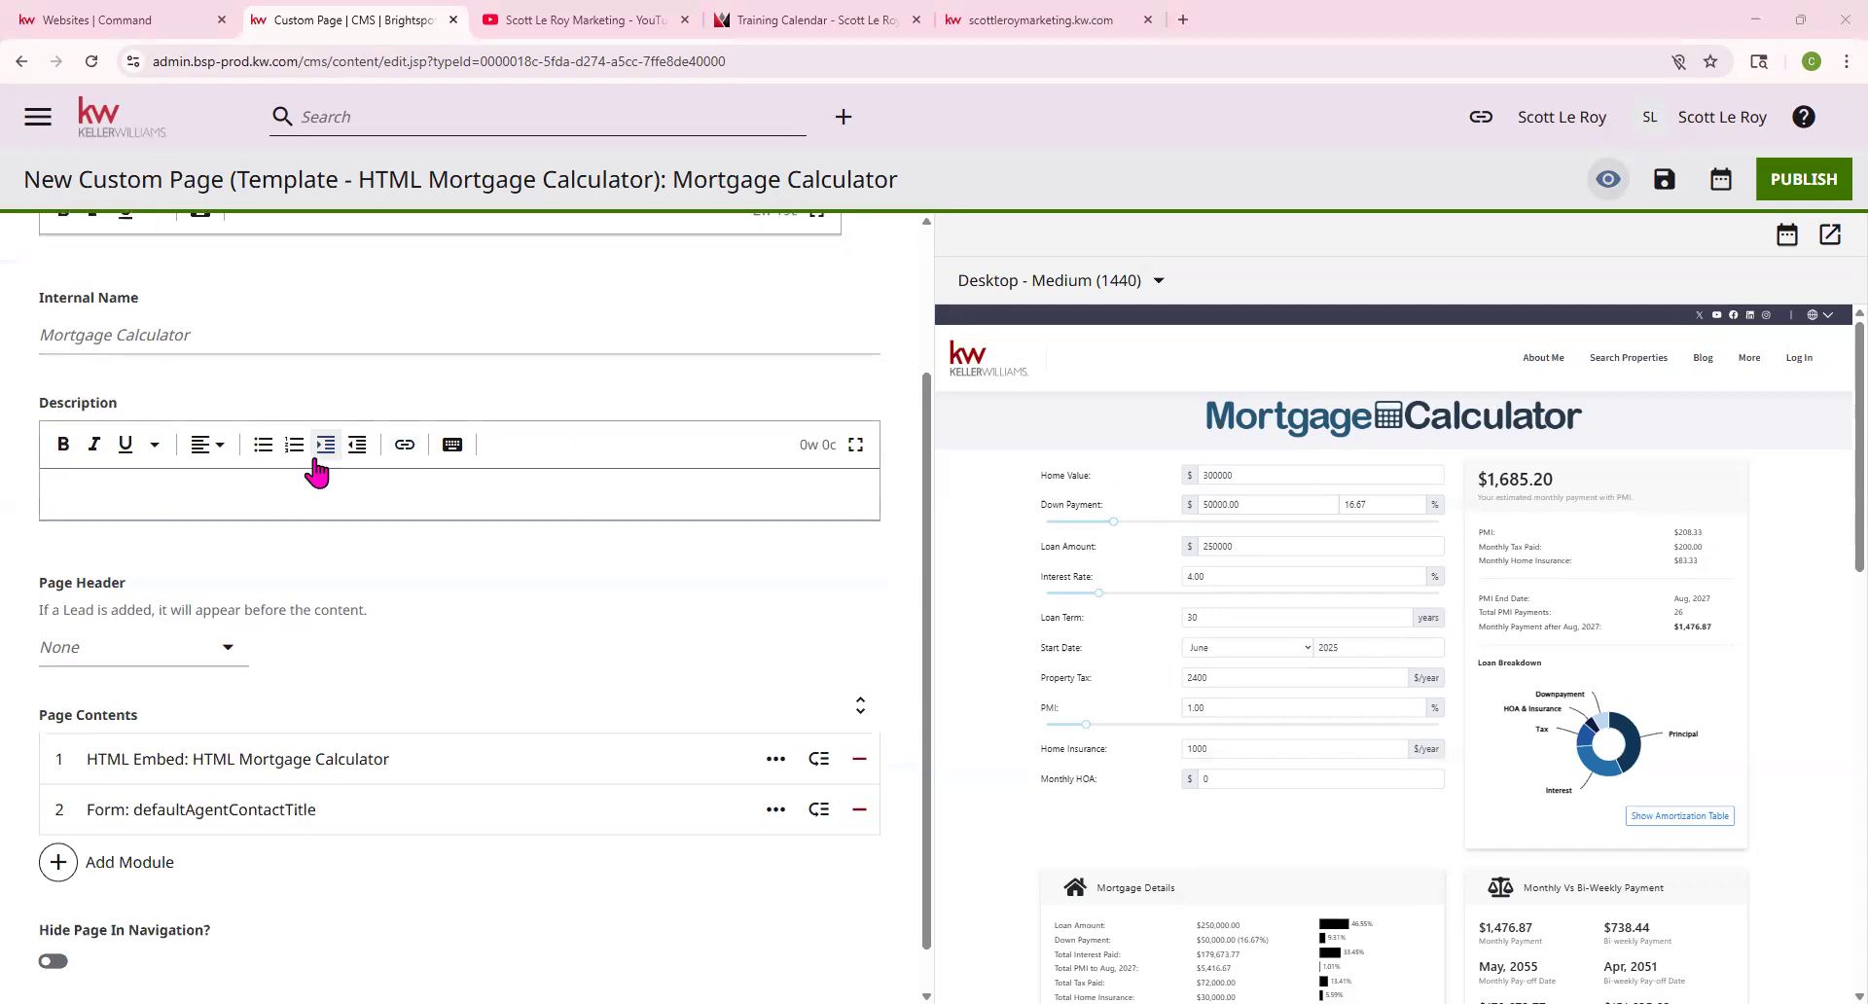
pyautogui.scroll(2, 311, 475)
pyautogui.scroll(-2, 301, 478)
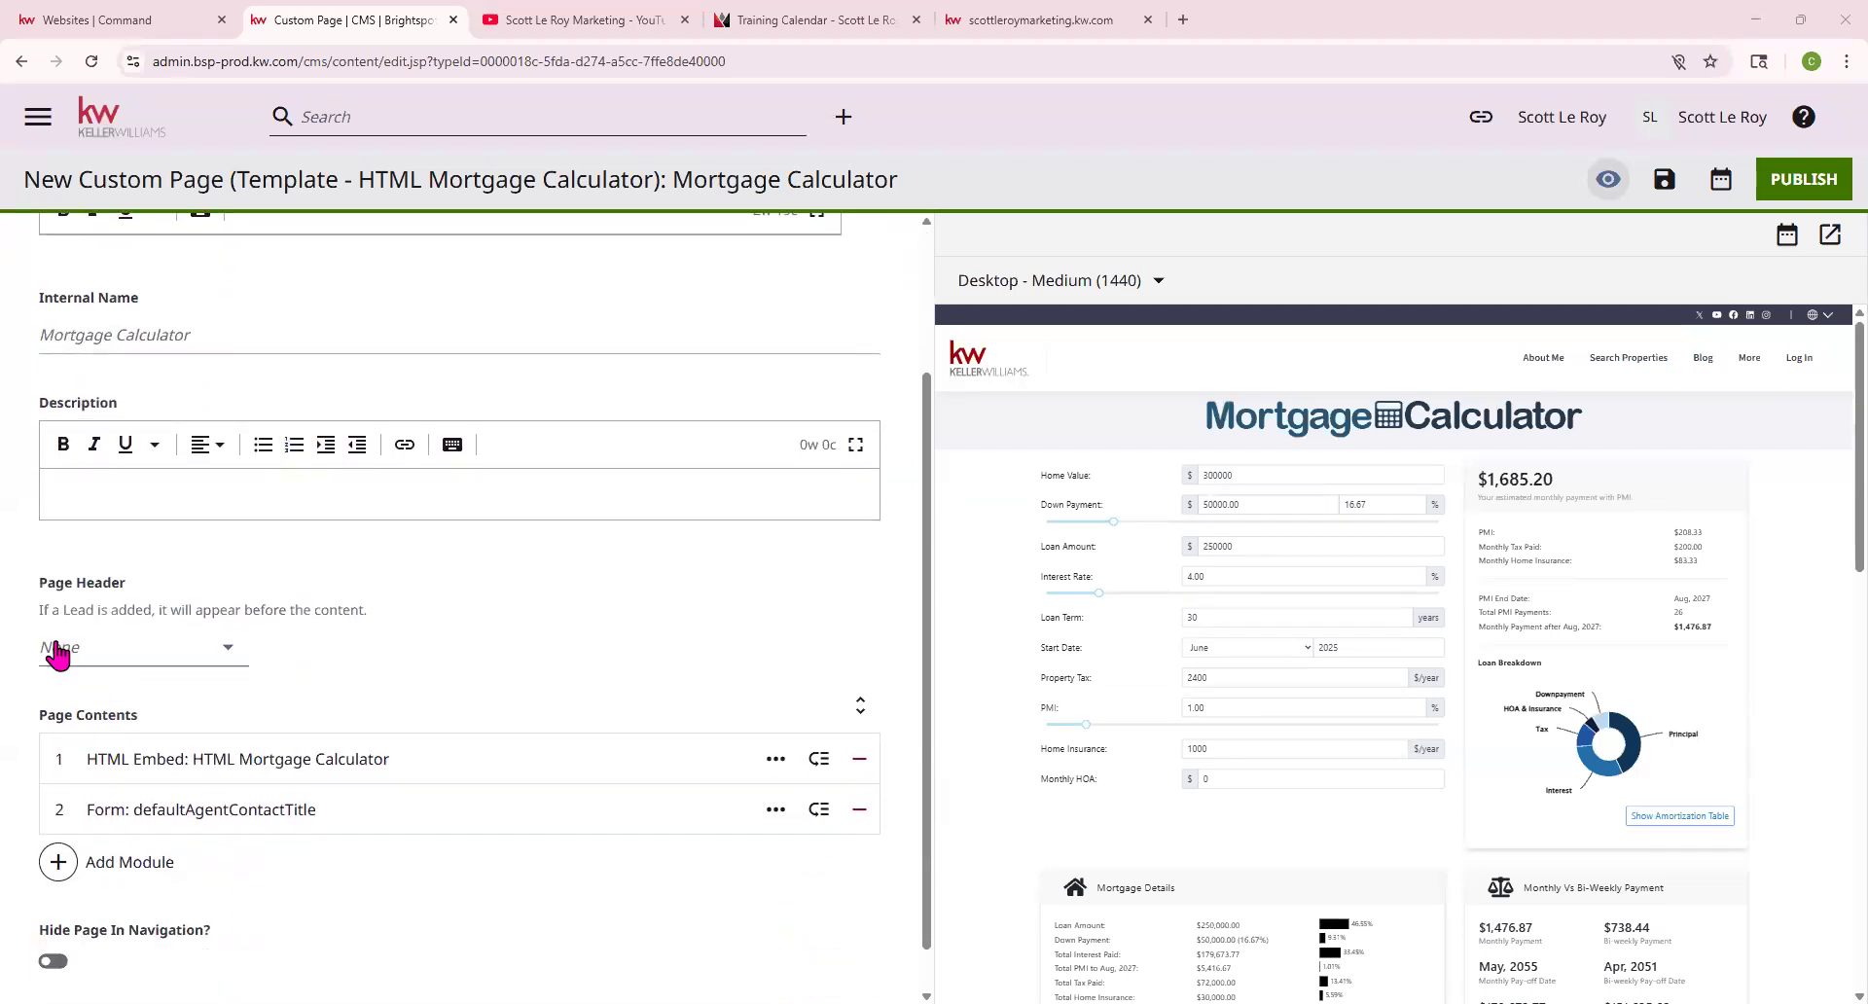
pyautogui.click(61, 650)
pyautogui.click(122, 567)
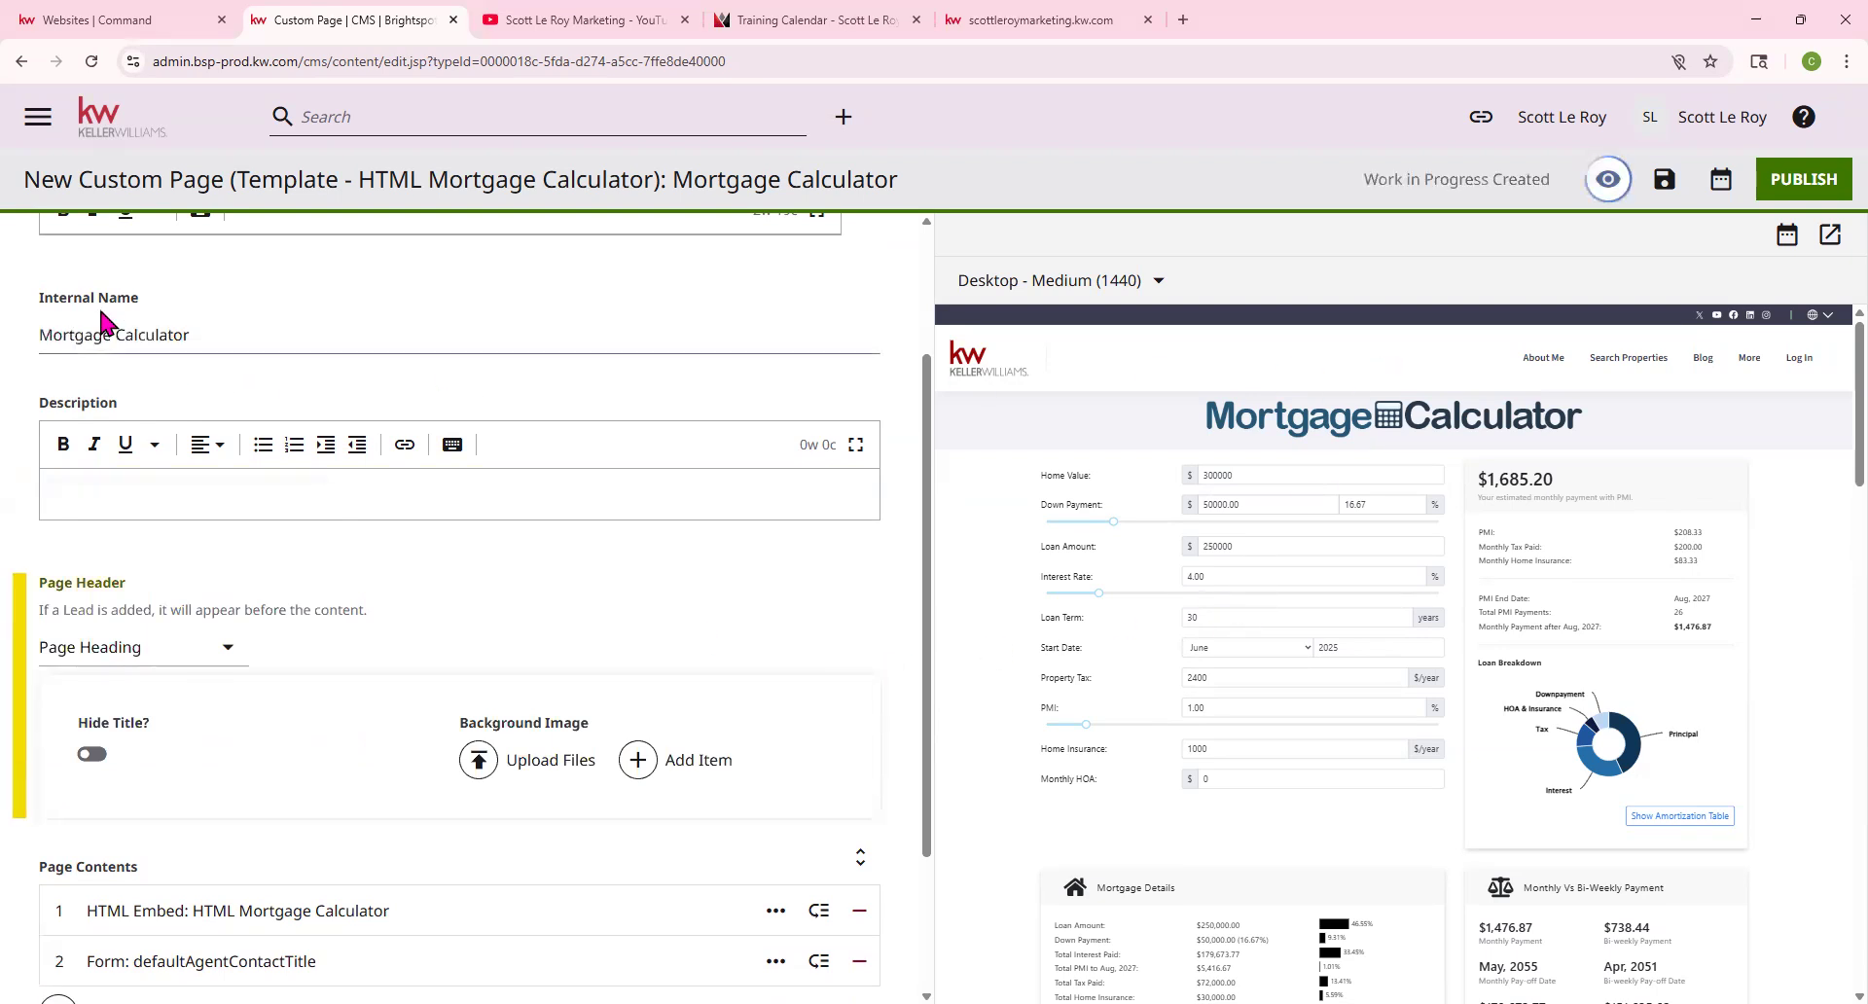
pyautogui.scroll(2, 101, 311)
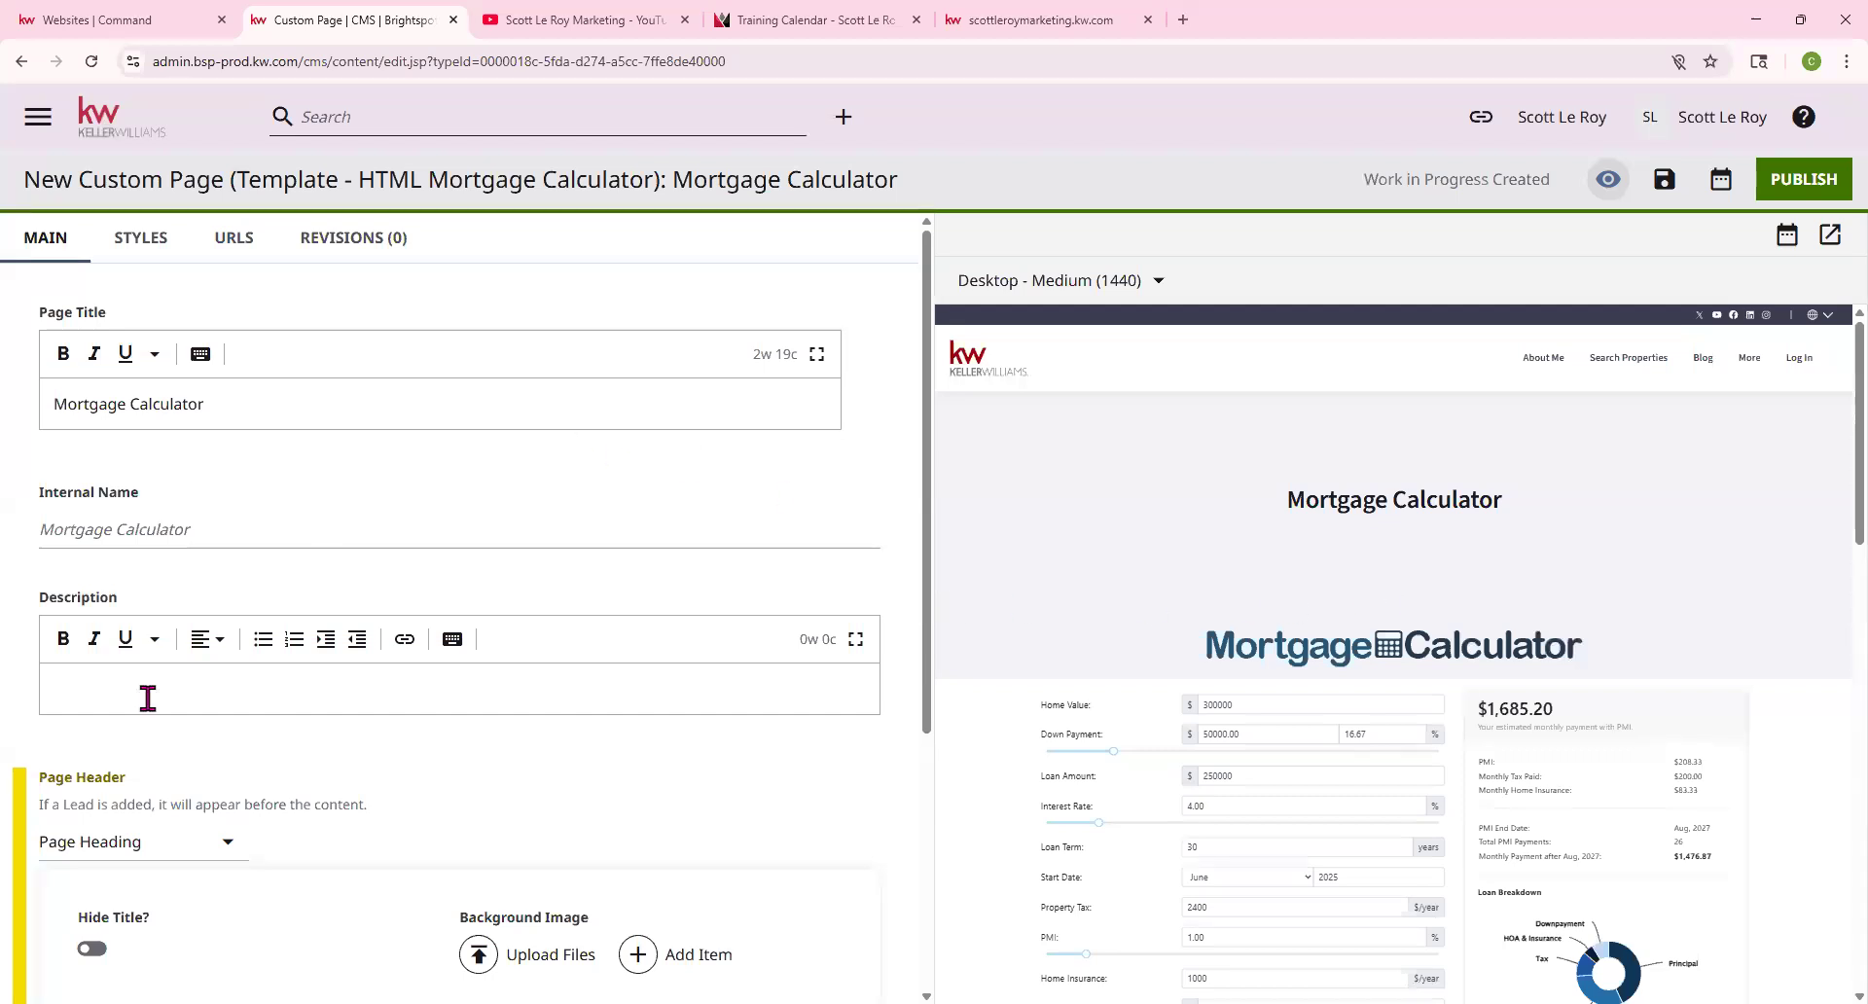
pyautogui.scroll(-2, 147, 698)
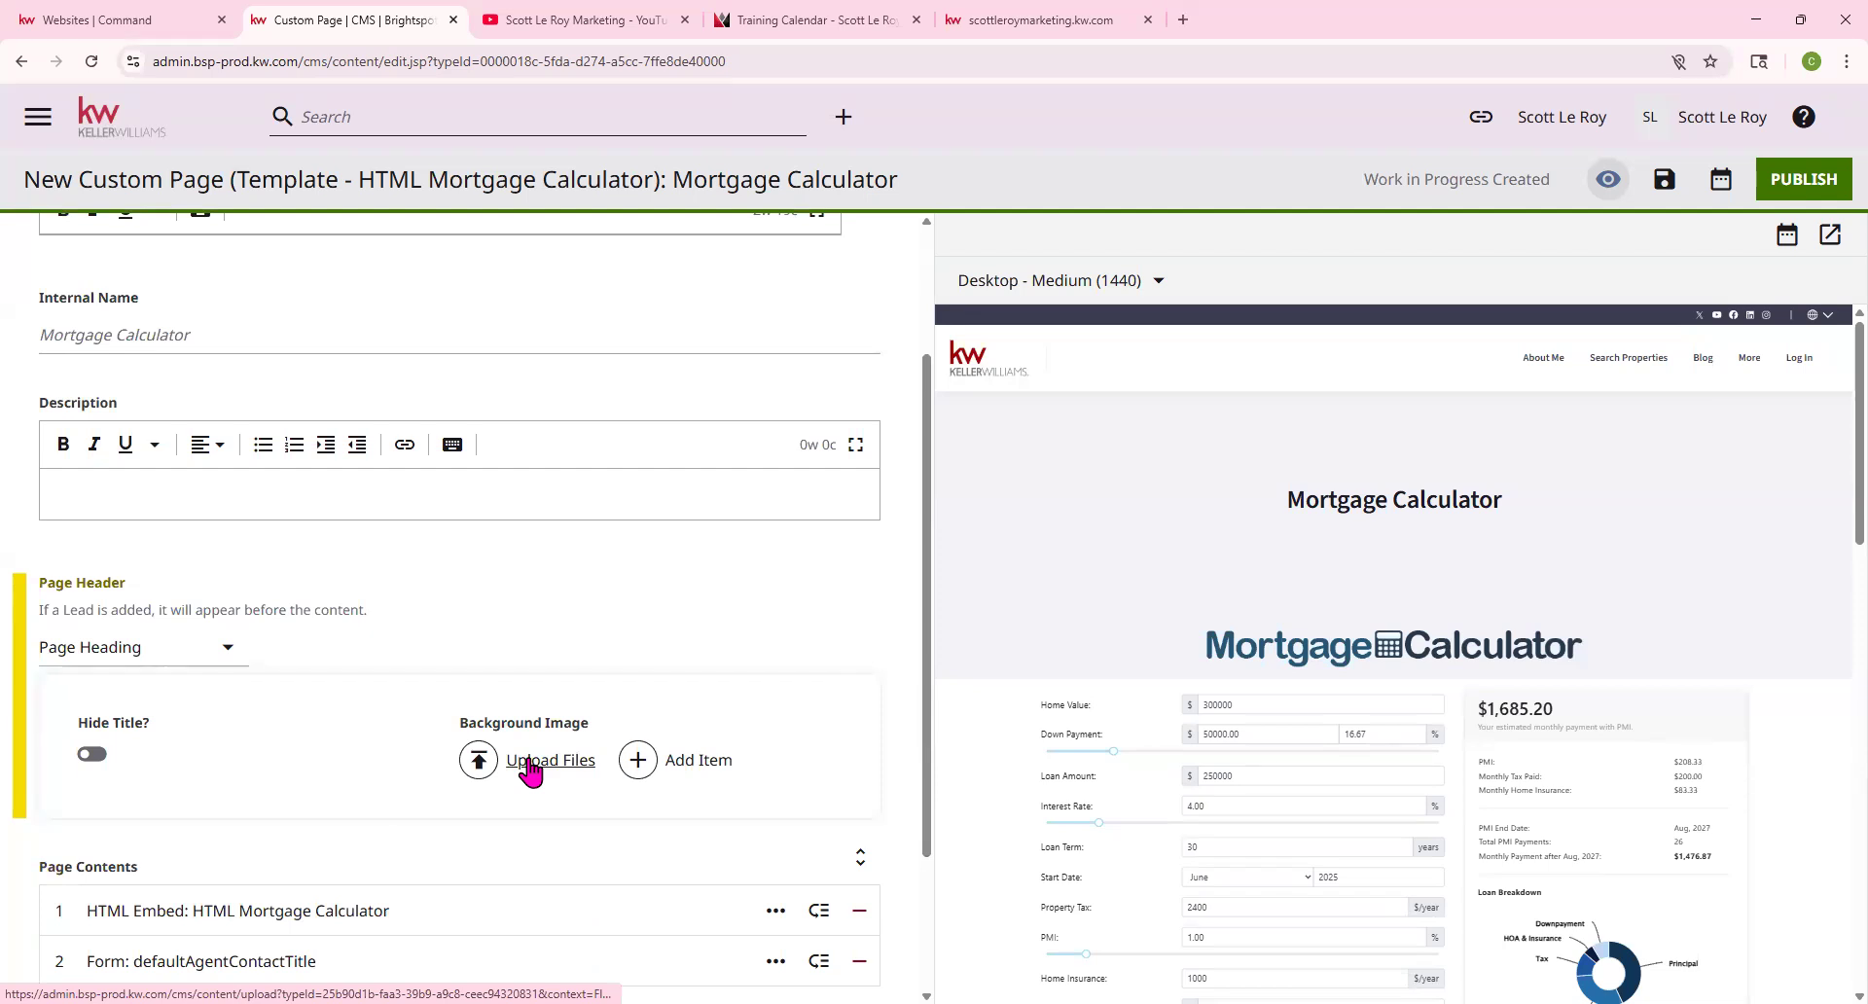
pyautogui.click(117, 646)
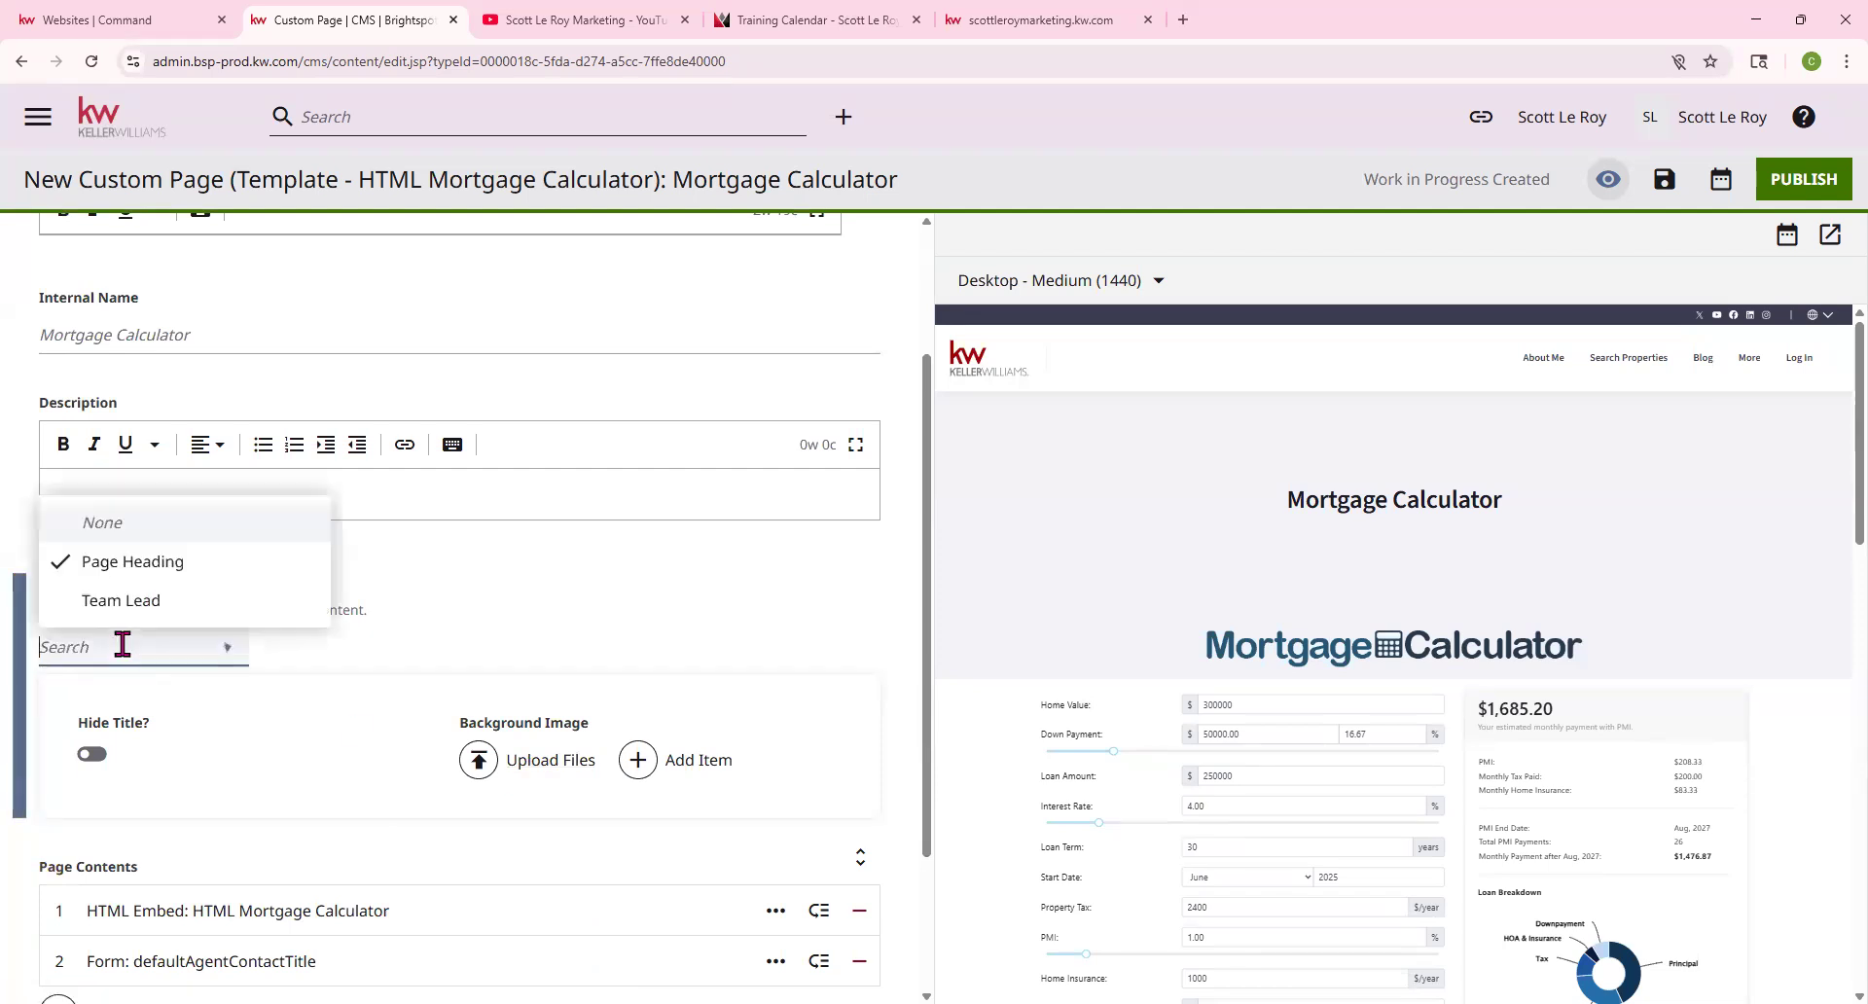
pyautogui.click(140, 530)
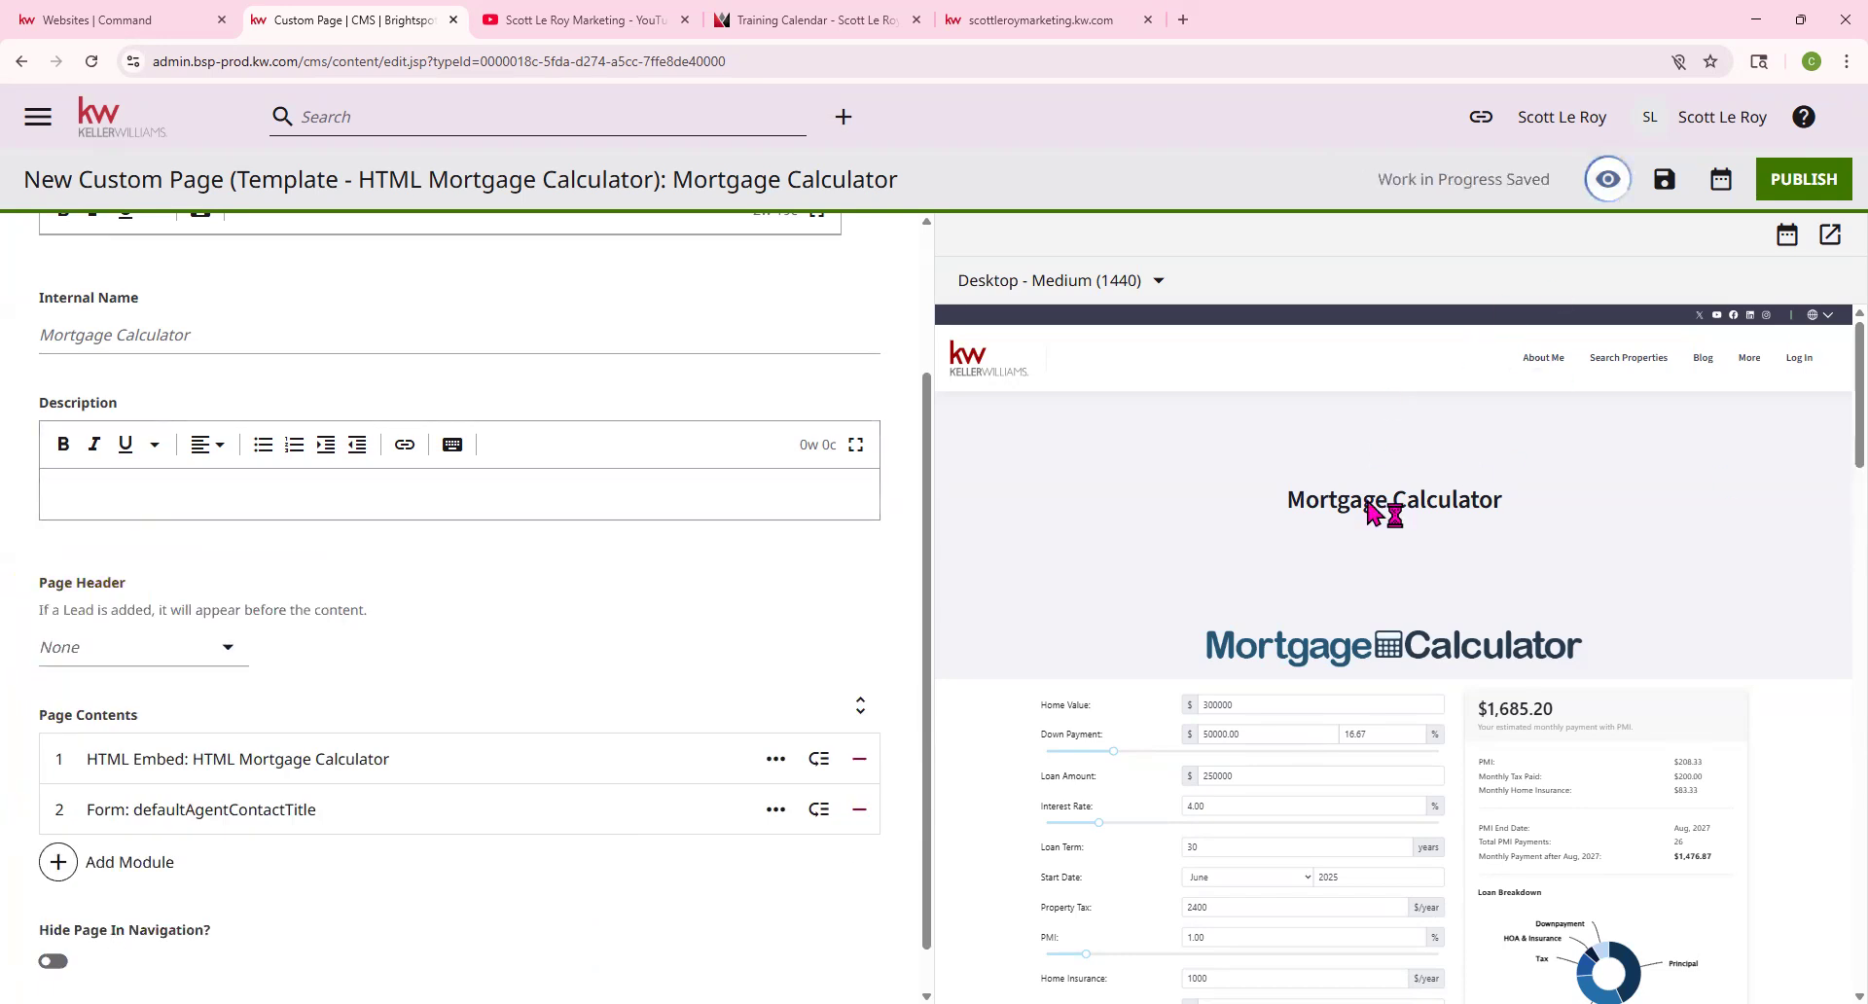
pyautogui.scroll(-1, 424, 640)
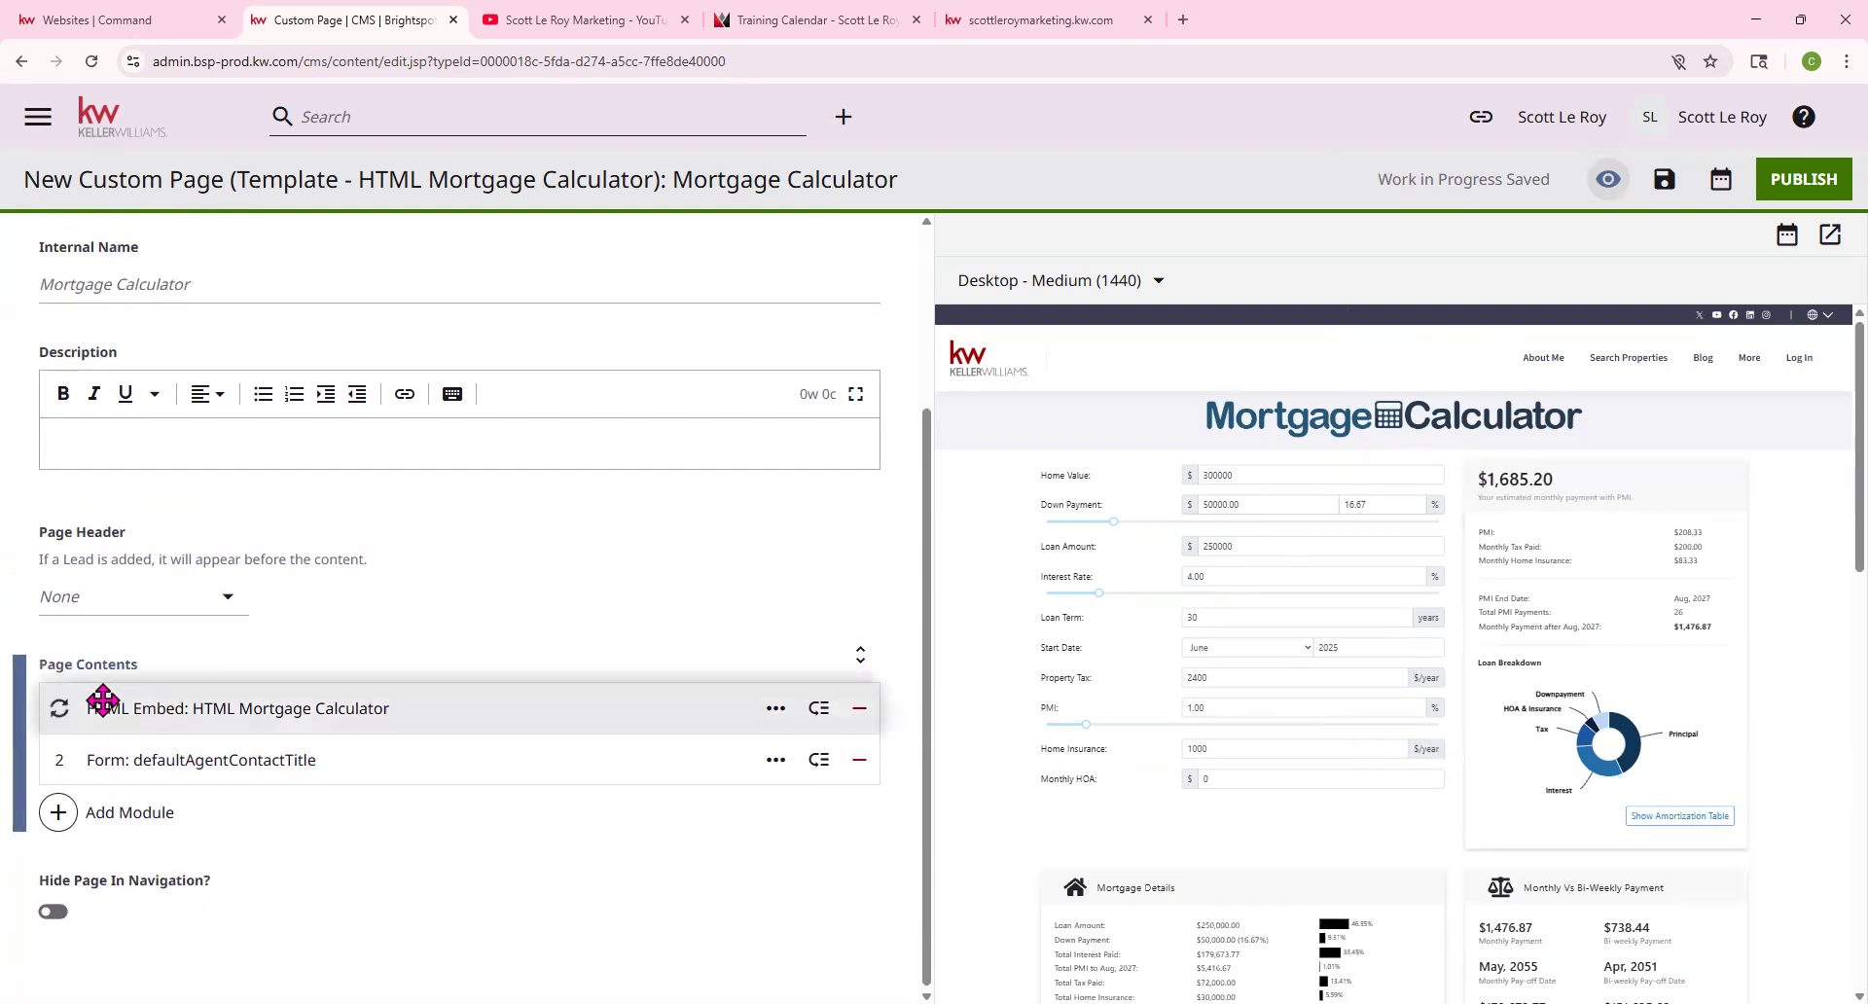
pyautogui.click(154, 738)
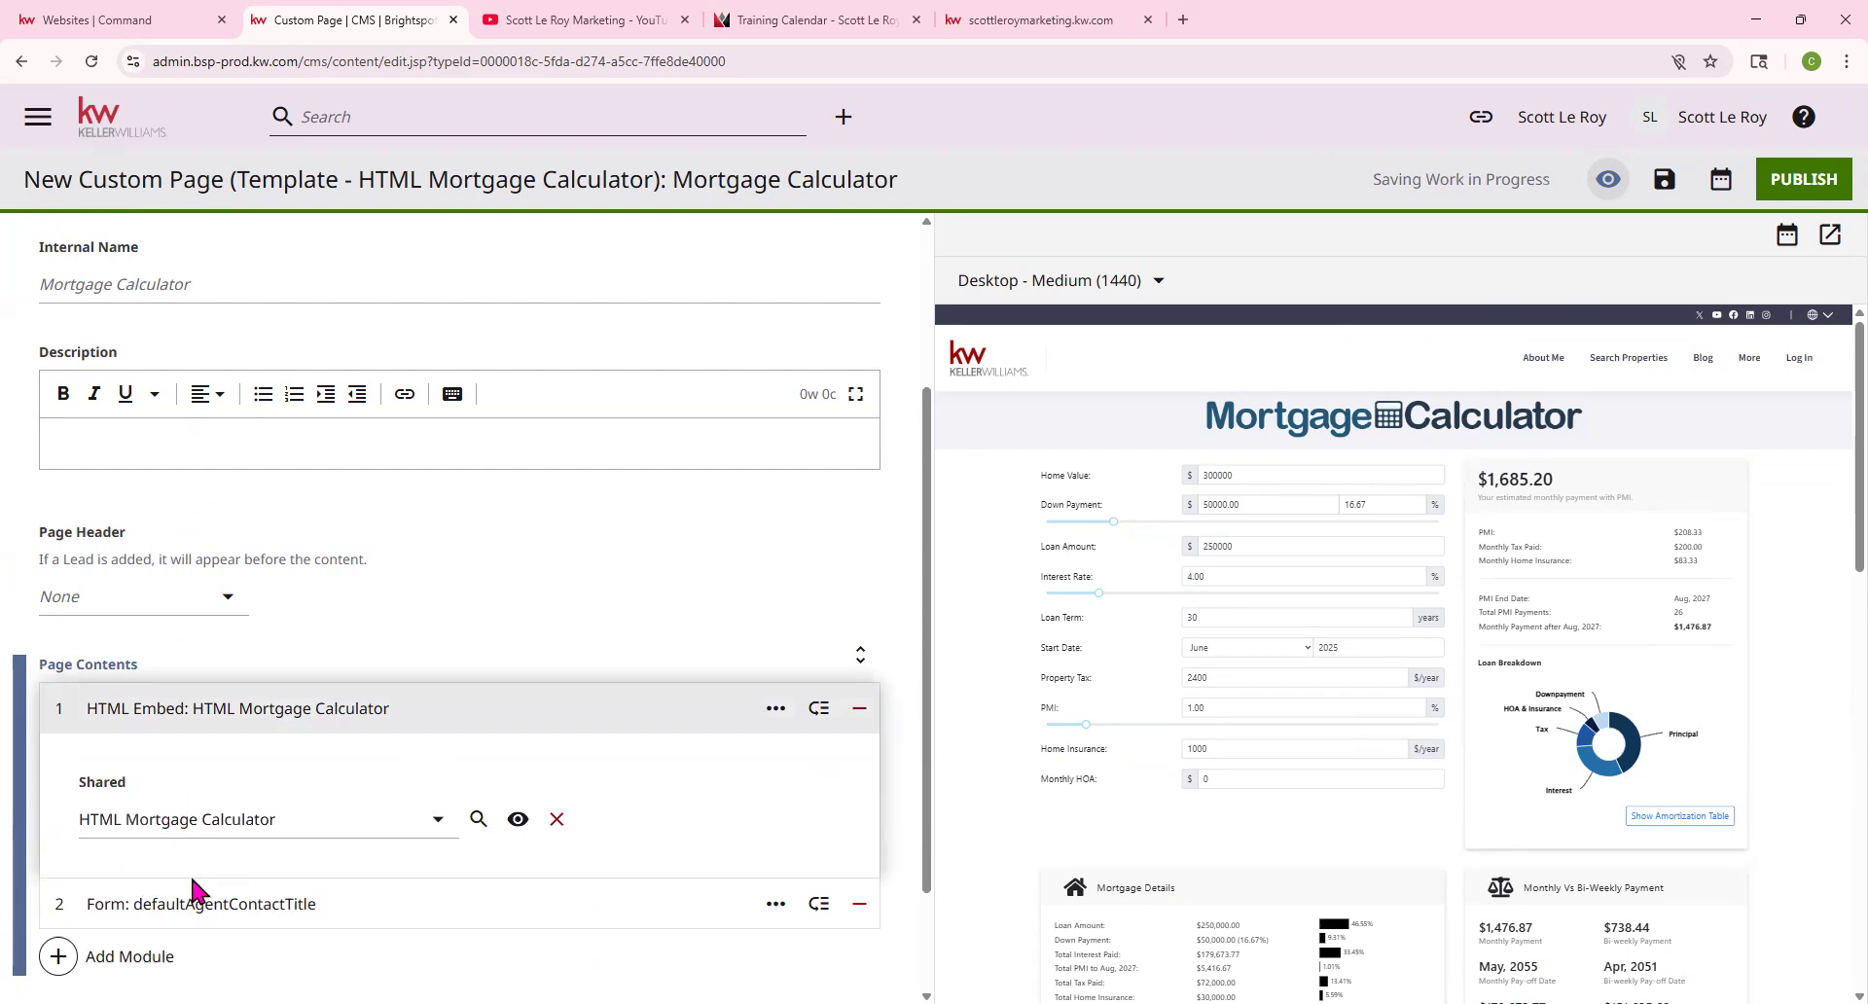
pyautogui.scroll(-2, 194, 807)
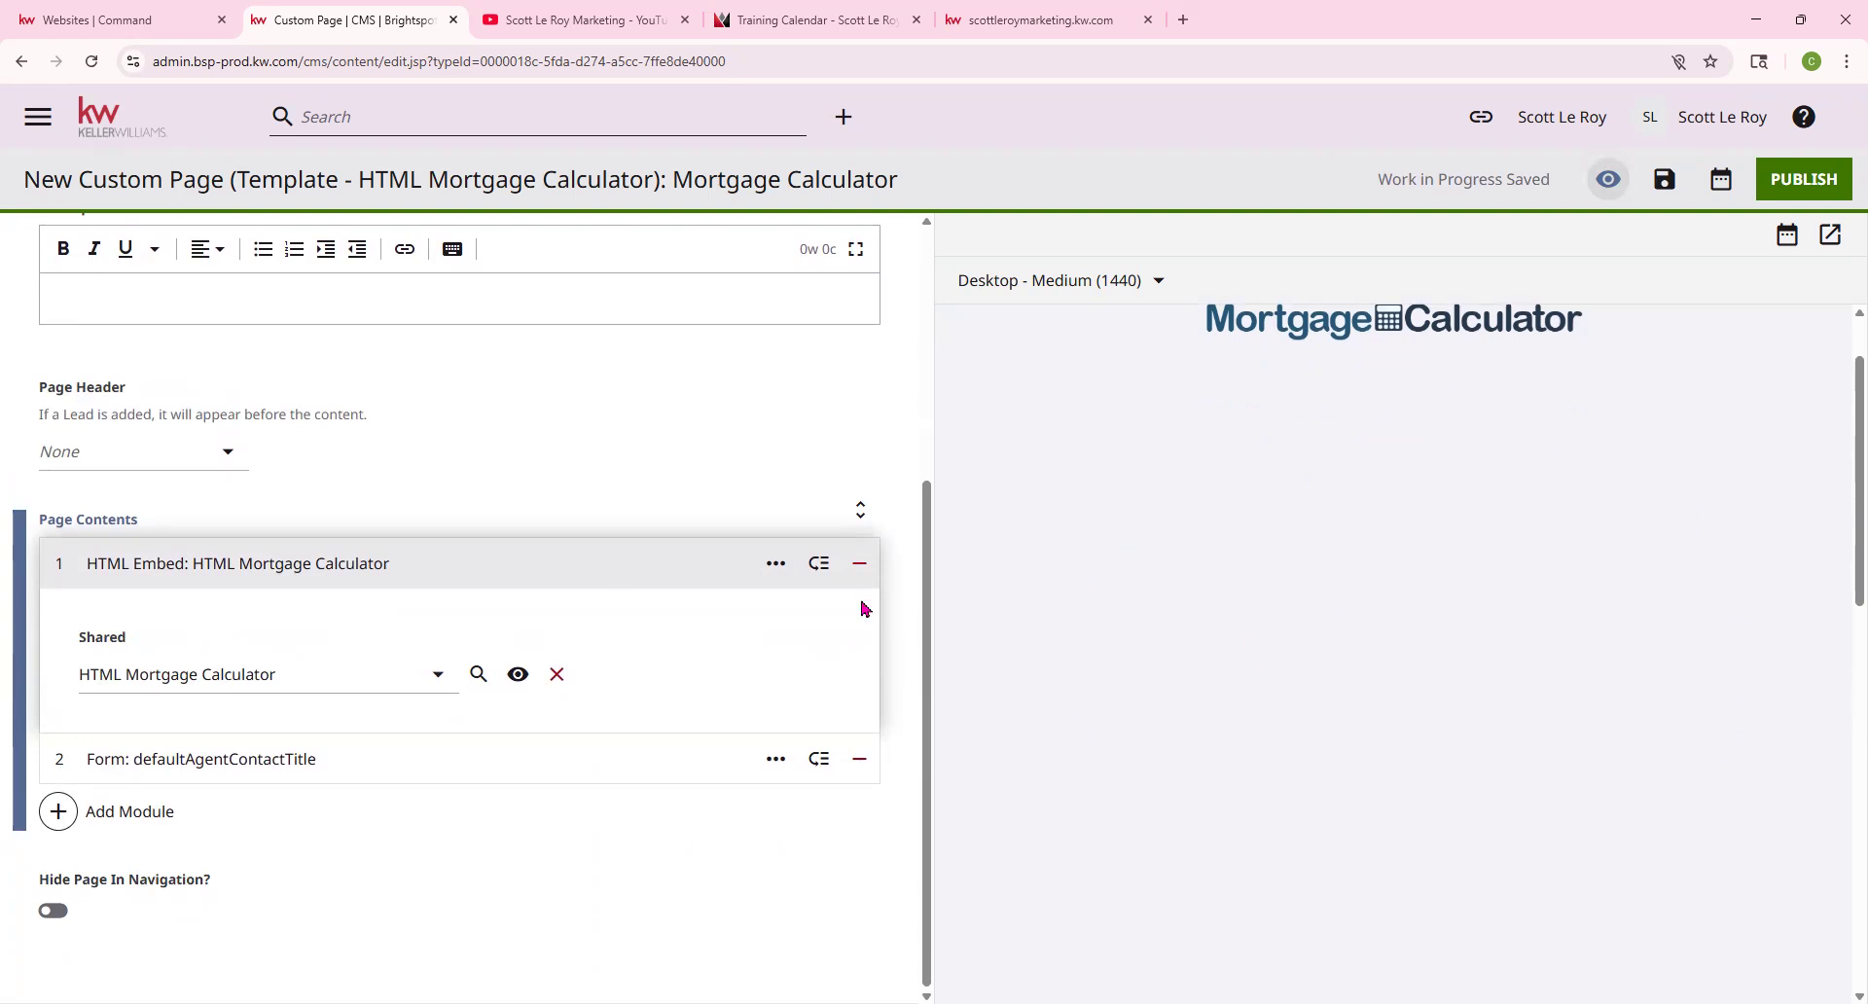
pyautogui.click(53, 569)
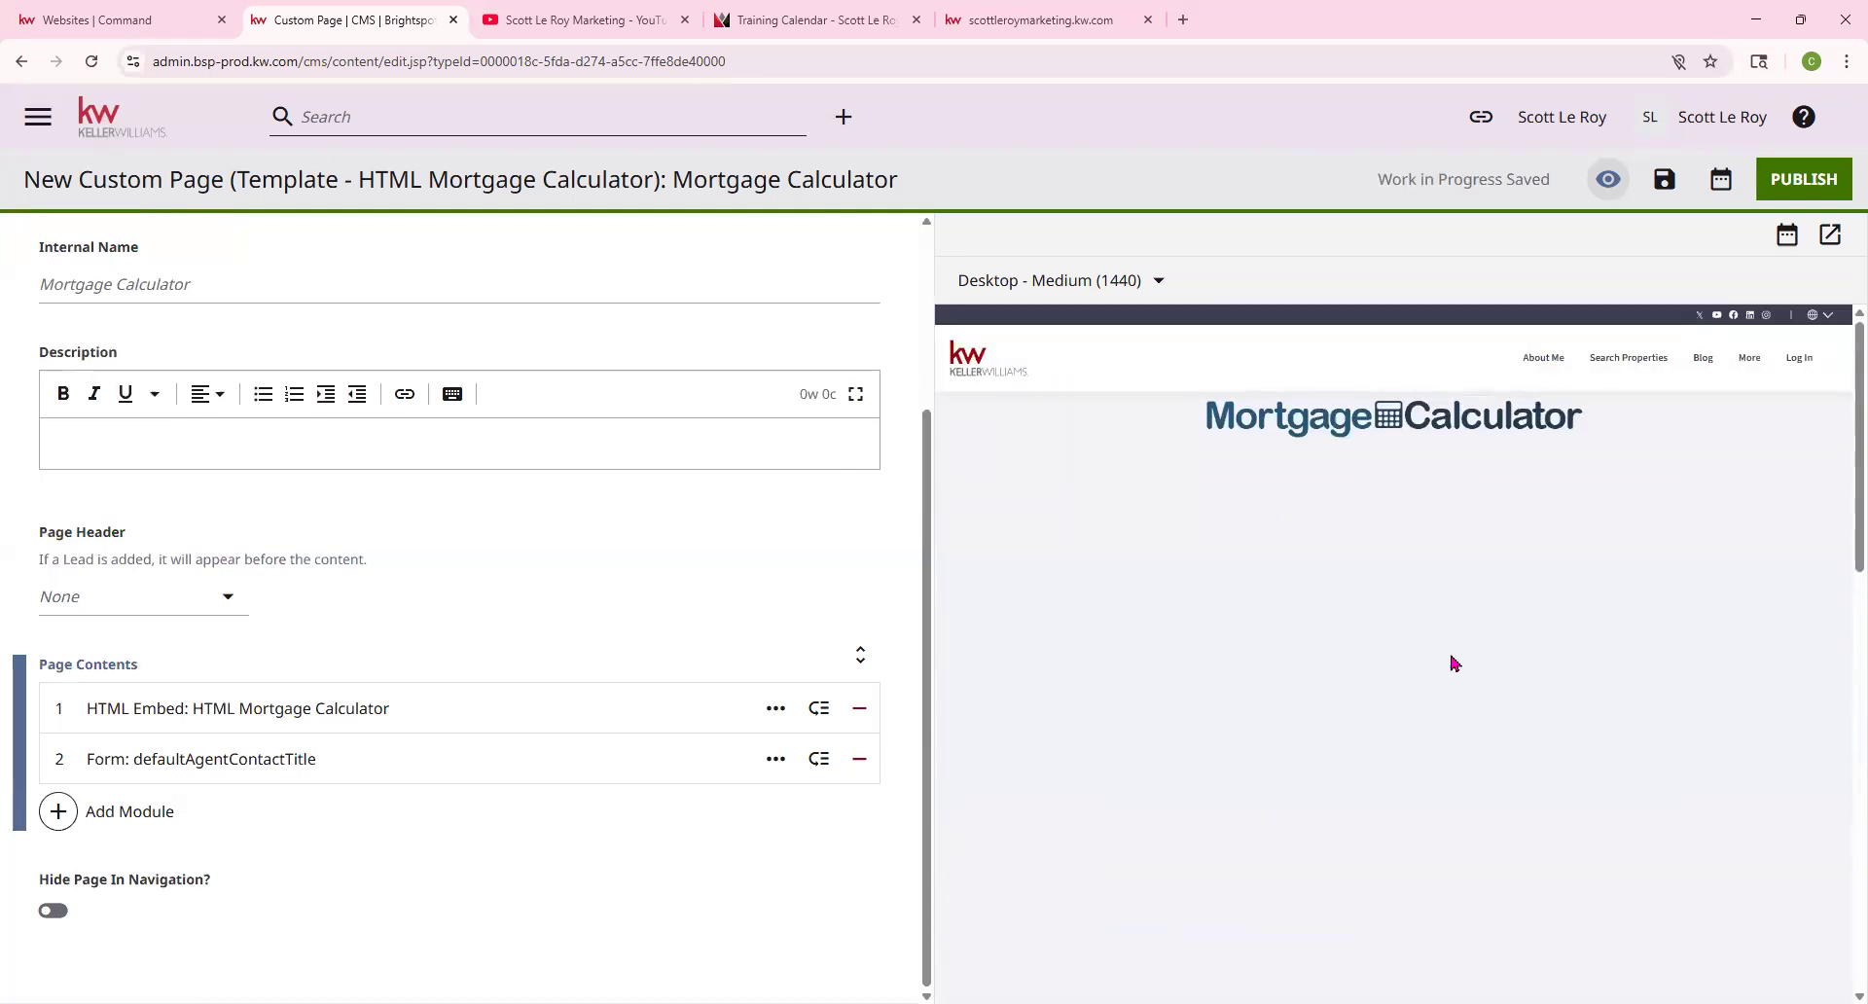
pyautogui.click(151, 611)
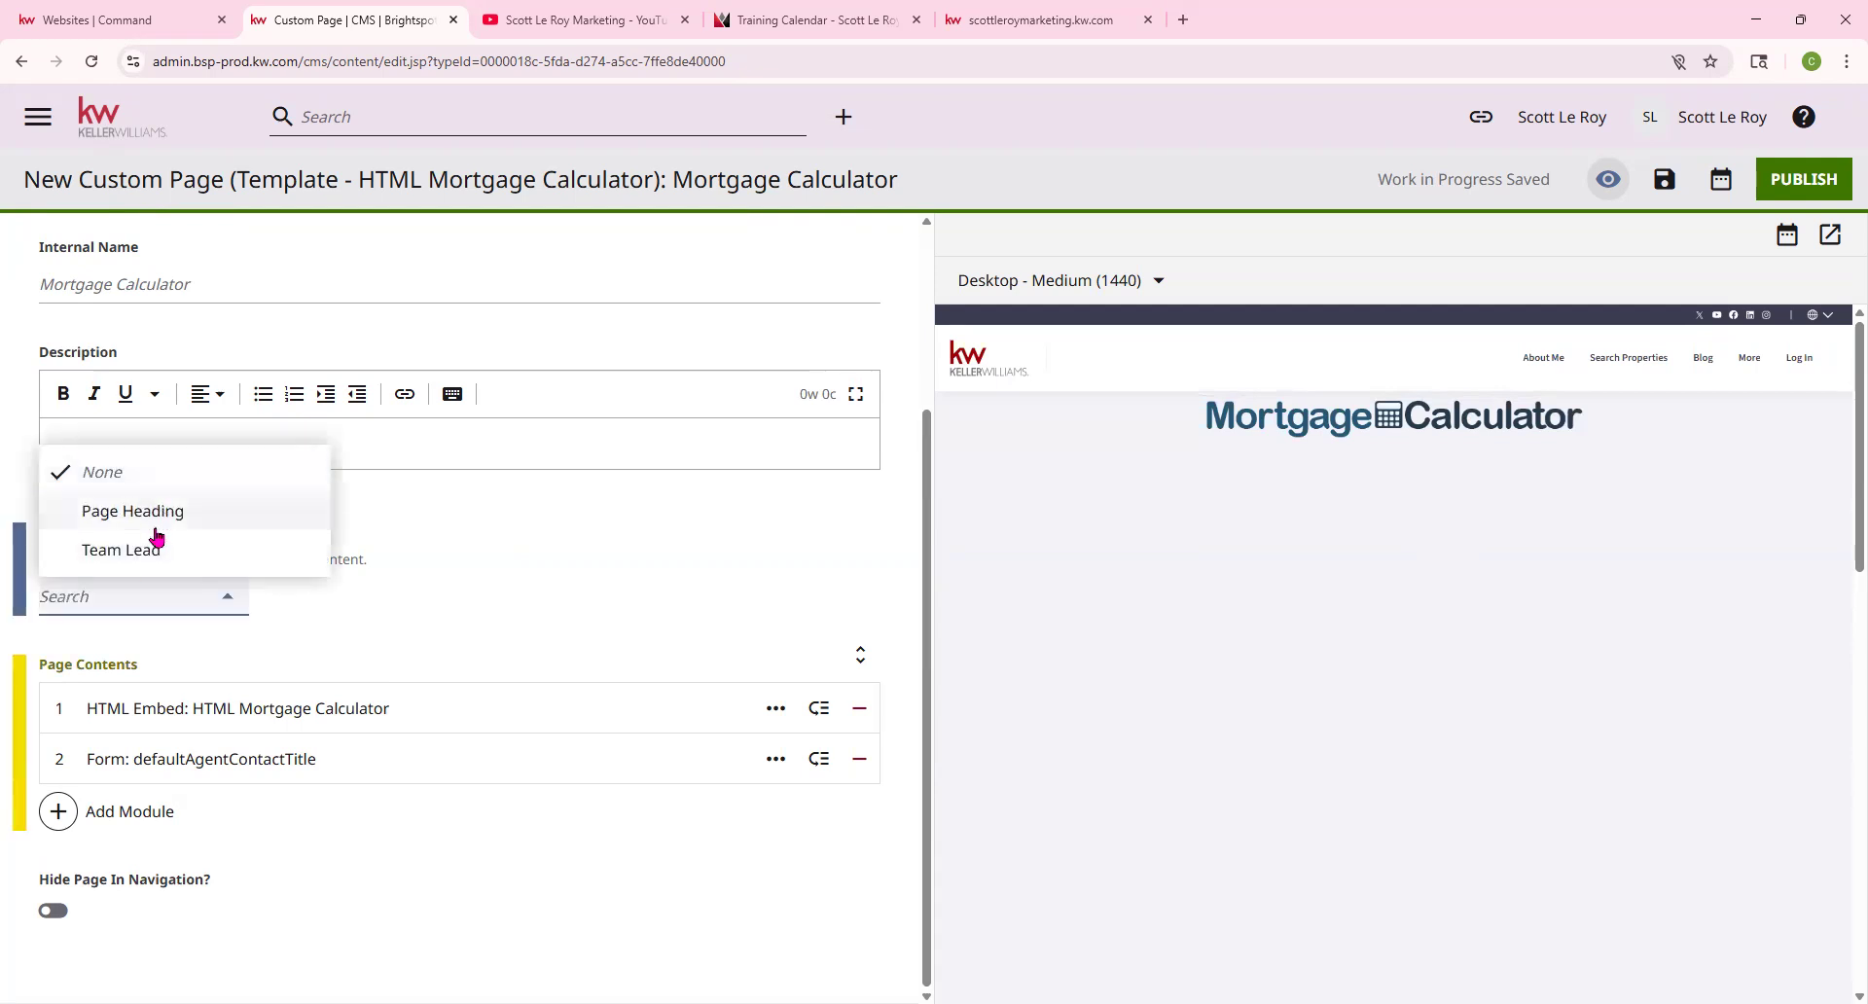
pyautogui.click(343, 640)
pyautogui.click(859, 708)
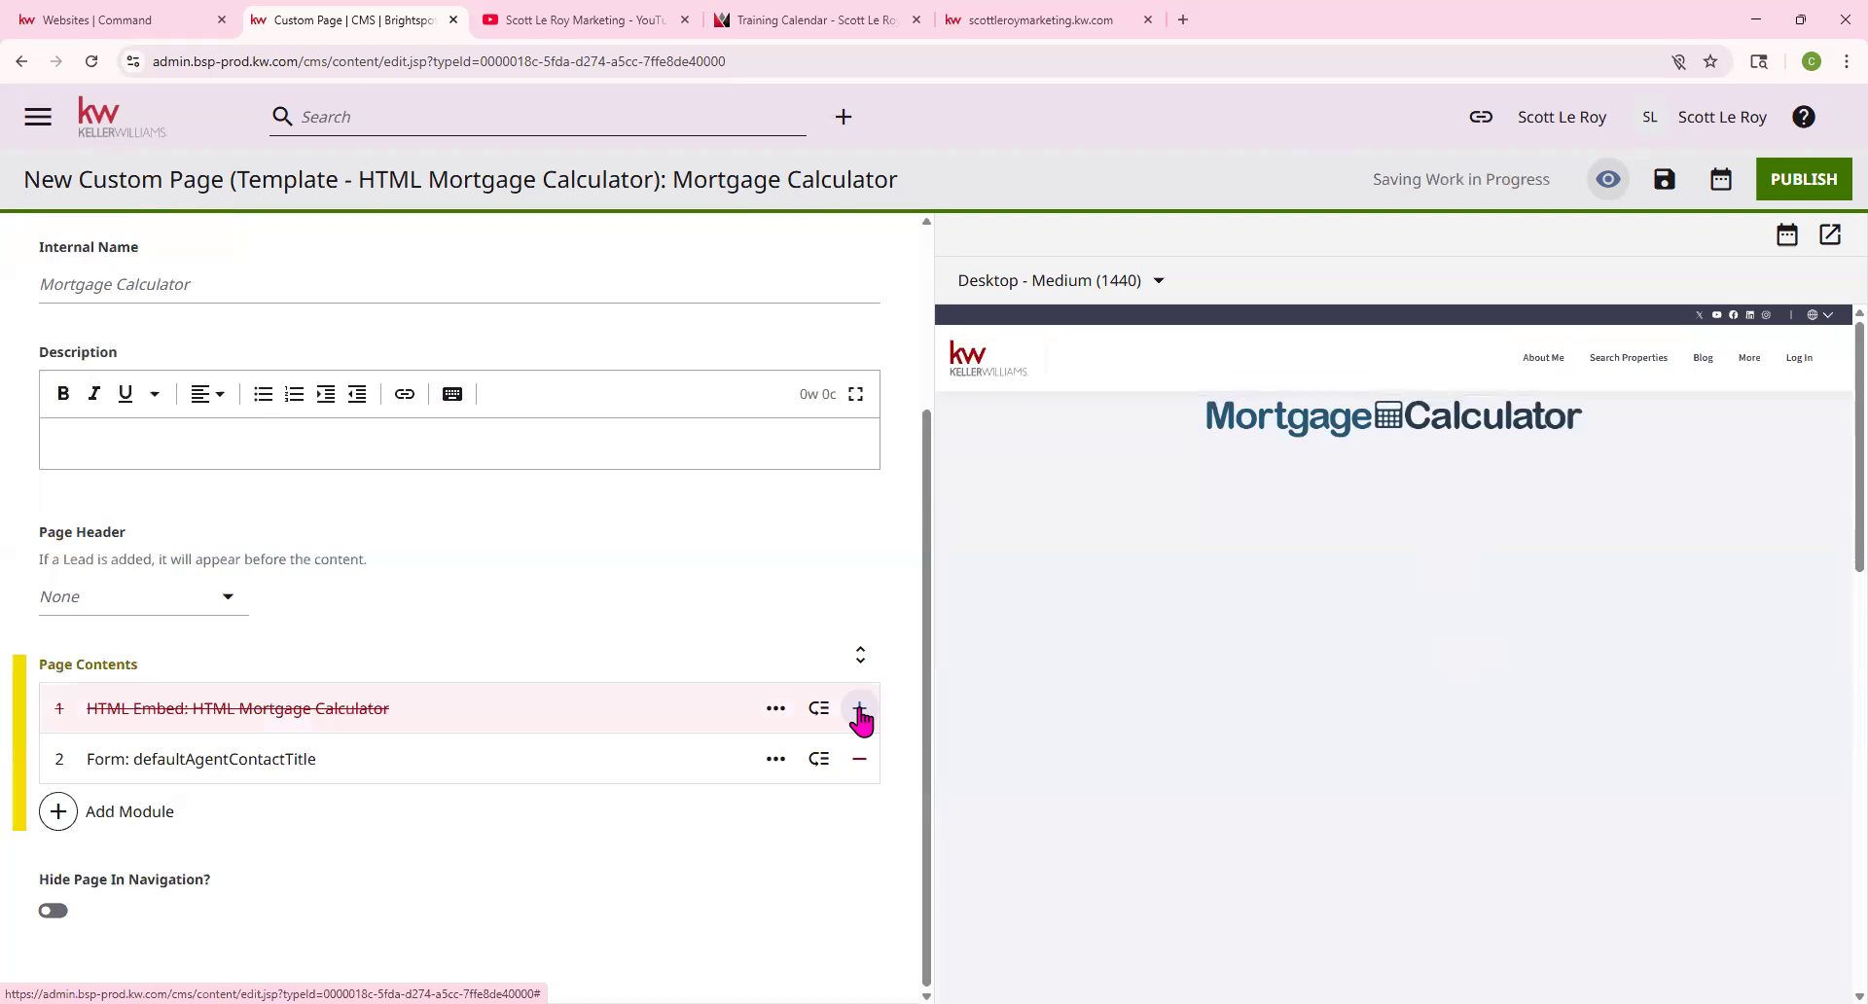
pyautogui.click(859, 708)
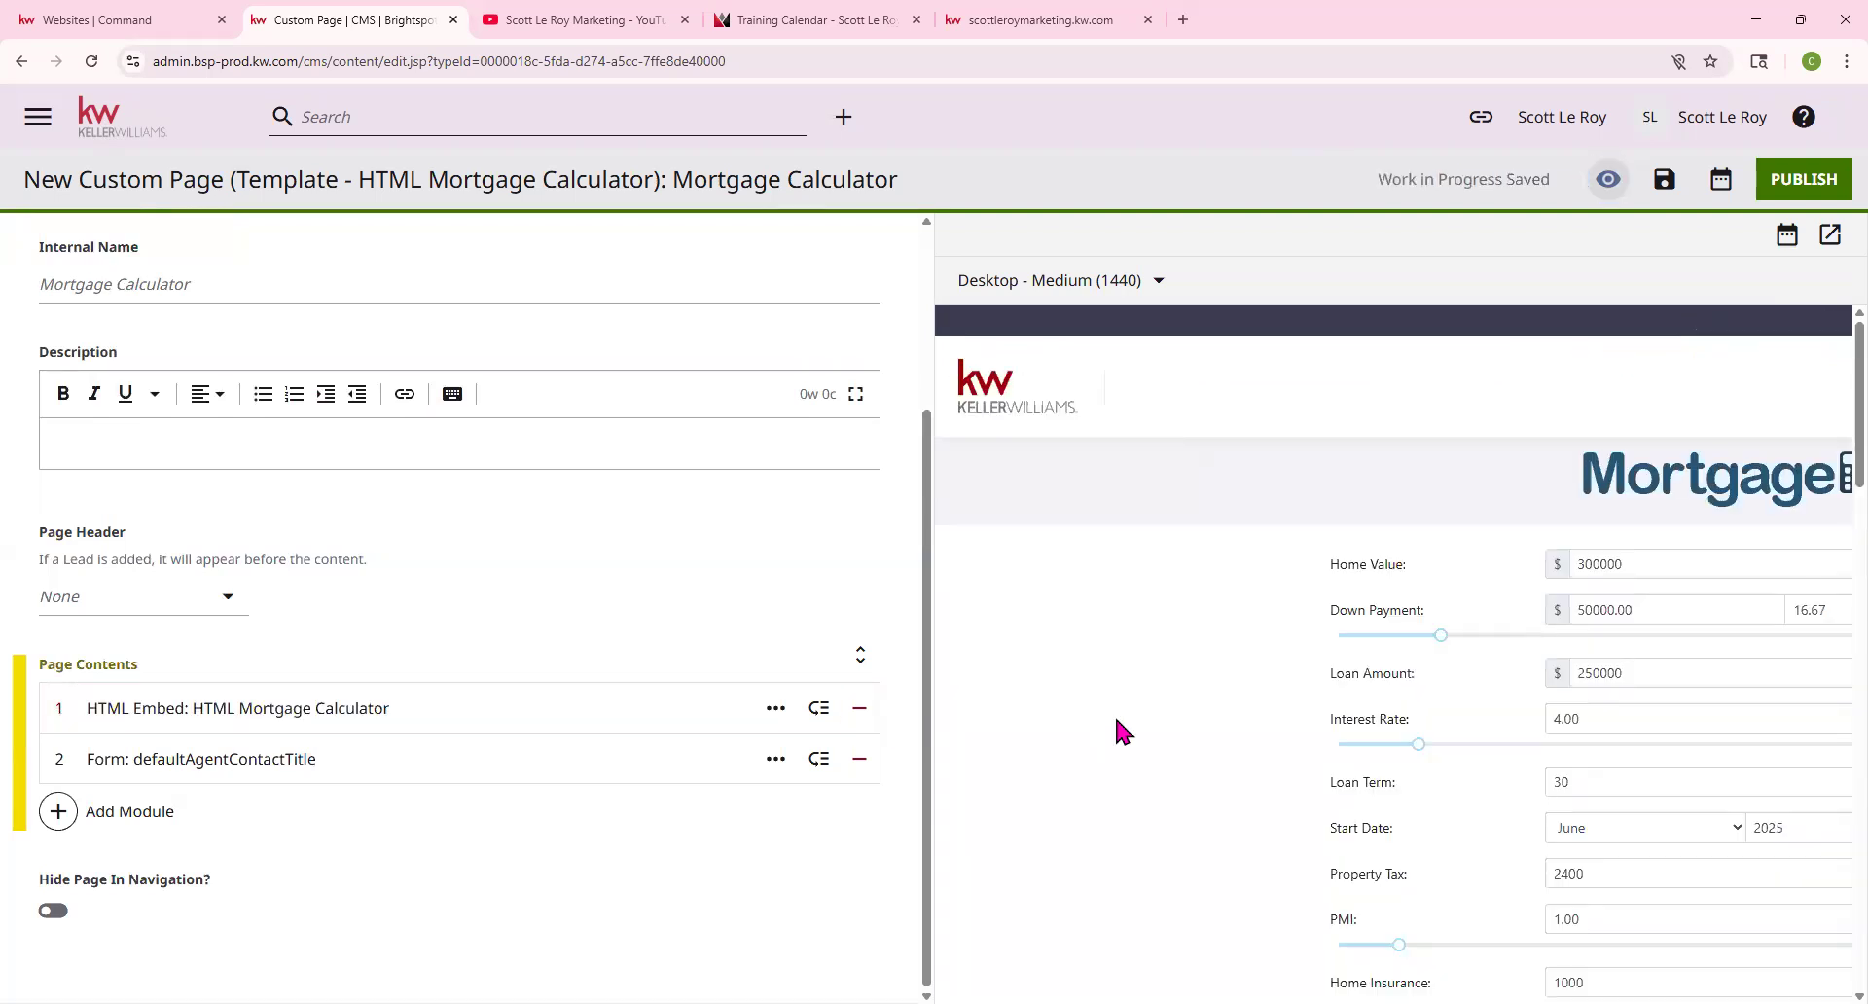
pyautogui.scroll(-2, 1204, 799)
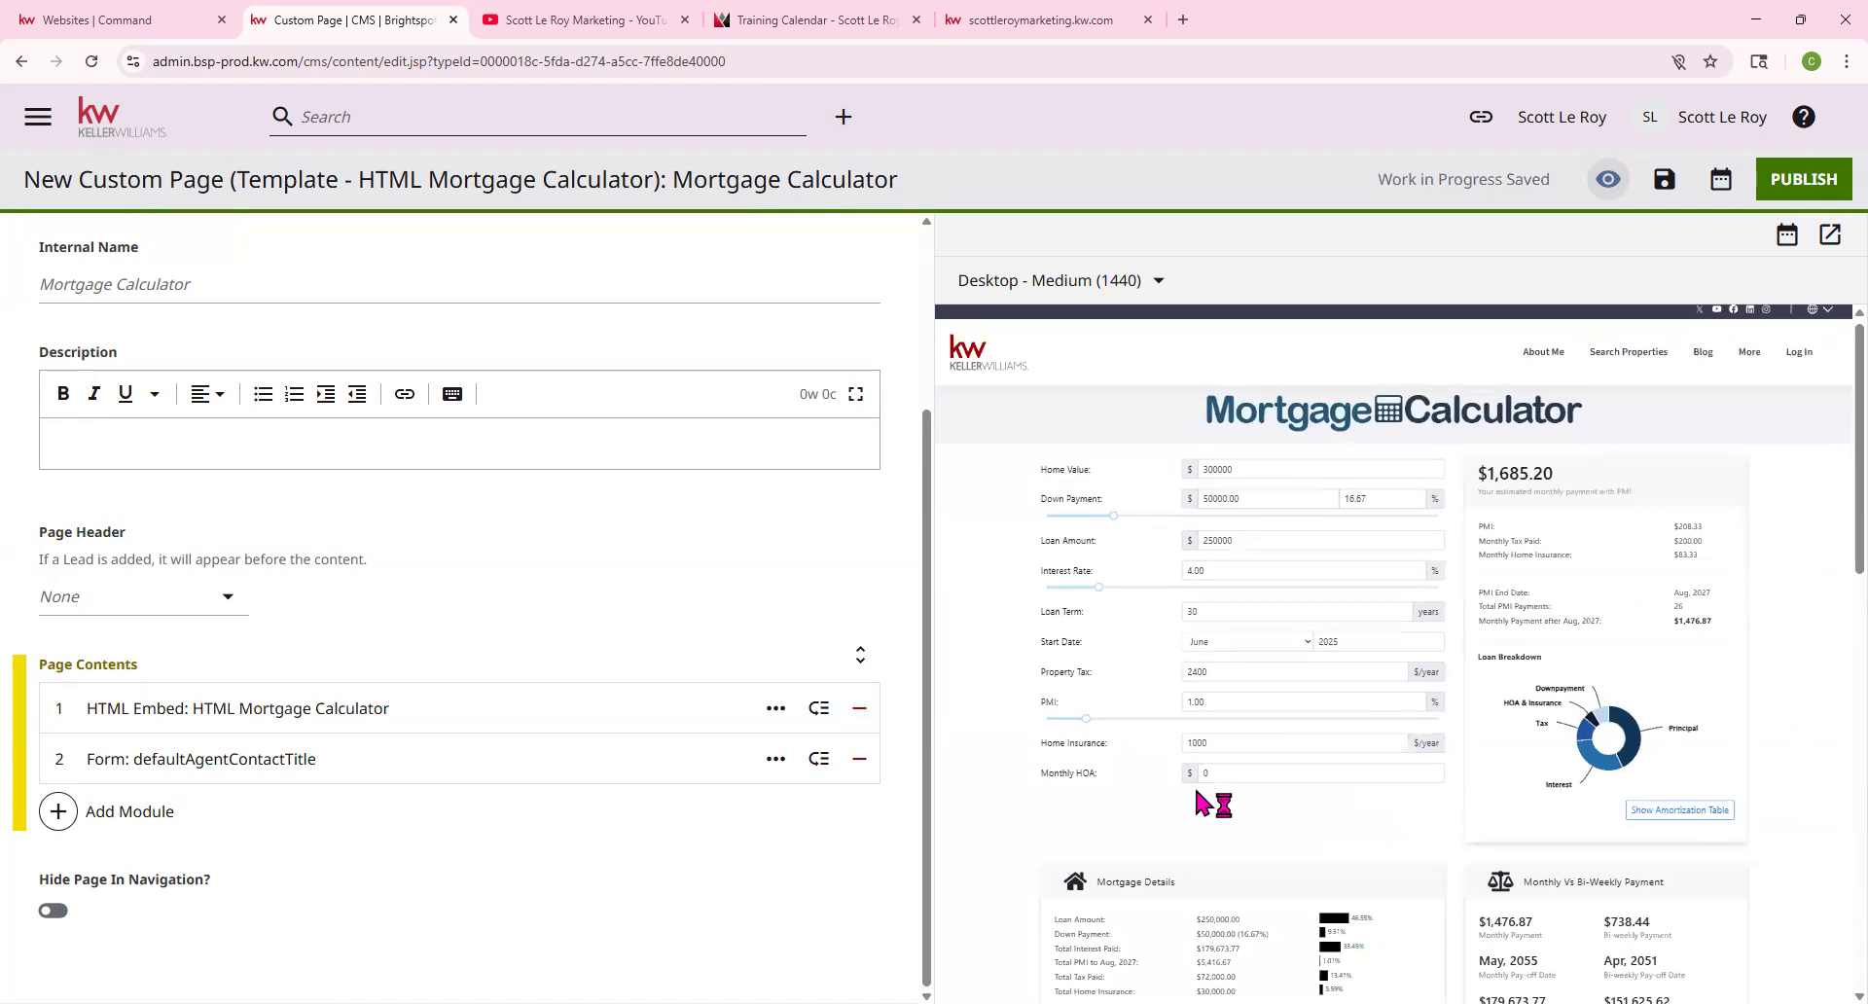
pyautogui.scroll(-1, 1200, 788)
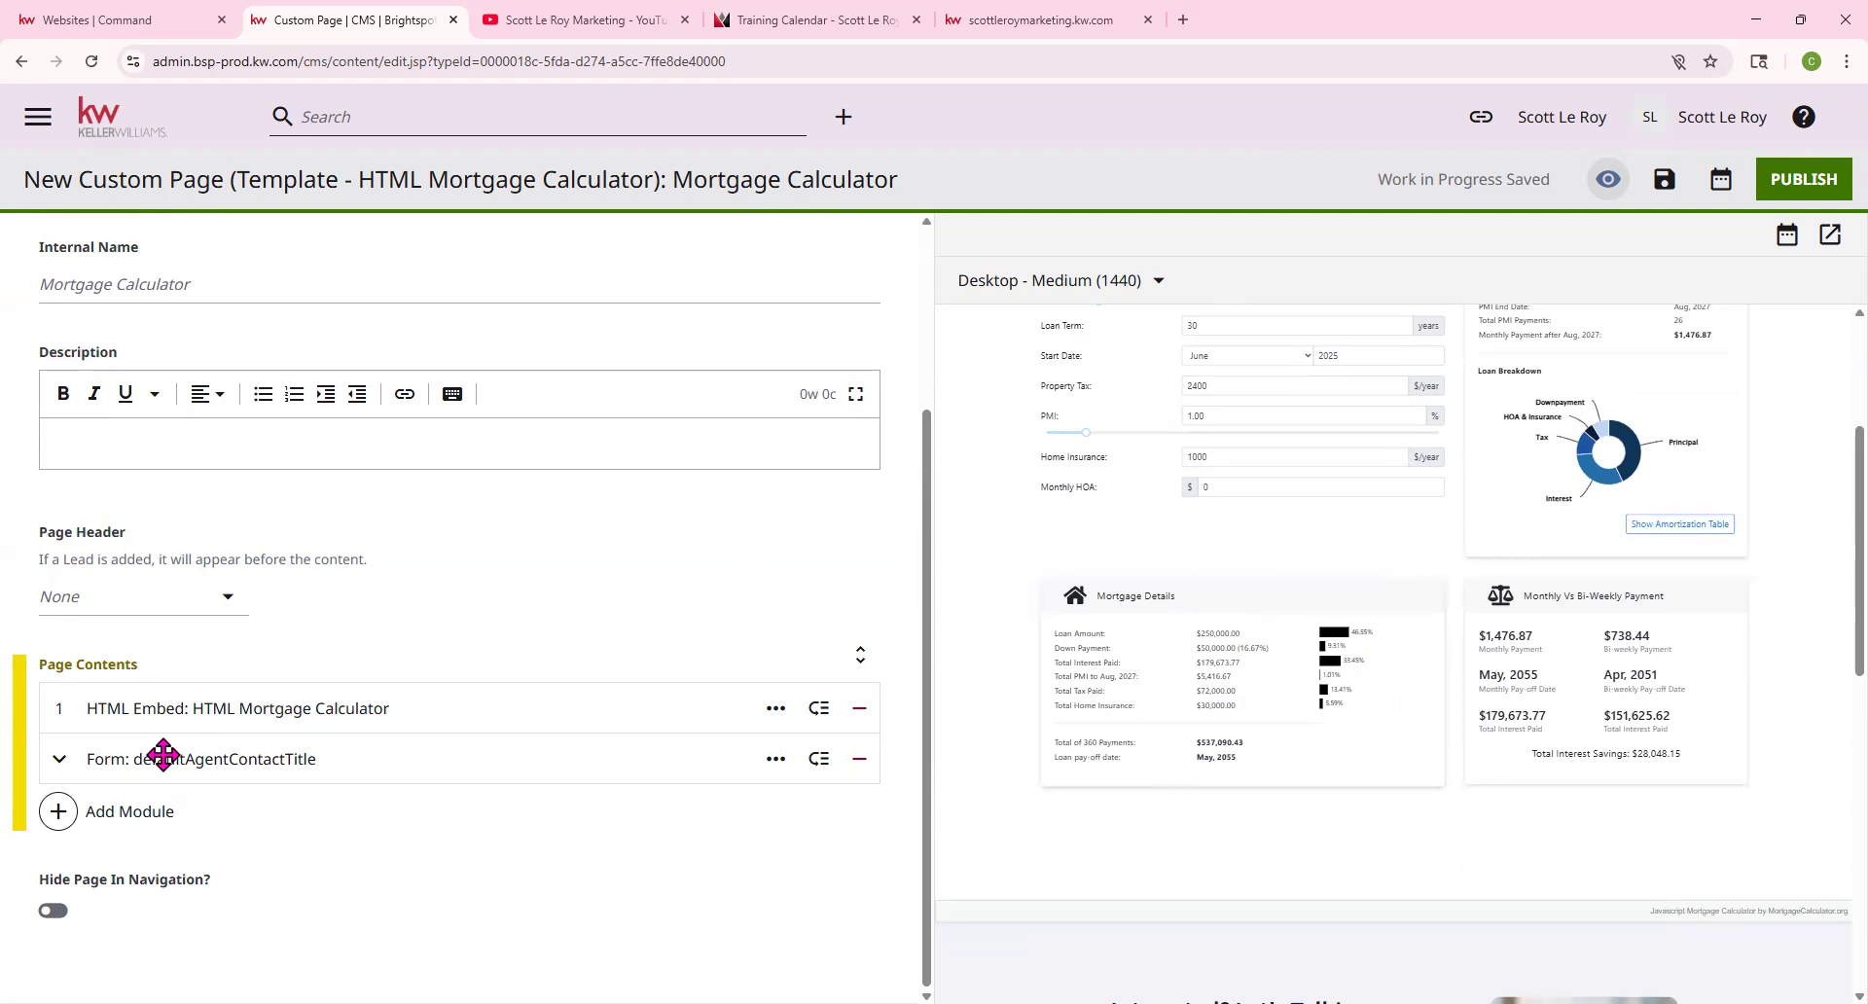
pyautogui.scroll(-6, 1255, 708)
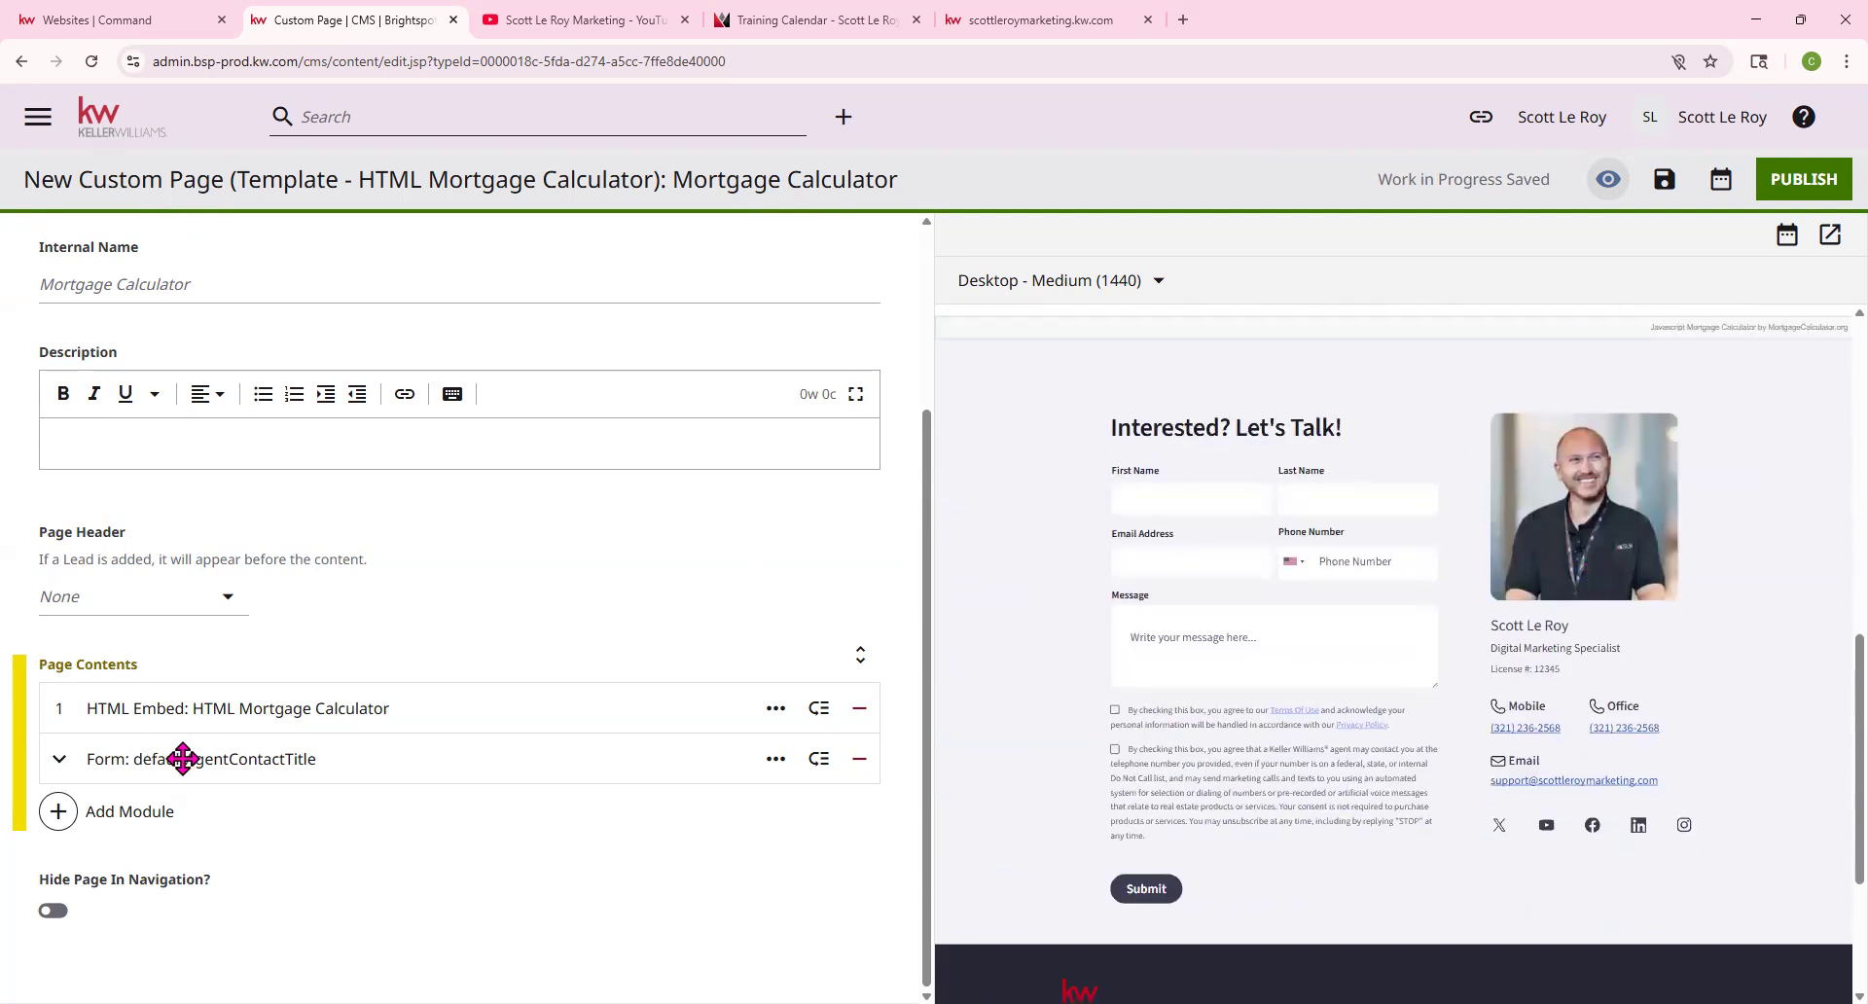
pyautogui.click(313, 760)
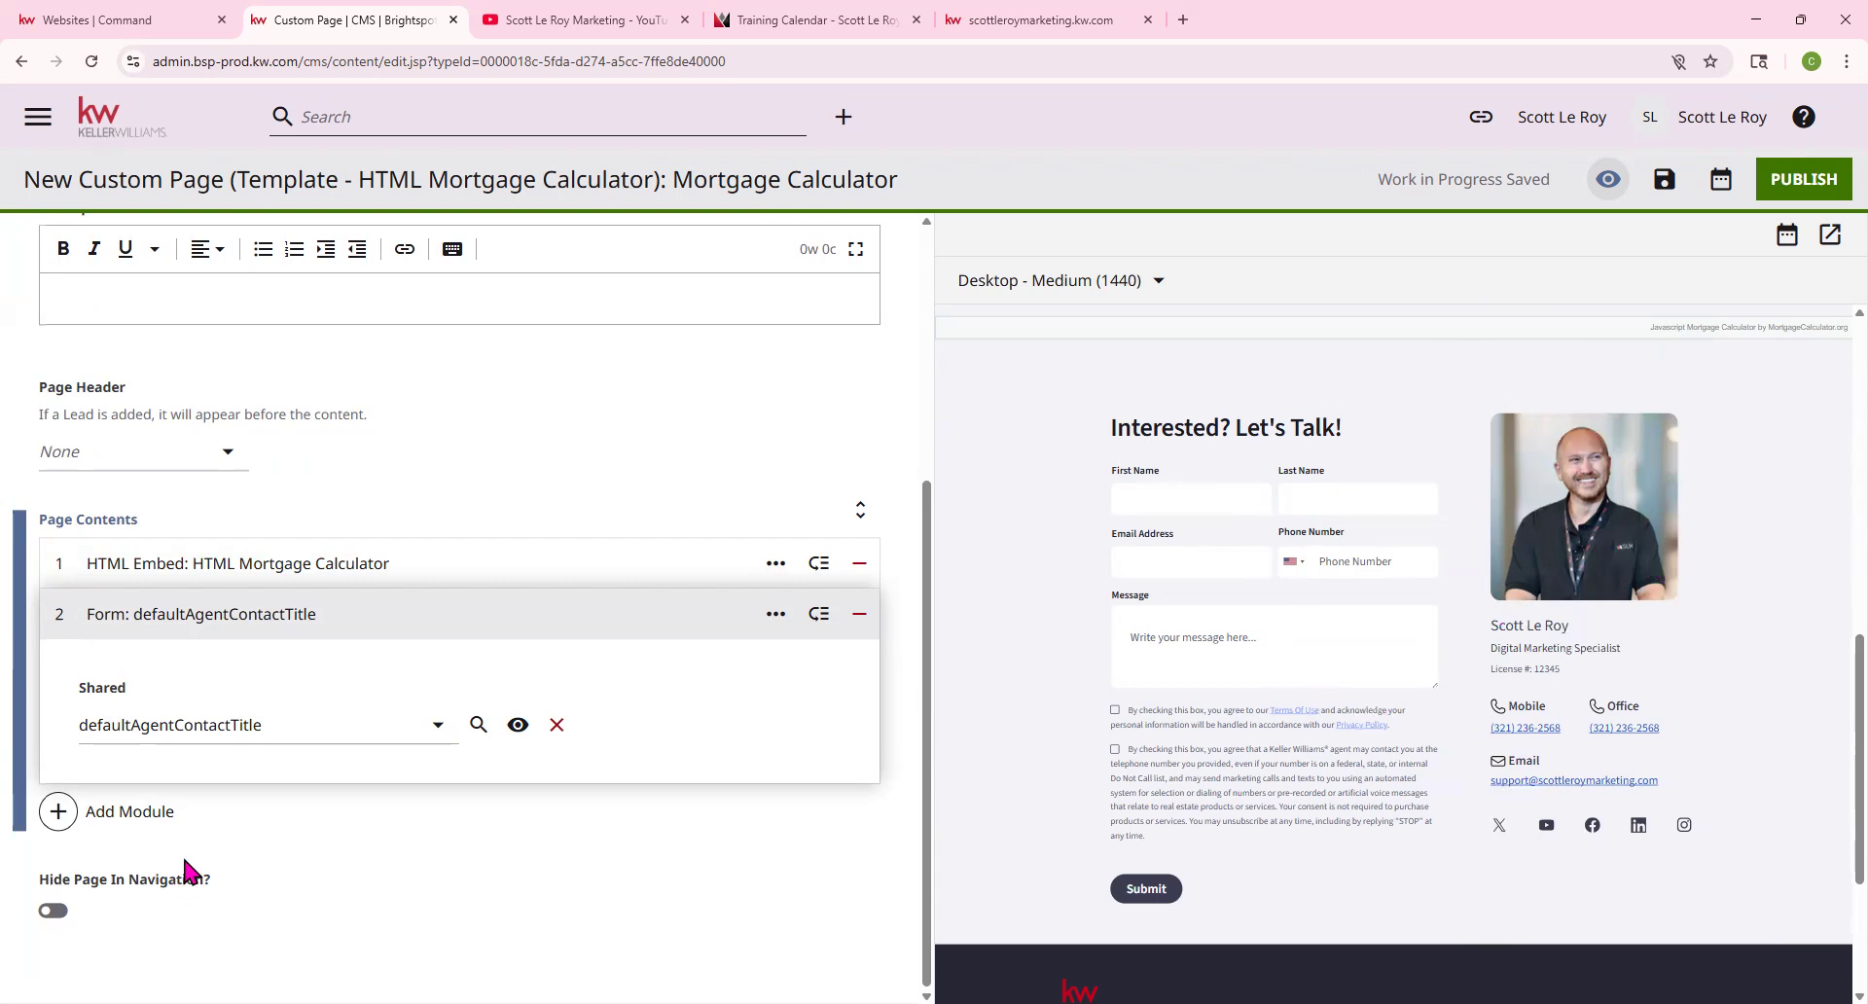
pyautogui.scroll(4, 238, 842)
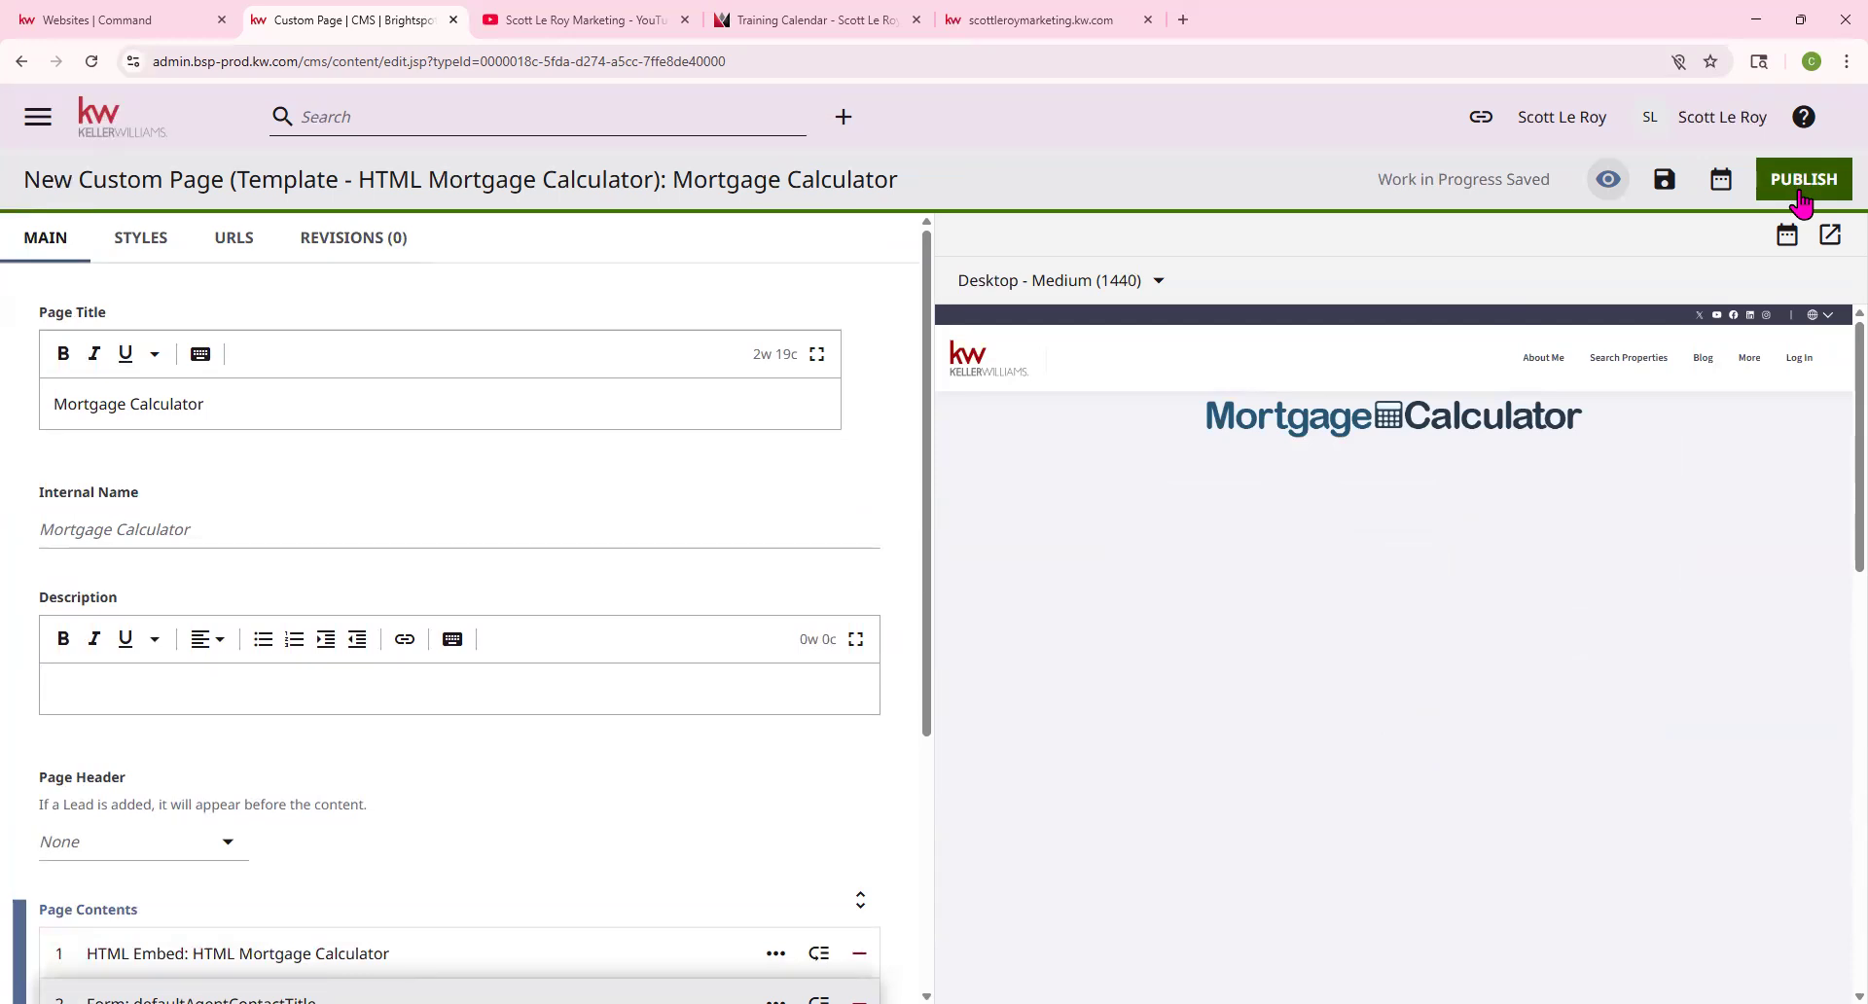
pyautogui.click(1830, 234)
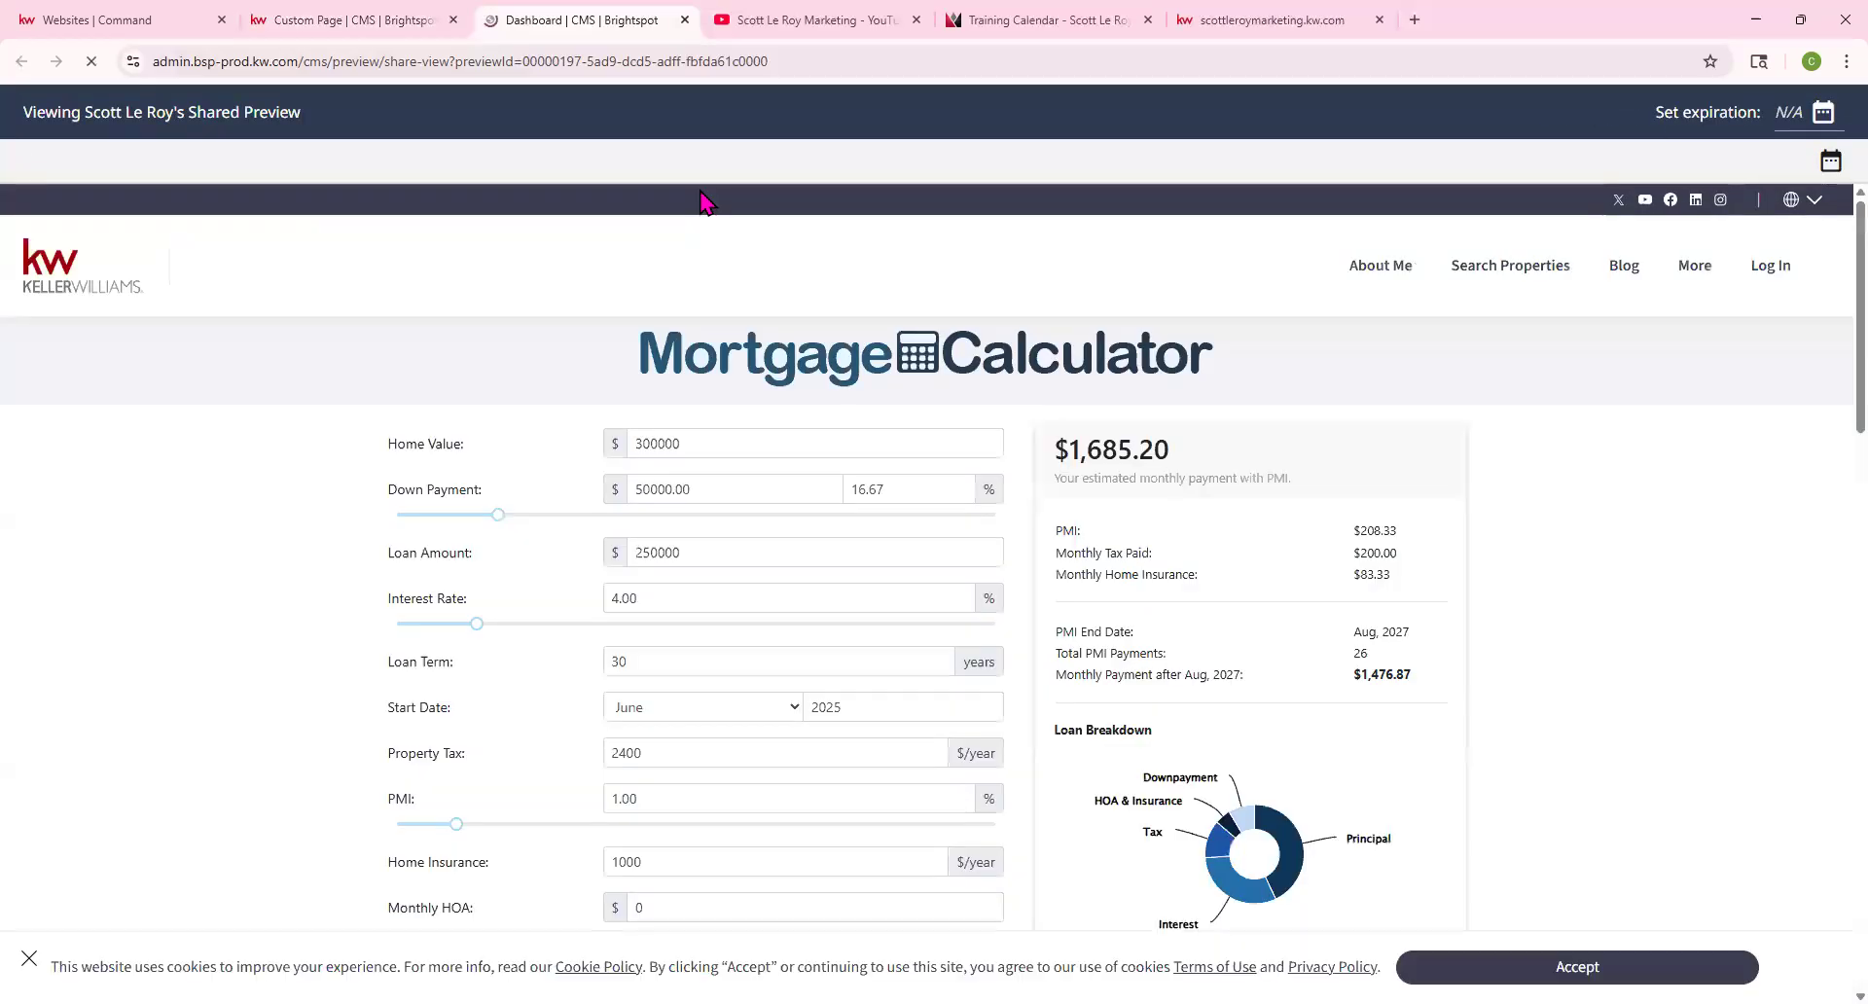
pyautogui.scroll(-1, 832, 483)
pyautogui.scroll(-10, 971, 638)
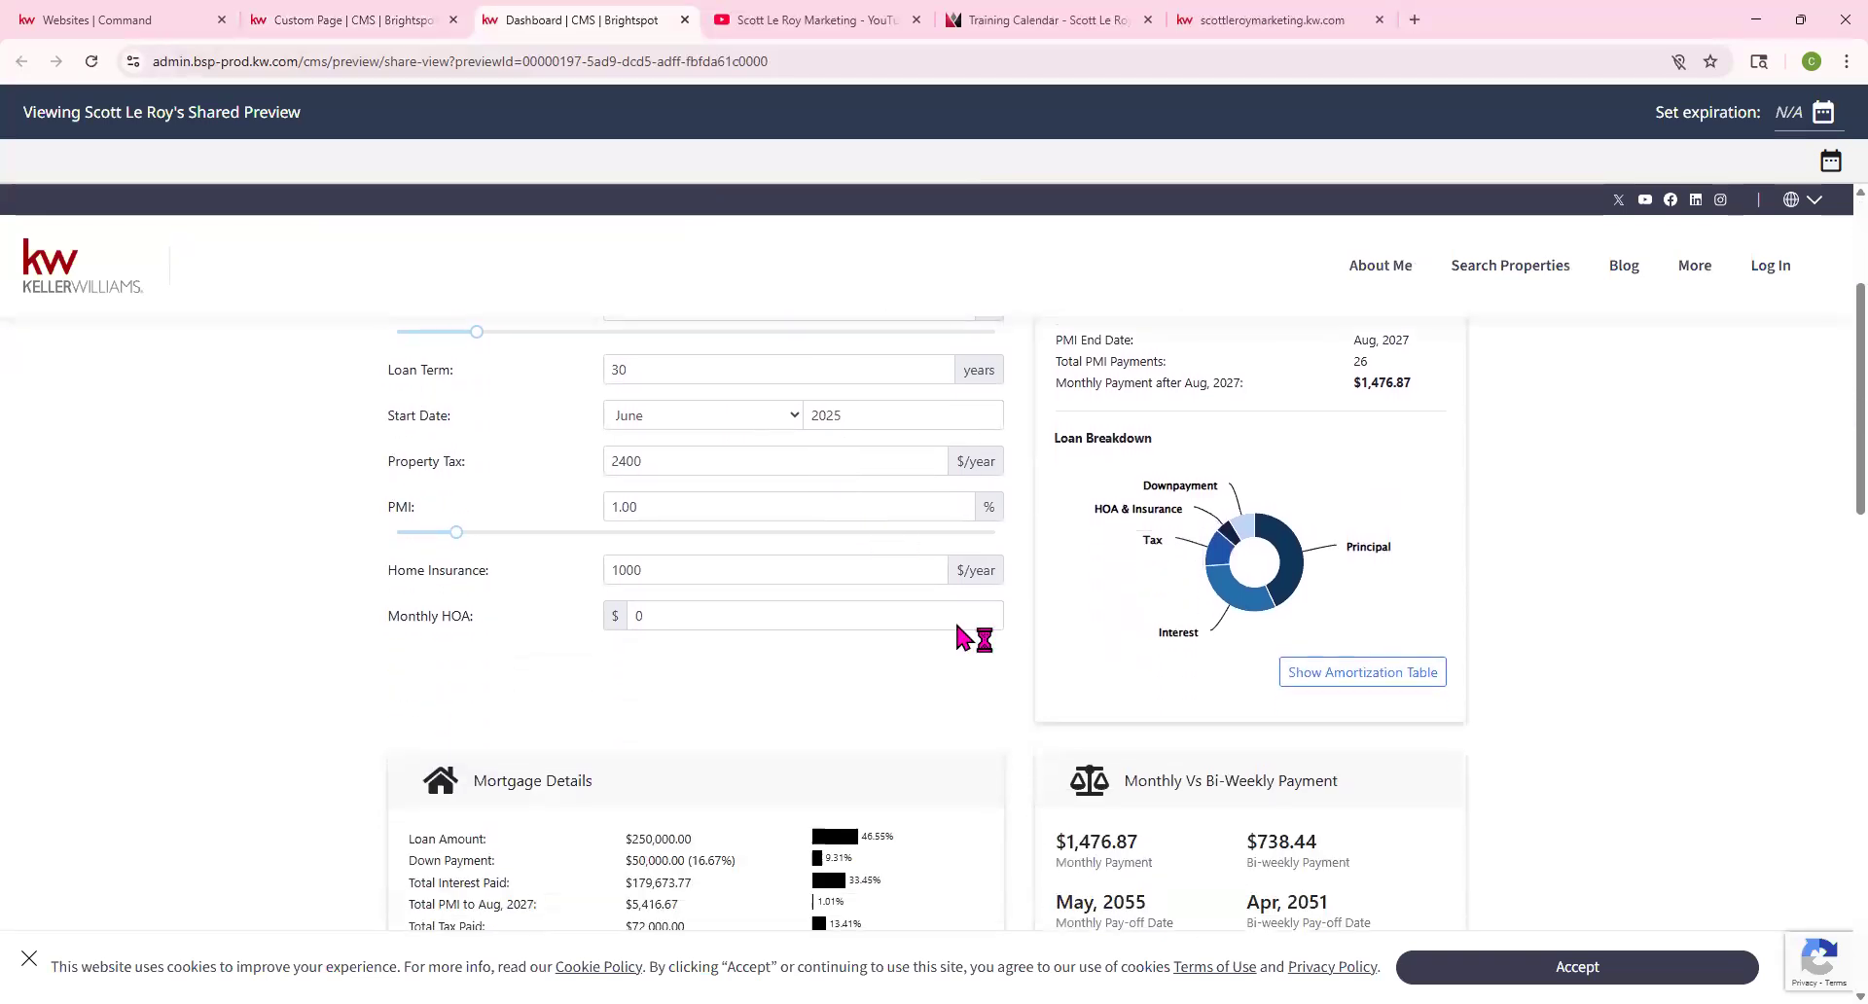
pyautogui.scroll(8, 692, 555)
pyautogui.scroll(3, 691, 554)
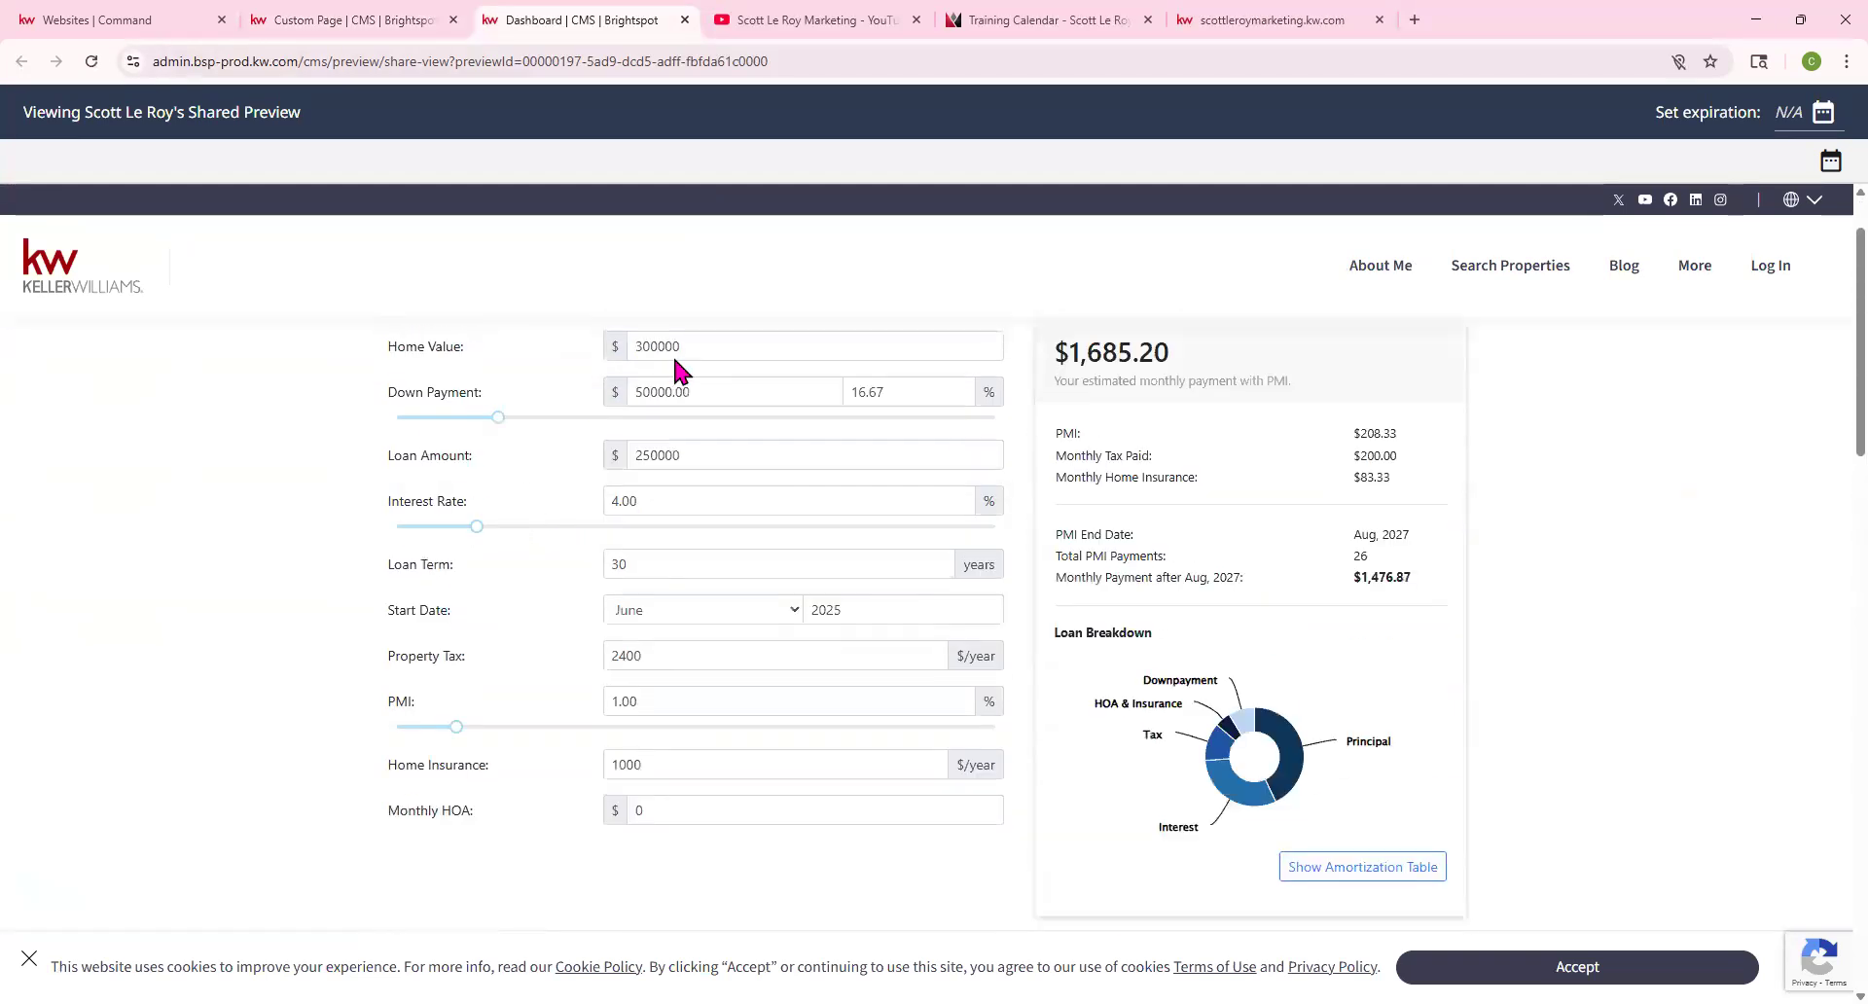
pyautogui.scroll(1, 686, 451)
pyautogui.scroll(-12, 760, 523)
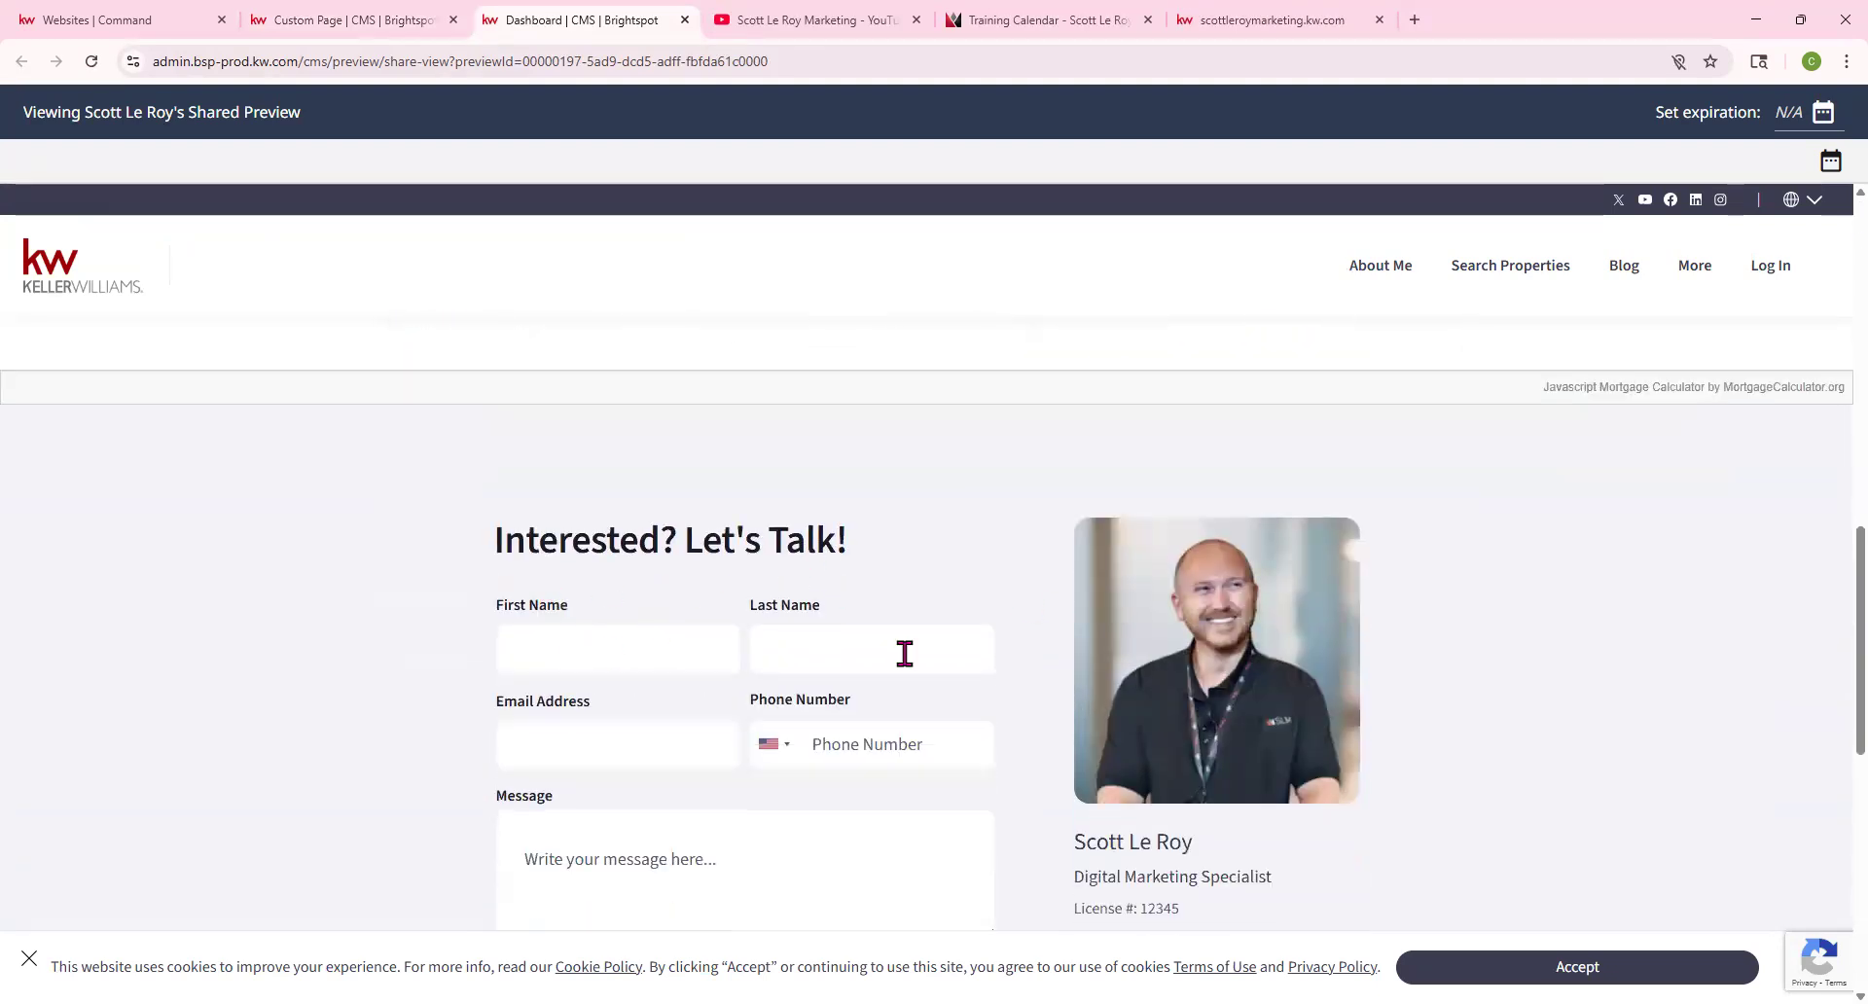
pyautogui.scroll(12, 778, 646)
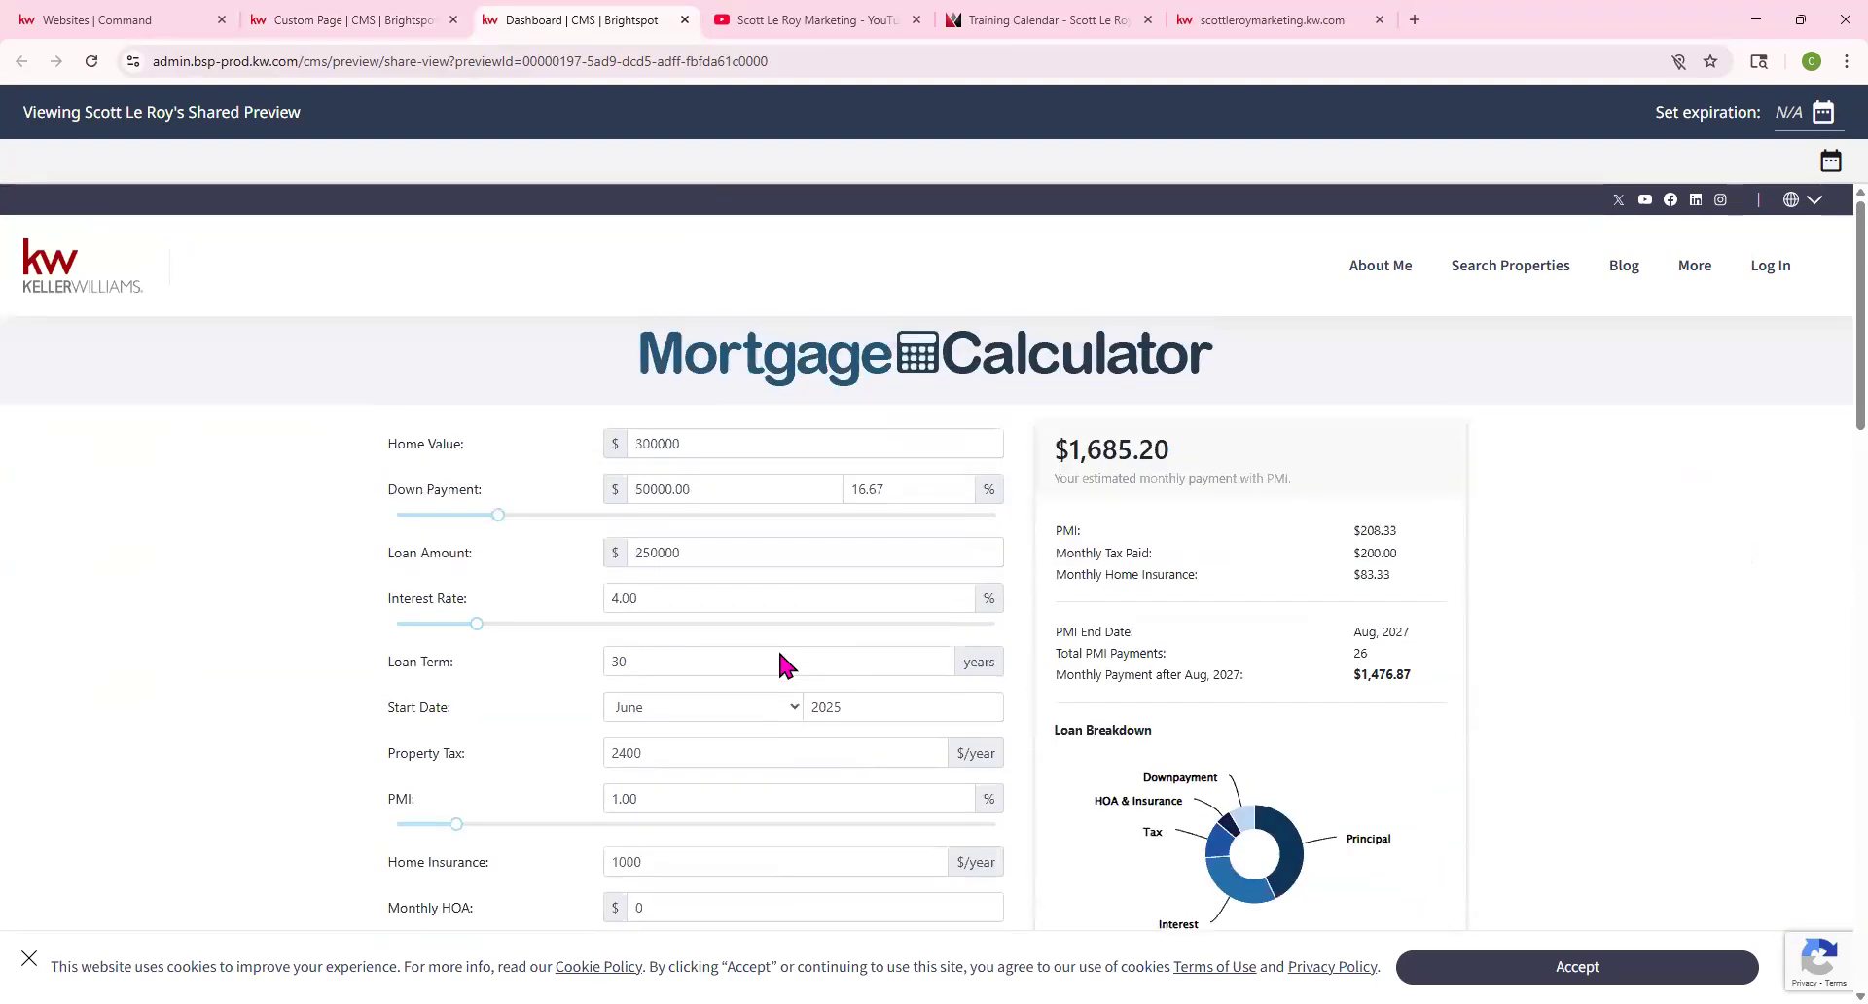
pyautogui.click(685, 20)
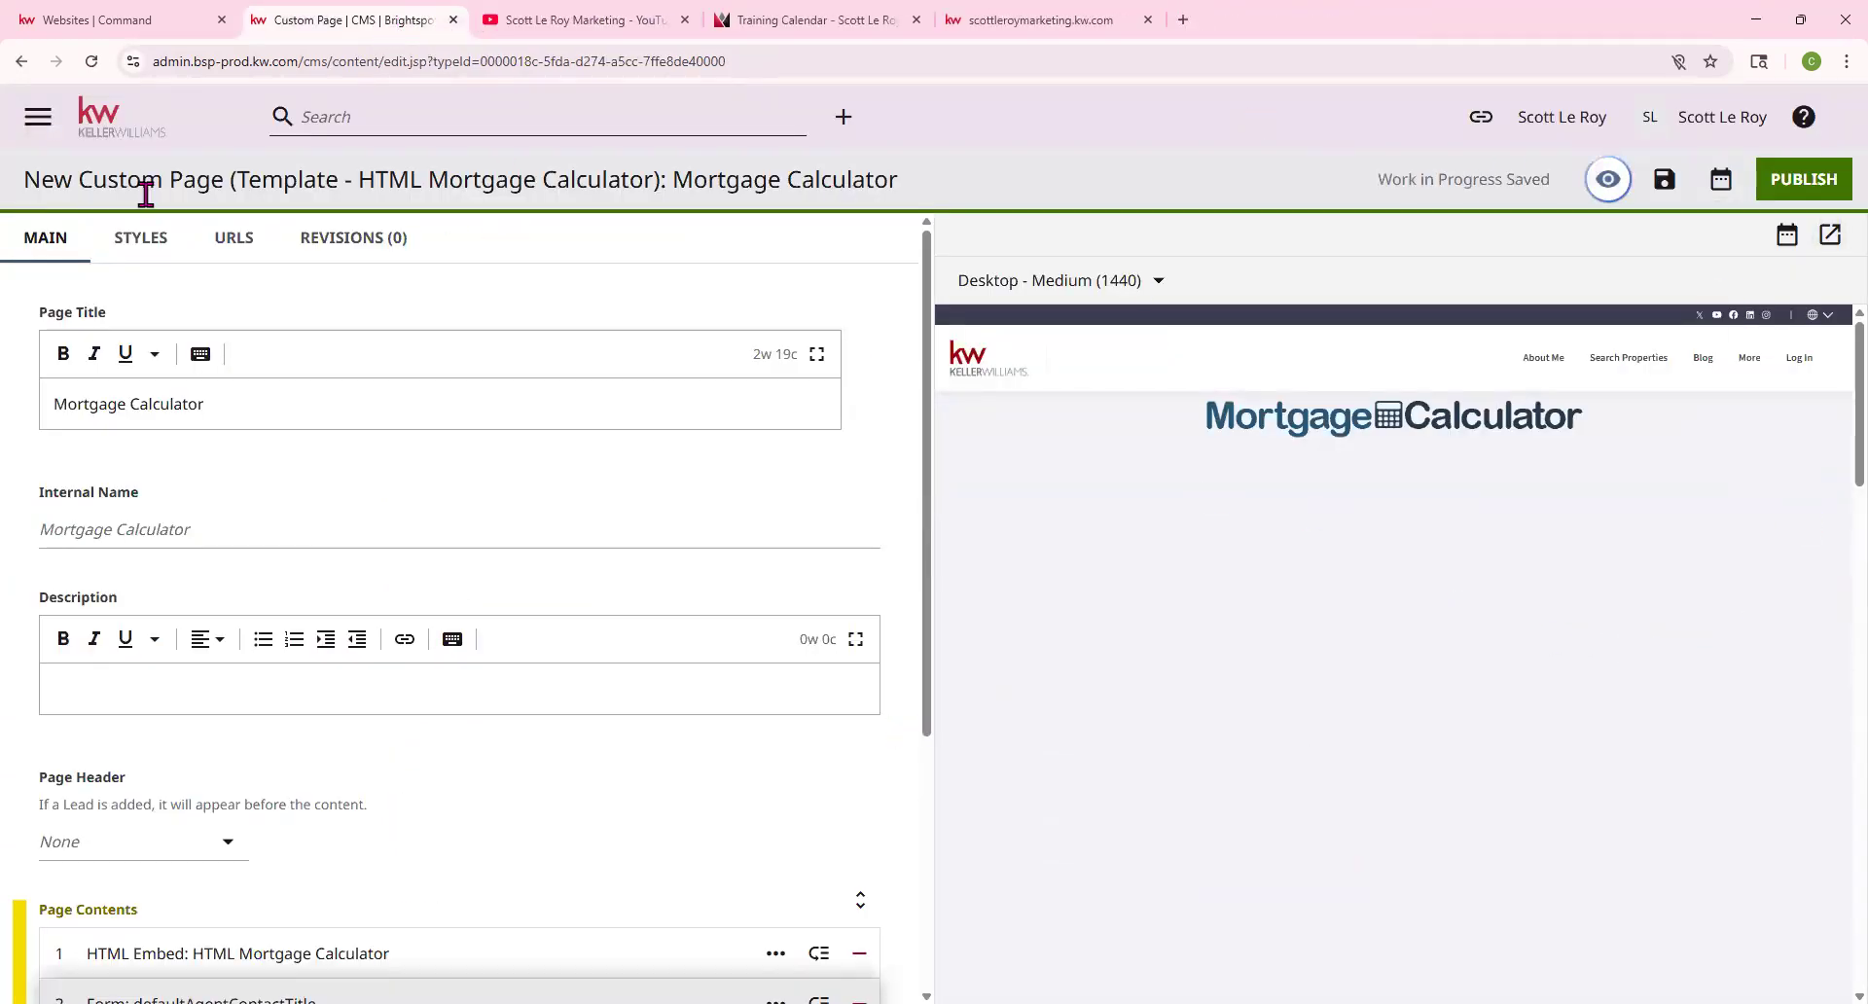
# Exit the Mortgage Calculator page to the CMS home, confirming Leave in the dialog
pyautogui.click(98, 125)
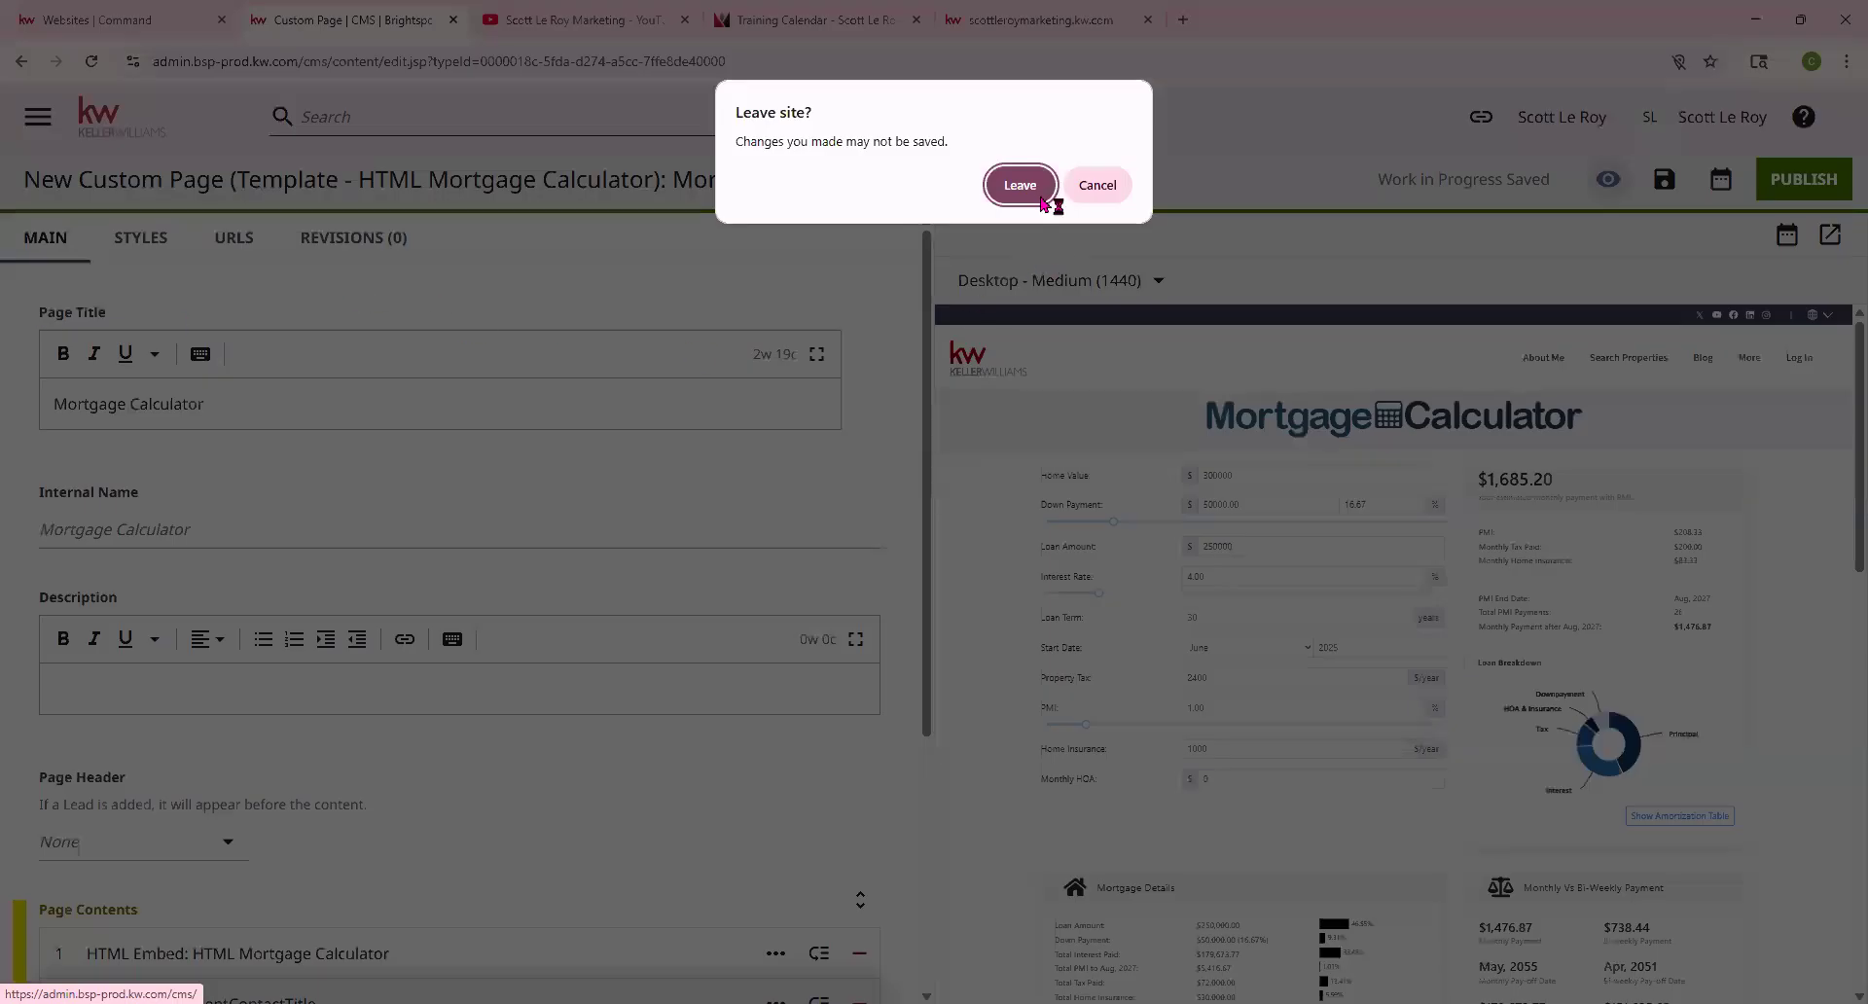
pyautogui.click(1019, 185)
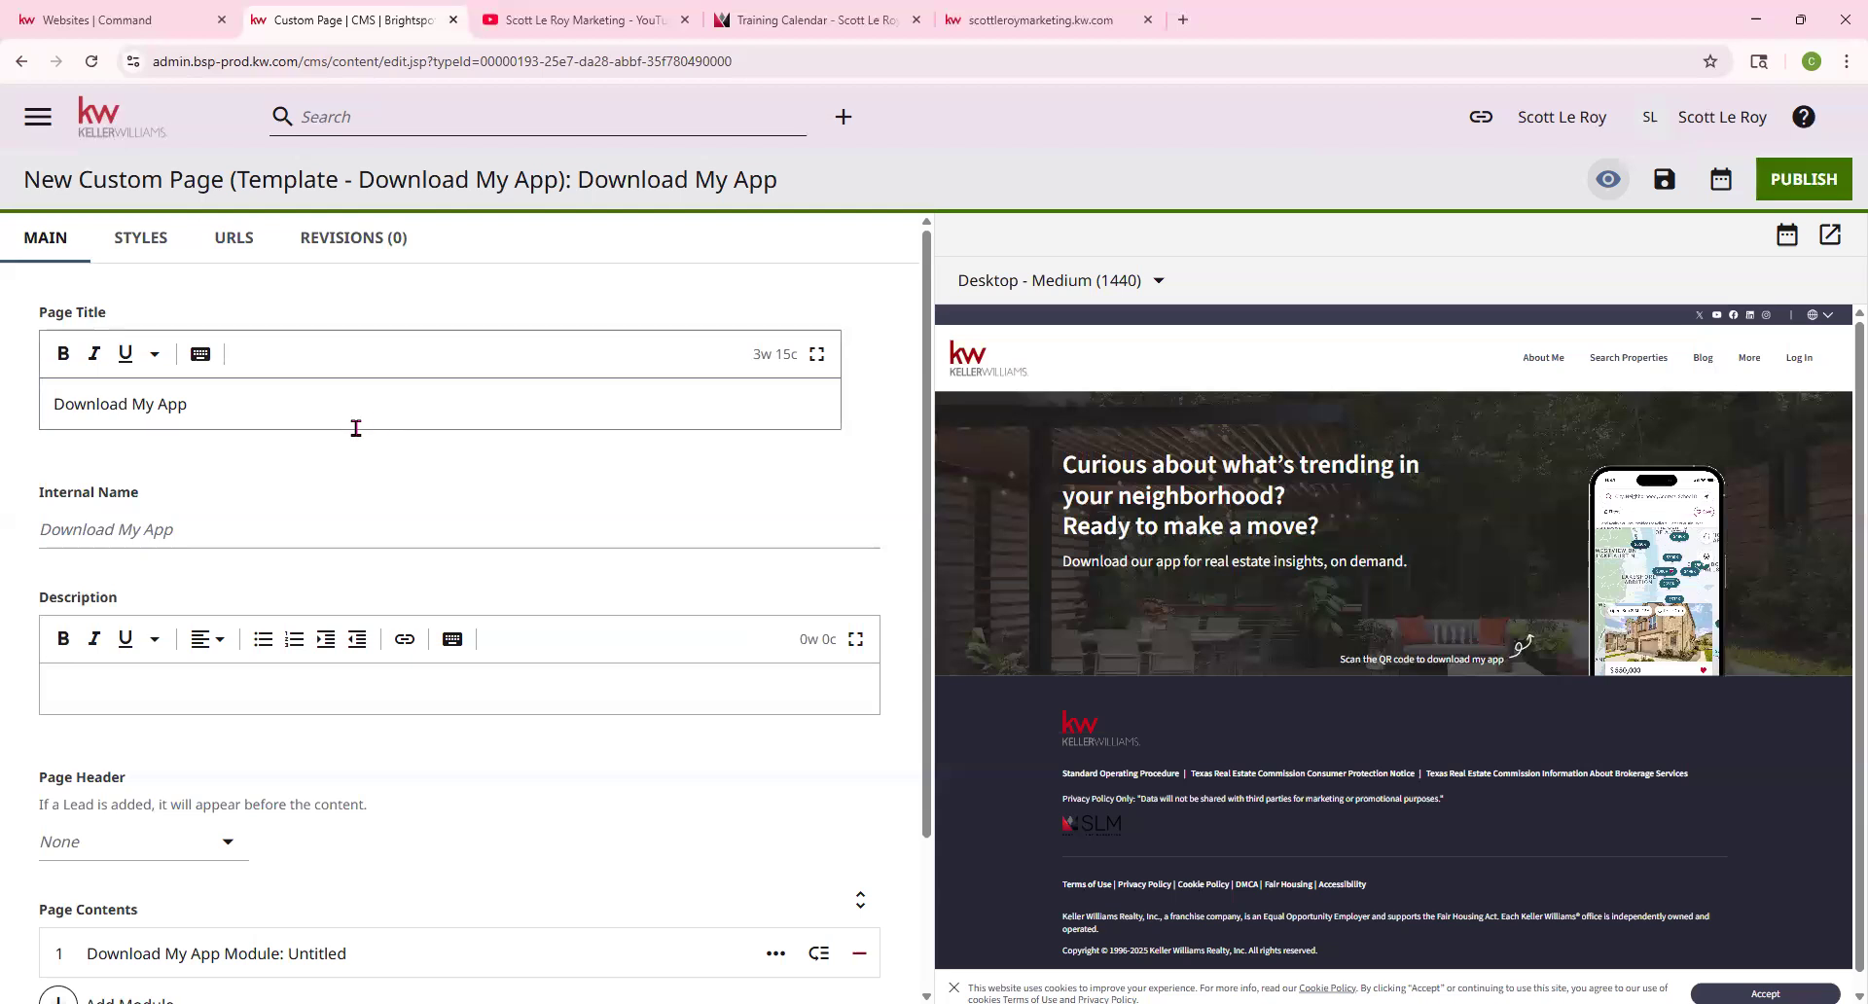
pyautogui.moveTo(44, 312); pyautogui.dragTo(107, 319)
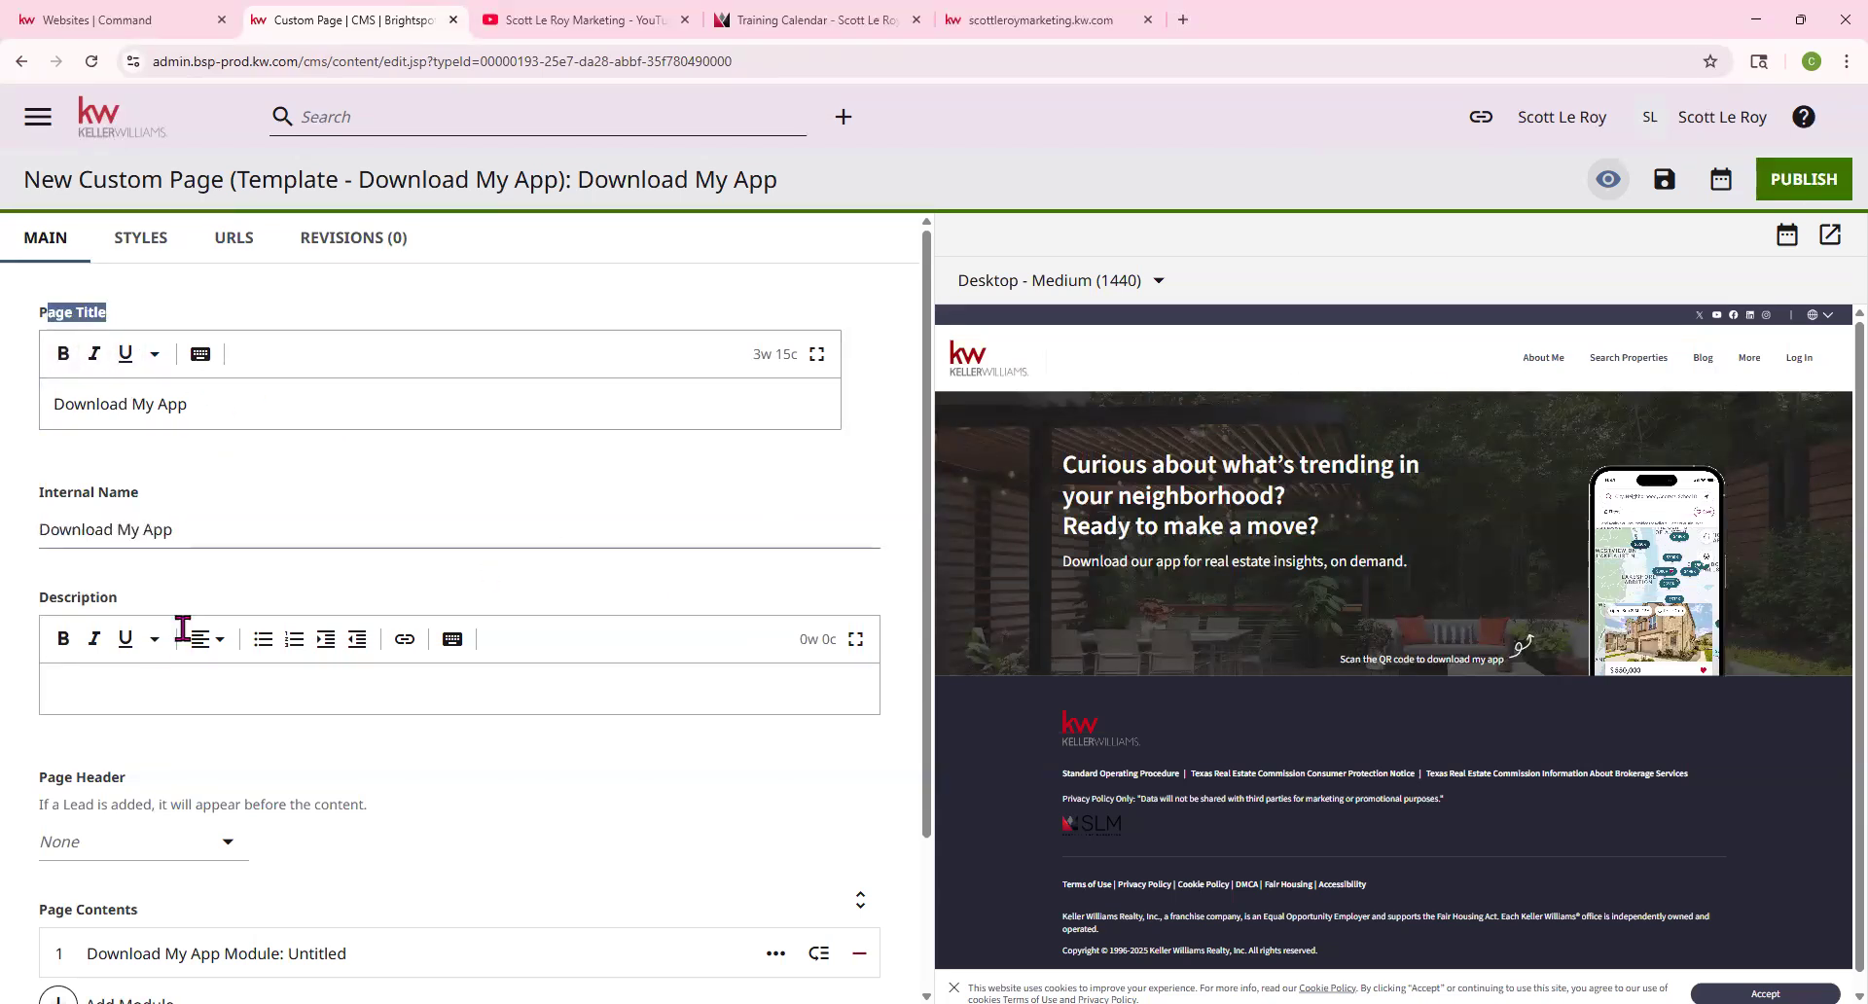
pyautogui.click(152, 840)
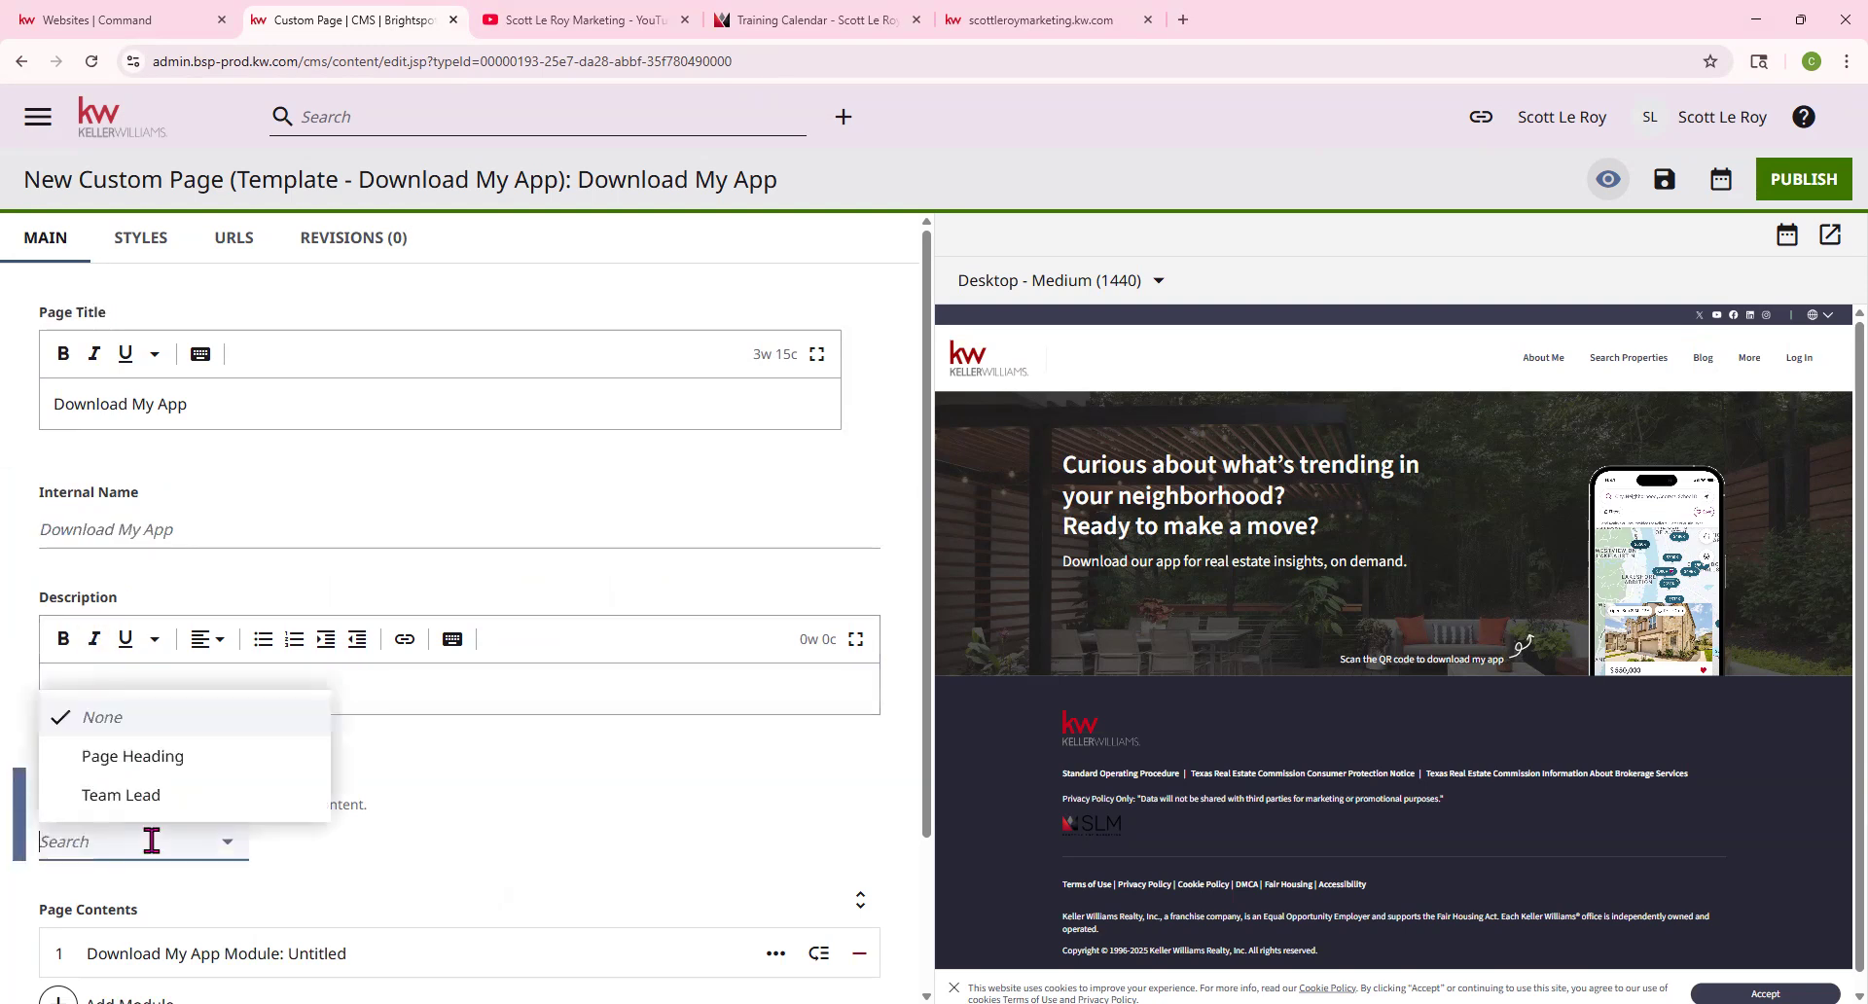
pyautogui.click(126, 758)
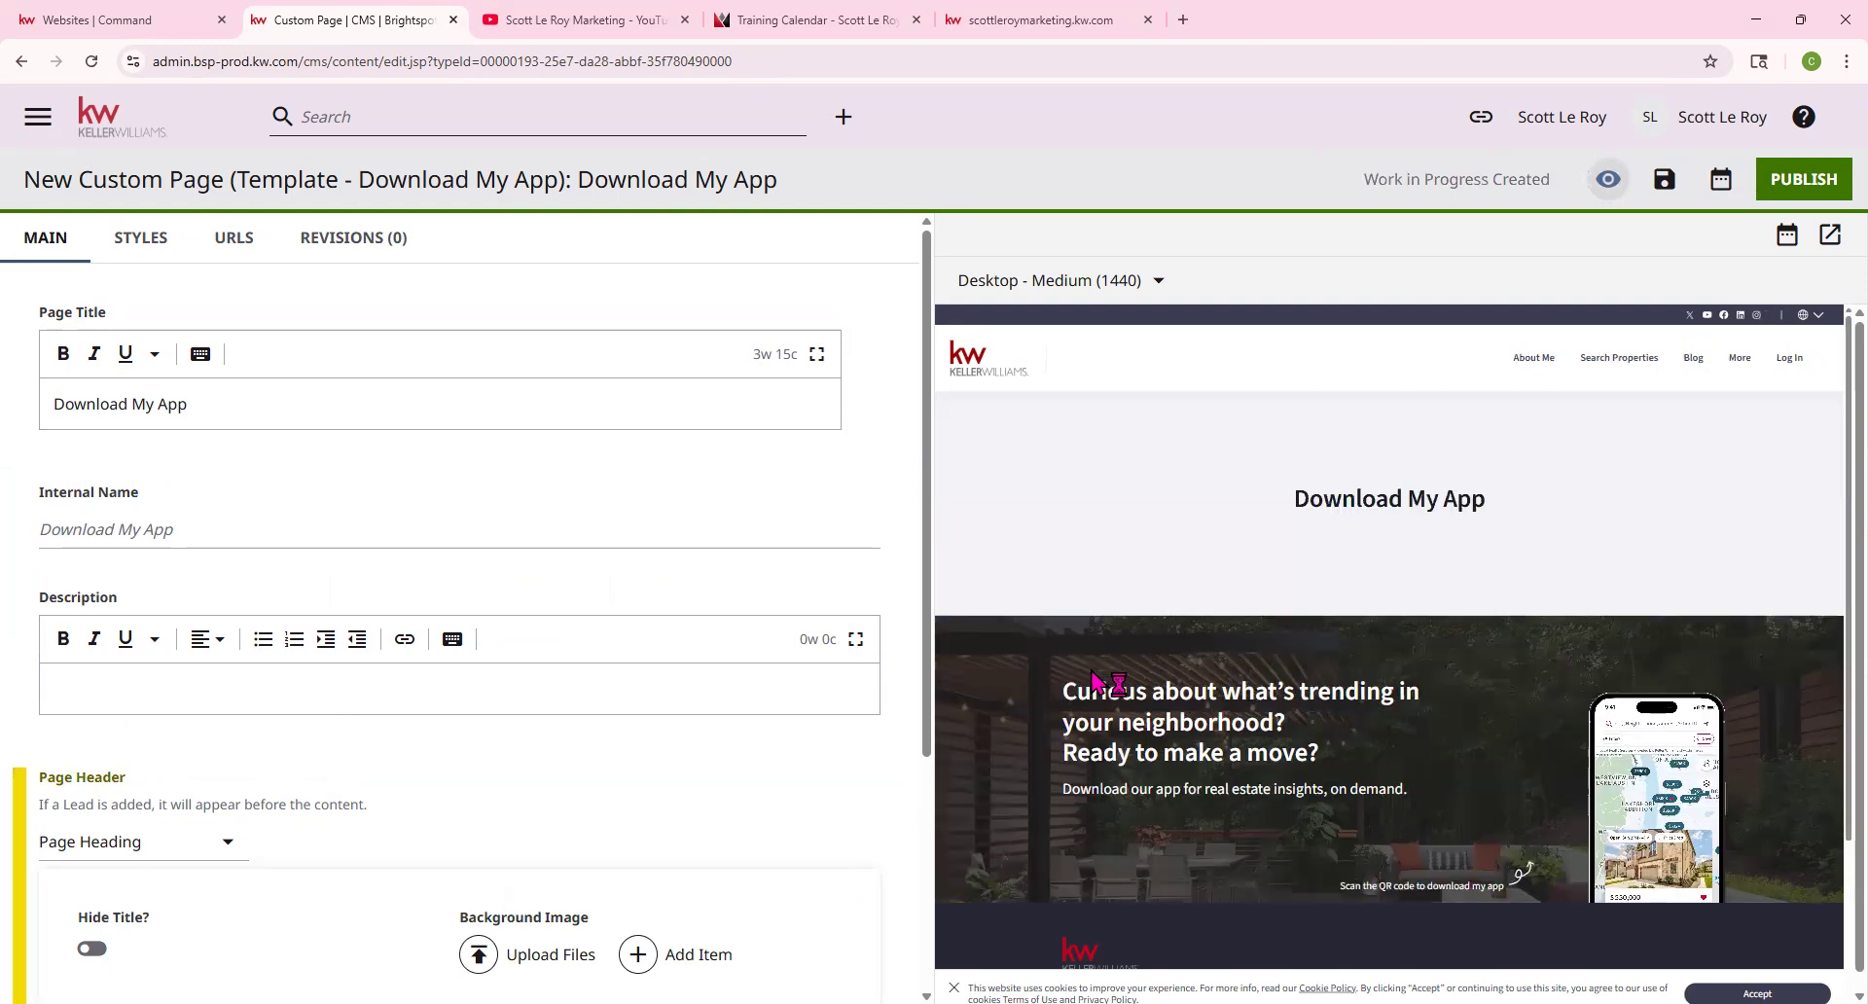
pyautogui.scroll(-1, 1426, 592)
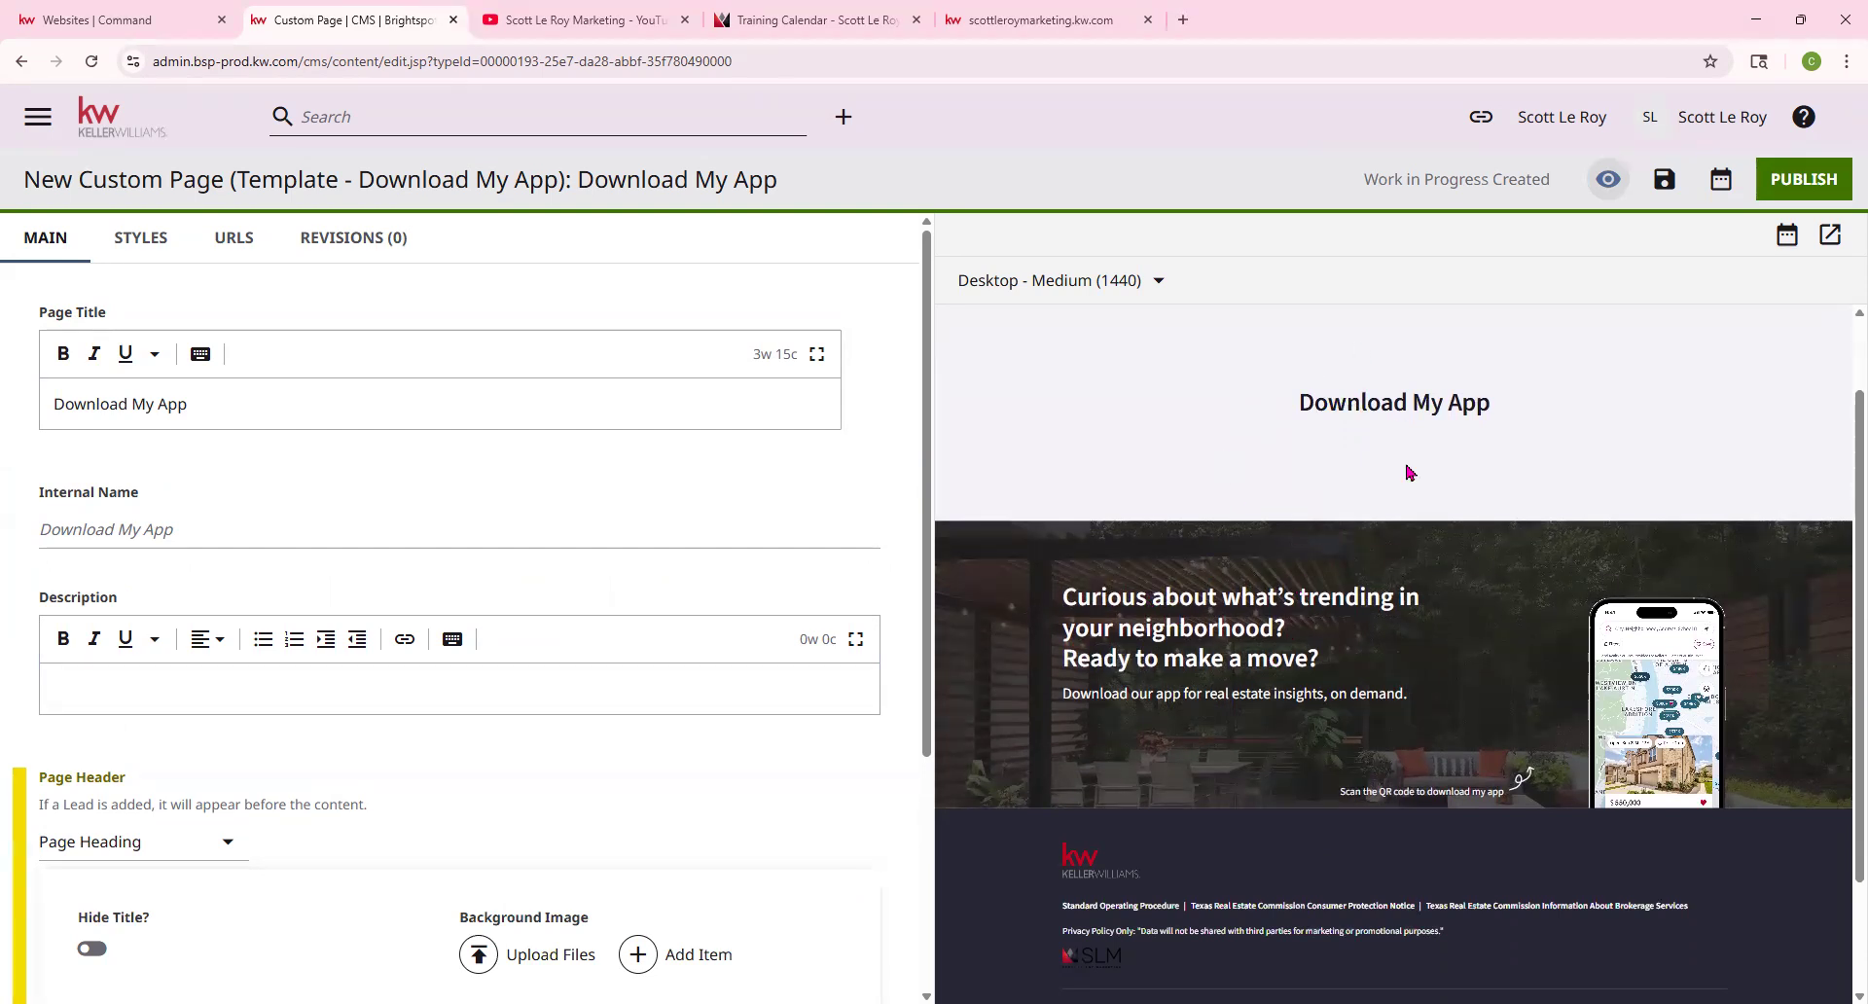
pyautogui.scroll(-2, 266, 684)
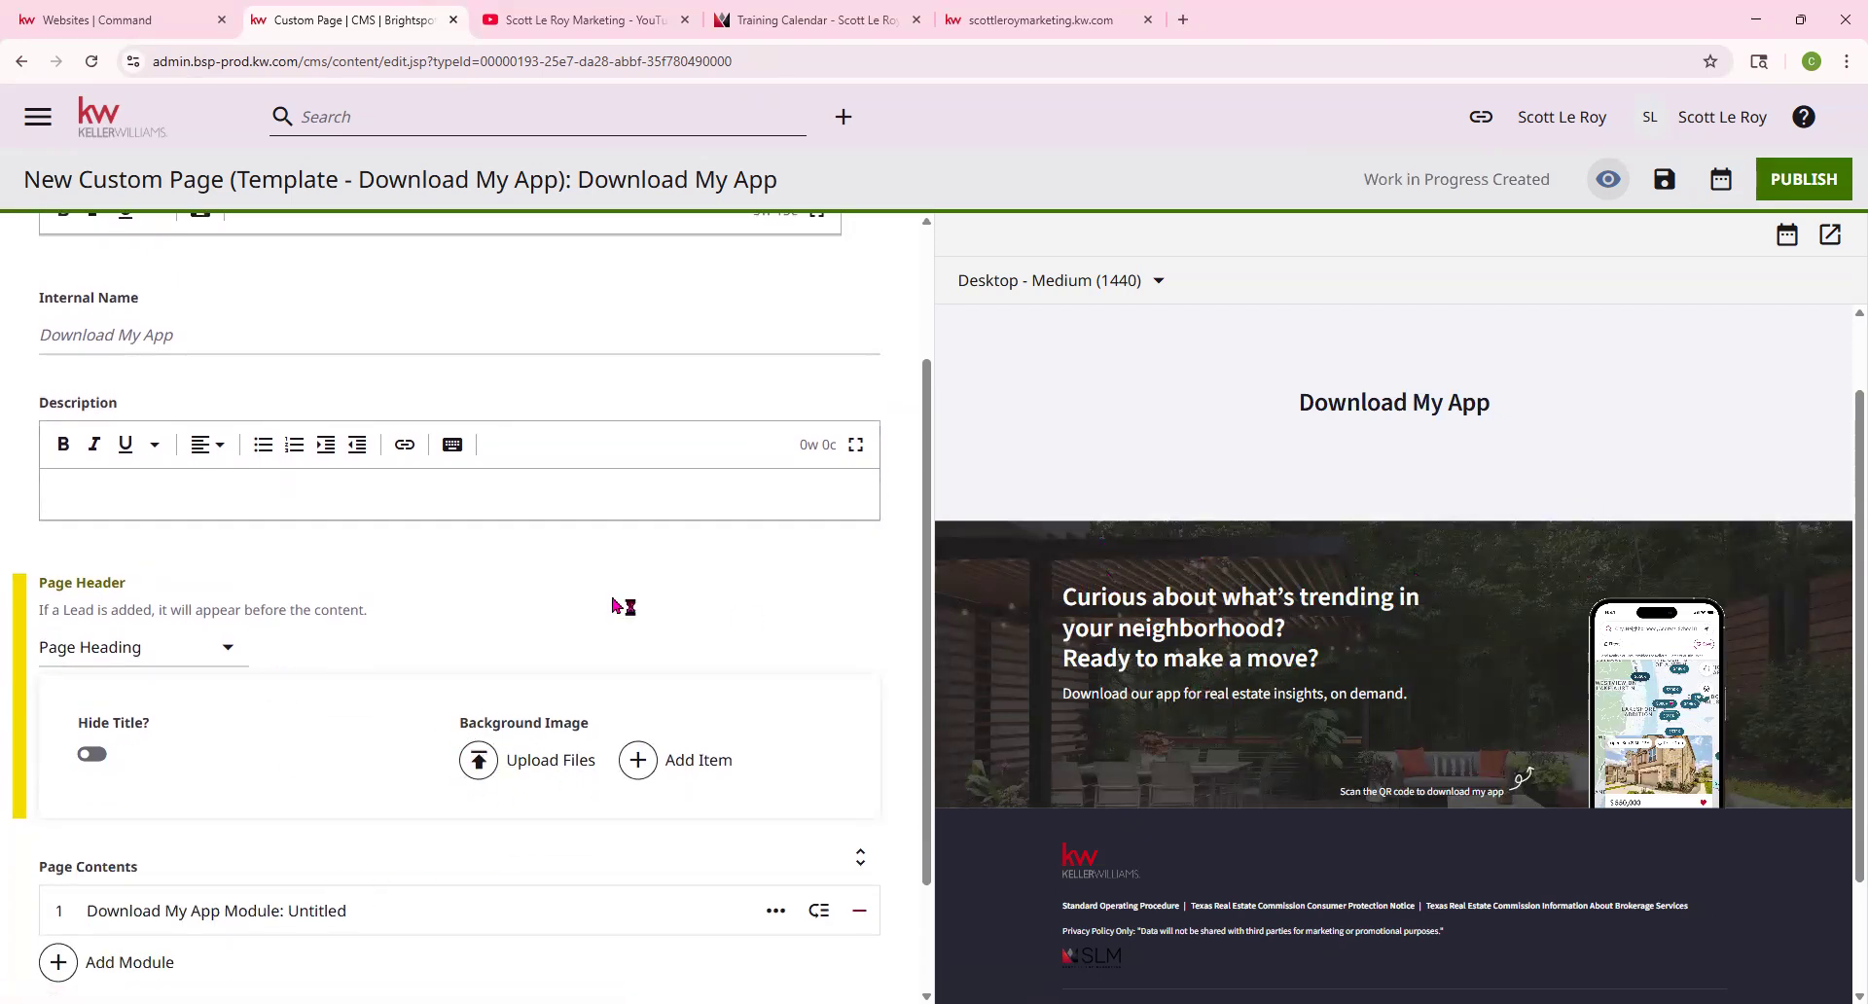
pyautogui.scroll(-1, 541, 584)
pyautogui.scroll(-1, 408, 569)
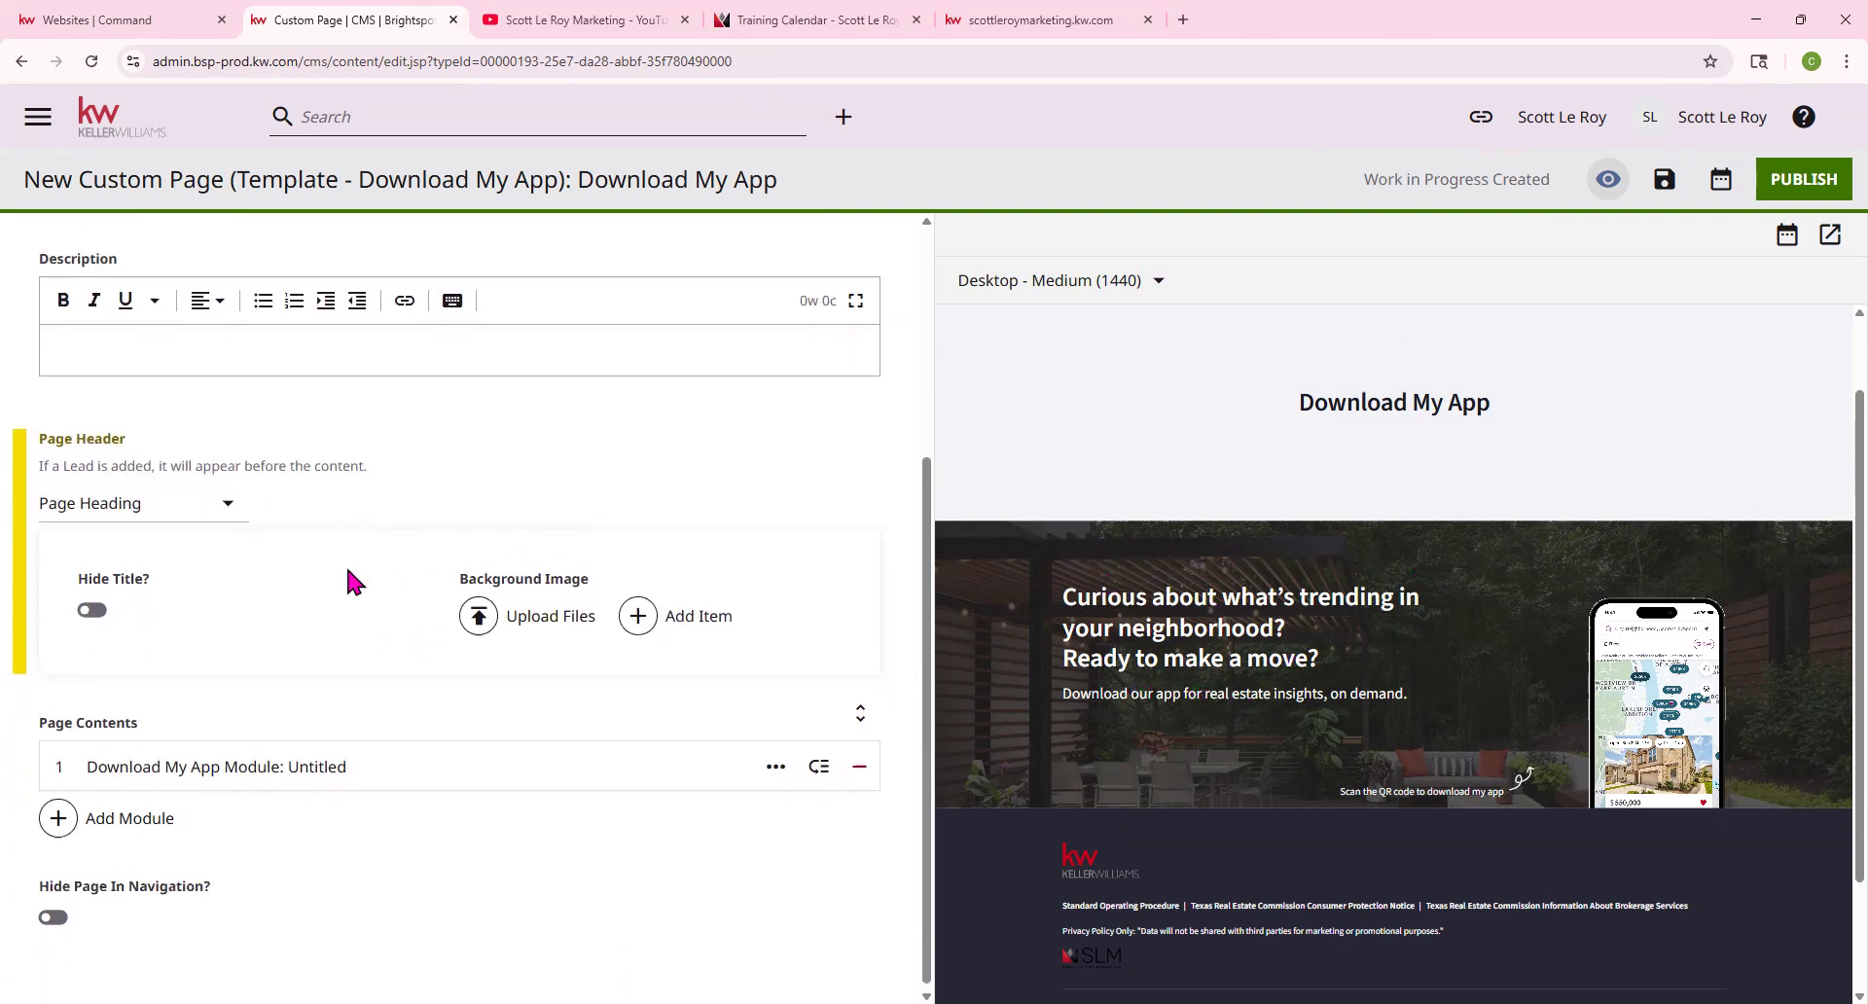
pyautogui.click(58, 759)
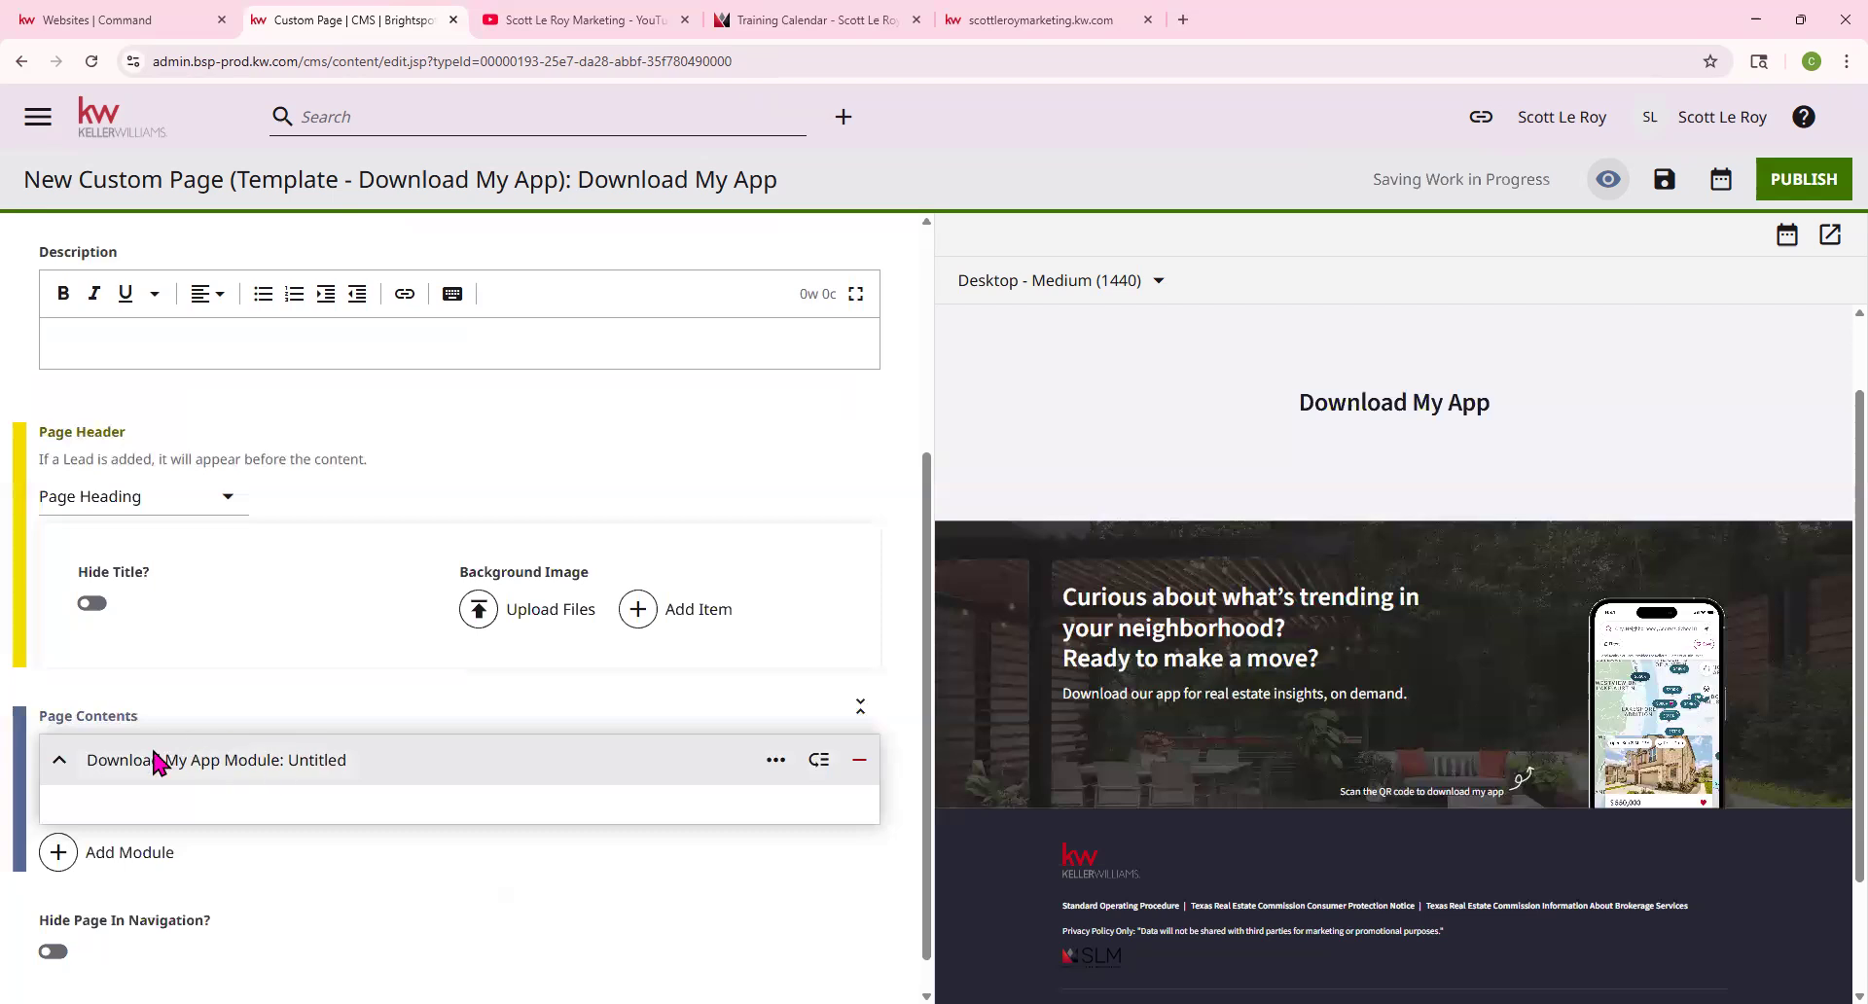
pyautogui.click(61, 752)
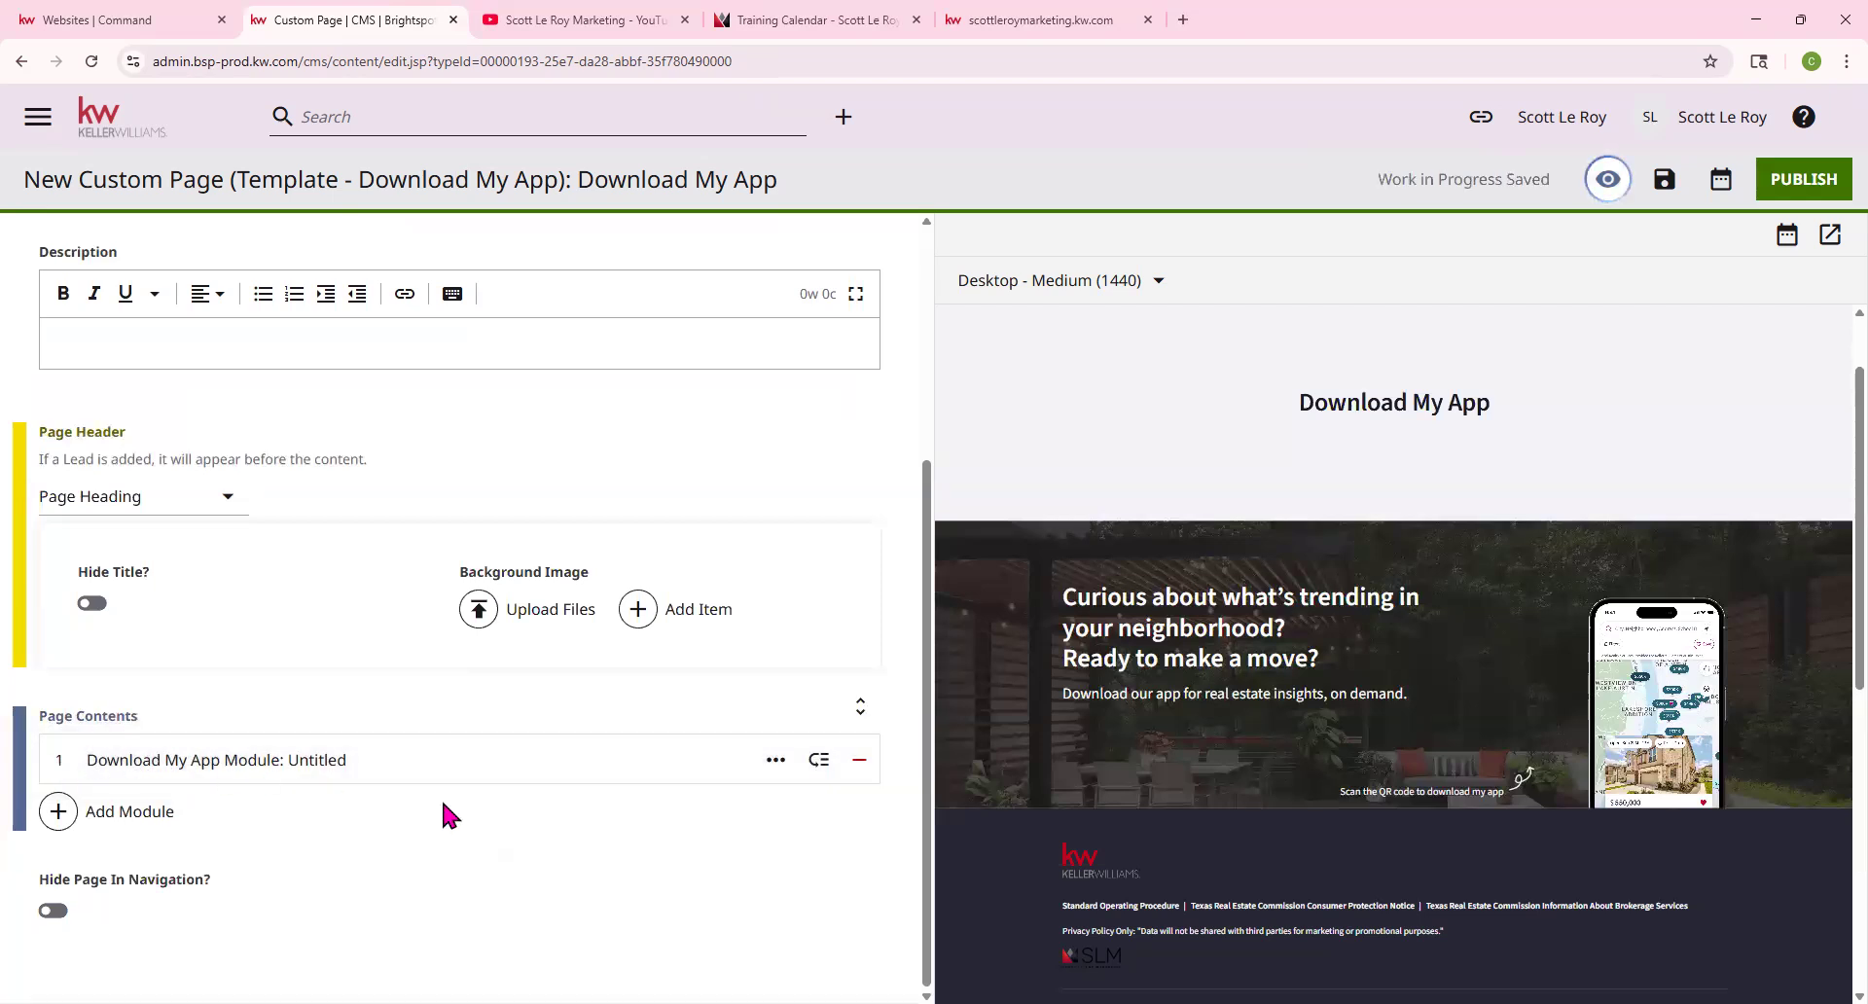
pyautogui.scroll(-2, 1450, 828)
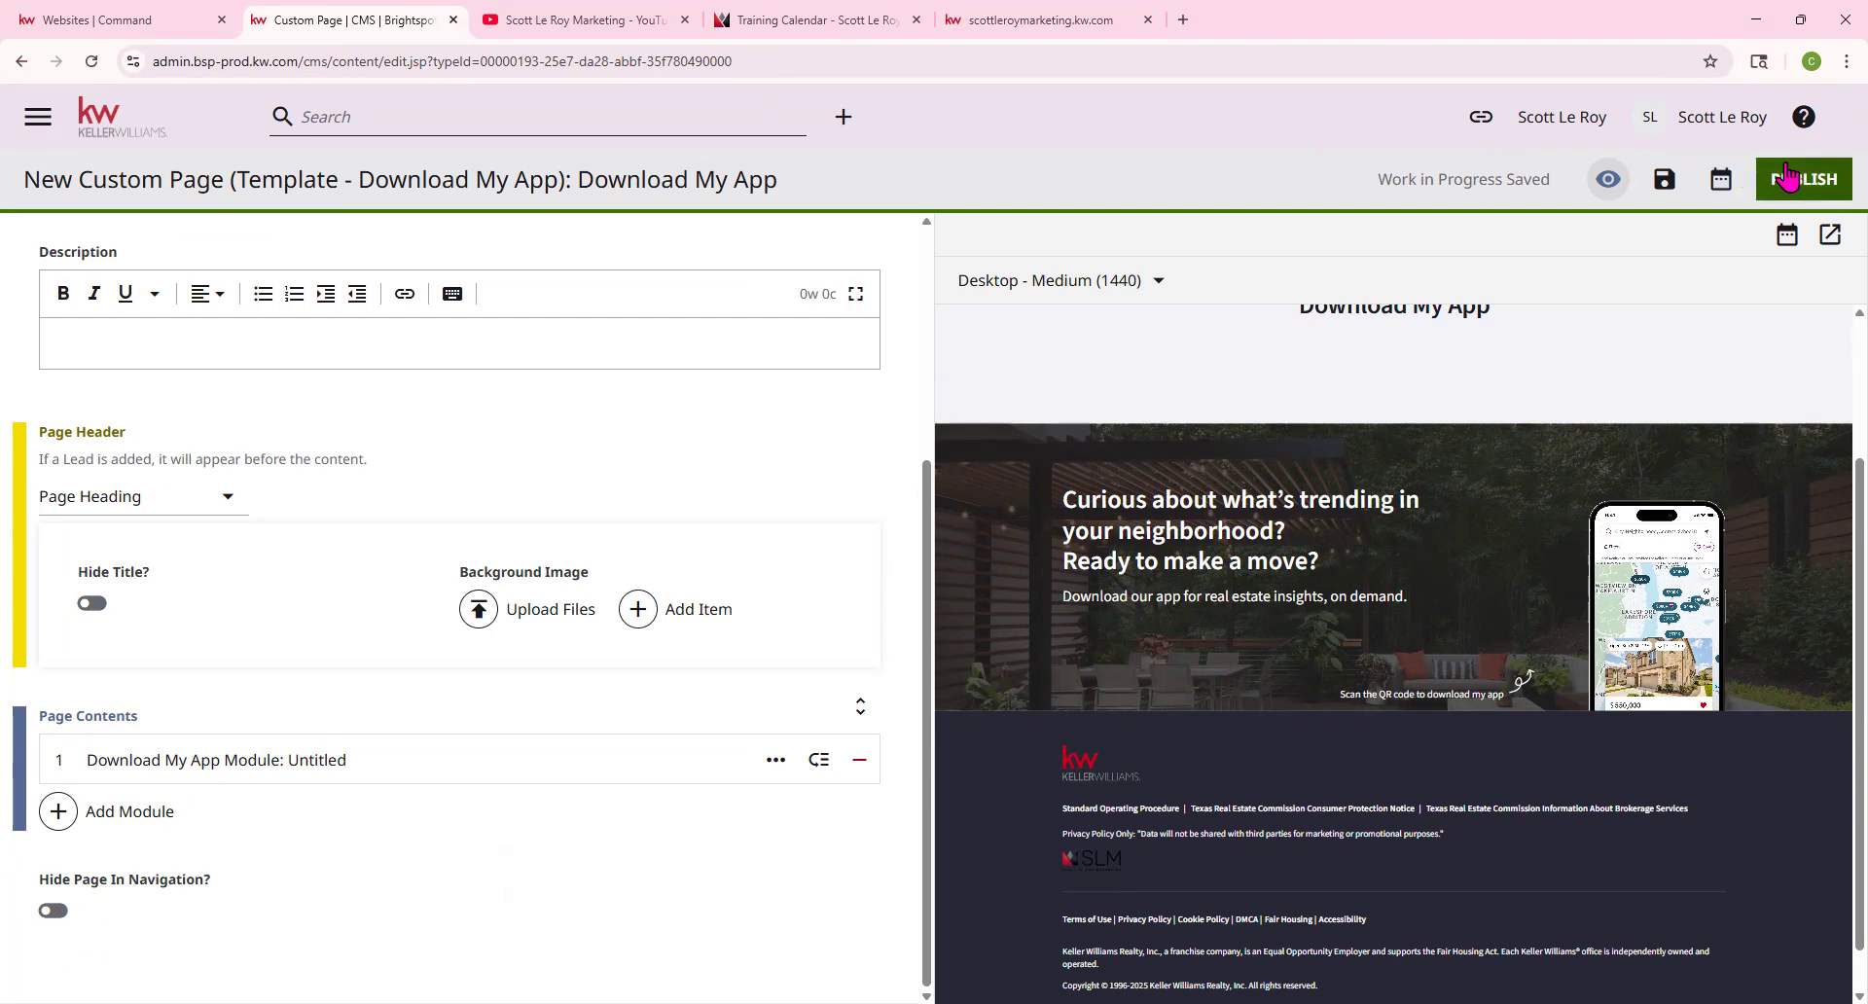
pyautogui.click(1017, 20)
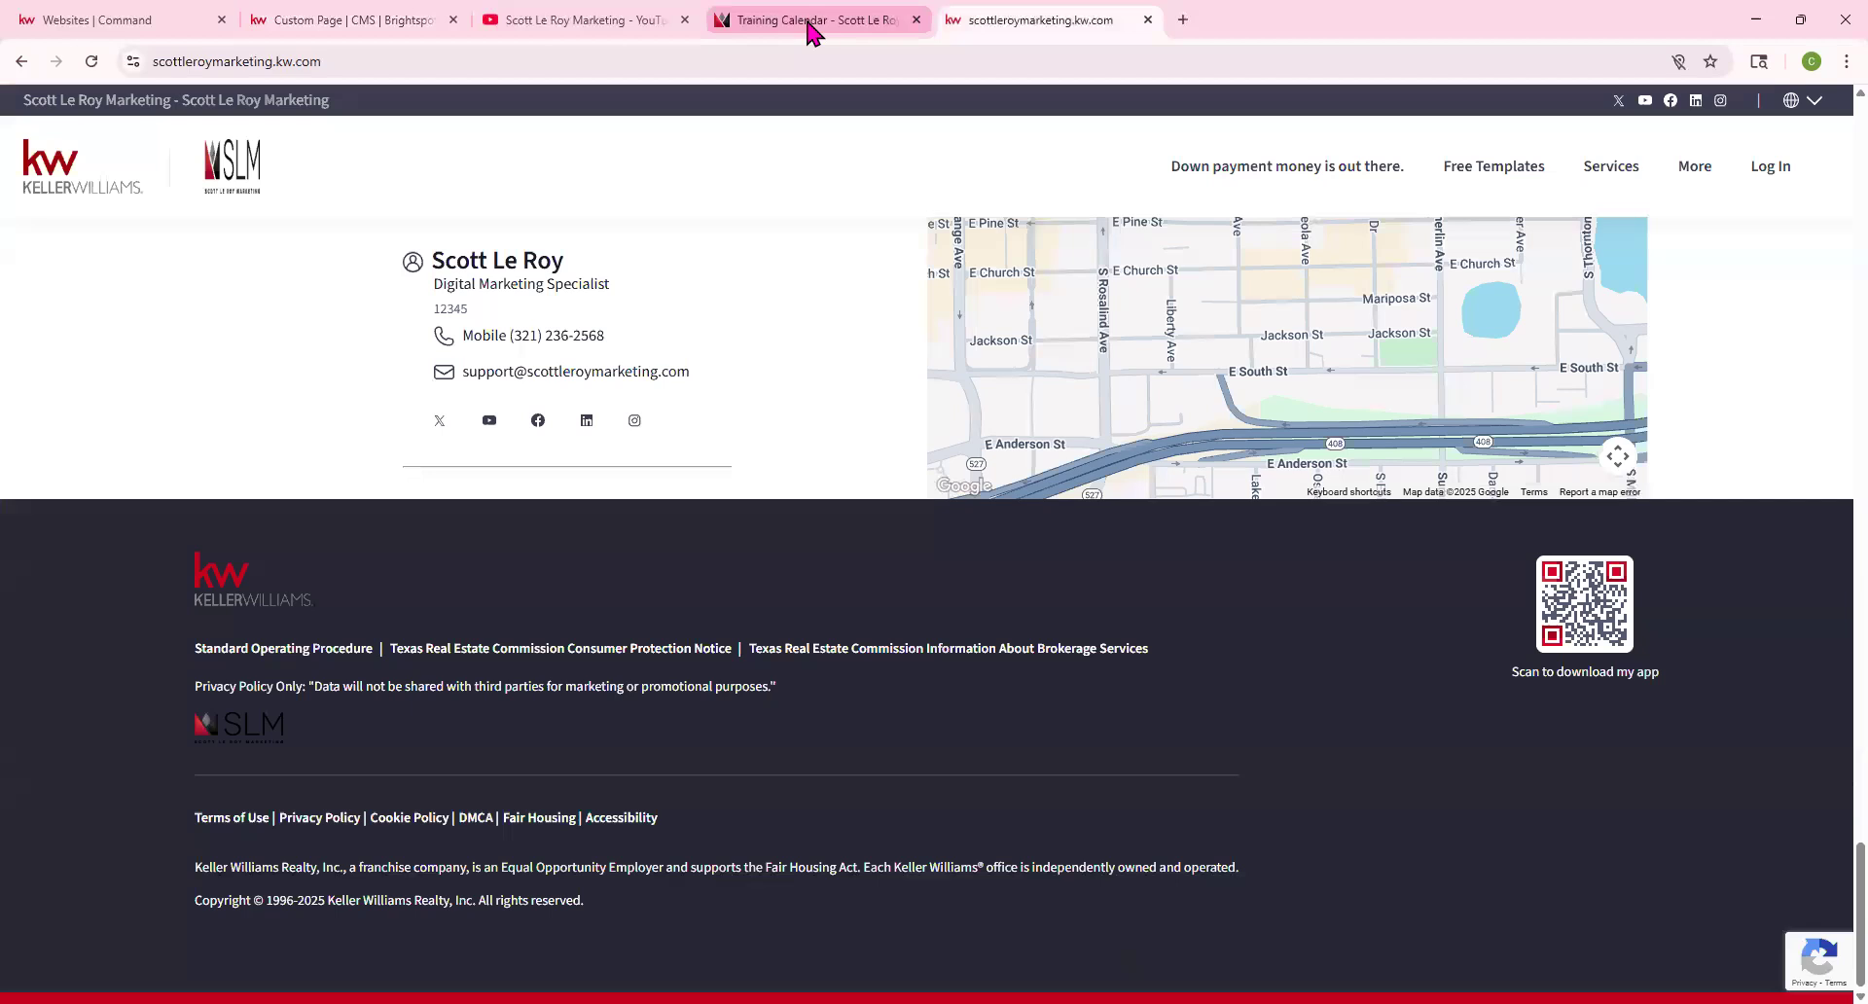
pyautogui.click(189, 29)
pyautogui.click(342, 29)
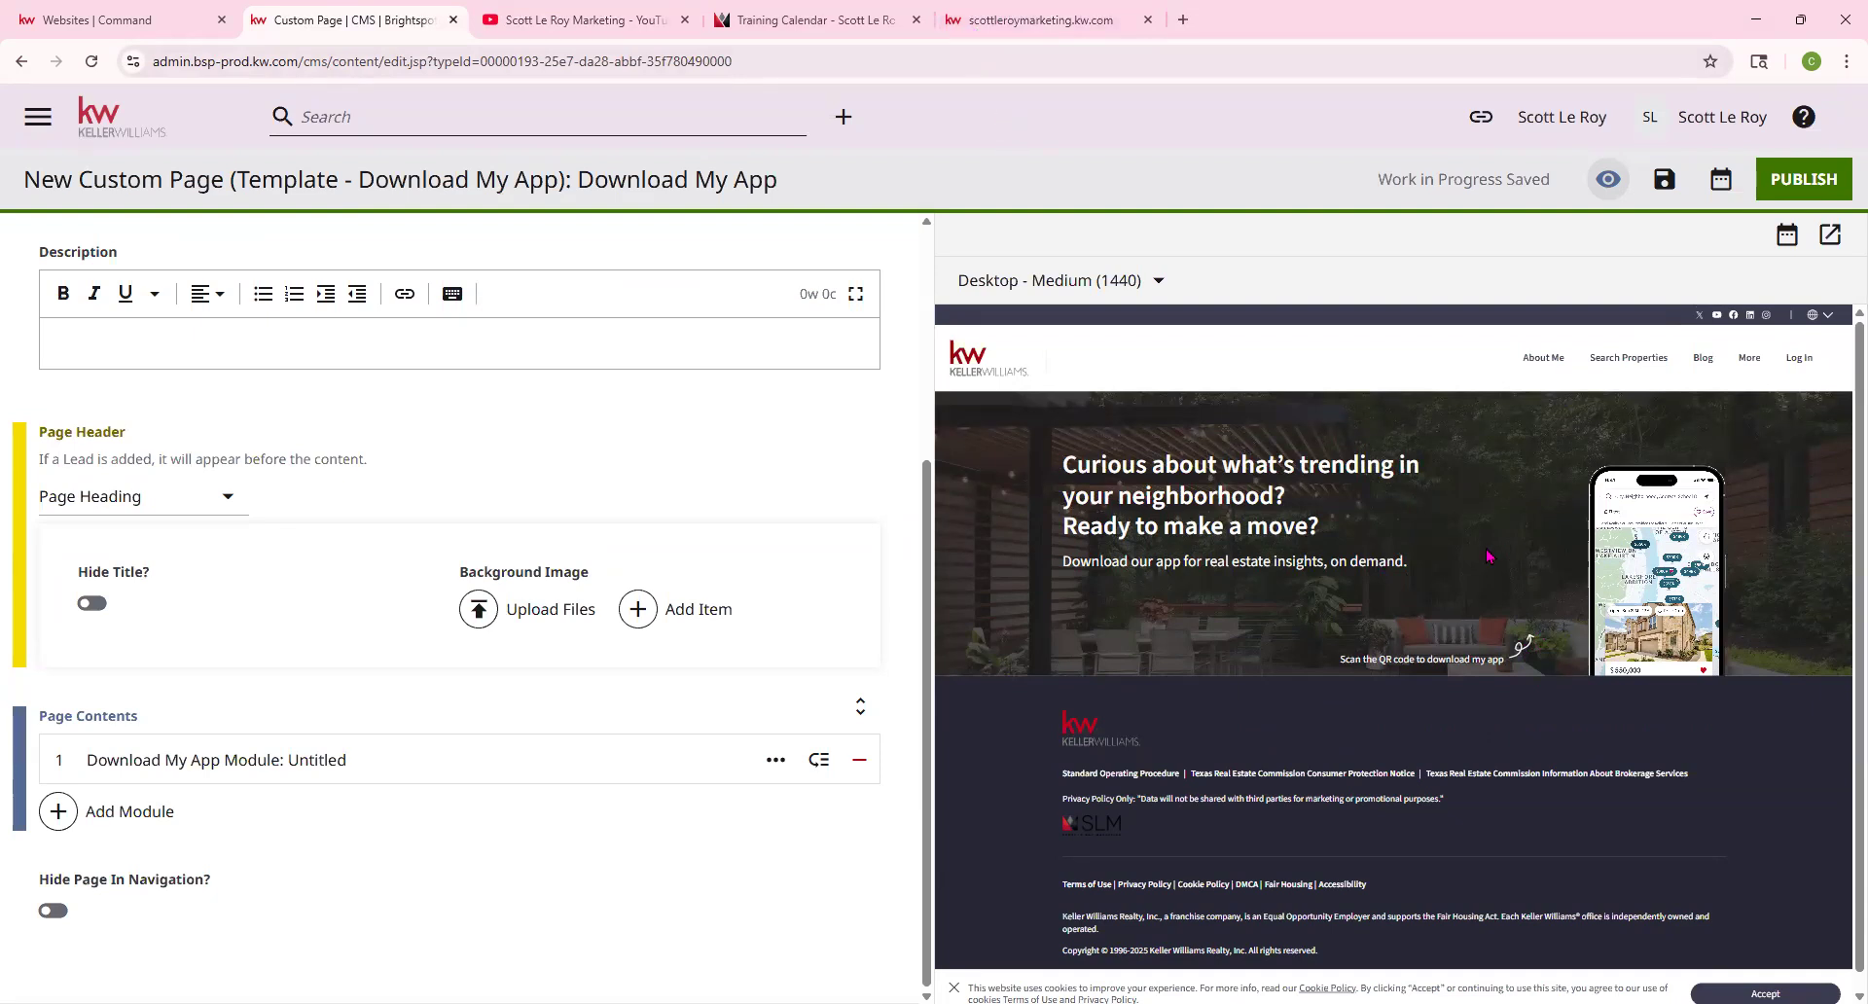
# Add a Form module from Additional Modules beneath the Download My App module
pyautogui.scroll(-1, 1488, 556)
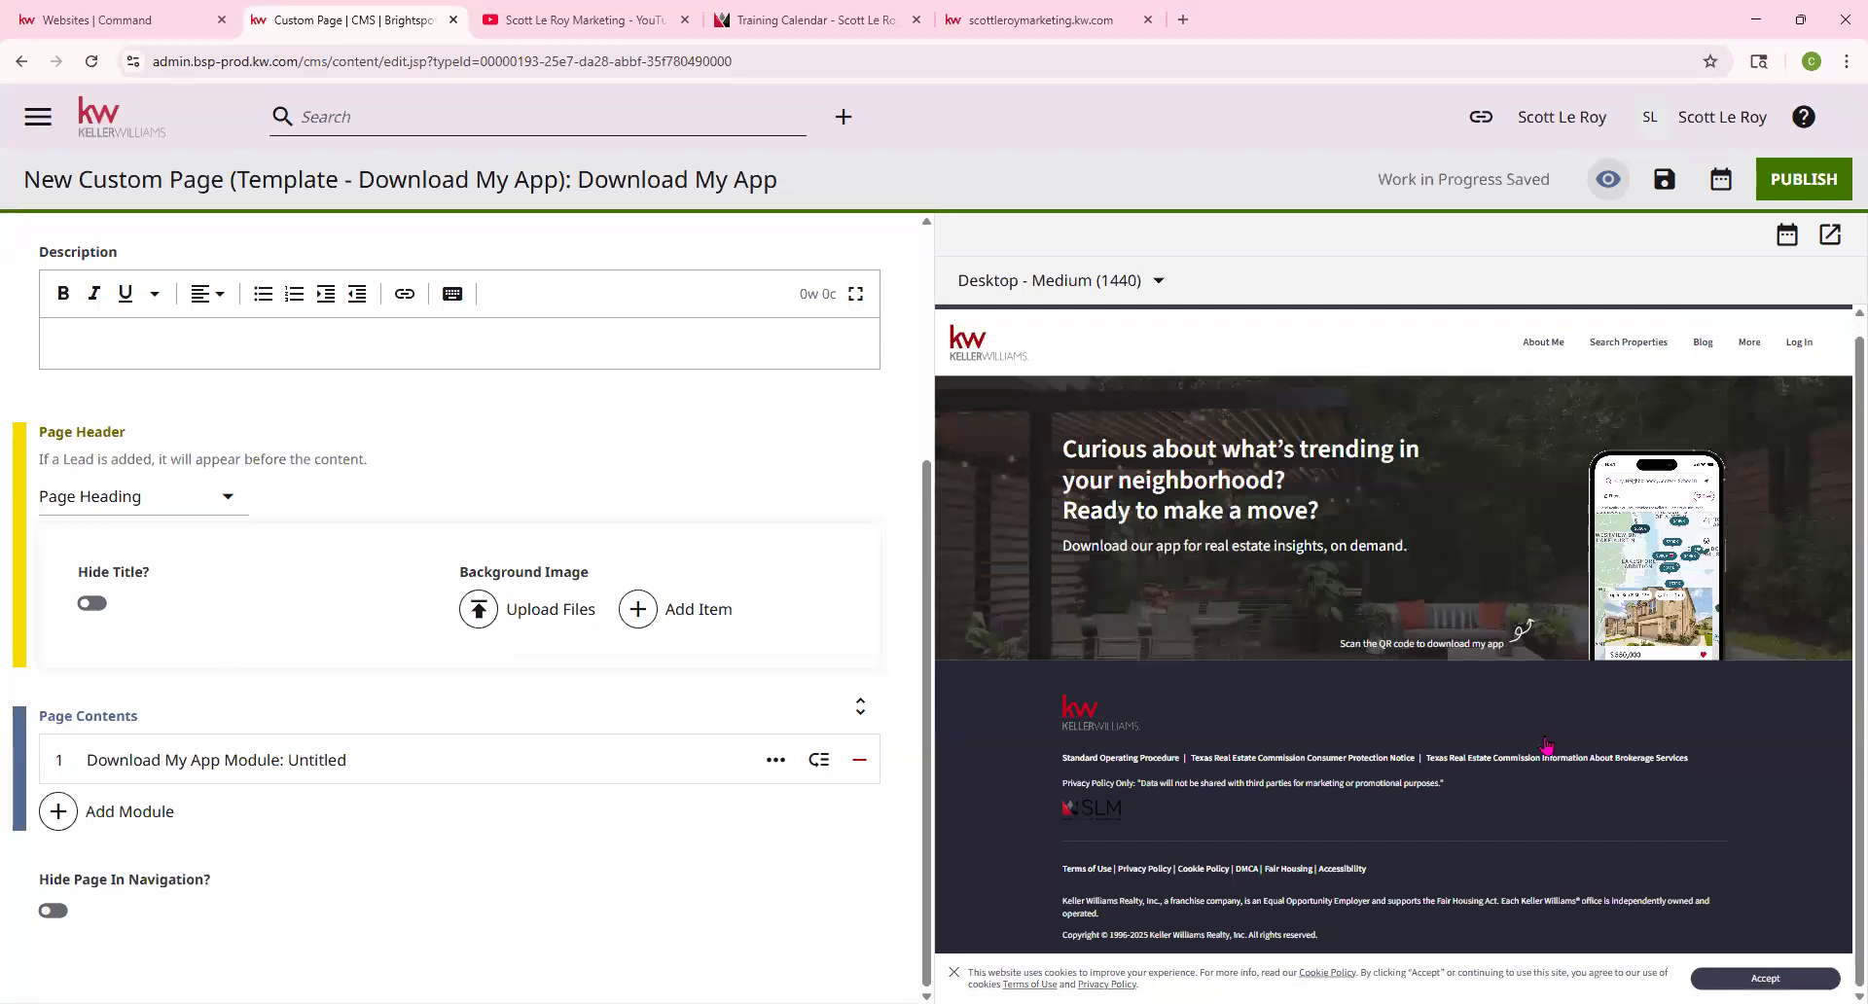
pyautogui.scroll(1, 1284, 607)
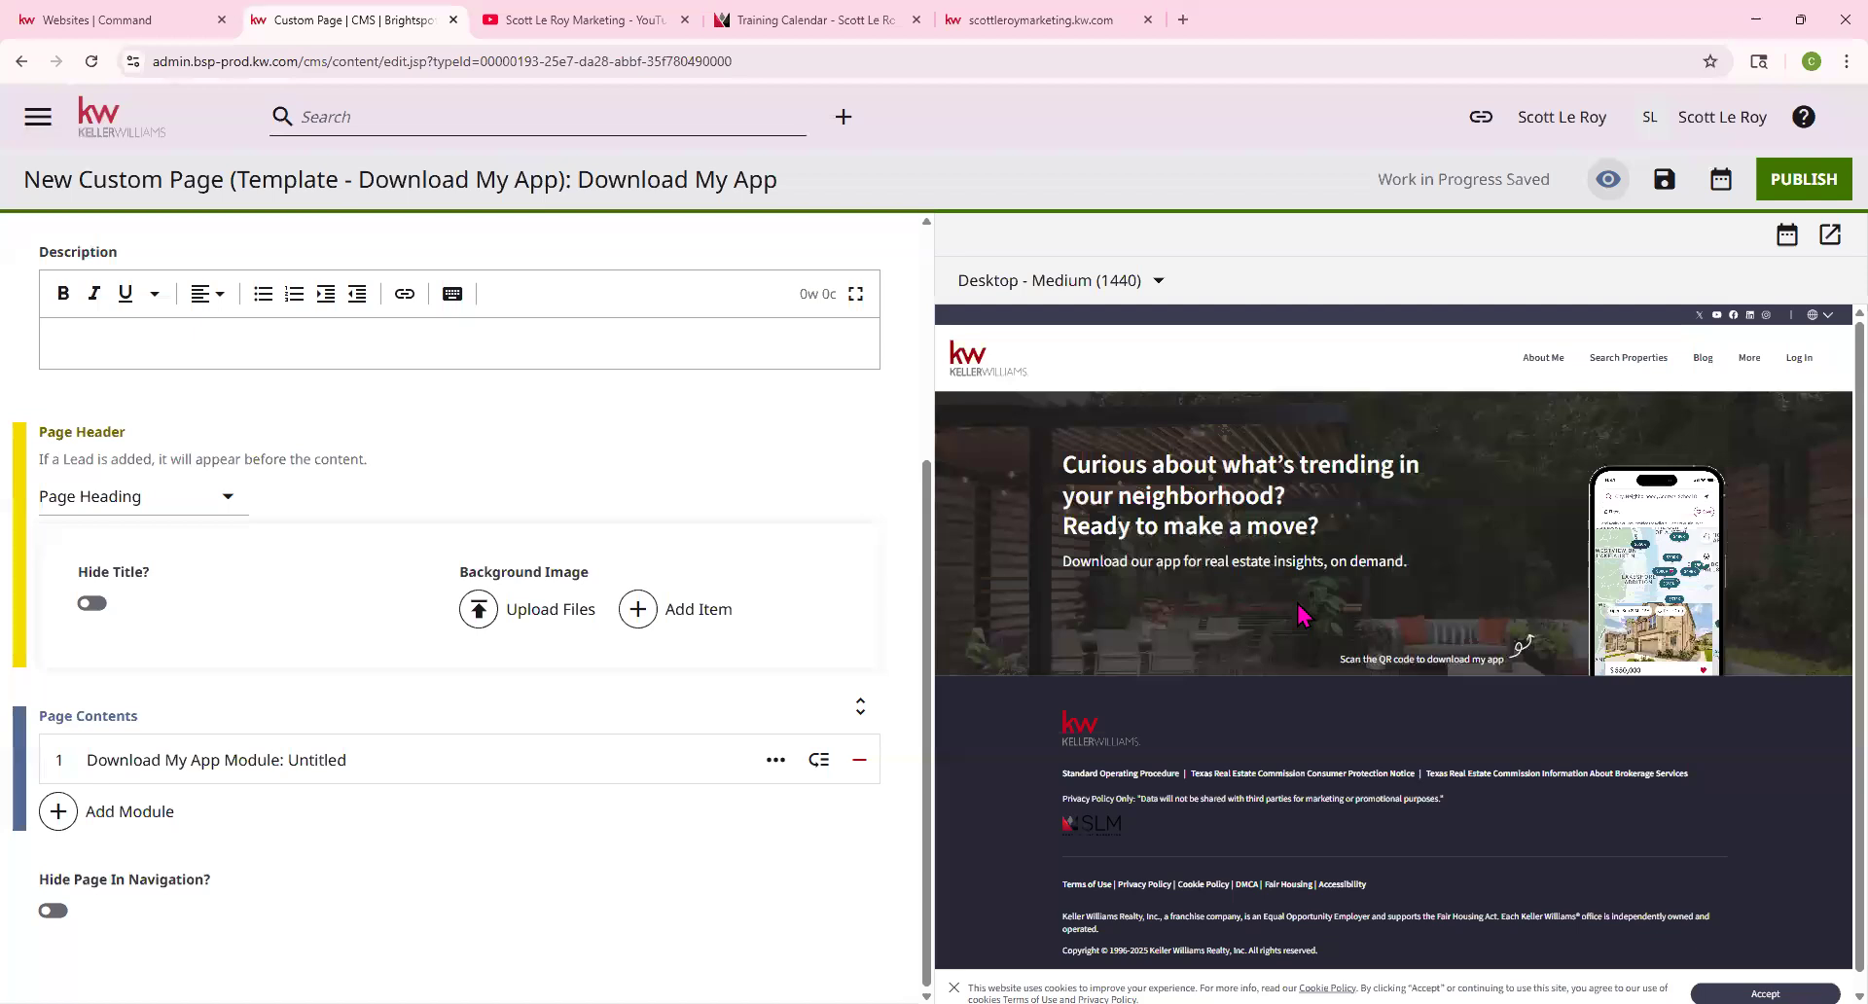
pyautogui.scroll(-1, 1306, 627)
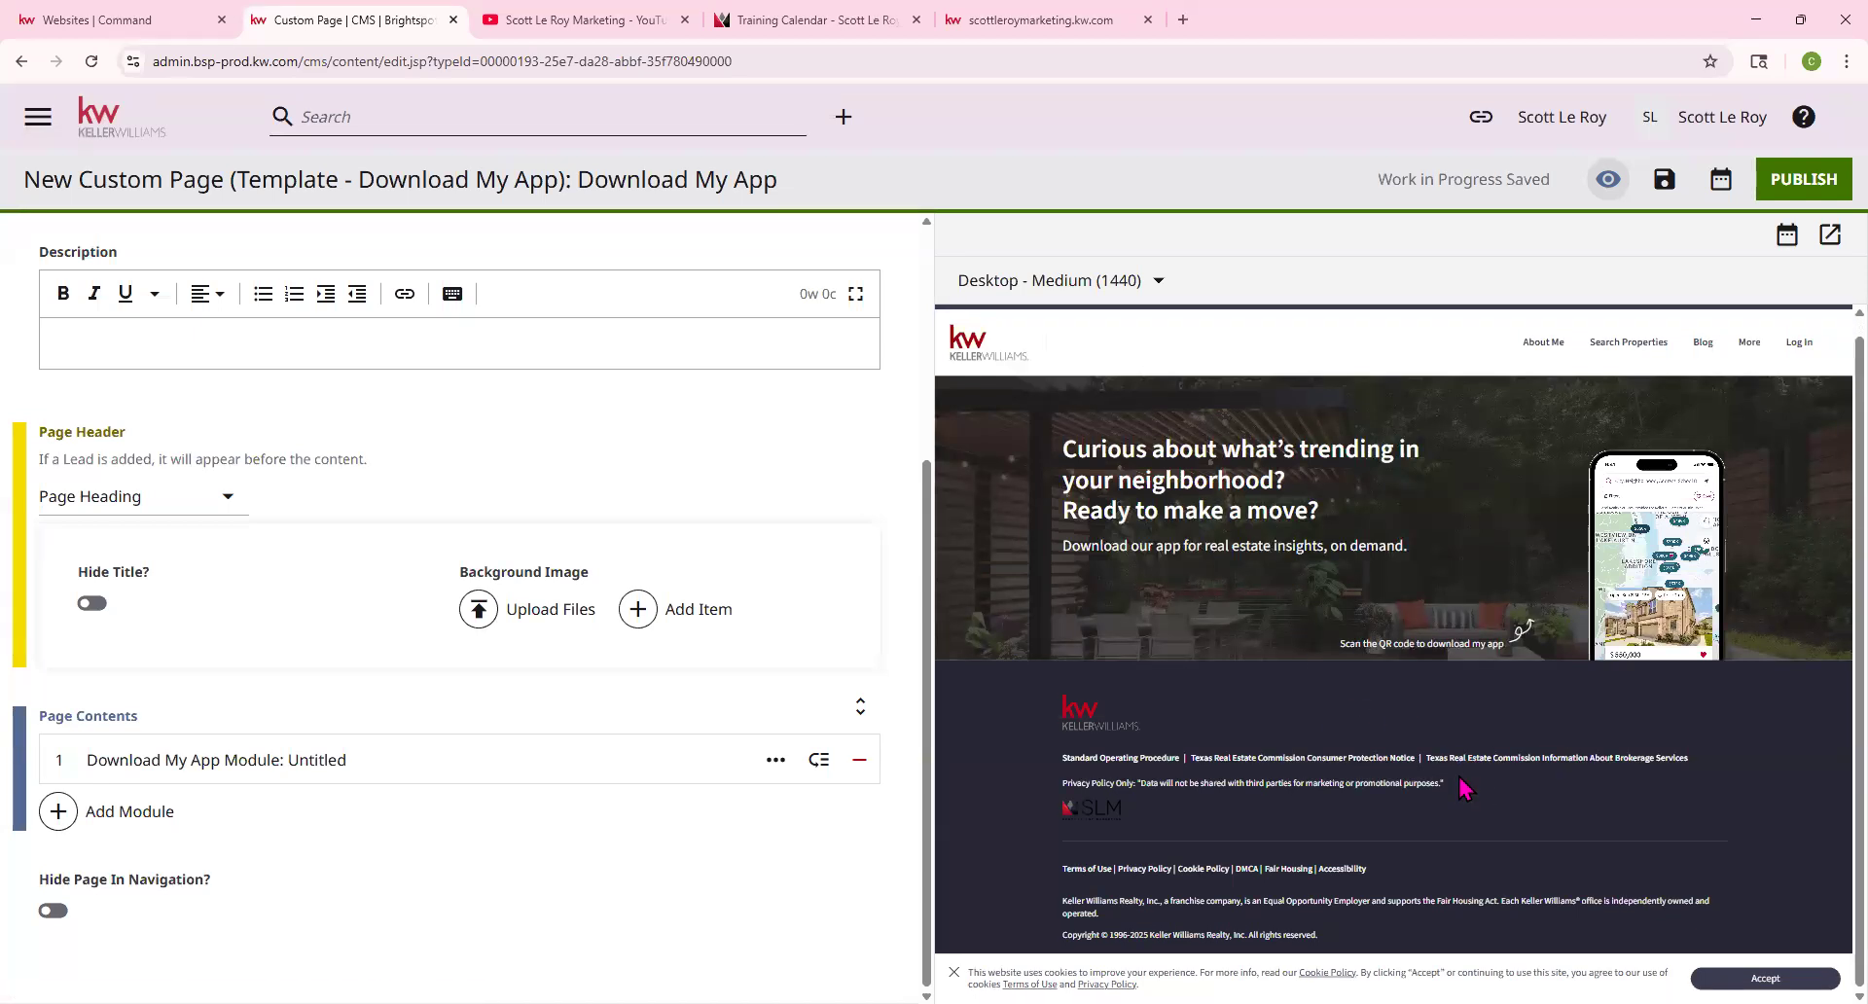
pyautogui.click(107, 823)
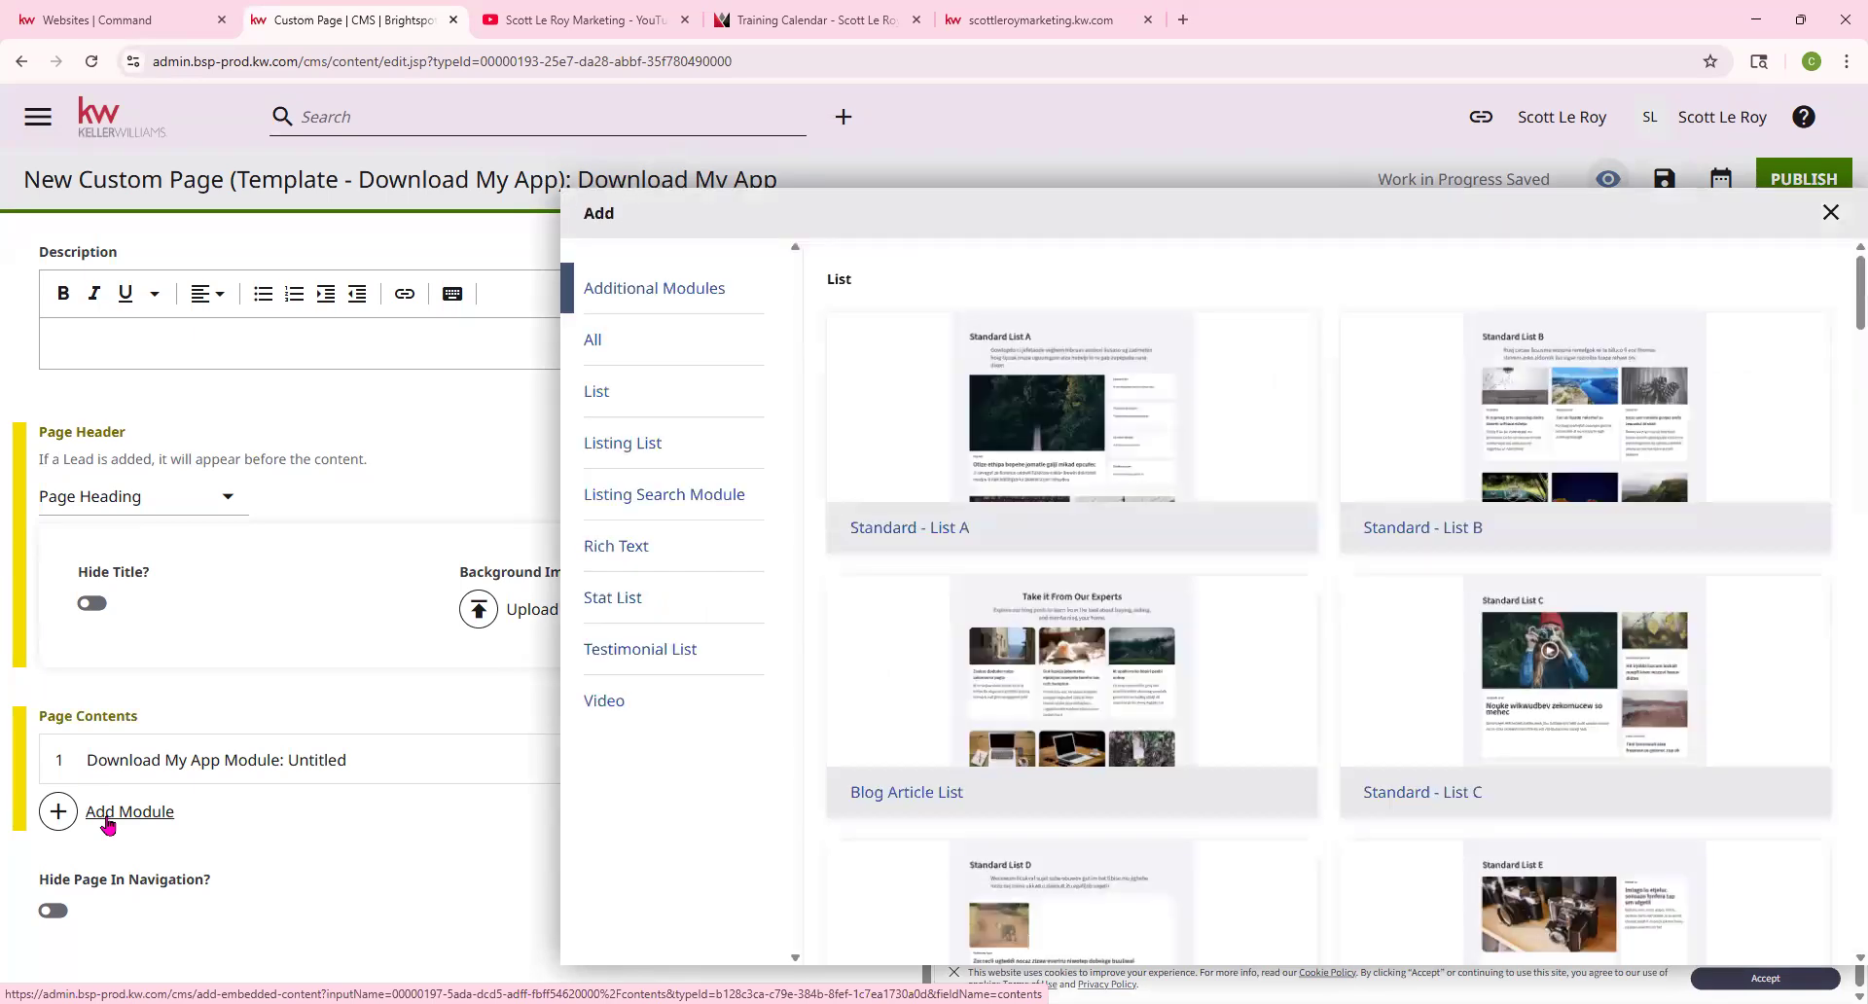
pyautogui.click(661, 290)
pyautogui.scroll(-20, 1124, 567)
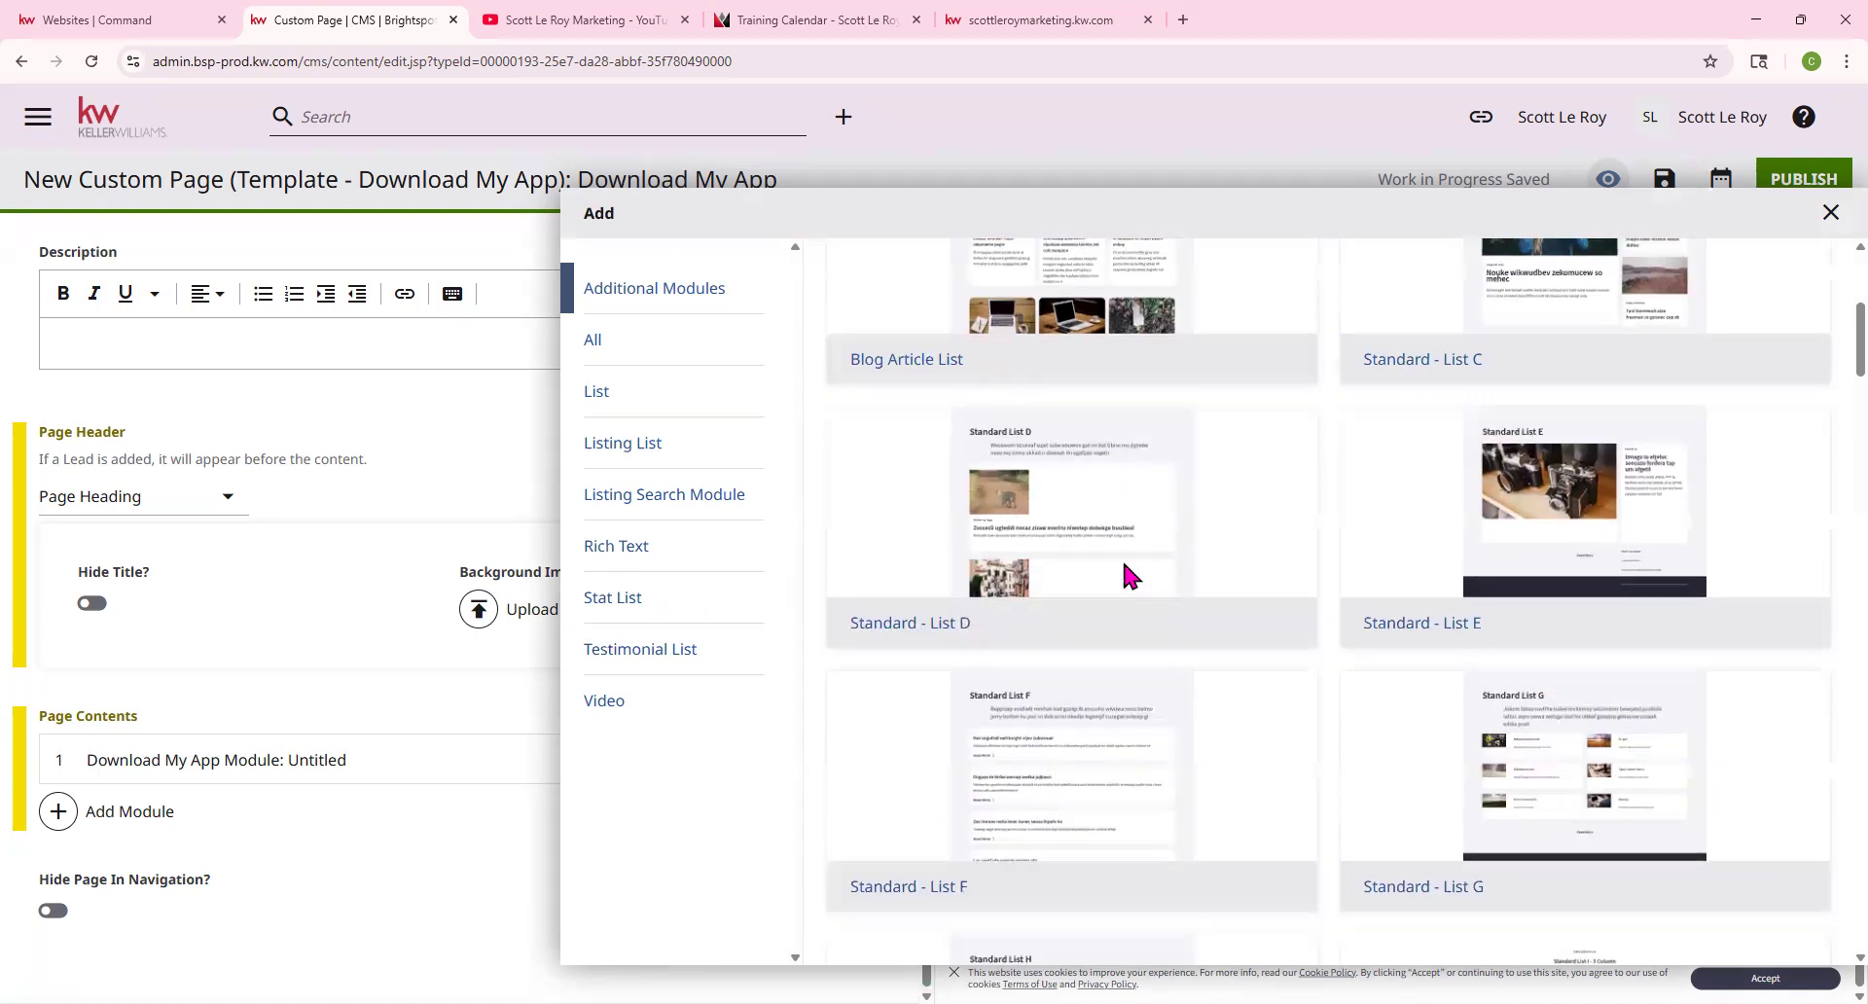
pyautogui.scroll(-20, 1126, 574)
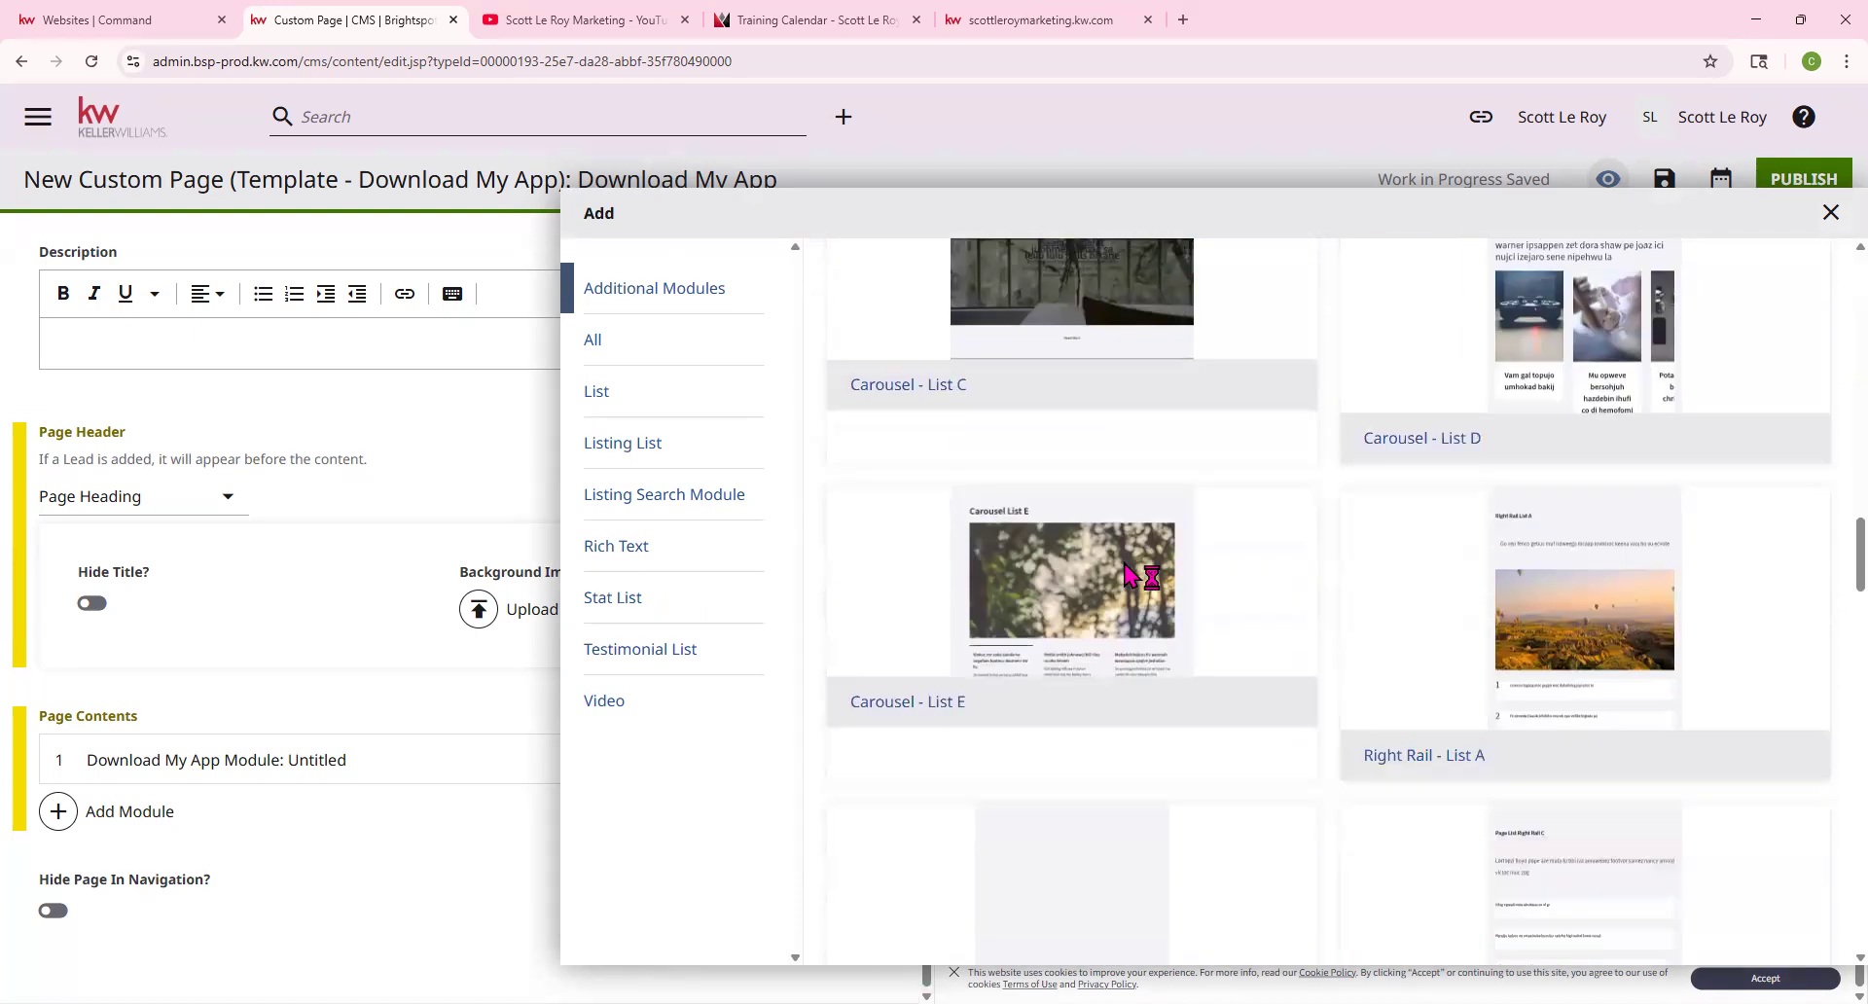
pyautogui.scroll(-20, 1124, 564)
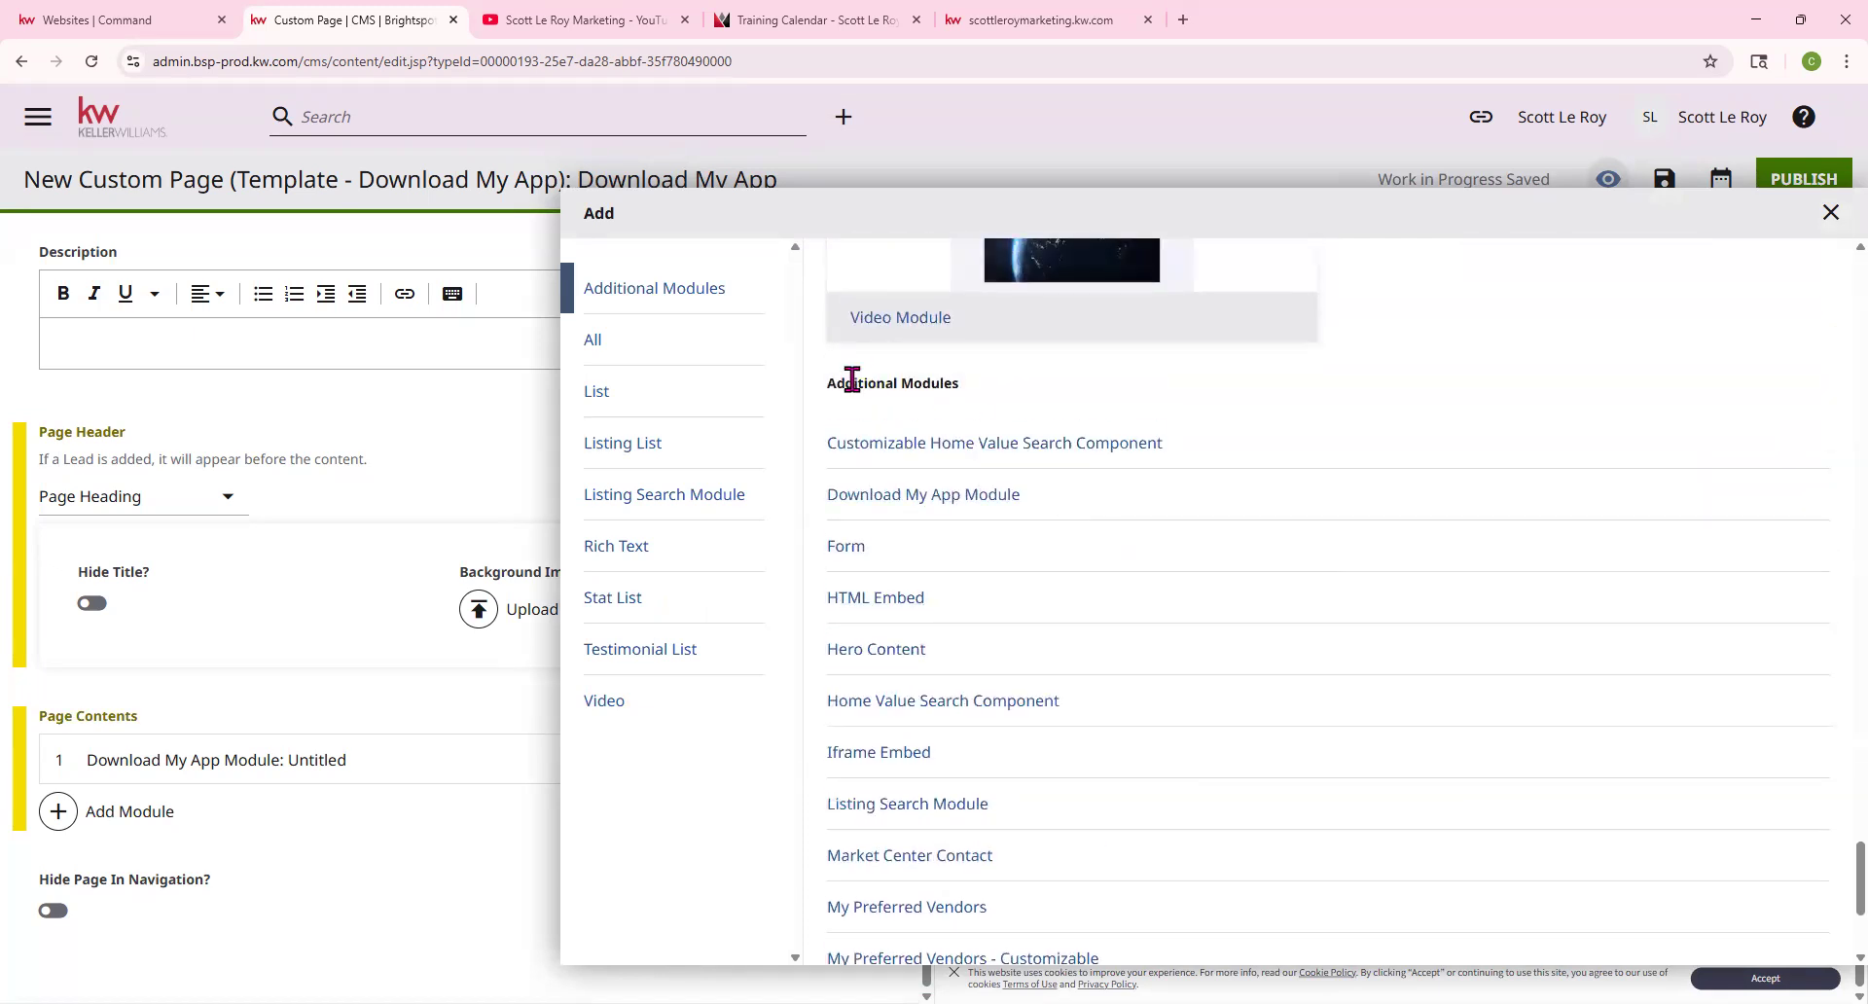
pyautogui.moveTo(827, 382); pyautogui.dragTo(1012, 392)
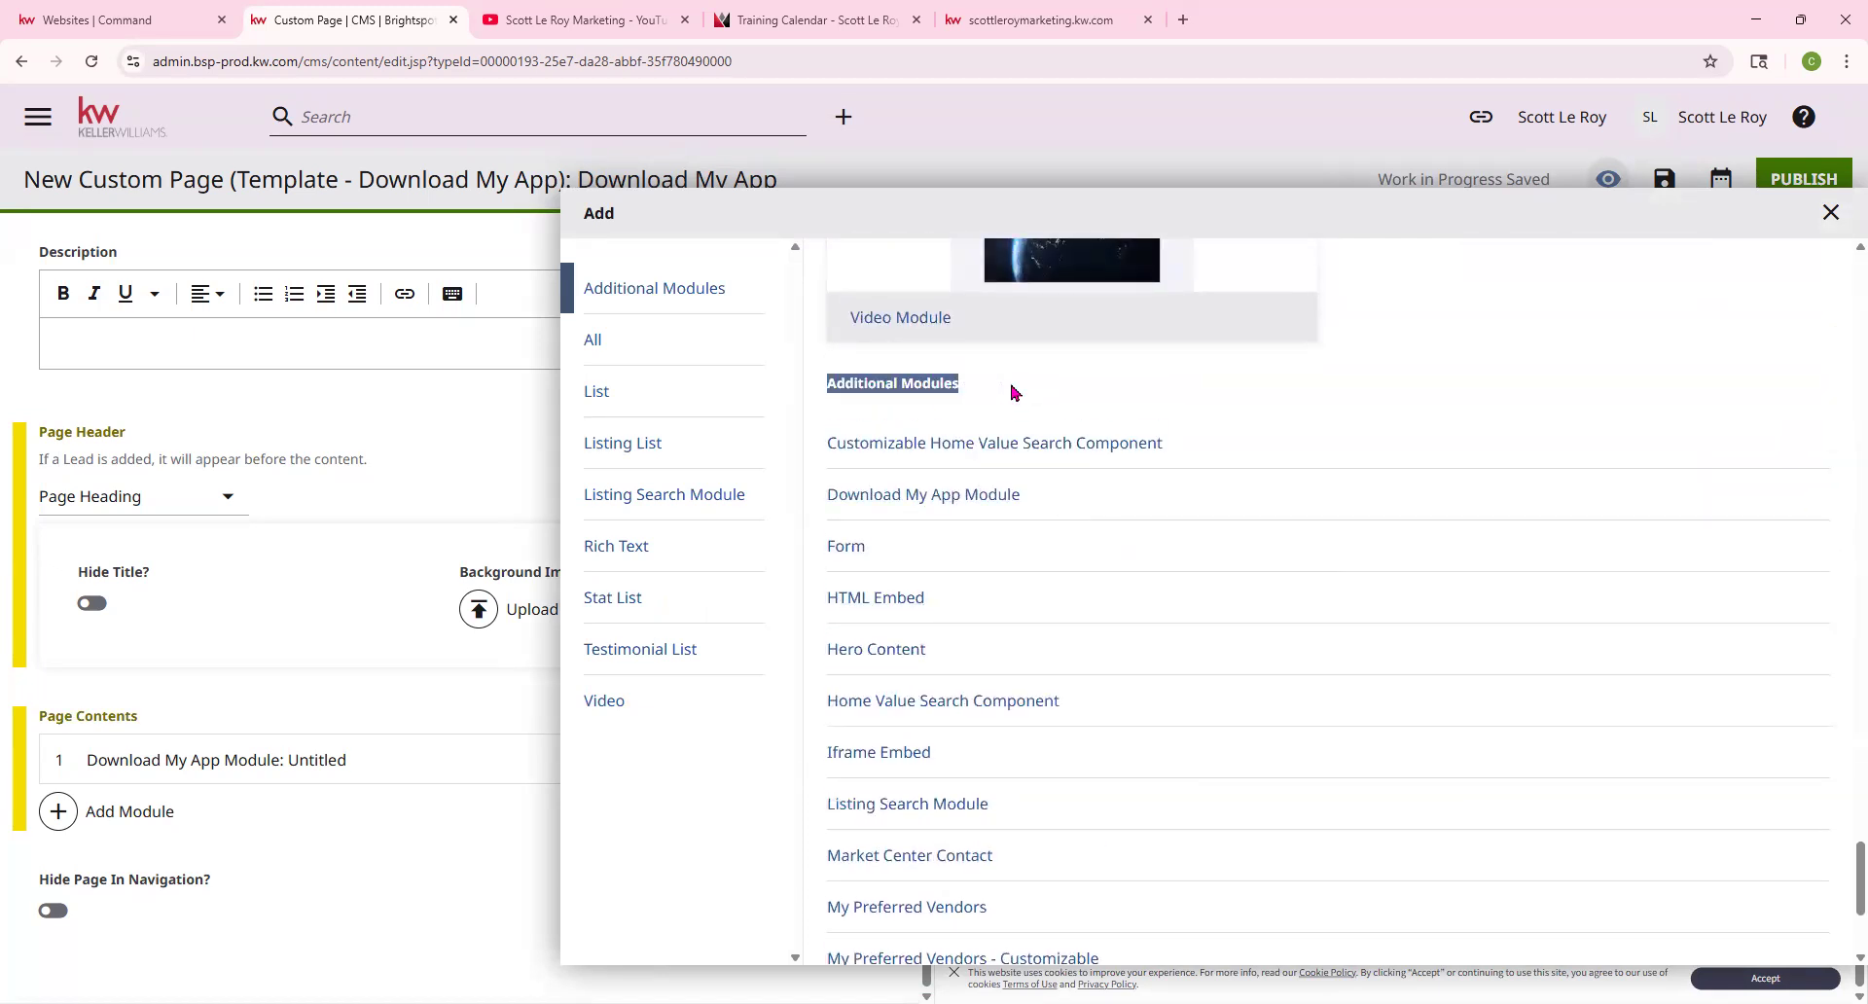
pyautogui.click(1062, 389)
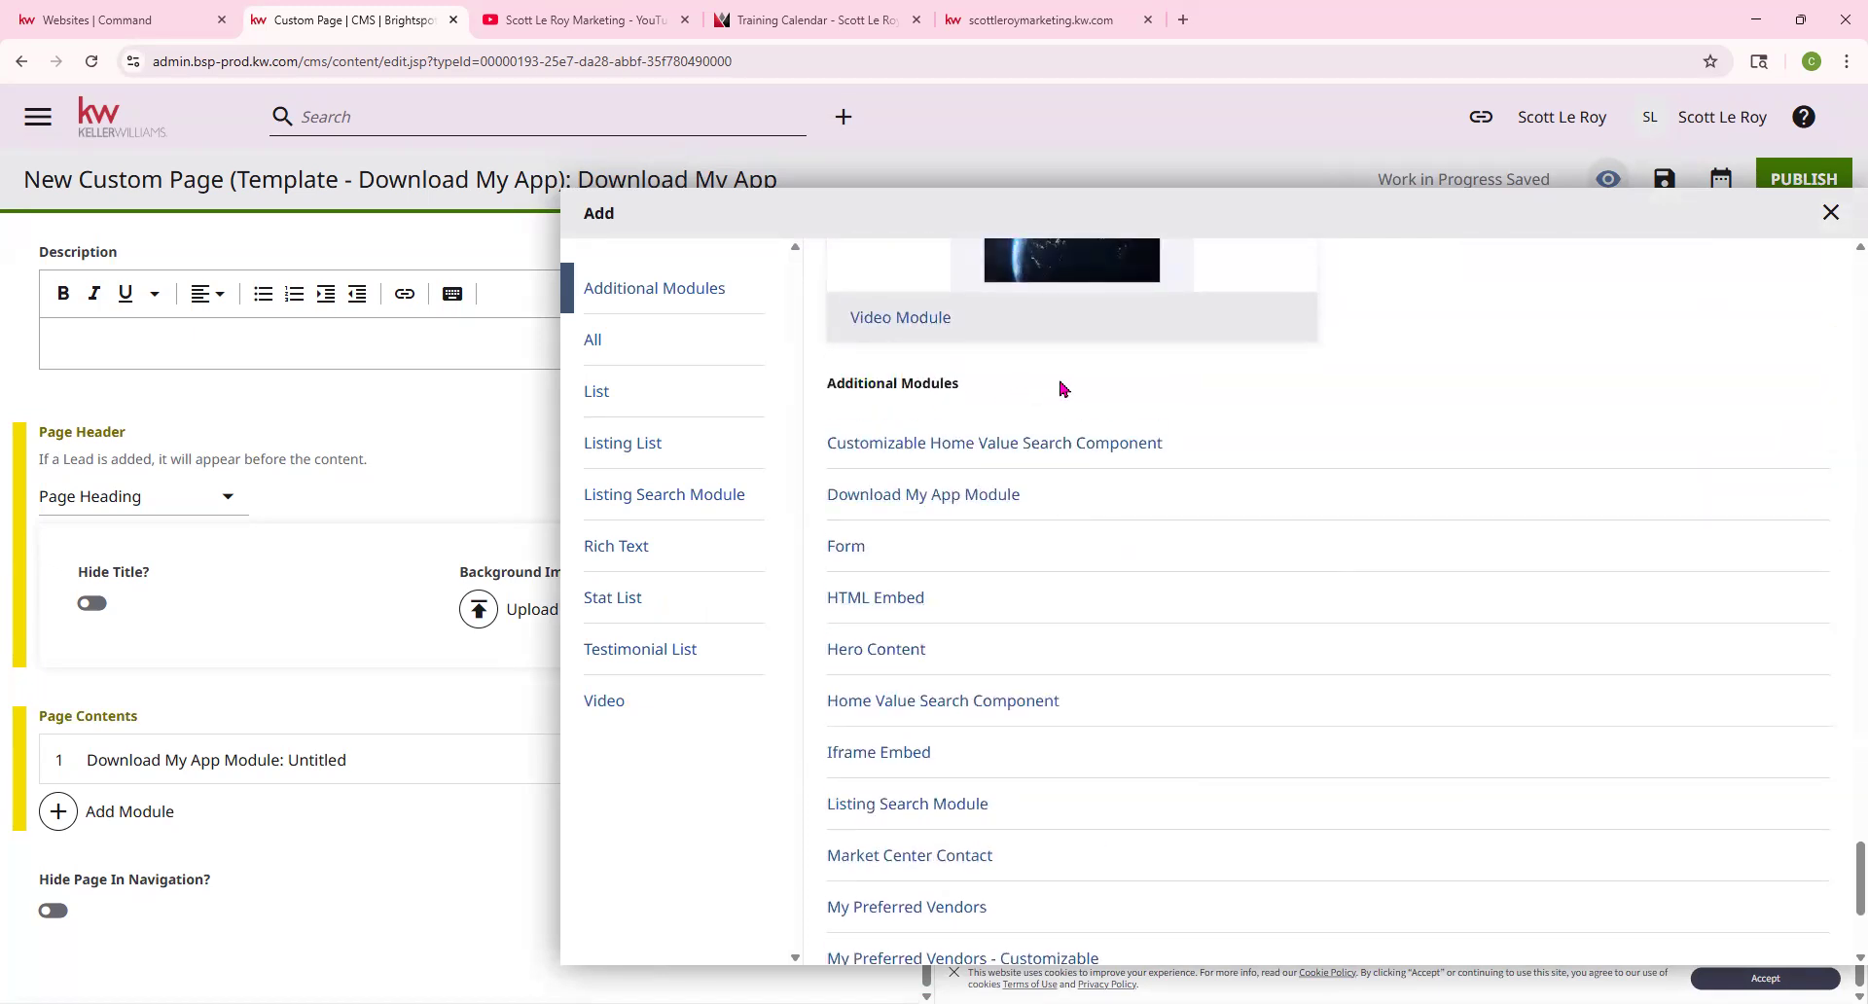
pyautogui.click(844, 546)
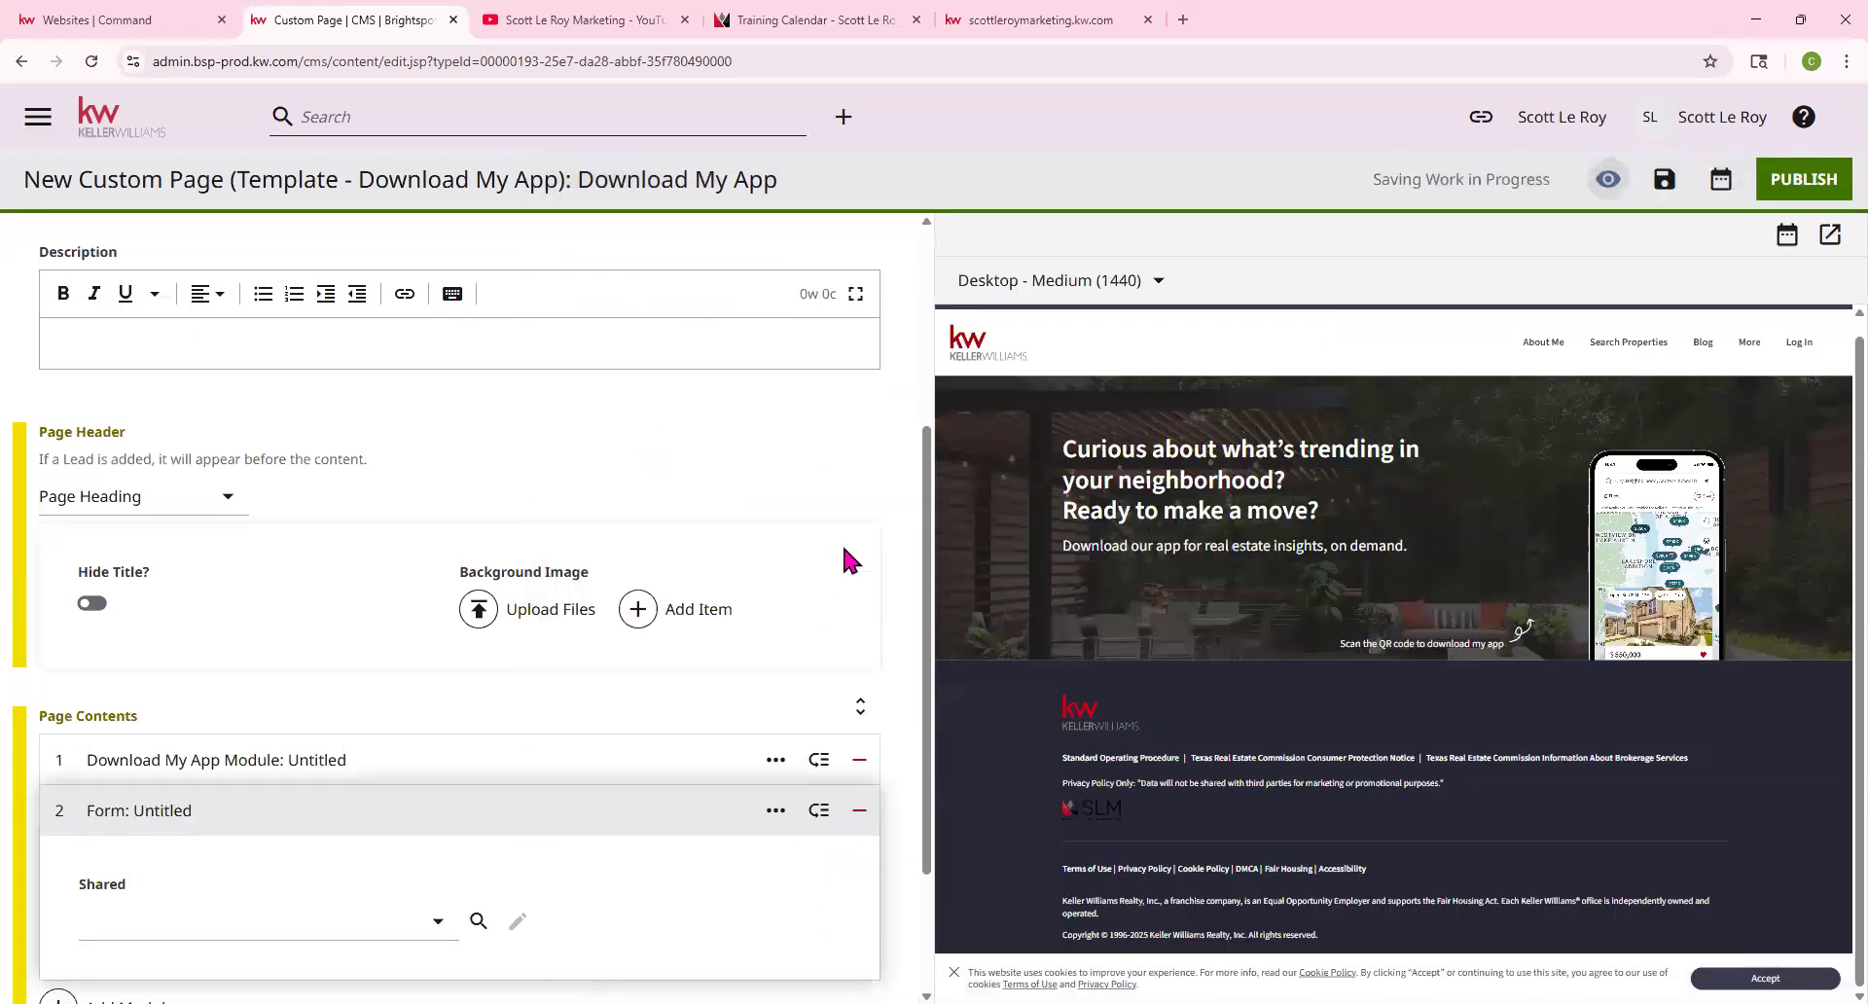
# Set the Form module's shared form to defaultAgentContactTitle, then switch to the Websites | Command tab
pyautogui.scroll(-2, 696, 580)
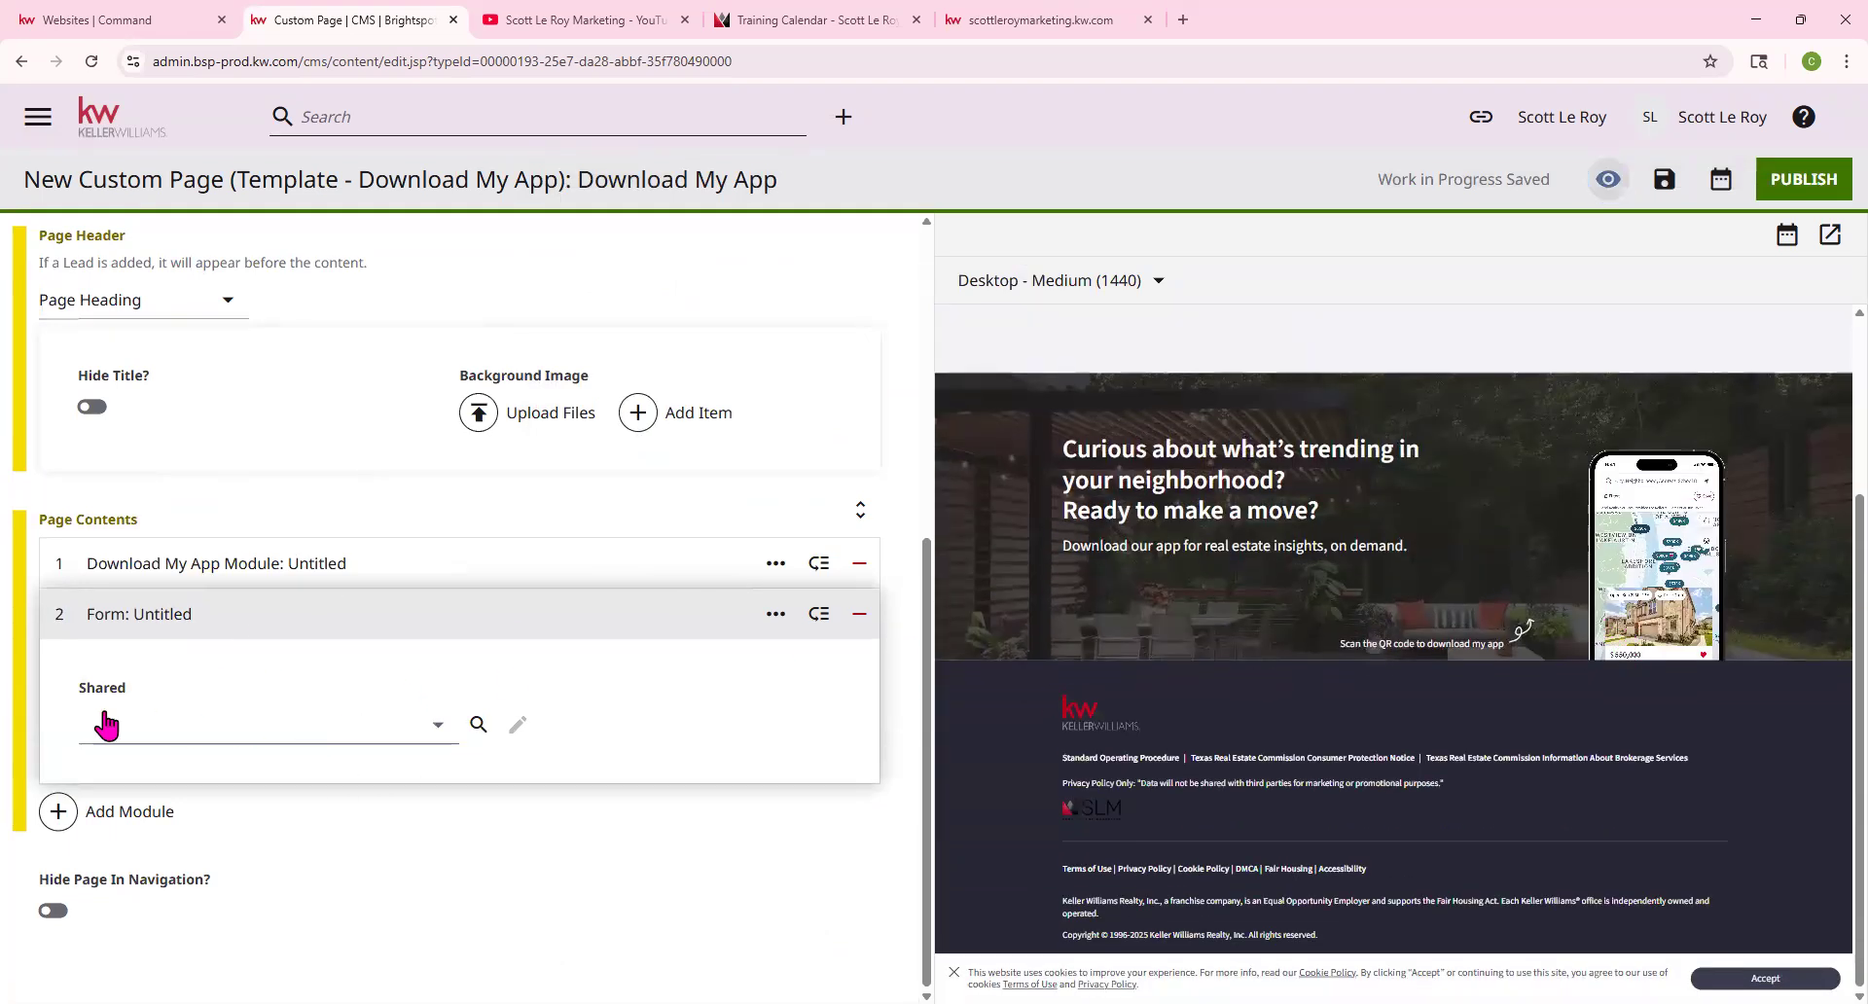
pyautogui.click(433, 731)
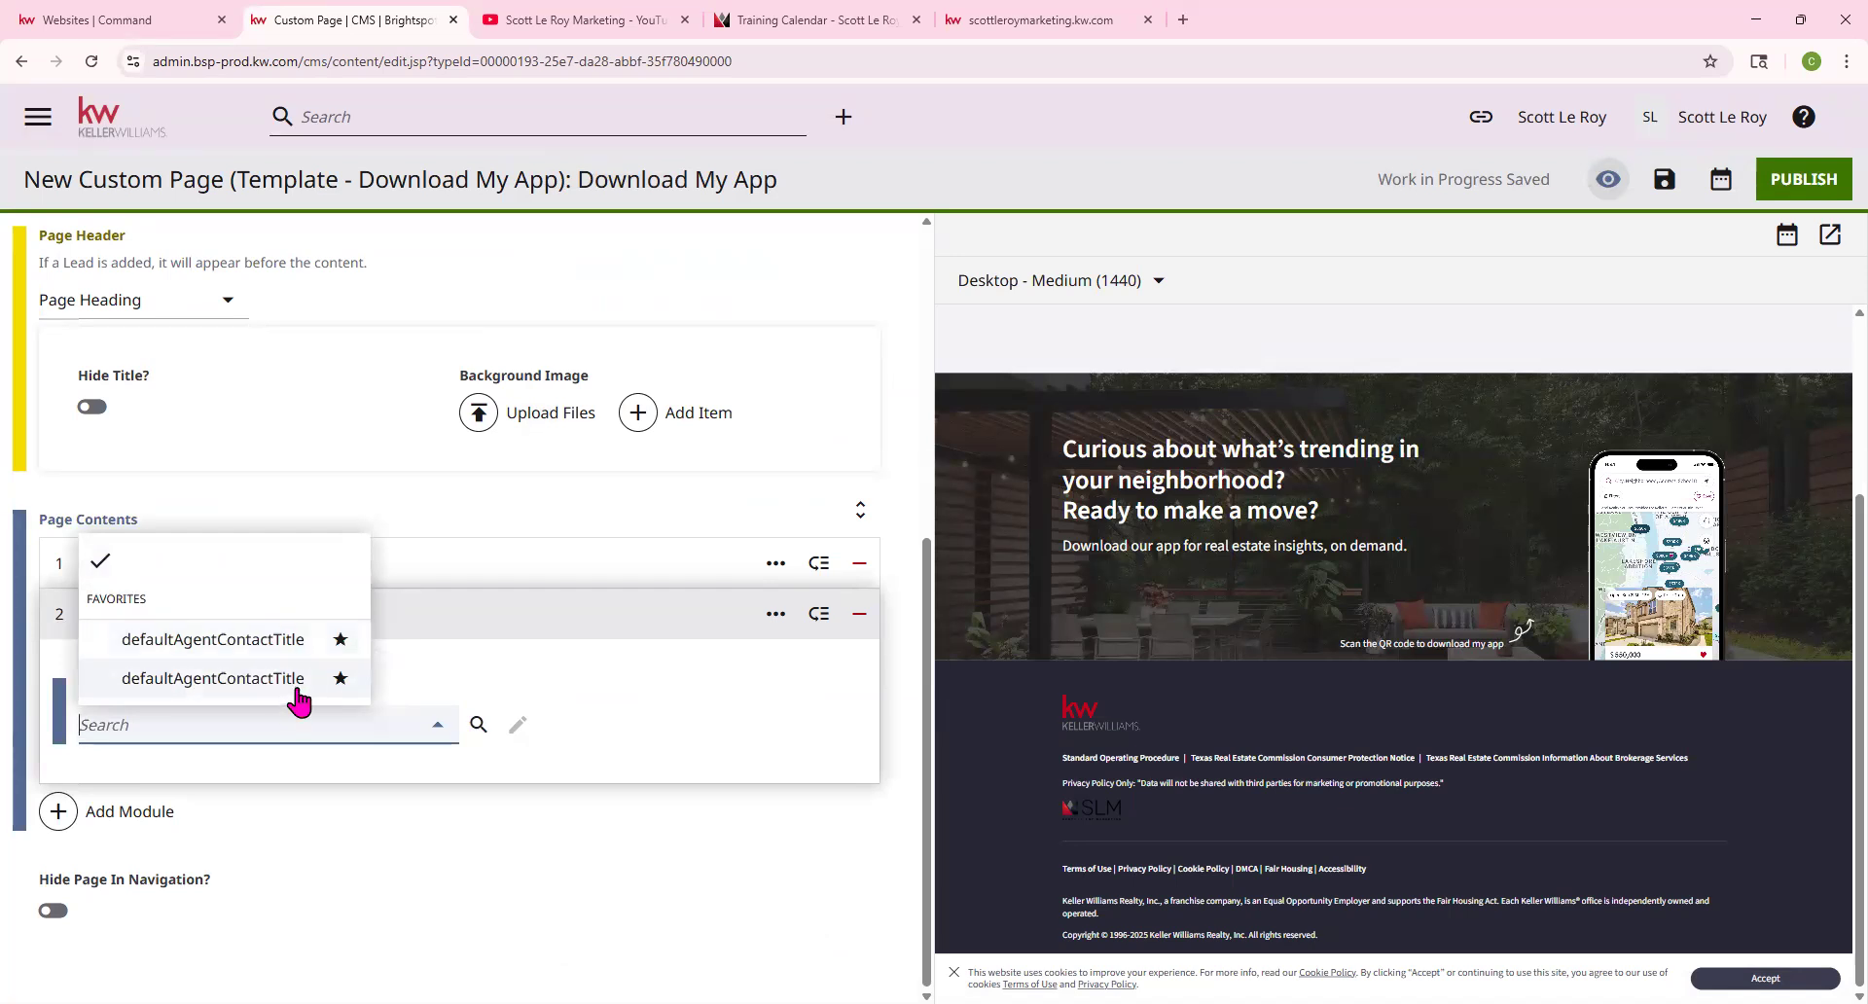
pyautogui.click(251, 642)
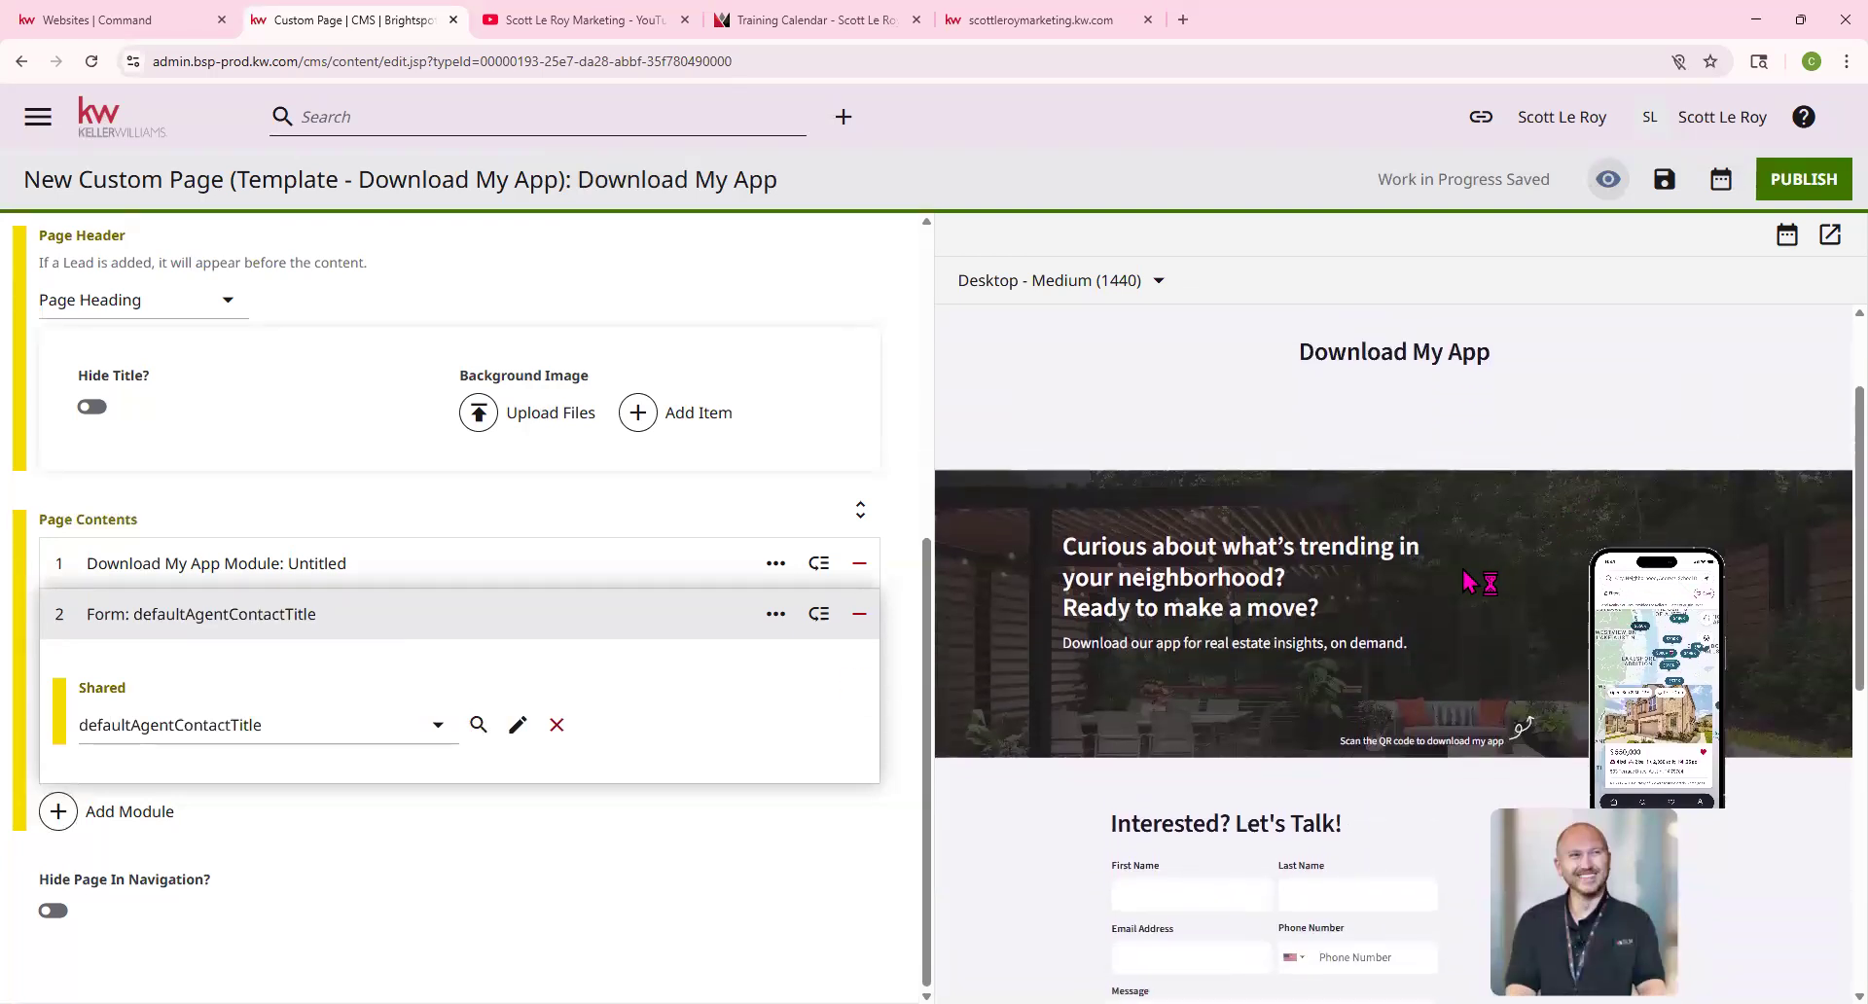
pyautogui.scroll(-4, 1469, 581)
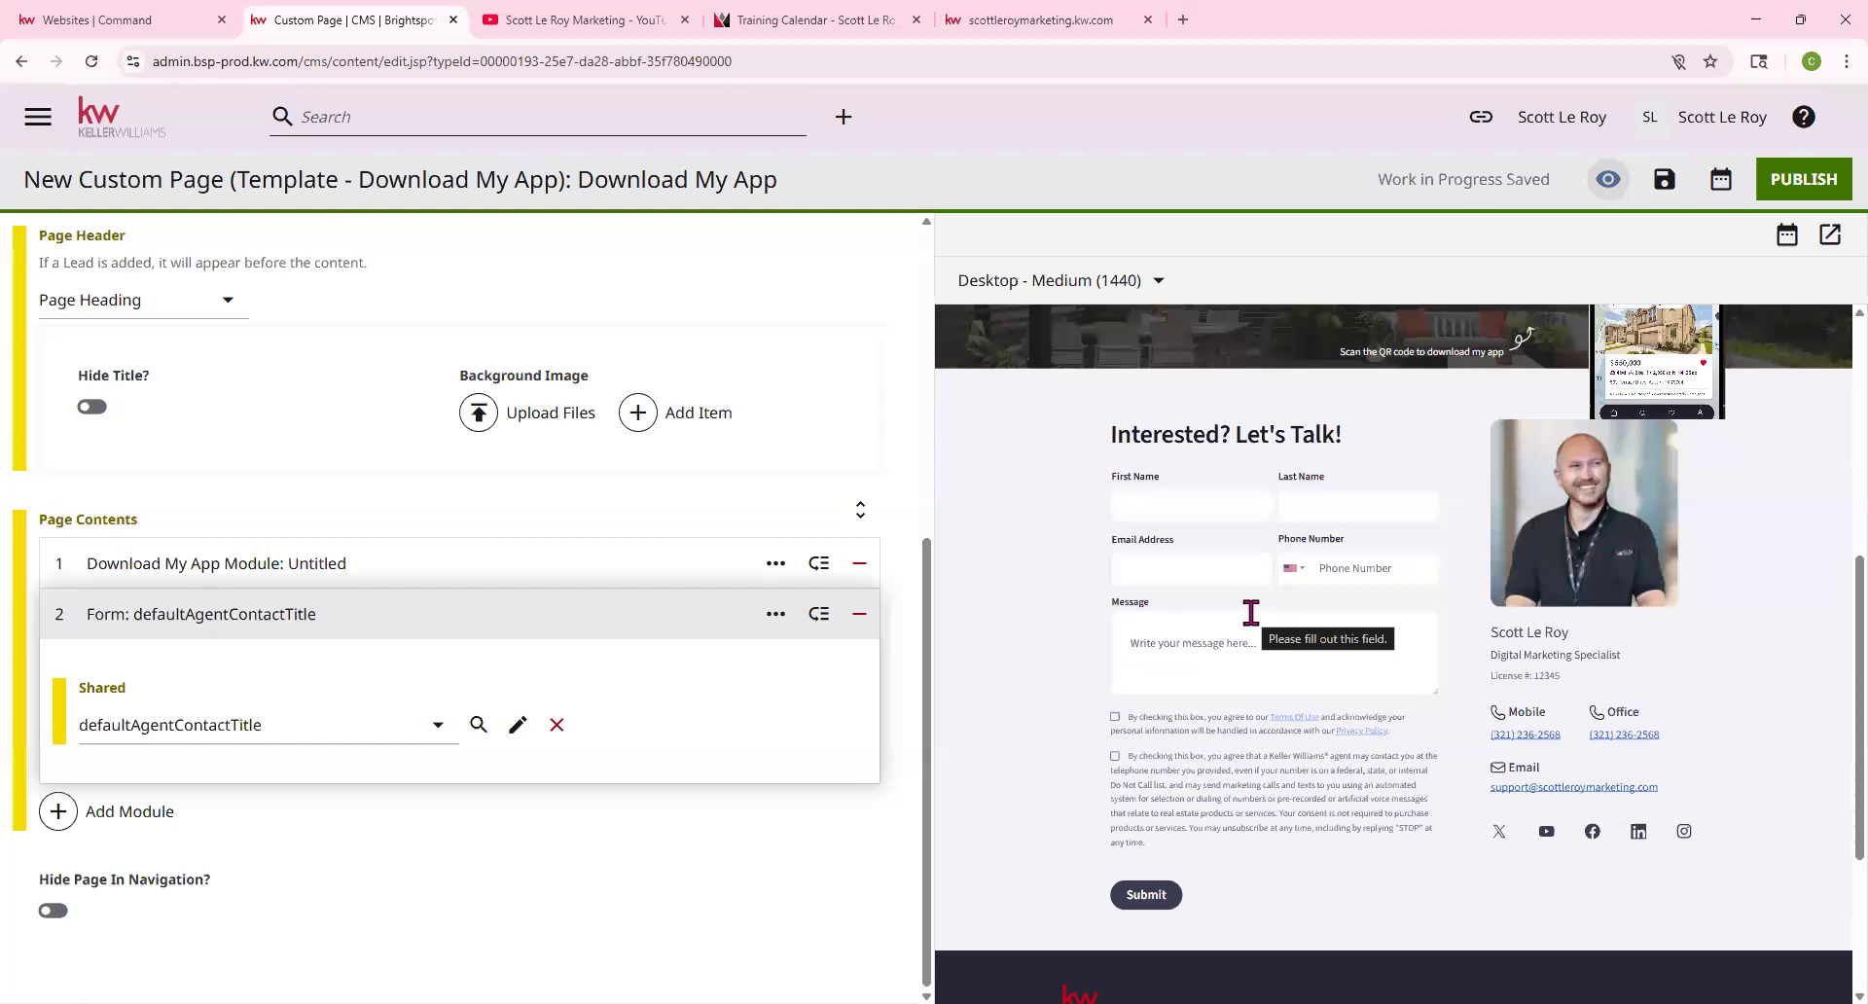
pyautogui.click(160, 13)
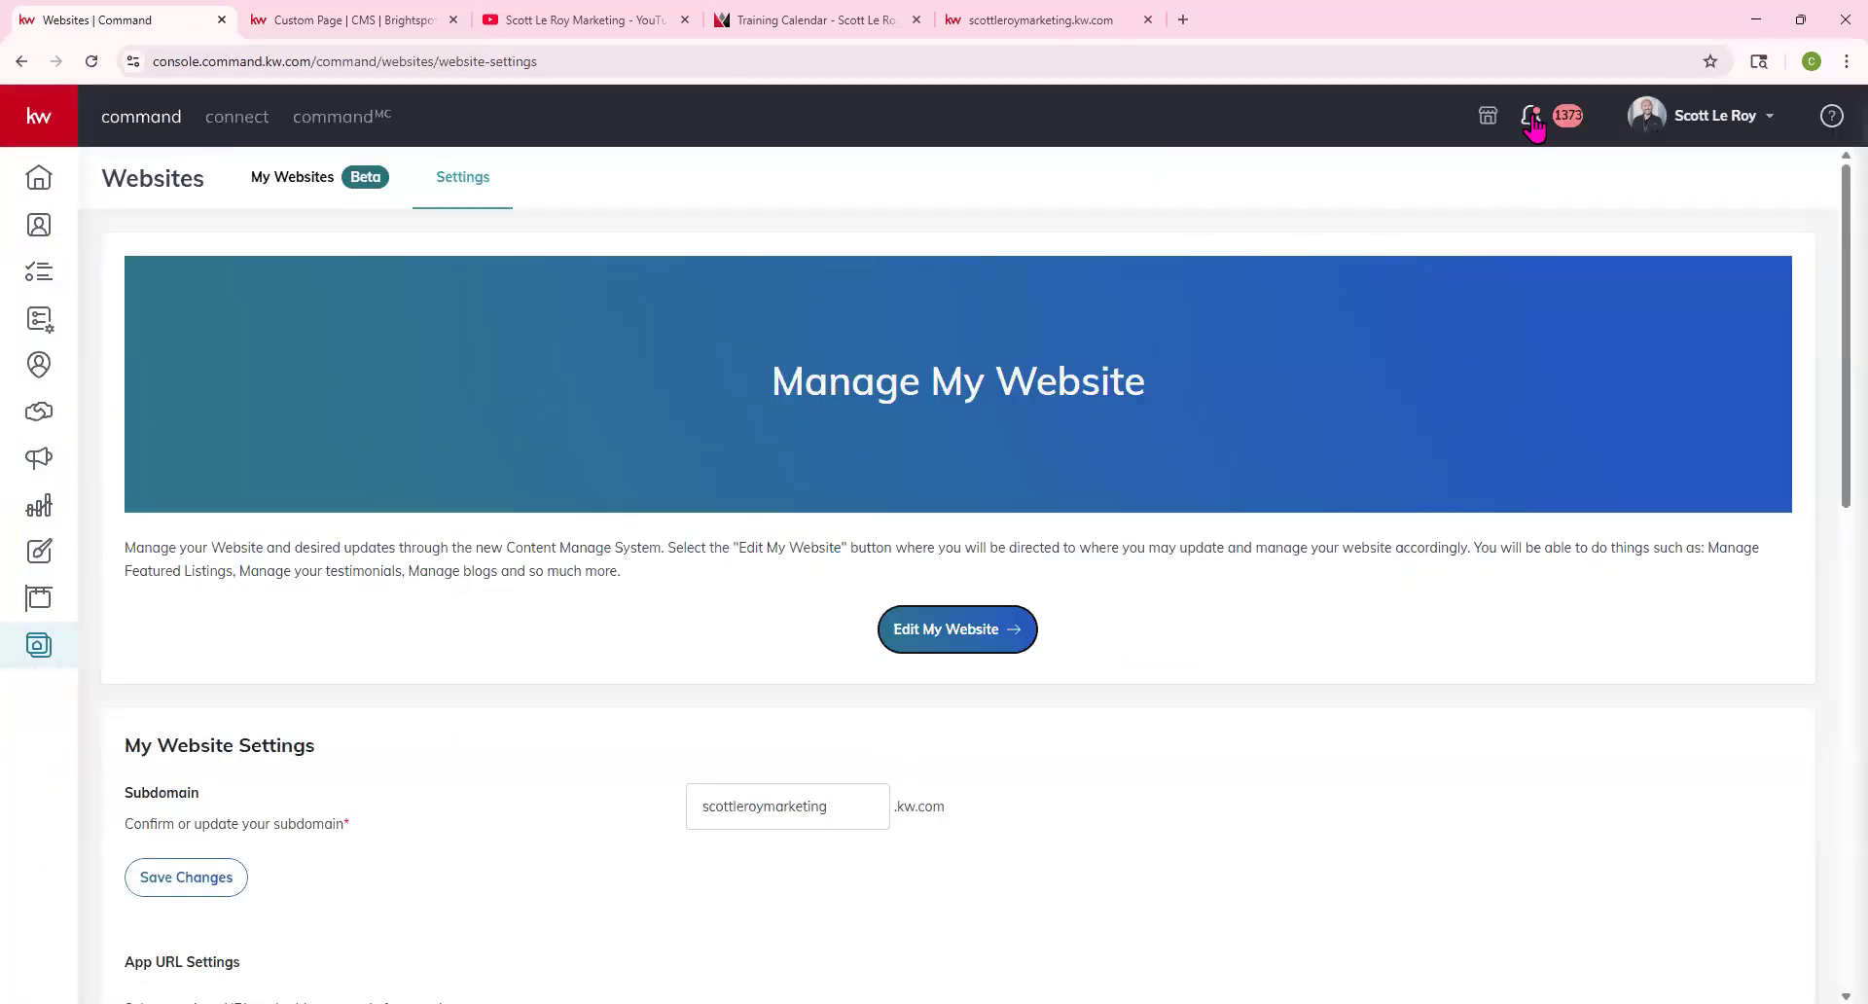
# Switch back to the Custom Page | CMS tab and scroll the preview and editor to the top
pyautogui.click(370, 21)
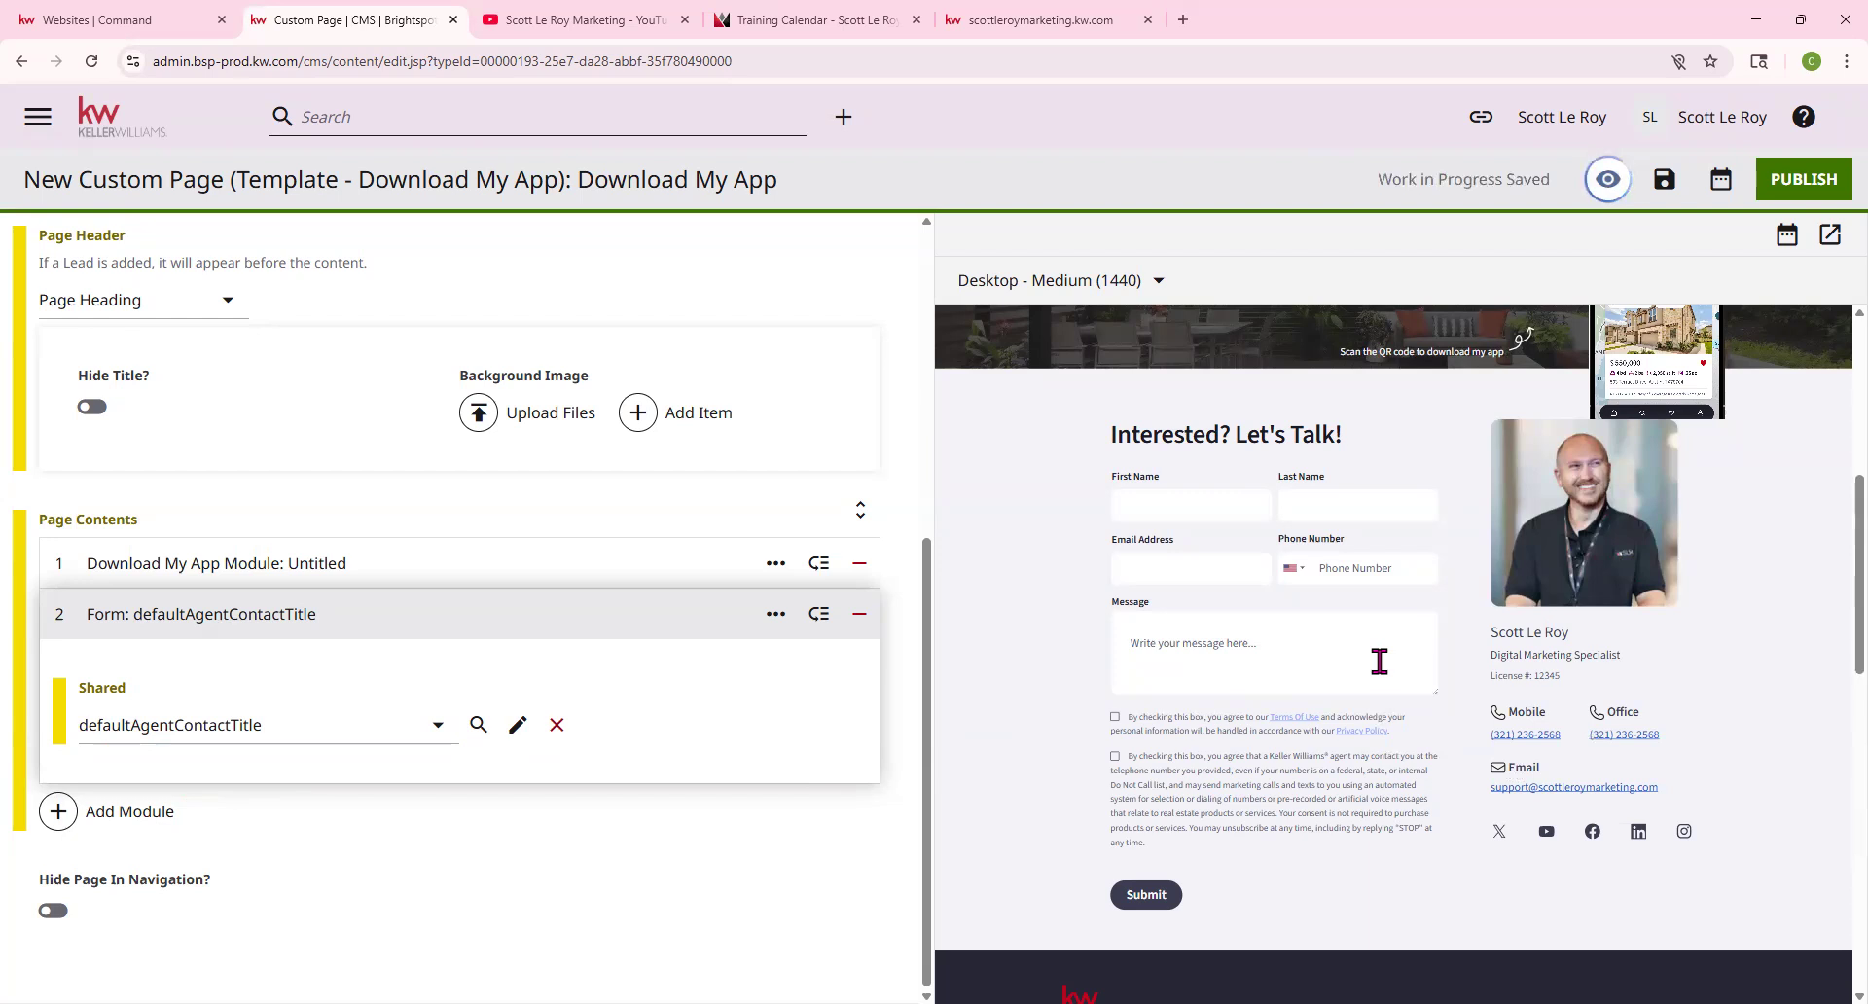
pyautogui.scroll(3, 1375, 688)
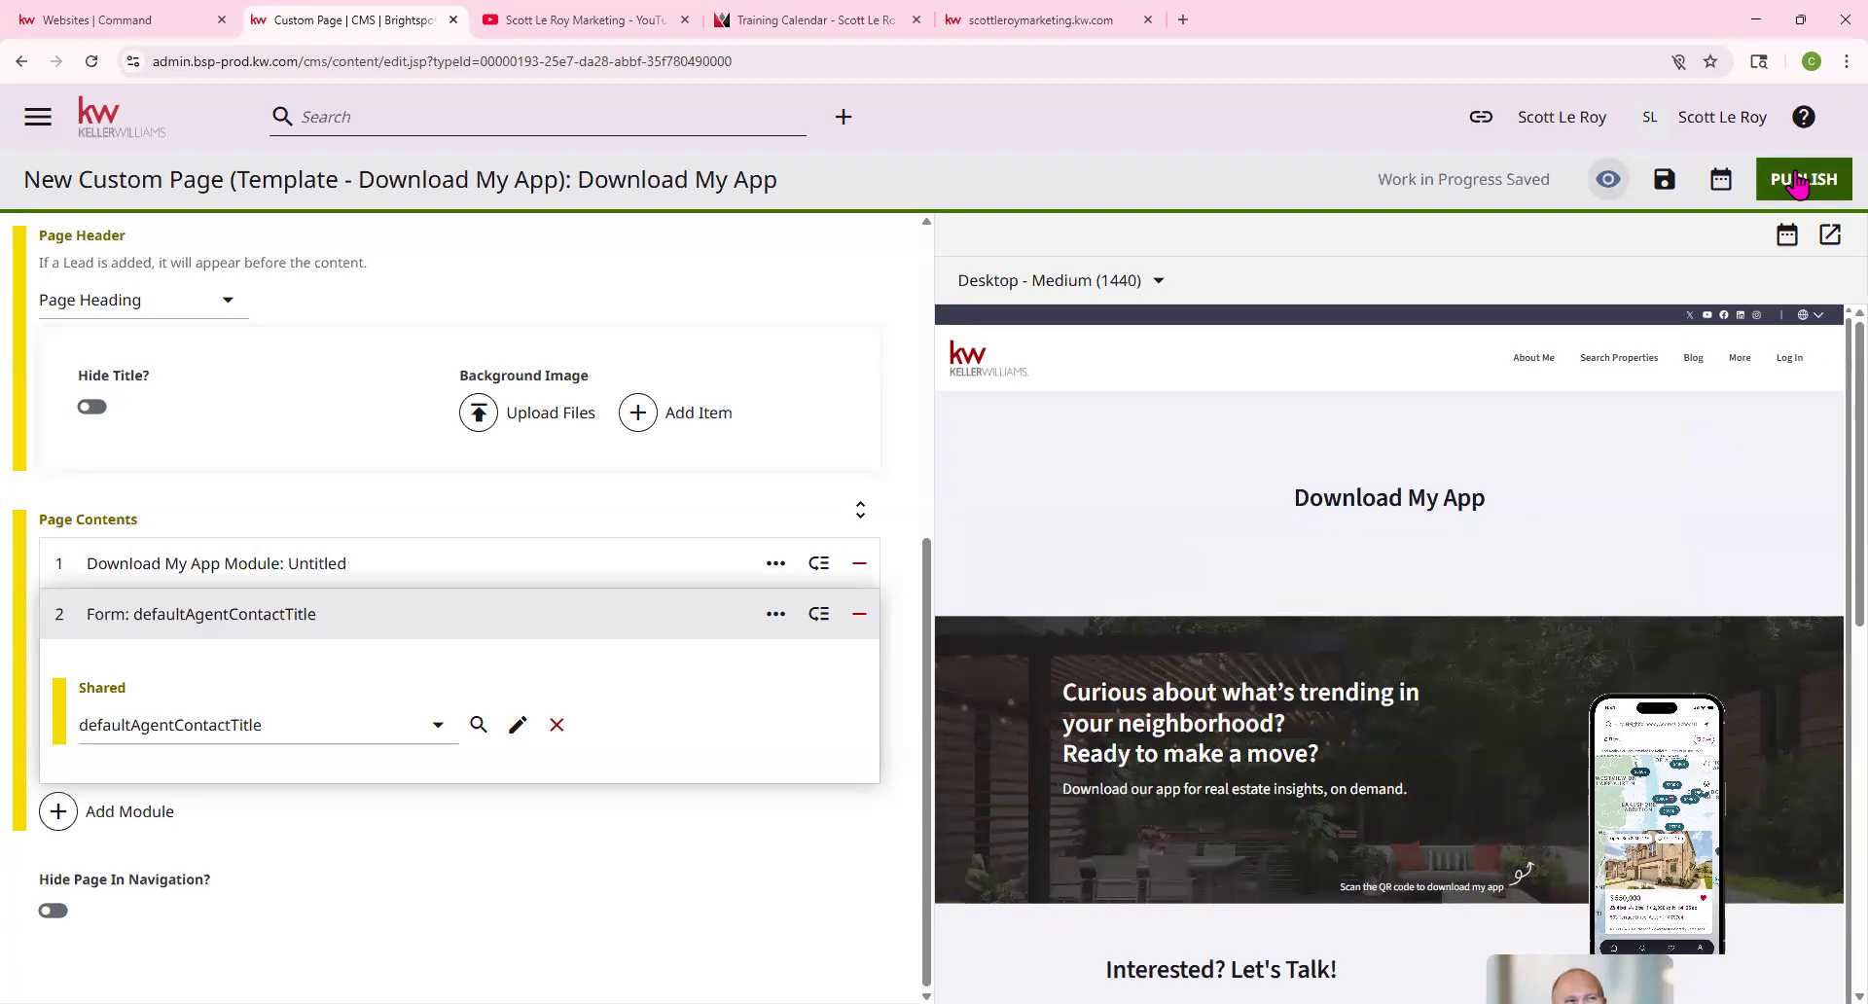
pyautogui.scroll(5, 515, 525)
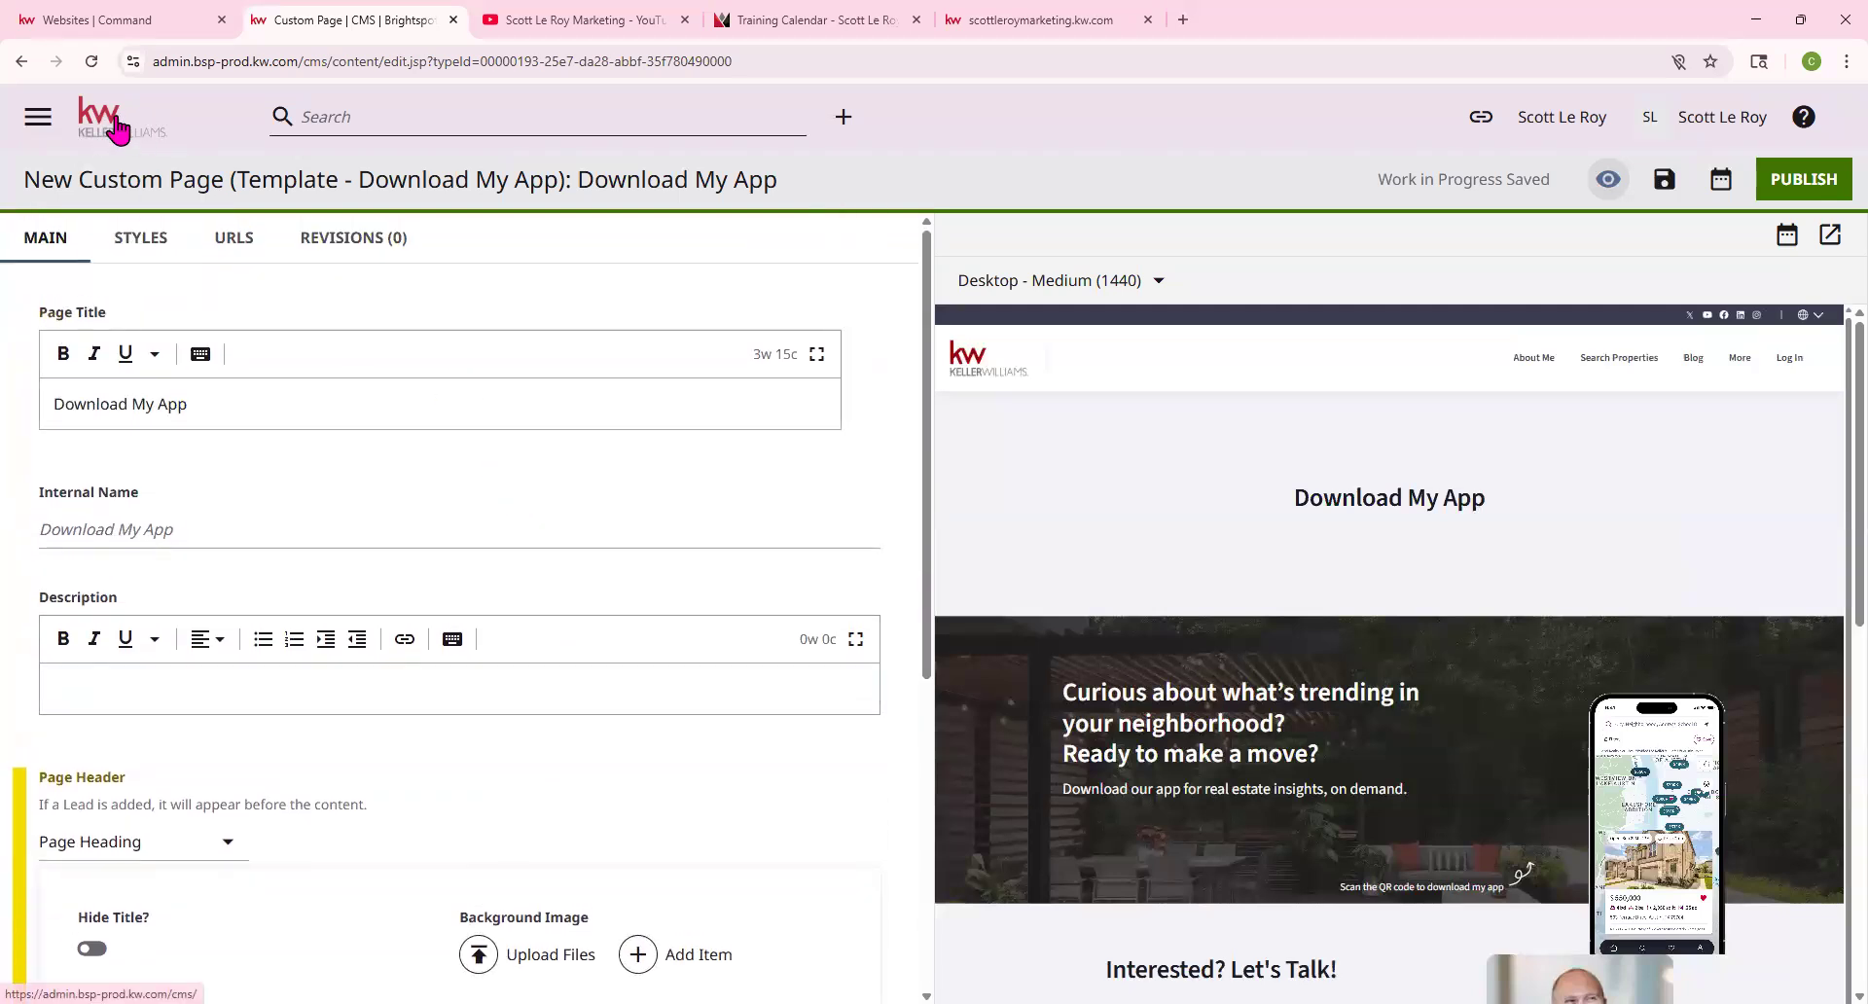
# Return to the CMS dashboard, confirm Leave, and pick the Template - Home Valuation card
pyautogui.click(118, 127)
pyautogui.click(1020, 185)
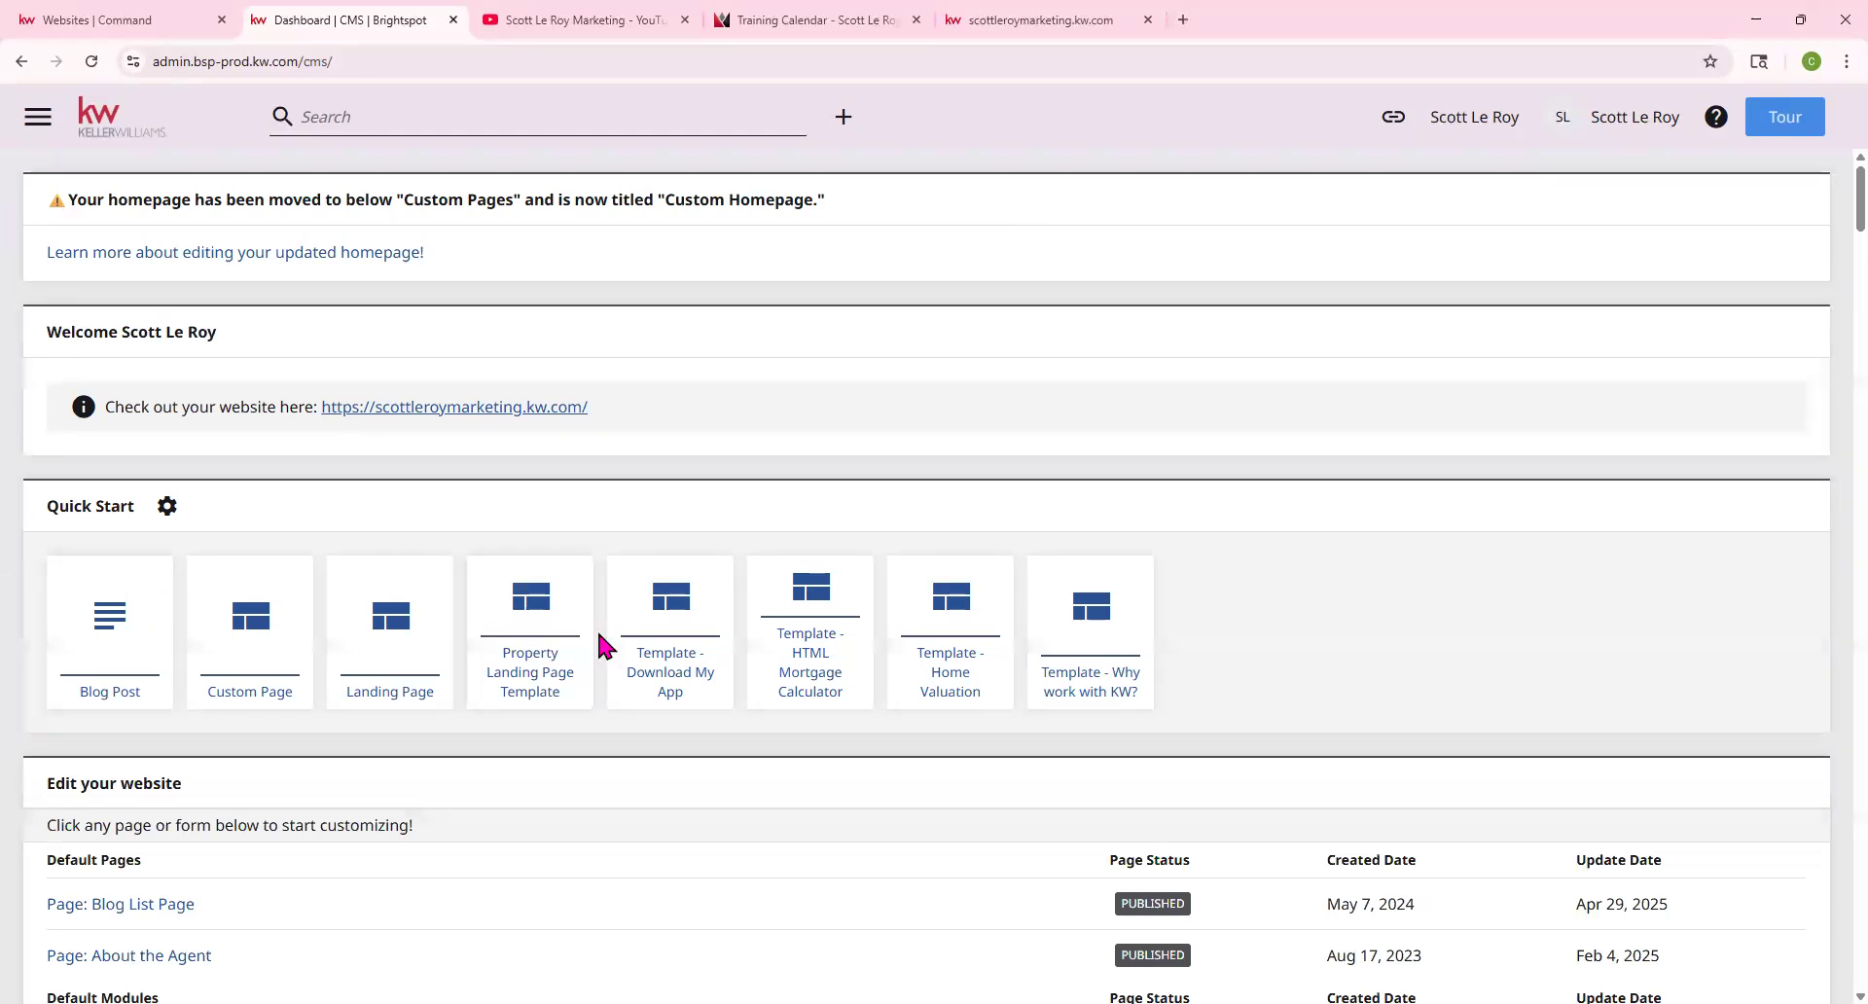
pyautogui.click(965, 674)
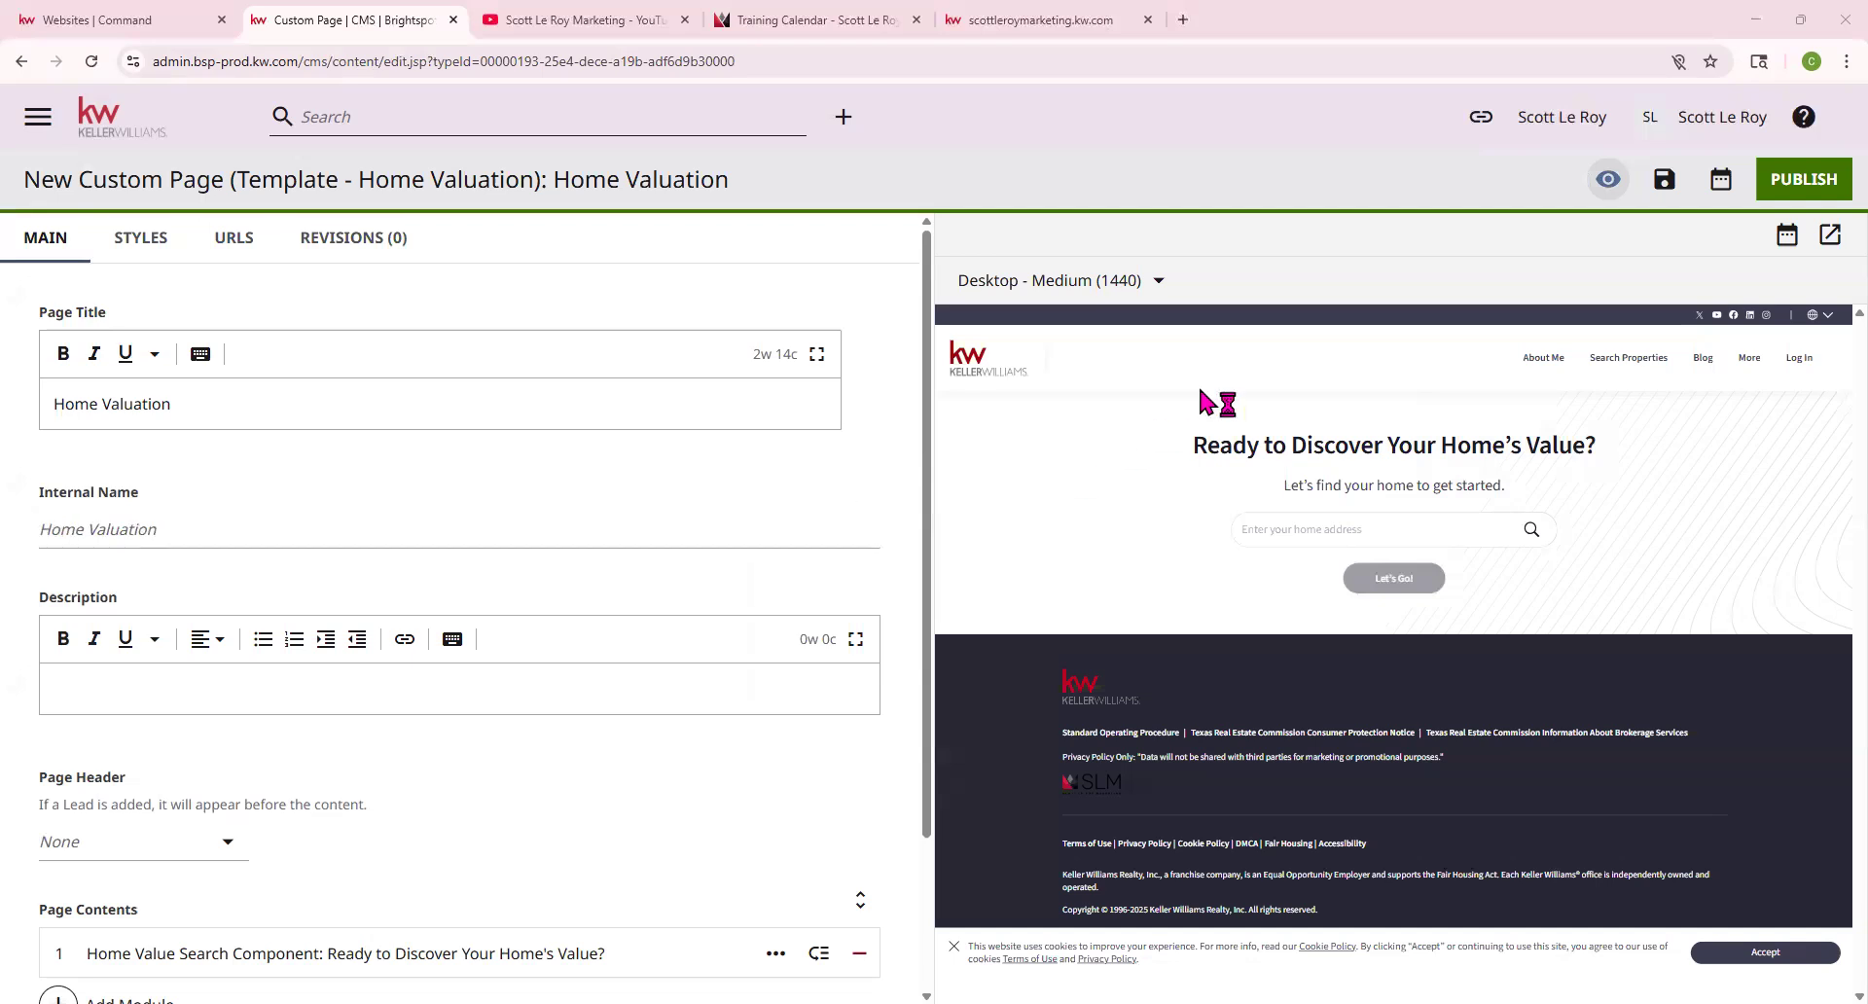
# Set the page header to Page Heading and try uploading the logo as its background image
pyautogui.click(131, 753)
pyautogui.click(156, 647)
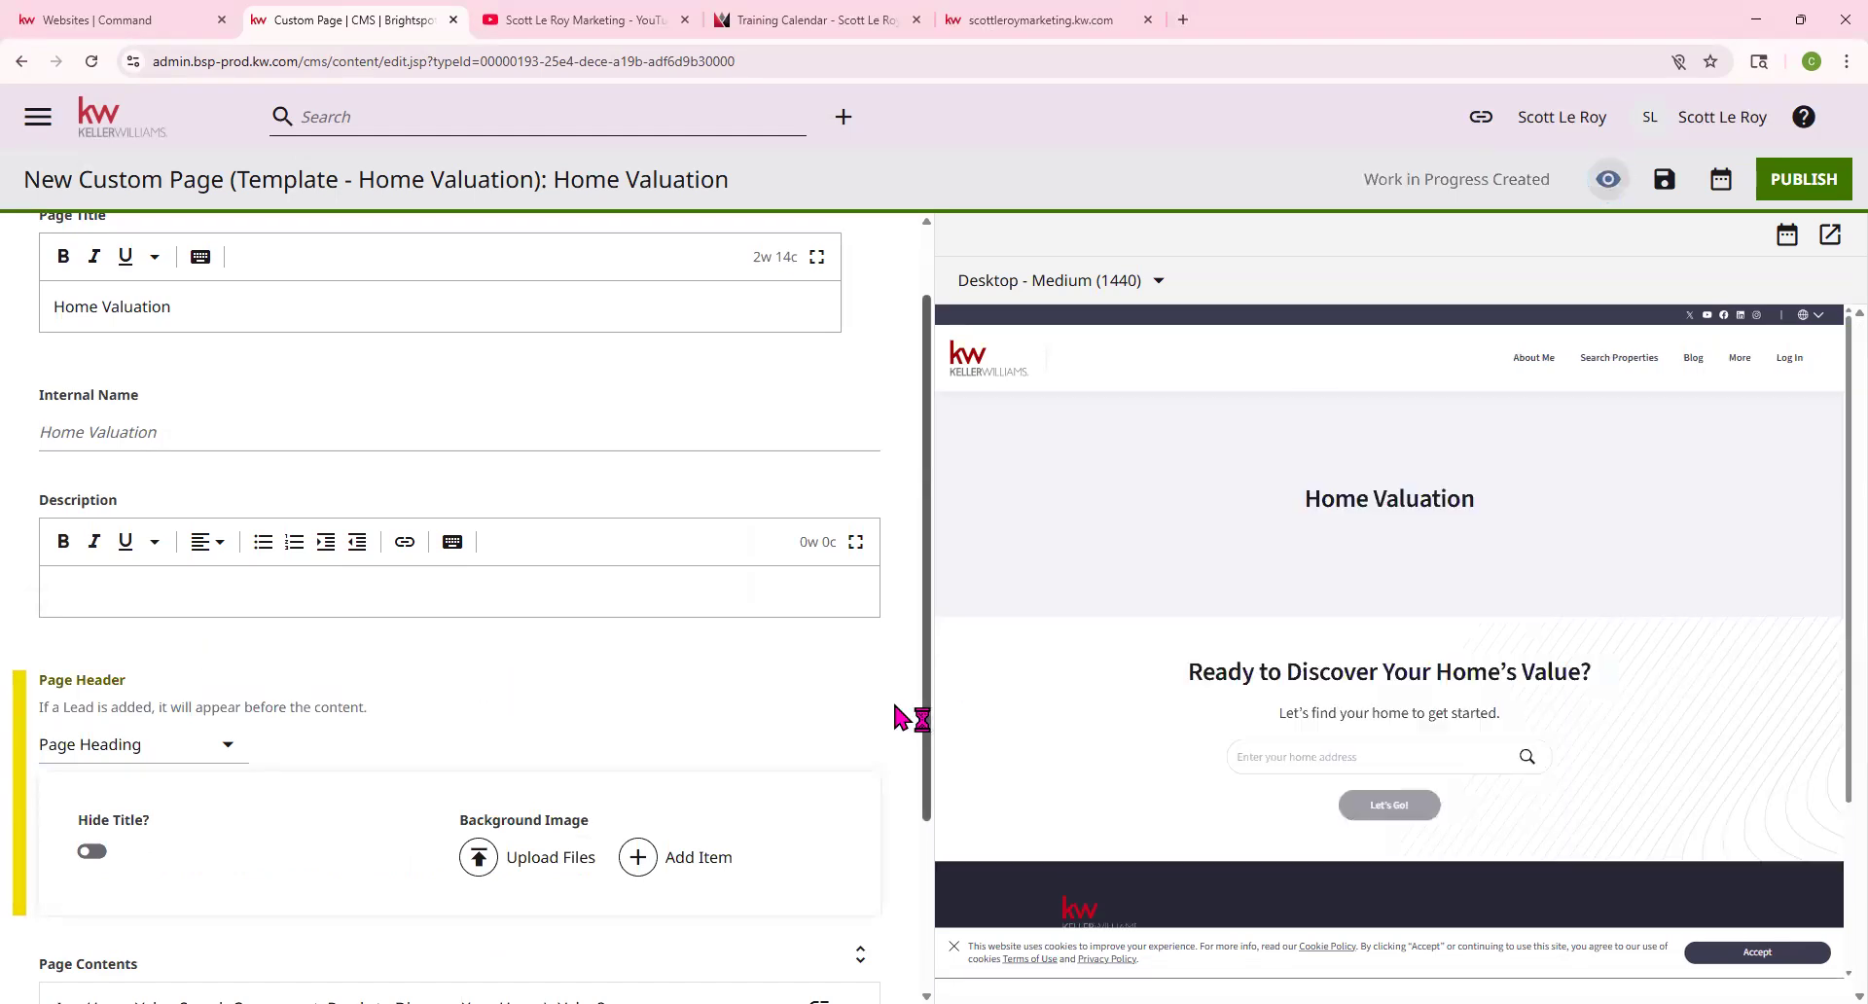
pyautogui.click(550, 860)
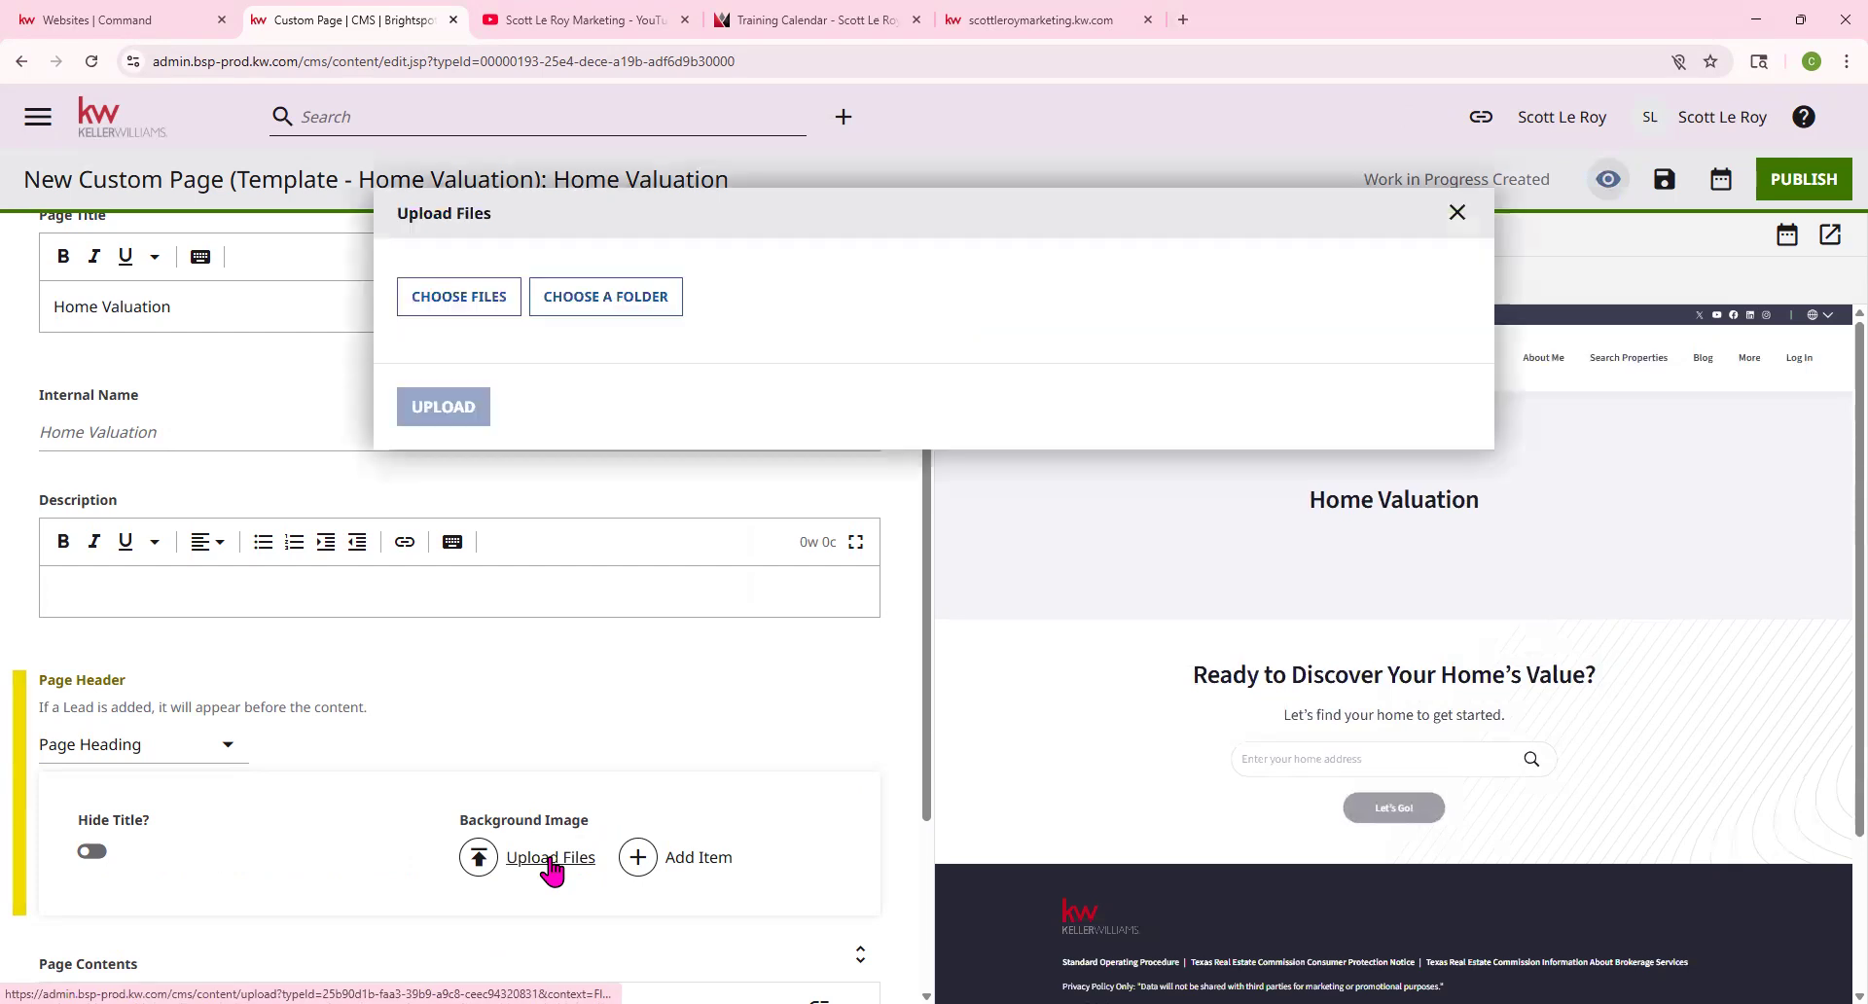
pyautogui.click(444, 298)
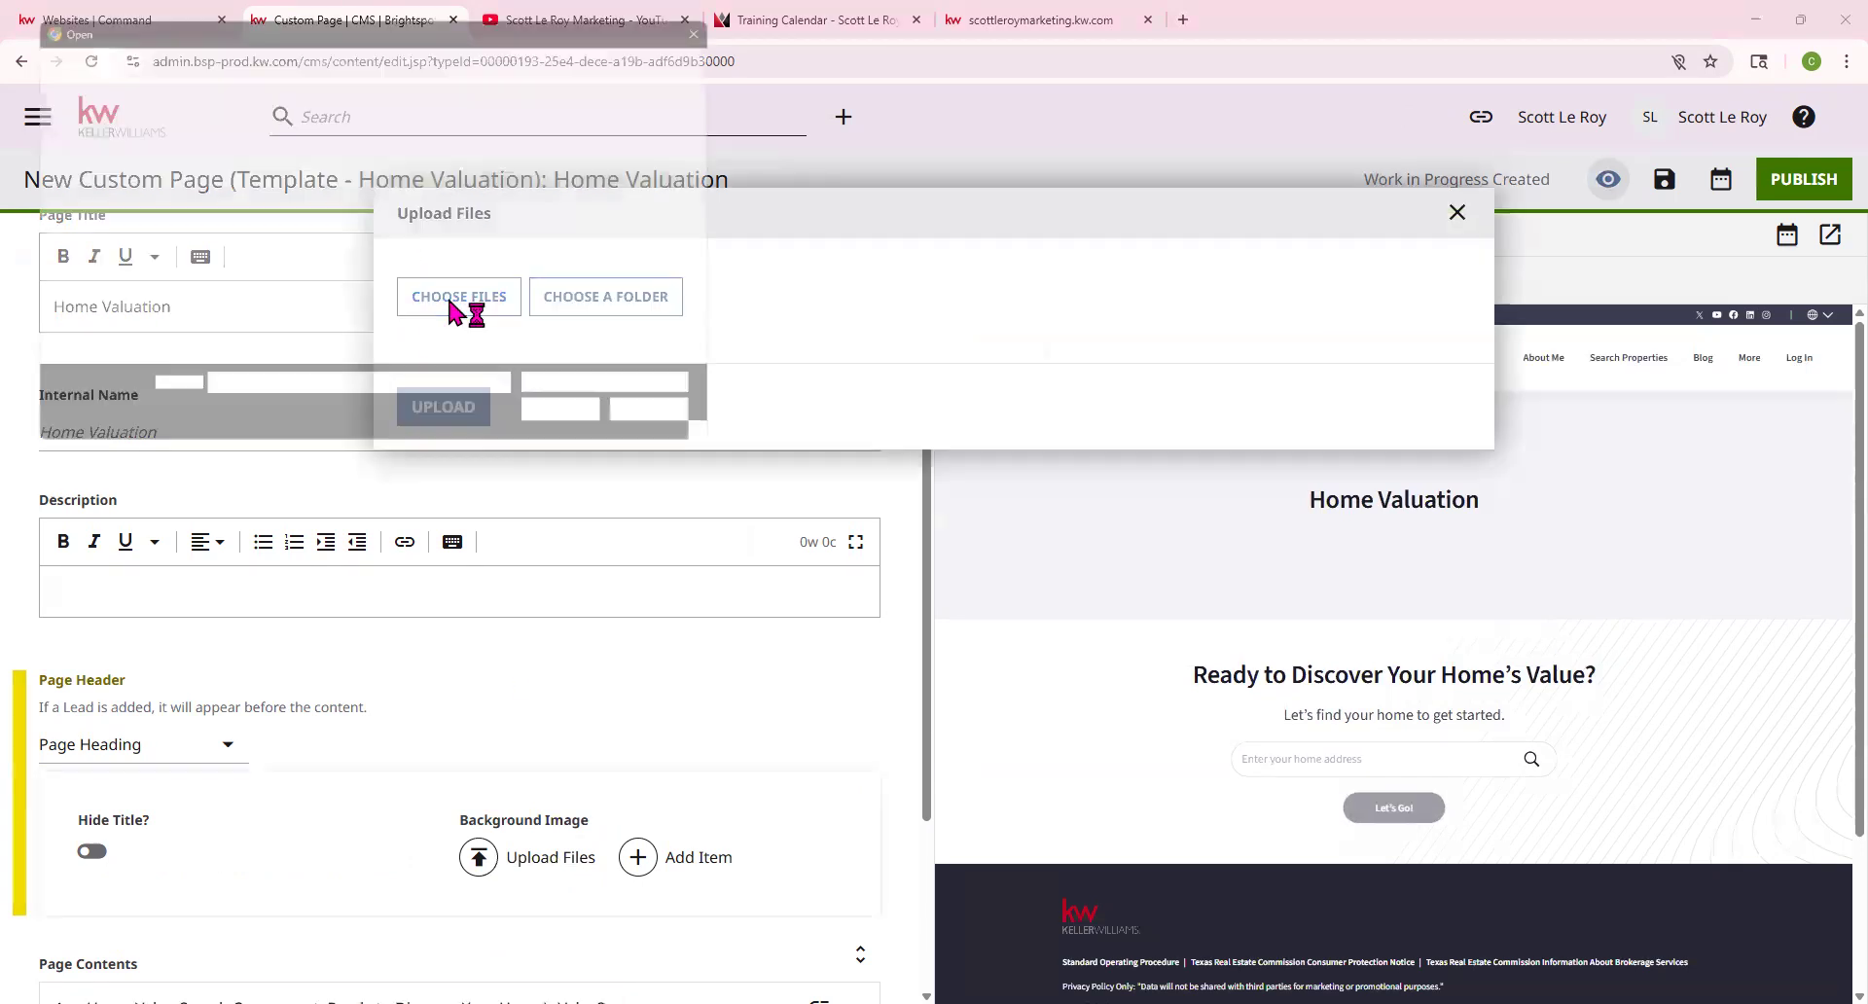
pyautogui.scroll(-1, 530, 297)
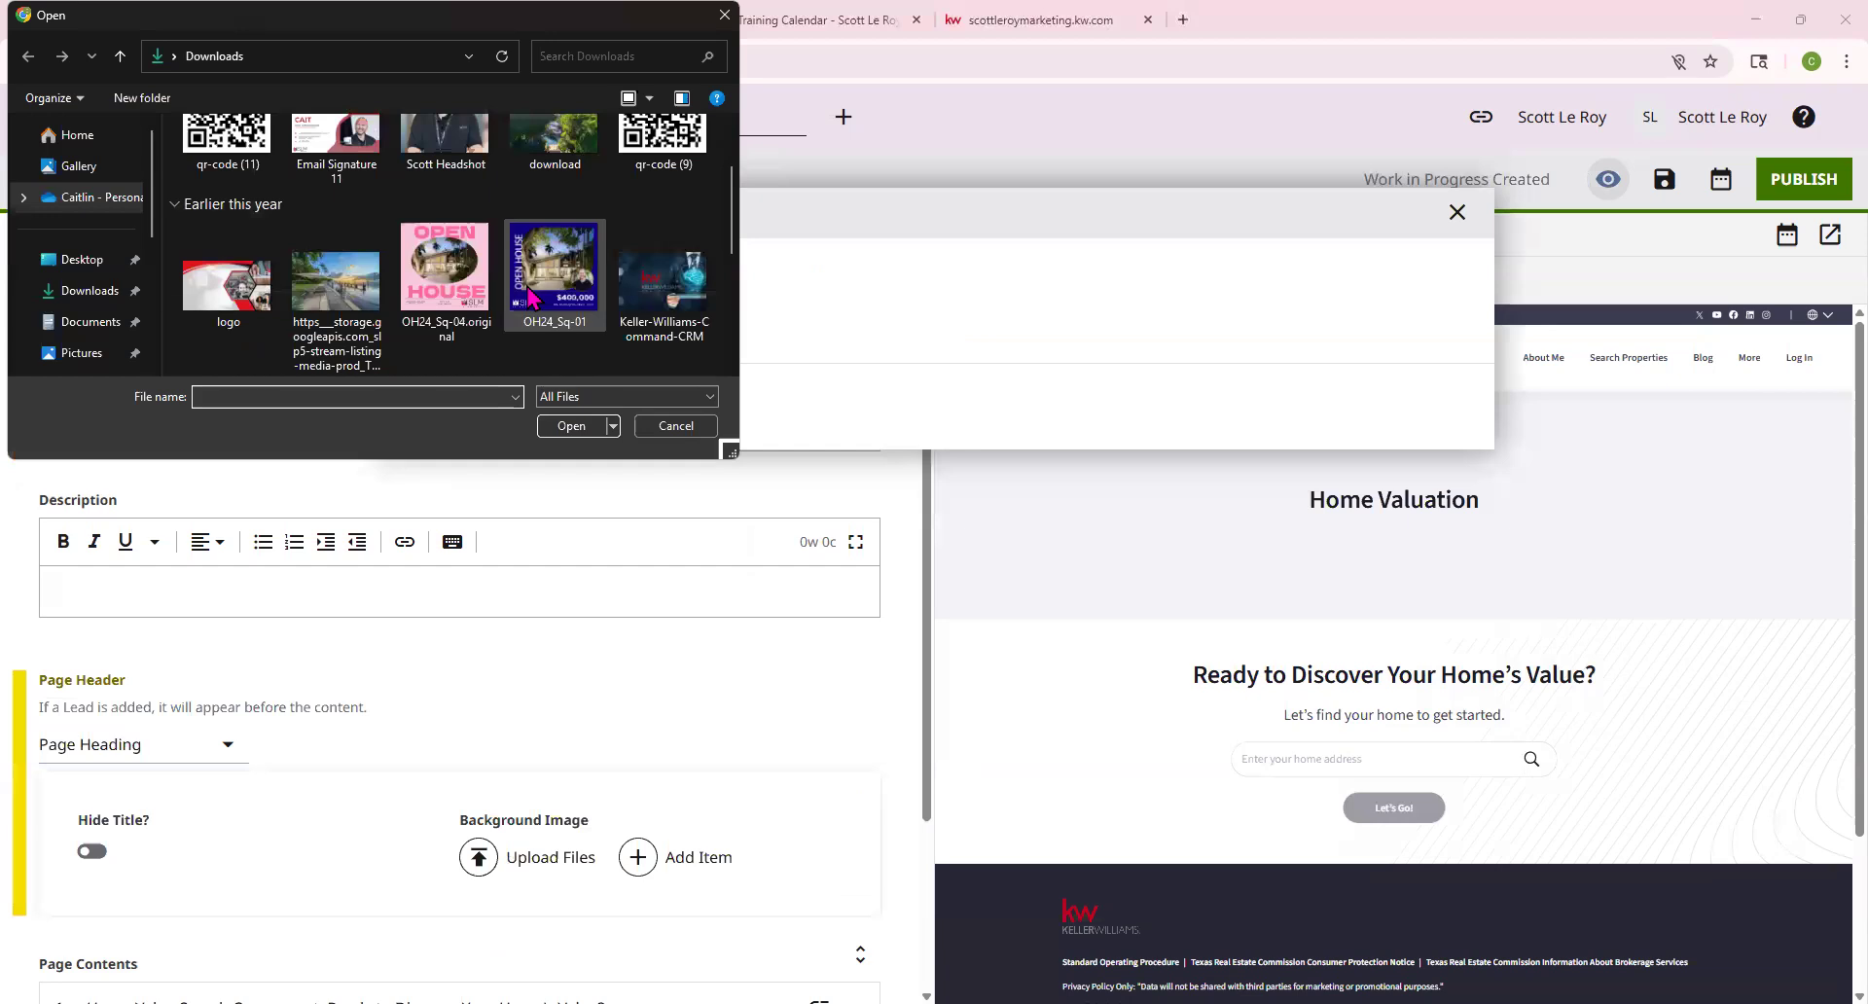
pyautogui.scroll(-2, 531, 289)
pyautogui.click(227, 156)
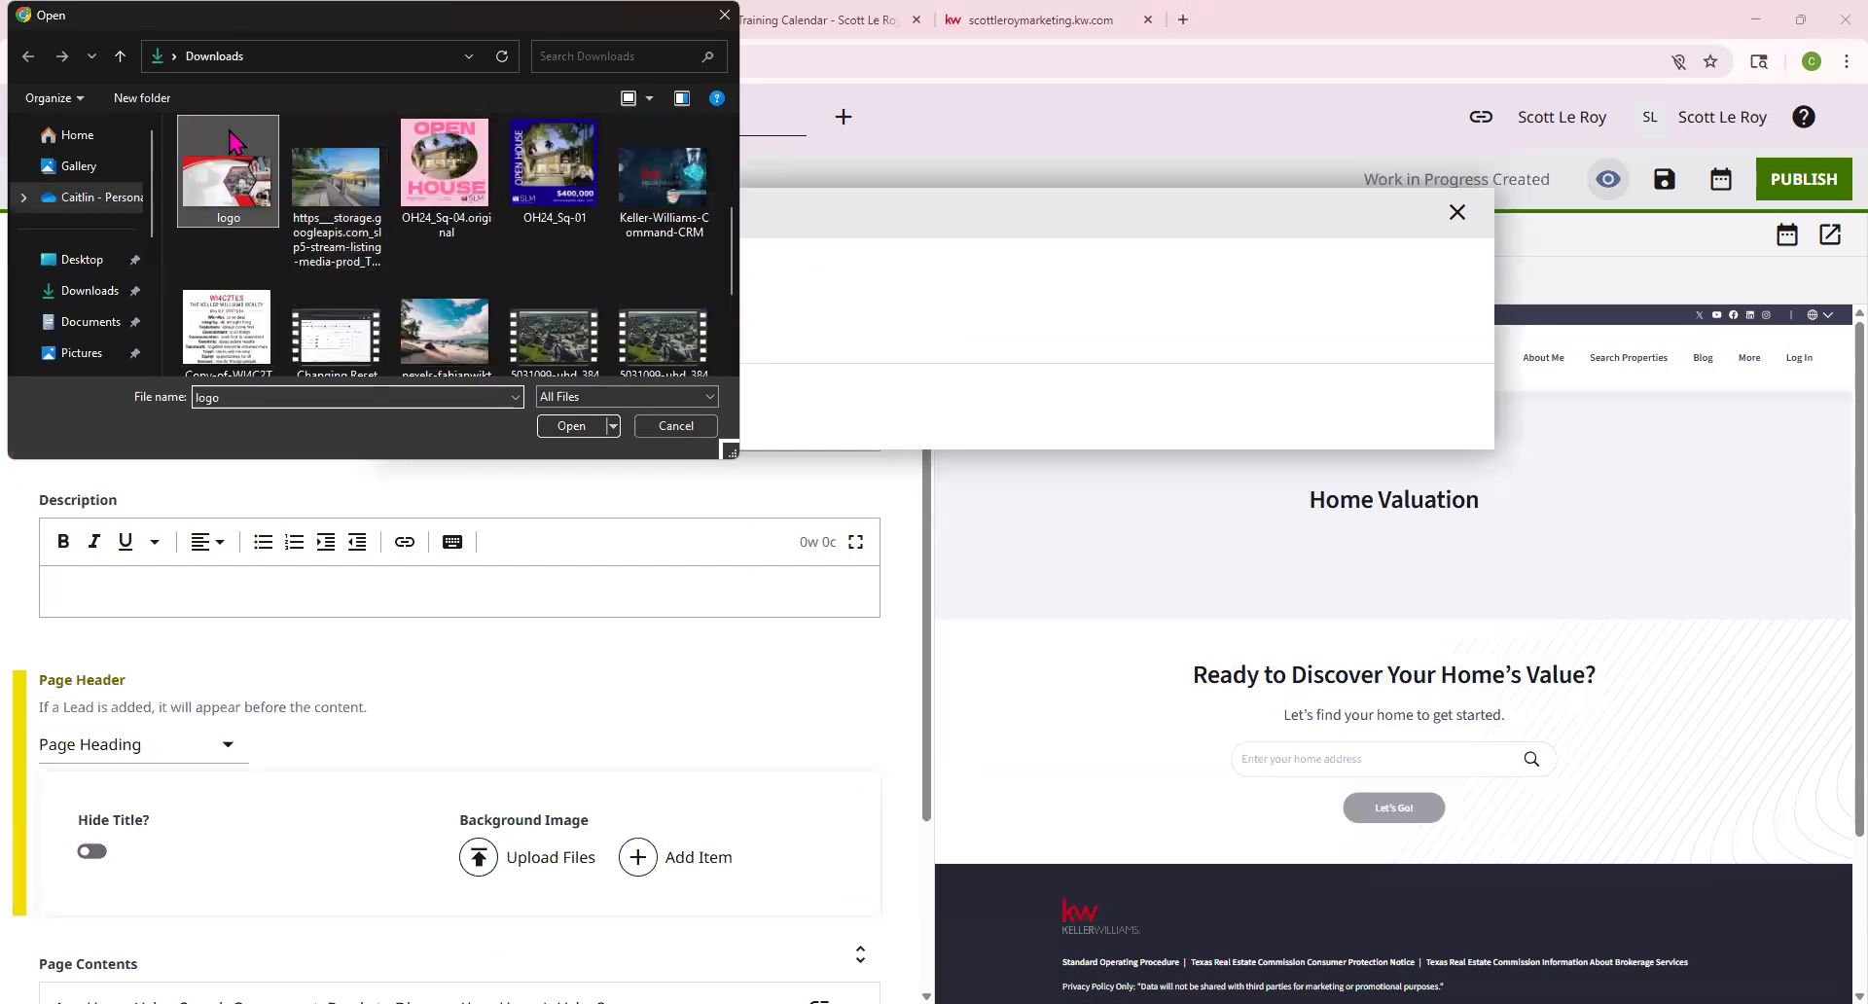
pyautogui.click(570, 425)
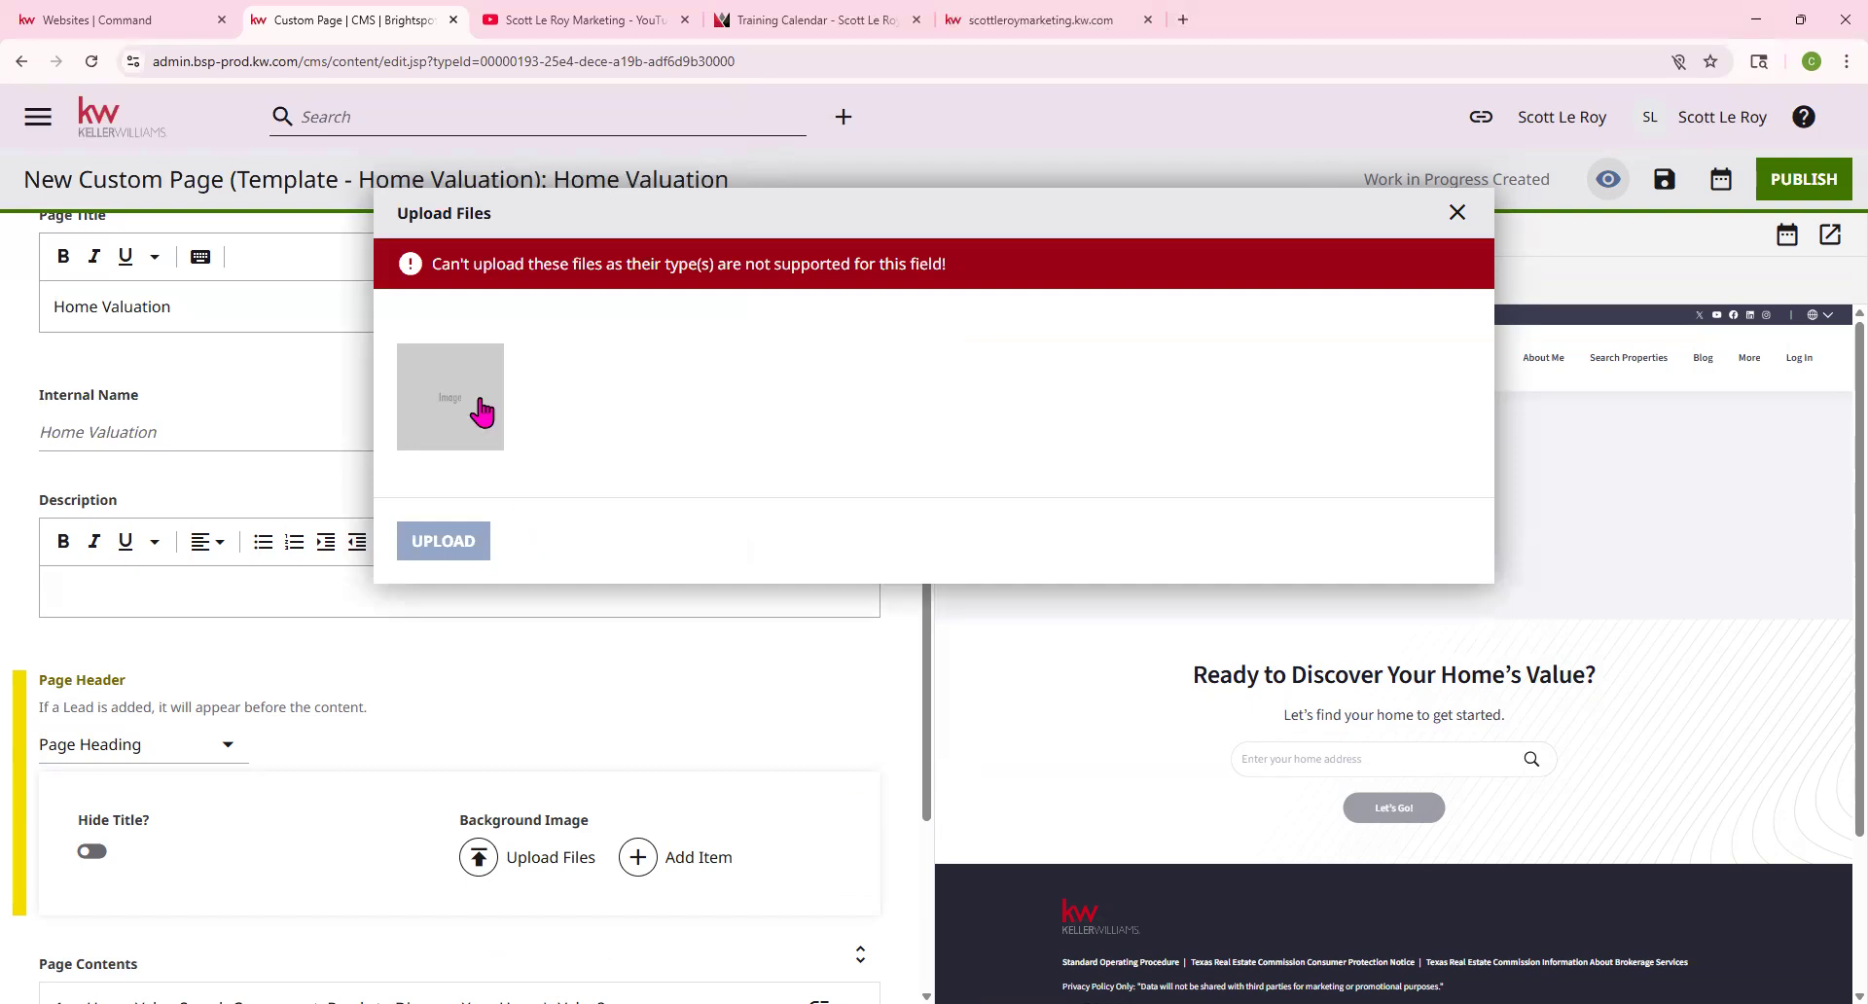
# Discard the failed logo upload and change the Page Header to None
pyautogui.click(1470, 220)
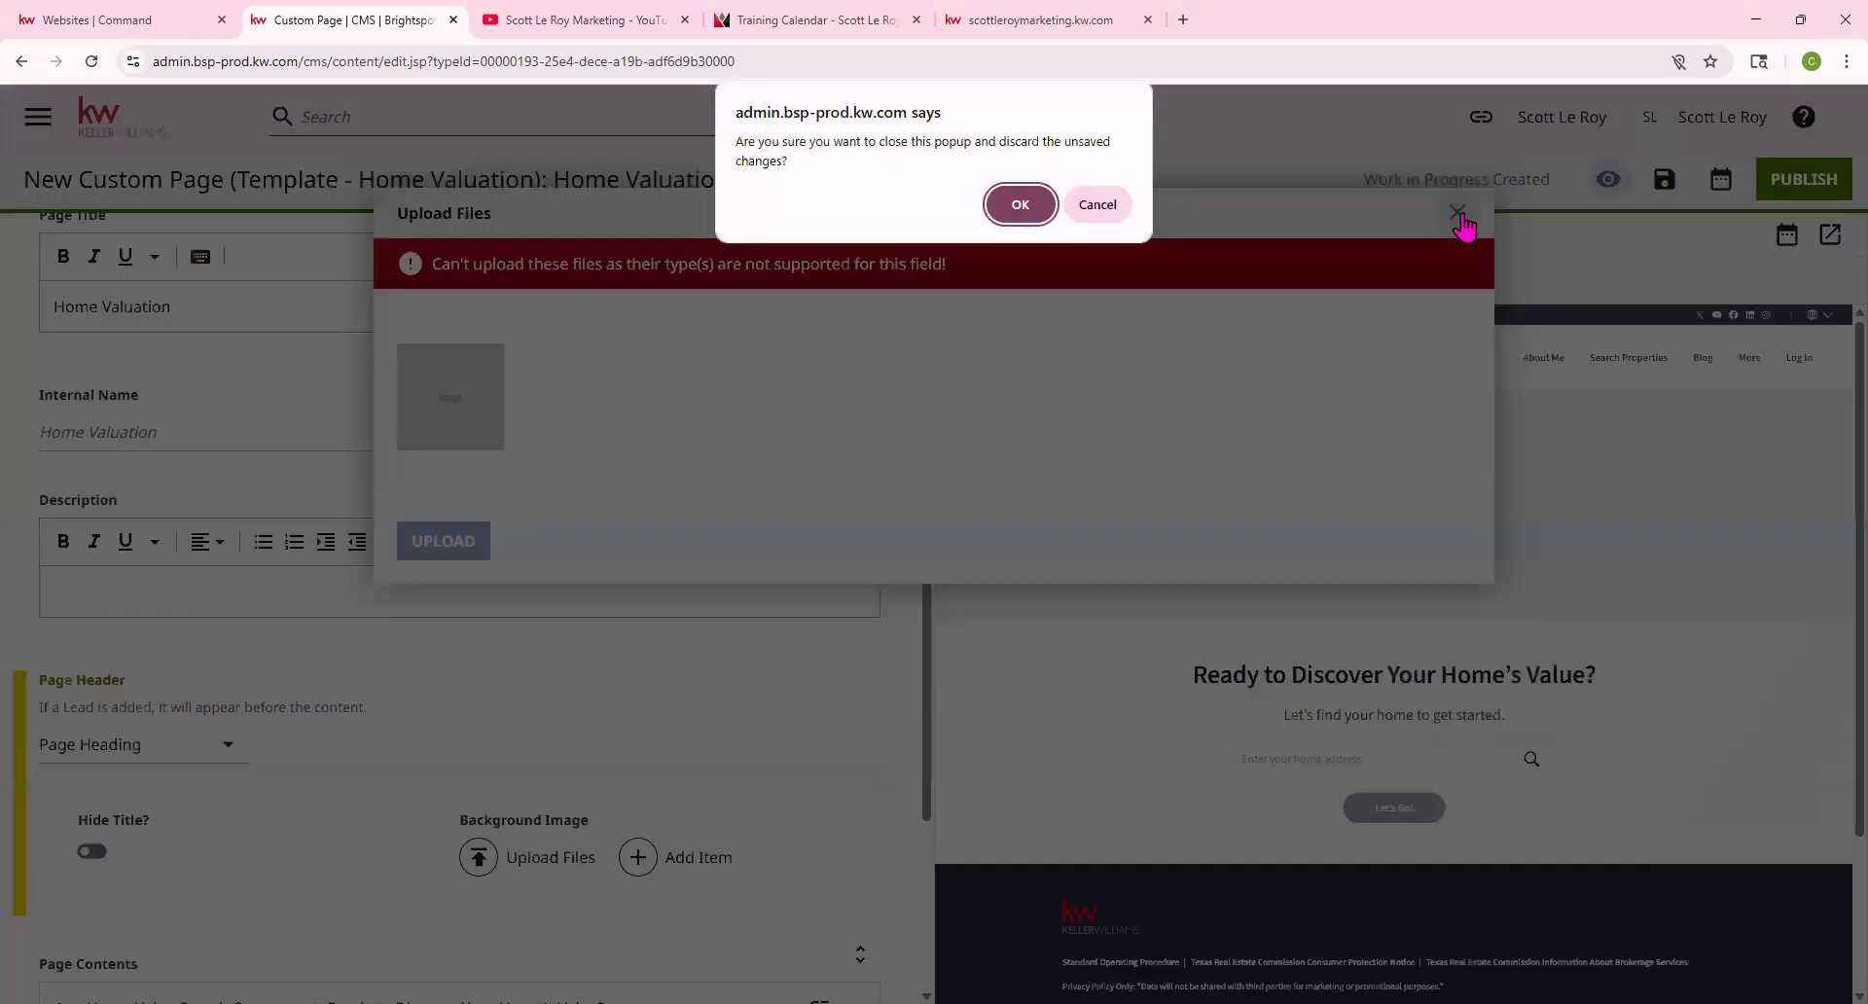
pyautogui.click(1016, 201)
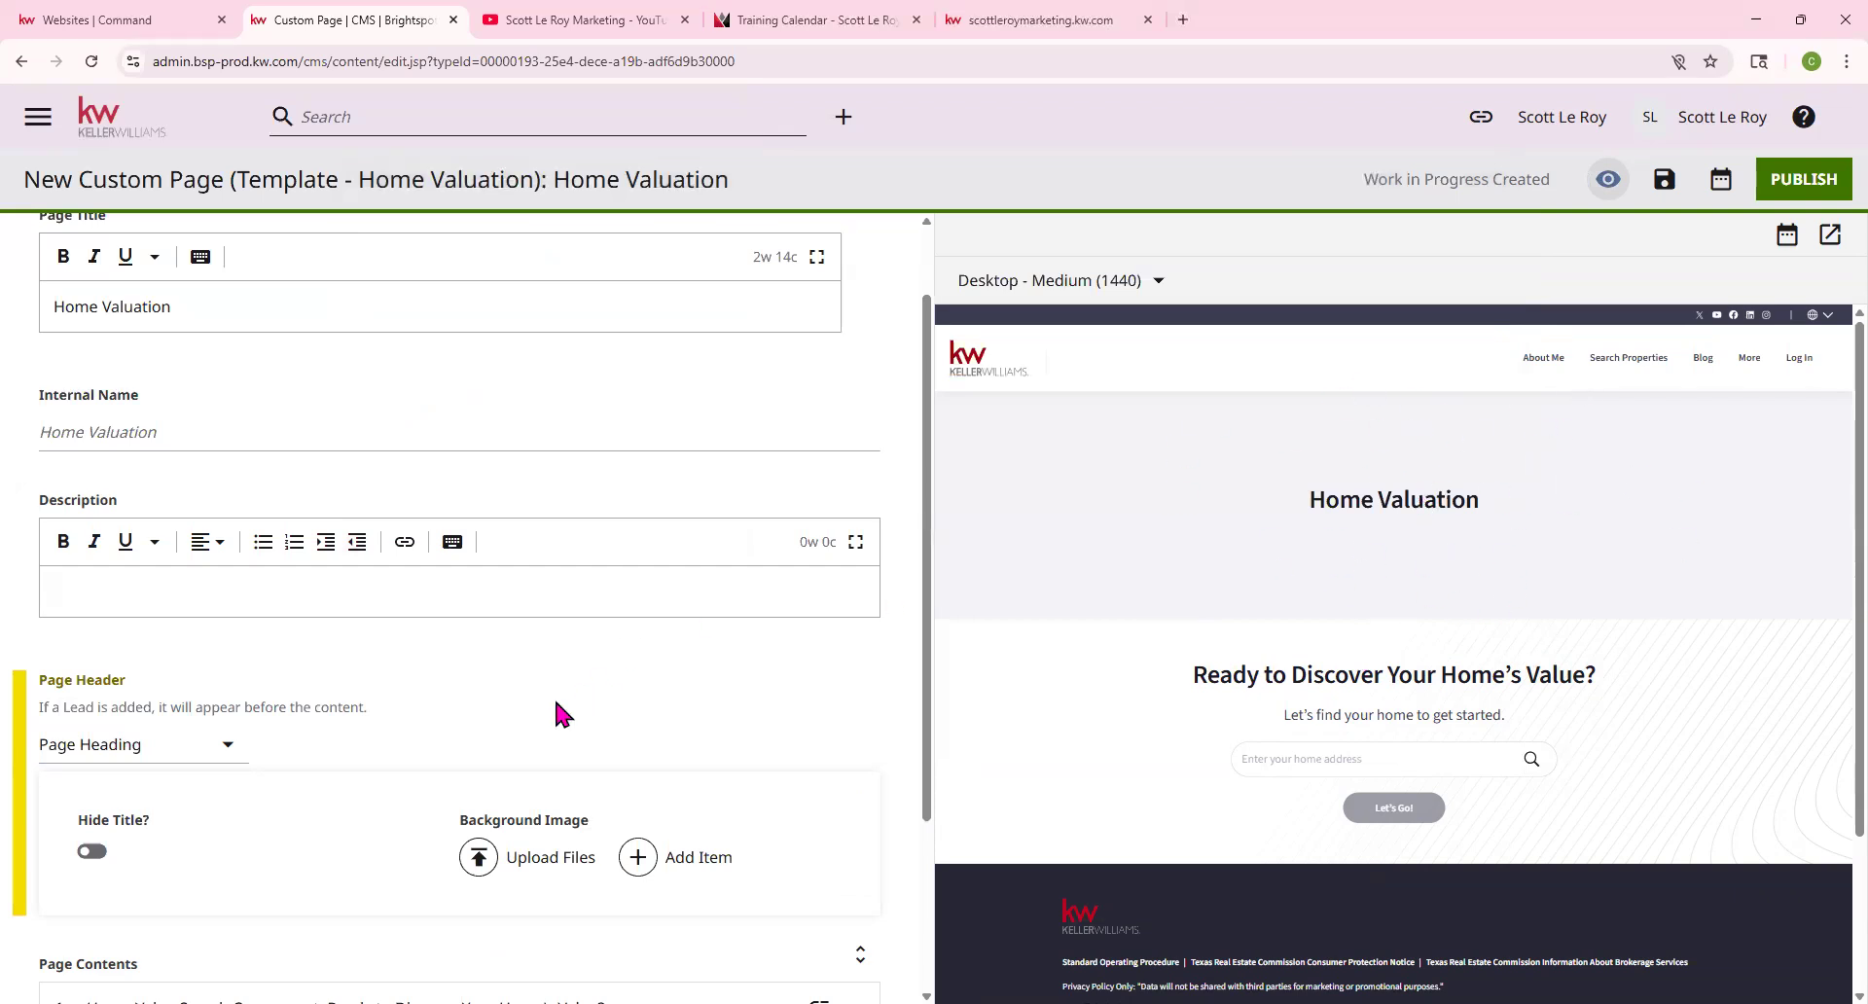
pyautogui.scroll(-1, 559, 713)
pyautogui.click(165, 649)
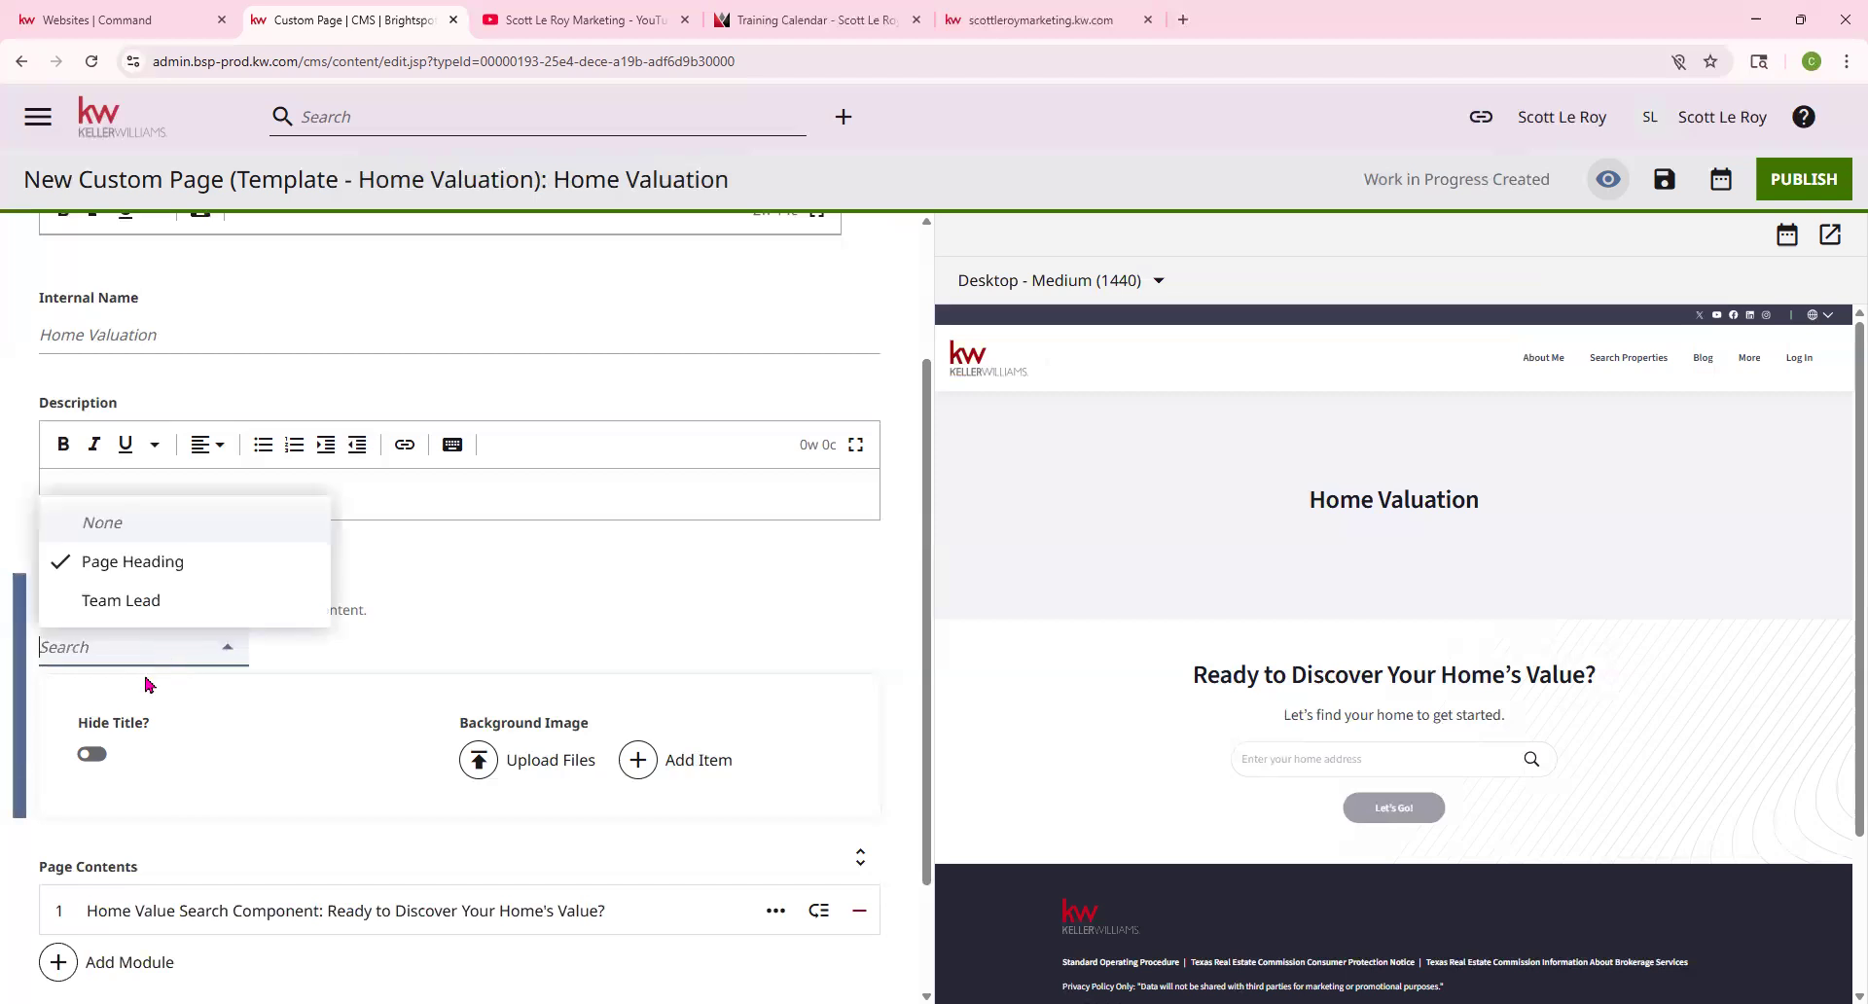
pyautogui.click(129, 530)
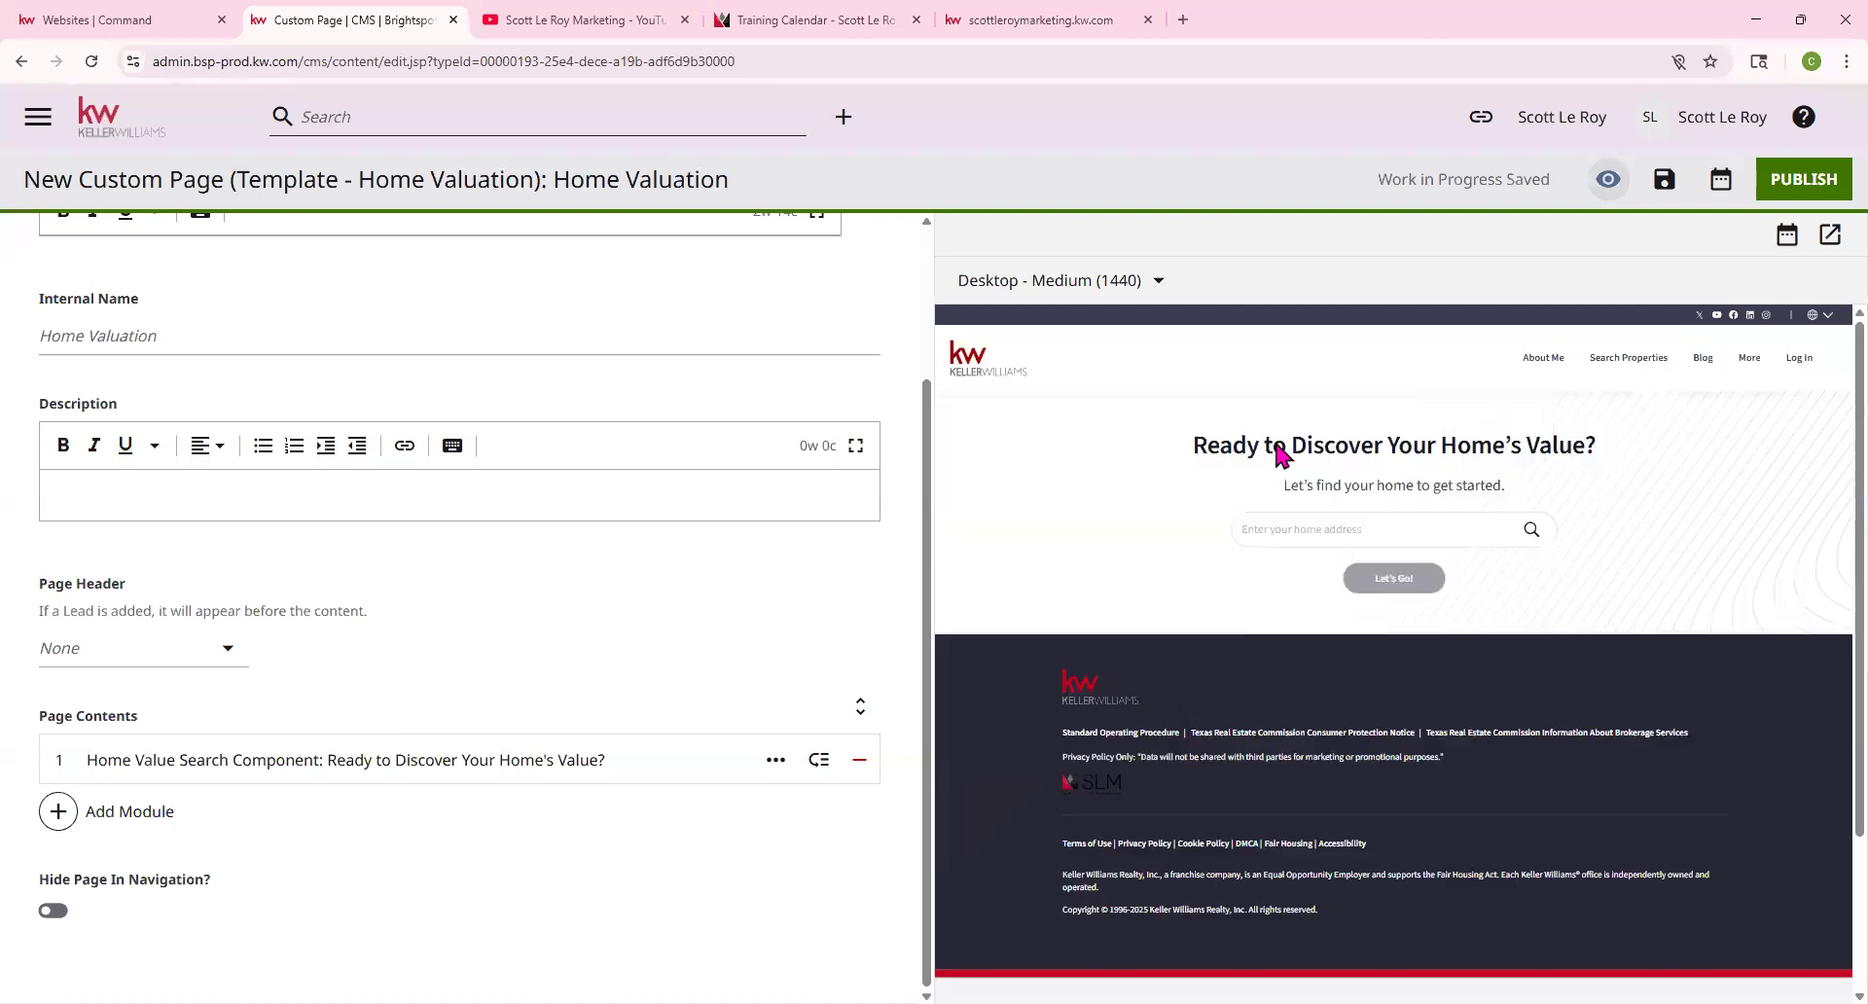
pyautogui.moveTo(88, 759); pyautogui.dragTo(83, 759)
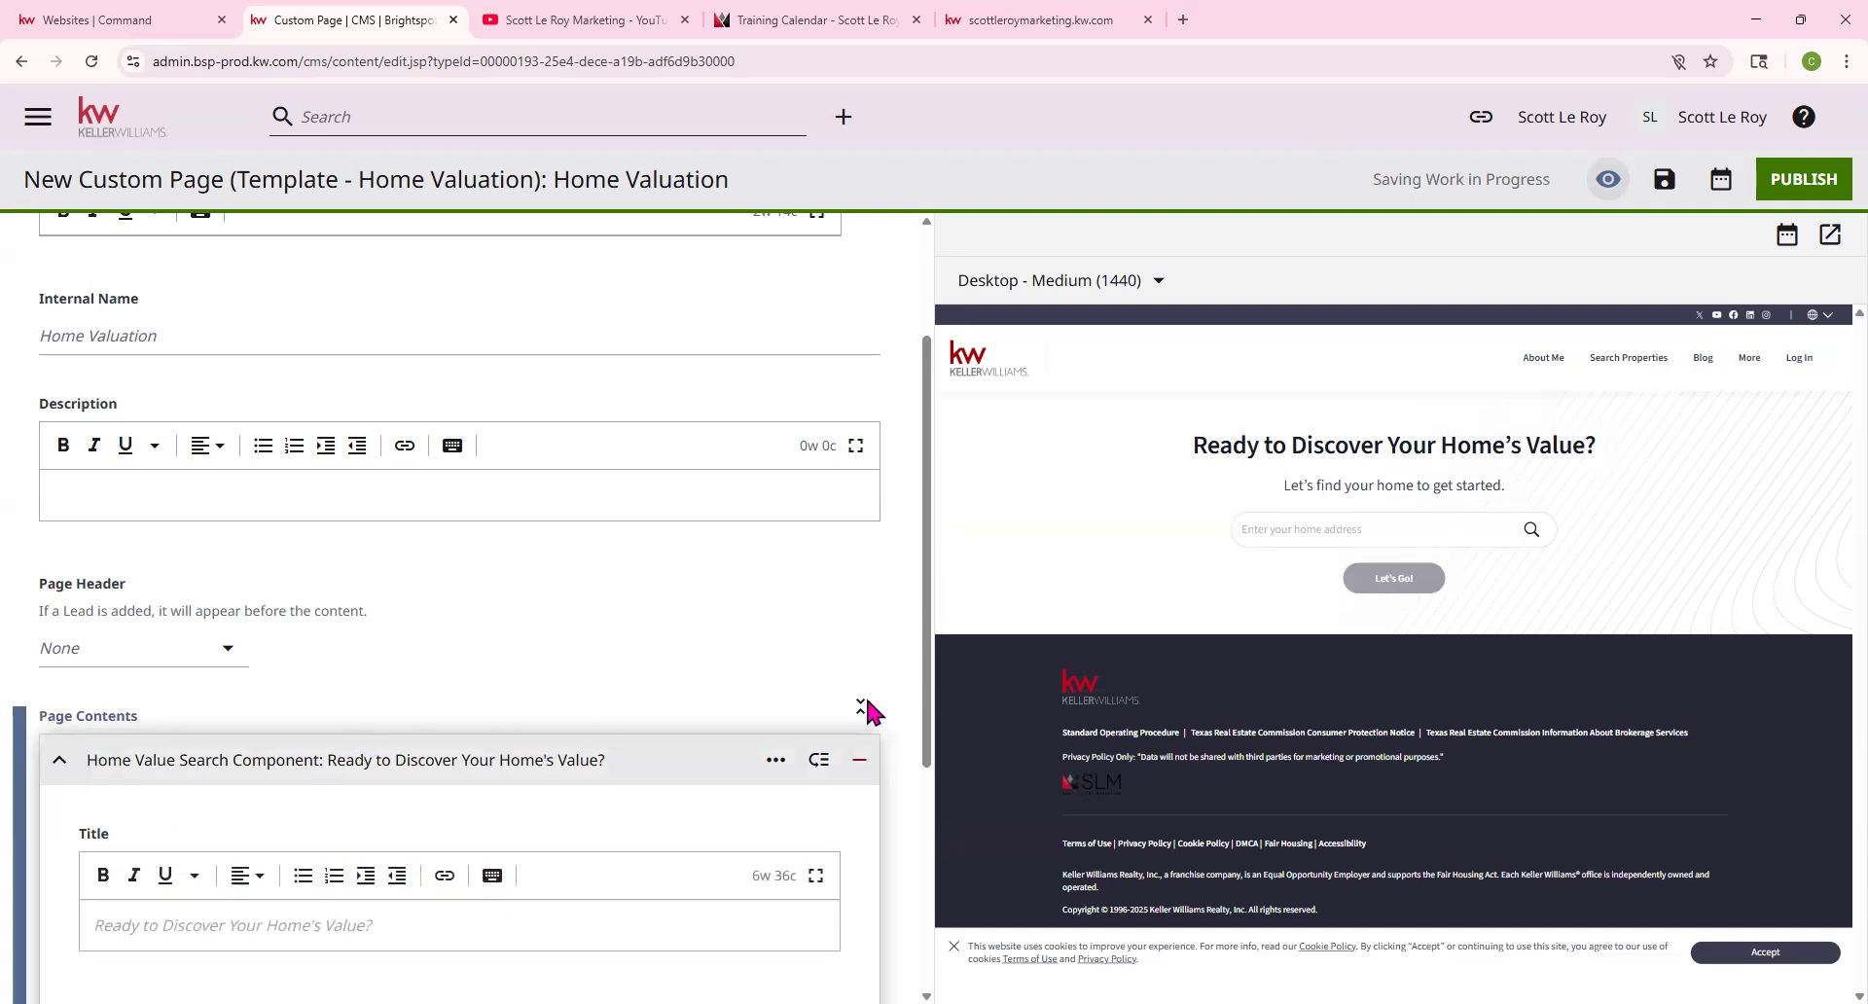
pyautogui.scroll(-2, 483, 673)
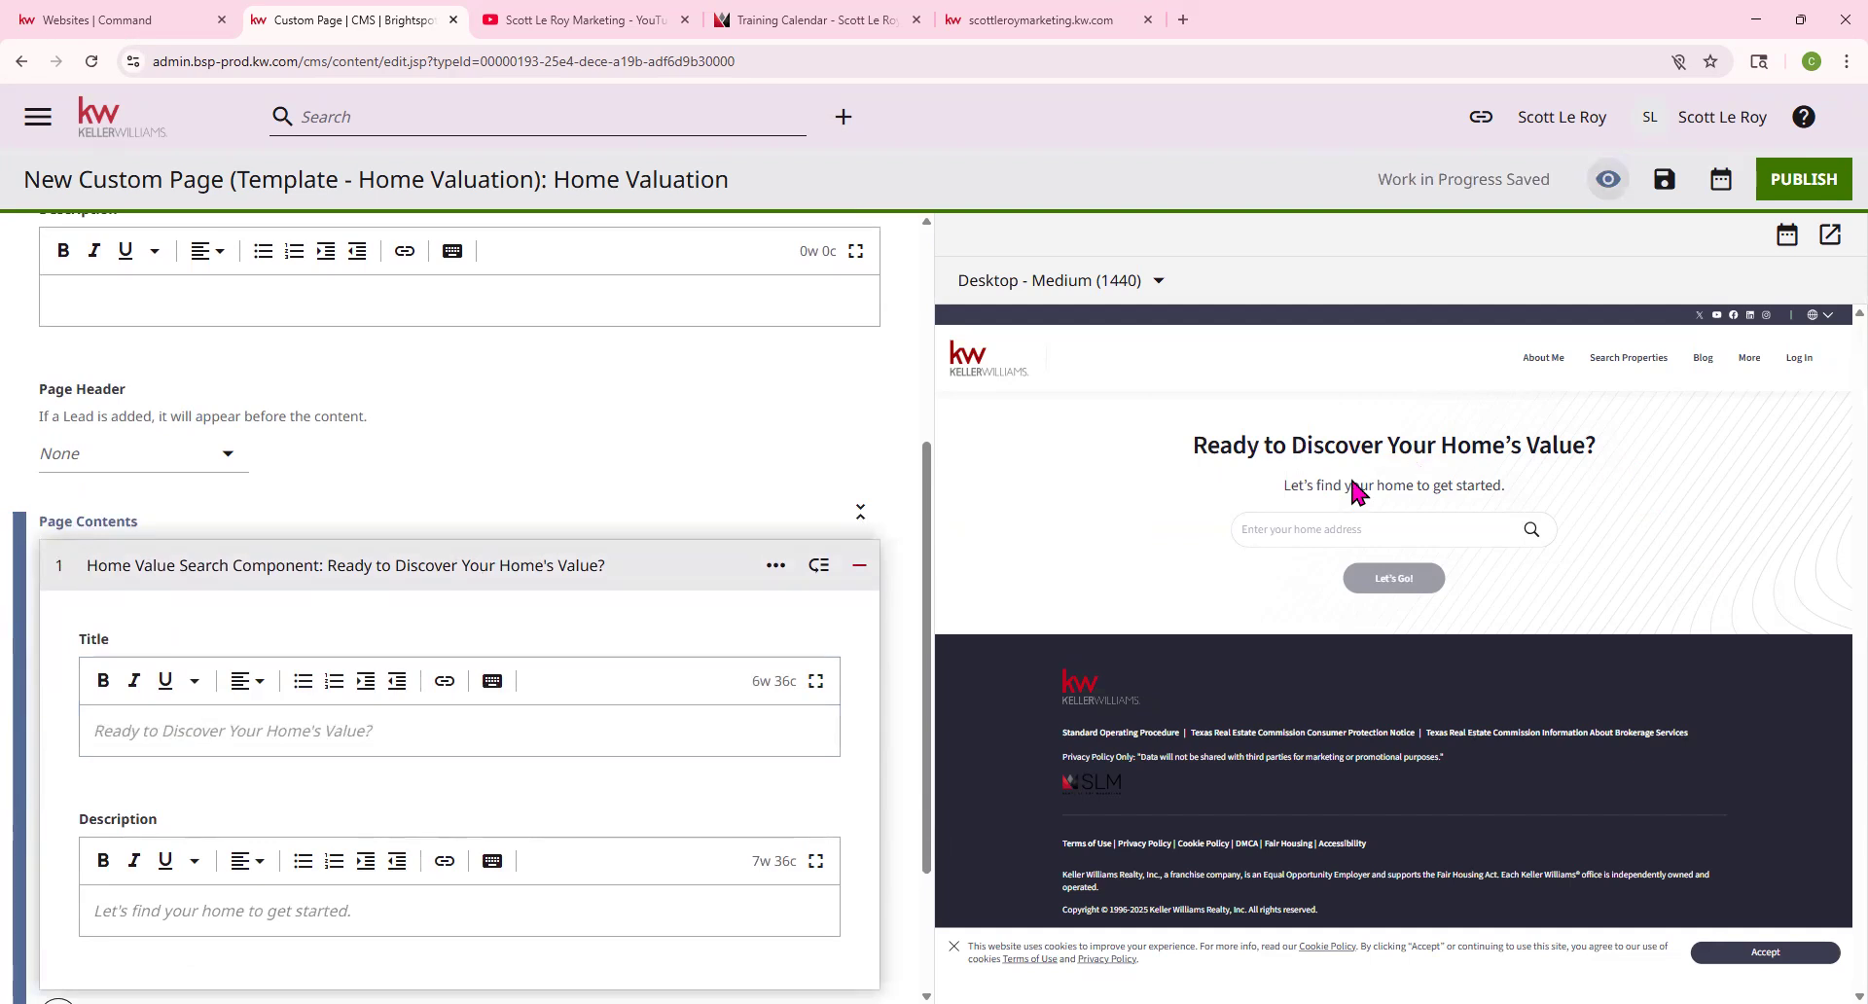
pyautogui.click(261, 741)
pyautogui.click(1253, 528)
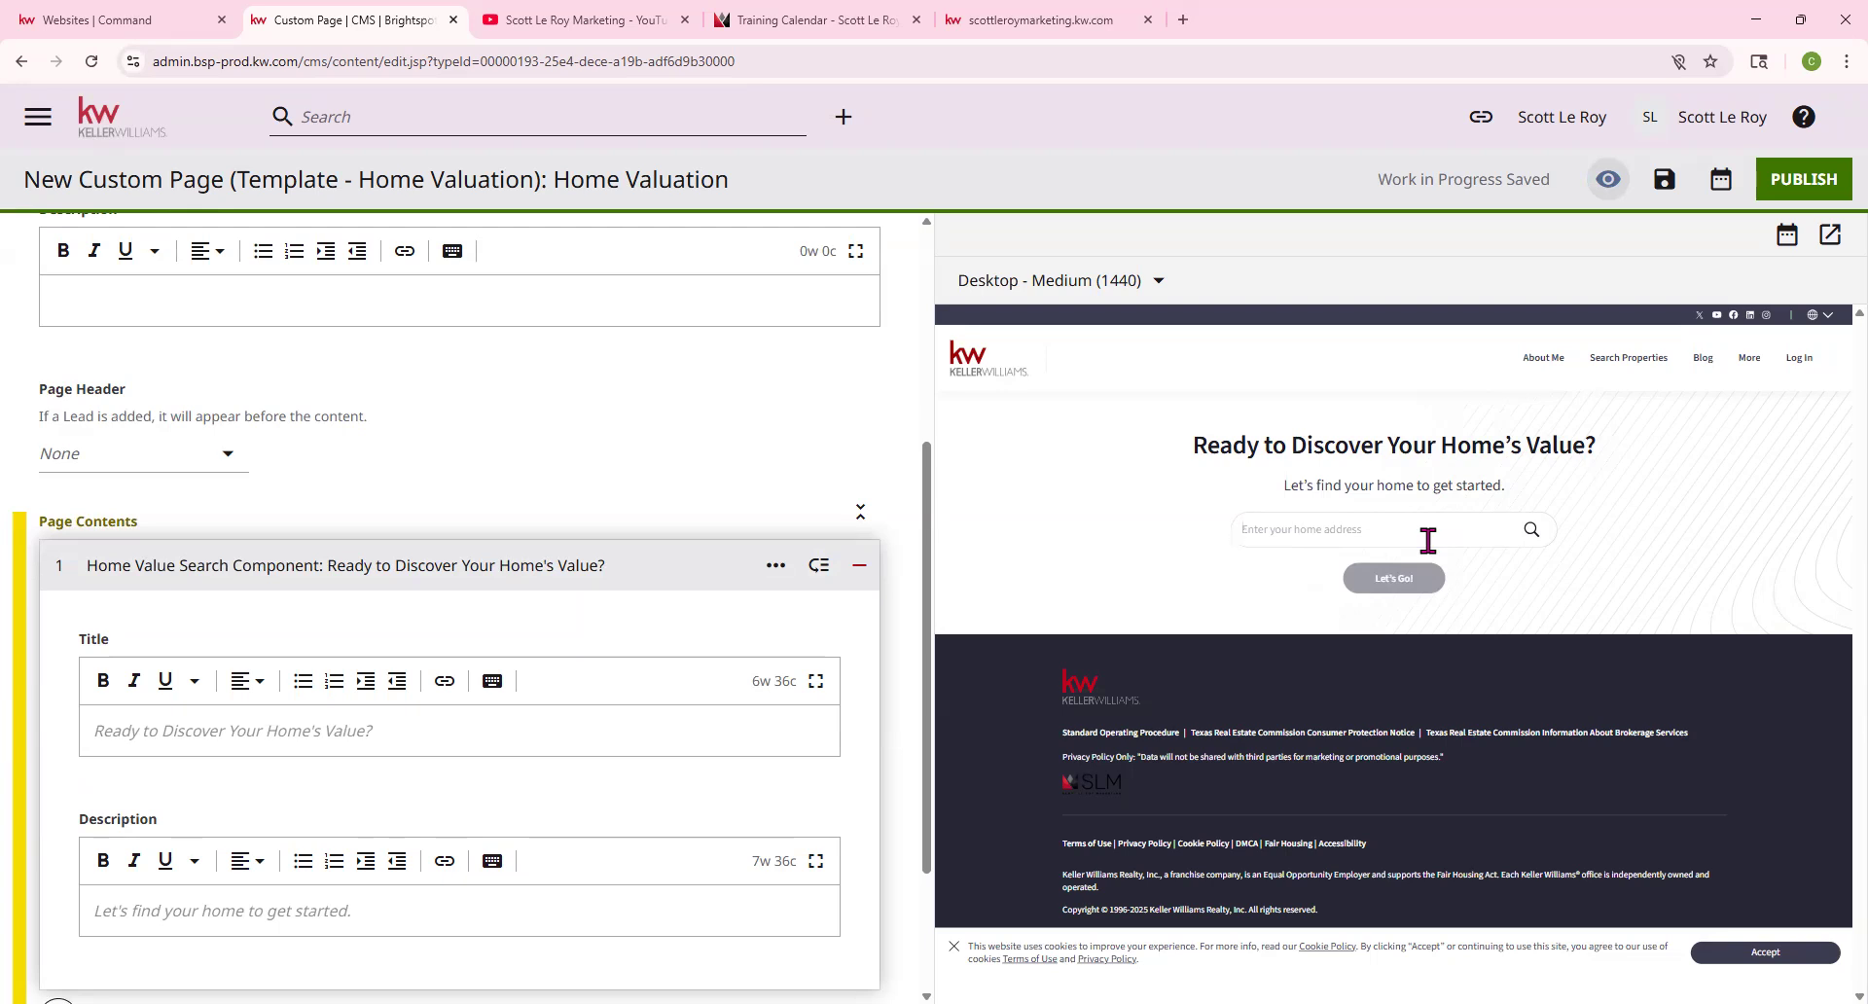
pyautogui.click(1429, 540)
pyautogui.scroll(-1, 759, 528)
pyautogui.scroll(-3, 758, 527)
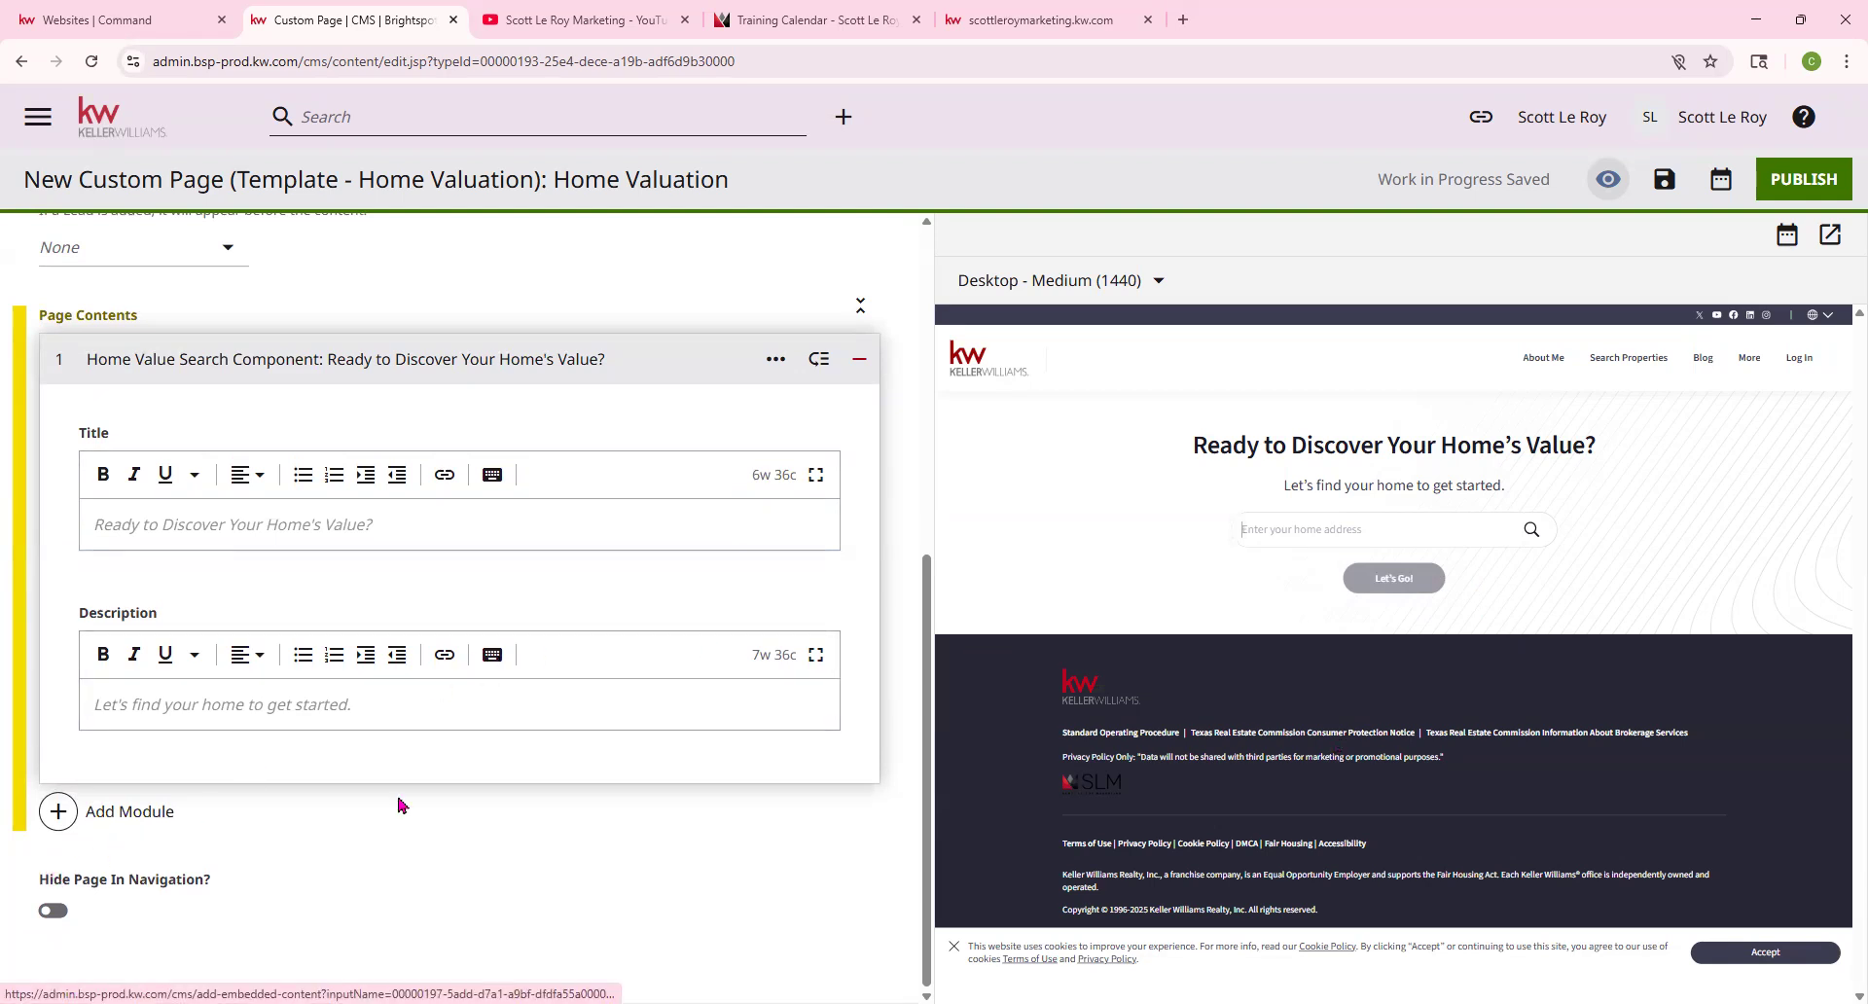
# Add a Form module below the search, using the shared defaultAgentContactTitle form ('Interested? Let's Talk!')
pyautogui.click(102, 815)
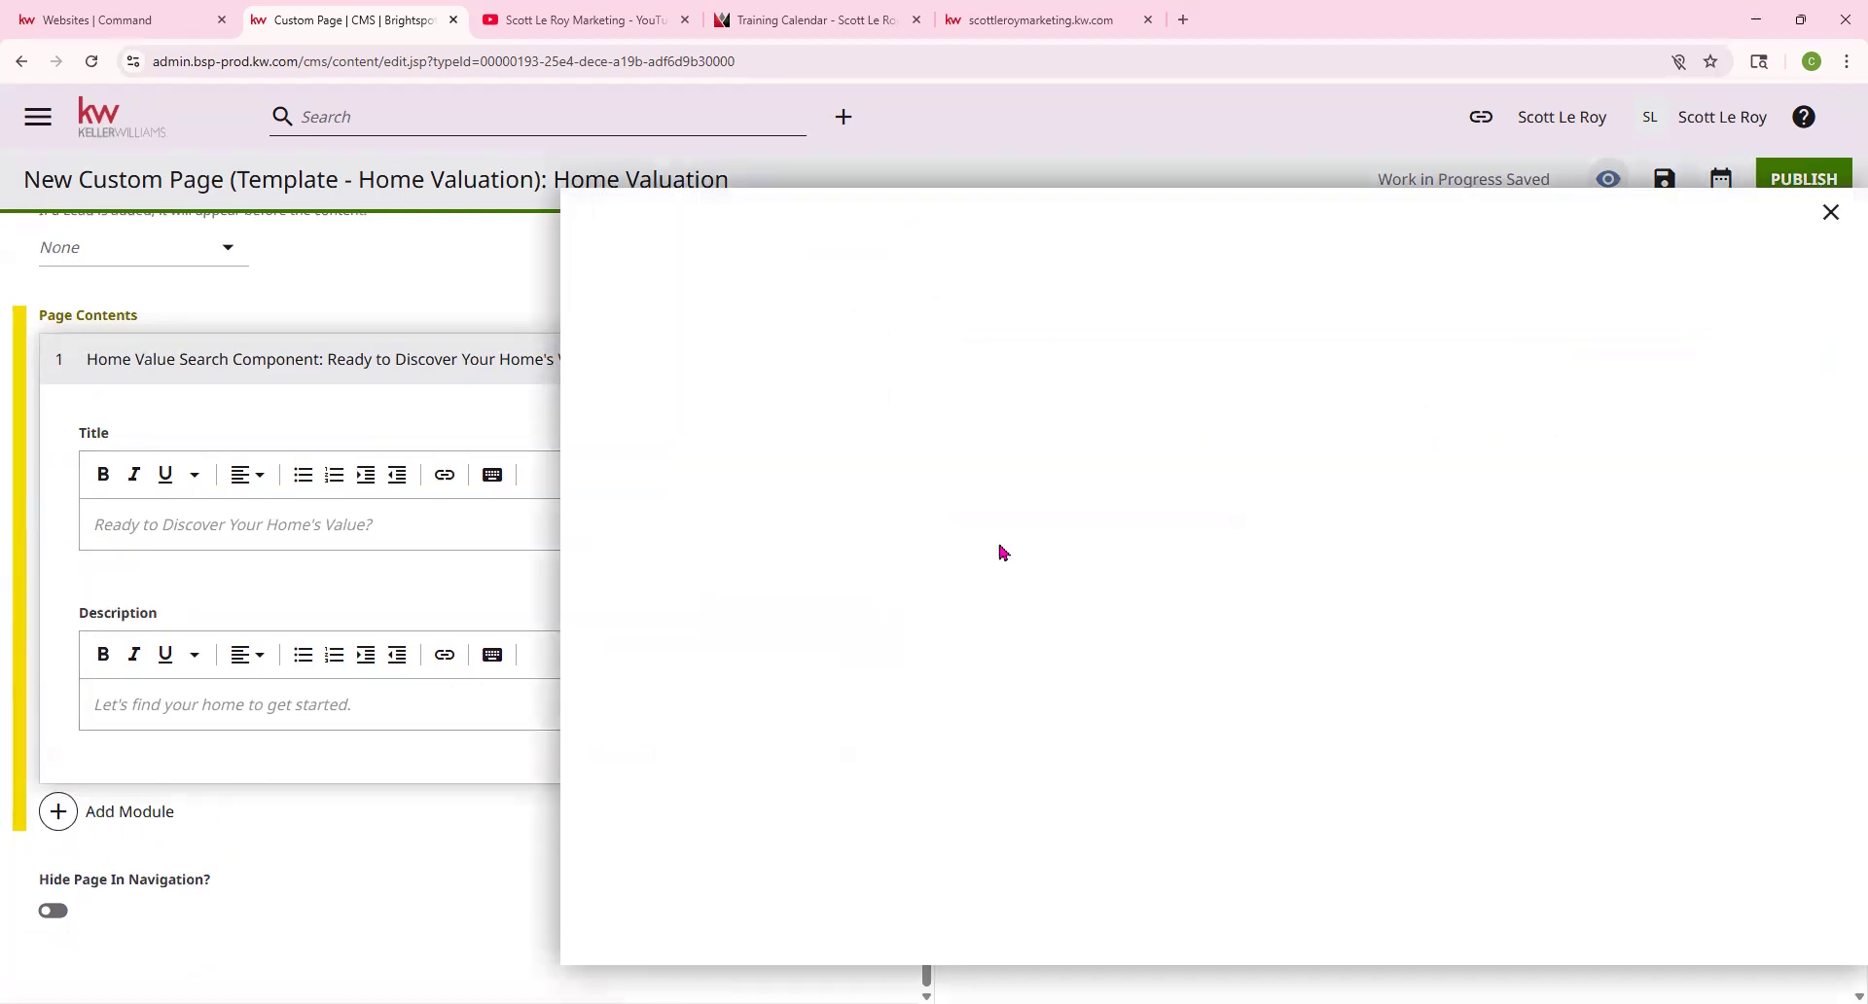
pyautogui.scroll(-10, 1075, 485)
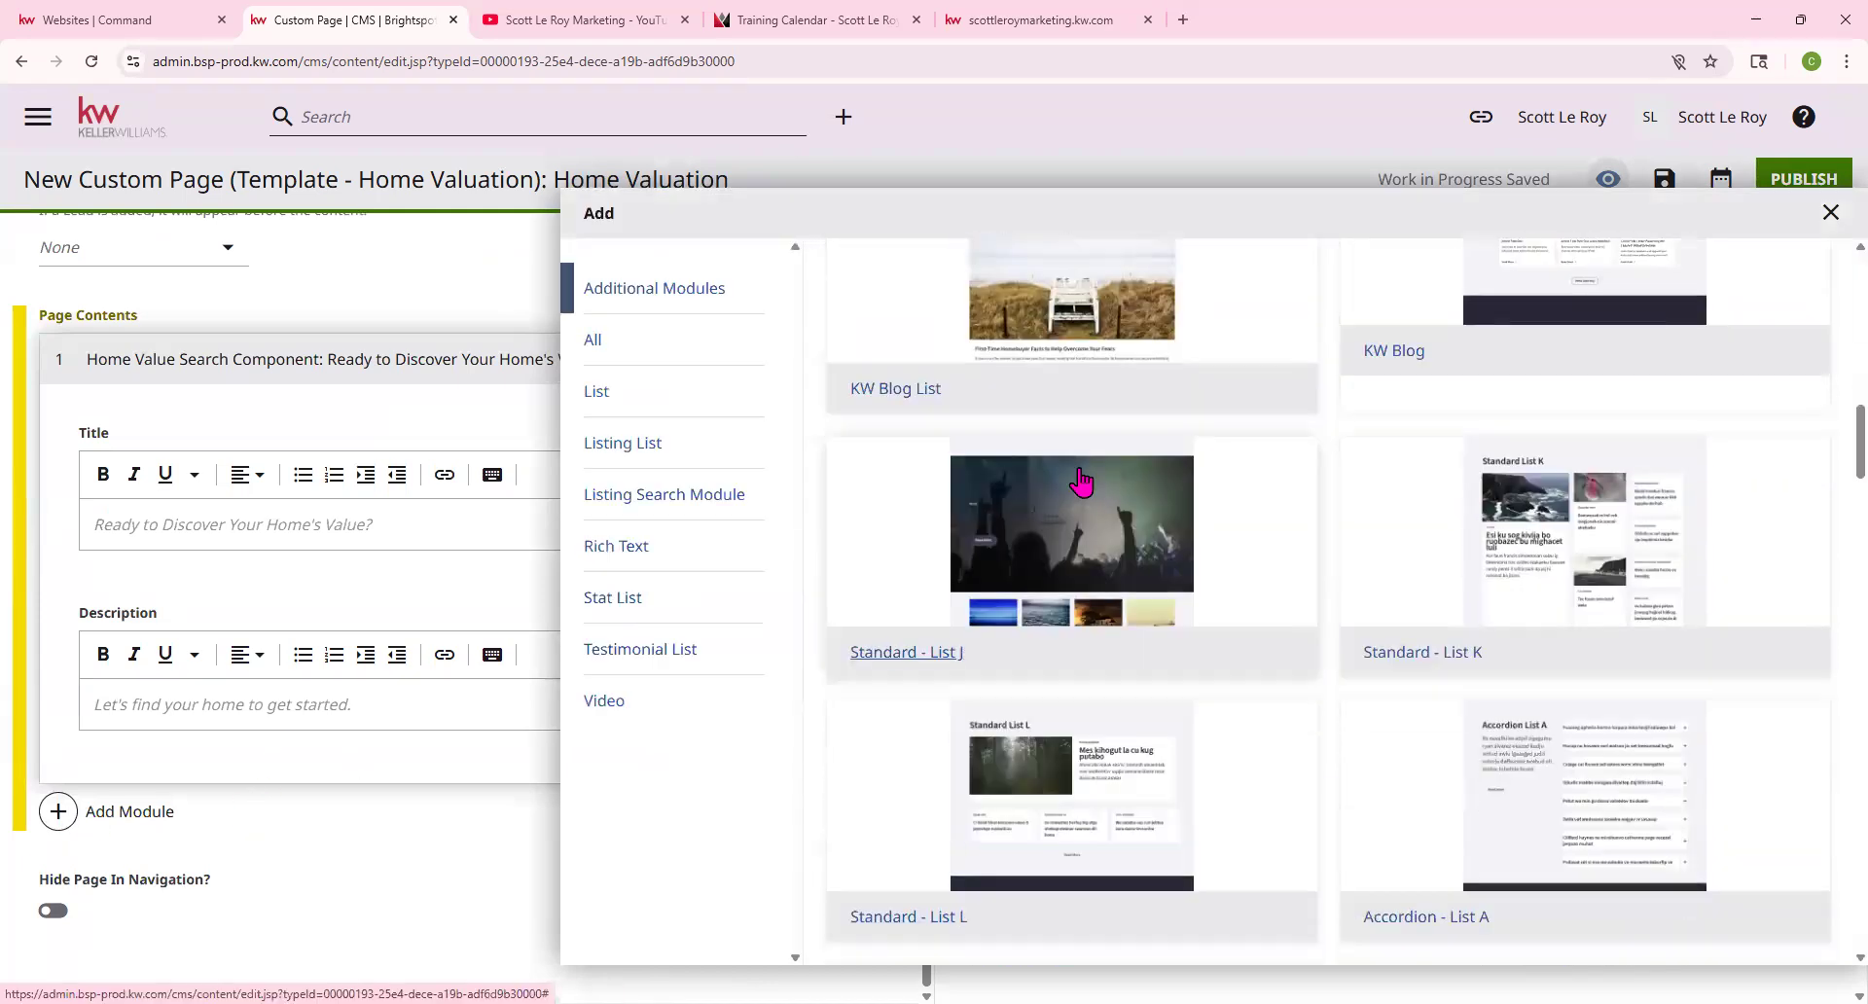
pyautogui.scroll(-20, 1080, 481)
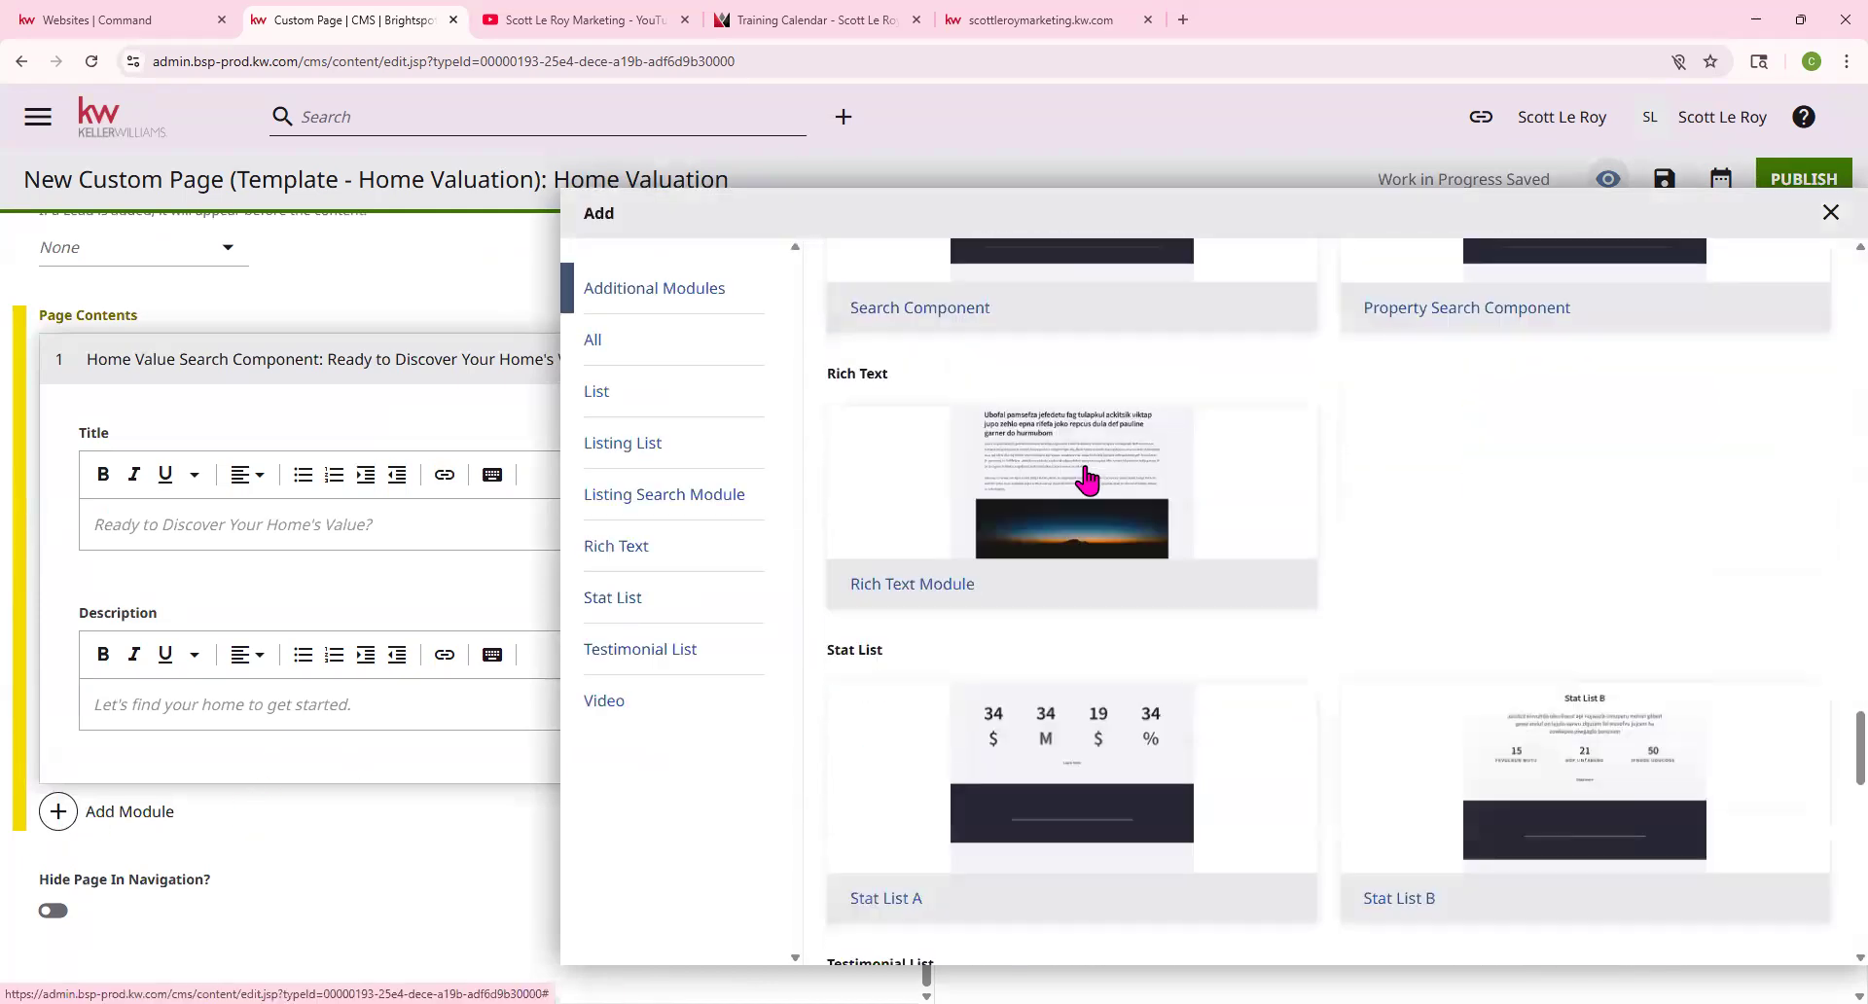
pyautogui.scroll(-10, 1087, 477)
pyautogui.scroll(4, 888, 480)
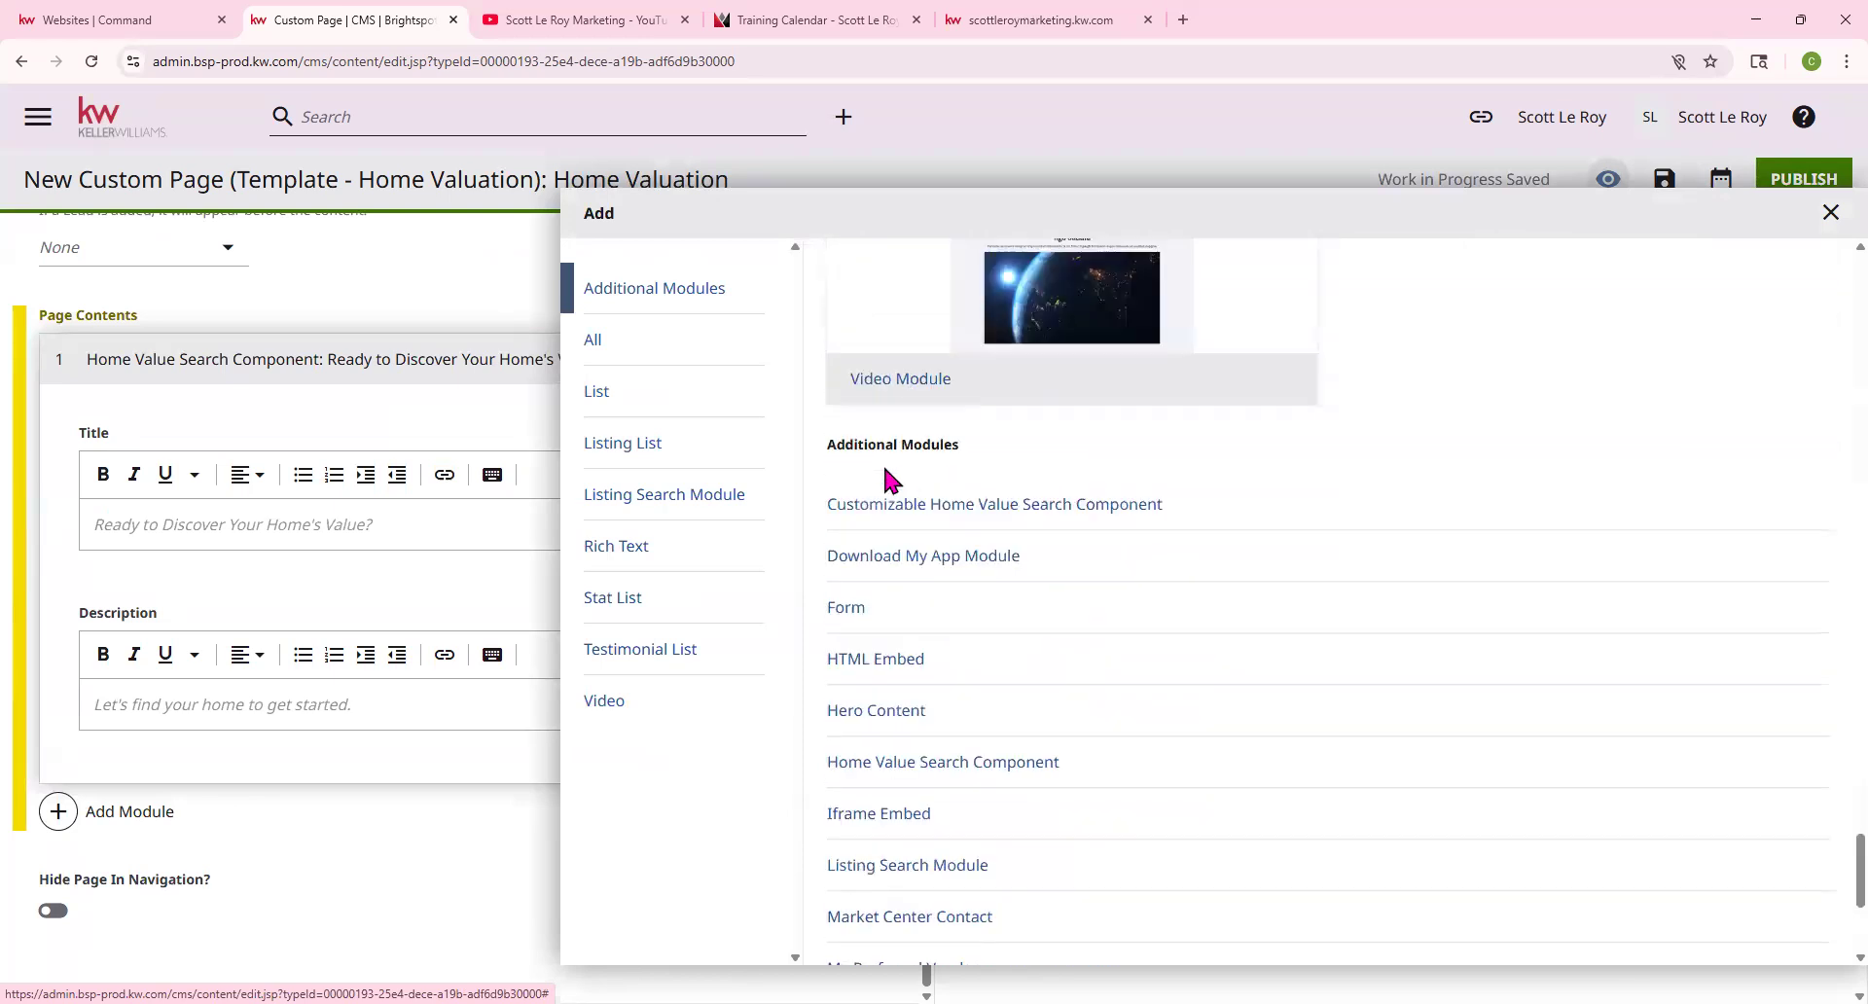
pyautogui.click(866, 623)
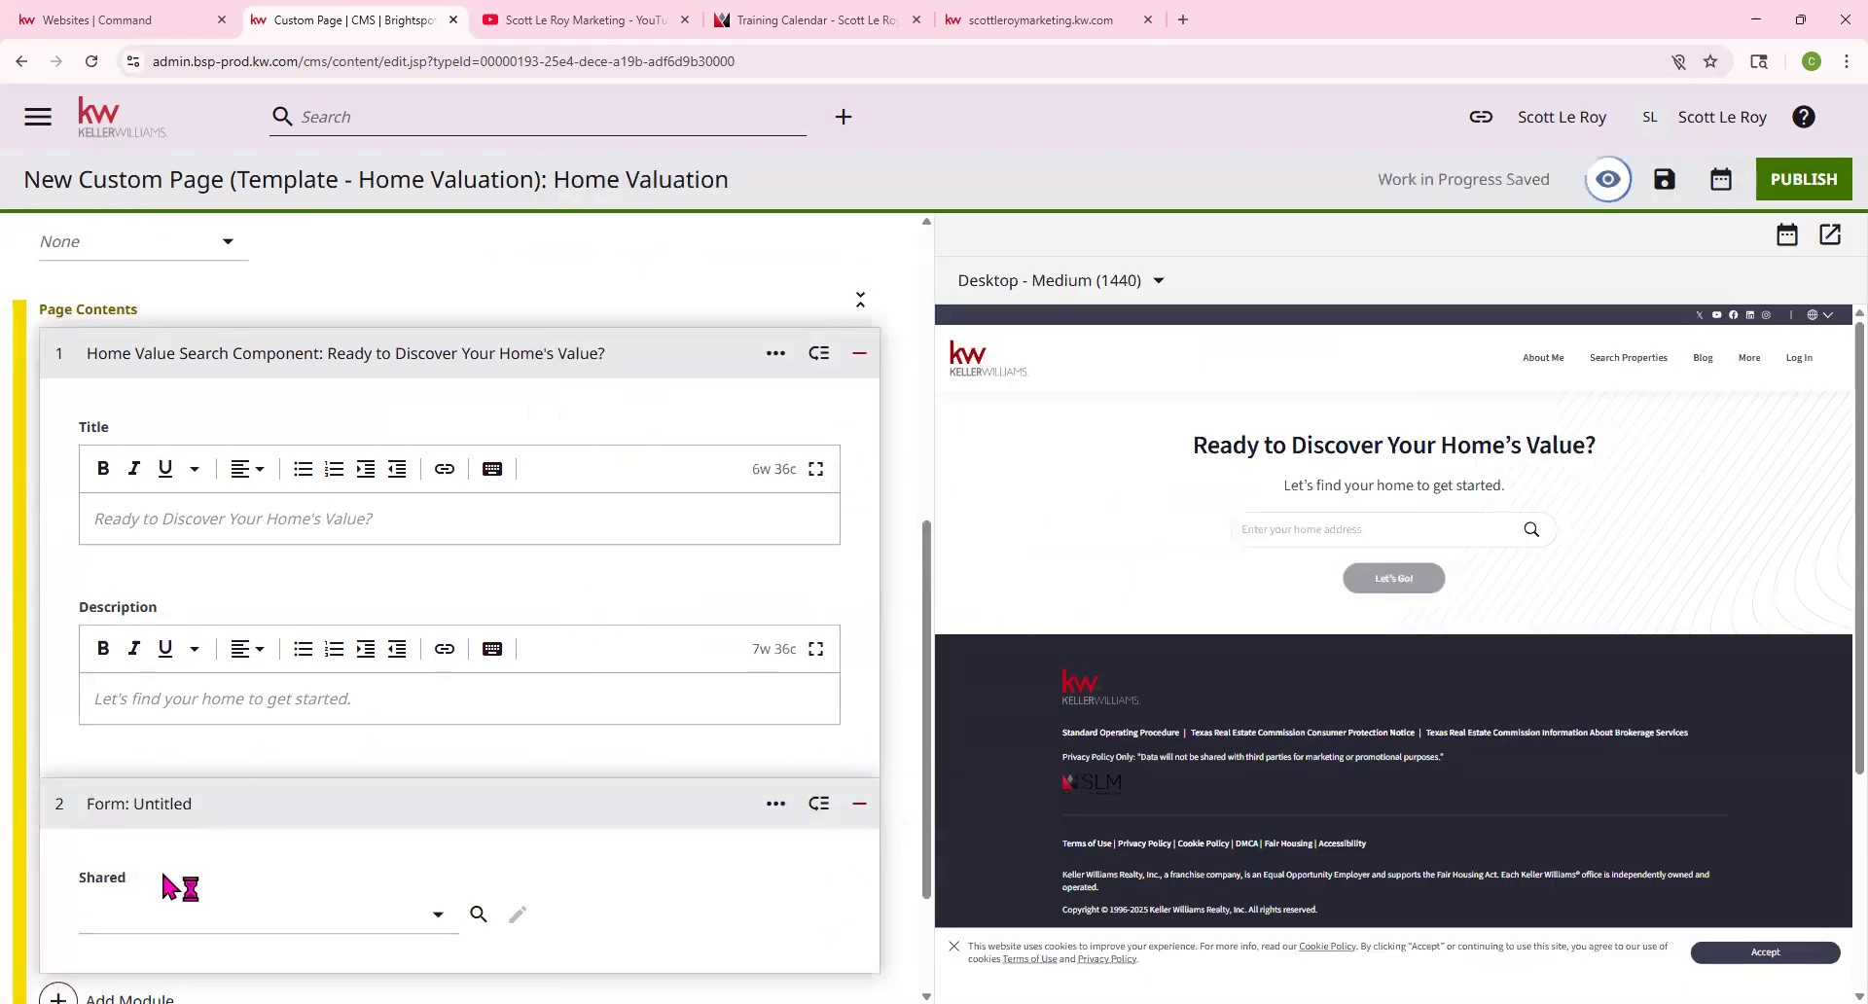
pyautogui.scroll(-2, 170, 880)
pyautogui.click(250, 730)
pyautogui.click(250, 671)
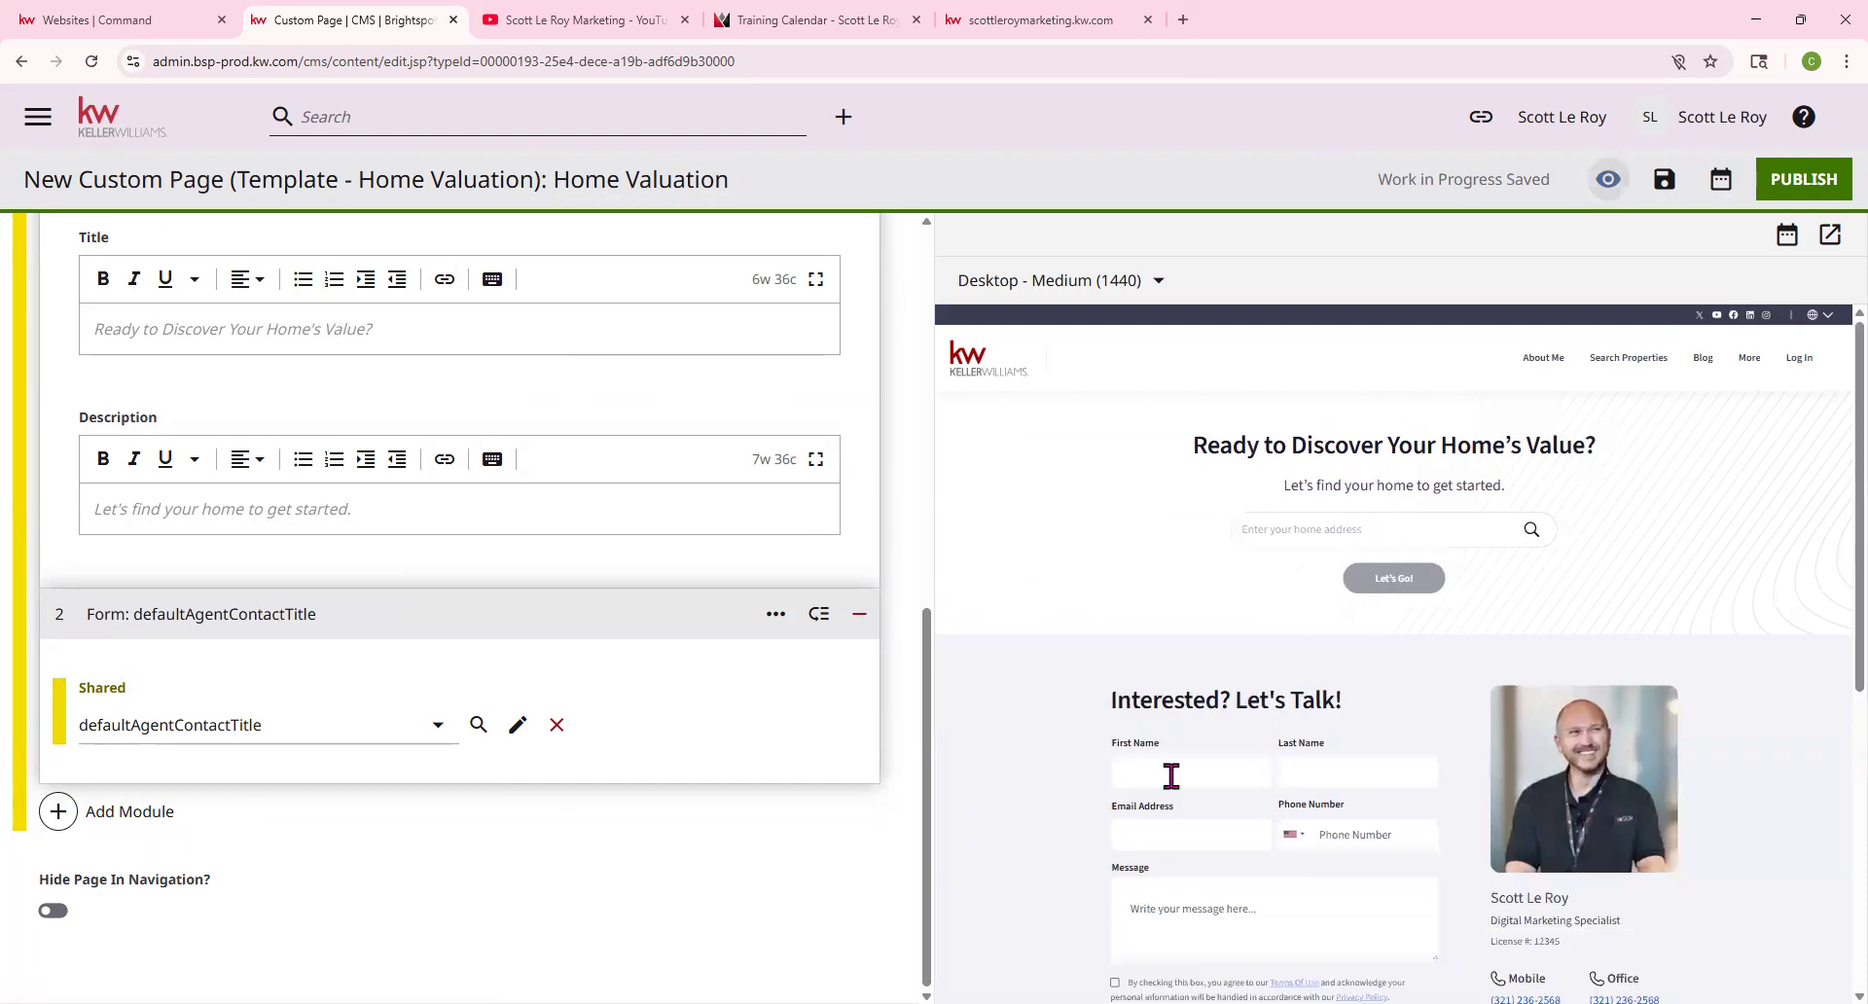
pyautogui.scroll(-3, 1303, 763)
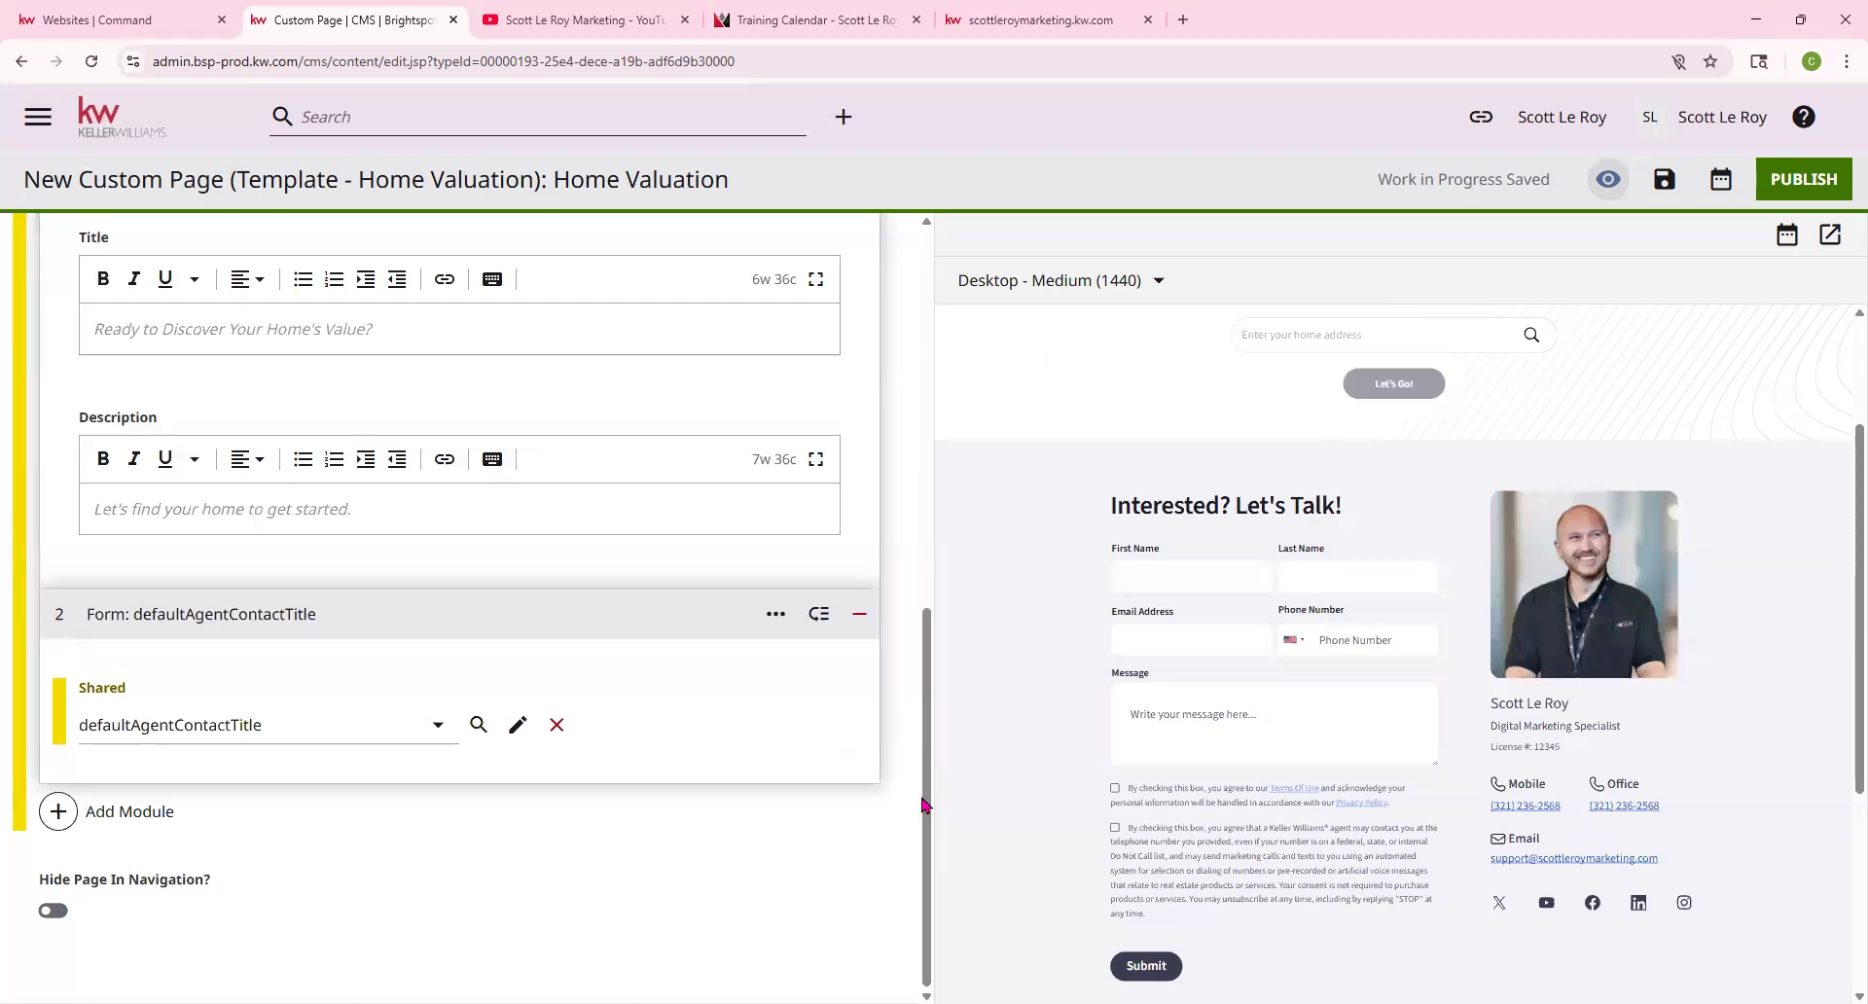
pyautogui.click(94, 126)
# Confirm leaving the page editor and paste the school widget page address into a new tab
pyautogui.click(987, 190)
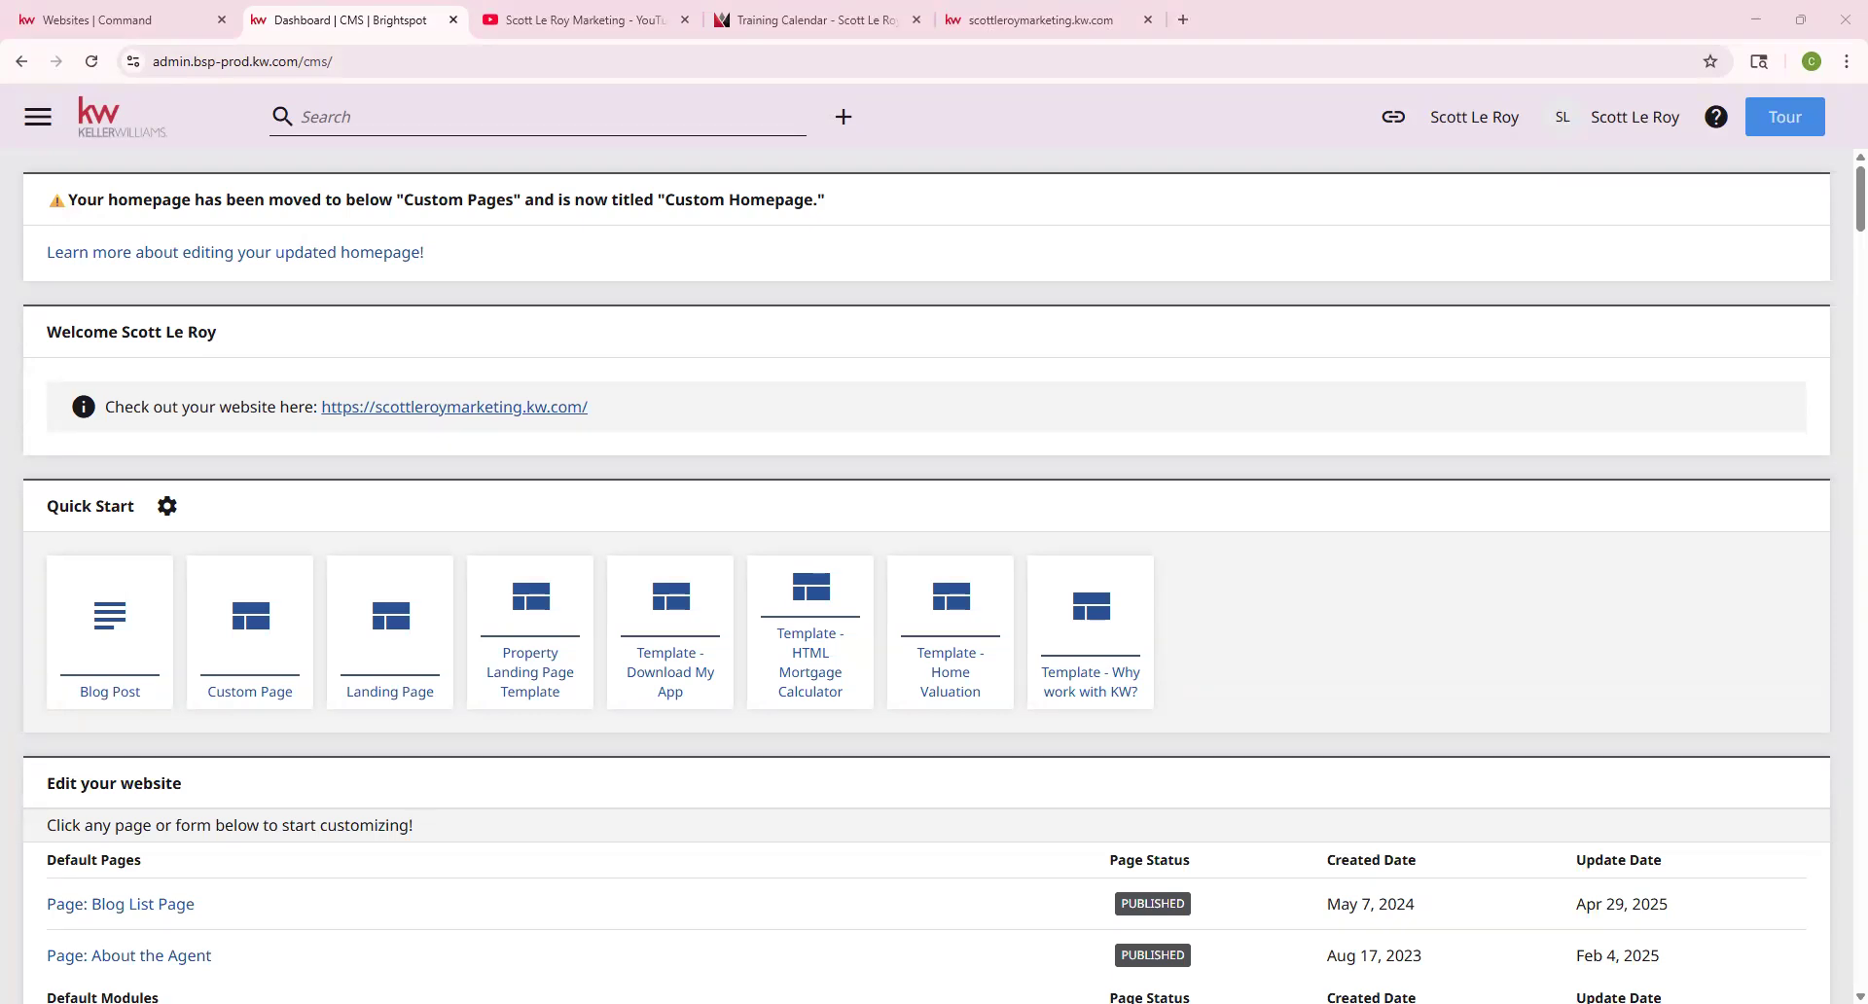
pyautogui.click(1183, 20)
pyautogui.write('https://www.publicschoolreview.com/school-widget-and-api')
# Load publicschoolreview.com's widget page and change the School Data Widget location from Austin,TX to 'Orlando, Fl'
pyautogui.press('Return')
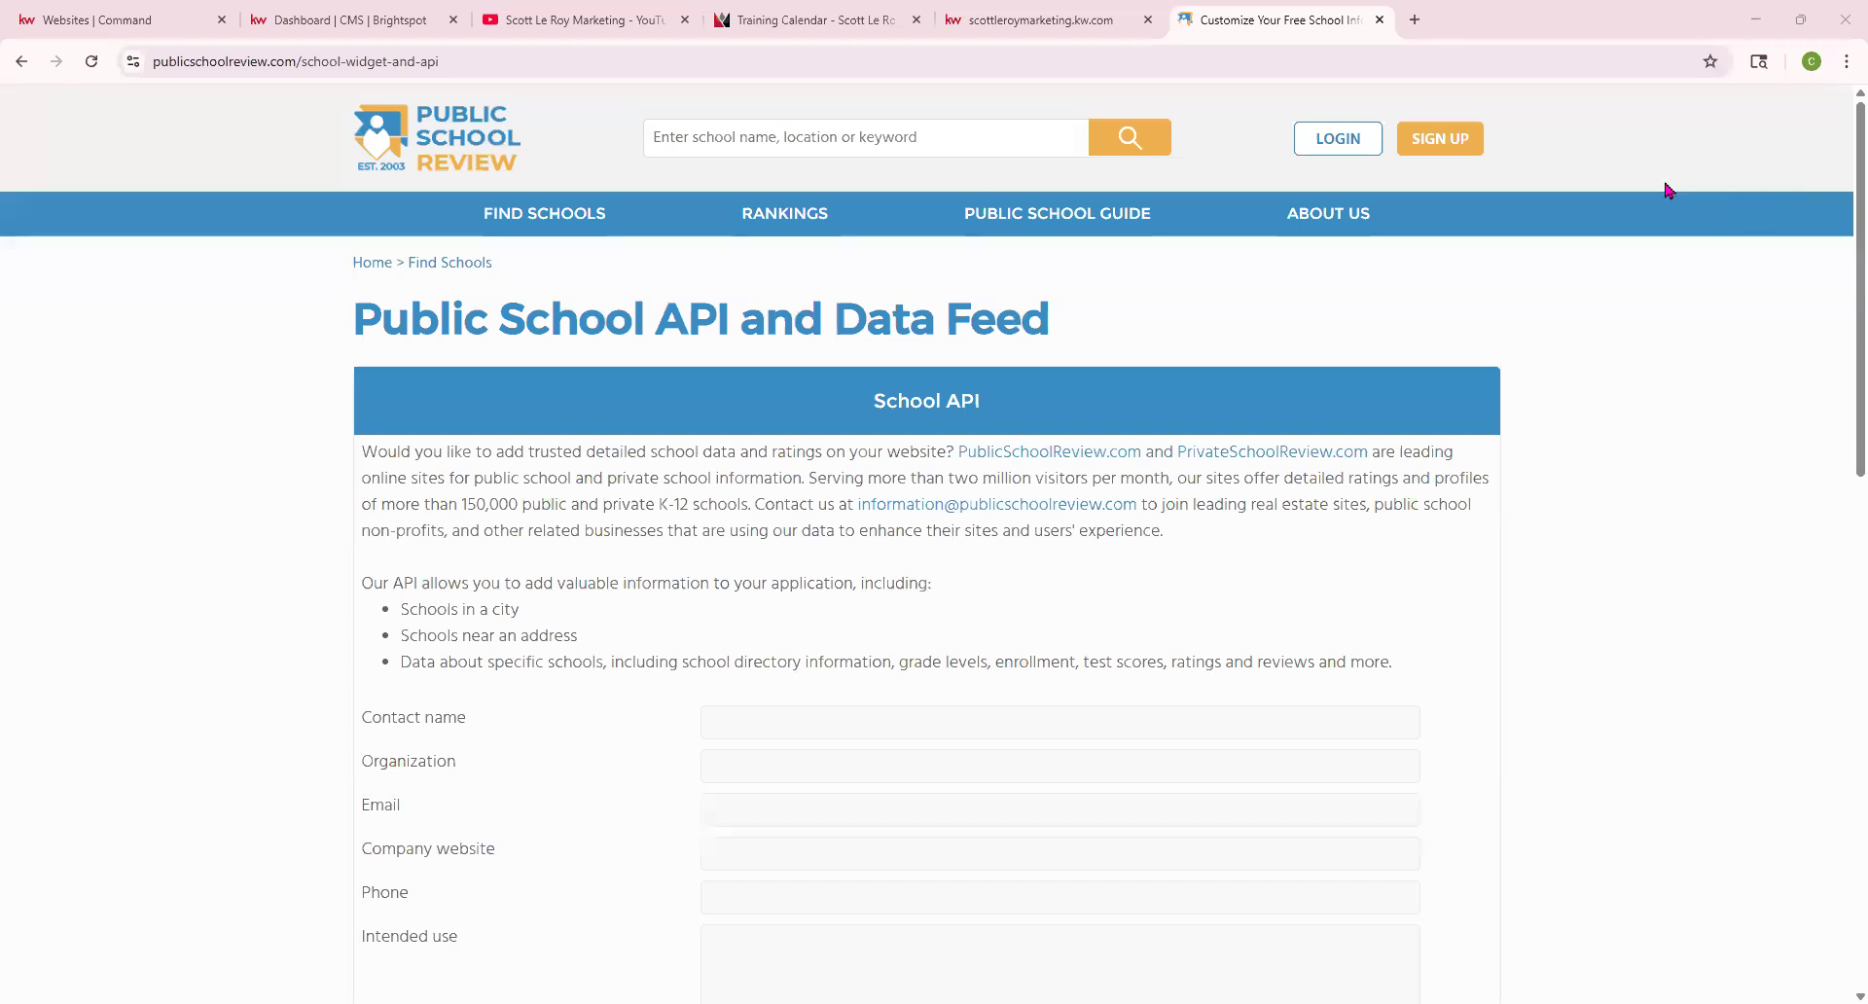
pyautogui.scroll(-10, 777, 545)
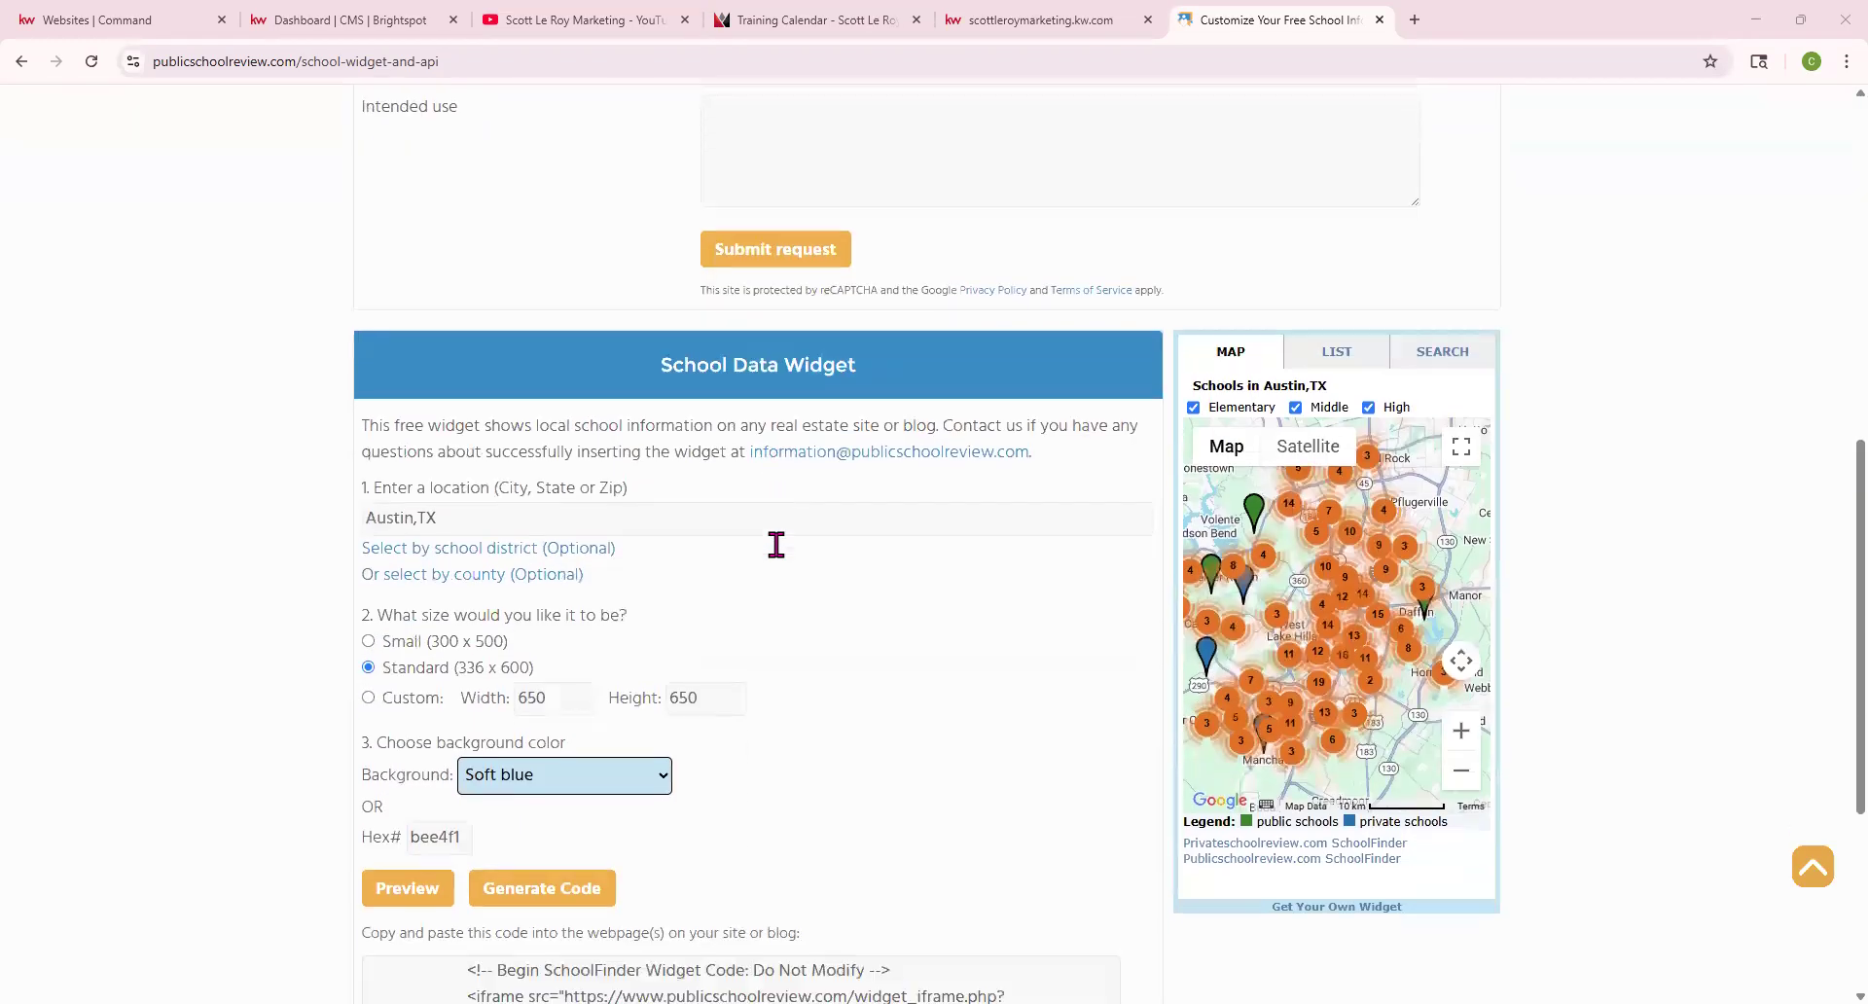
pyautogui.moveTo(659, 315); pyautogui.dragTo(876, 321)
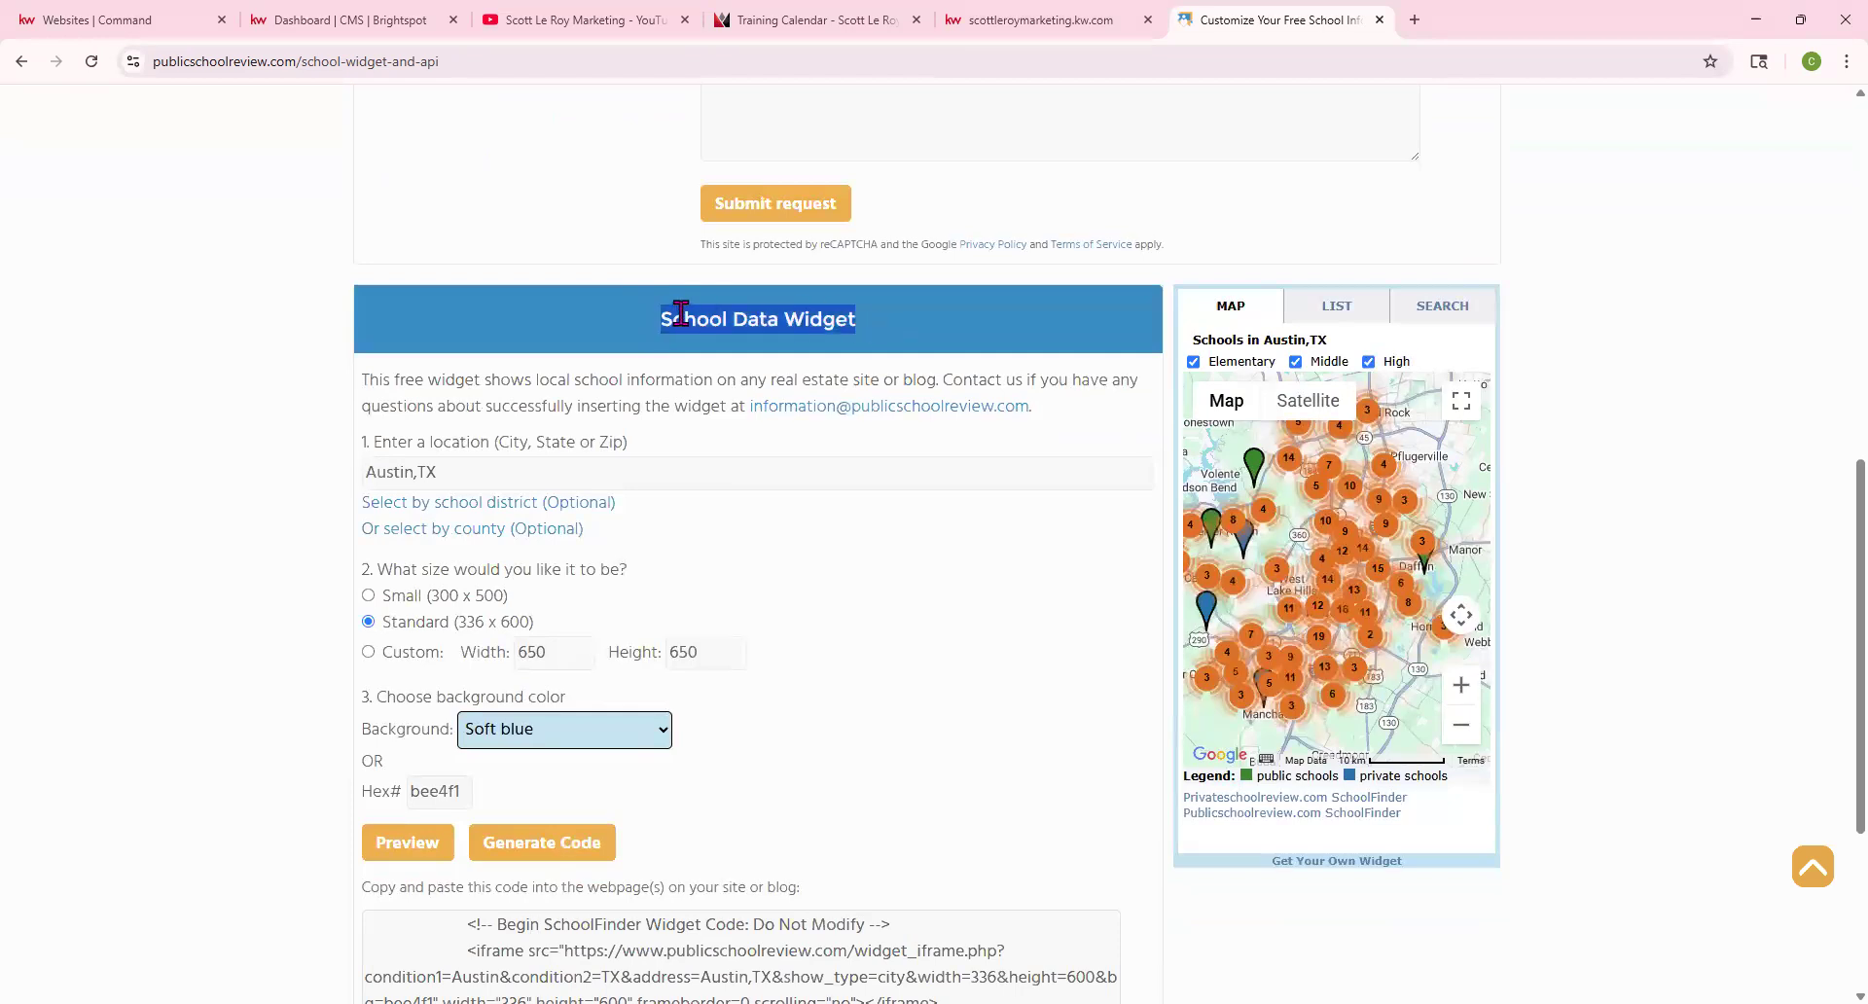
pyautogui.click(929, 340)
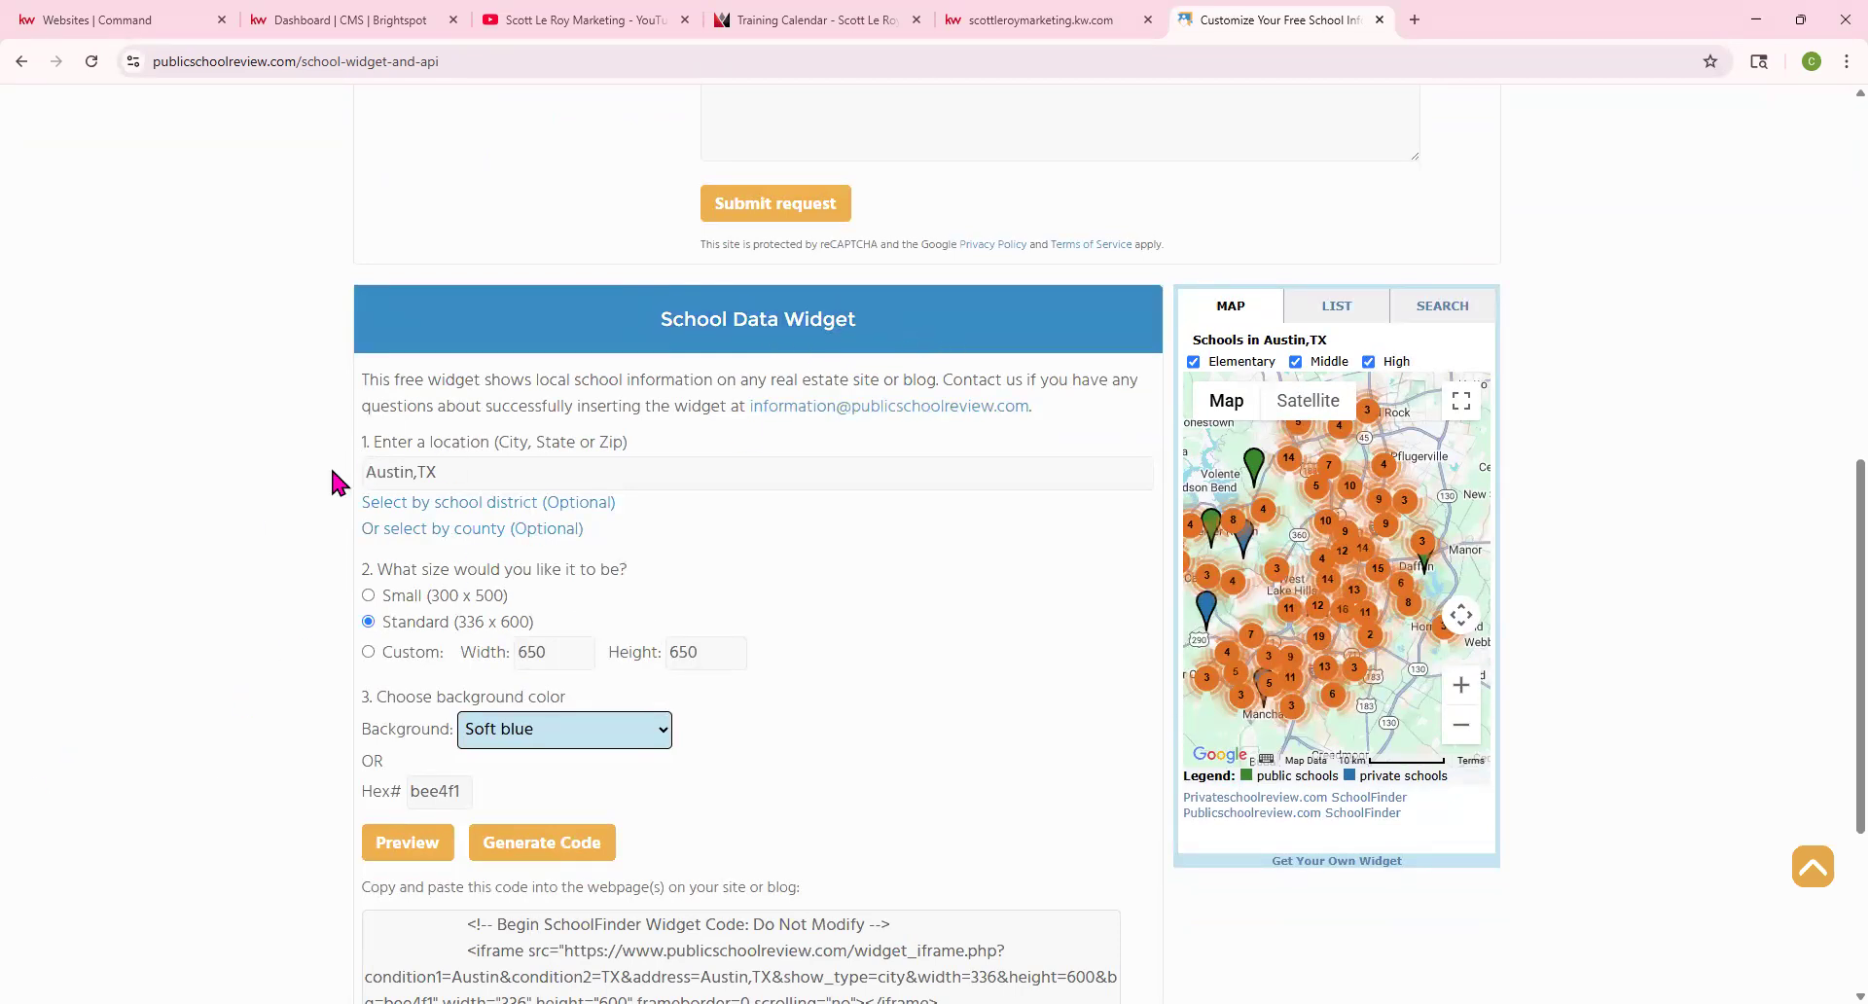
pyautogui.moveTo(382, 444); pyautogui.dragTo(346, 477)
pyautogui.click(506, 472)
pyautogui.write('O')
pyautogui.write('rlando, Fl')
pyautogui.scroll(-3, 617, 504)
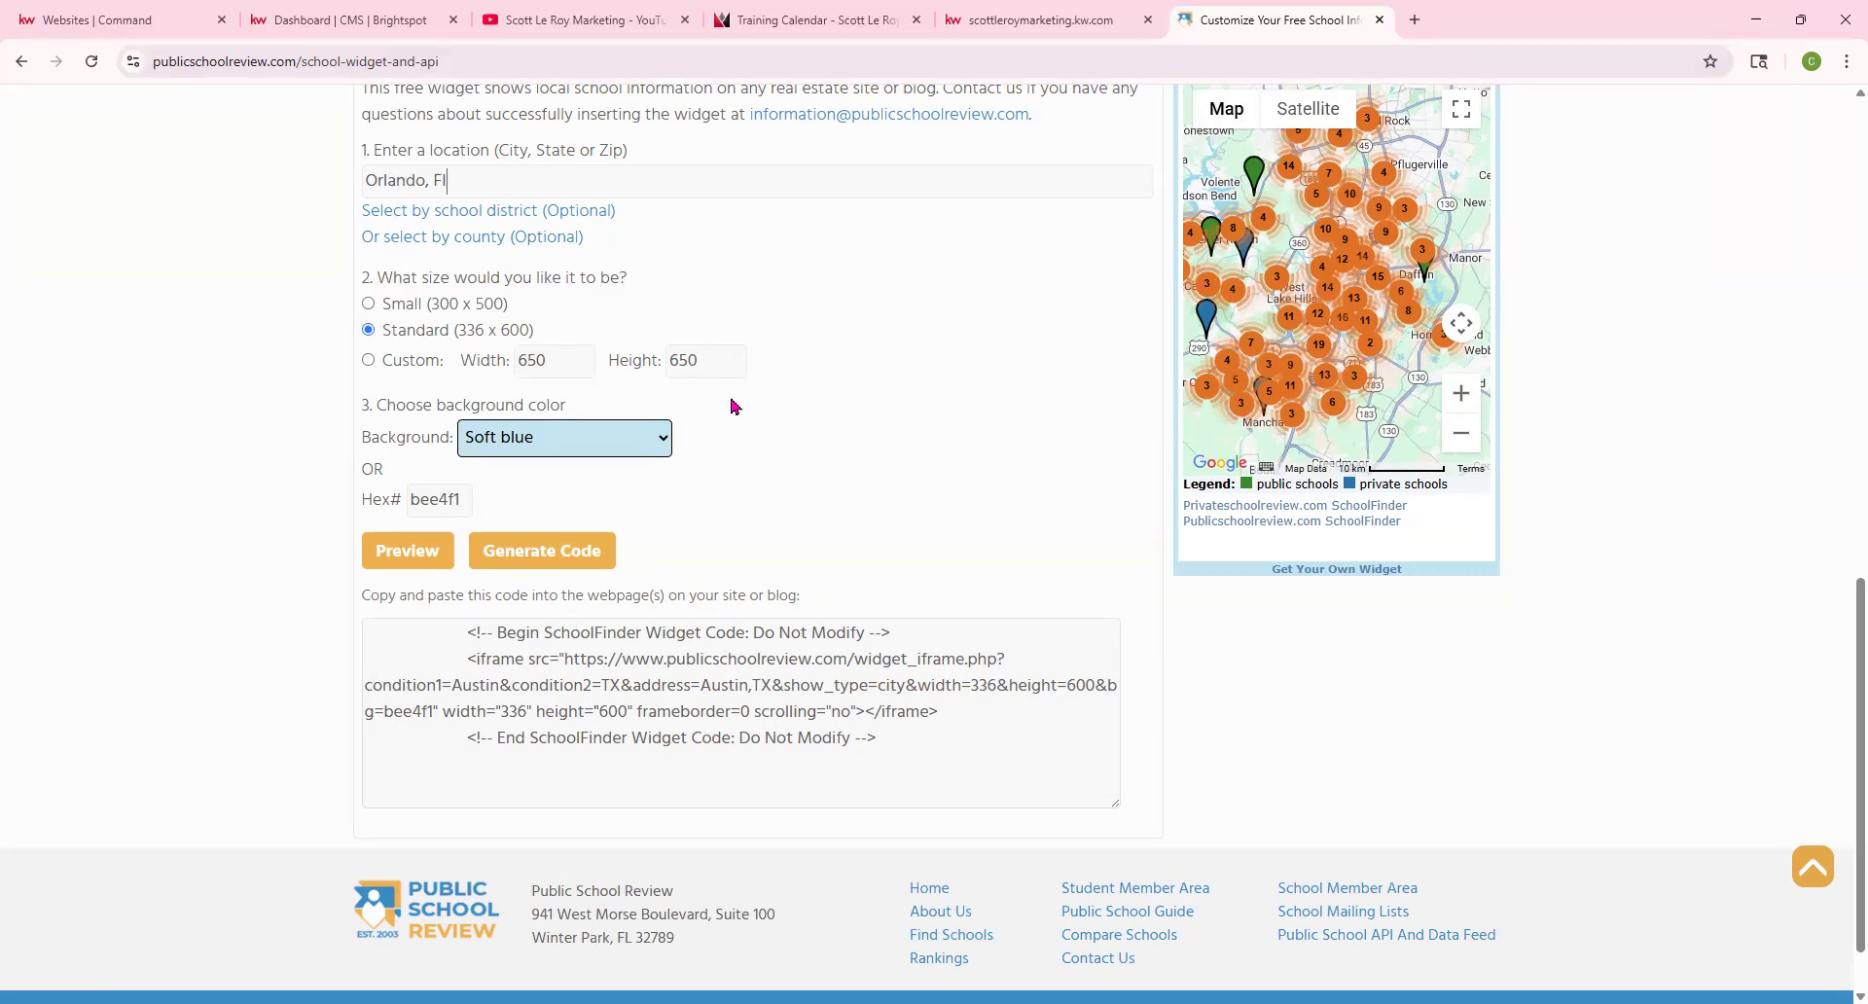
# Give the school widget a custom 800 × 800 size and a Very dark gray background
pyautogui.click(369, 370)
pyautogui.doubleClick(529, 413)
pyautogui.write('8')
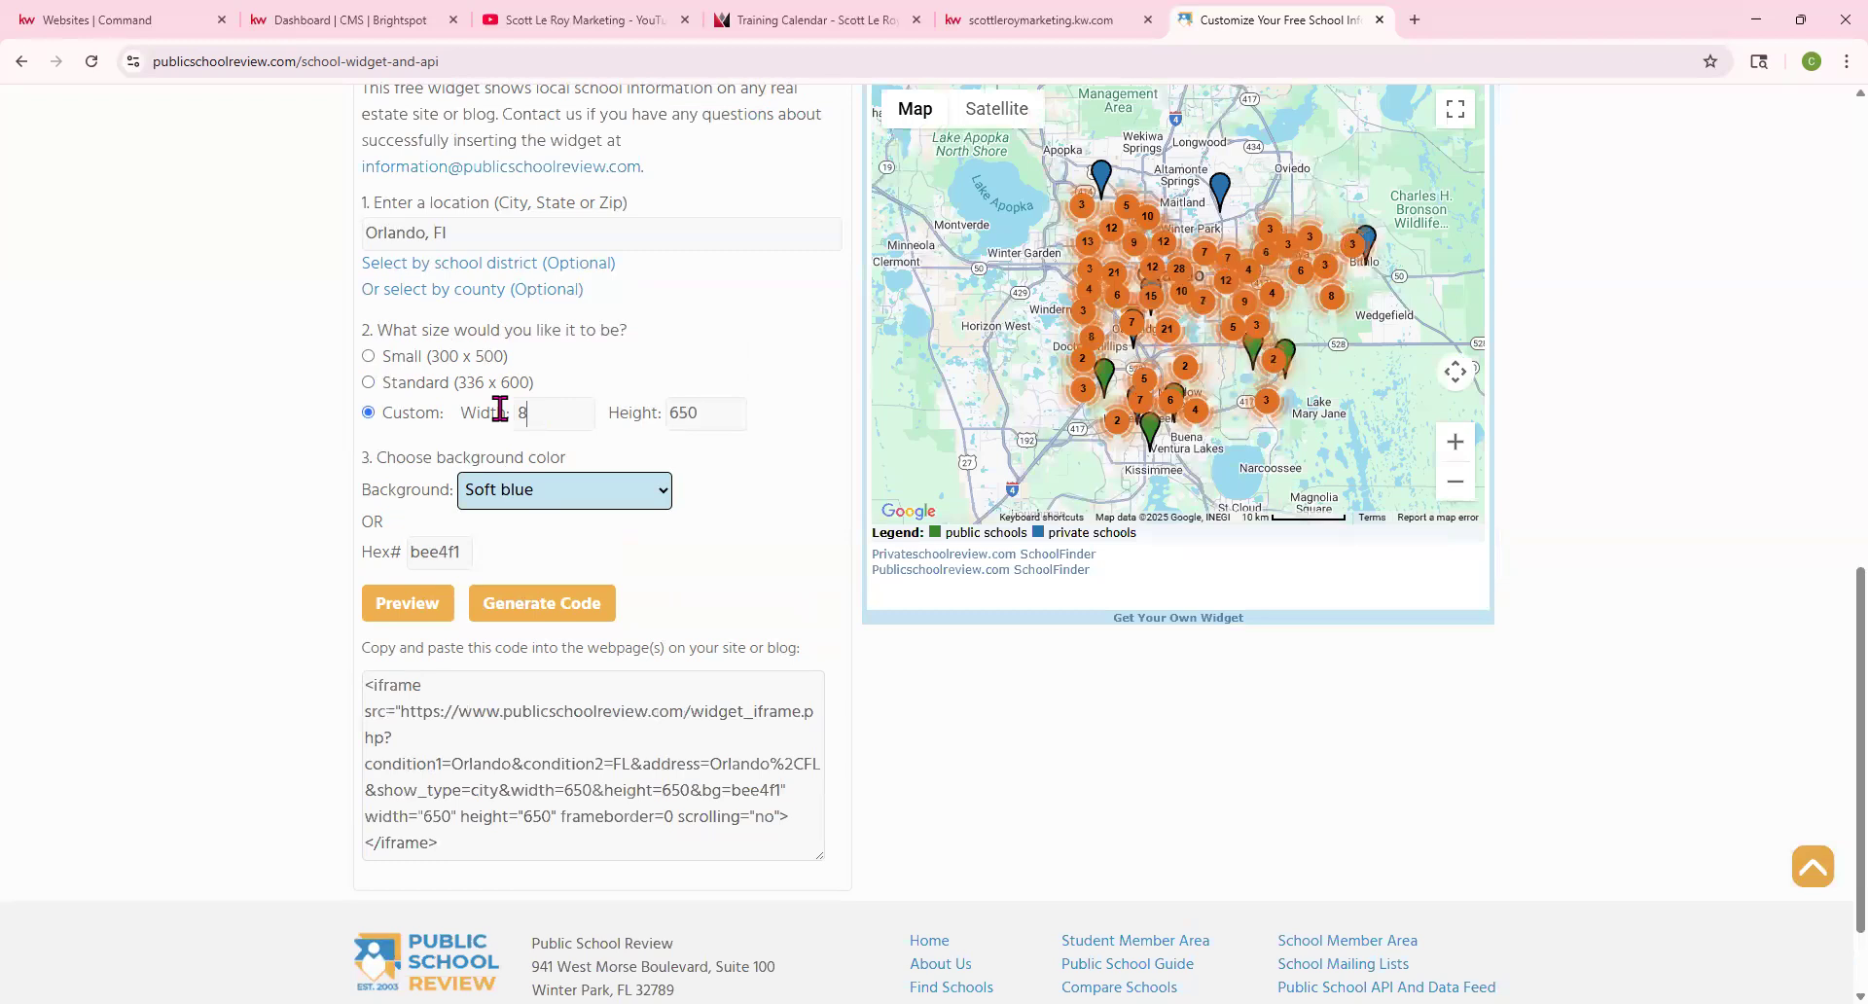
pyautogui.write('00')
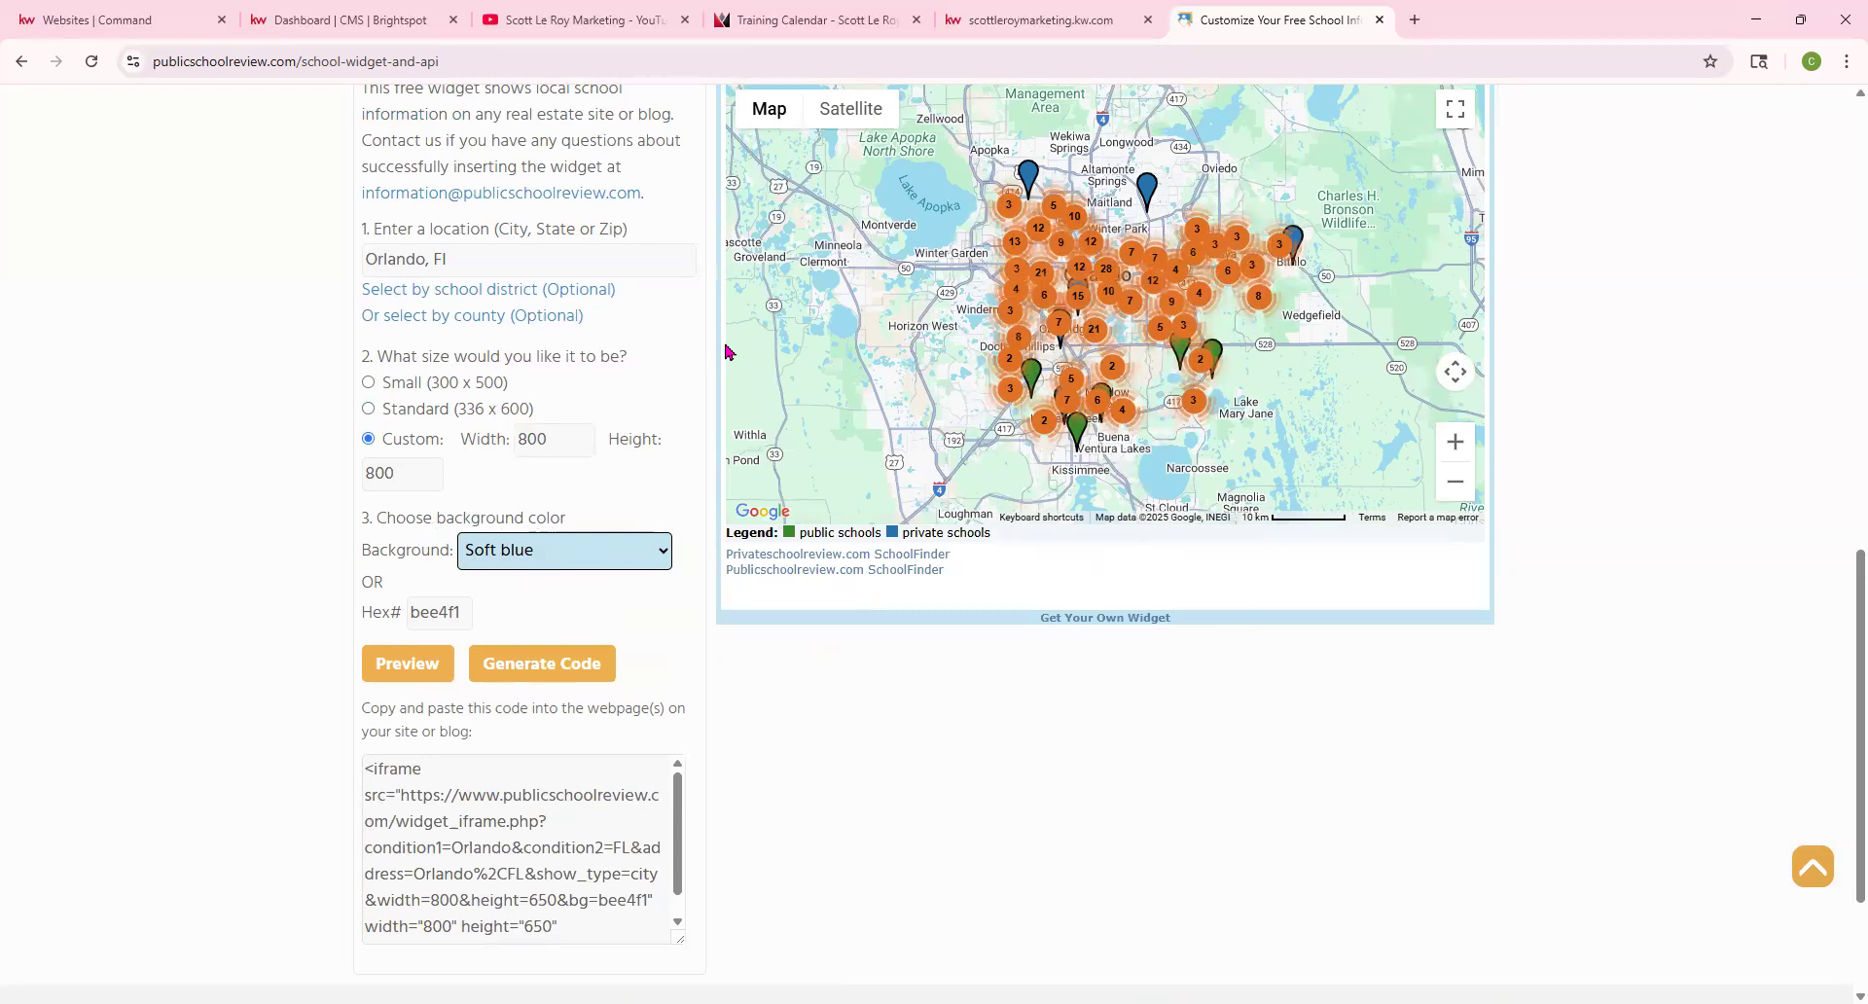
pyautogui.scroll(1, 1180, 475)
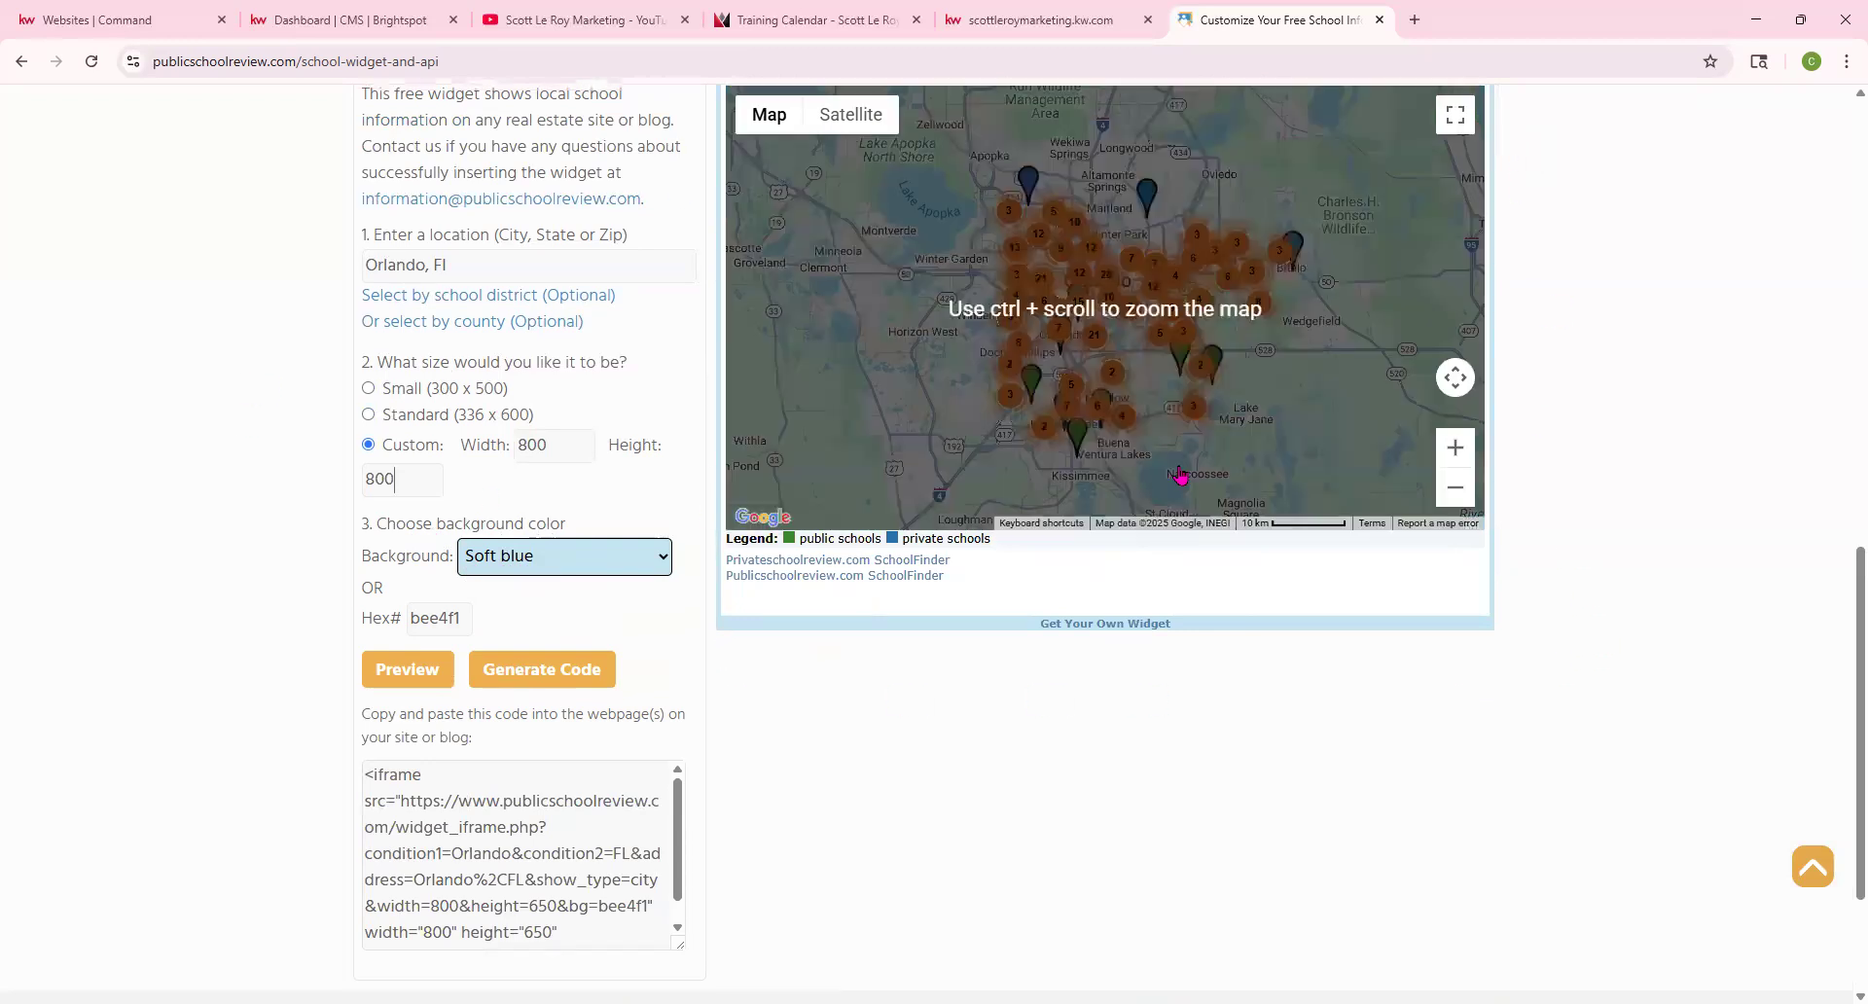
pyautogui.scroll(3, 1180, 475)
pyautogui.scroll(-2, 1665, 709)
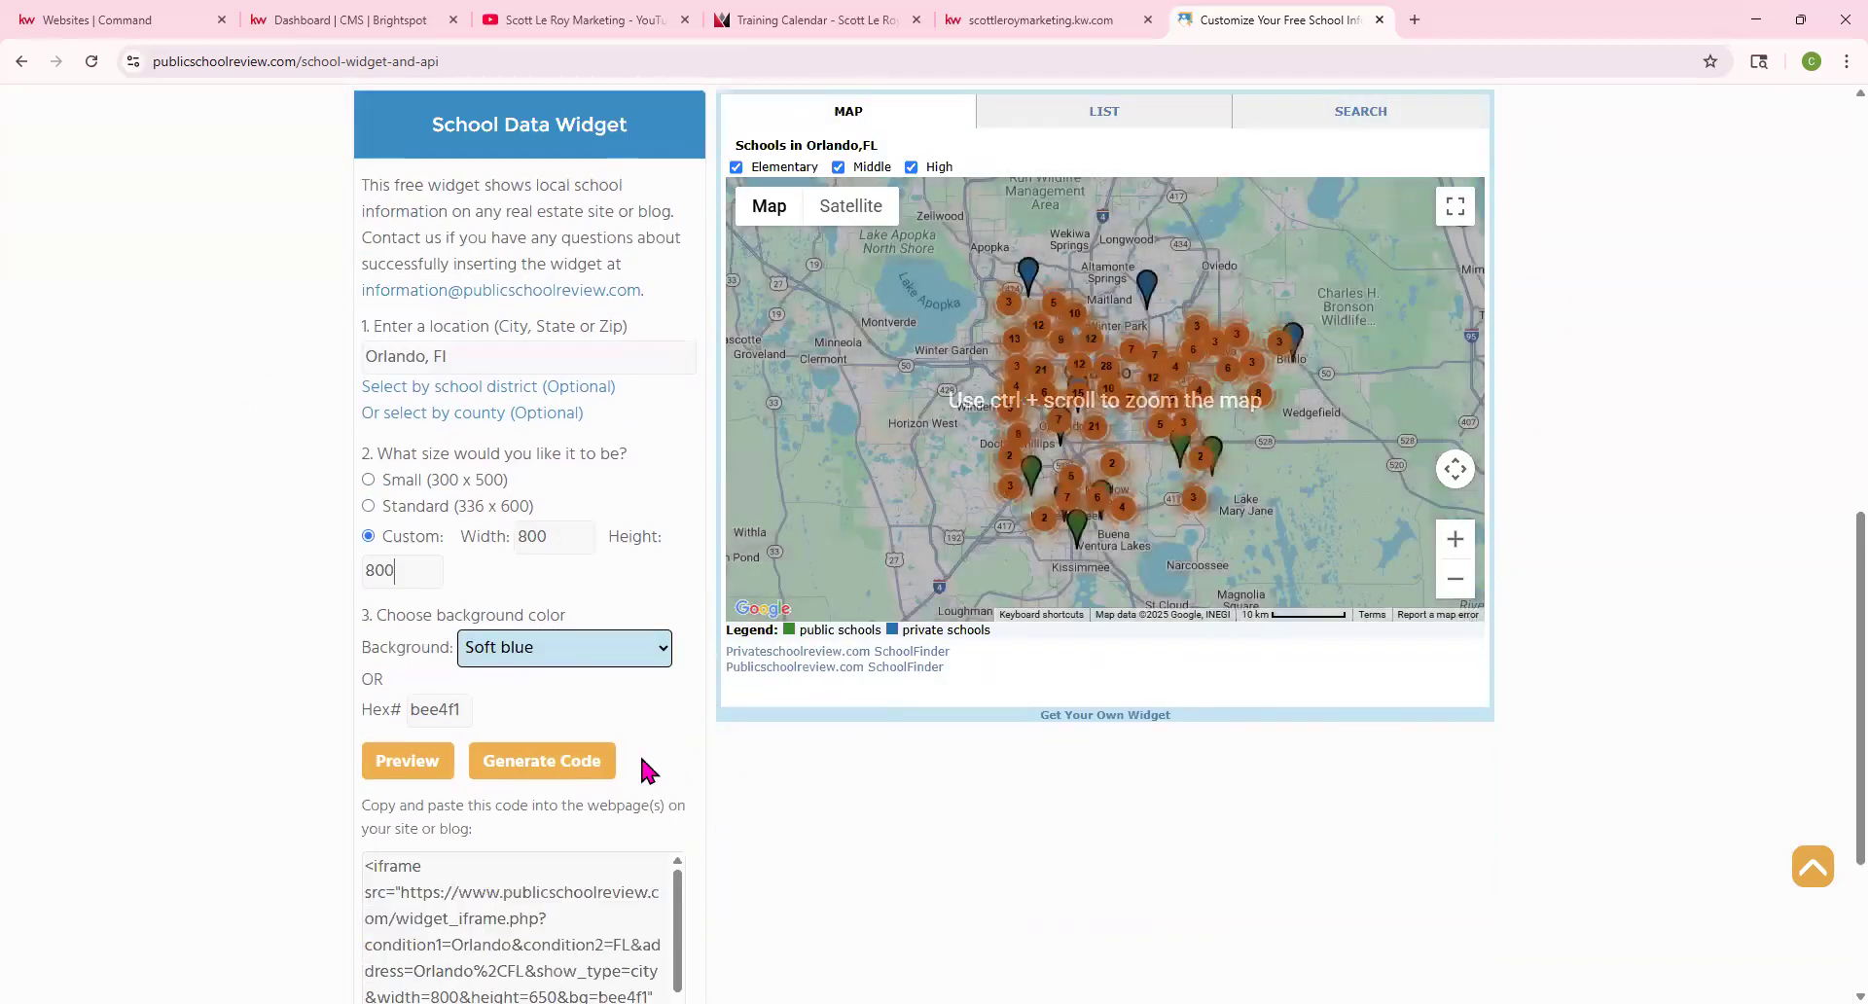
pyautogui.click(552, 649)
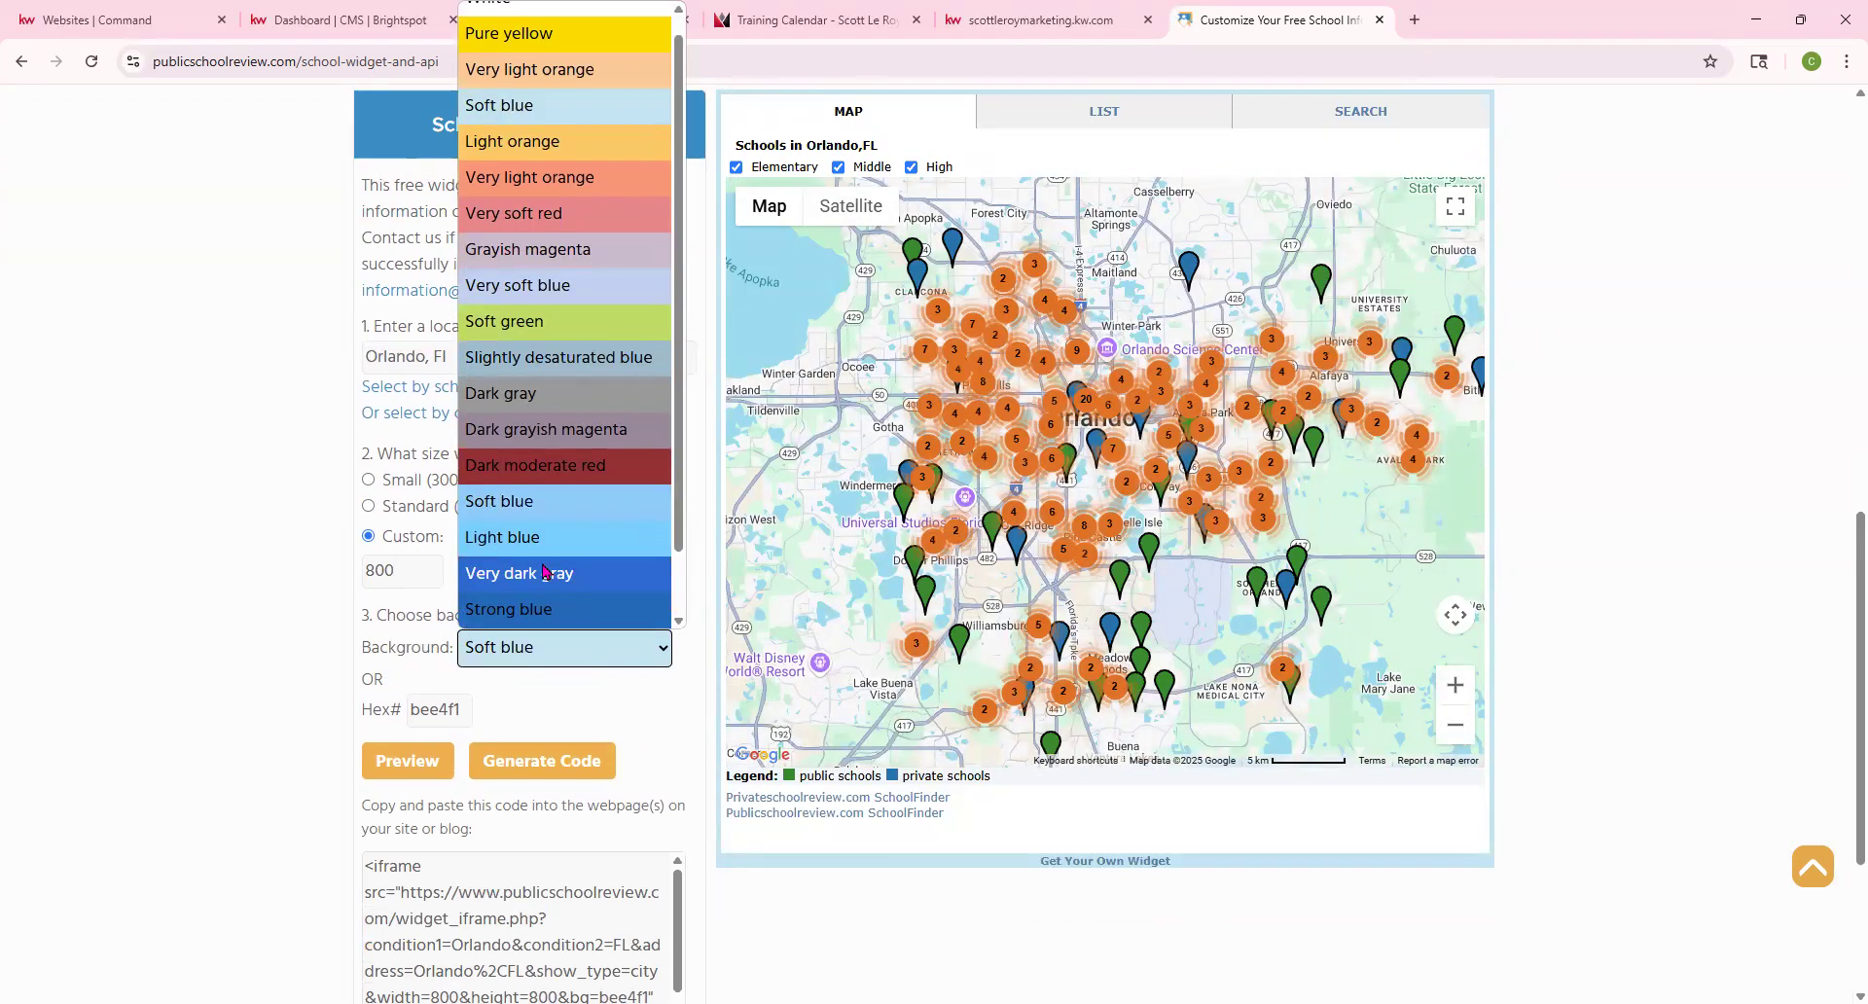
pyautogui.click(545, 572)
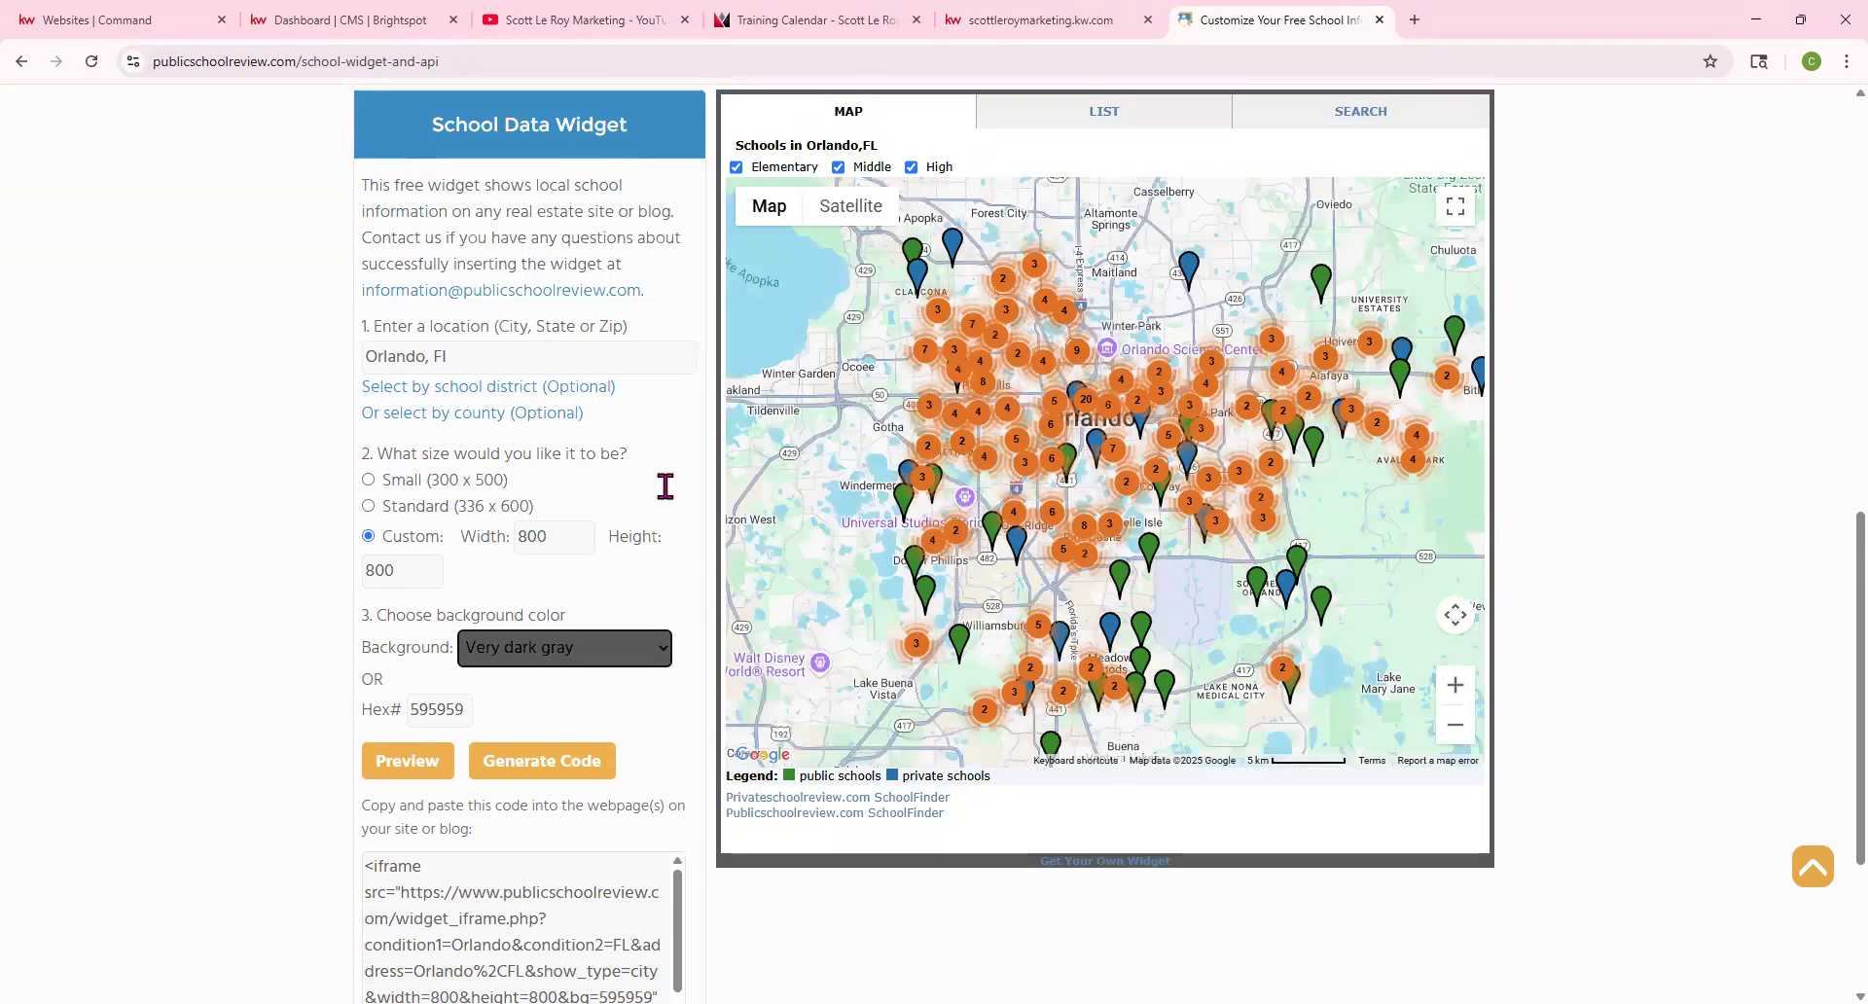
pyautogui.scroll(-1, 1019, 717)
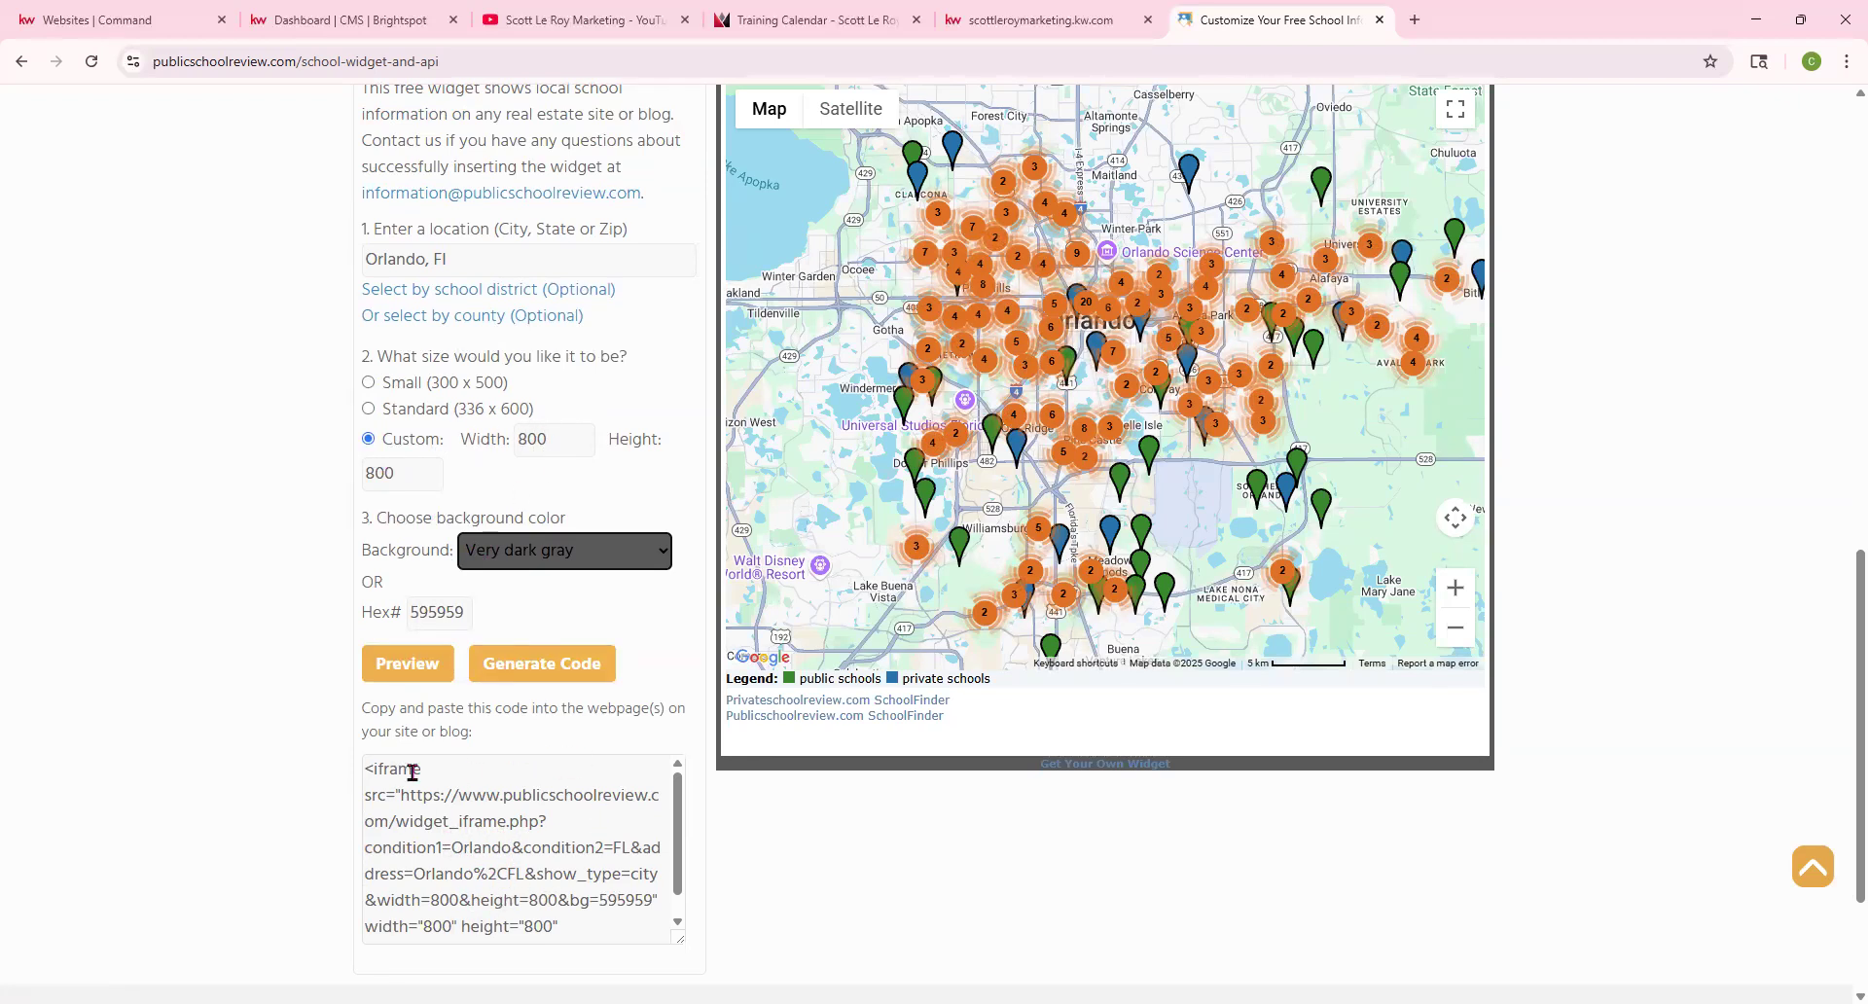
pyautogui.scroll(-1, 499, 778)
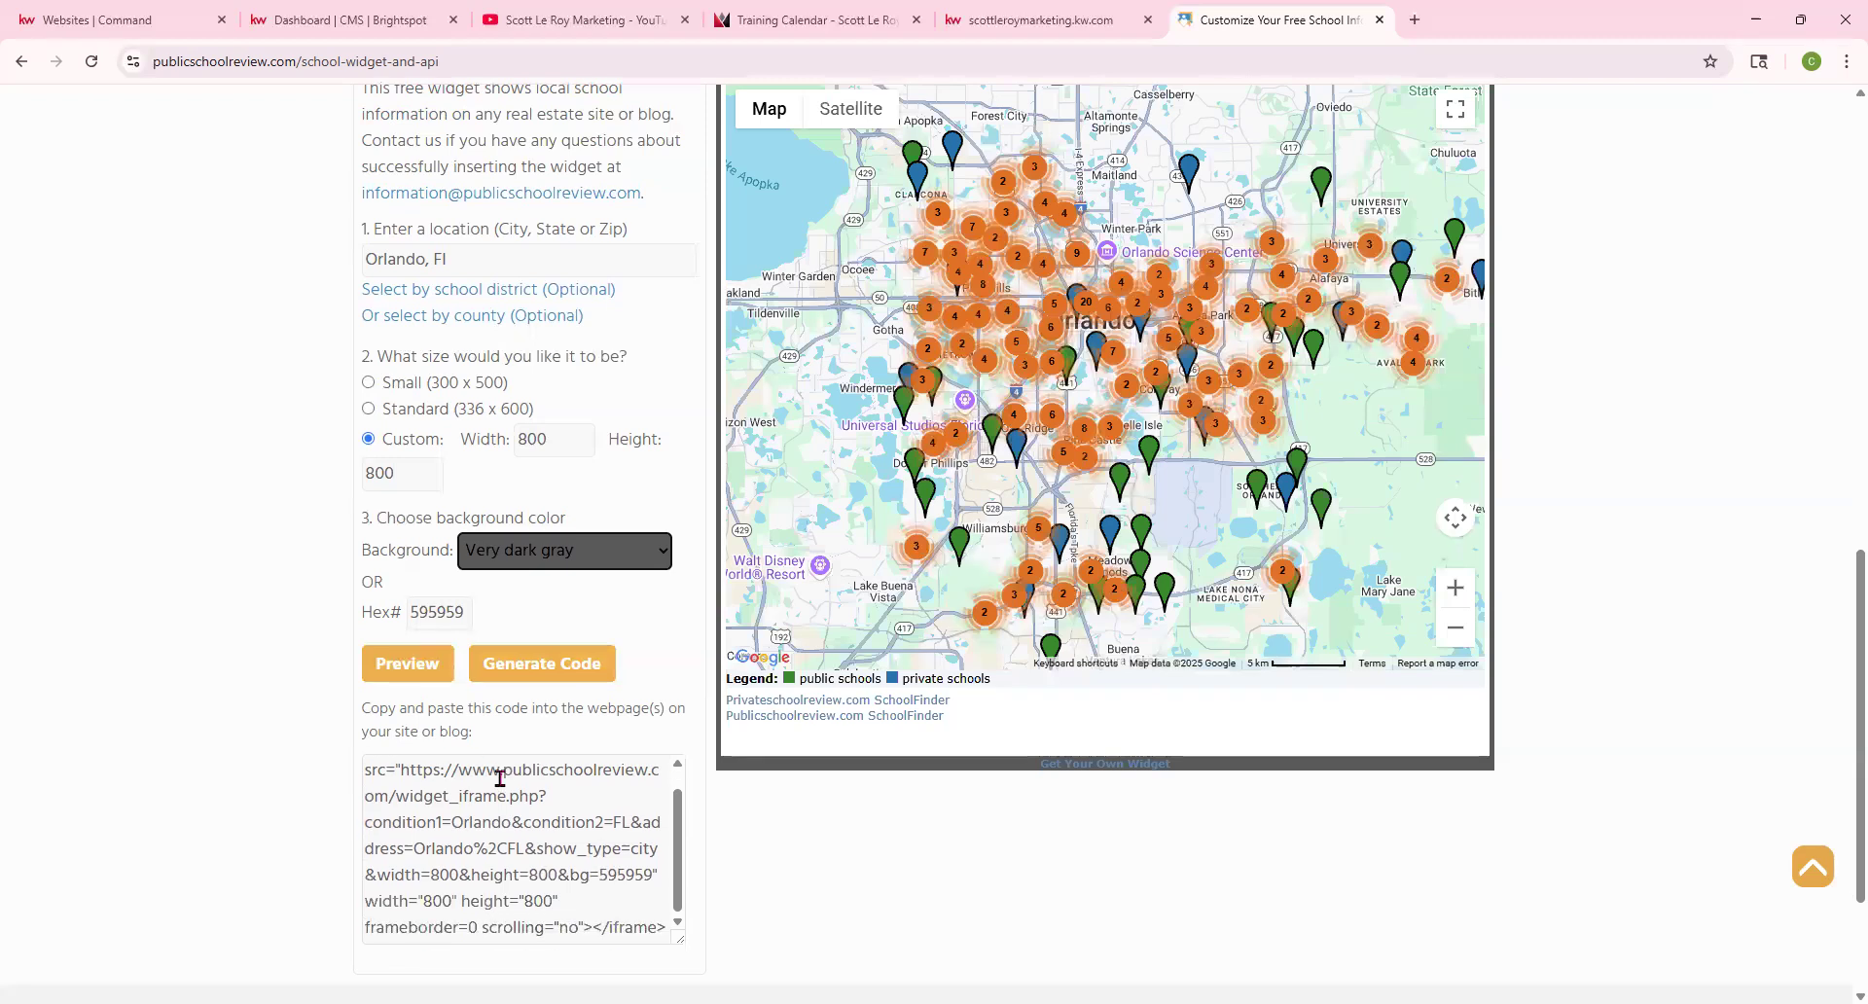
# Generate the Orlando widget's iframe embed code and copy all of it
pyautogui.click(553, 679)
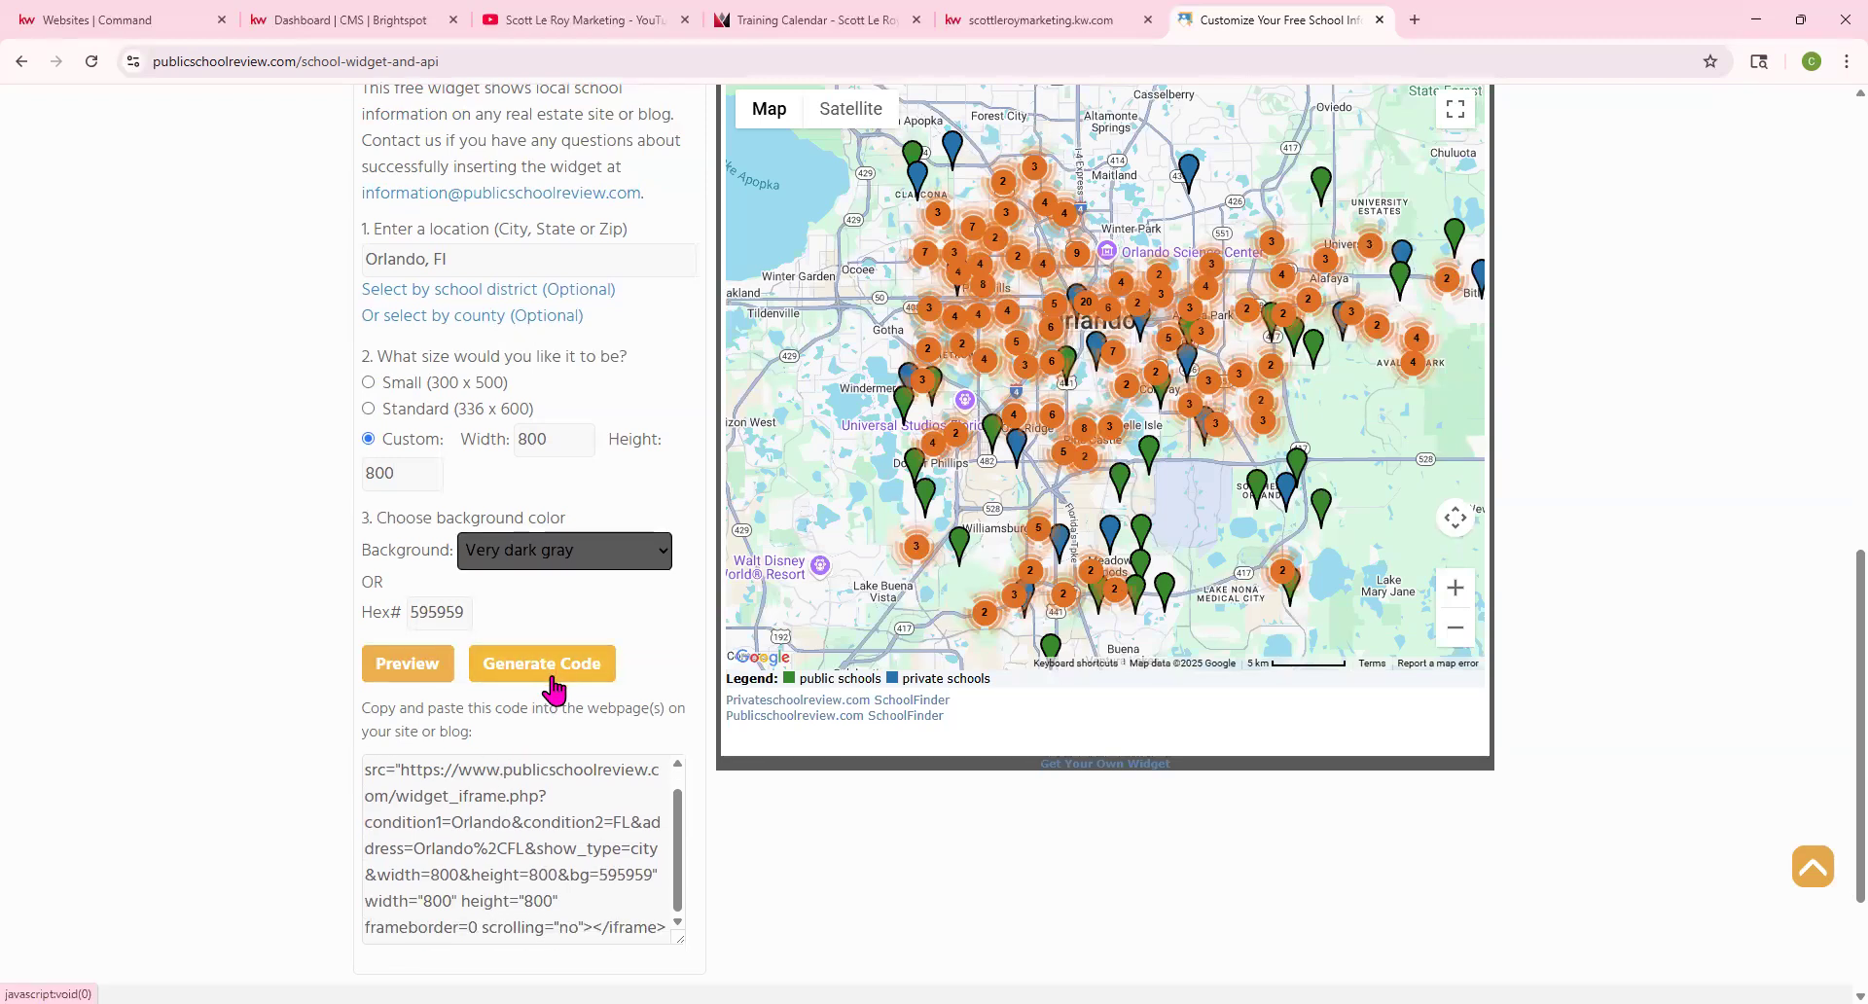
pyautogui.scroll(-1, 671, 764)
pyautogui.moveTo(689, 849); pyautogui.dragTo(692, 936)
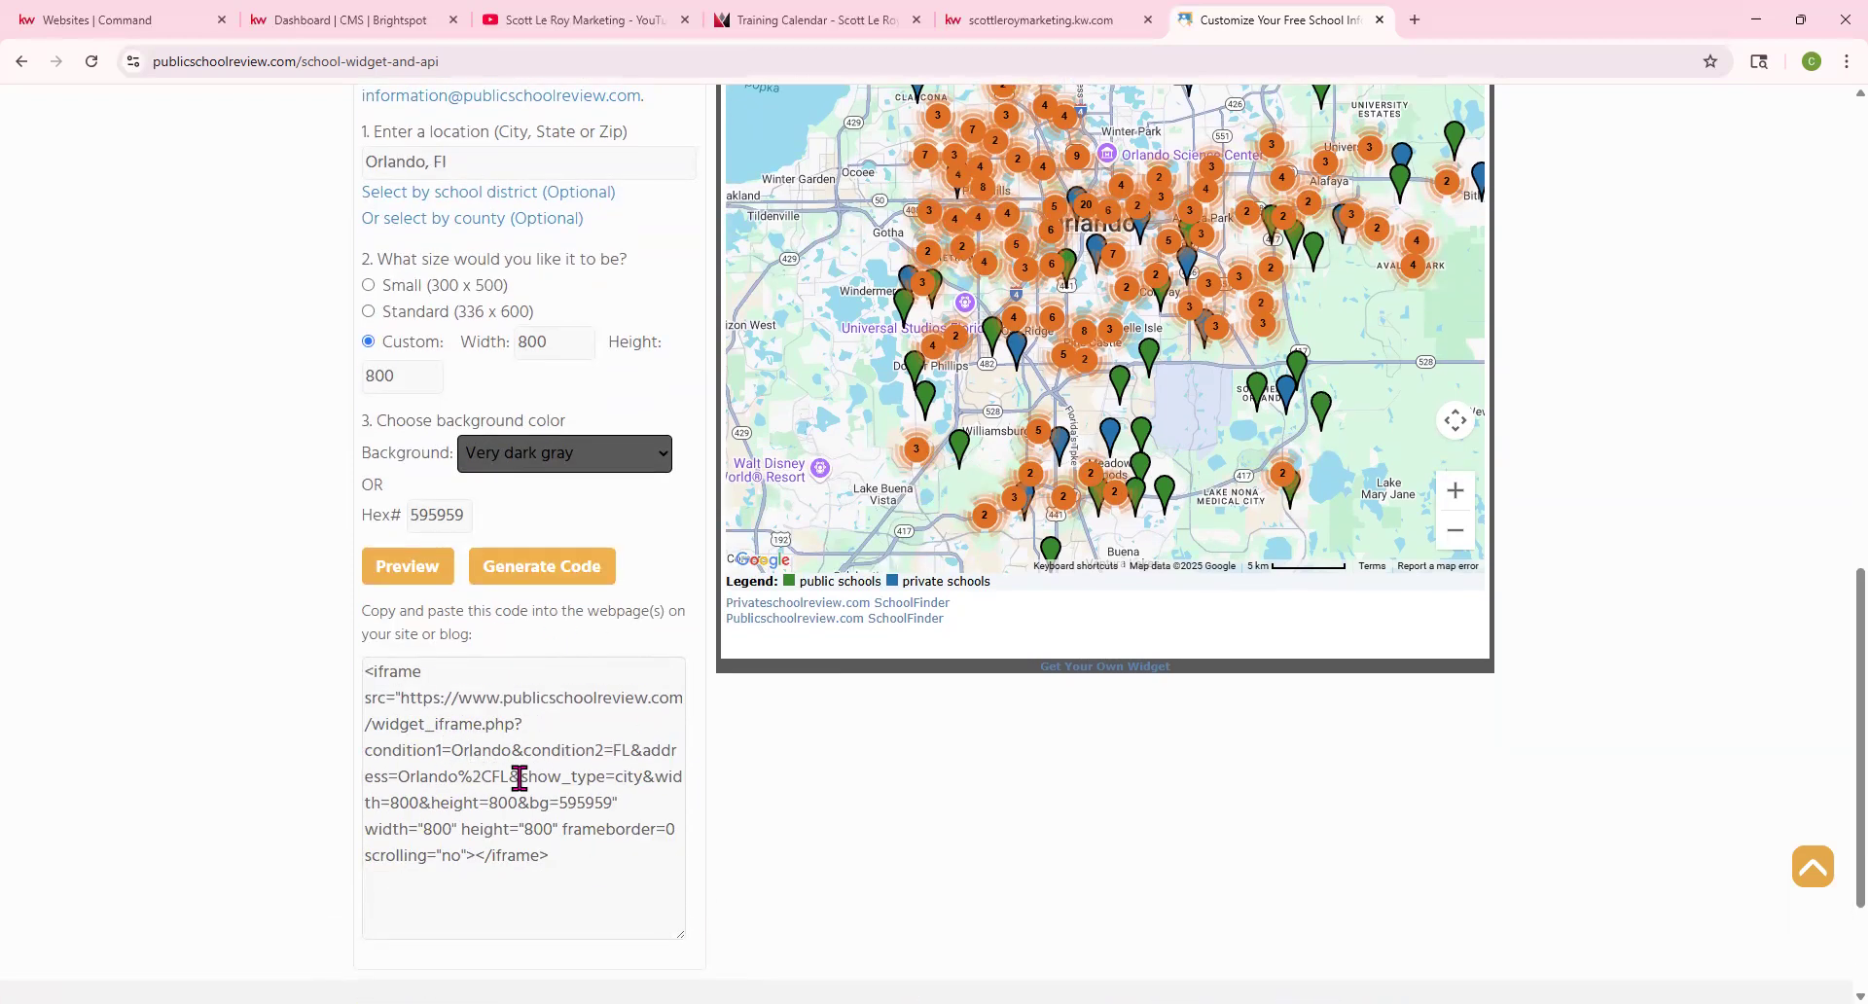
pyautogui.moveTo(559, 860); pyautogui.dragTo(352, 676)
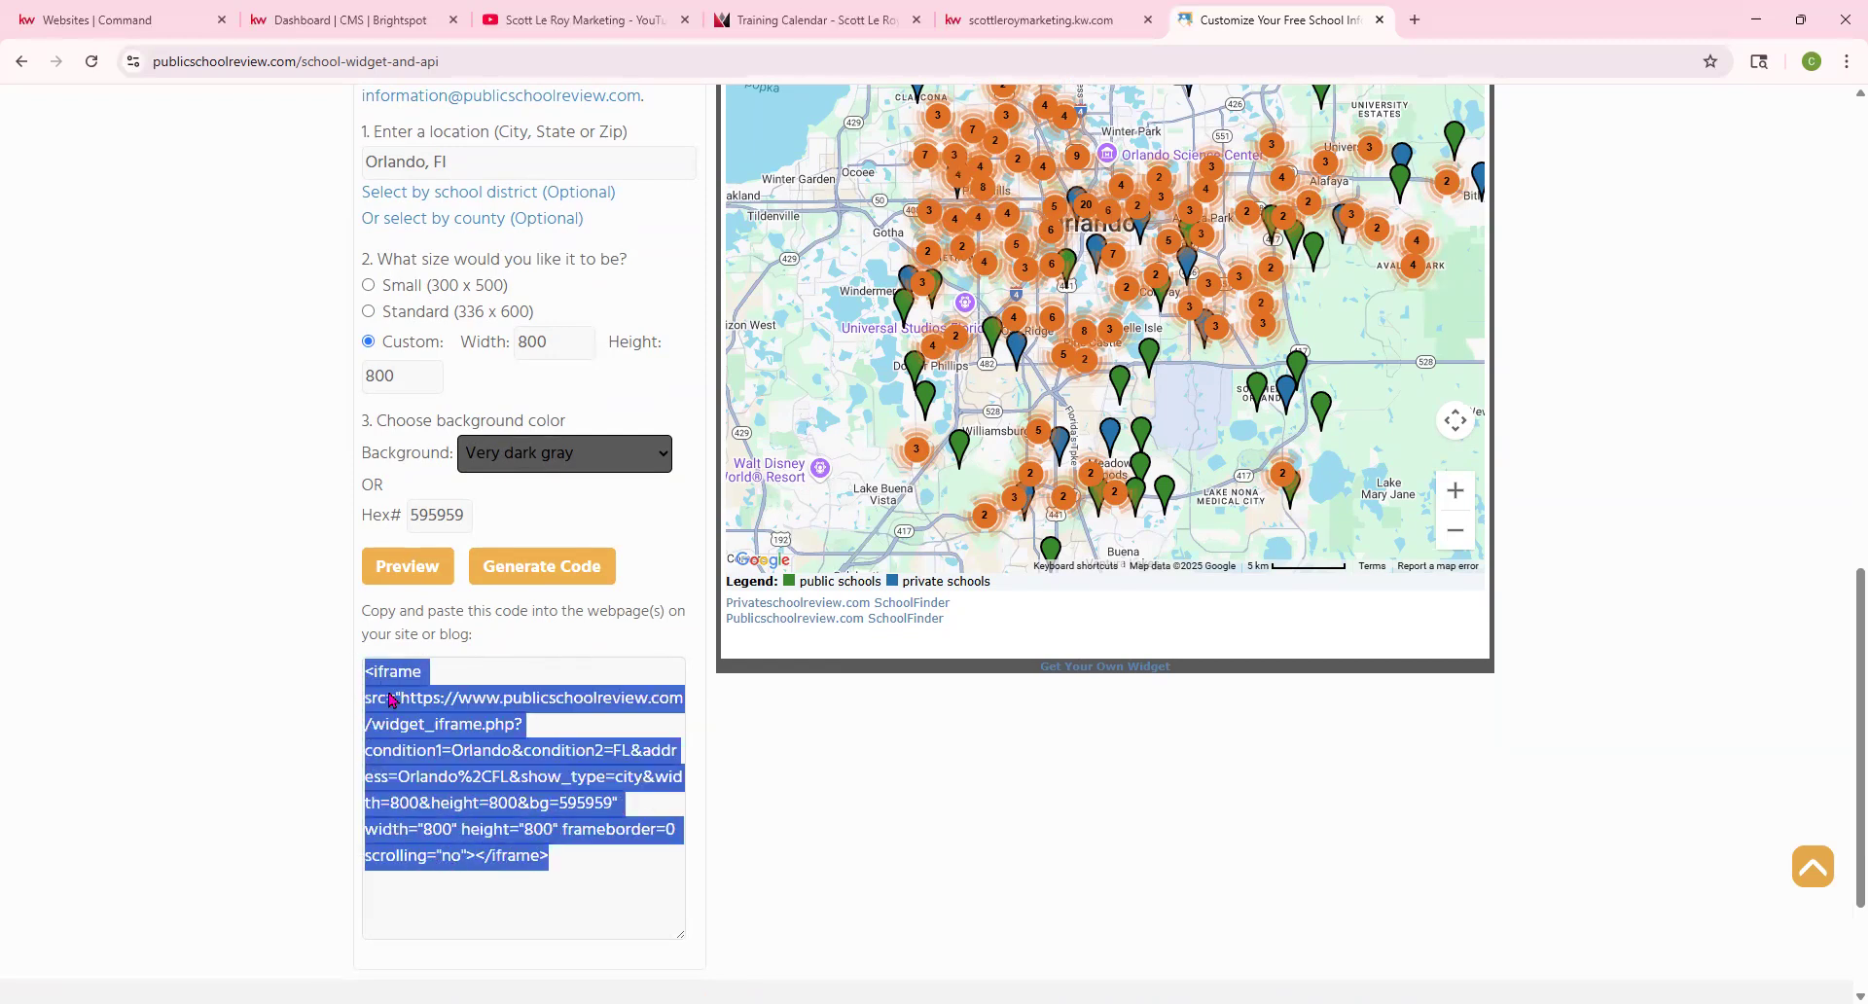
pyautogui.rightClick(390, 699)
pyautogui.click(425, 718)
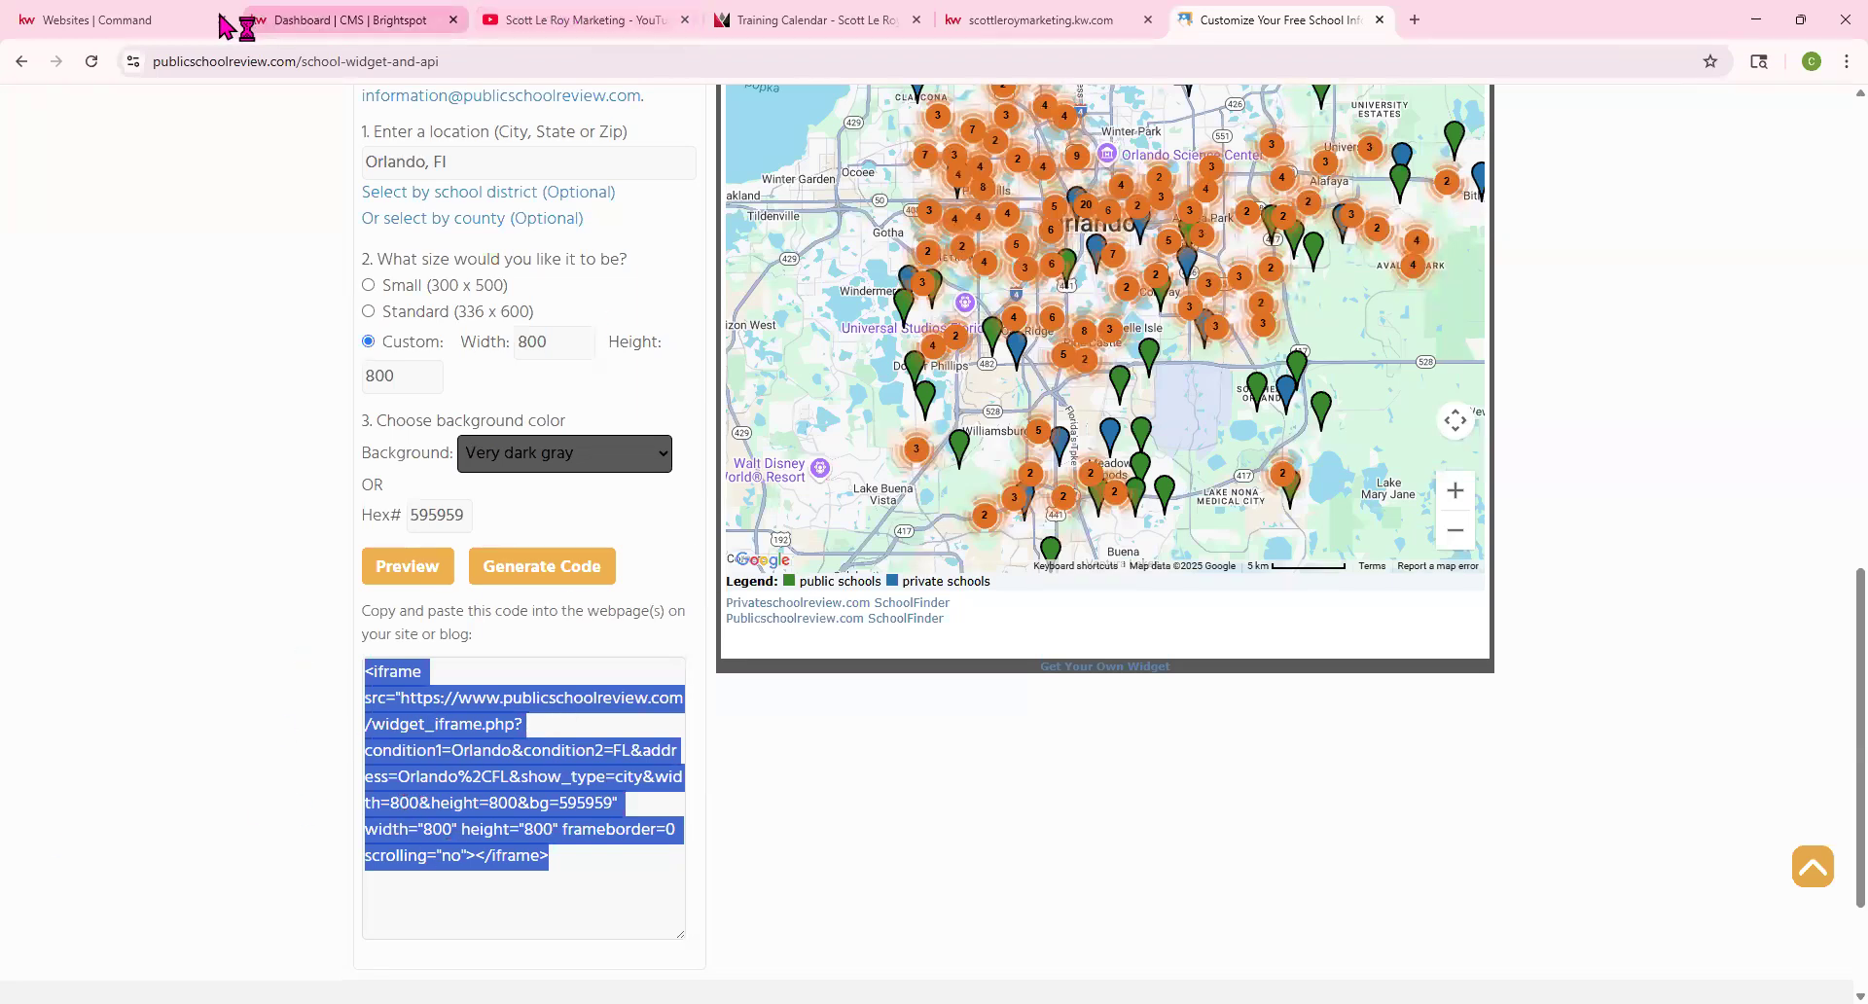
# Create a new custom page titled 'Orlando School Search' with the description 'test'
pyautogui.click(415, 18)
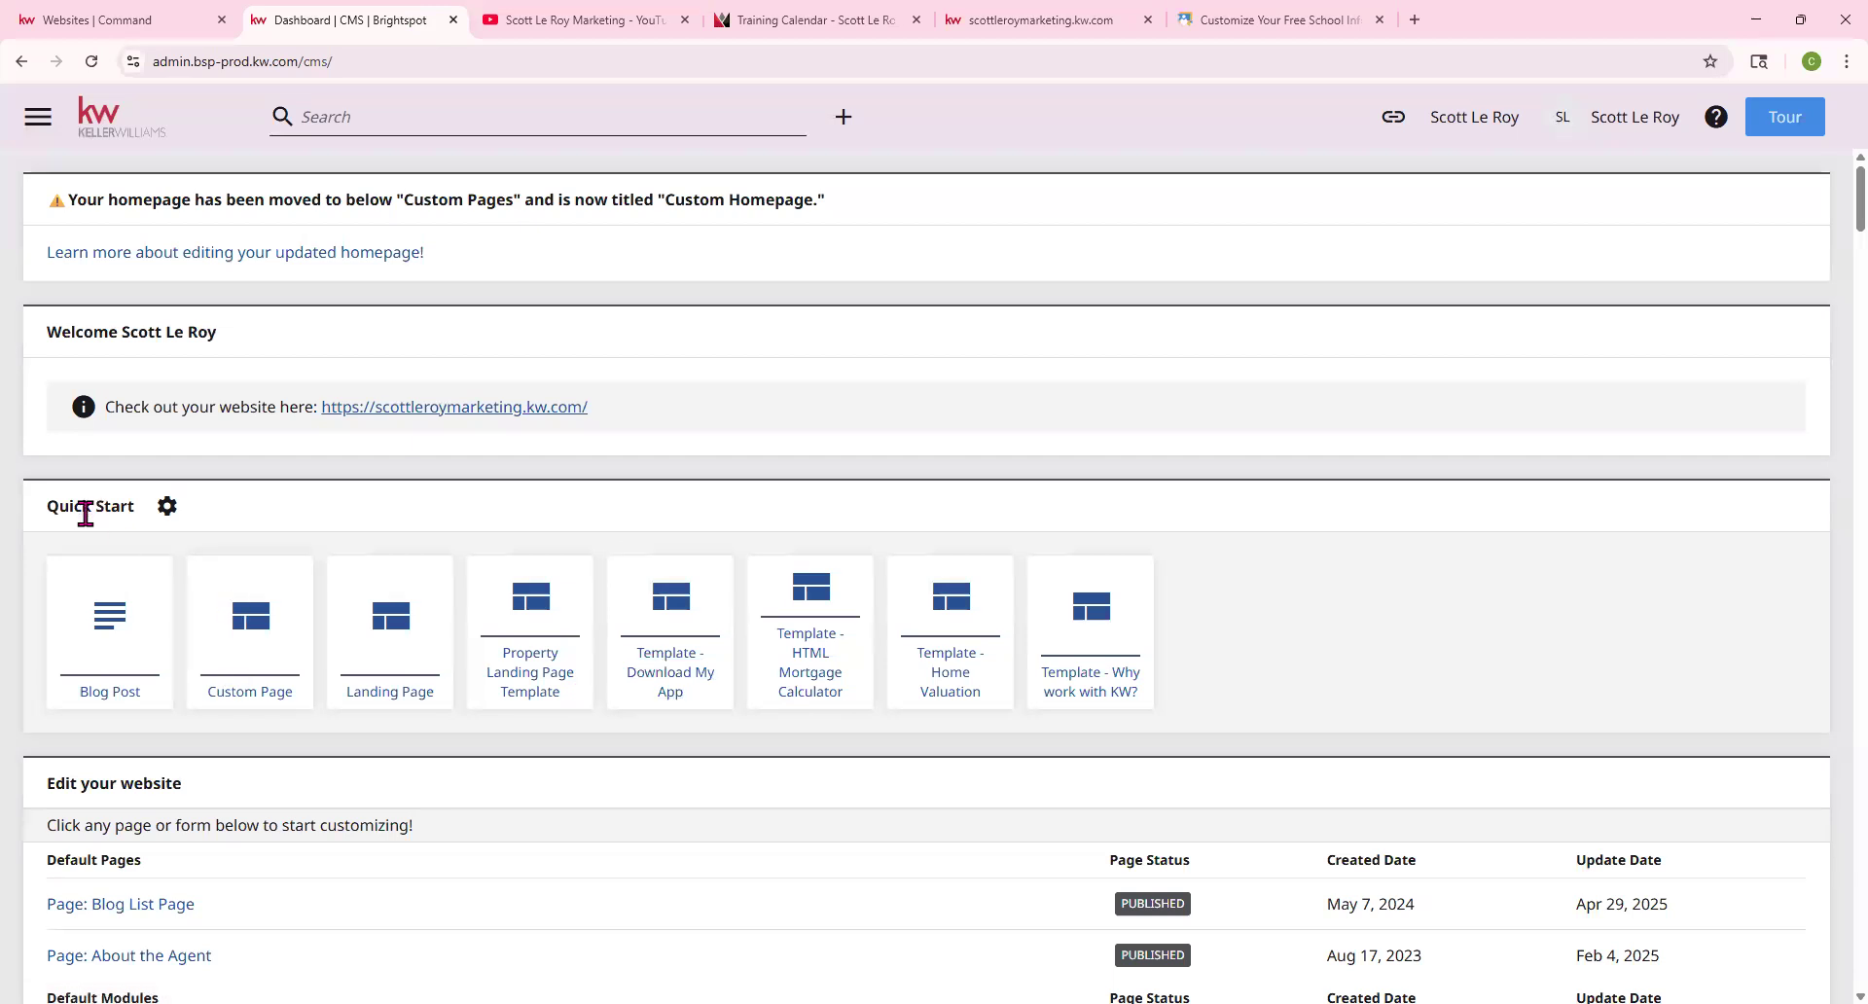
pyautogui.click(271, 671)
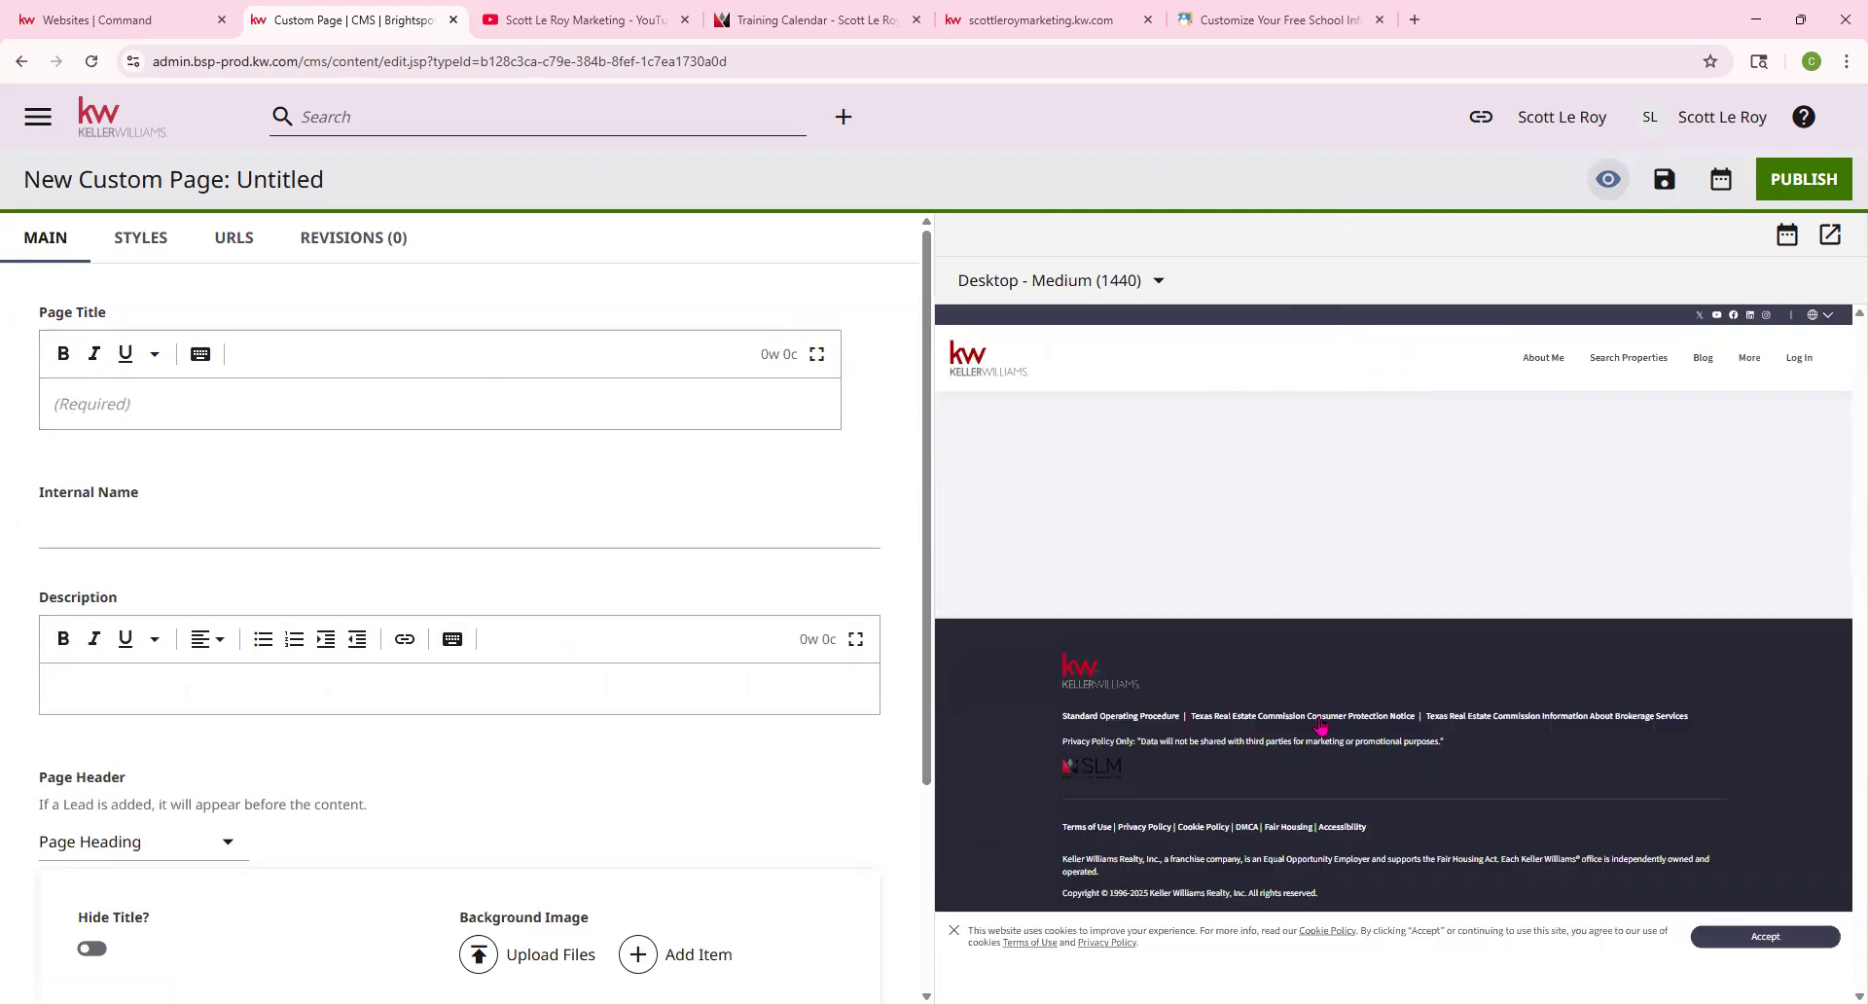
pyautogui.click(181, 404)
pyautogui.write('Orlando School I')
pyautogui.write('earch')
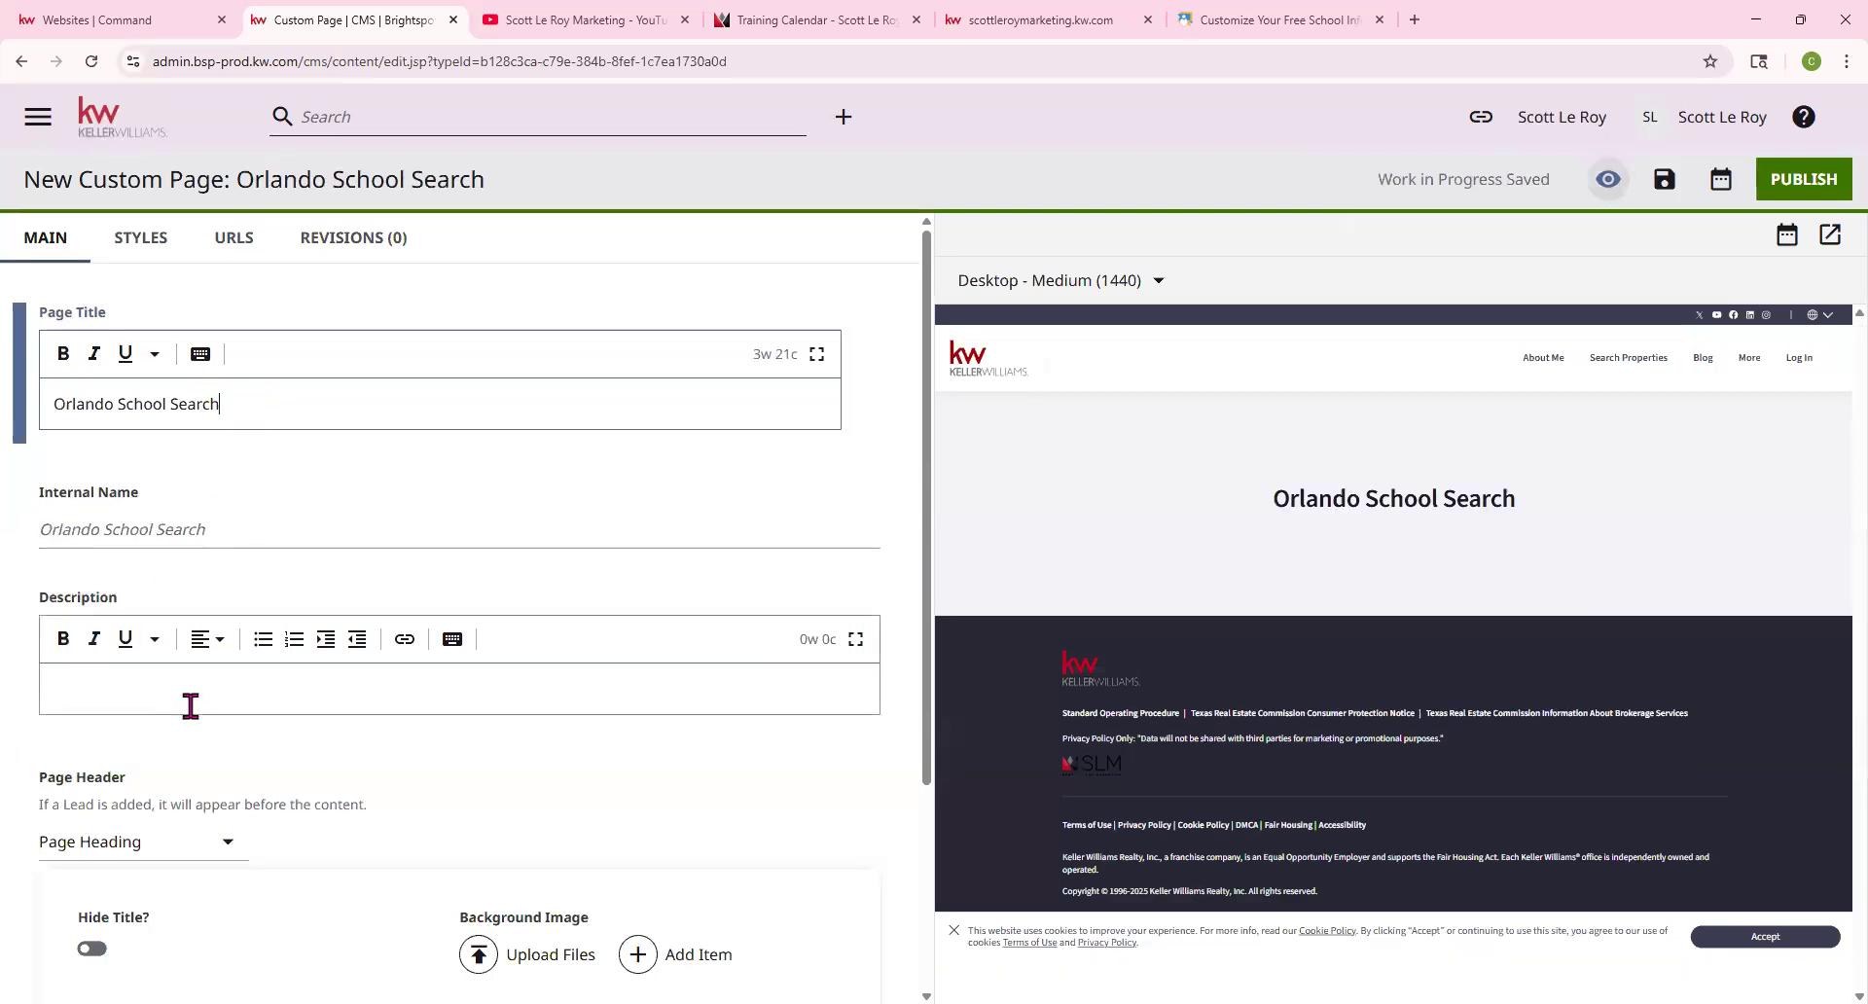
pyautogui.click(105, 681)
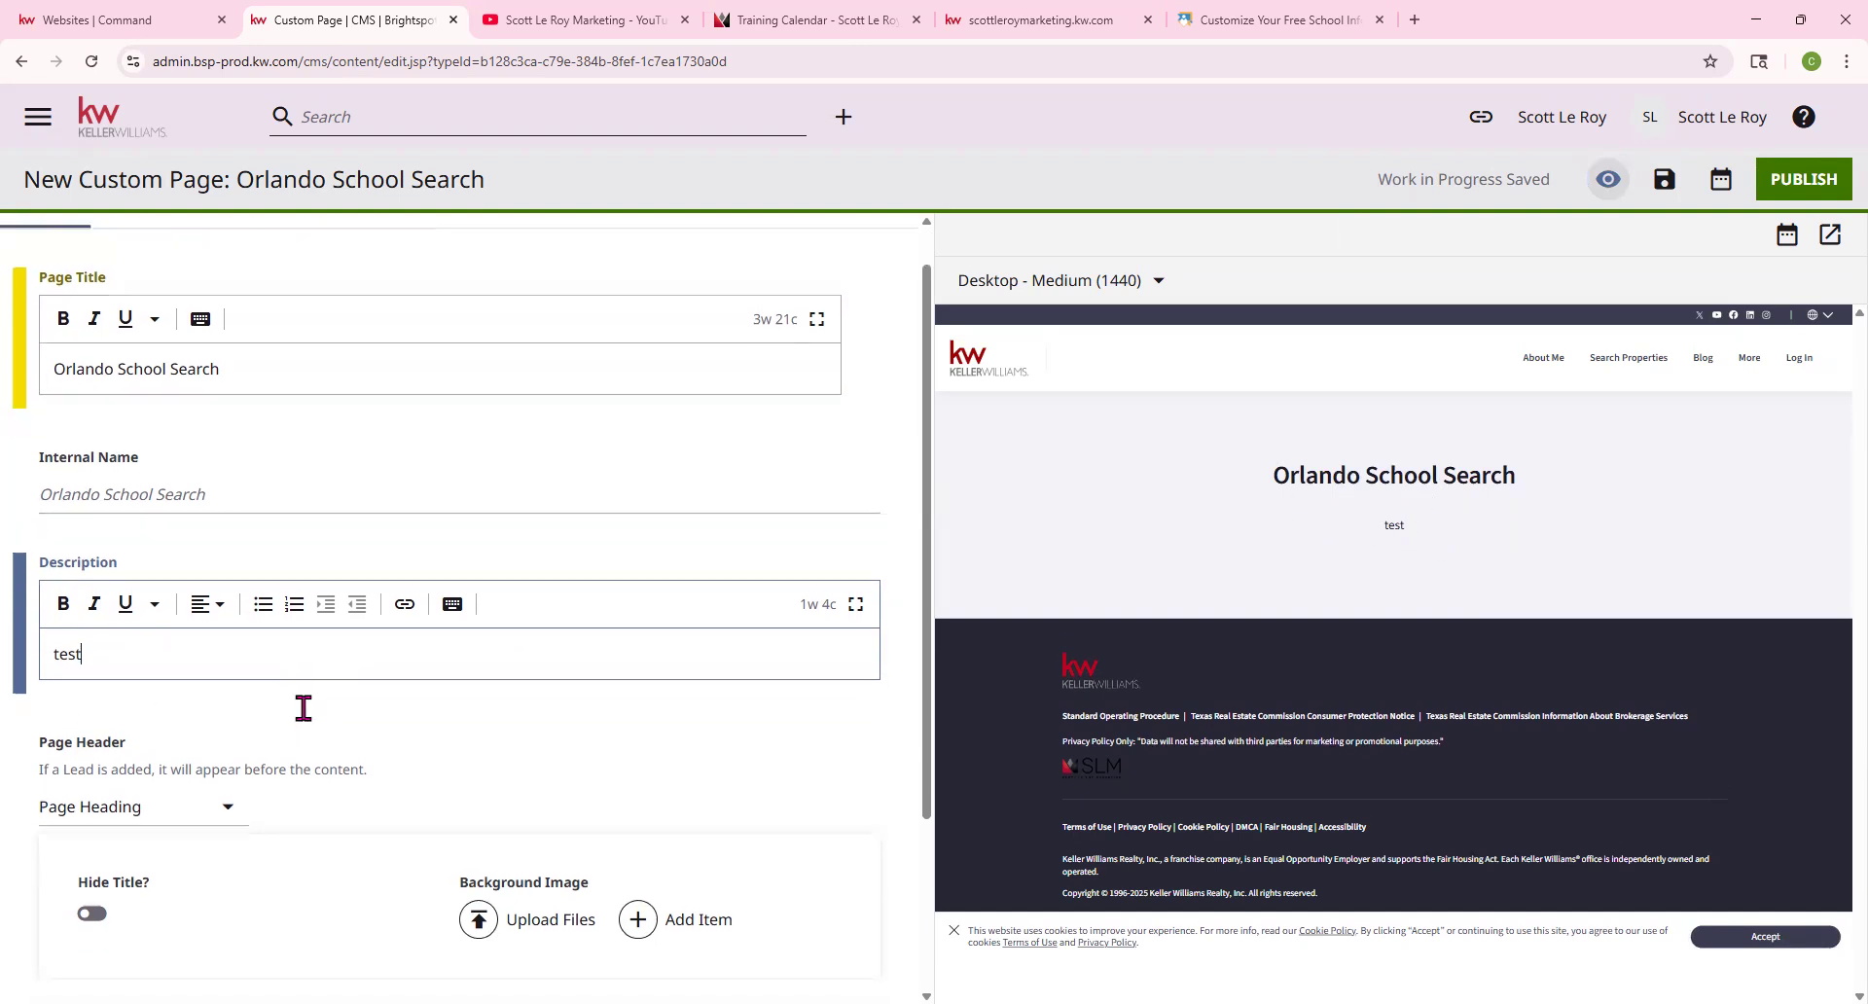
pyautogui.scroll(-2, 301, 706)
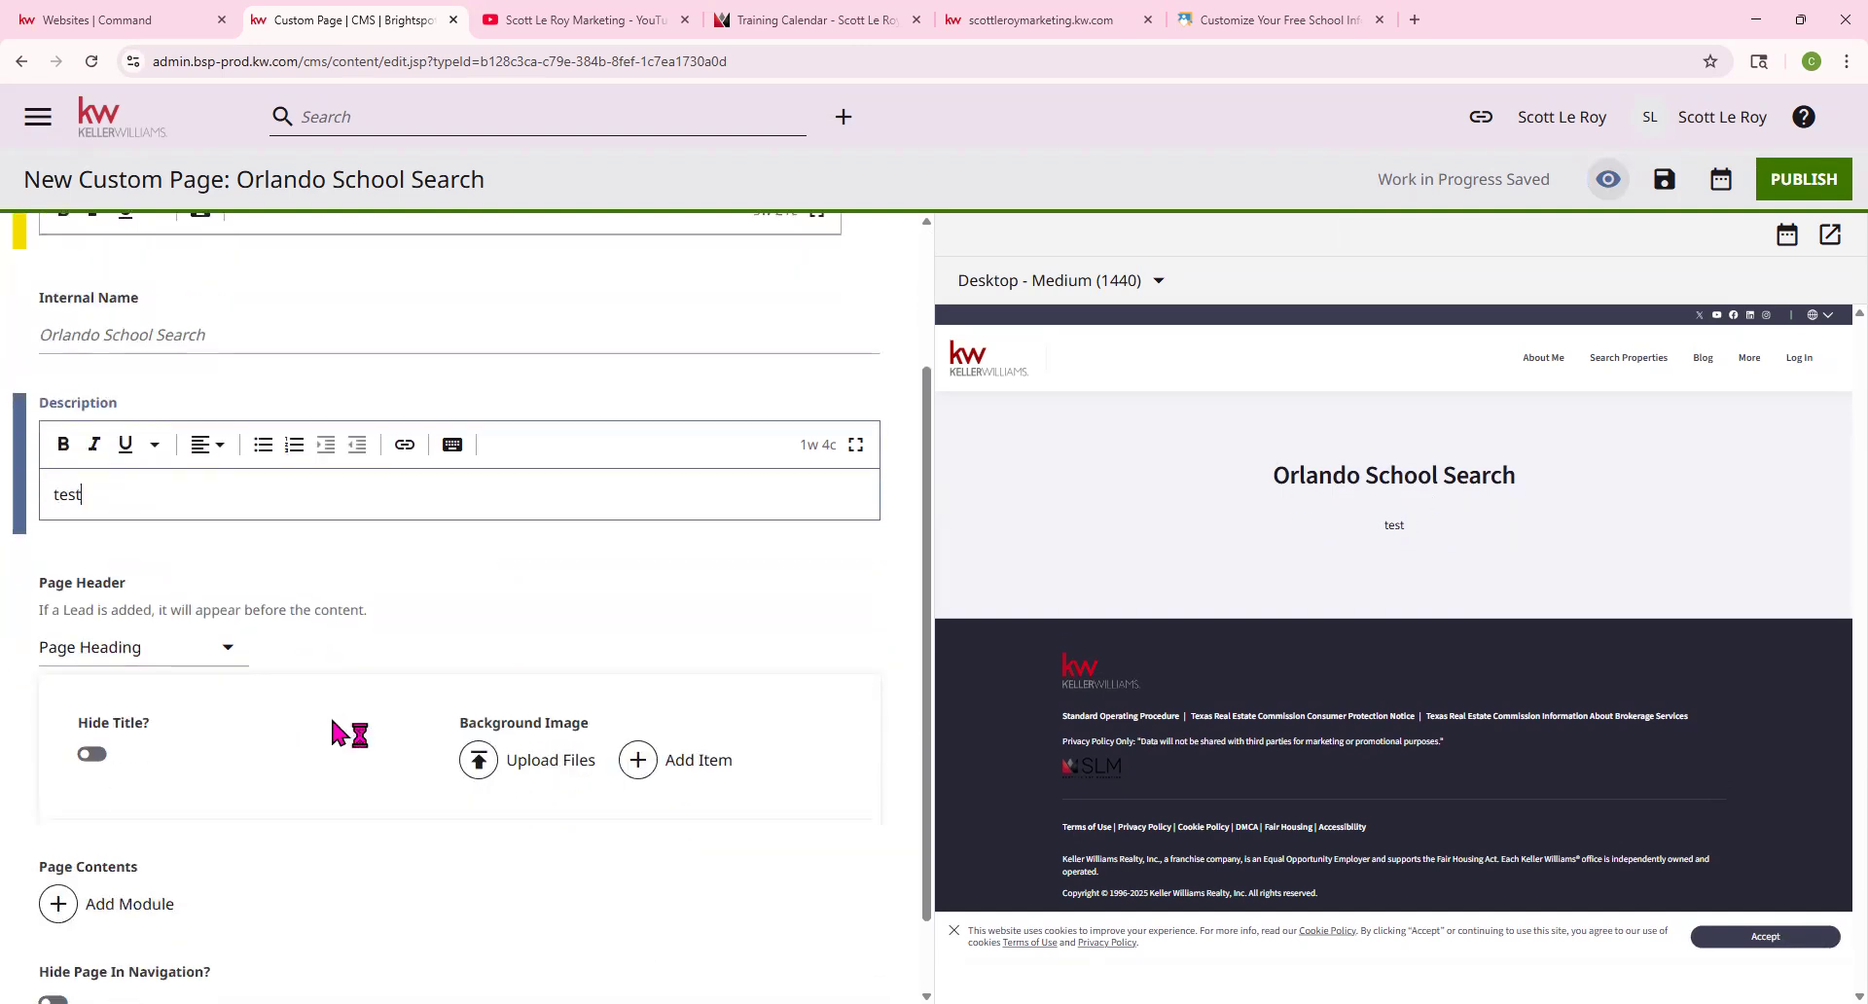
# Upload the Keller-Williams-Command-CRM image from Downloads as the page header background
pyautogui.click(480, 760)
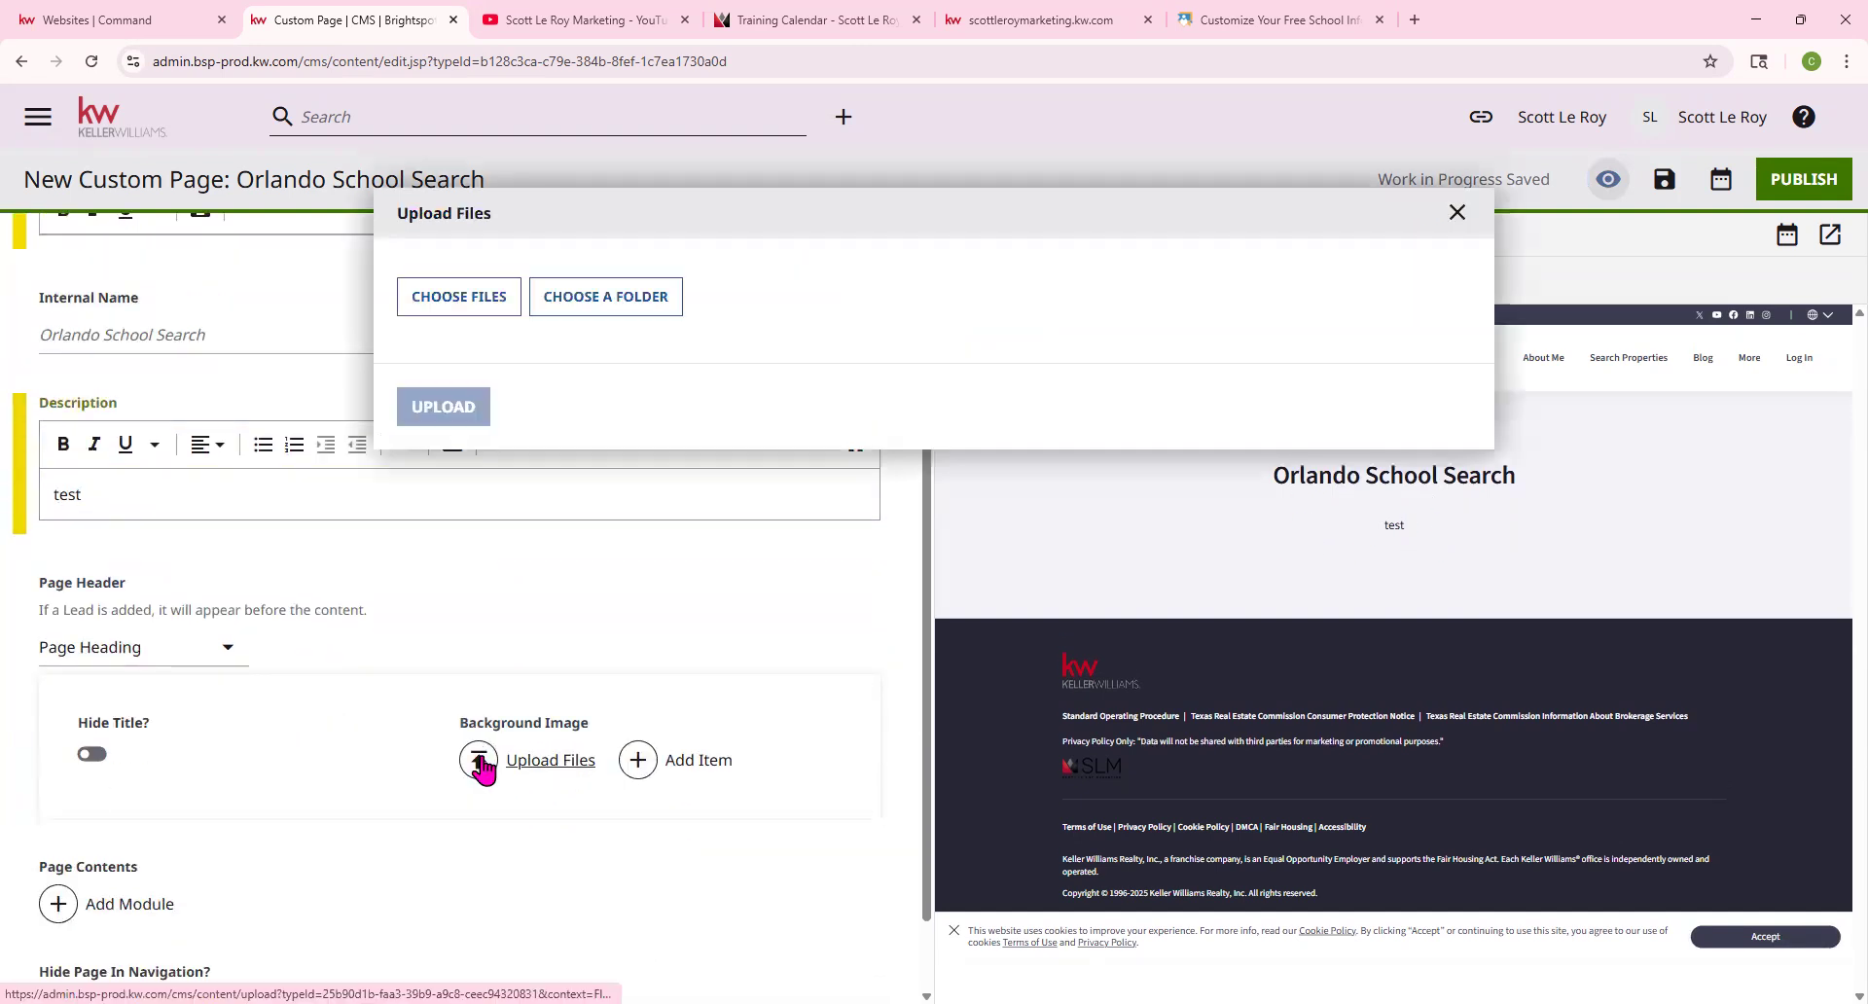
pyautogui.click(473, 307)
pyautogui.scroll(-3, 487, 300)
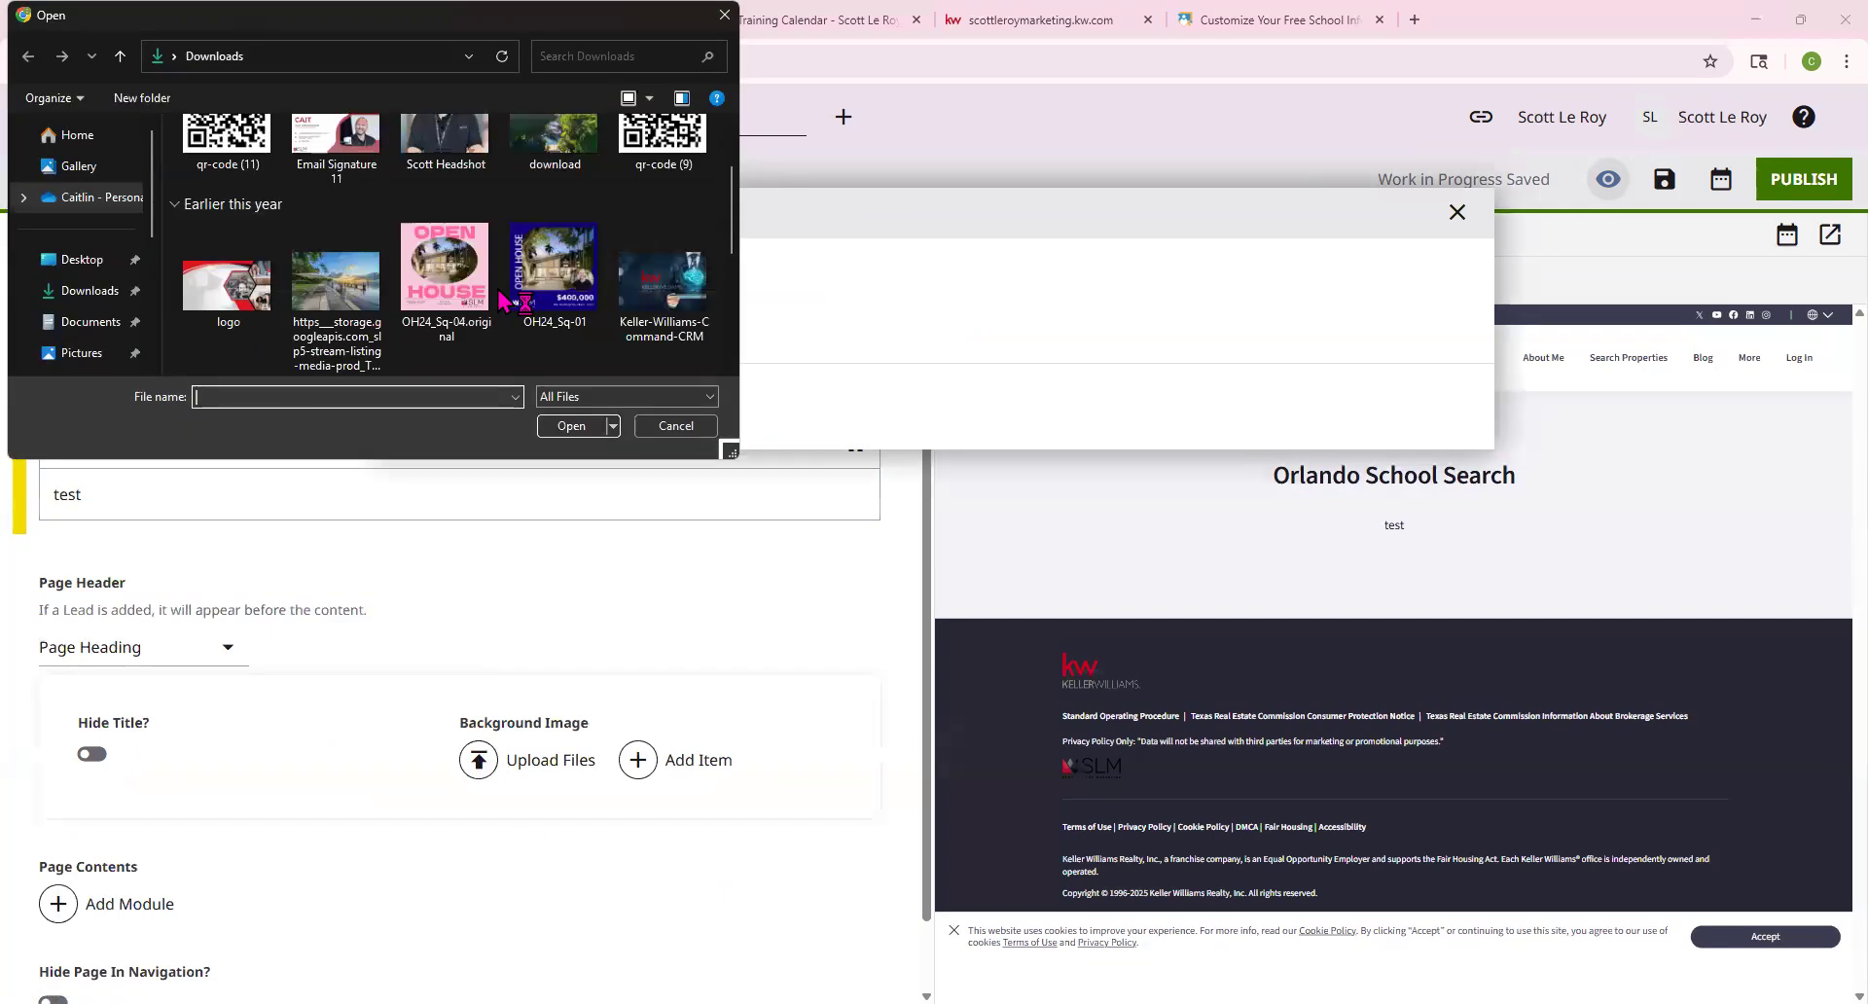
pyautogui.scroll(2, 499, 296)
pyautogui.click(670, 223)
pyautogui.doubleClick(670, 222)
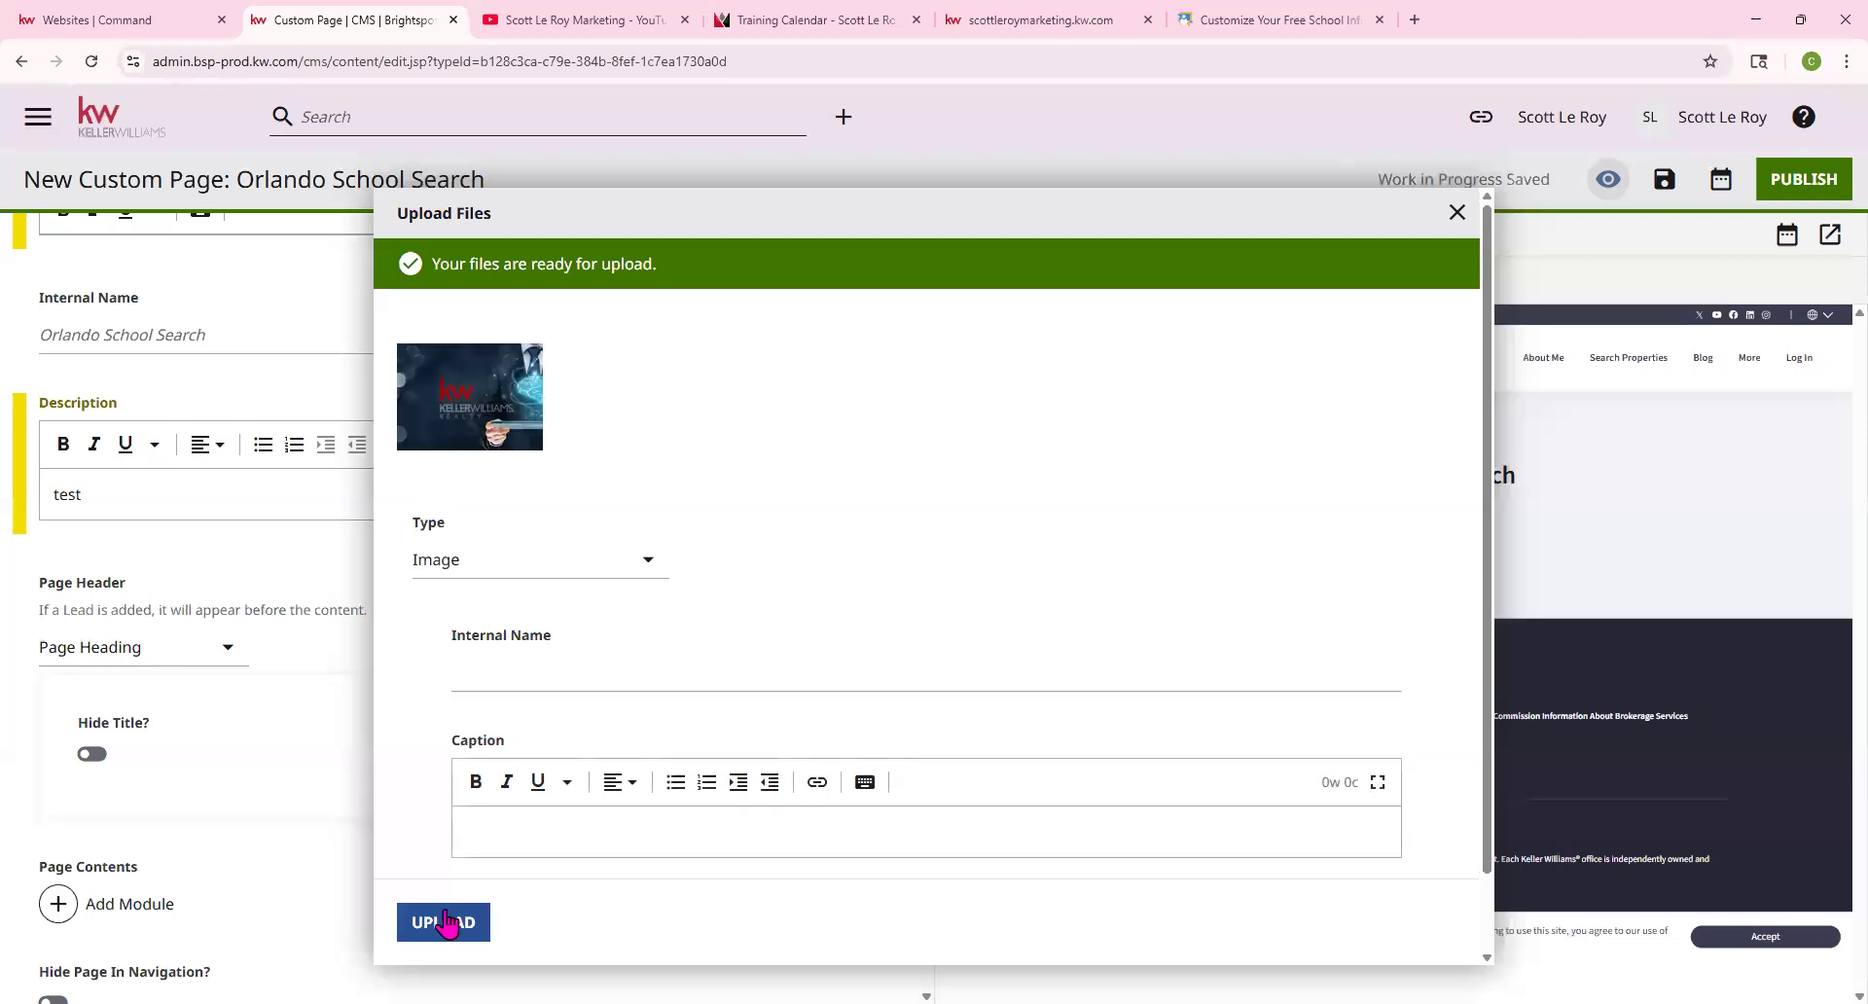
pyautogui.click(444, 921)
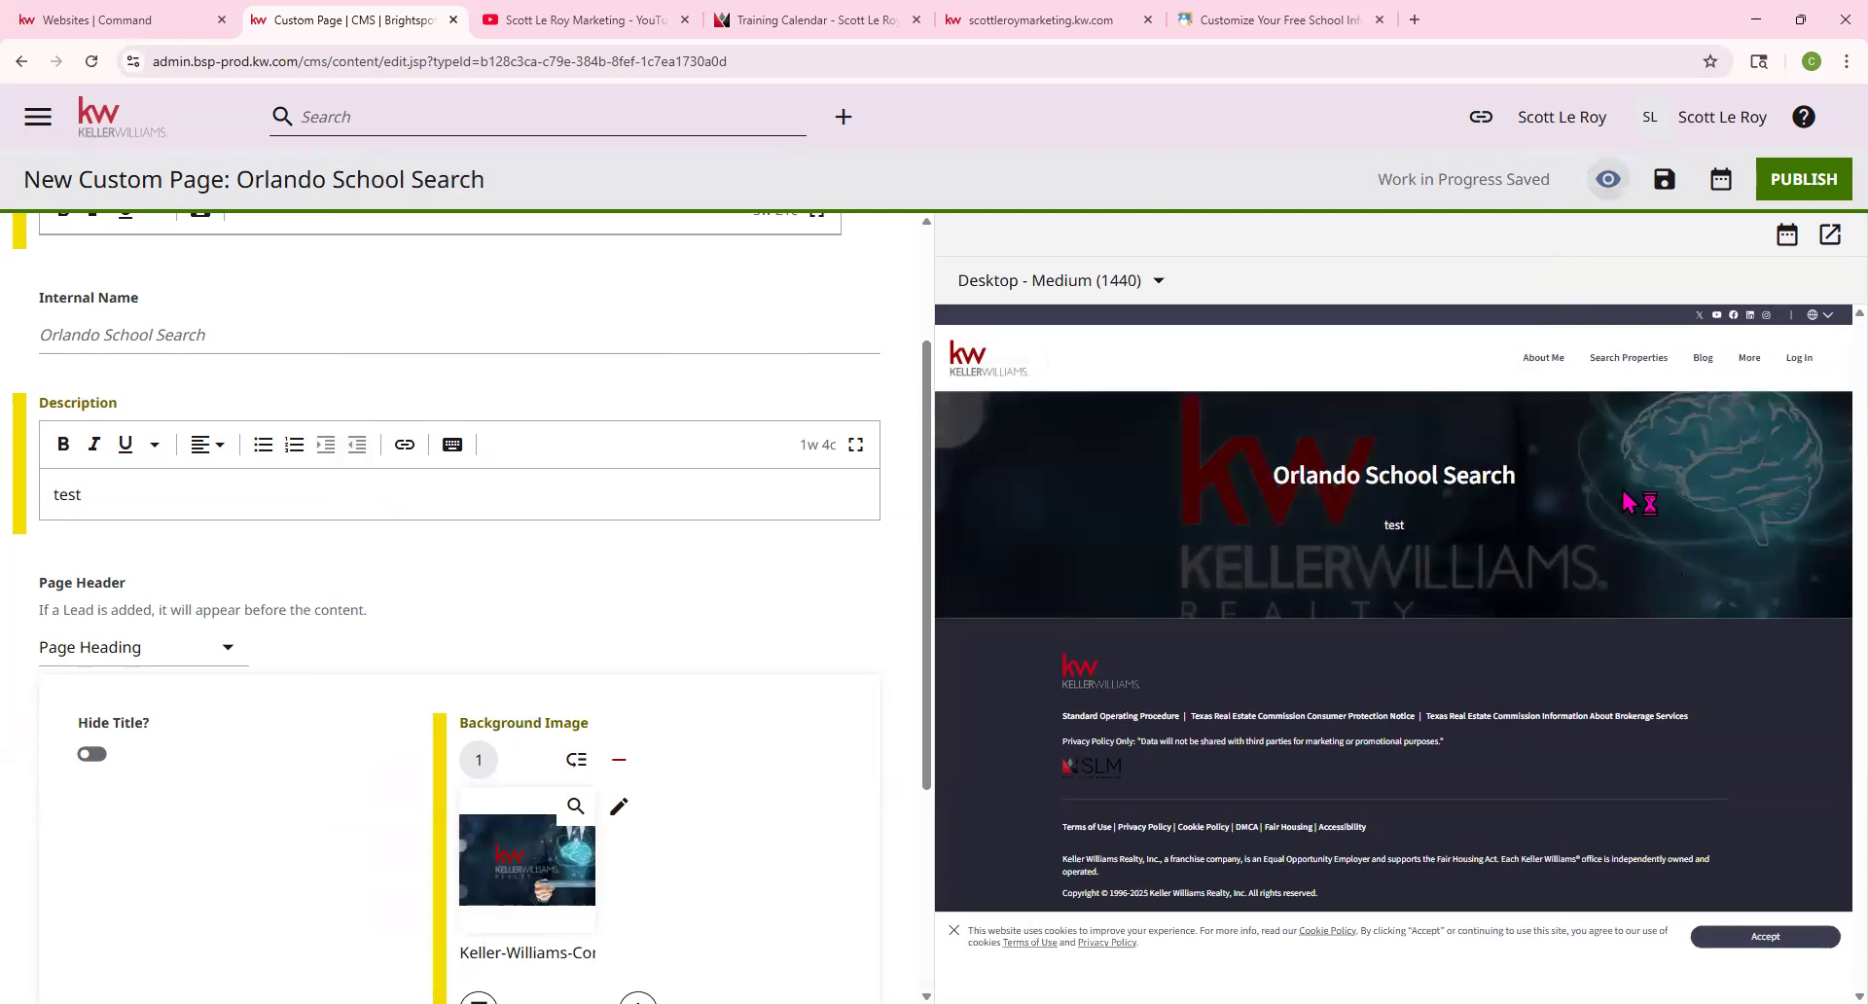
pyautogui.scroll(-3, 414, 686)
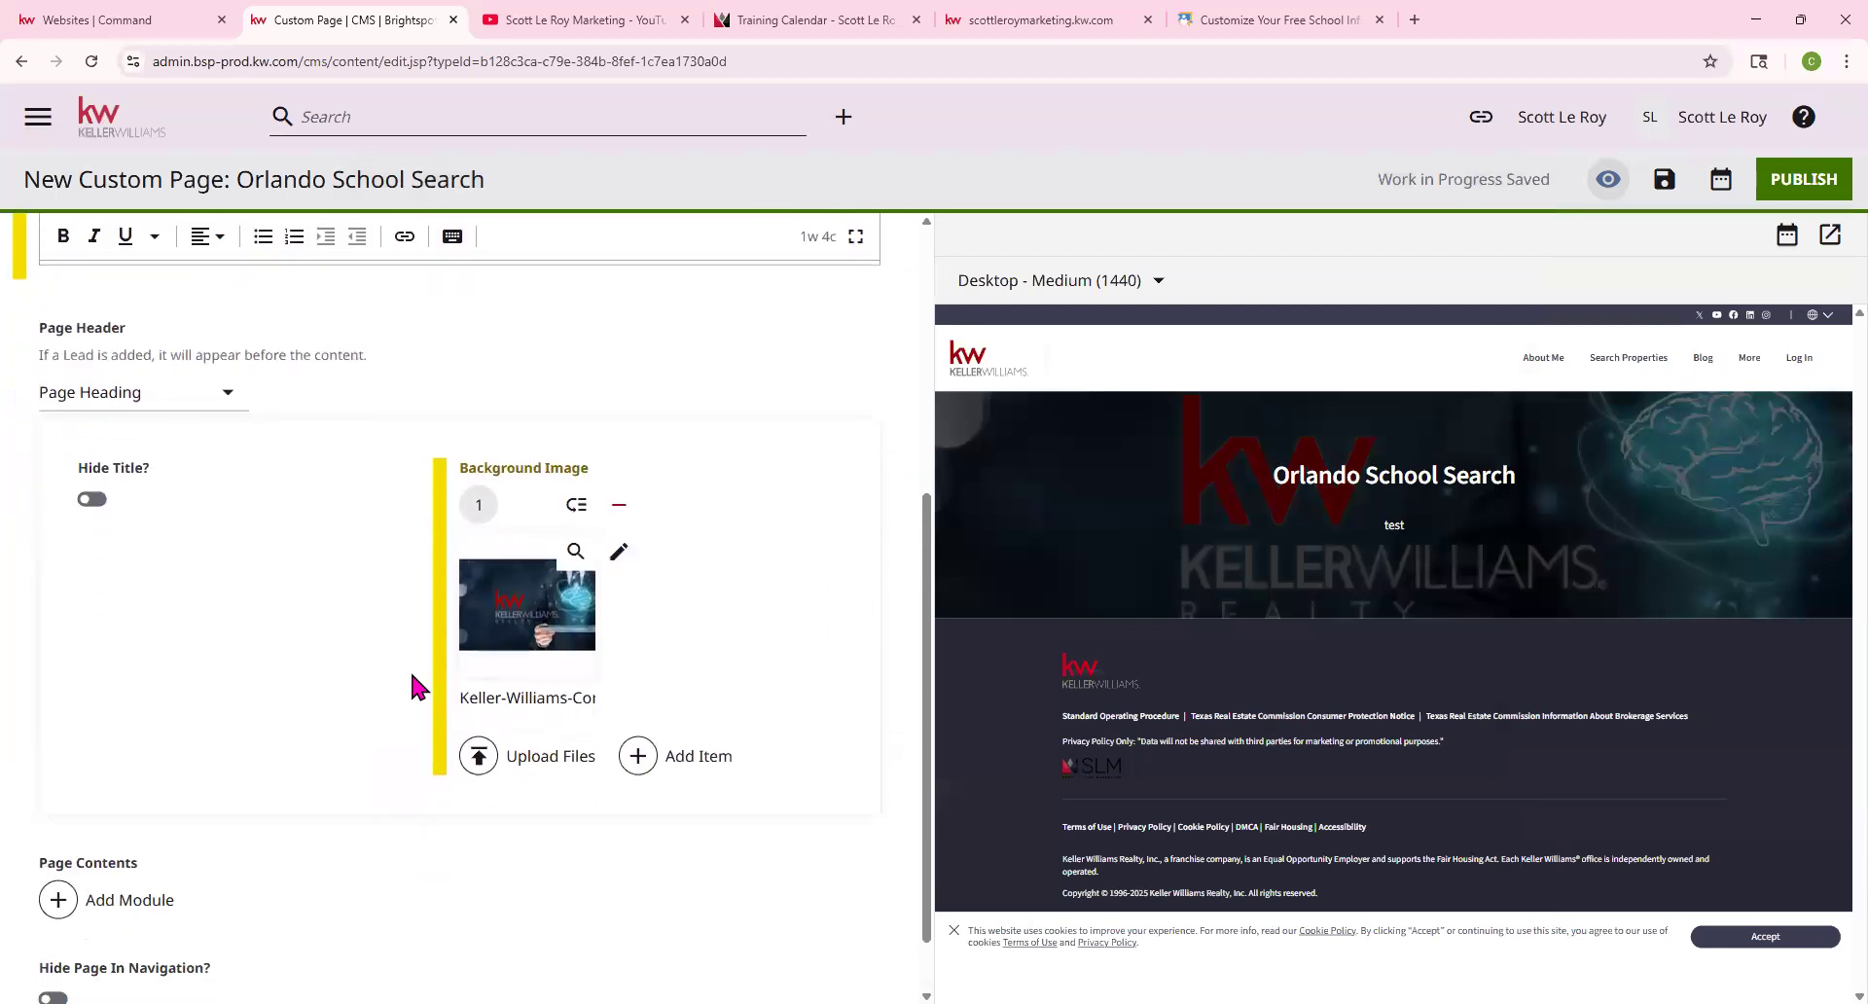
pyautogui.scroll(-1, 414, 687)
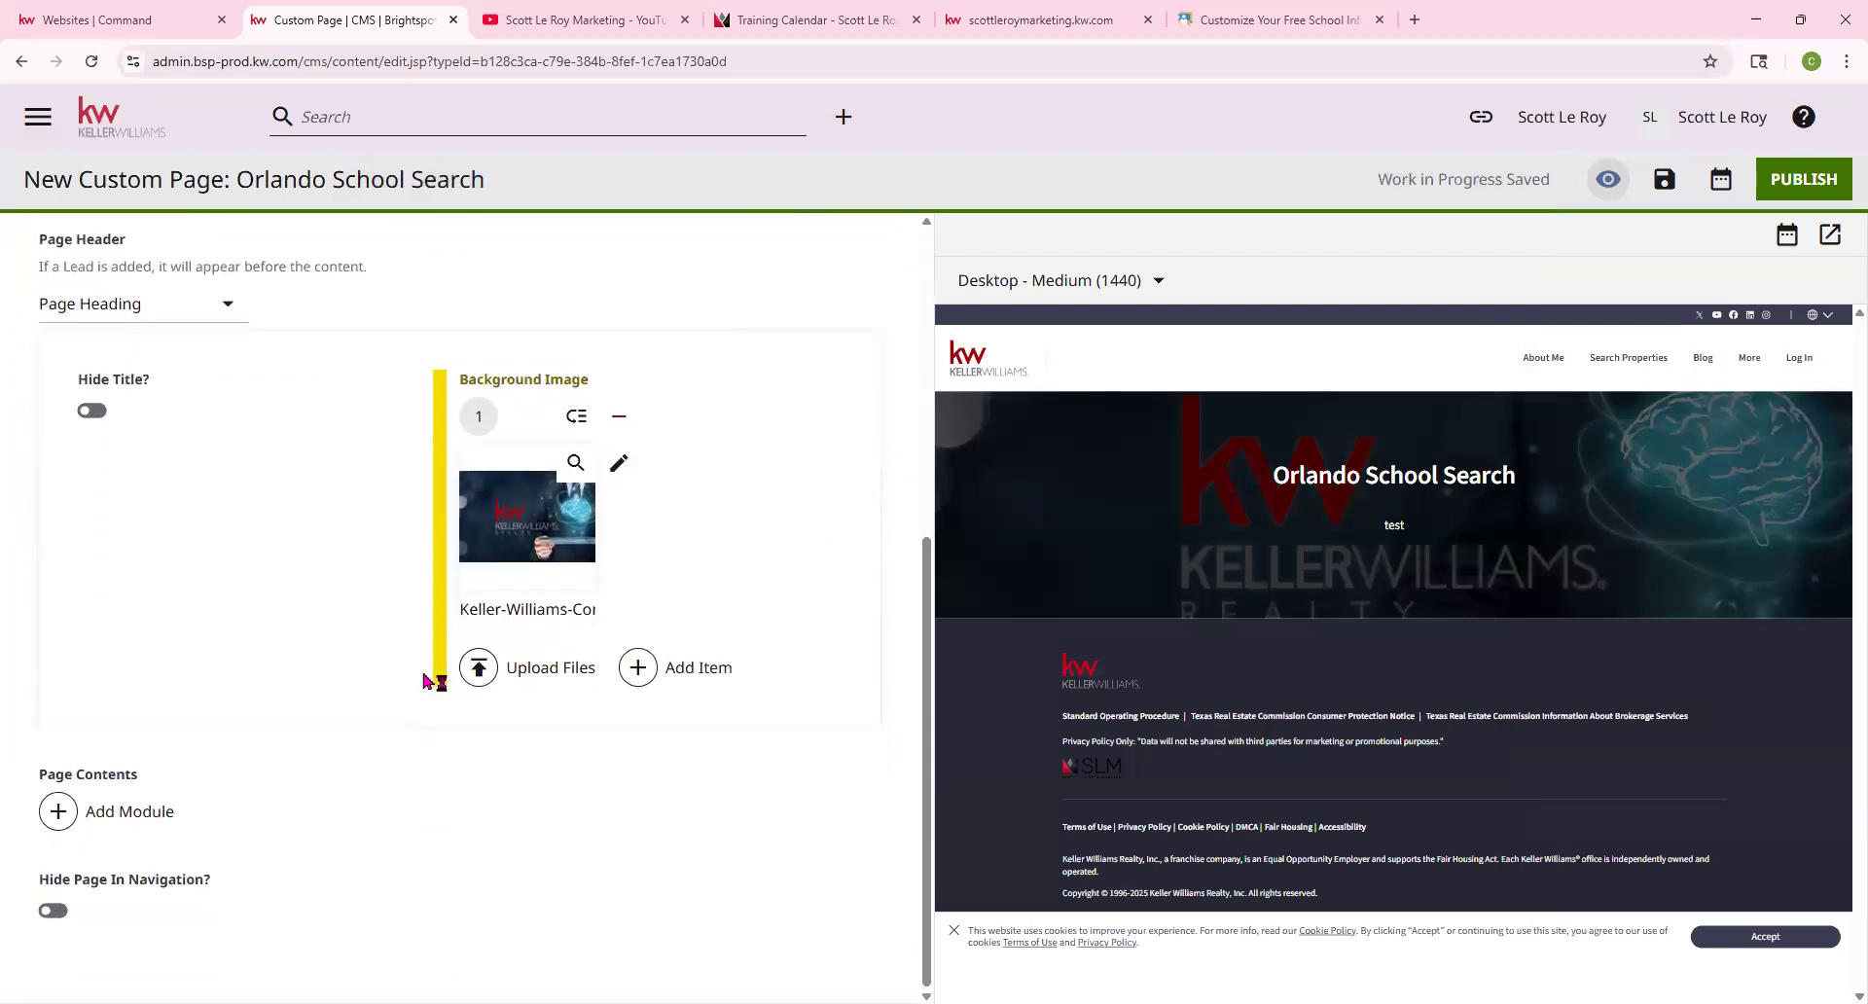
# Add an HTML Embed module as the first item in the Orlando School Search page contents
pyautogui.click(90, 820)
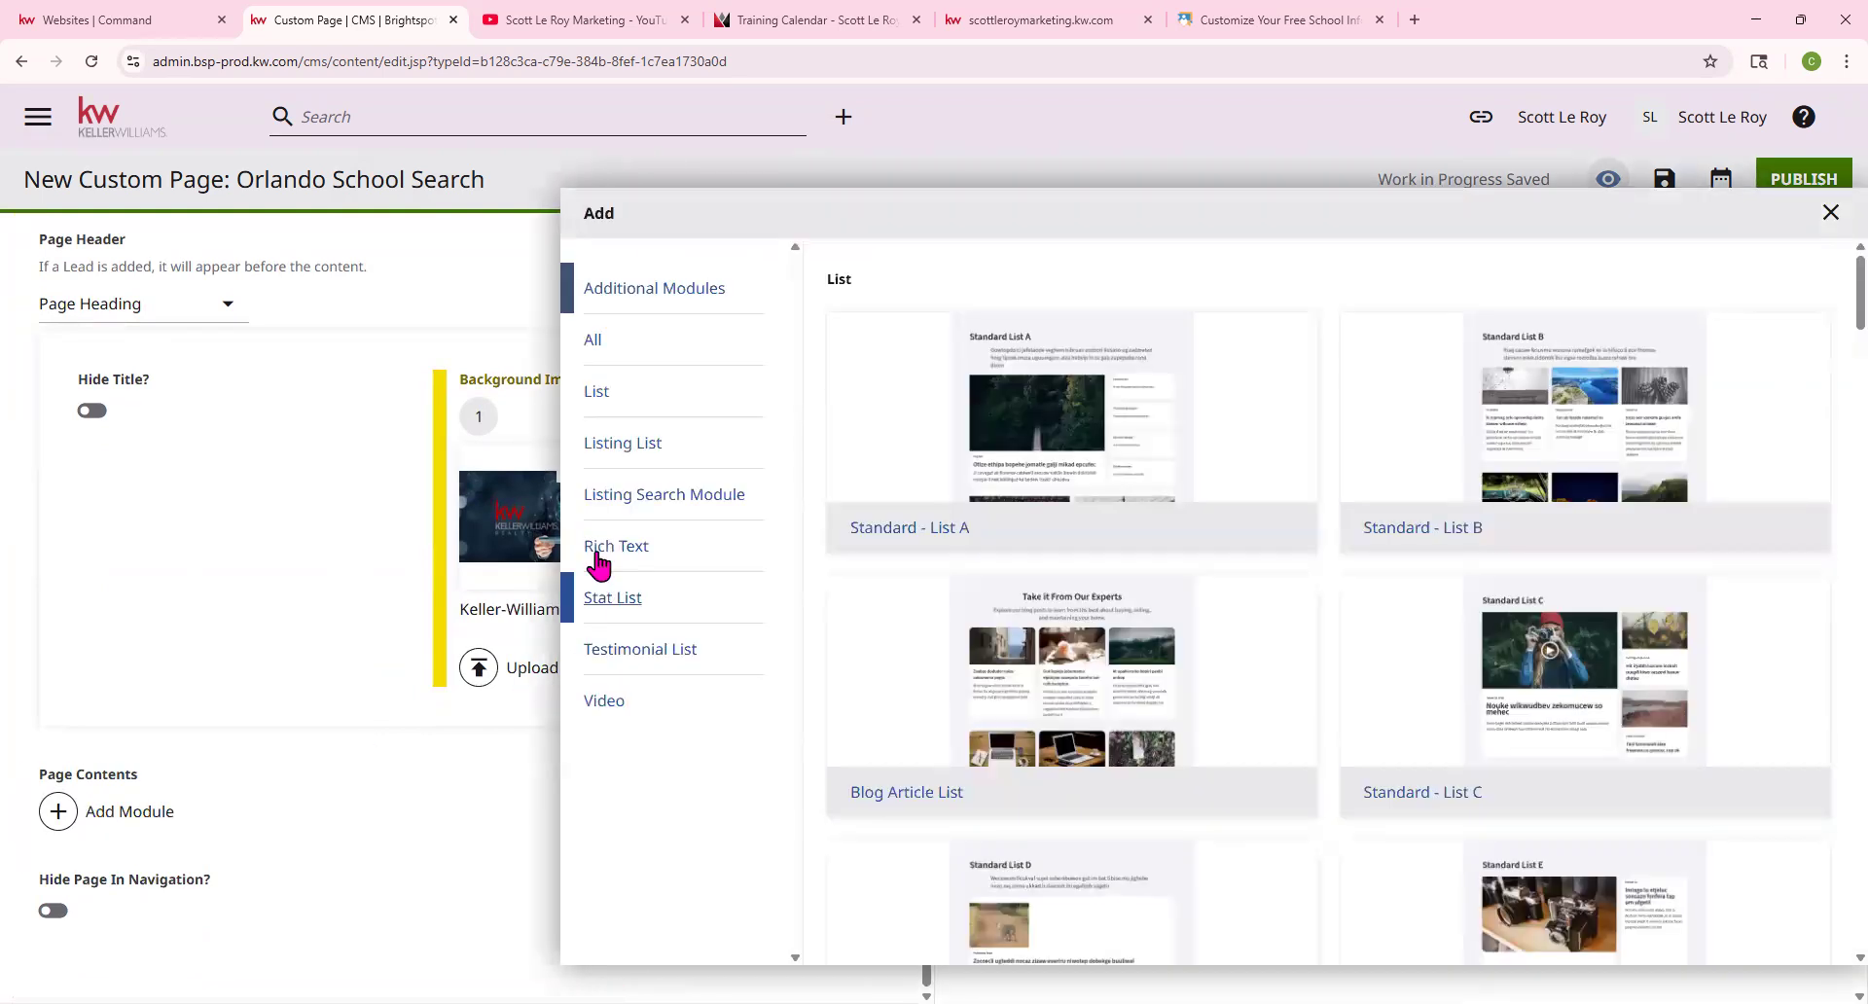
pyautogui.scroll(-10, 1155, 487)
pyautogui.scroll(-15, 1157, 493)
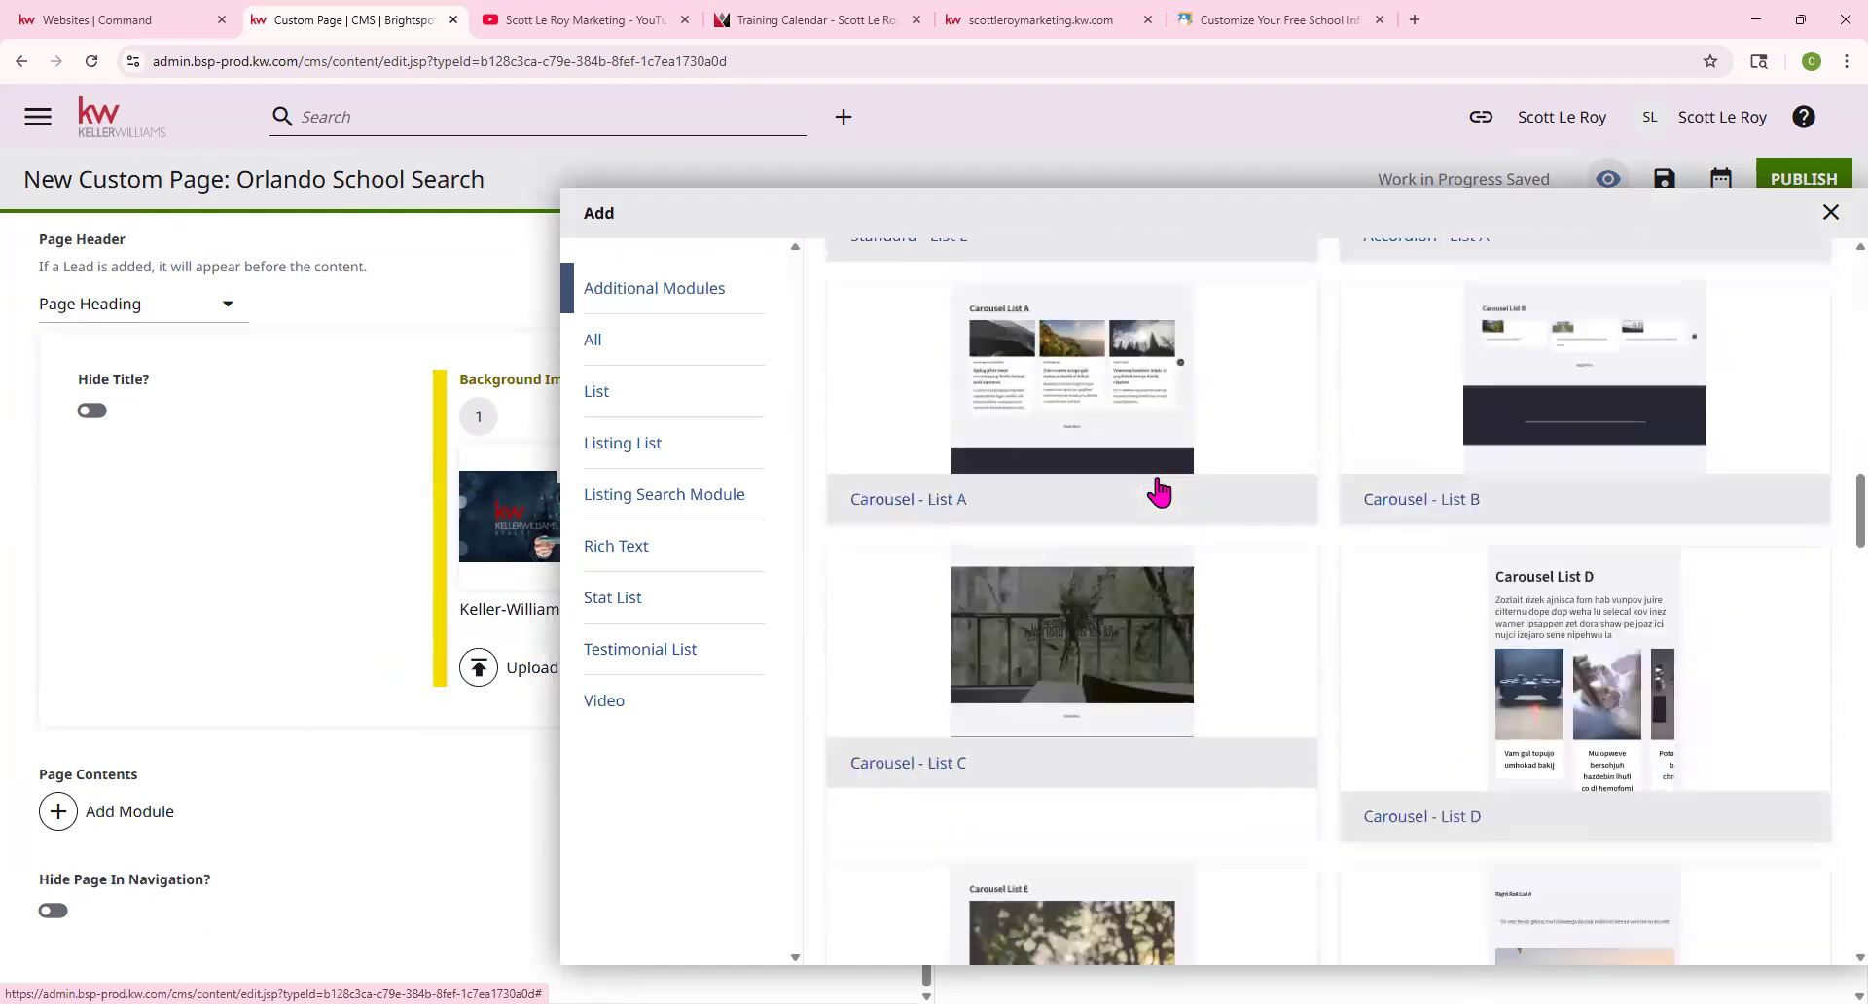
pyautogui.scroll(-15, 1159, 491)
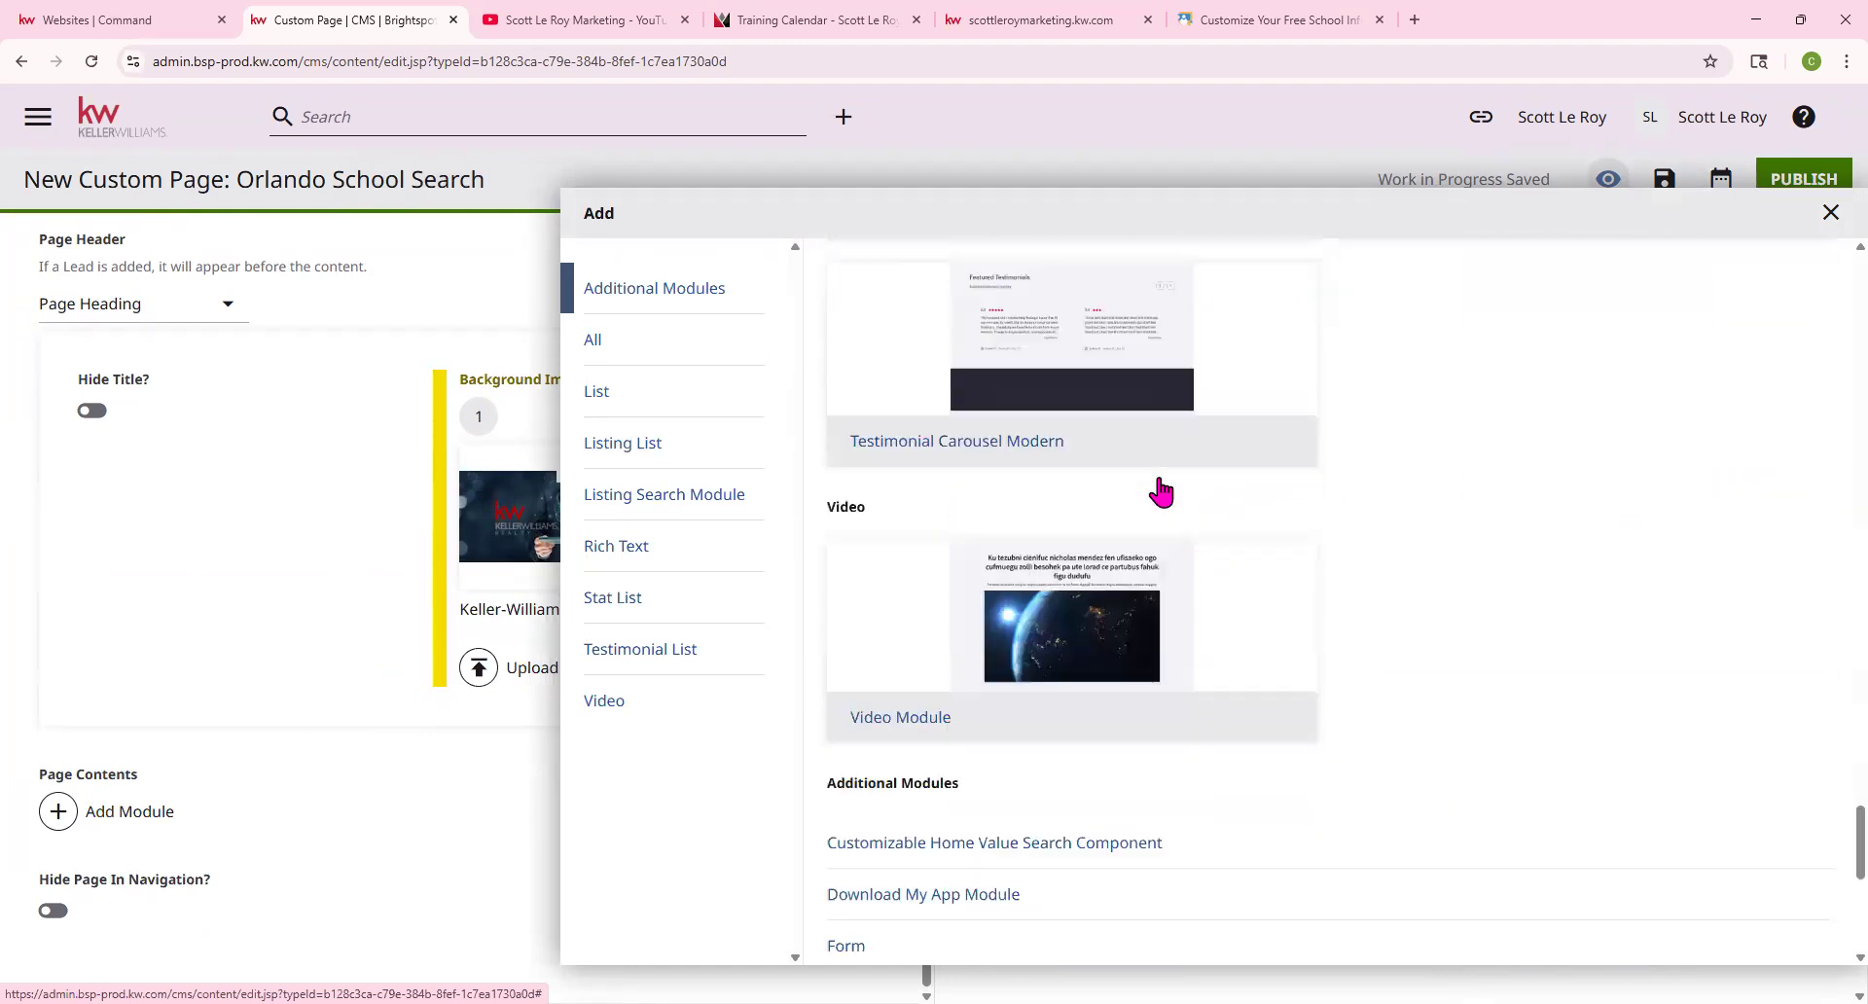
pyautogui.scroll(1, 1160, 492)
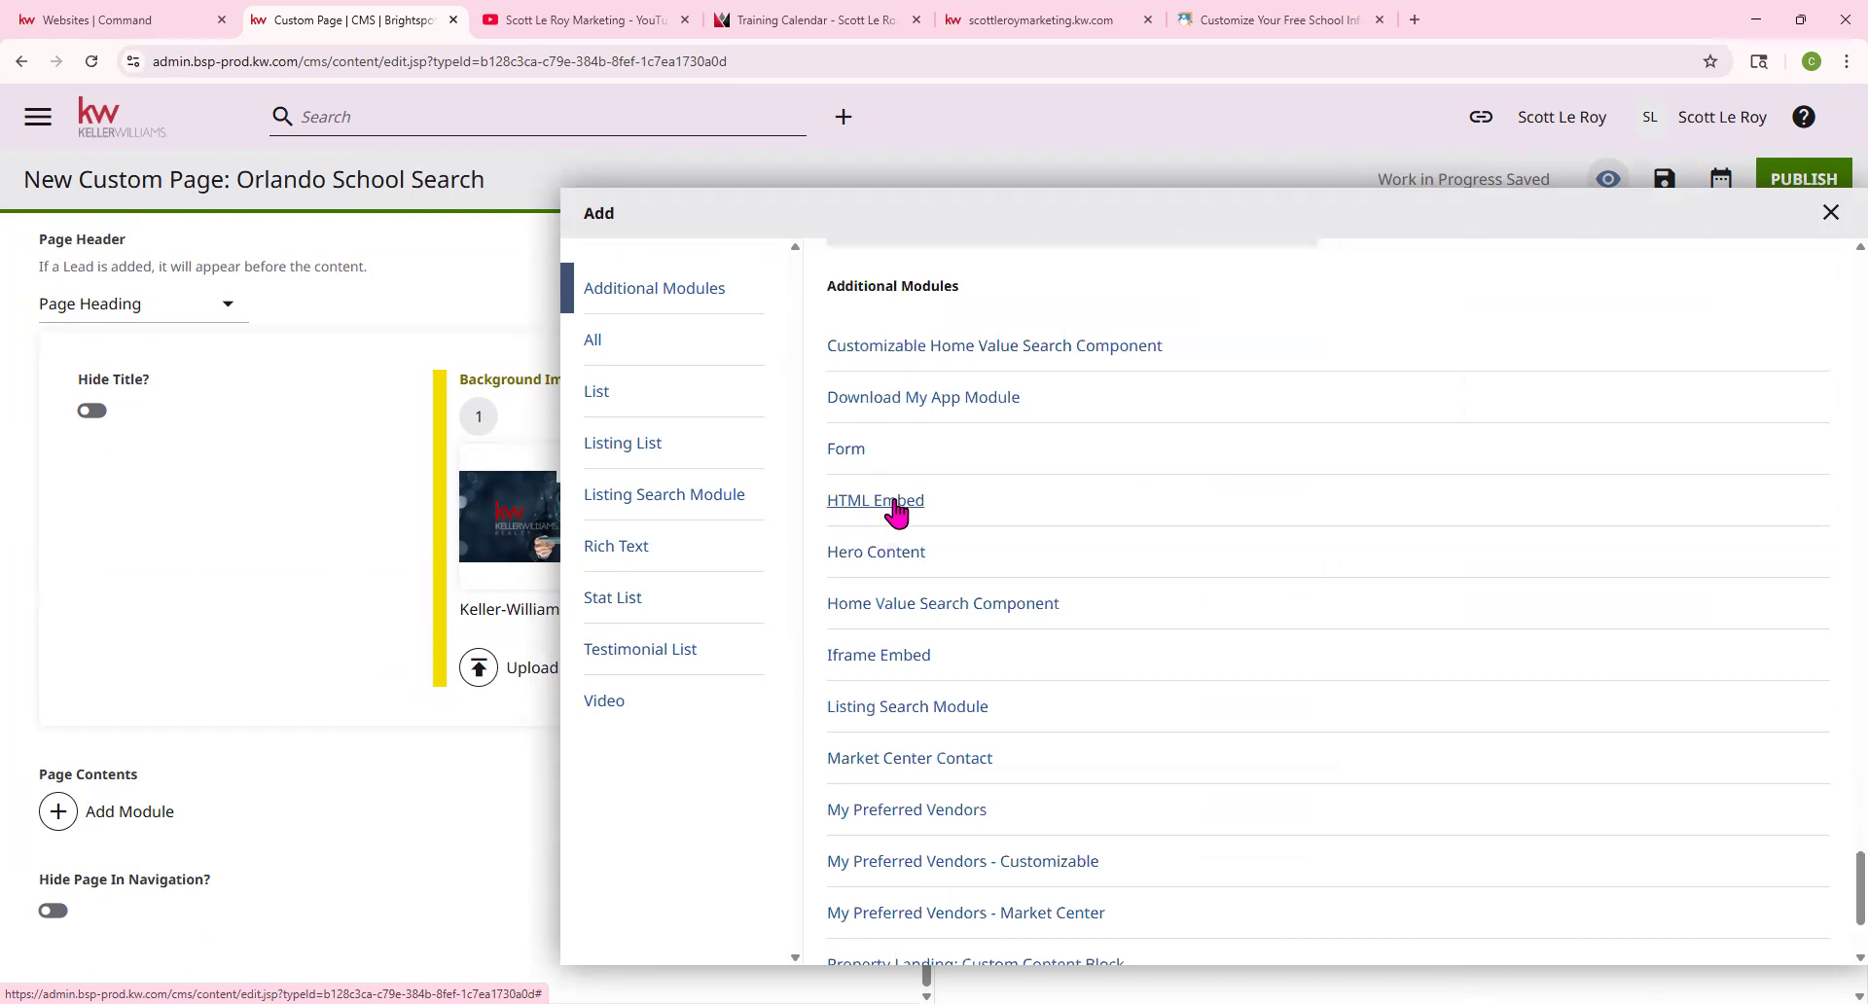
pyautogui.click(875, 501)
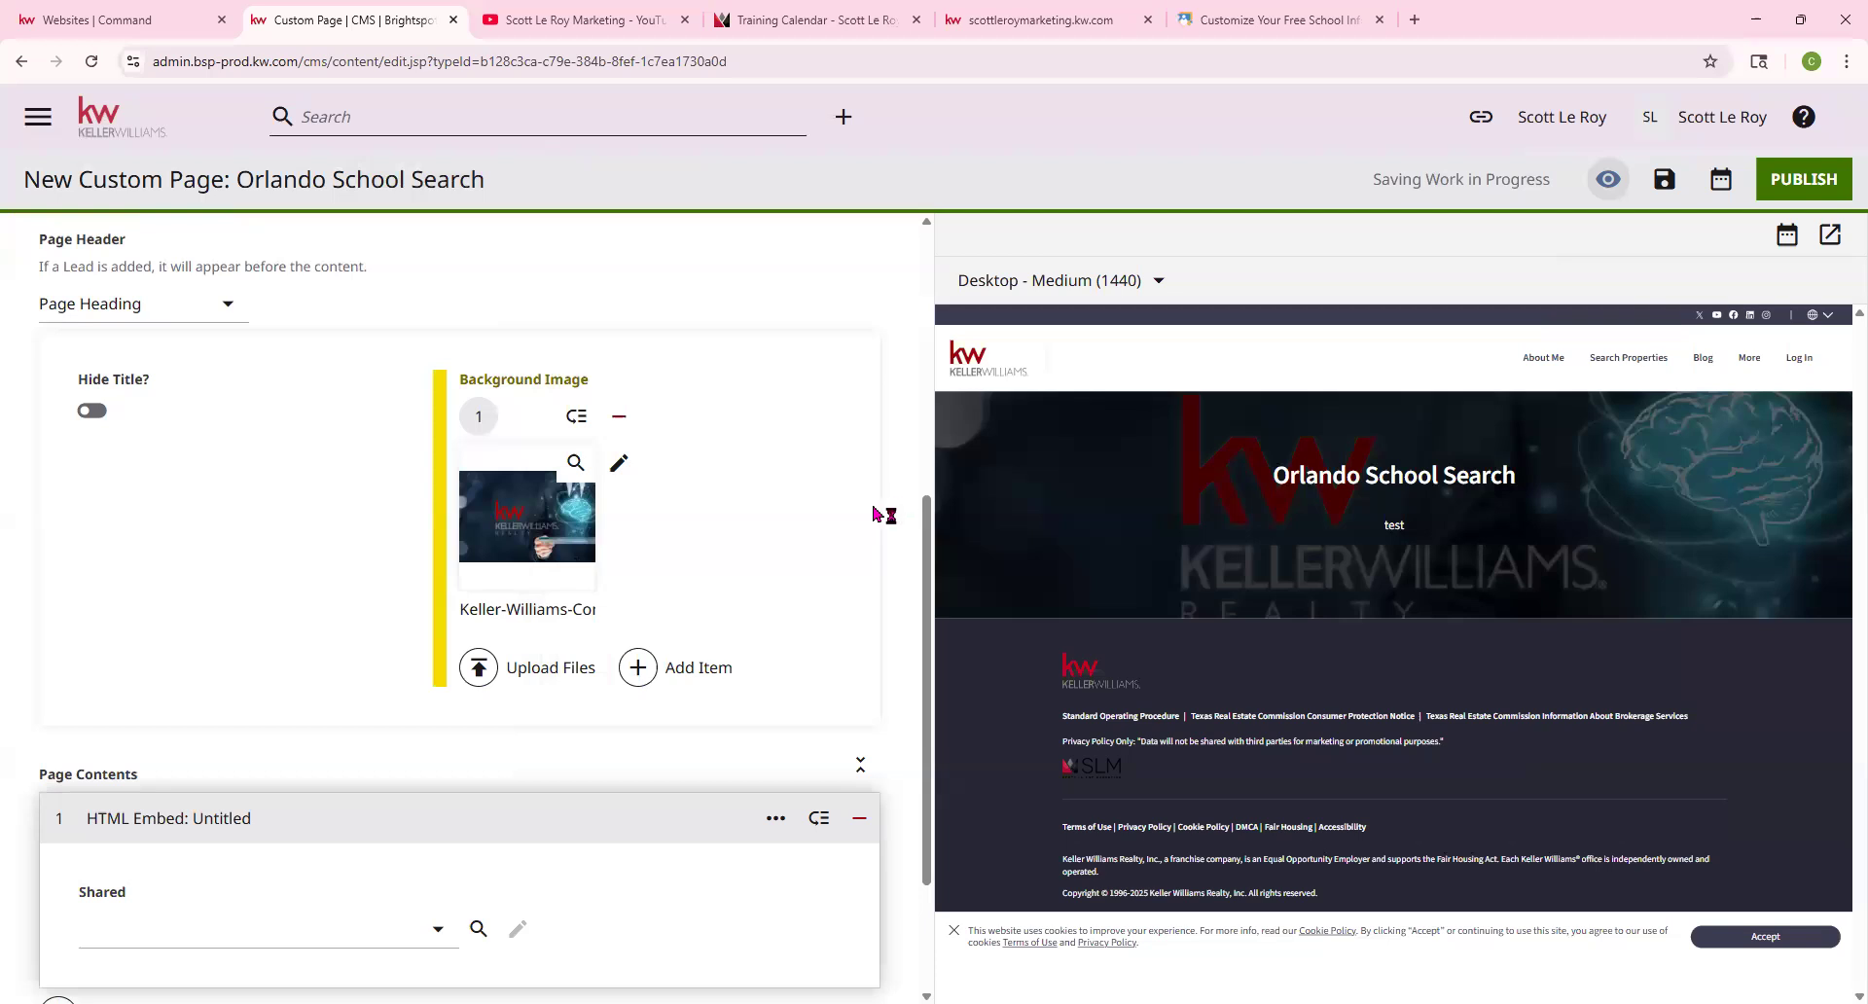
pyautogui.scroll(-1, 121, 839)
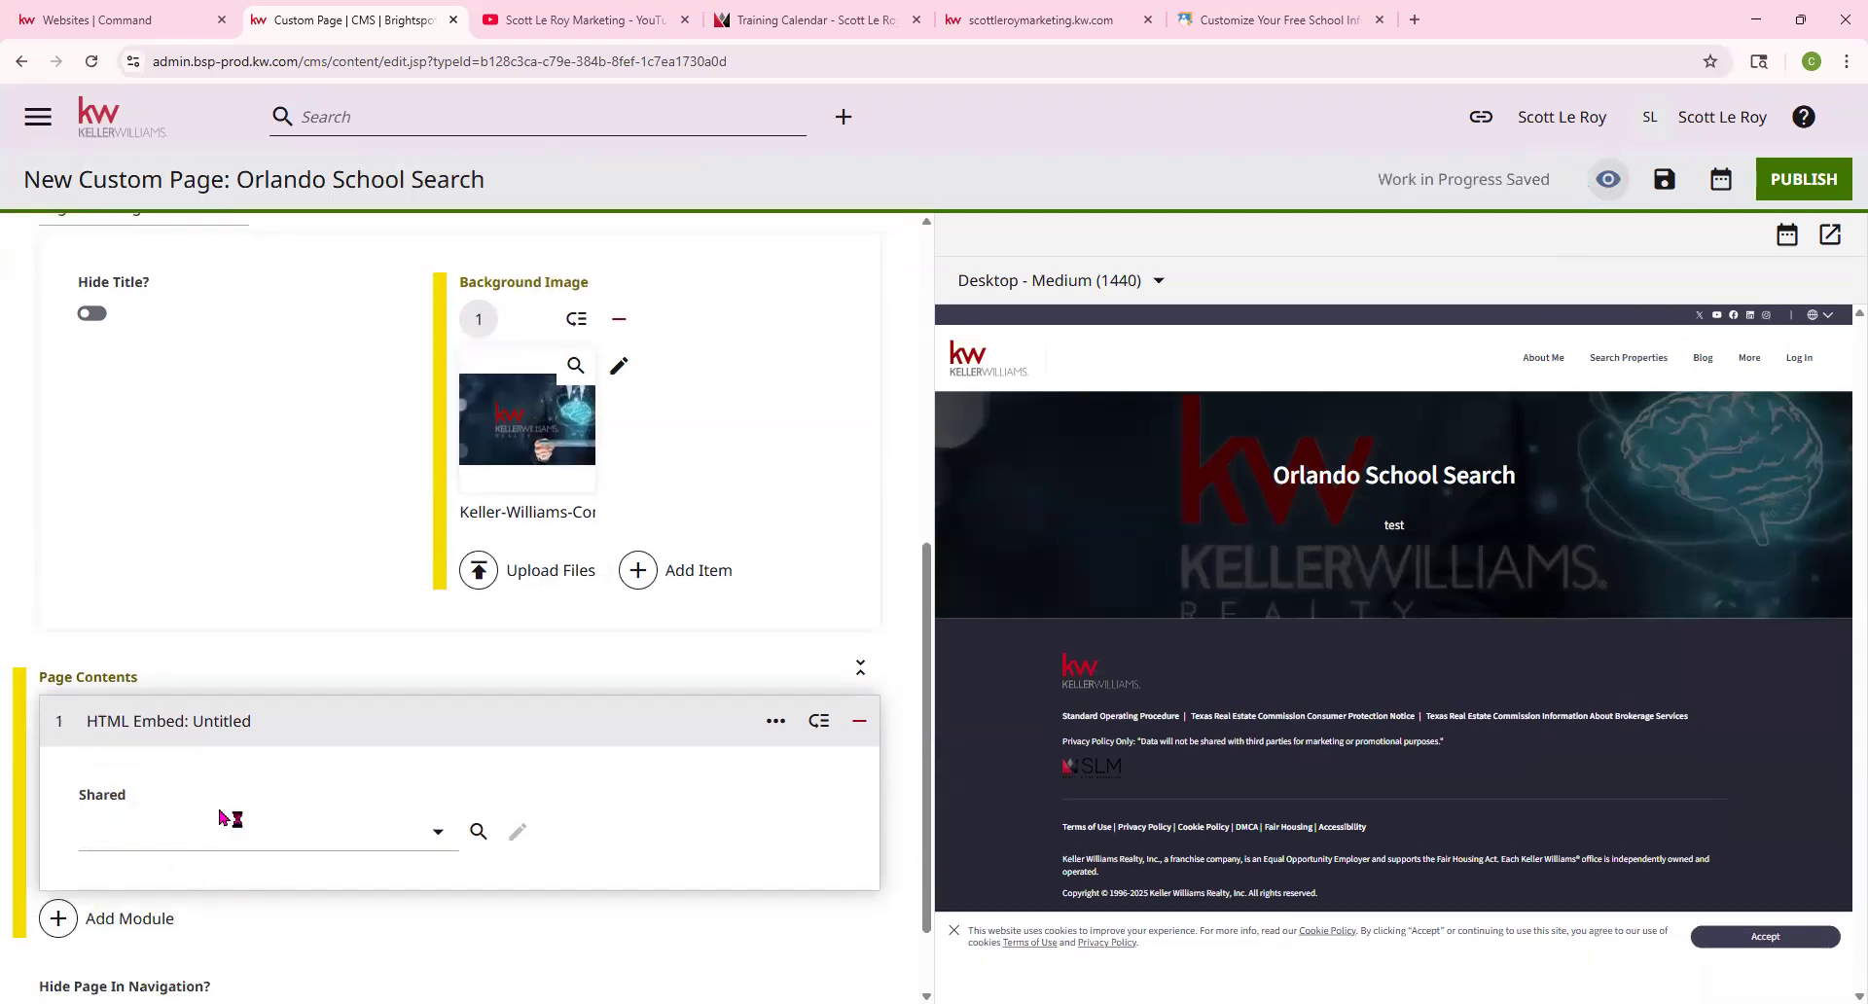
pyautogui.click(437, 835)
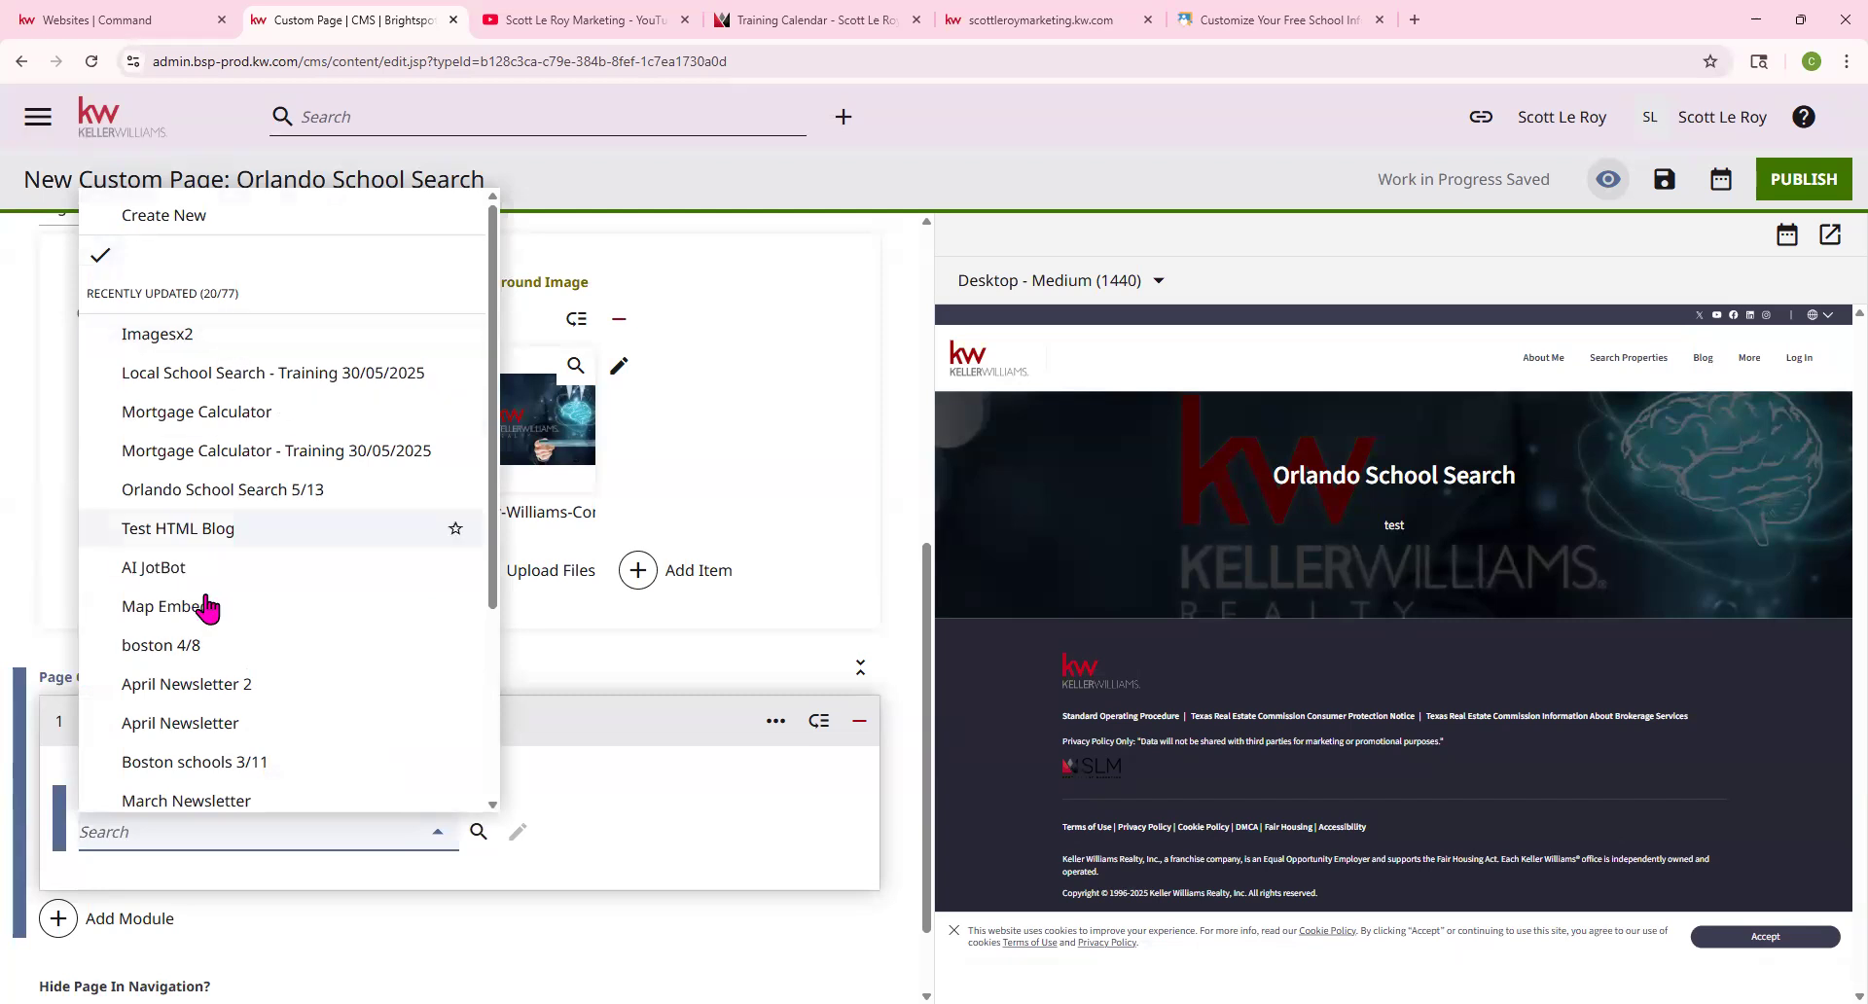
# Create a new HTML embed named 'school search 6/10' and paste the Orlando iframe code into Raw HTML
pyautogui.click(168, 221)
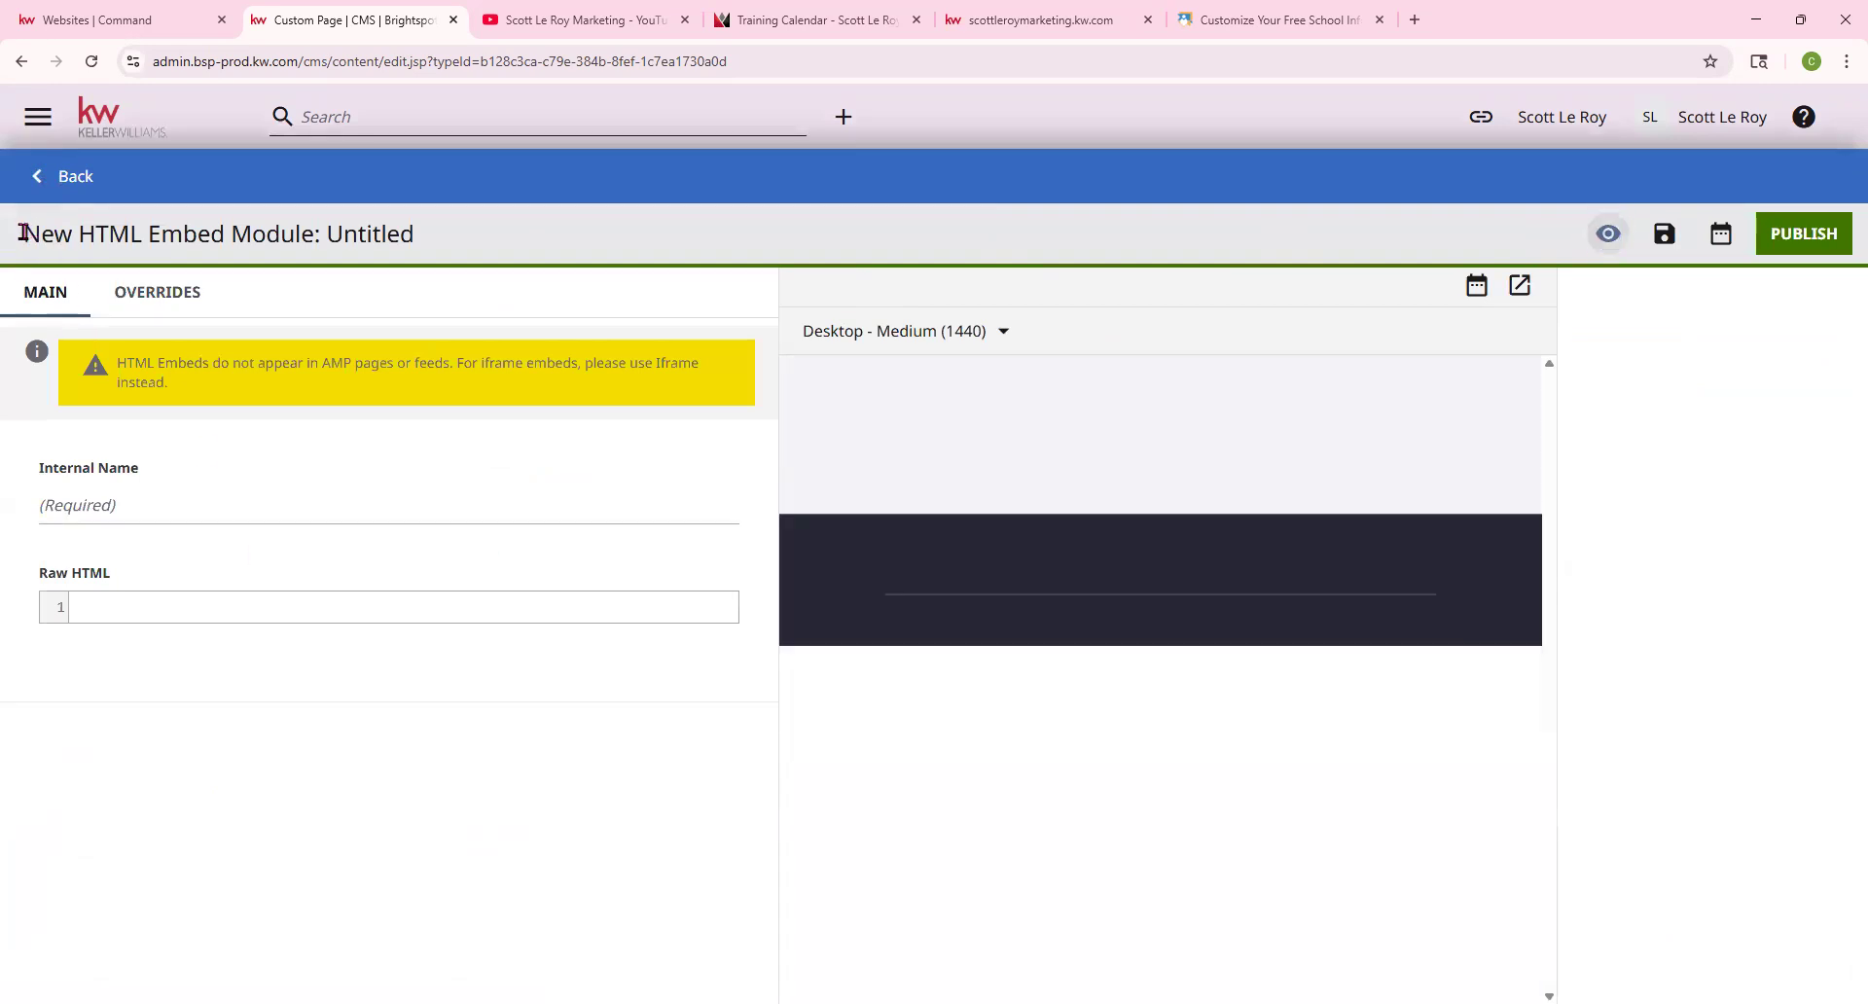
pyautogui.moveTo(29, 231); pyautogui.dragTo(443, 261)
pyautogui.click(113, 505)
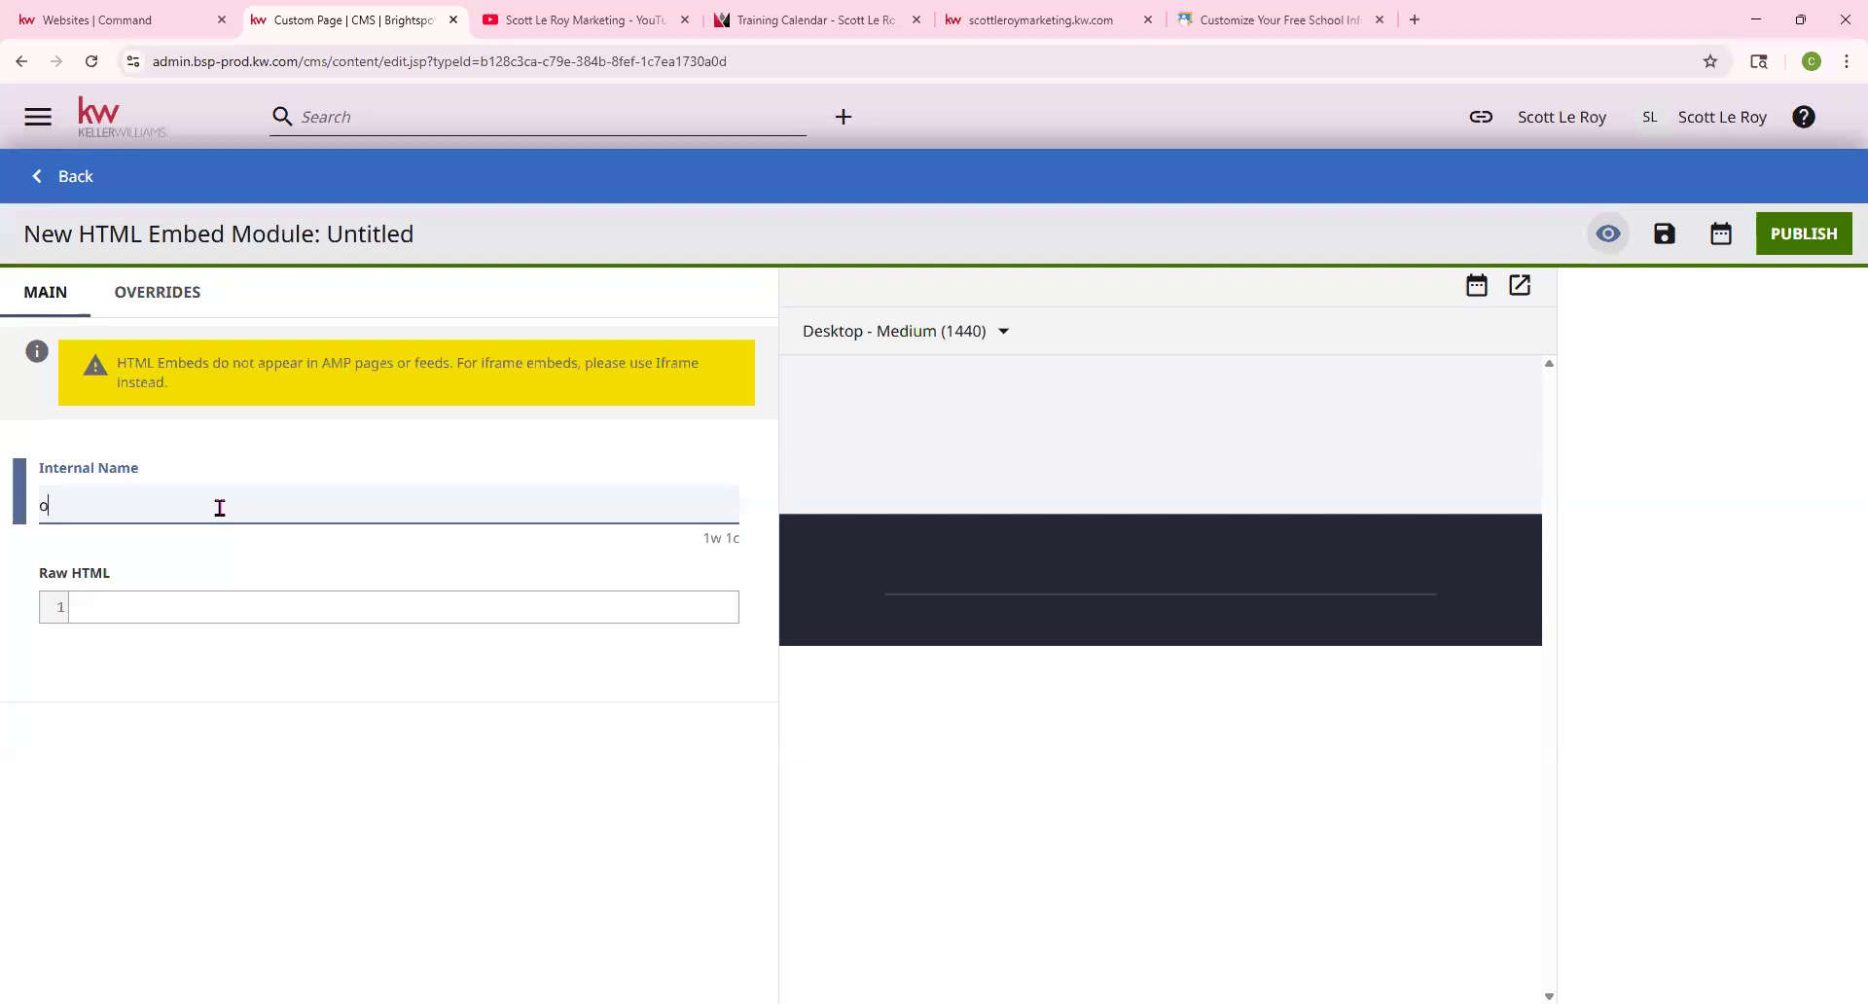
pyautogui.write('school search 6/10')
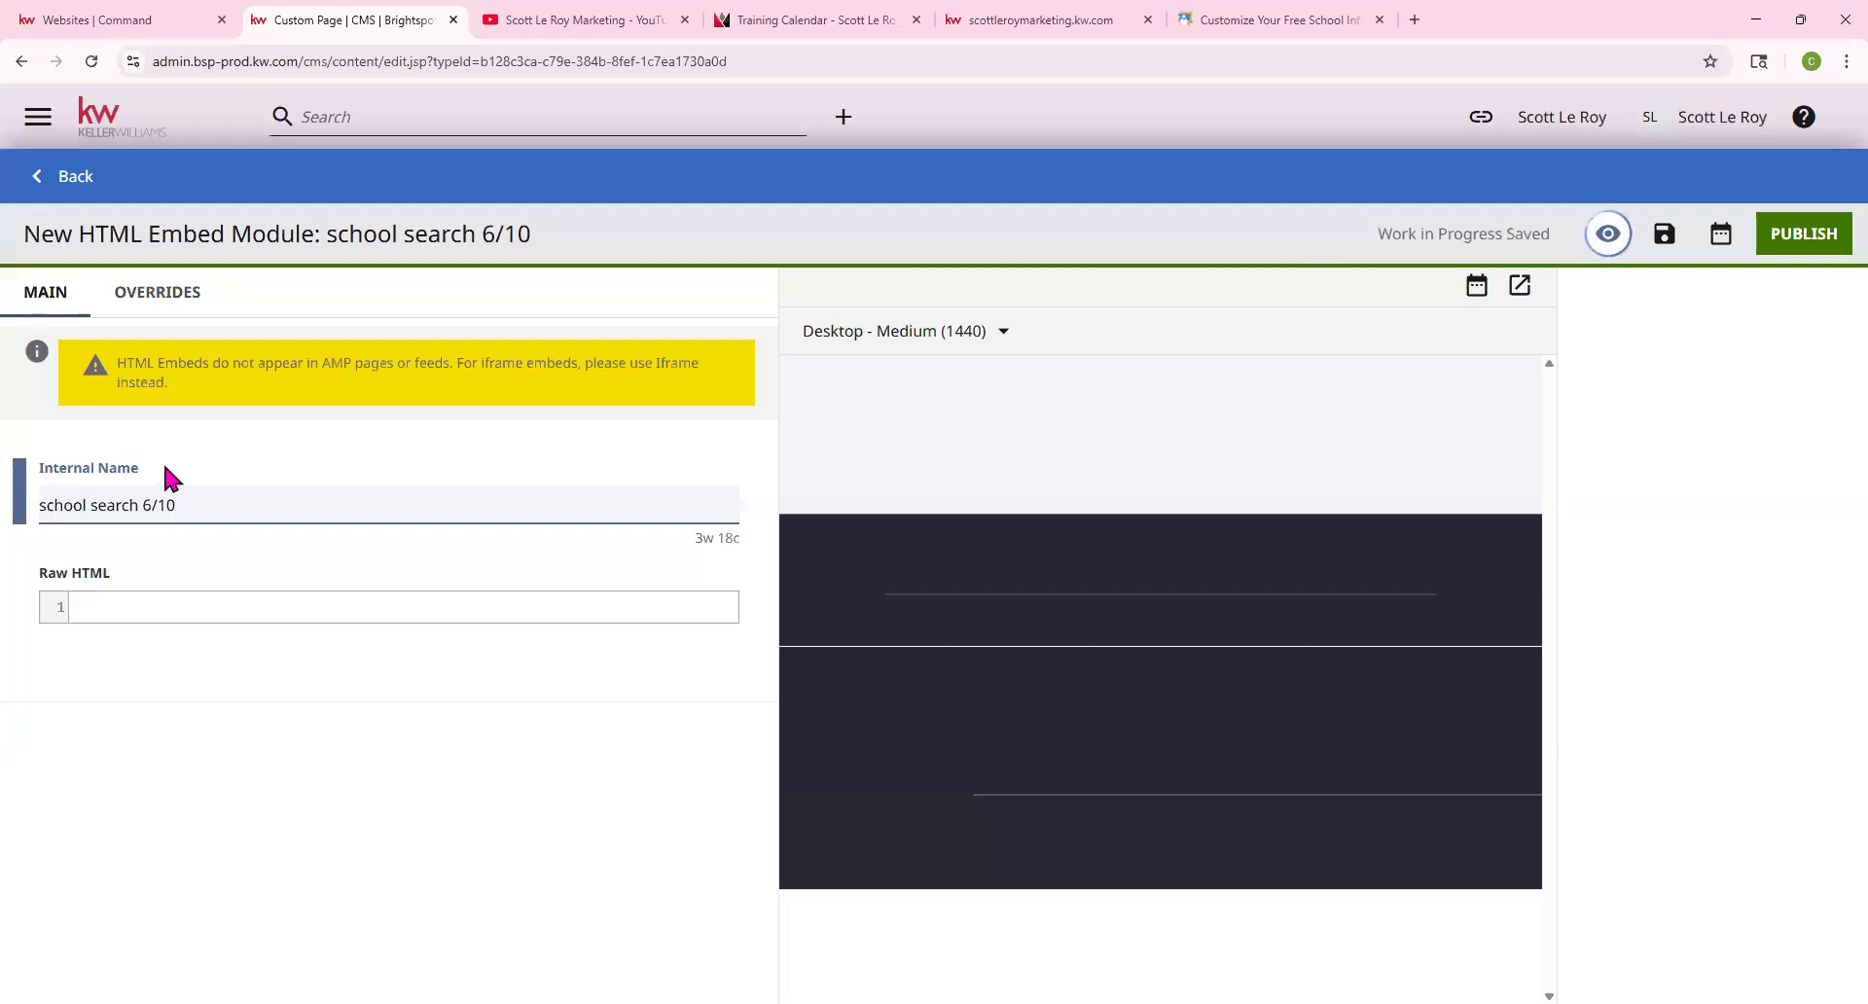
pyautogui.click(119, 601)
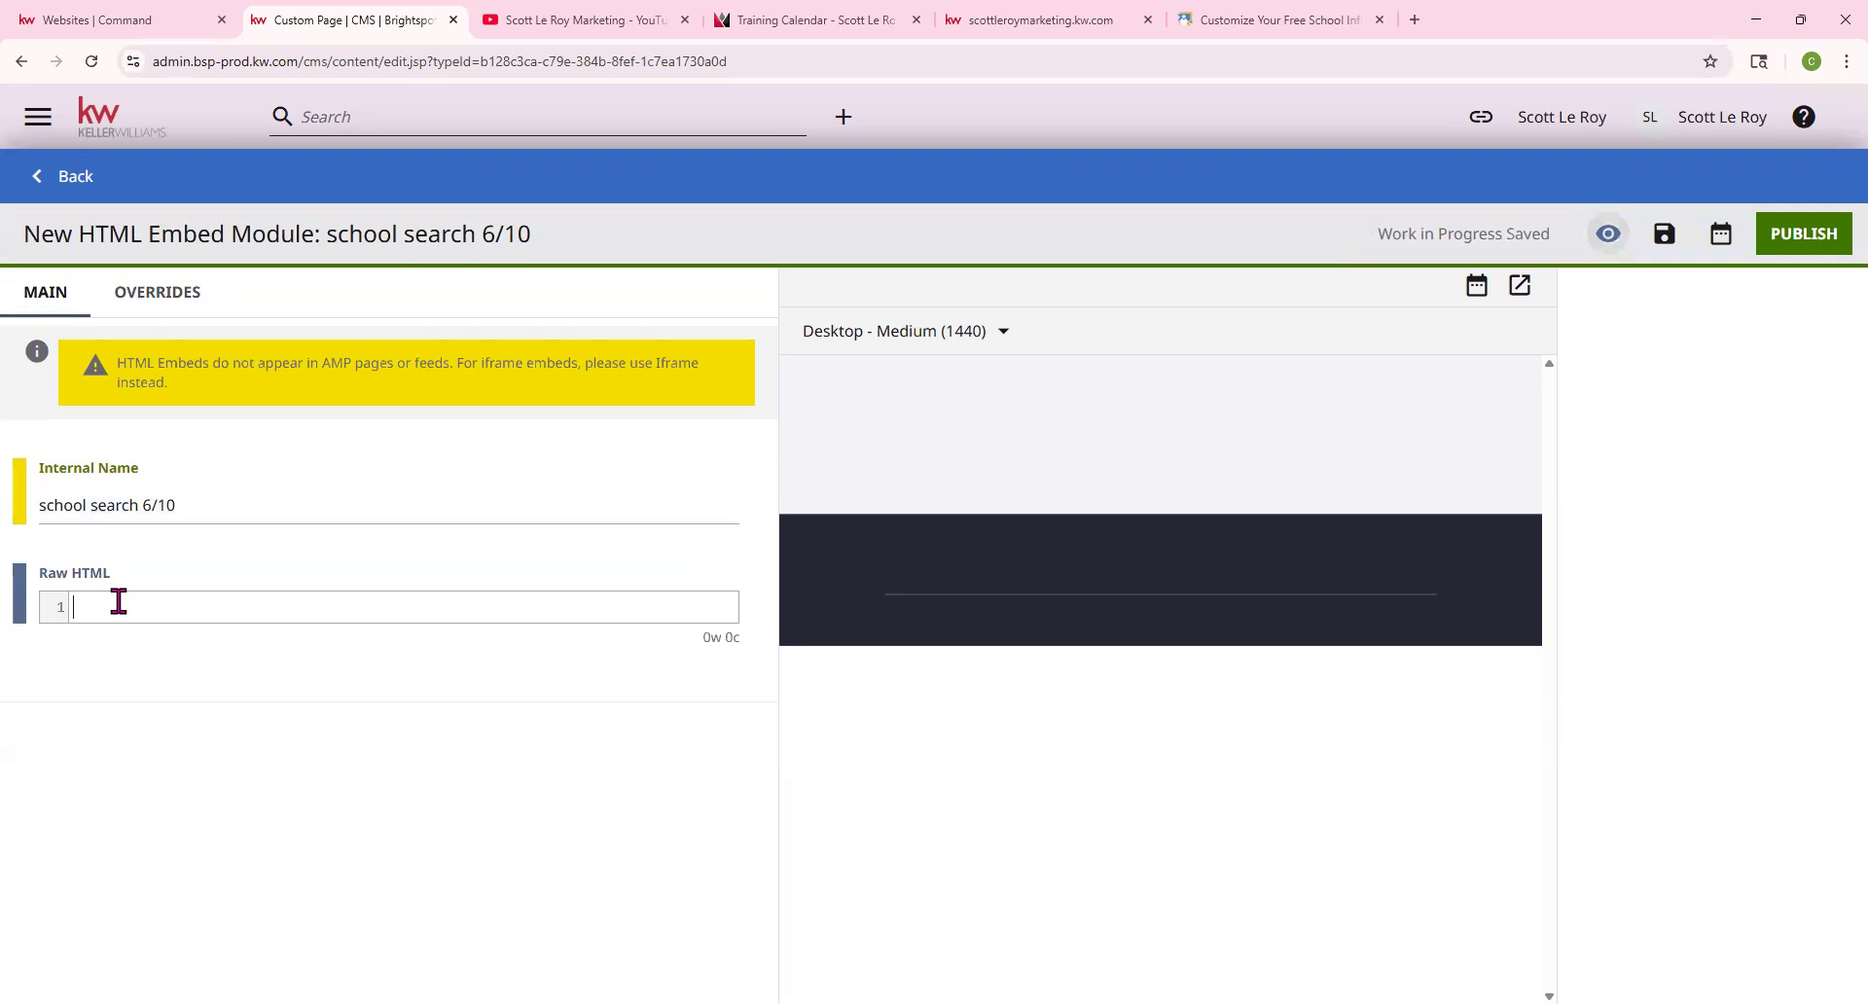
pyautogui.rightClick(119, 601)
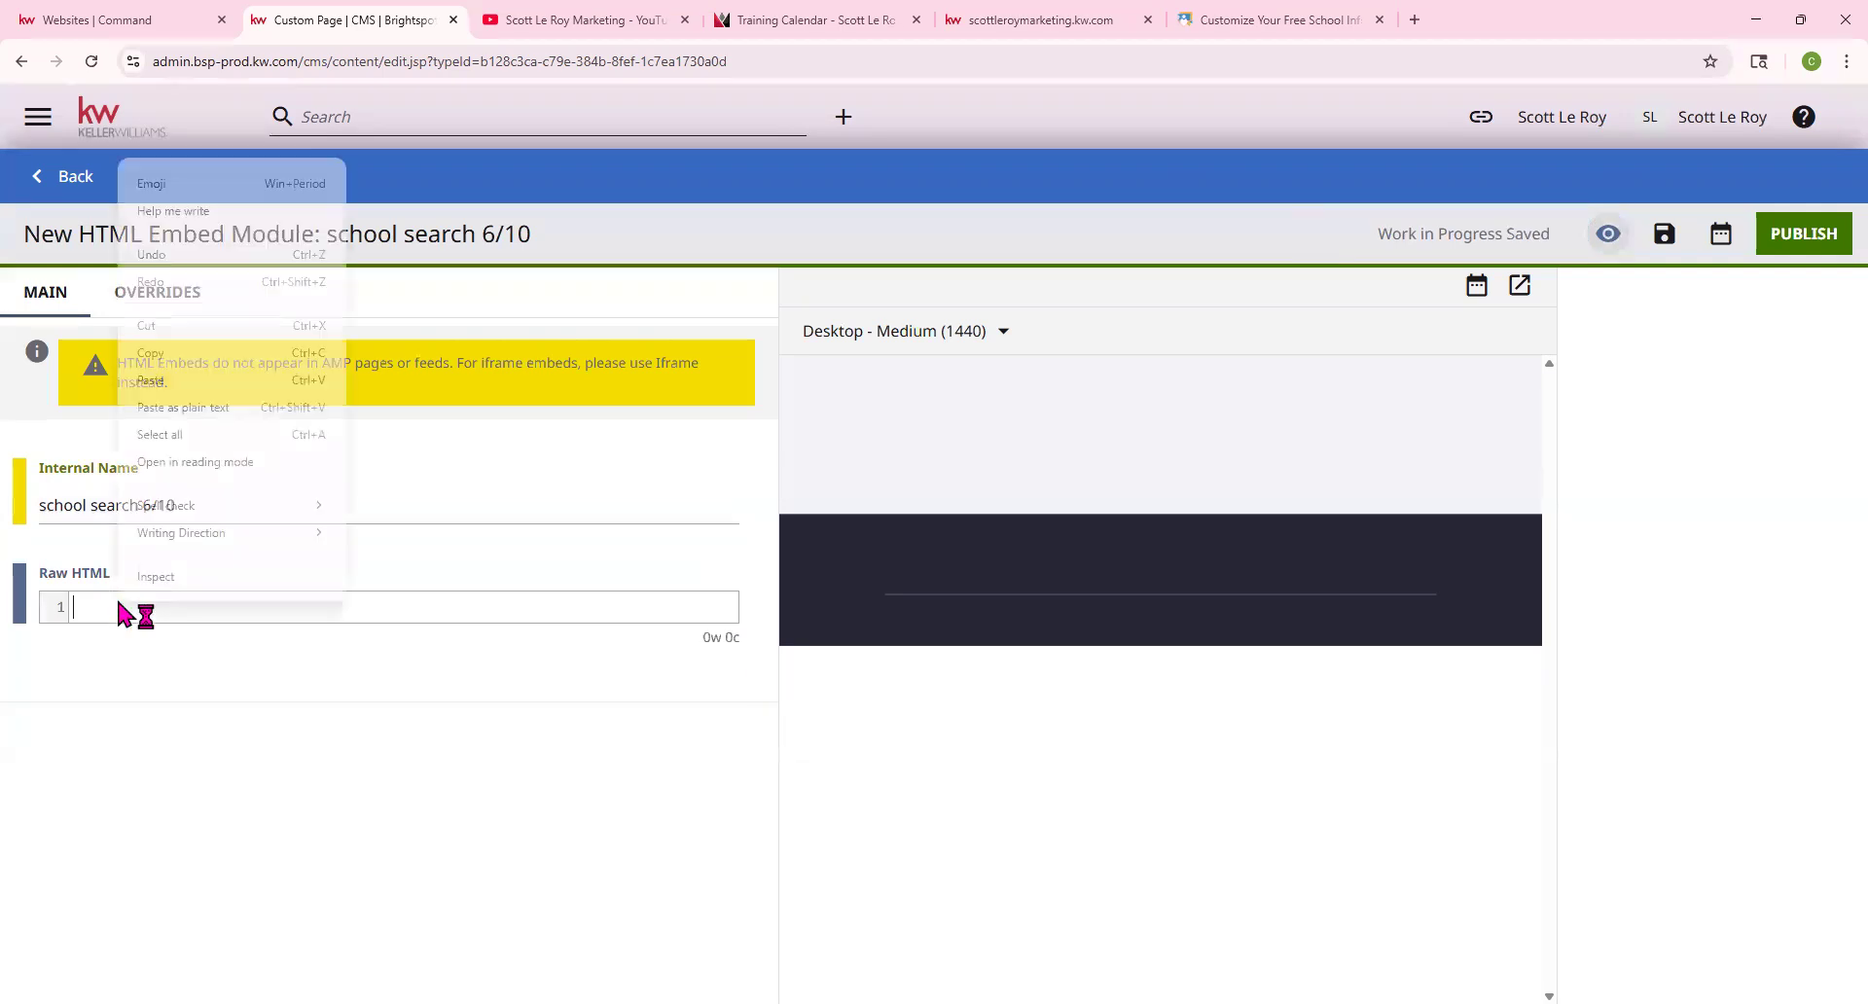
pyautogui.click(155, 377)
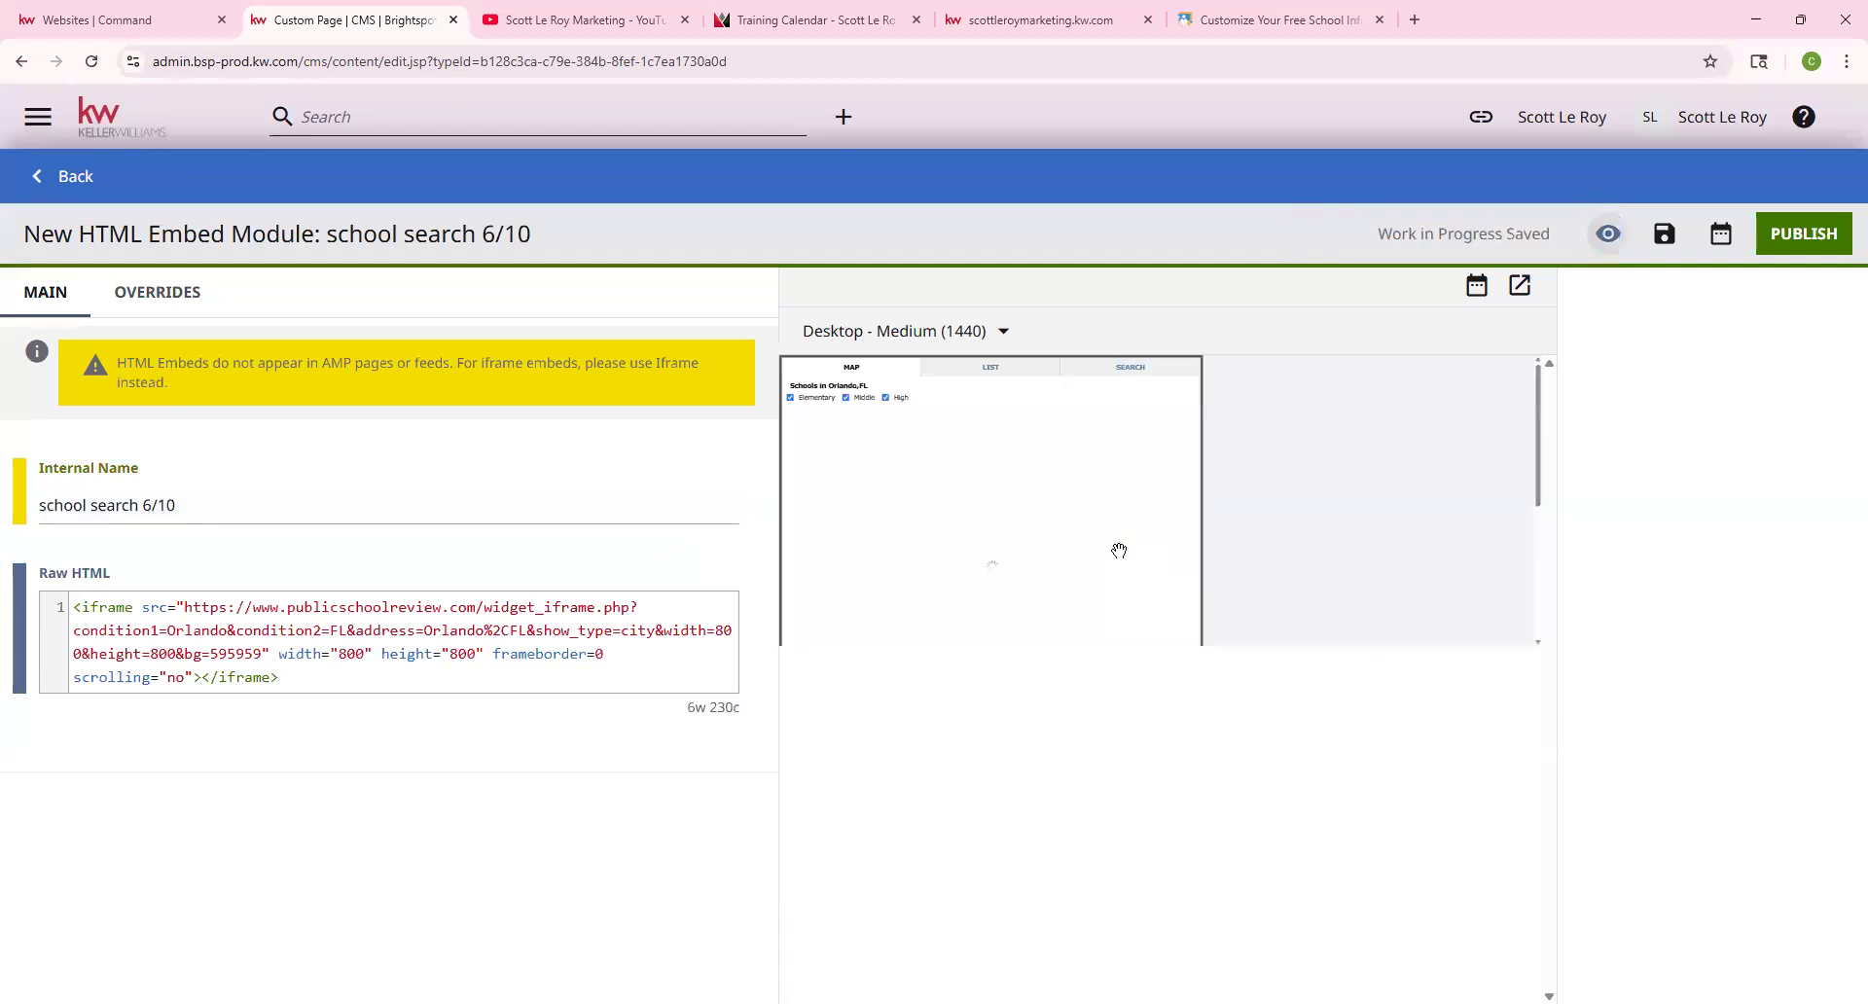
pyautogui.click(1254, 18)
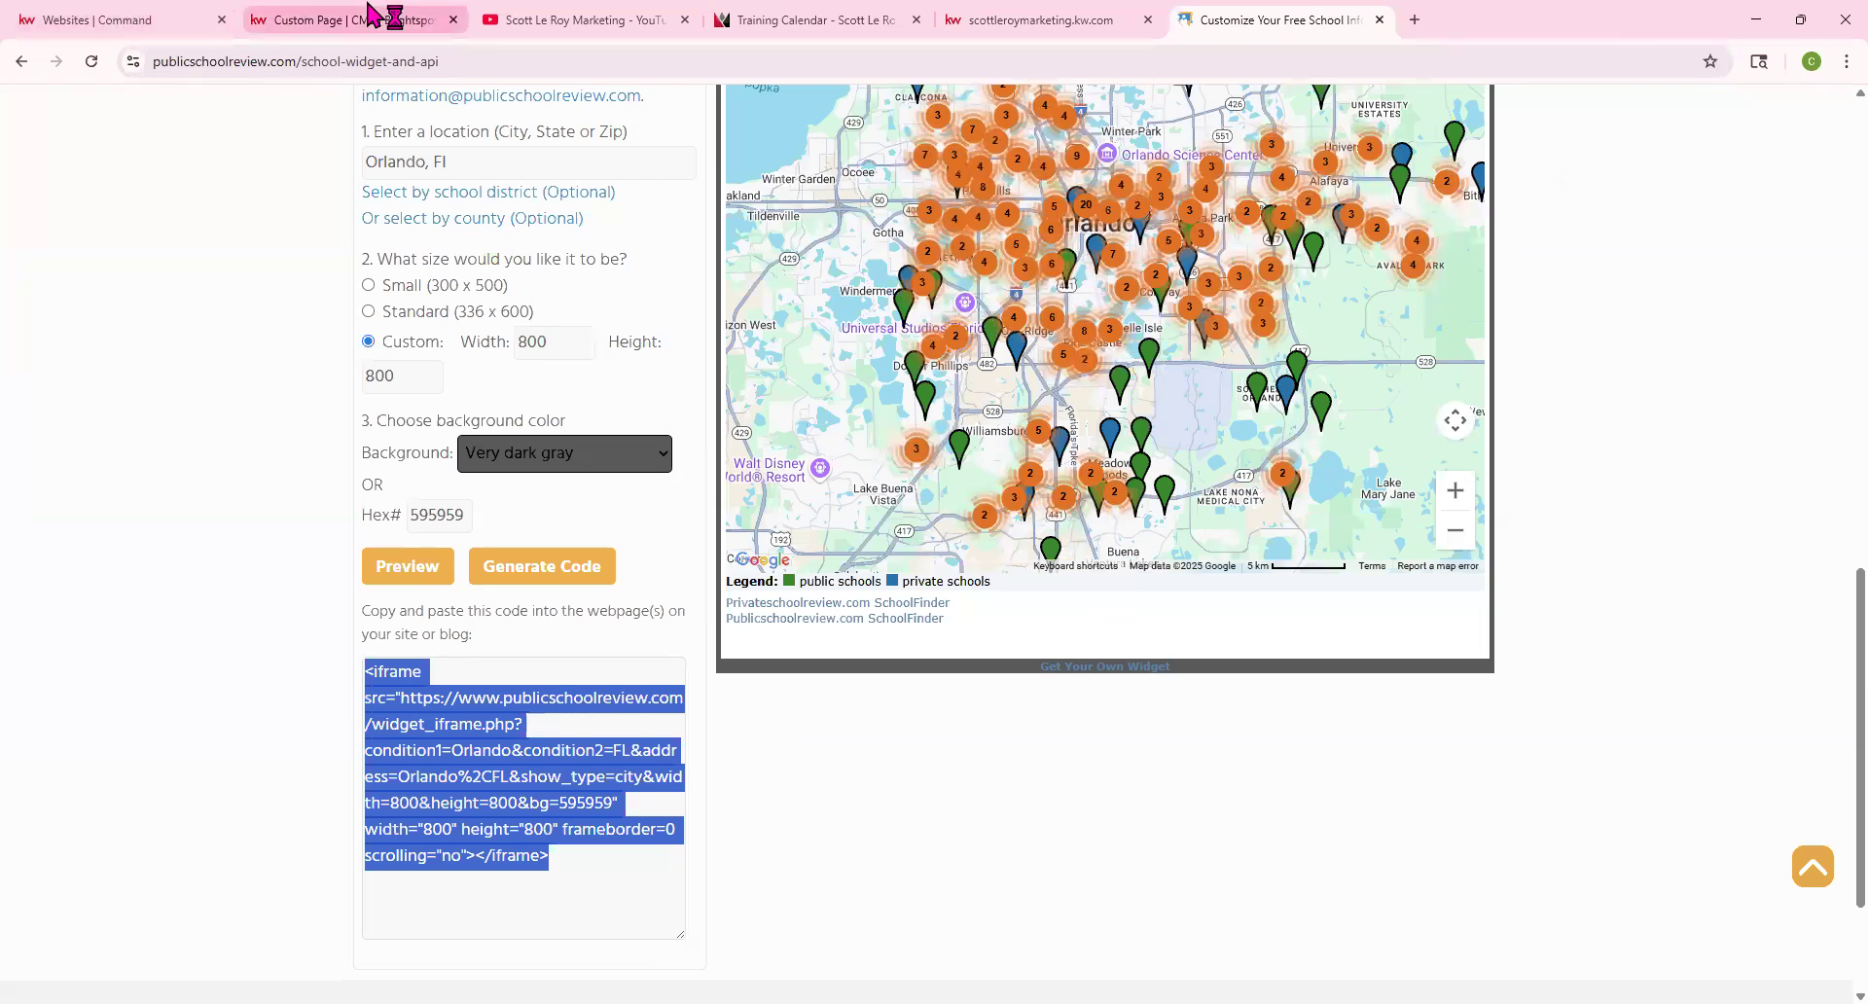
pyautogui.click(350, 18)
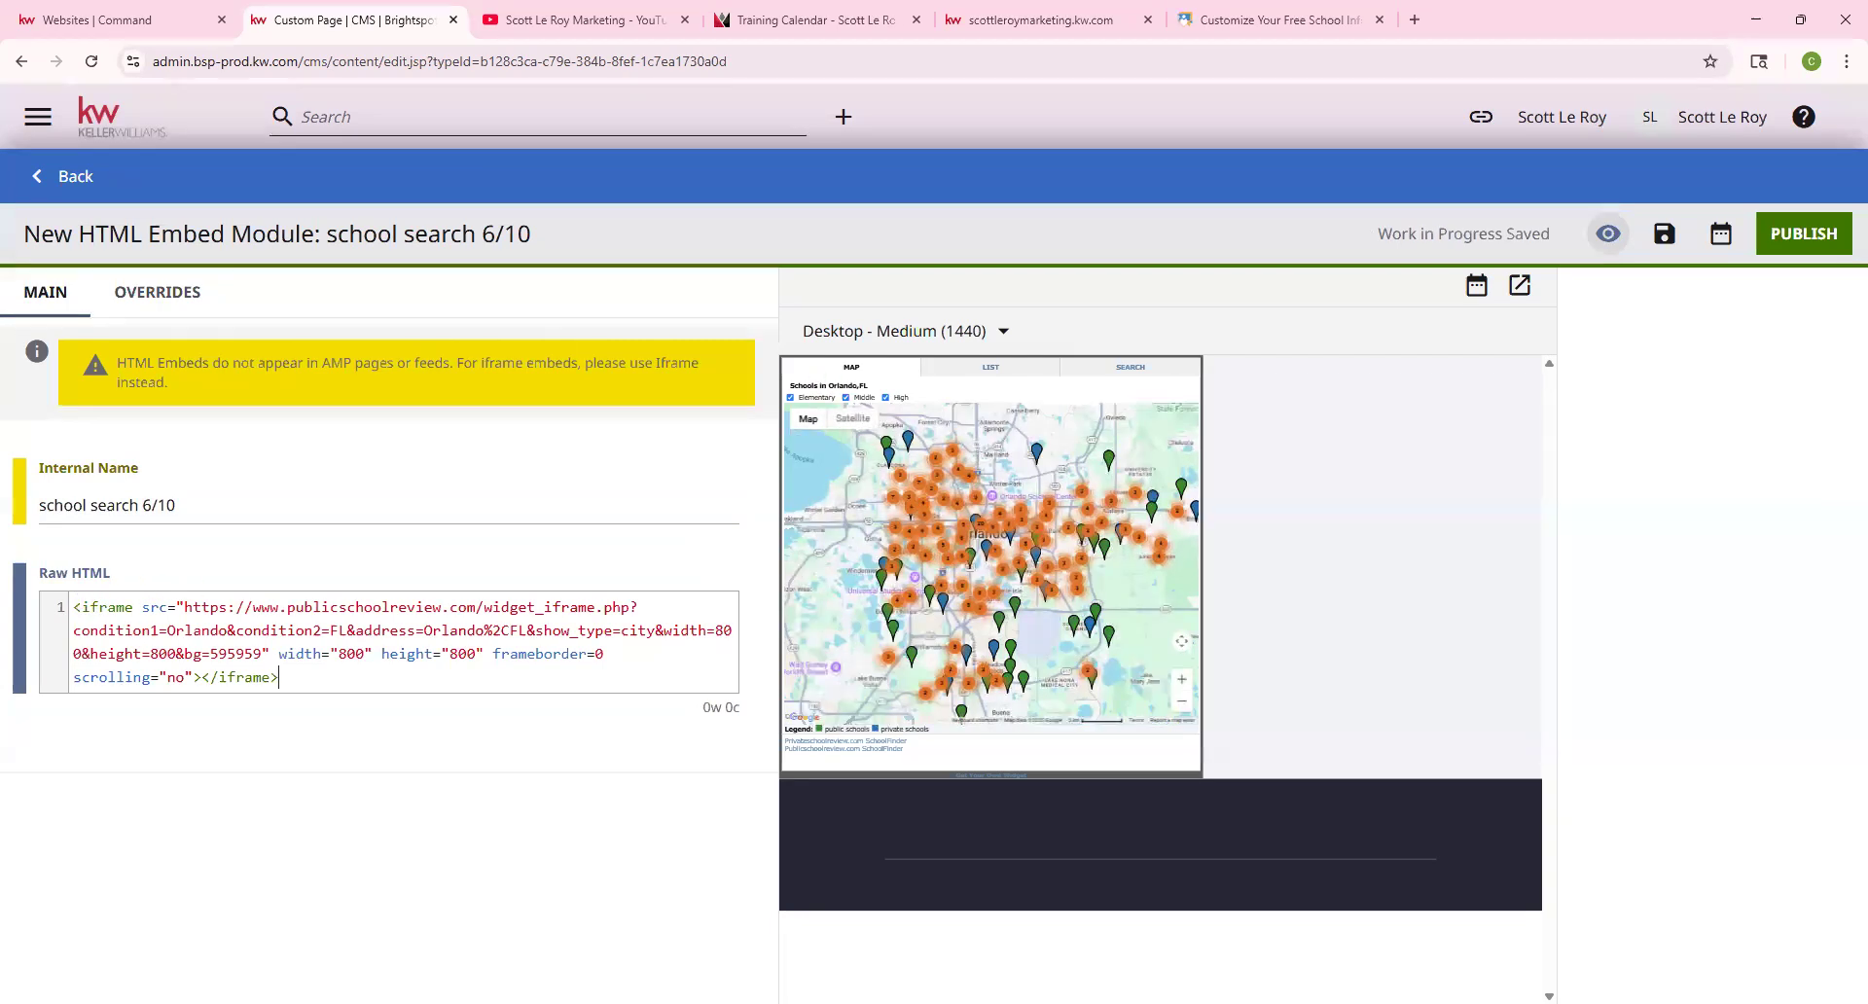
# Add a center tag before the iframe code, publish the 'school search 6/10' embed, and return to the page editor
pyautogui.click(74, 603)
pyautogui.write('center><')
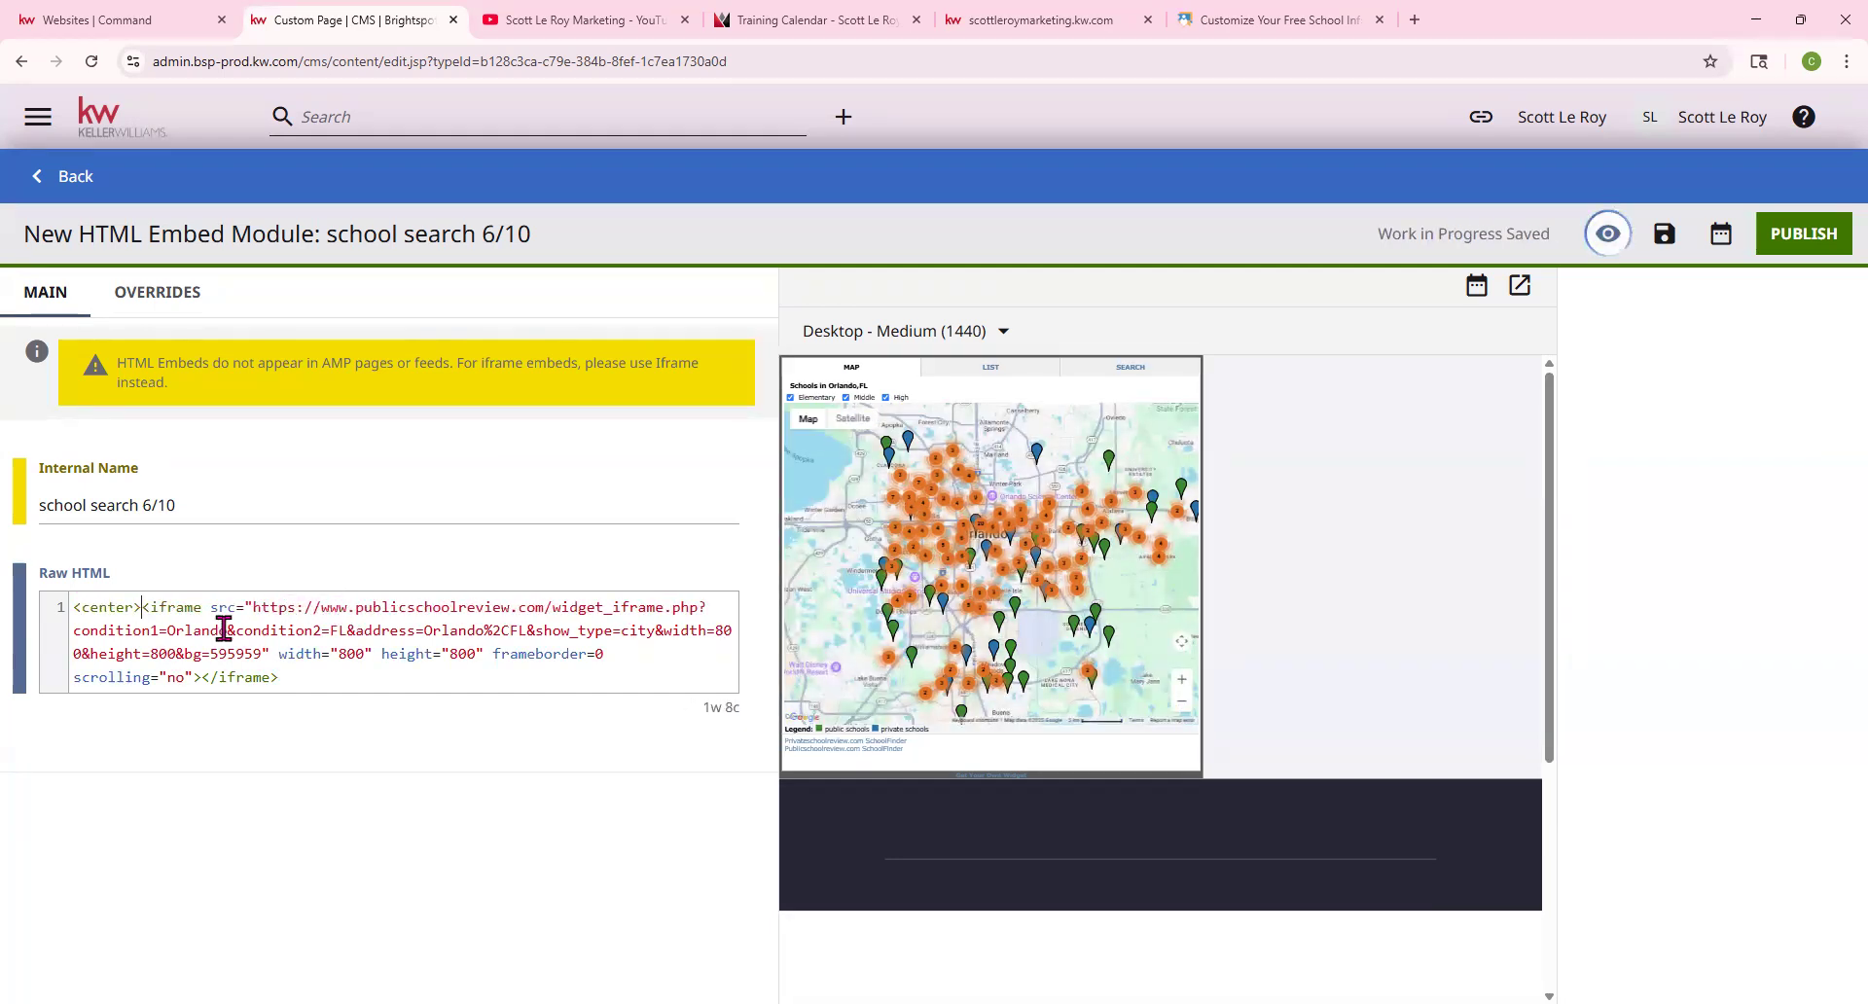
pyautogui.moveTo(141, 607); pyautogui.dragTo(68, 607)
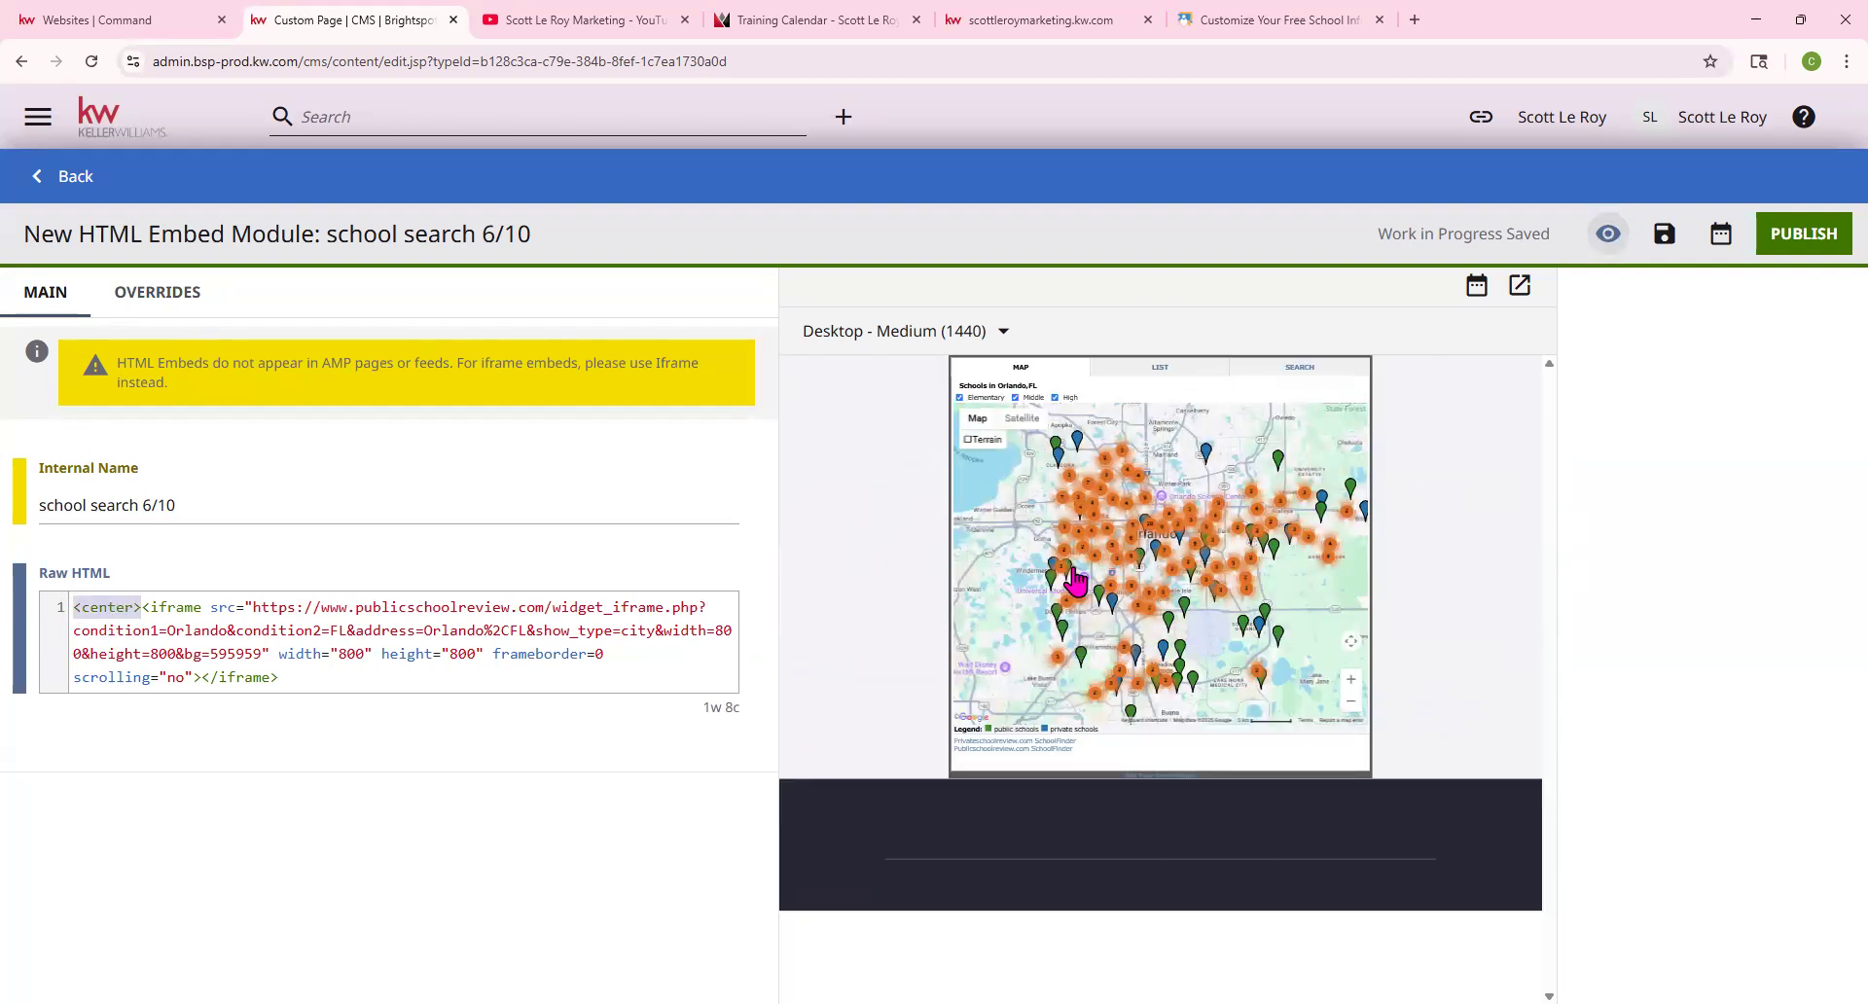
pyautogui.scroll(-2, 1099, 545)
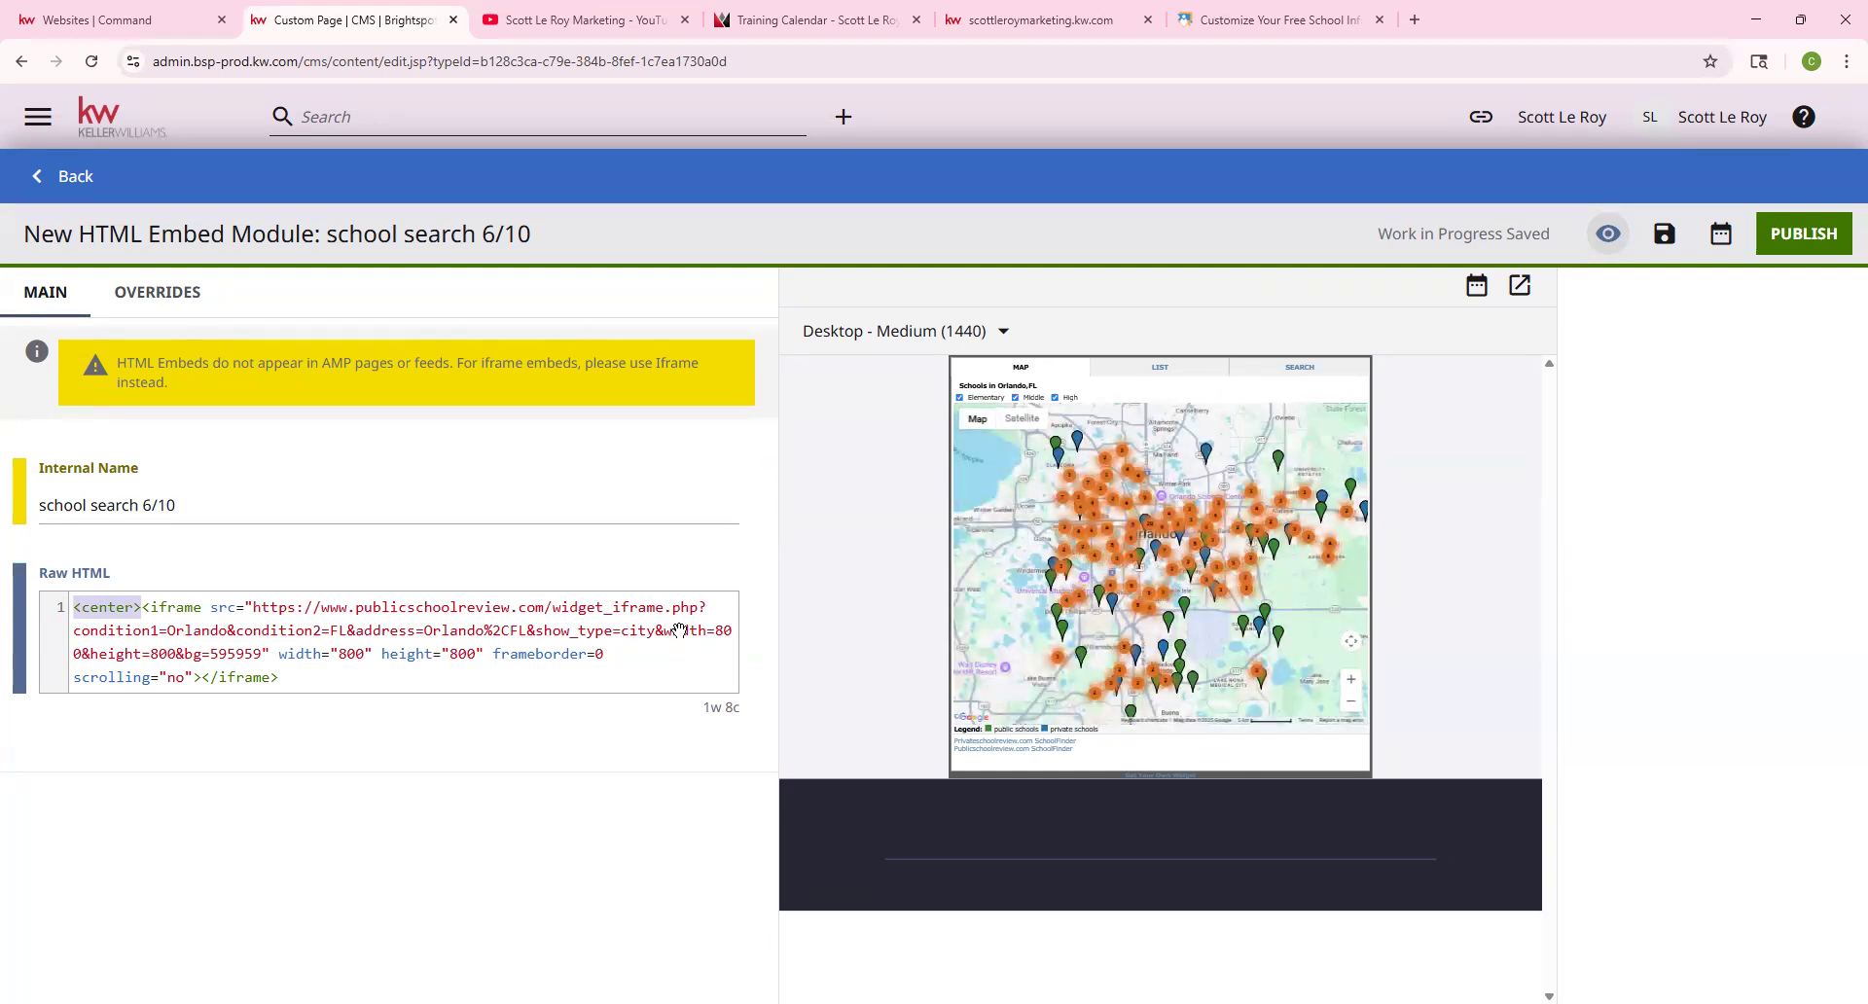
pyautogui.click(140, 608)
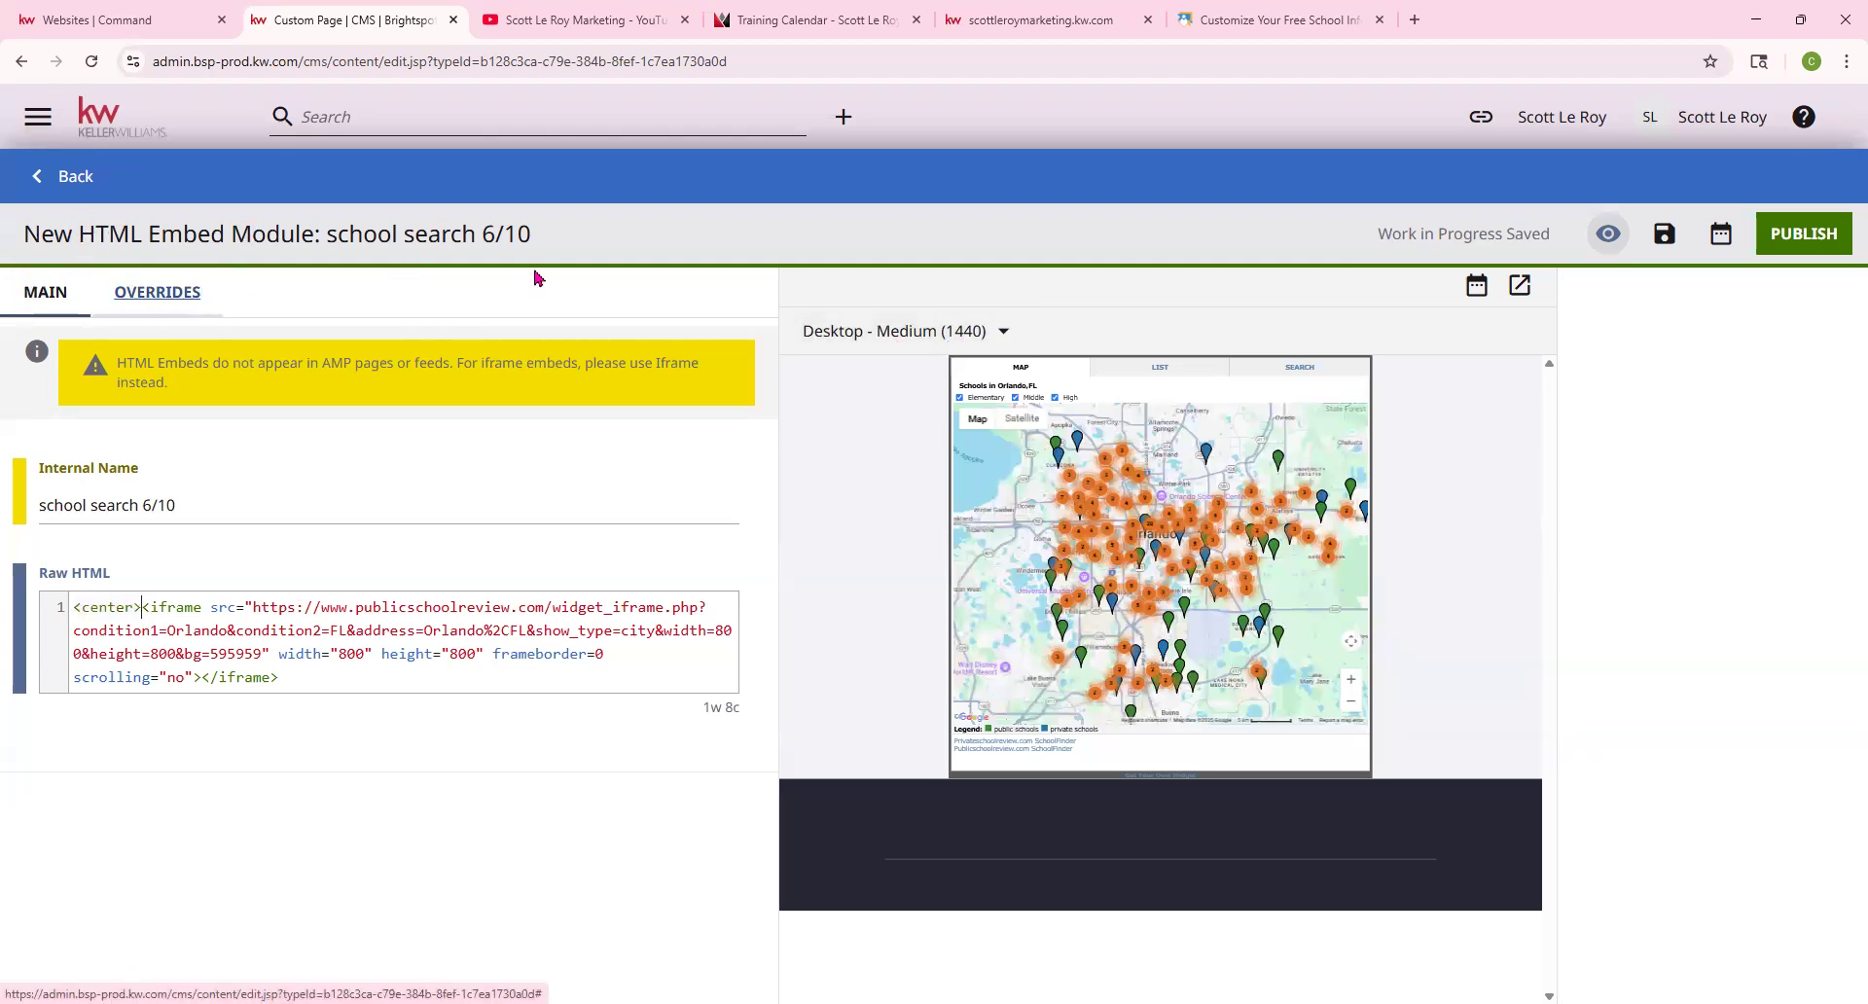
pyautogui.click(1807, 234)
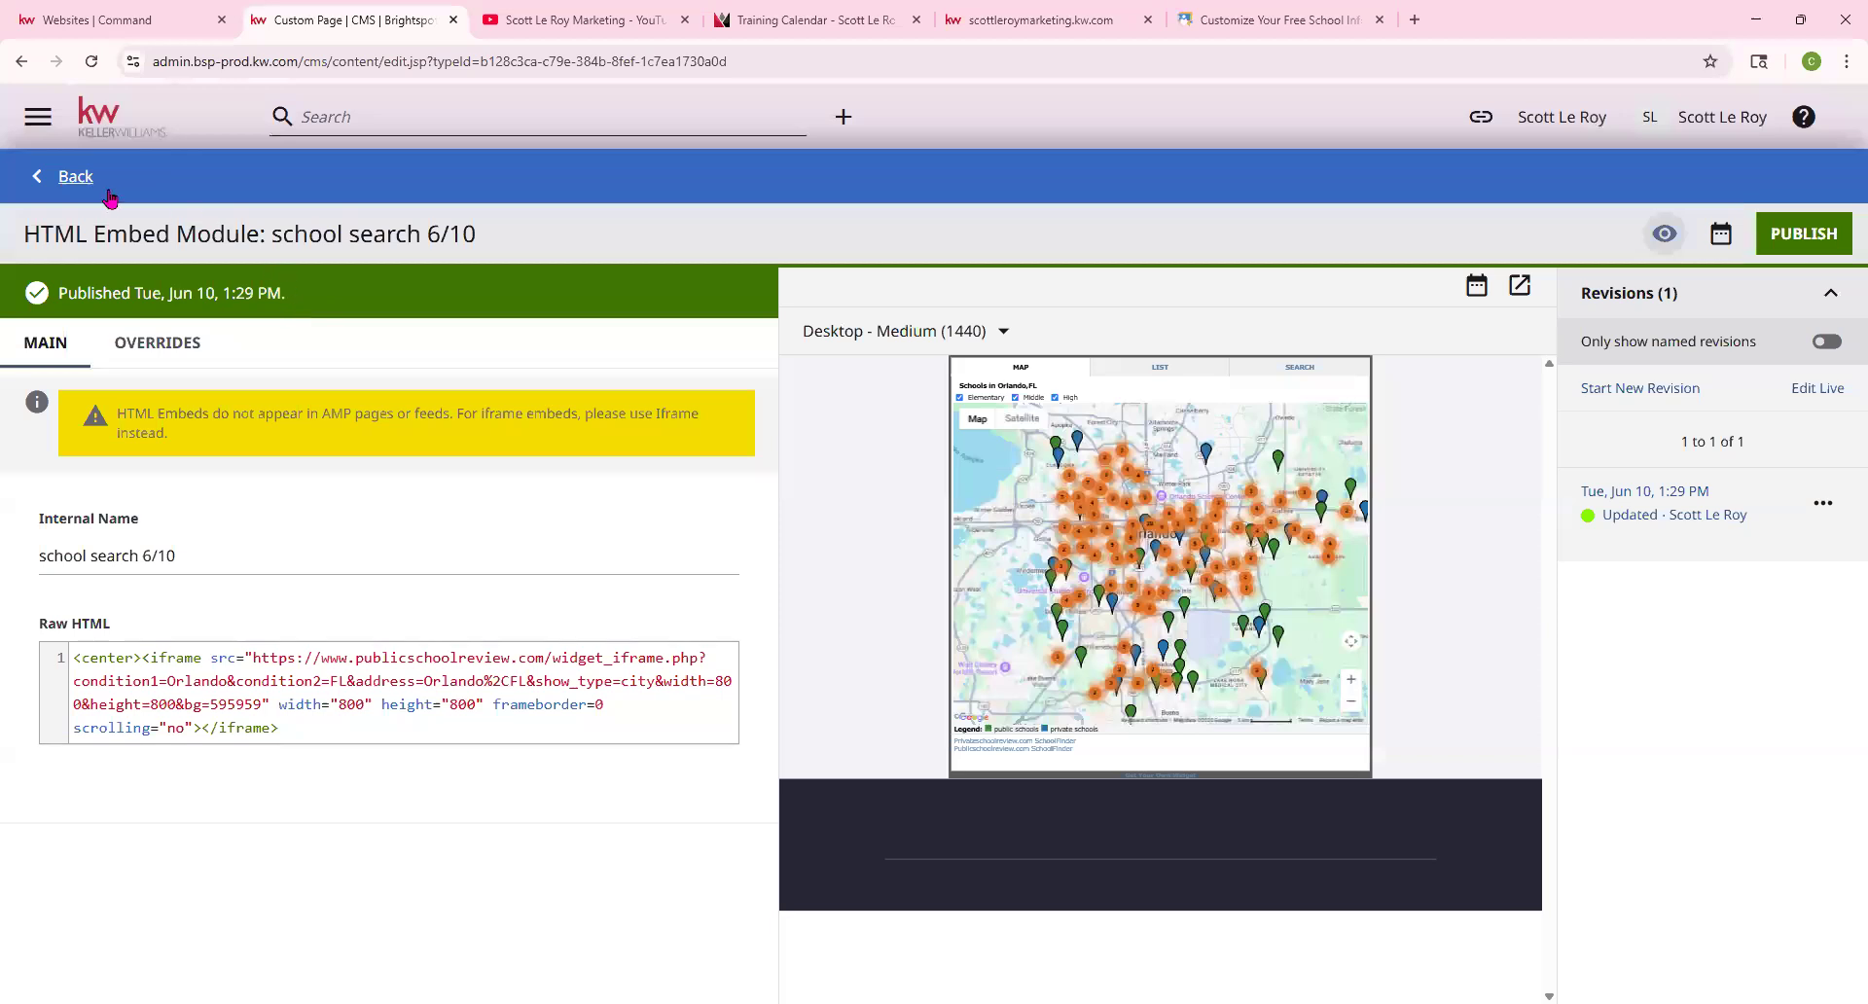
pyautogui.click(73, 178)
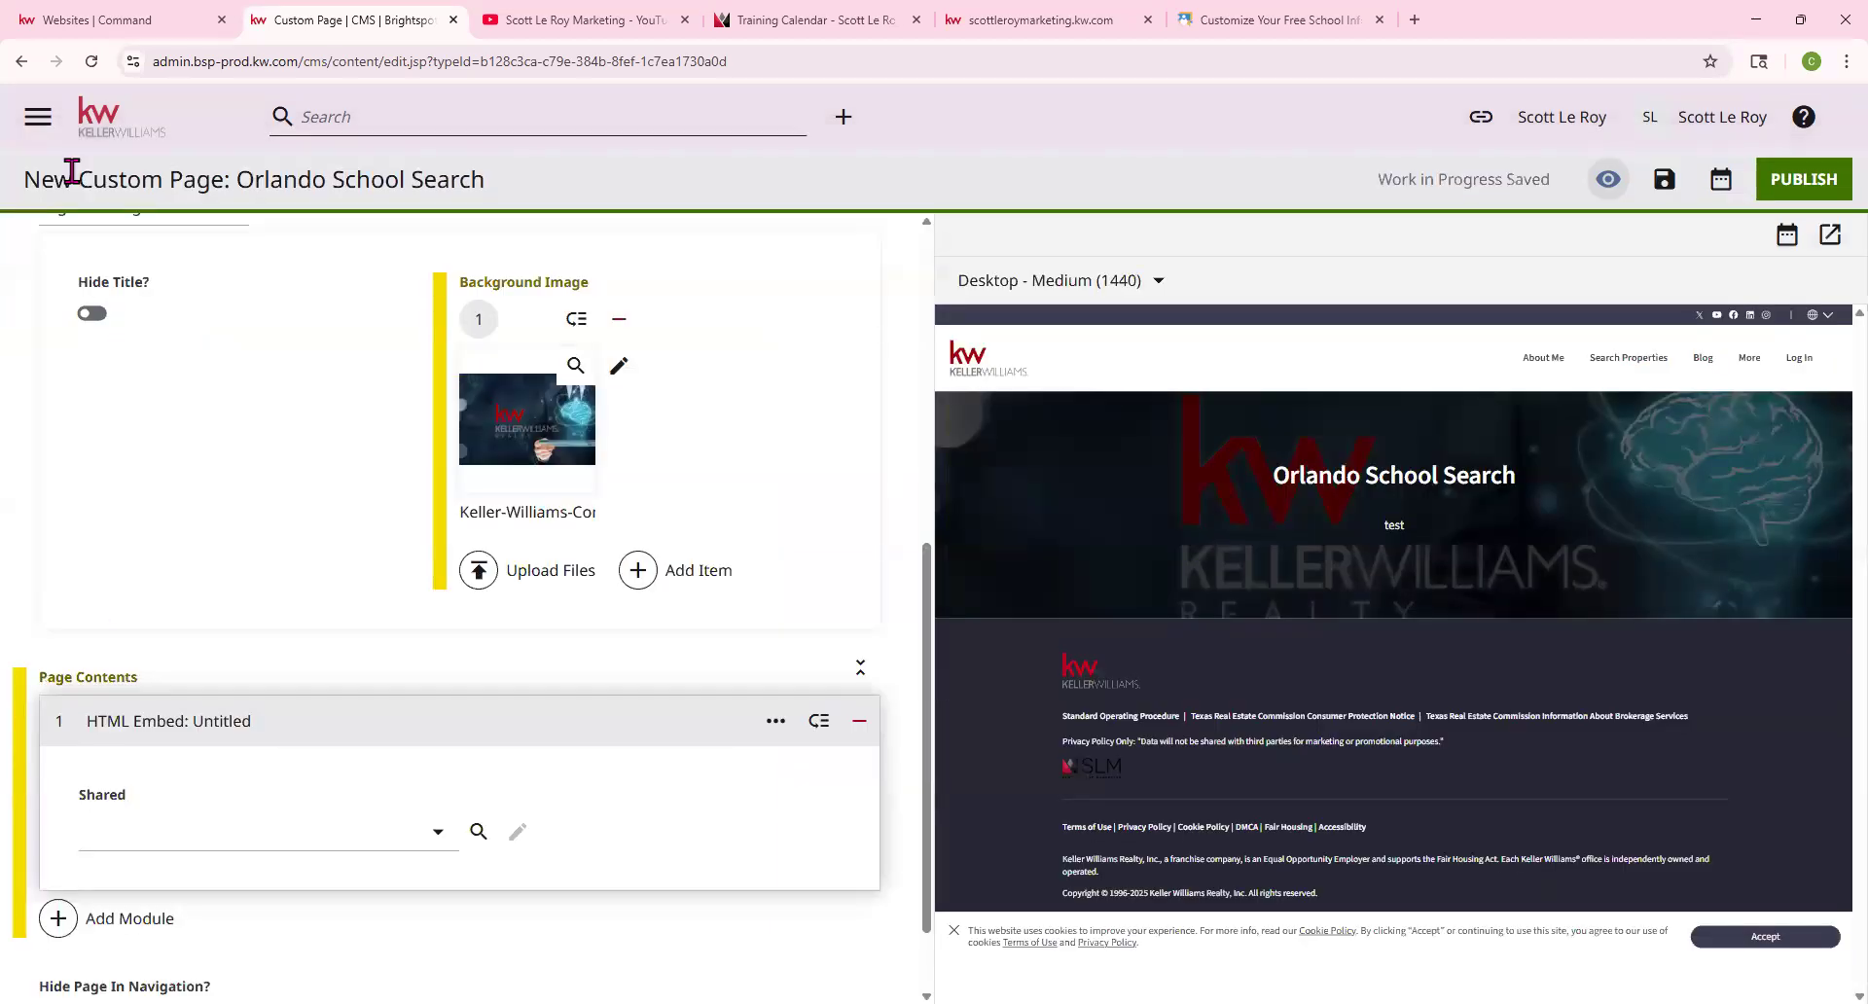
# Choose the shared 'school search 6/10' embed for the page's HTML Embed
pyautogui.scroll(-2, 291, 593)
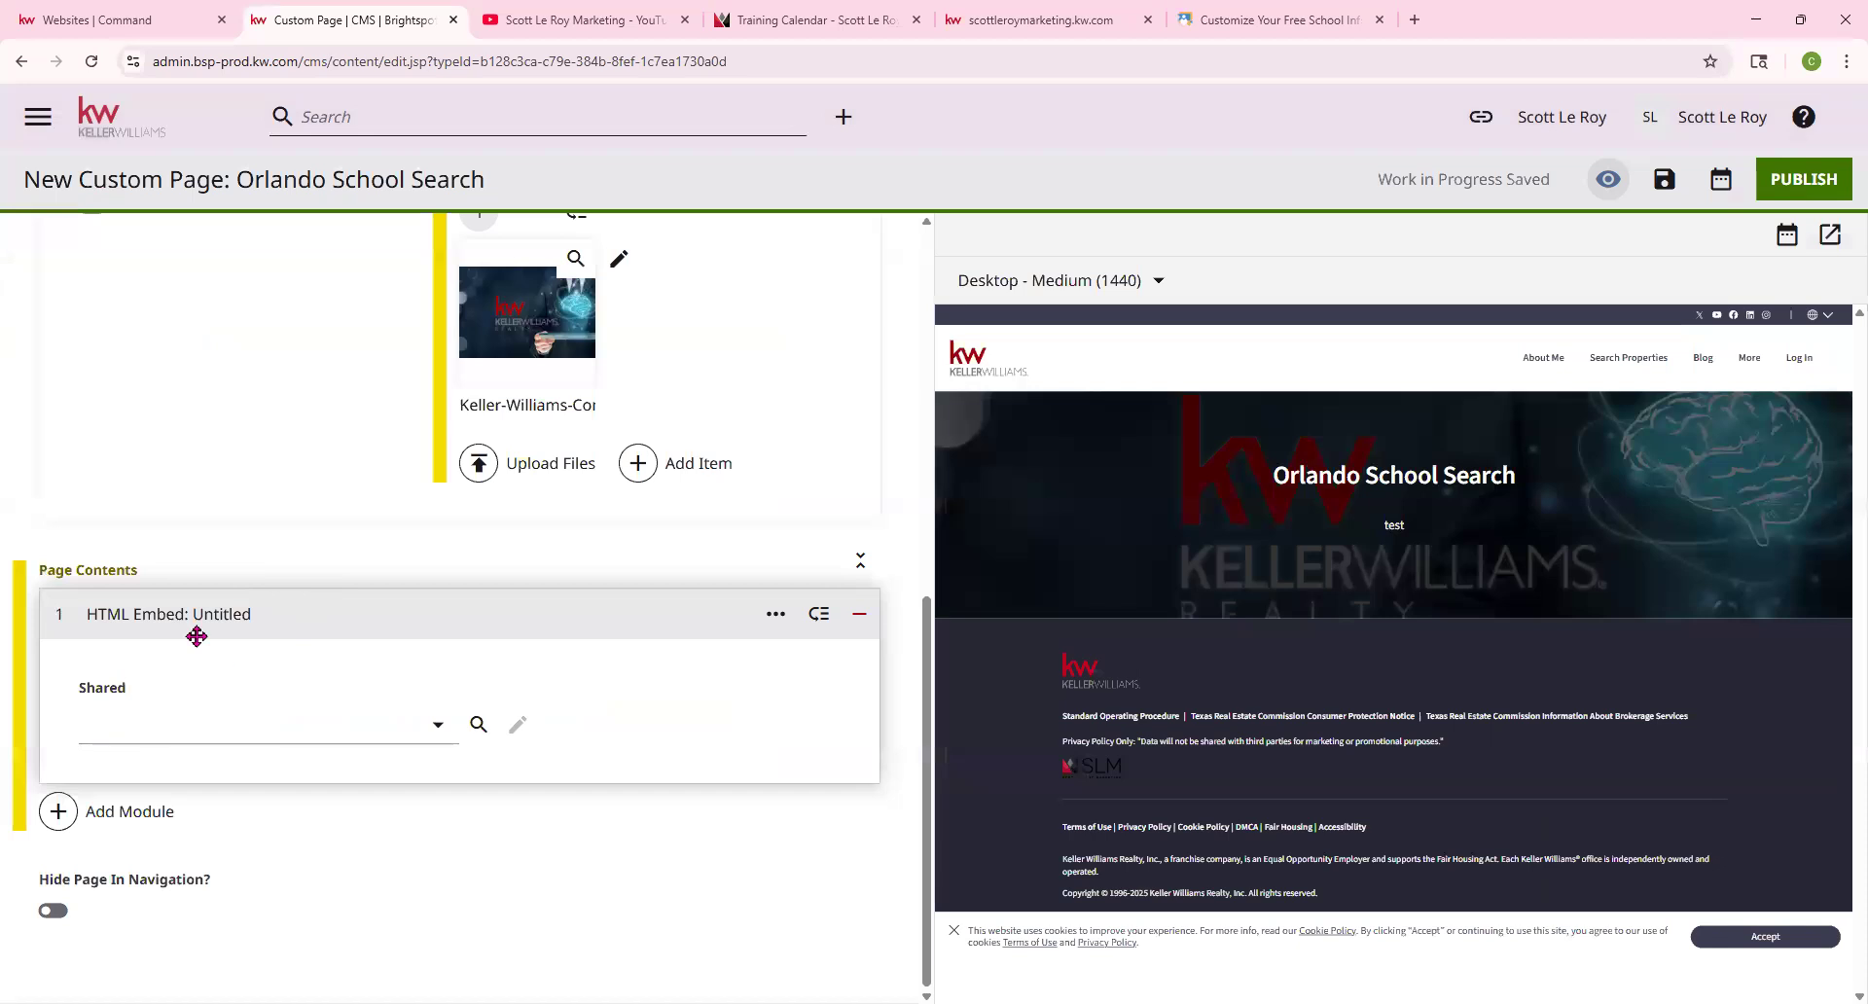
pyautogui.click(407, 720)
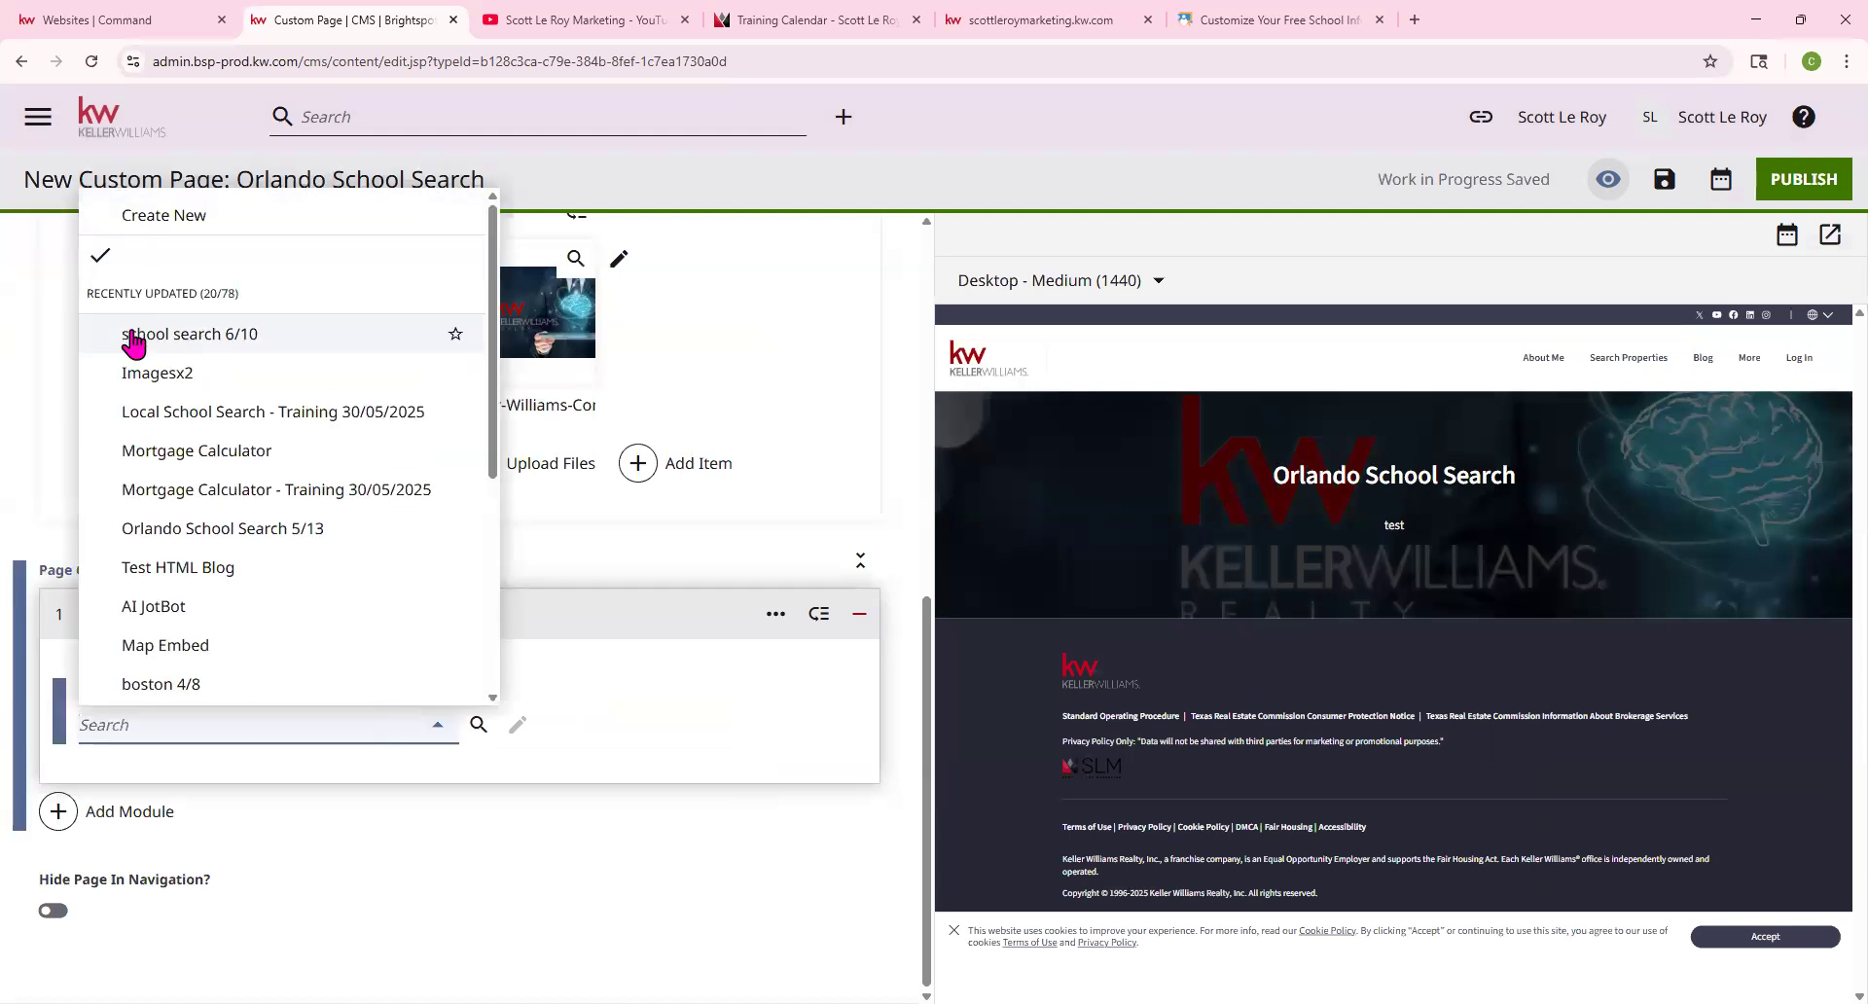
pyautogui.click(203, 346)
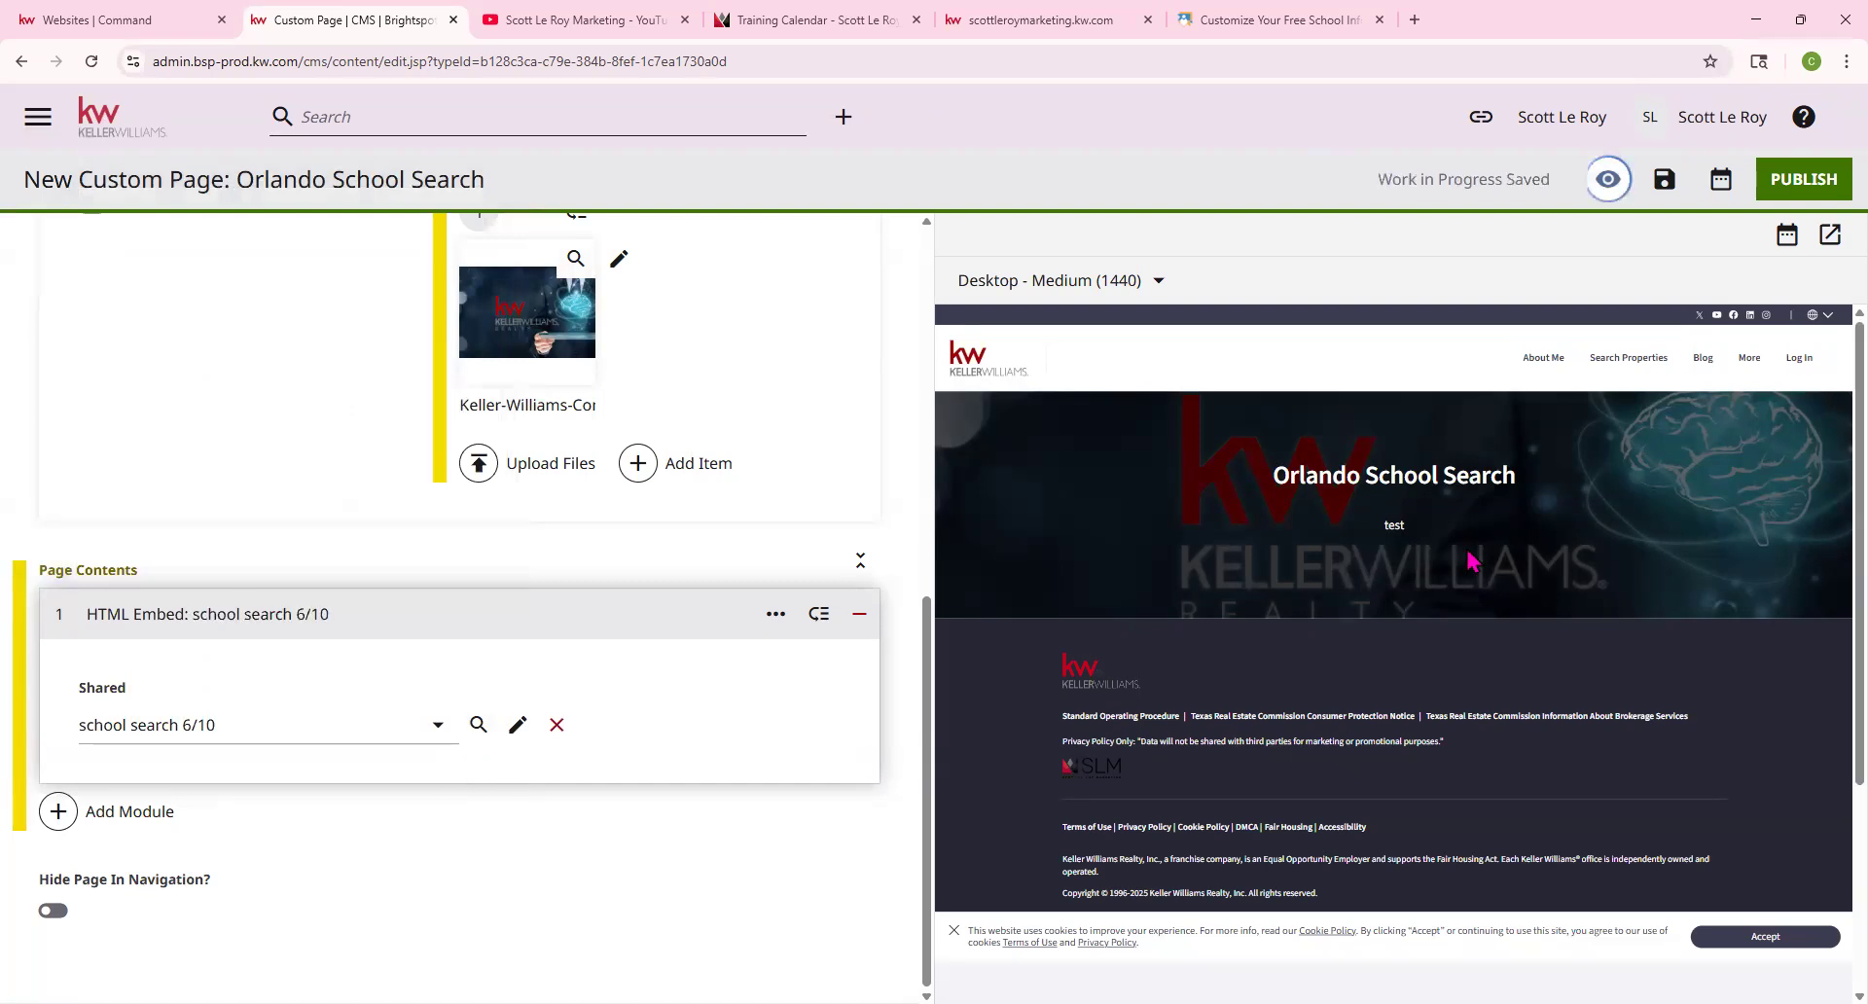
# Check the Orlando school widget preview: pan the map, then view the LIST, SEARCH and MAP tabs
pyautogui.scroll(-2, 1323, 700)
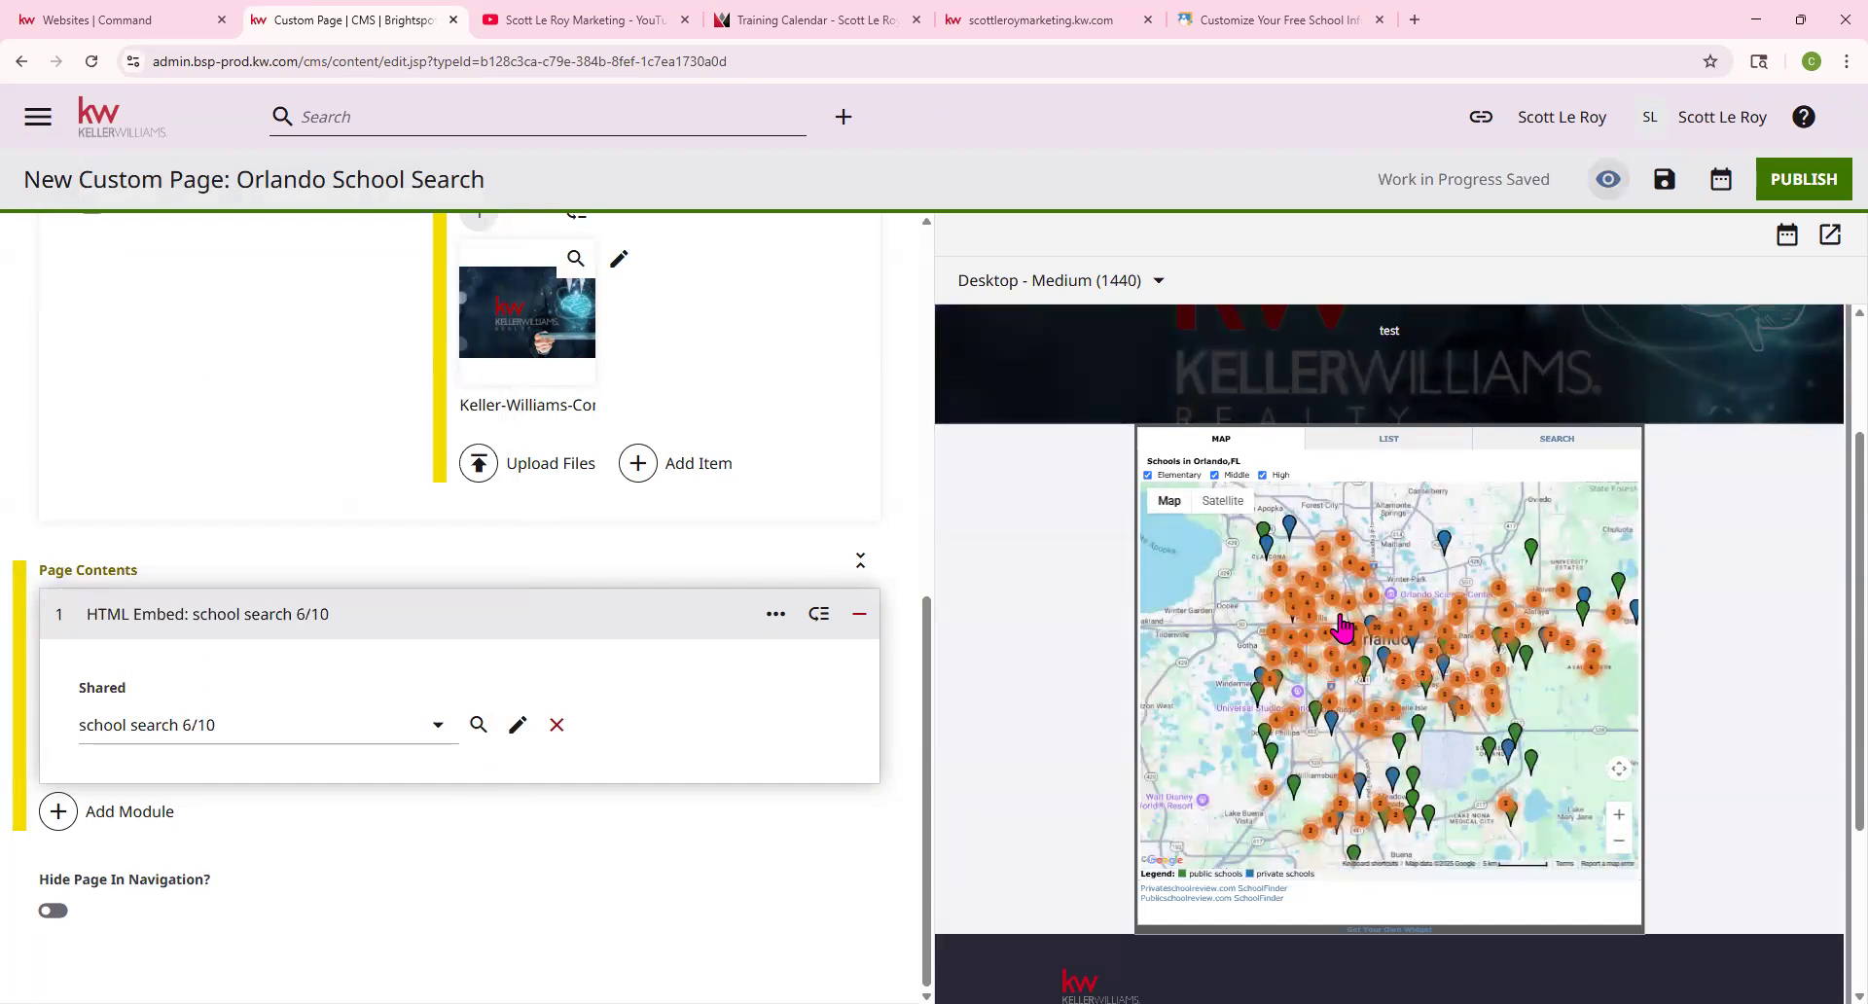
pyautogui.moveTo(1284, 637); pyautogui.dragTo(1439, 675)
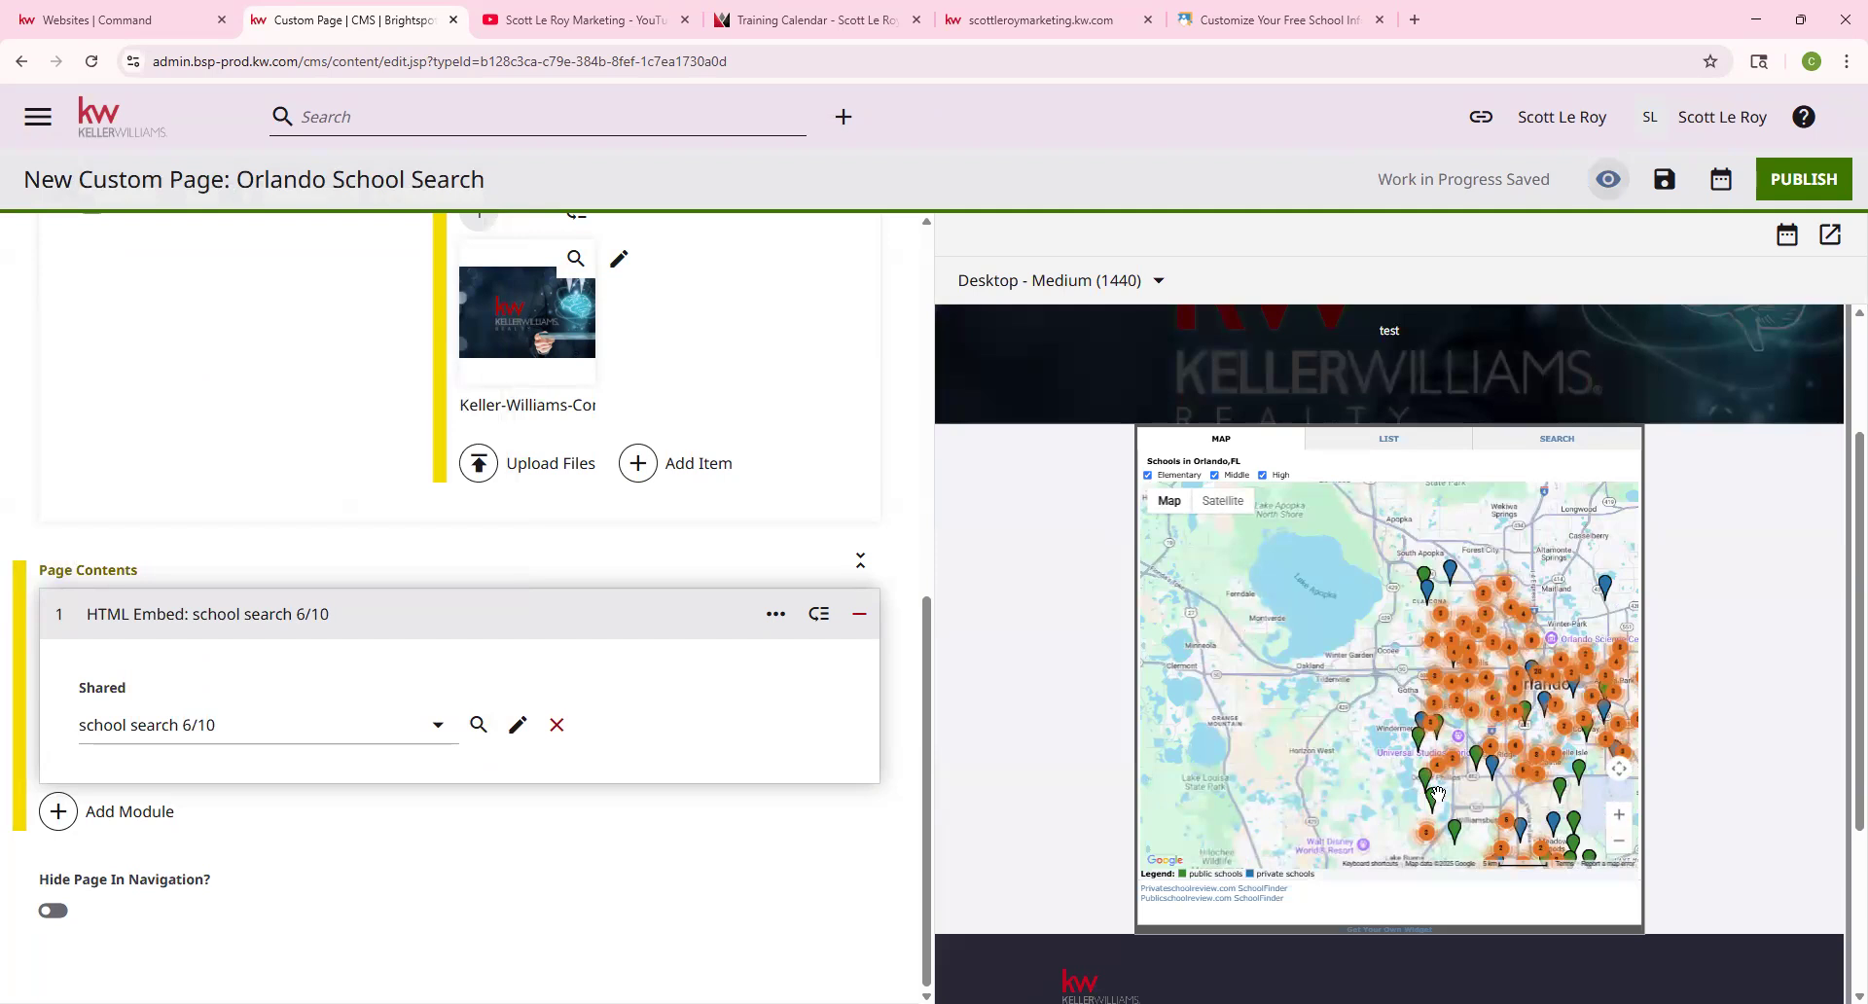
pyautogui.click(1387, 440)
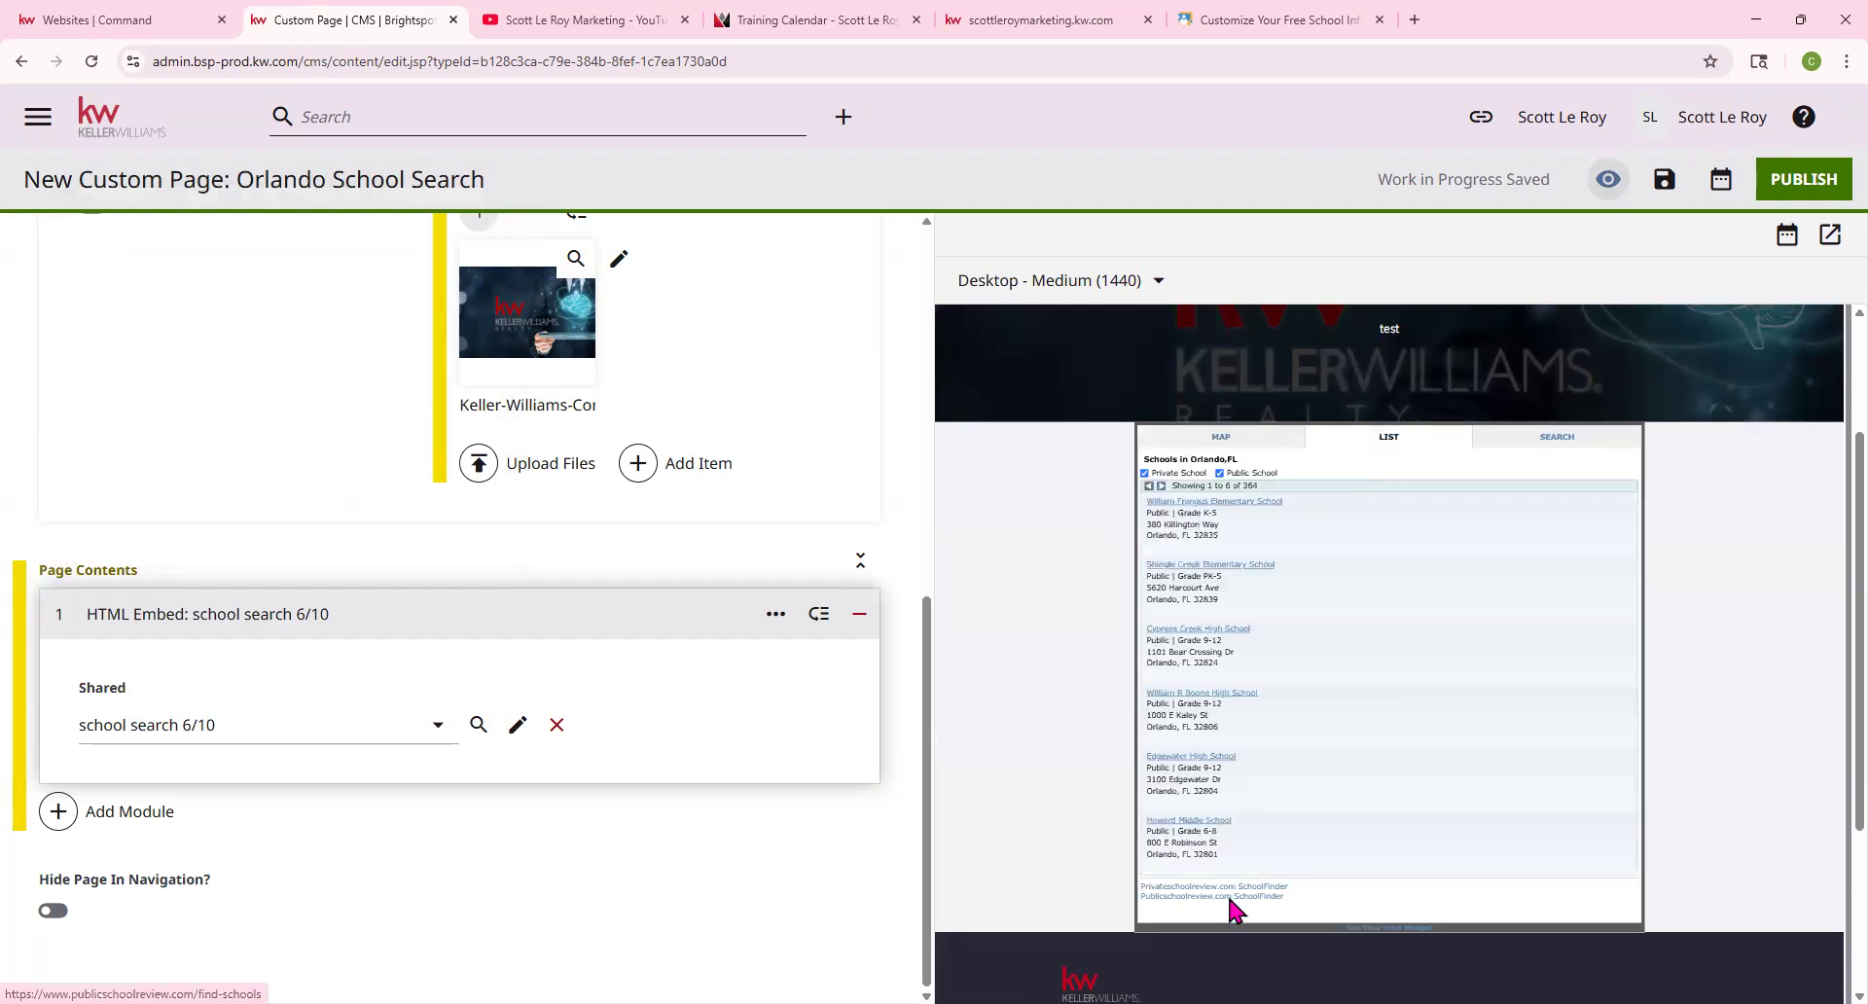
pyautogui.click(1537, 439)
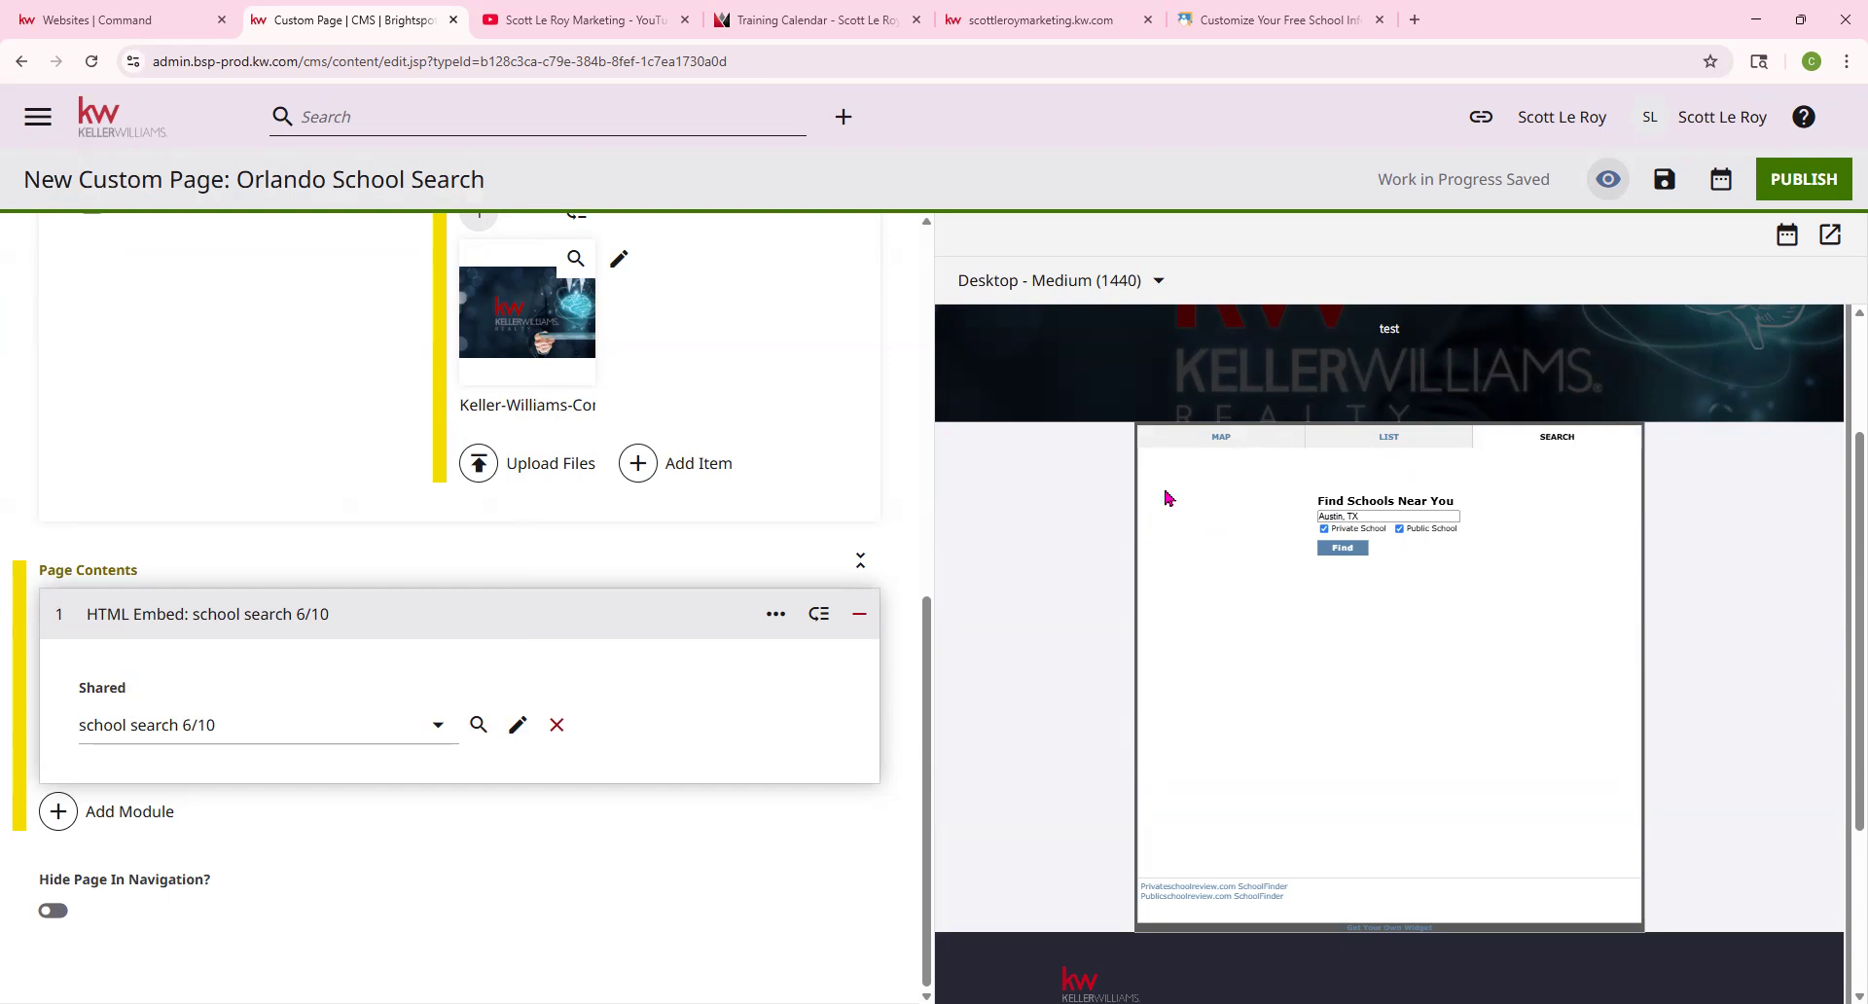
pyautogui.click(1221, 440)
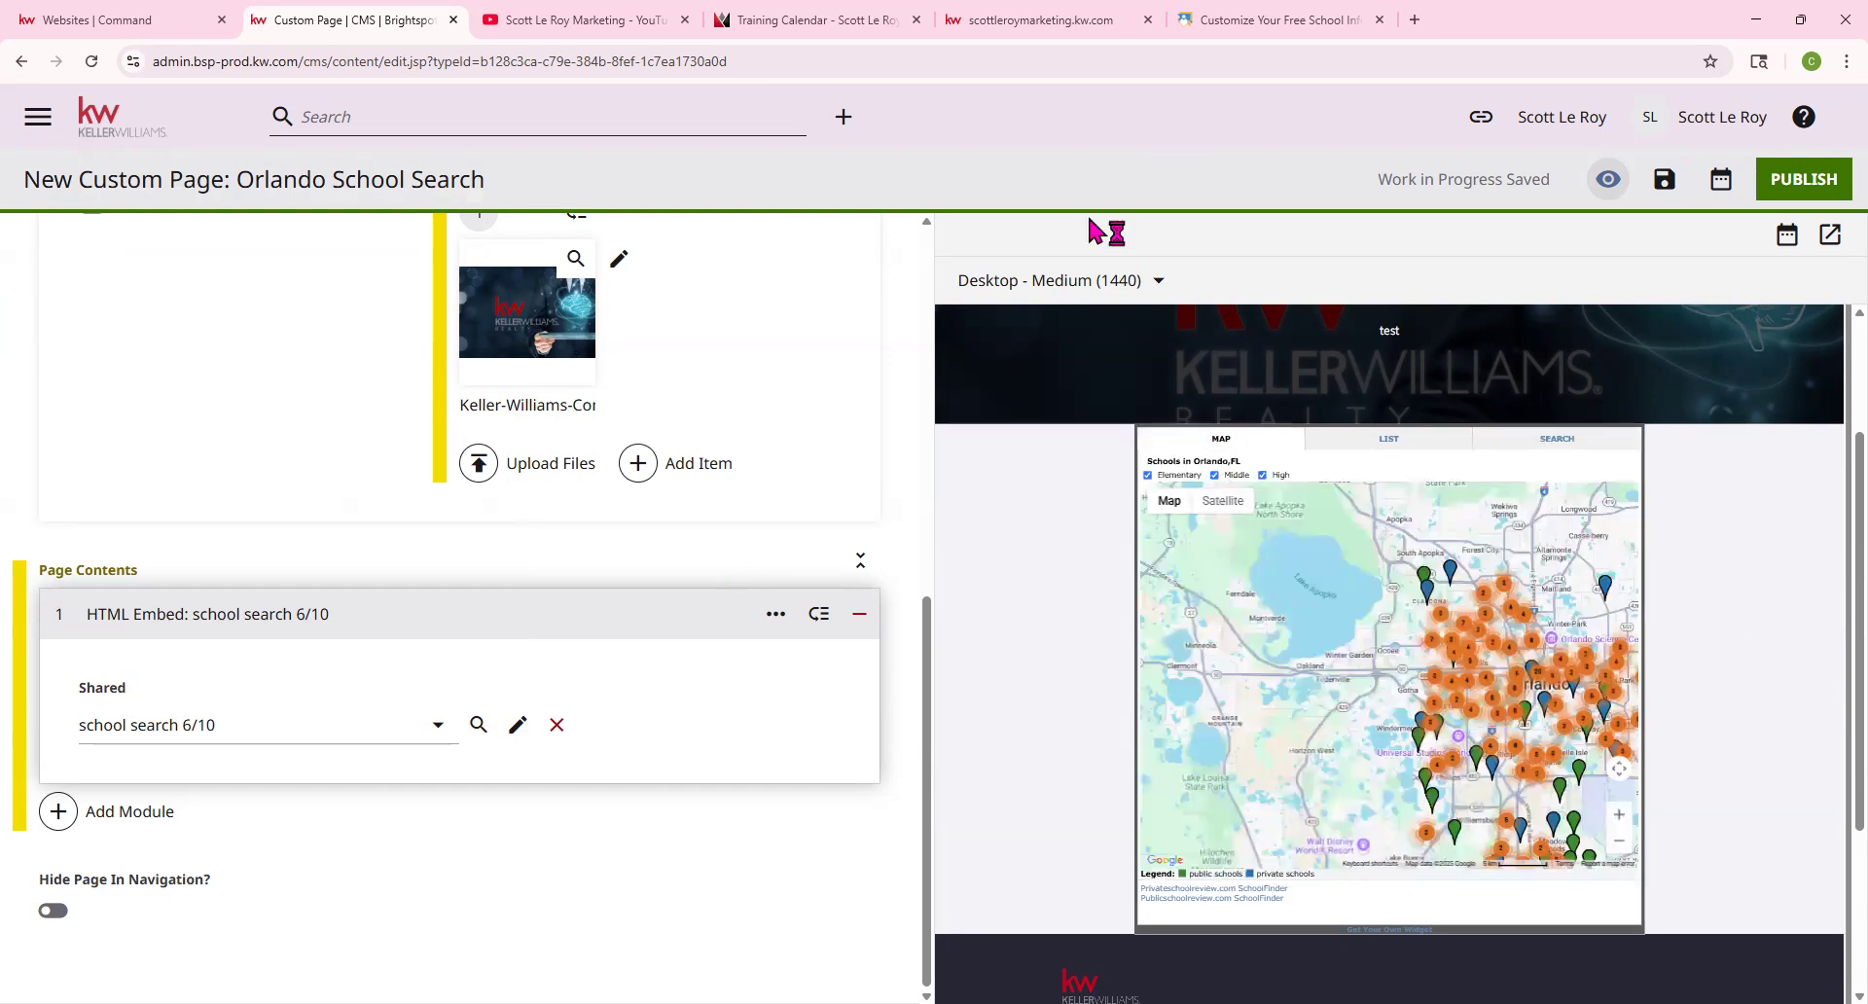
# Add a Form module from Additional Modules below the school map
pyautogui.click(115, 820)
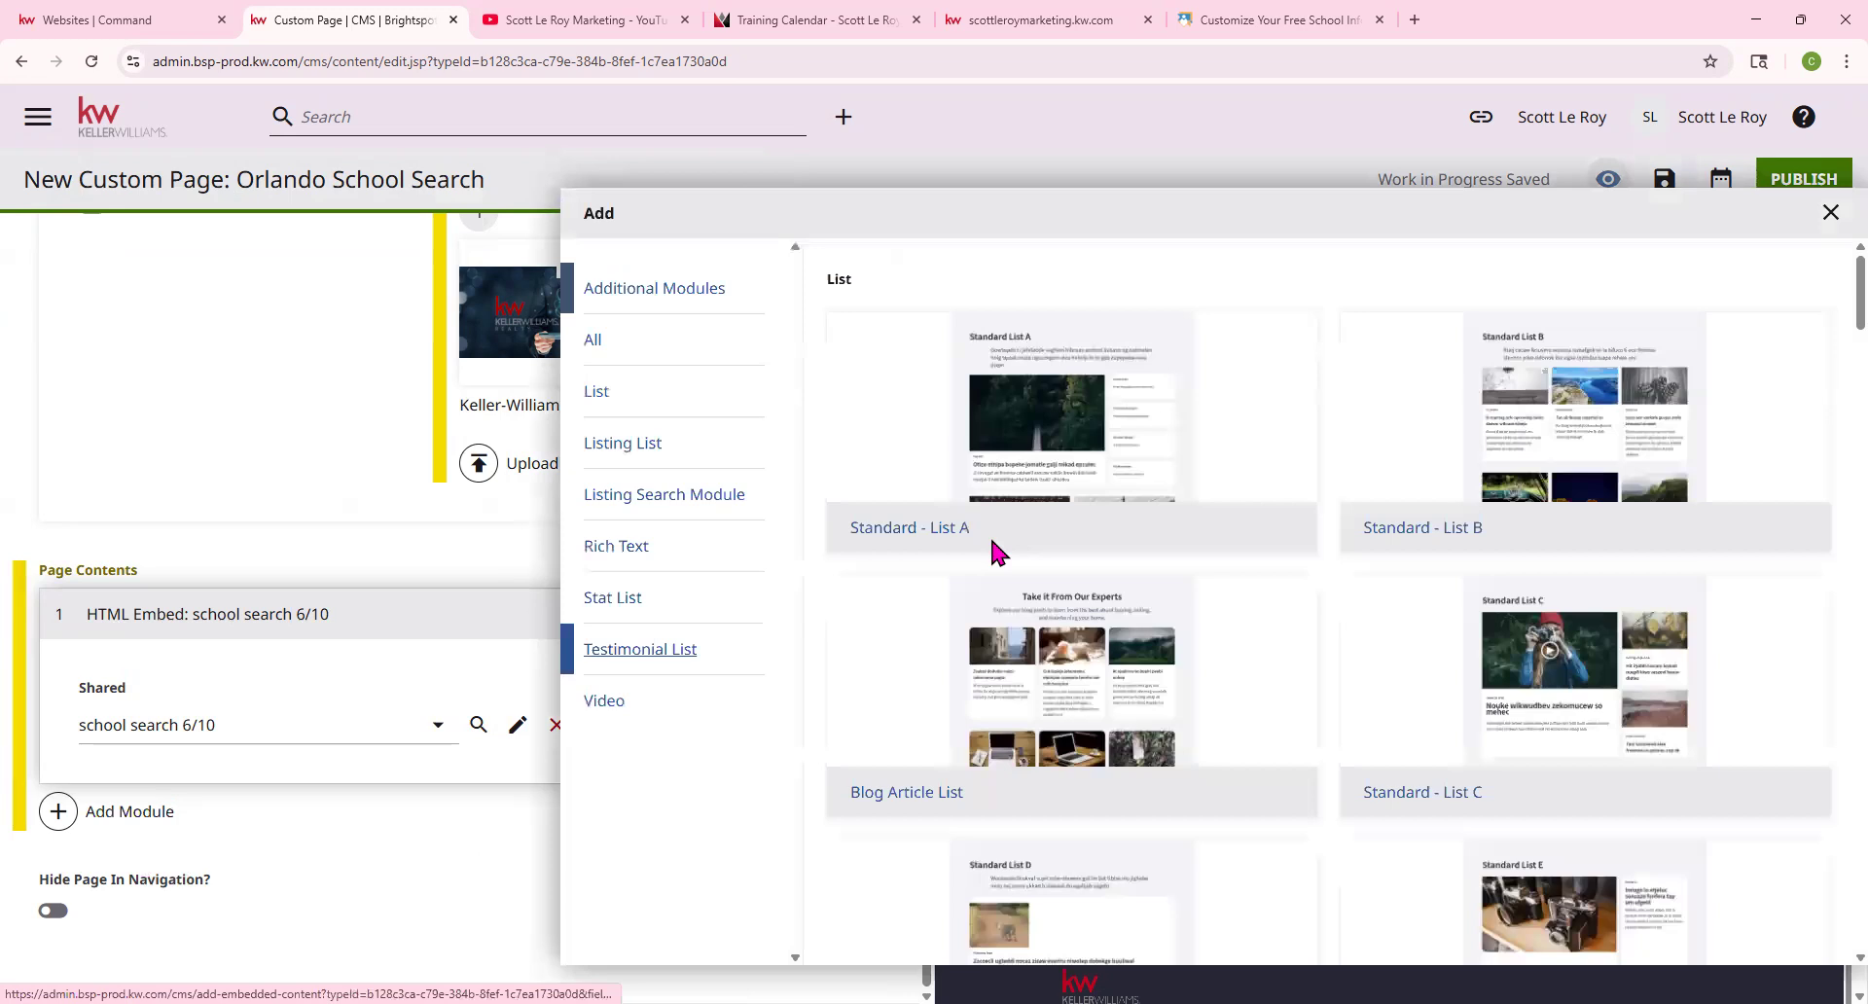
pyautogui.scroll(-20, 986, 570)
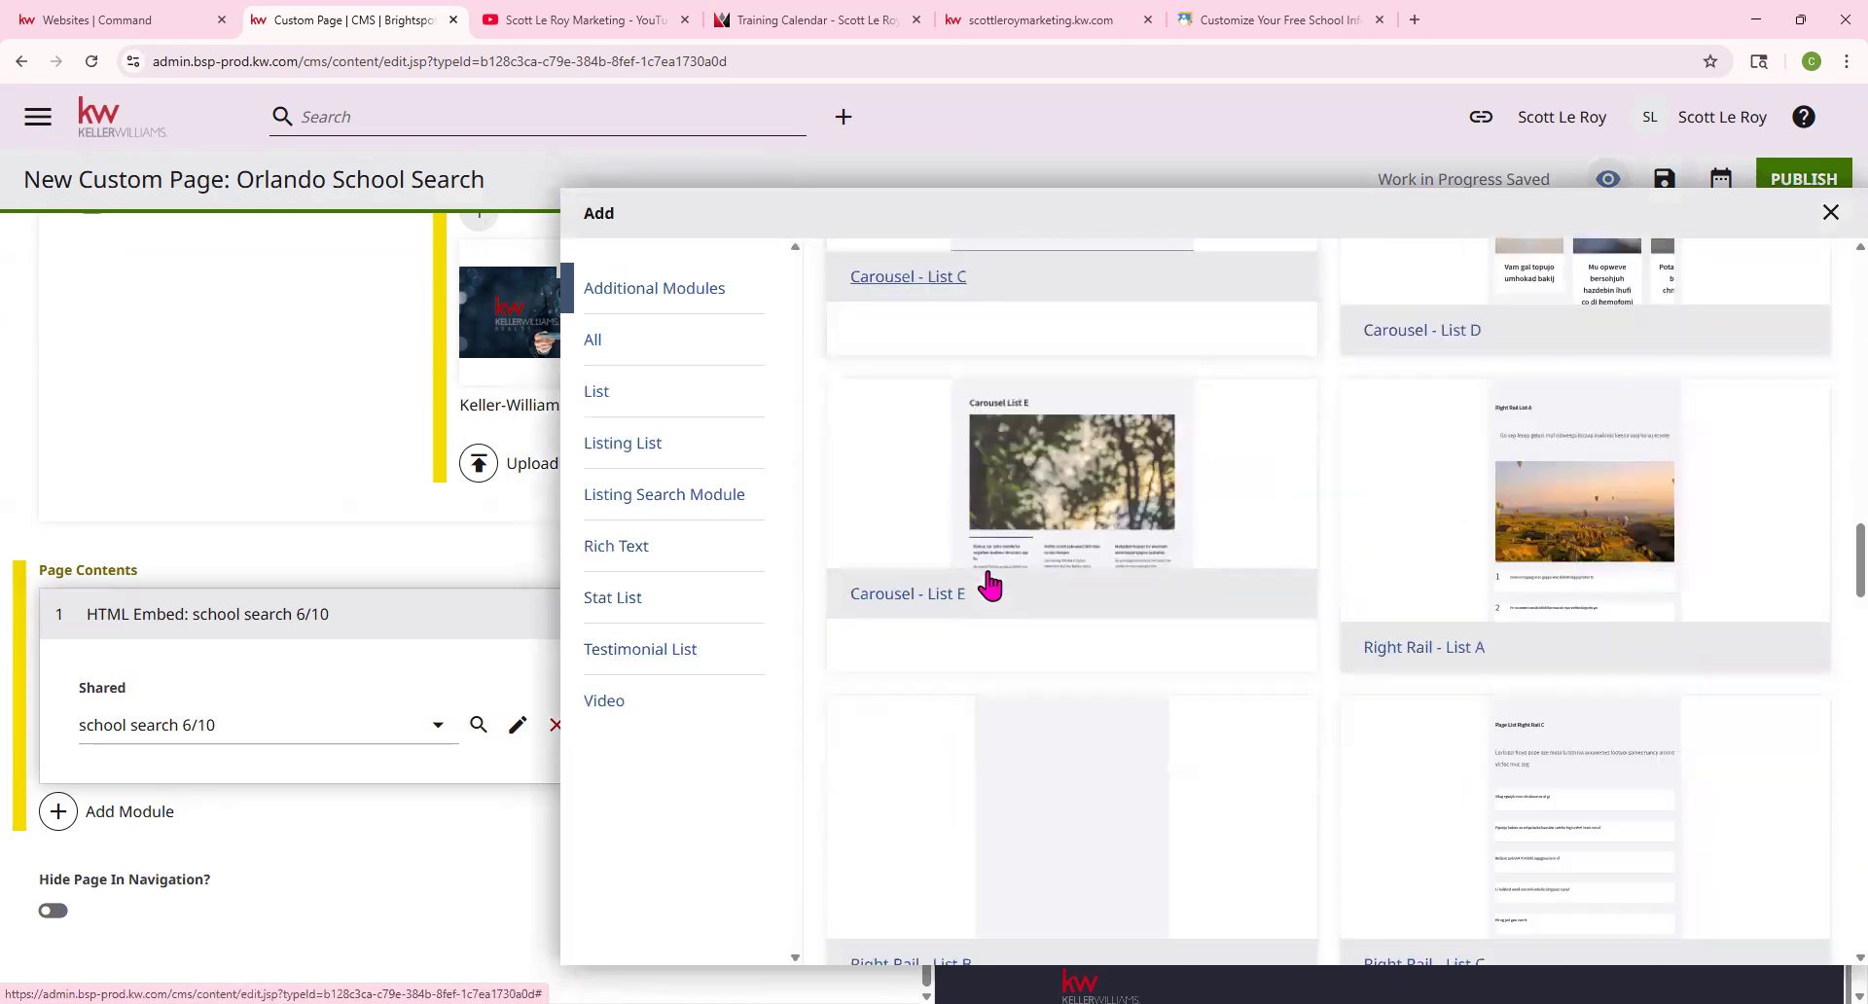
pyautogui.scroll(-20, 989, 584)
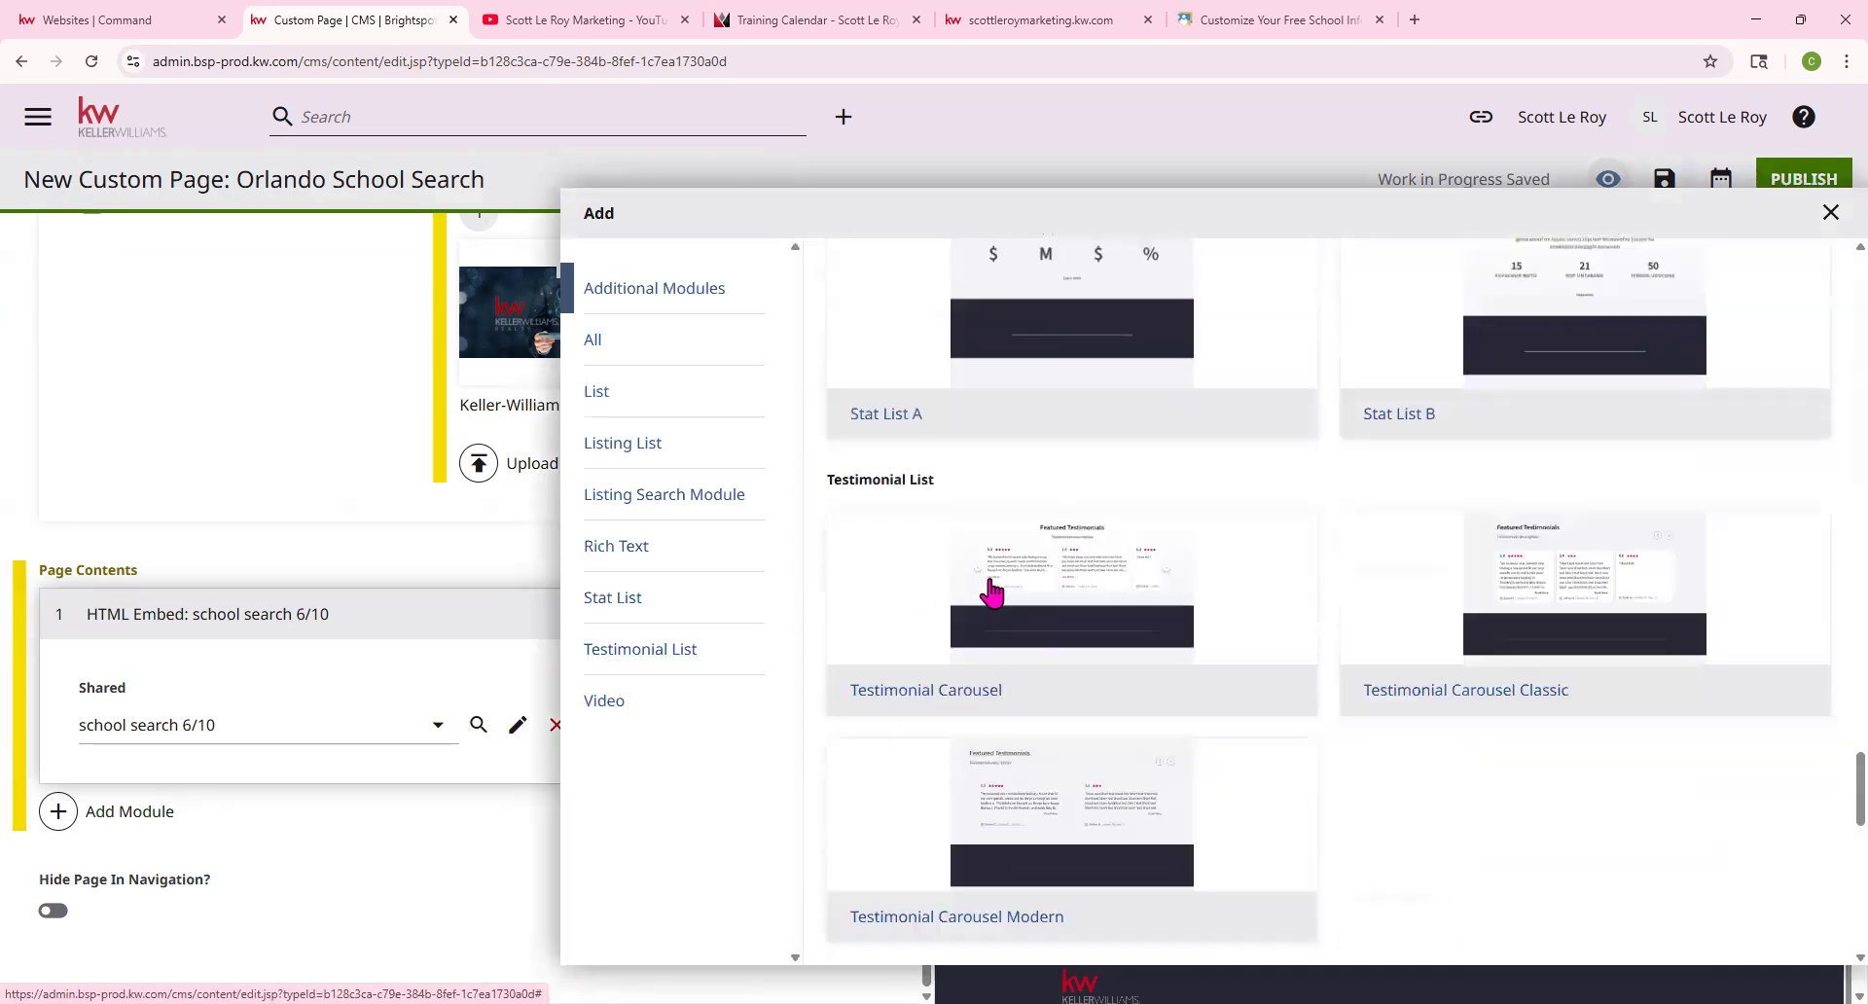
pyautogui.scroll(-5, 991, 591)
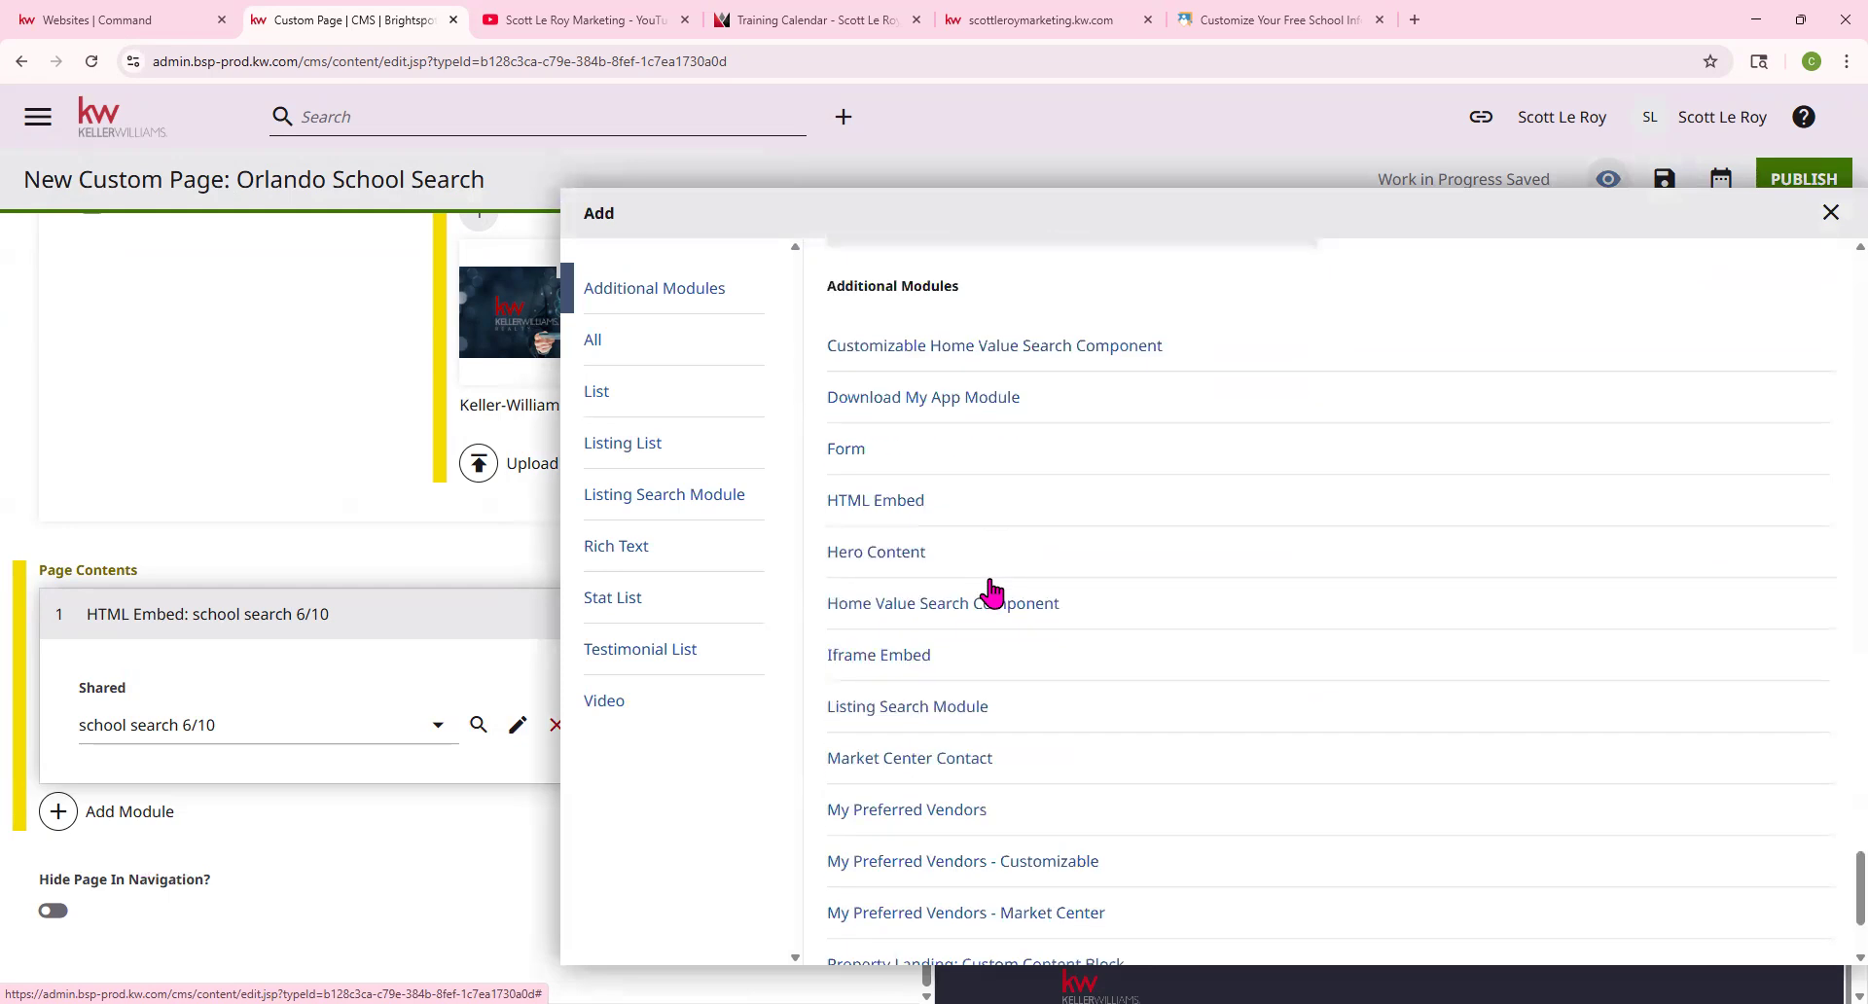
pyautogui.click(855, 453)
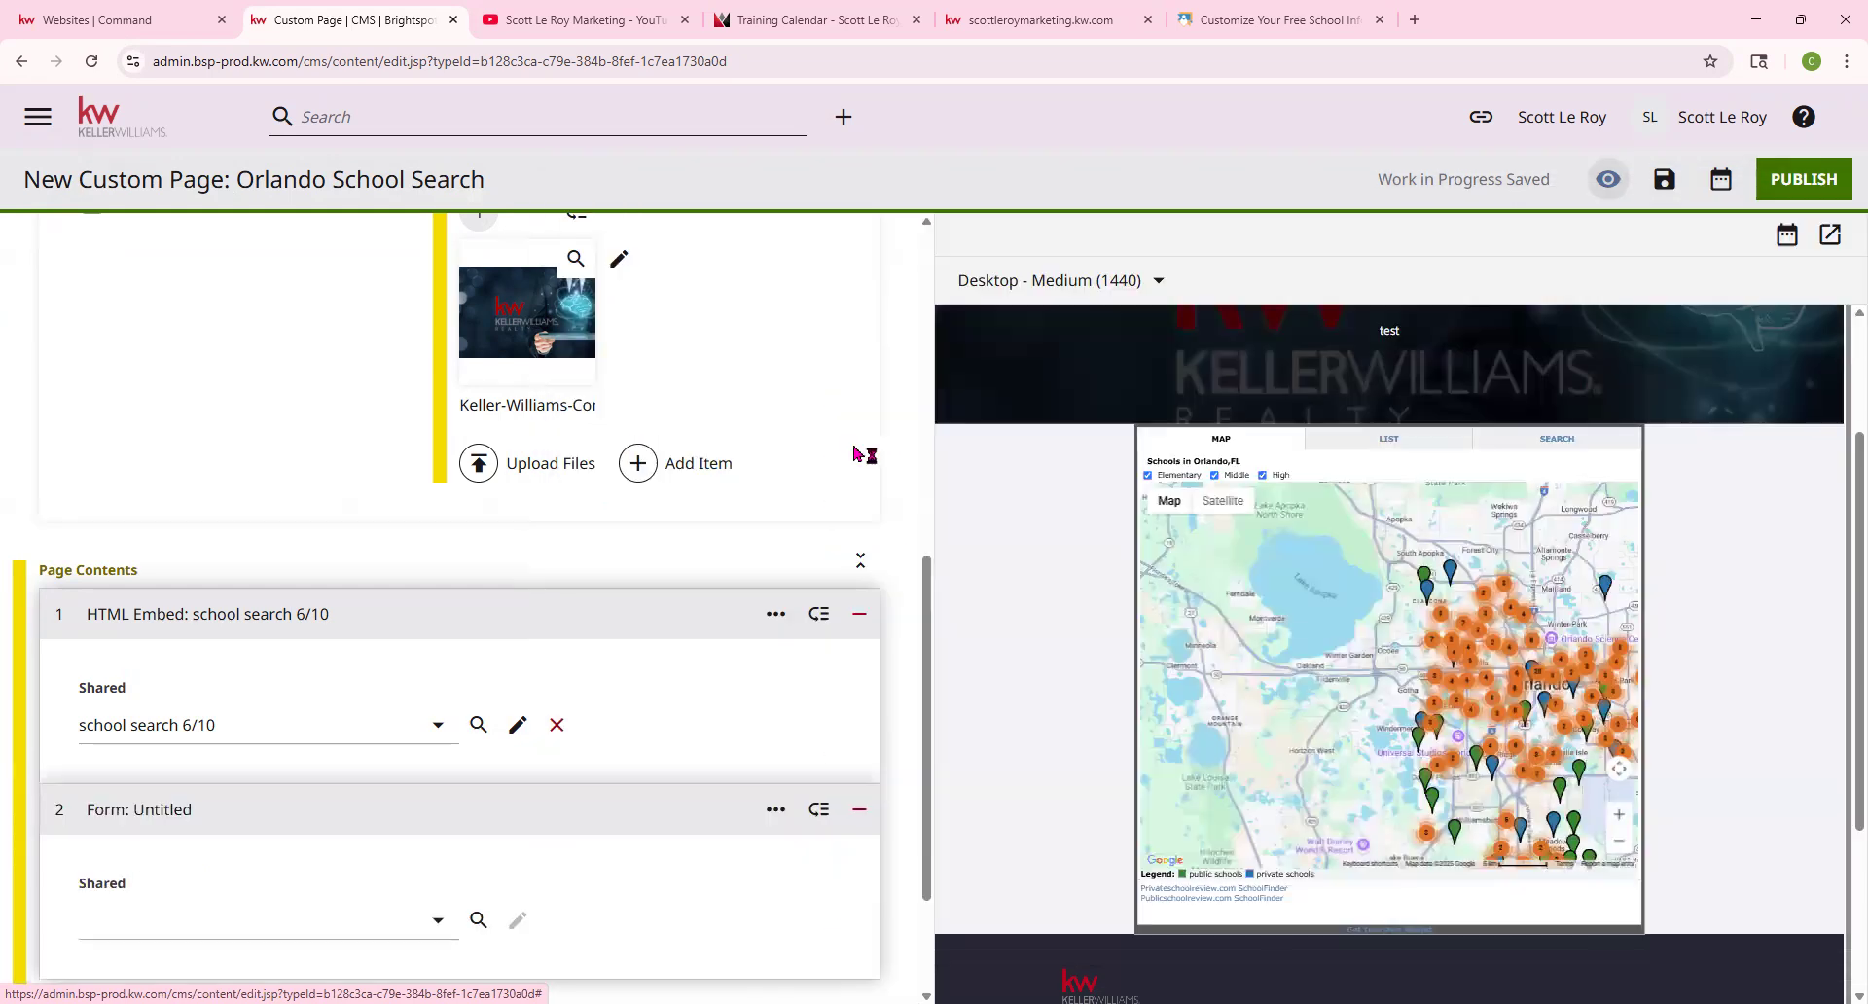
# Use the shared defaultAgentContactTitle form and review its 'Interested? Let's Talk!' preview
pyautogui.click(301, 926)
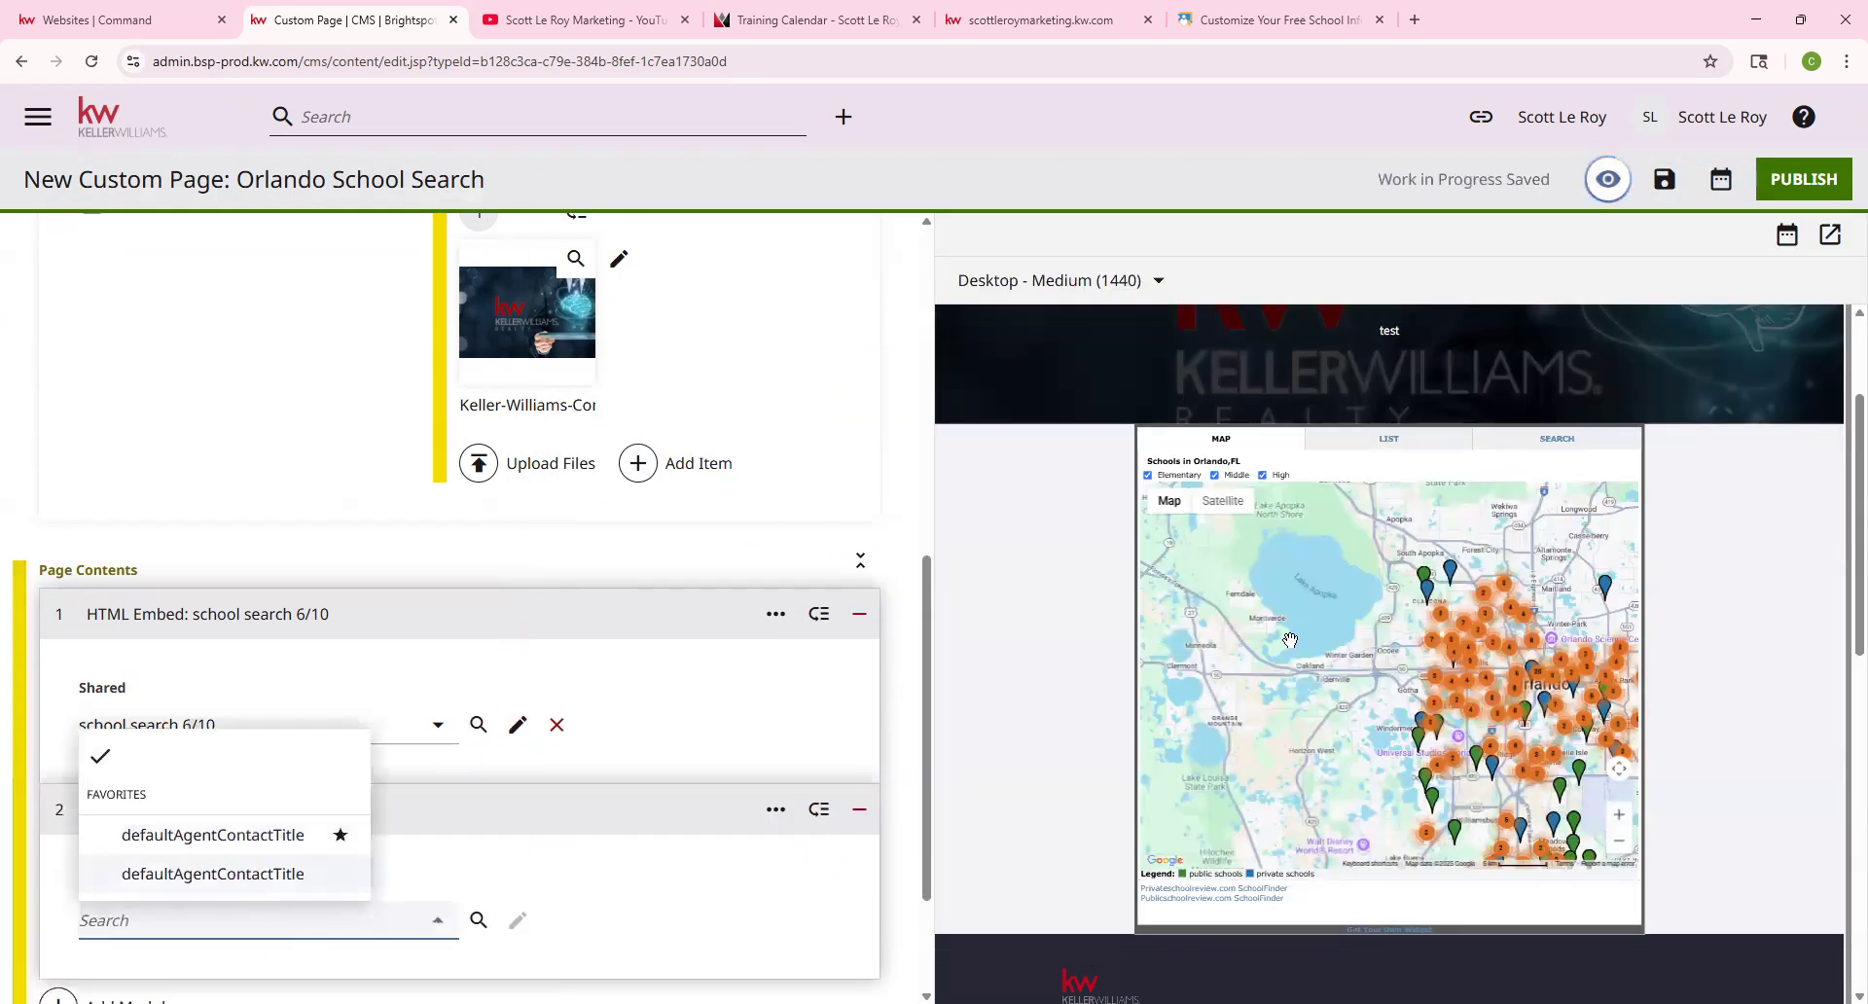
pyautogui.click(219, 876)
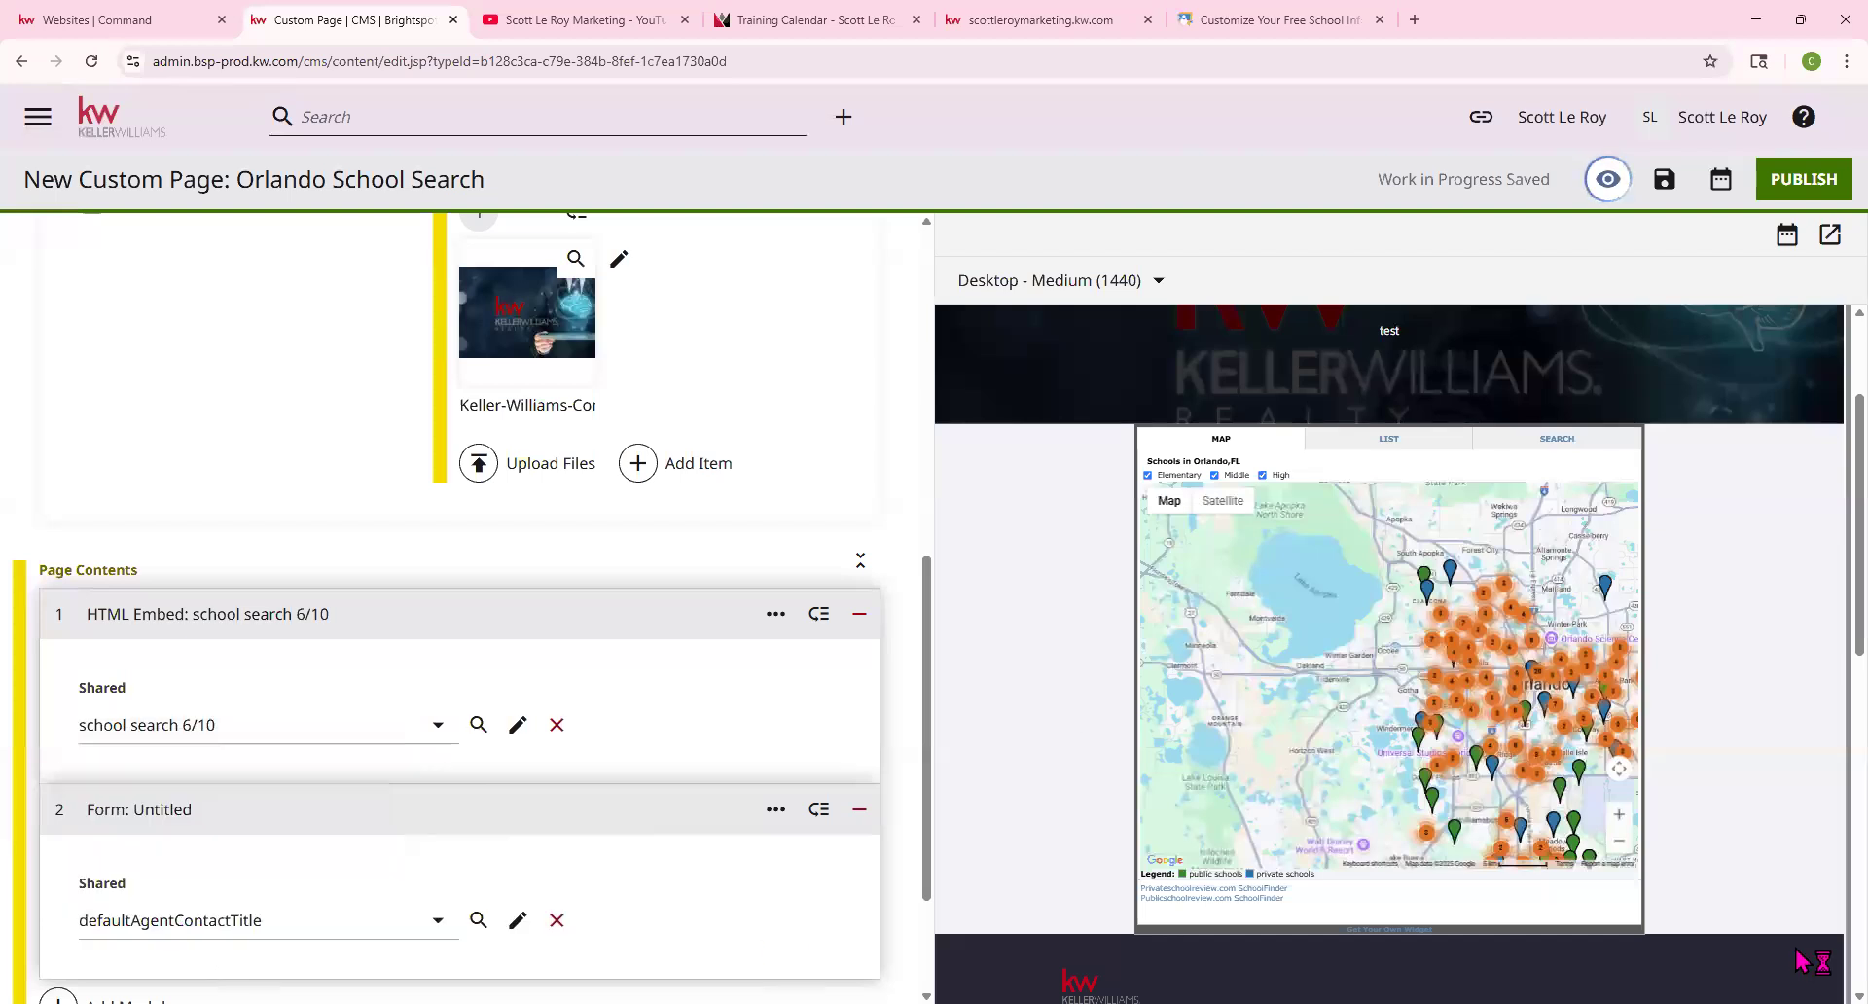
pyautogui.scroll(-3, 1729, 704)
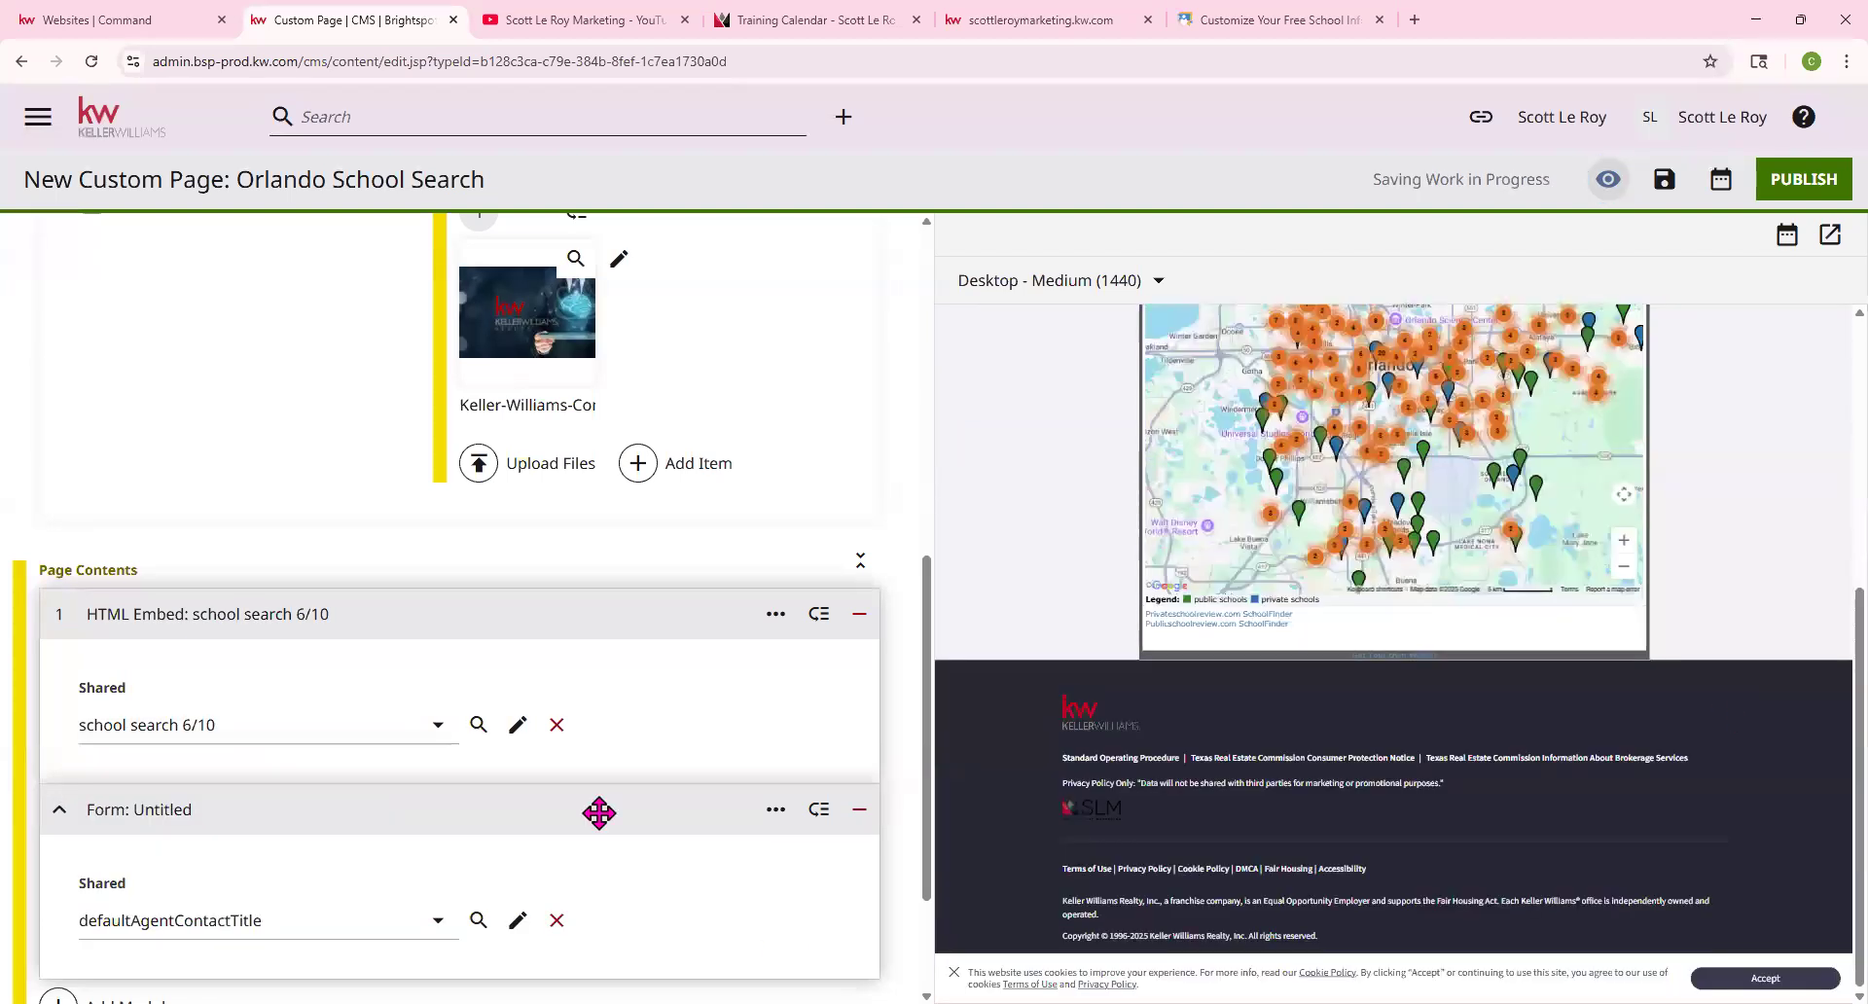
pyautogui.scroll(-2, 595, 814)
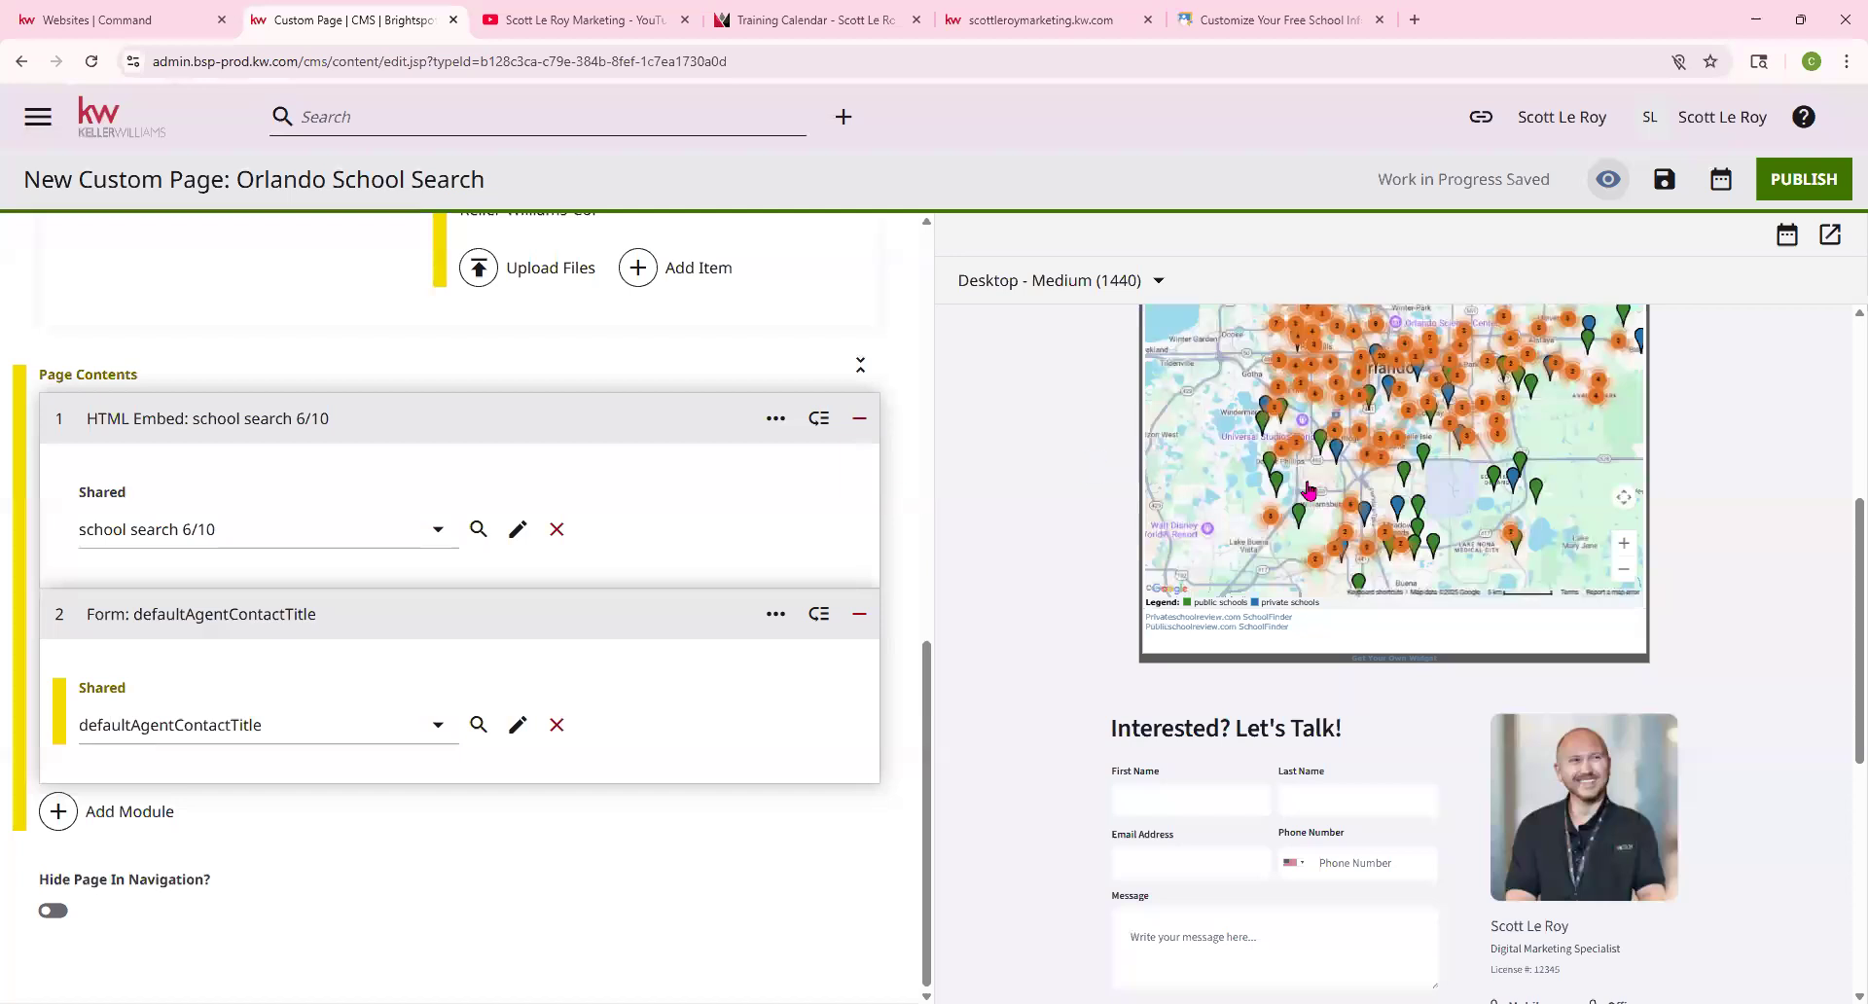
pyautogui.scroll(-1, 1539, 559)
pyautogui.scroll(-2, 1539, 559)
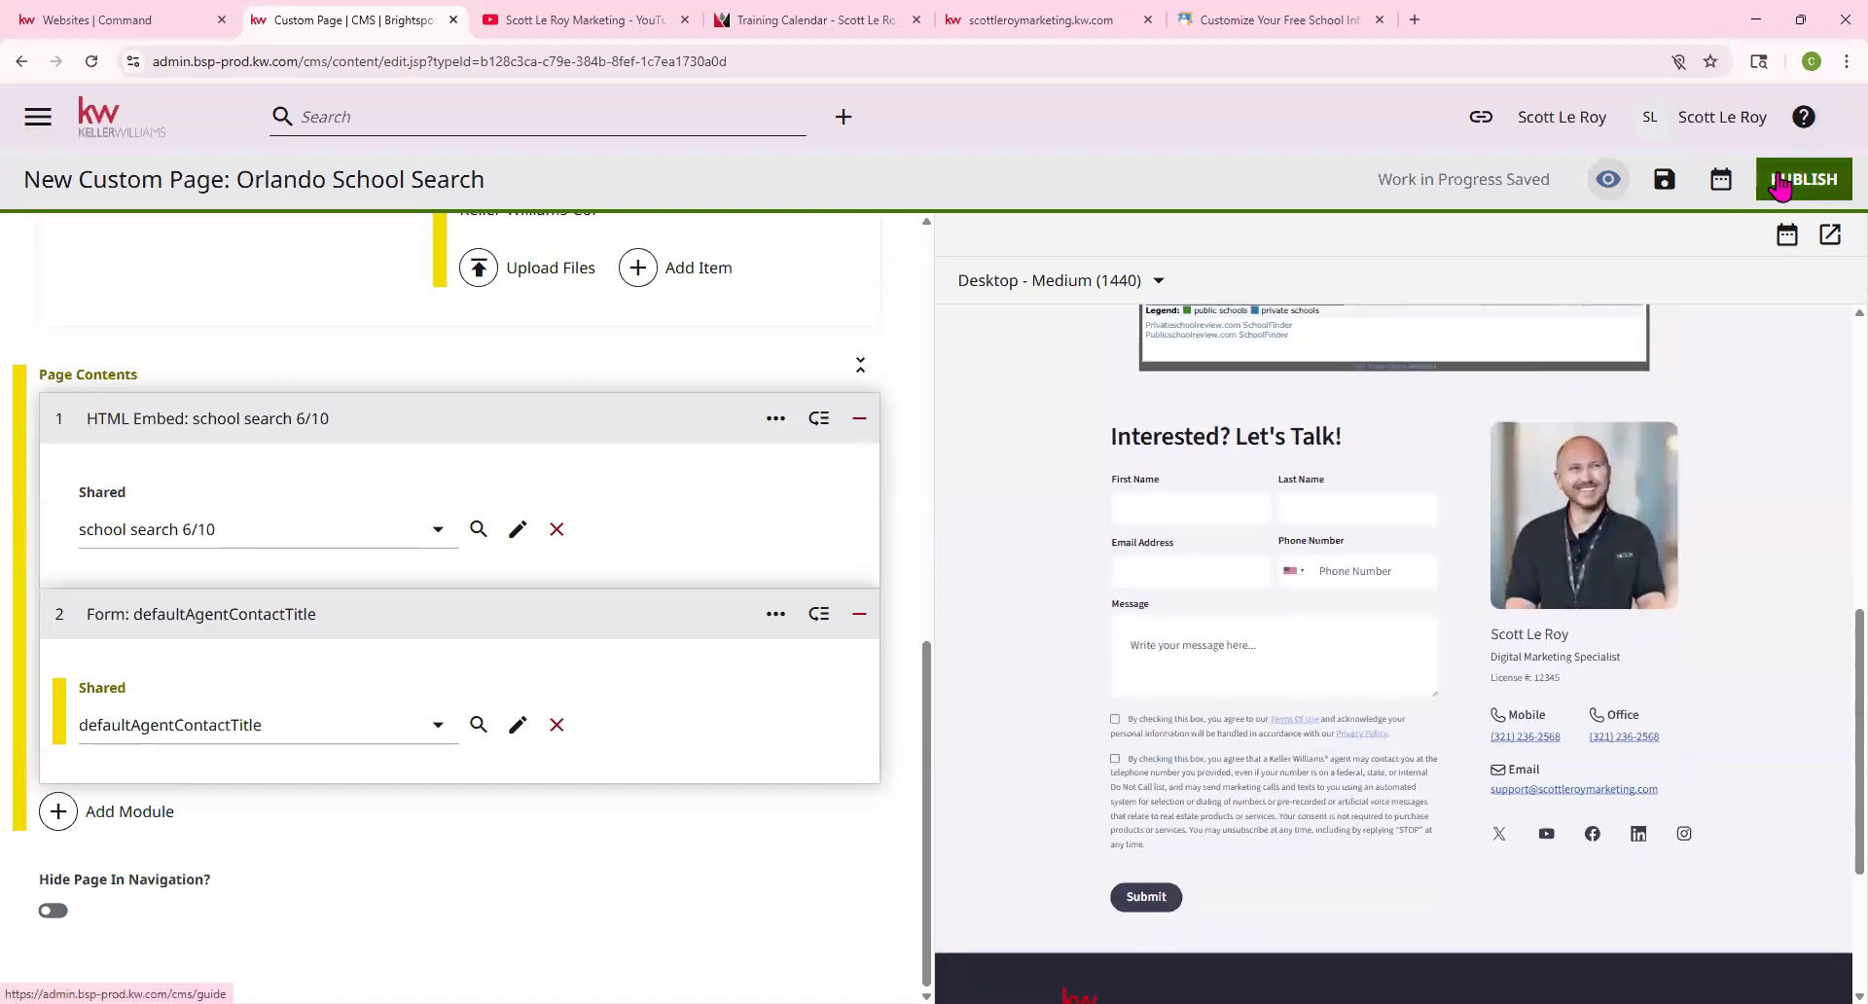
pyautogui.scroll(8, 1522, 593)
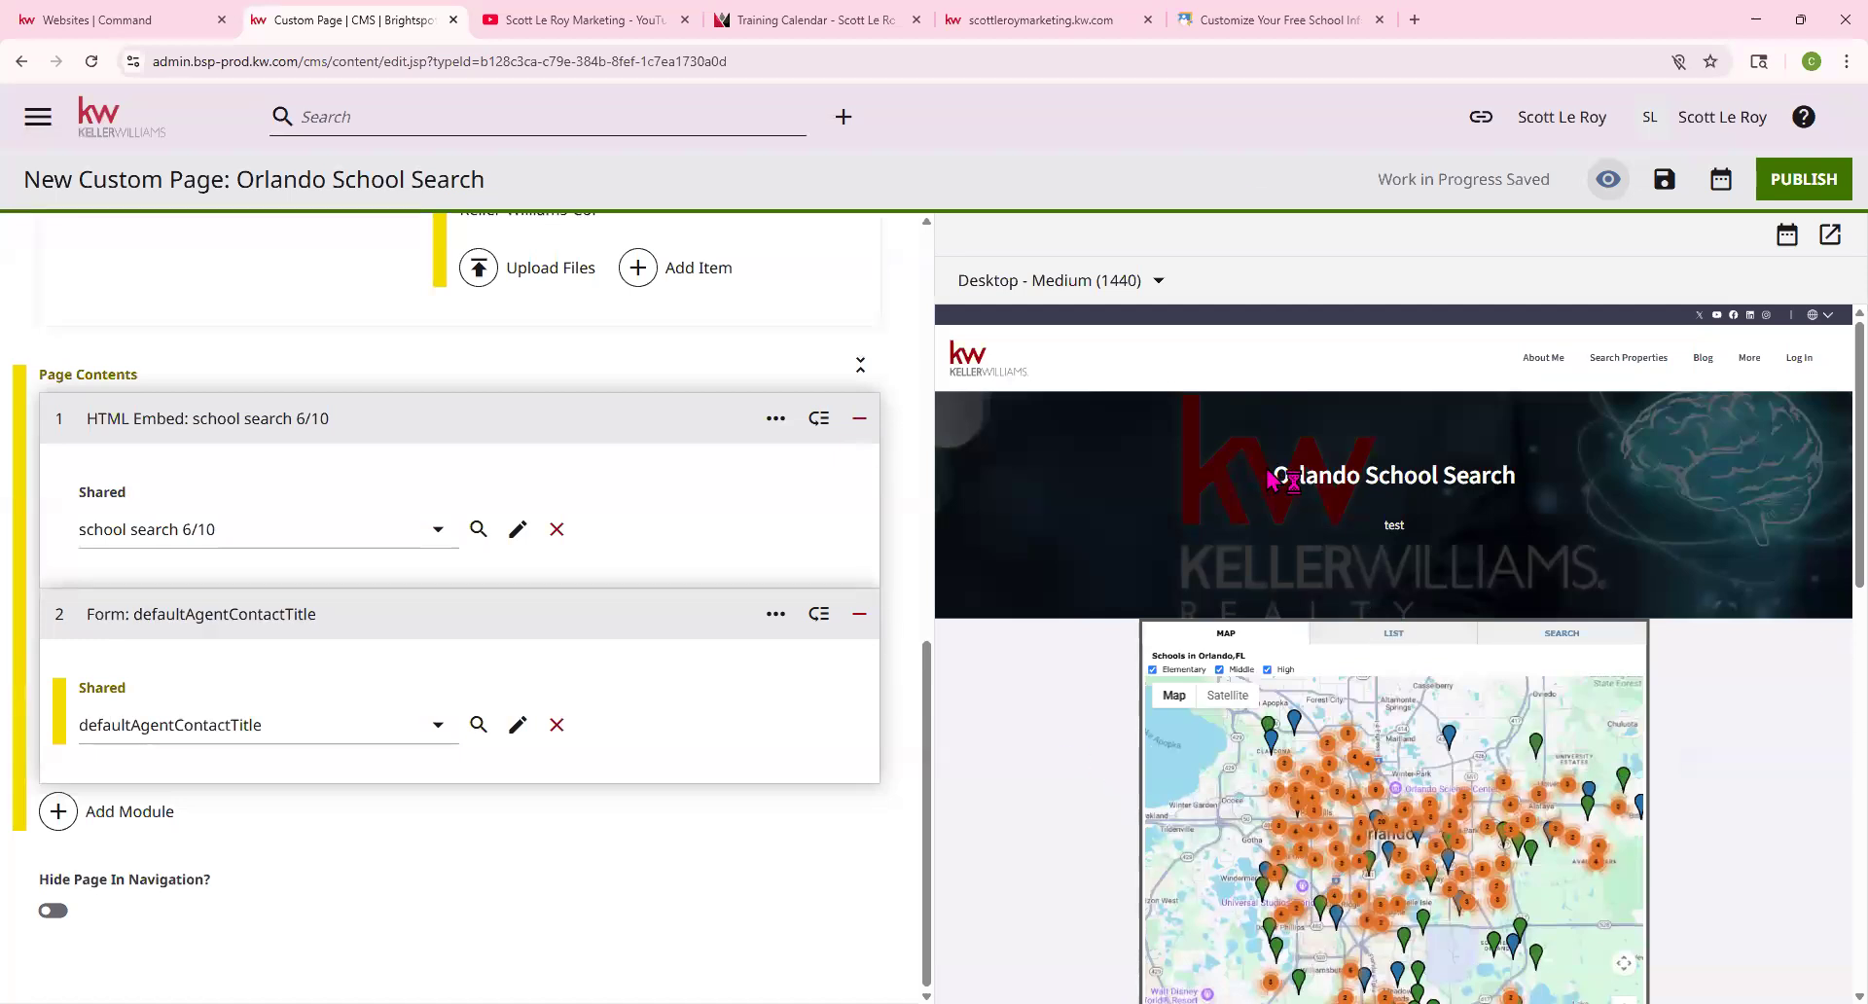
pyautogui.scroll(-4, 1619, 700)
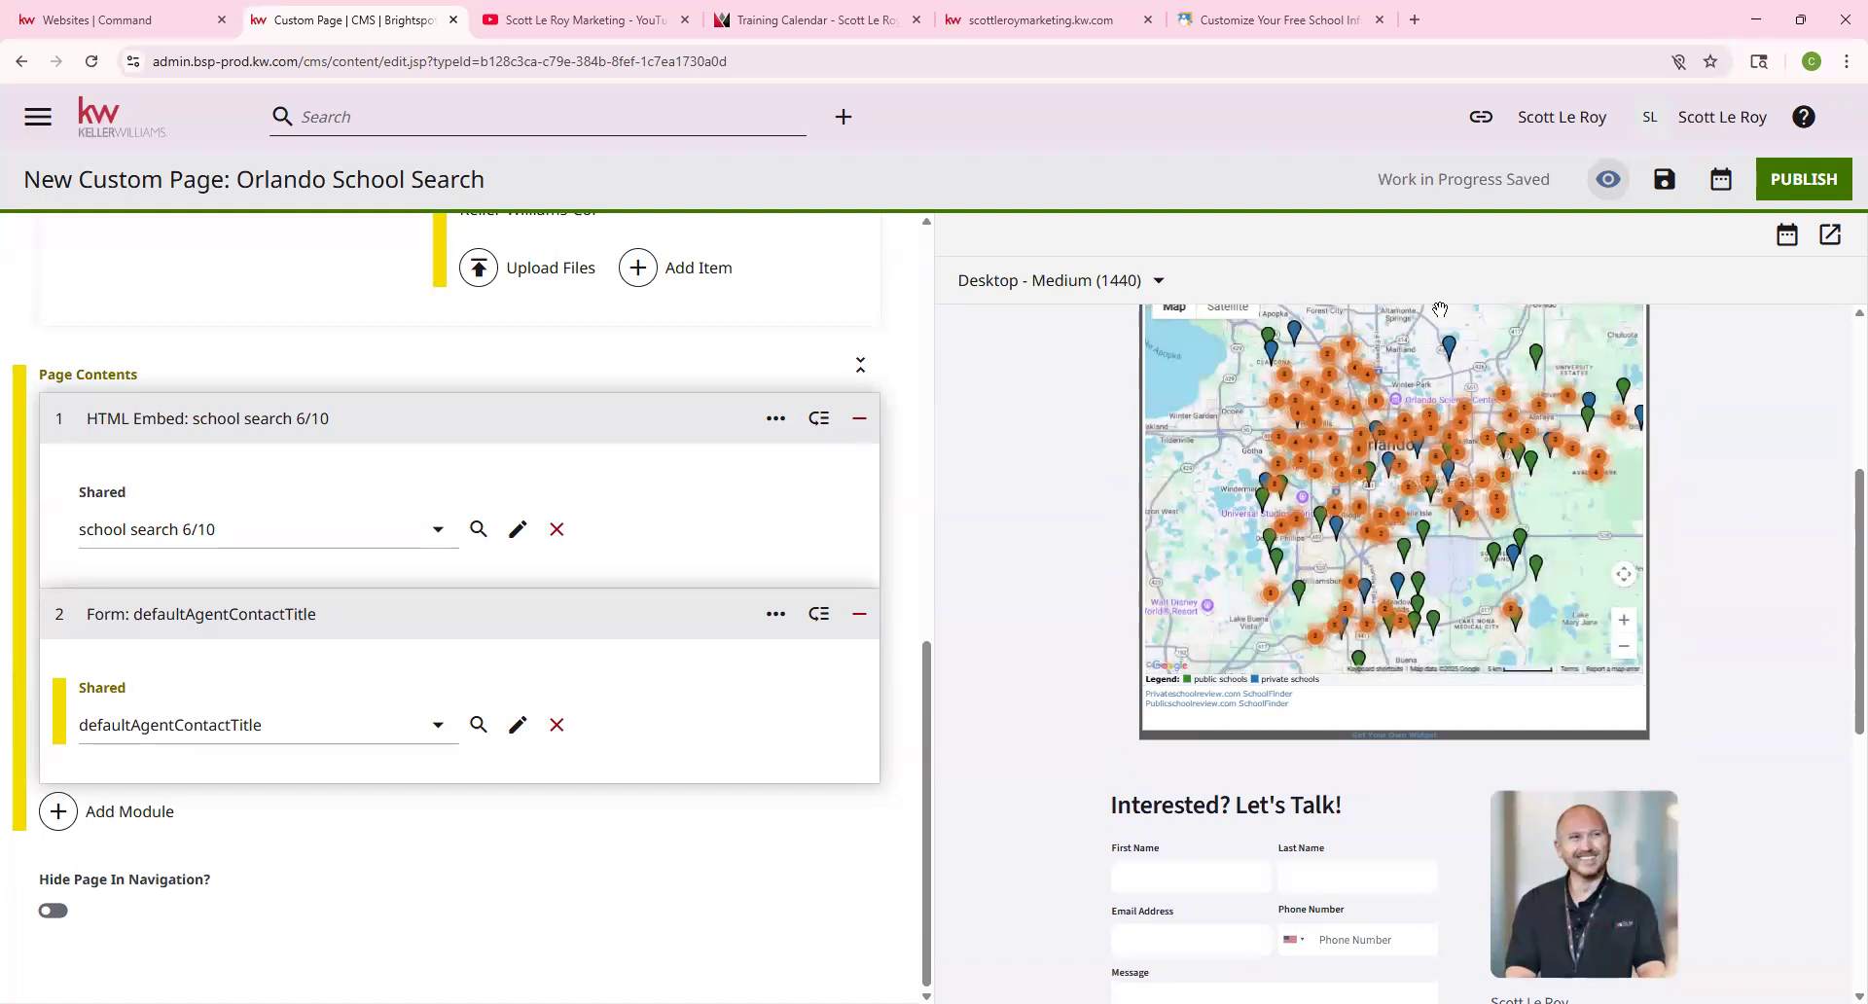
pyautogui.scroll(3, 778, 538)
pyautogui.scroll(6, 726, 526)
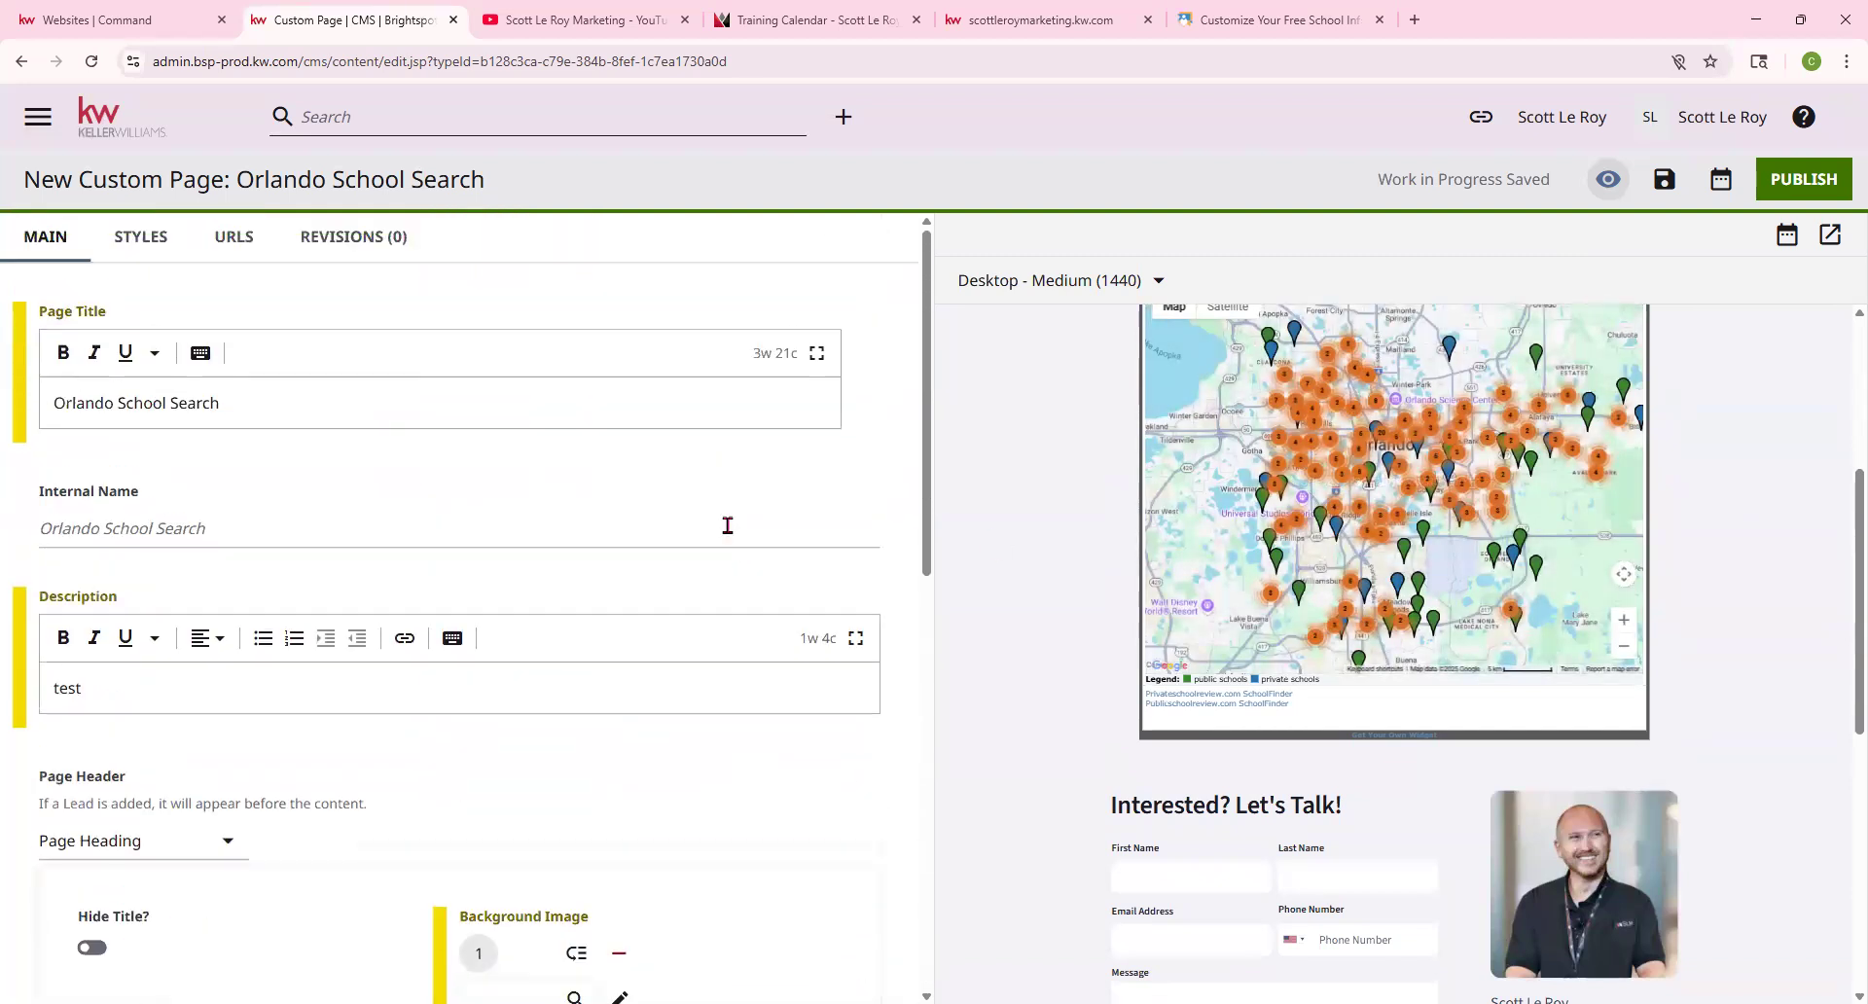
# Go back to the Brightspot CMS dashboard via the KW logo, confirming Leave site
pyautogui.click(104, 123)
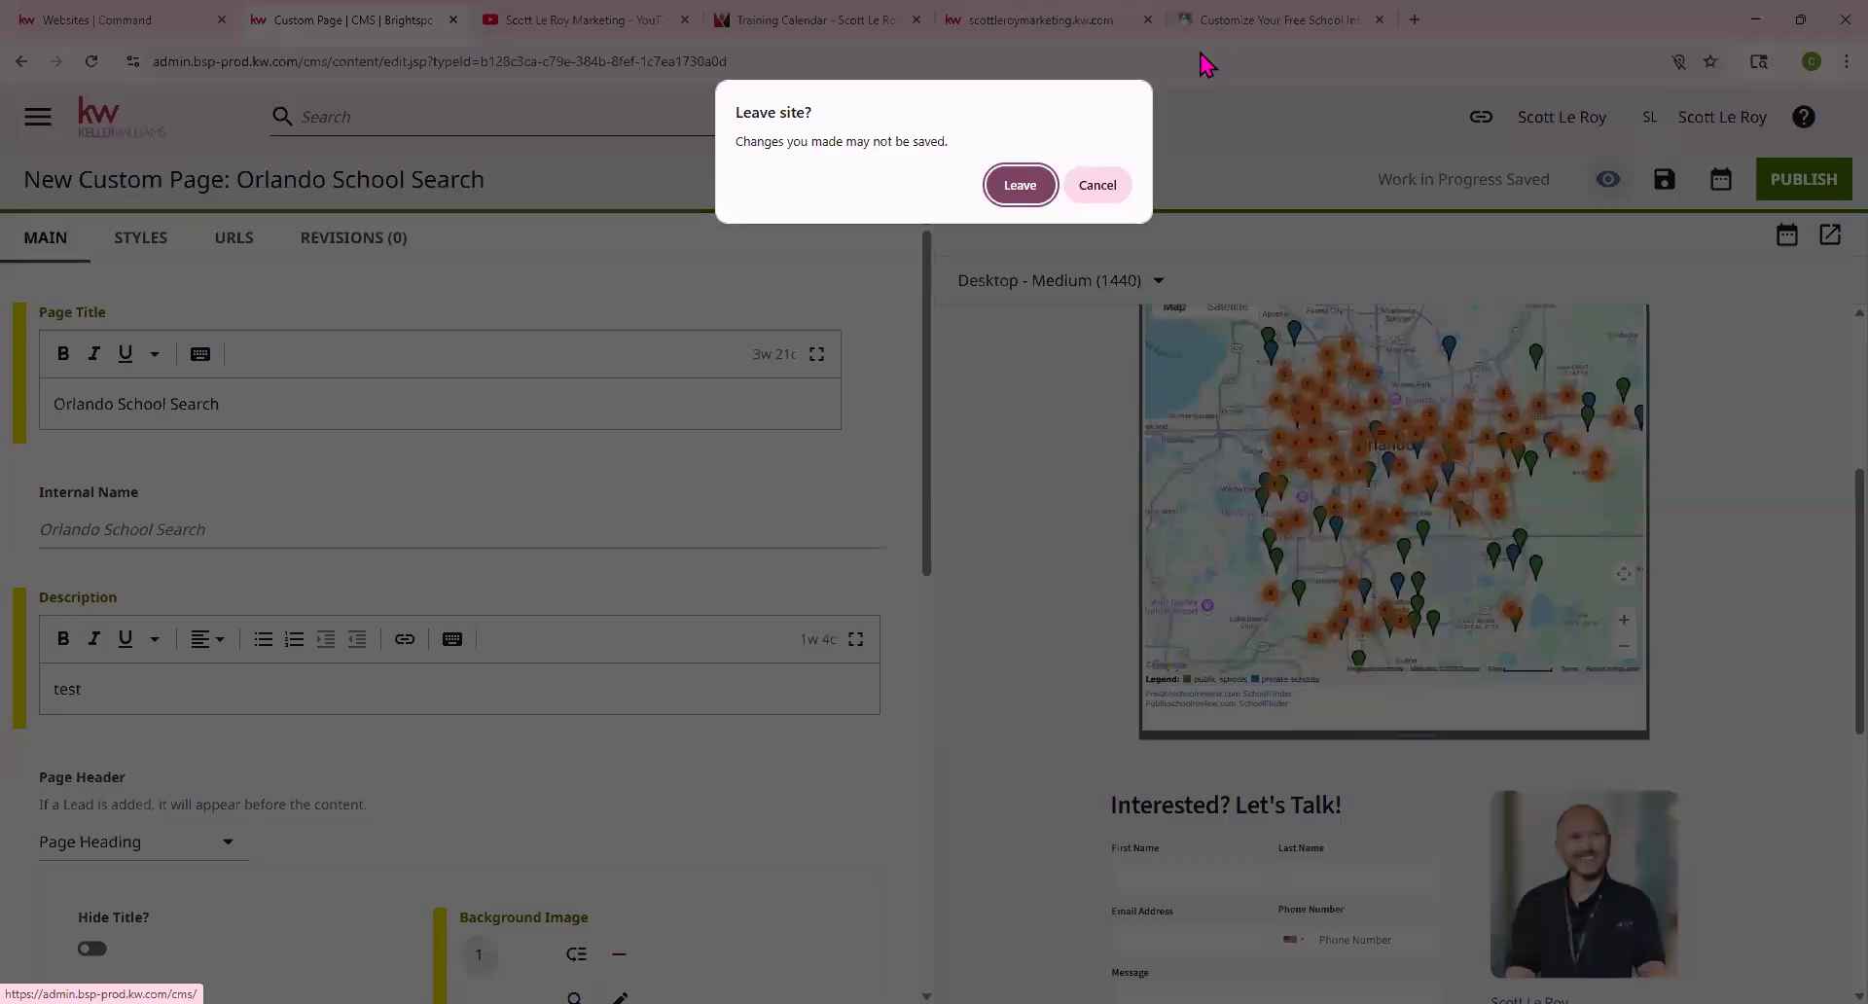
pyautogui.click(1019, 185)
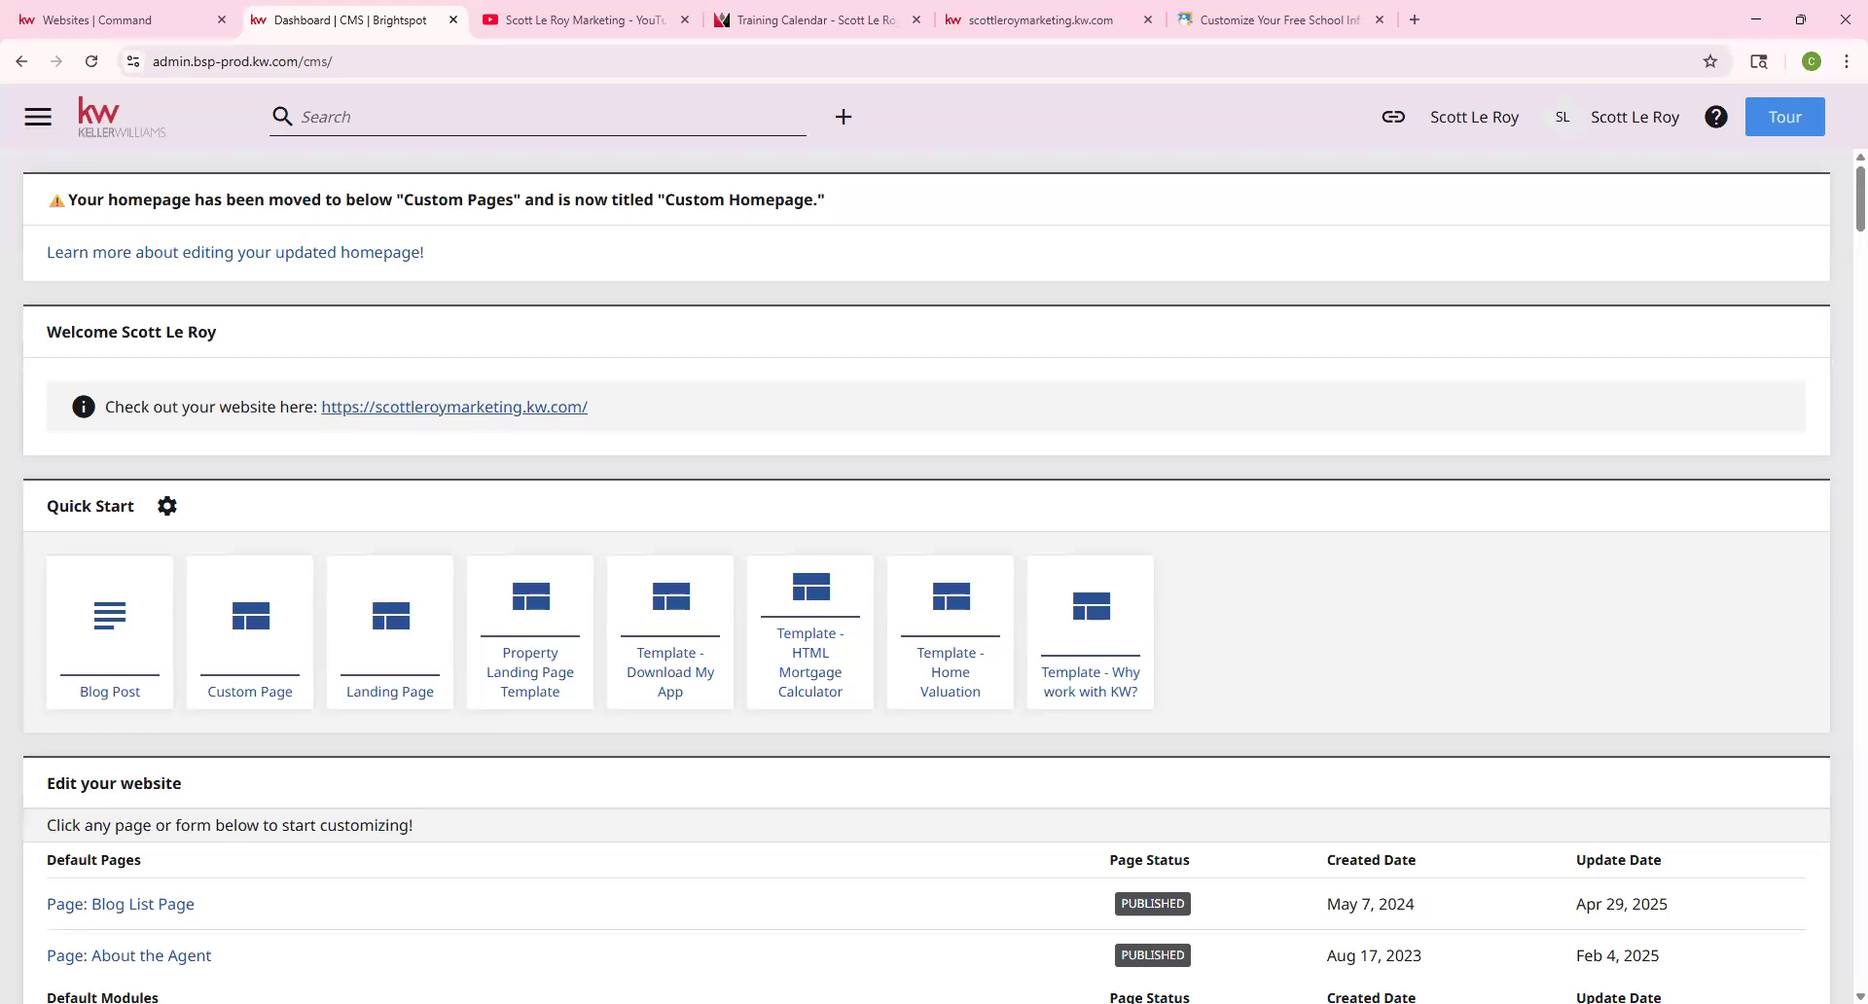
pyautogui.moveTo(46, 507); pyautogui.dragTo(146, 509)
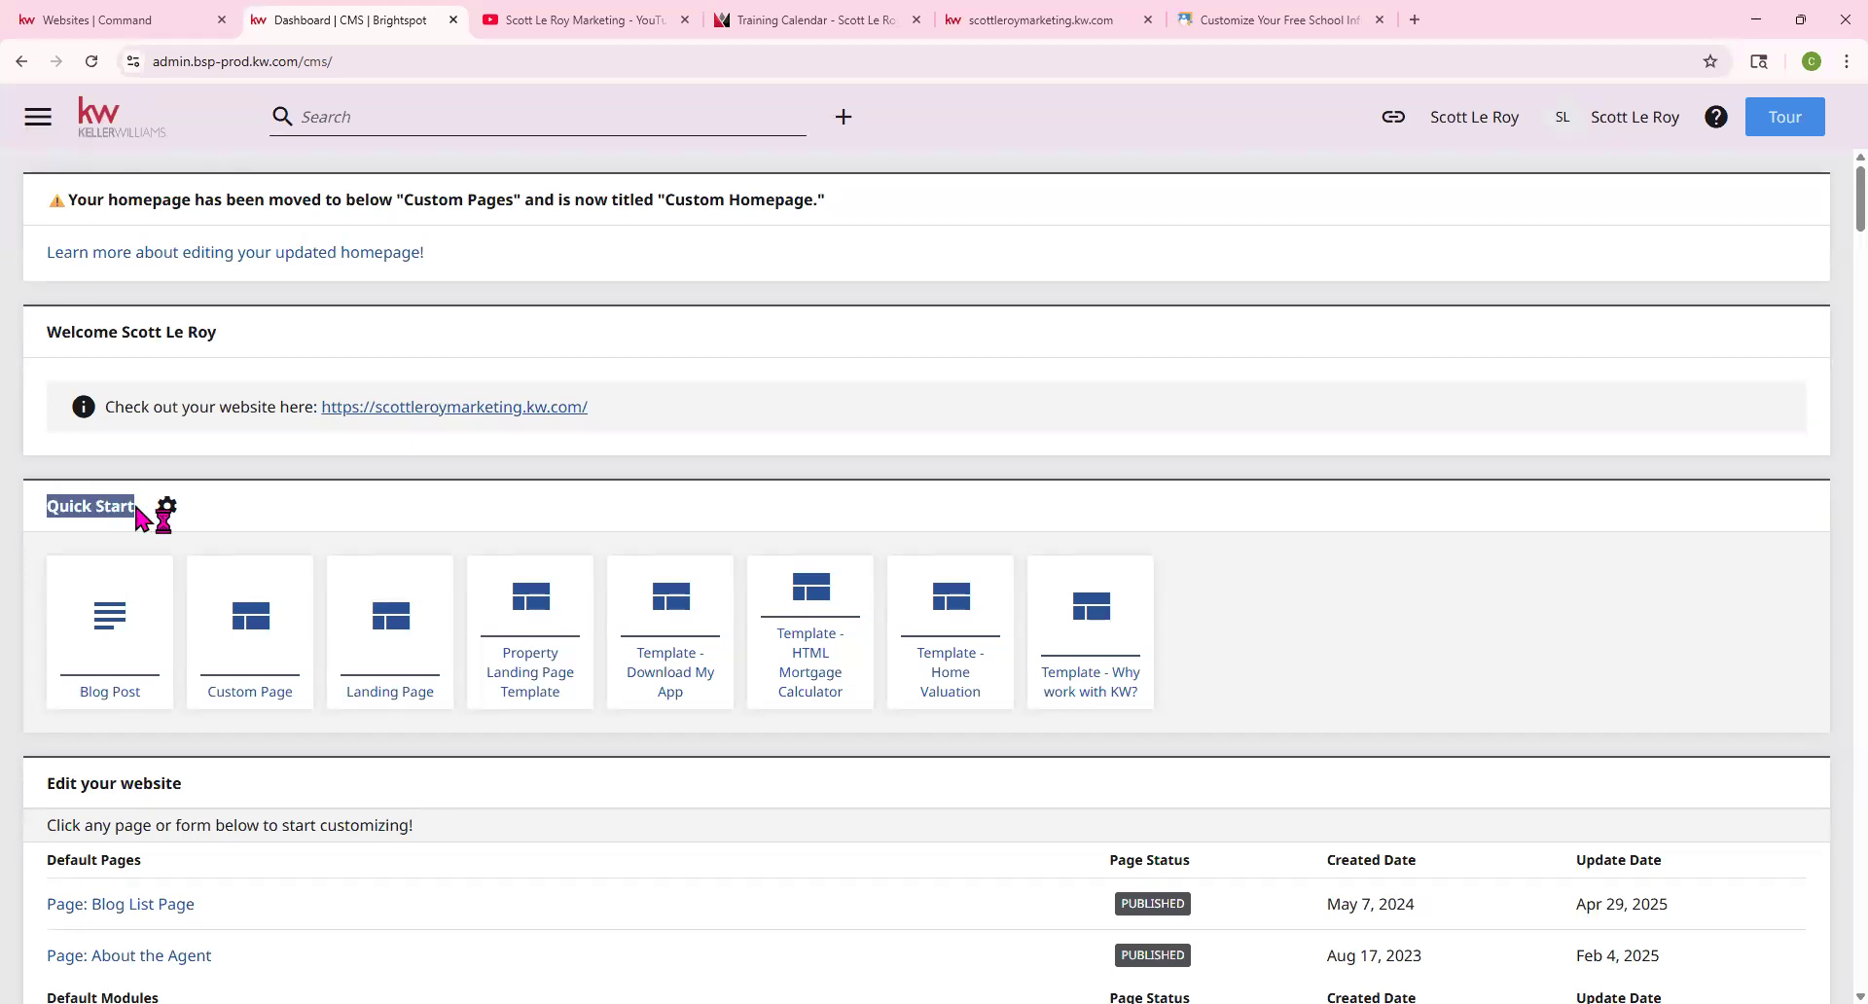
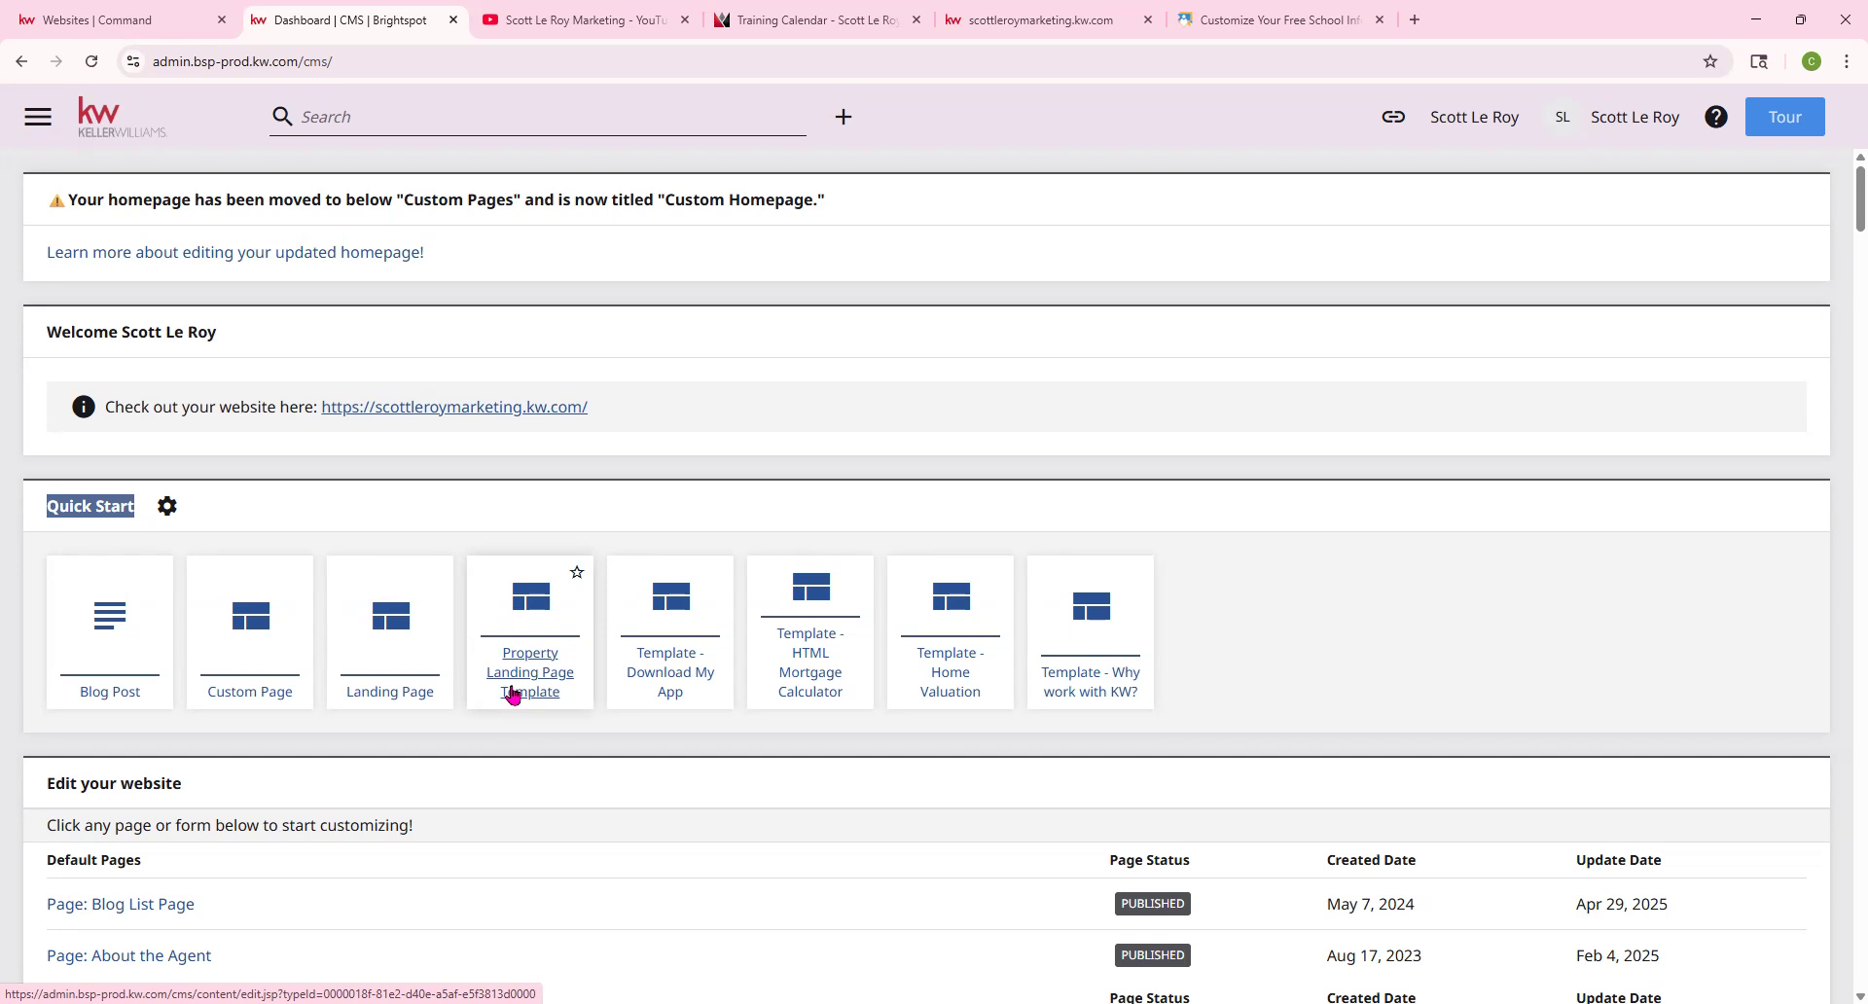
# Start a new untitled page from the Property Landing Page Template tile in Quick Start
pyautogui.click(513, 693)
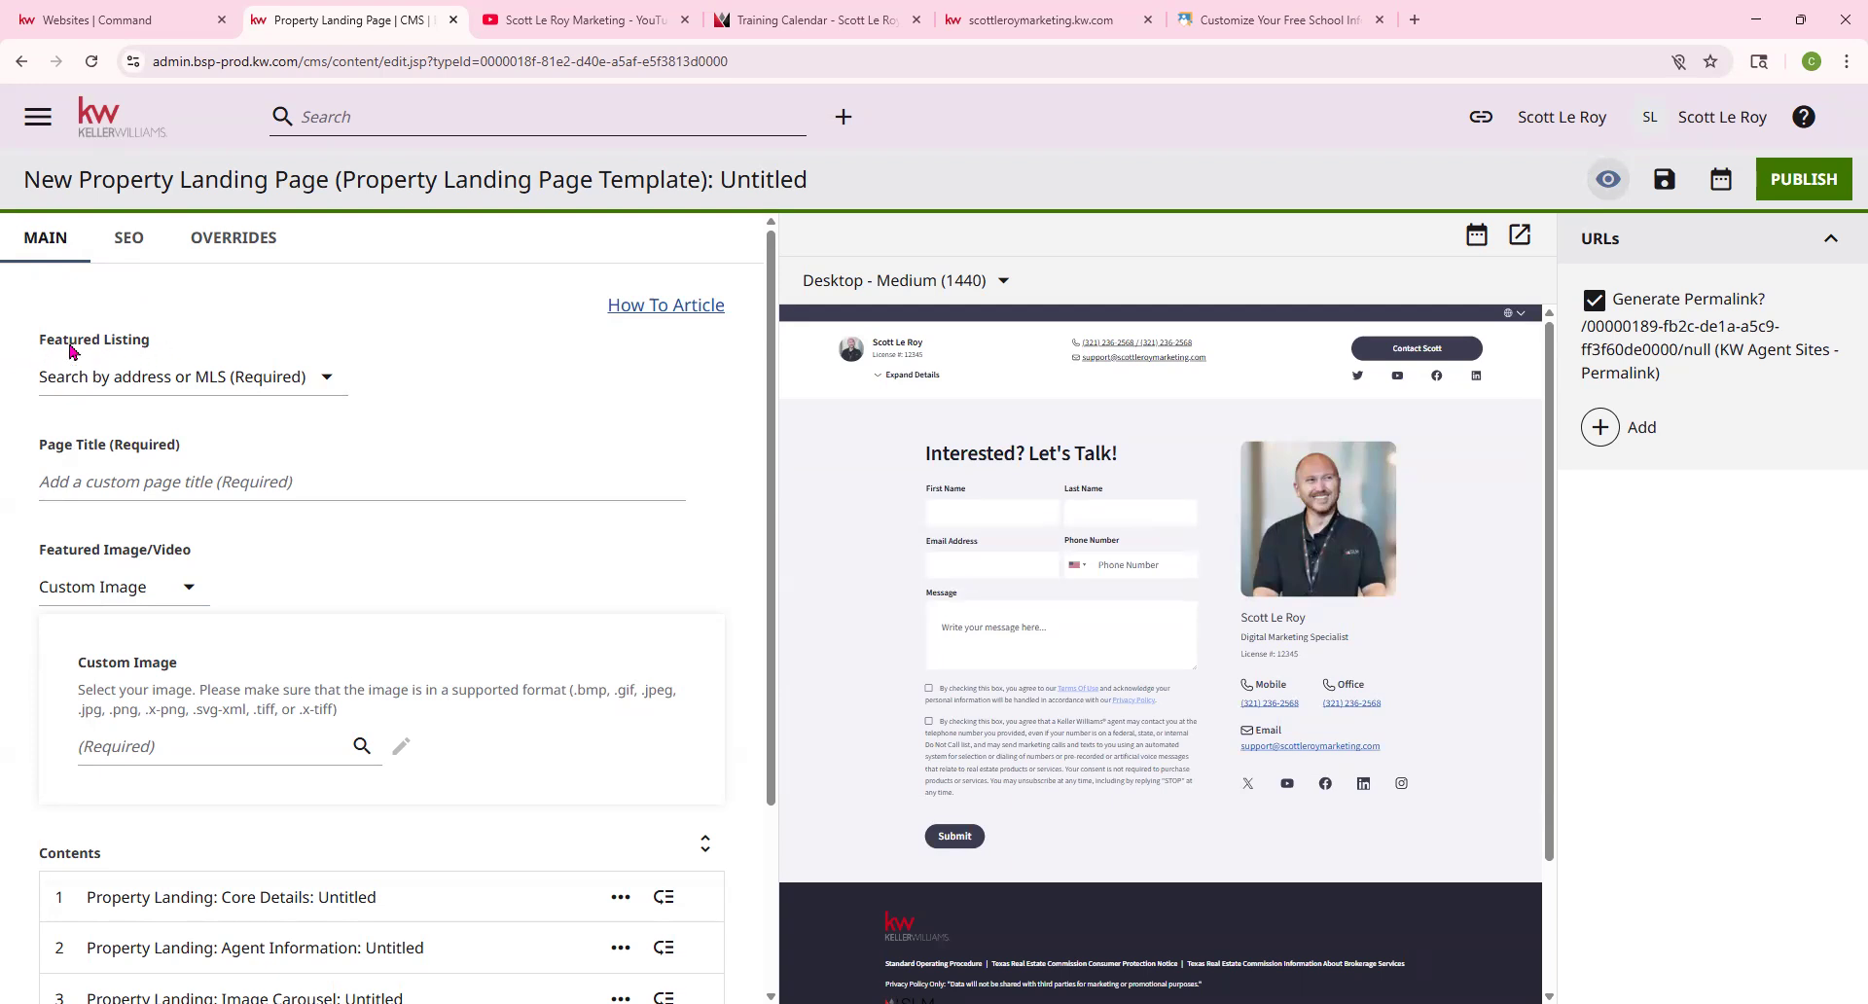
pyautogui.click(324, 381)
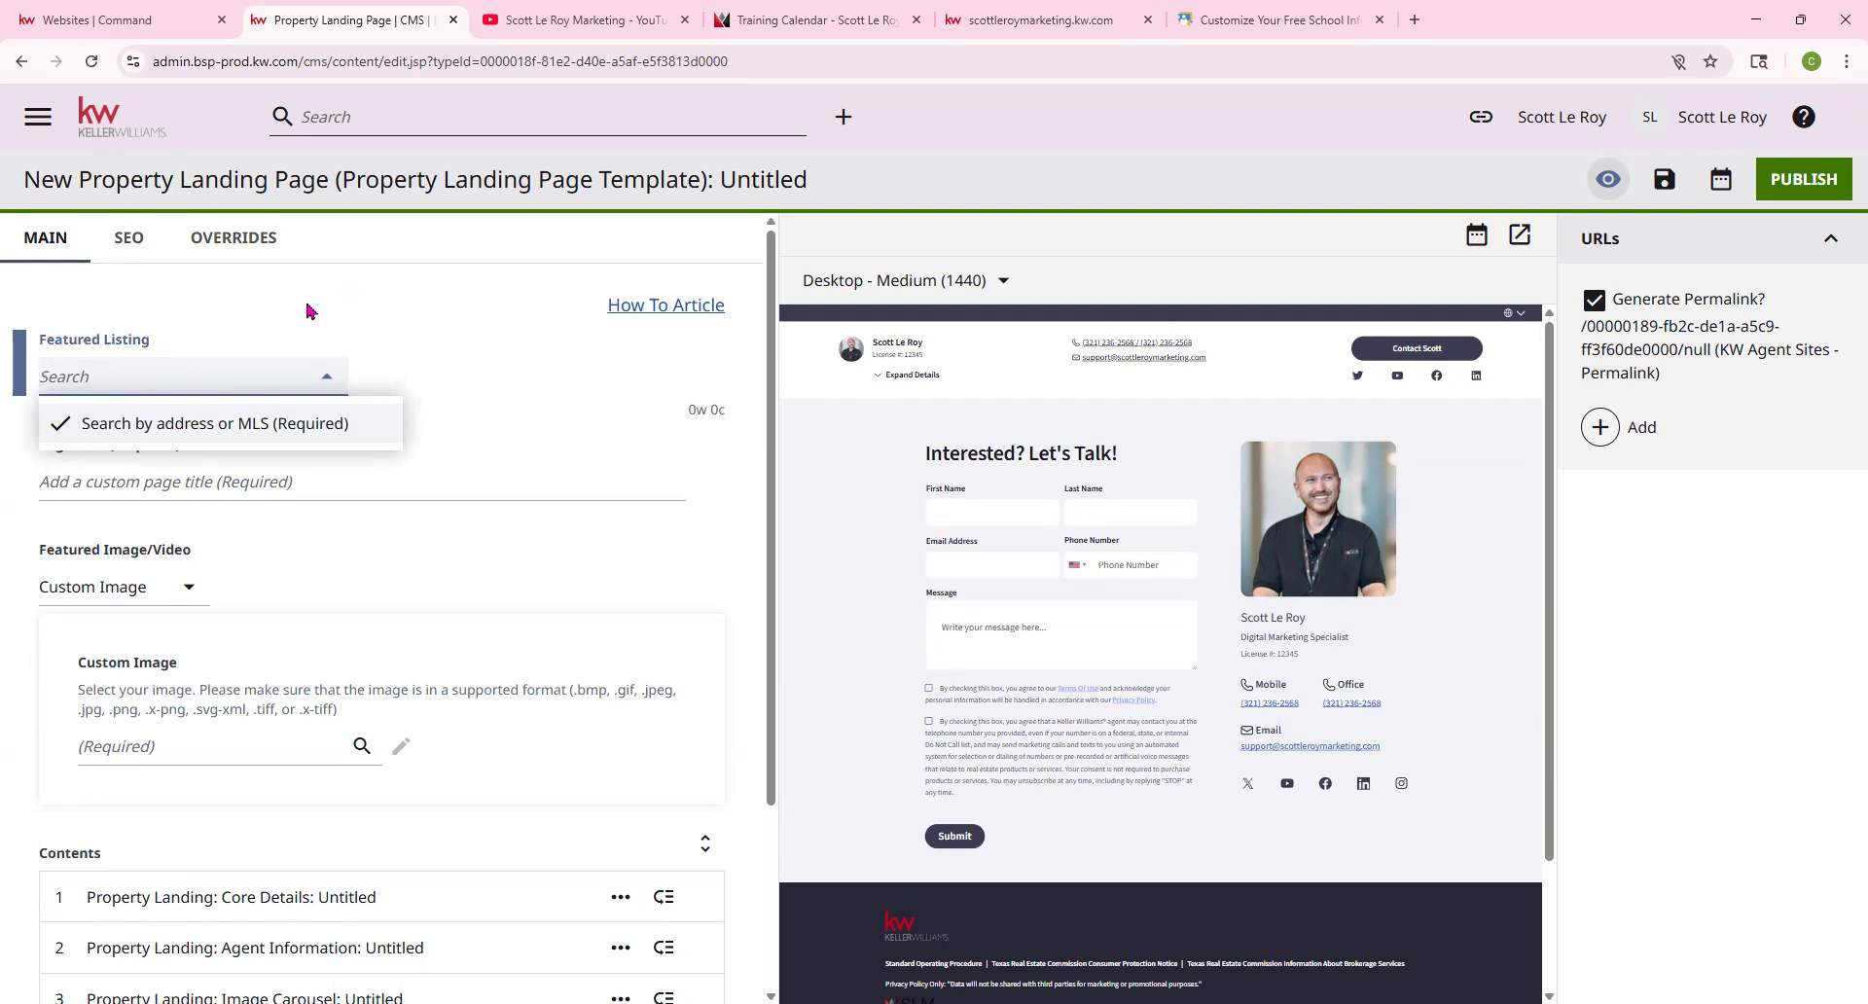
pyautogui.click(163, 385)
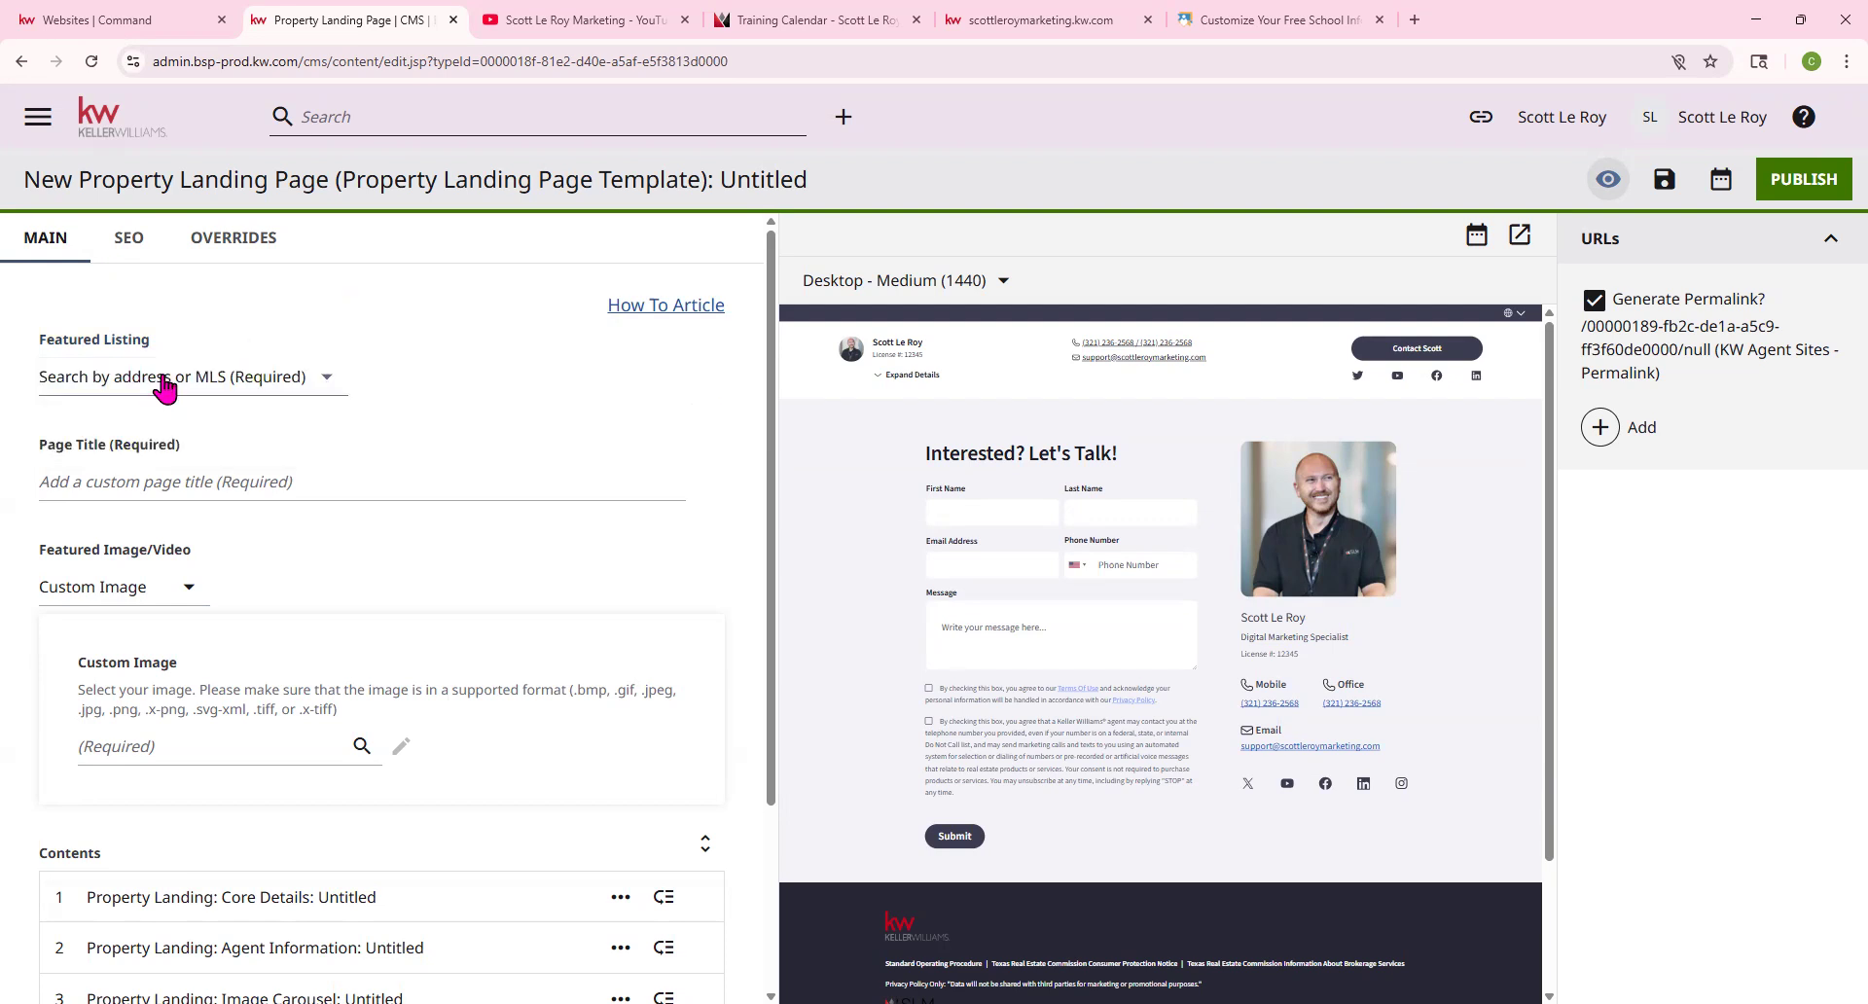
pyautogui.click(164, 380)
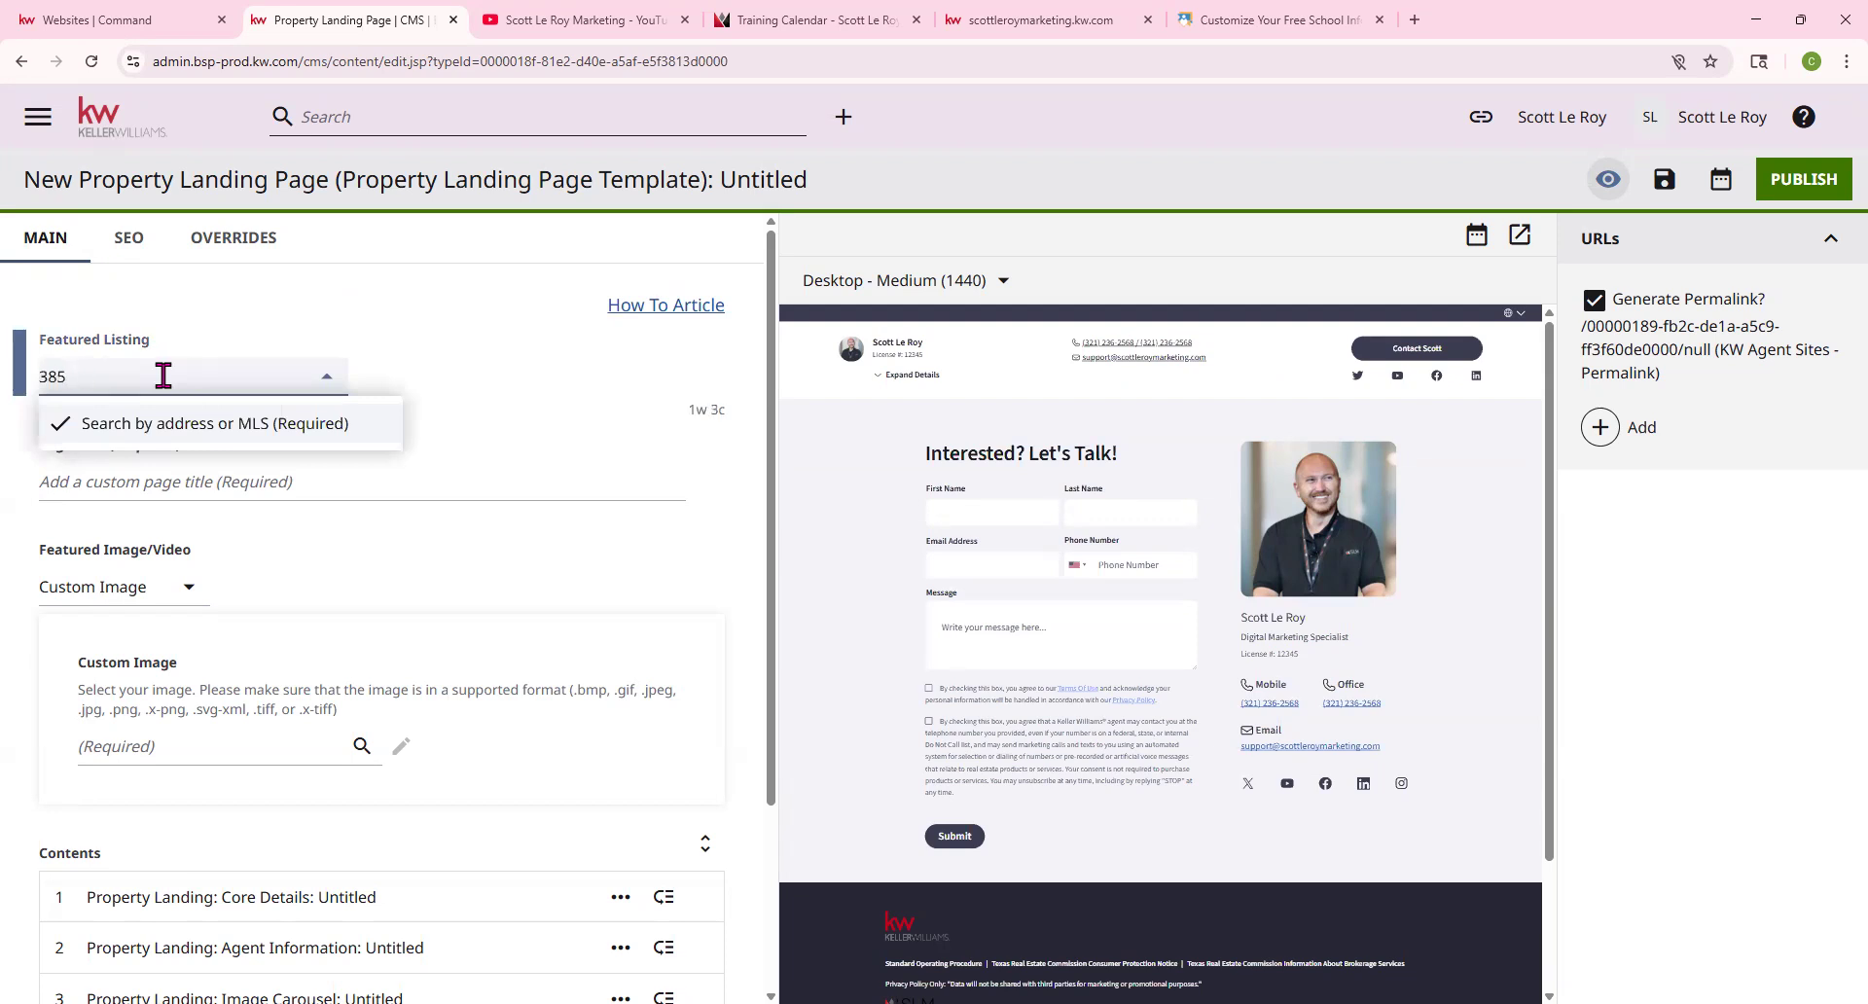
pyautogui.write('585 ')
pyautogui.write('ancx')
pyautogui.press('BackSpace')
pyautogui.press('BackSpace')
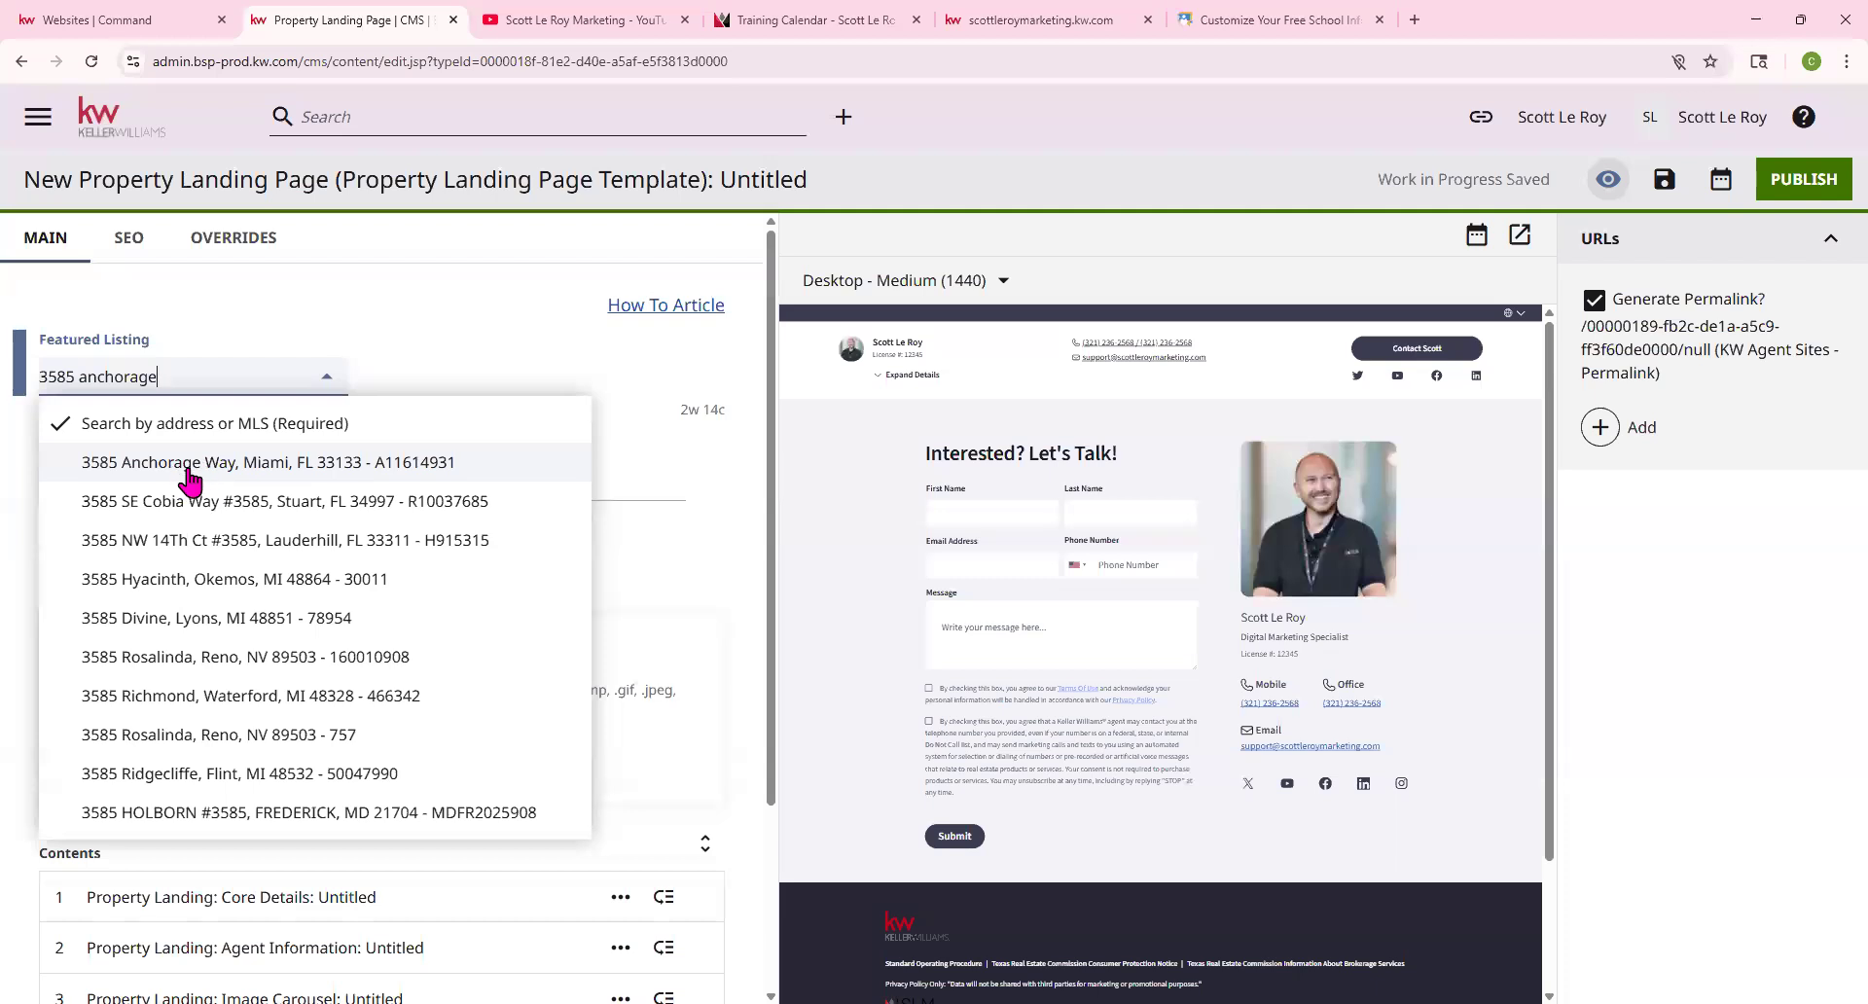
pyautogui.click(190, 467)
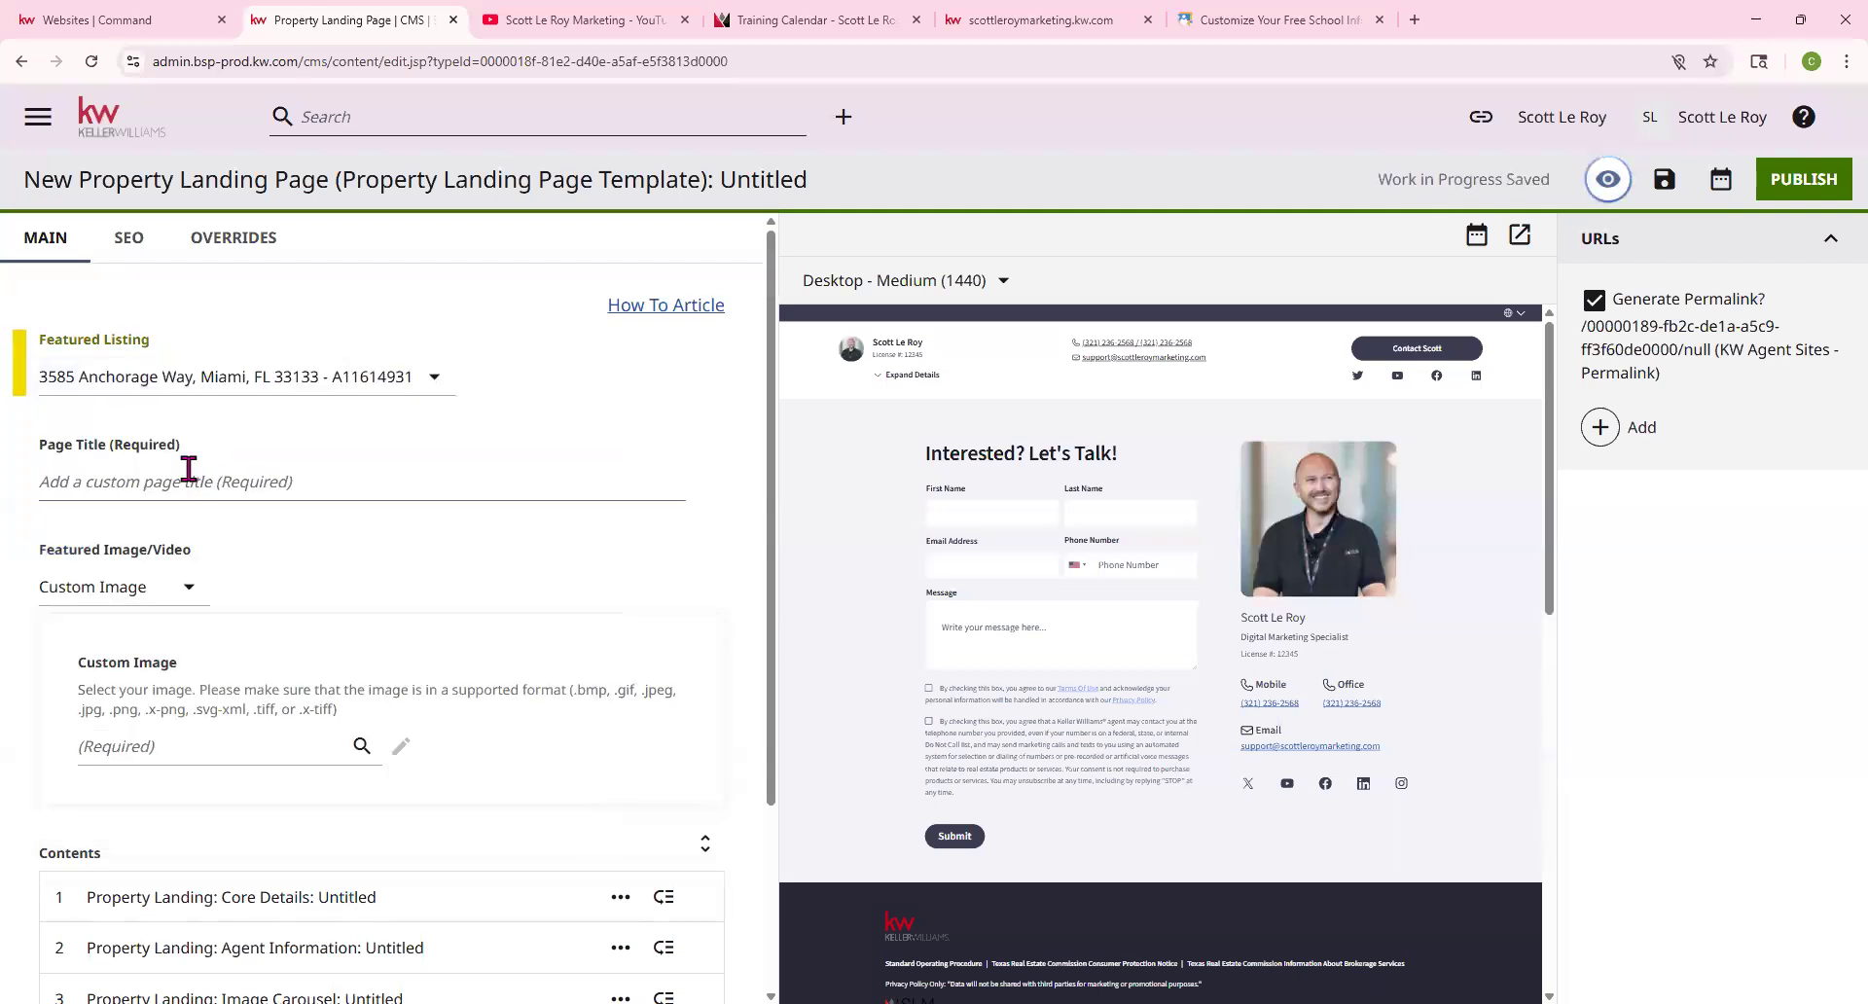
pyautogui.scroll(-5, 1308, 622)
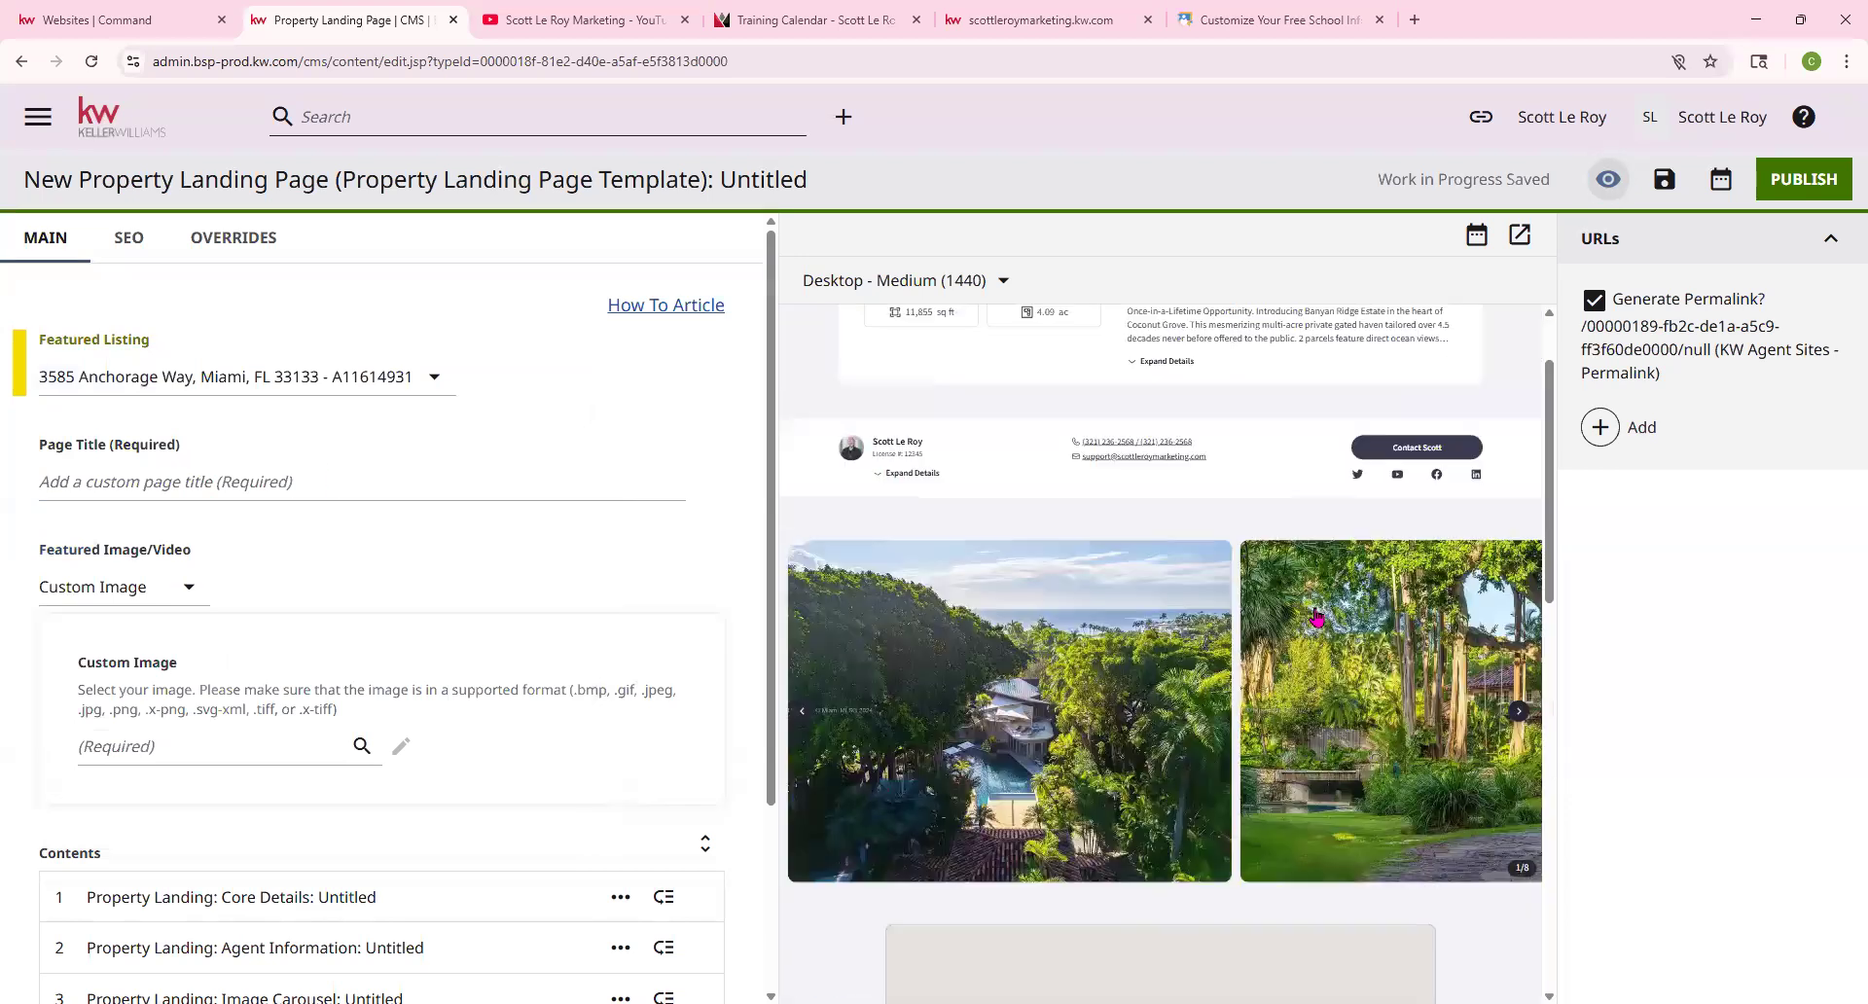
pyautogui.scroll(-3, 1323, 689)
pyautogui.scroll(6, 1317, 669)
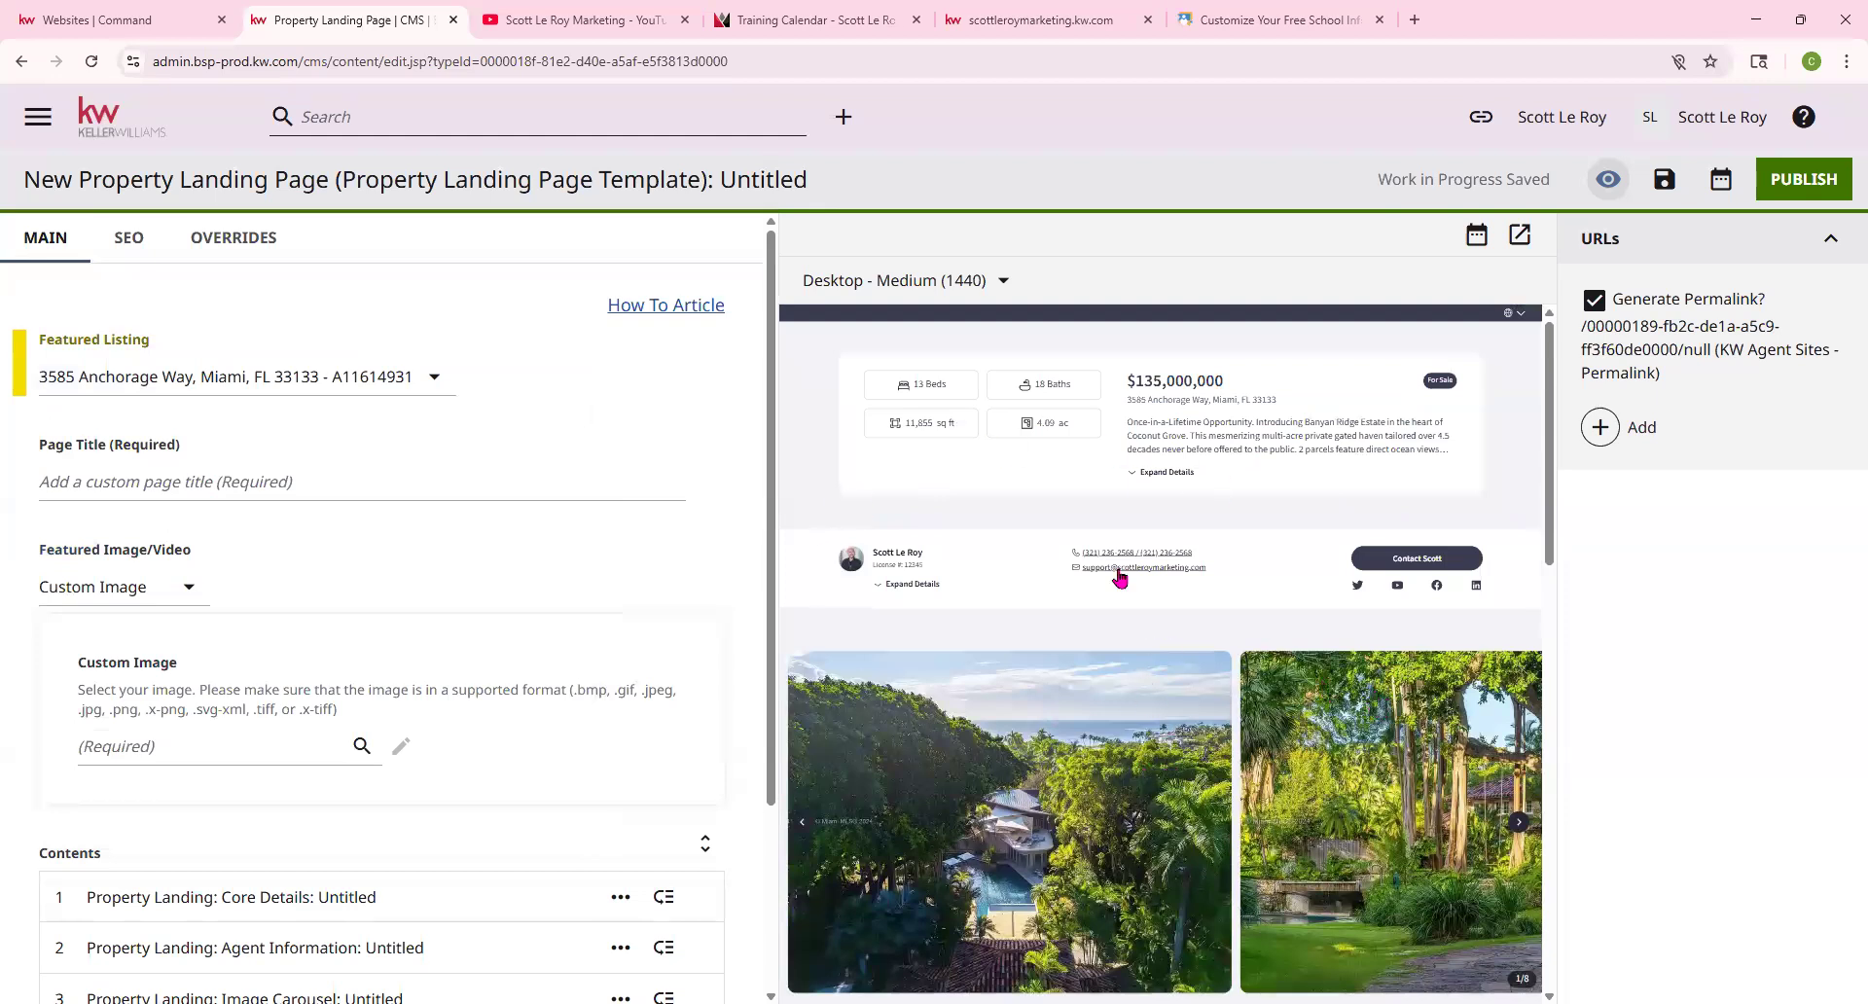
pyautogui.click(179, 478)
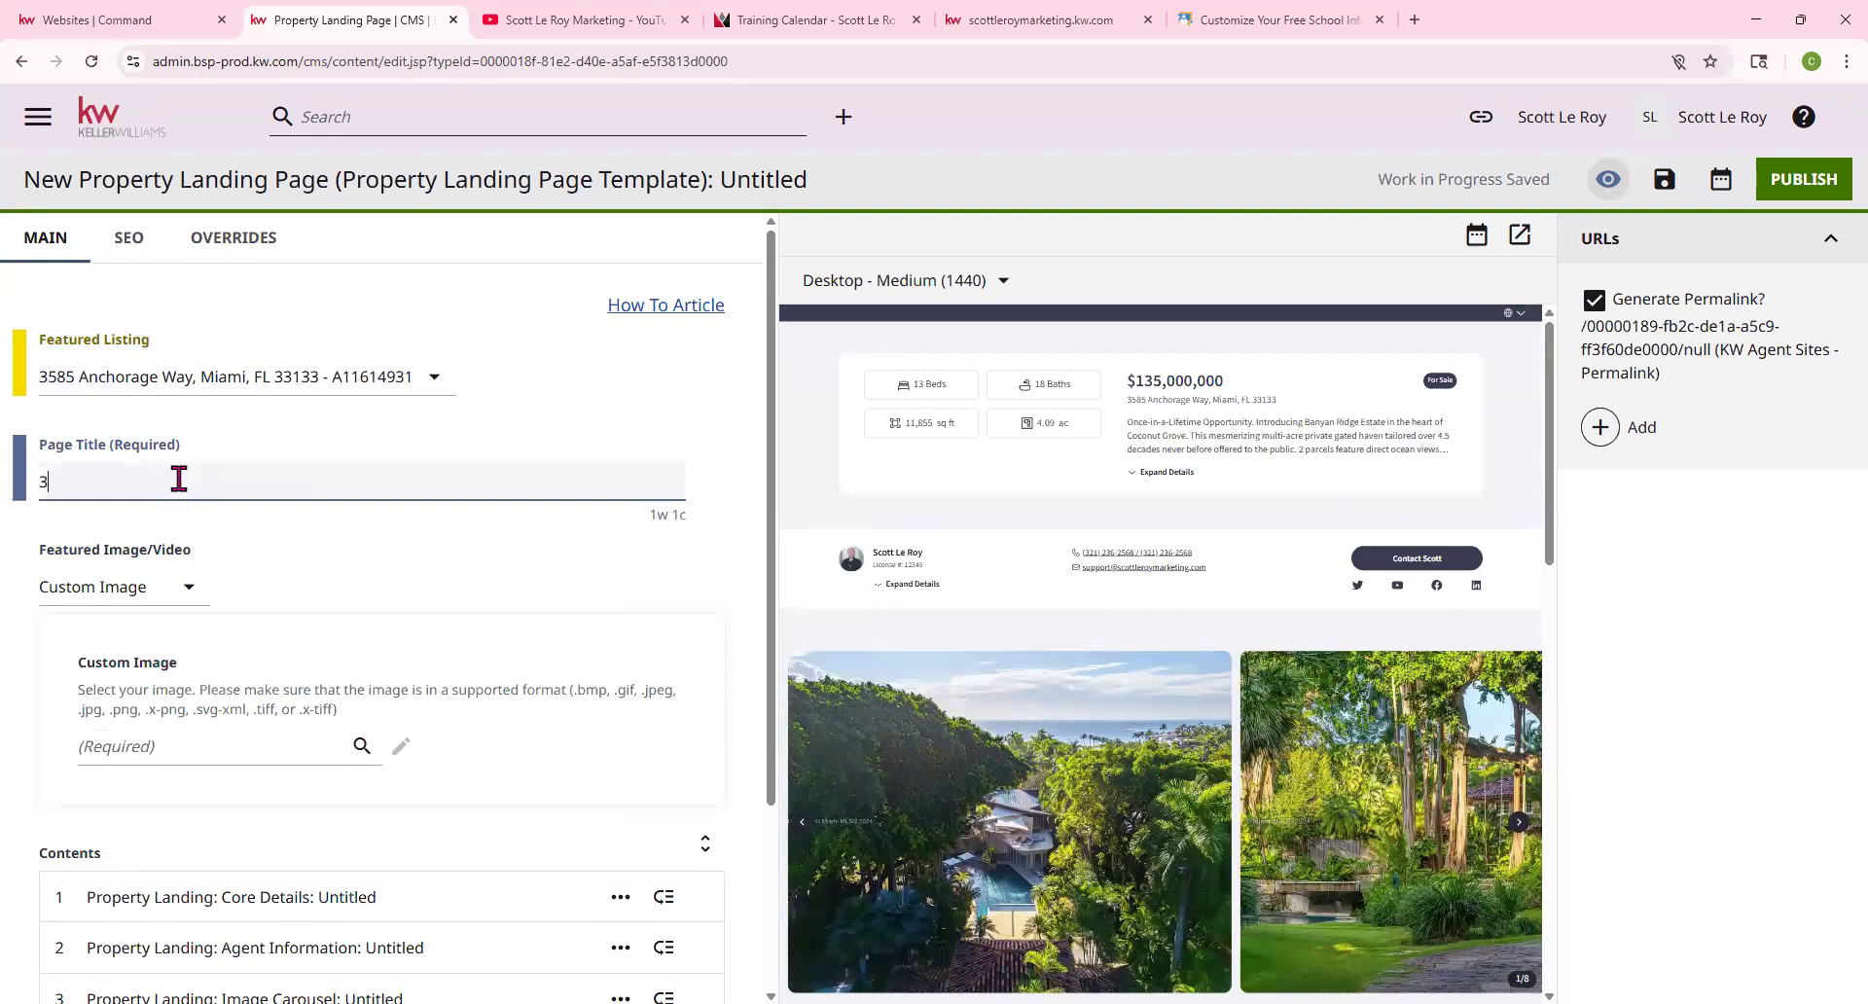
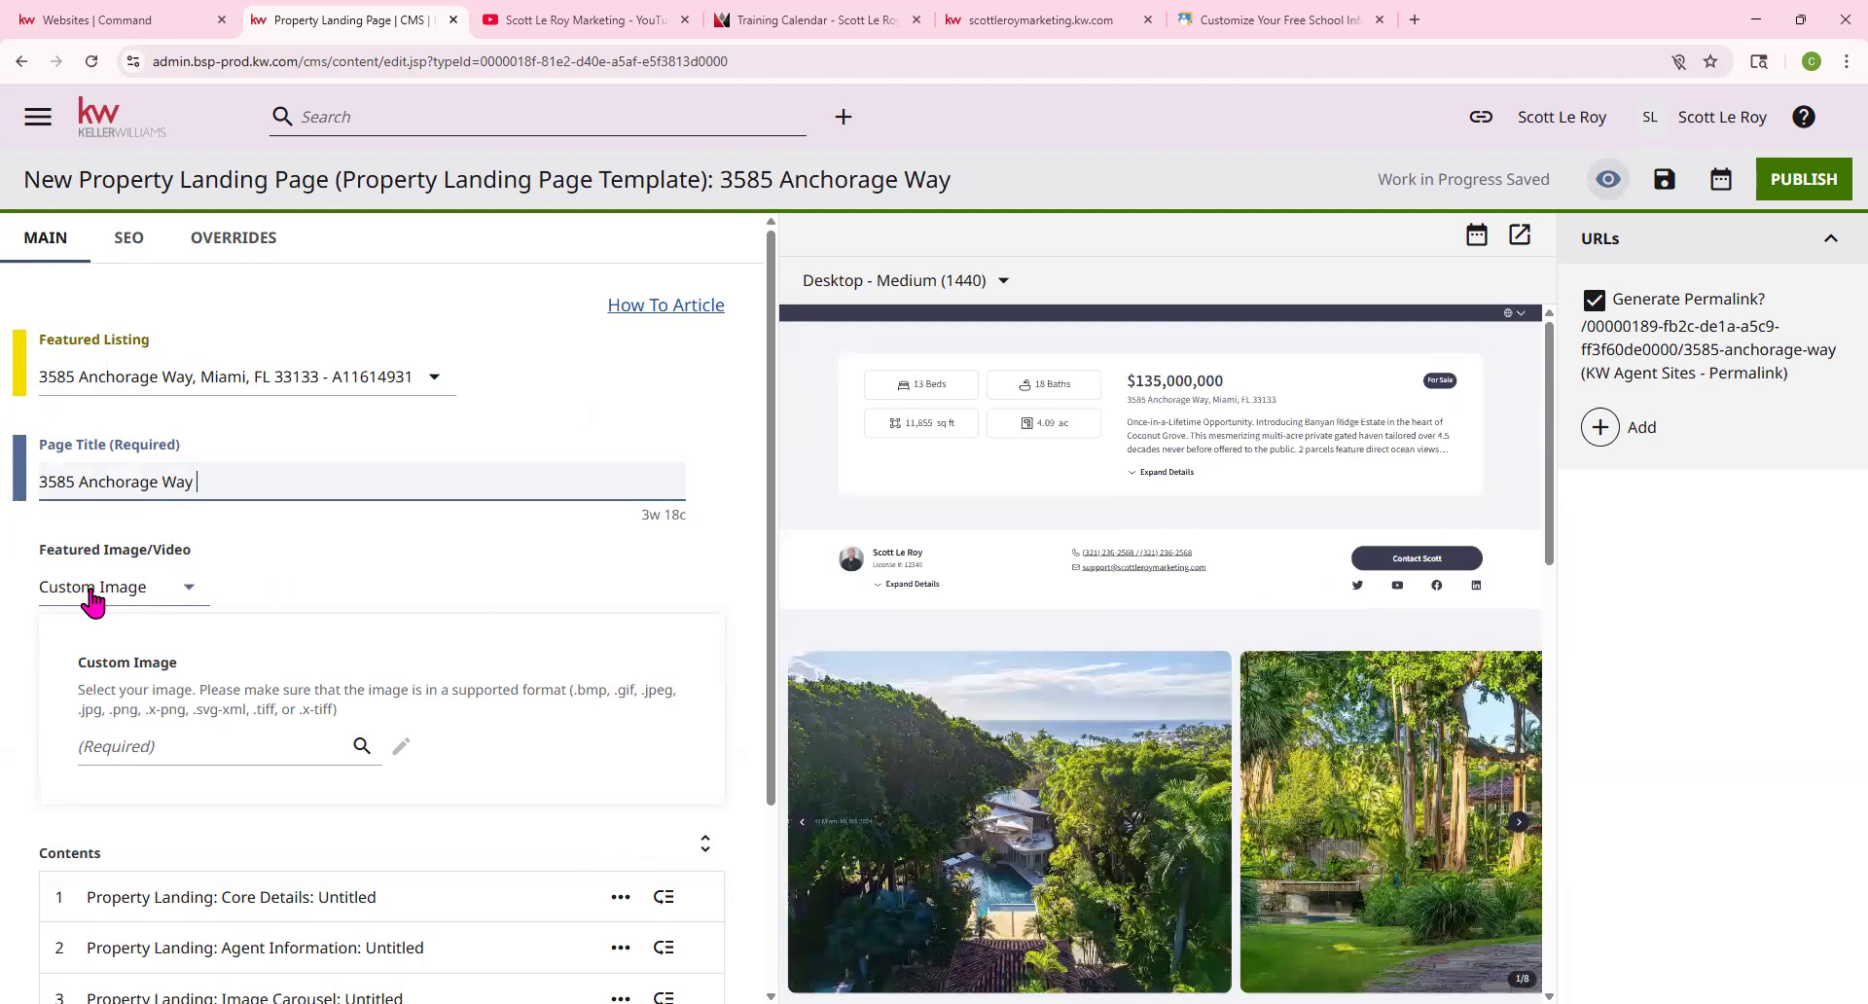
pyautogui.click(181, 591)
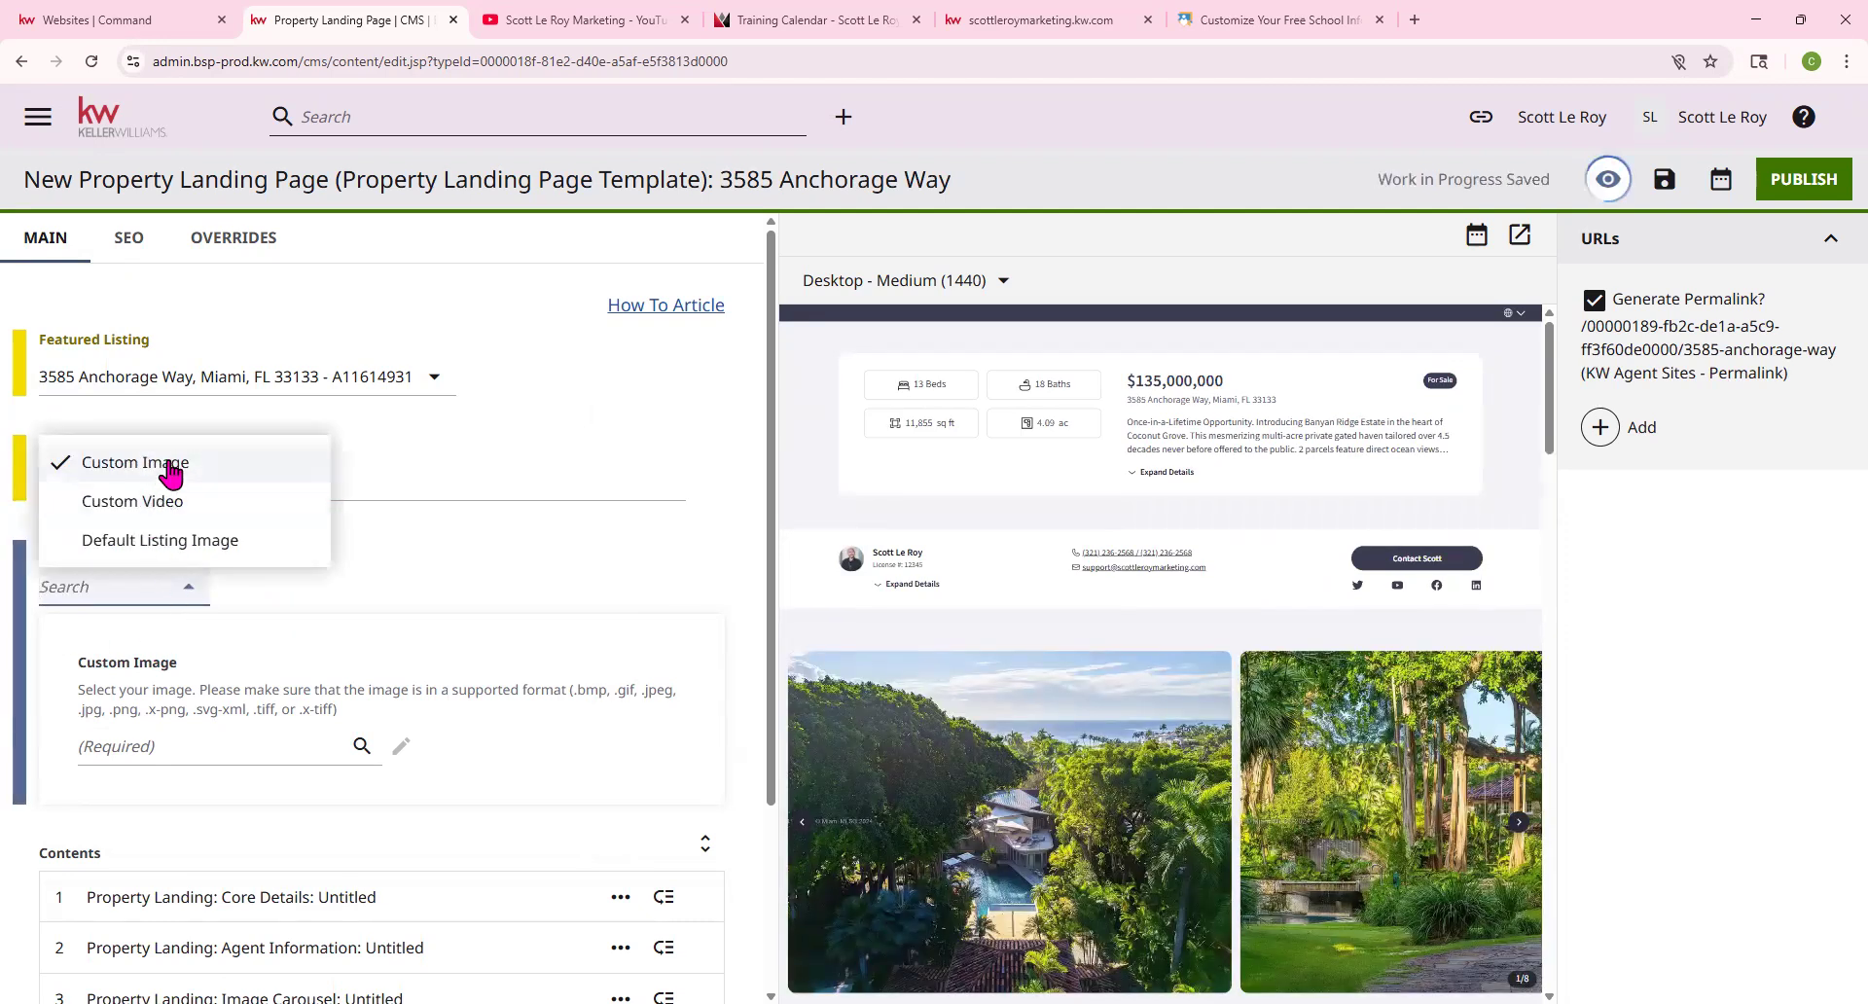
pyautogui.click(521, 491)
pyautogui.click(282, 763)
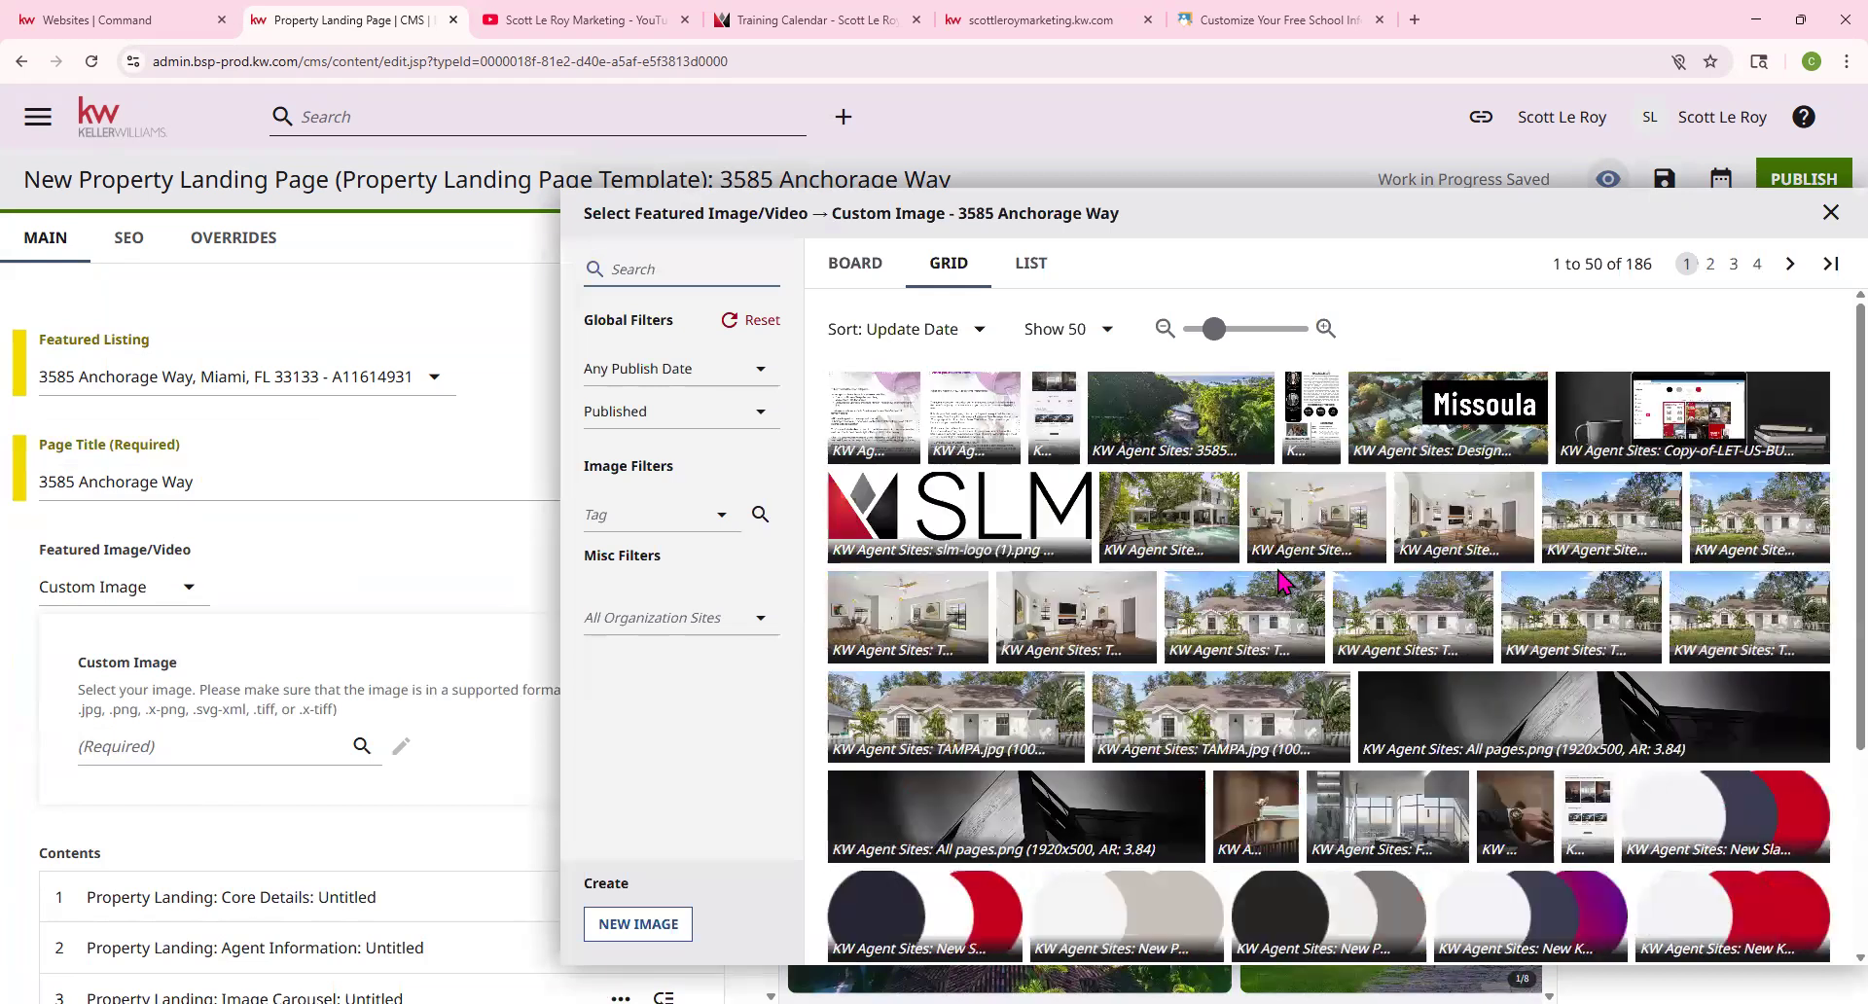
pyautogui.click(1172, 428)
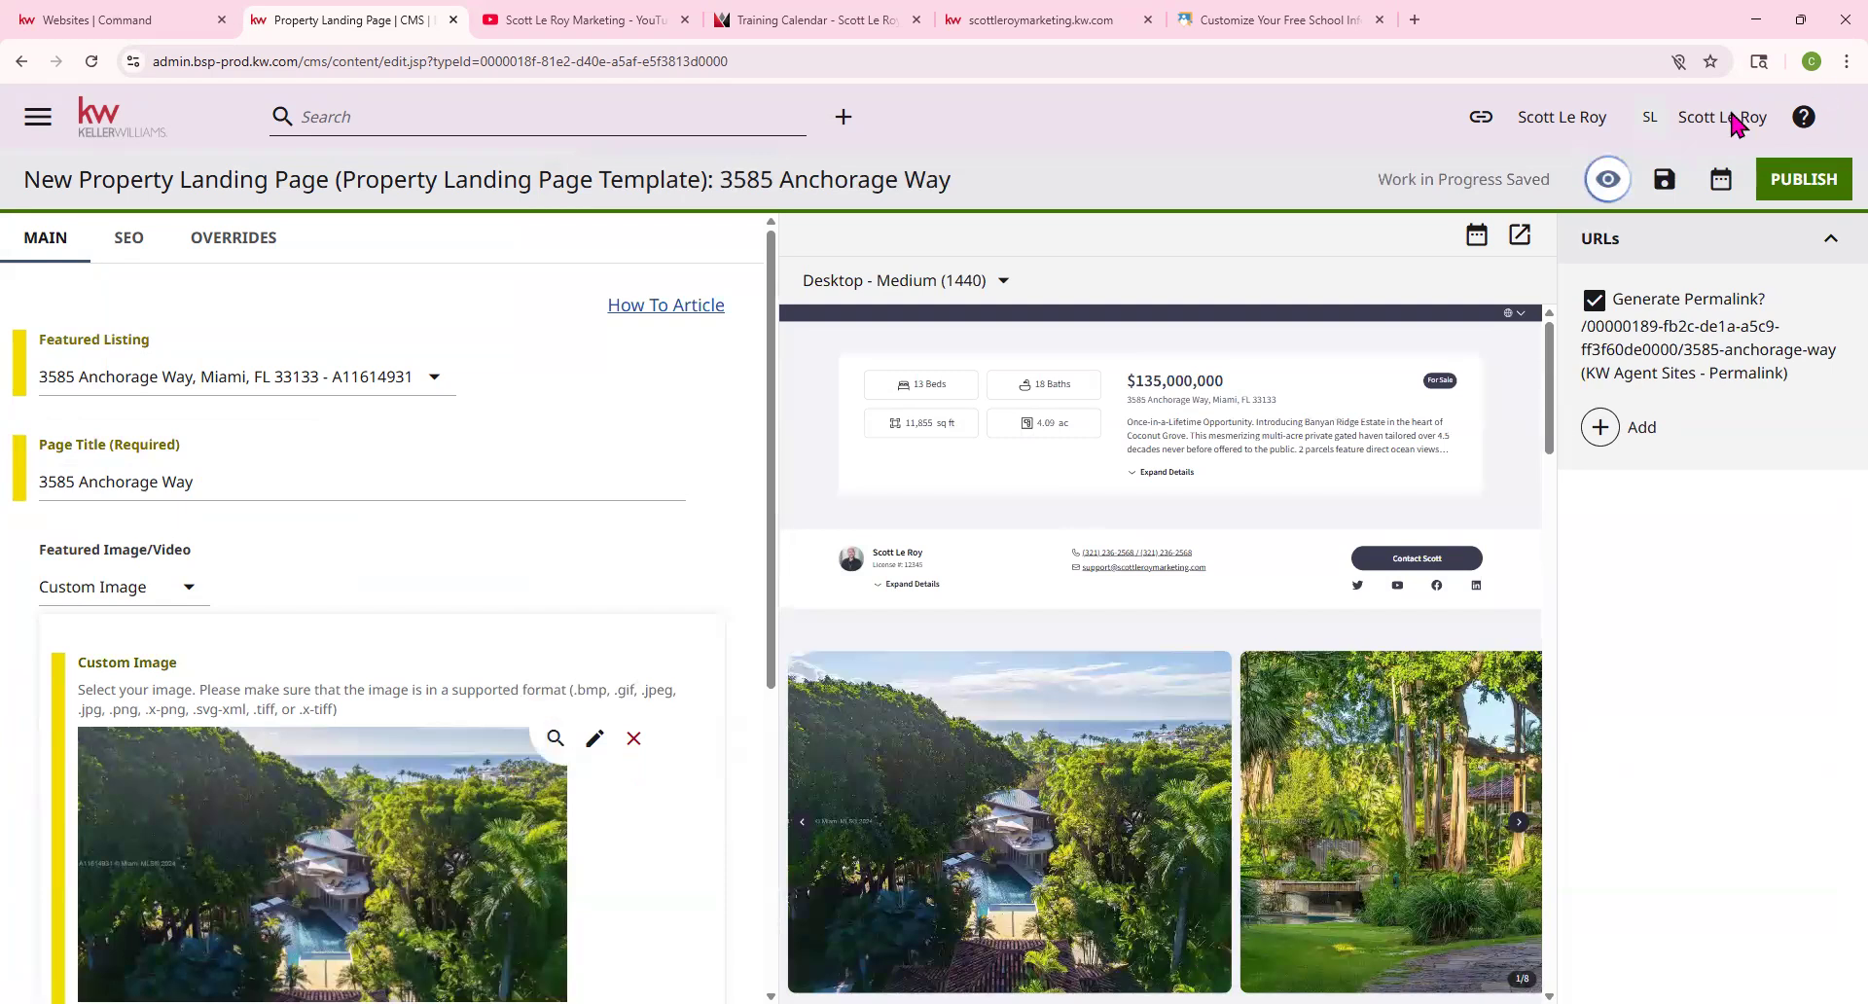
pyautogui.click(1627, 183)
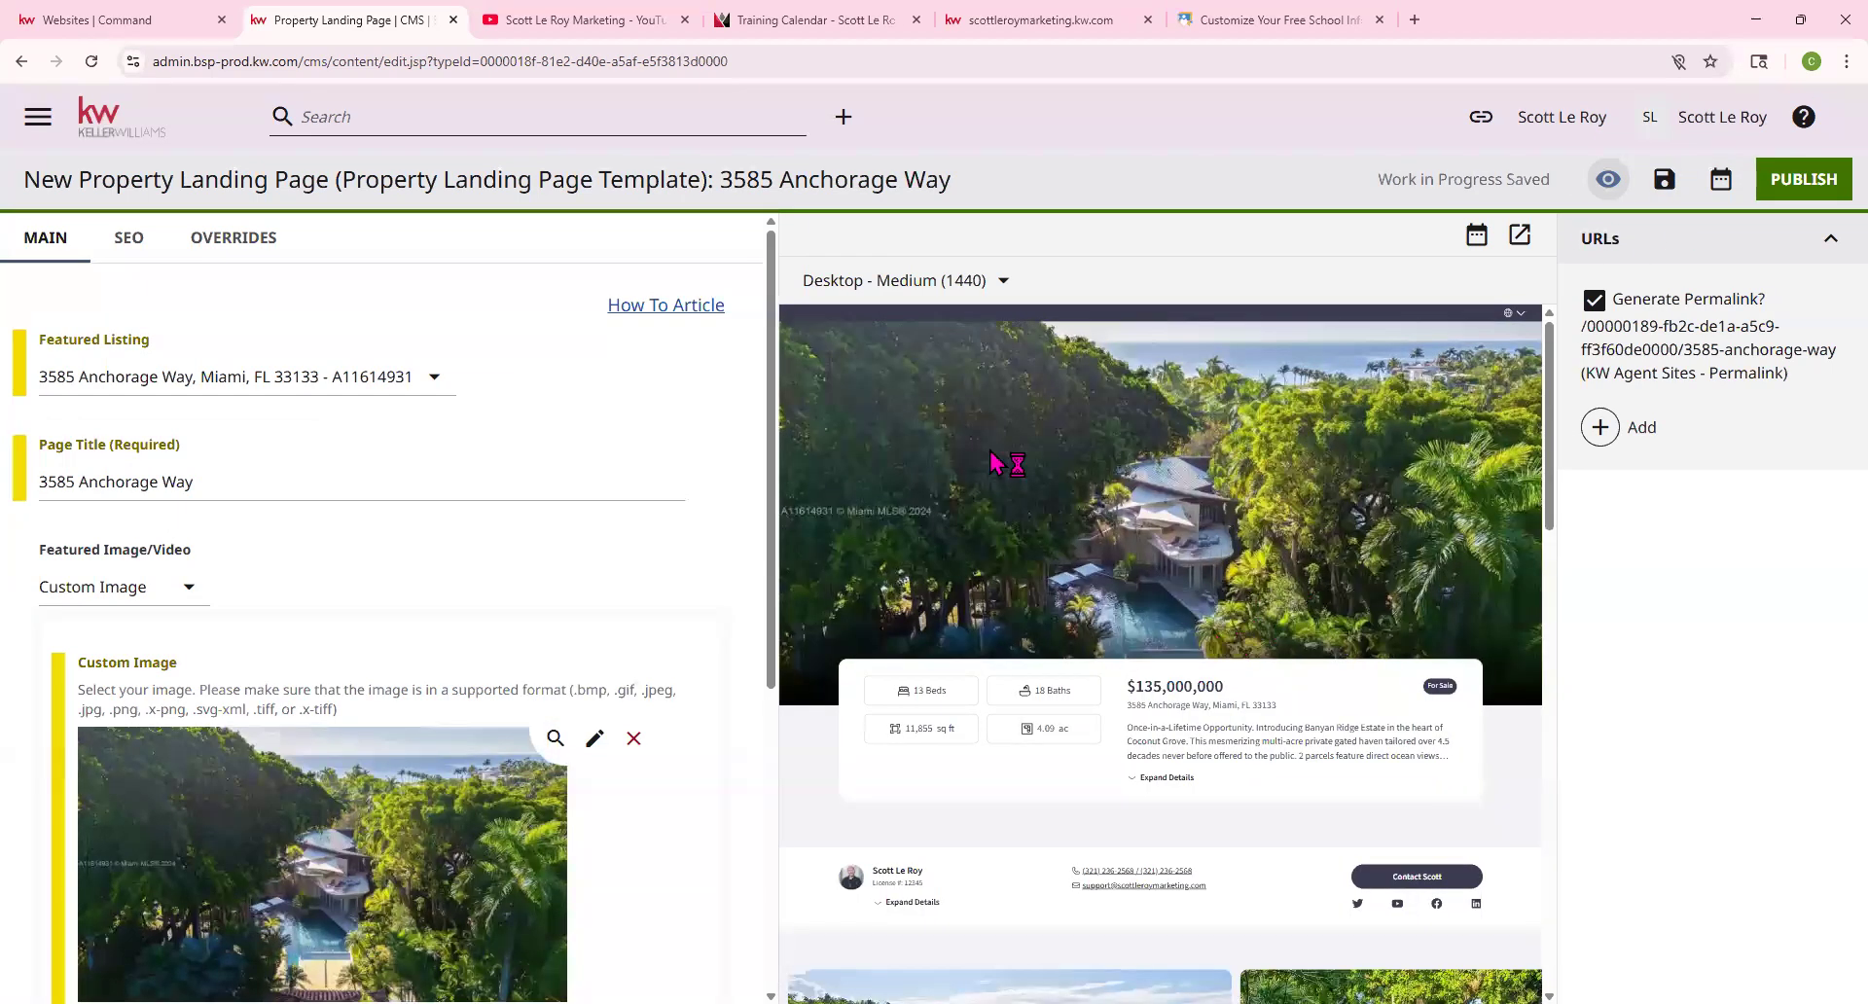
# Page through the listing photos in the preview
pyautogui.scroll(-5, 1204, 475)
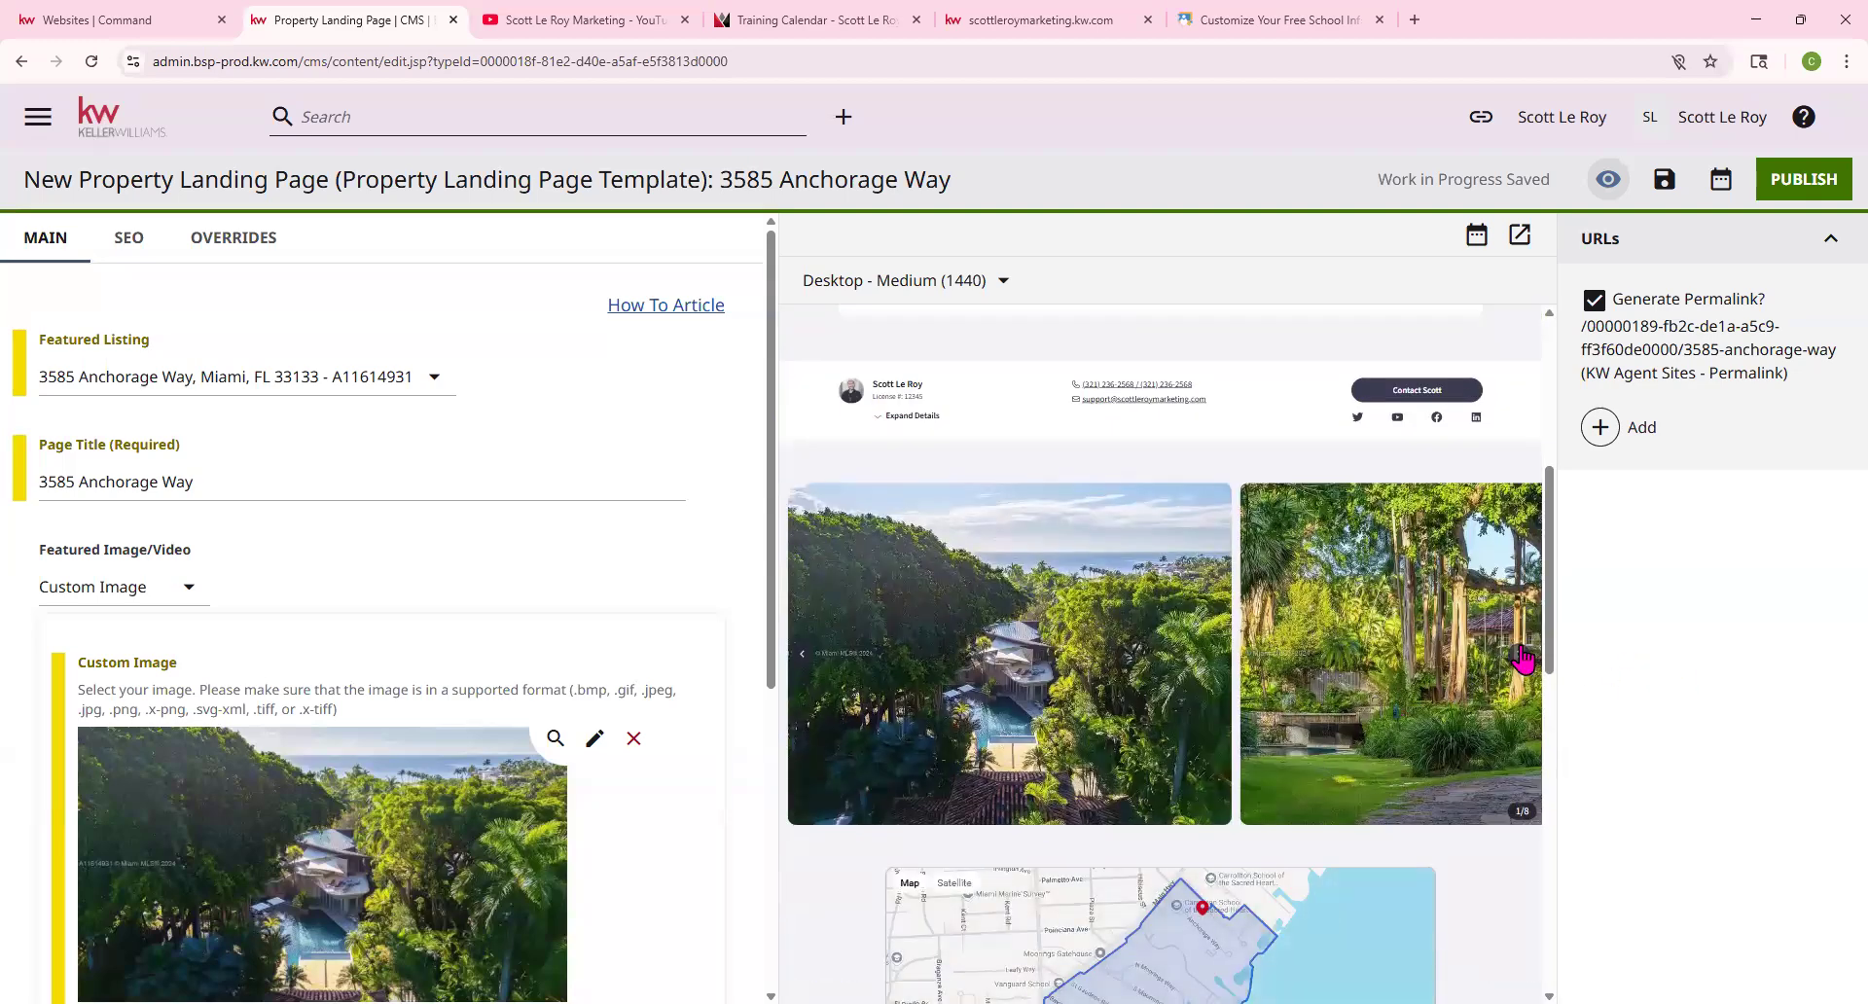
pyautogui.click(1523, 657)
pyautogui.click(1522, 656)
pyautogui.click(1522, 656)
pyautogui.click(1522, 657)
pyautogui.click(1522, 657)
pyautogui.click(1522, 656)
pyautogui.scroll(-3, 547, 679)
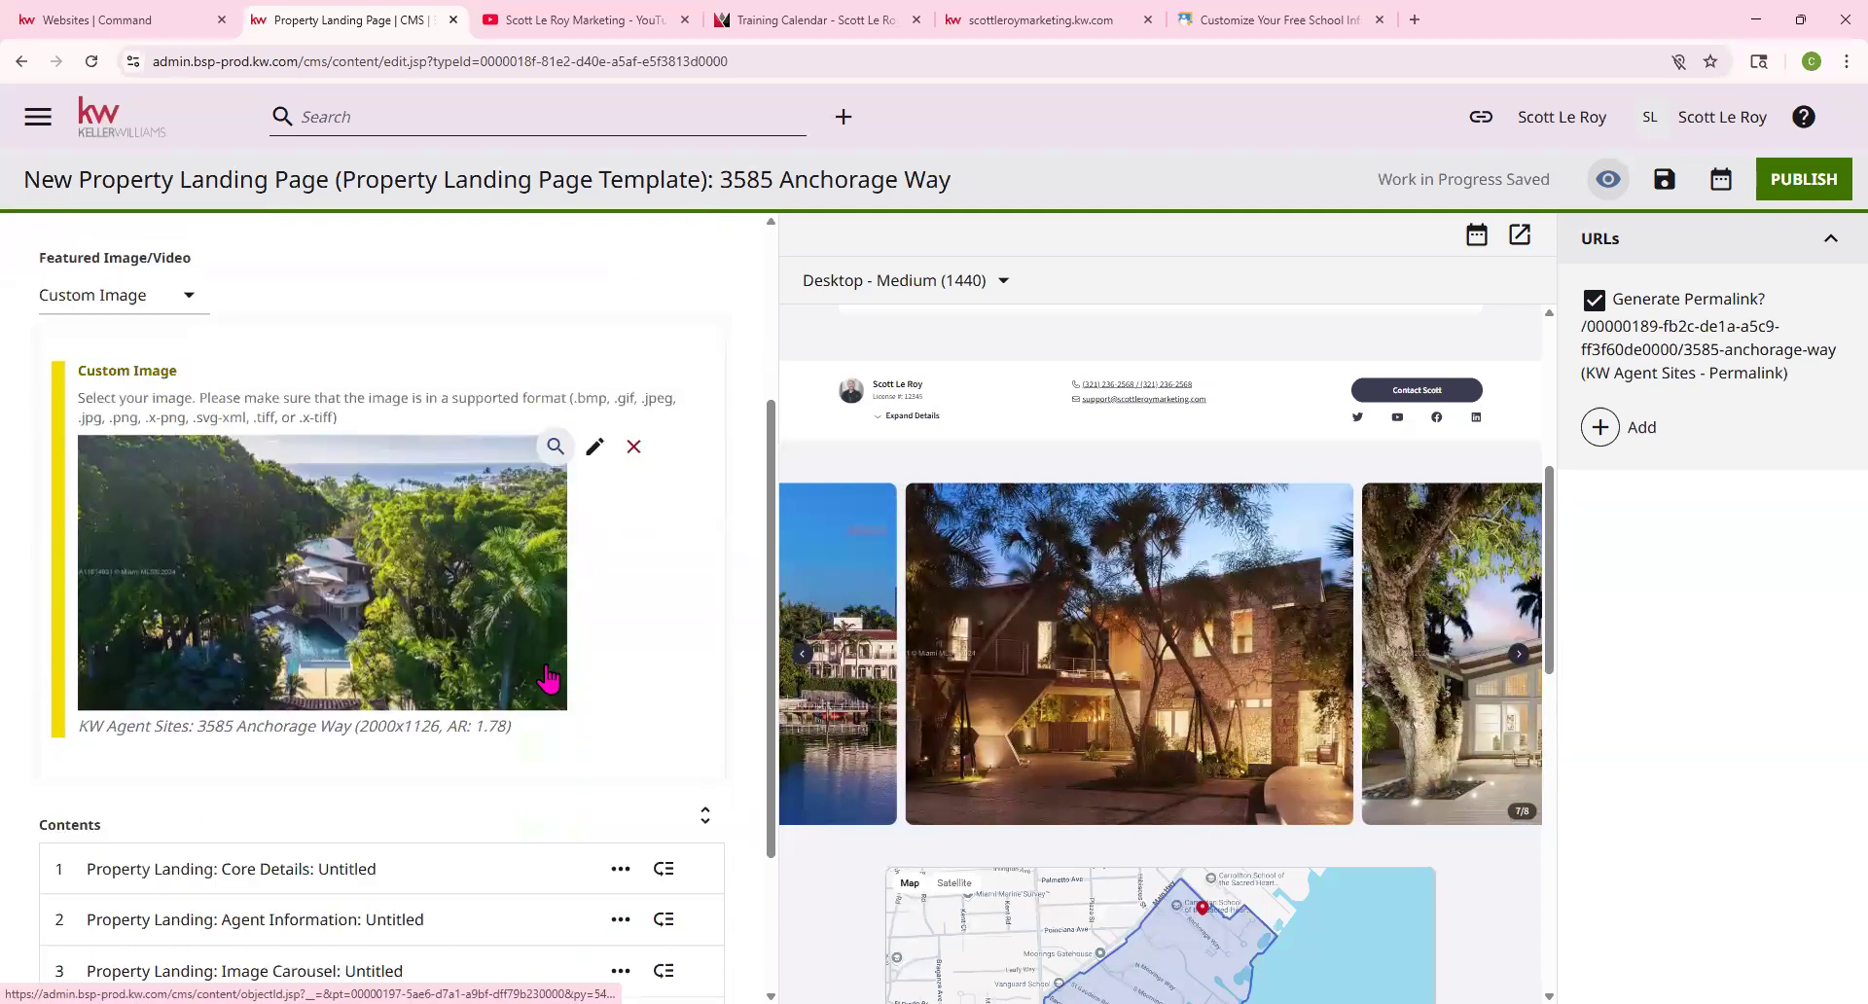
pyautogui.scroll(-2, 547, 679)
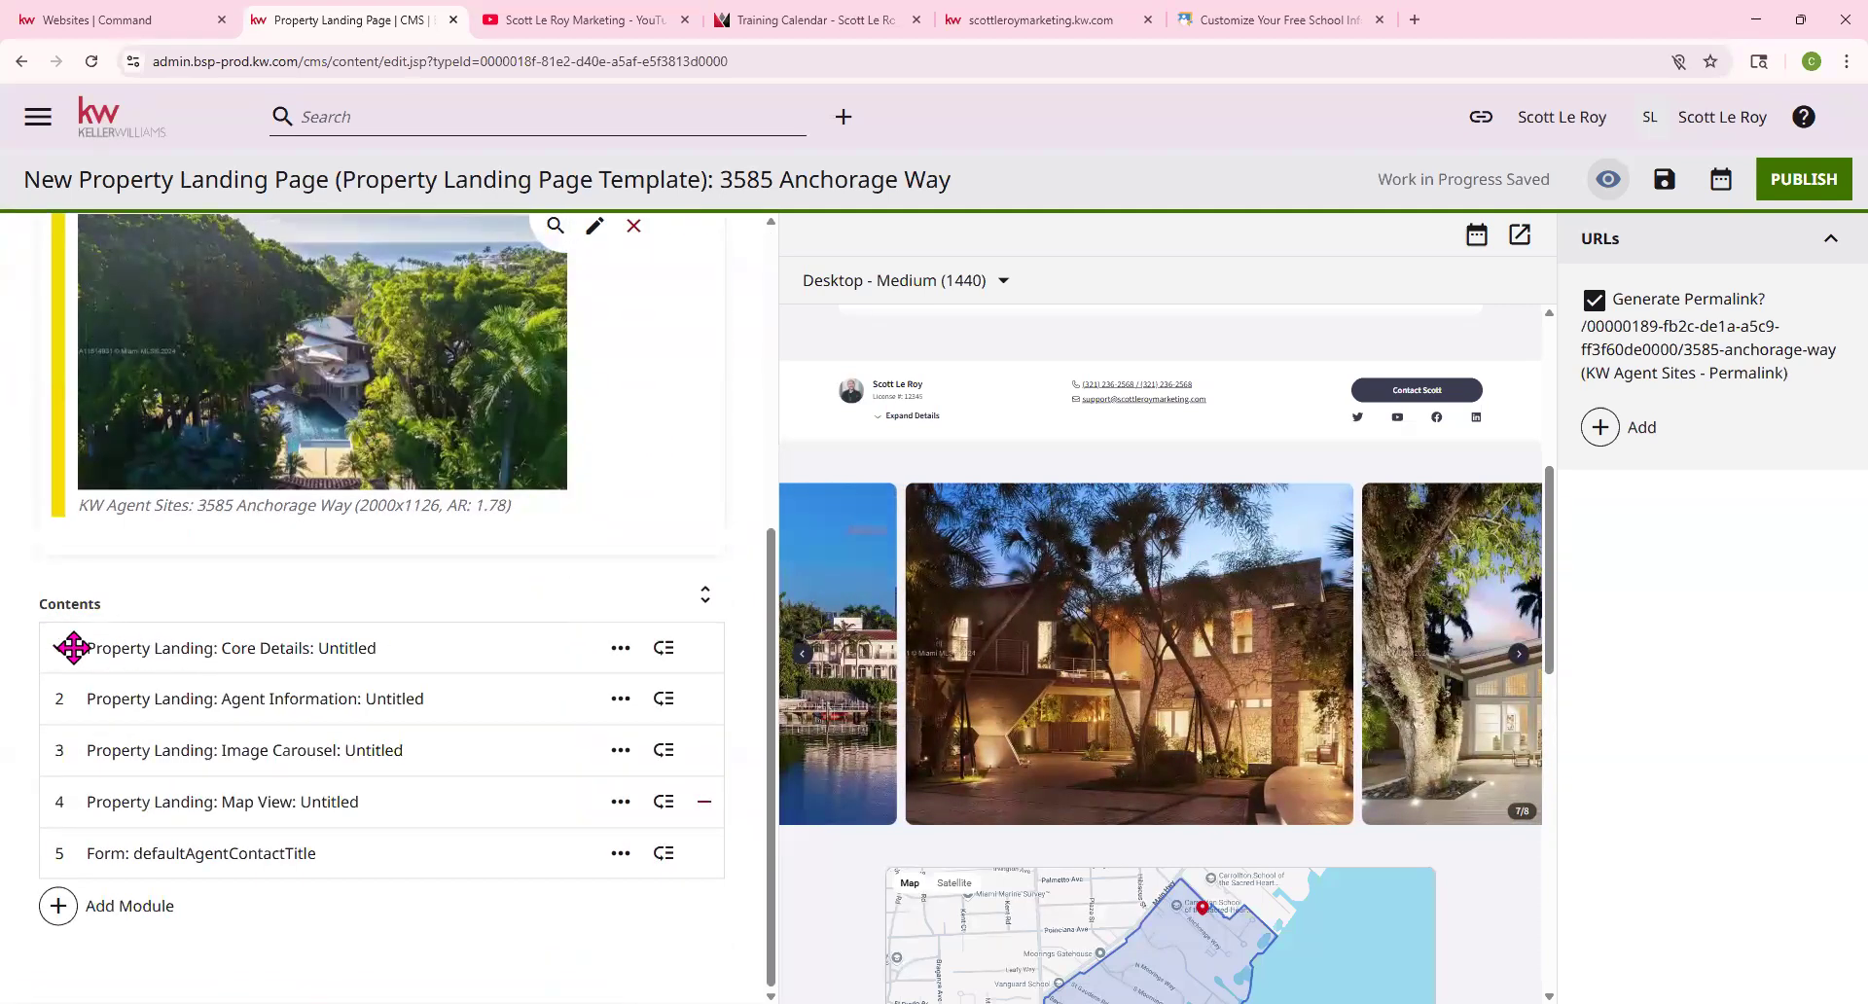
pyautogui.click(237, 650)
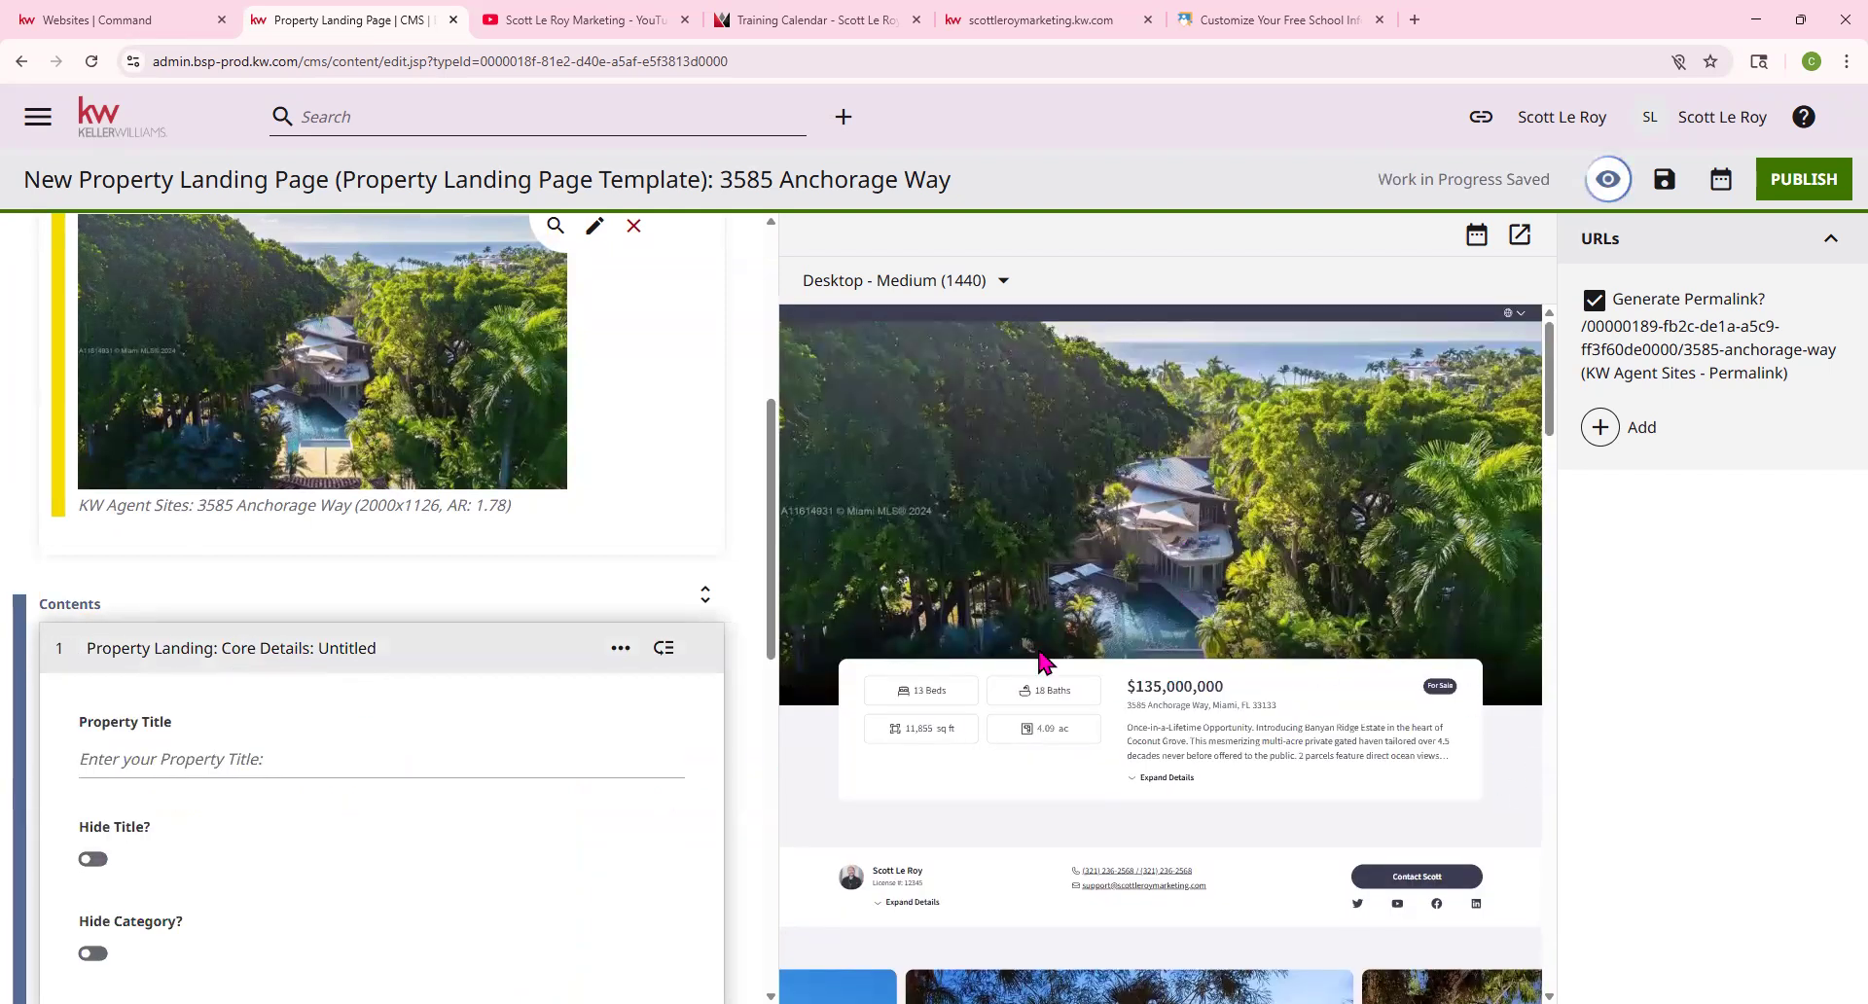
pyautogui.scroll(-1, 161, 717)
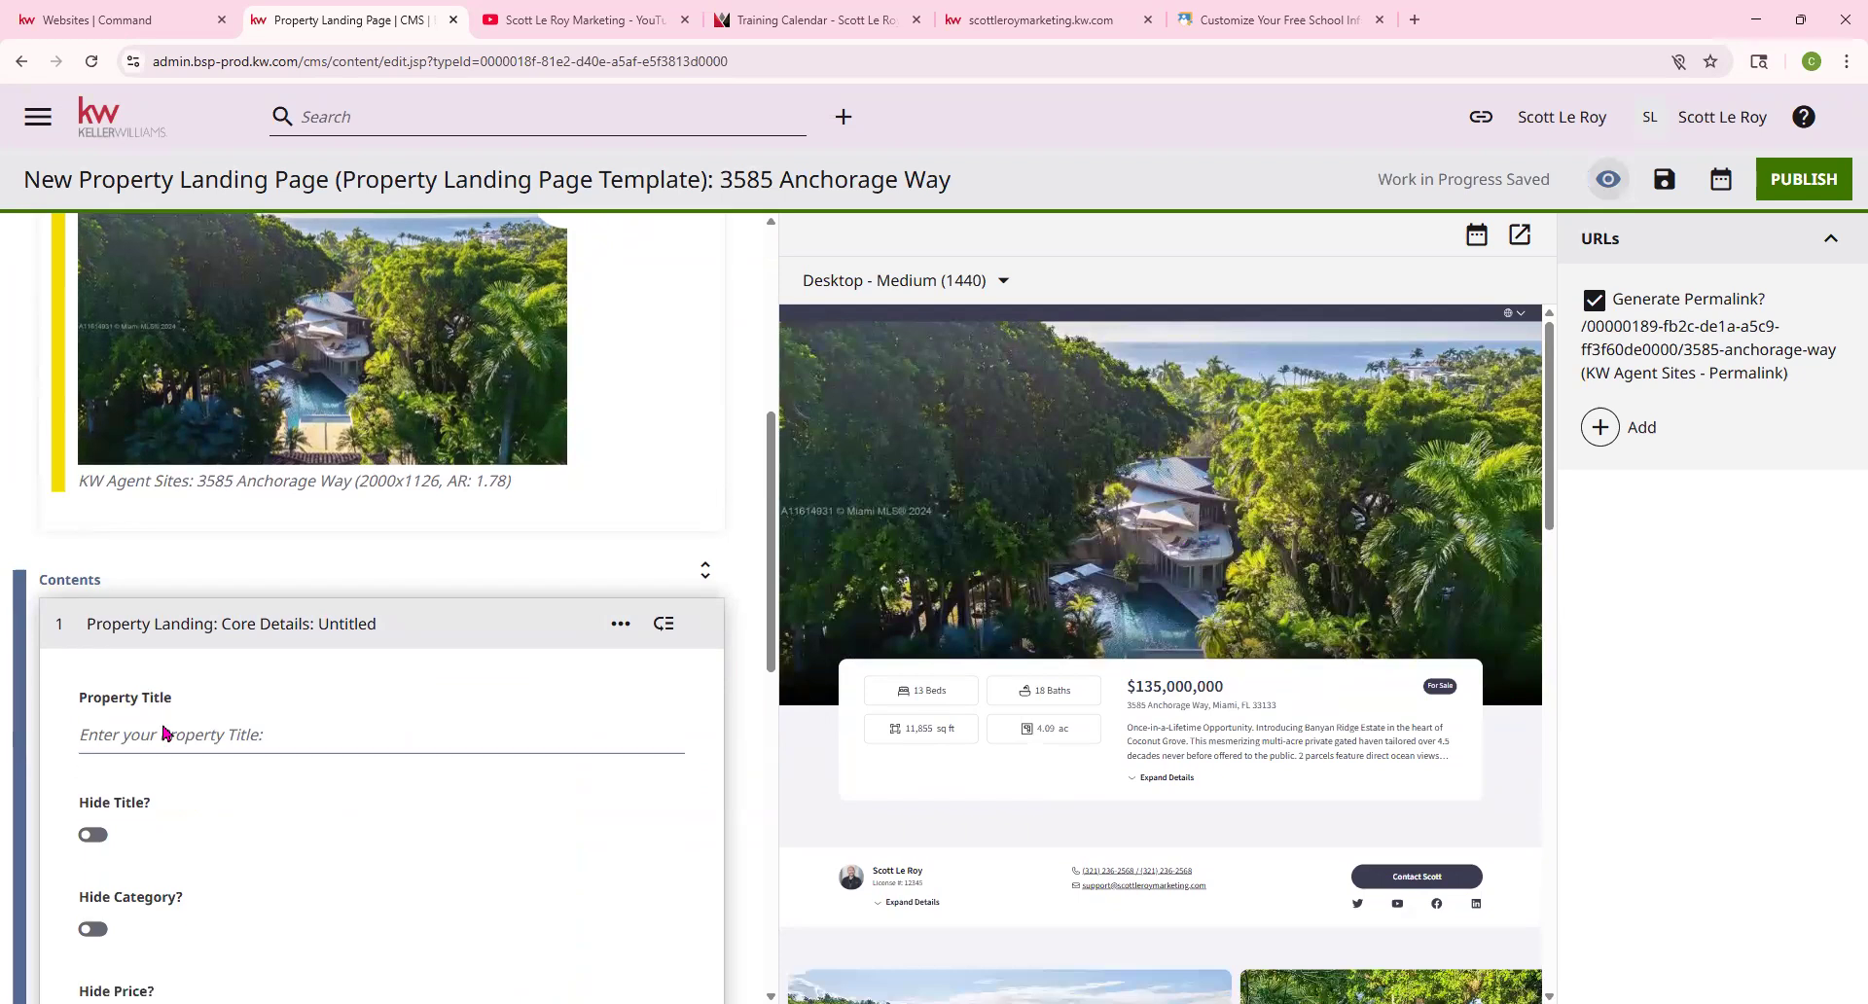
pyautogui.click(165, 671)
pyautogui.scroll(7, 166, 667)
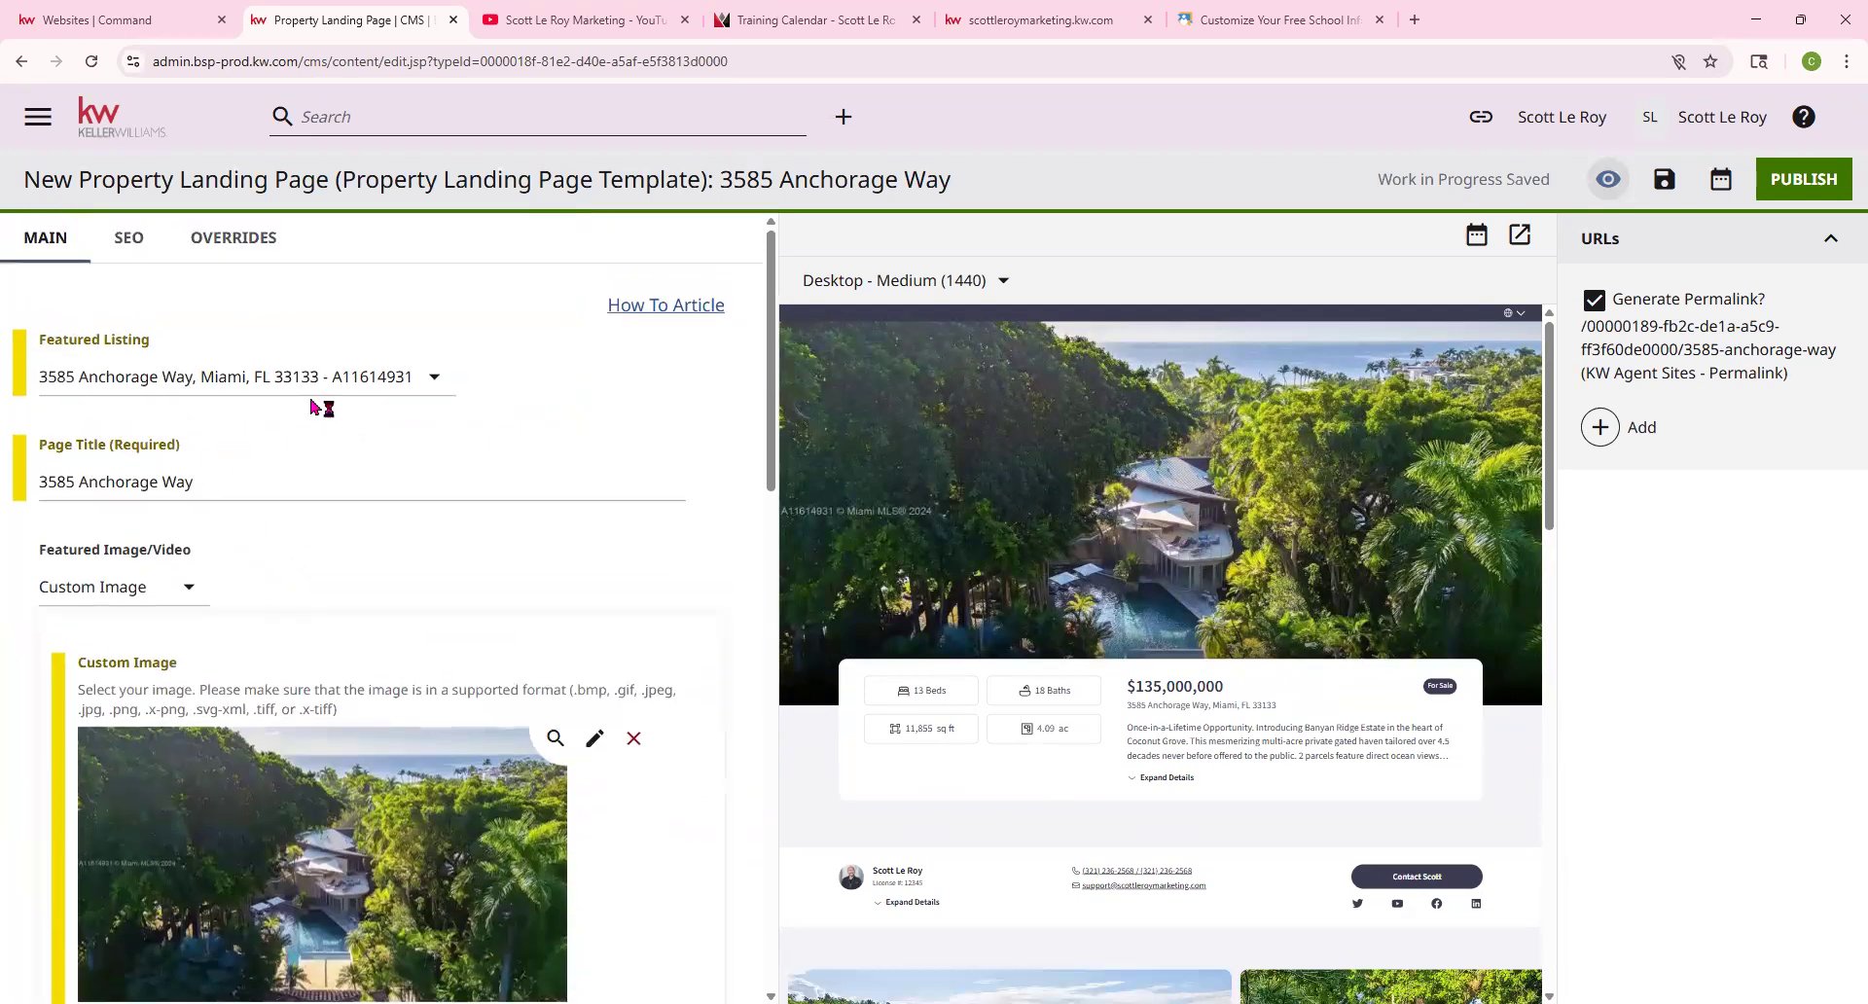
pyautogui.moveTo(216, 473); pyautogui.dragTo(3, 497)
pyautogui.hotkey('ctrl', 'c')
pyautogui.scroll(-5, 151, 681)
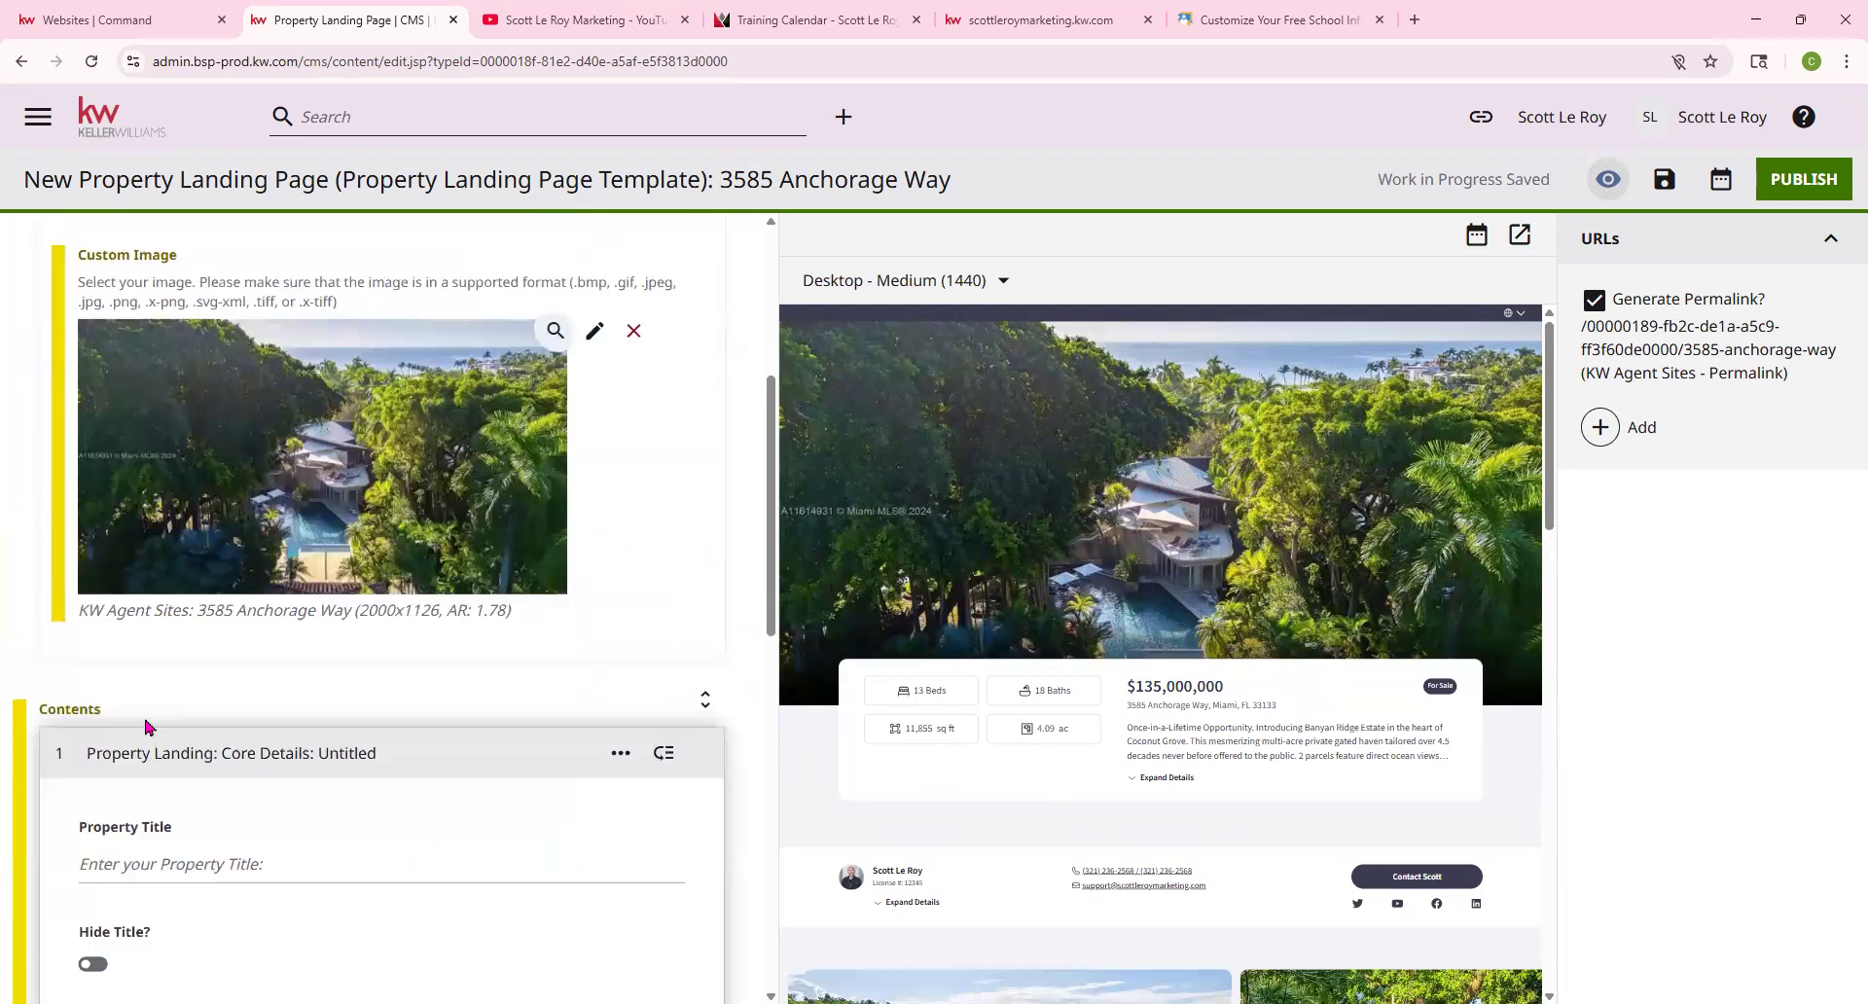
pyautogui.click(199, 780)
pyautogui.hotkey('ctrl', 'v')
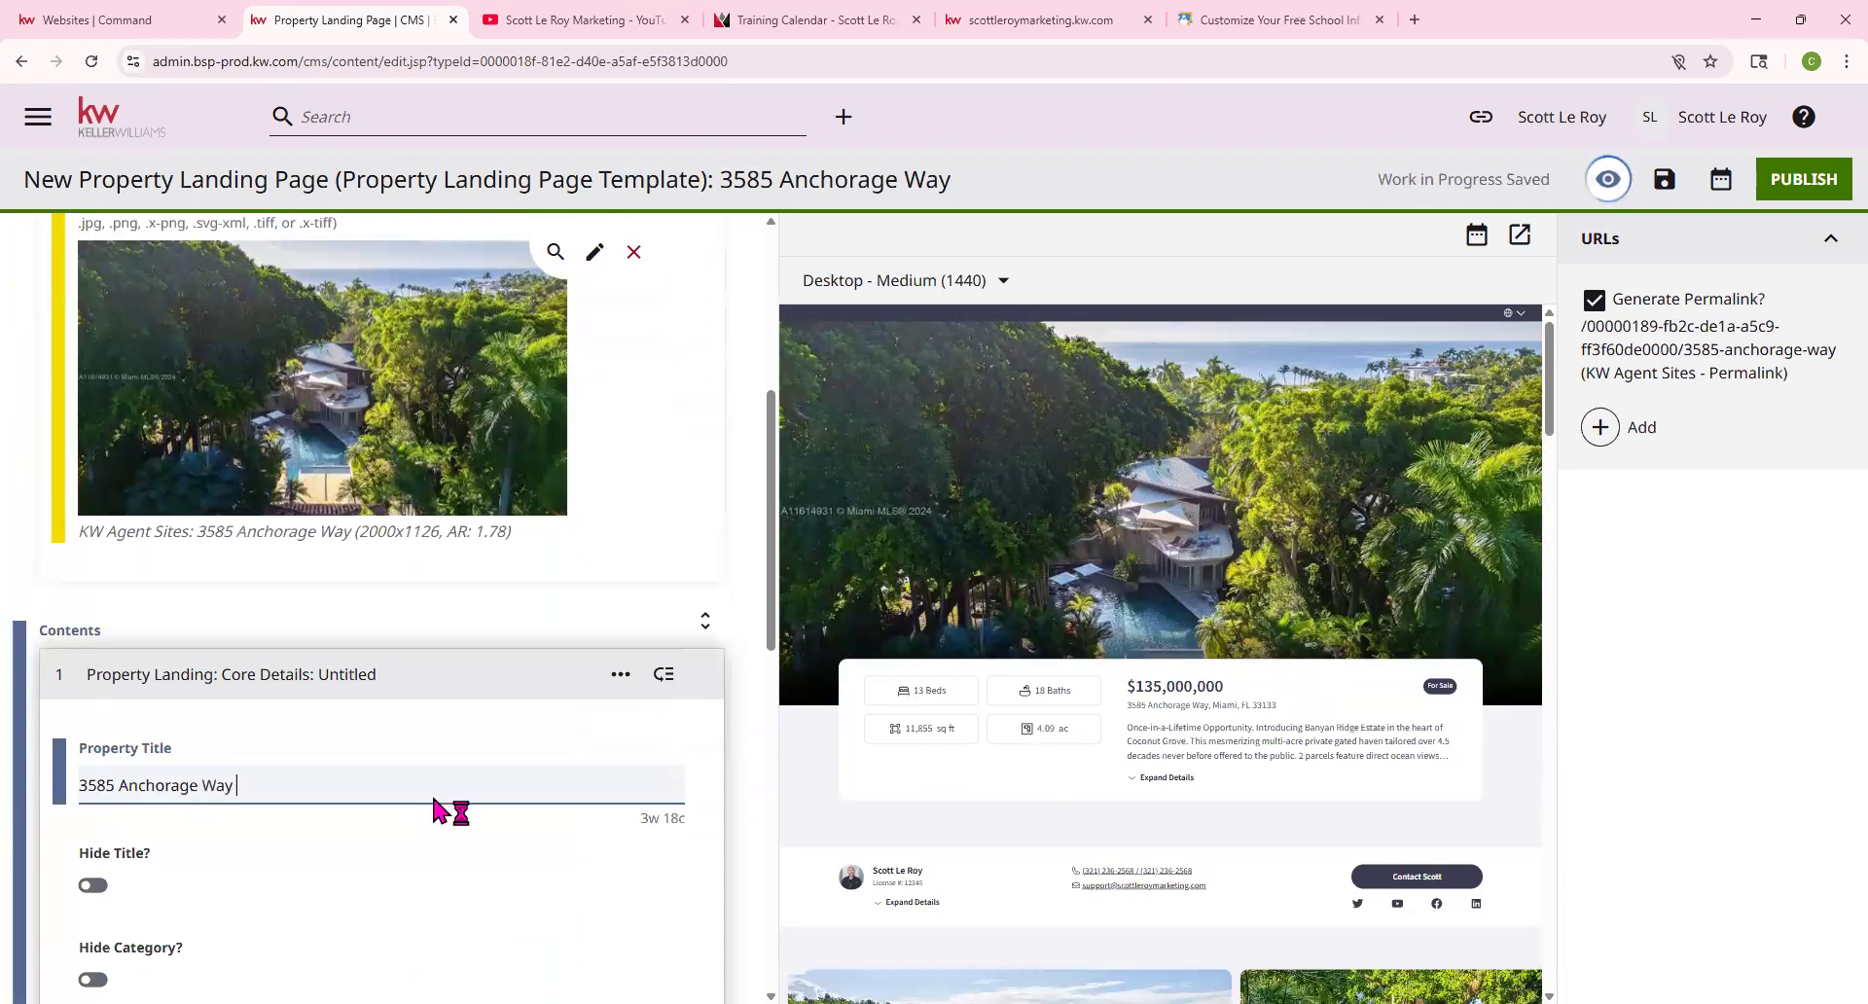
# Test the Hide Description toggle so the listing card still shows its description
pyautogui.scroll(-1, 438, 805)
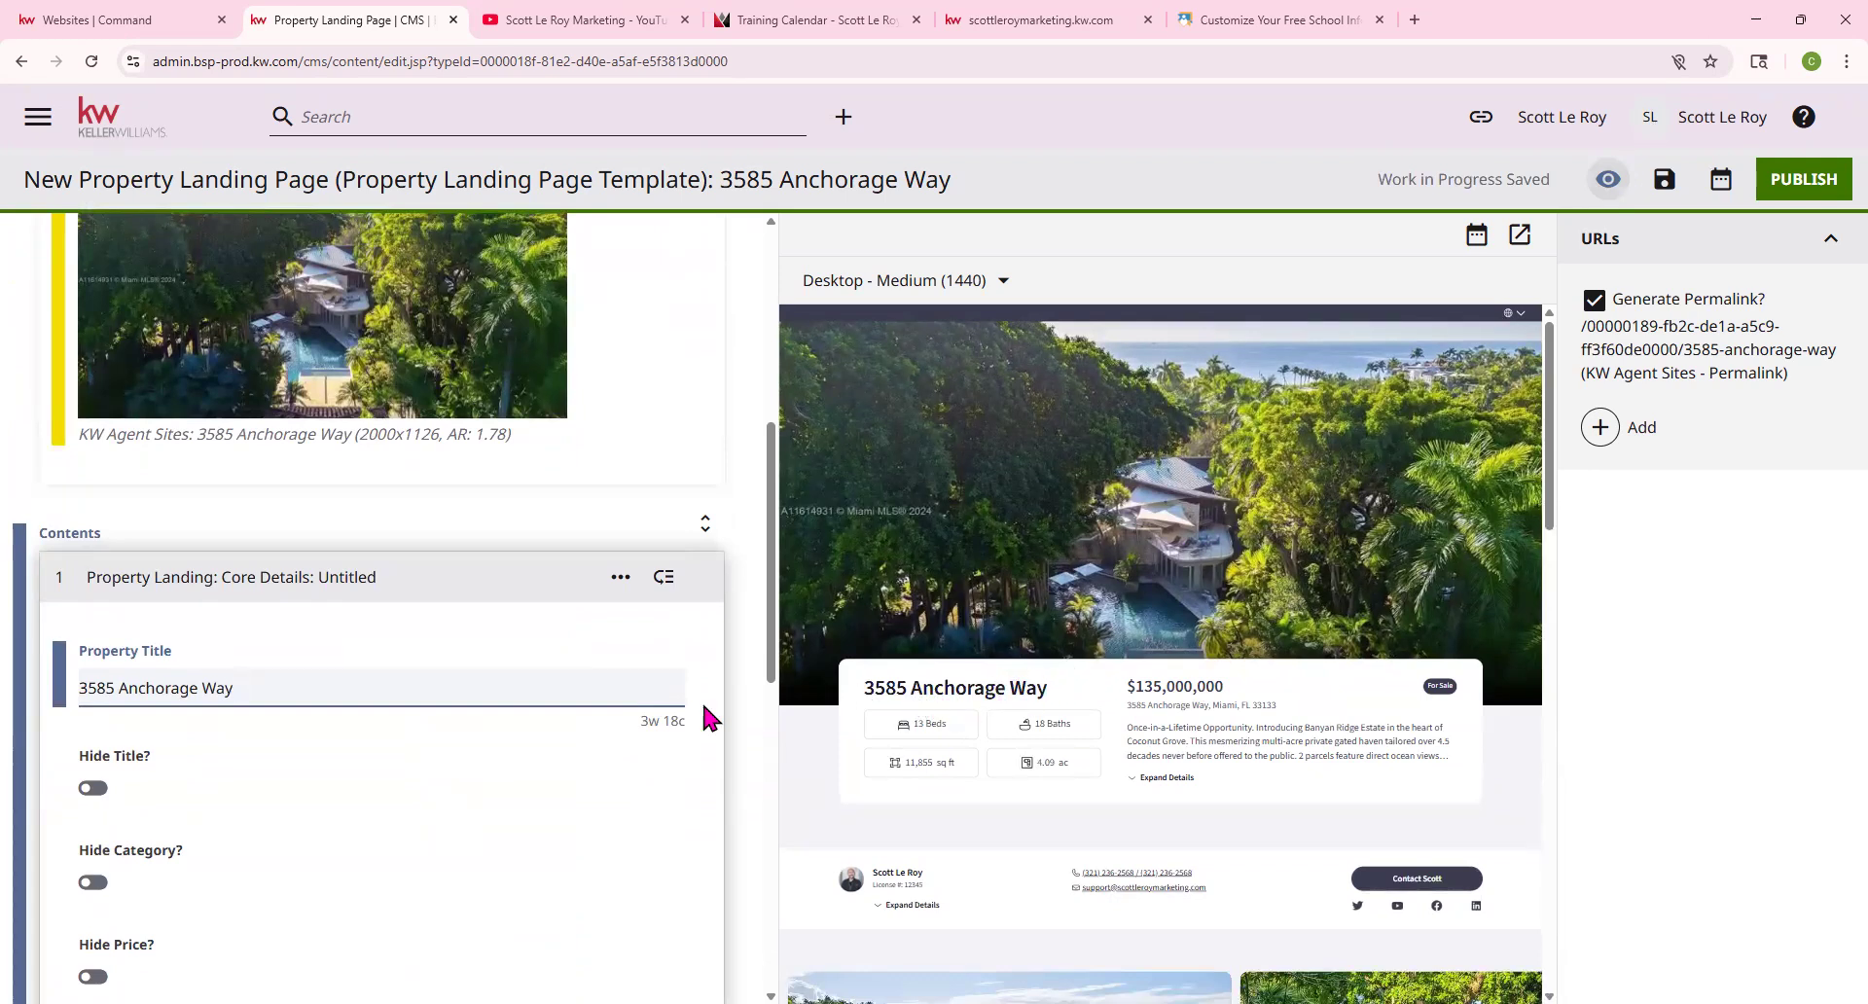
pyautogui.scroll(-3, 188, 726)
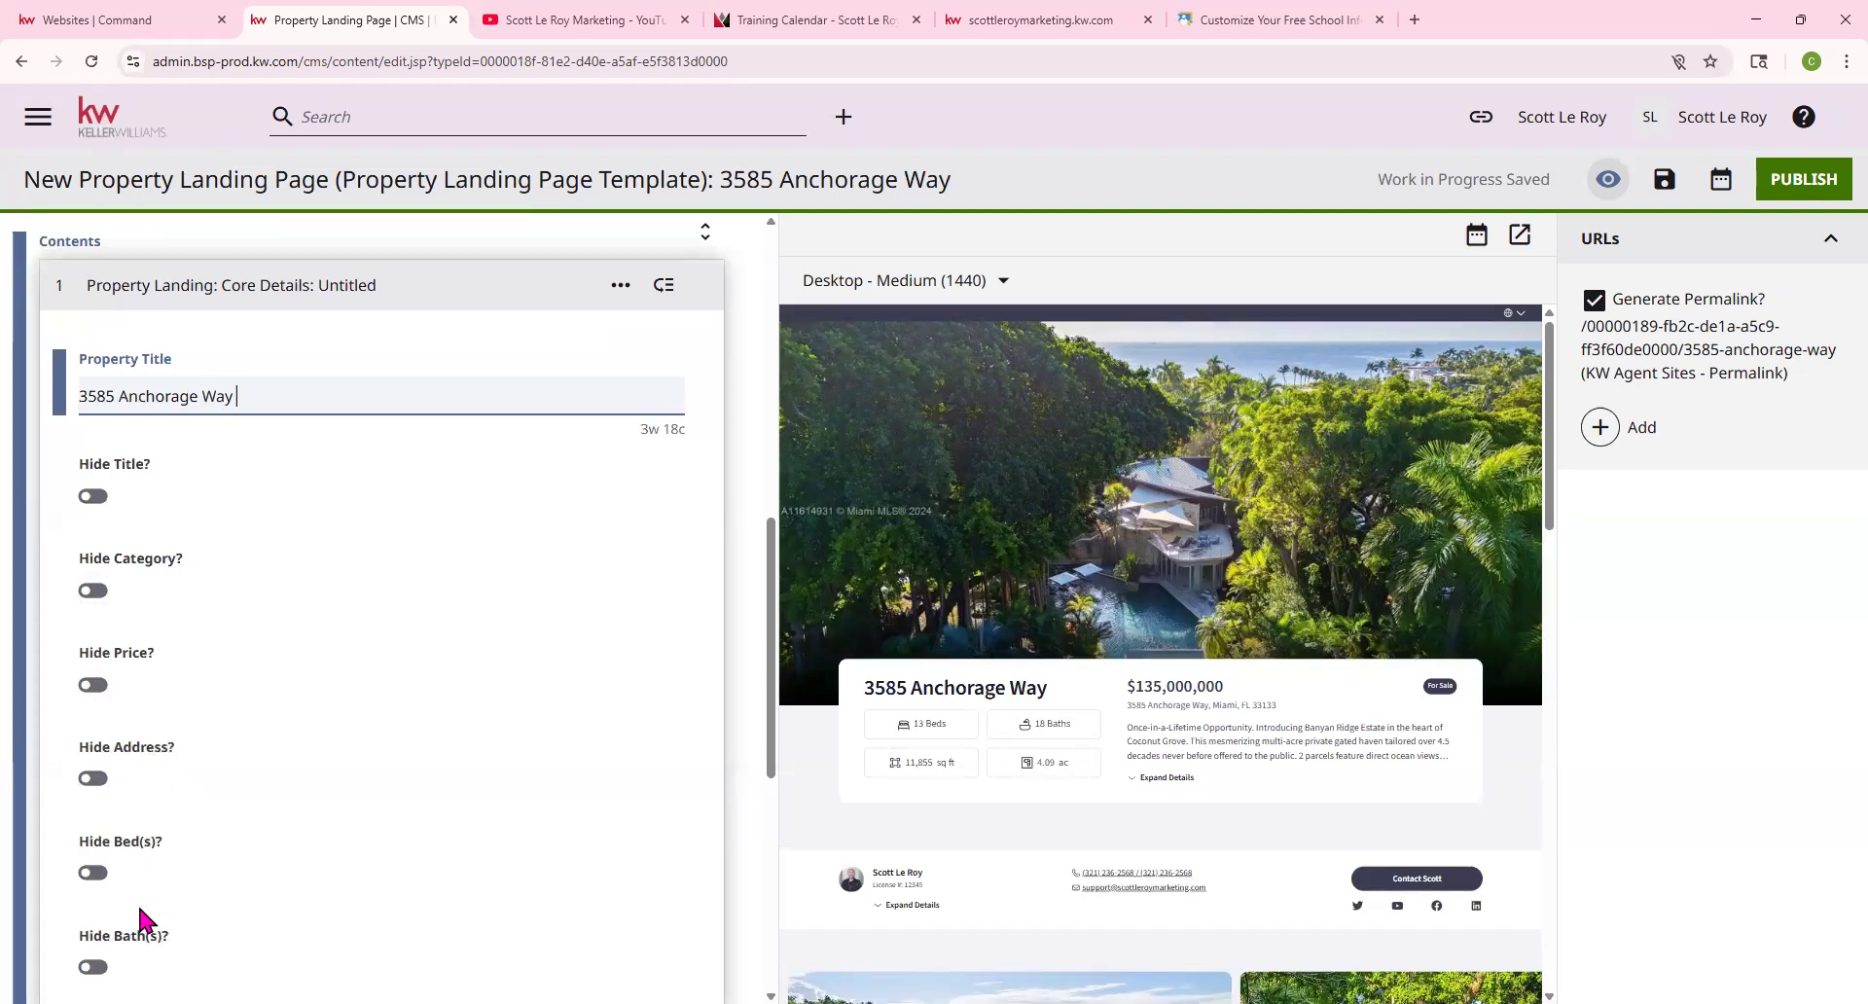
pyautogui.scroll(-2, 141, 910)
pyautogui.scroll(-1, 113, 905)
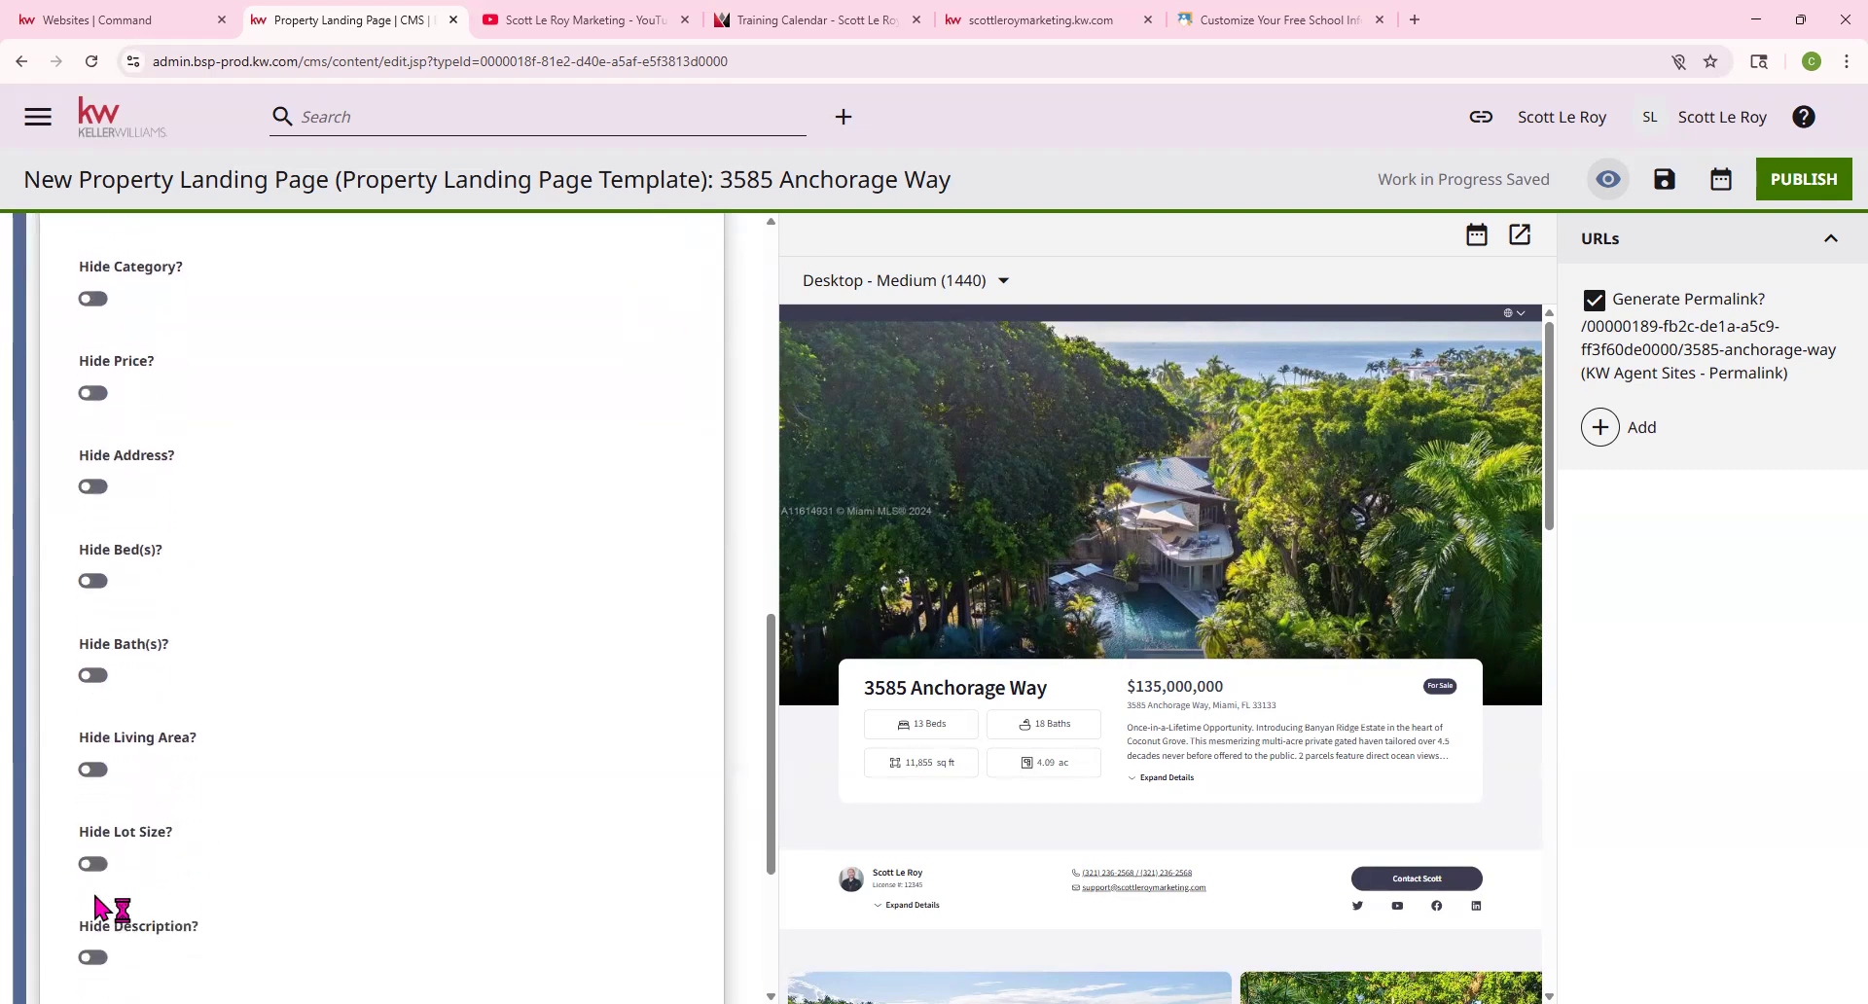
pyautogui.scroll(-1, 175, 871)
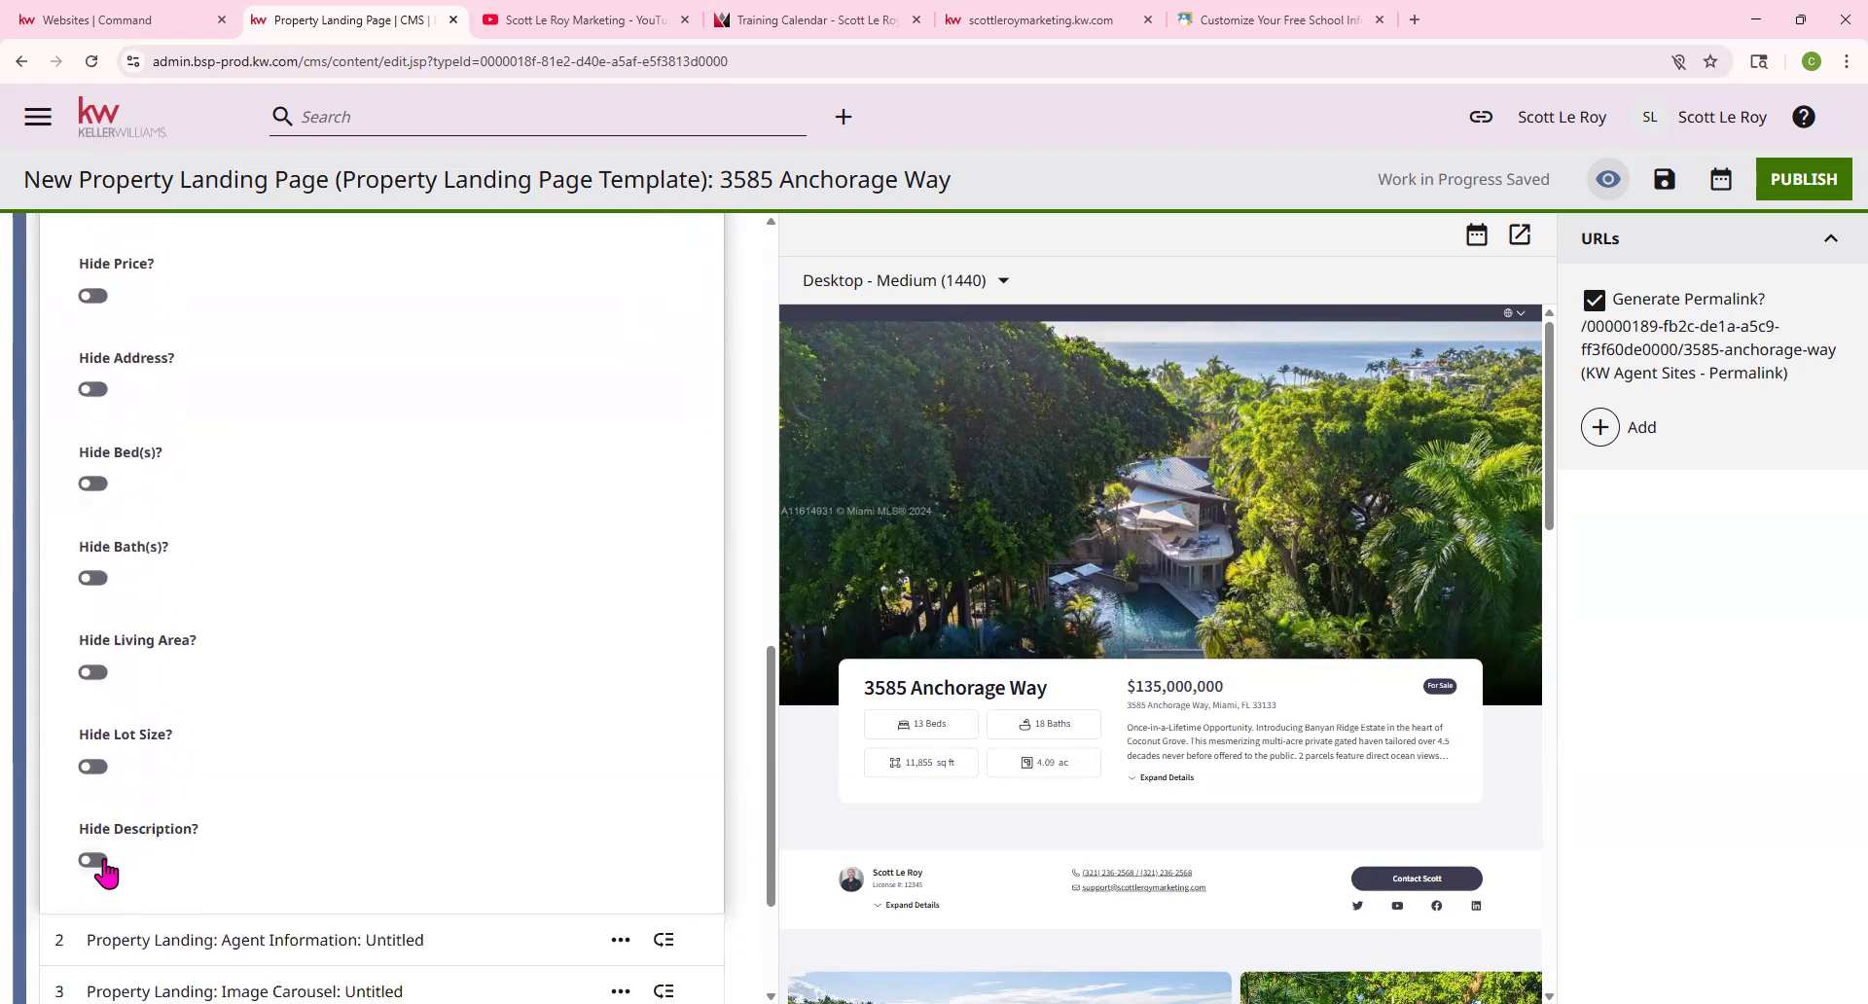
pyautogui.click(97, 861)
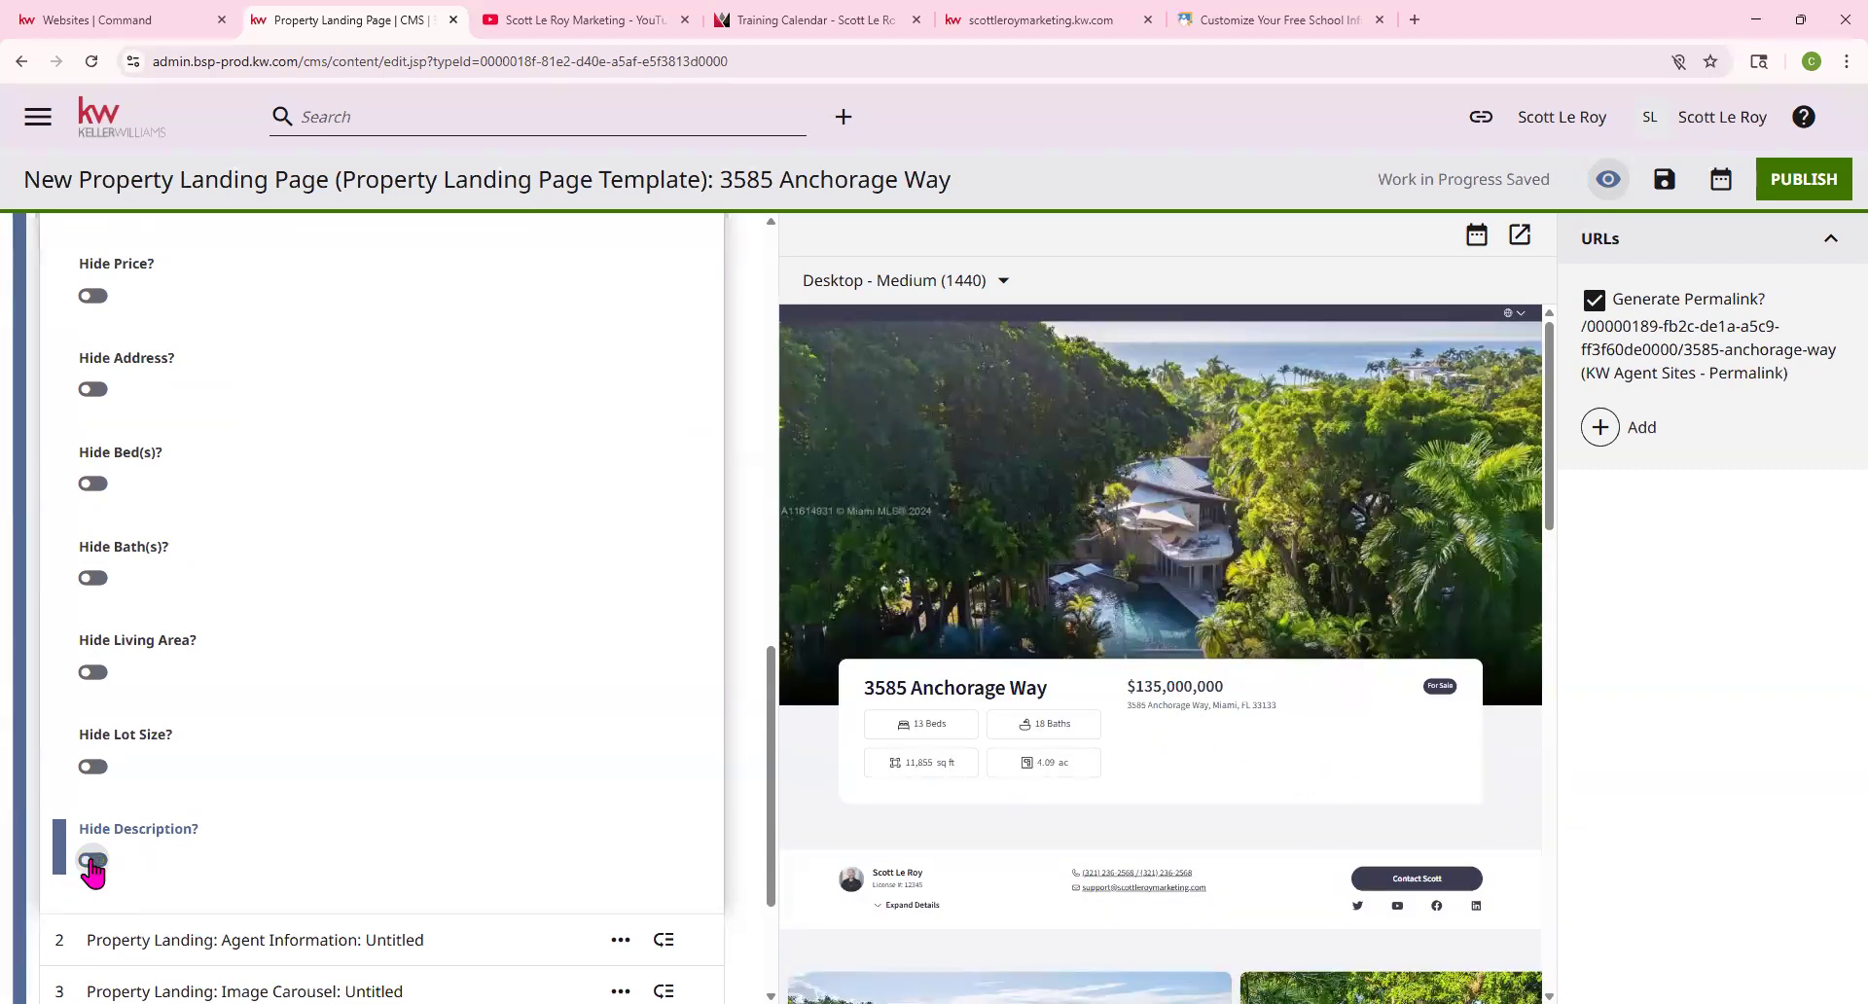
pyautogui.scroll(3, 208, 707)
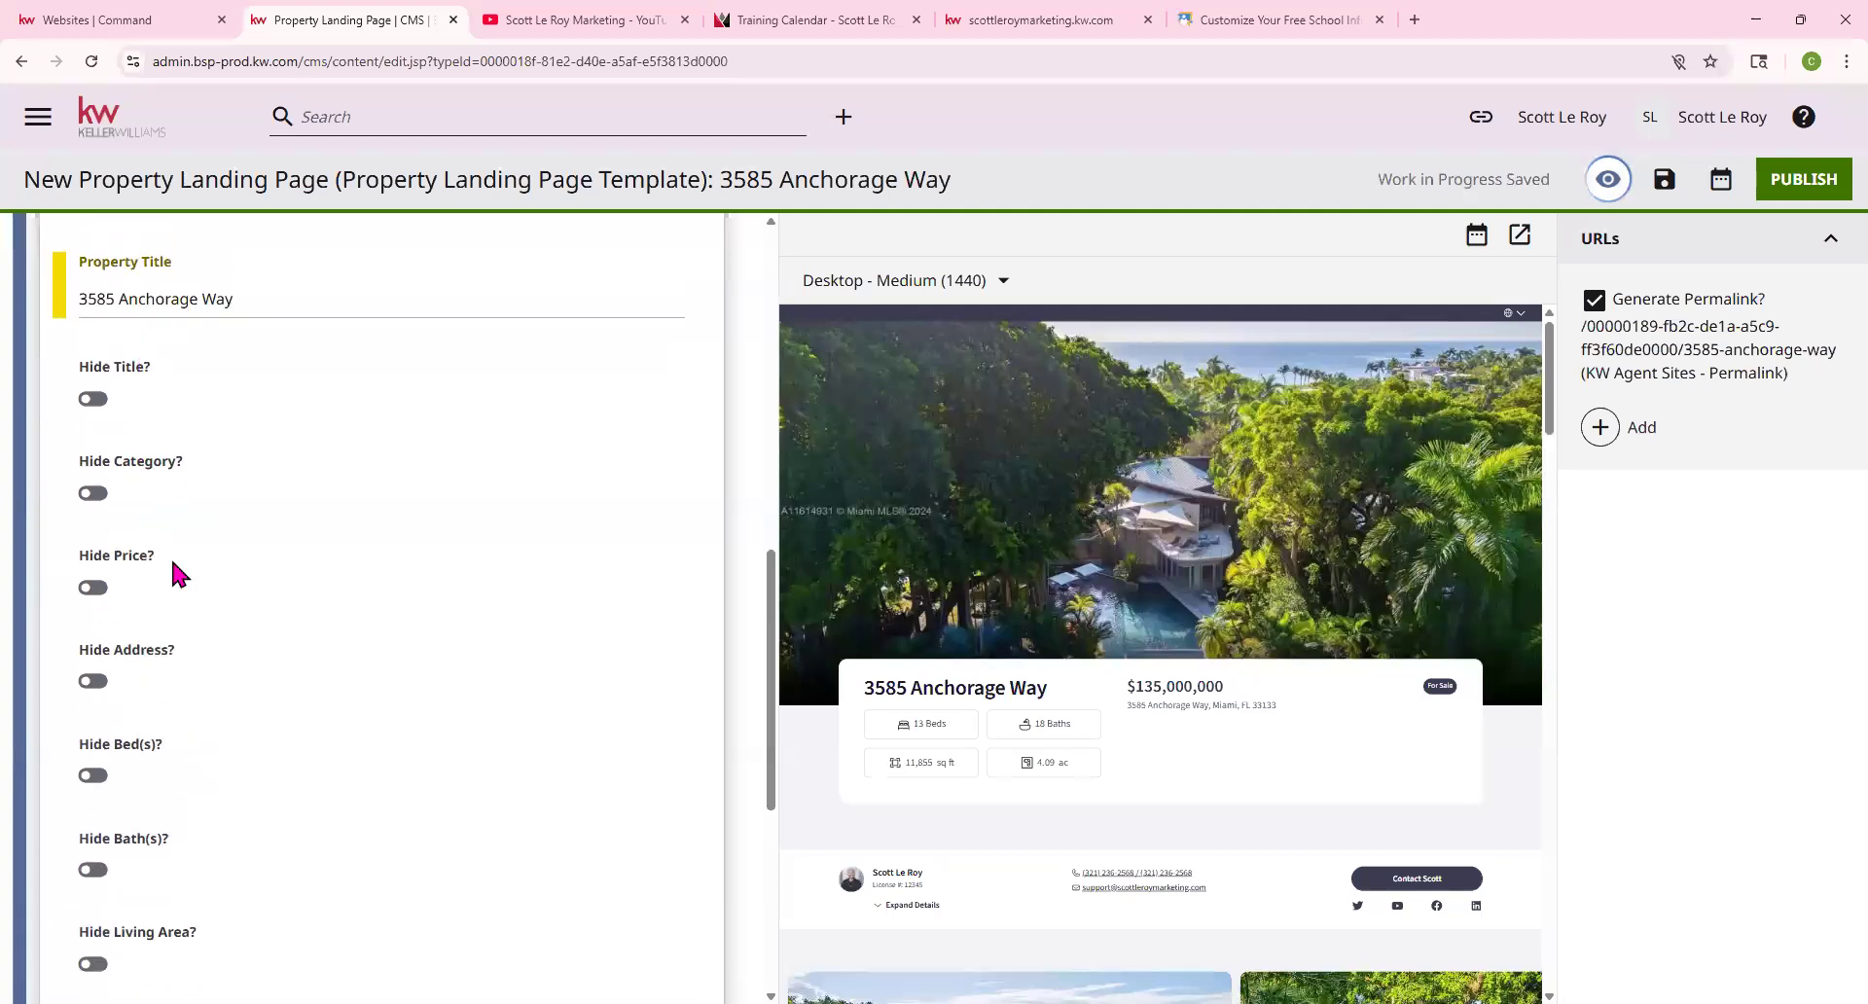
pyautogui.scroll(2, 172, 559)
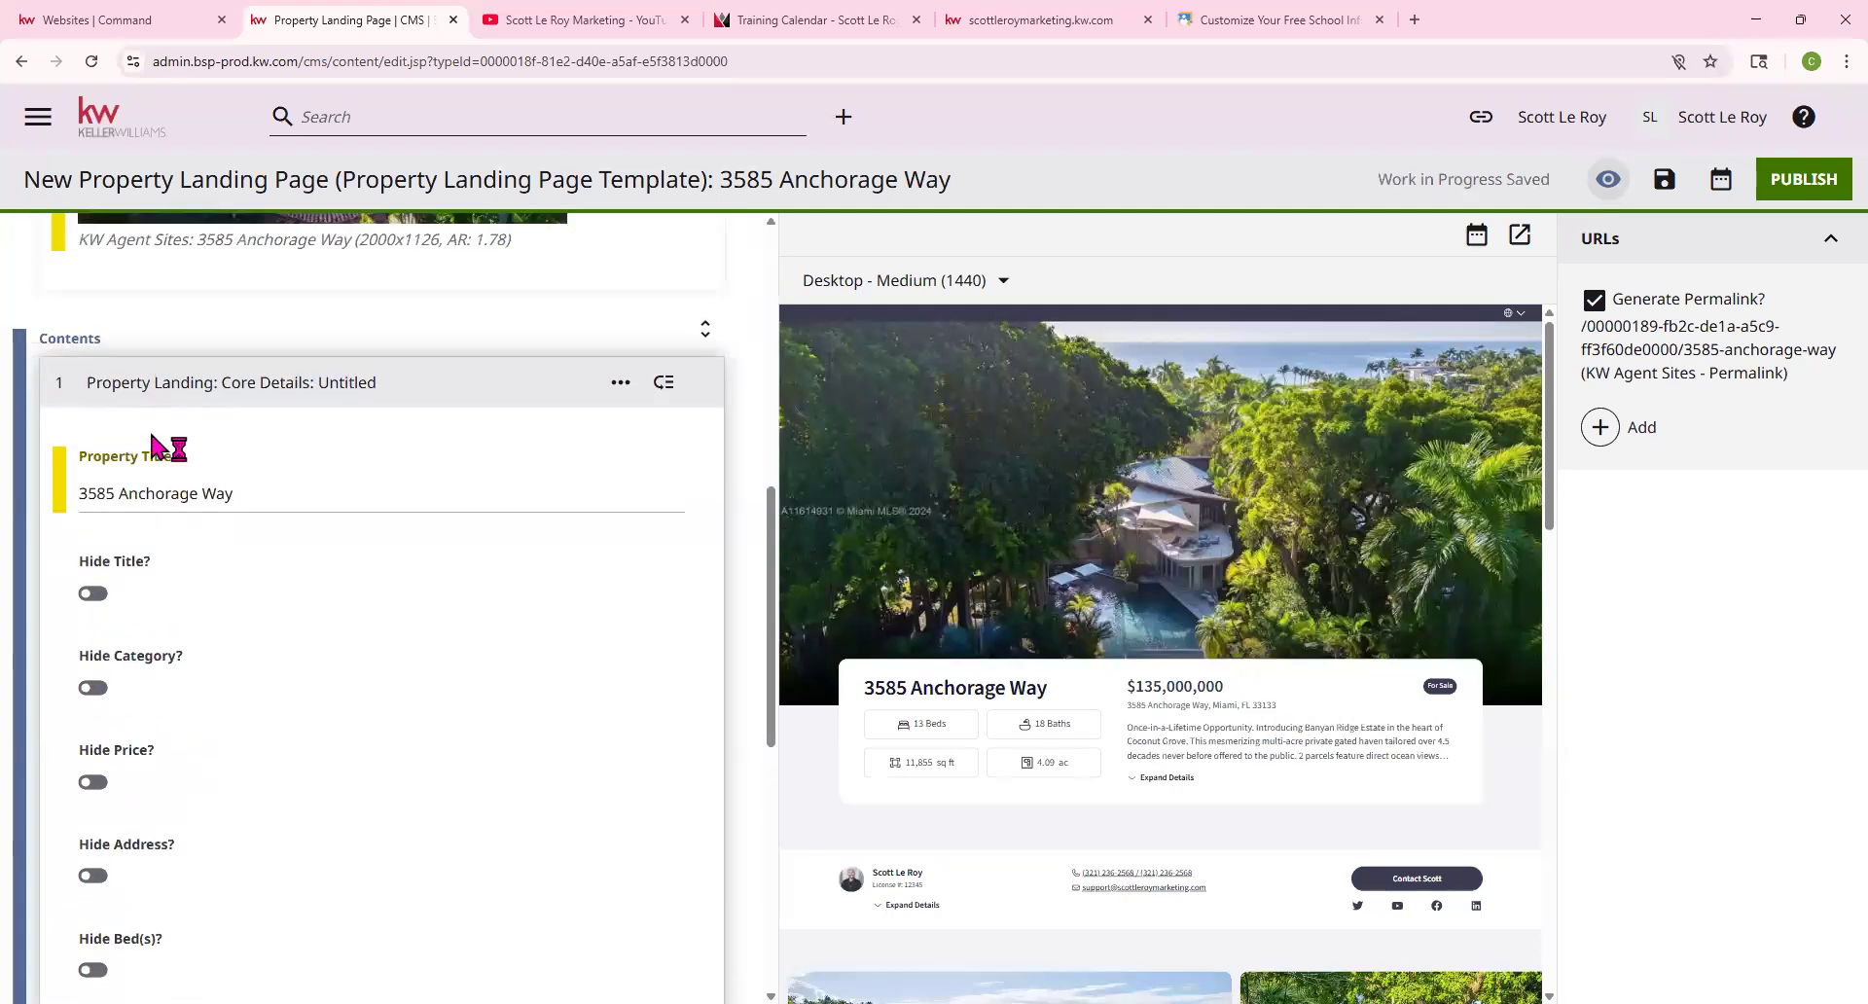
# Collapse Core Details and expand the Agent Information module
pyautogui.click(65, 381)
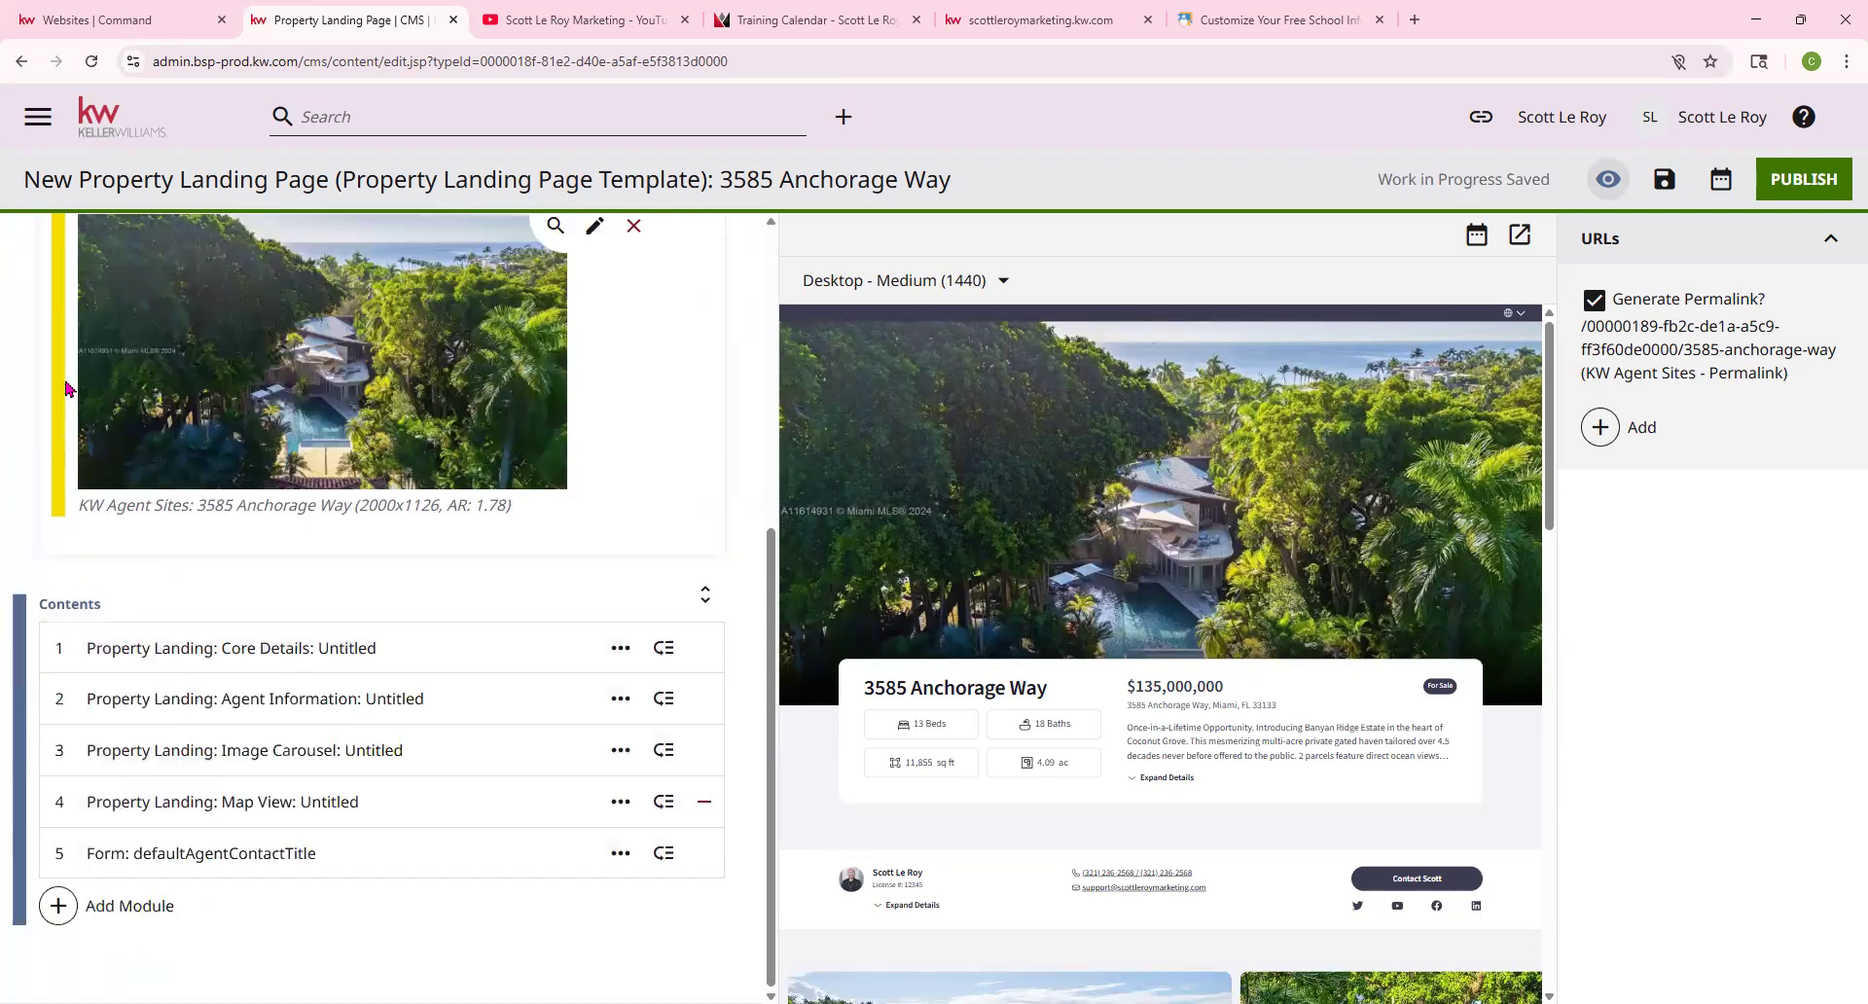
pyautogui.click(97, 702)
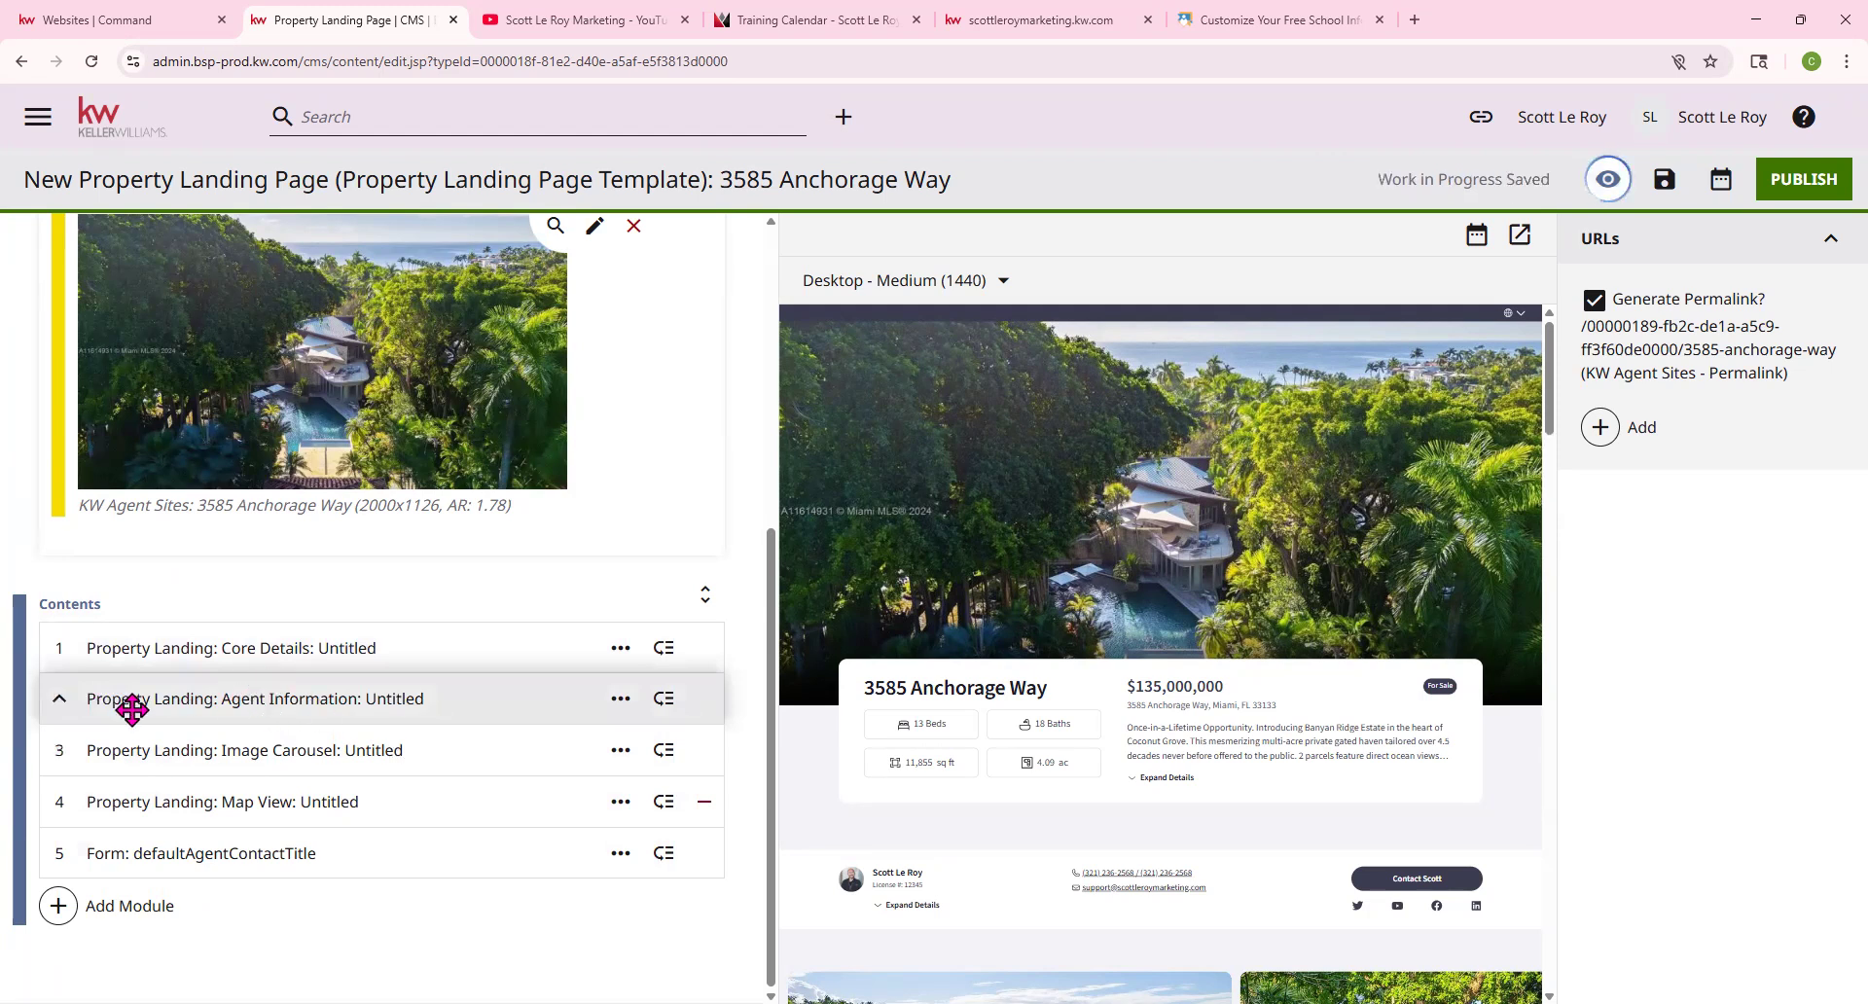
pyautogui.click(70, 700)
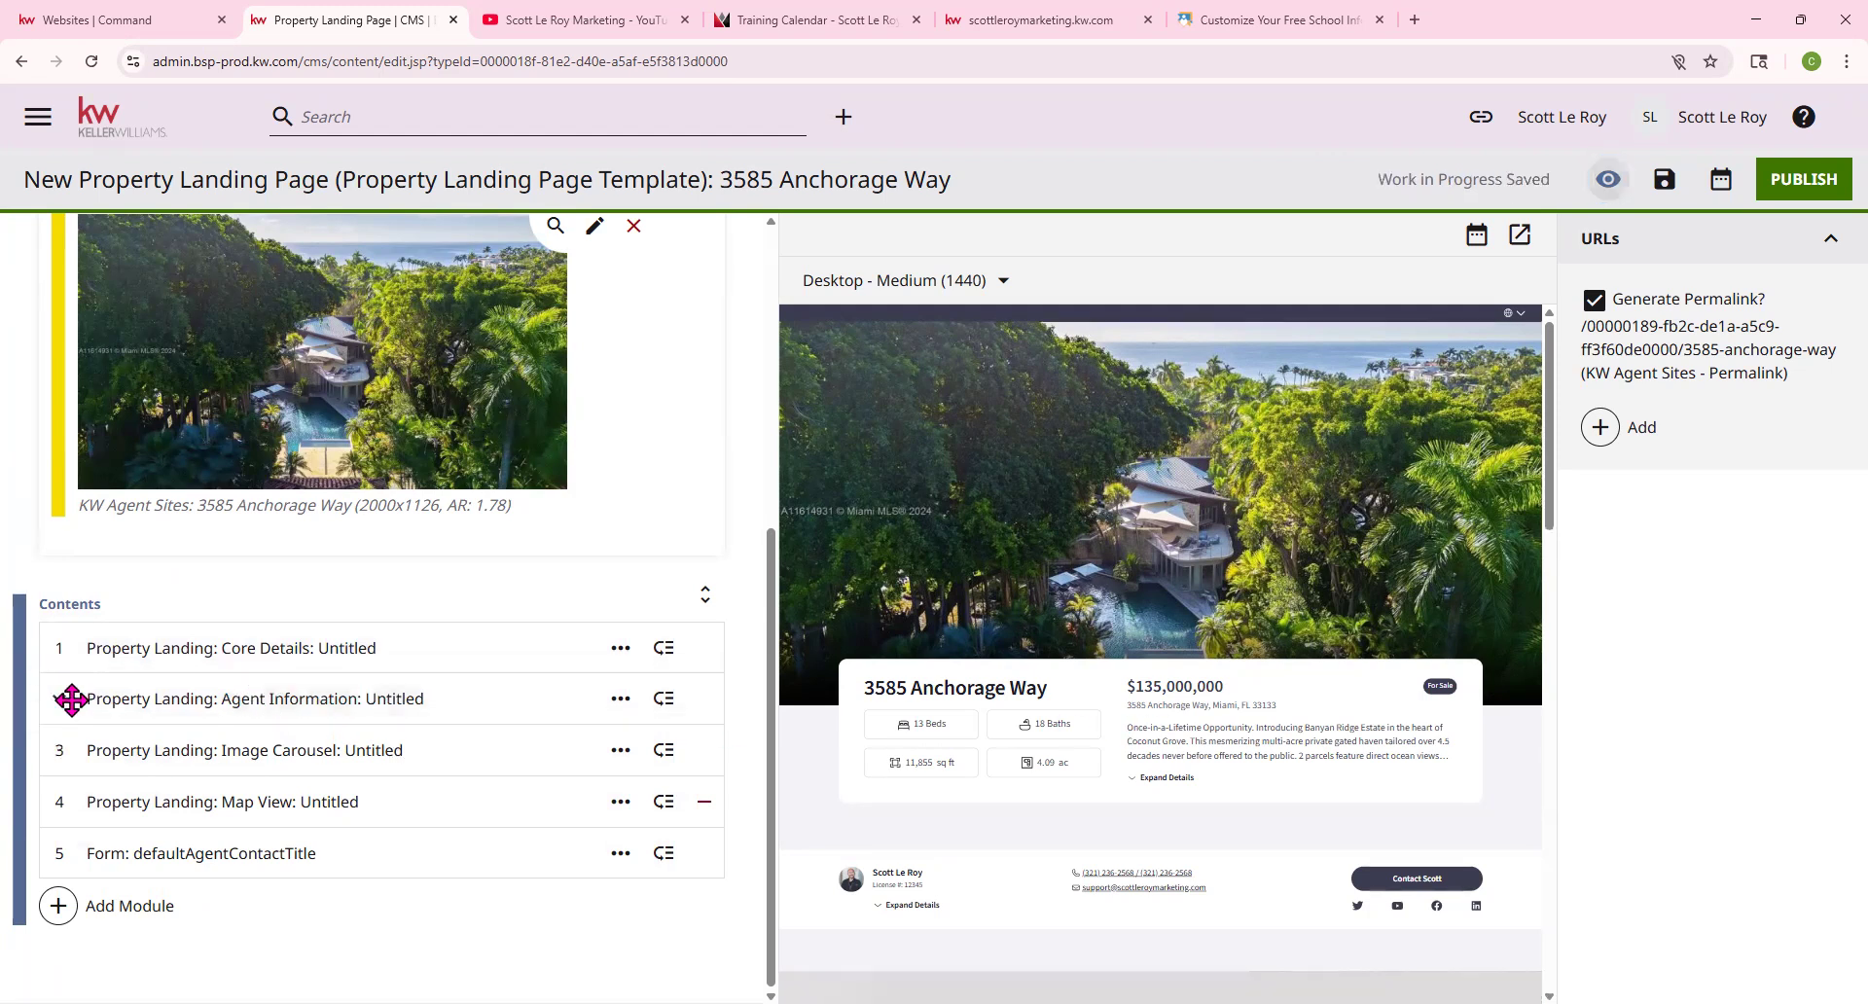
pyautogui.click(64, 700)
# Reveal the agent's full bio and advance the Image Carousel in the preview
pyautogui.scroll(-2, 1280, 662)
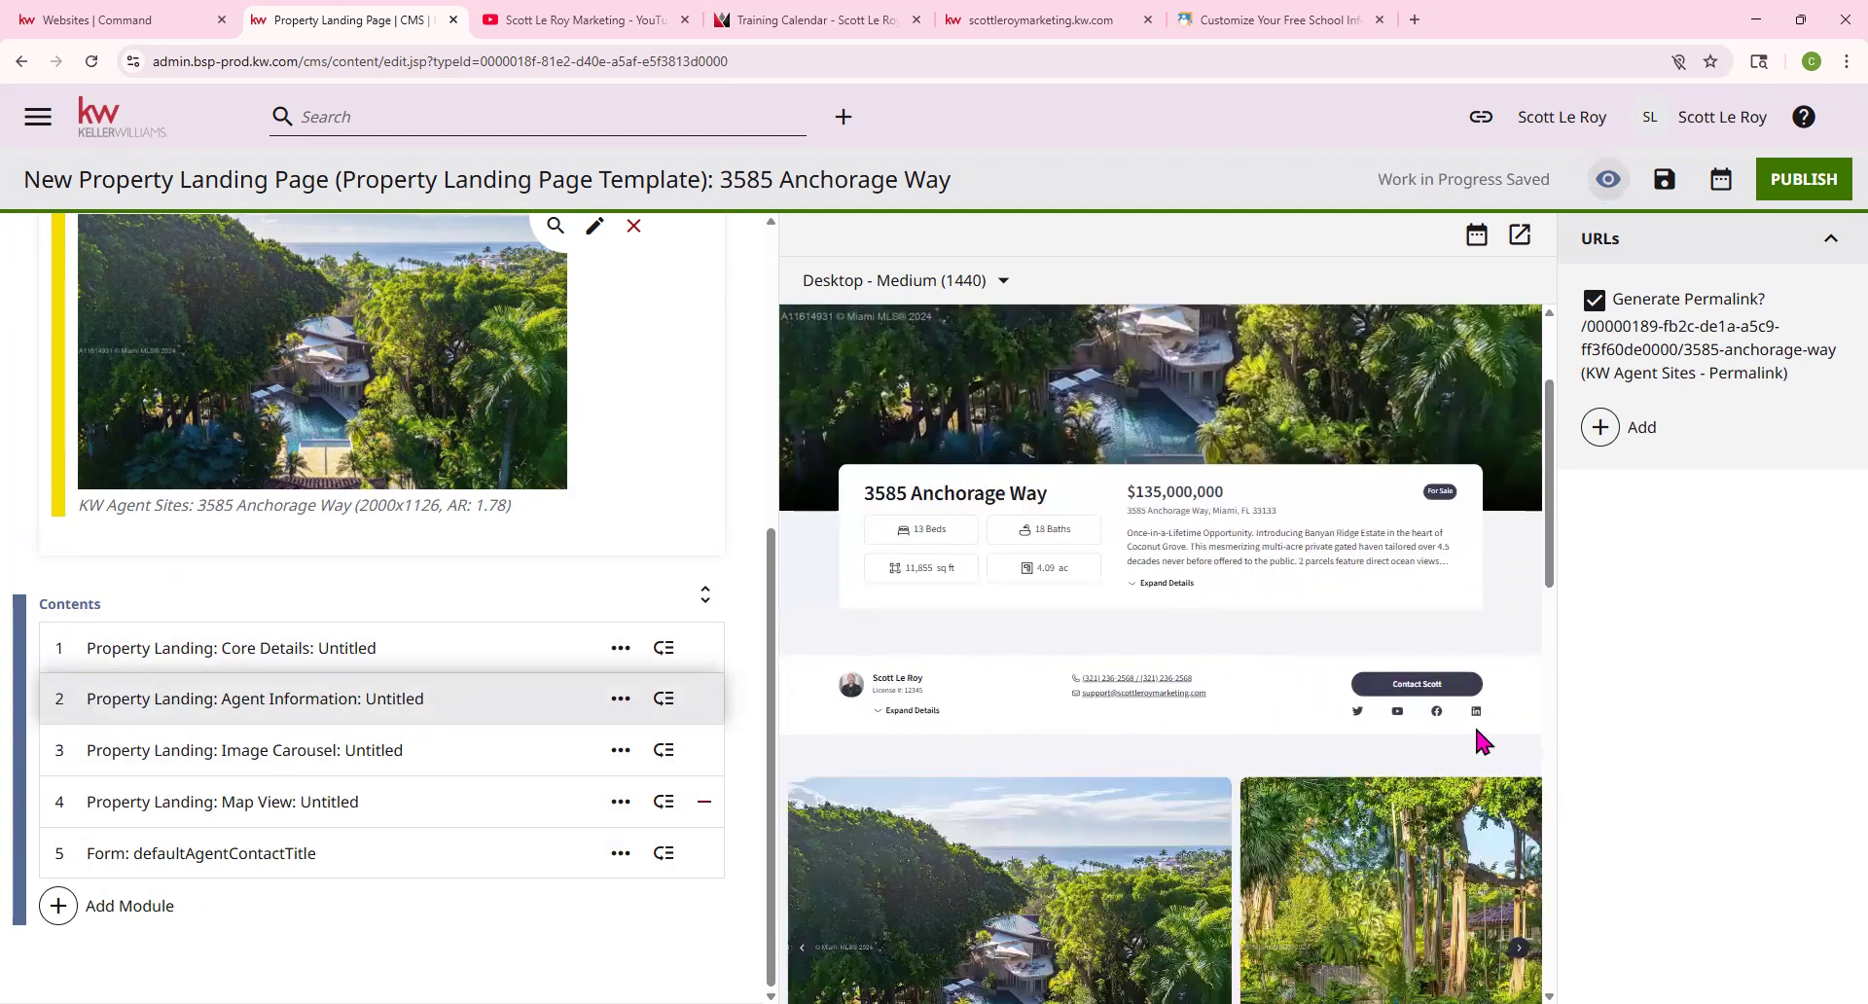
pyautogui.click(877, 713)
pyautogui.scroll(-1, 1308, 671)
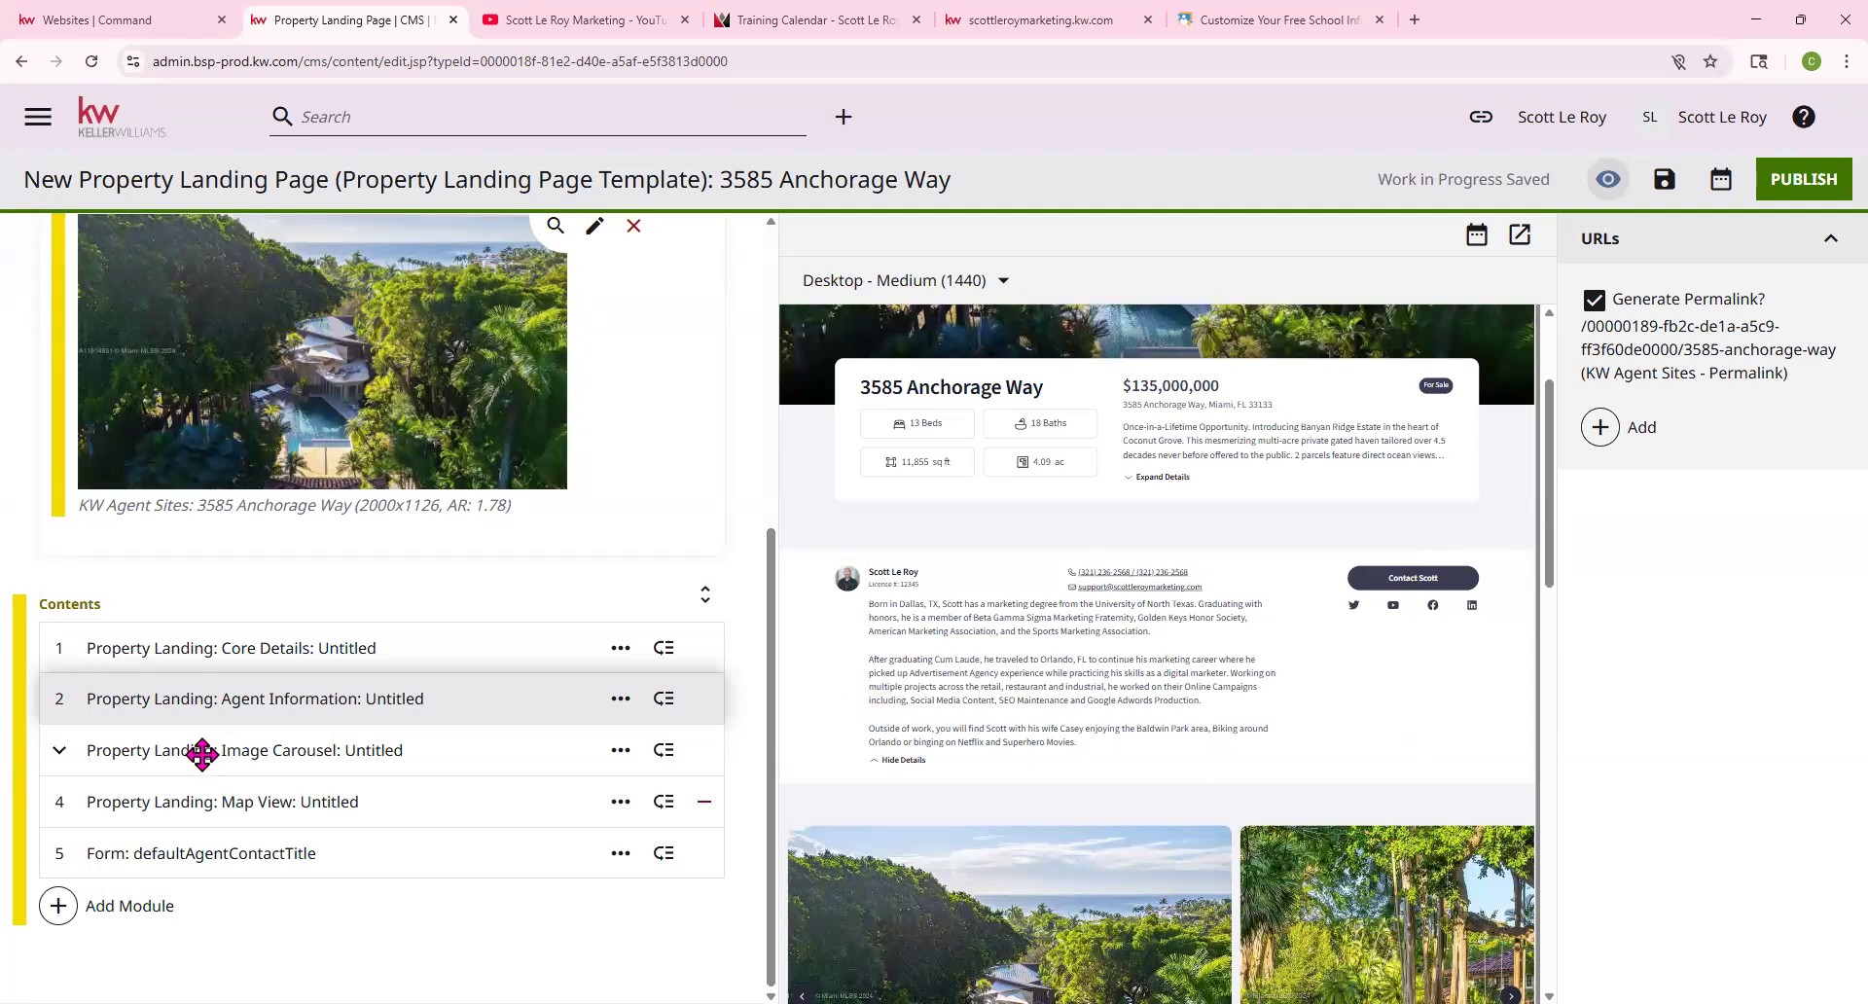
pyautogui.click(99, 749)
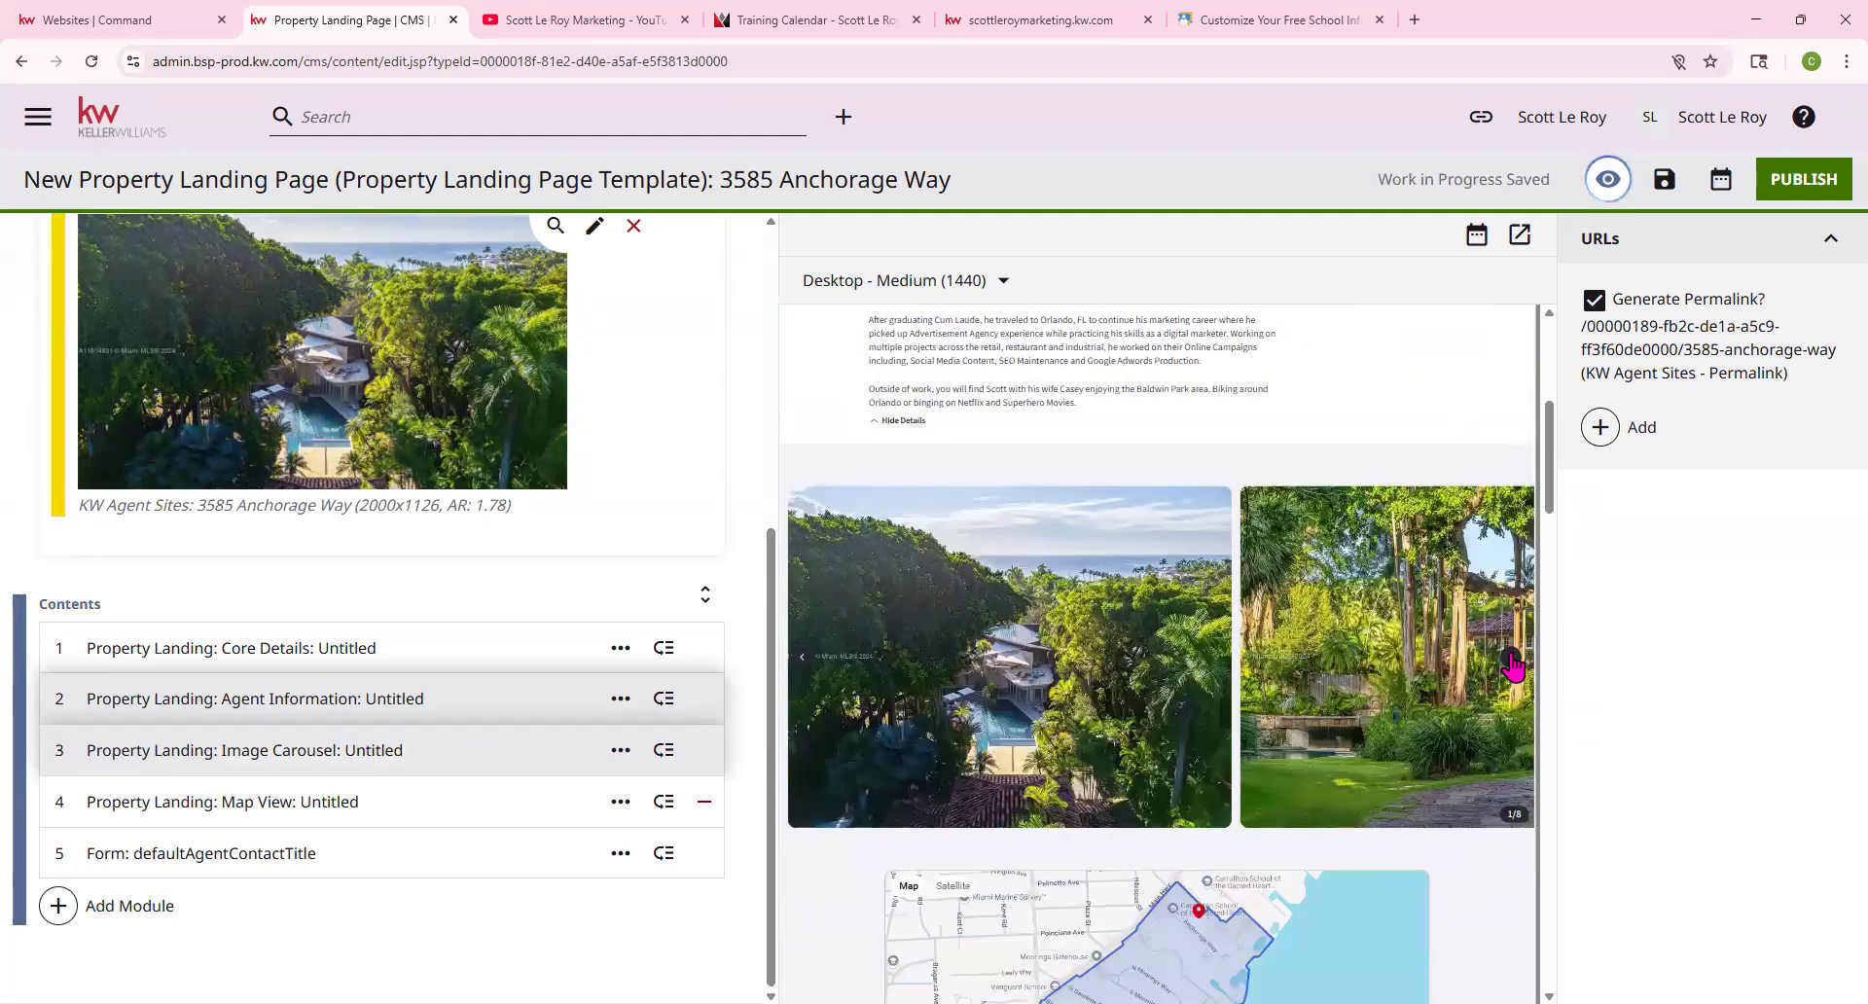
pyautogui.click(1511, 657)
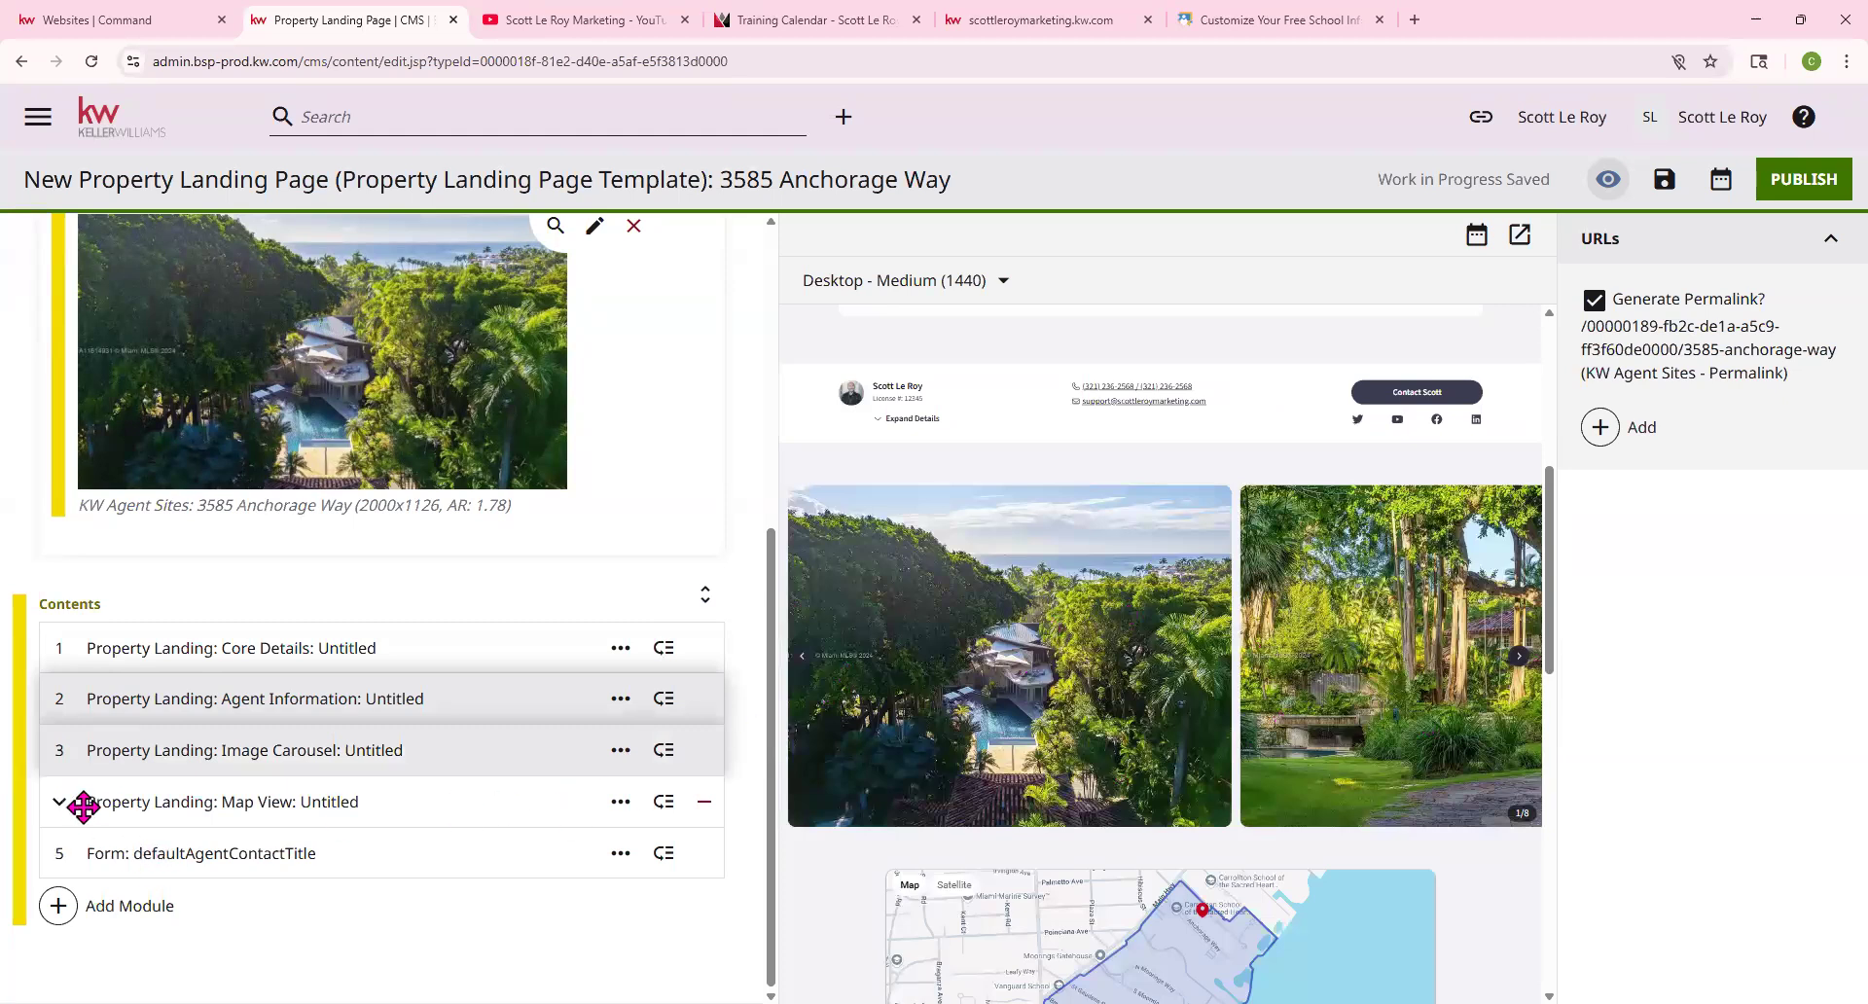
# Expand Map View, remove and restore it, then turn on Hide Boundary Display Line
pyautogui.click(529, 794)
pyautogui.scroll(-3, 1234, 749)
pyautogui.scroll(1, 1233, 742)
pyautogui.scroll(-2, 146, 627)
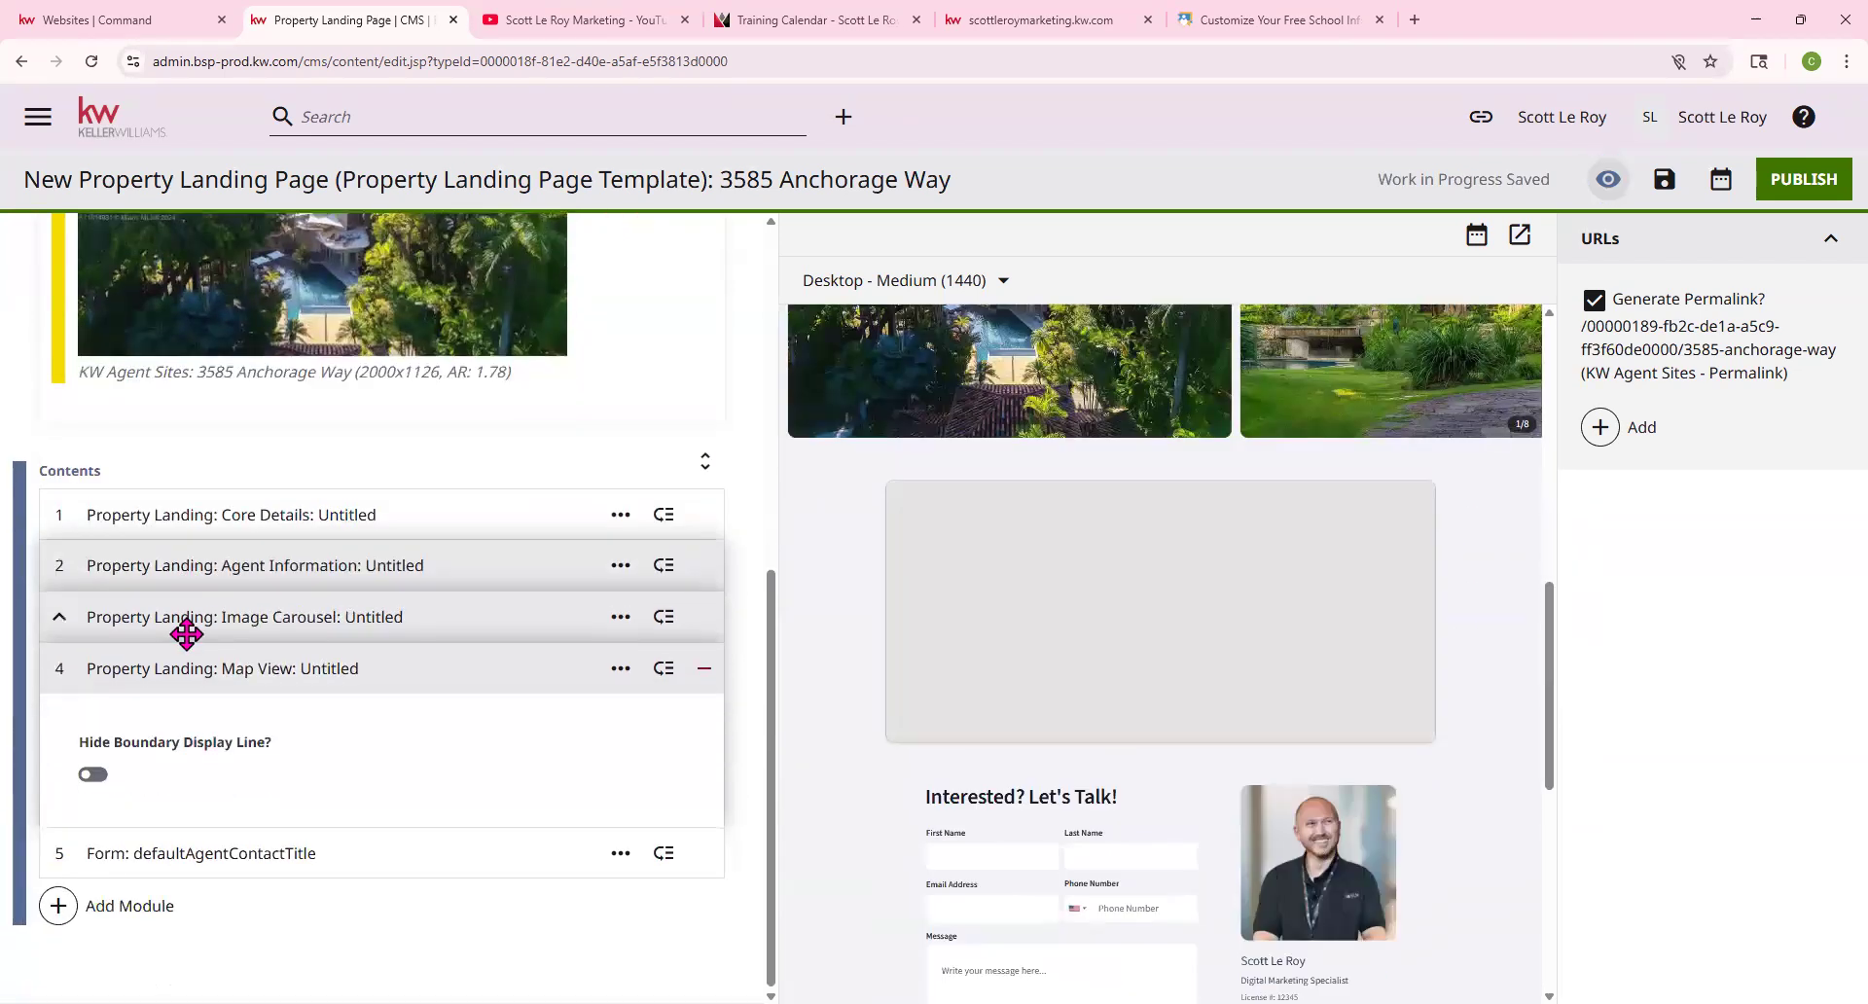
pyautogui.click(702, 671)
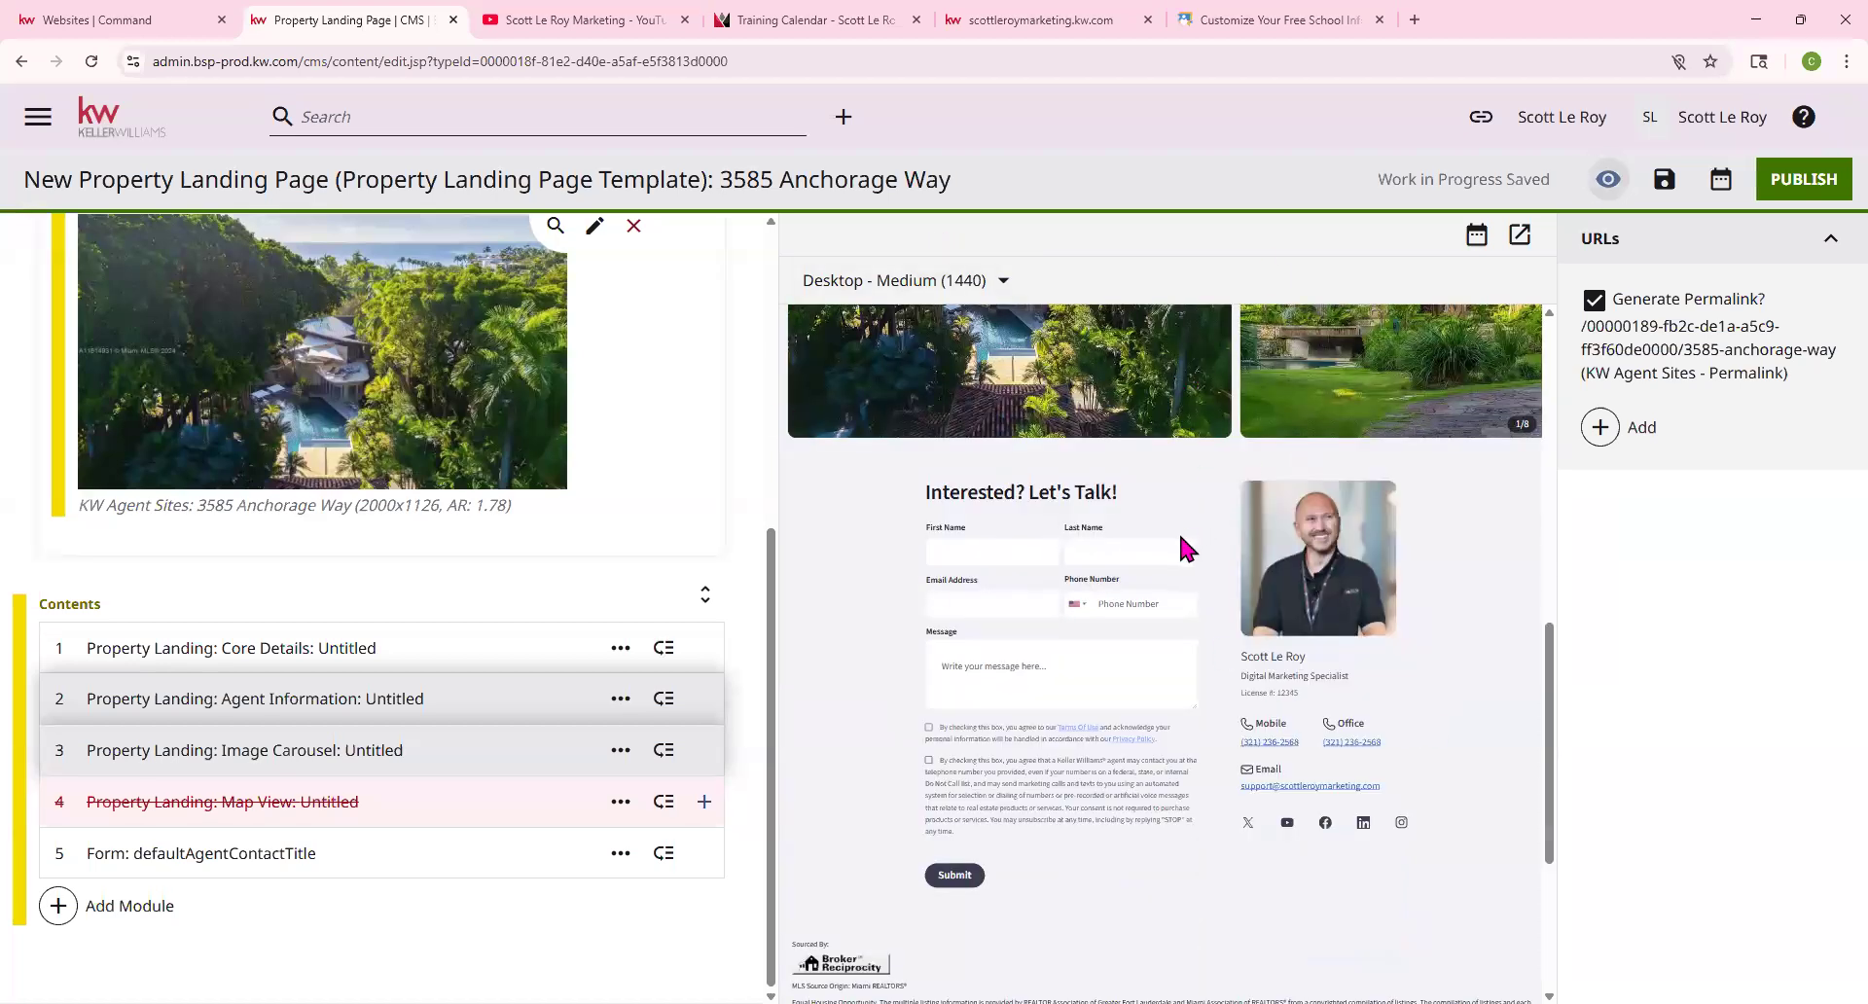
pyautogui.click(706, 802)
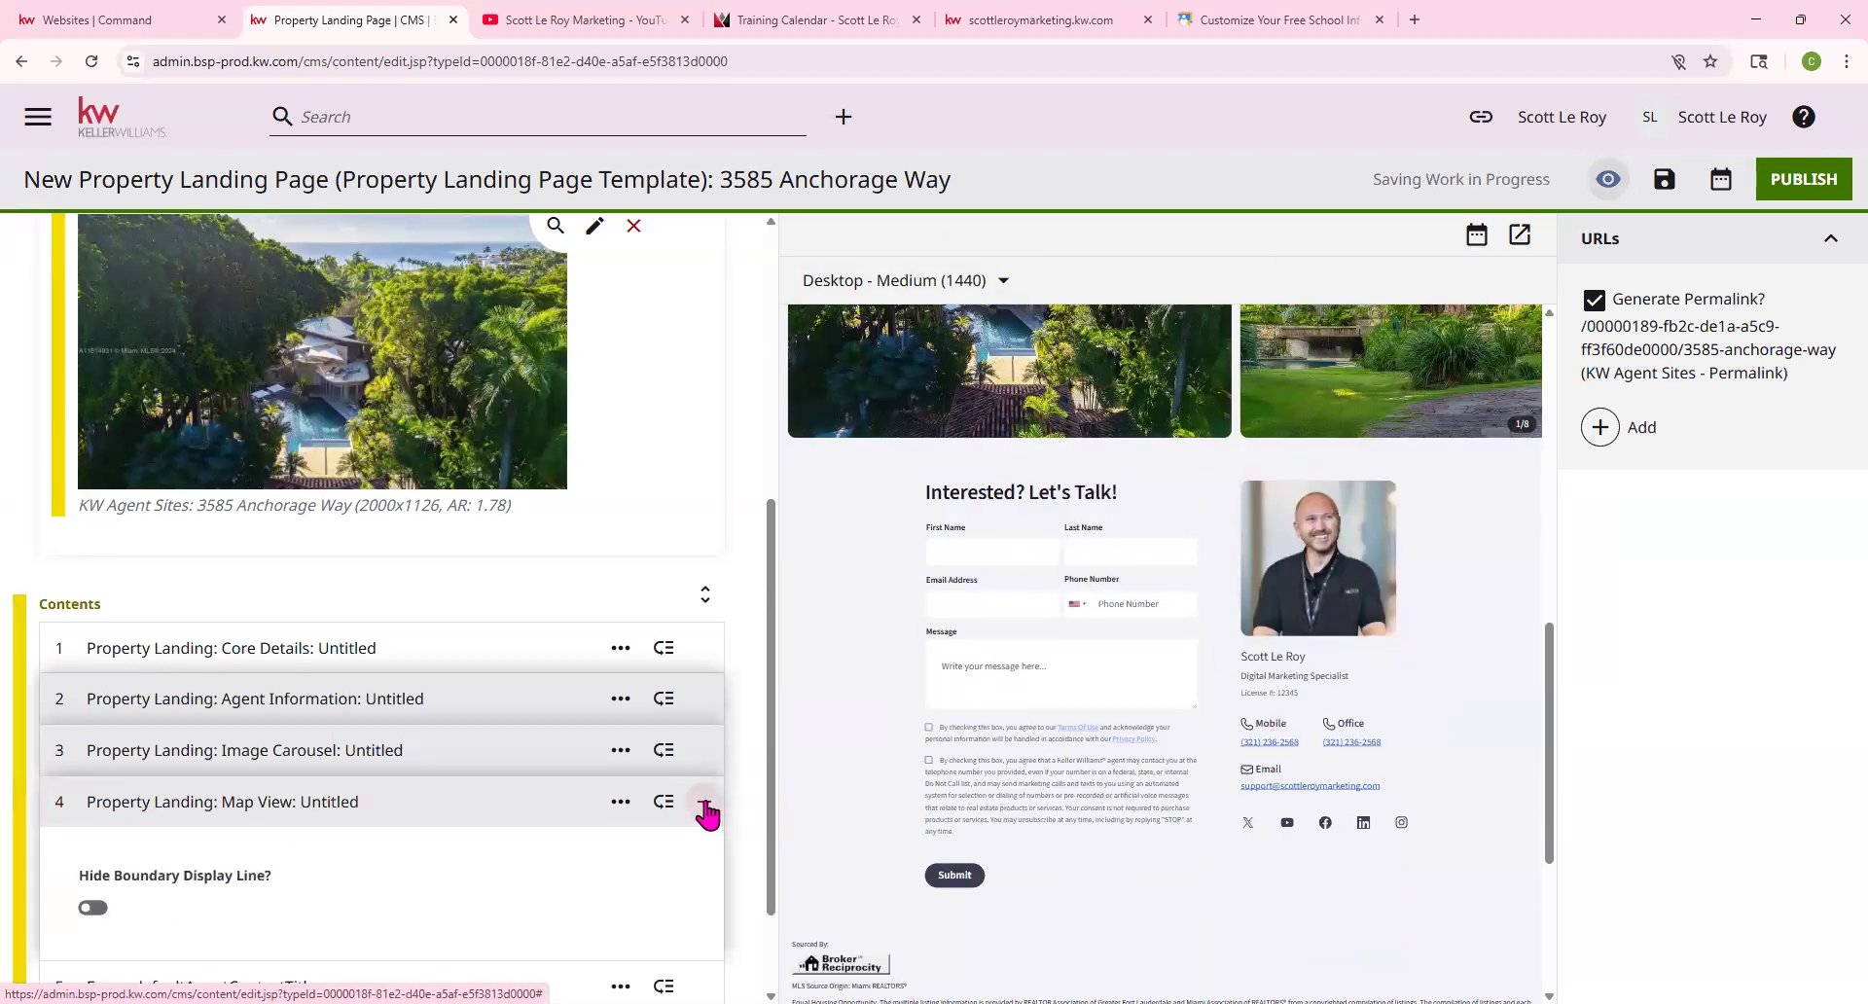
pyautogui.scroll(-2, 418, 827)
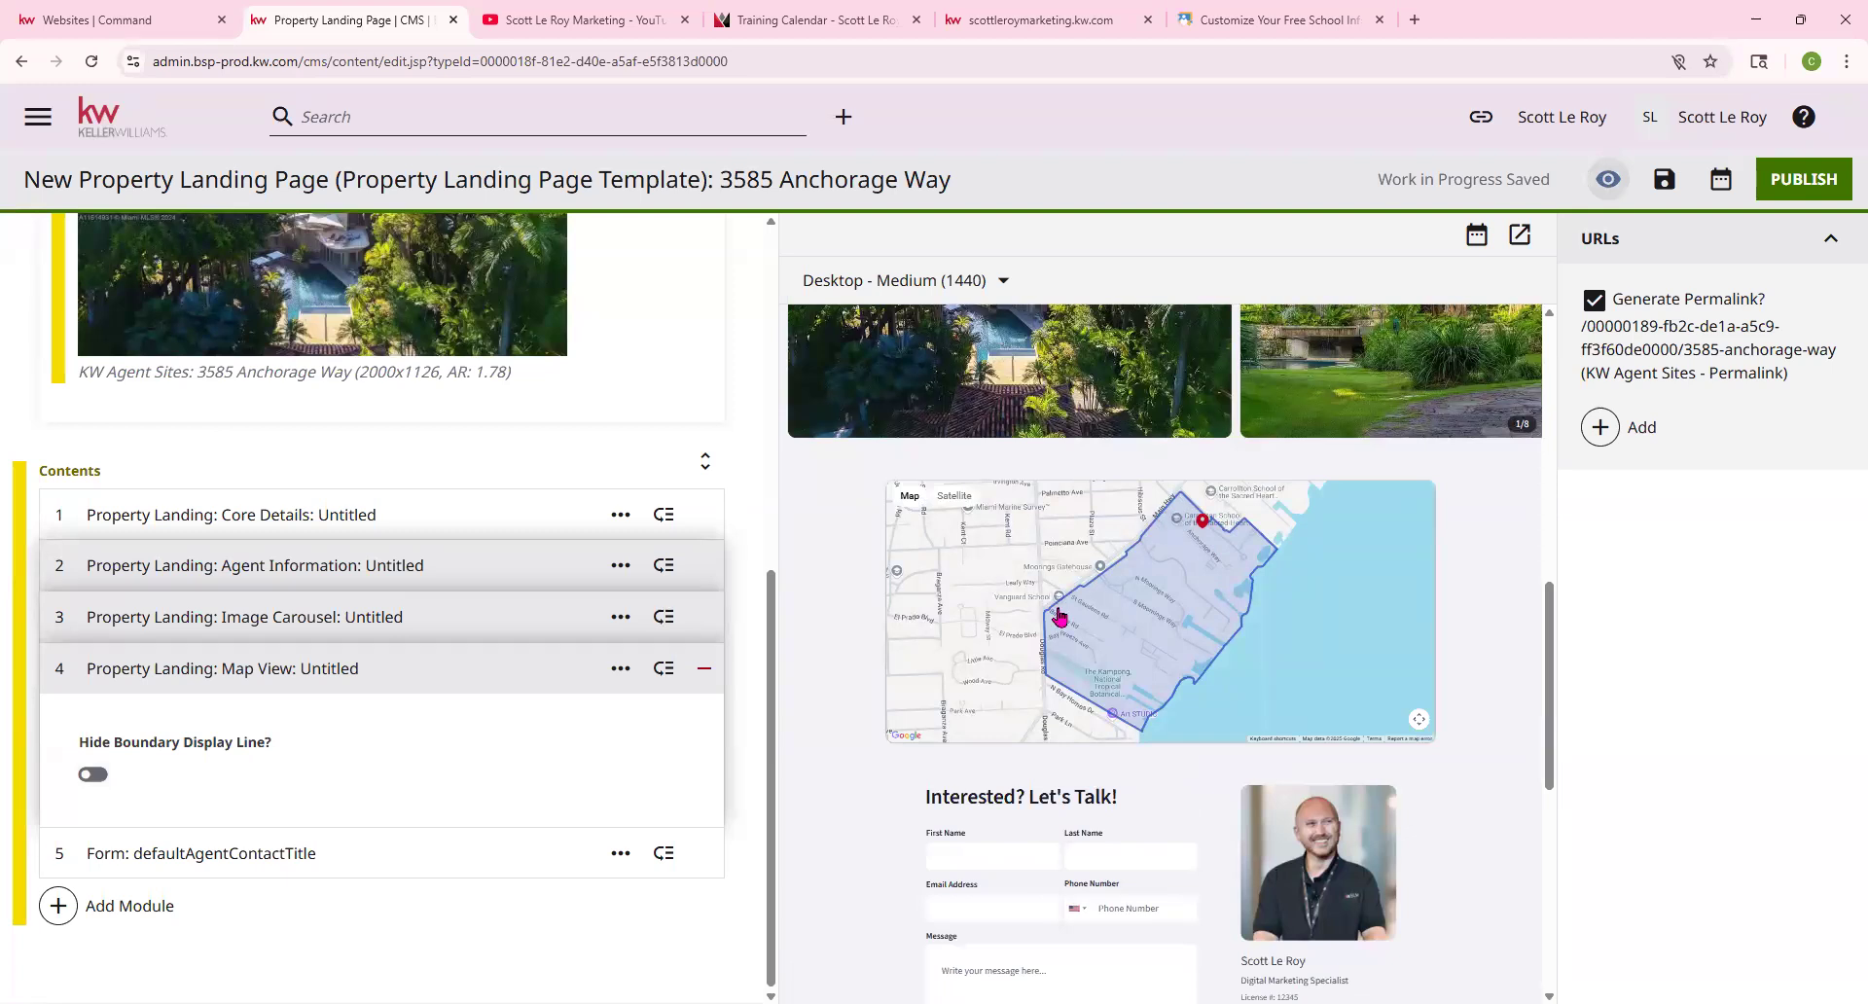
pyautogui.click(89, 776)
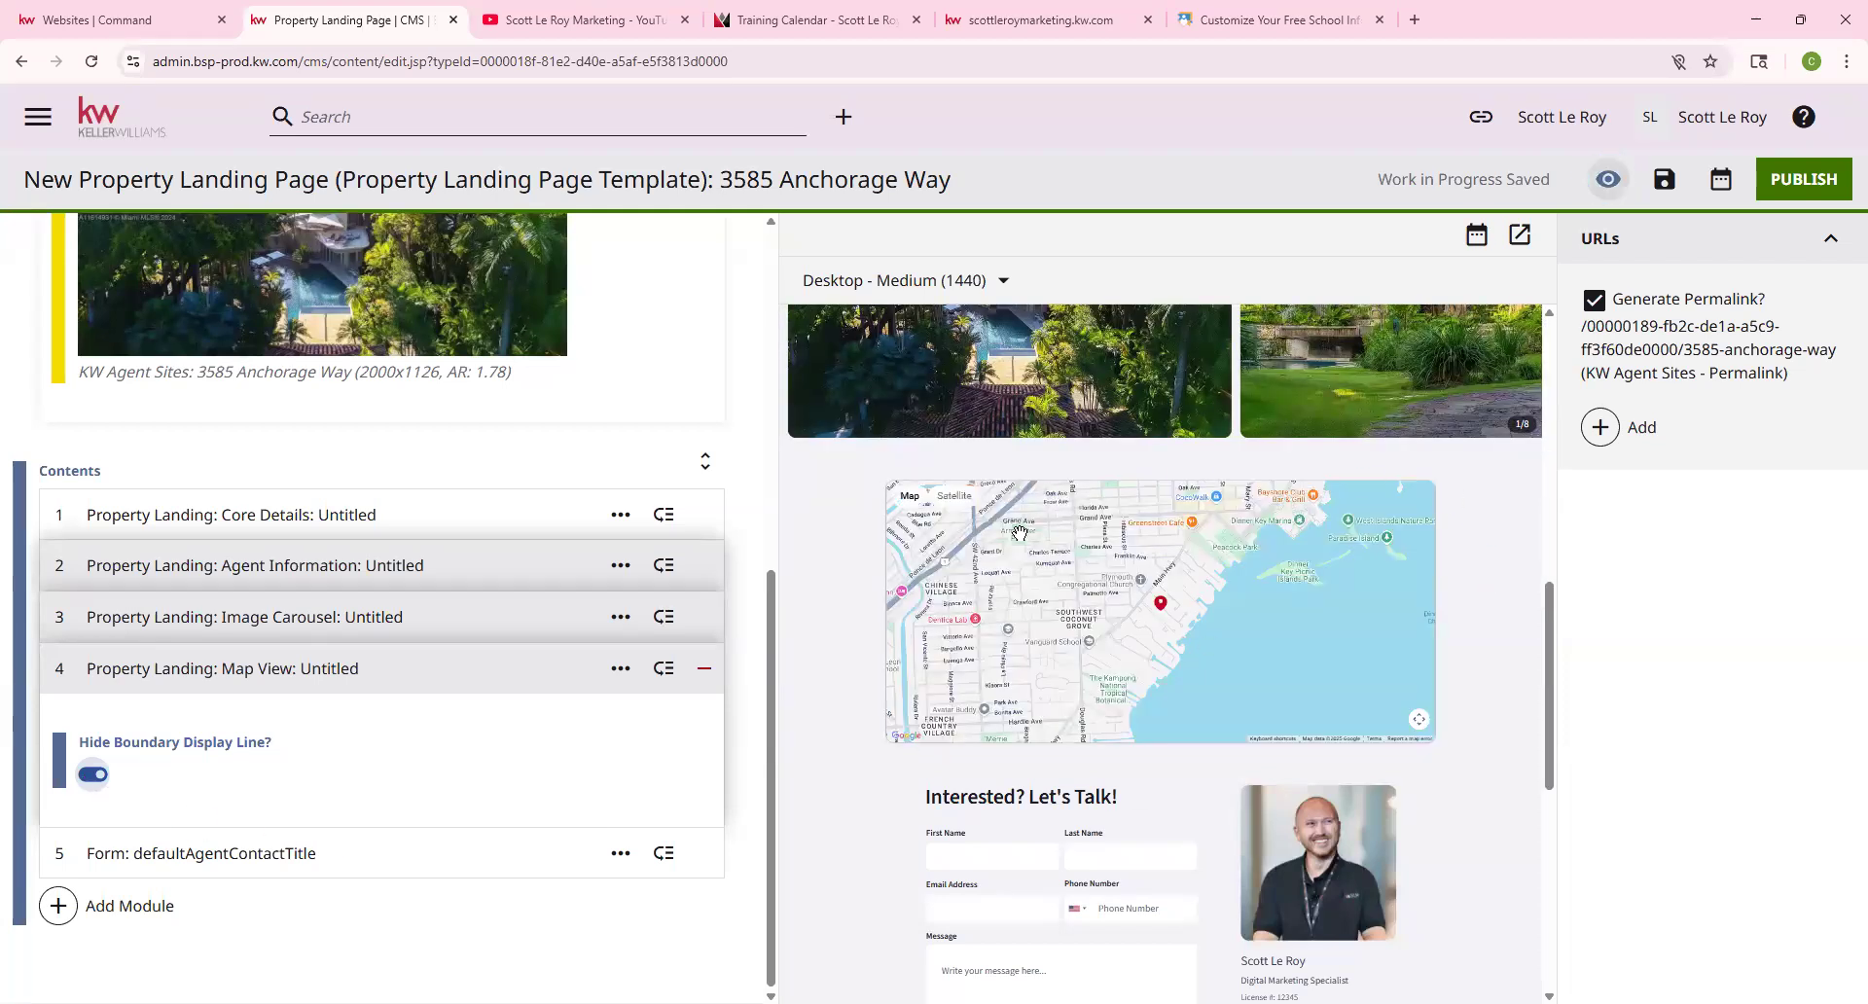
# Expand the agent contact Form module, then head back via the KW logo
pyautogui.click(188, 851)
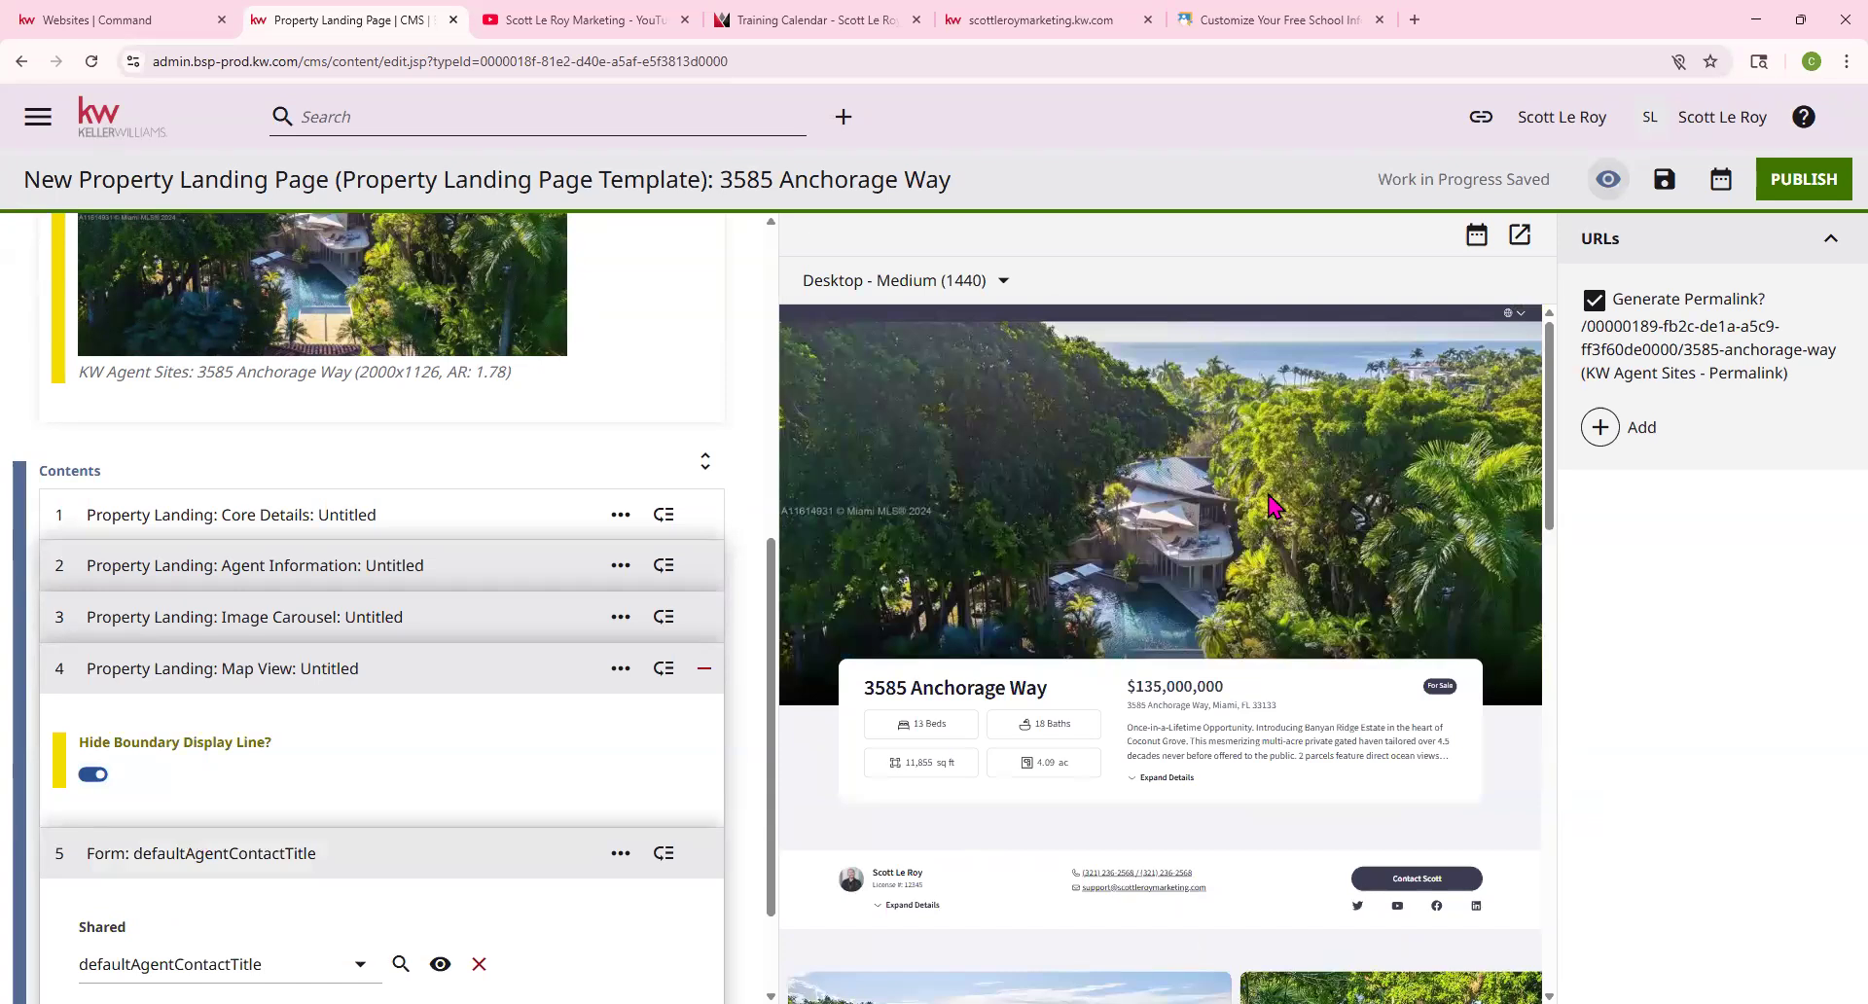
pyautogui.scroll(-5, 1255, 467)
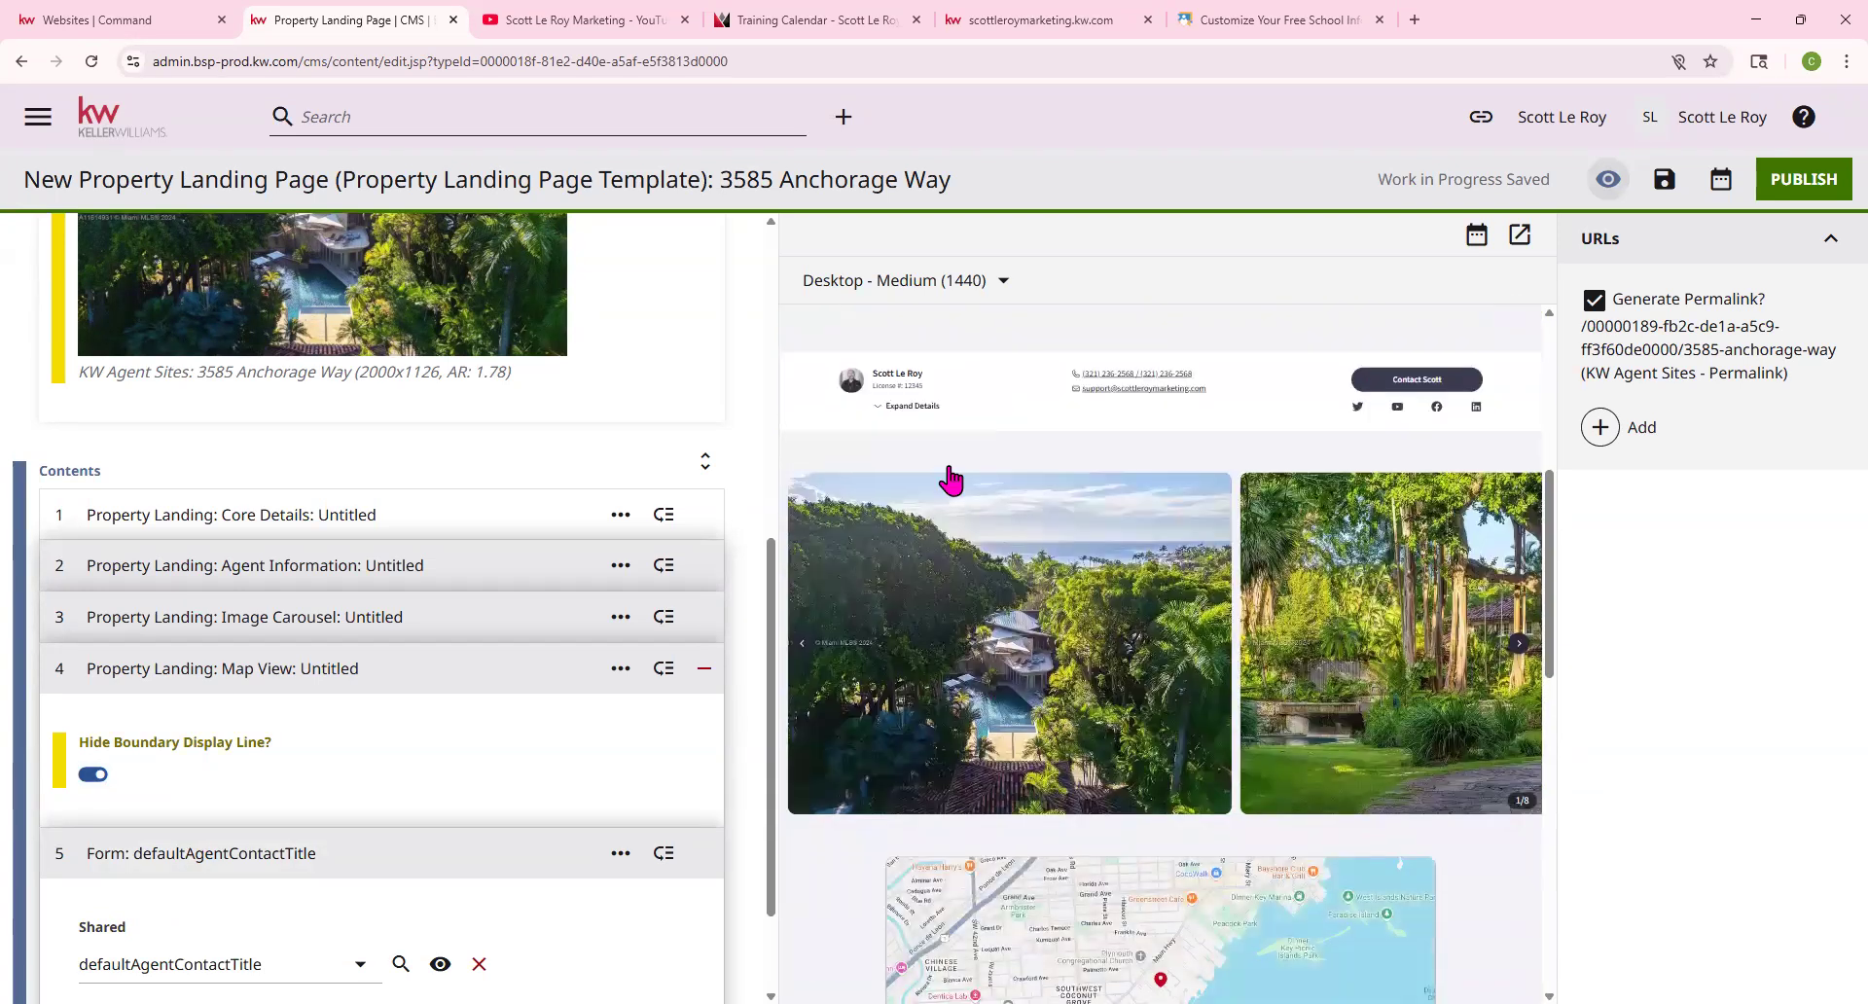
pyautogui.scroll(-2, 951, 478)
pyautogui.scroll(6, 1046, 489)
pyautogui.scroll(7, 251, 507)
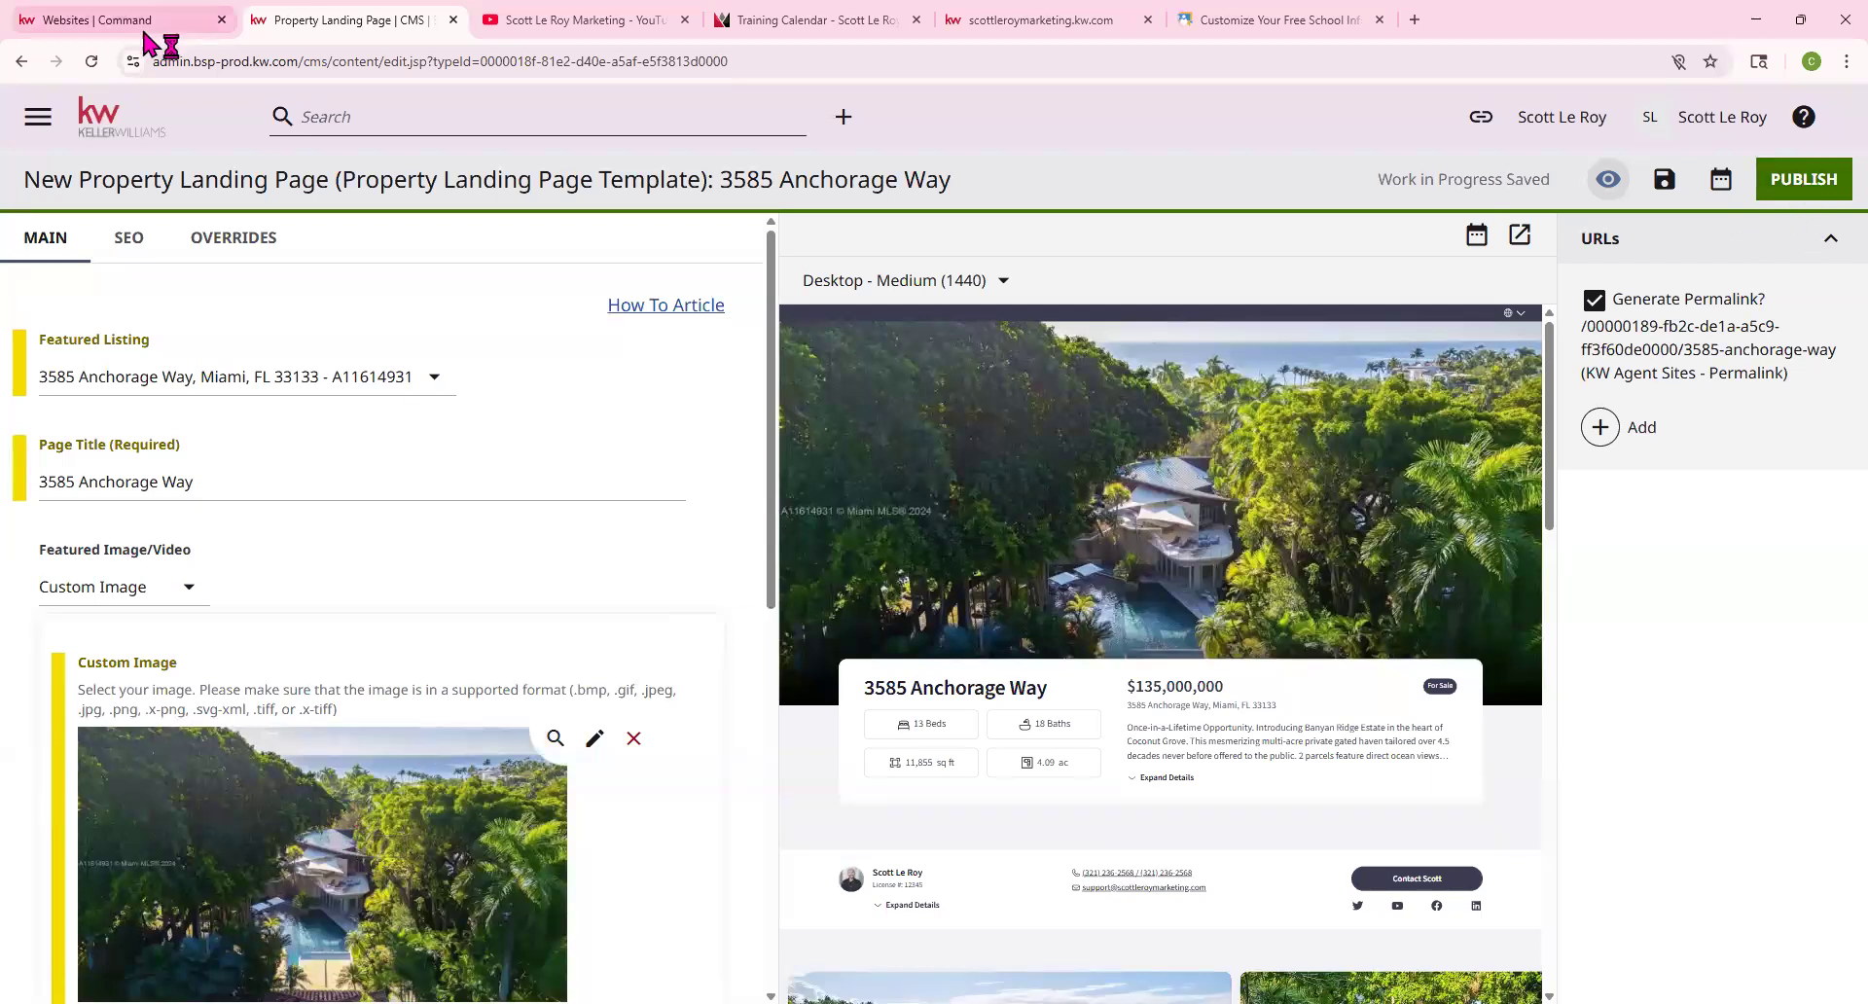
pyautogui.click(110, 128)
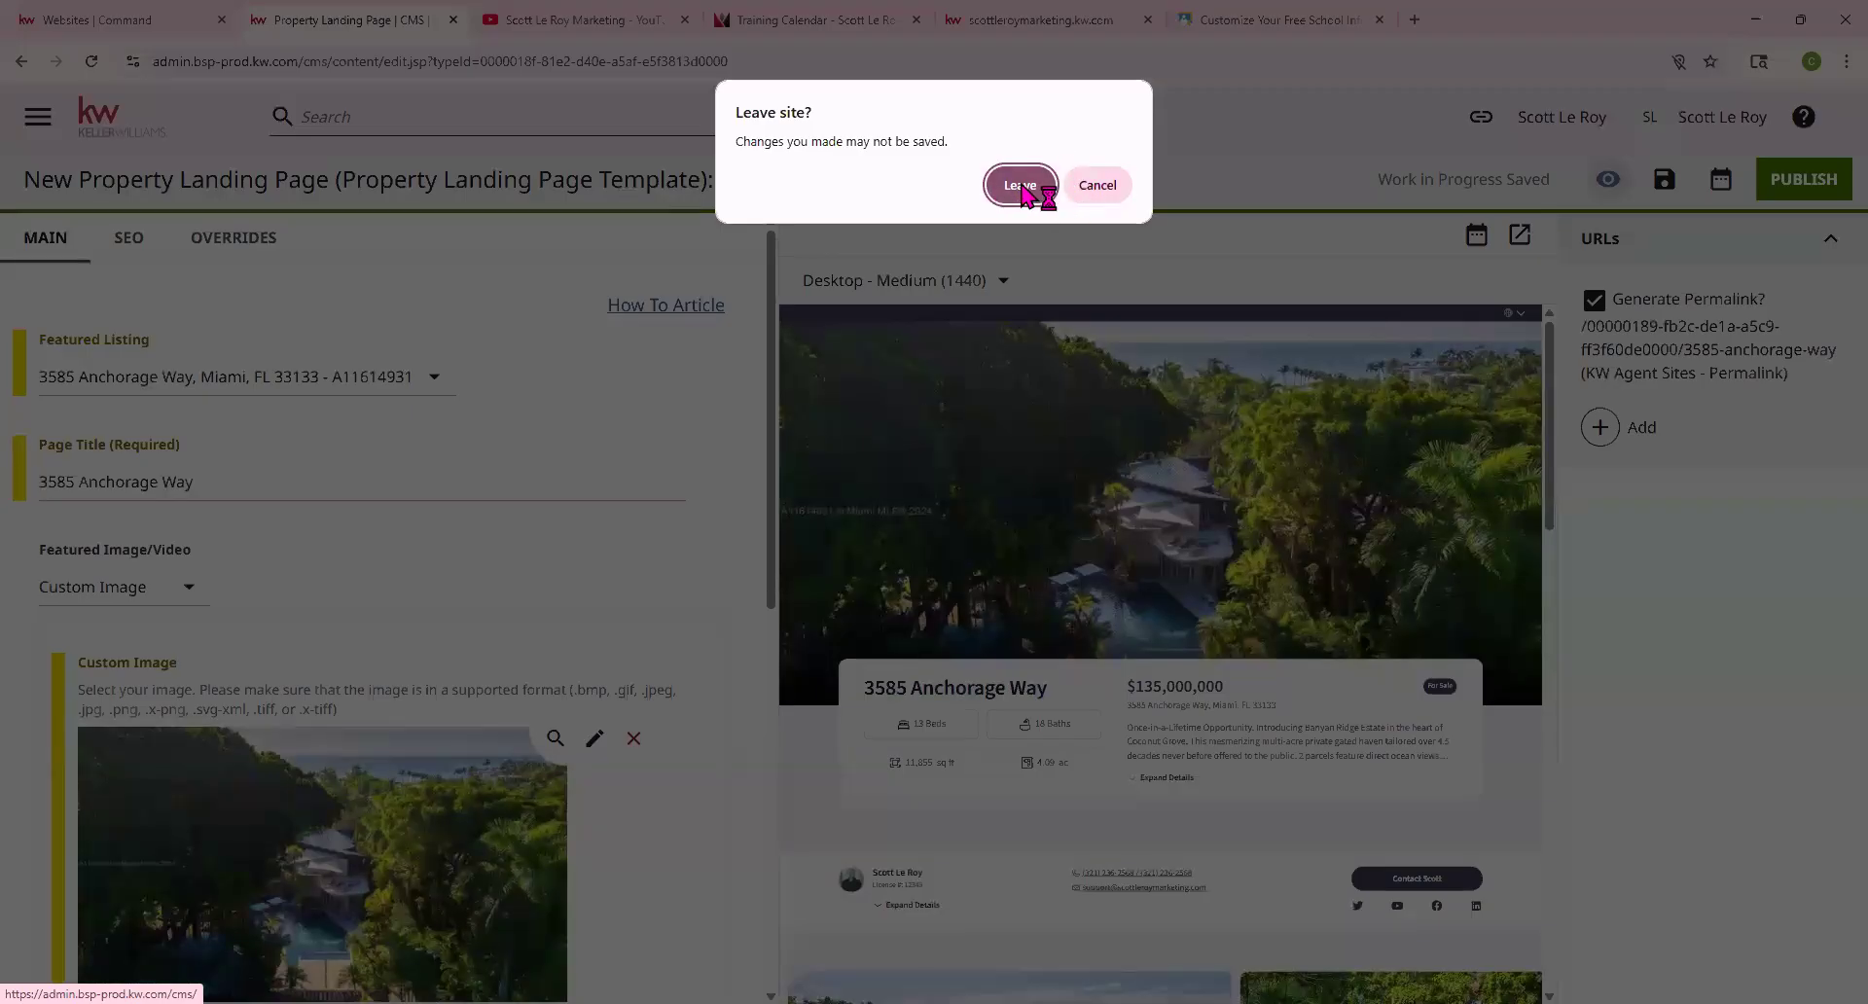
# Confirm leaving the editor, then open the agent's live website in a new tab
pyautogui.click(1020, 186)
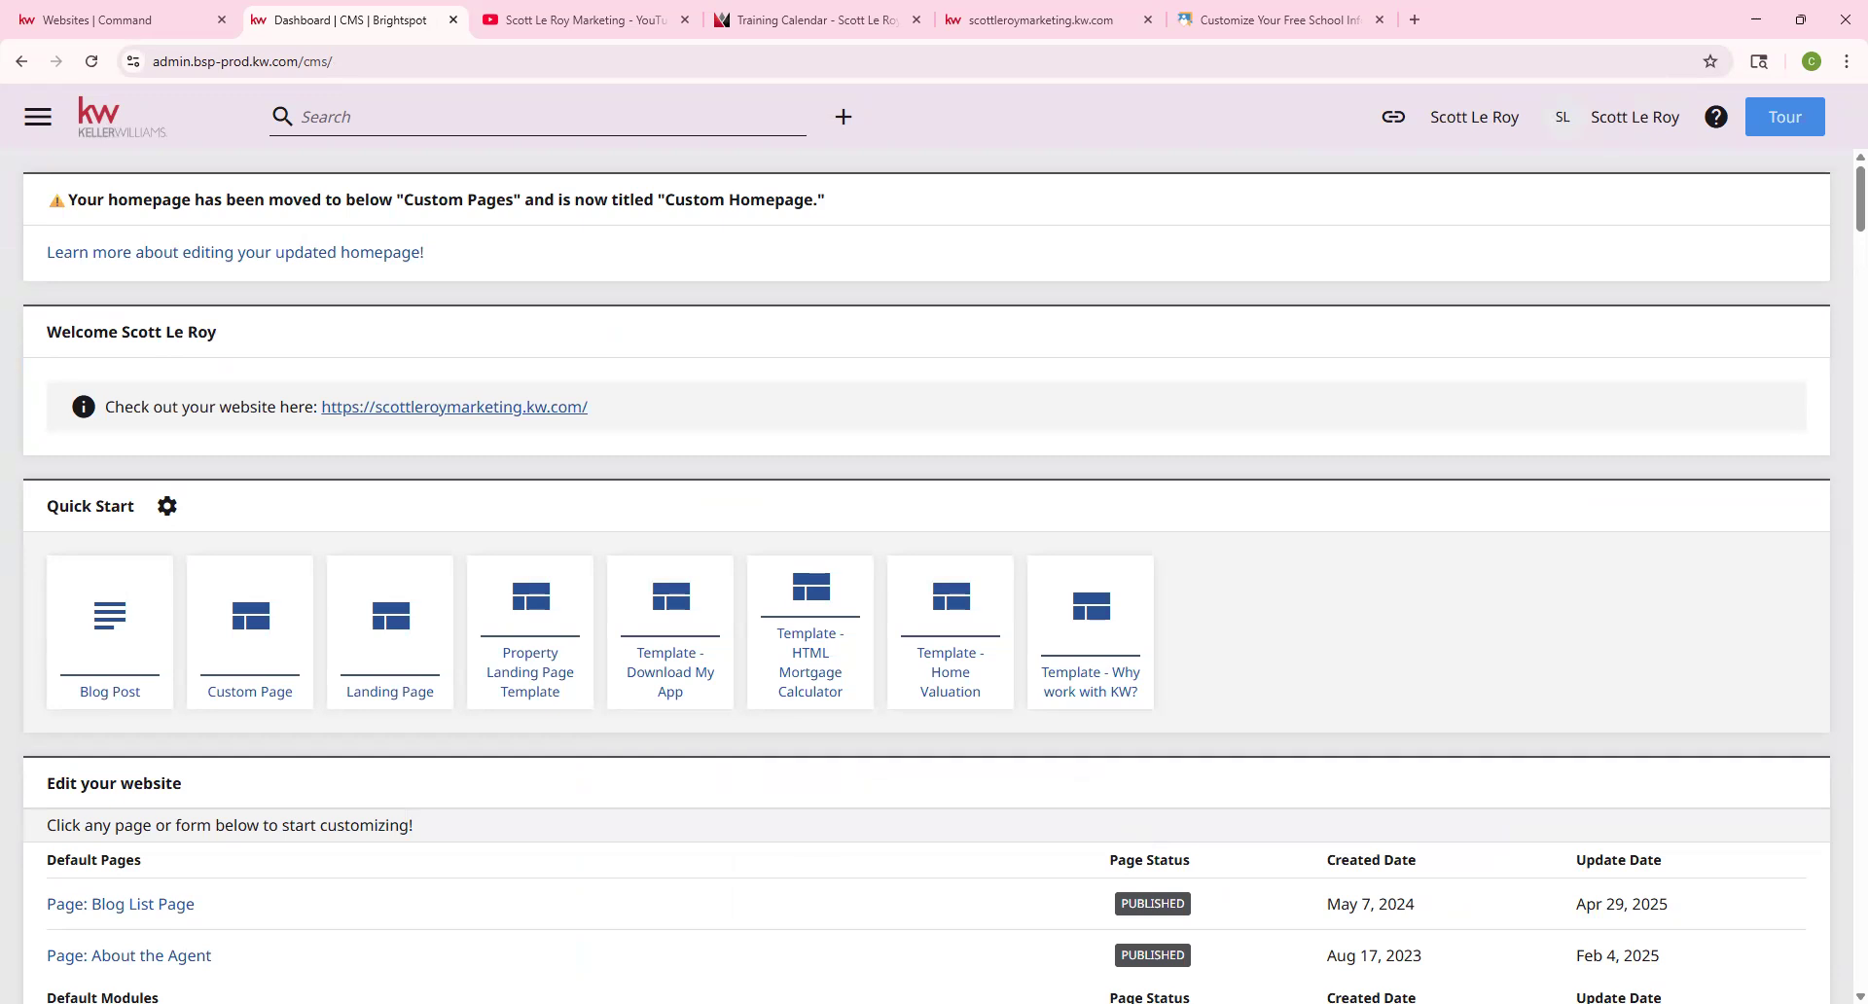
pyautogui.click(473, 407)
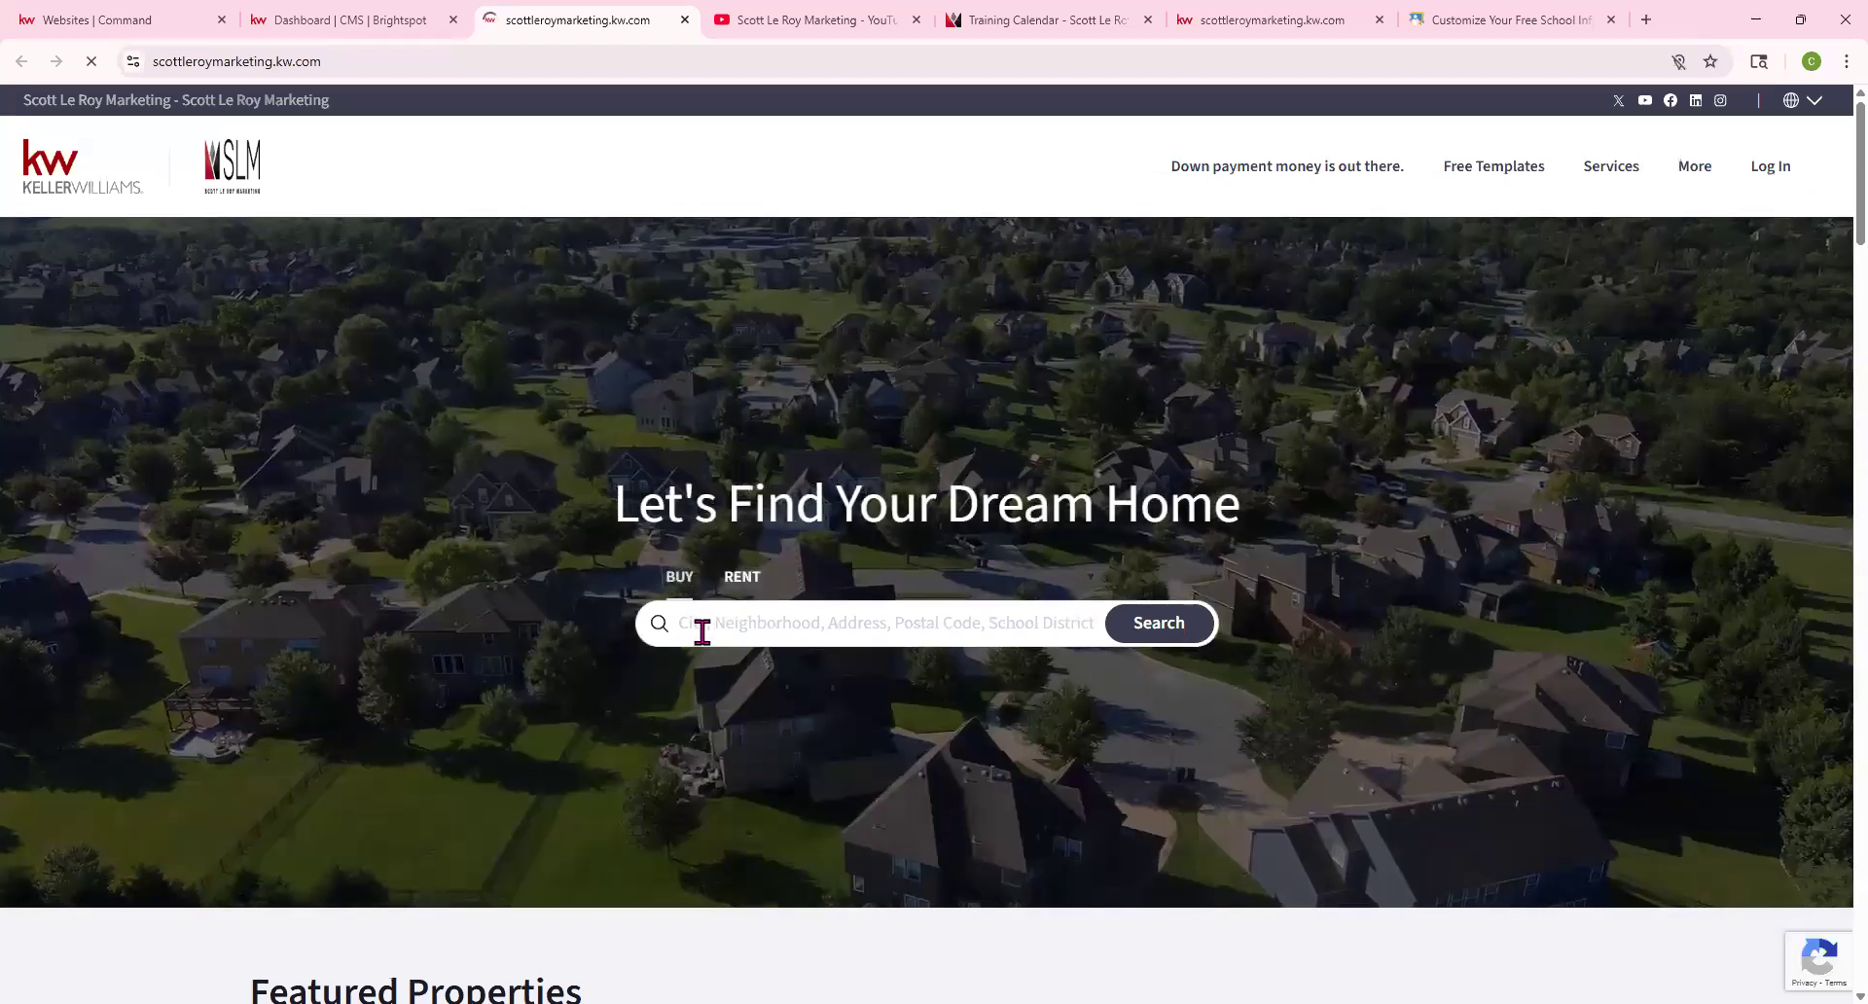
pyautogui.click(700, 627)
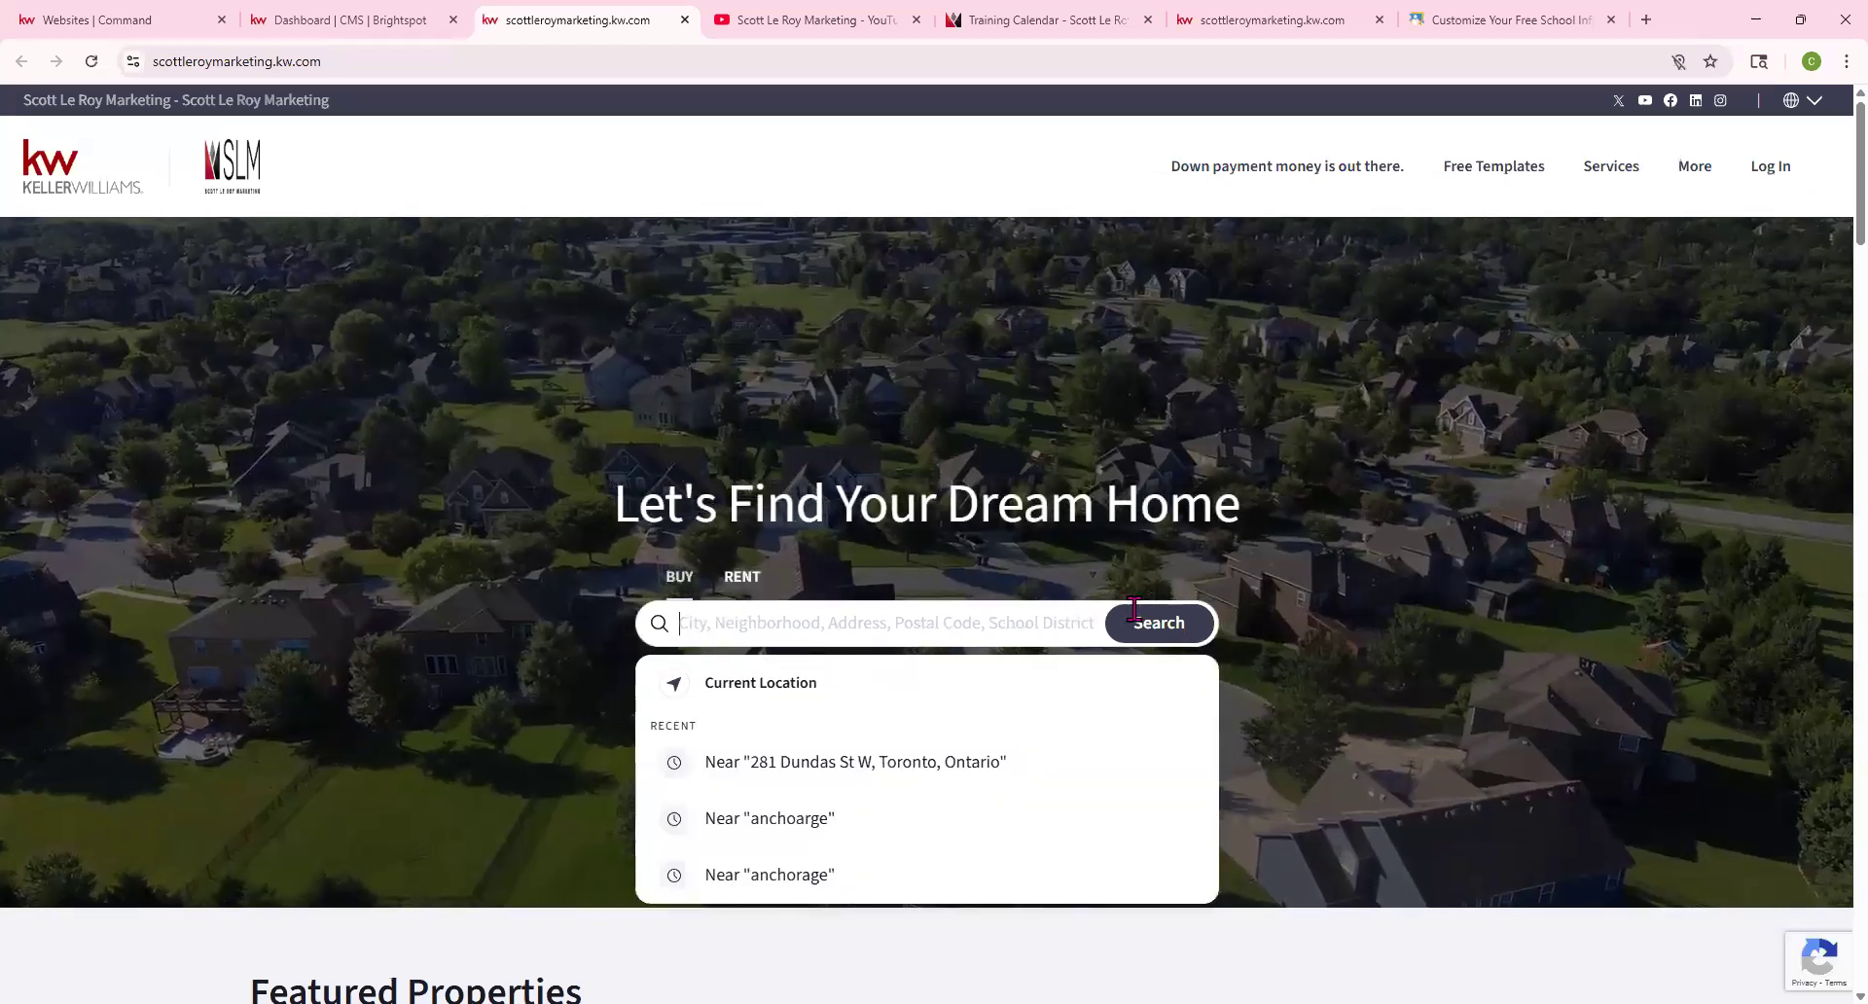
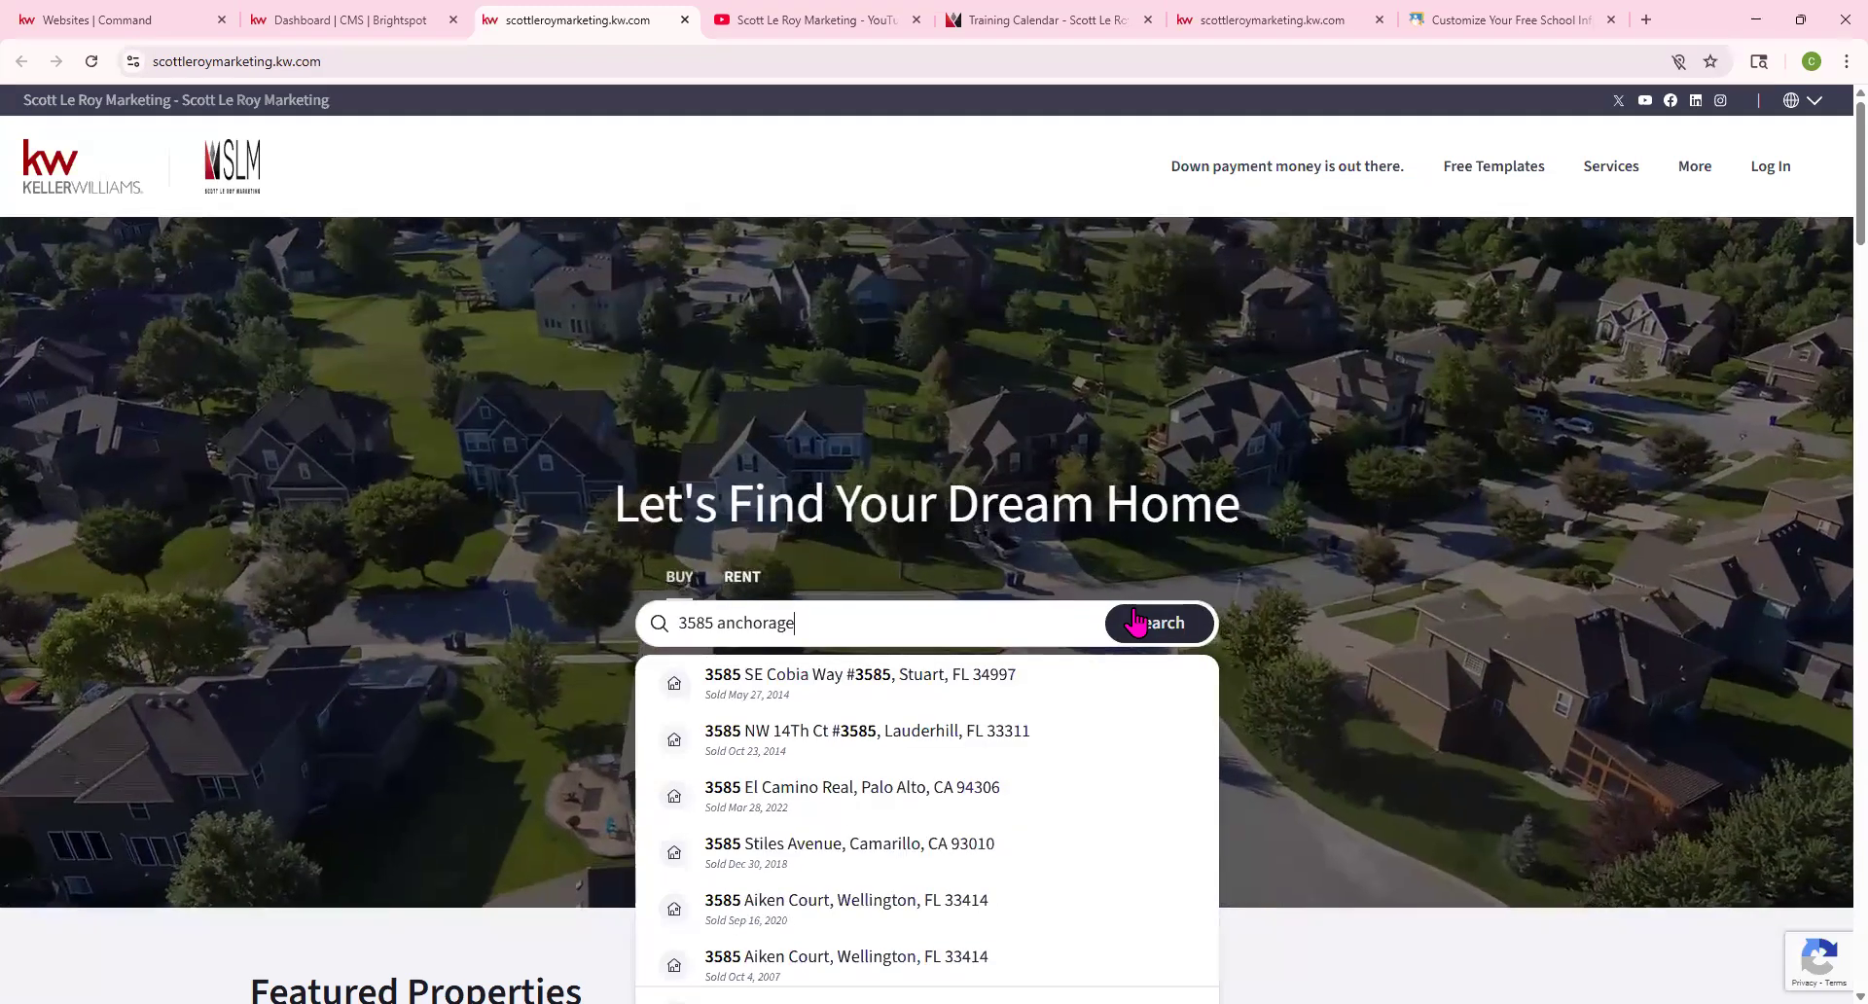
pyautogui.scroll(-5, 1109, 671)
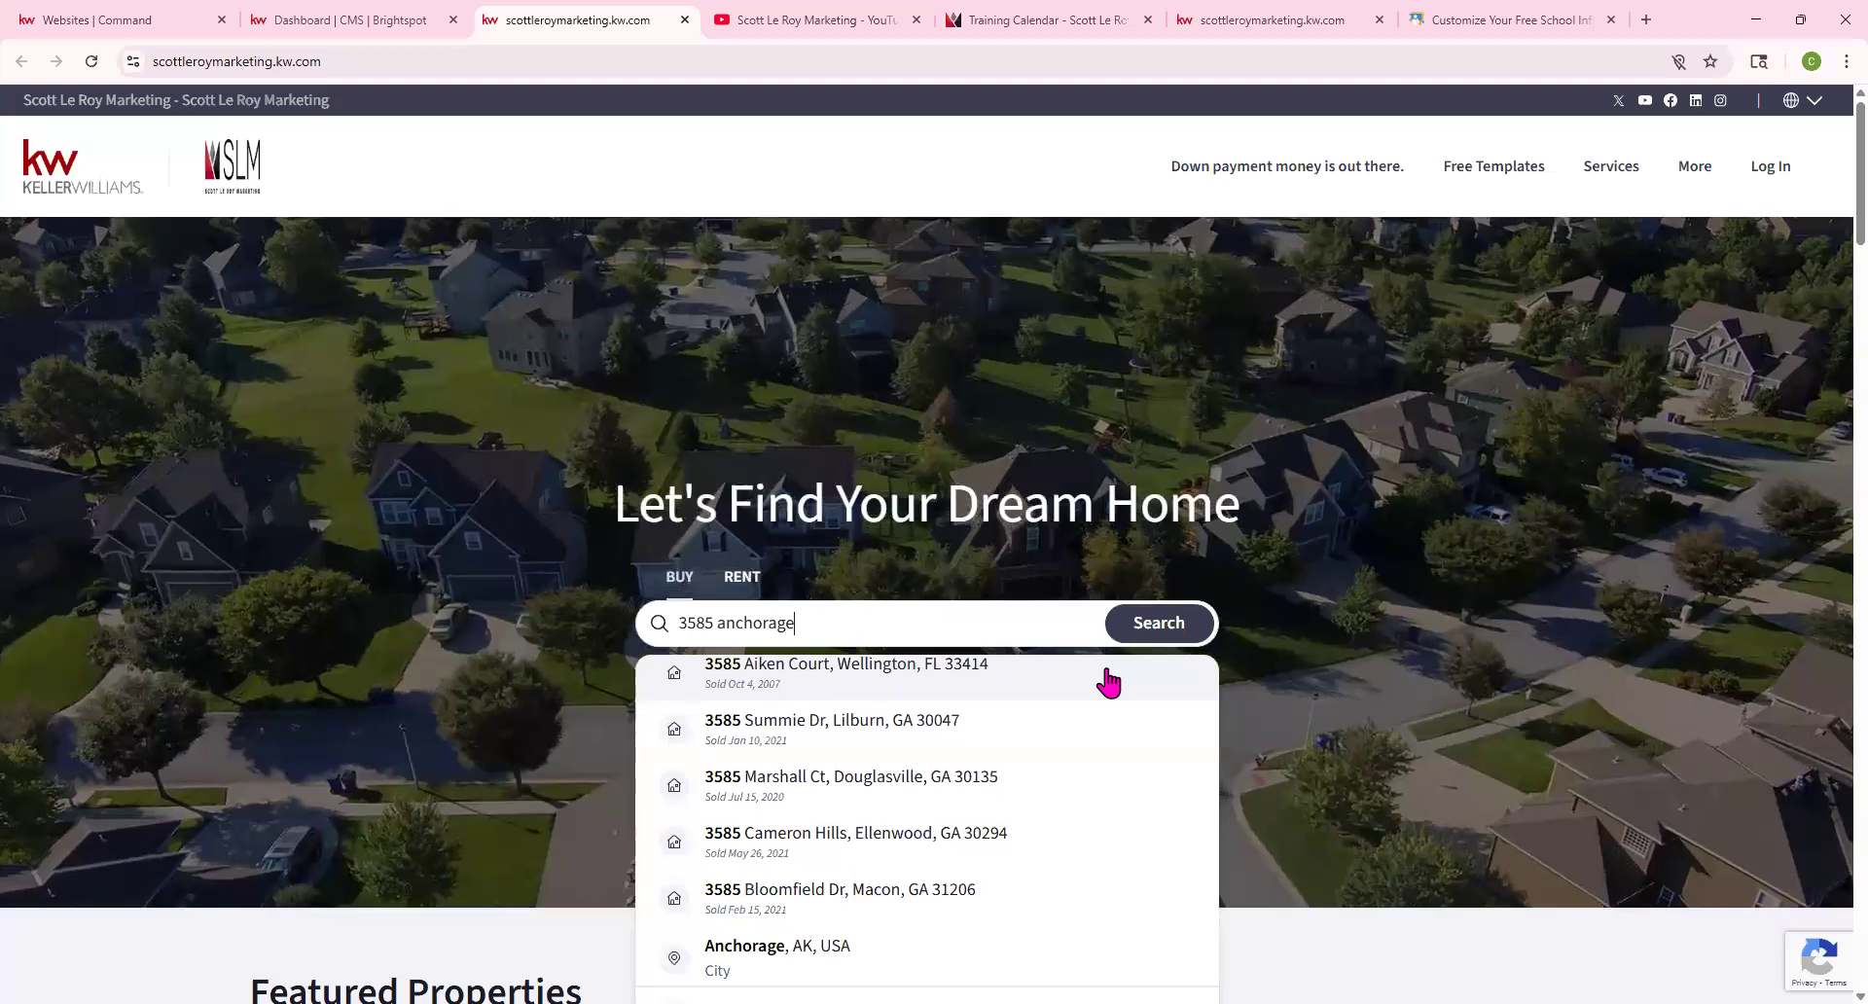
pyautogui.scroll(-2, 1109, 683)
pyautogui.scroll(8, 1109, 683)
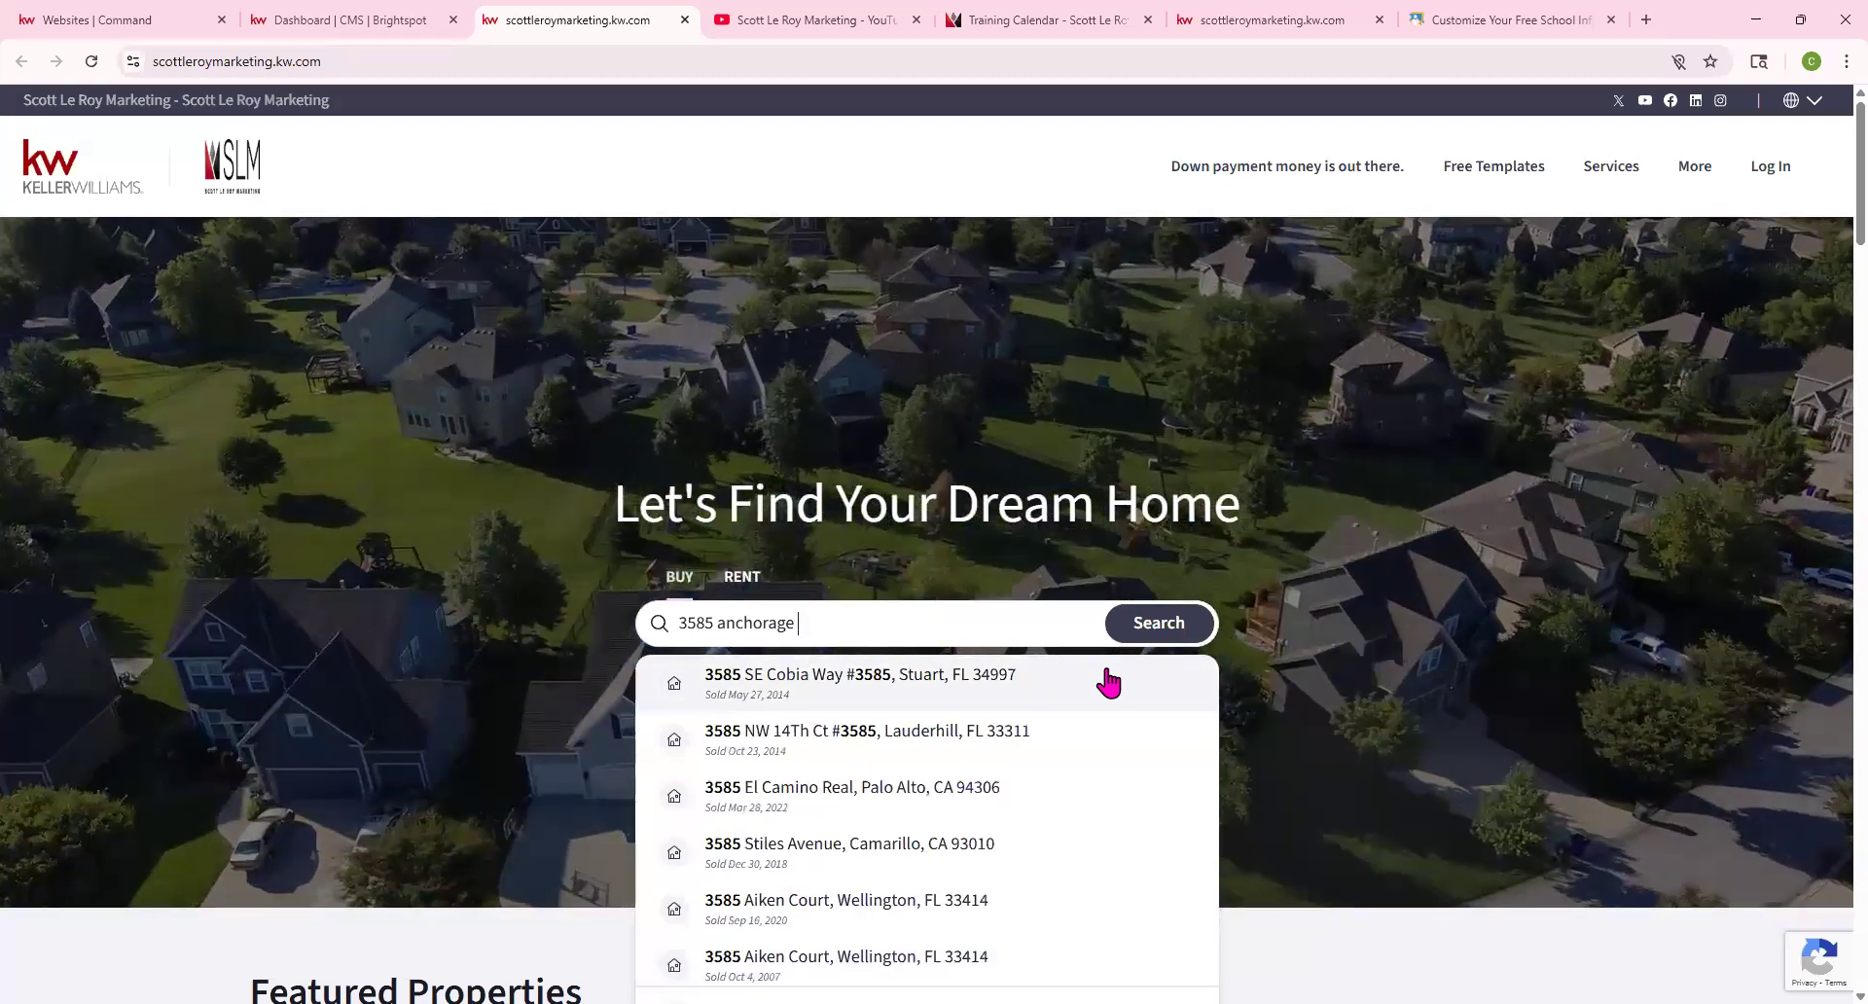
pyautogui.write('way')
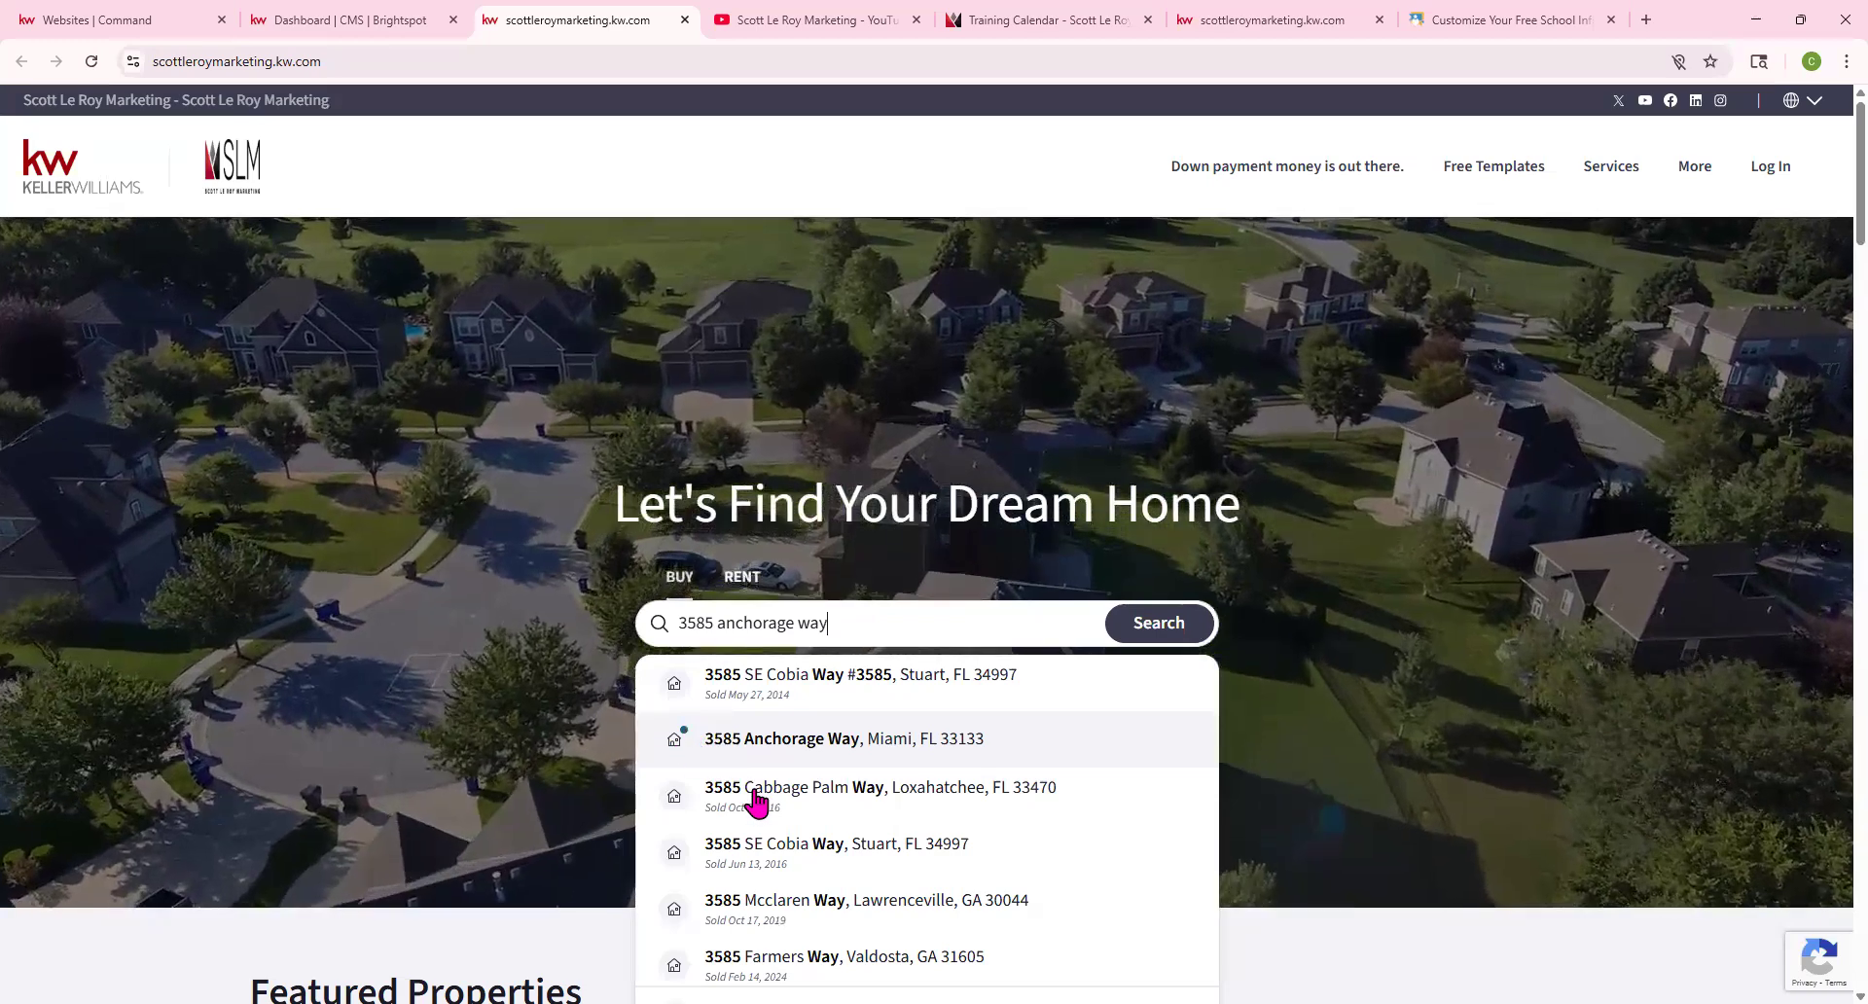
pyautogui.scroll(-2, 755, 804)
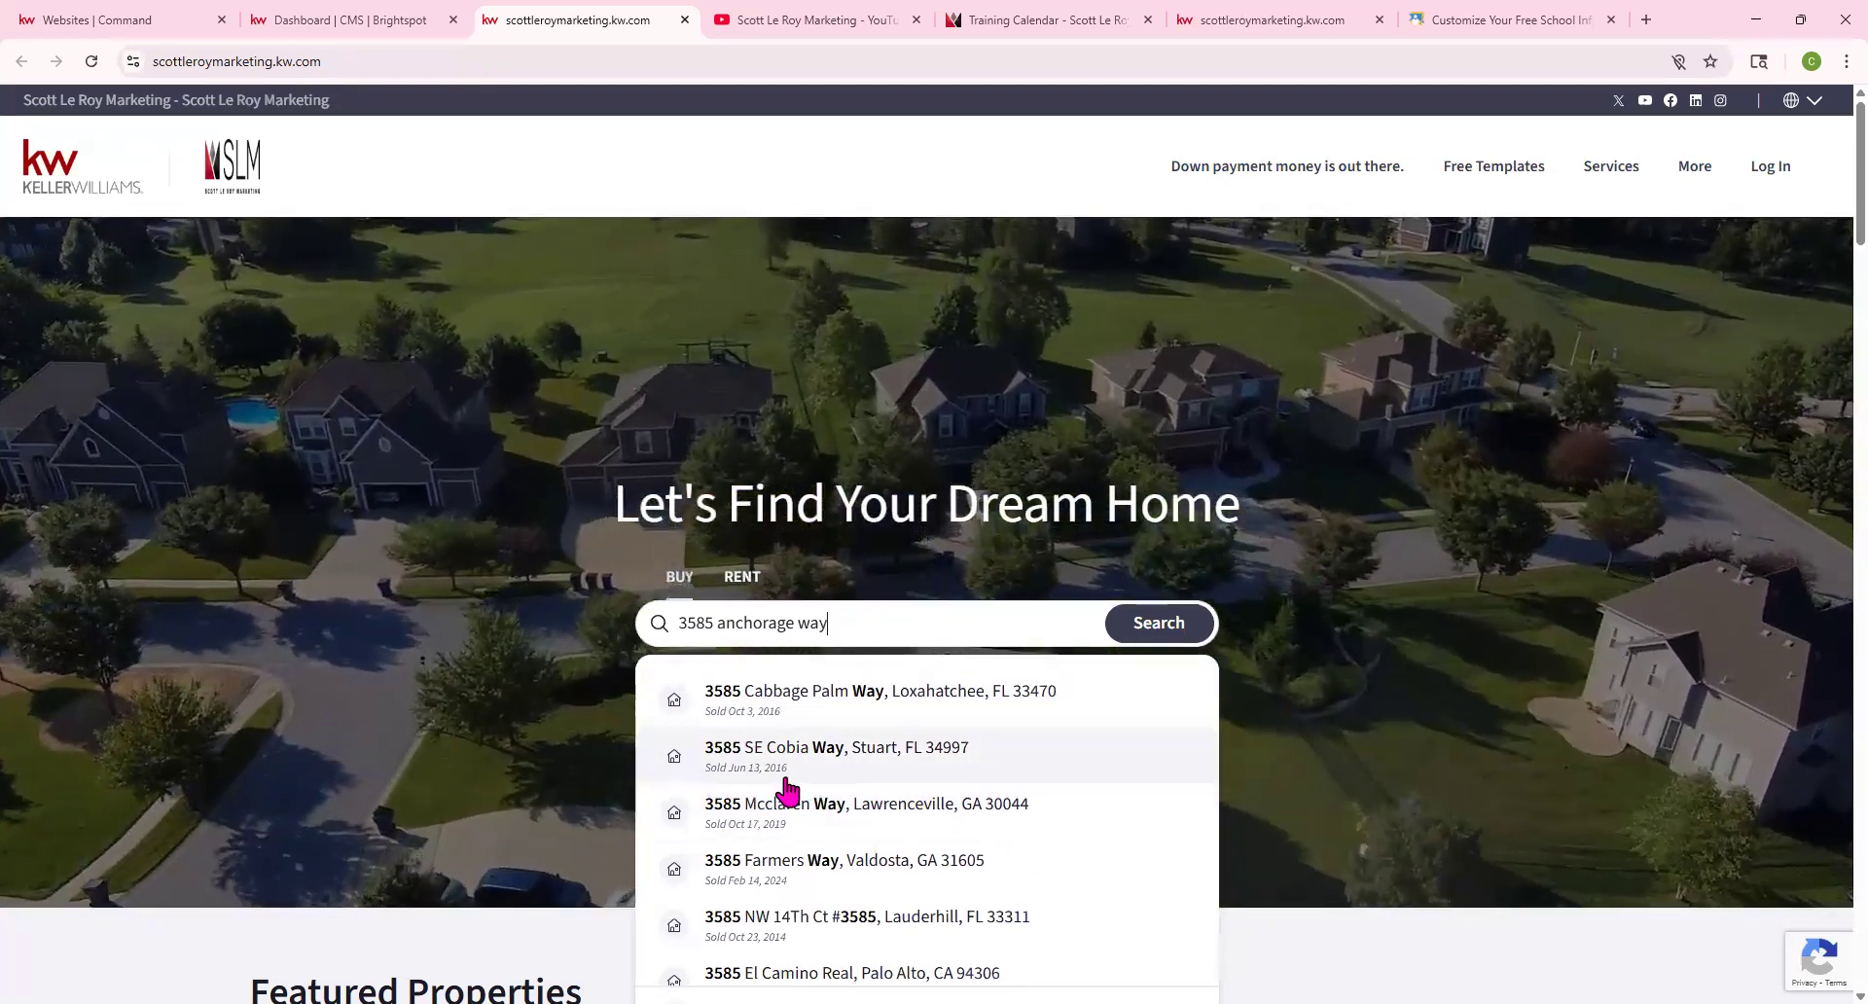
pyautogui.scroll(2, 685, 754)
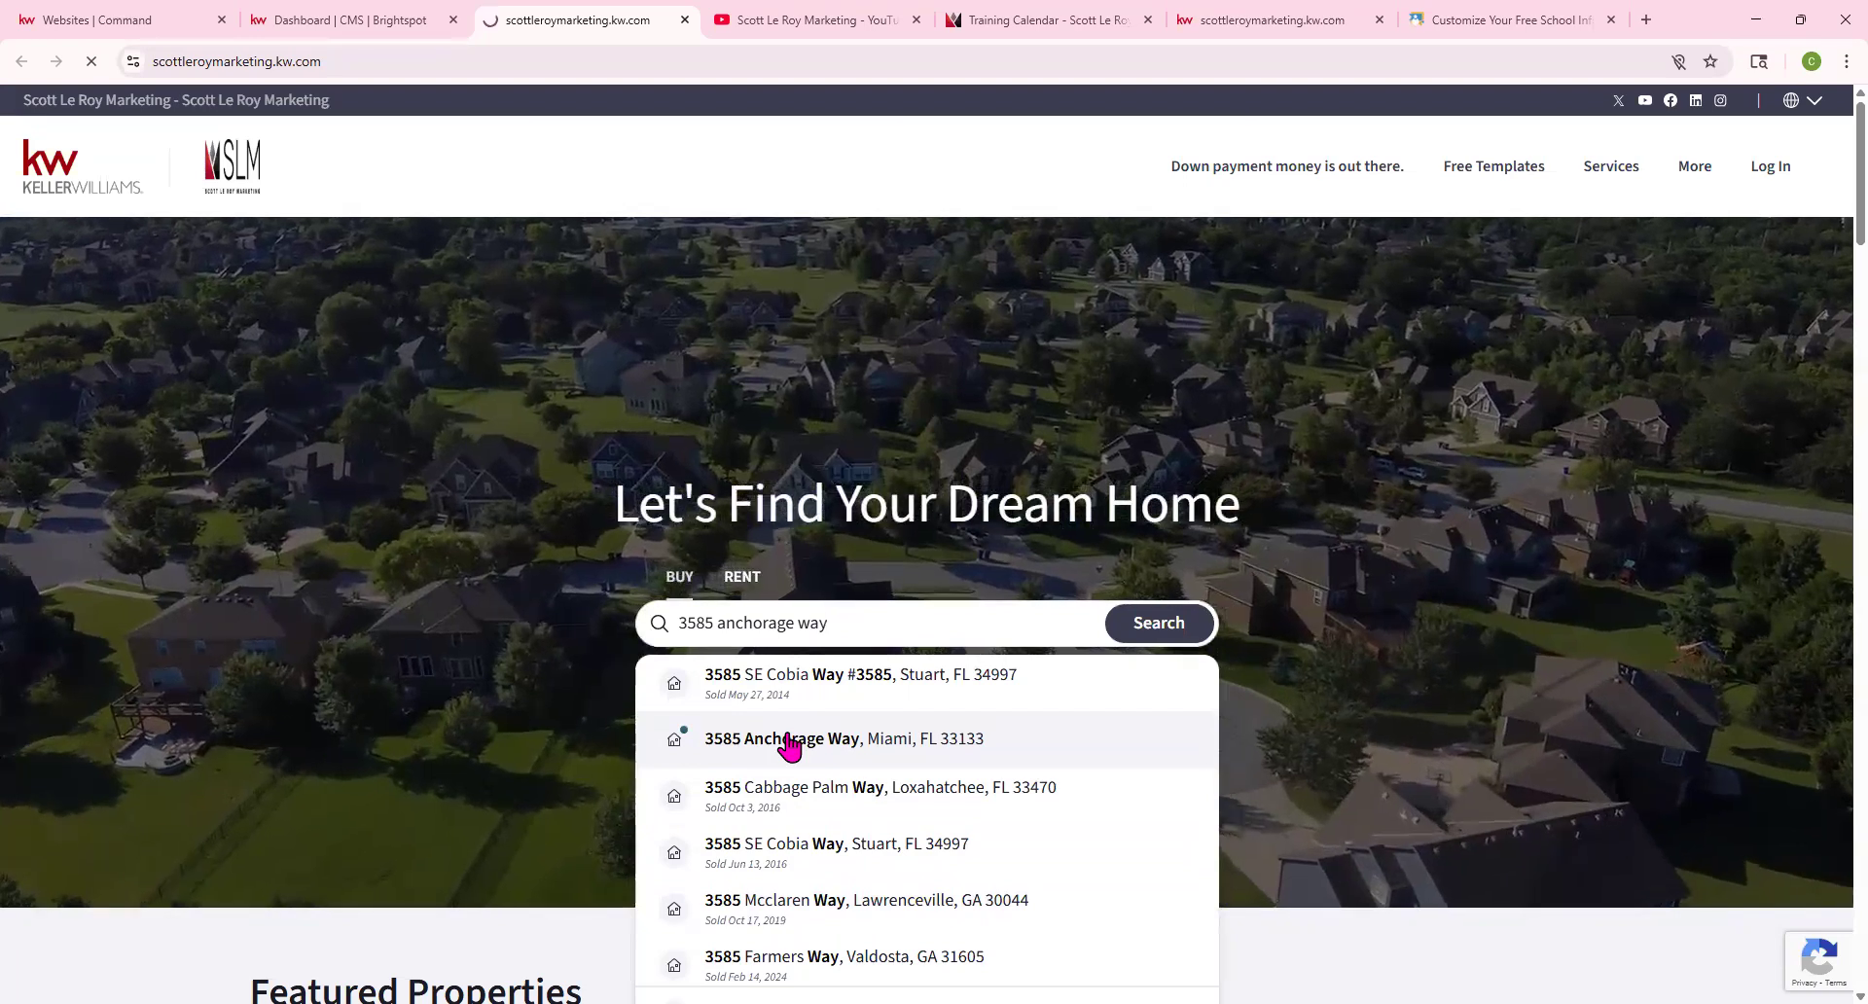
pyautogui.click(789, 746)
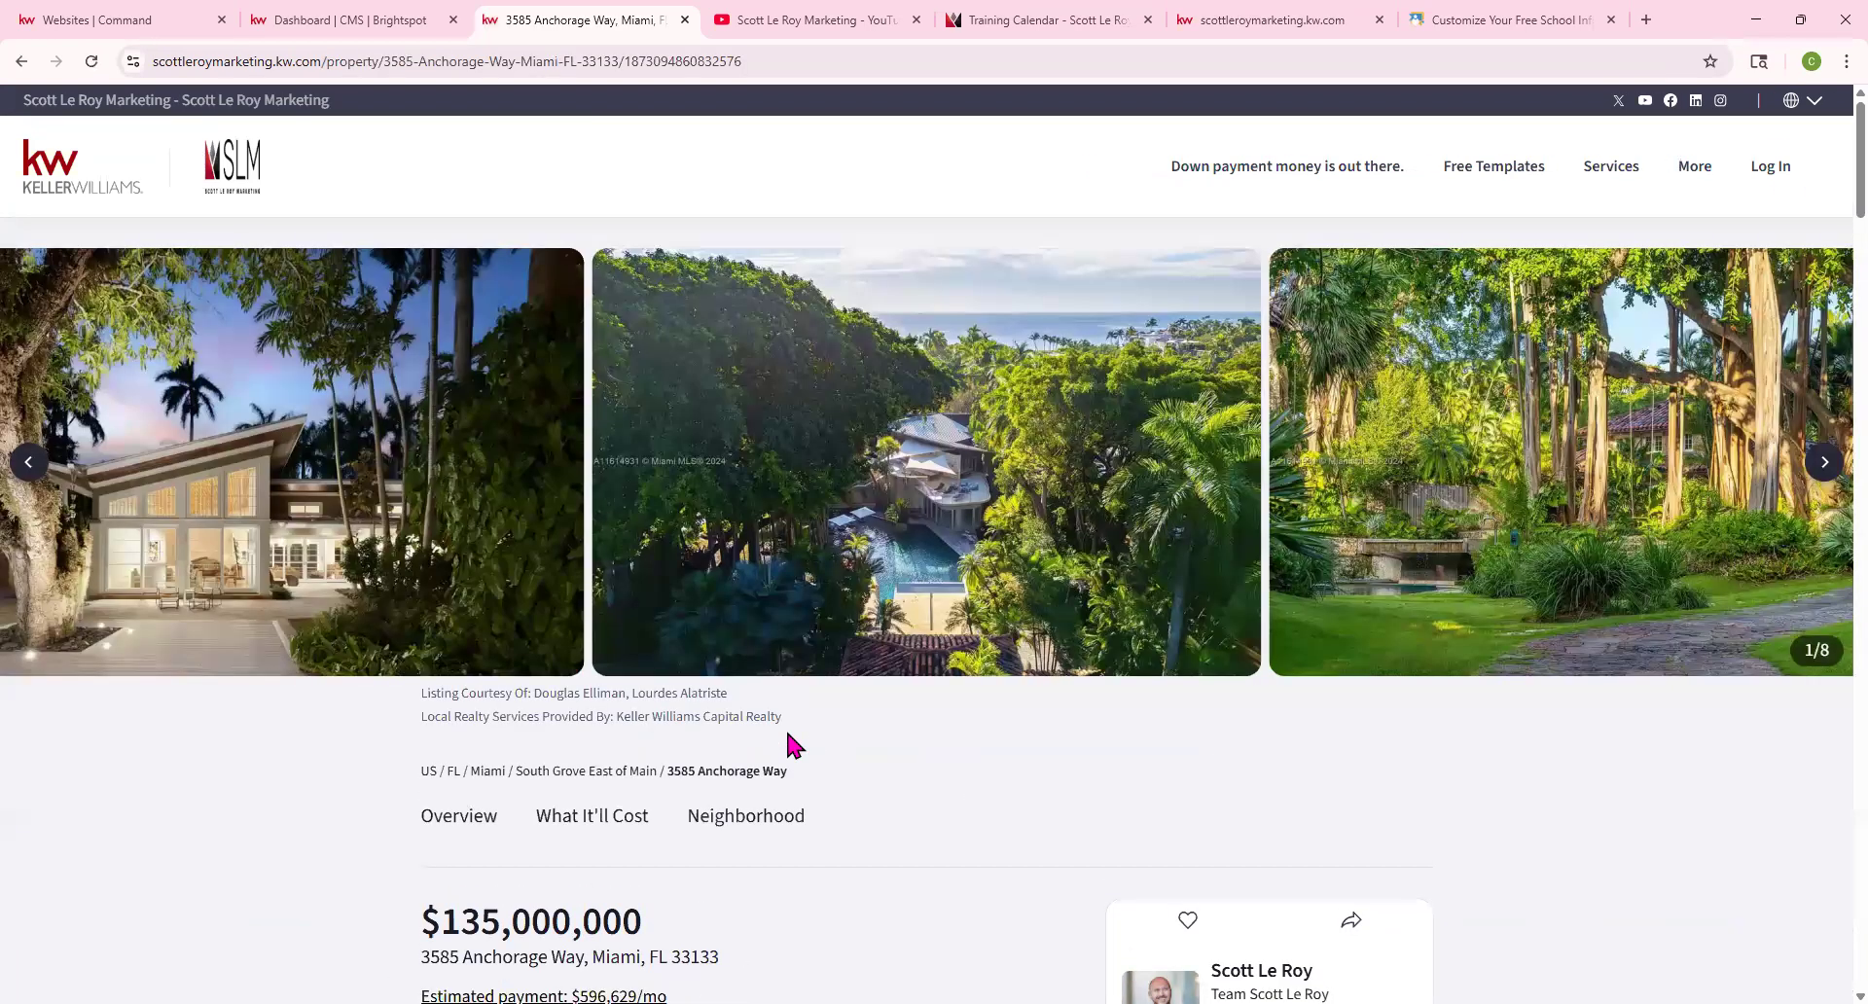
pyautogui.click(1823, 462)
pyautogui.click(1824, 464)
pyautogui.scroll(-4, 583, 681)
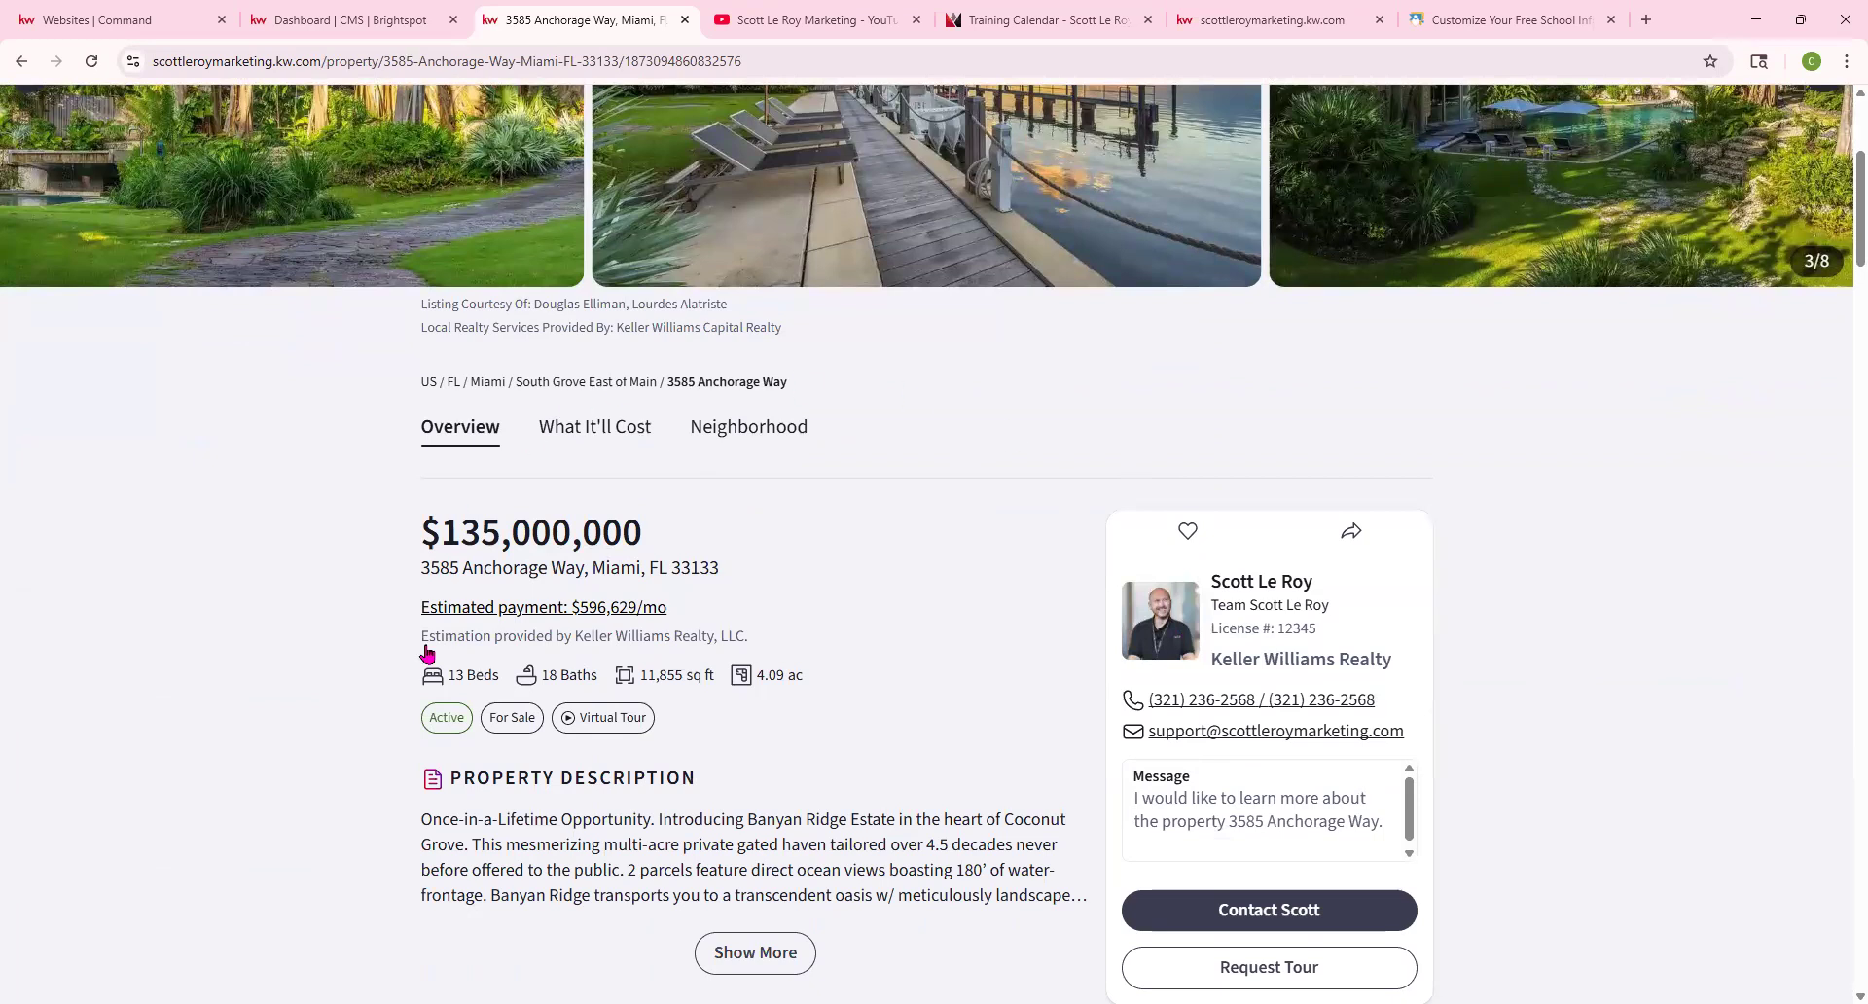
pyautogui.scroll(-3, 710, 717)
pyautogui.scroll(-3, 715, 718)
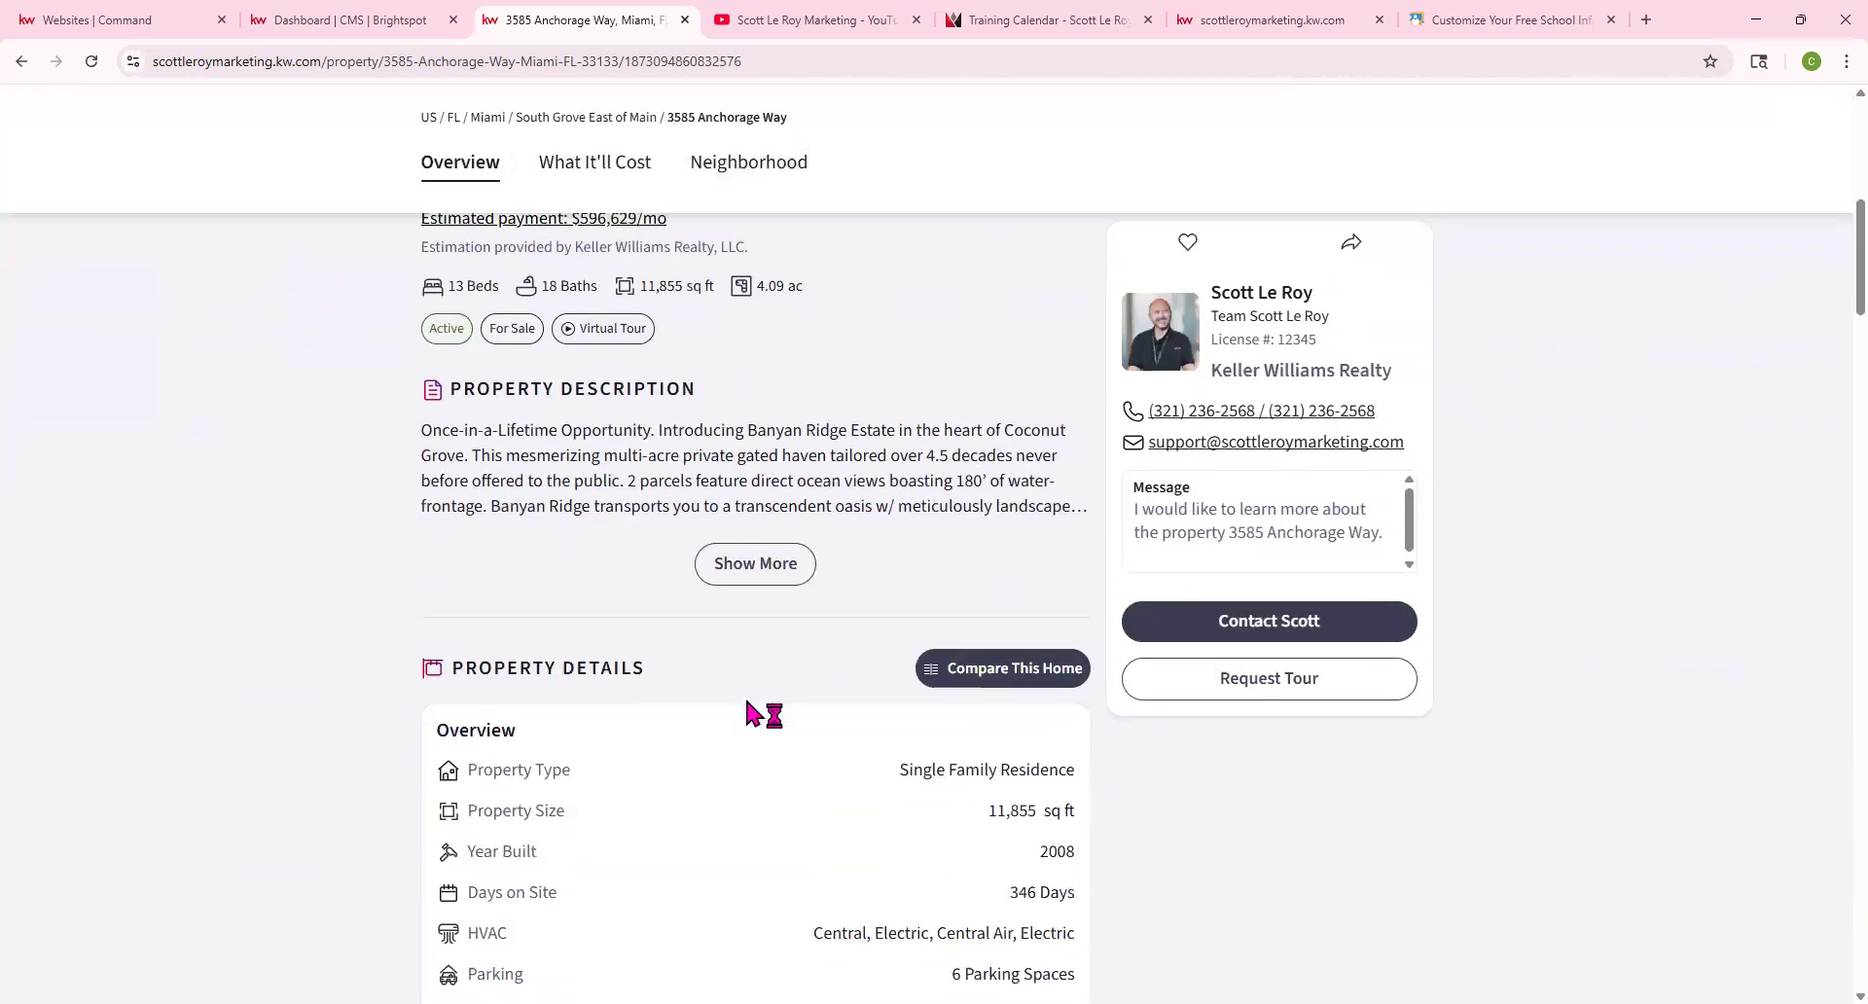
pyautogui.scroll(-3, 947, 520)
pyautogui.scroll(-3, 510, 428)
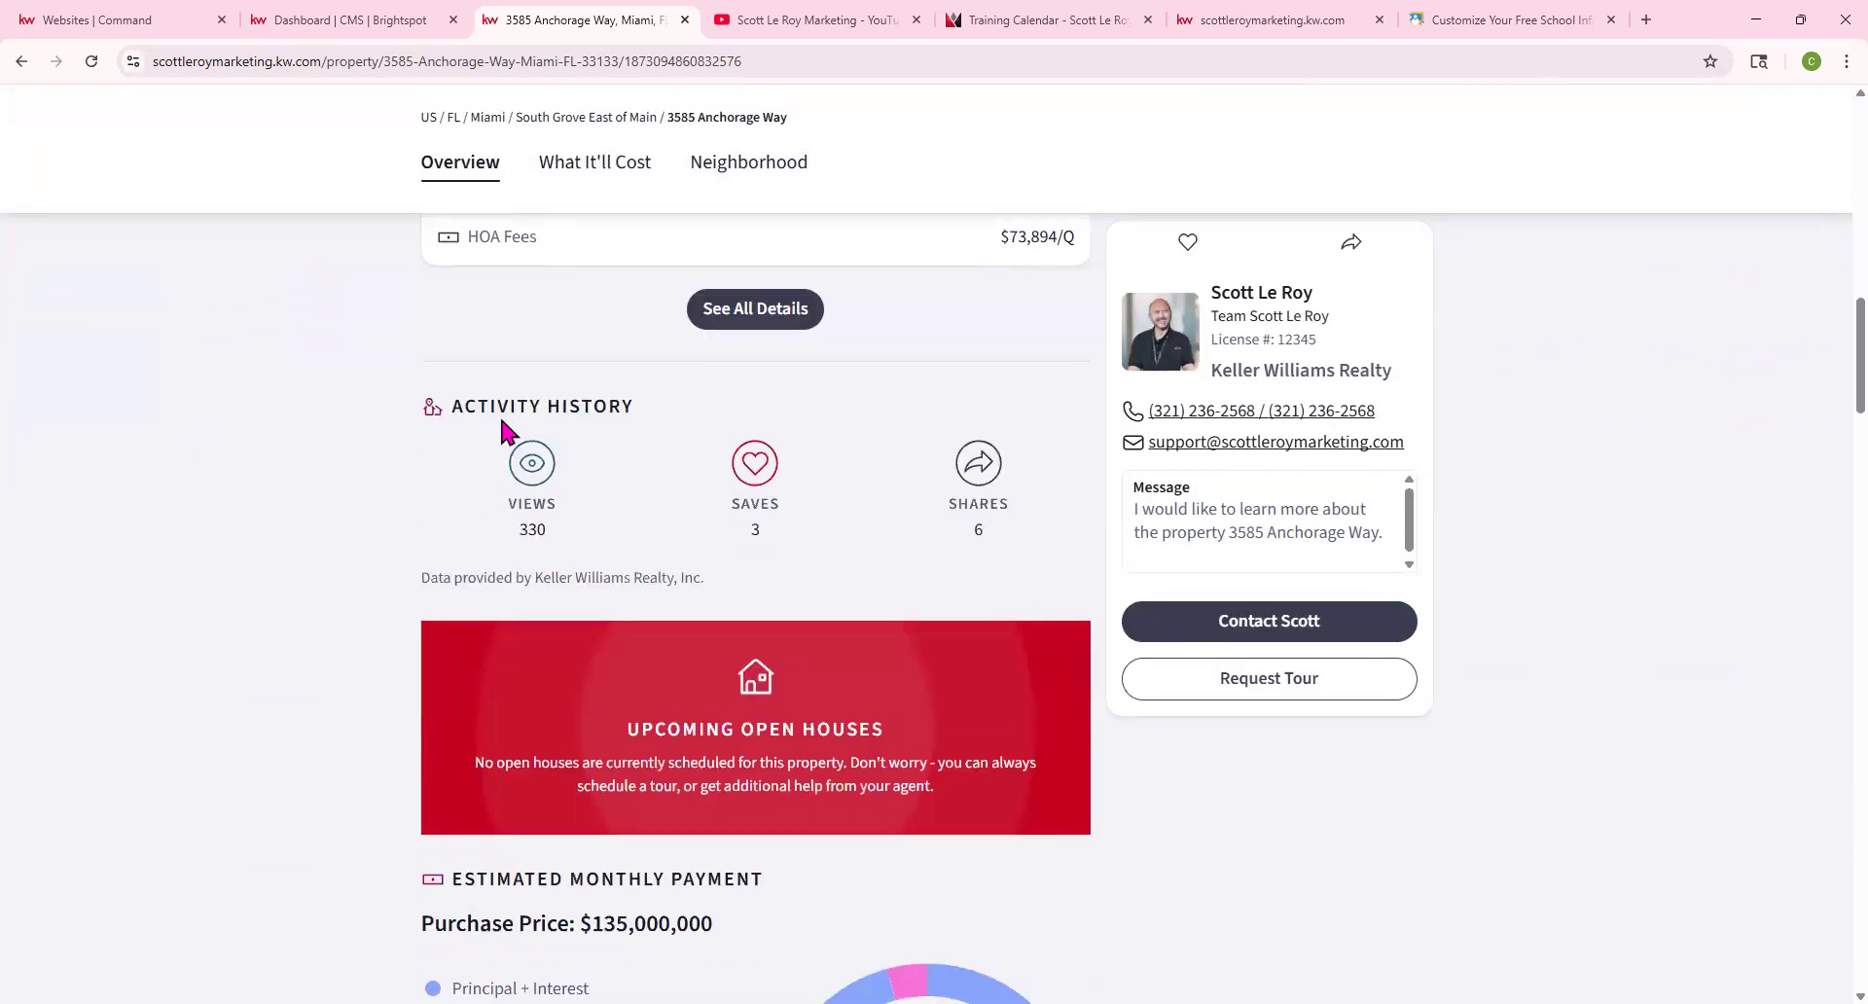
pyautogui.scroll(-3, 638, 525)
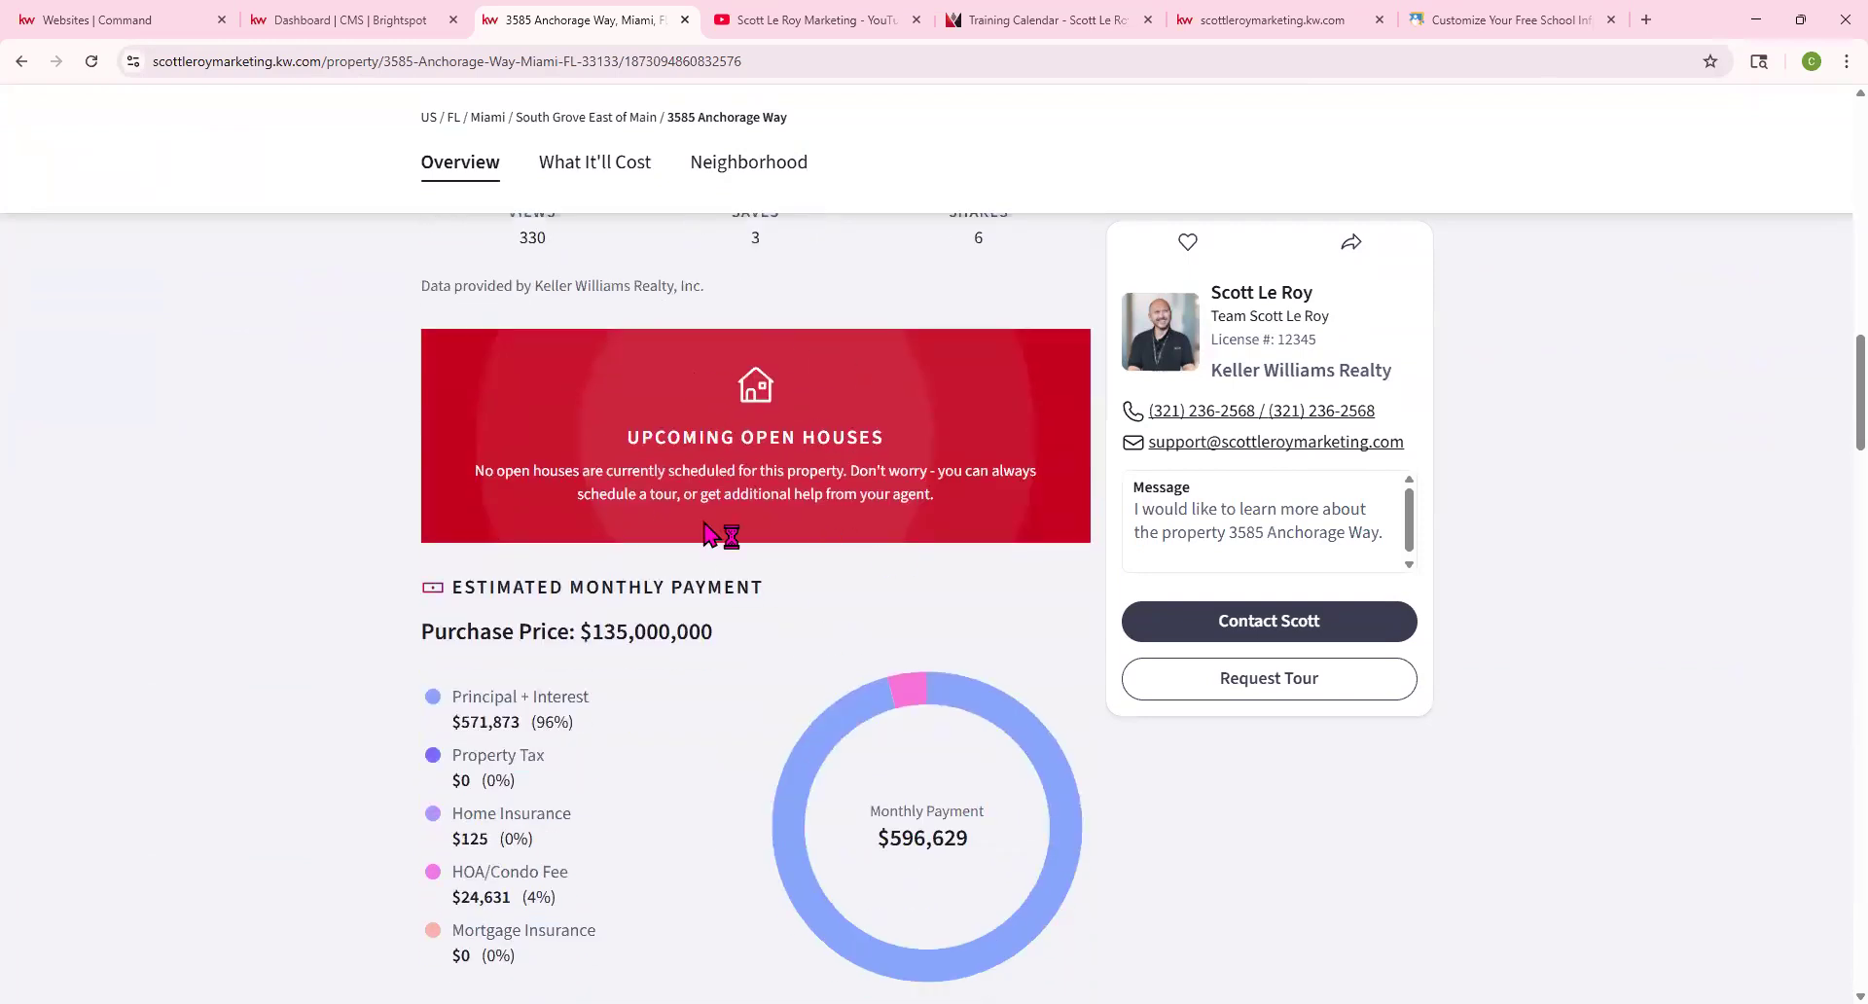
pyautogui.scroll(-10, 717, 567)
pyautogui.scroll(-2, 715, 570)
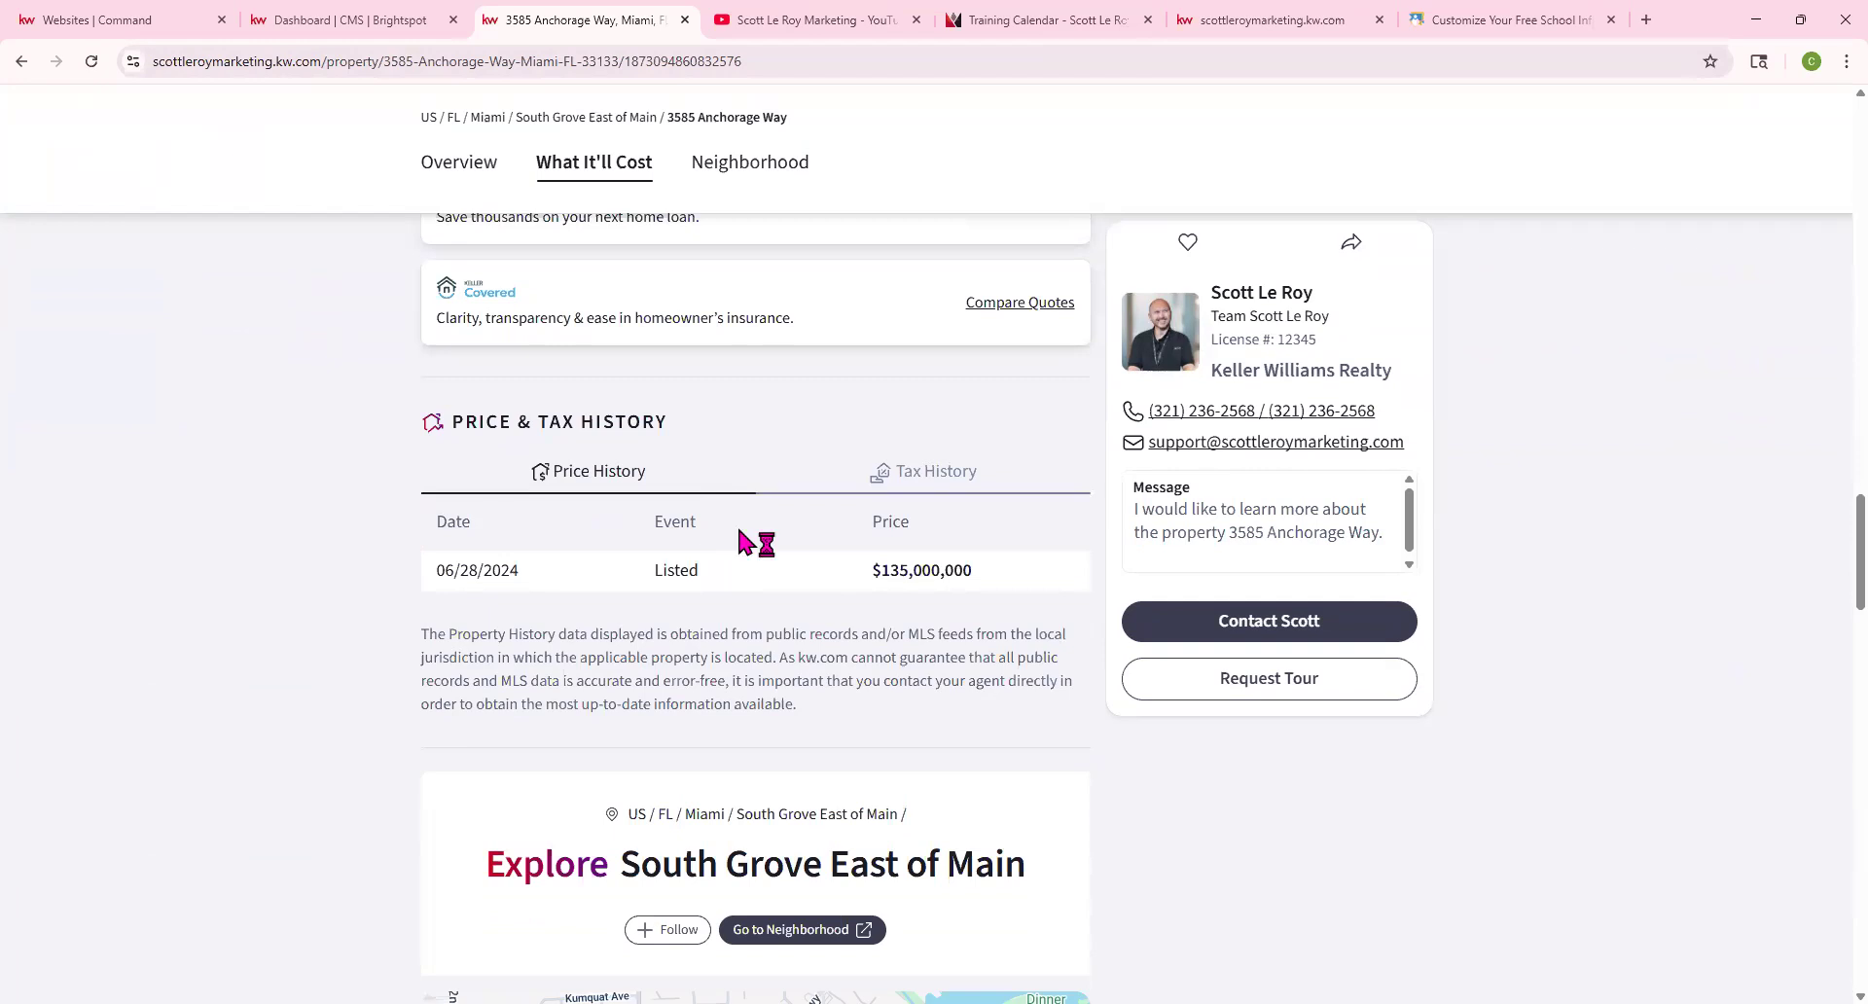
pyautogui.scroll(-13, 739, 535)
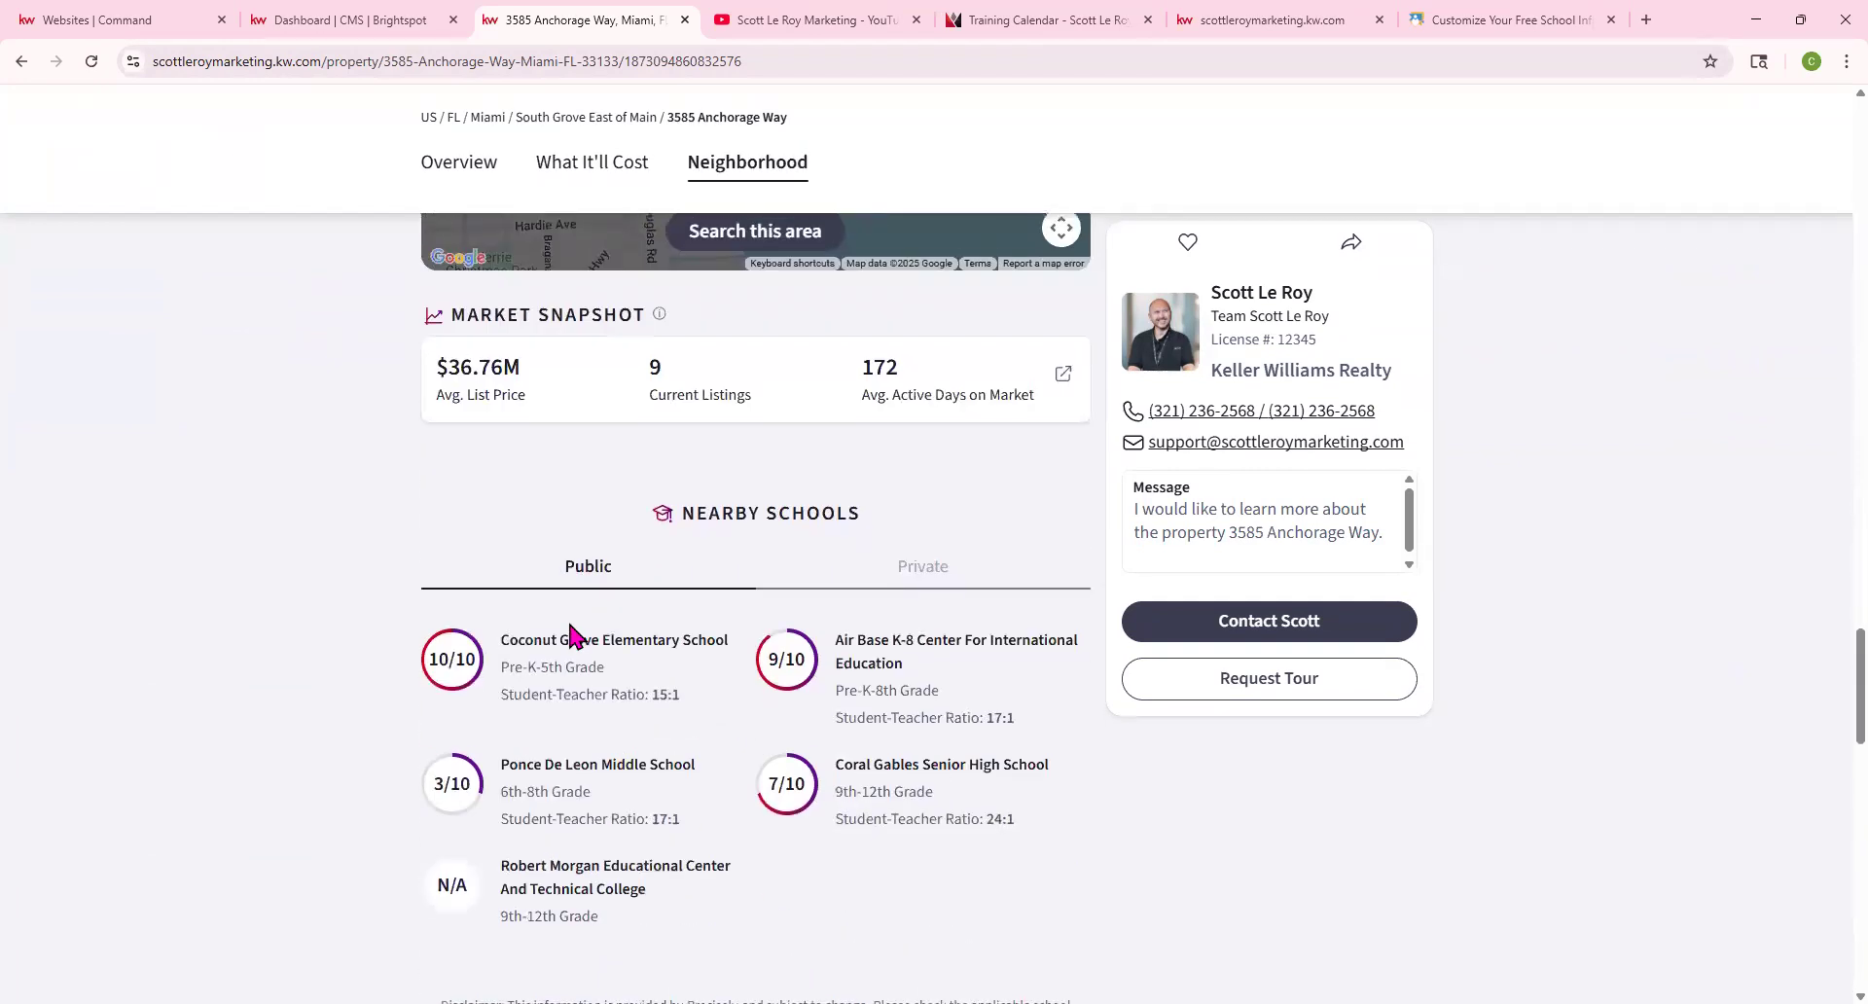
pyautogui.scroll(-5, 798, 477)
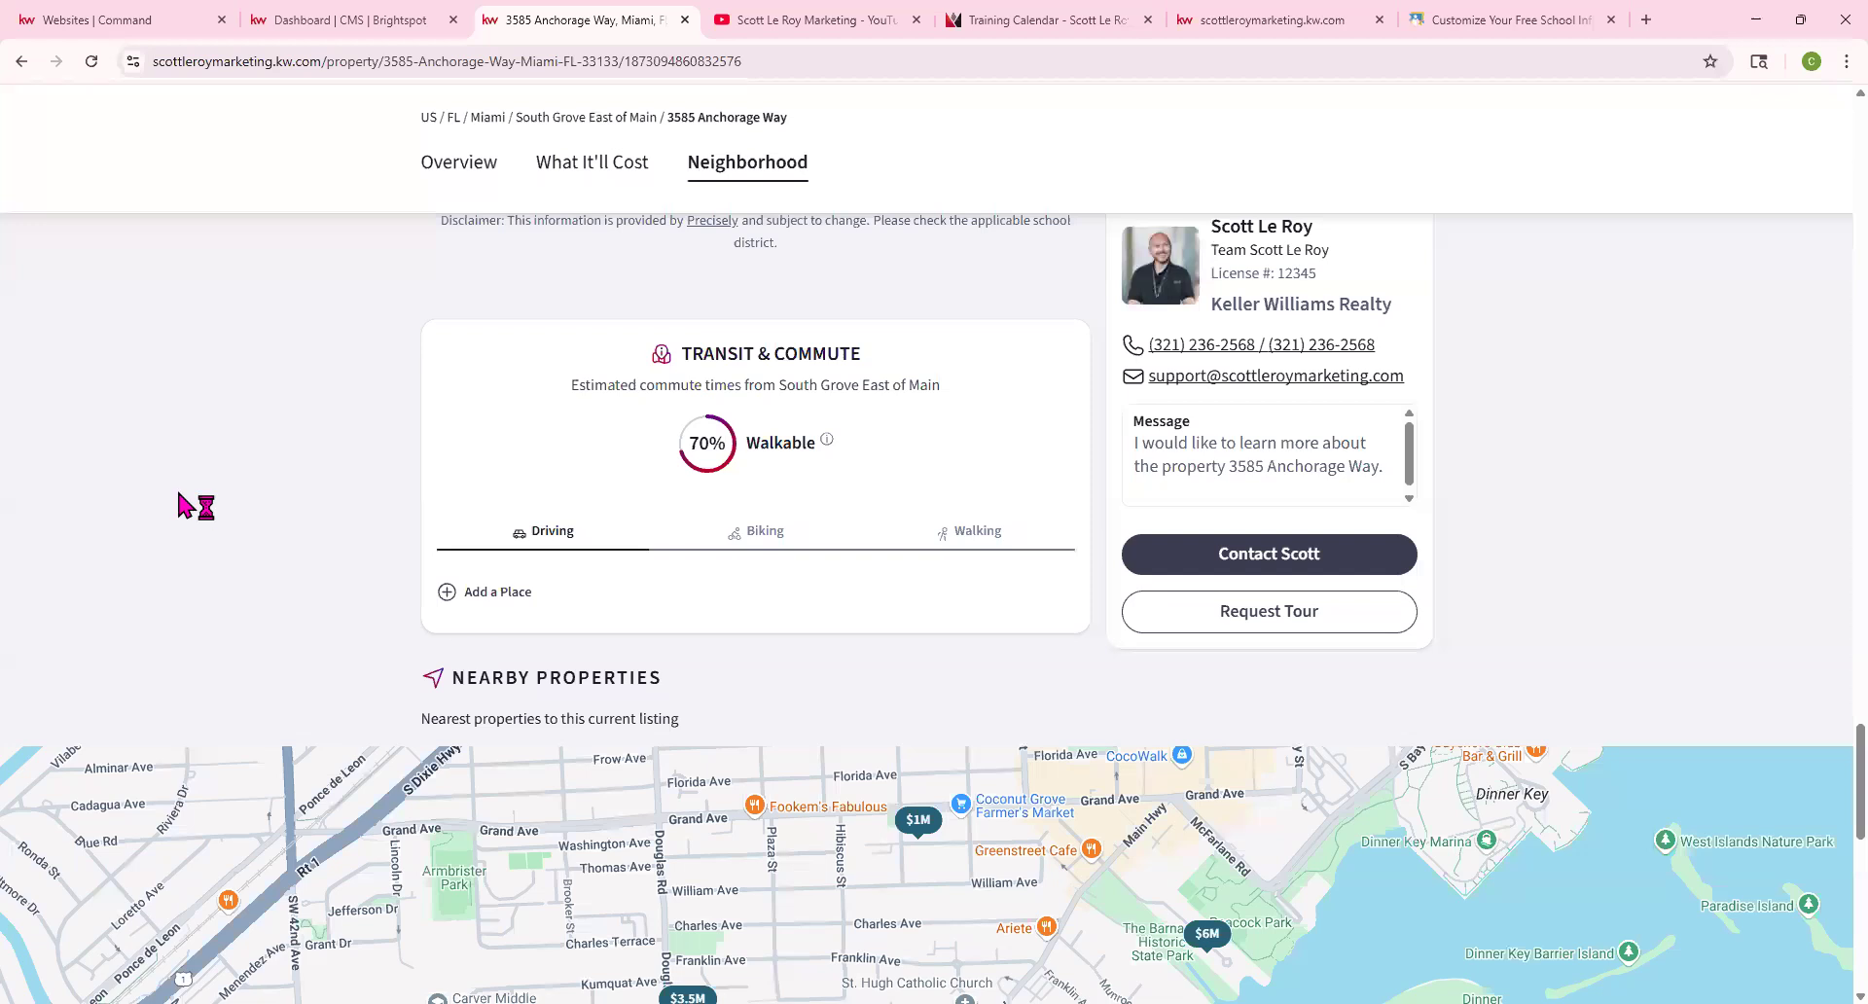
pyautogui.scroll(20, 203, 498)
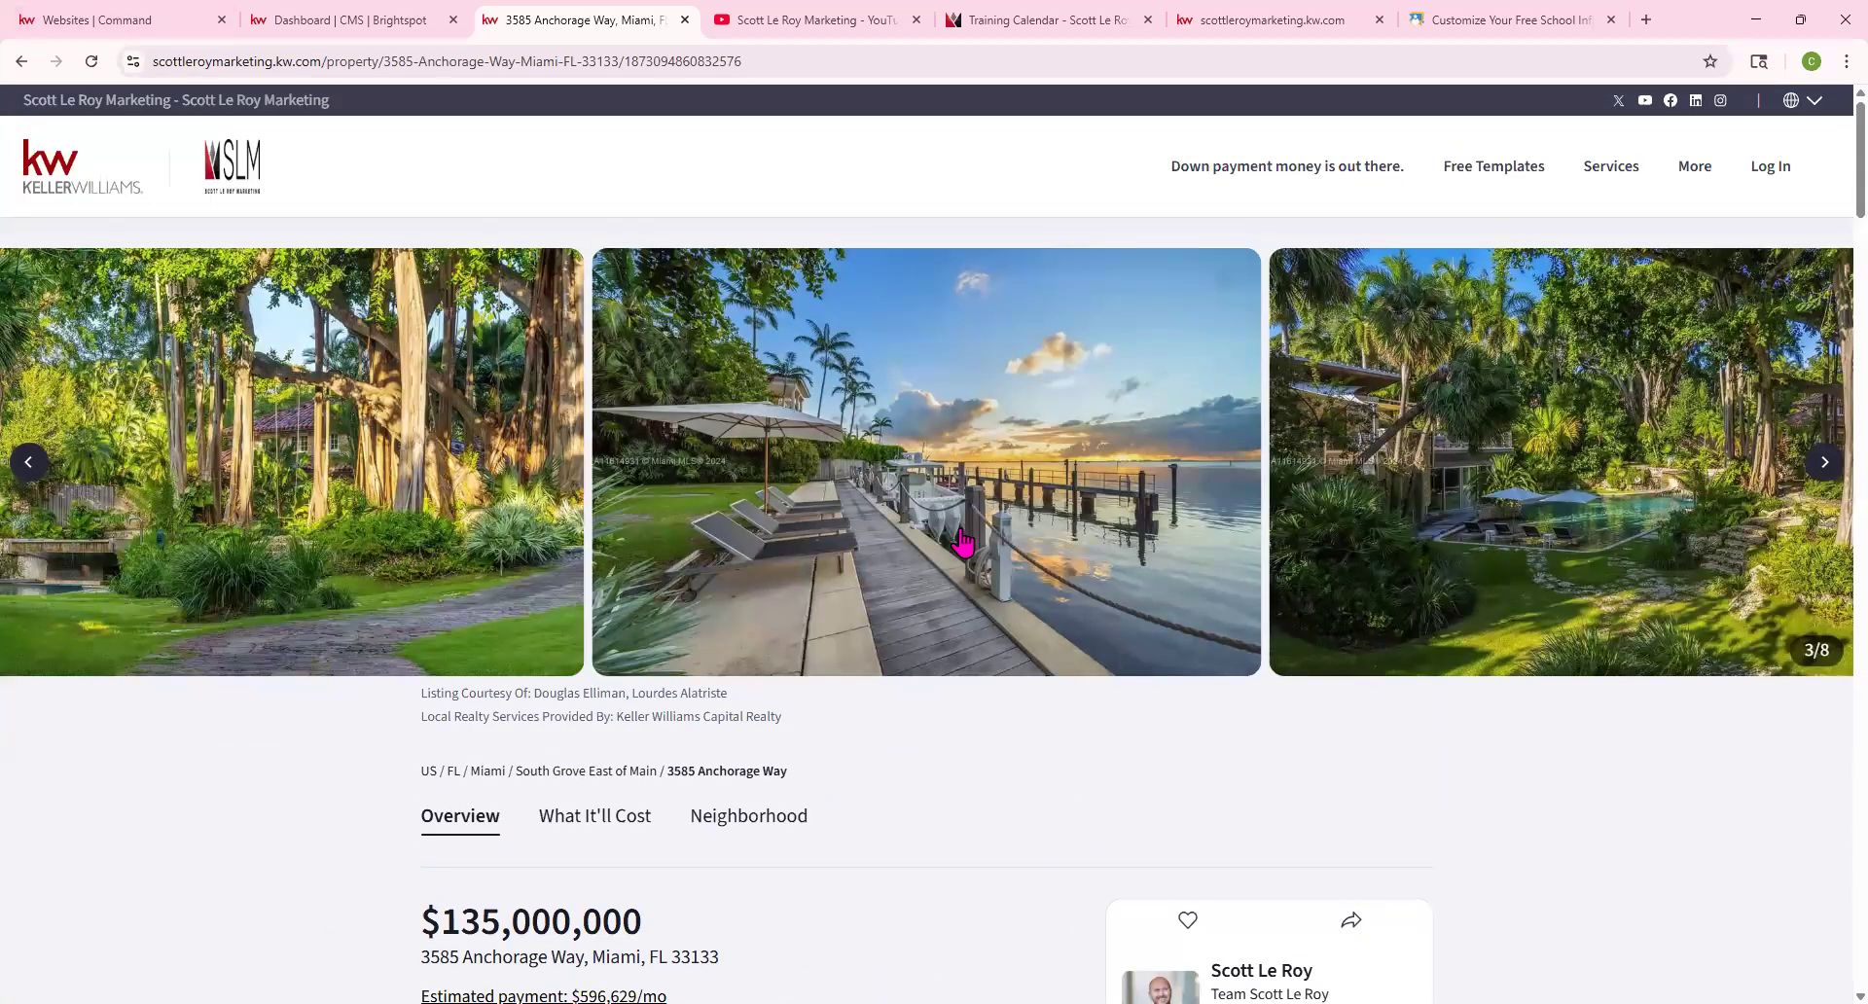
# Append /openhouse to the listing URL to load its open-house sign-in page
pyautogui.click(811, 60)
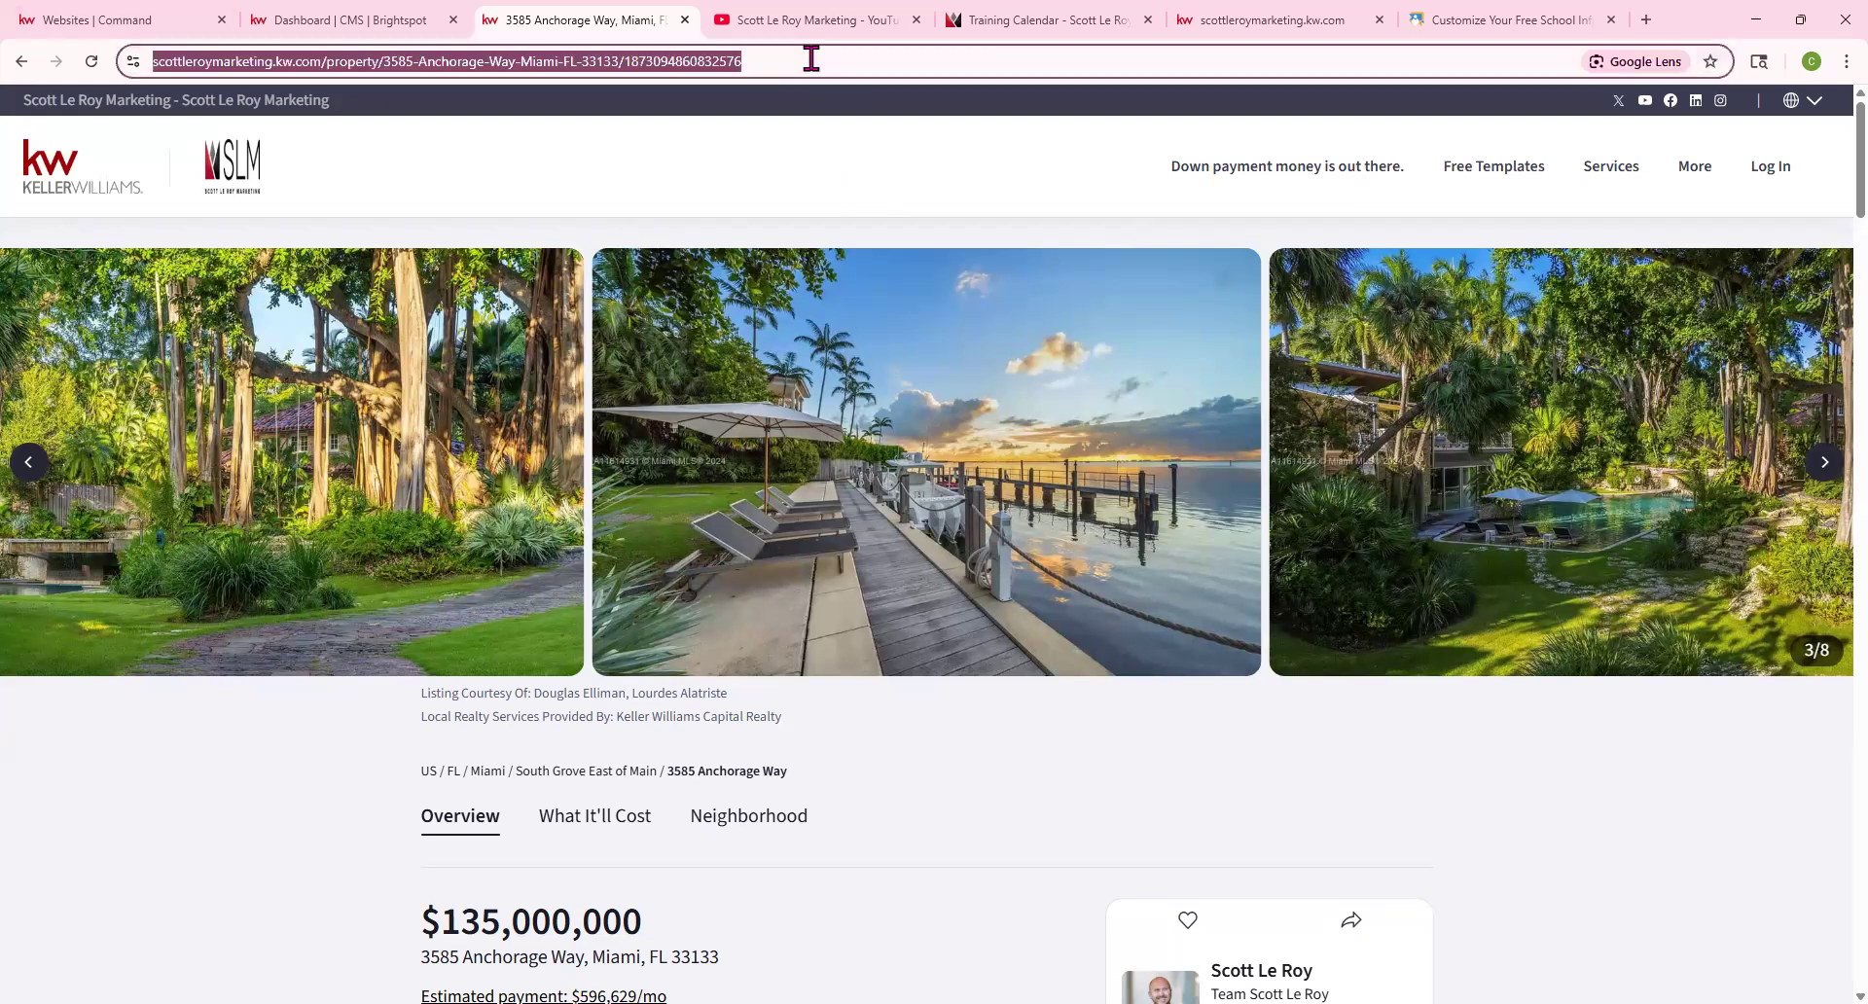
pyautogui.click(812, 60)
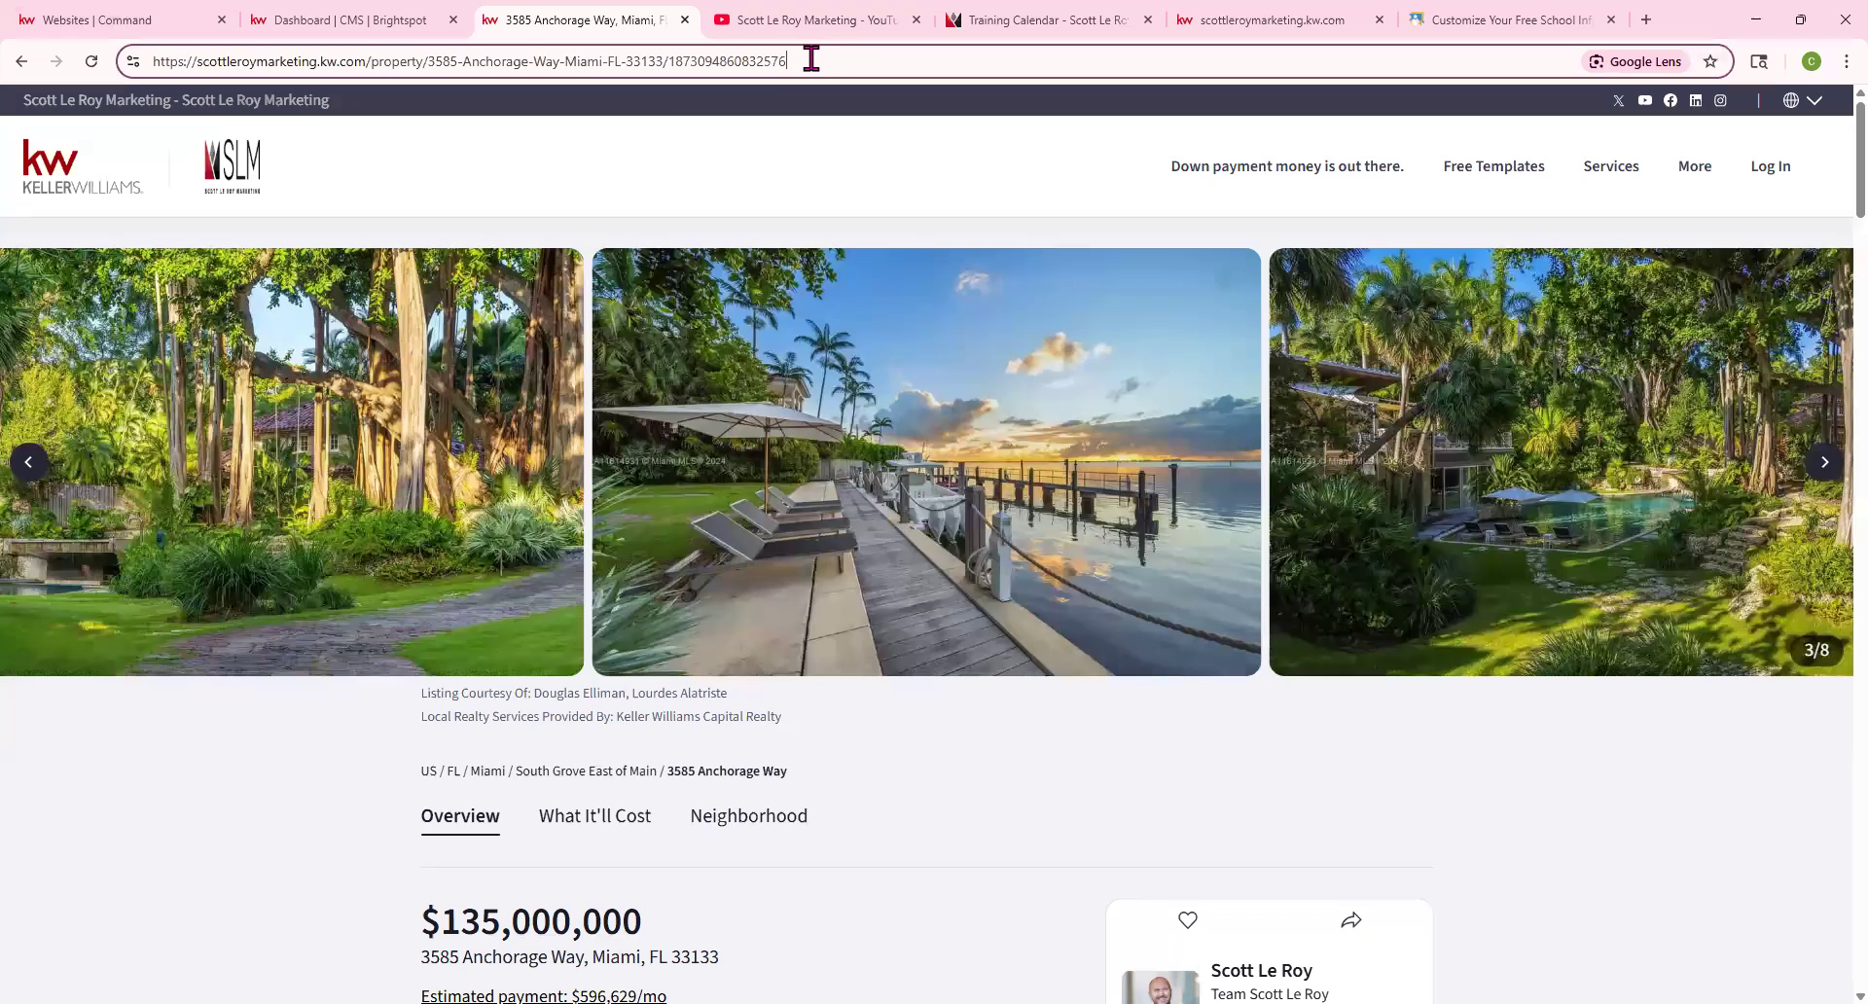
pyautogui.write('/')
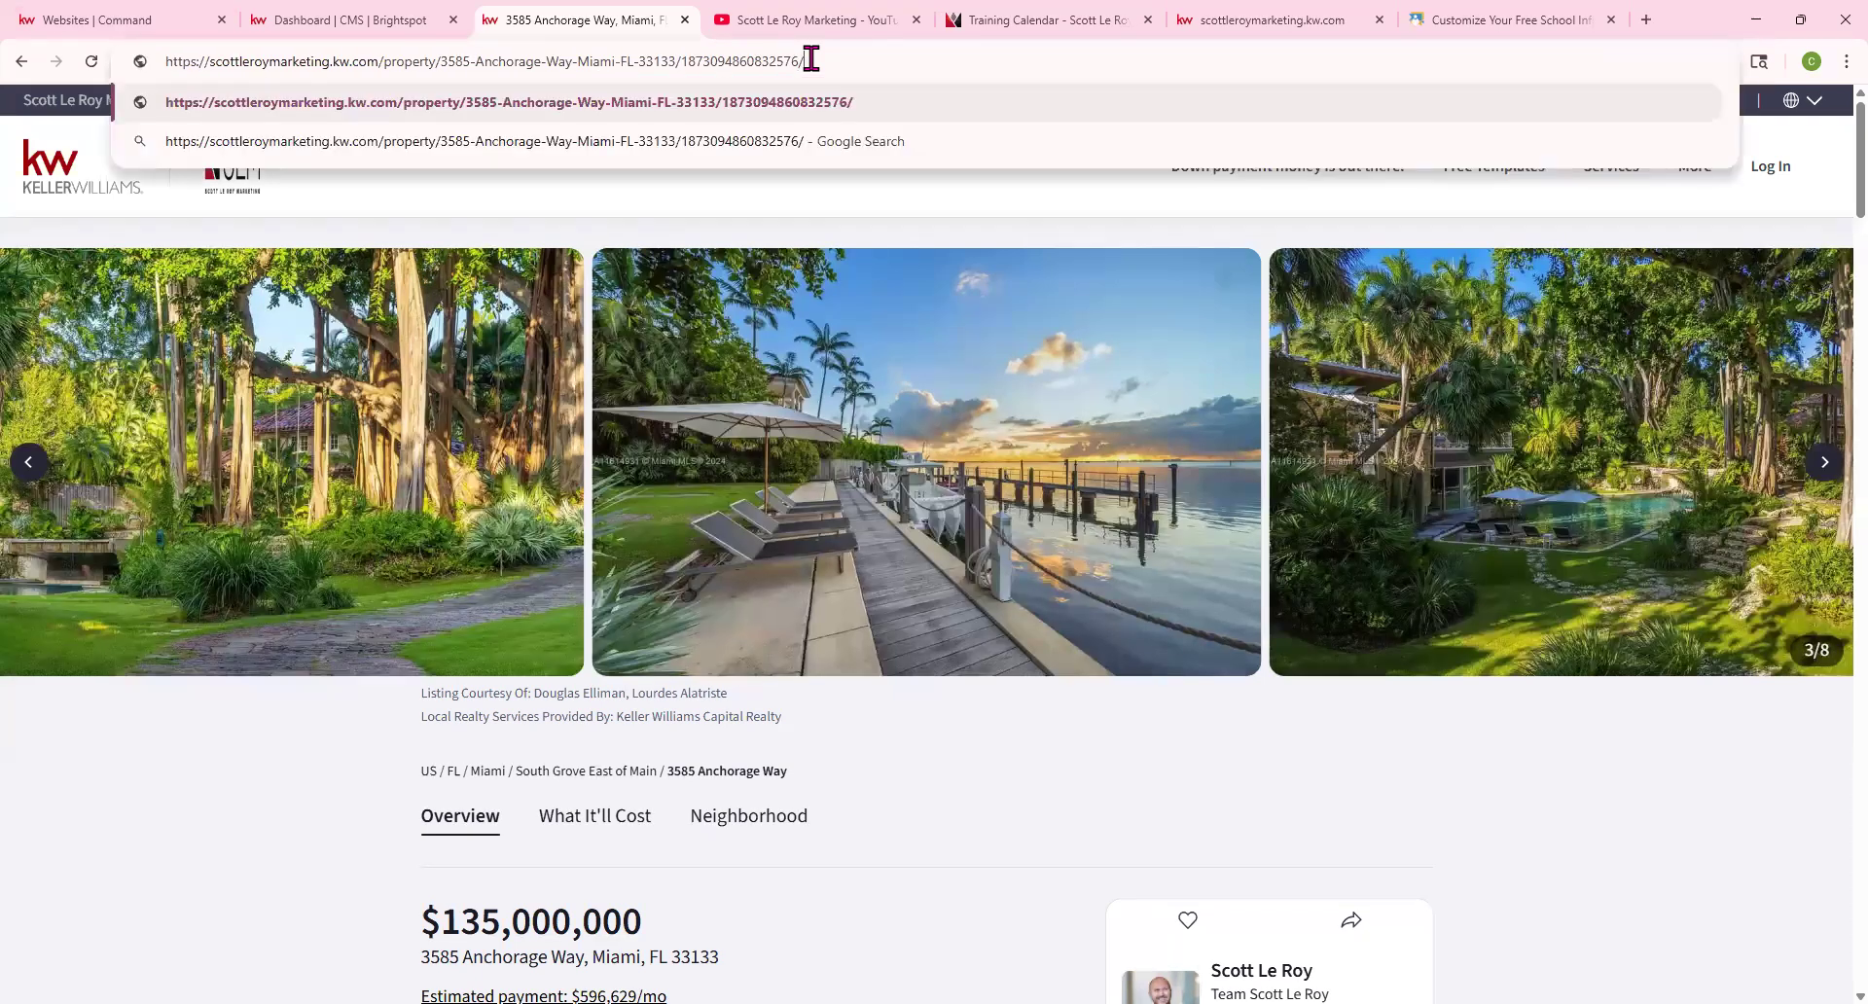
pyautogui.write('openhouse')
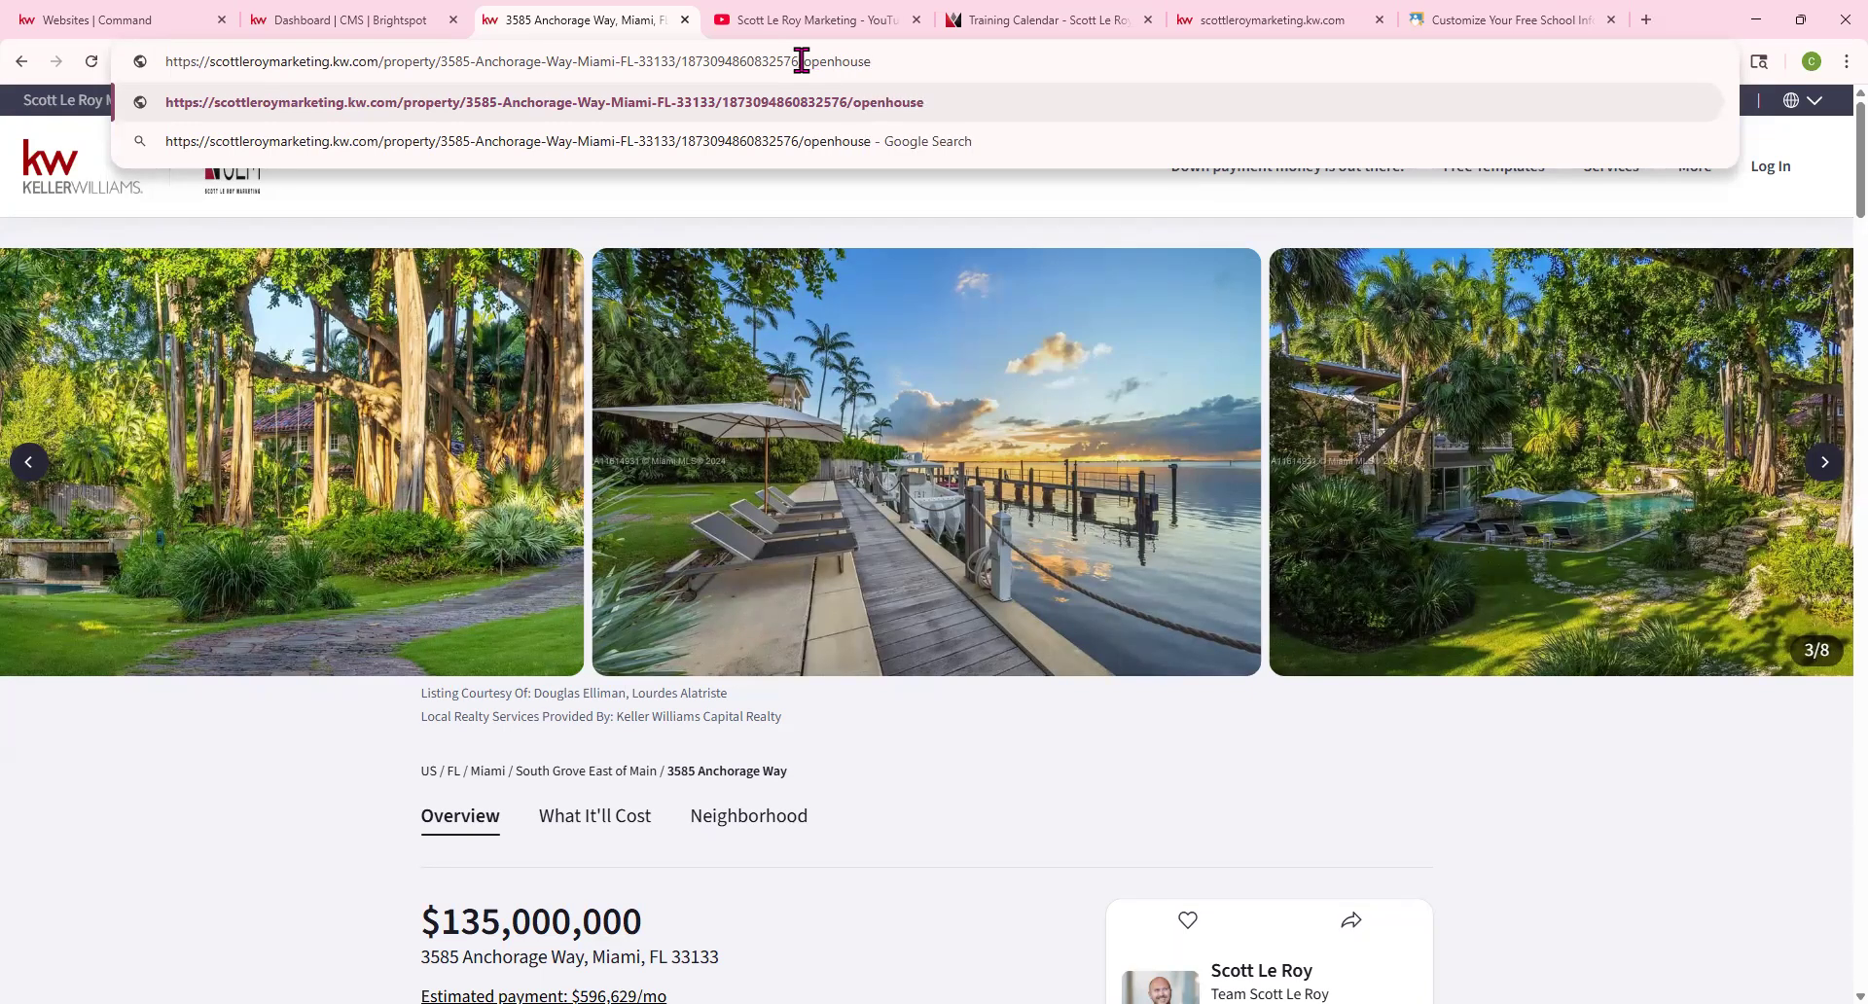
pyautogui.moveTo(796, 61); pyautogui.dragTo(880, 65)
pyautogui.press('Return')
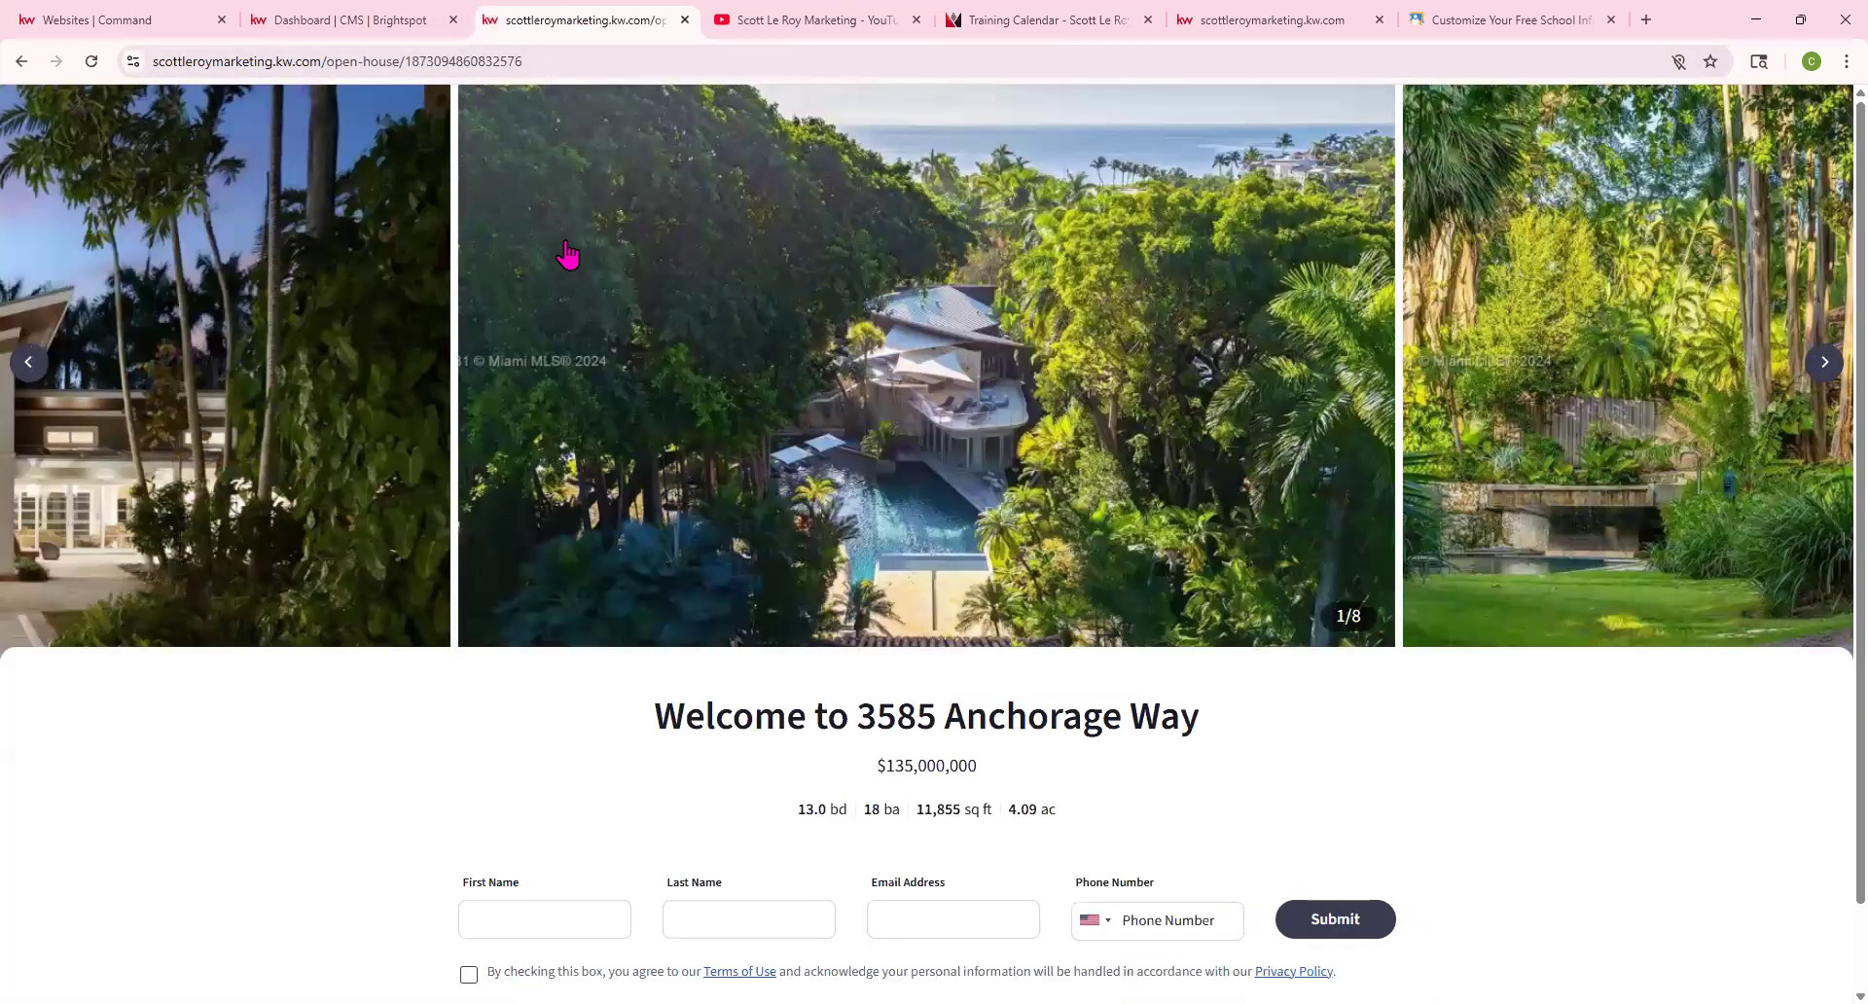
# Browse the open-house page's property photo carousel up to the fountain photo
pyautogui.scroll(-1, 728, 731)
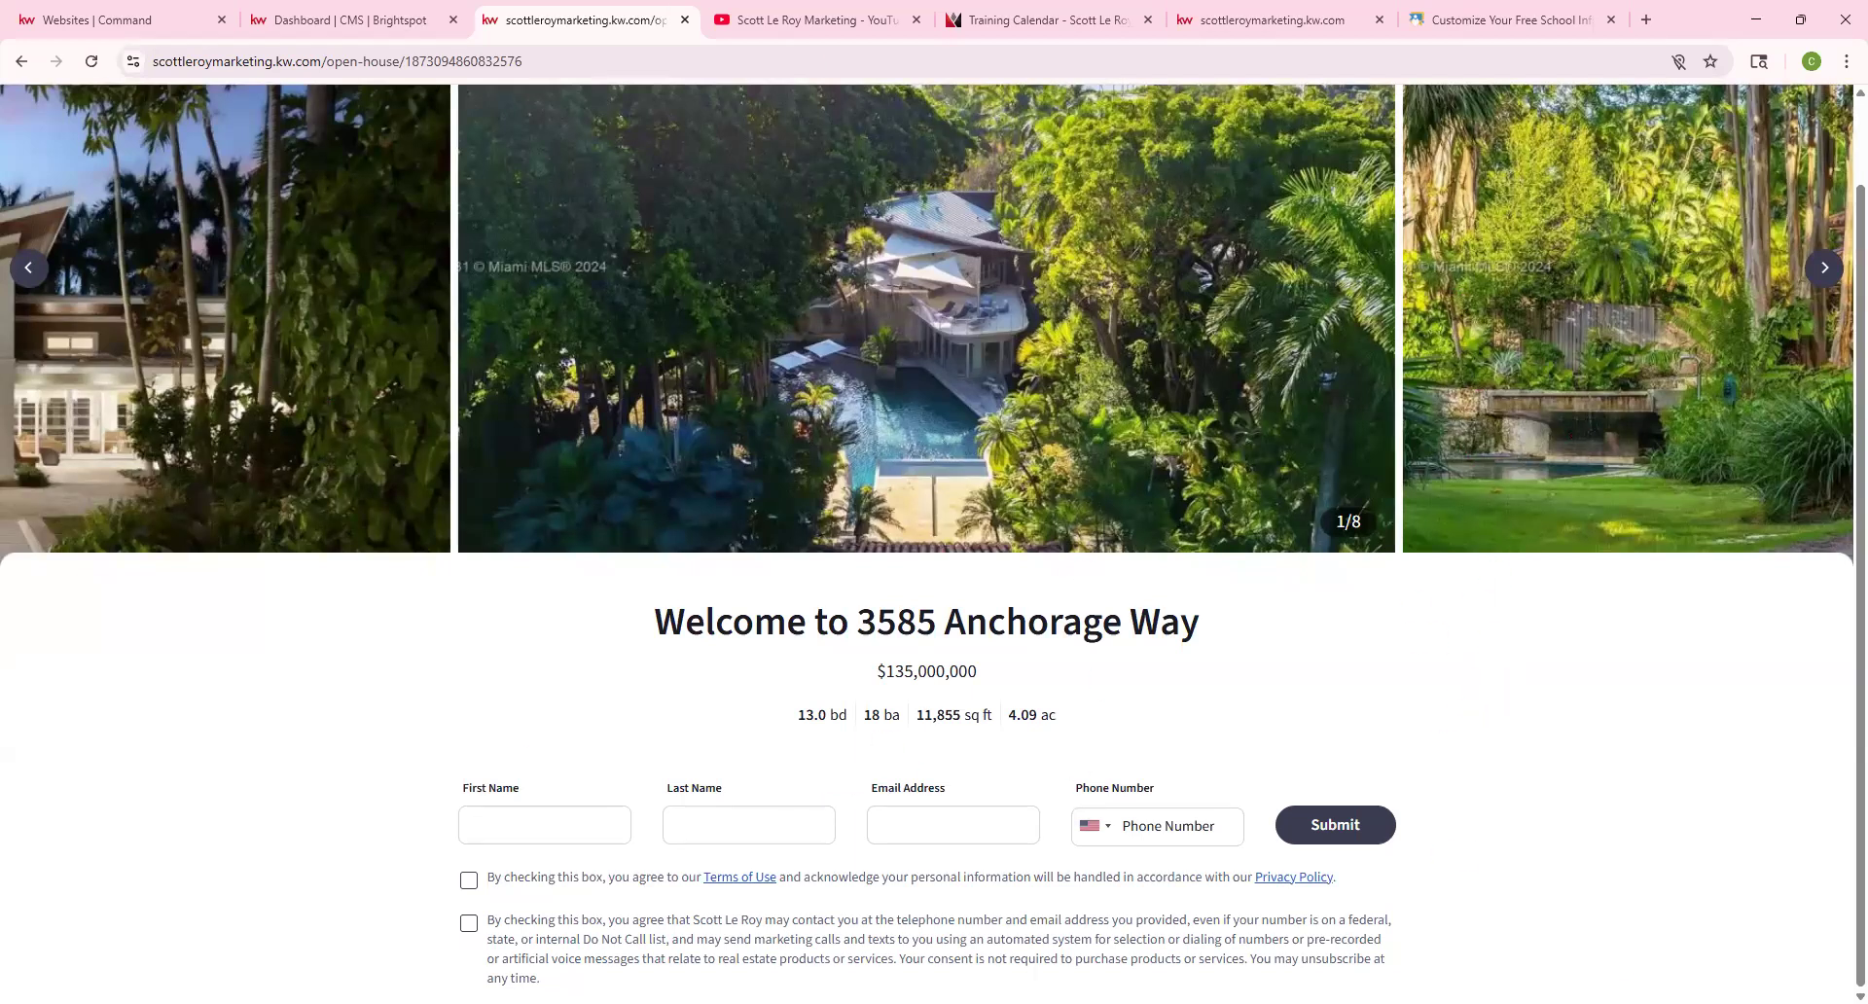
pyautogui.doubleClick(1823, 269)
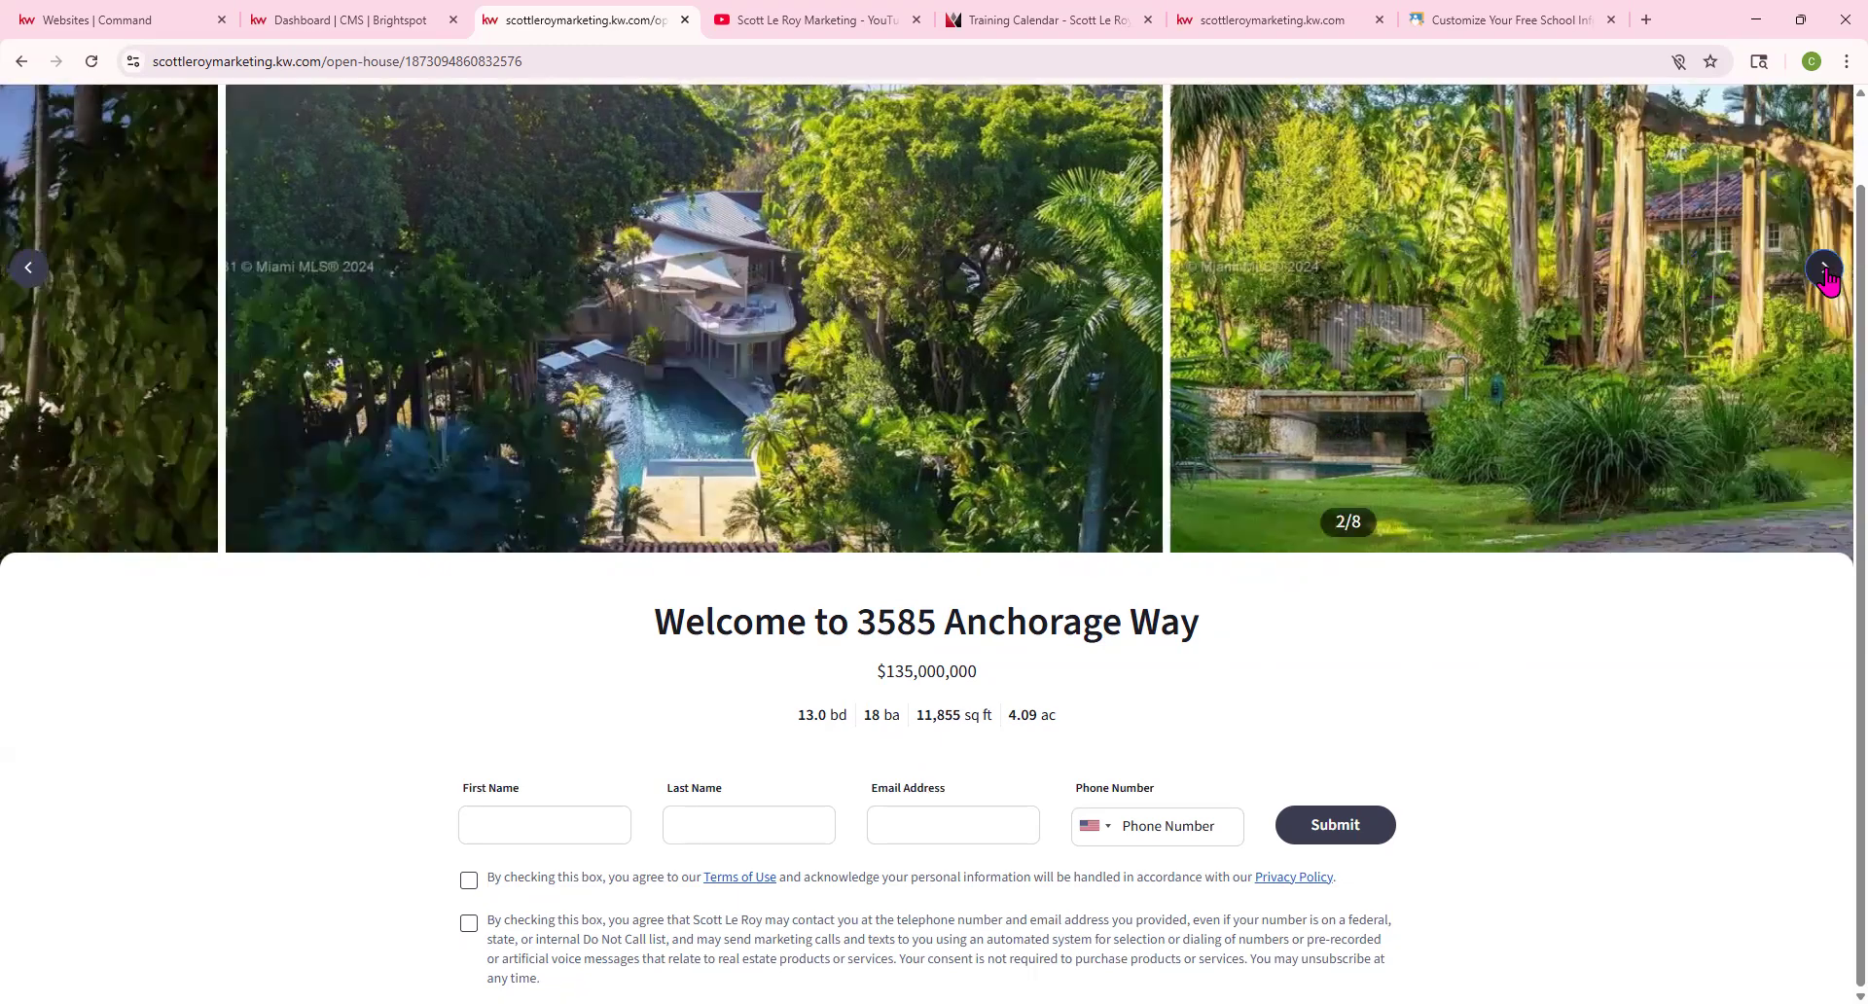
pyautogui.click(1824, 269)
pyautogui.click(1823, 269)
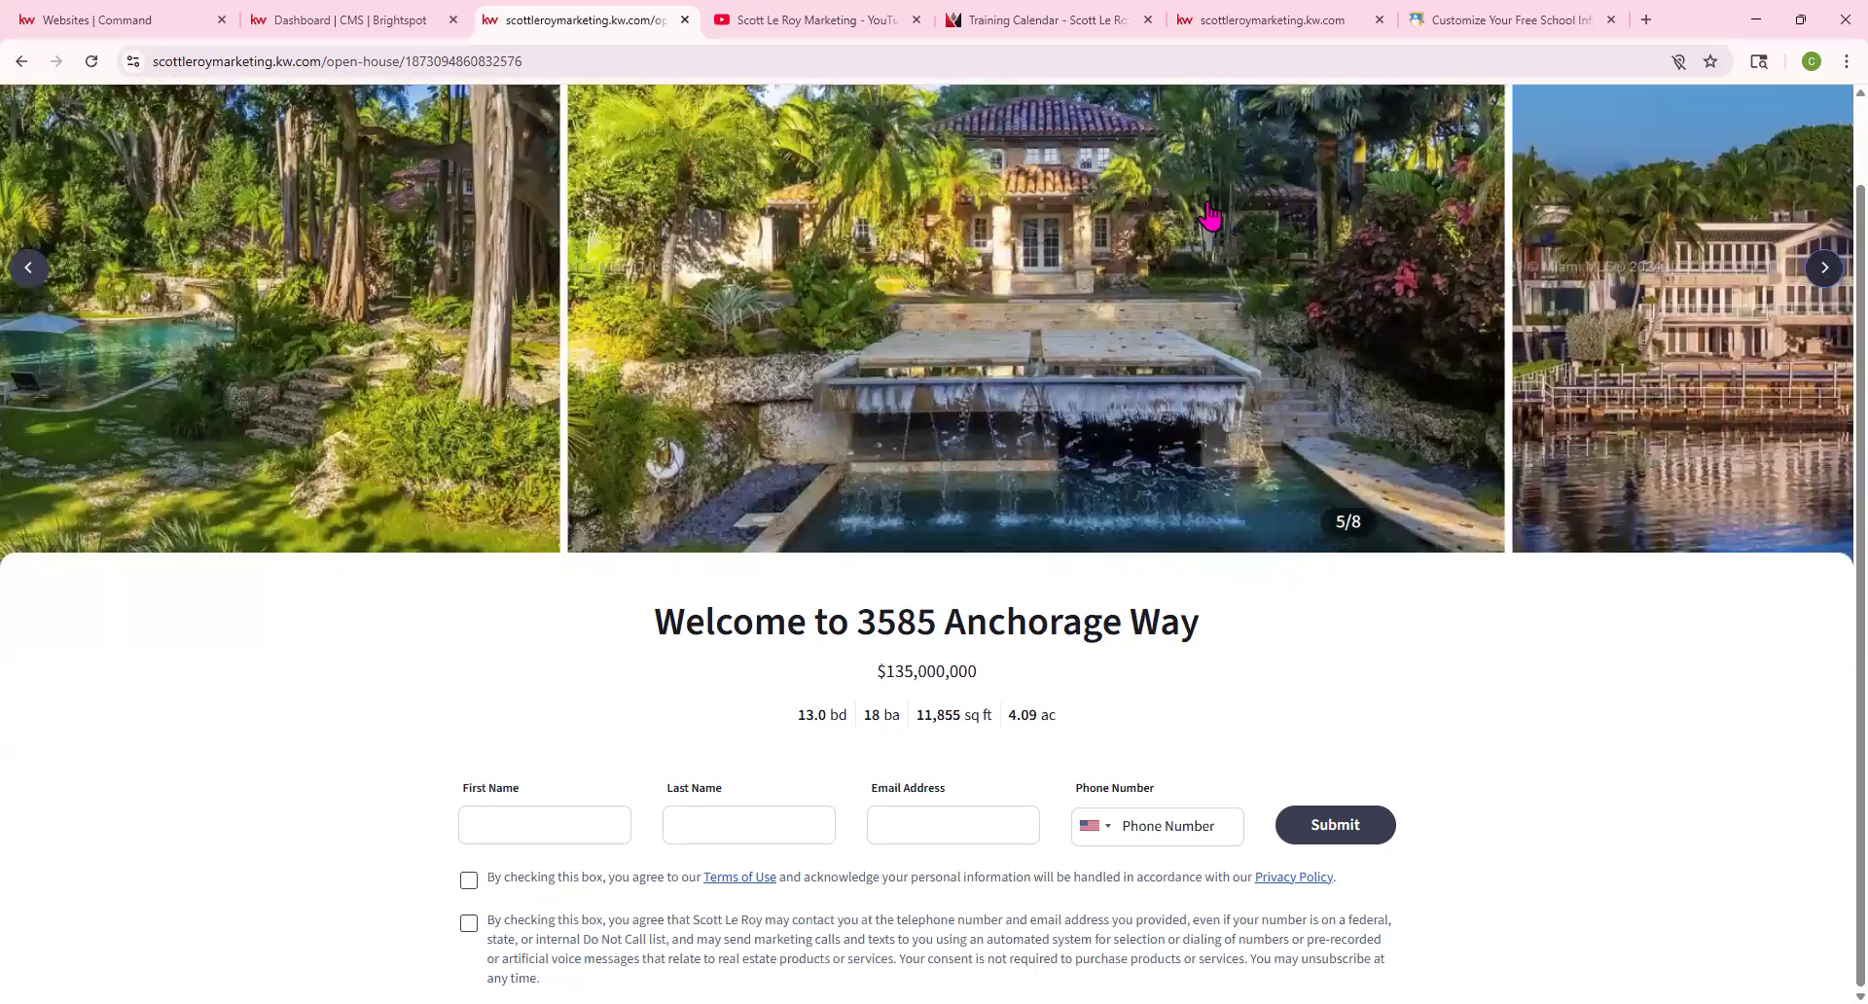
pyautogui.moveTo(654, 622); pyautogui.dragTo(1221, 638)
pyautogui.moveTo(821, 701); pyautogui.dragTo(1109, 778)
# Fill in the autofilled name, email and phone number, tick both consents, and submit the sign-in
pyautogui.click(359, 786)
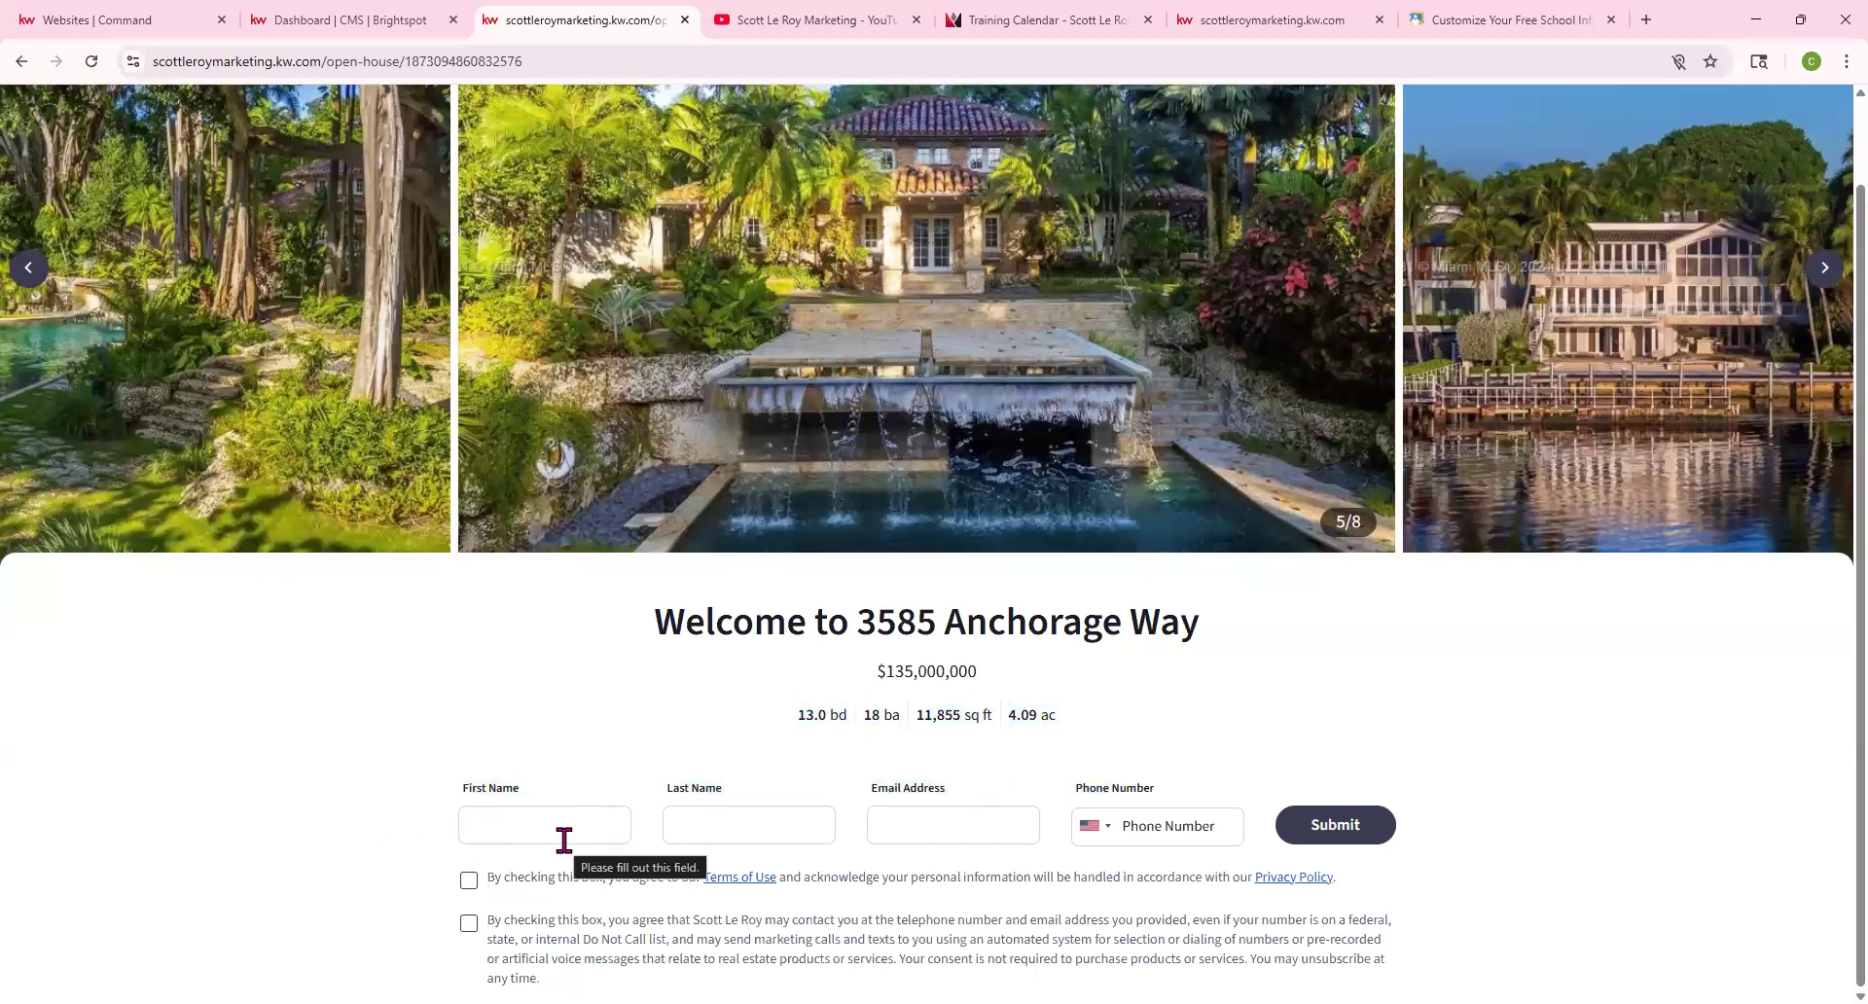
pyautogui.click(565, 839)
pyautogui.click(588, 878)
pyautogui.click(749, 827)
pyautogui.click(764, 910)
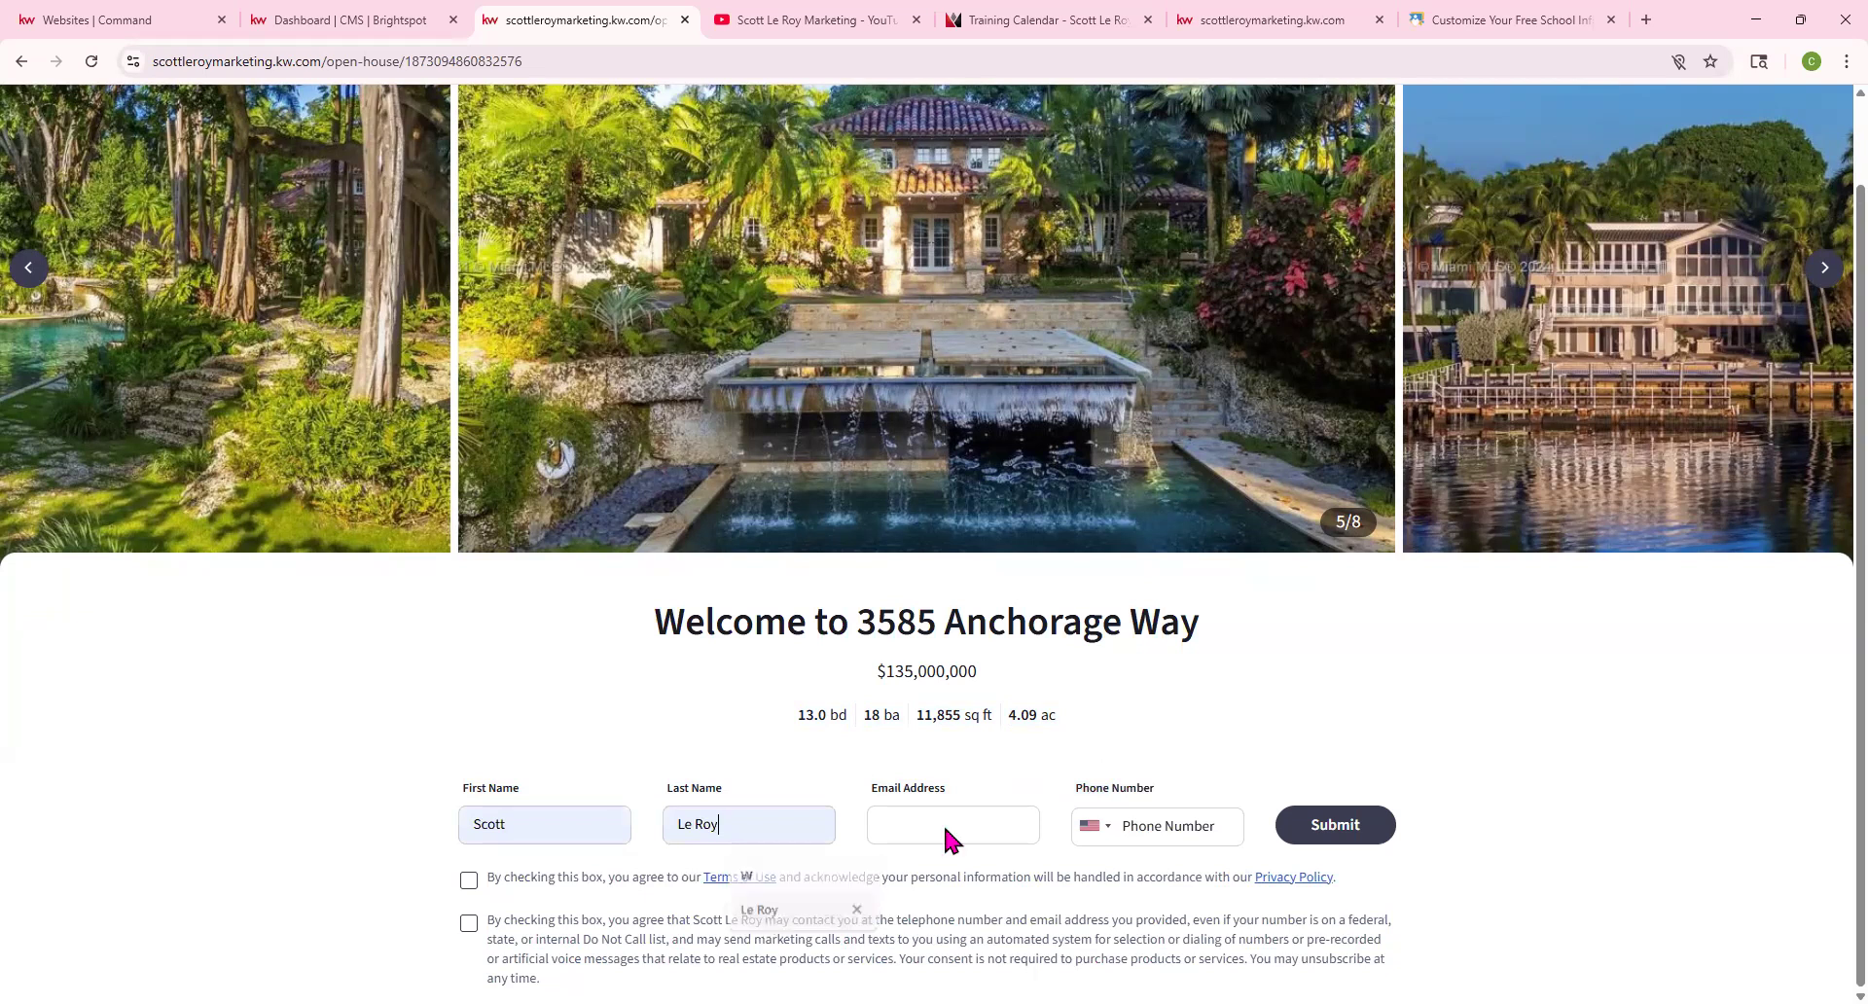
pyautogui.click(1154, 826)
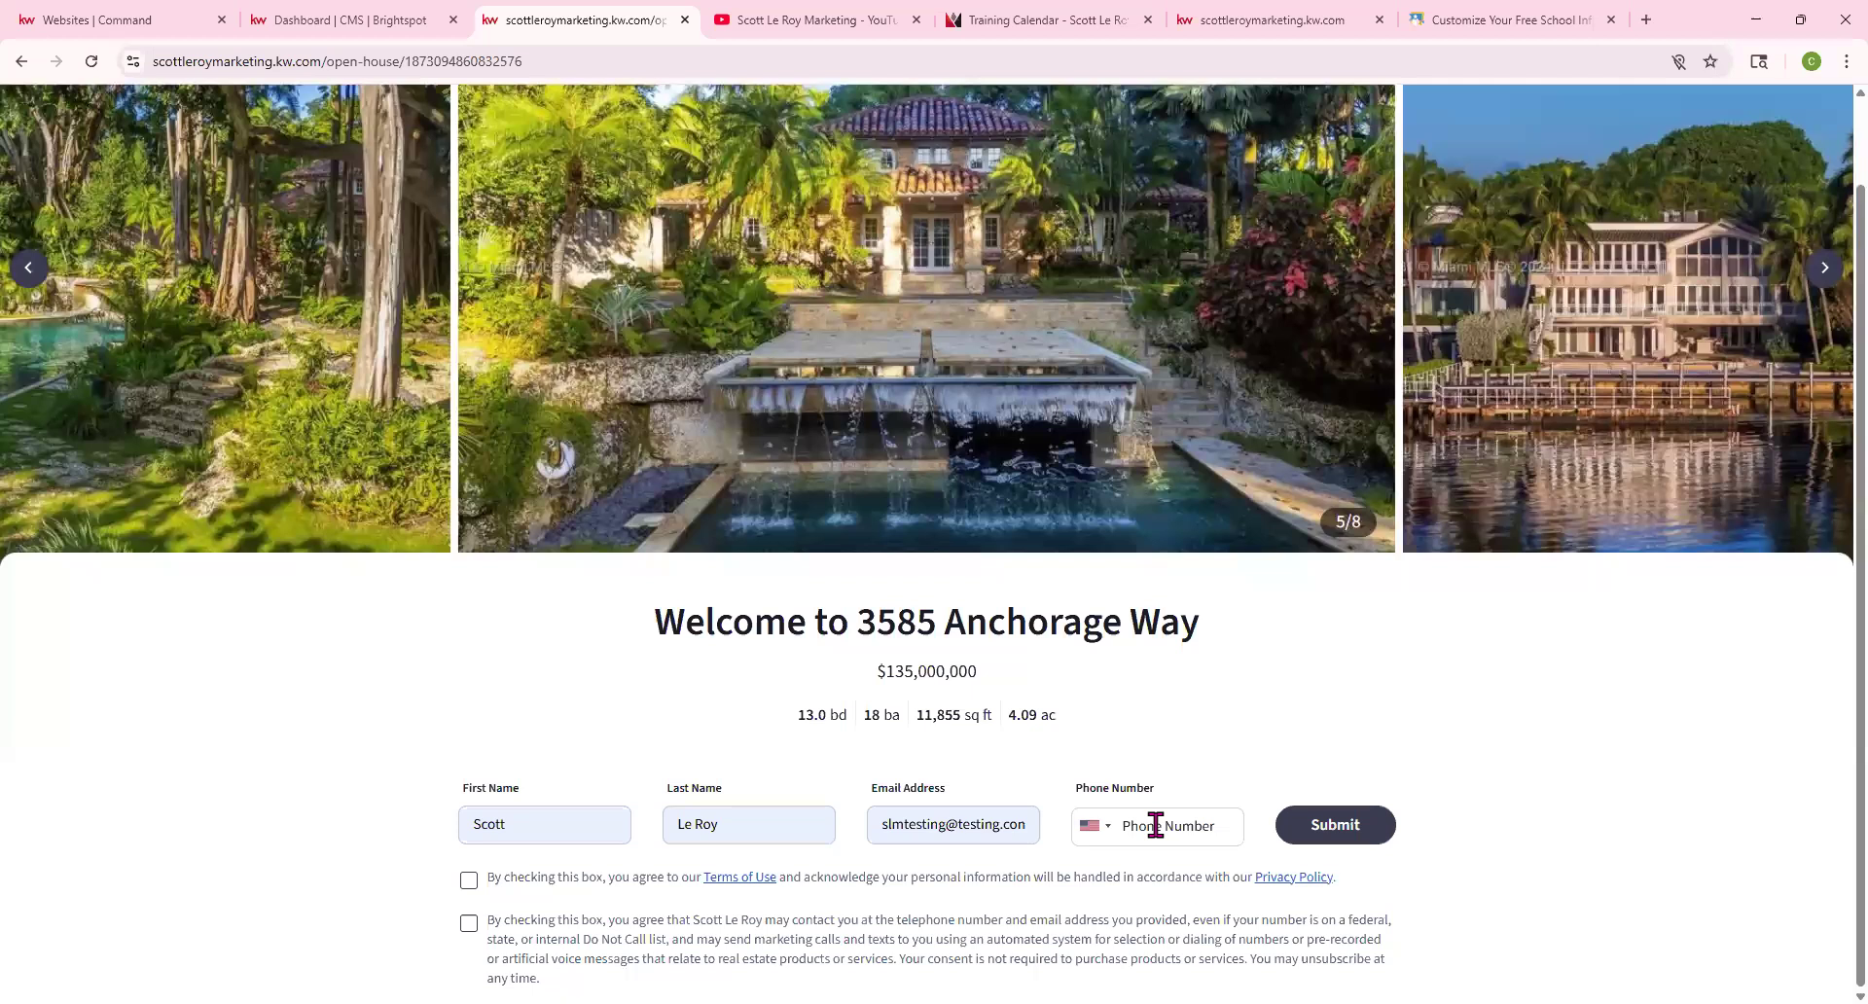
pyautogui.click(468, 878)
pyautogui.click(470, 926)
pyautogui.click(1342, 827)
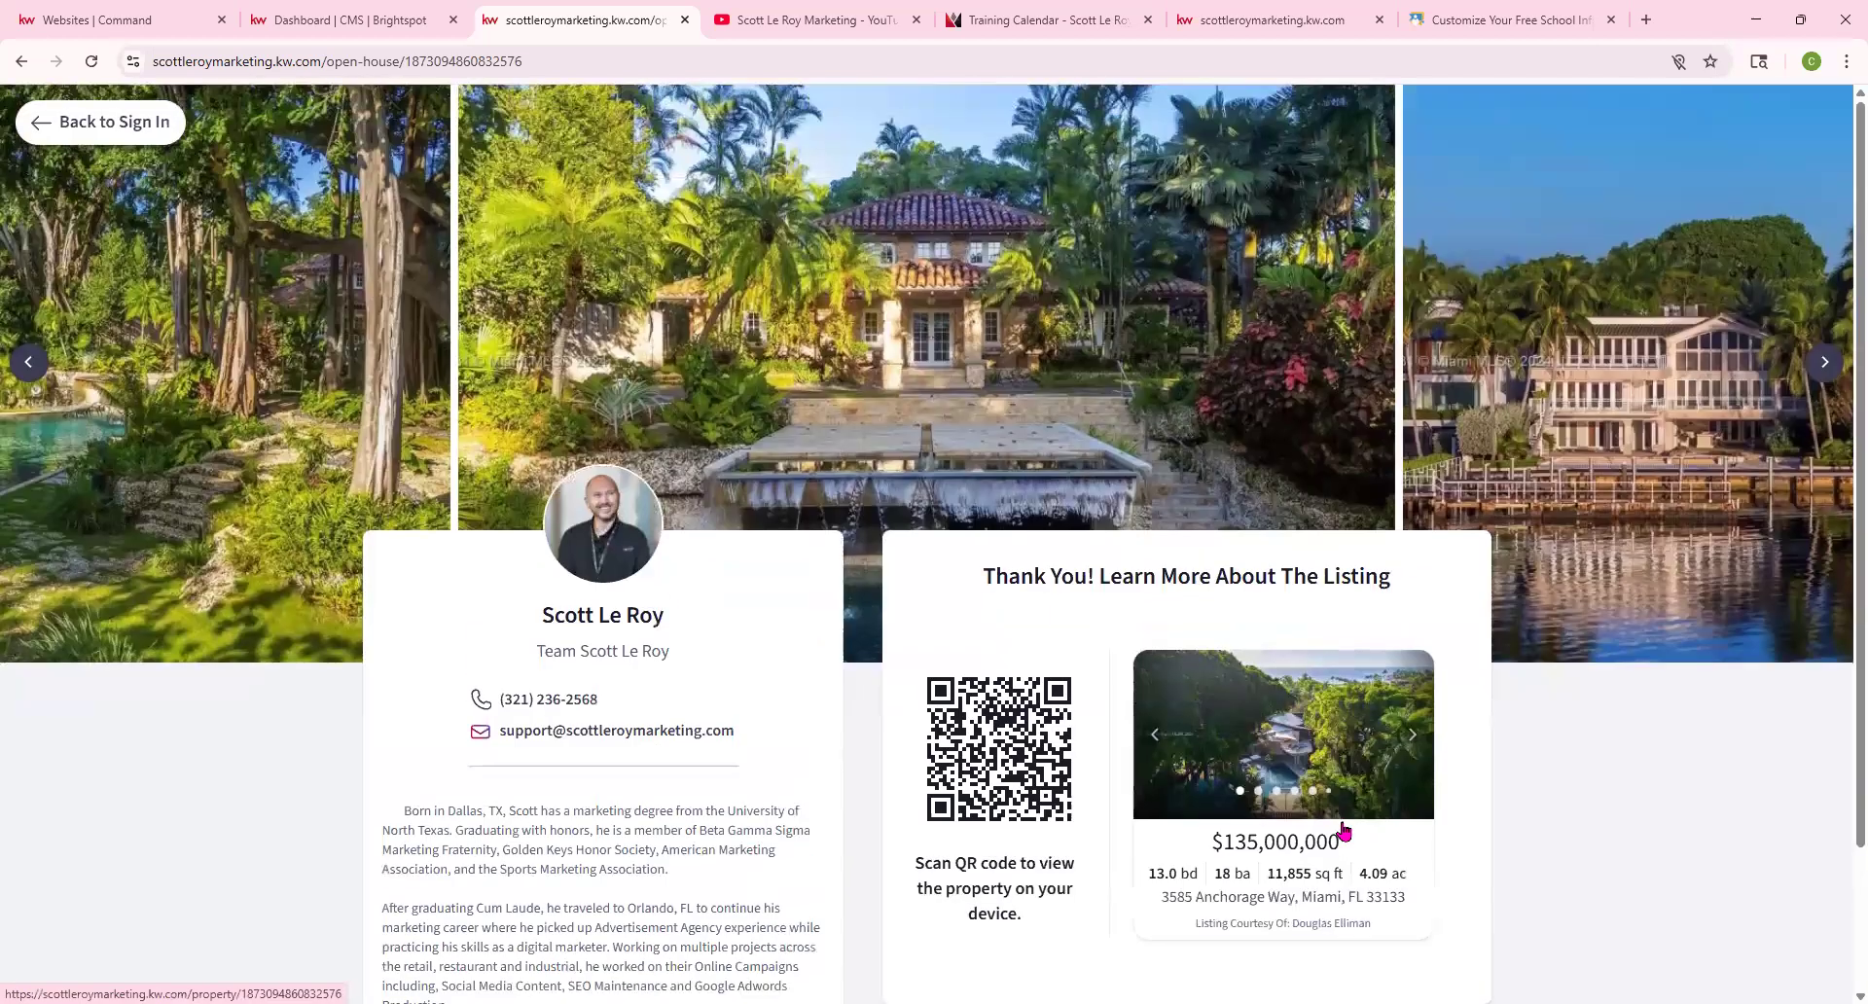
# Browse the listing photos, reset to the blank open-house sign-in form, then go to Command's Websites settings
pyautogui.scroll(-2, 671, 681)
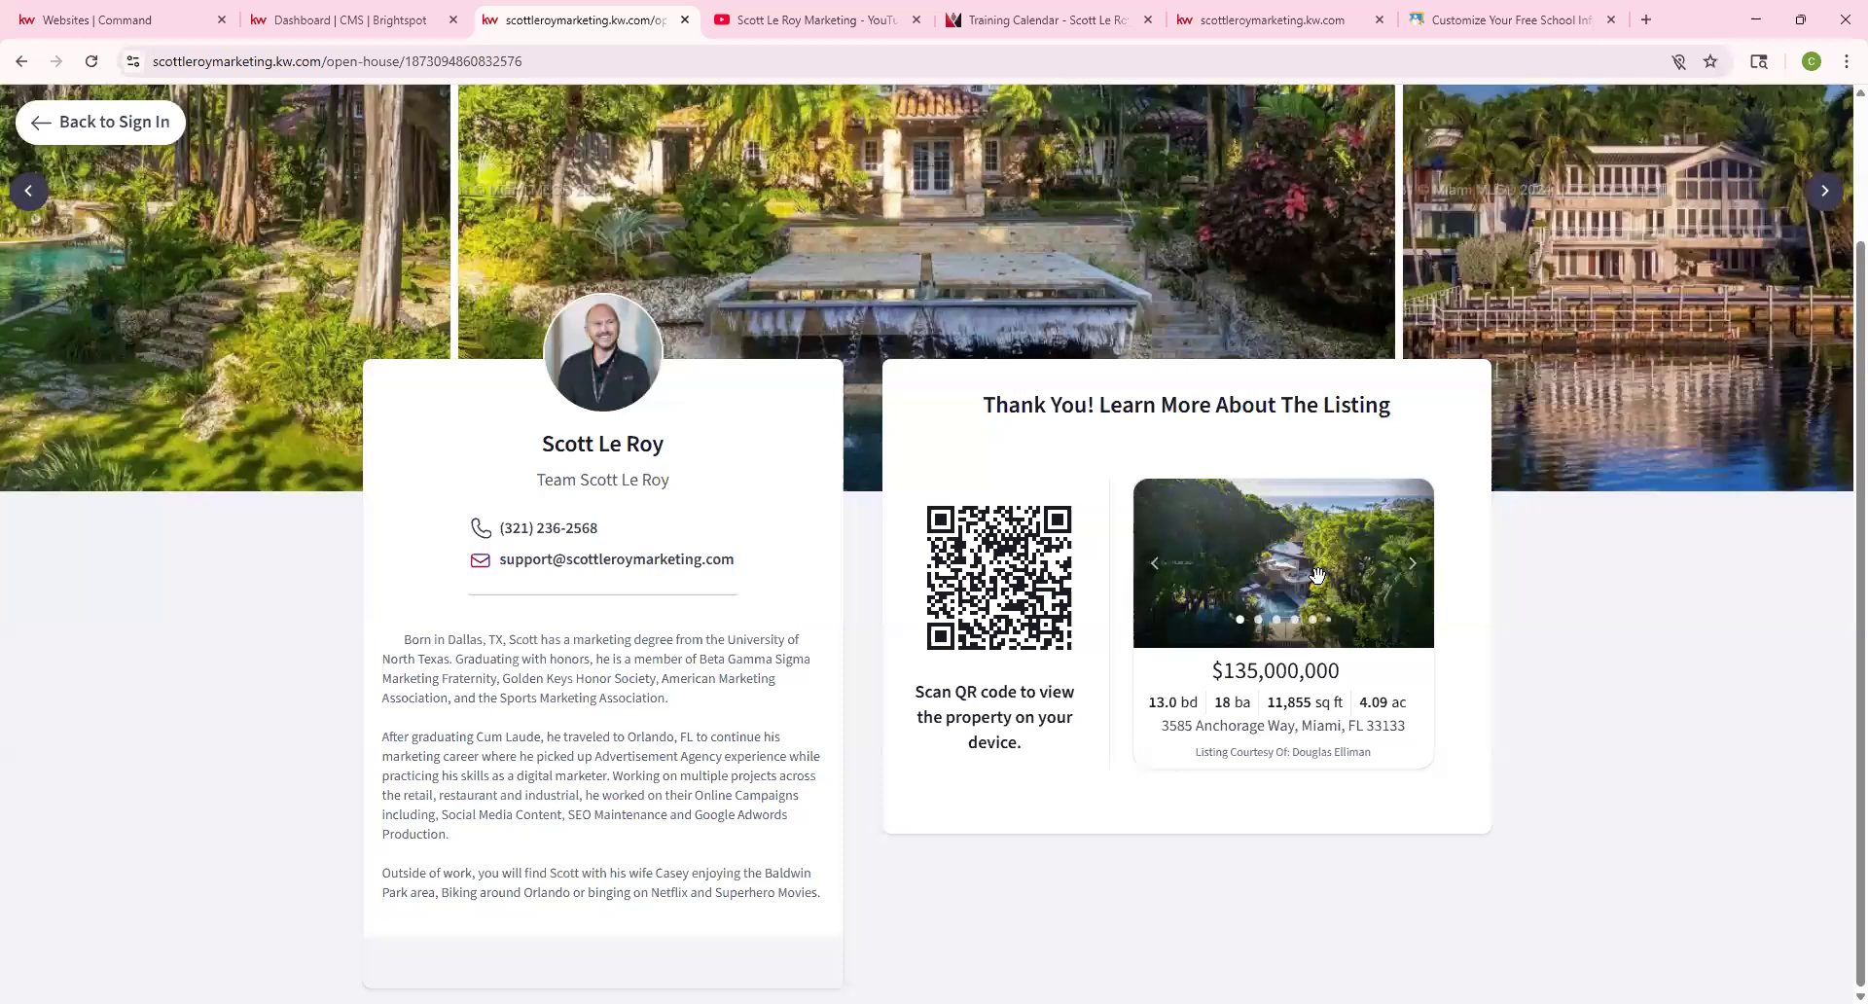
pyautogui.click(1415, 572)
pyautogui.click(1414, 572)
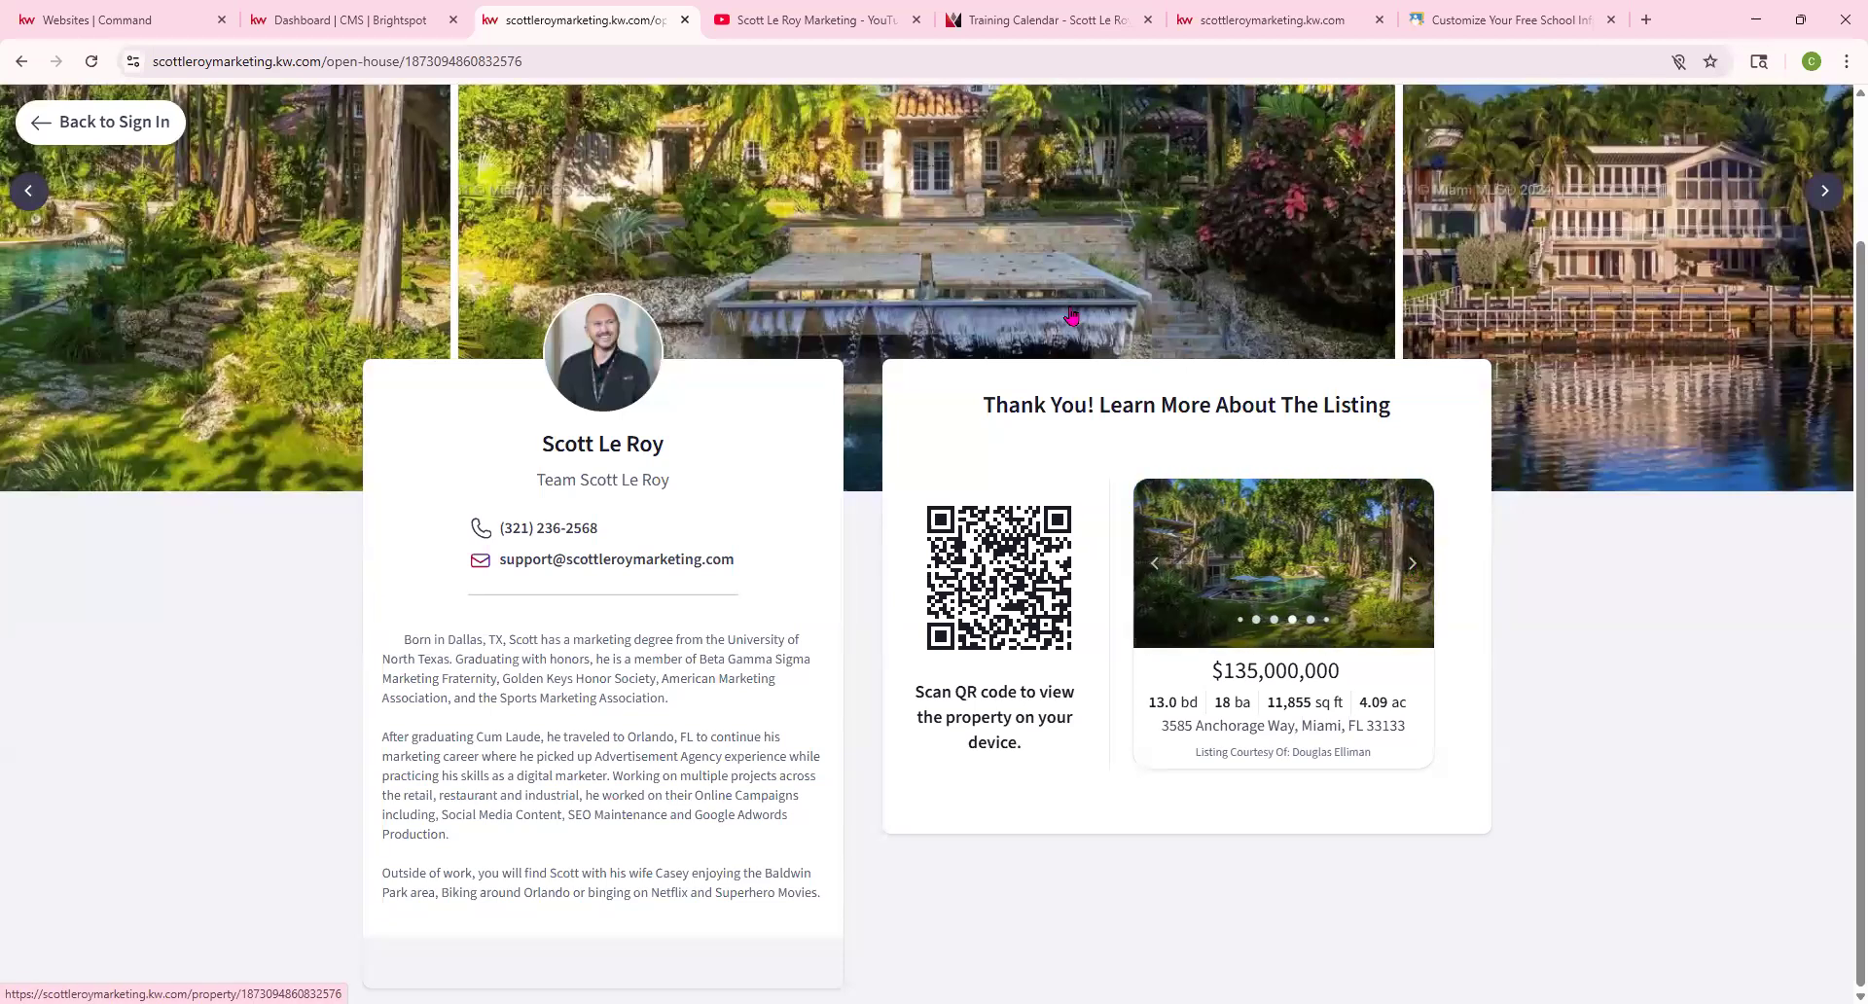
pyautogui.click(123, 130)
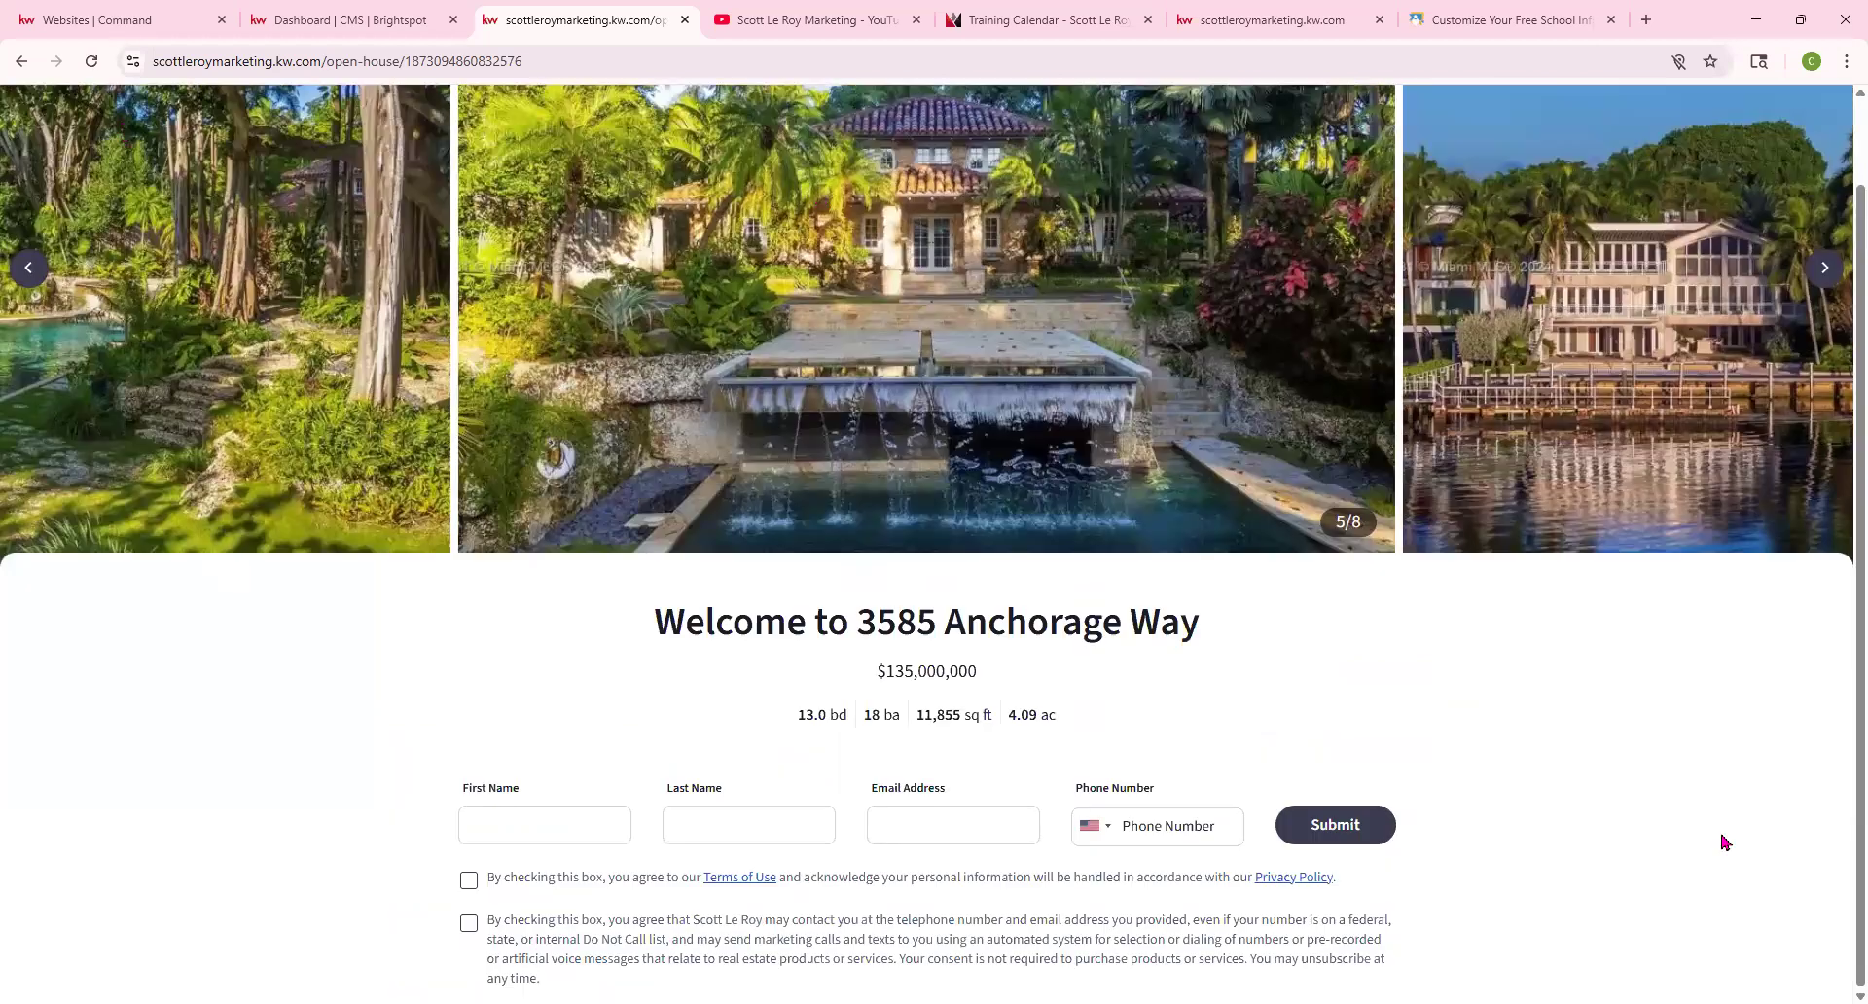
pyautogui.hotkey('ctrl', '1')
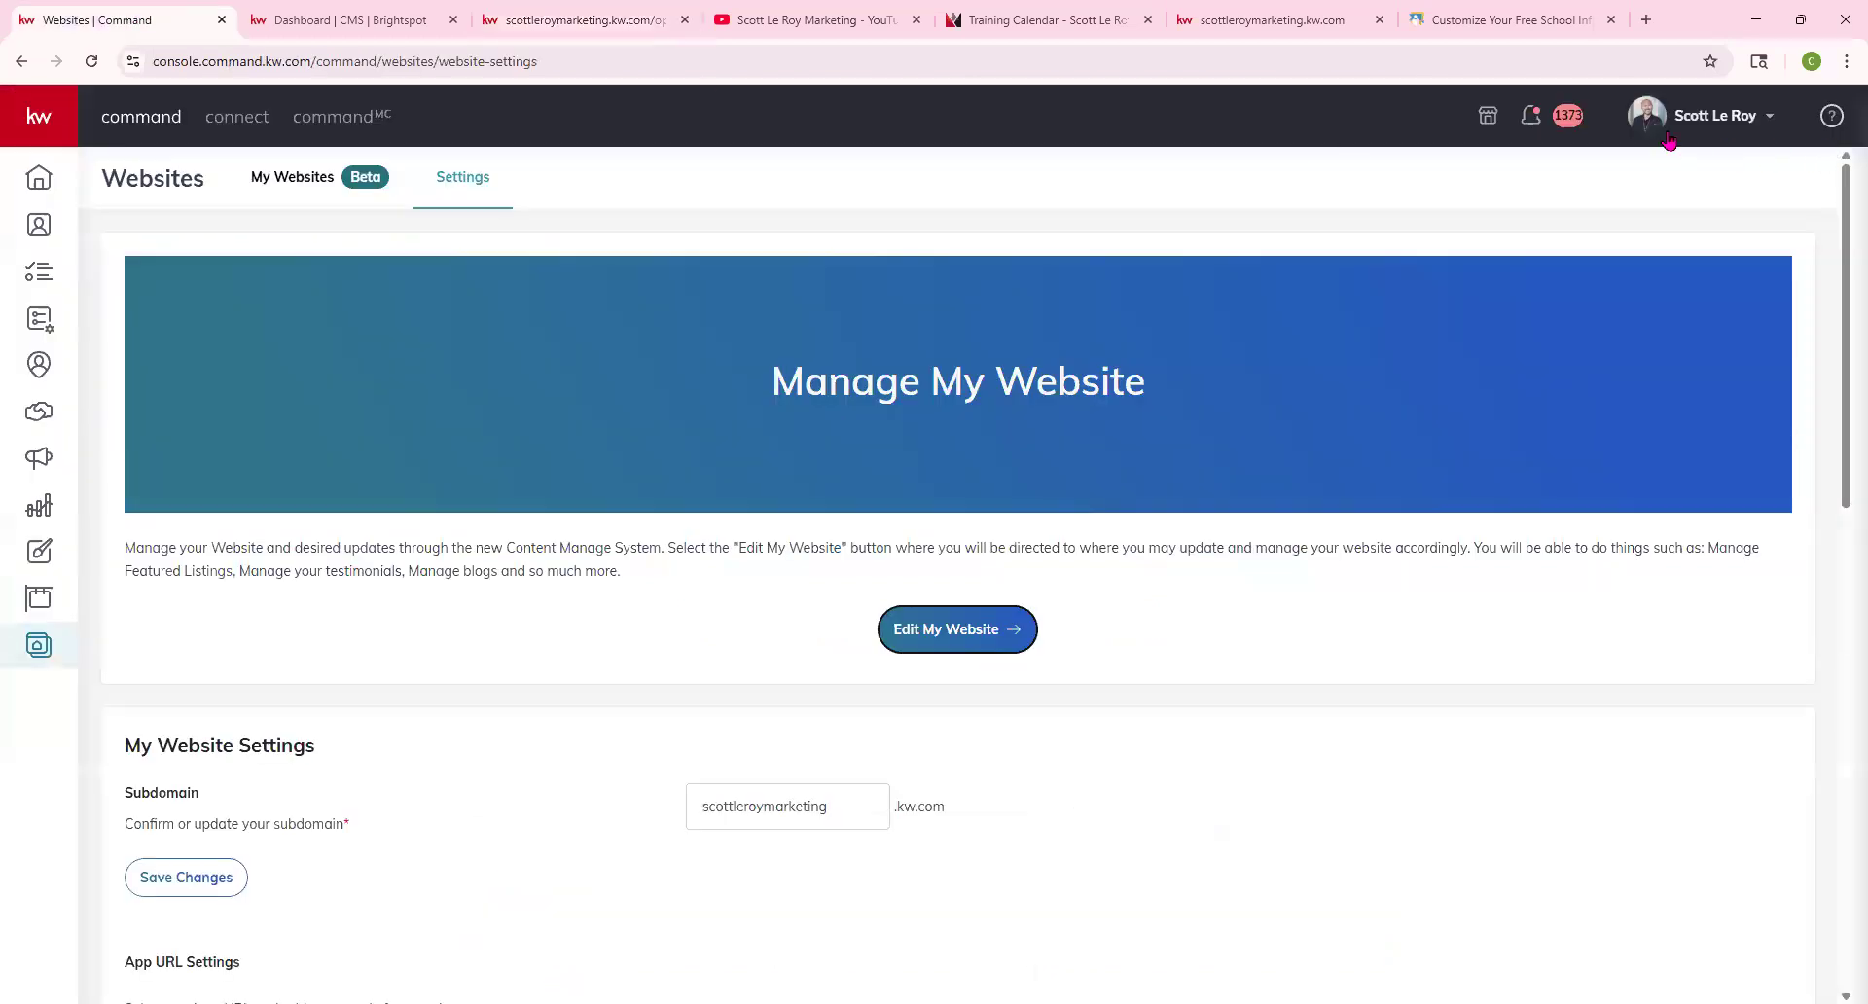
# Open the notifications panel and toggle between unread and read notifications
pyautogui.click(1555, 119)
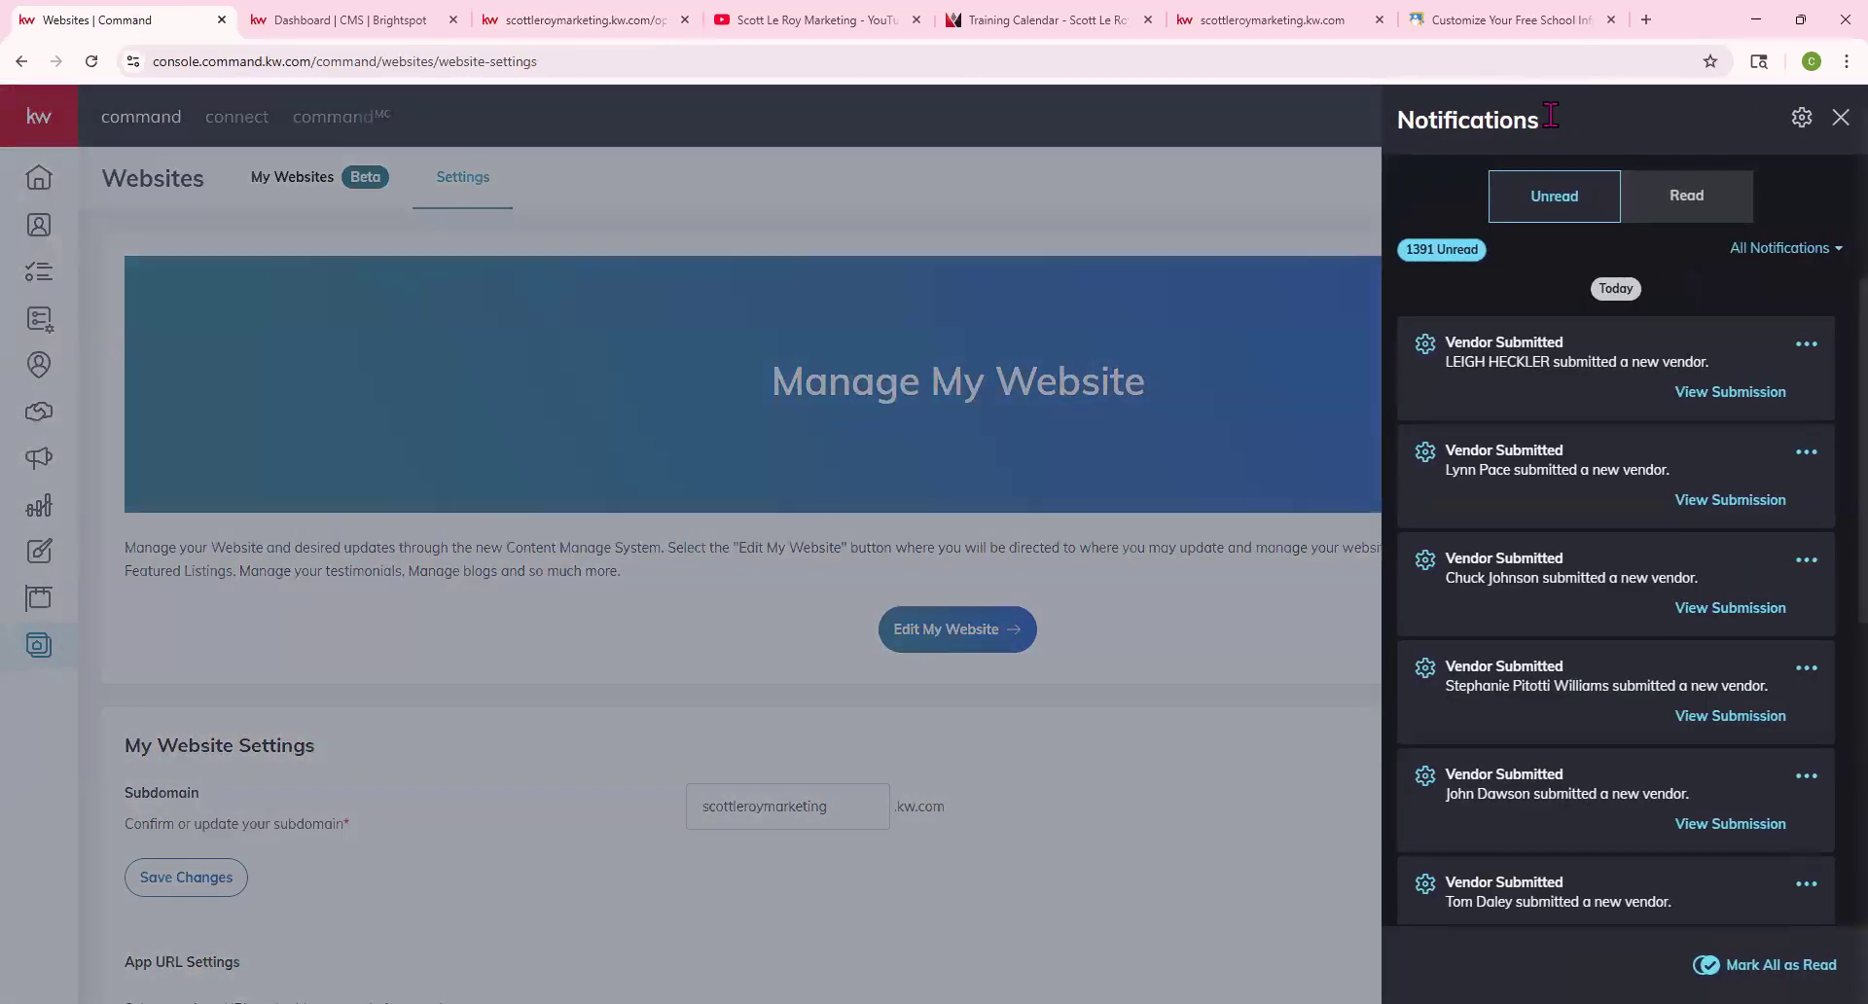
pyautogui.click(1699, 196)
pyautogui.click(1519, 216)
pyautogui.click(1685, 212)
pyautogui.click(1548, 202)
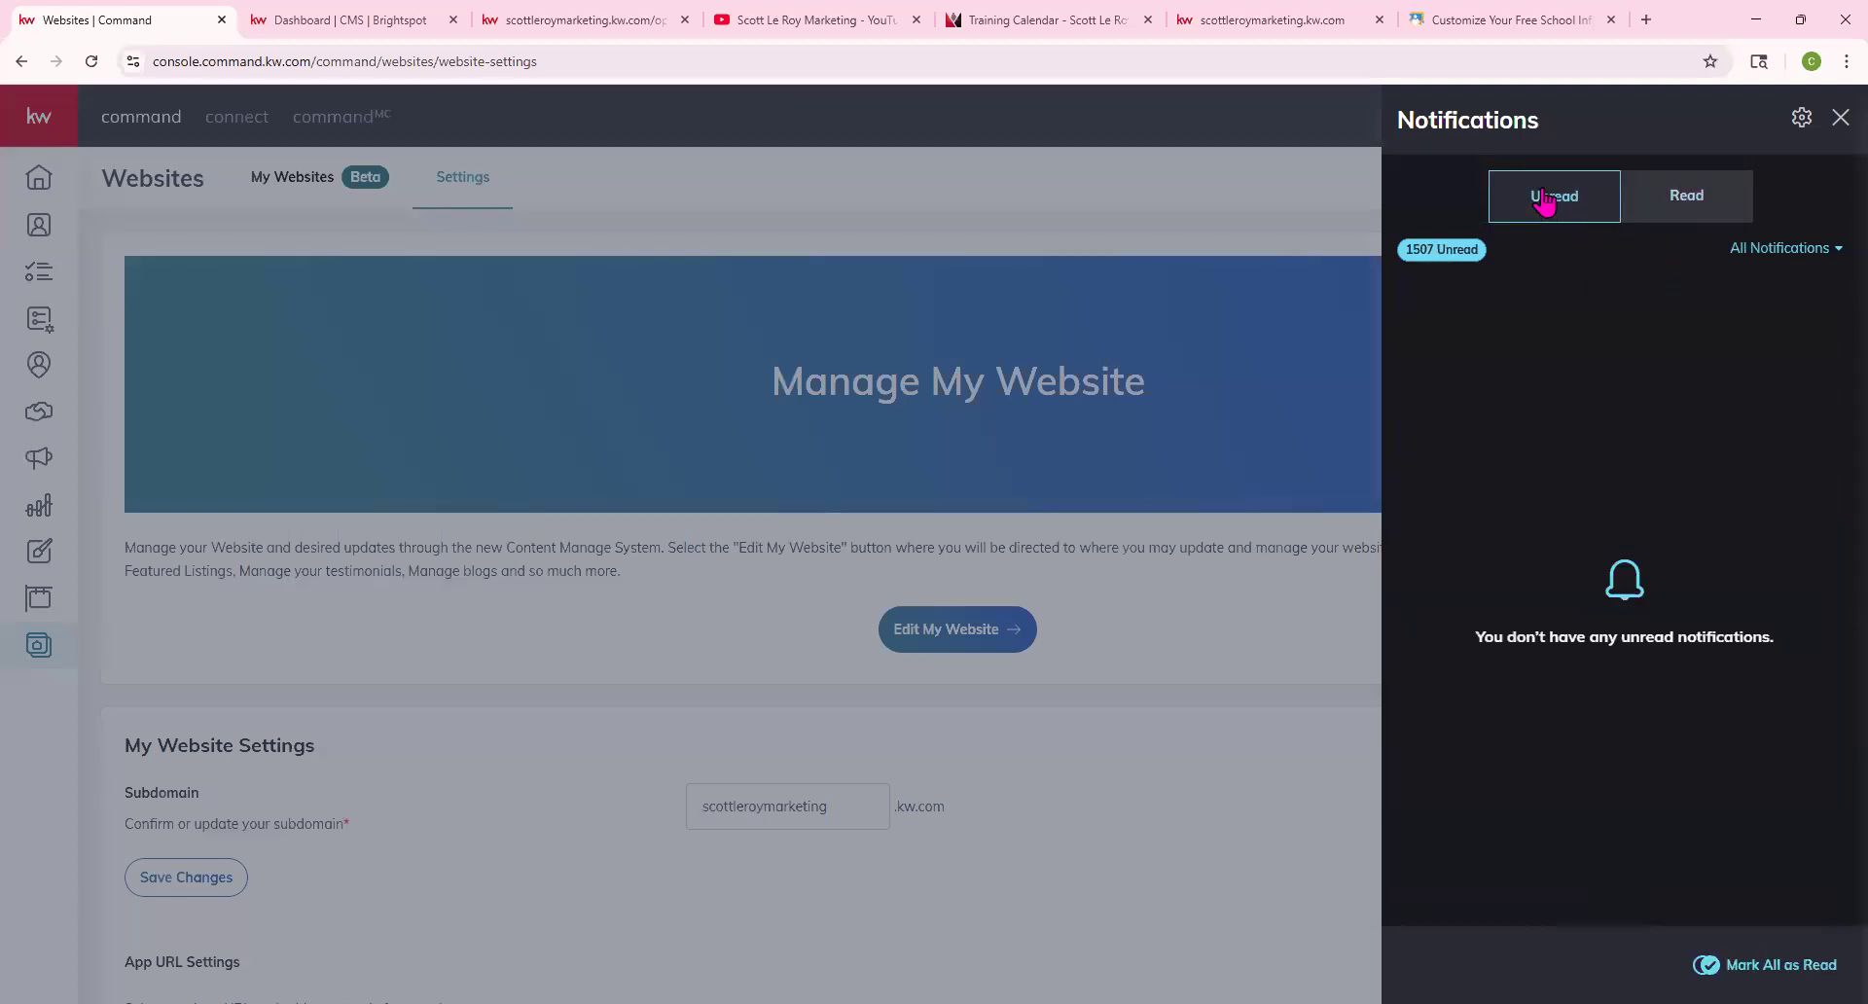
# Move through the CMS and open-house tabs to the agent site's home page and edit its address
pyautogui.click(368, 21)
pyautogui.click(521, 21)
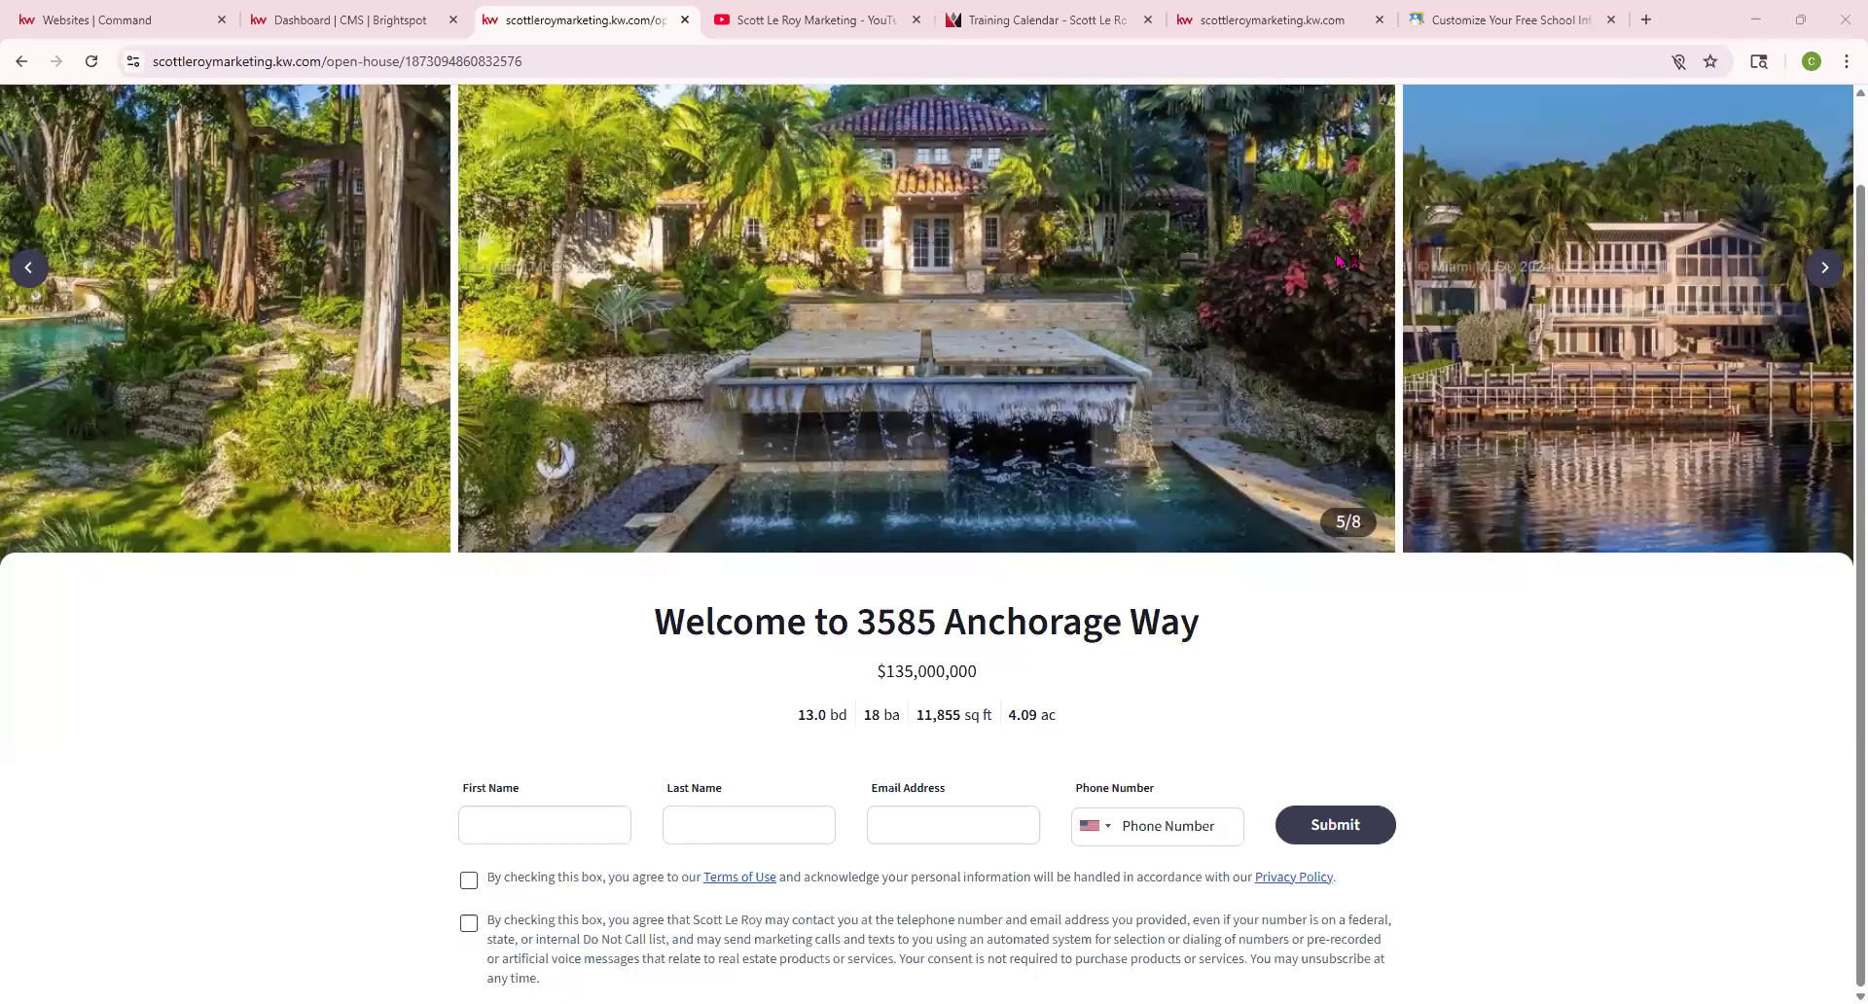
pyautogui.click(1221, 22)
pyautogui.click(350, 60)
pyautogui.hotkey('ctrl', 'c')
pyautogui.click(350, 56)
pyautogui.moveTo(362, 63); pyautogui.dragTo(96, 78)
pyautogui.hotkey('ctrl', 'v')
pyautogui.moveTo(212, 57); pyautogui.dragTo(95, 73)
pyautogui.write('www.s')
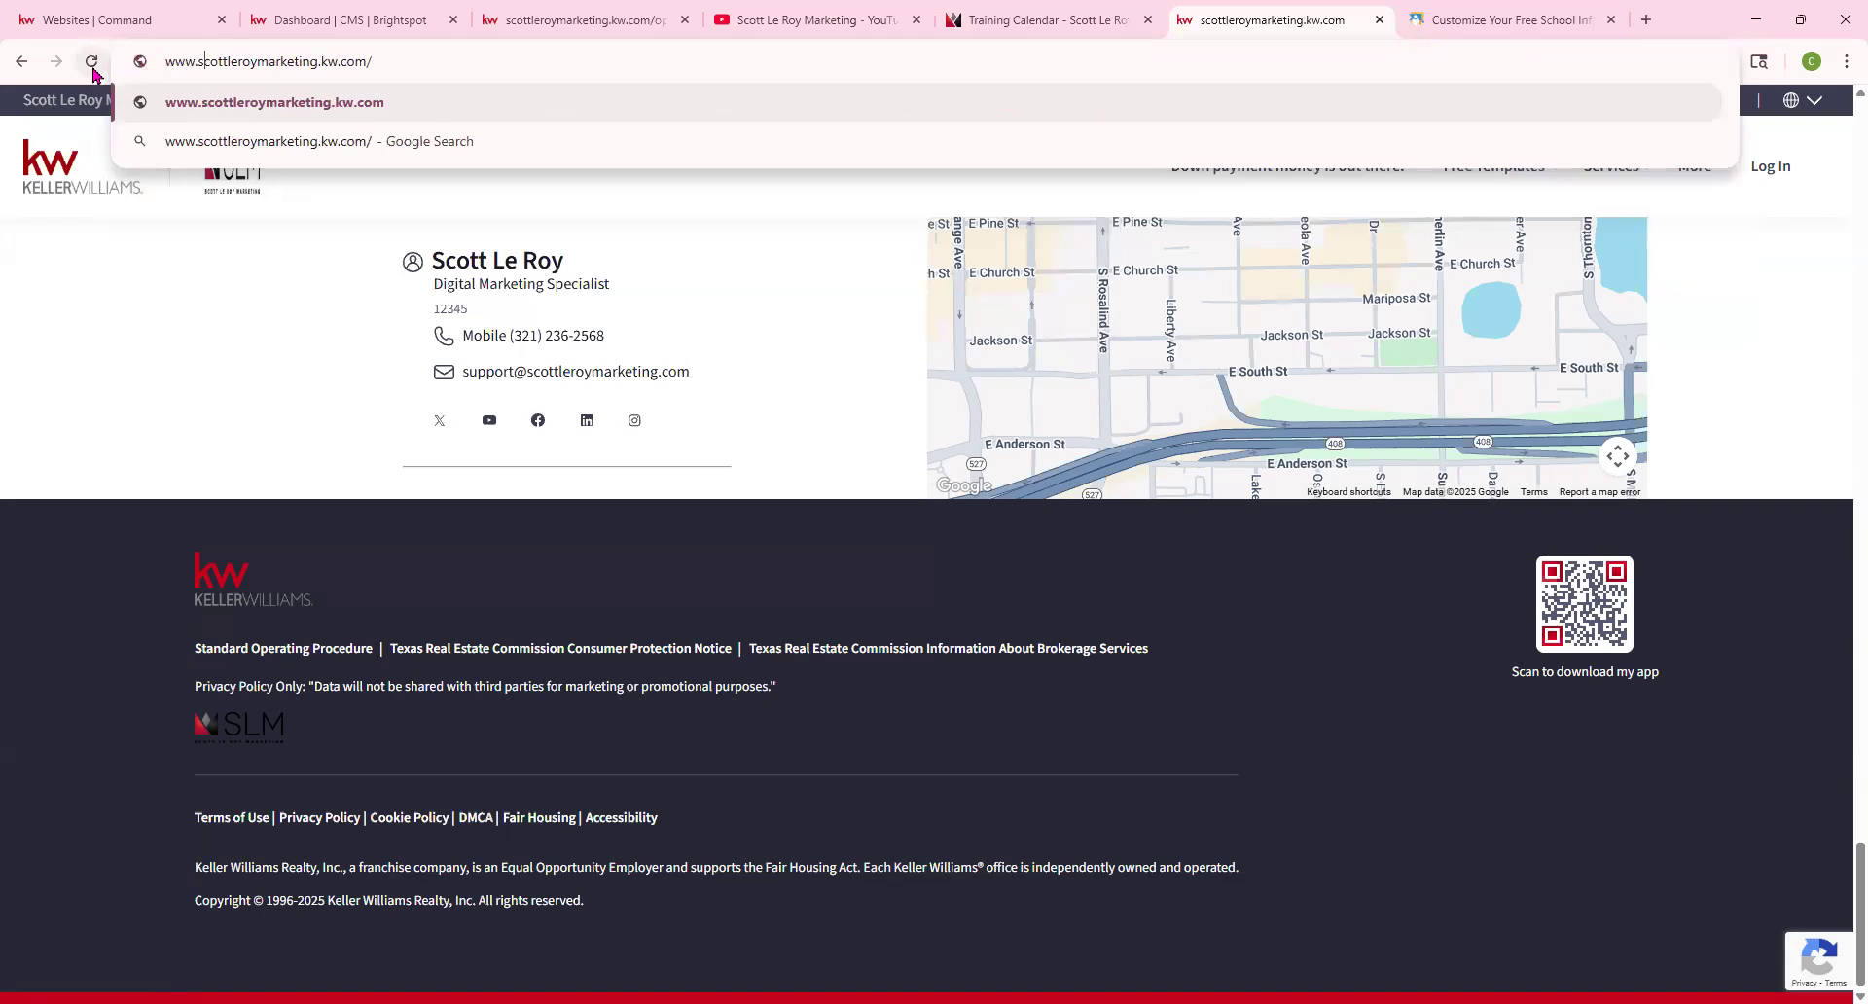
pyautogui.press('Return')
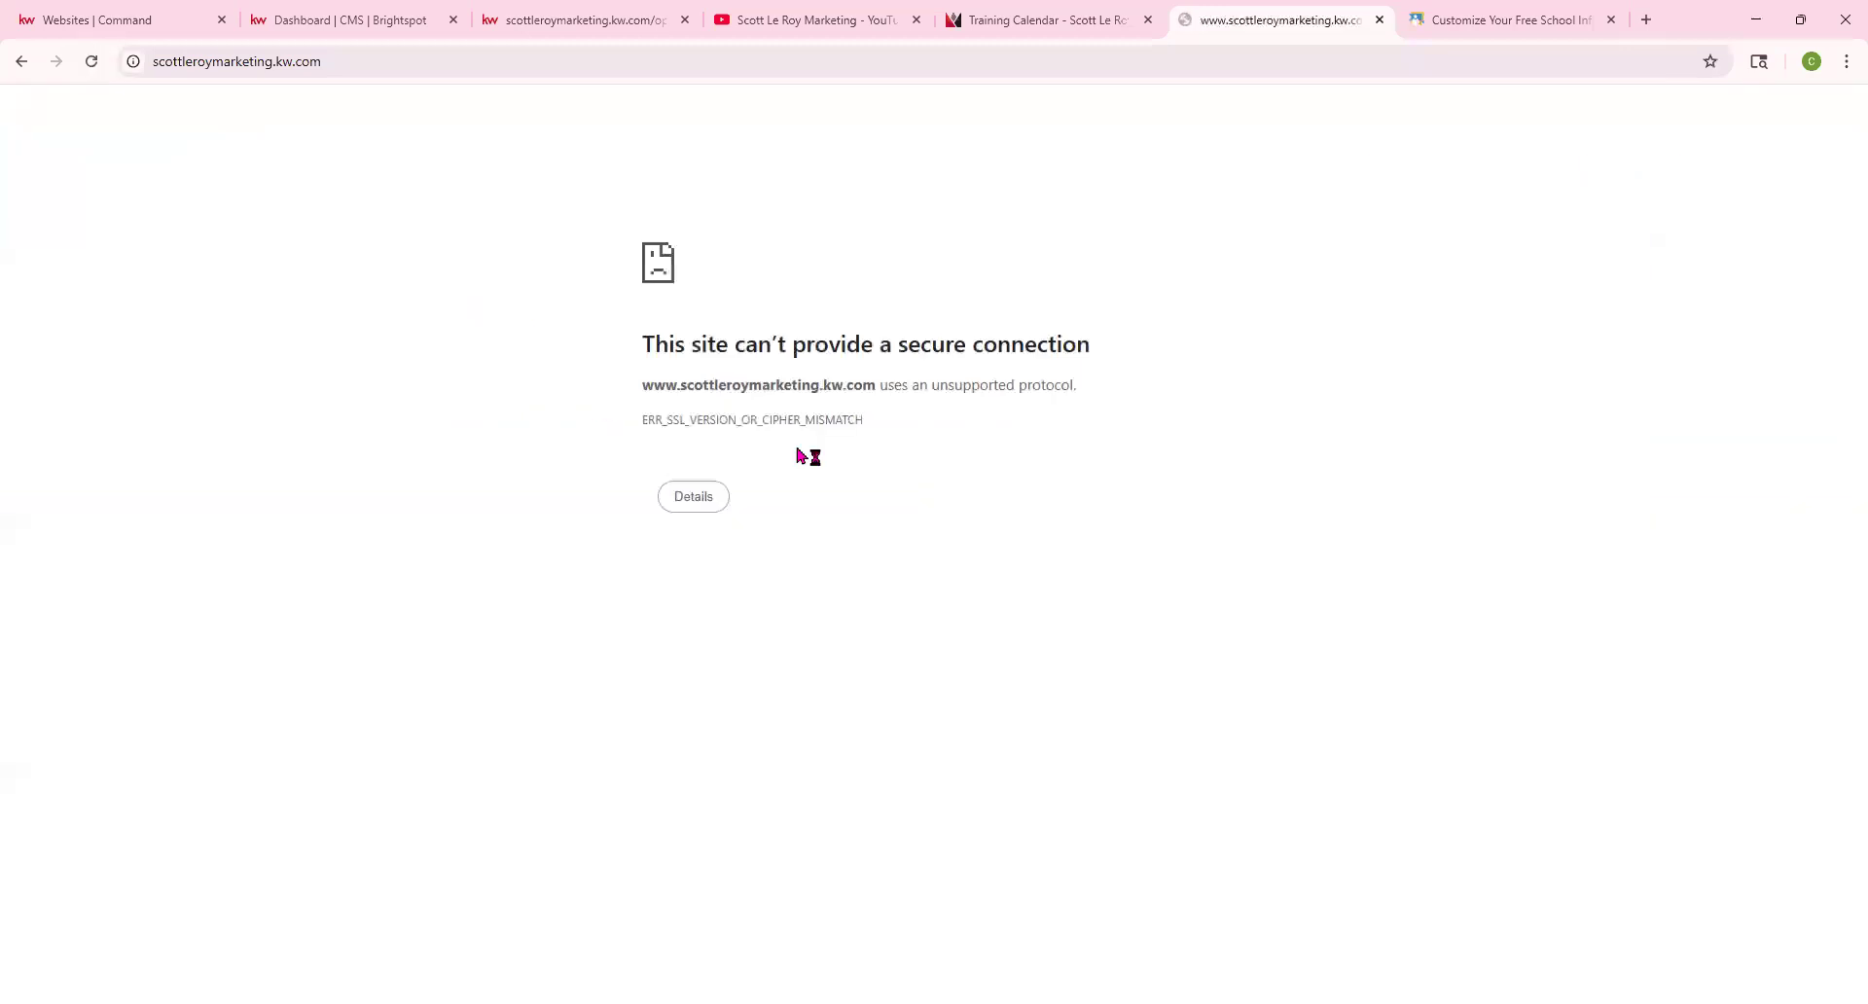
pyautogui.moveTo(641, 392); pyautogui.dragTo(678, 385)
# Go back through the open tabs to the Brightspot CMS dashboard, then to the agent website tab
pyautogui.click(807, 20)
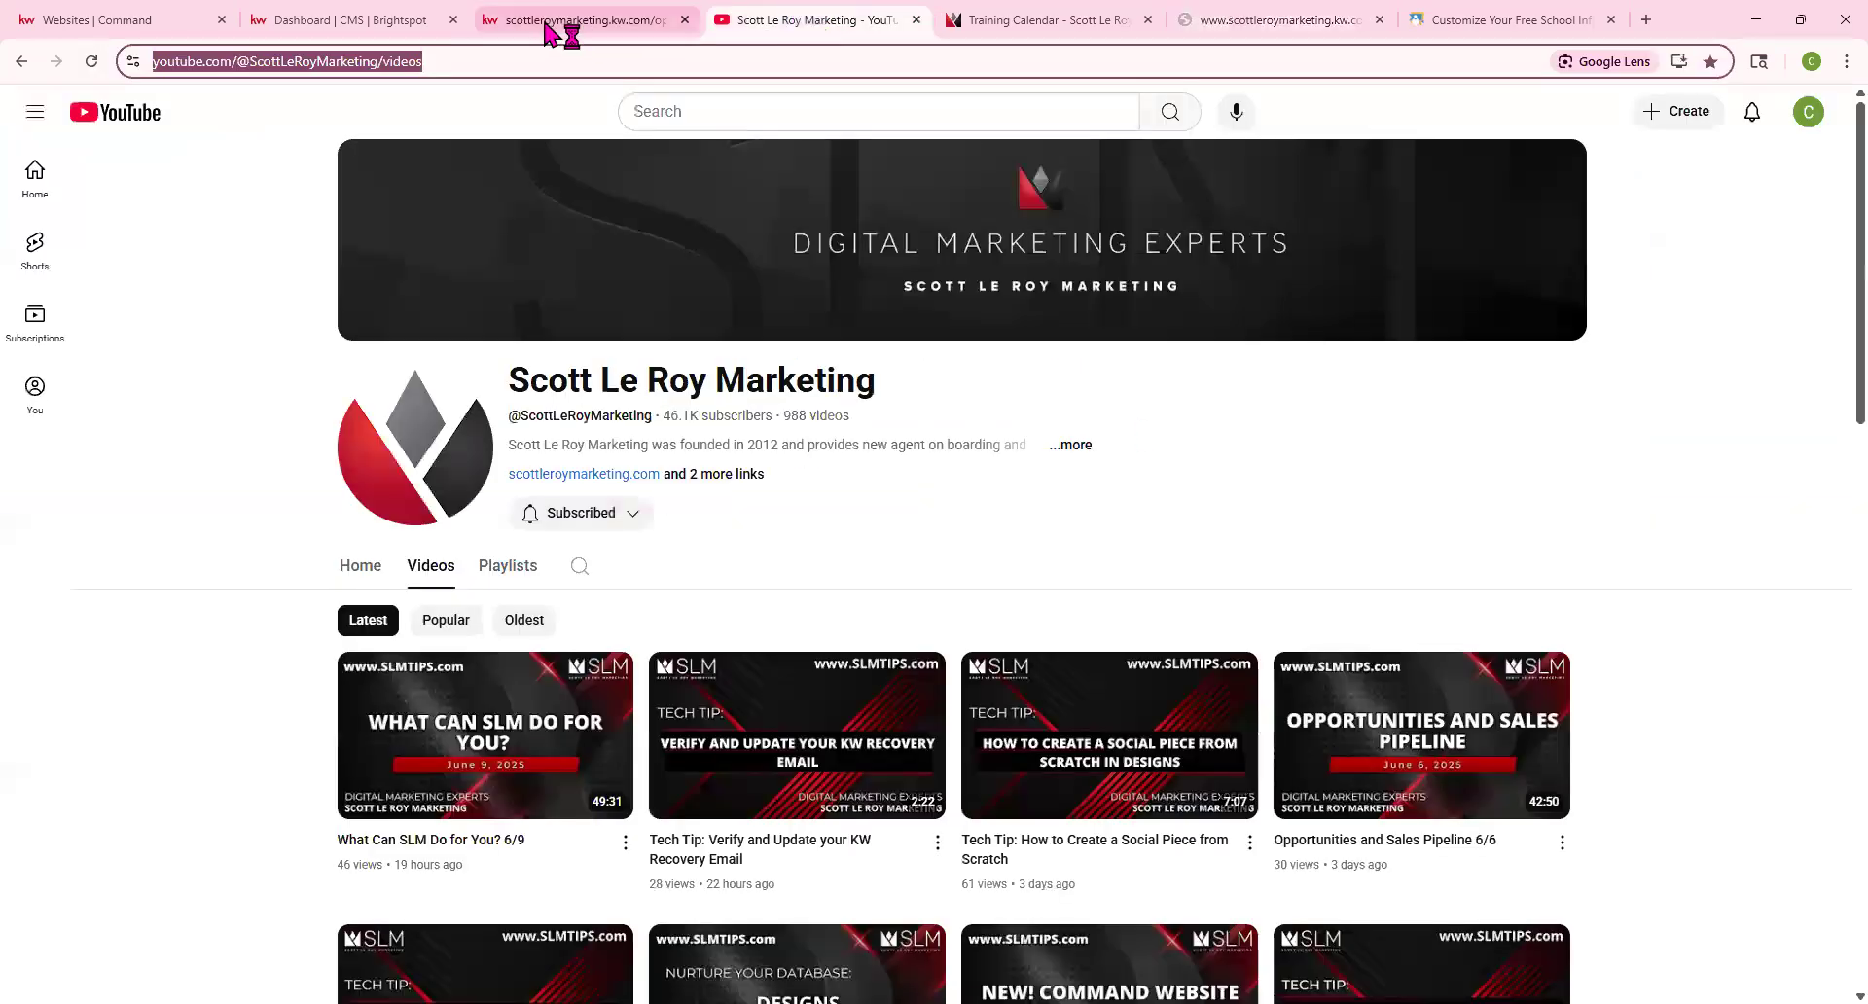
pyautogui.click(544, 22)
pyautogui.click(355, 21)
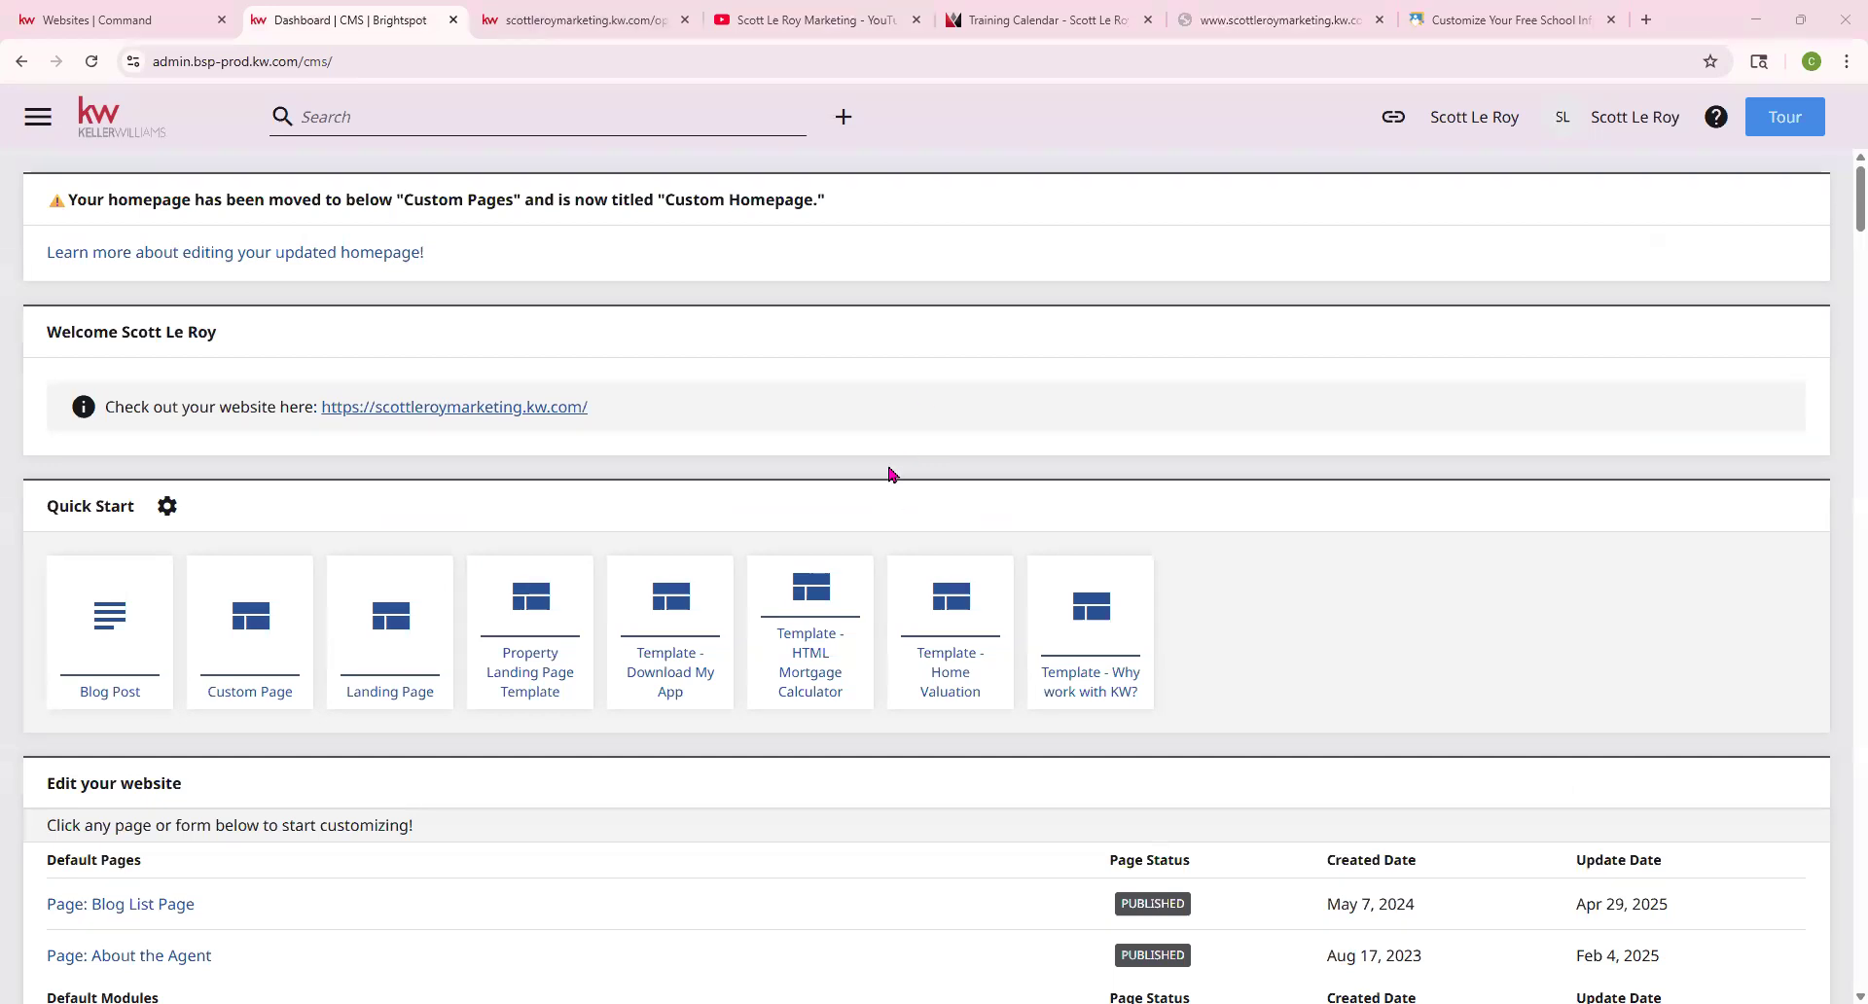
pyautogui.click(598, 11)
pyautogui.click(22, 63)
pyautogui.click(22, 62)
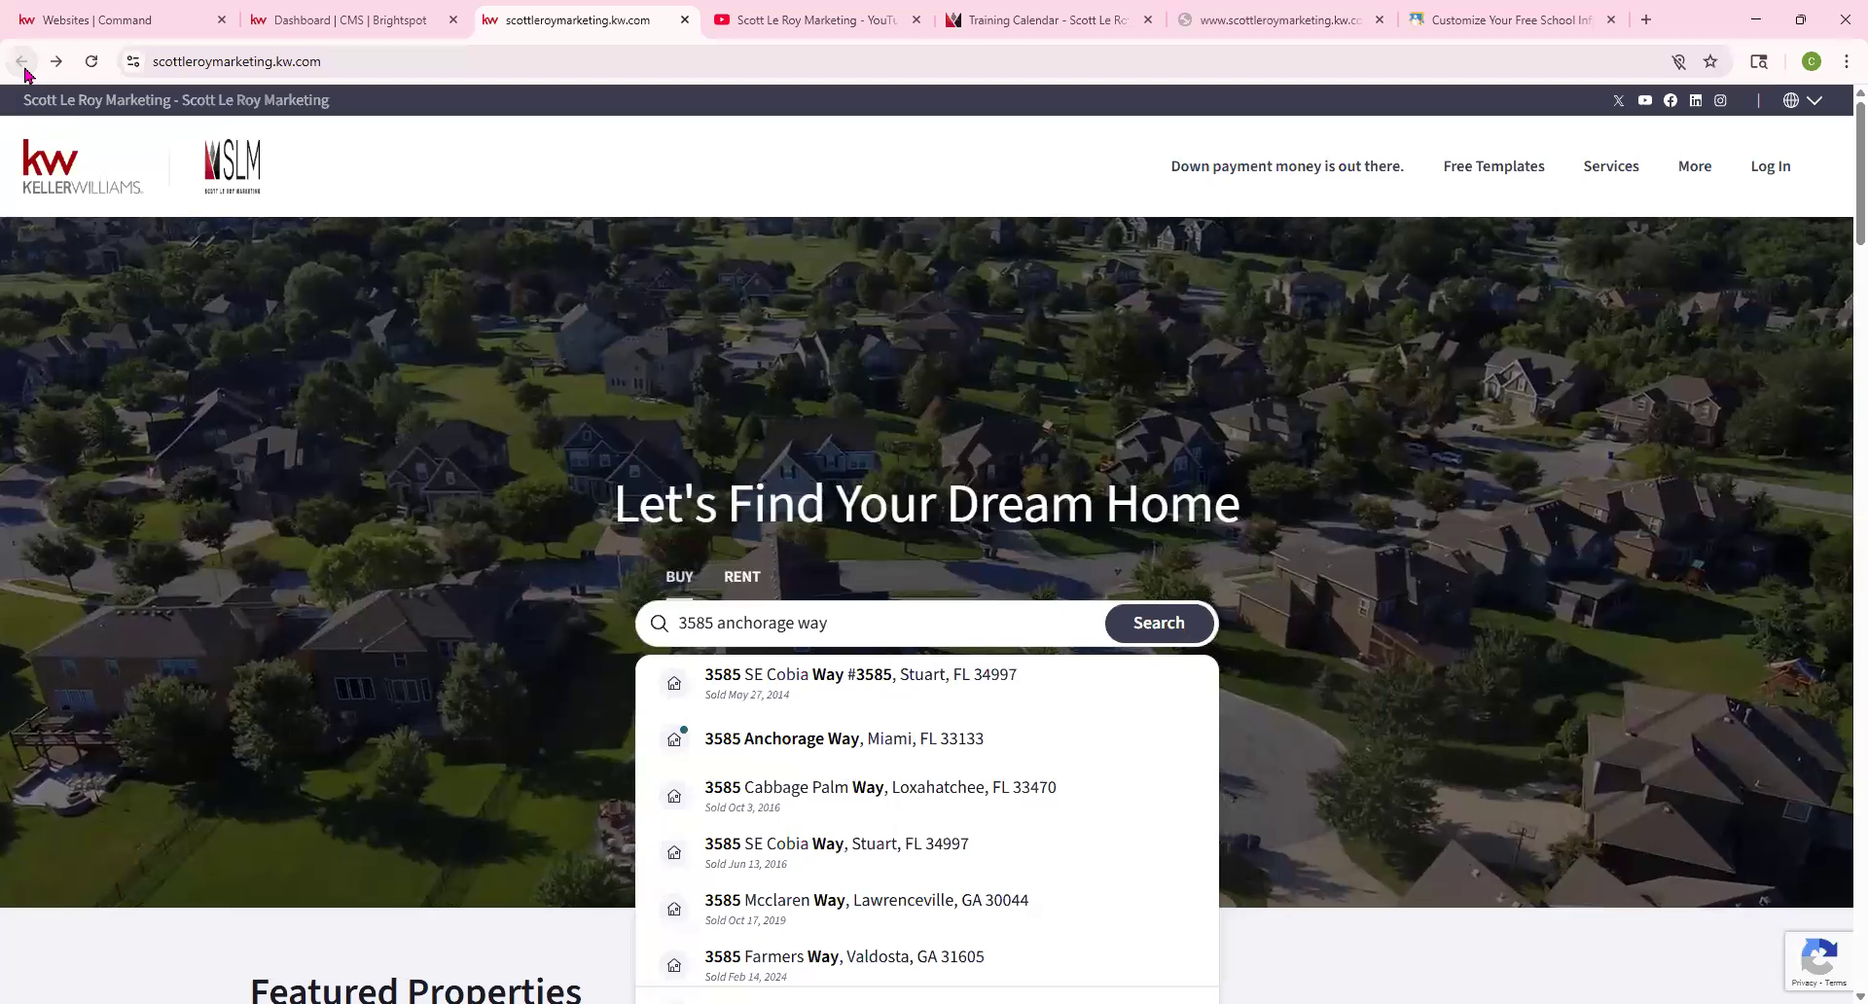
pyautogui.click(817, 738)
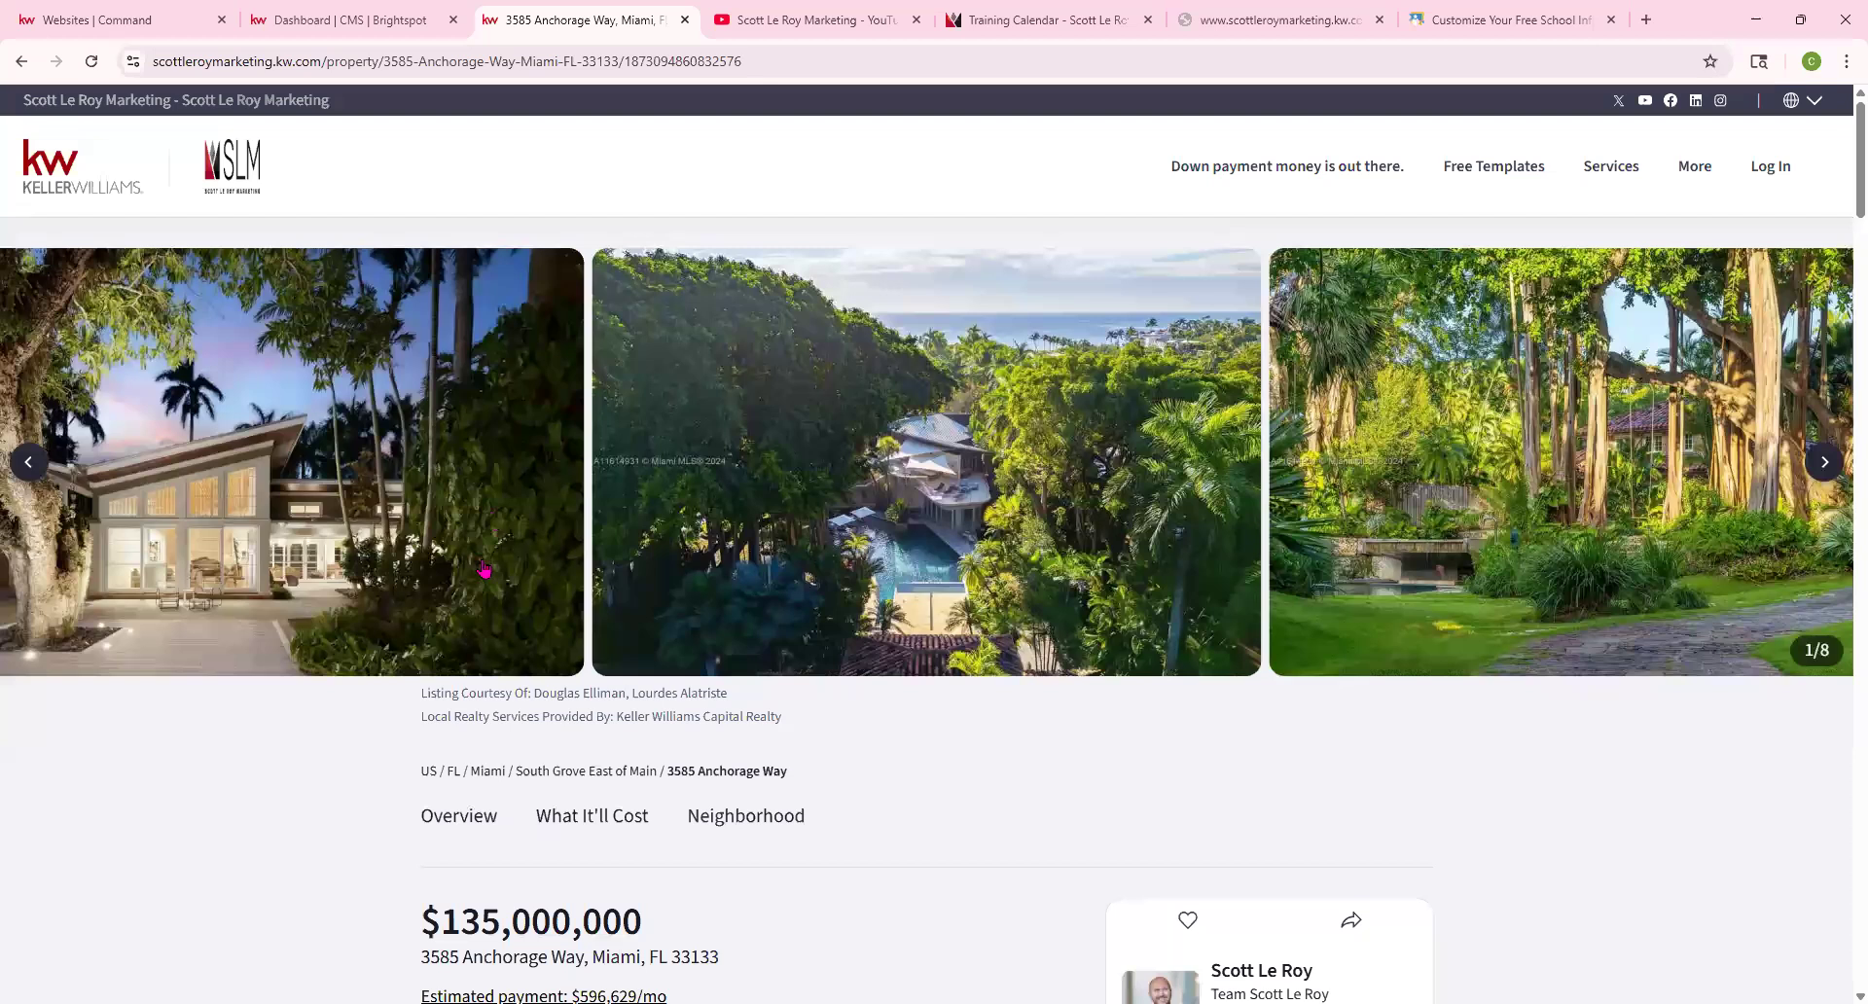
pyautogui.scroll(-3, 491, 574)
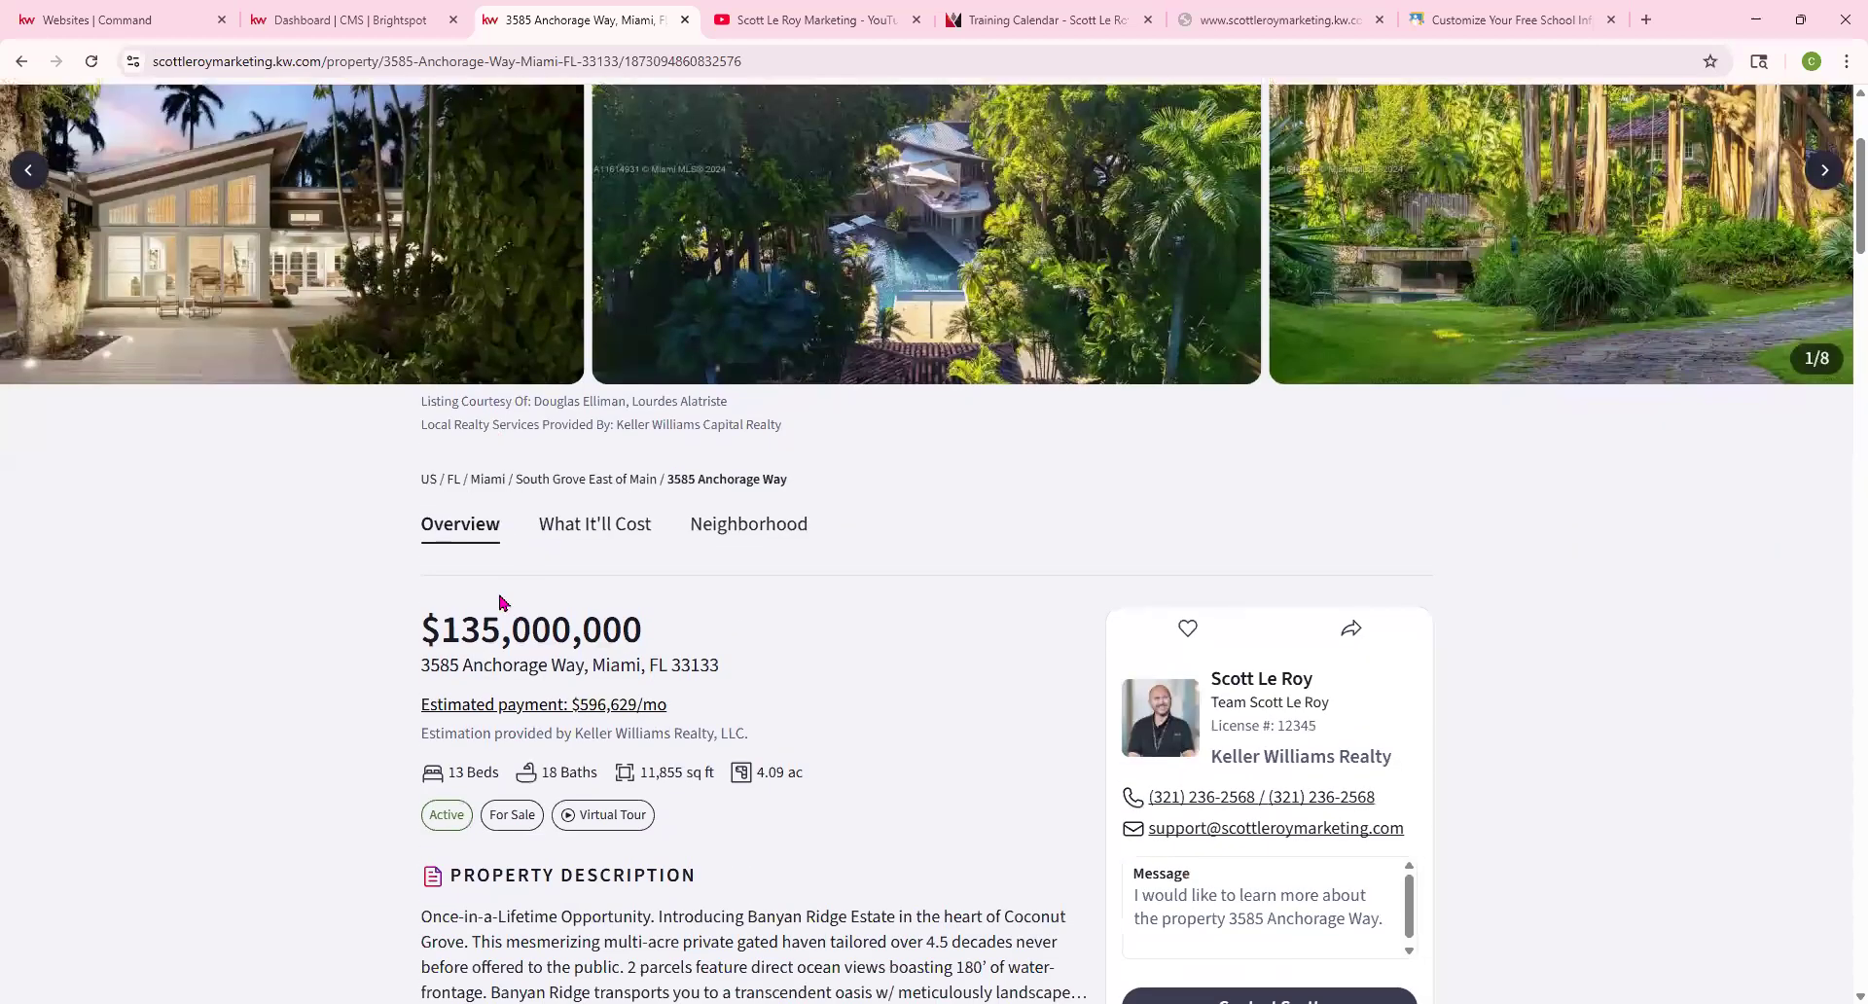
pyautogui.scroll(-4, 501, 608)
pyautogui.scroll(-15, 731, 511)
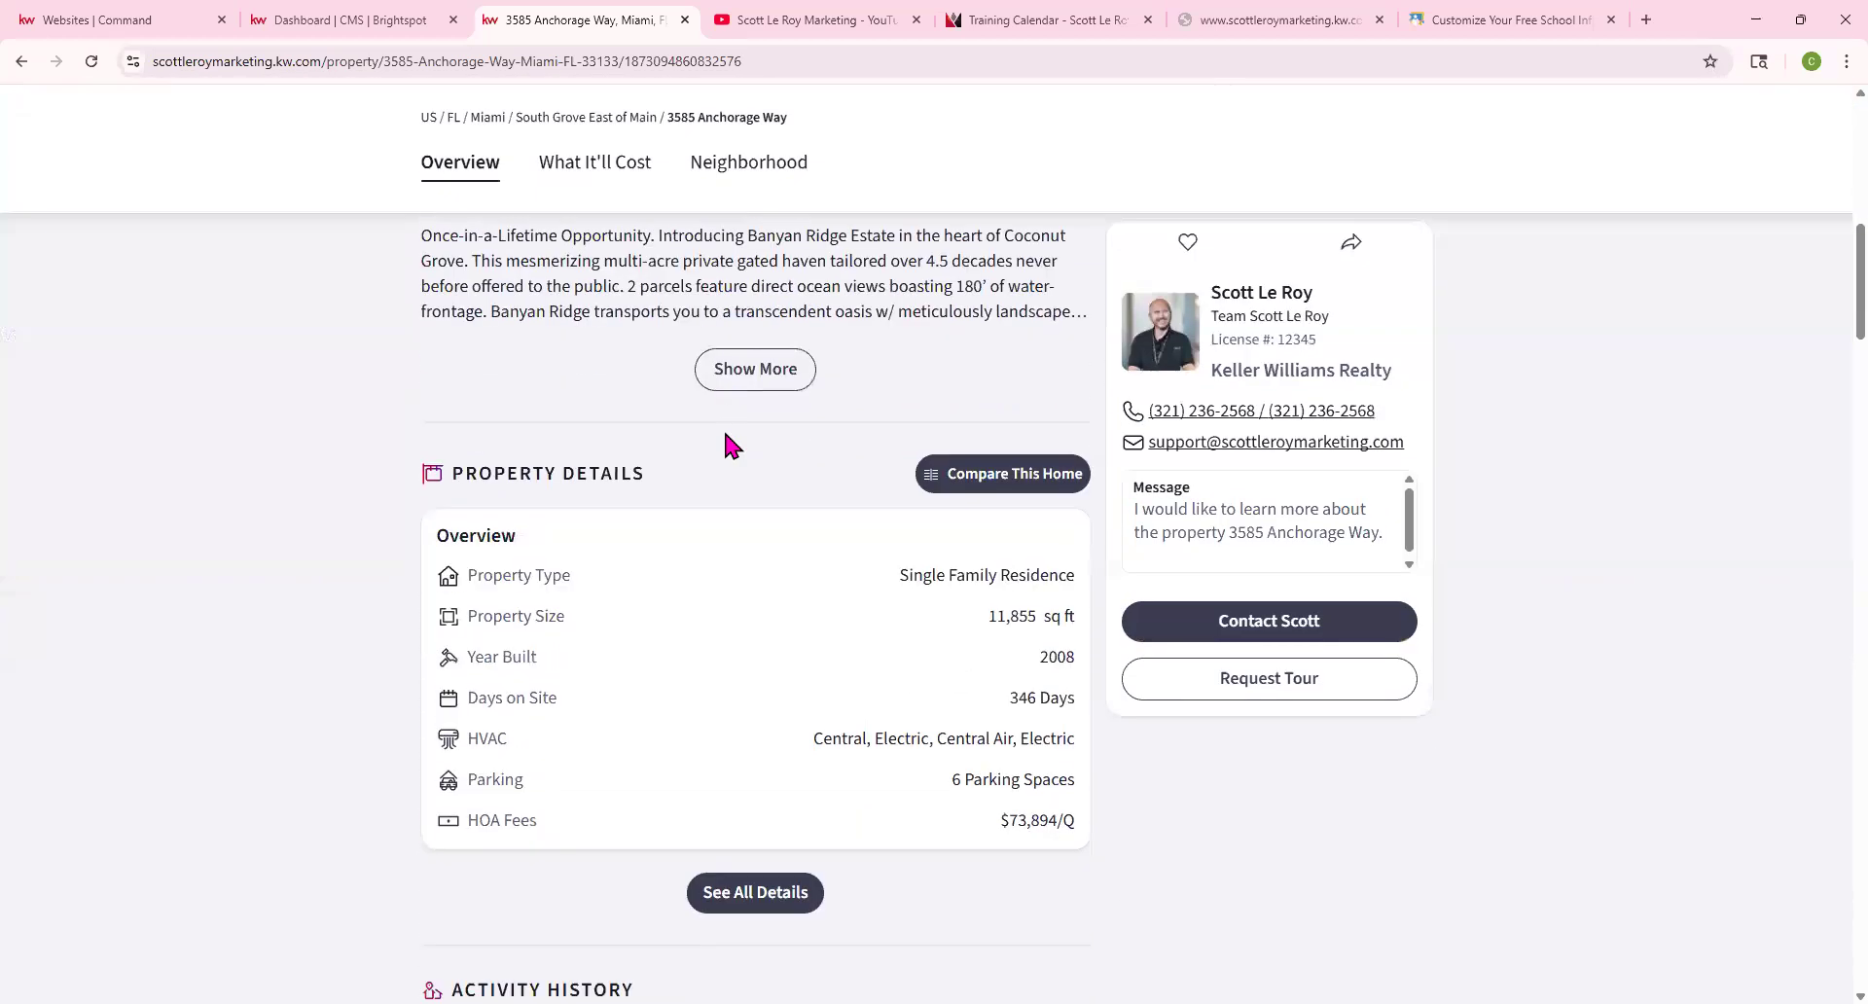
pyautogui.scroll(-10, 726, 663)
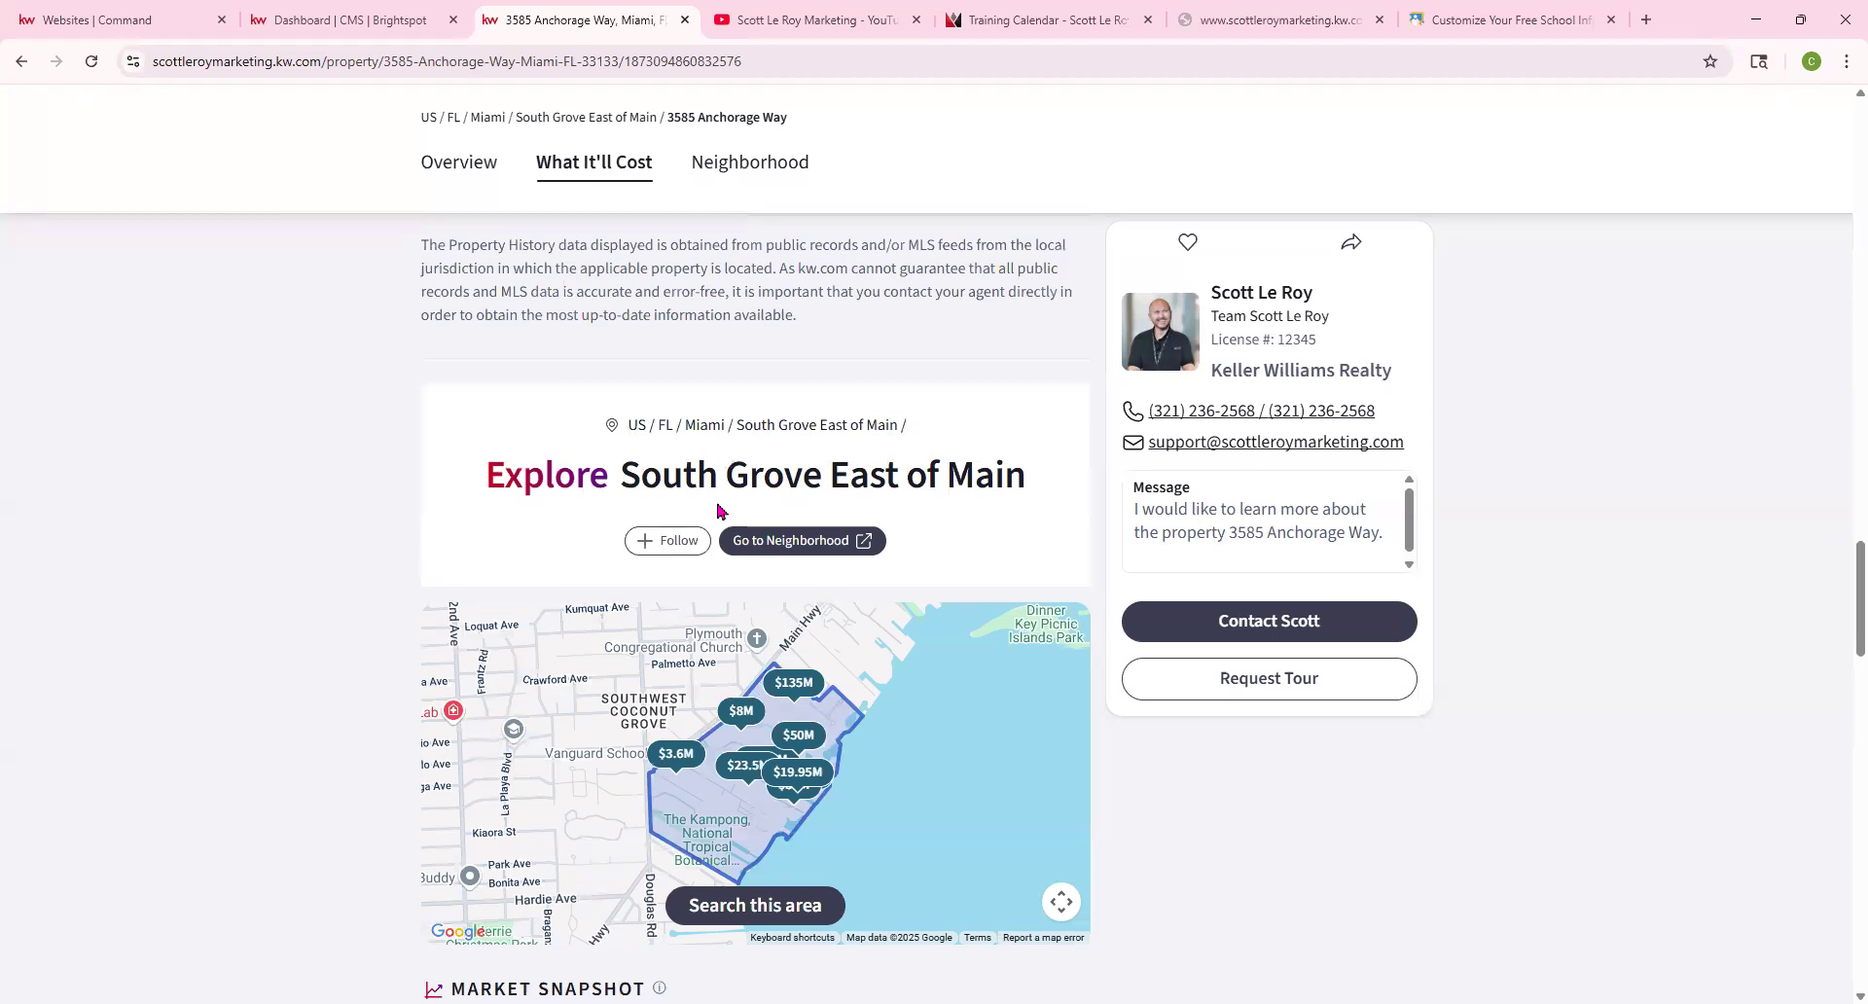
# Open the Explore South Grove East of Main page and review it: $36.76M average list price, 9 listings
pyautogui.click(787, 551)
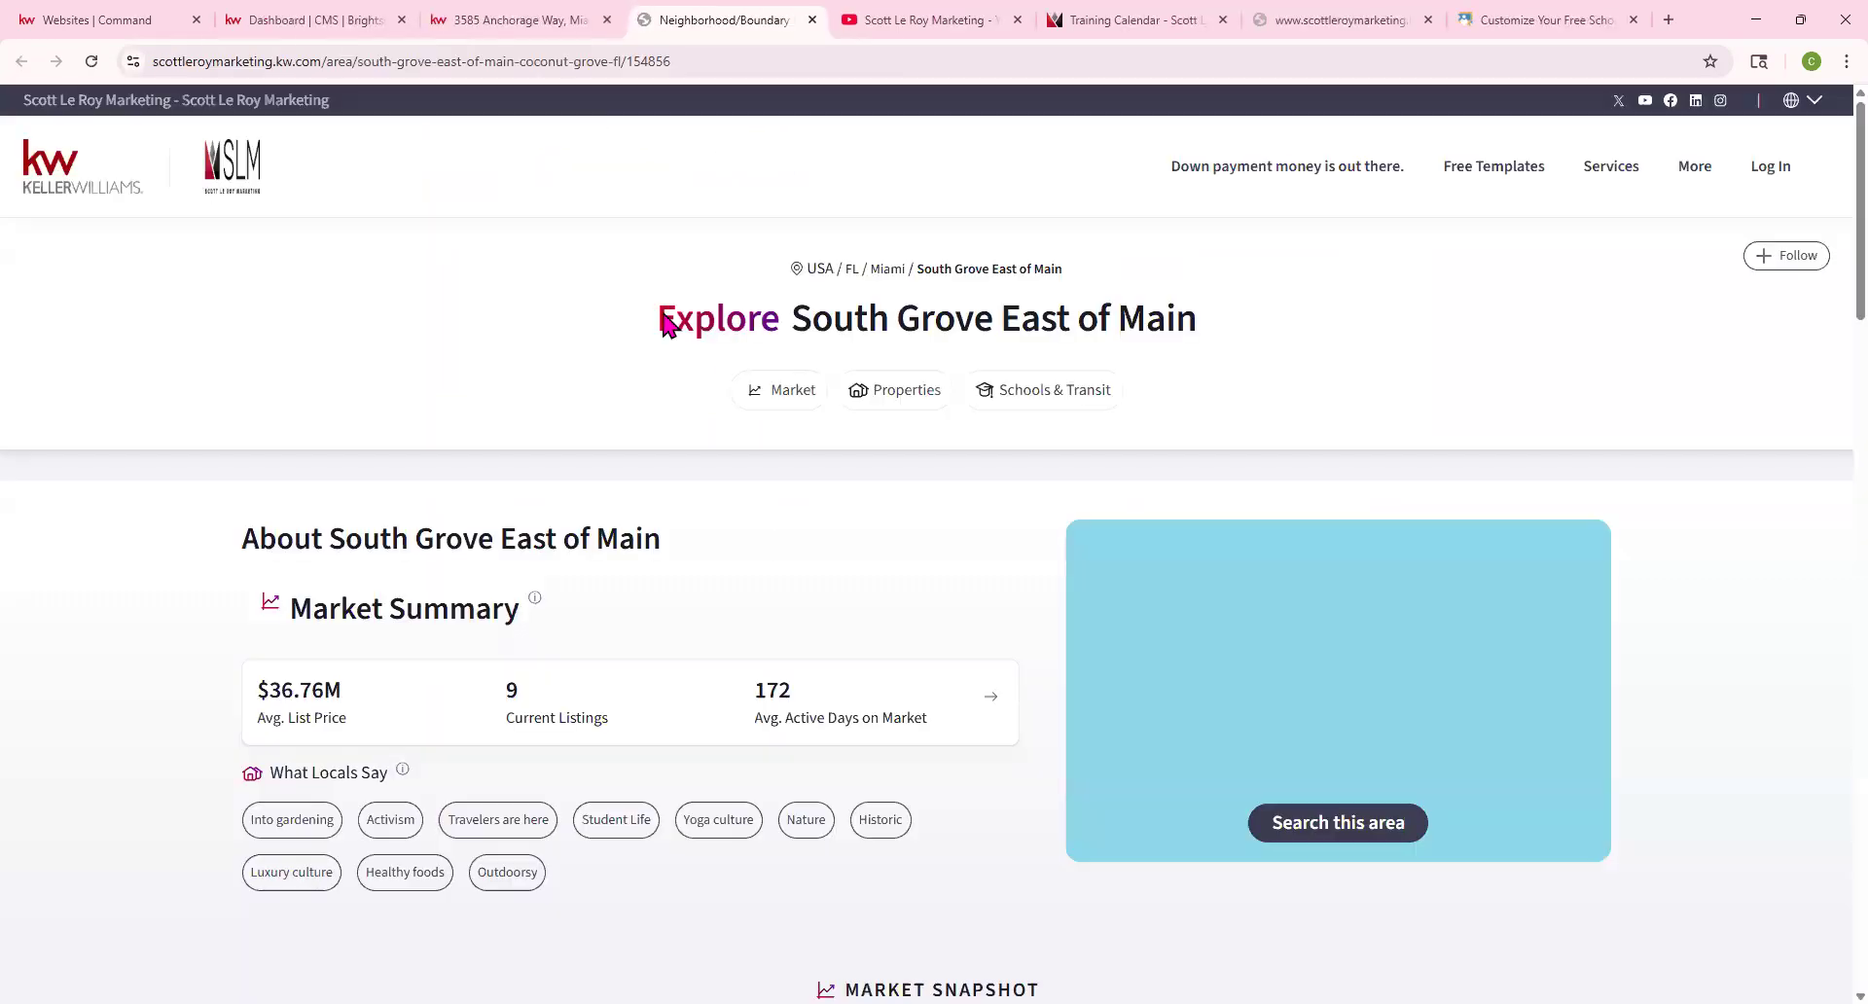
pyautogui.moveTo(654, 316); pyautogui.dragTo(1121, 342)
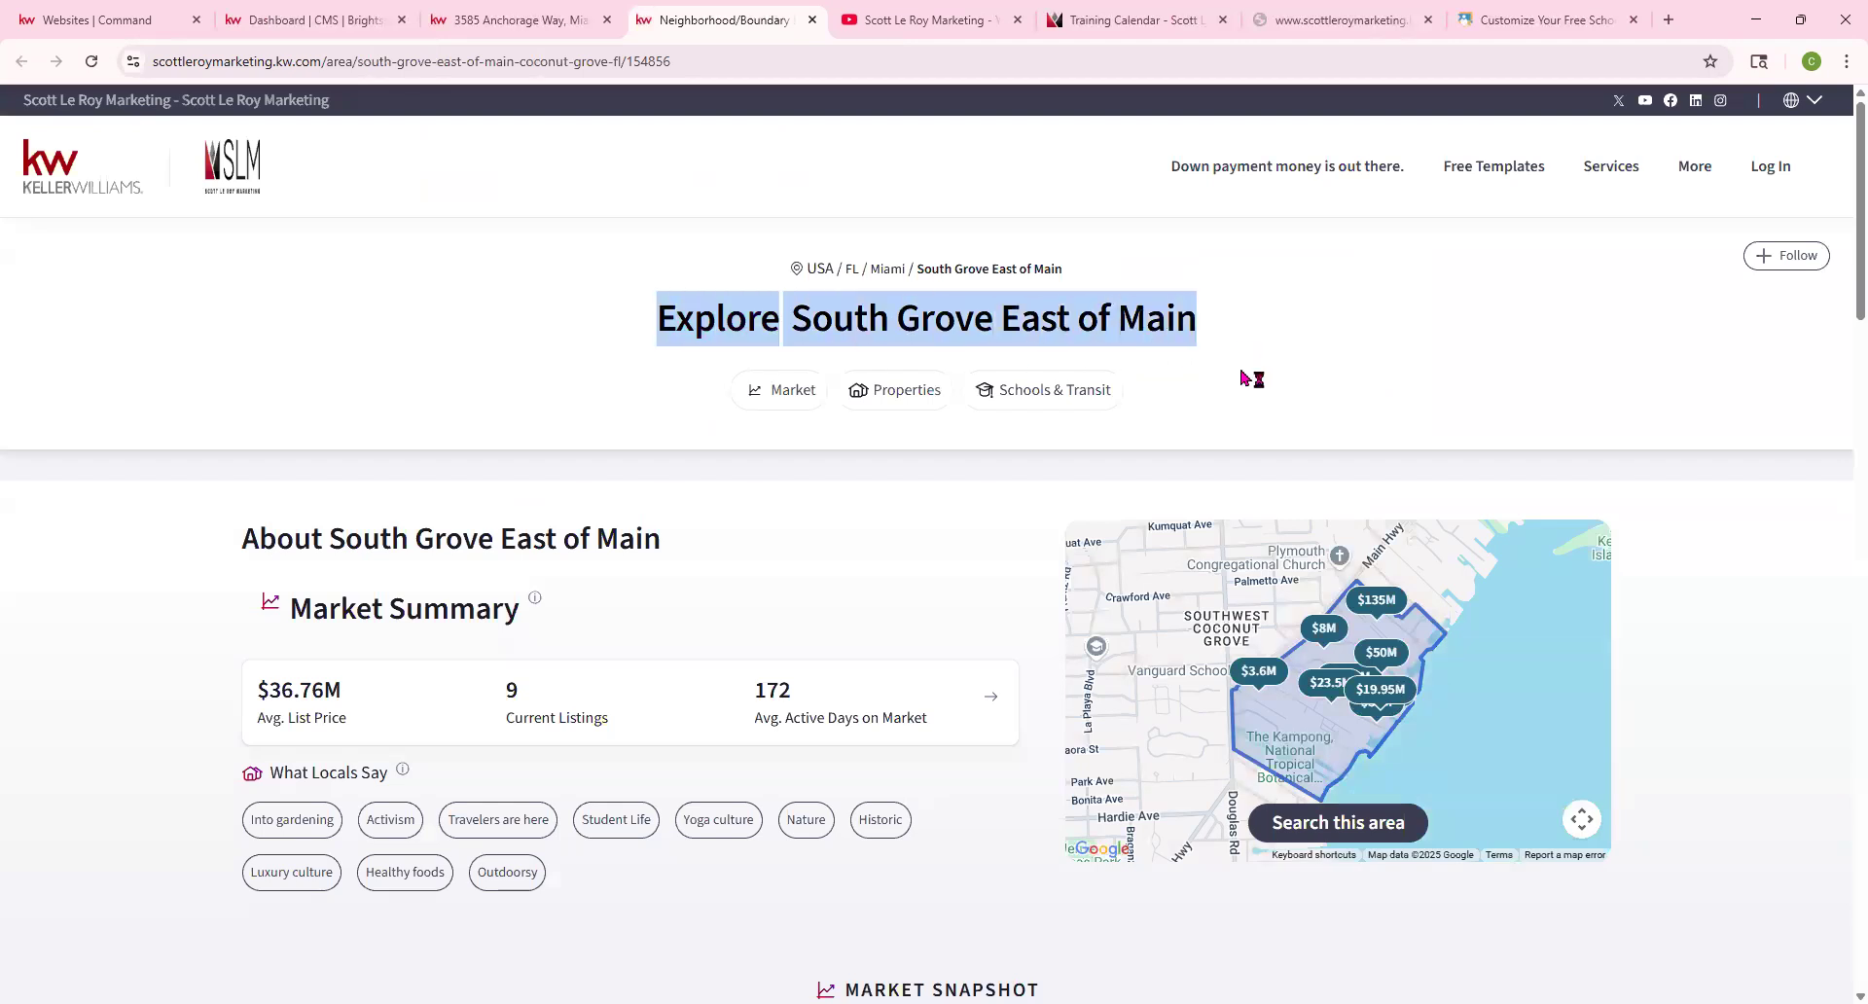
pyautogui.scroll(-2, 1245, 379)
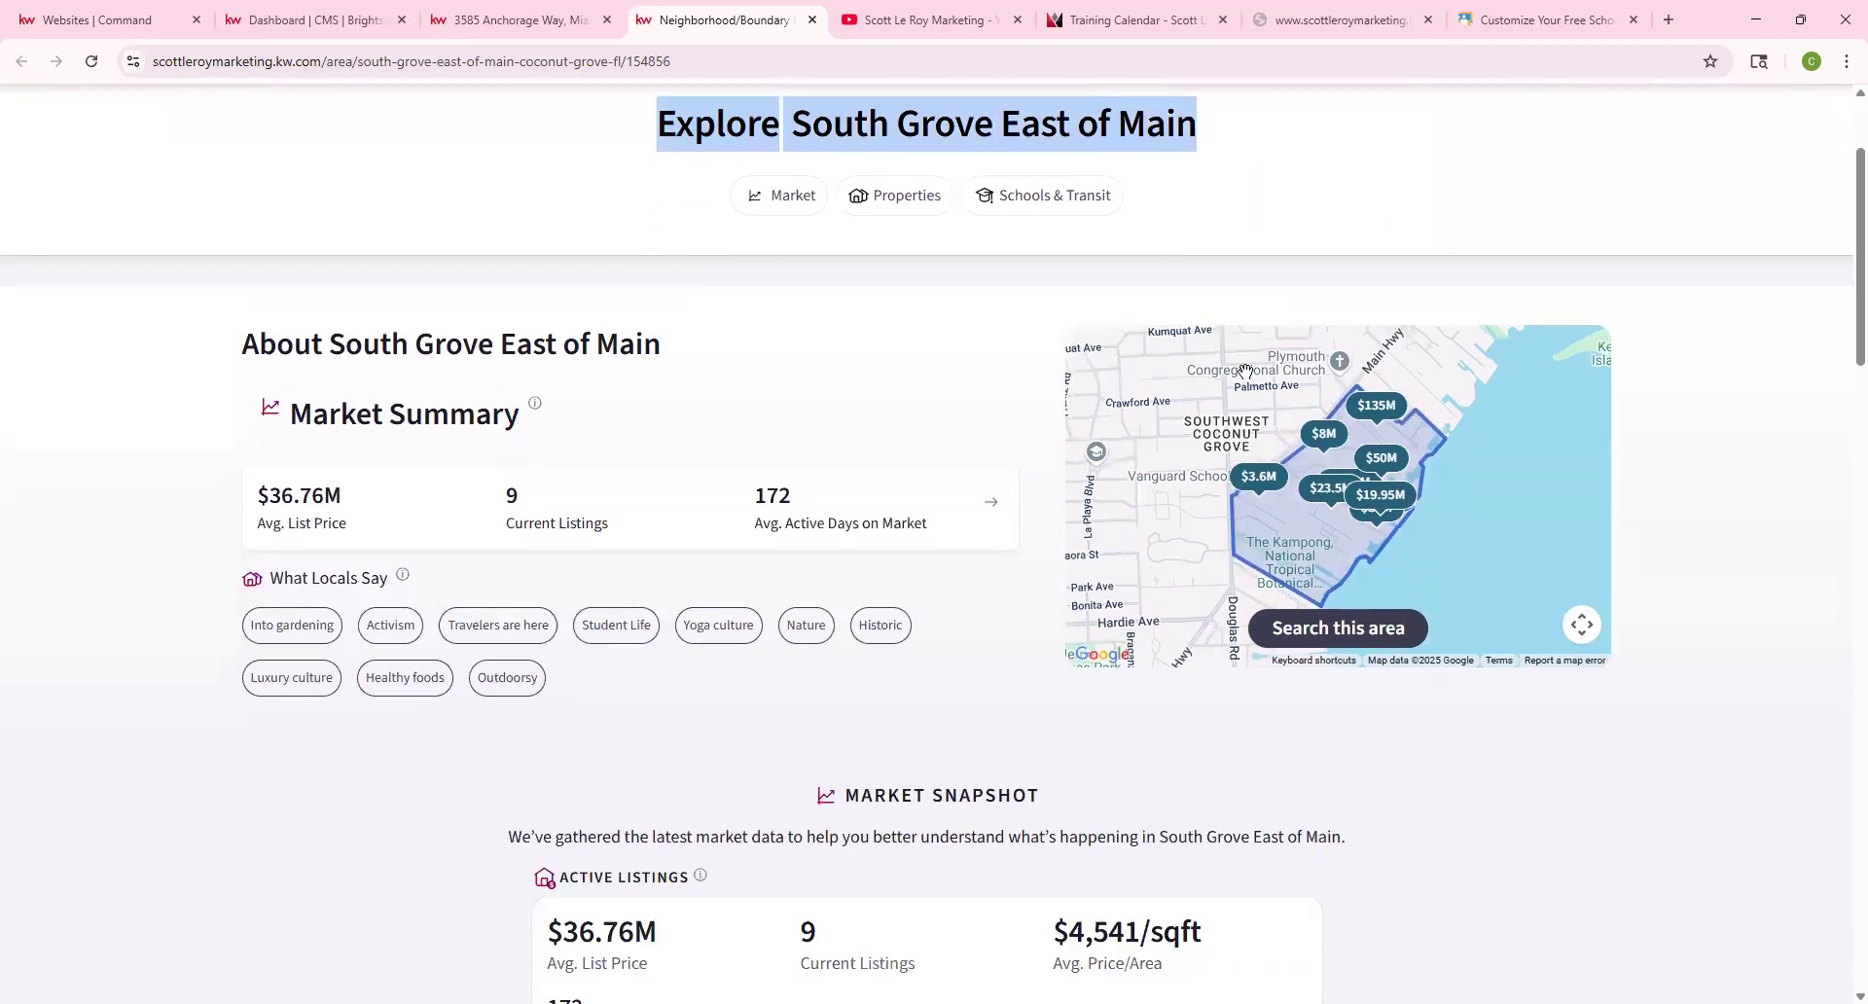
pyautogui.scroll(-2, 1245, 379)
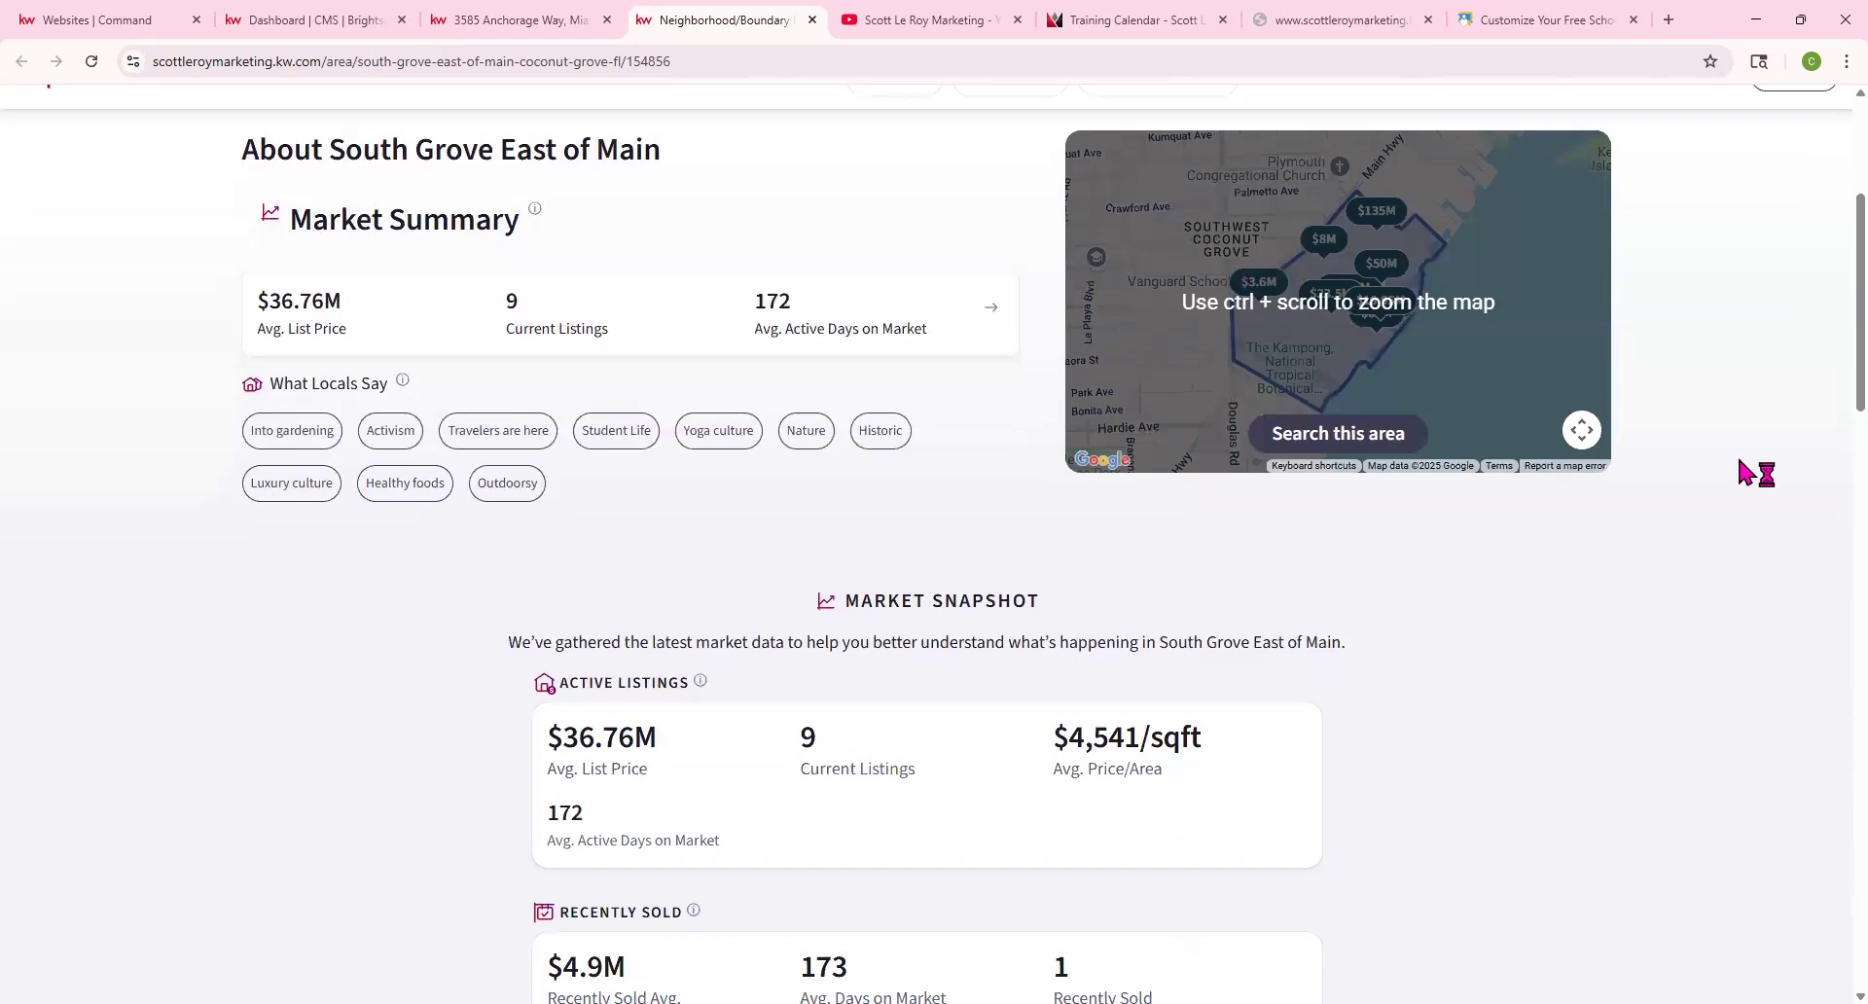
pyautogui.scroll(4, 1737, 453)
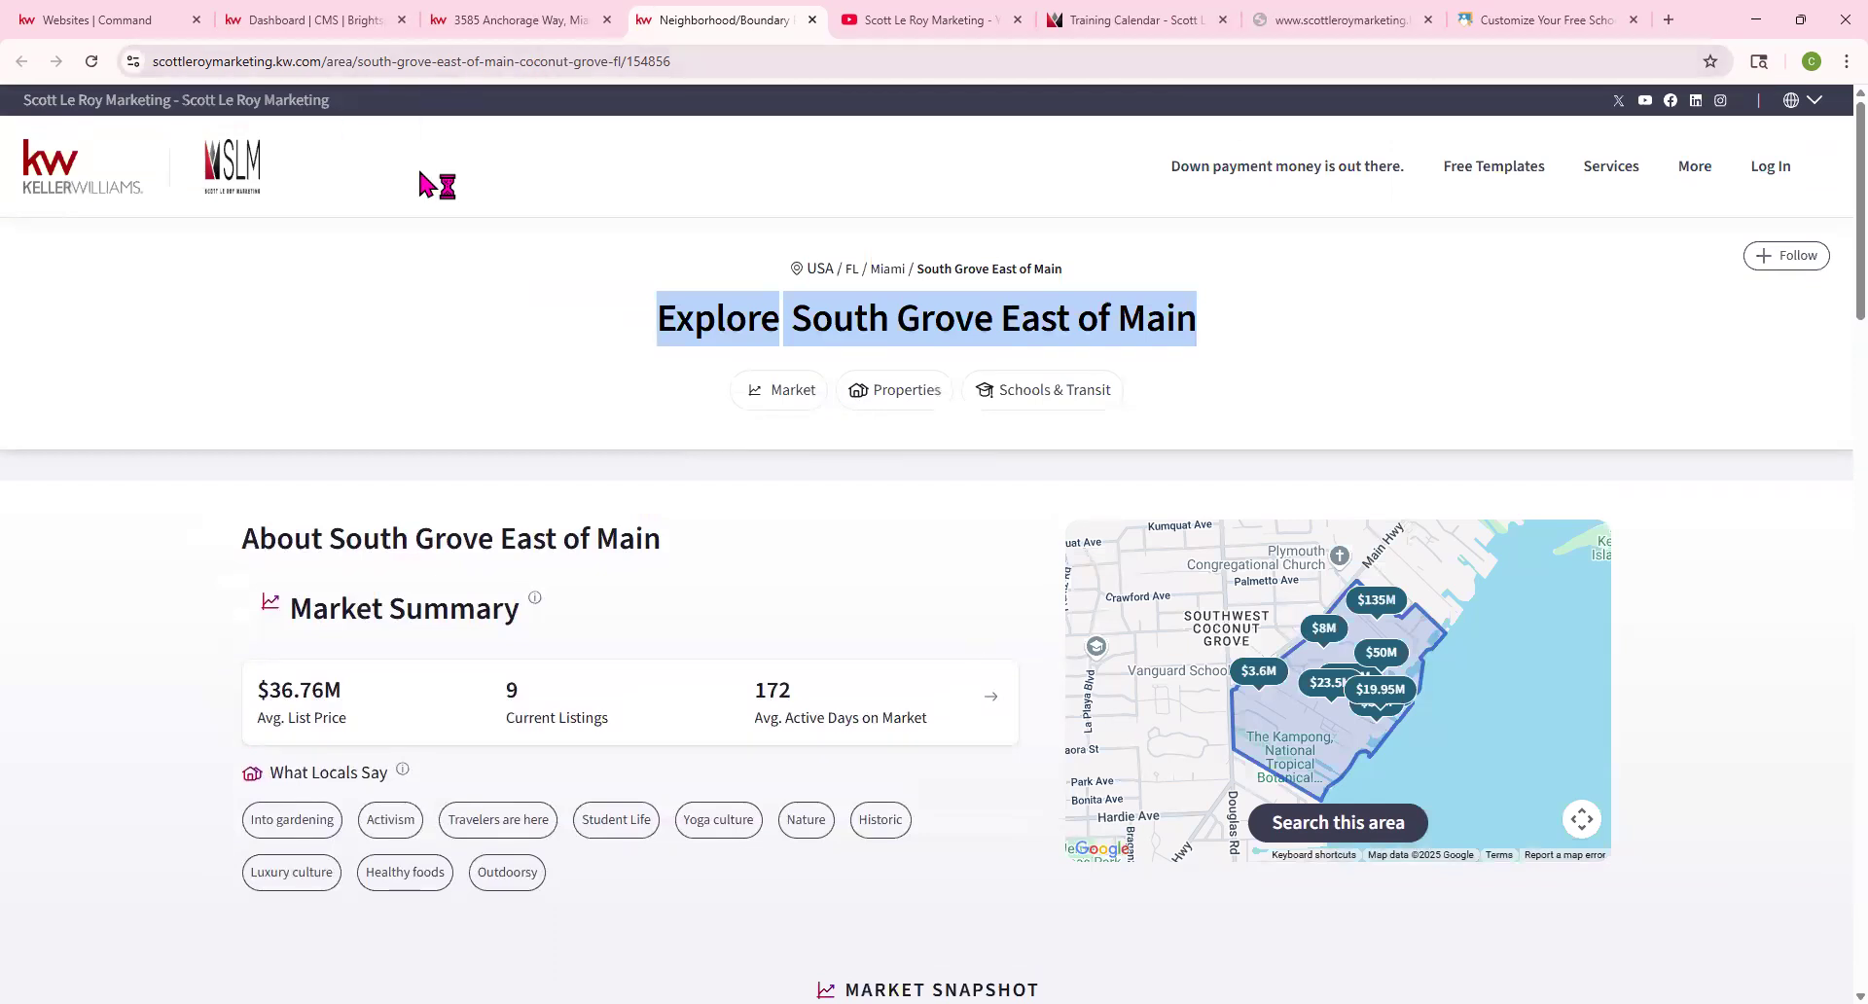
pyautogui.scroll(-8, 673, 708)
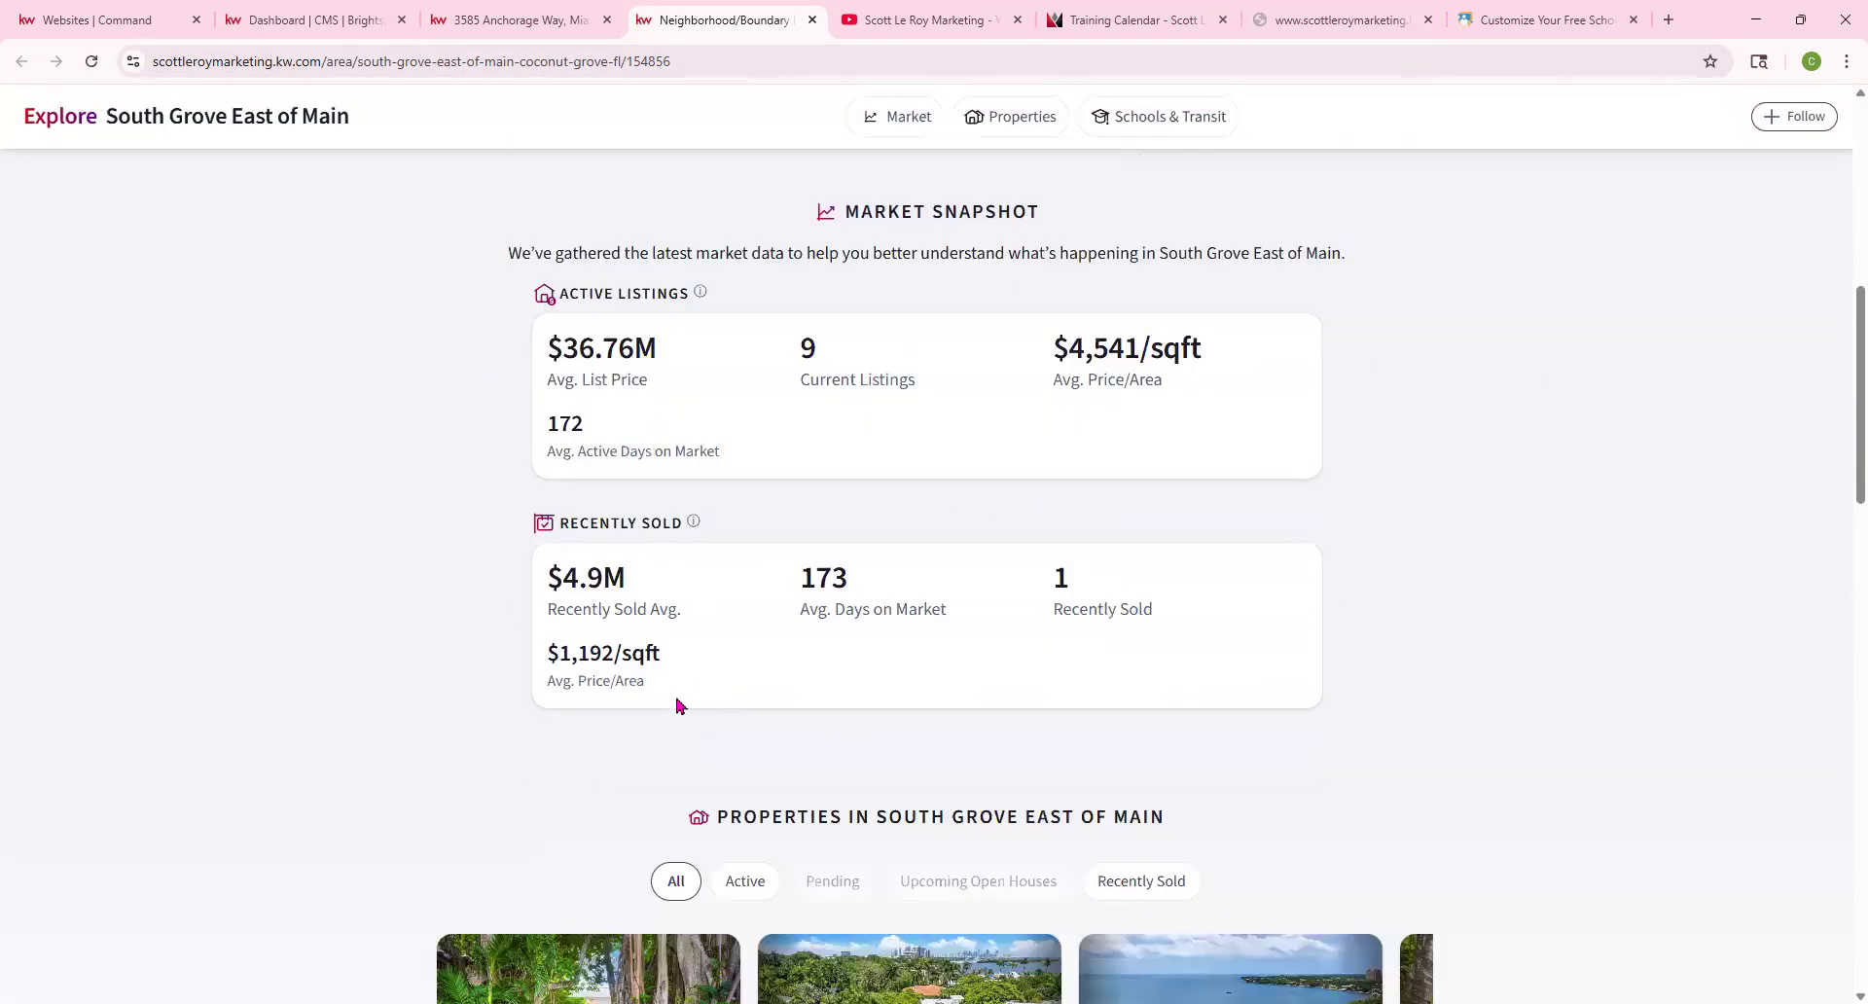
pyautogui.scroll(-4, 749, 501)
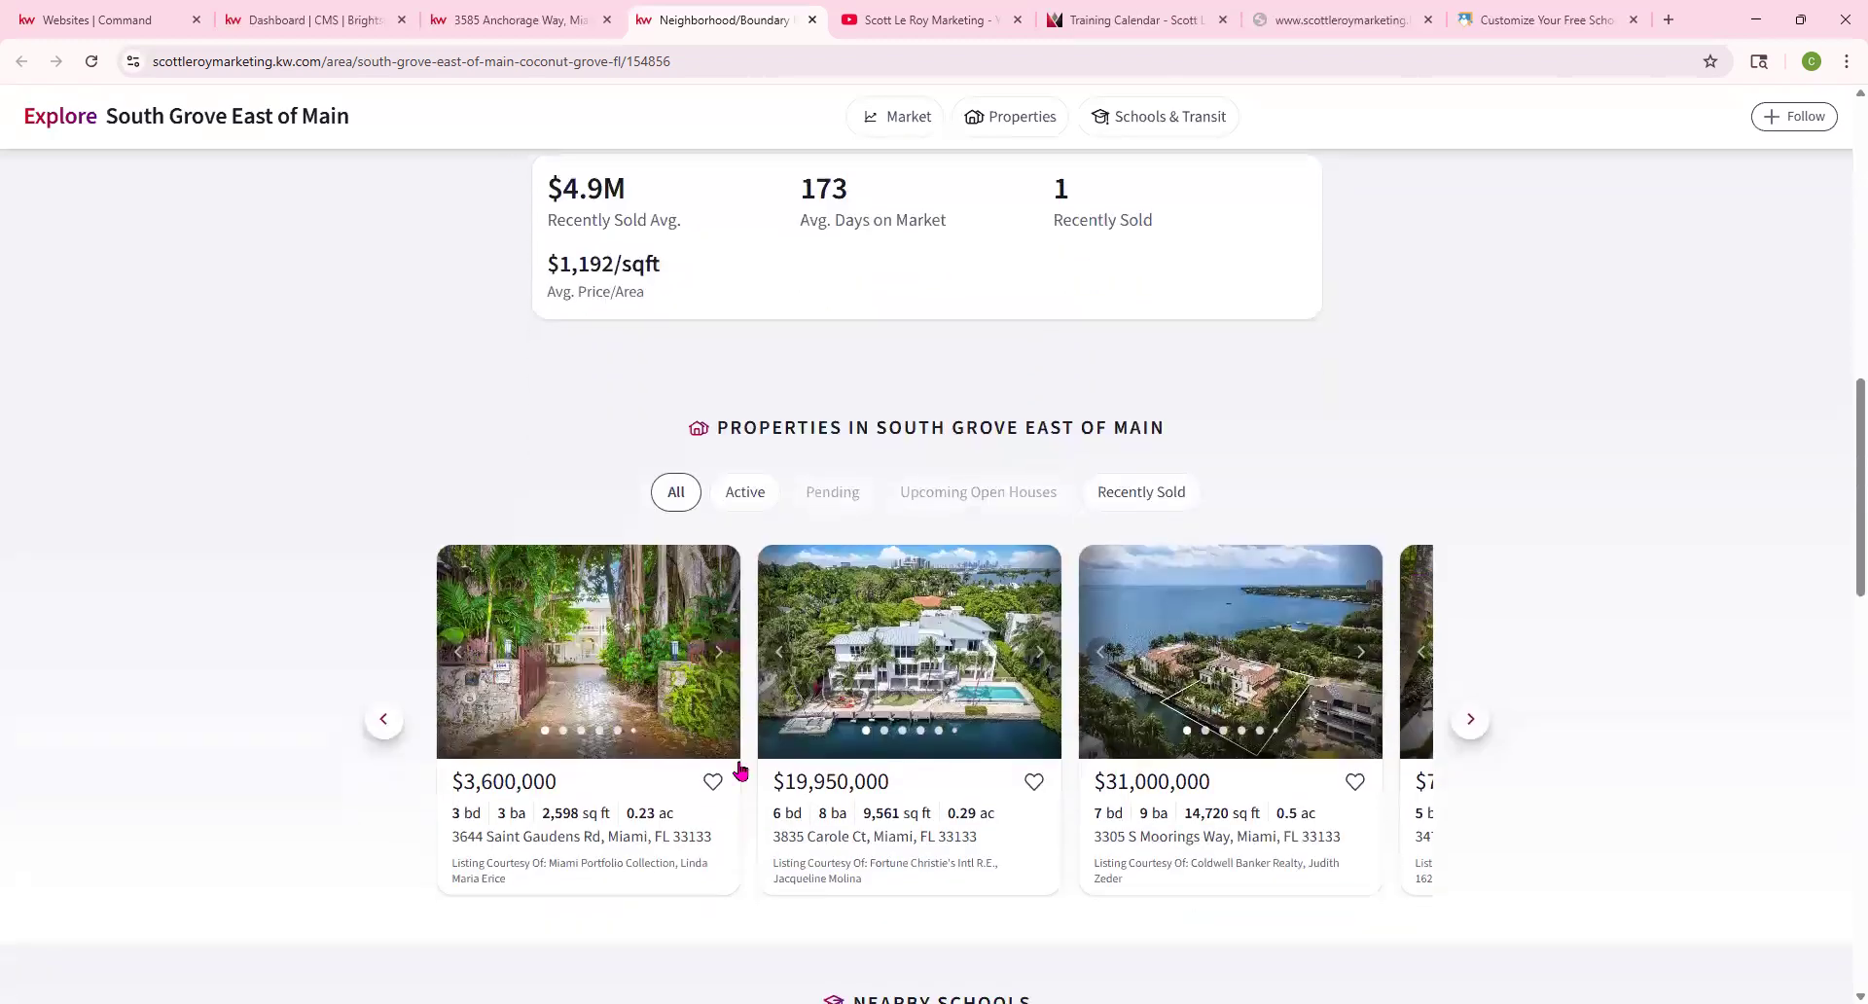
pyautogui.scroll(-16, 1112, 601)
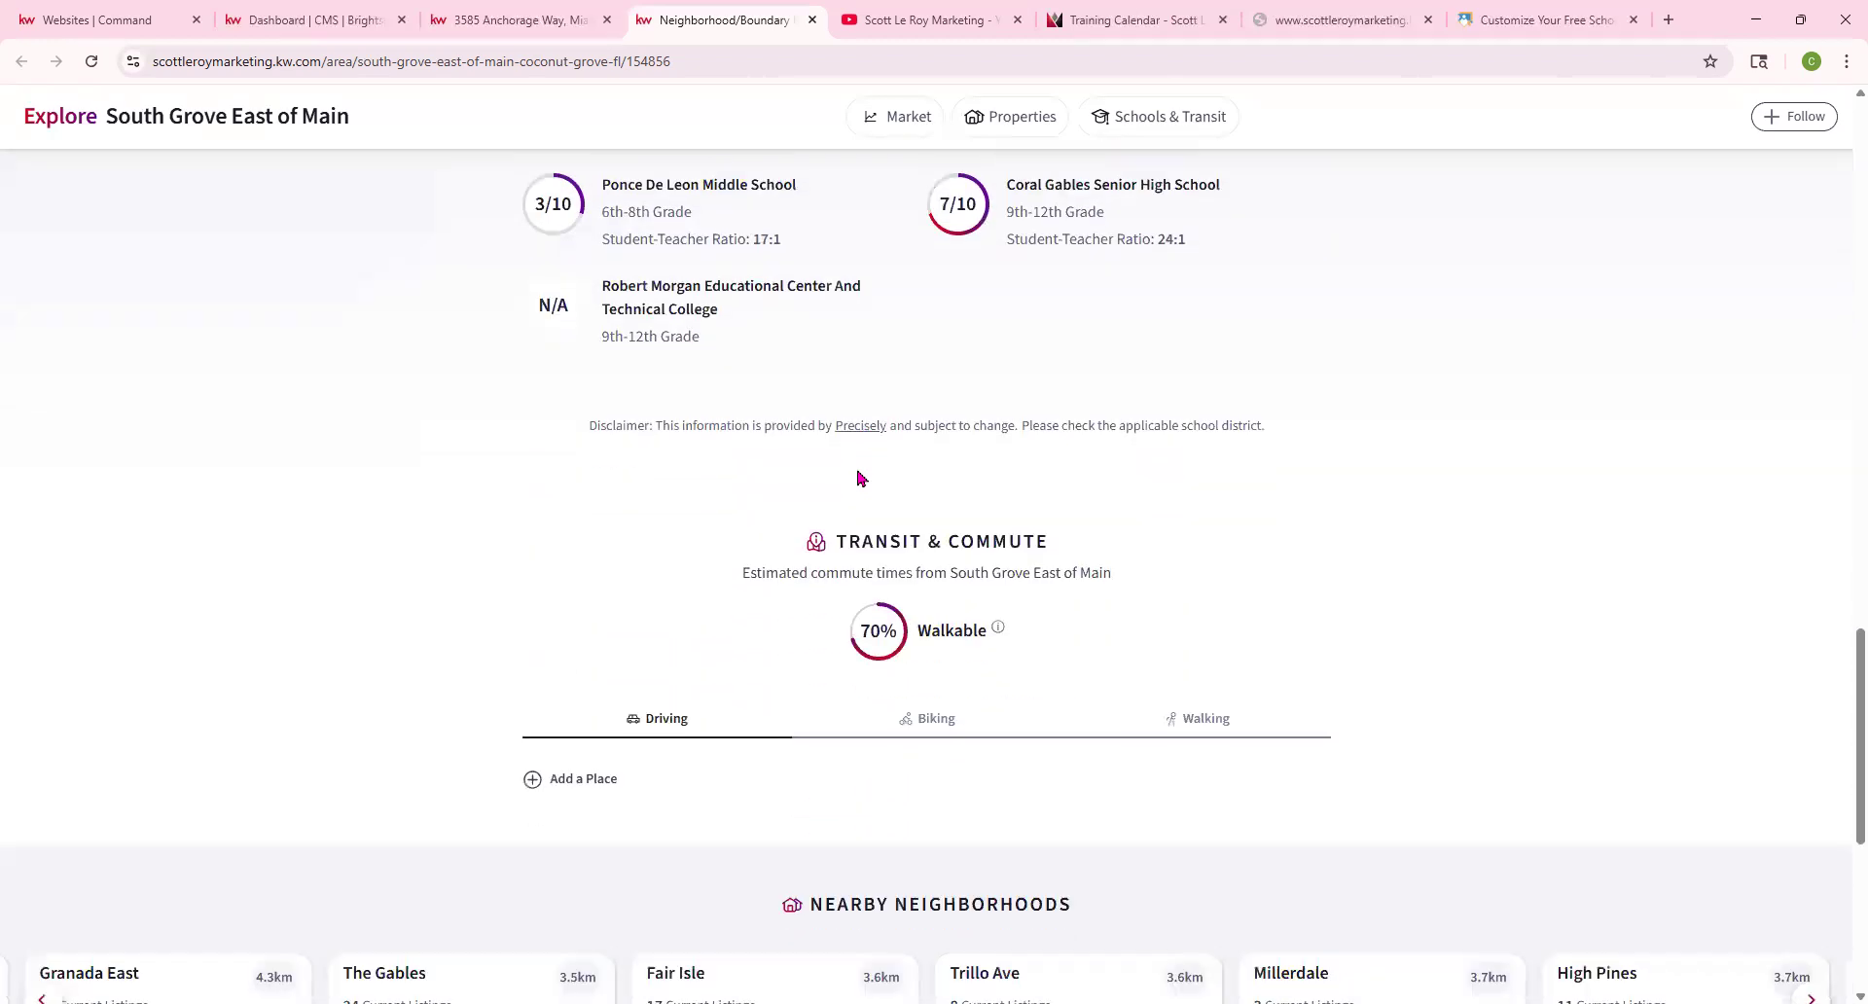
pyautogui.middleClick(403, 460)
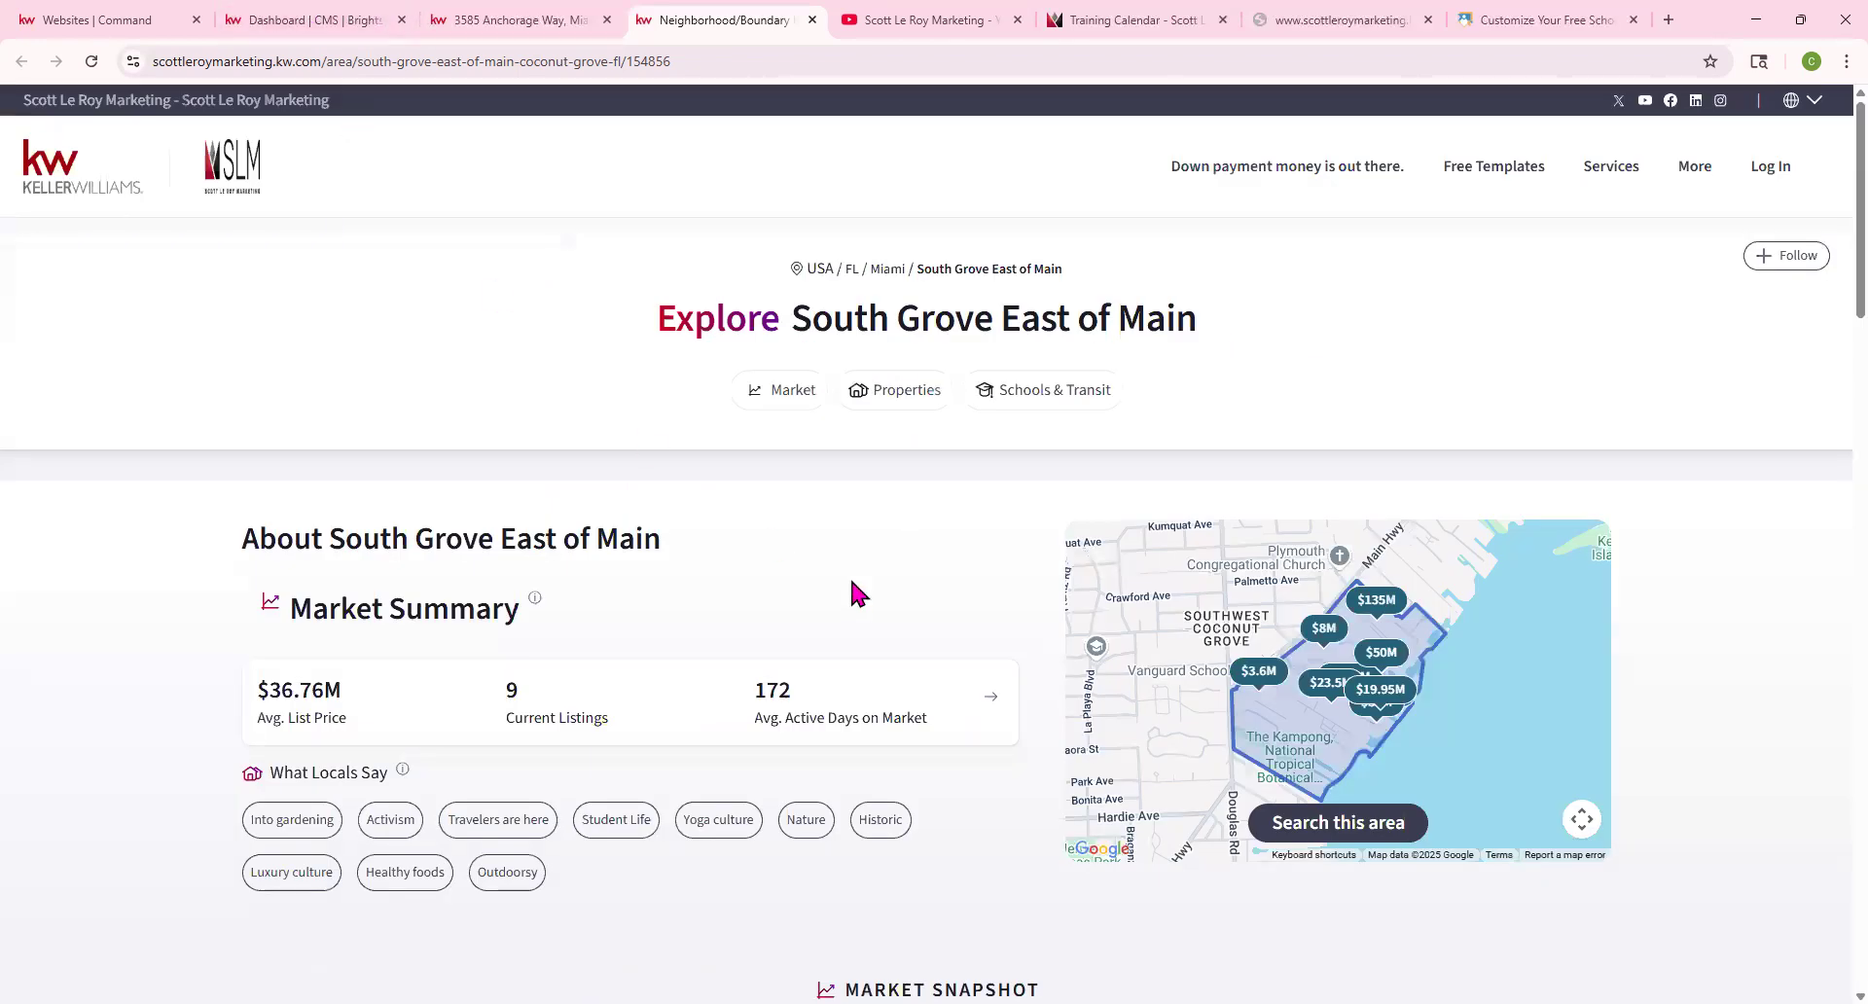
# Copy the South Grove East of Main page address and return to the Brightspot CMS dashboard
pyautogui.moveTo(654, 312); pyautogui.dragTo(1223, 347)
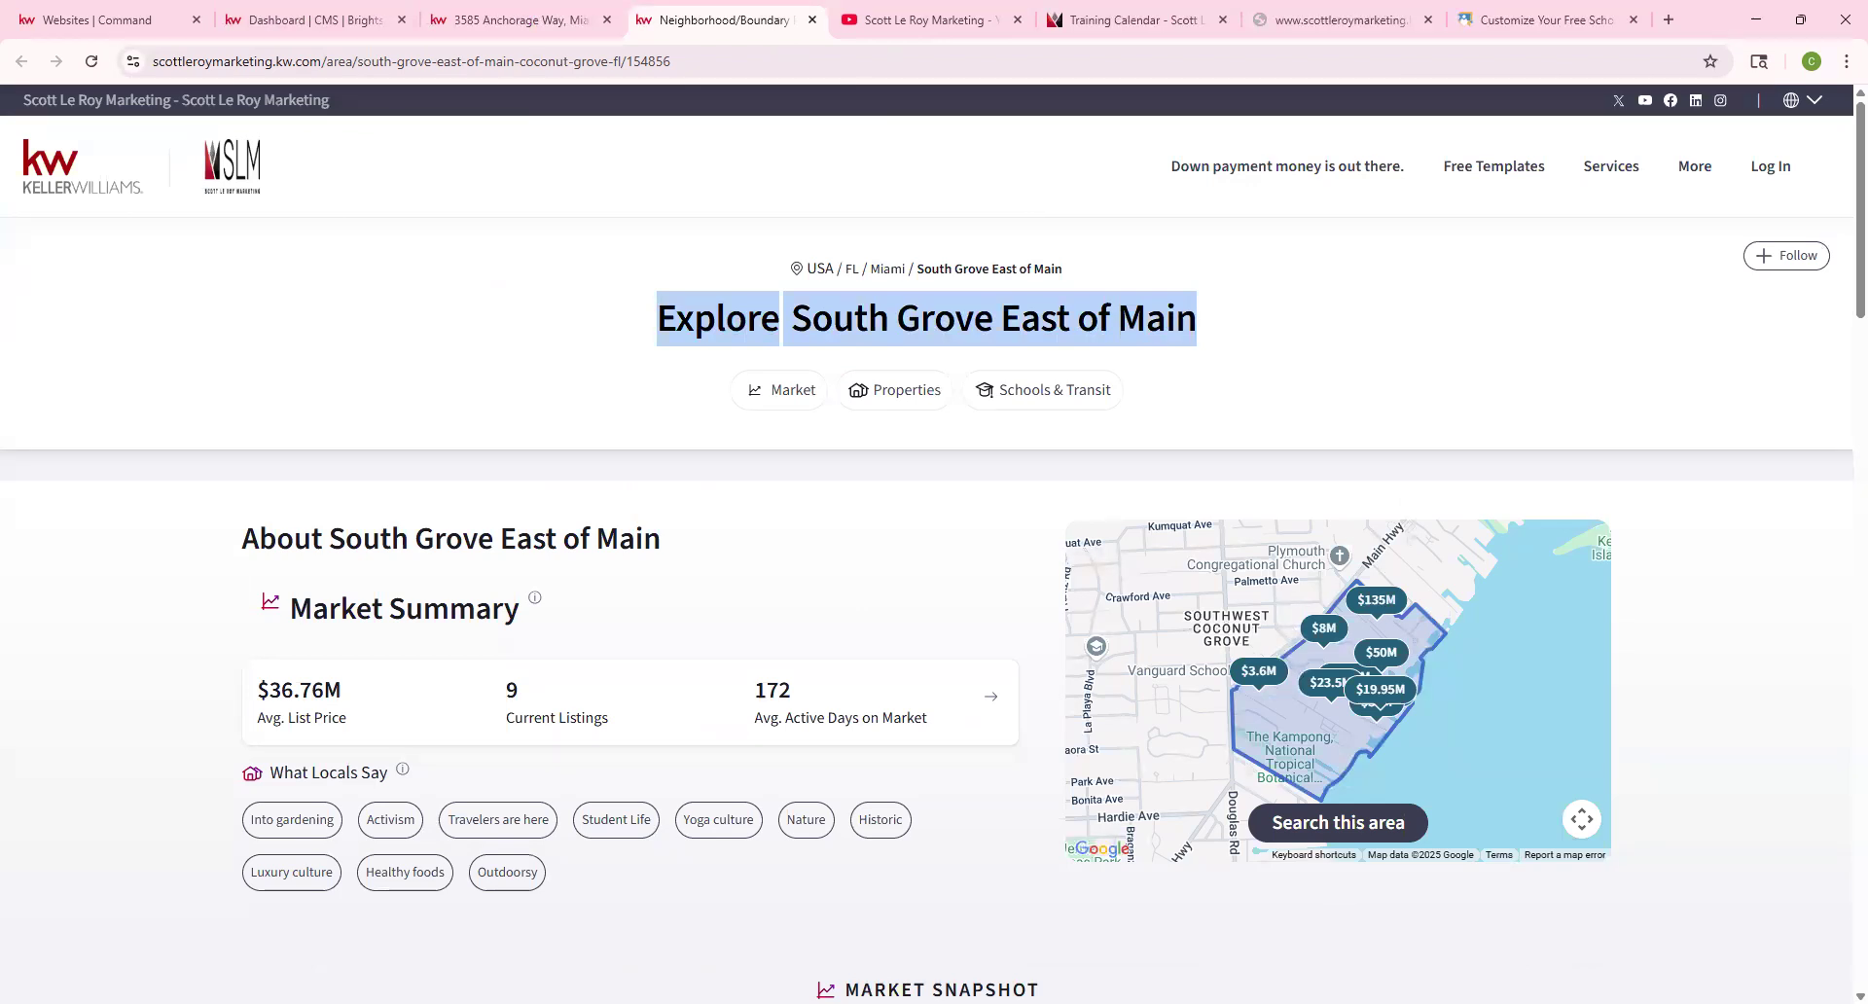
pyautogui.click(681, 68)
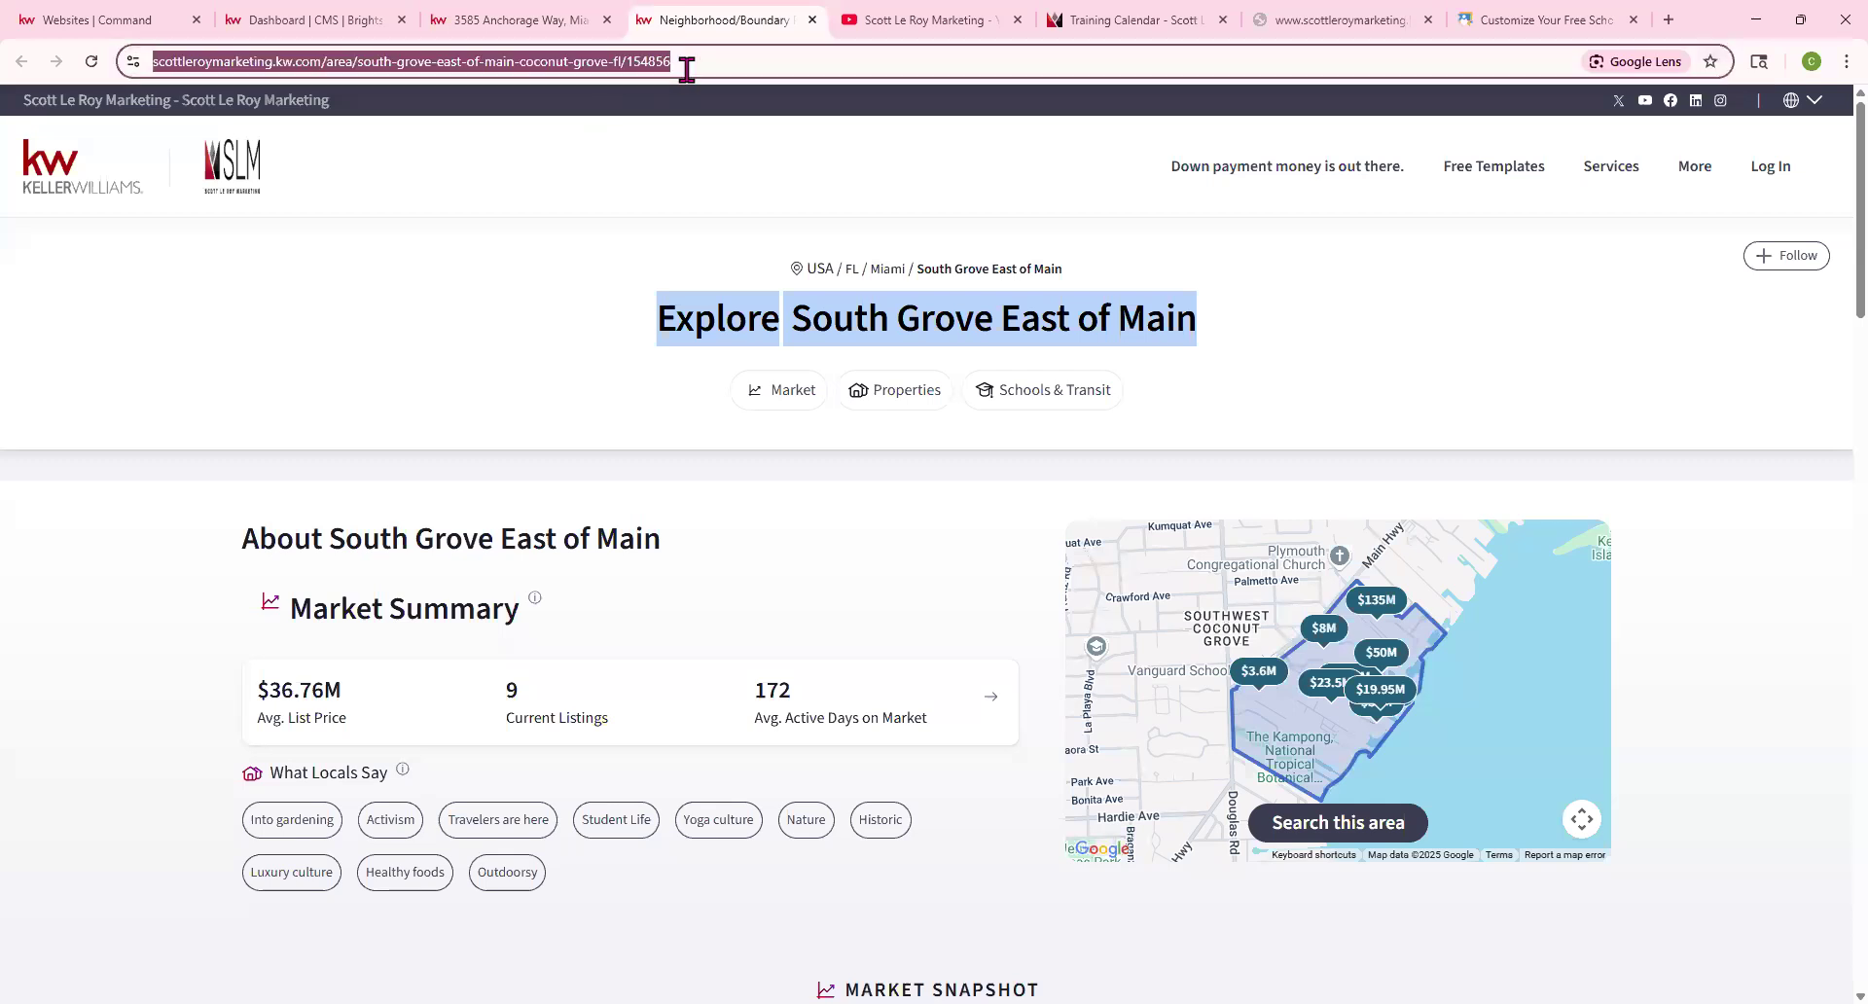
pyautogui.rightClick(680, 68)
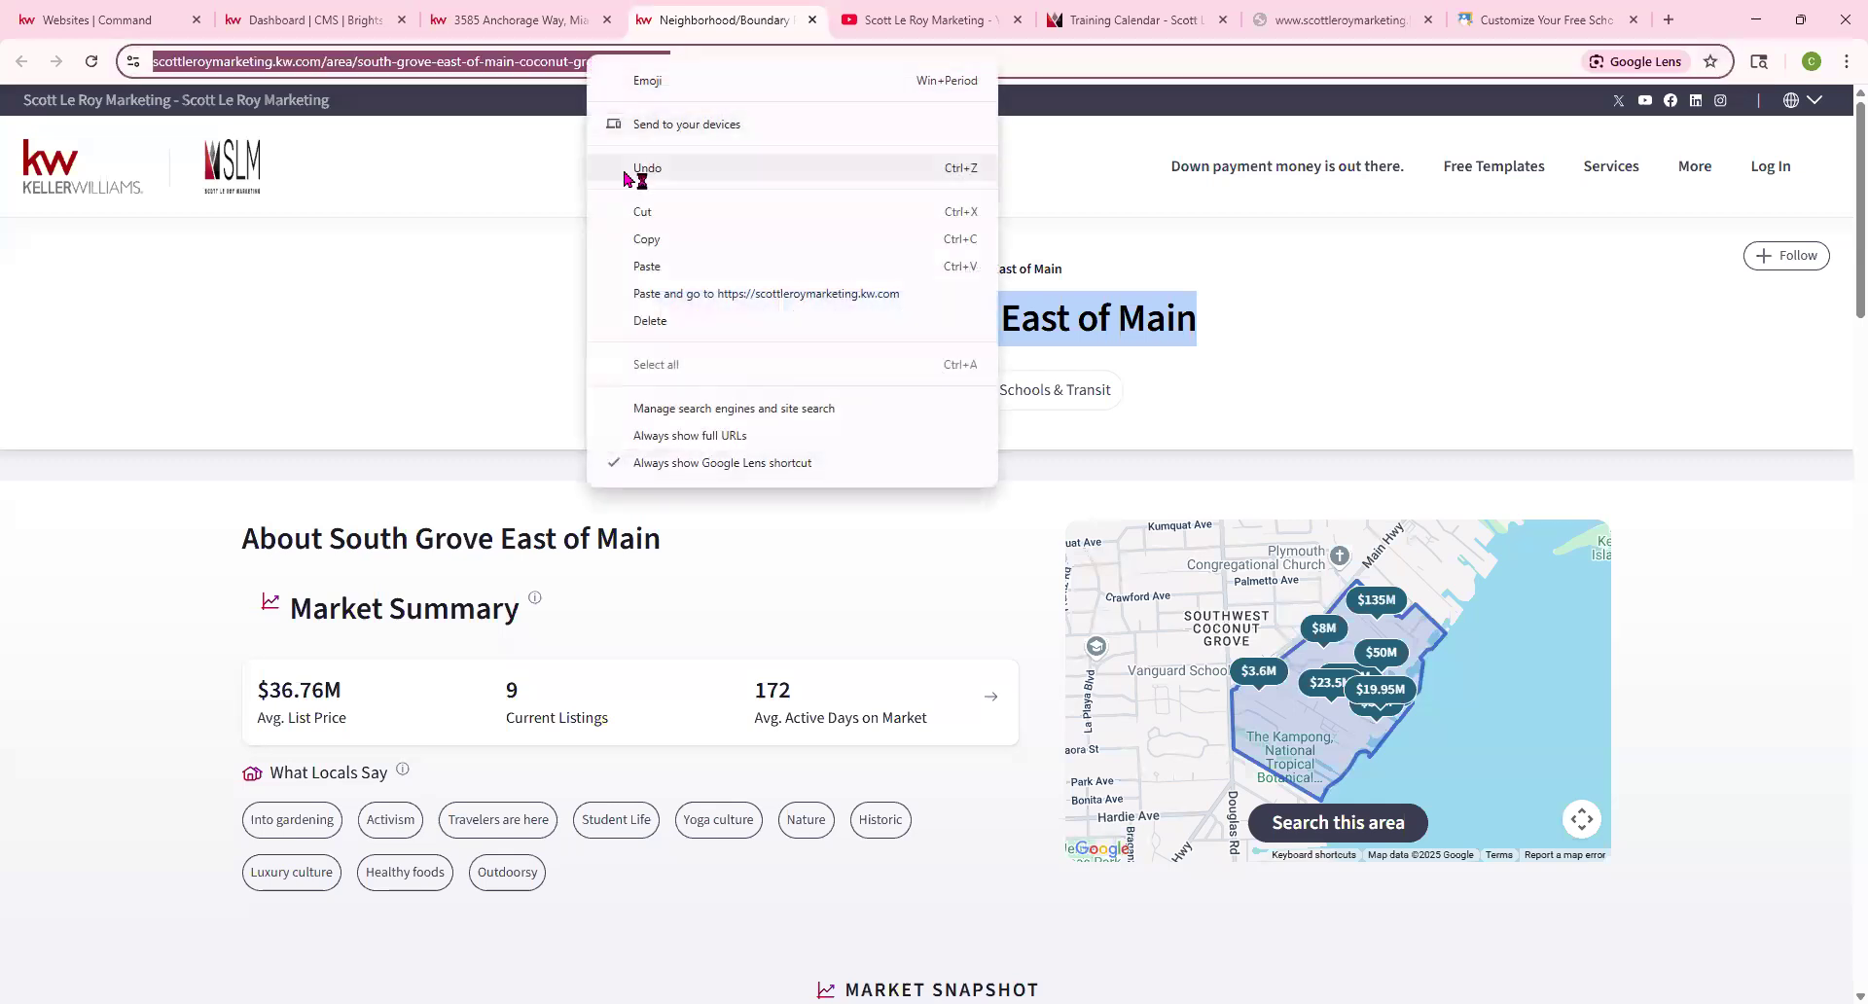
pyautogui.click(642, 221)
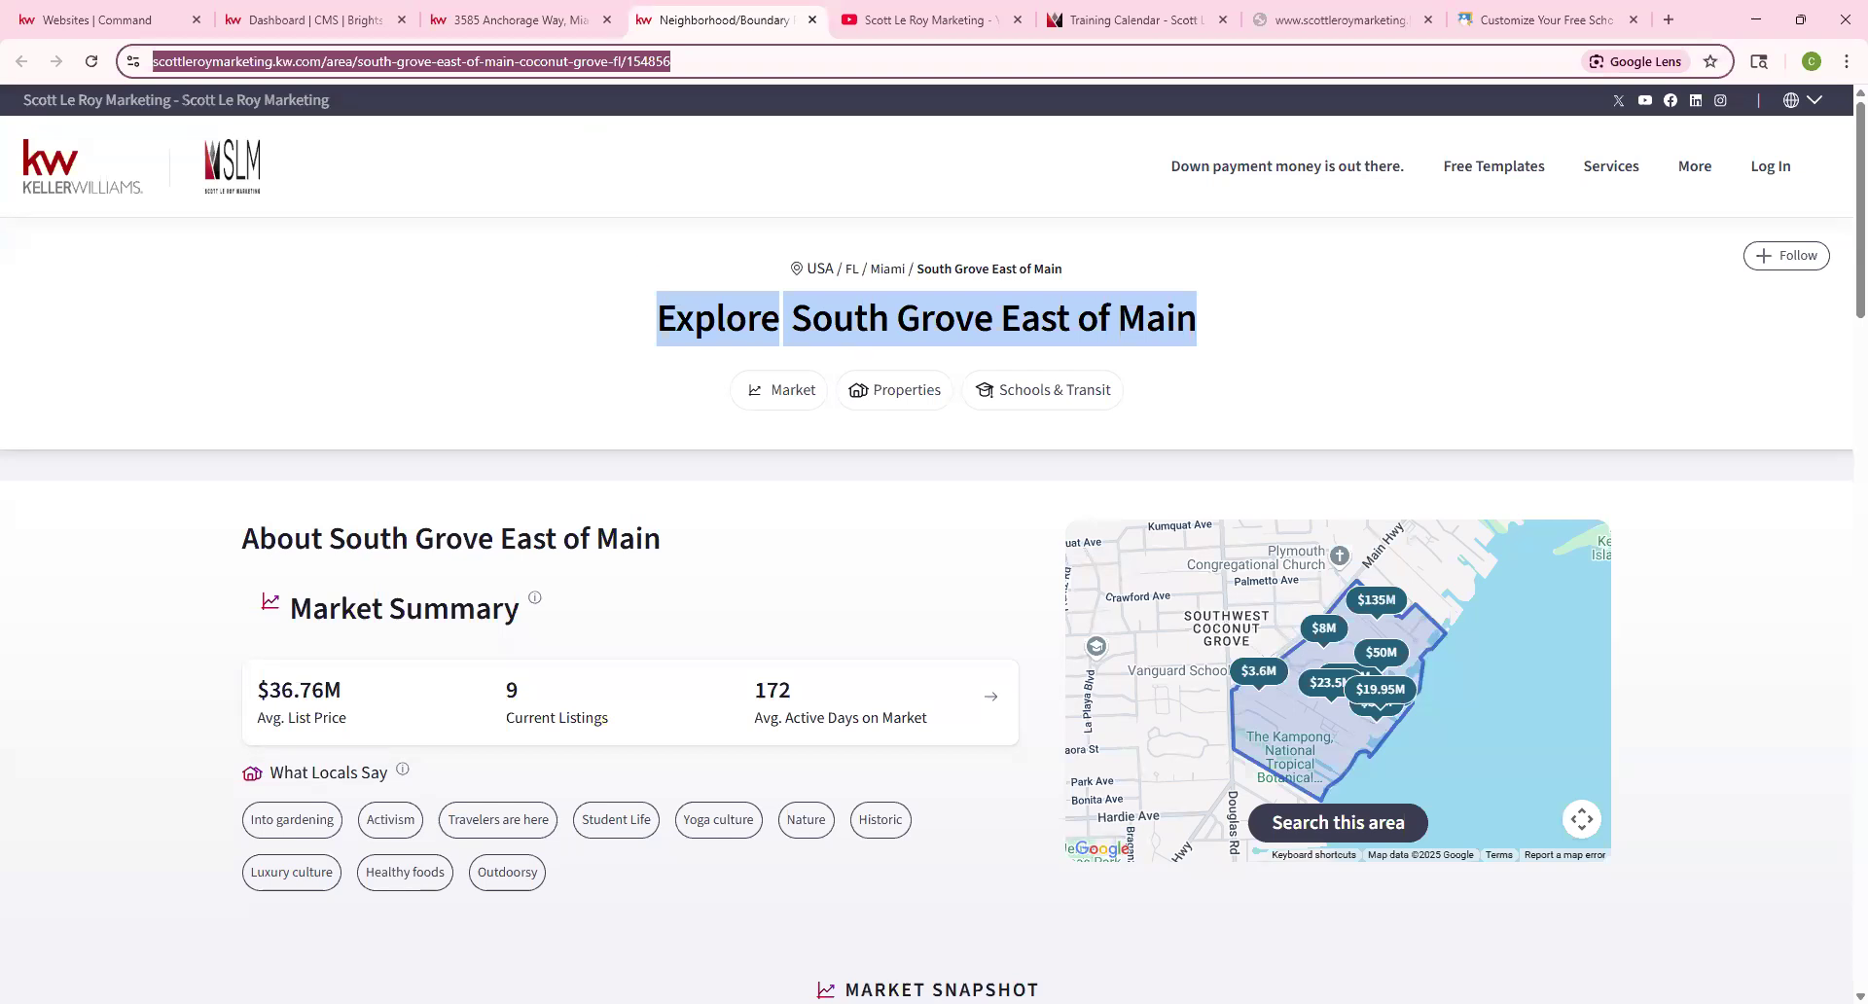
pyautogui.click(291, 19)
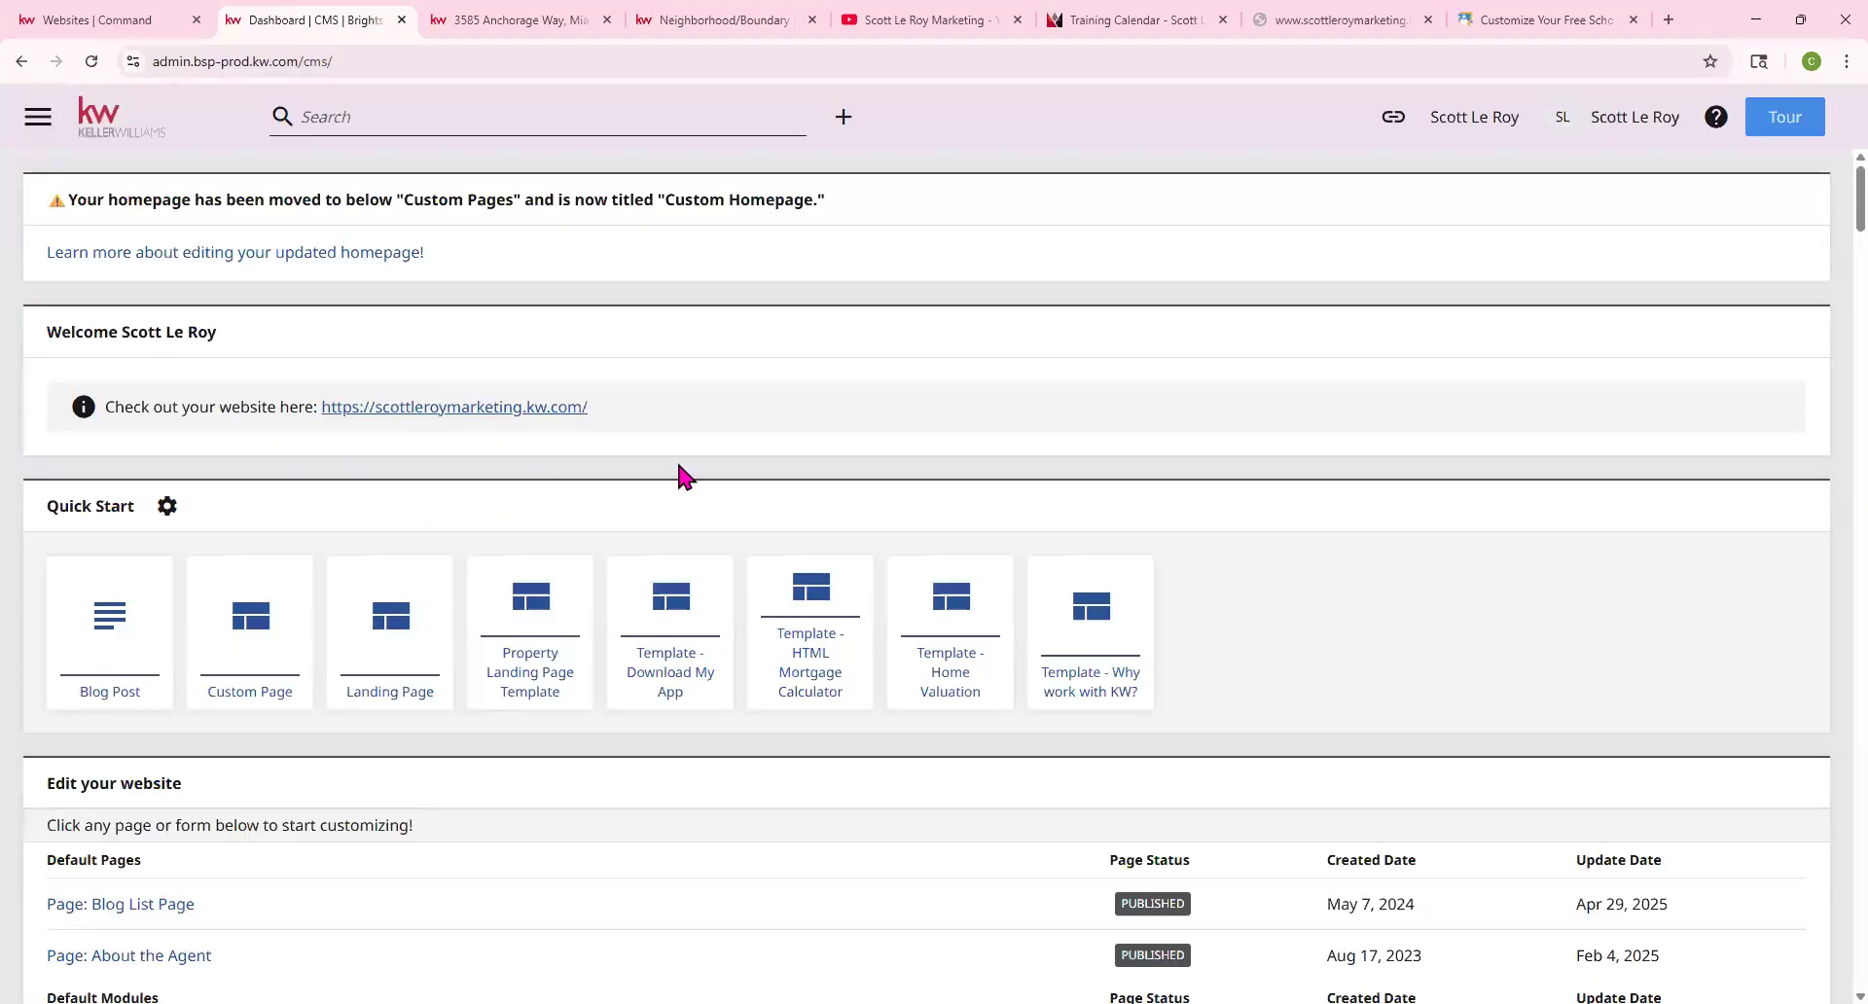
pyautogui.click(244, 644)
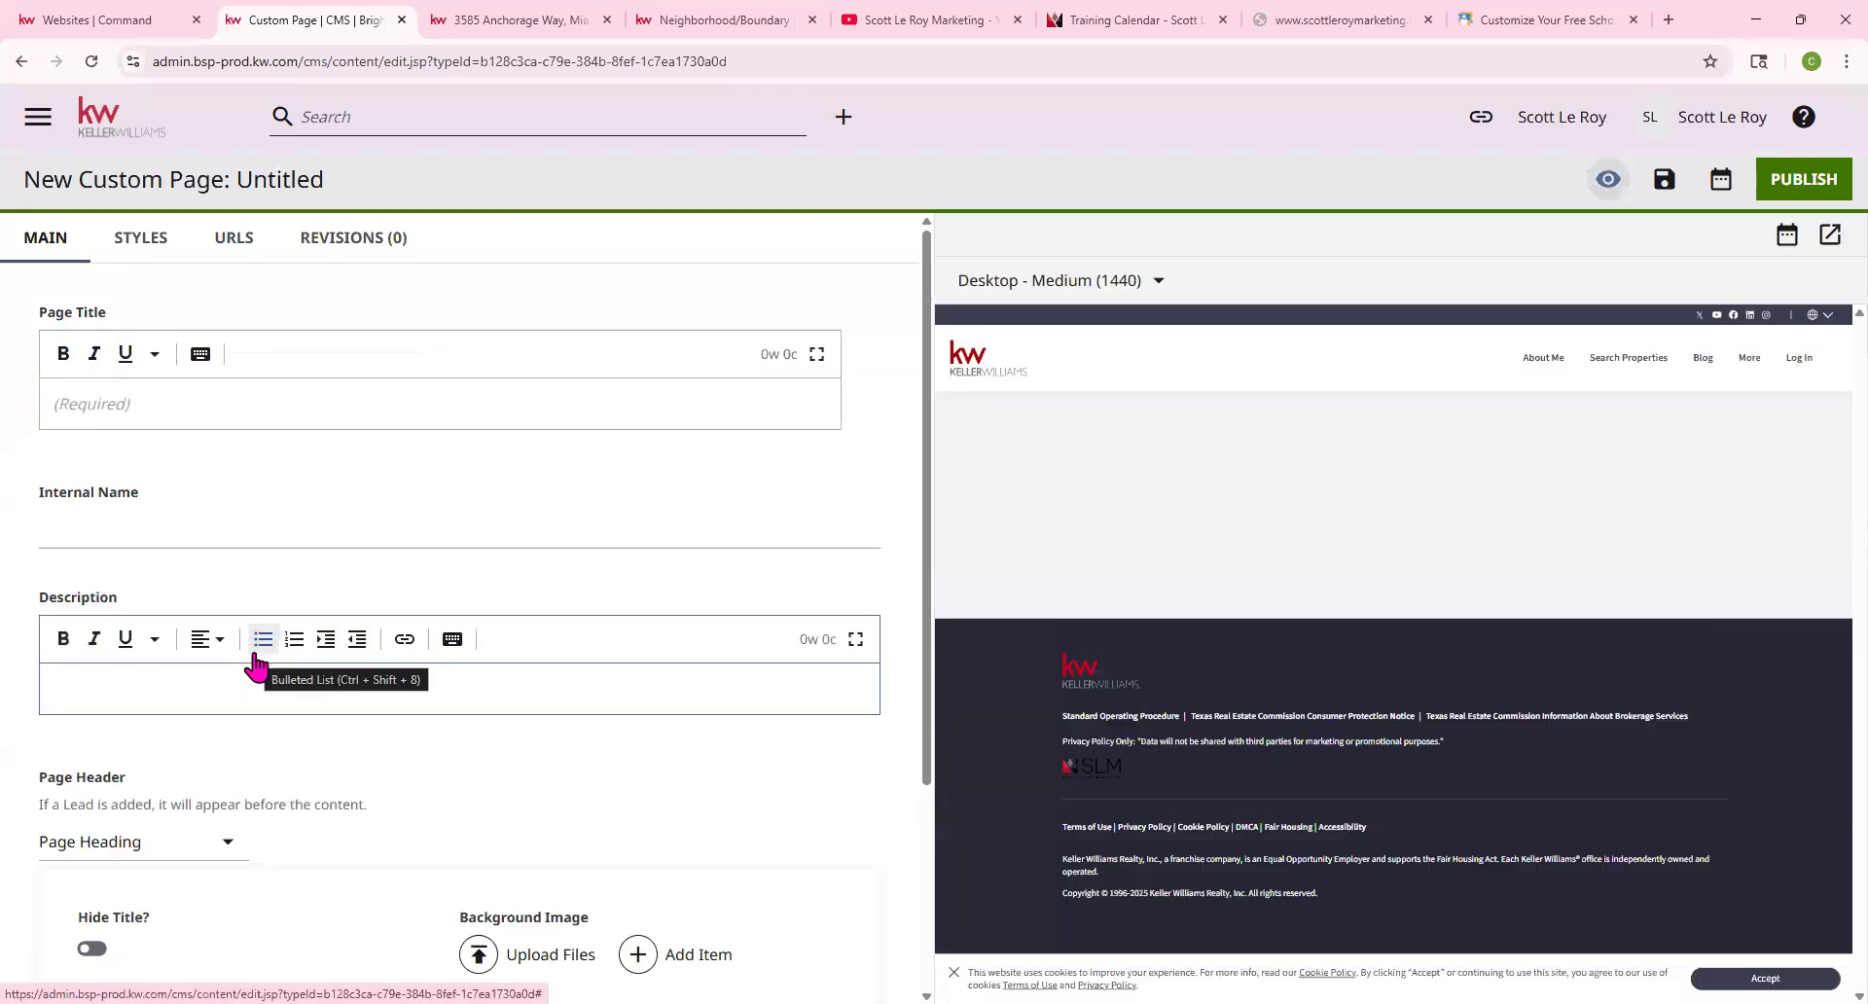
pyautogui.click(699, 22)
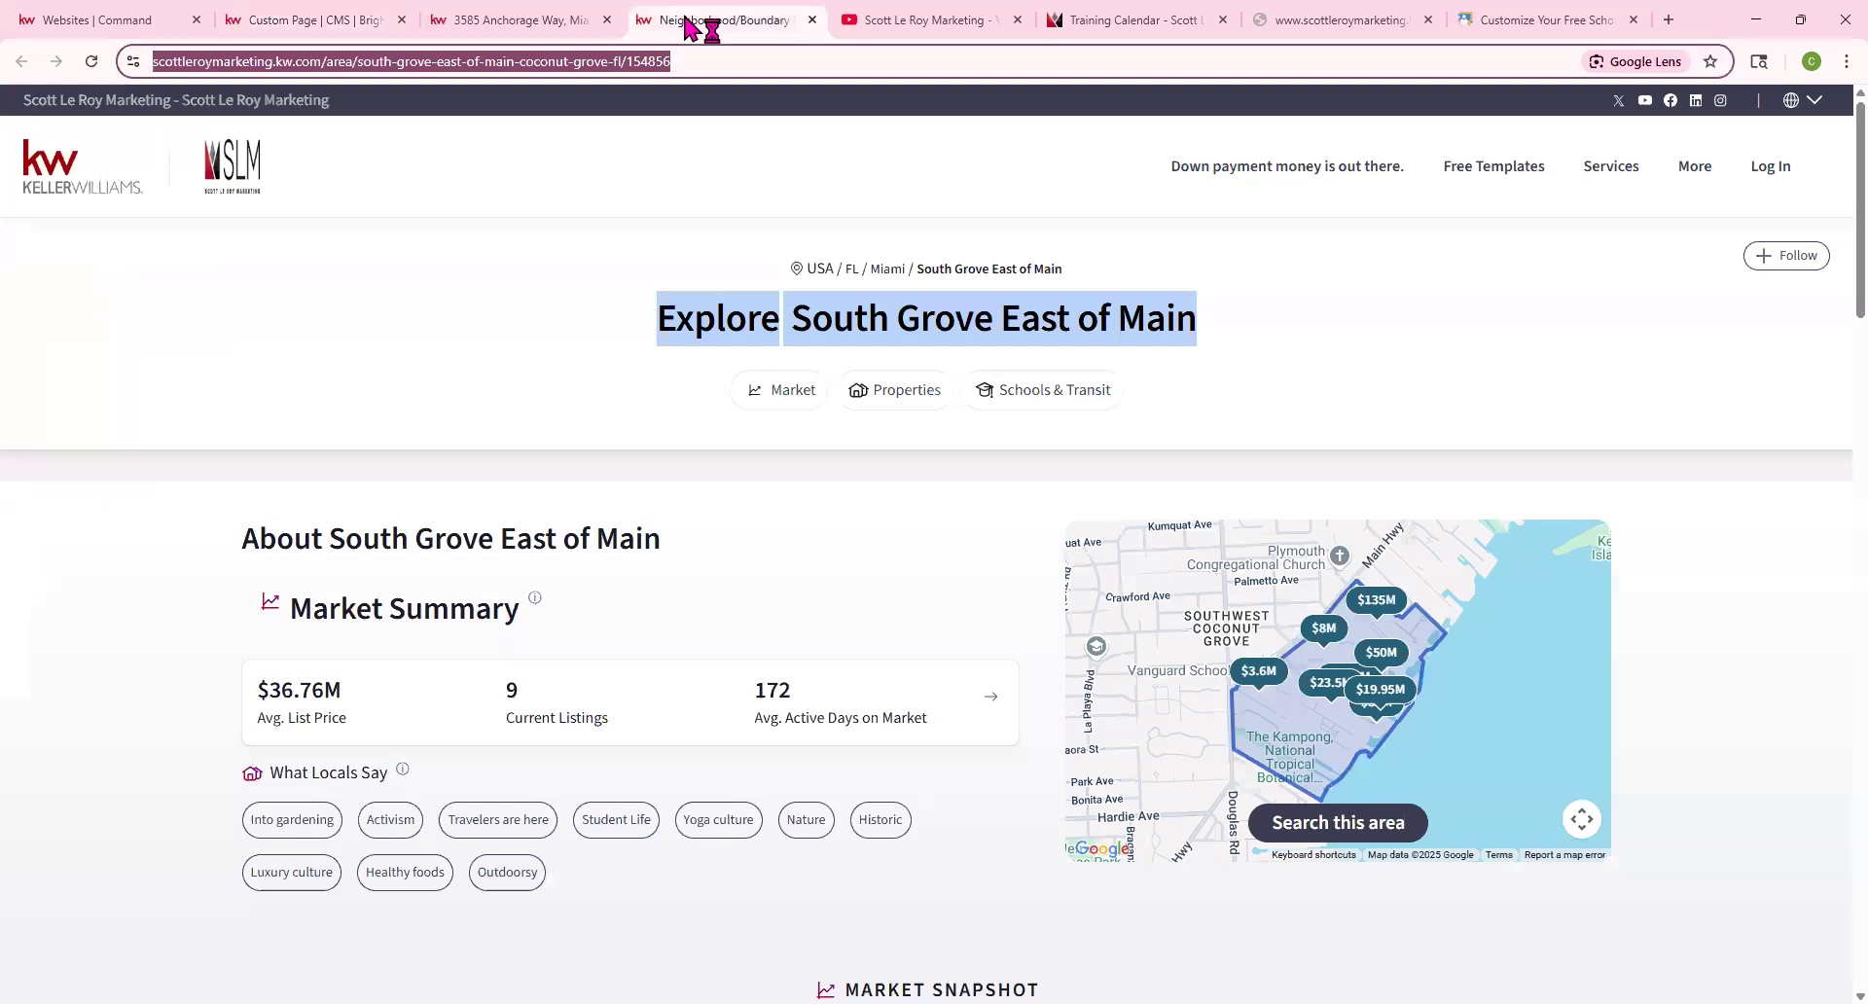
pyautogui.rightClick(1111, 324)
pyautogui.click(1138, 343)
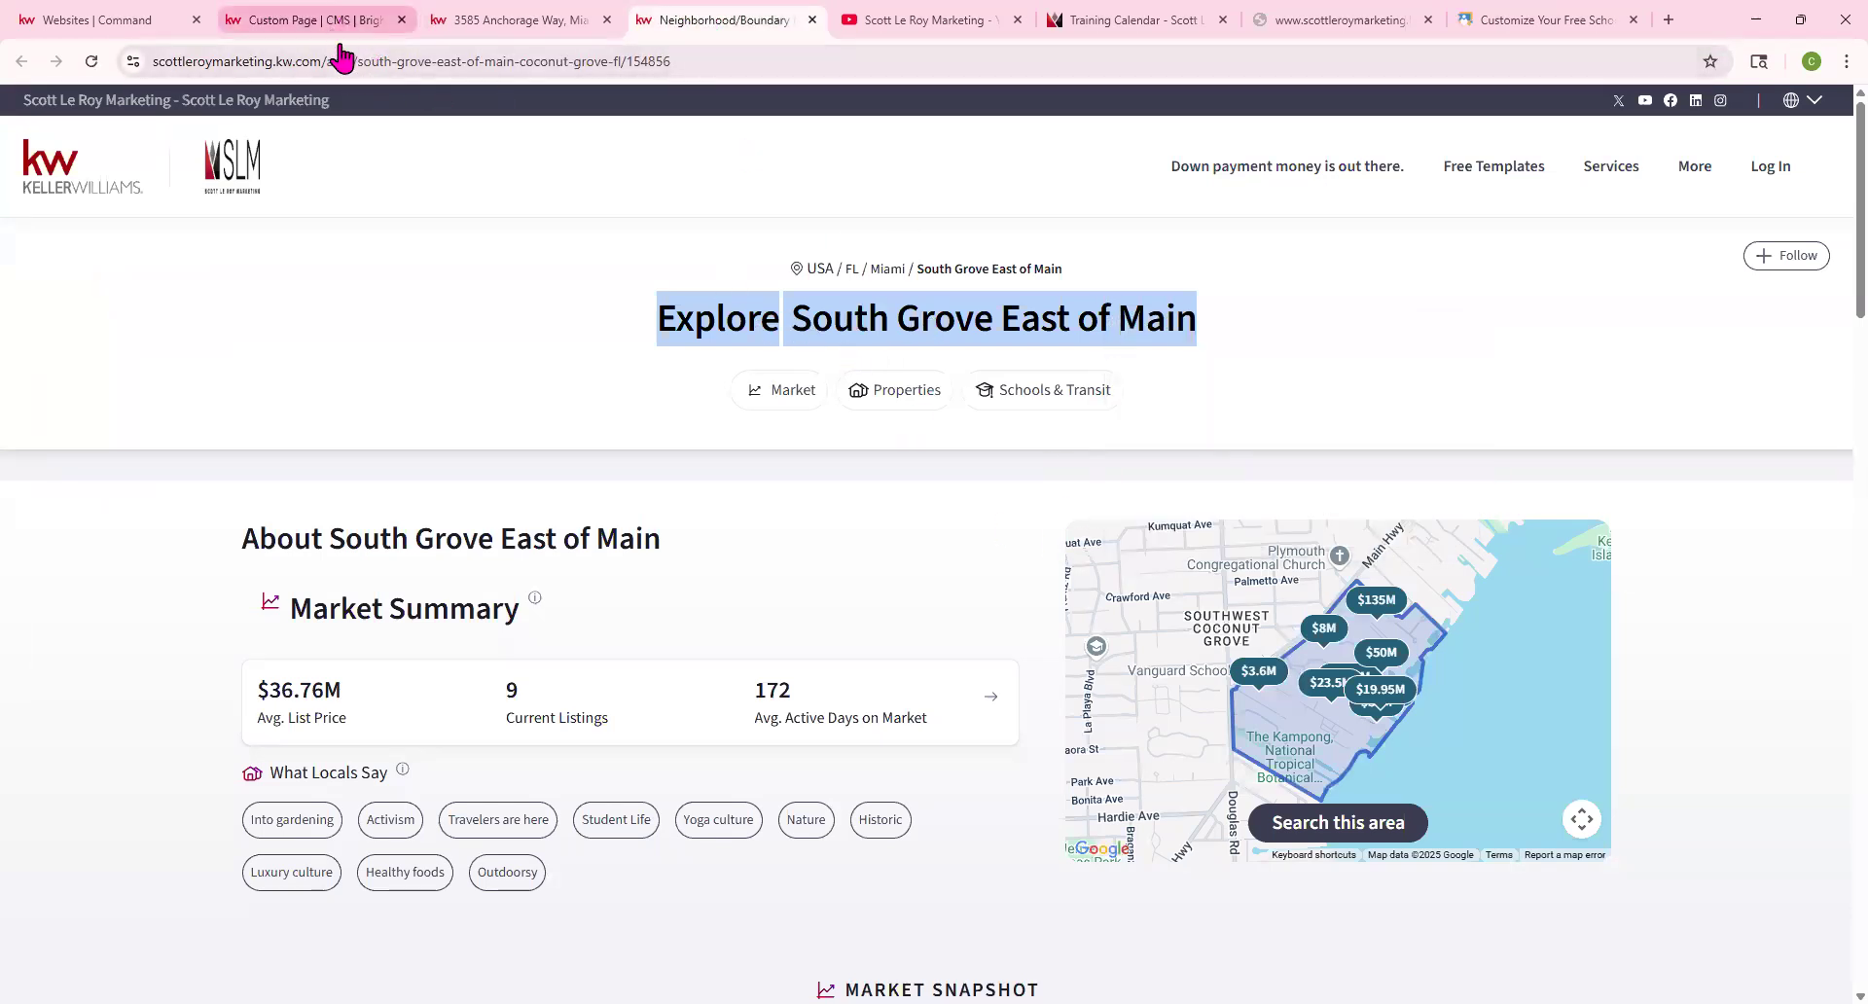
pyautogui.click(331, 20)
pyautogui.click(187, 404)
pyautogui.hotkey('ctrl', 'v')
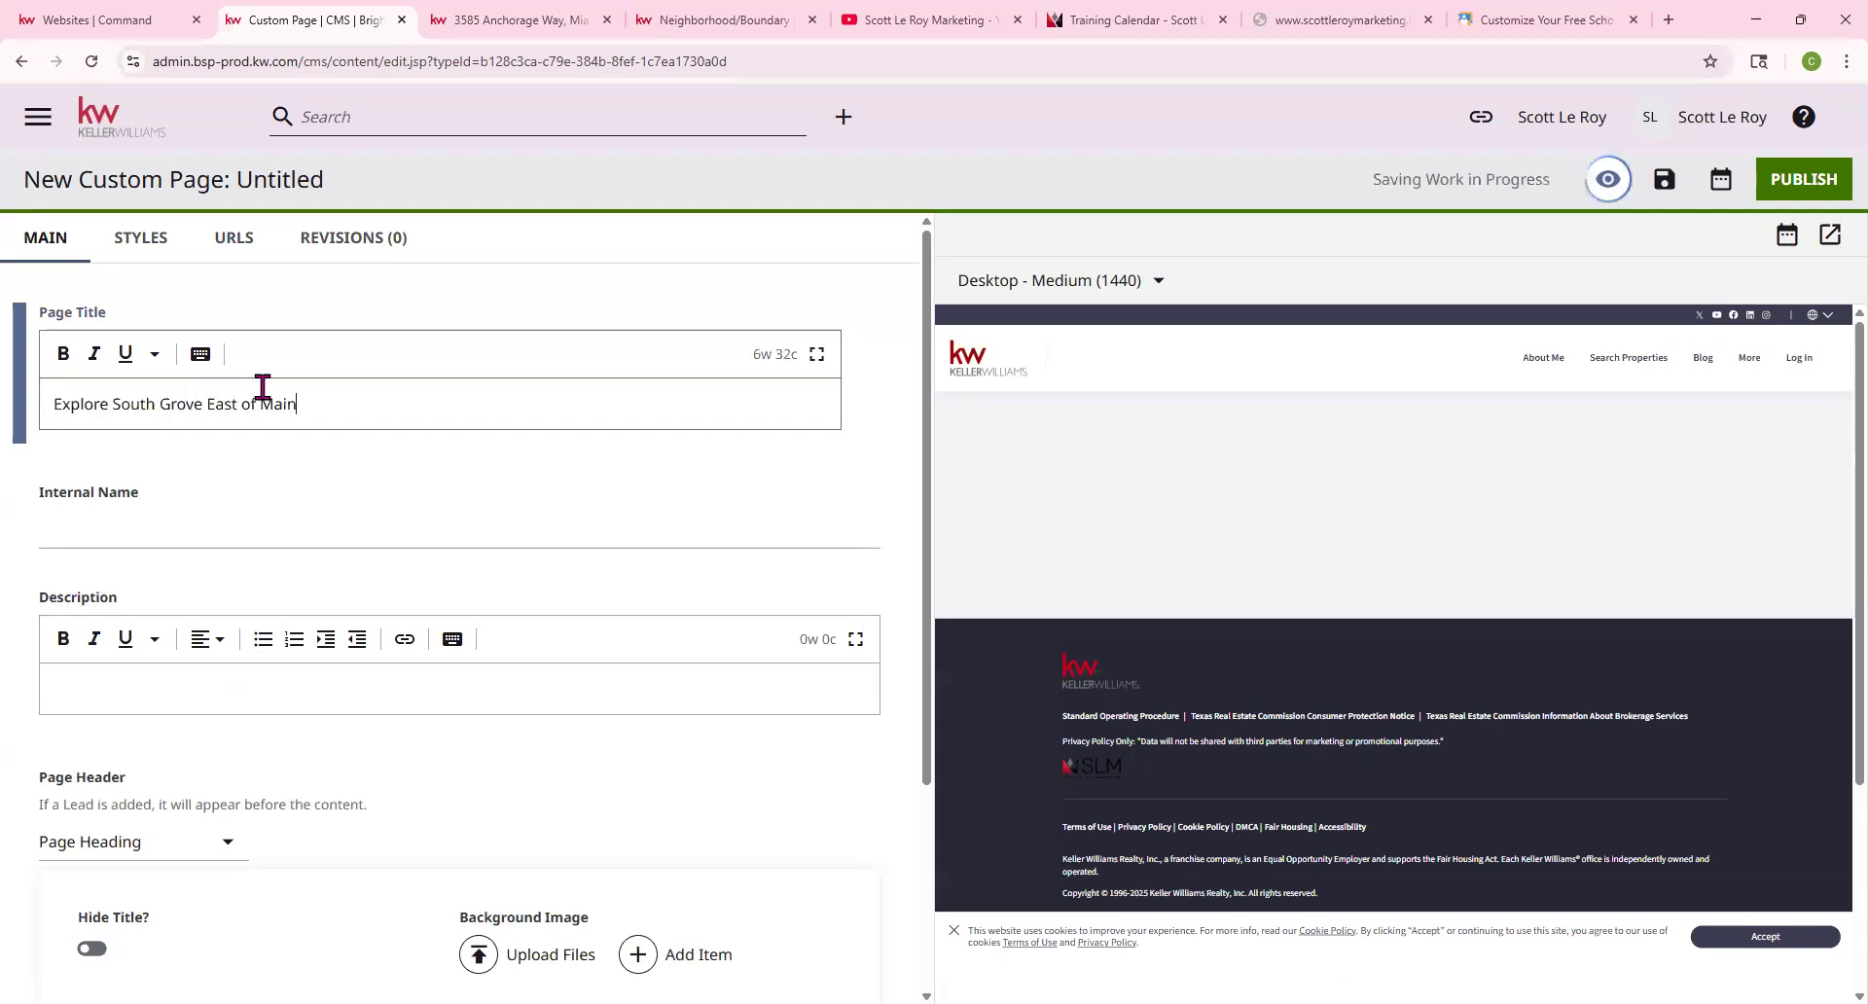
pyautogui.click(350, 526)
pyautogui.hotkey('ctrl', 'v')
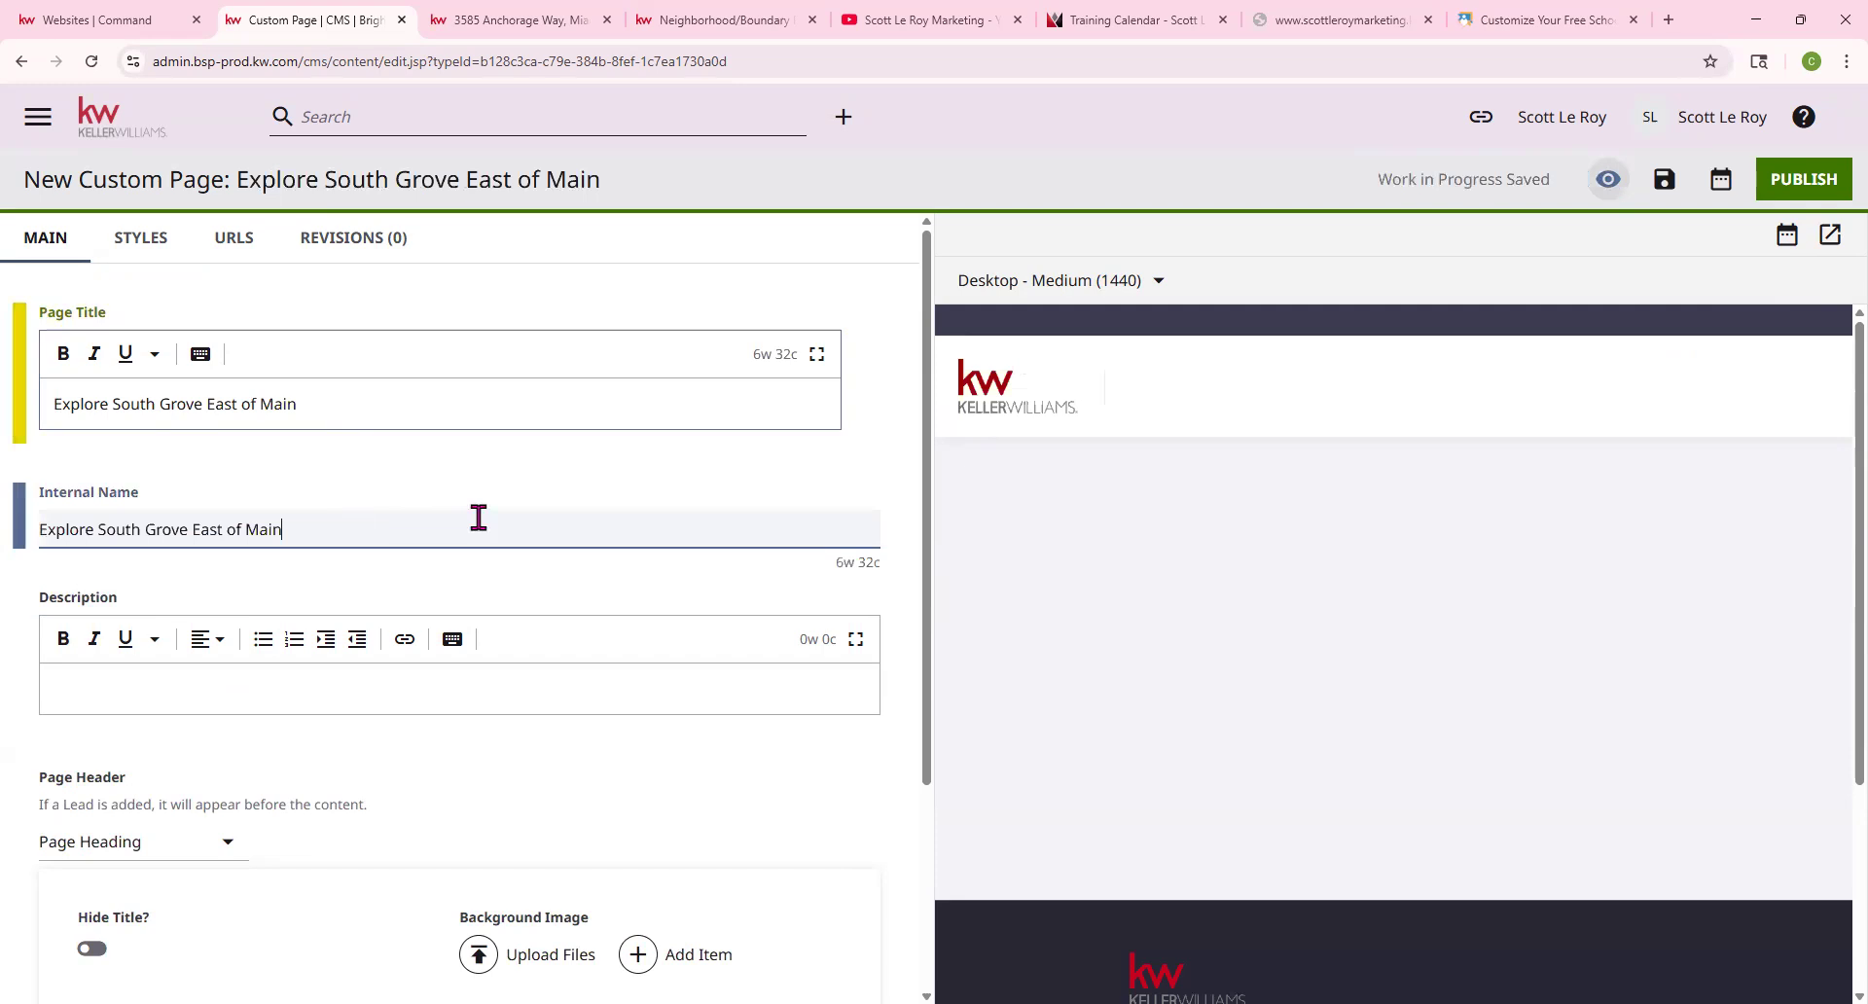
pyautogui.write('6/10')
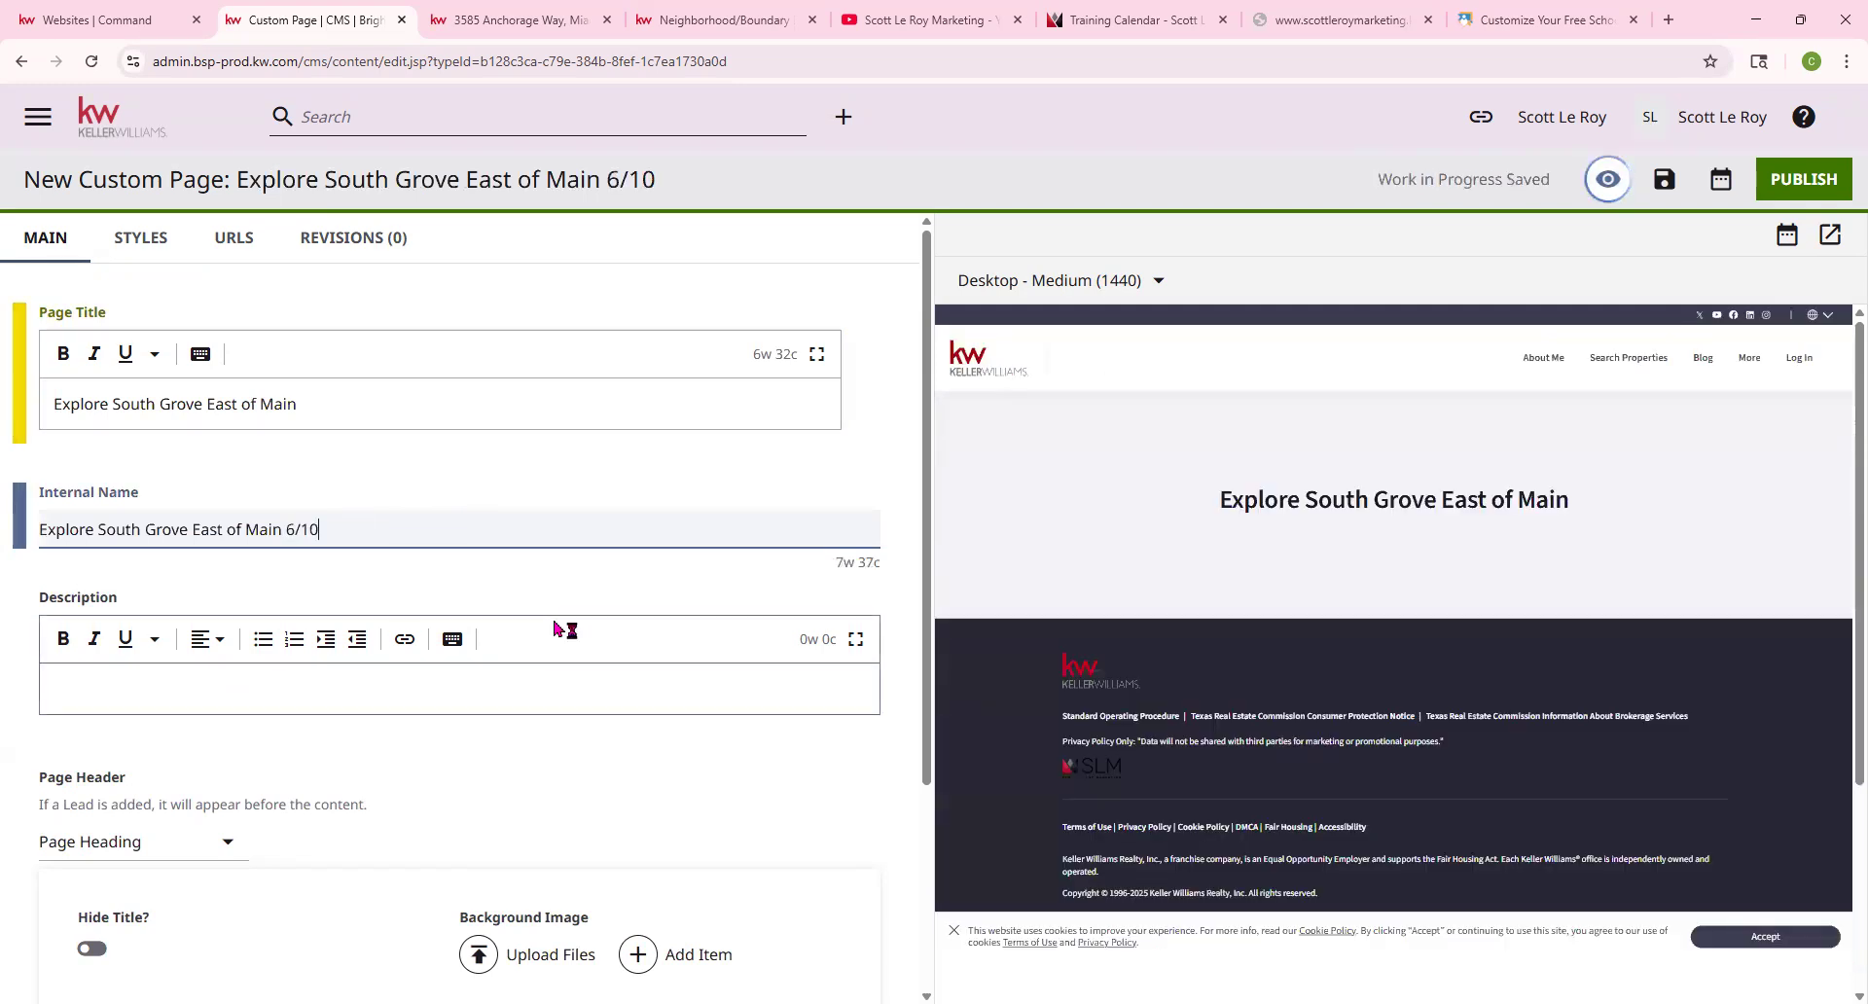
pyautogui.scroll(-1, 541, 603)
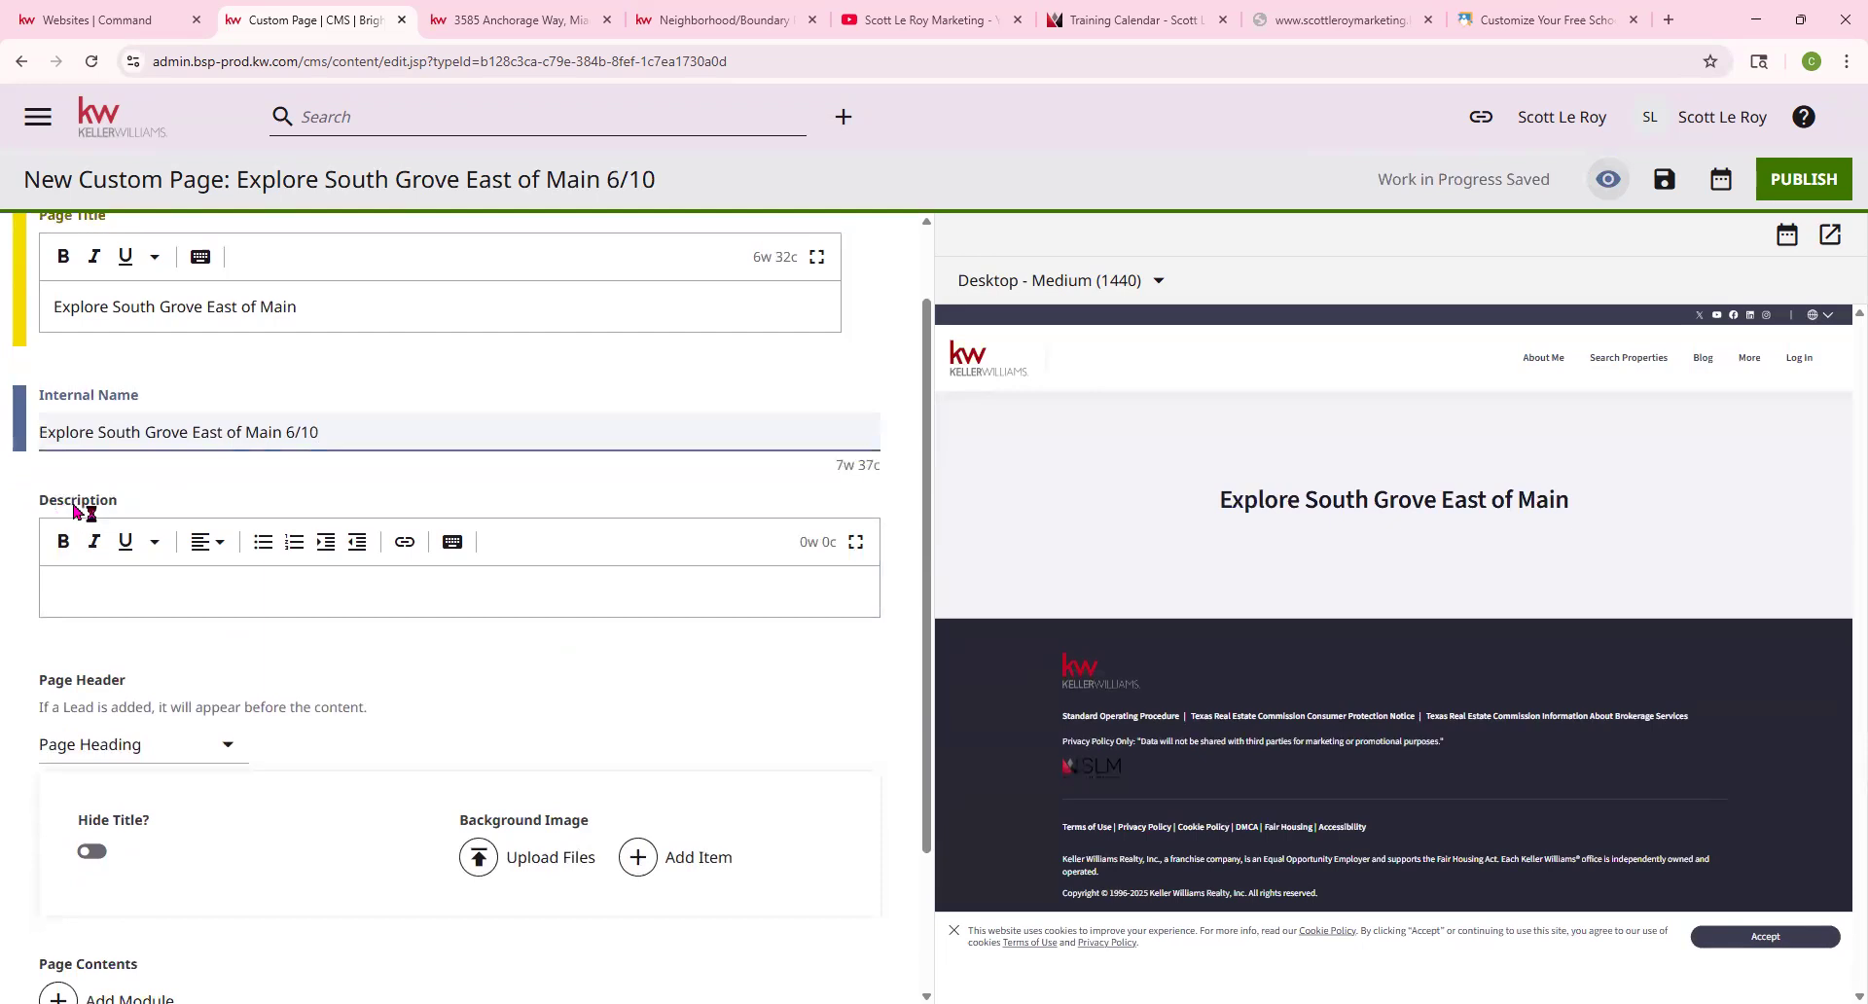
pyautogui.scroll(-2, 74, 510)
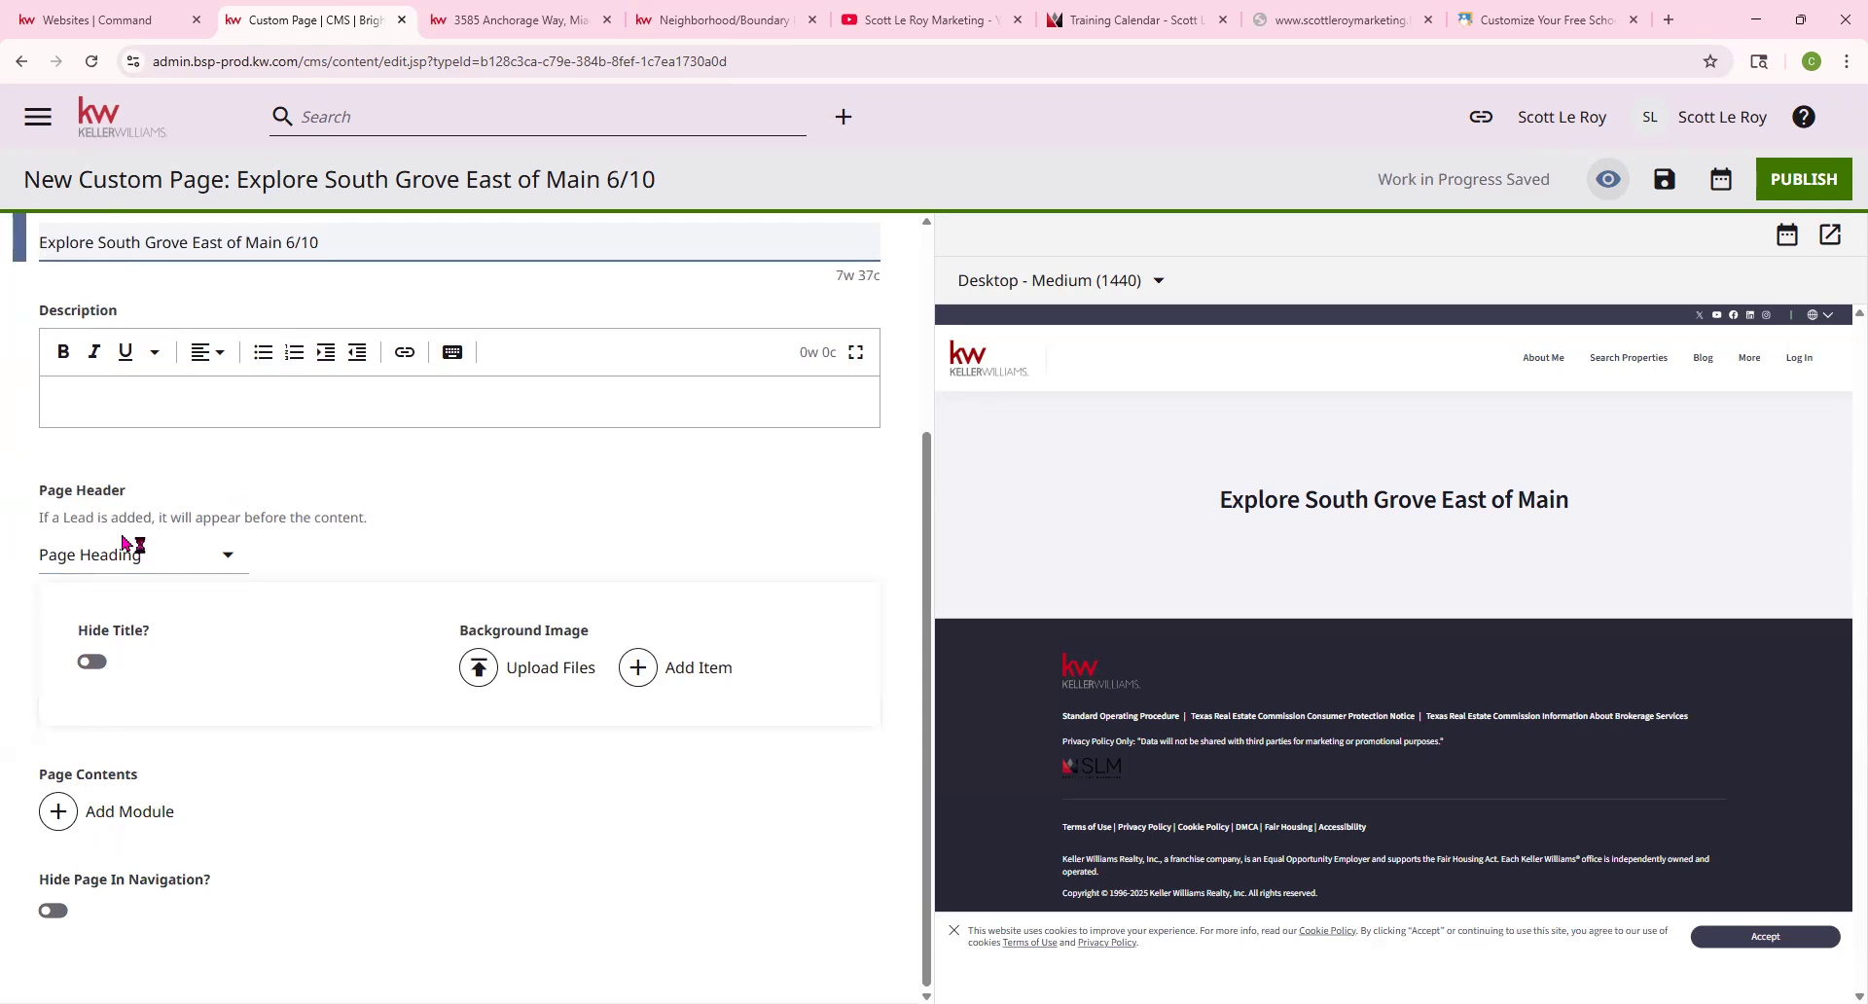
pyautogui.click(163, 560)
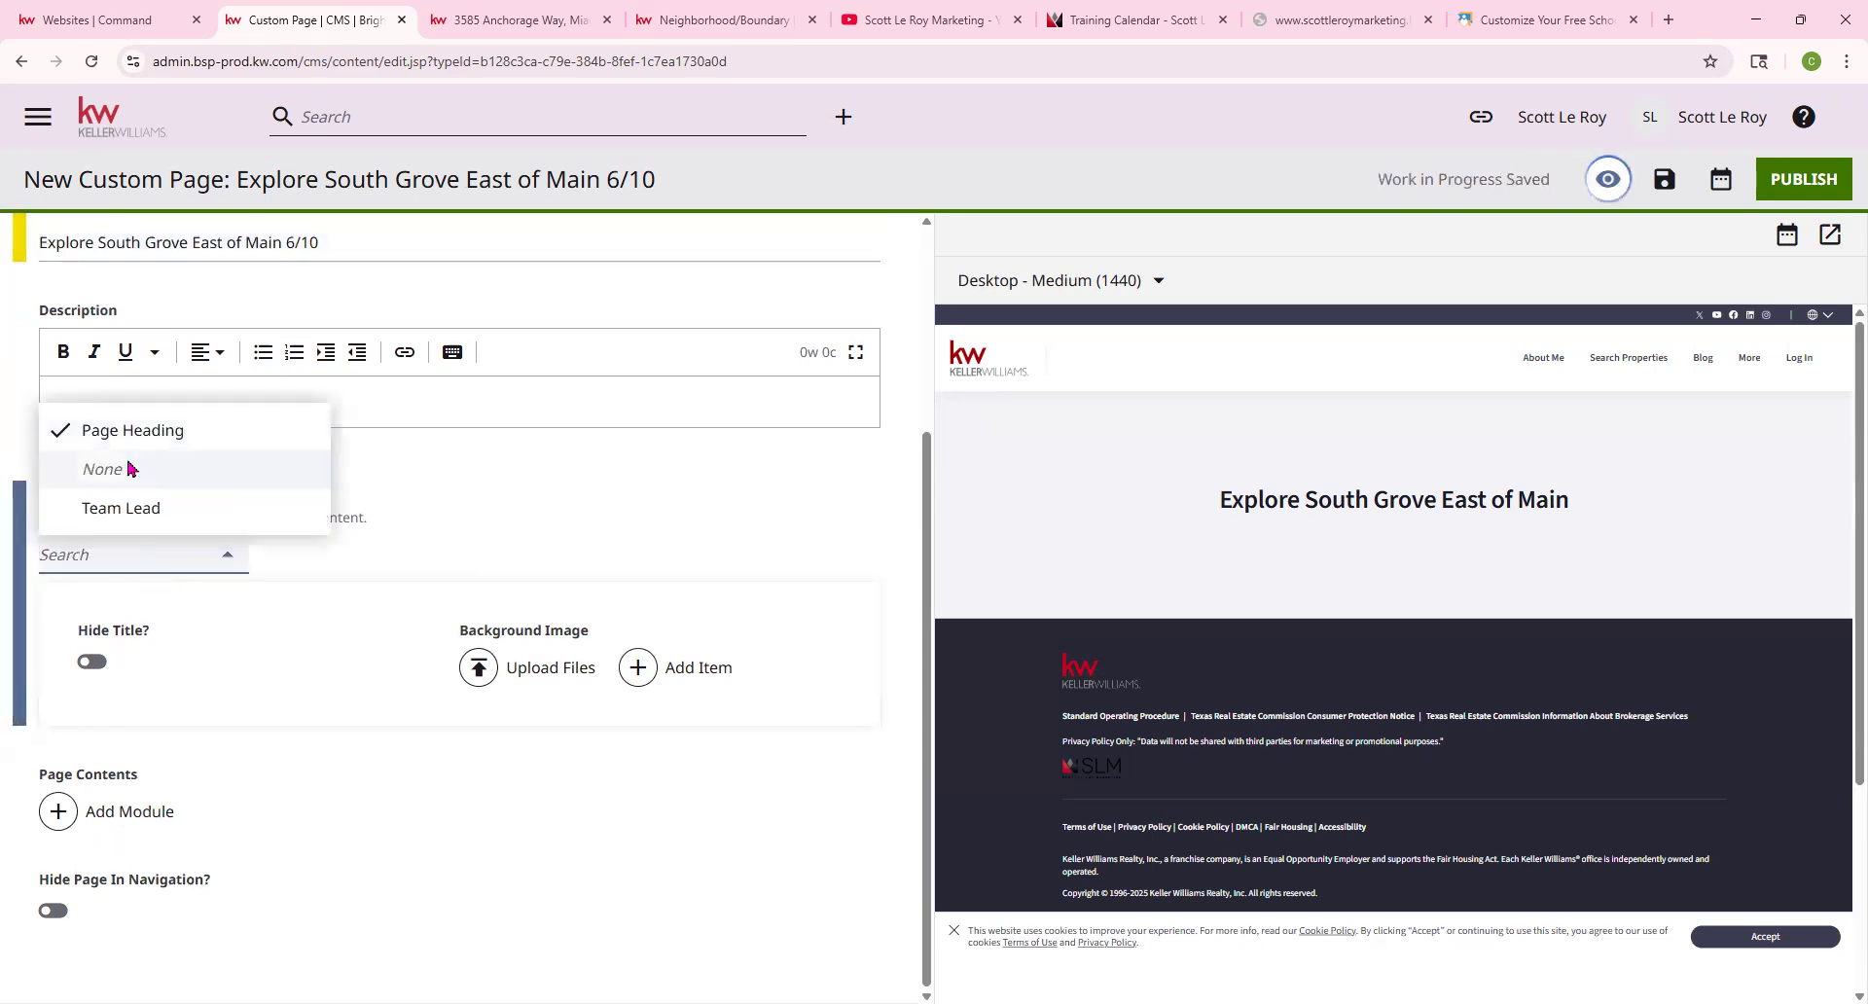
pyautogui.click(533, 507)
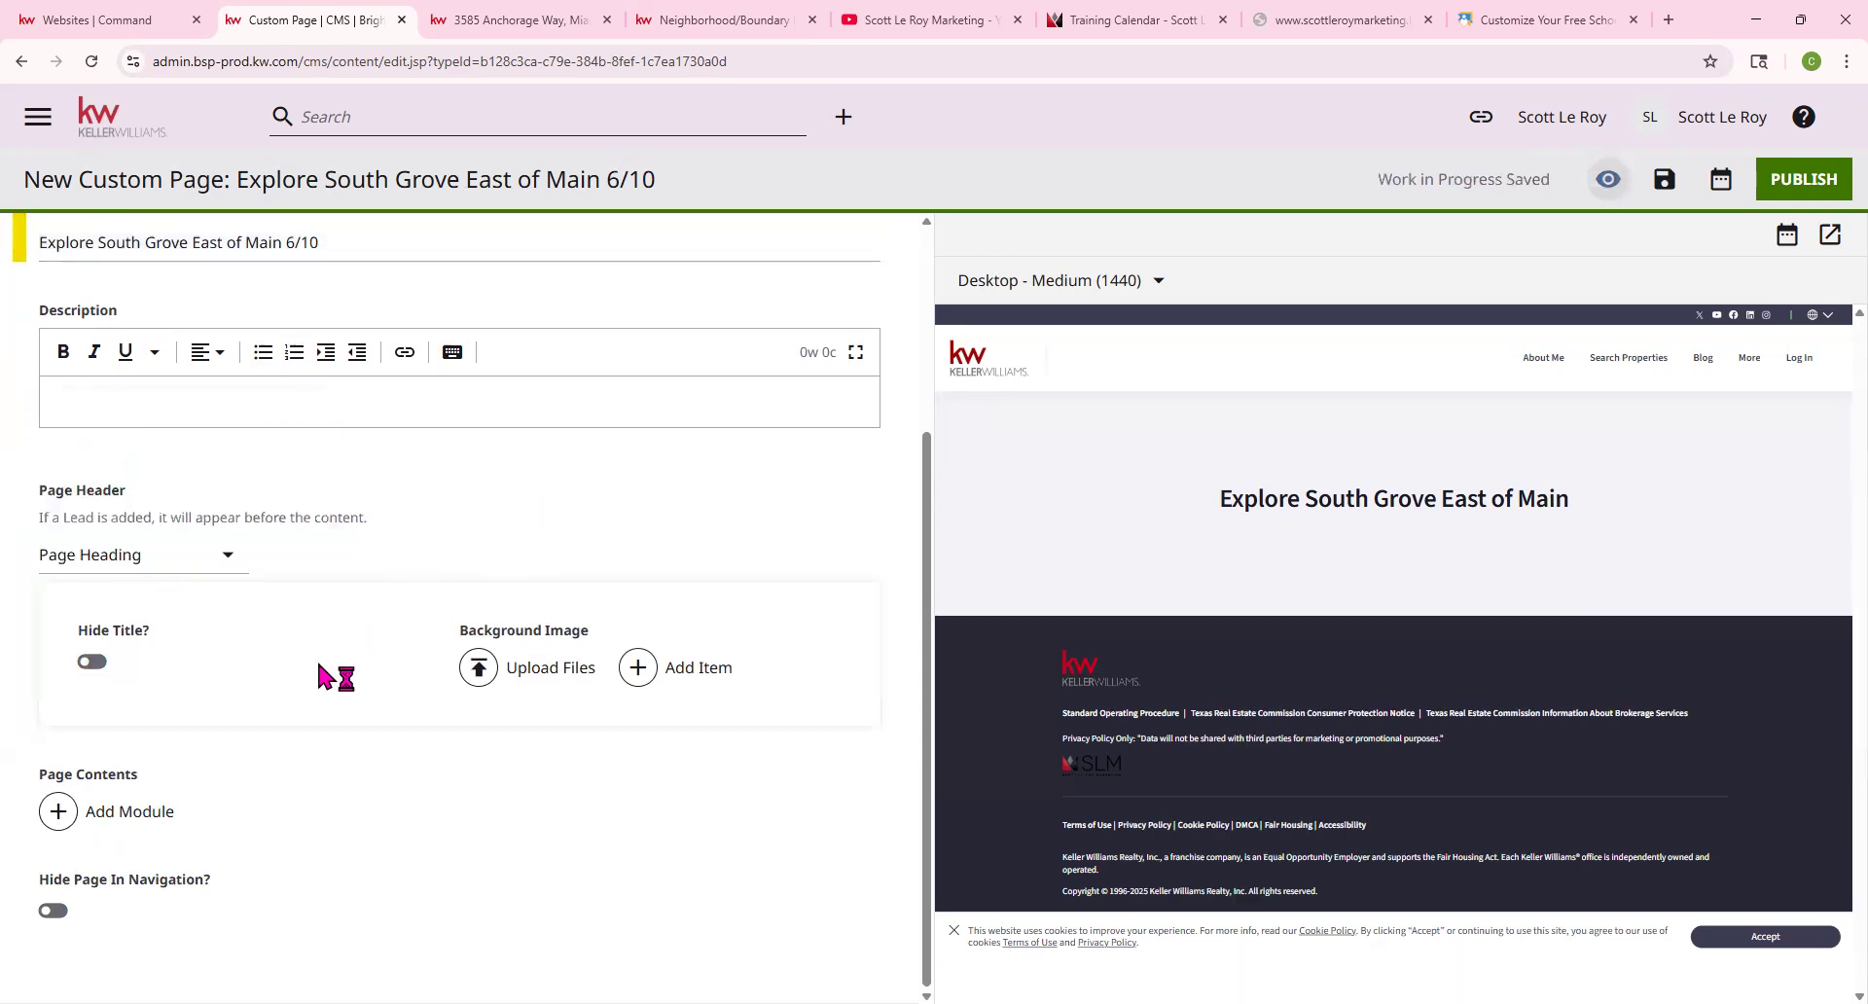
pyautogui.moveTo(42, 774); pyautogui.dragTo(171, 784)
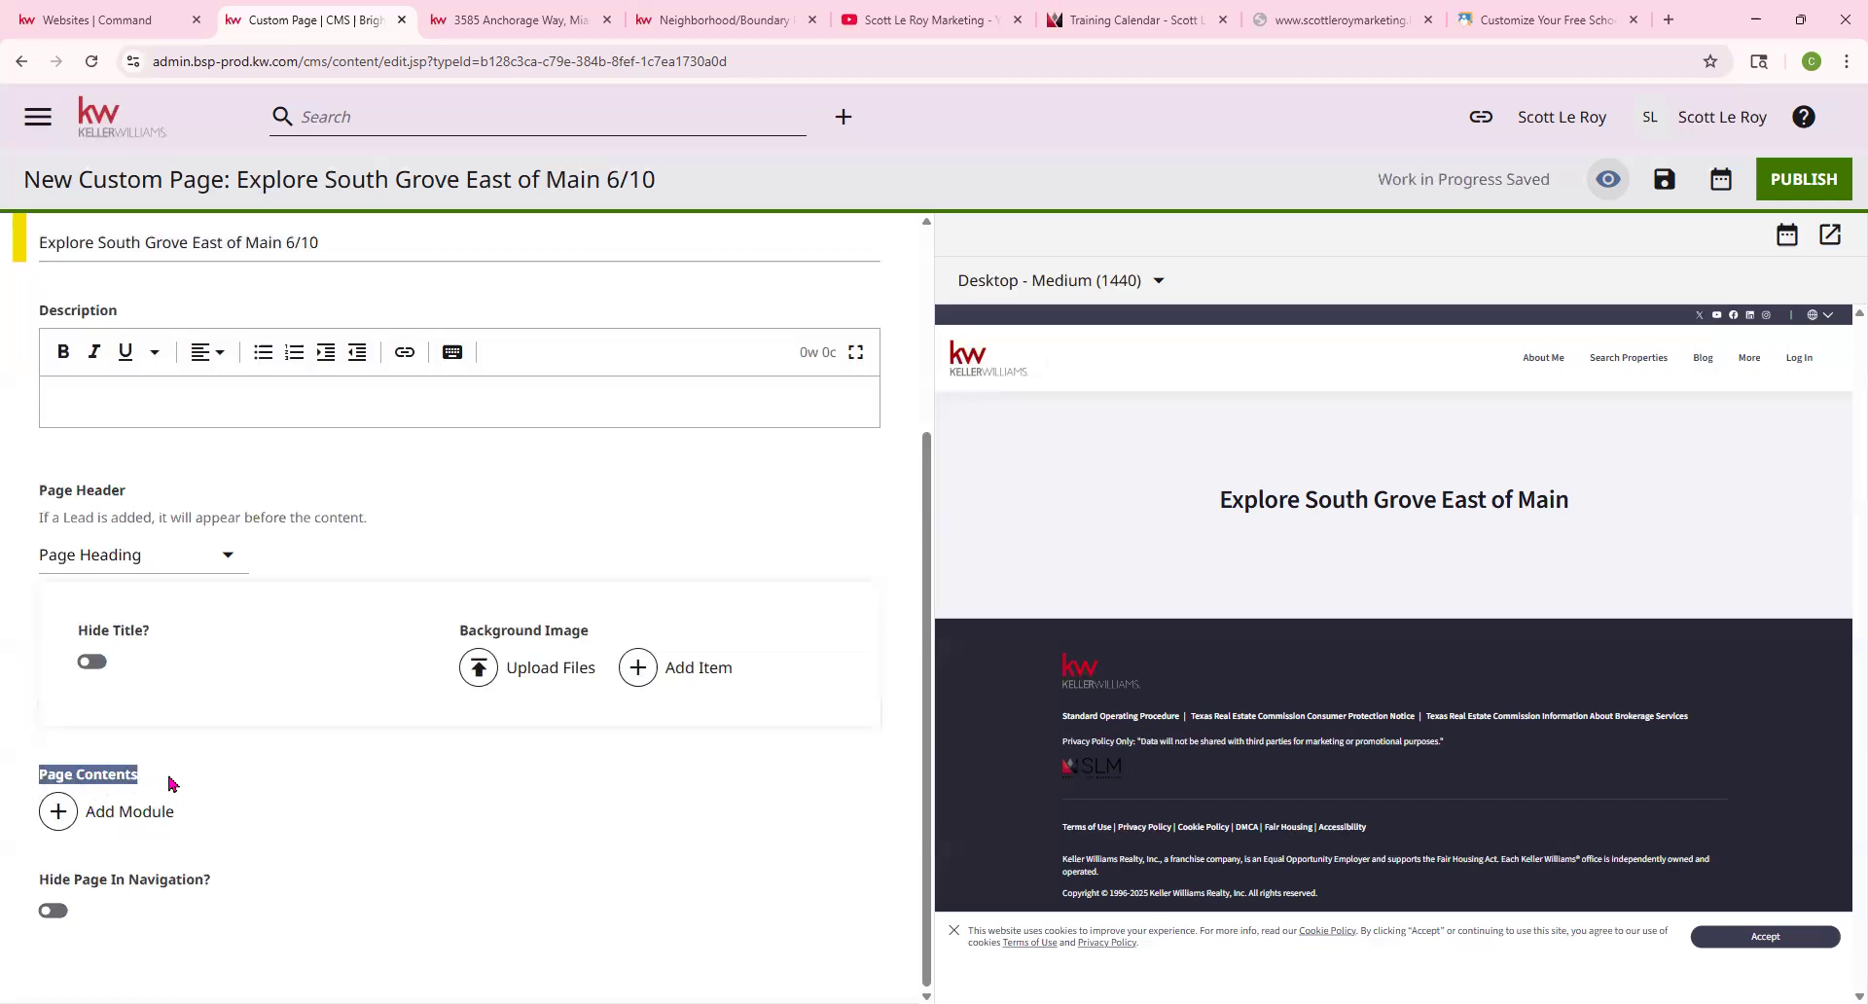
# Add an Iframe Embed module to the page contents
pyautogui.click(130, 813)
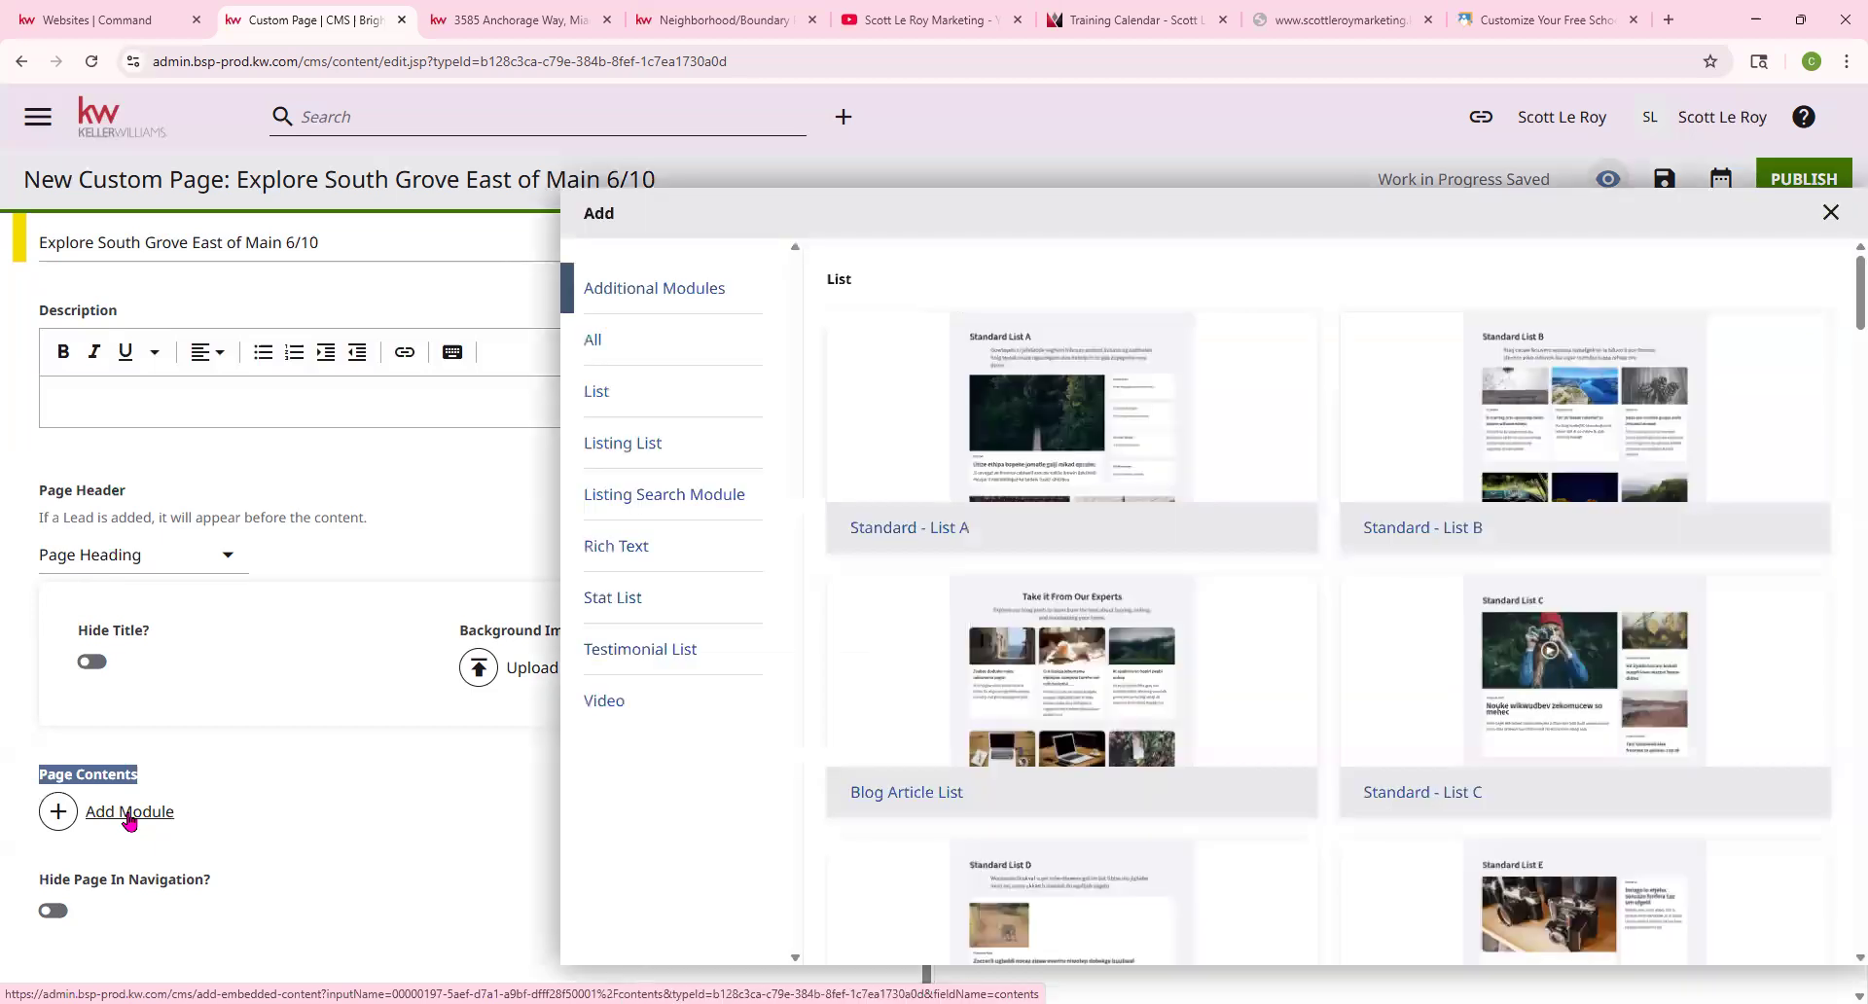
pyautogui.scroll(-15, 925, 617)
pyautogui.scroll(-20, 939, 612)
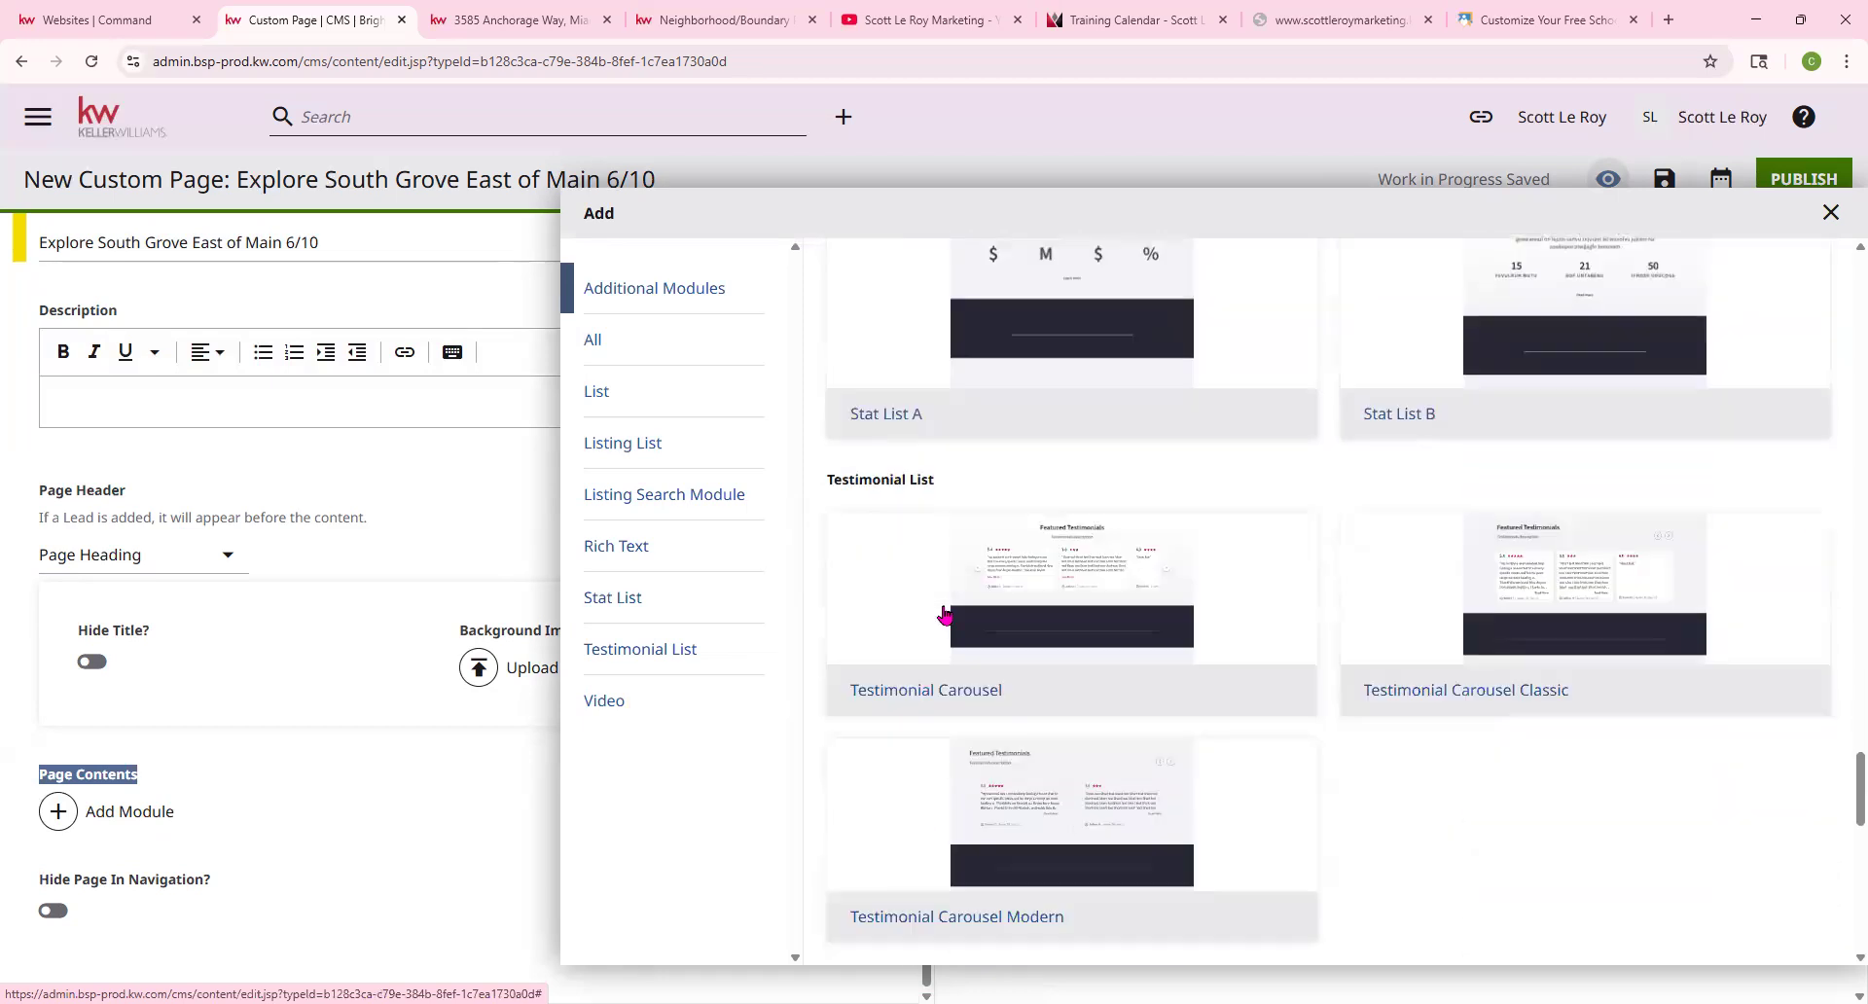
pyautogui.scroll(-8, 943, 613)
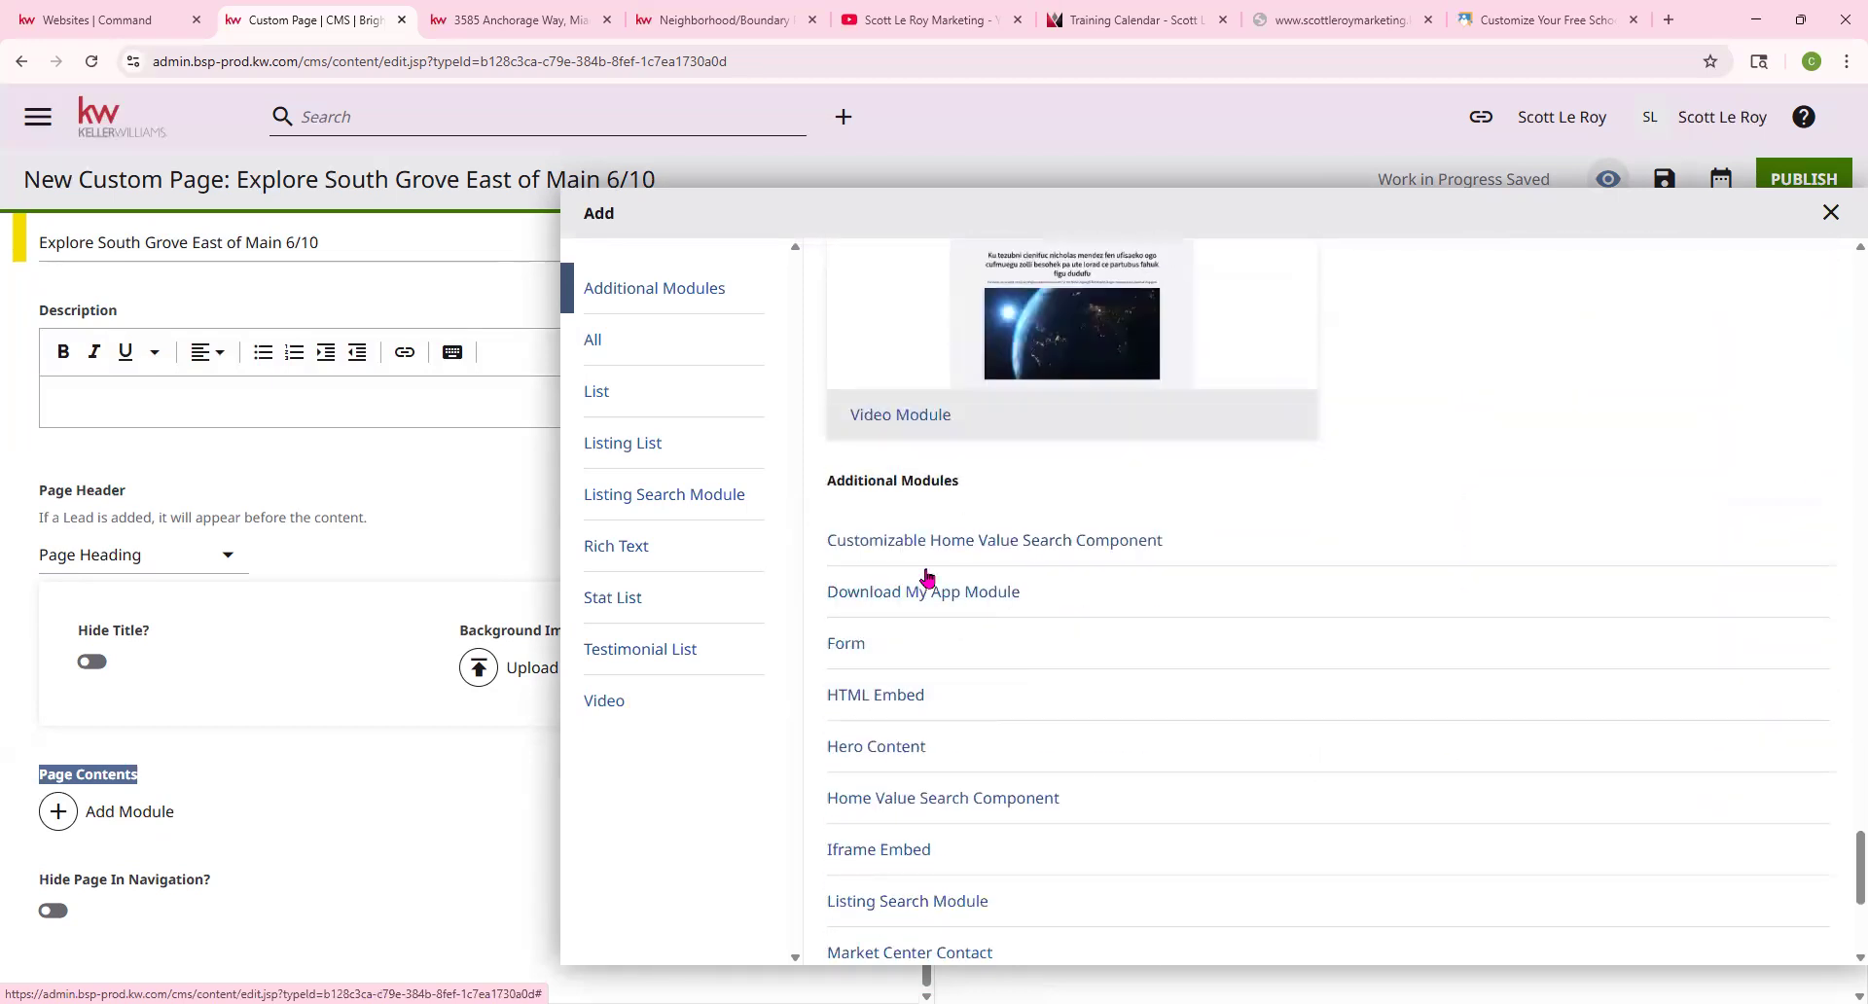
pyautogui.scroll(-2, 904, 680)
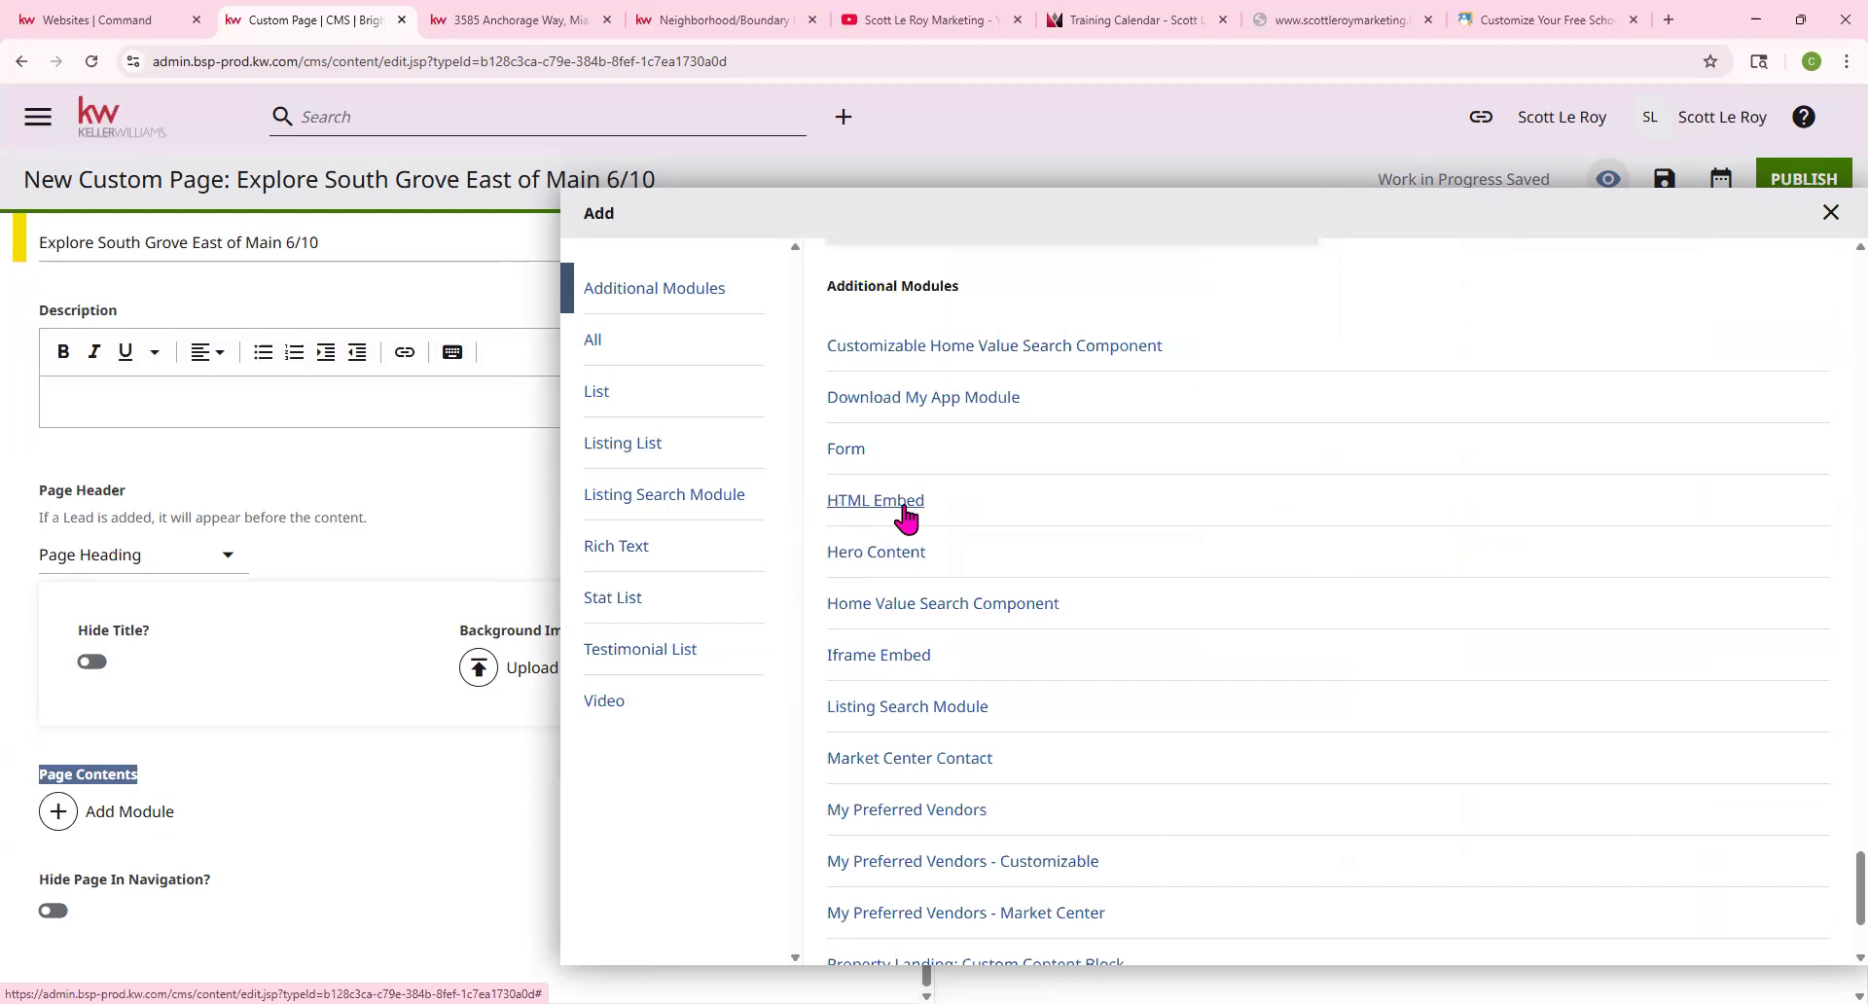
pyautogui.click(922, 660)
pyautogui.scroll(-3, 175, 739)
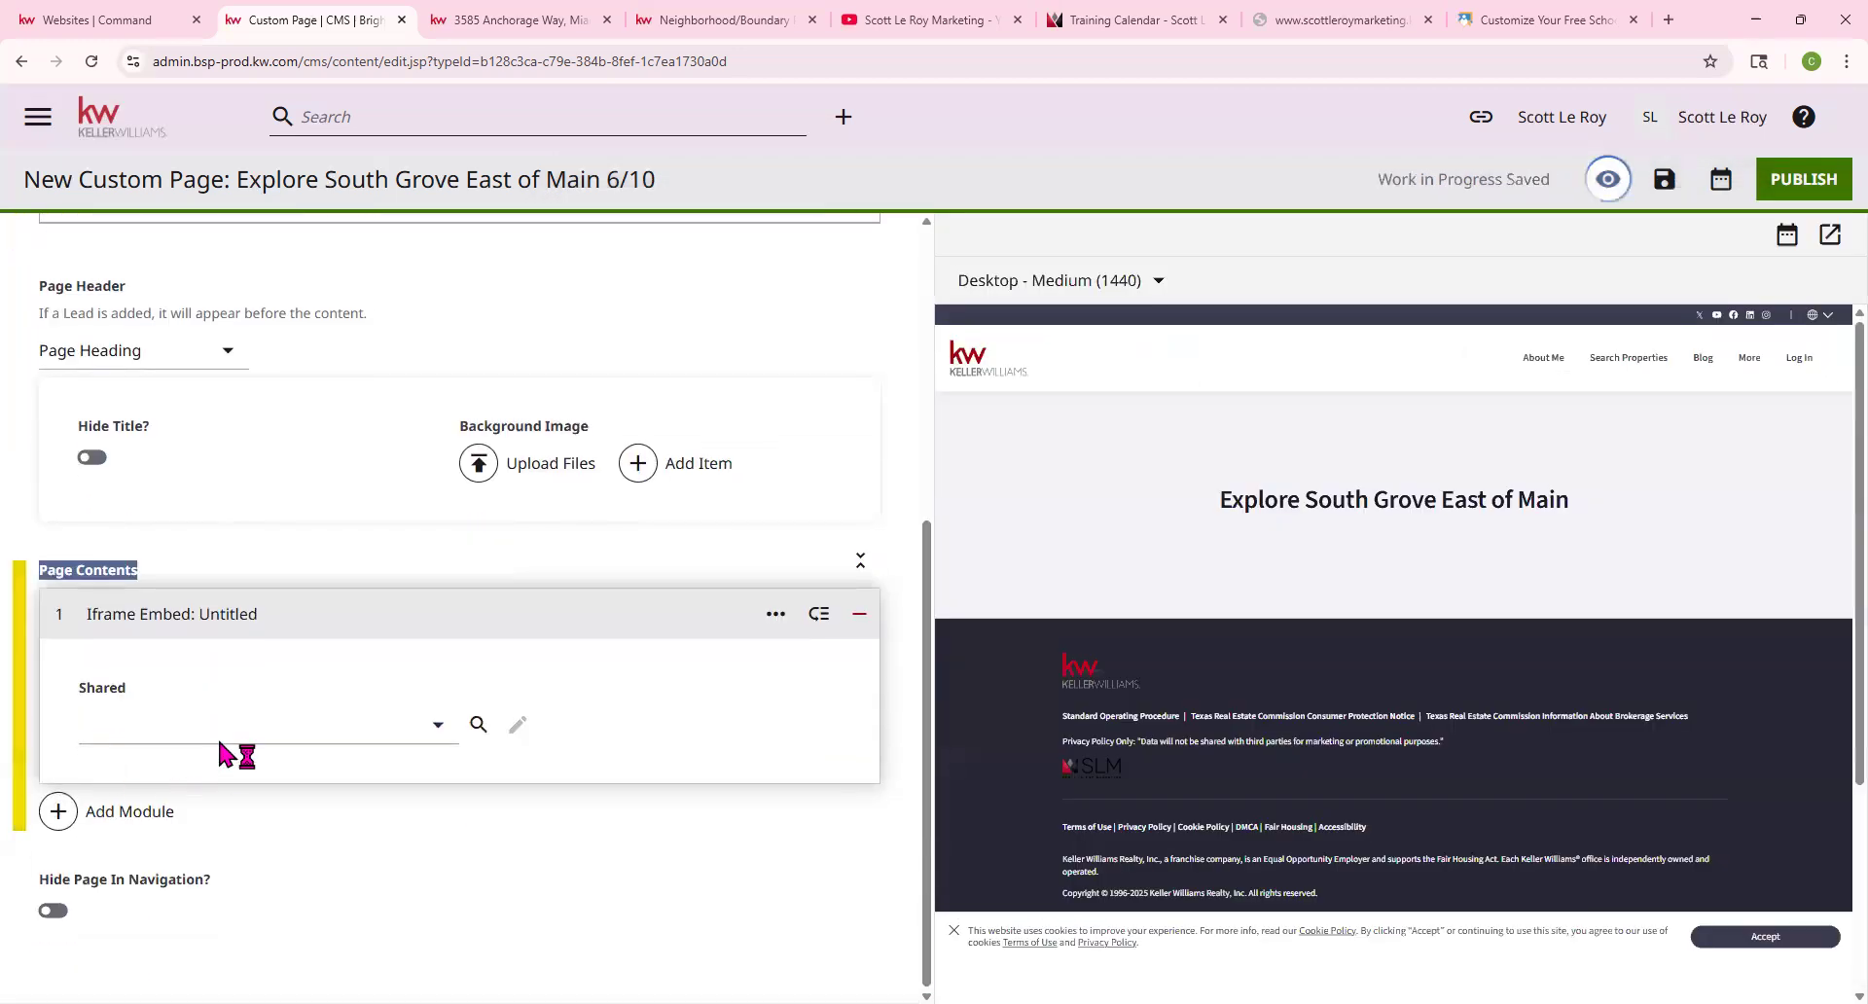
# Create a new shared embed named 'Explore South Grove East of Main 6/10'
pyautogui.click(439, 727)
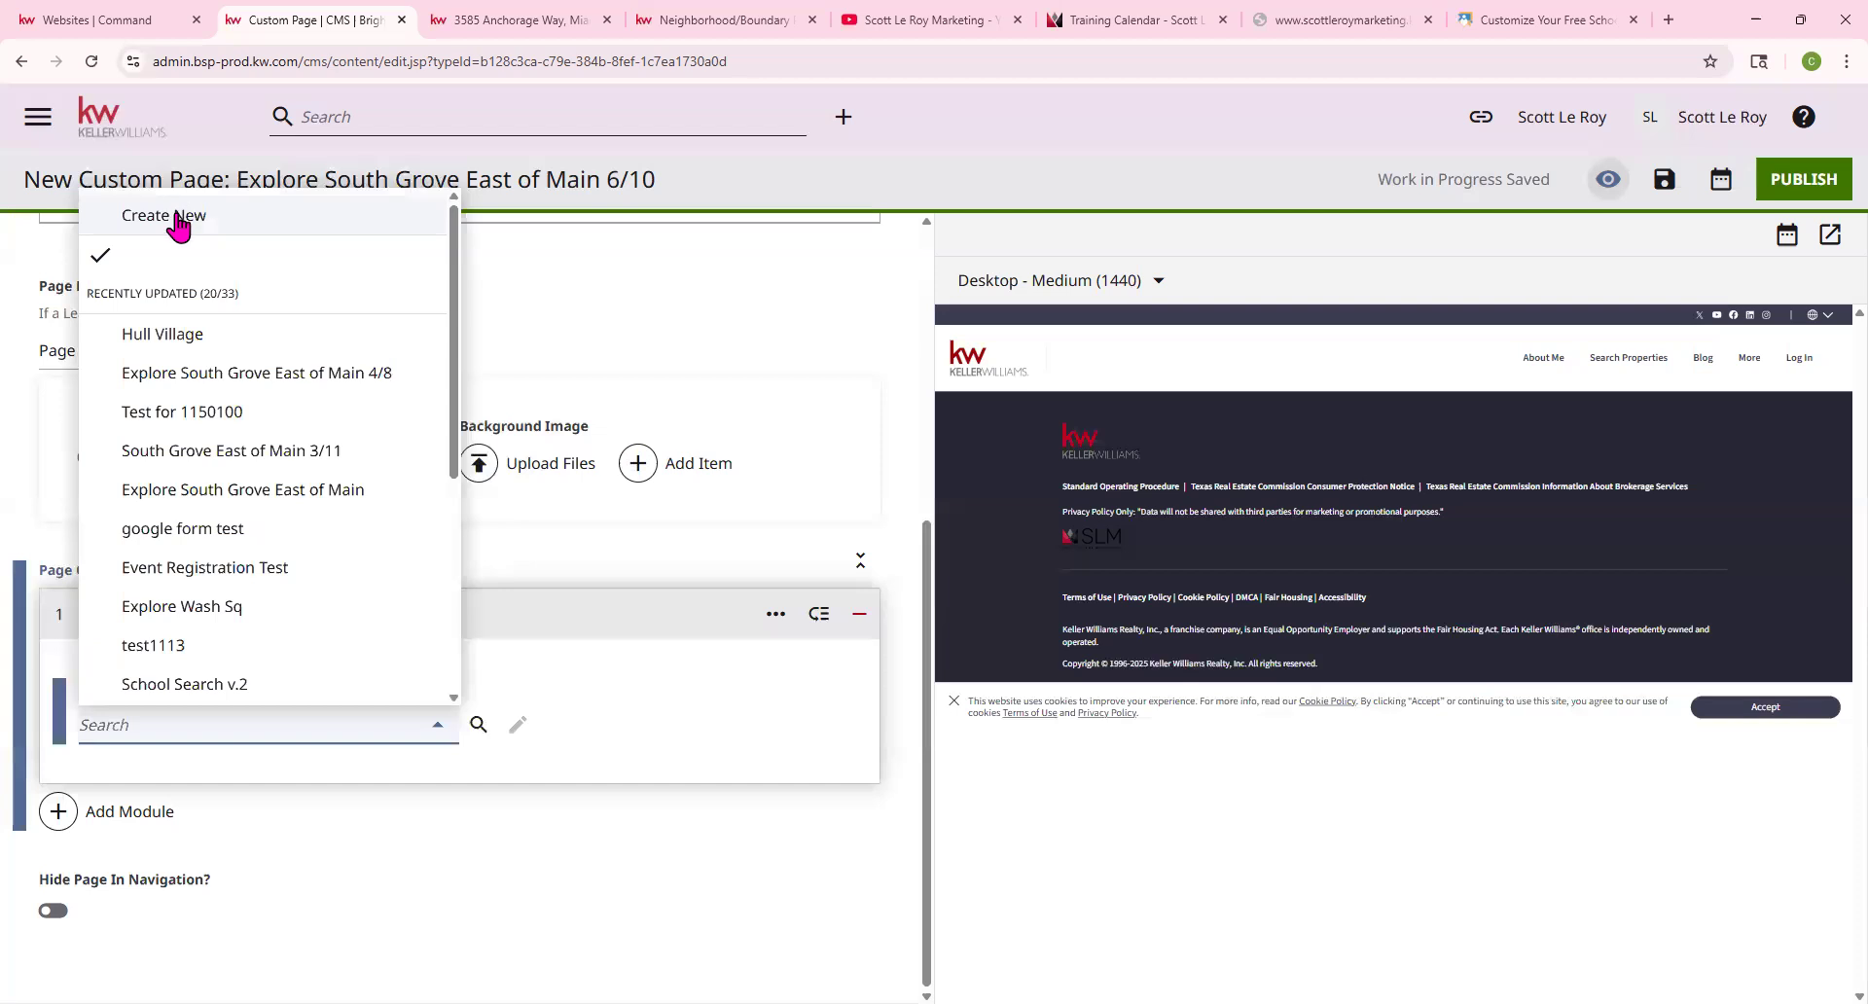
pyautogui.click(178, 218)
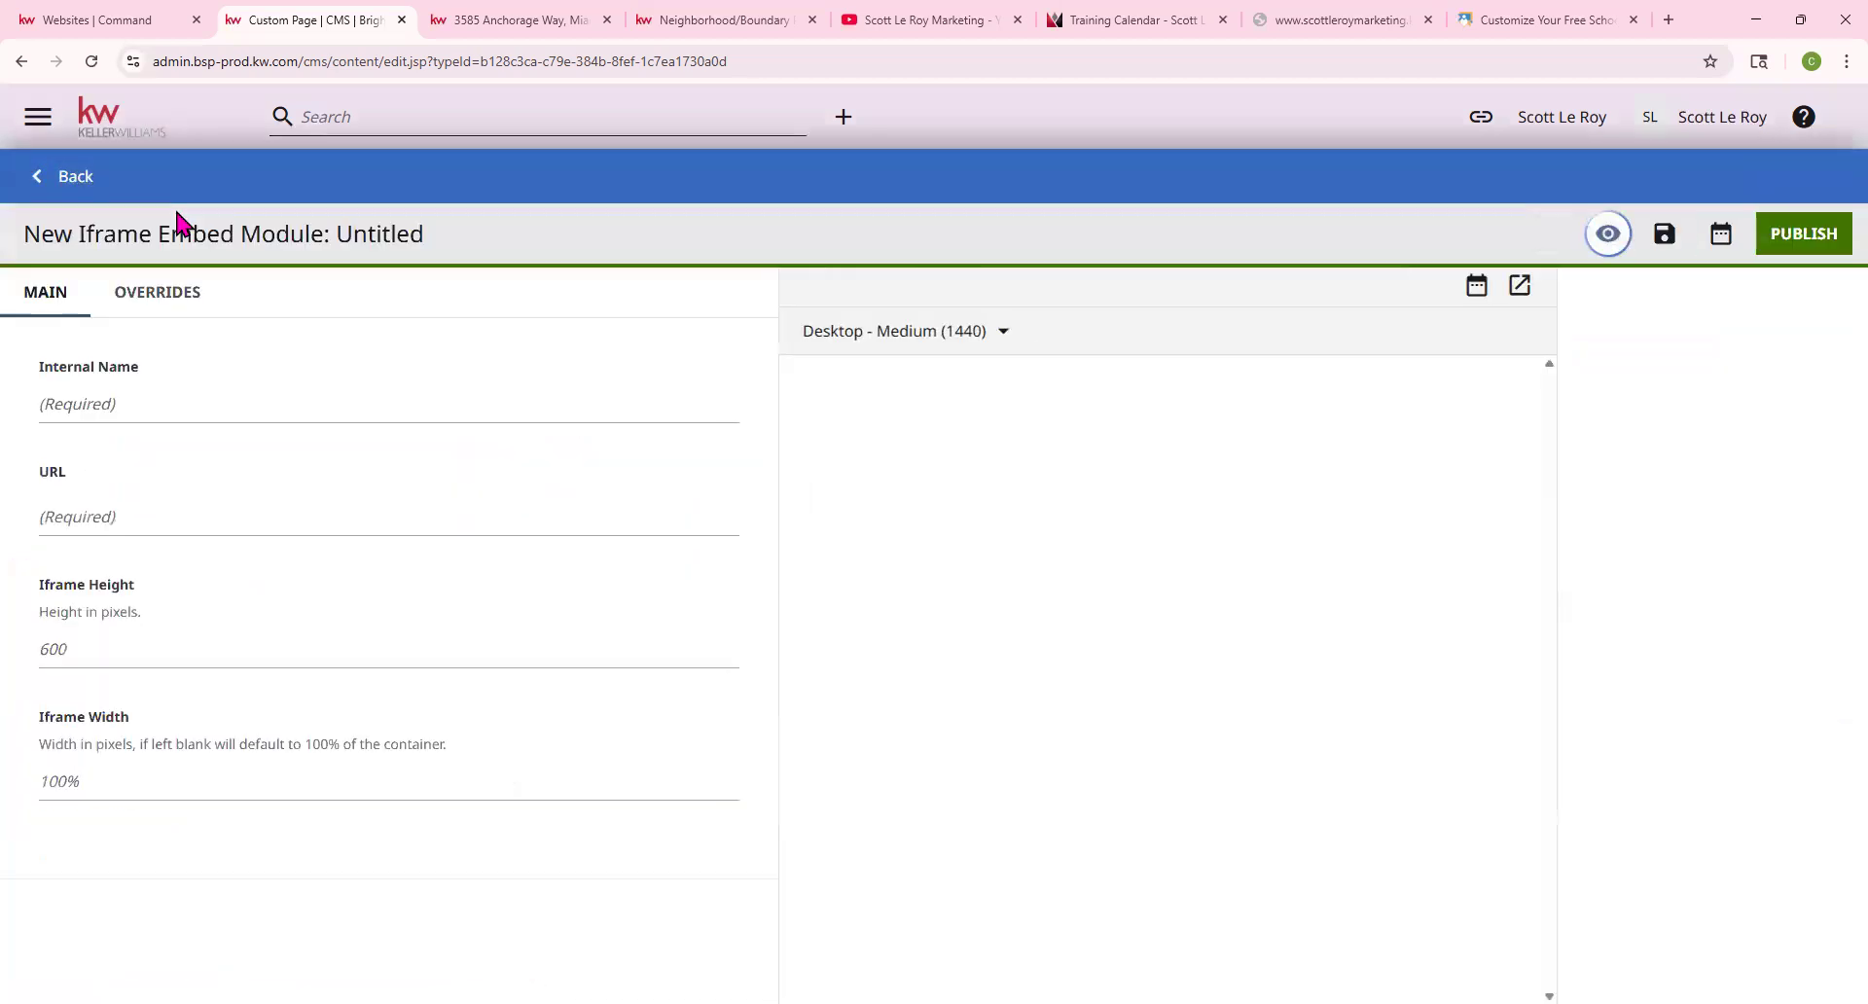
pyautogui.rightClick(78, 414)
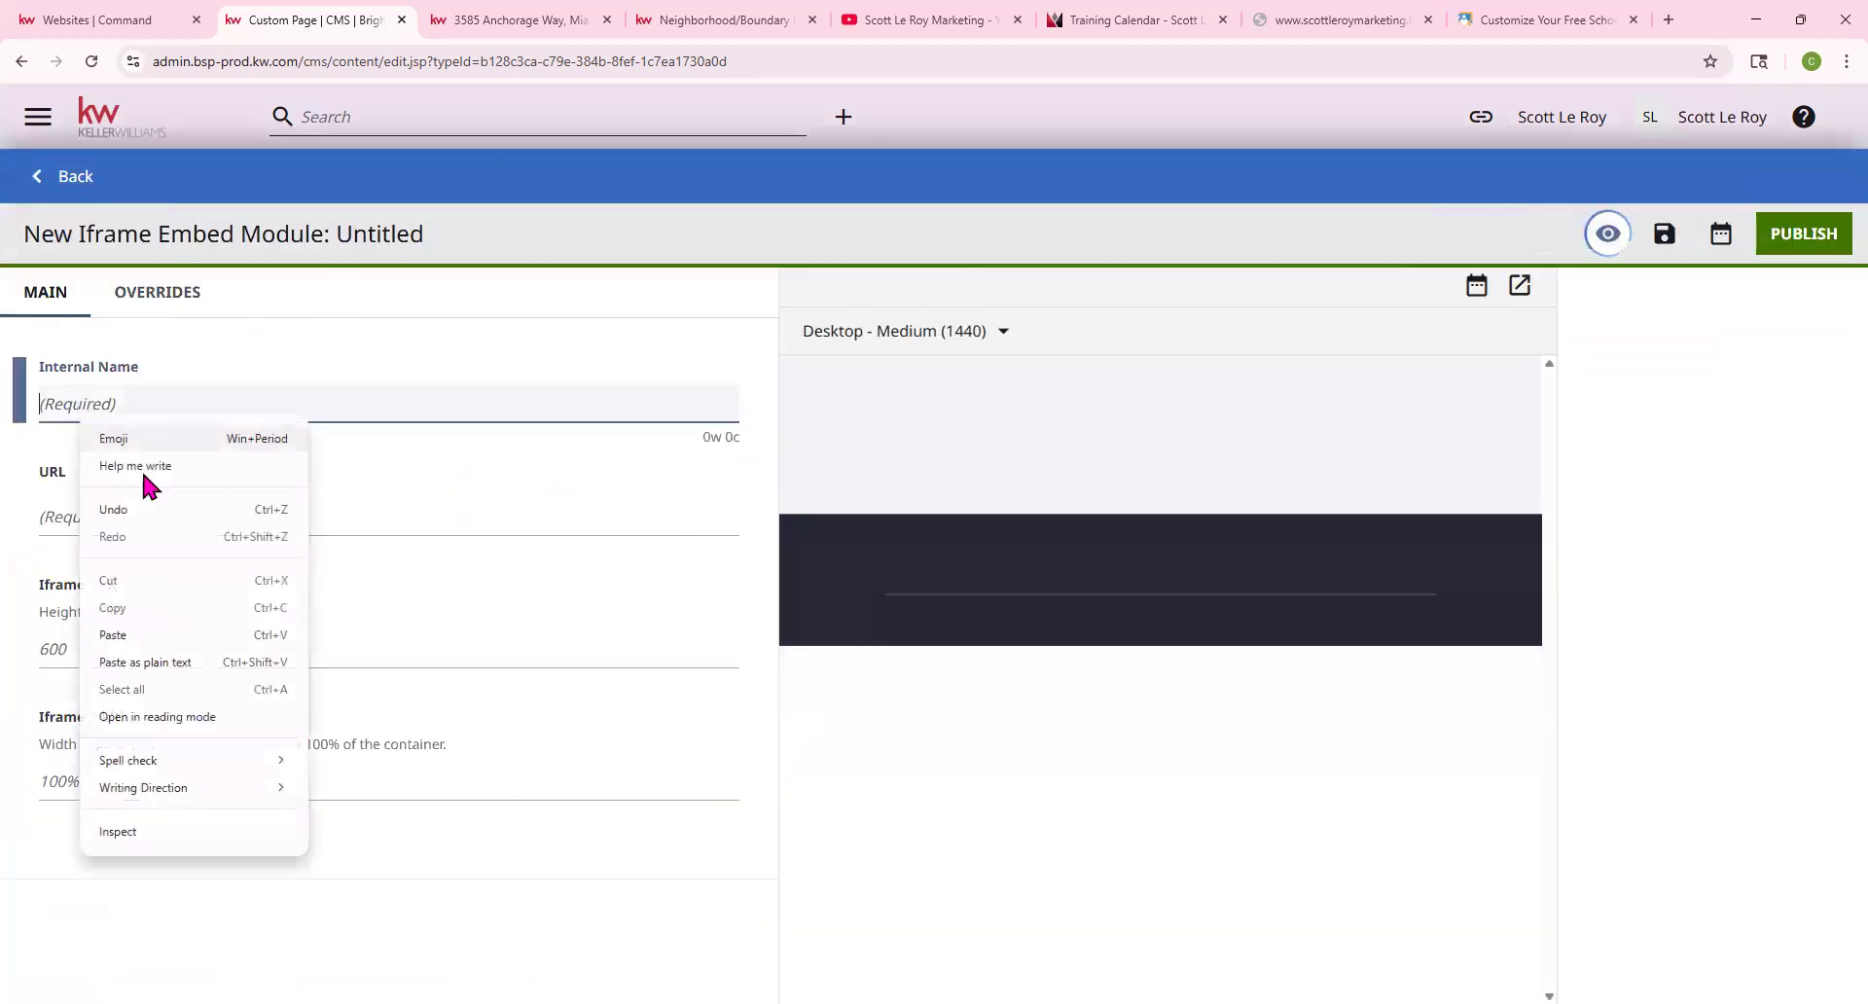
pyautogui.click(156, 632)
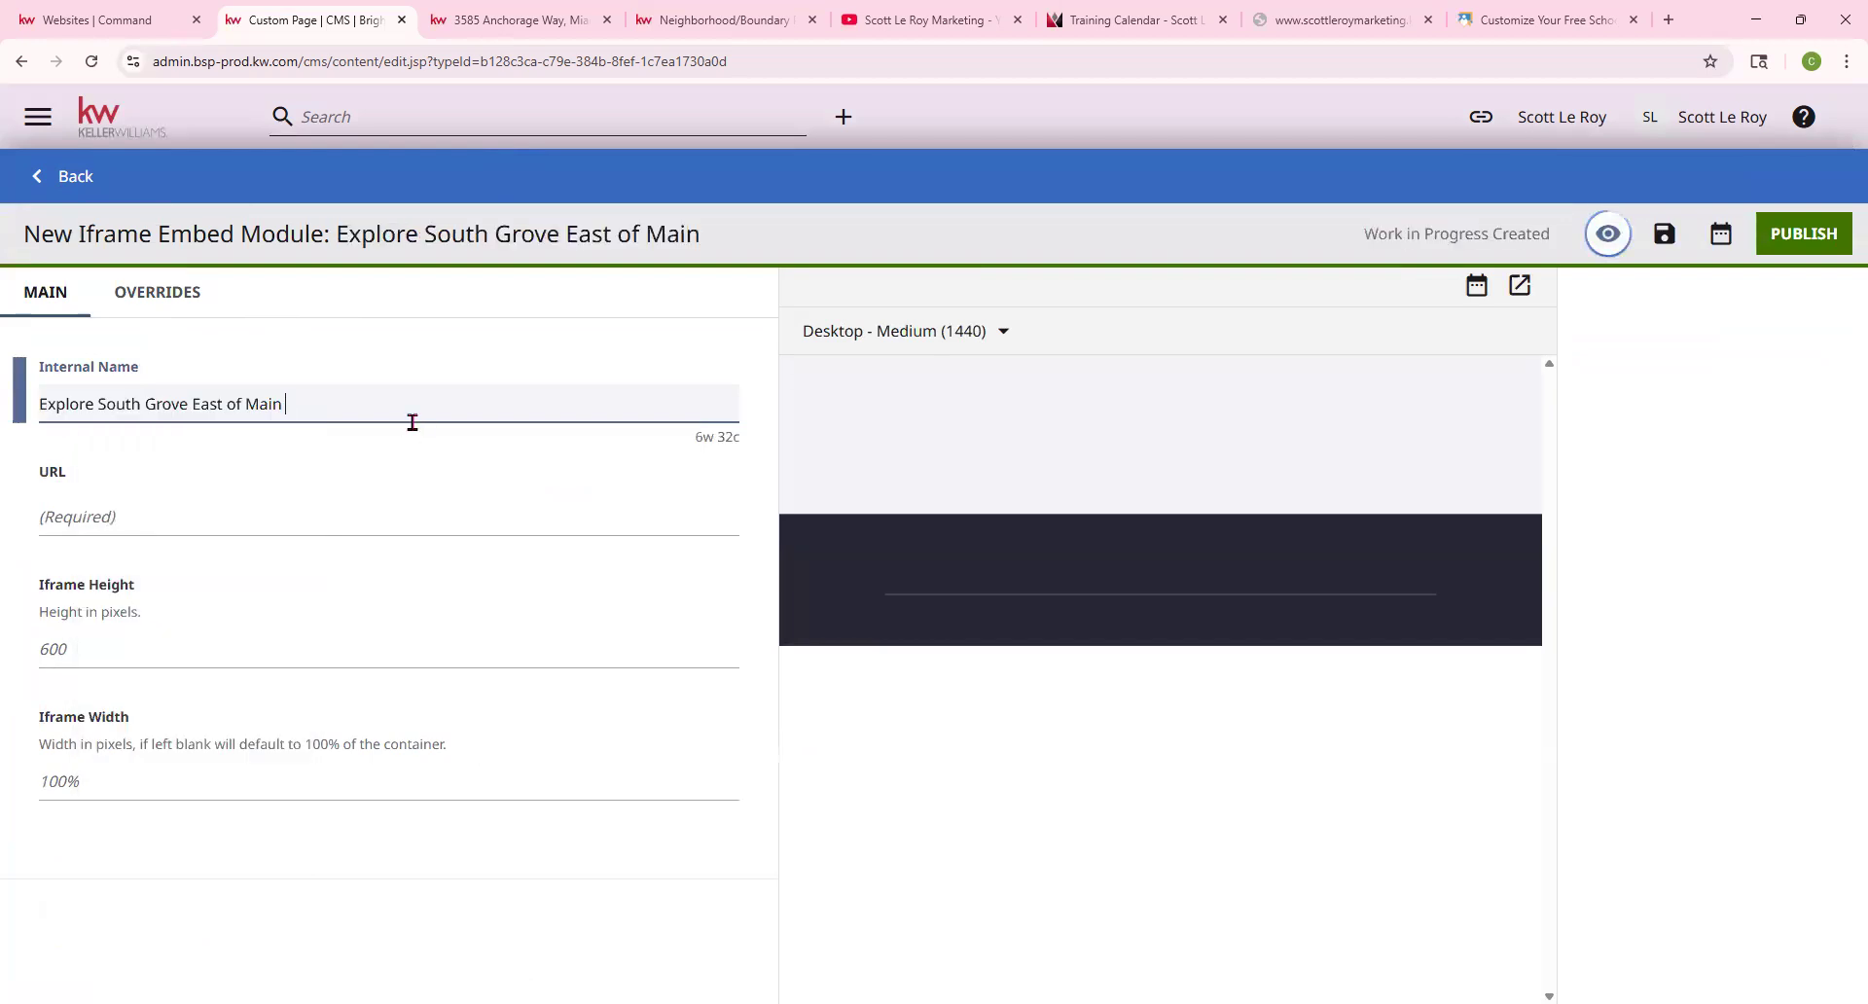
pyautogui.write('6/10')
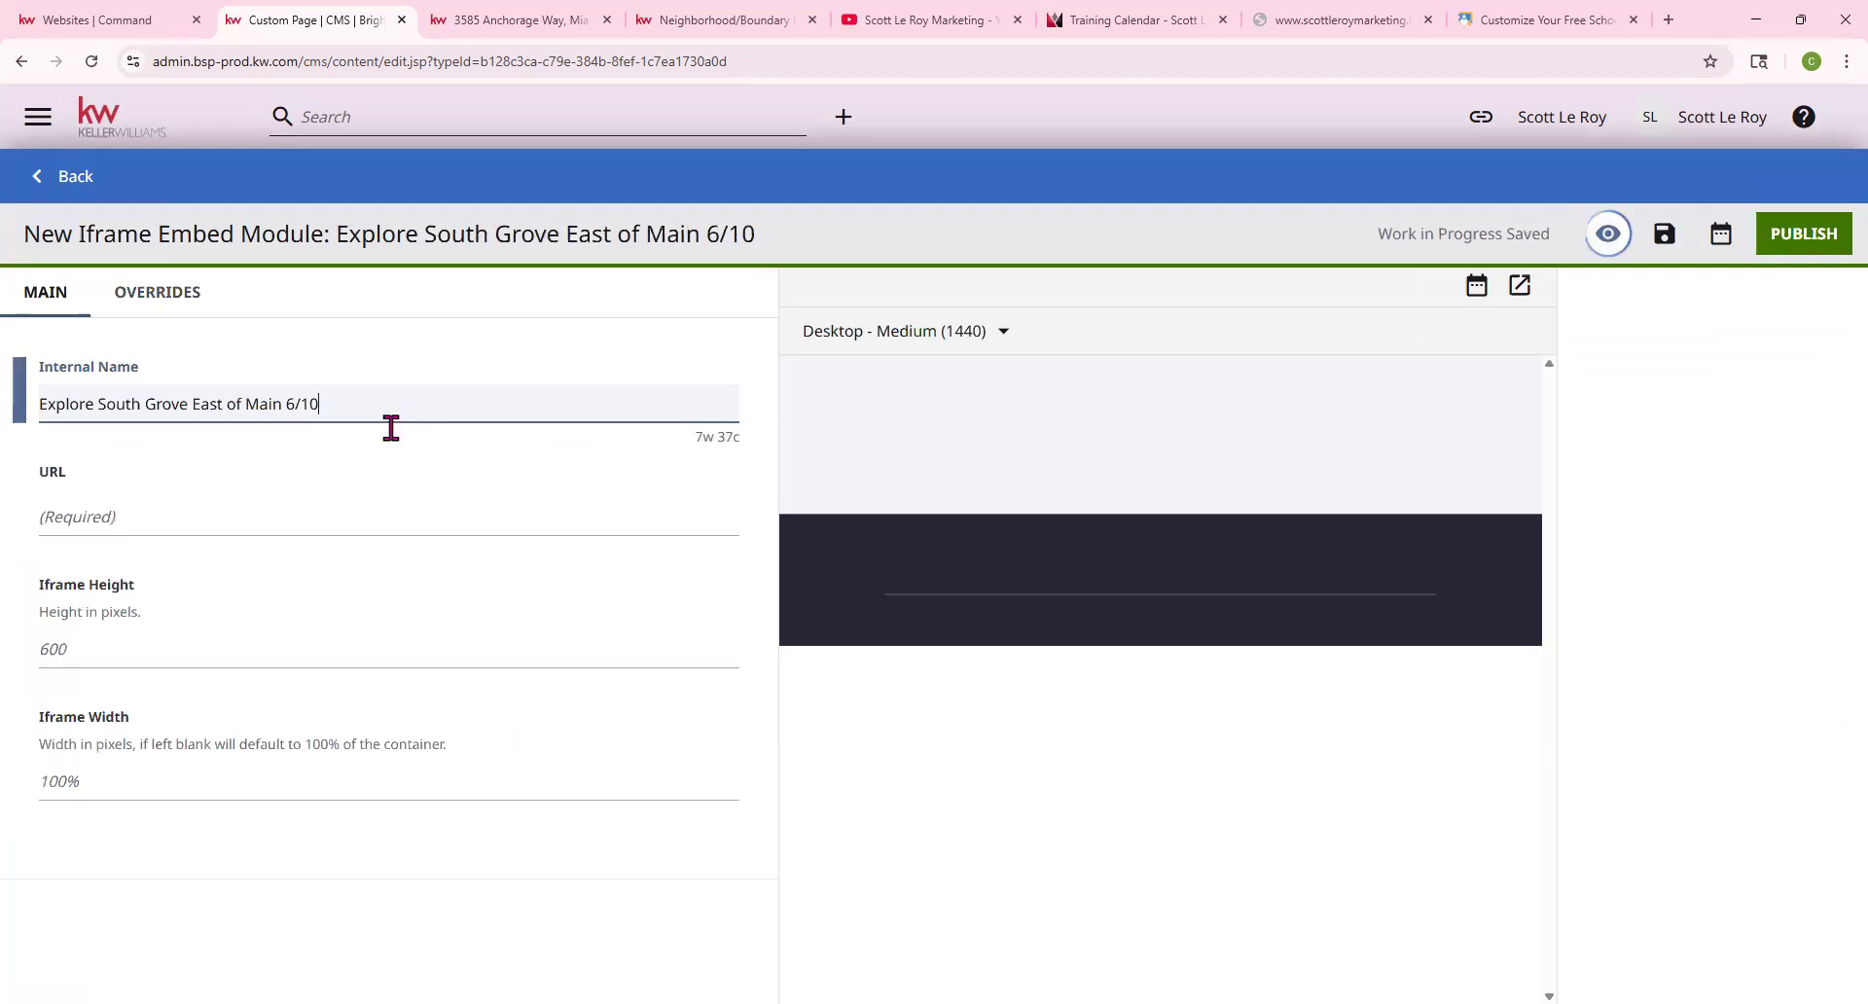
# Copy the neighborhood page address and paste it into the embed's URL field
pyautogui.click(56, 516)
pyautogui.click(674, 37)
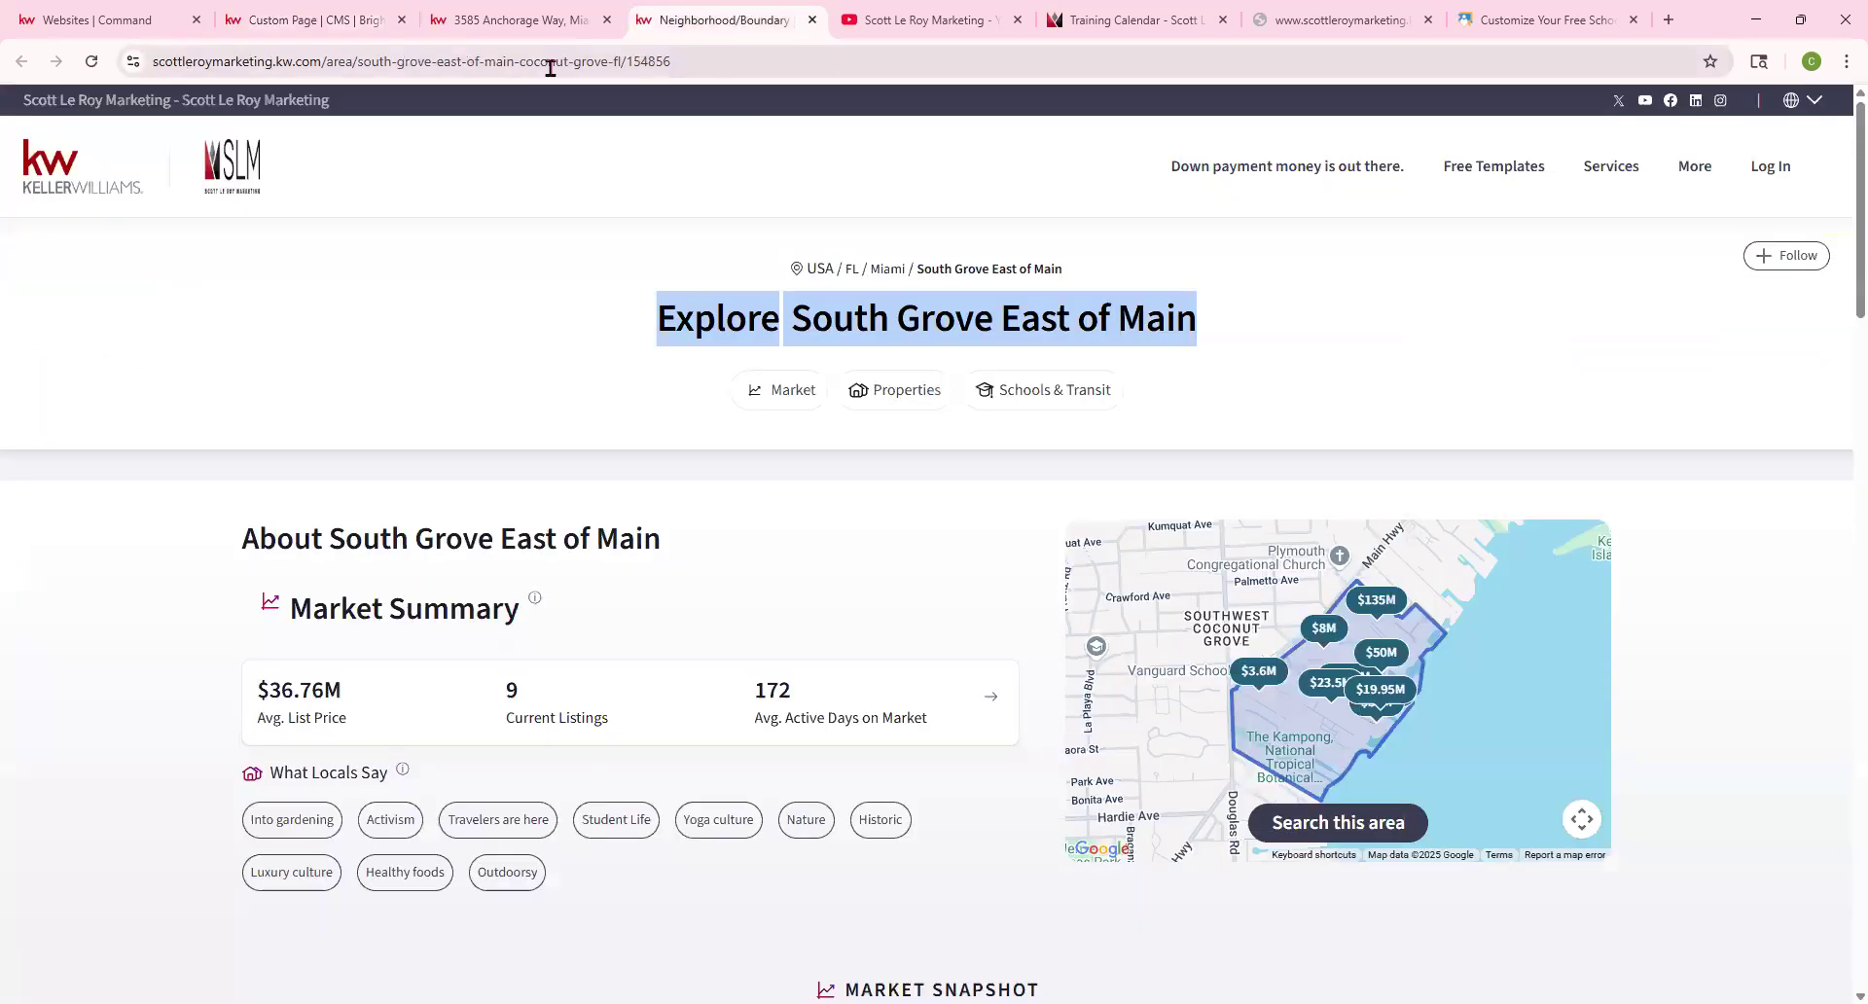
pyautogui.click(548, 66)
pyautogui.rightClick(548, 66)
pyautogui.click(606, 251)
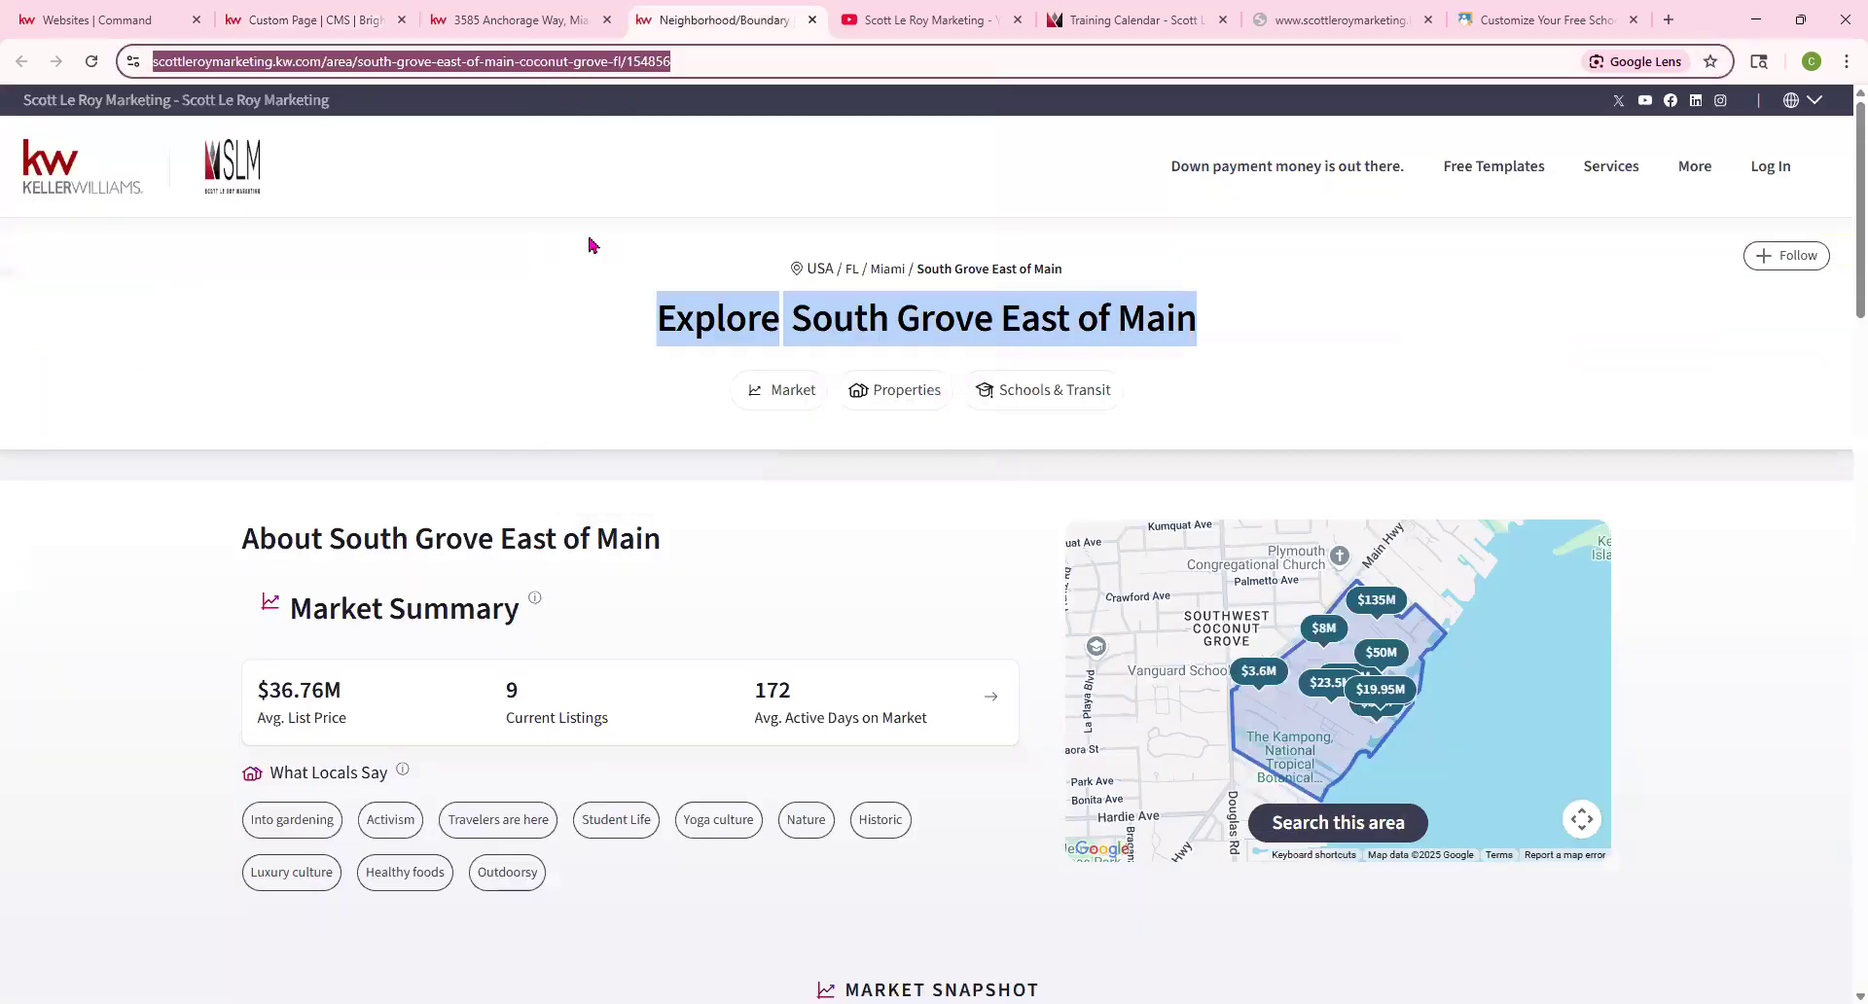
pyautogui.click(311, 19)
pyautogui.rightClick(102, 527)
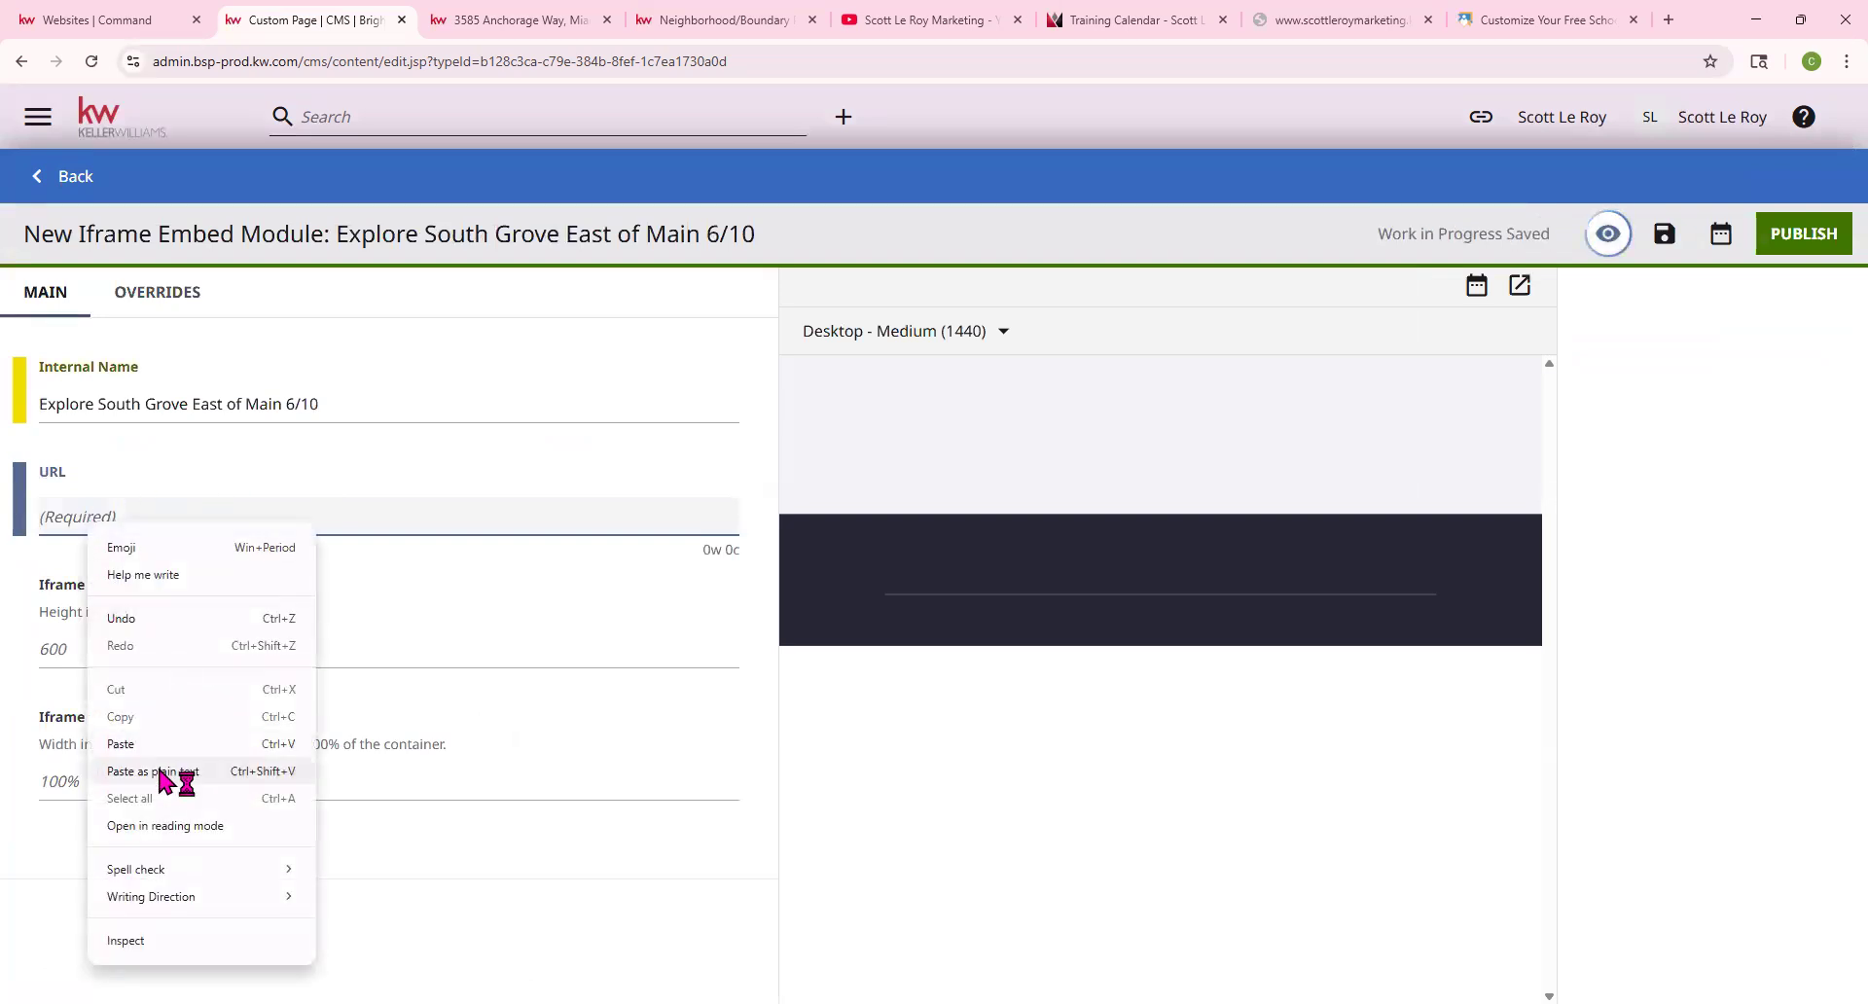
pyautogui.click(142, 745)
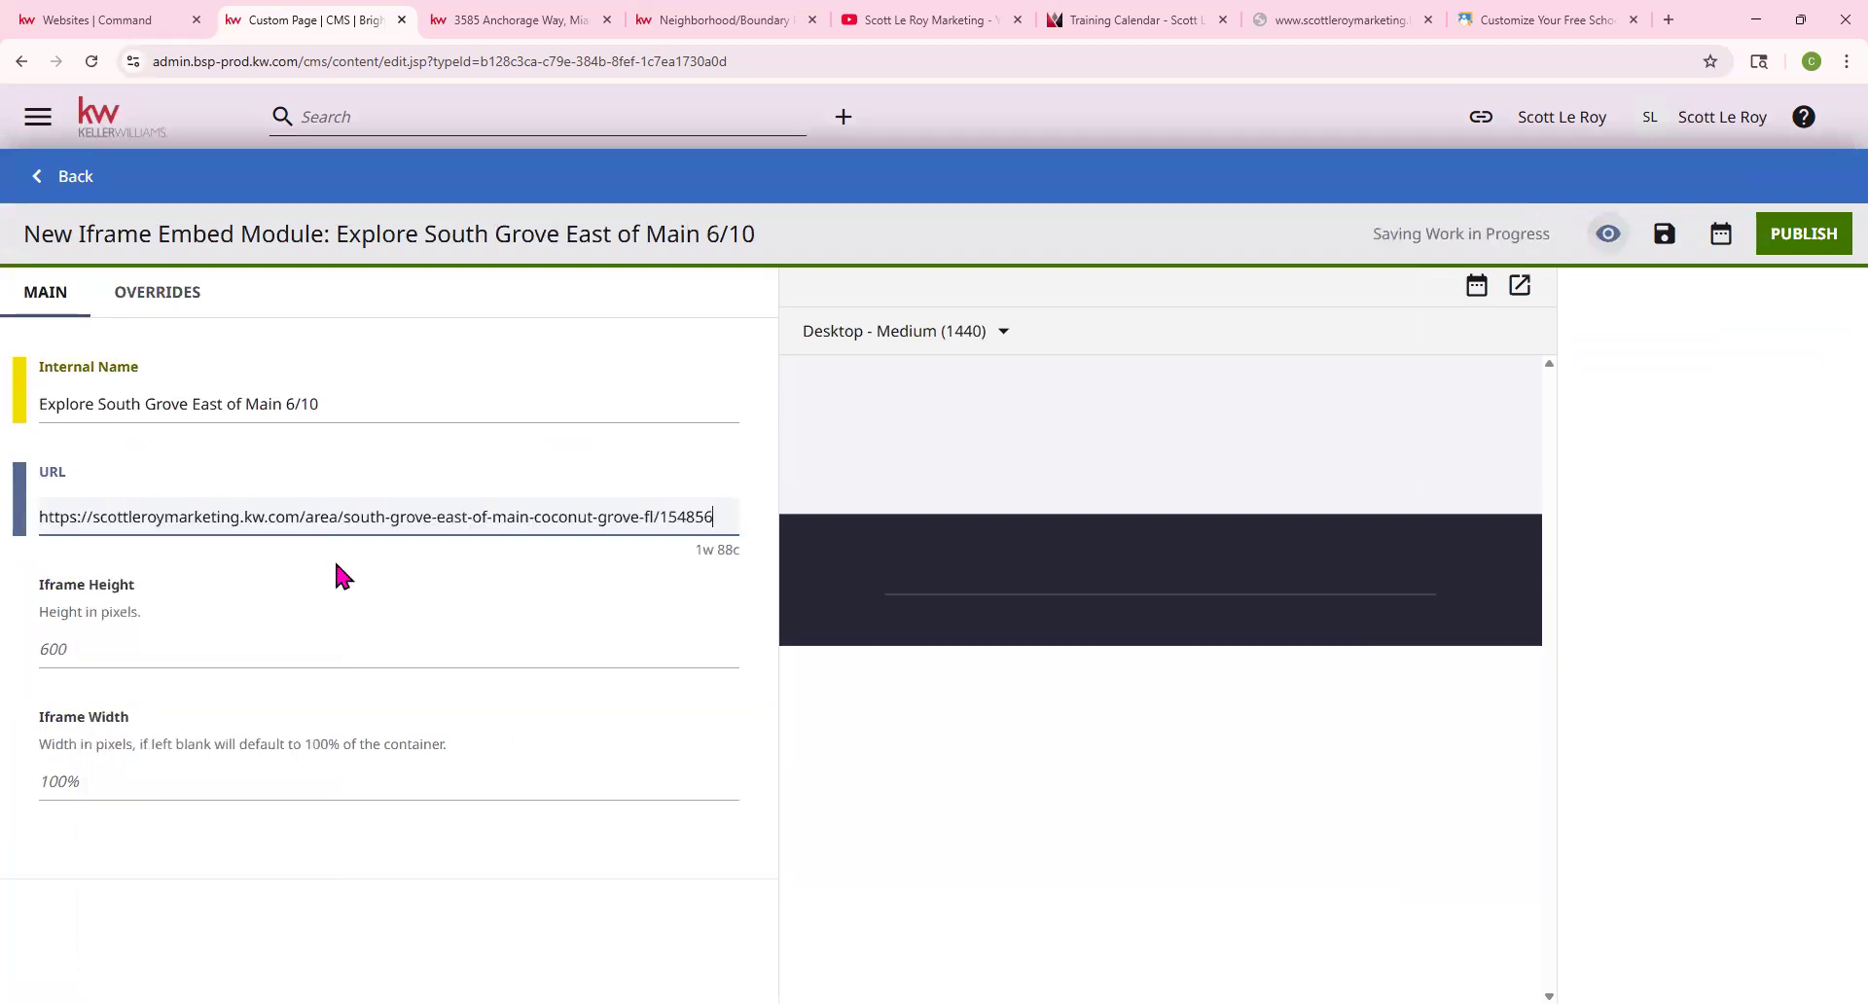
pyautogui.scroll(-2, 355, 613)
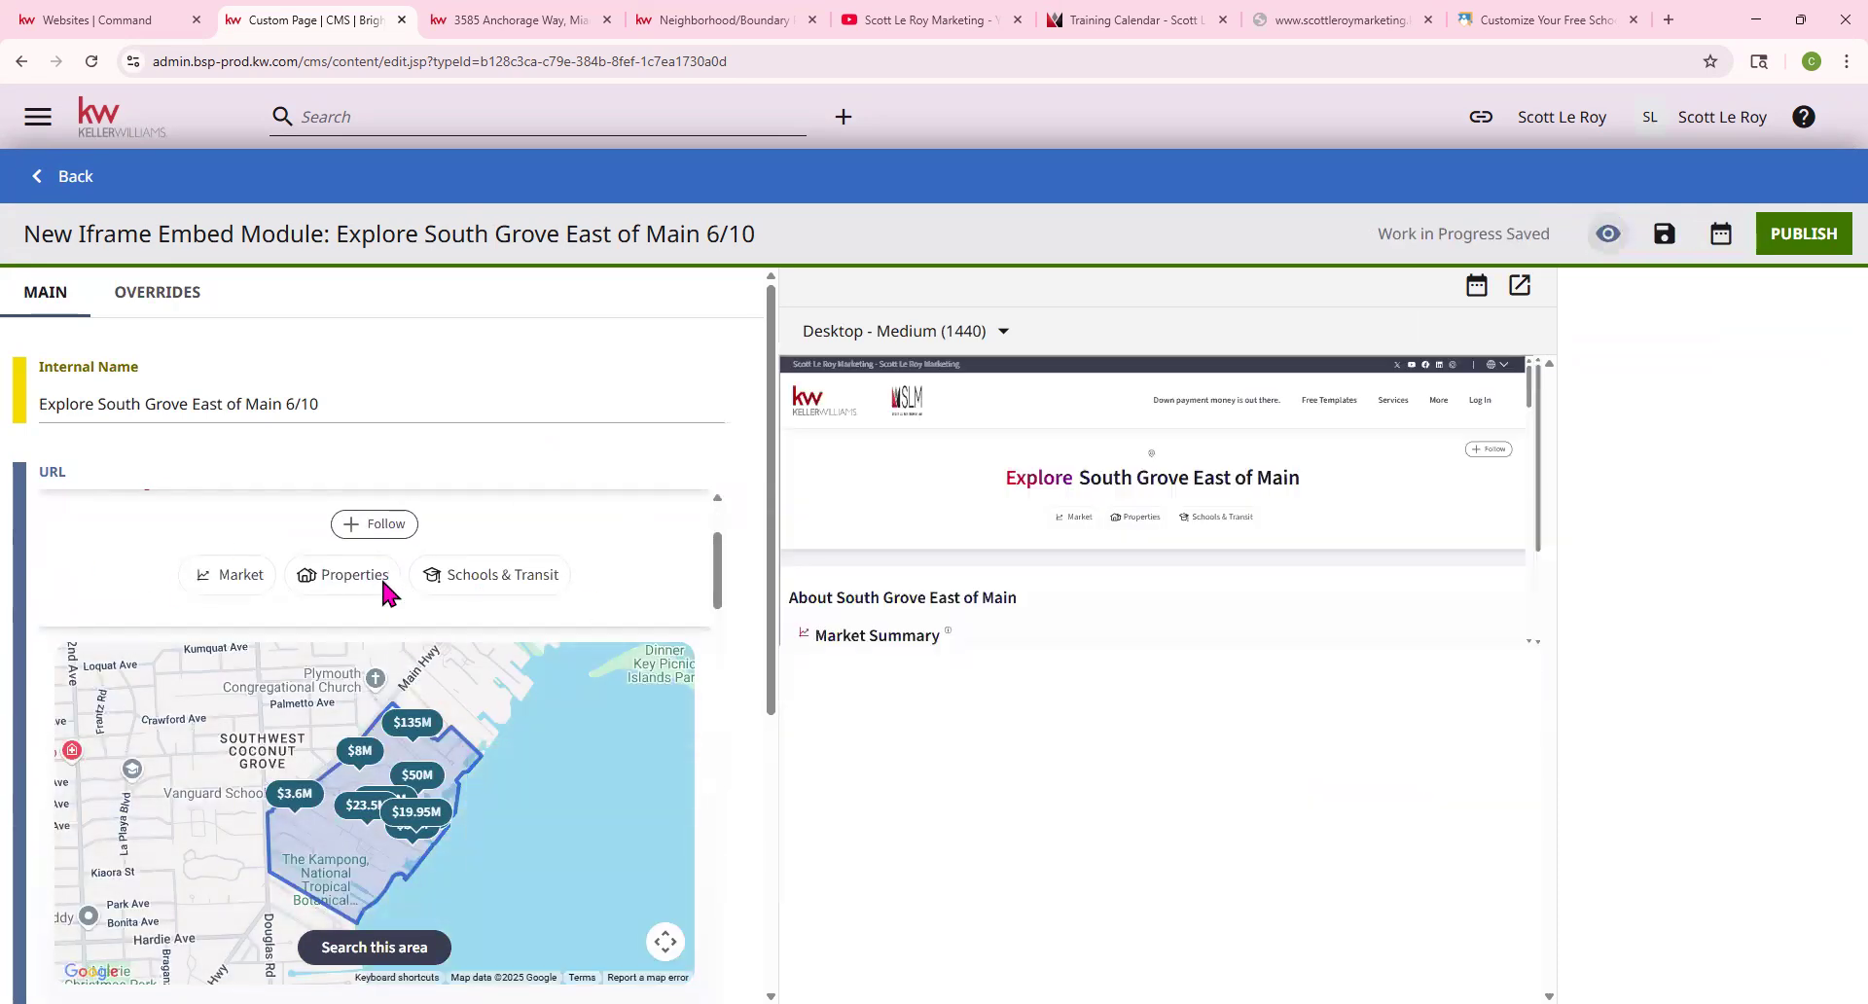
pyautogui.scroll(2, 389, 587)
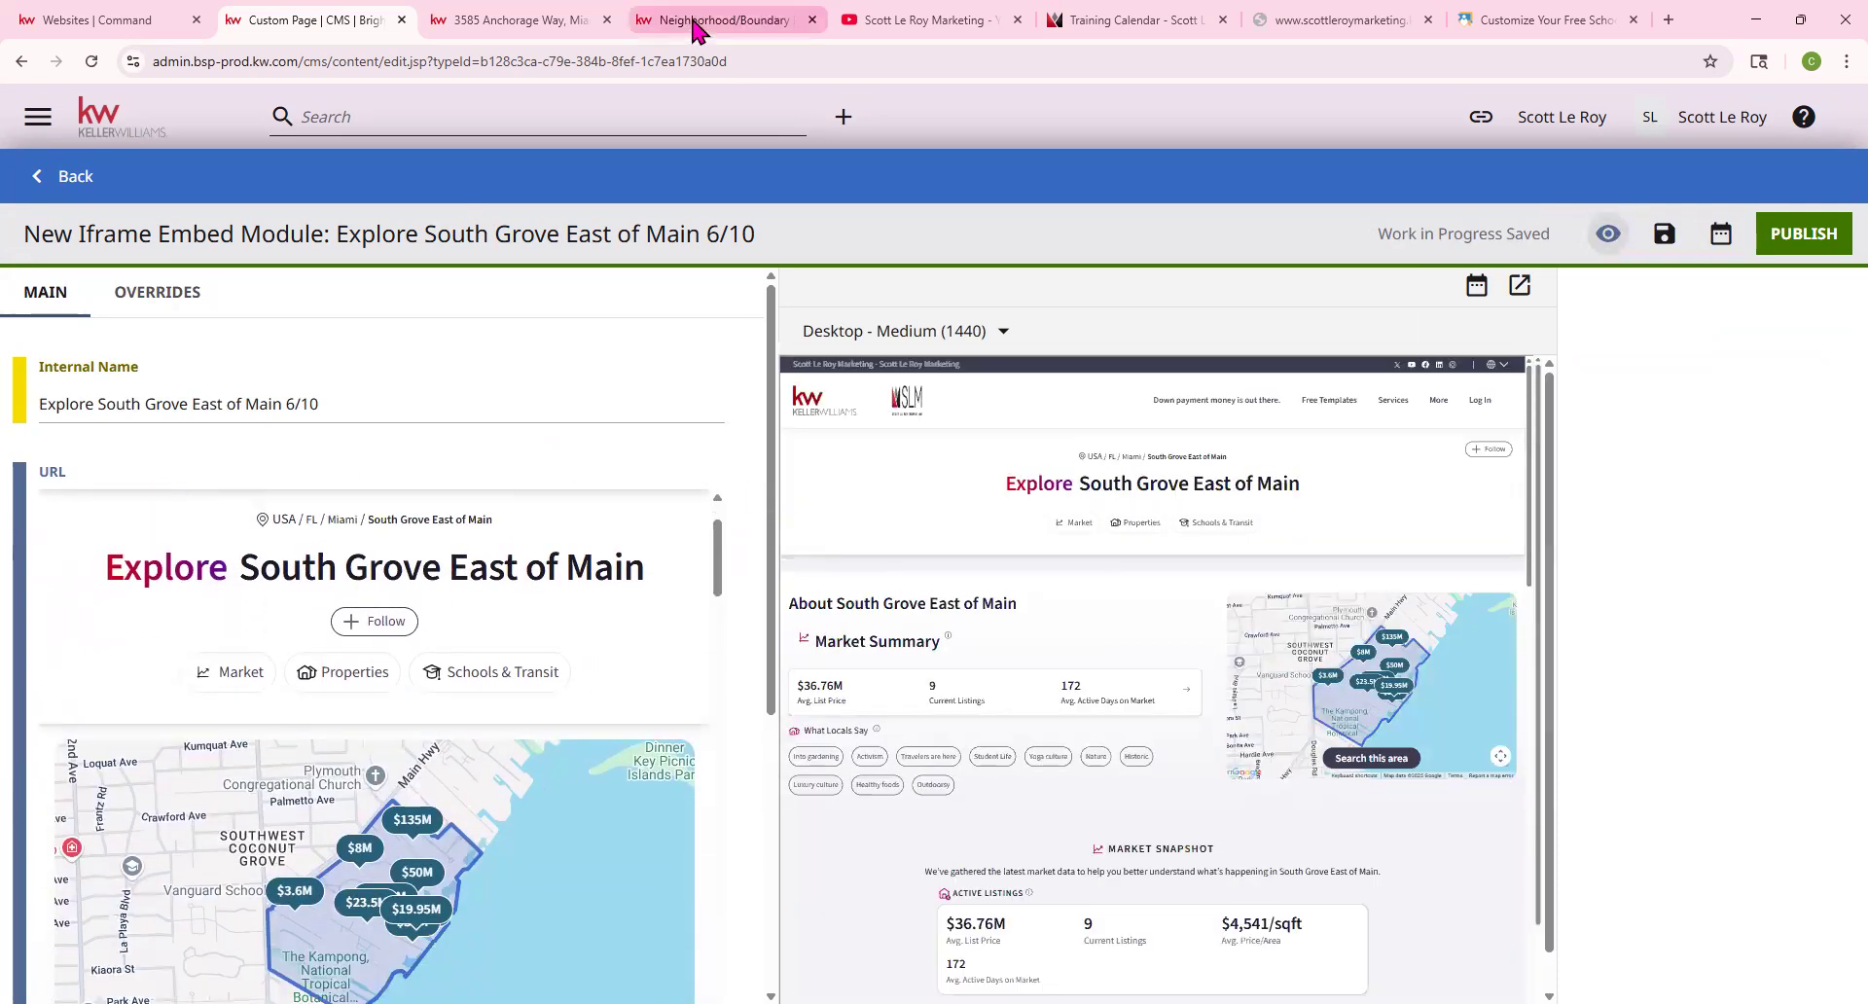
# Compare against the live neighborhood page, then publish the iframe embed item
pyautogui.click(696, 21)
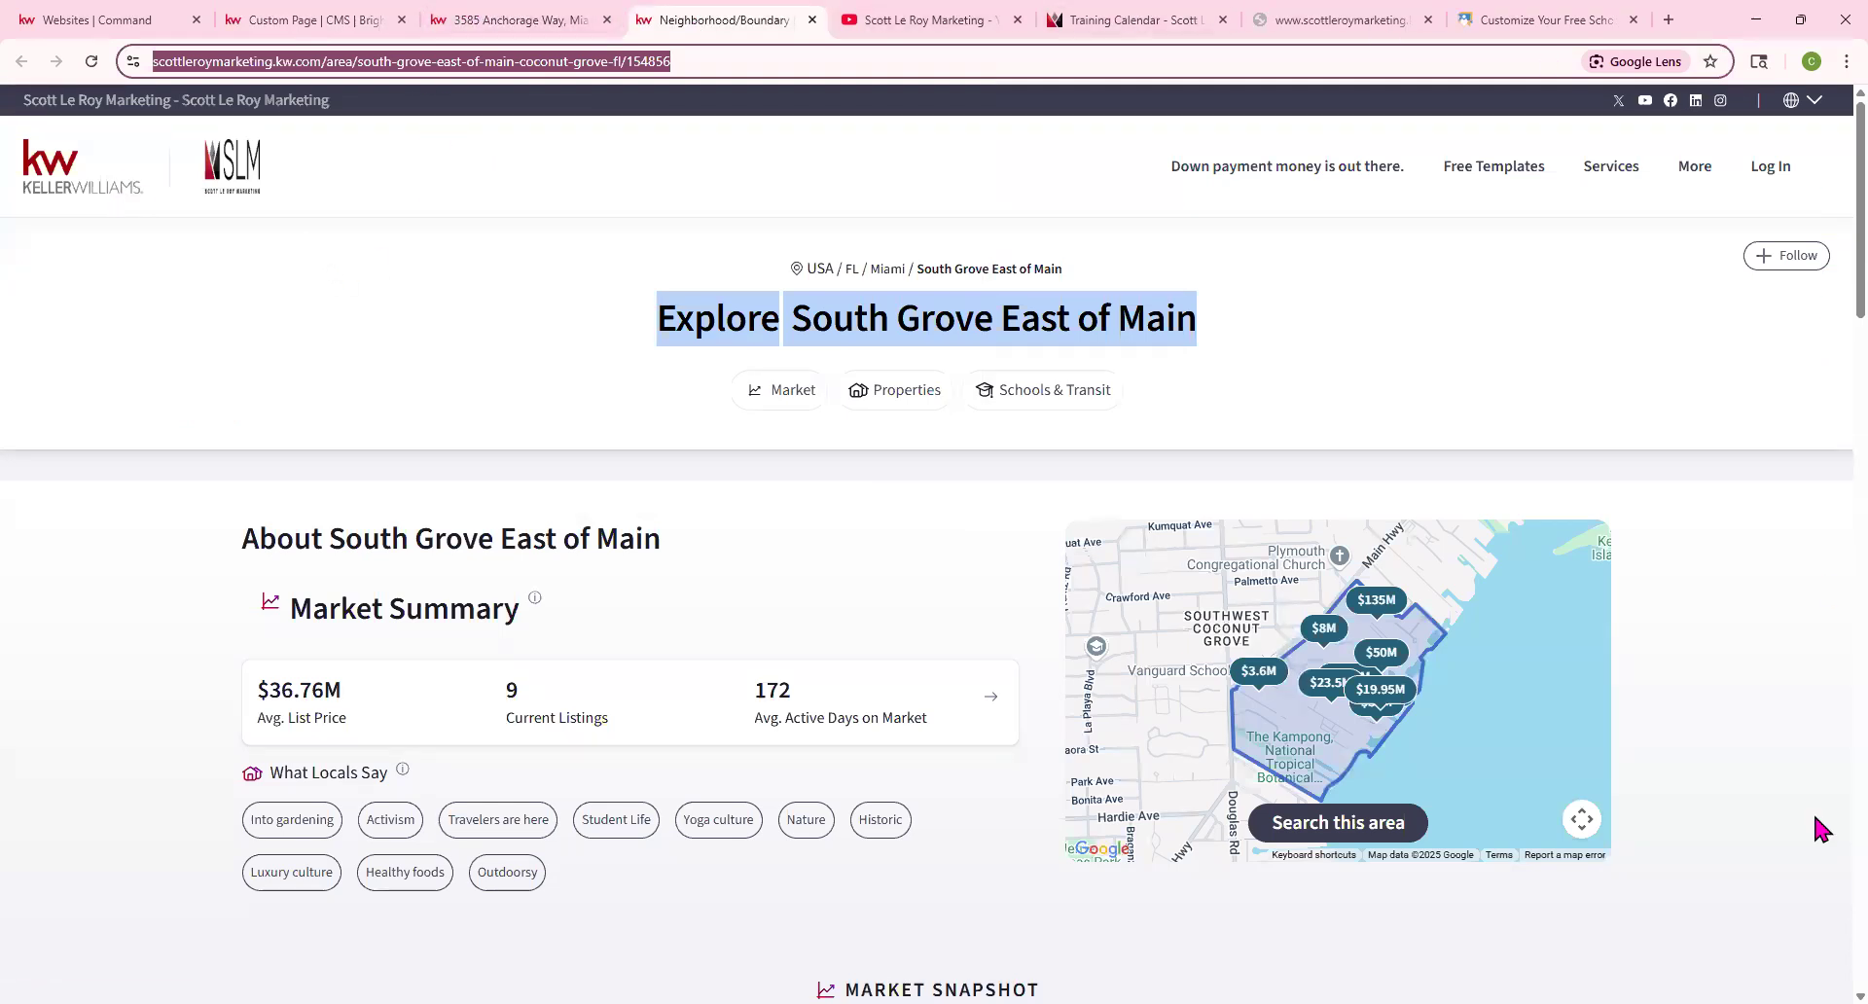
pyautogui.click(342, 32)
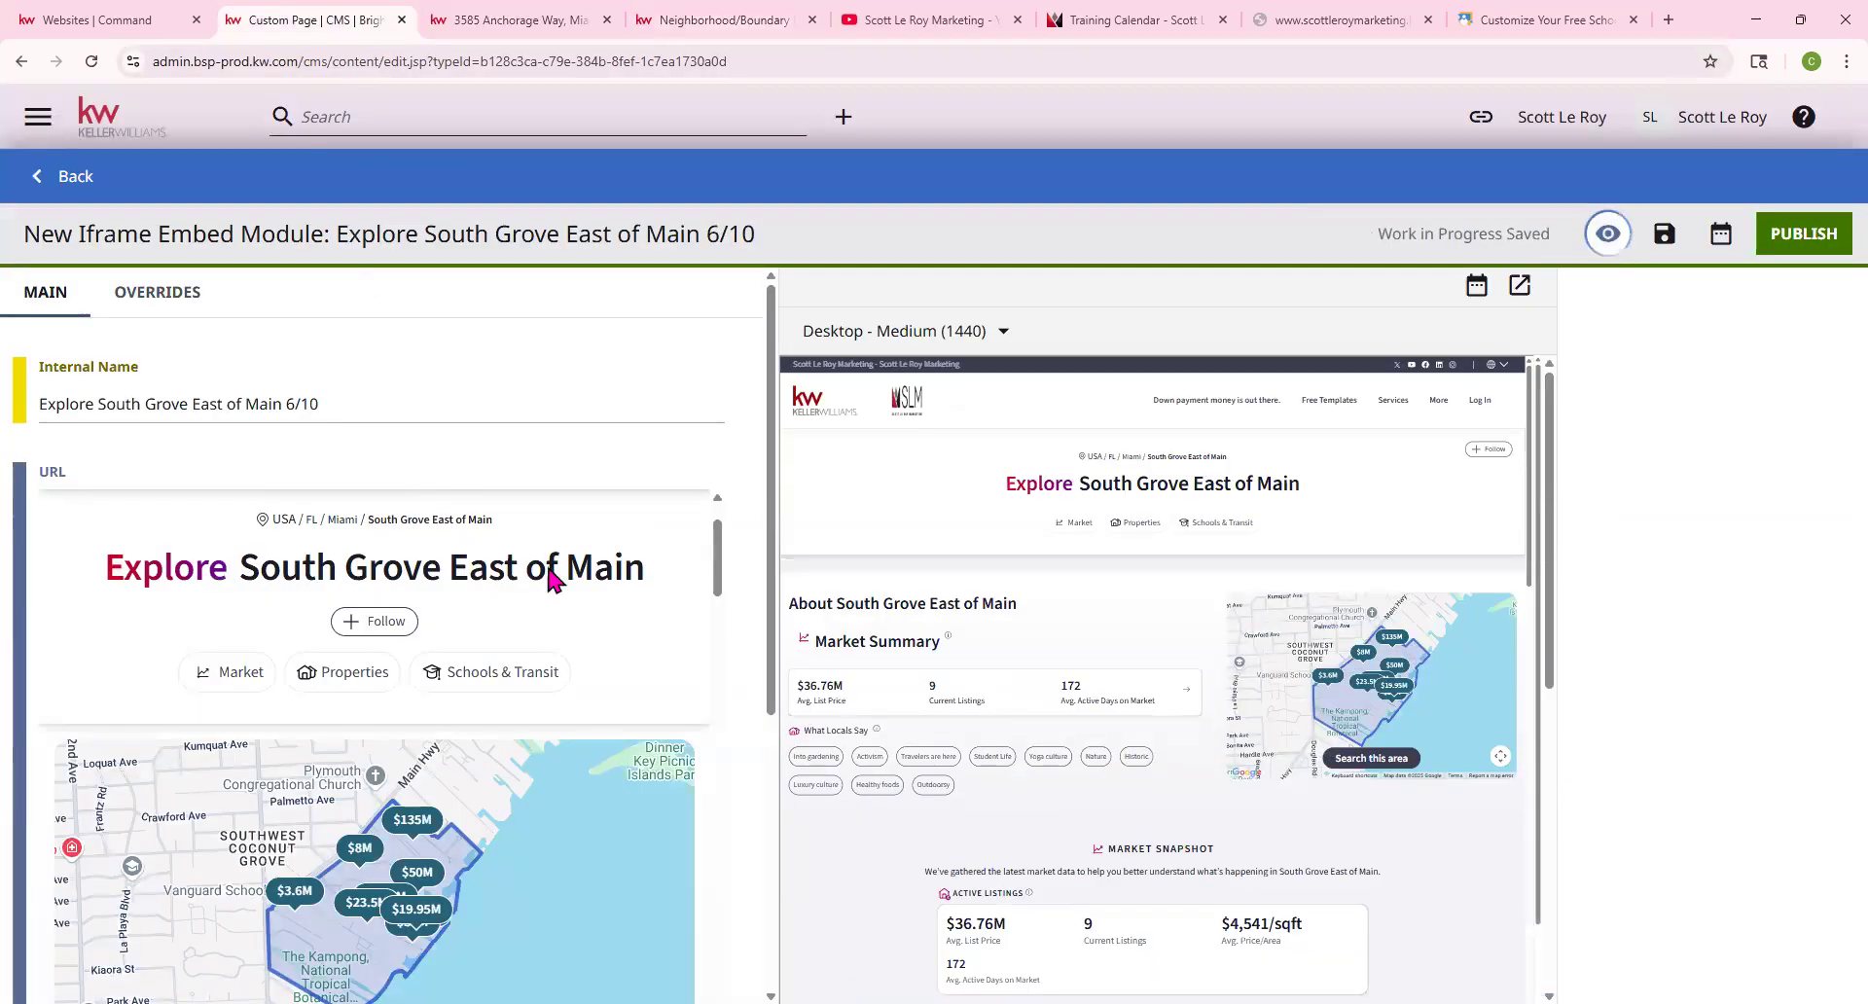
pyautogui.scroll(-1, 554, 582)
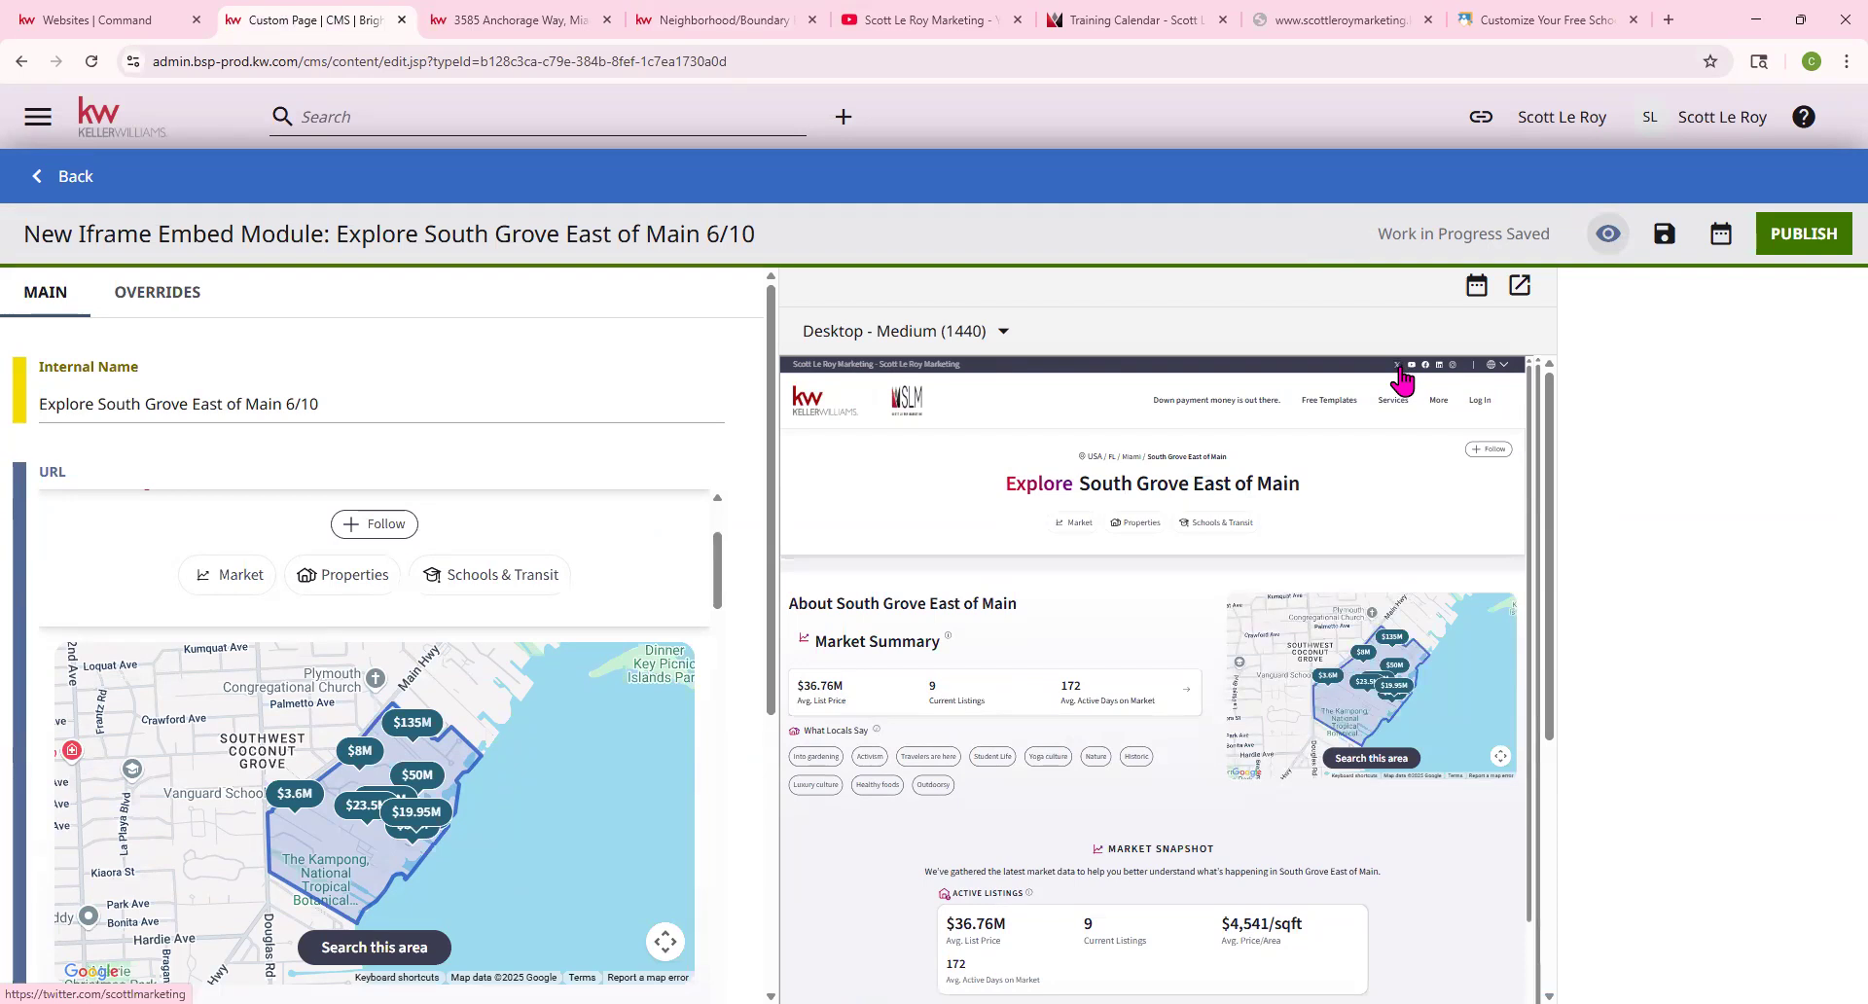
pyautogui.scroll(-10, 301, 697)
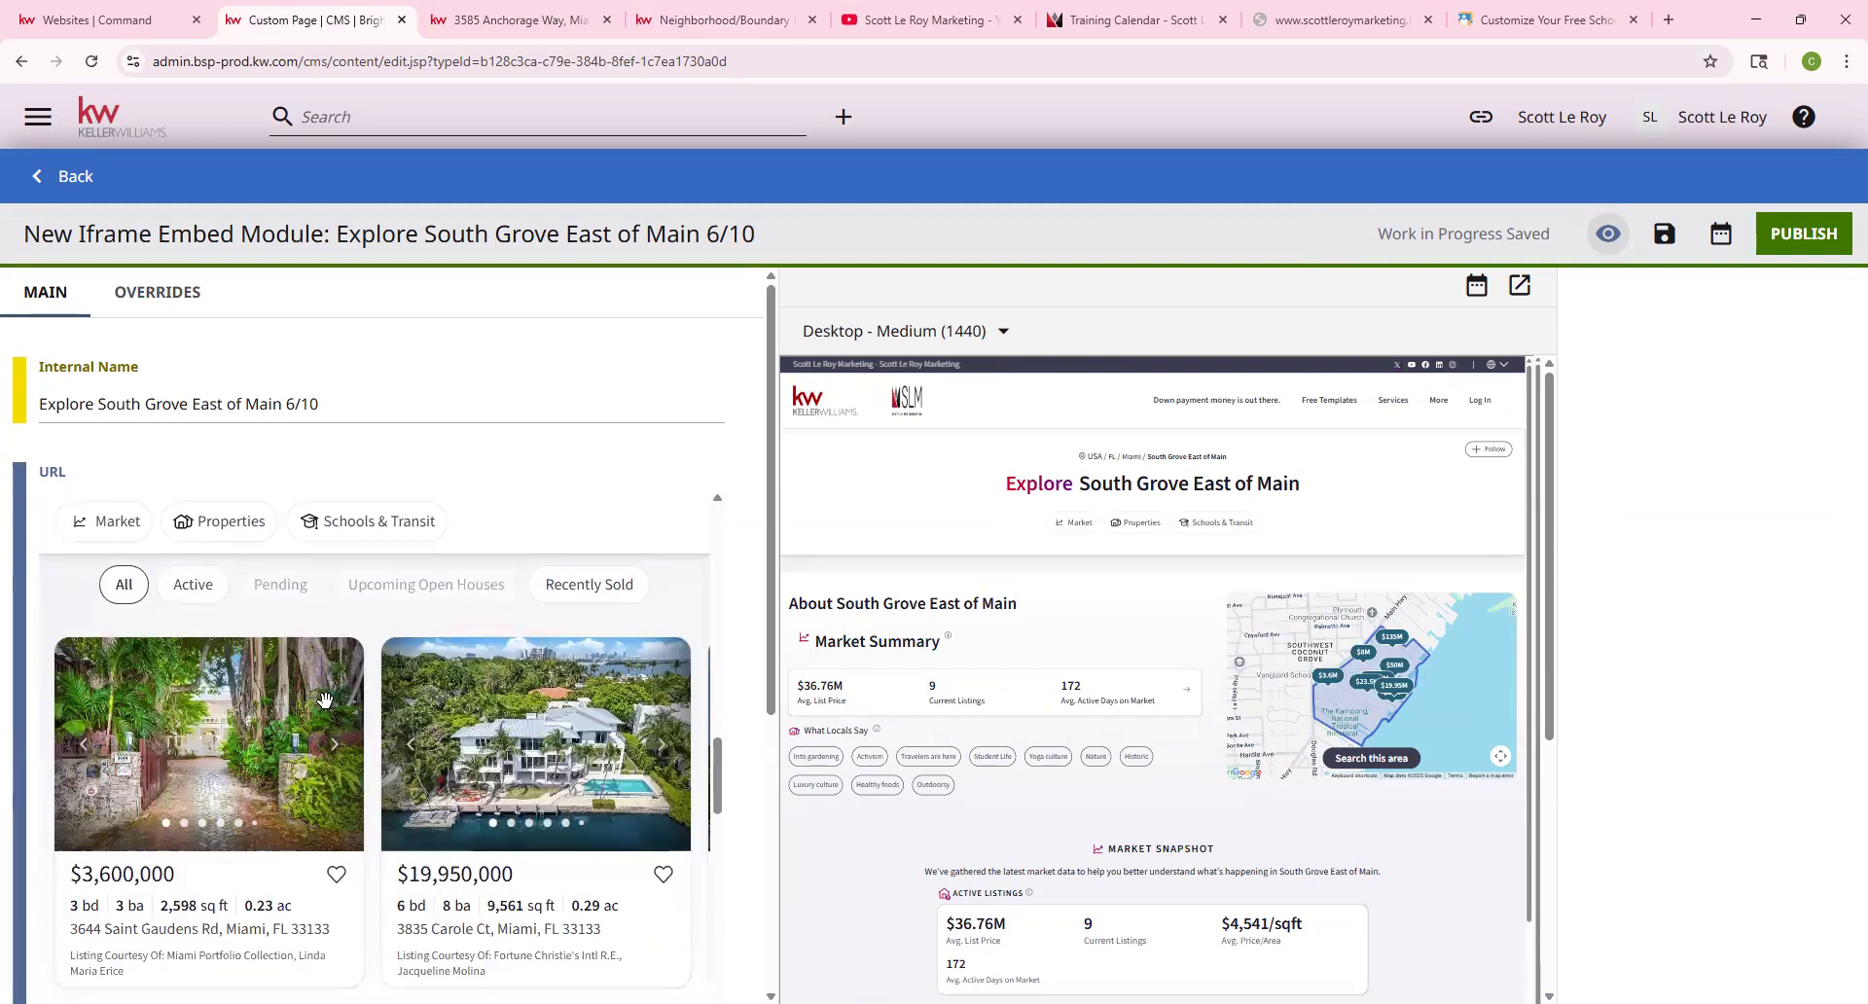
pyautogui.click(1791, 243)
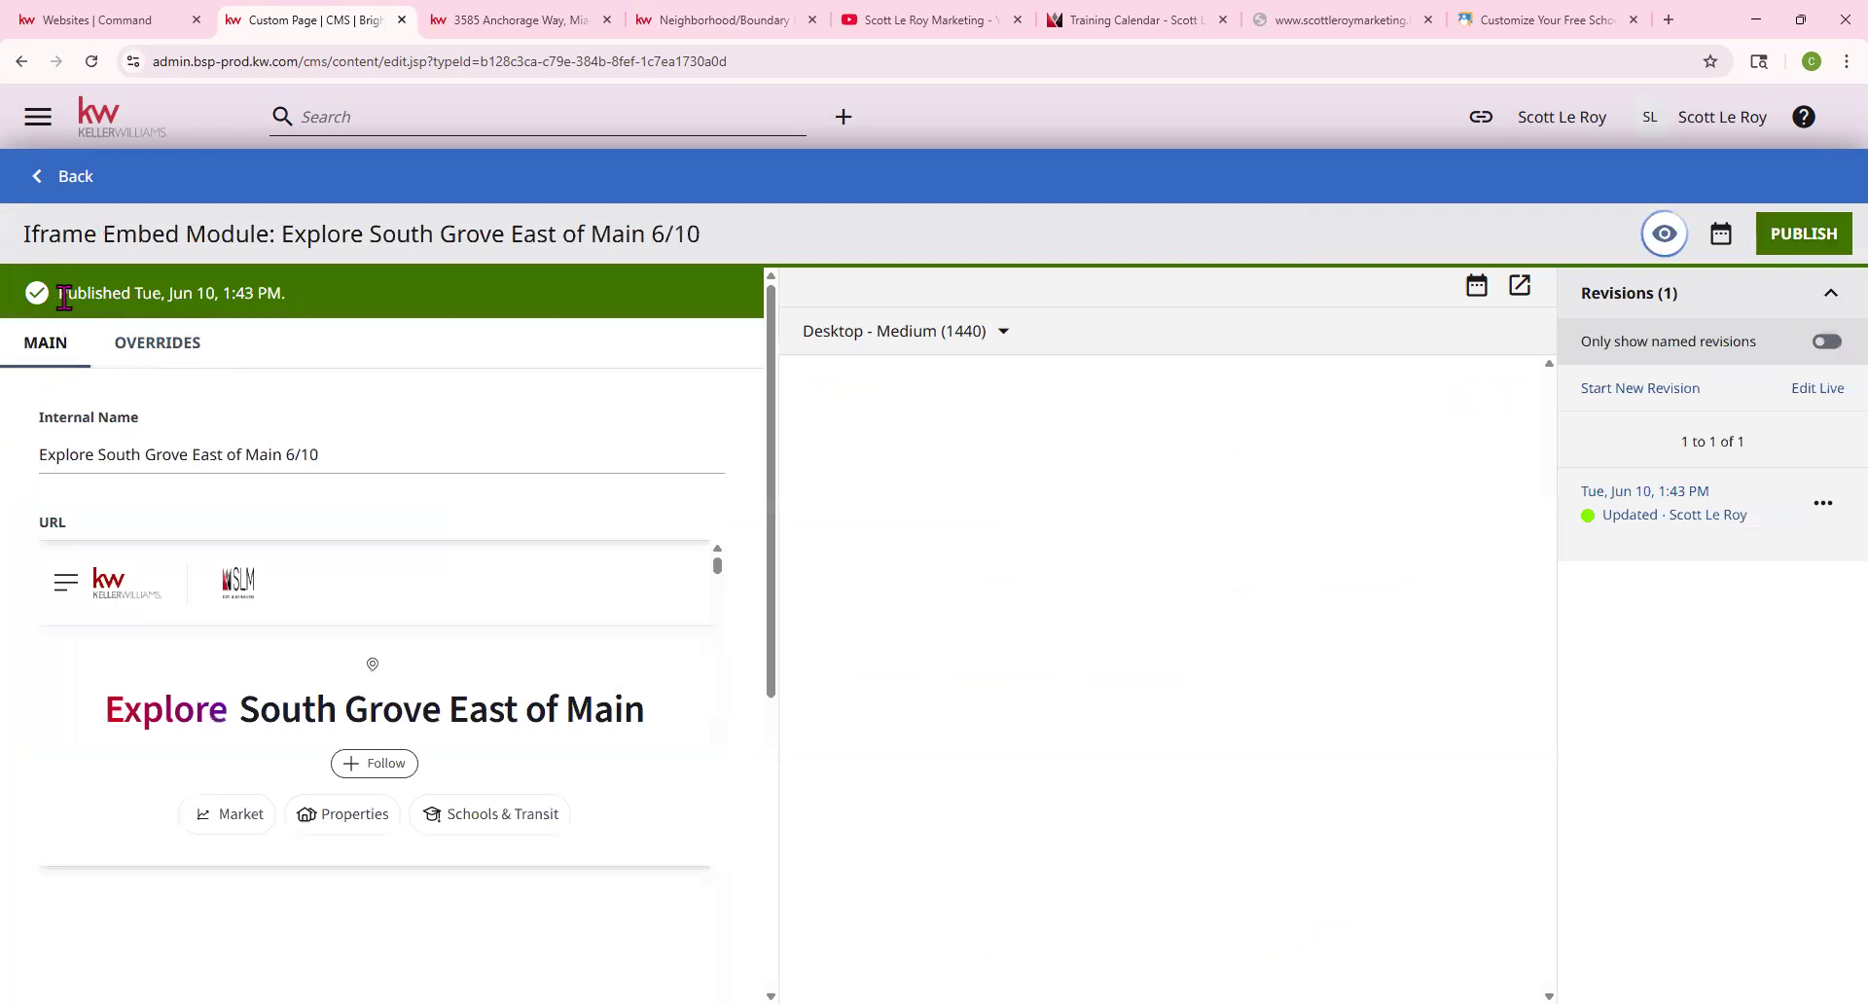
# Choose the shared 'Explore South Grove East of Main 6/10' embed on the custom page, then view the neighborhood page
pyautogui.moveTo(62, 292); pyautogui.dragTo(302, 302)
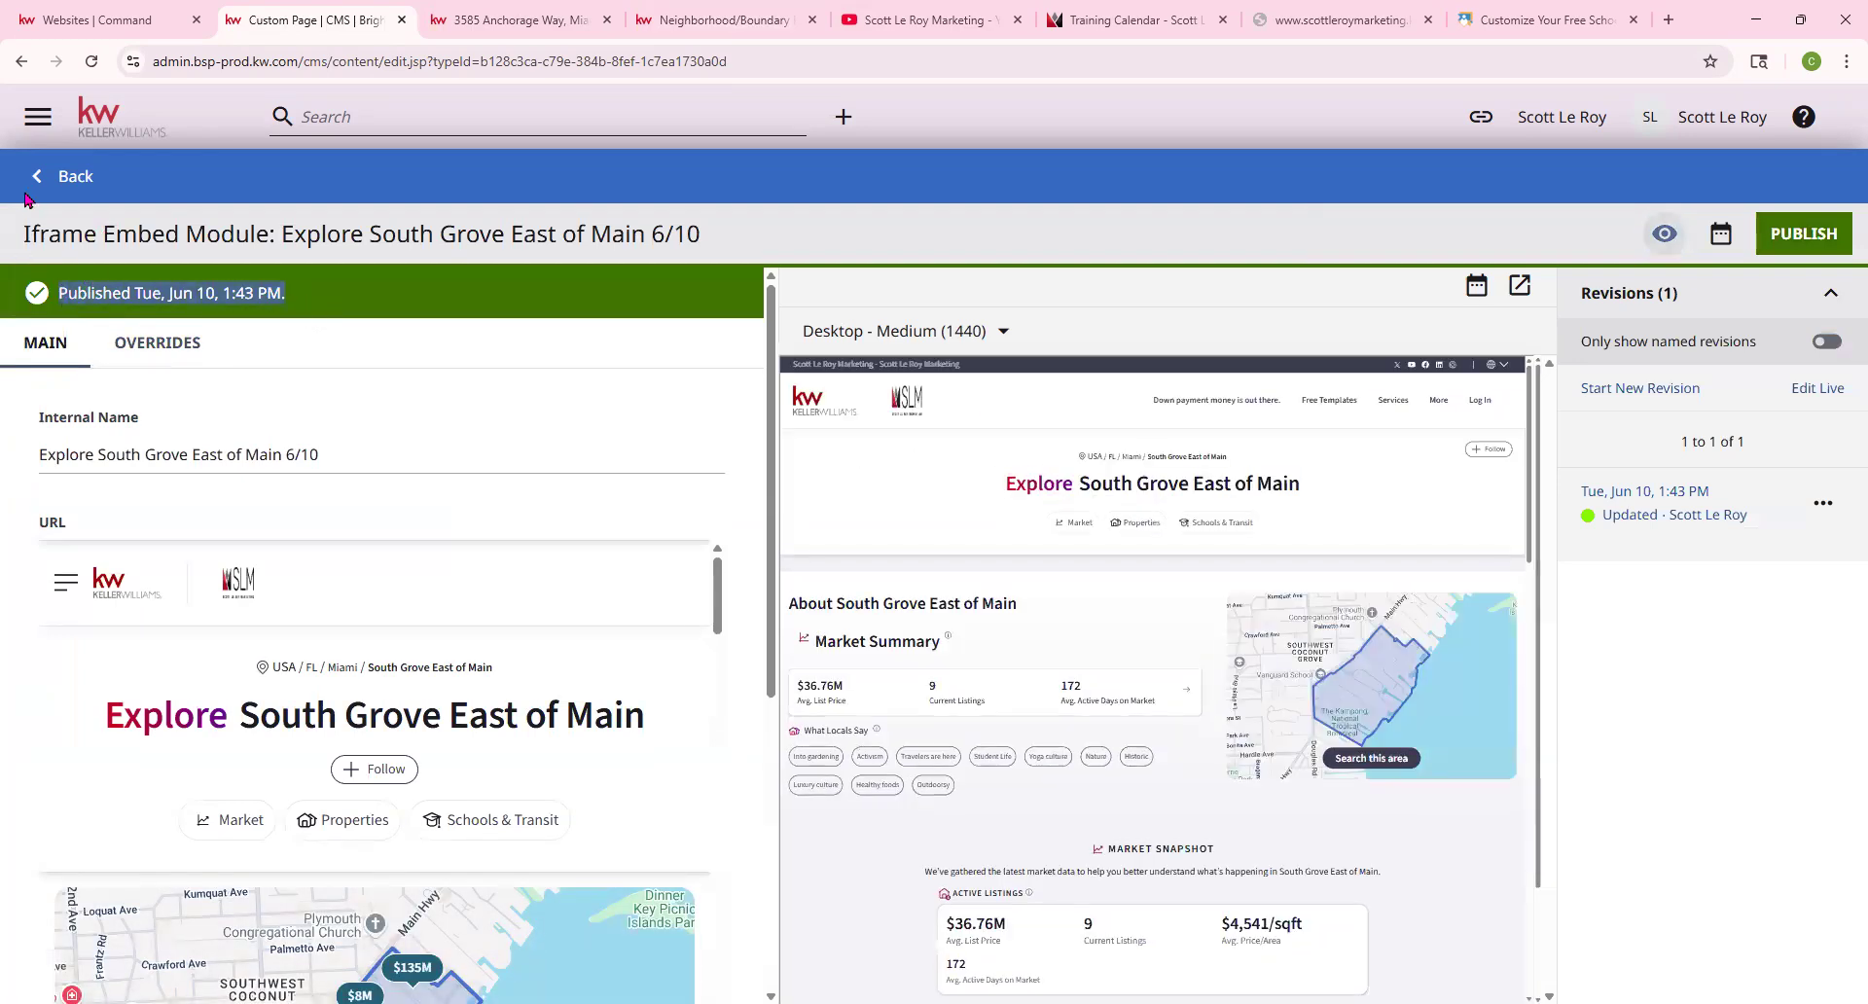
pyautogui.click(67, 179)
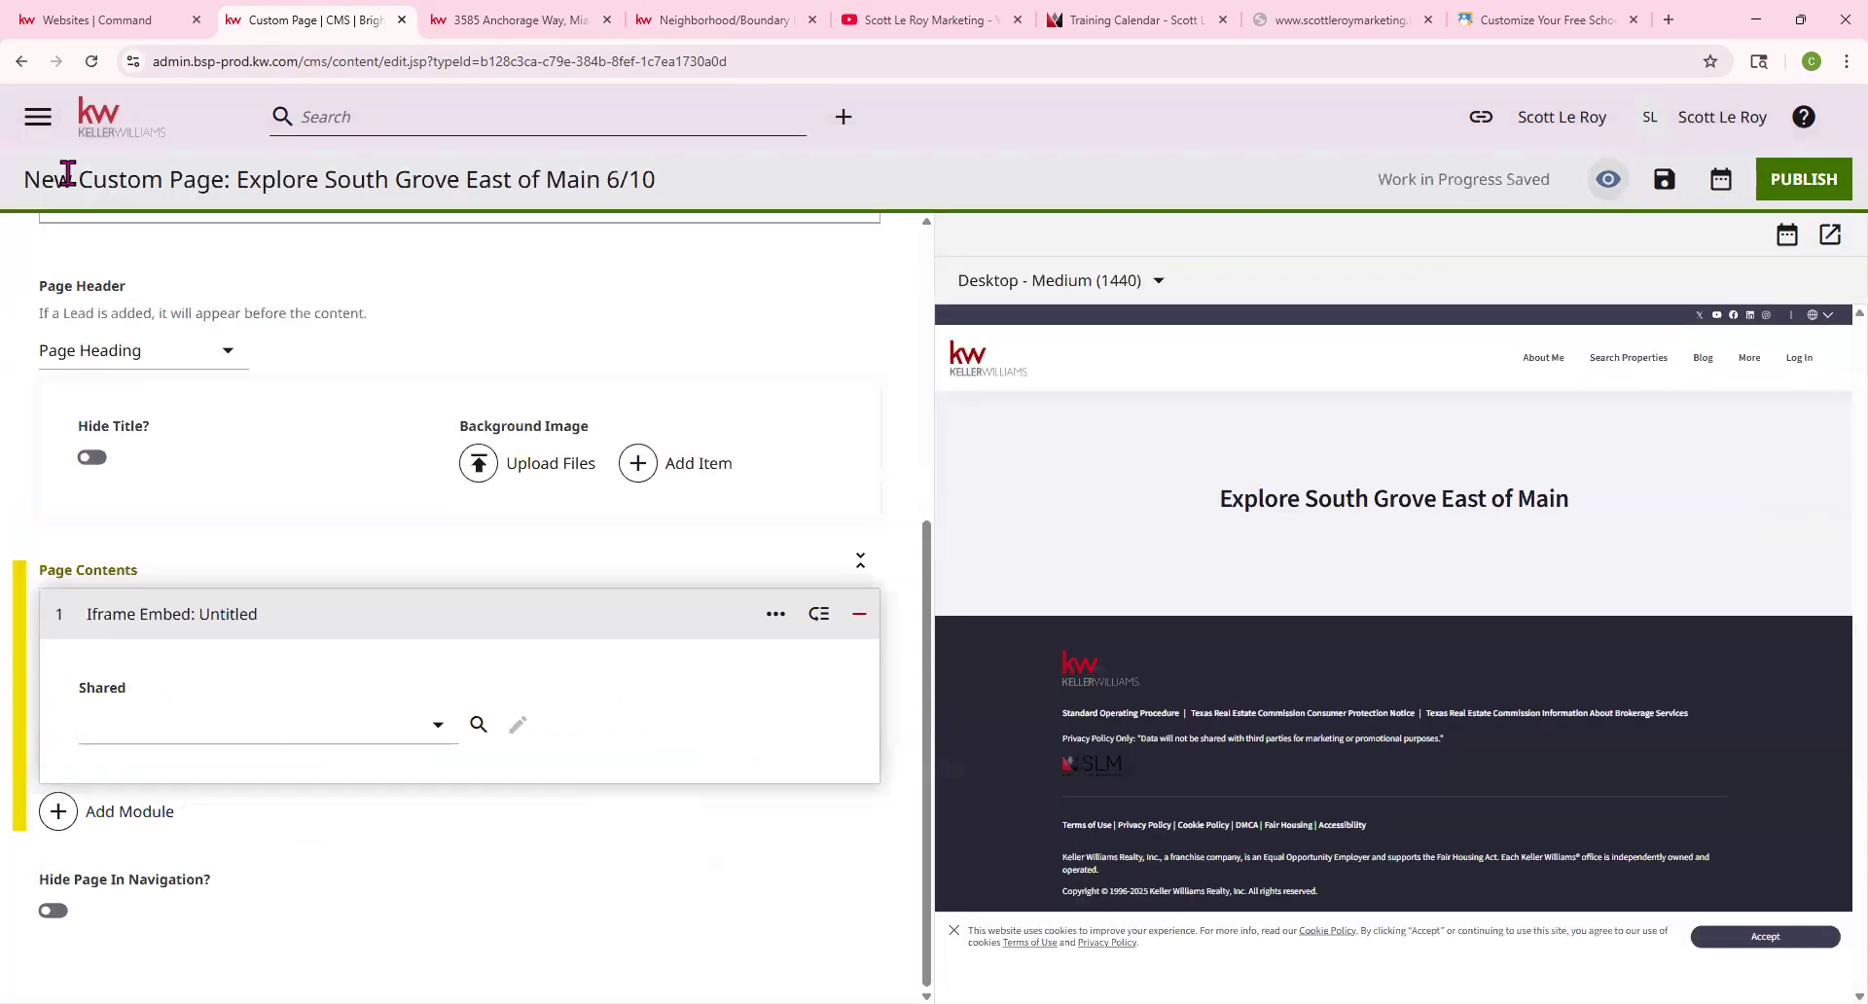
pyautogui.click(414, 722)
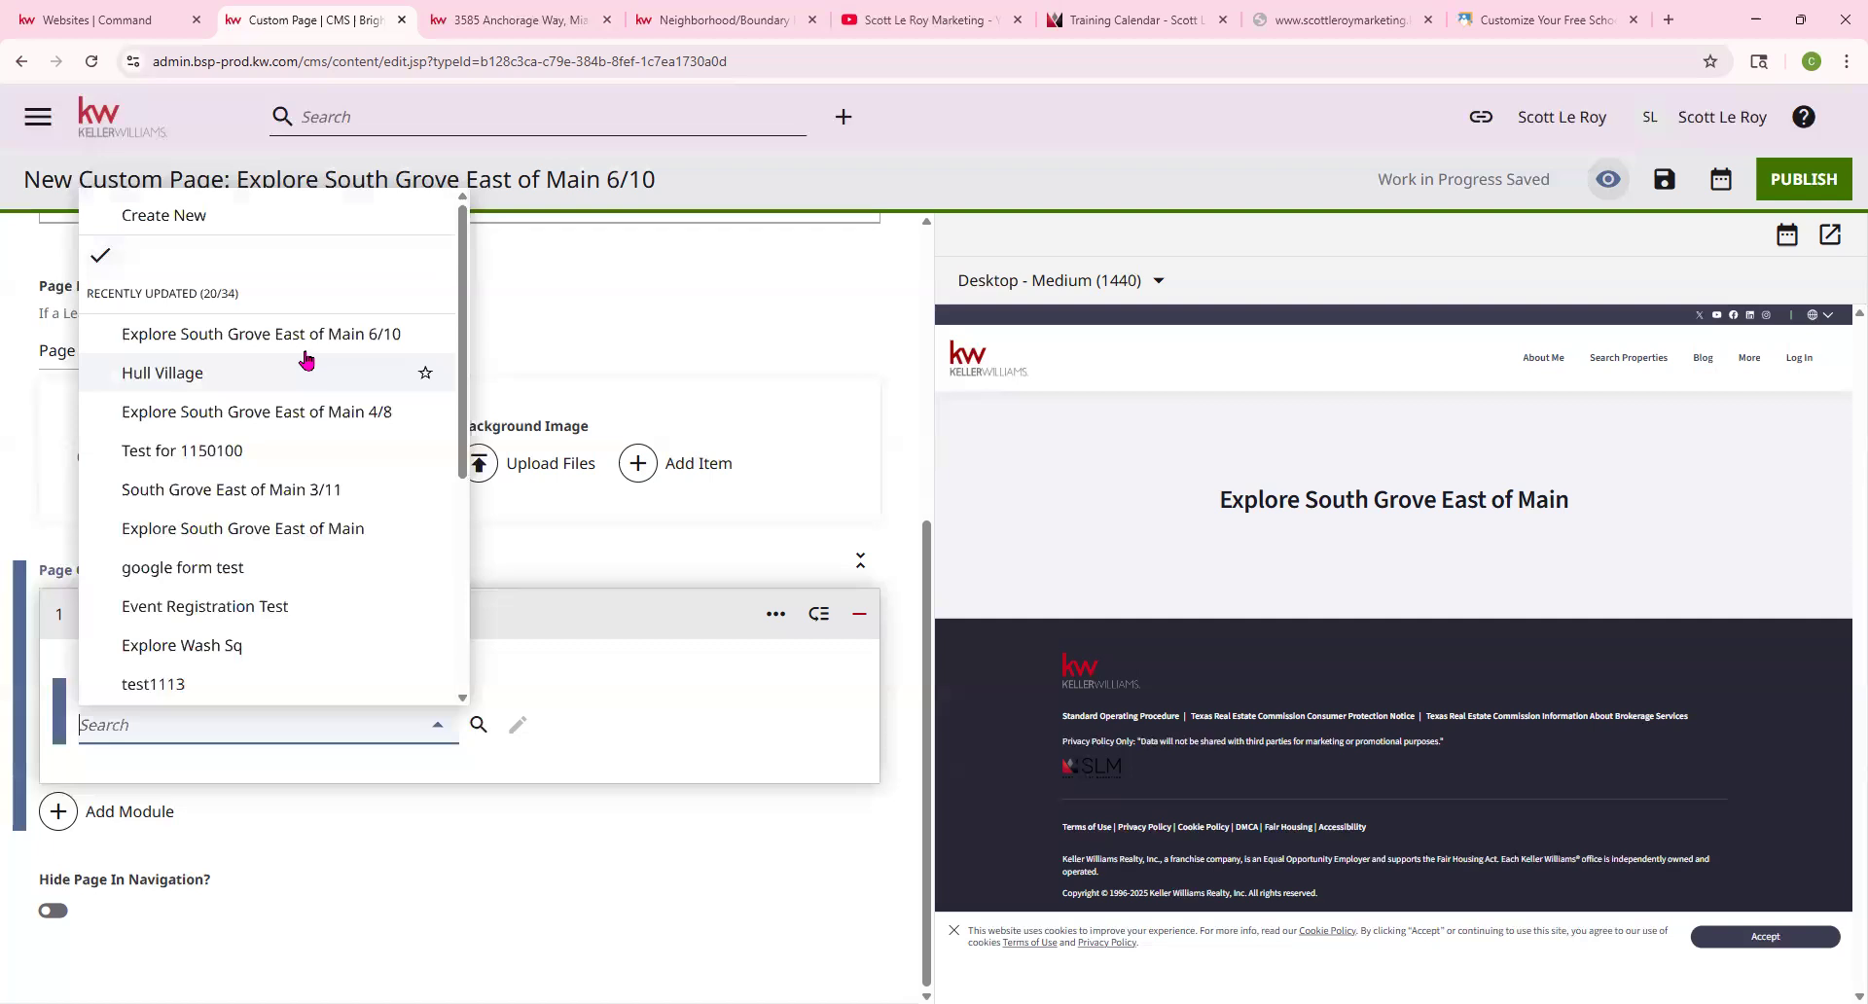
pyautogui.click(318, 338)
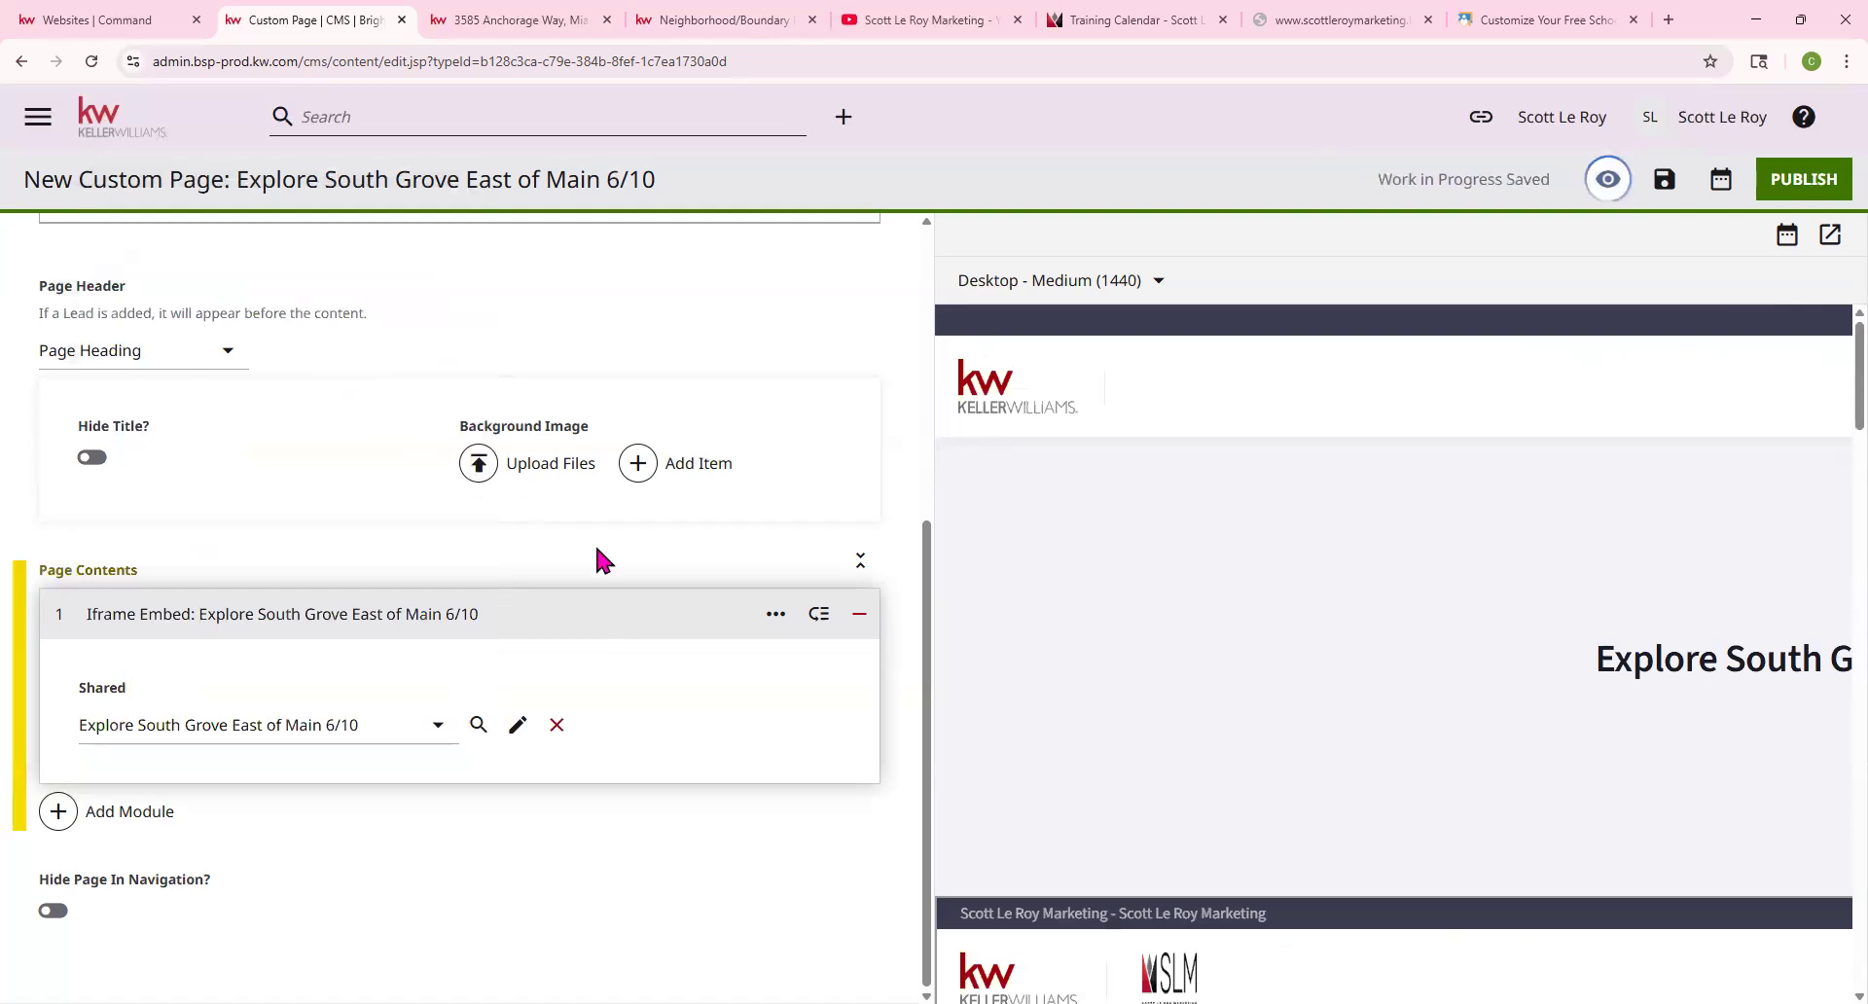
pyautogui.click(716, 19)
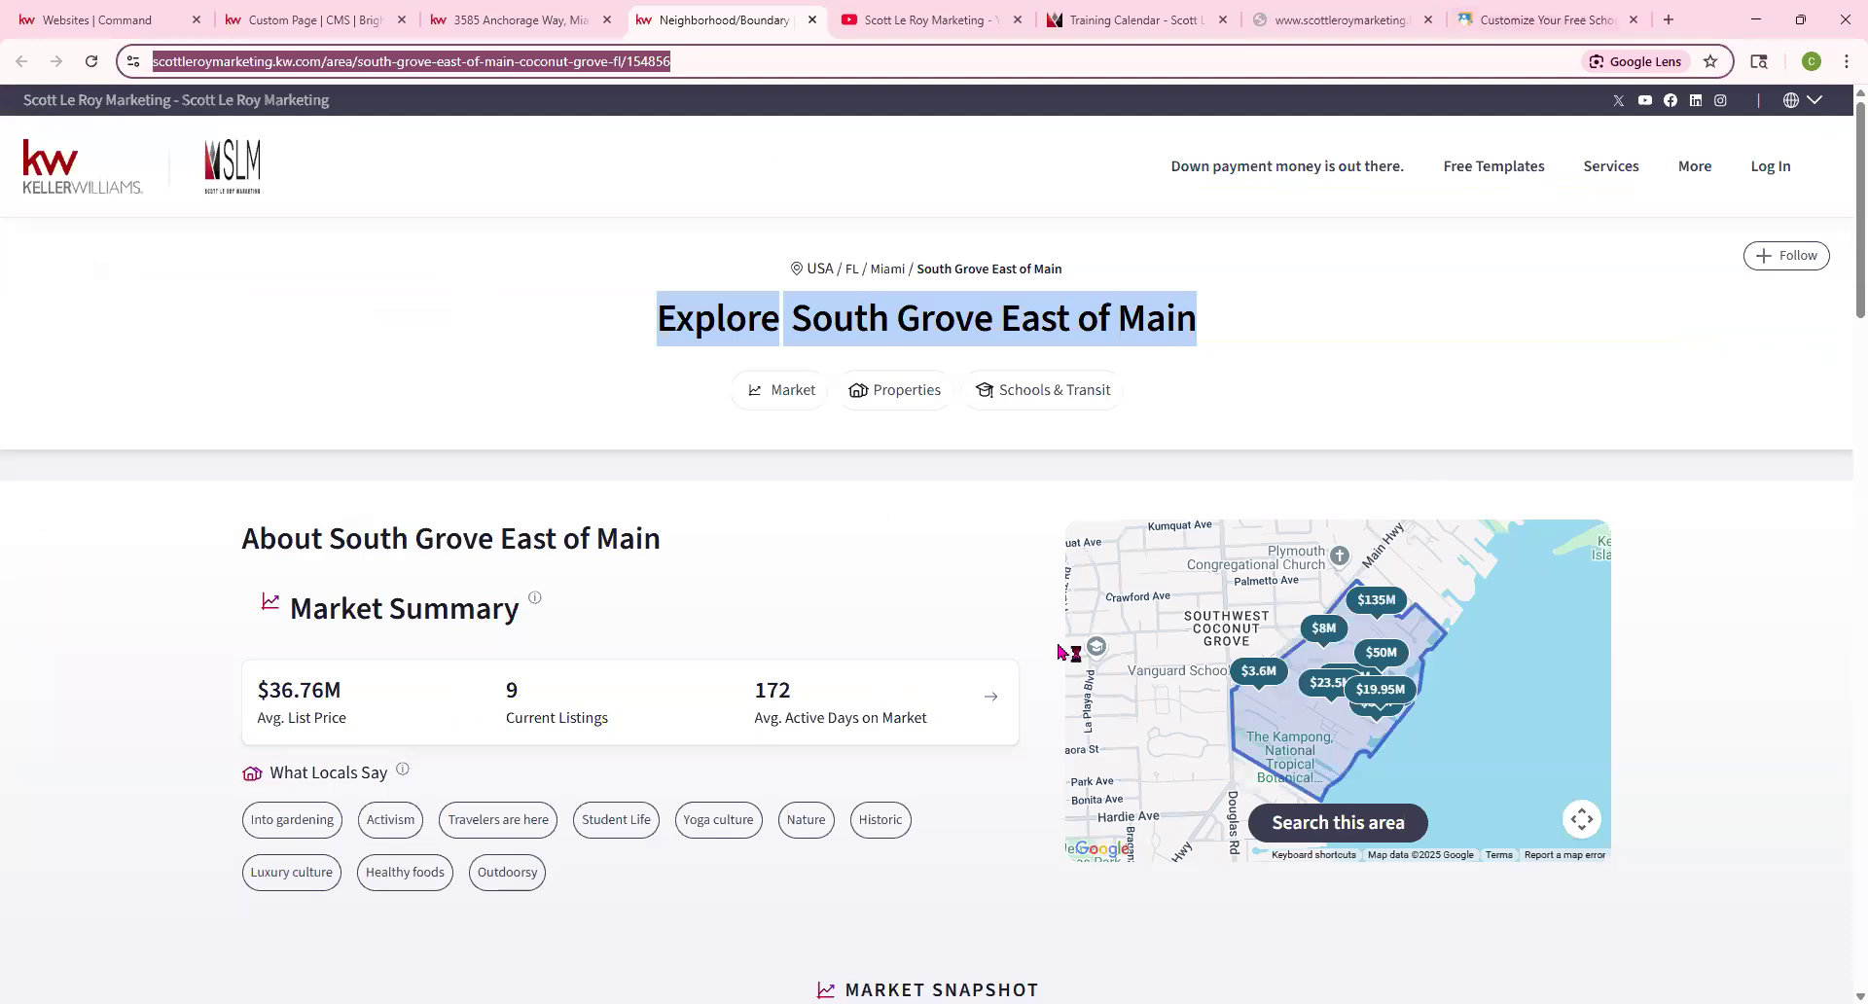
# Scroll the custom page editor's preview to check the embedded South Grove East of Main page
pyautogui.click(304, 20)
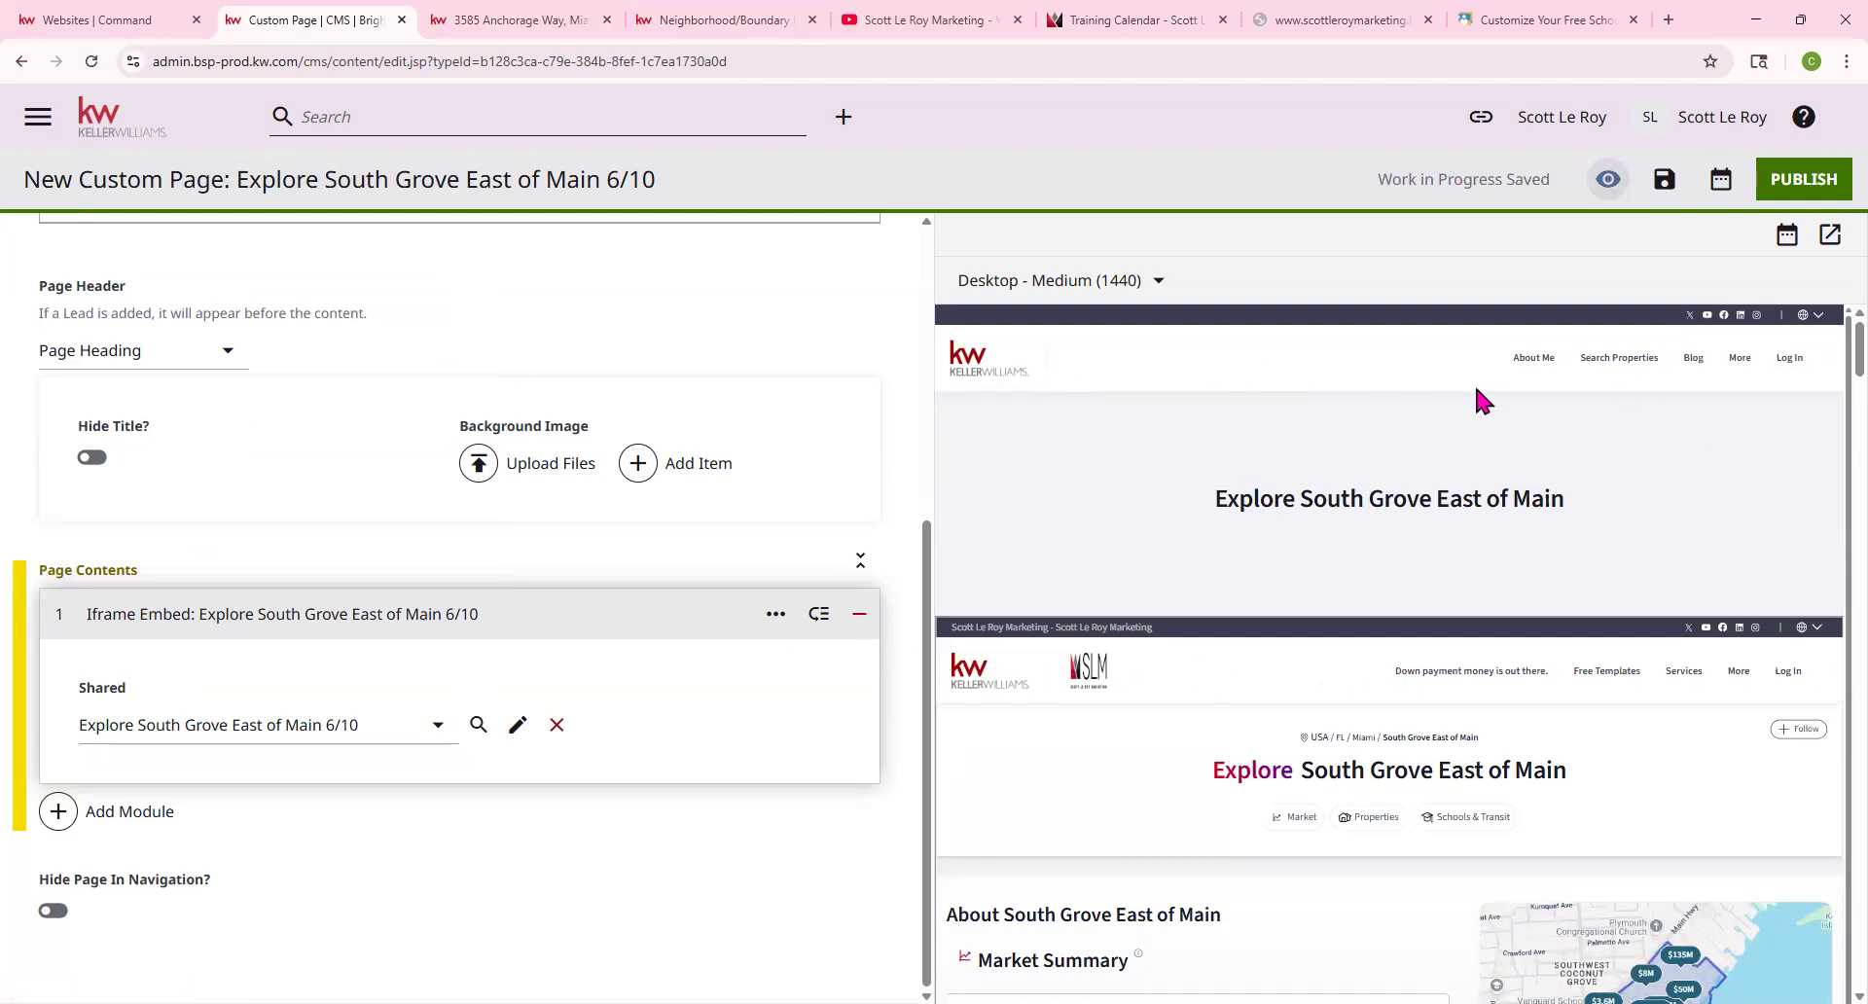
pyautogui.scroll(-3, 1581, 649)
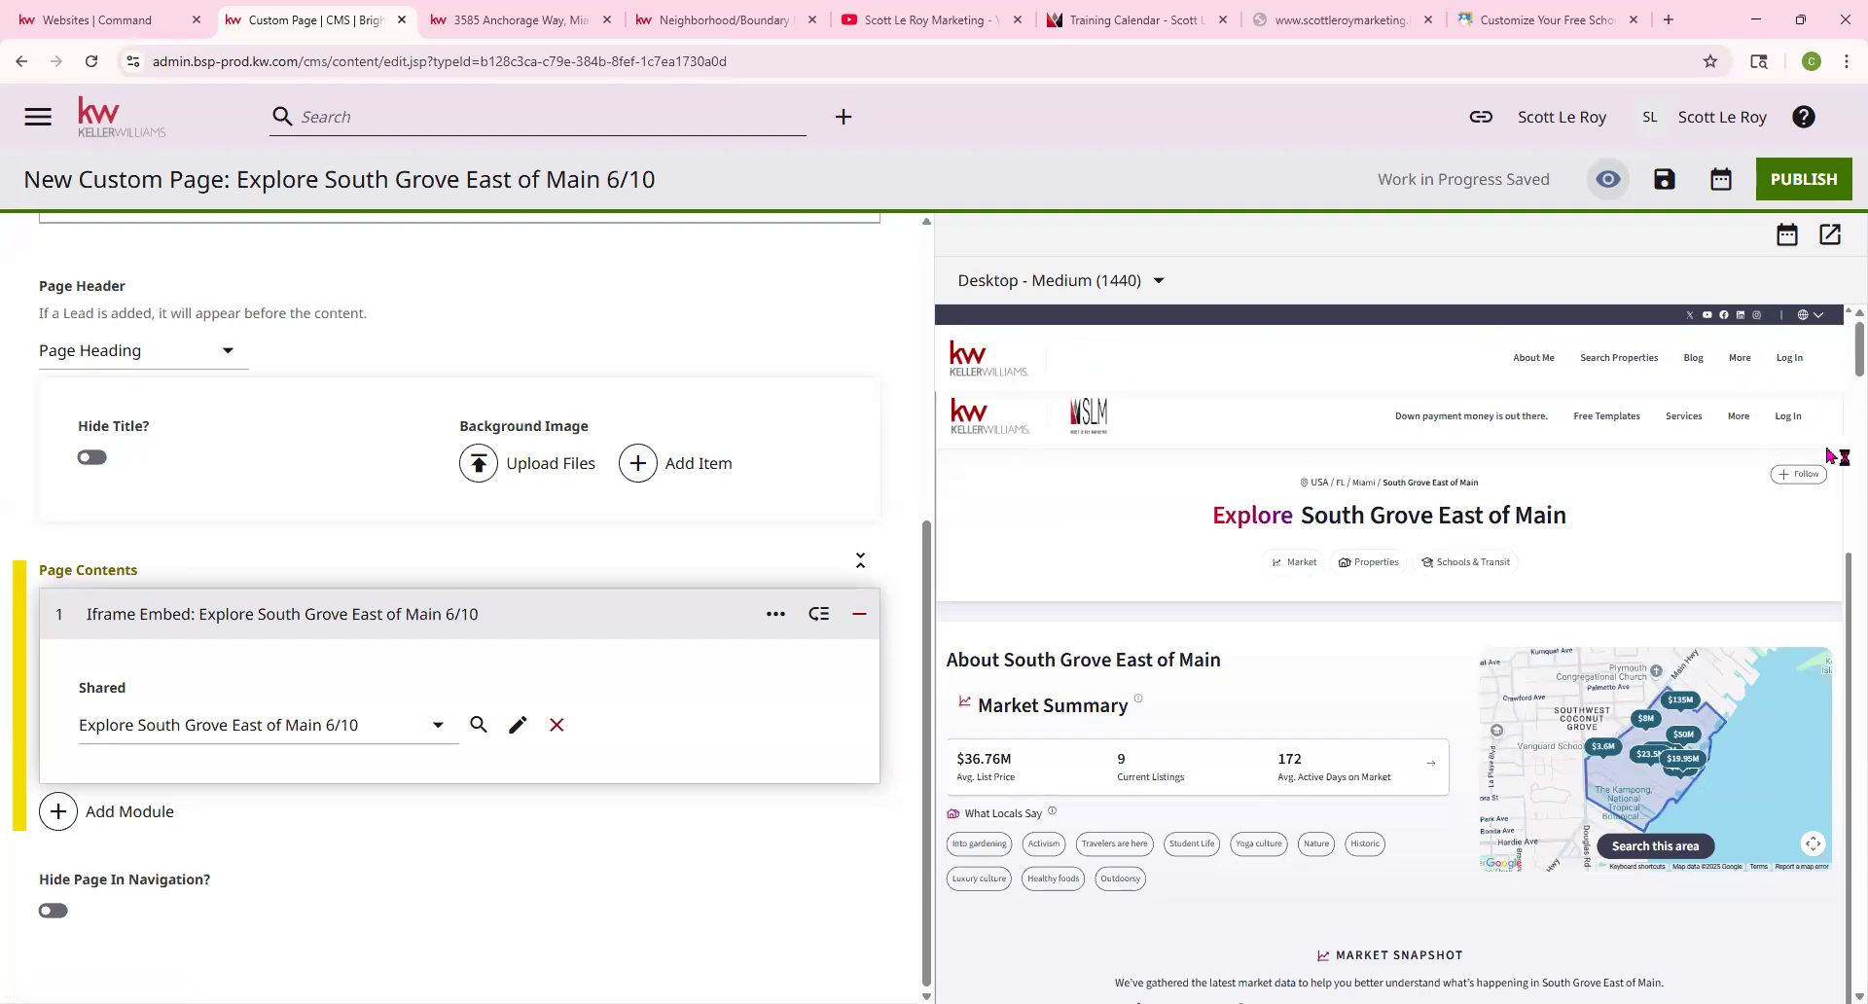
pyautogui.scroll(1, 1828, 442)
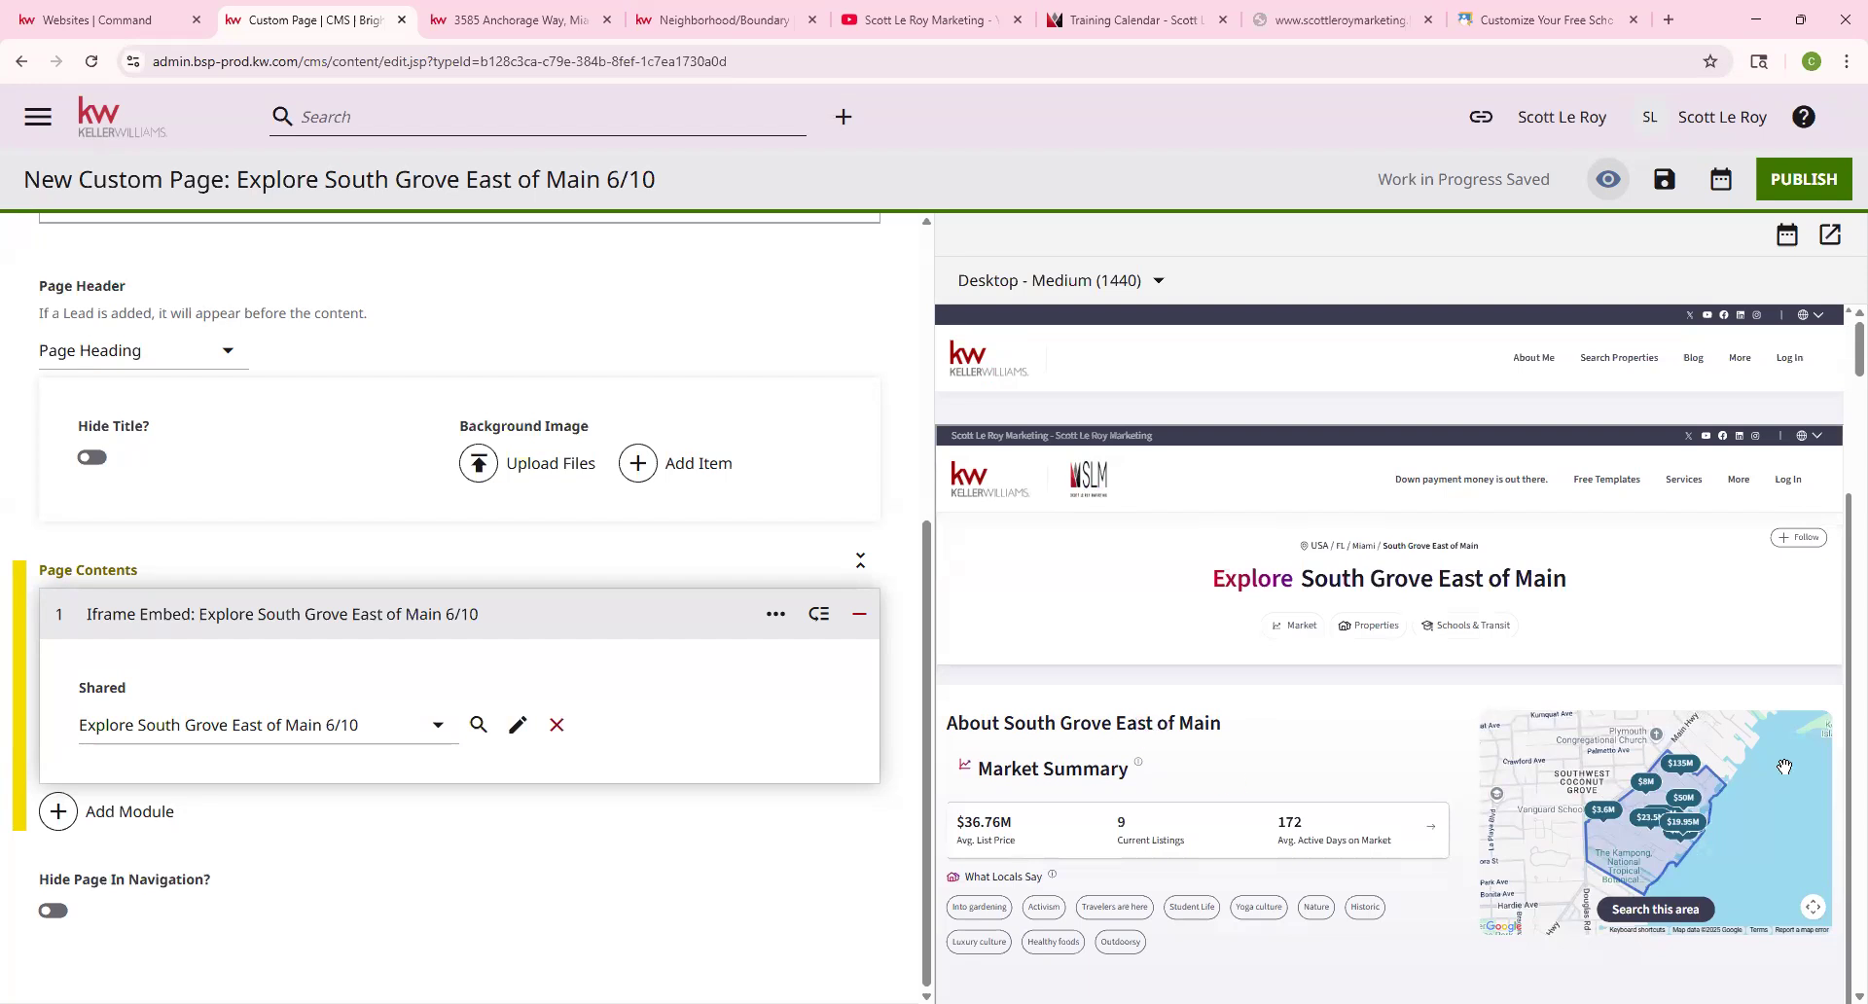
pyautogui.scroll(-5, 1147, 775)
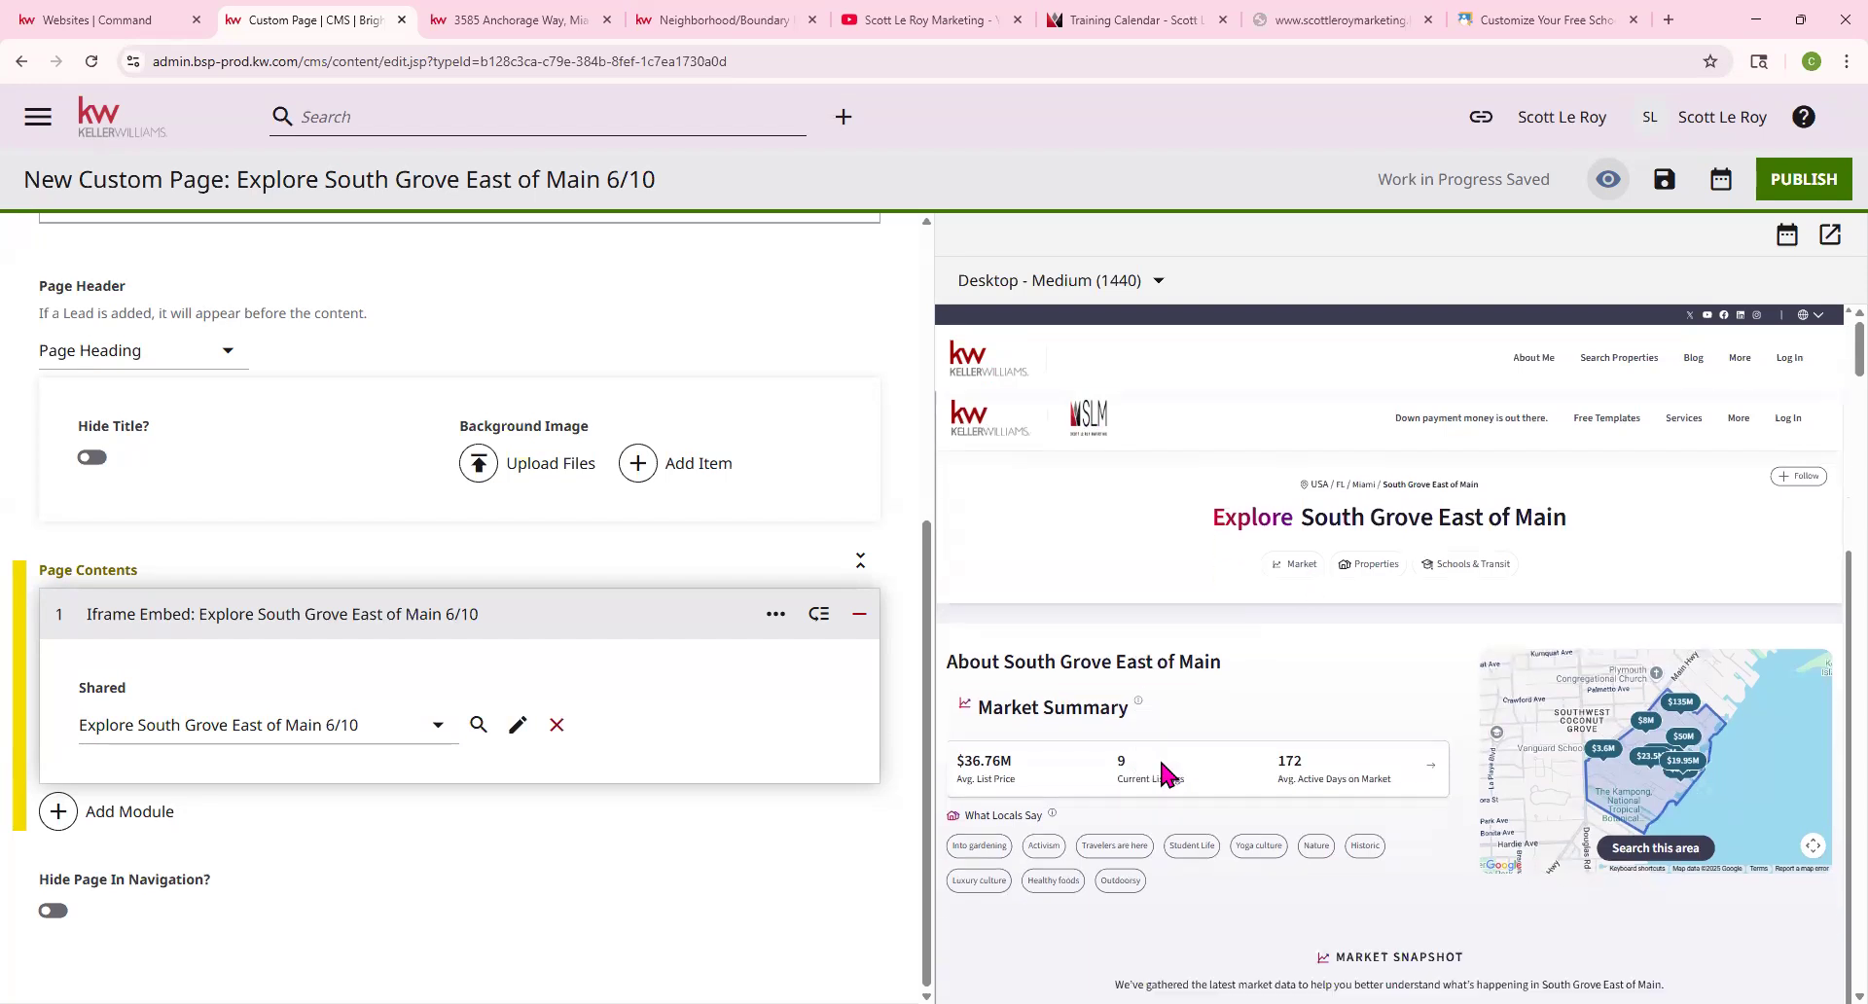
pyautogui.scroll(-15, 1589, 687)
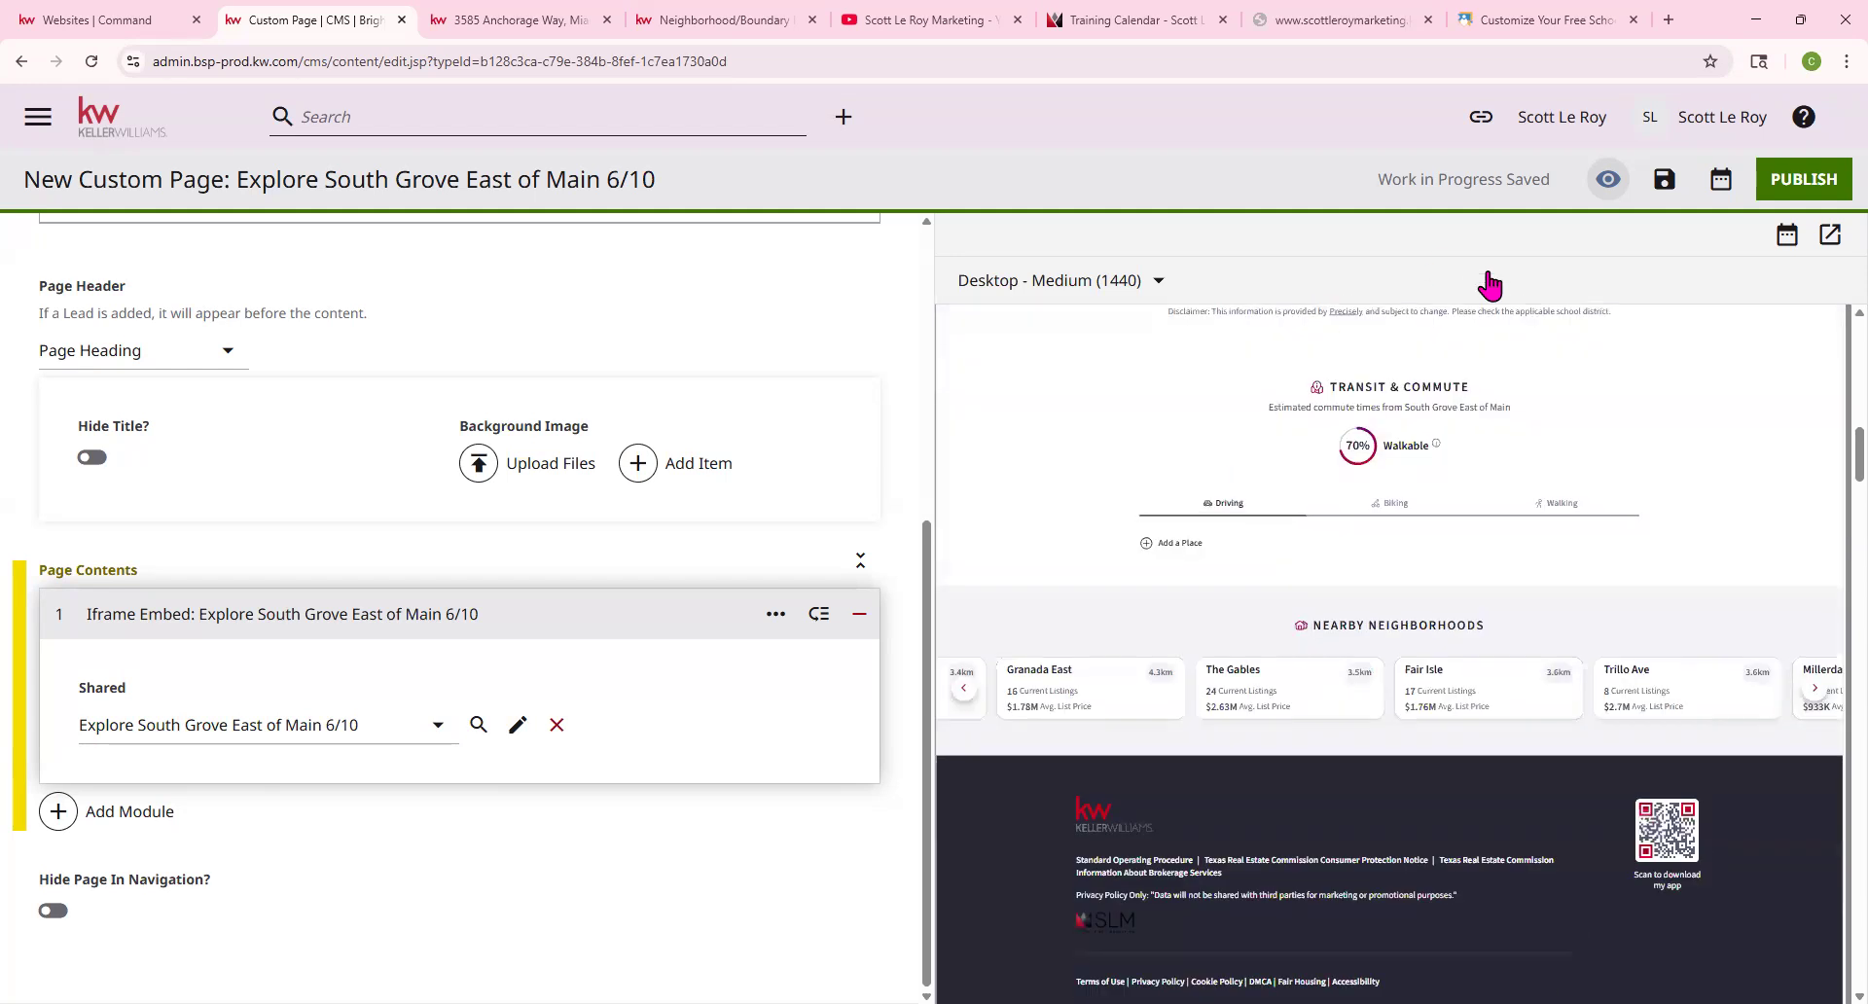
pyautogui.scroll(-8, 1507, 842)
pyautogui.scroll(-10, 1315, 587)
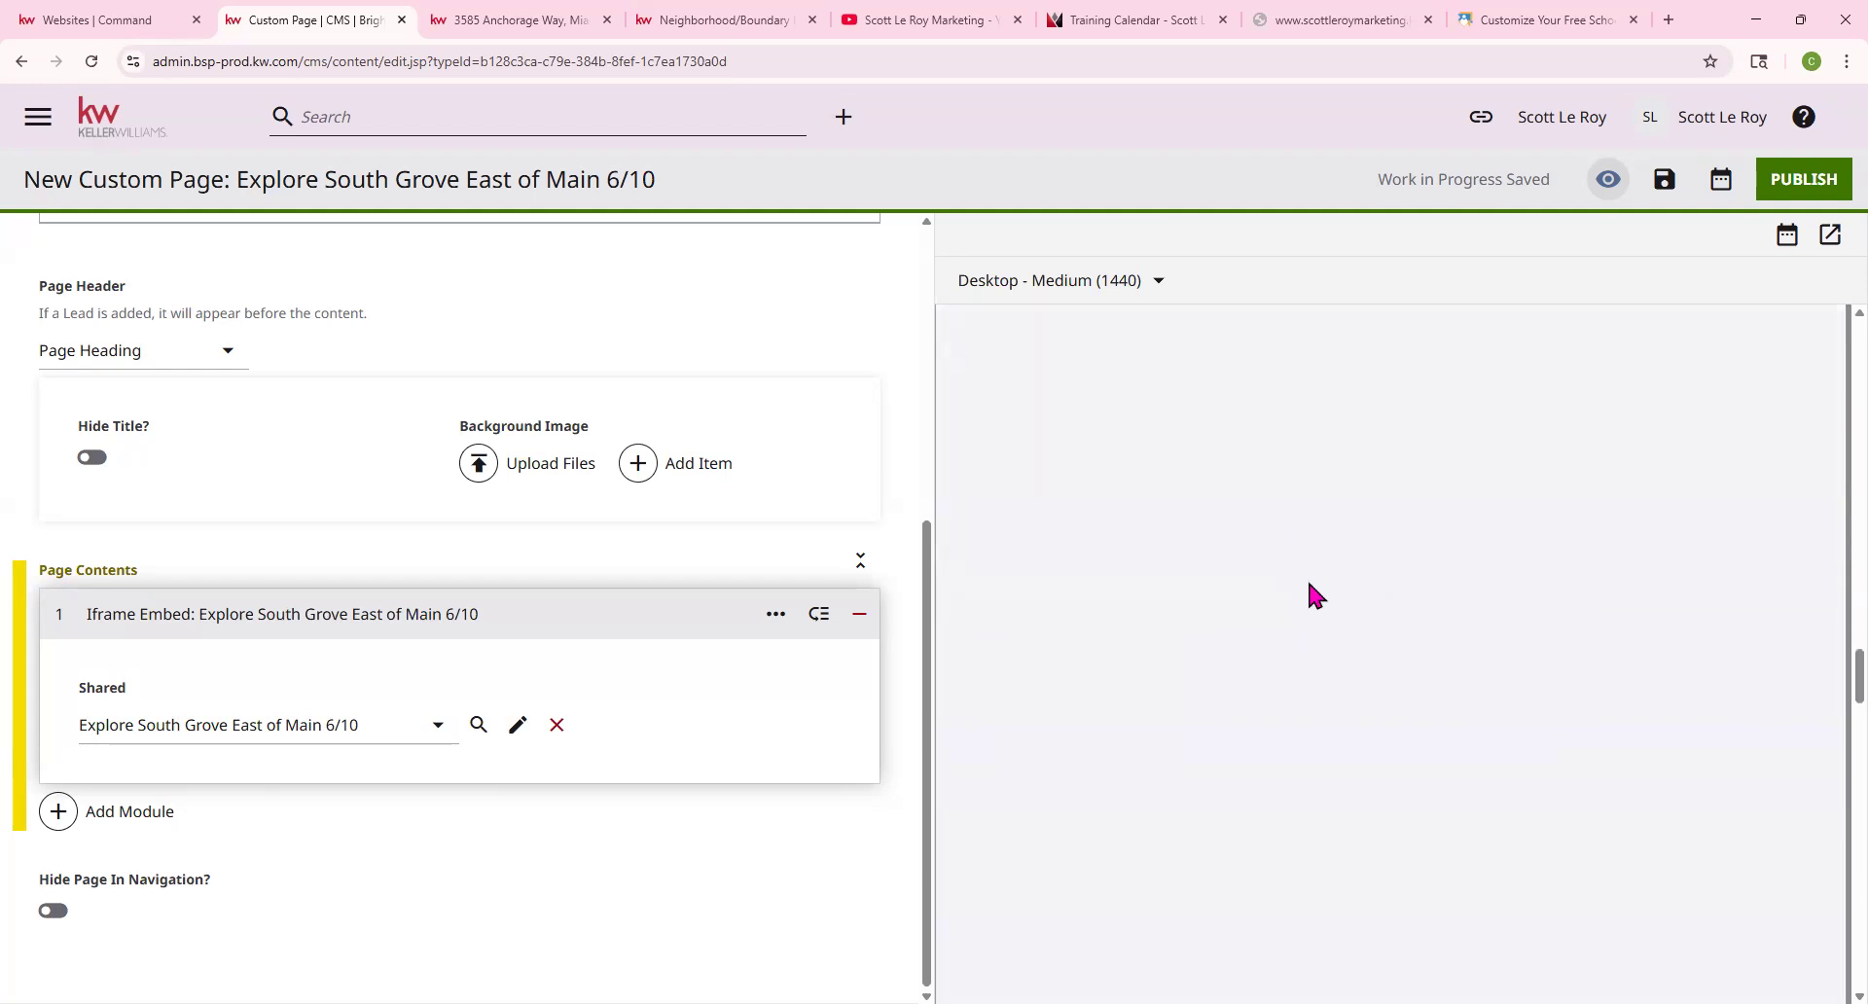
pyautogui.scroll(-8, 1316, 587)
pyautogui.scroll(5, 1299, 511)
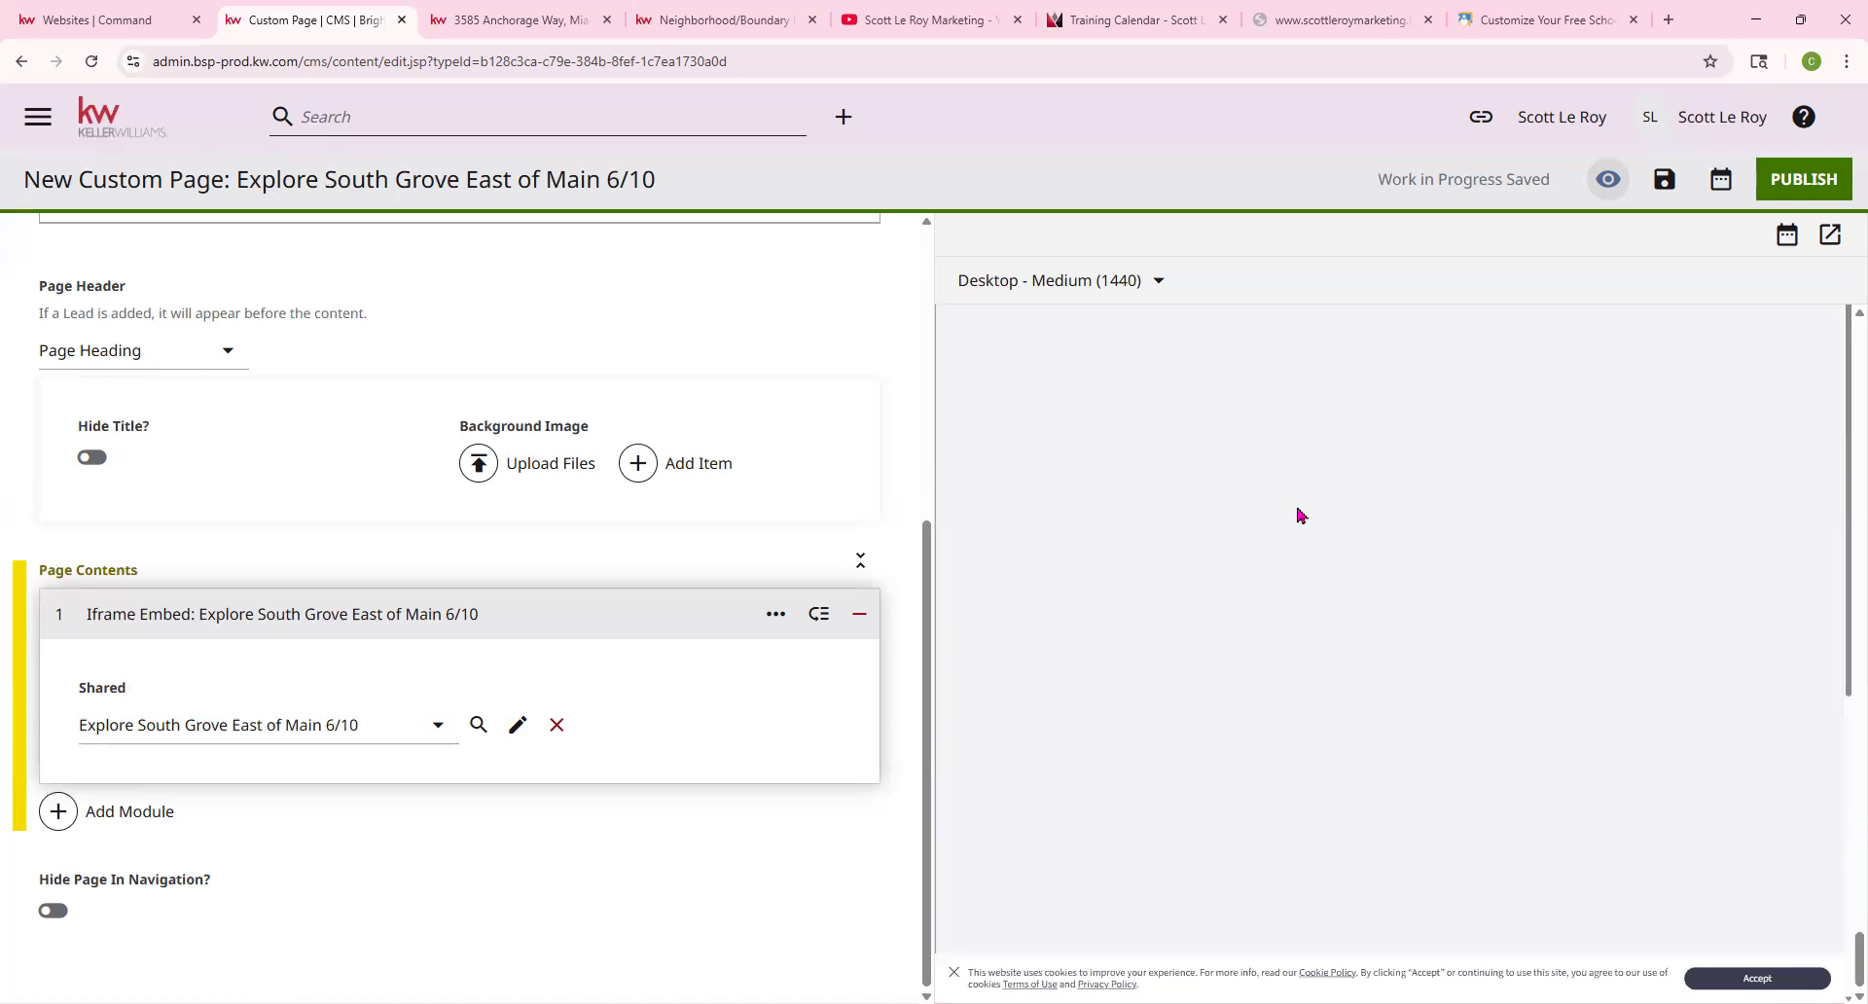
# Add a Form module using the shared defaultAgentContactTitle contact form
pyautogui.click(105, 817)
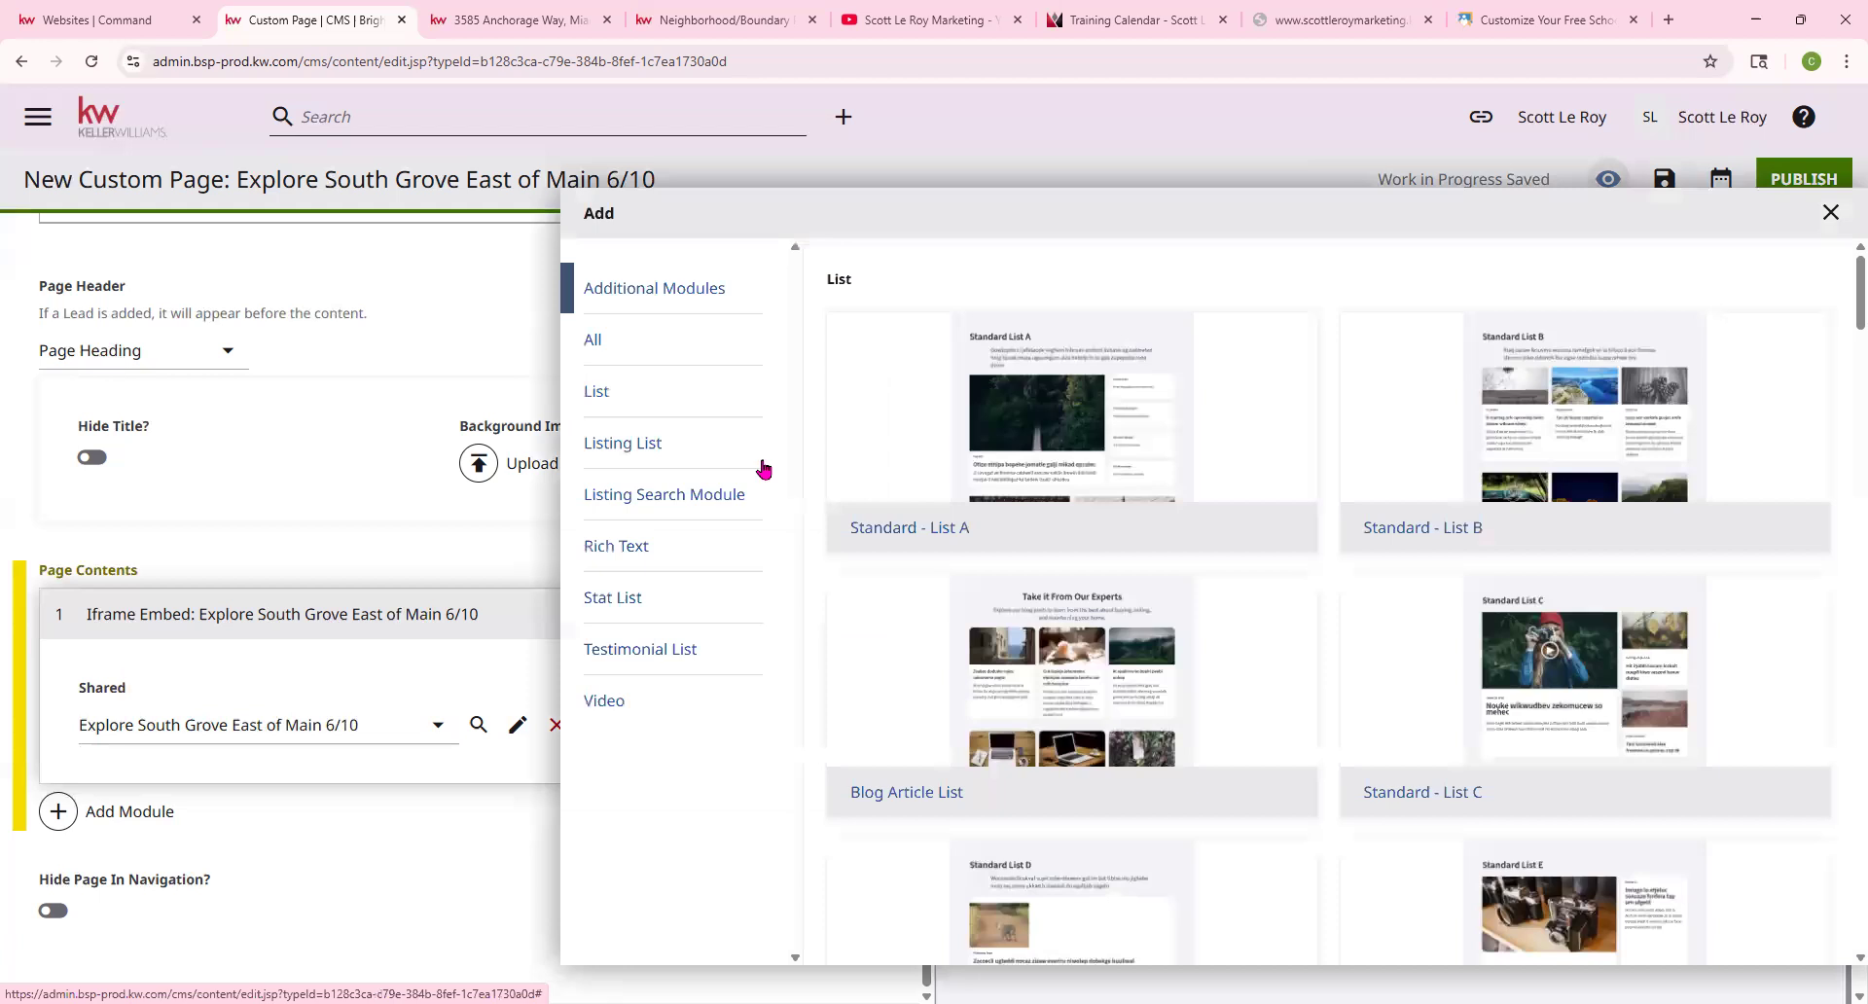
pyautogui.scroll(-20, 1227, 502)
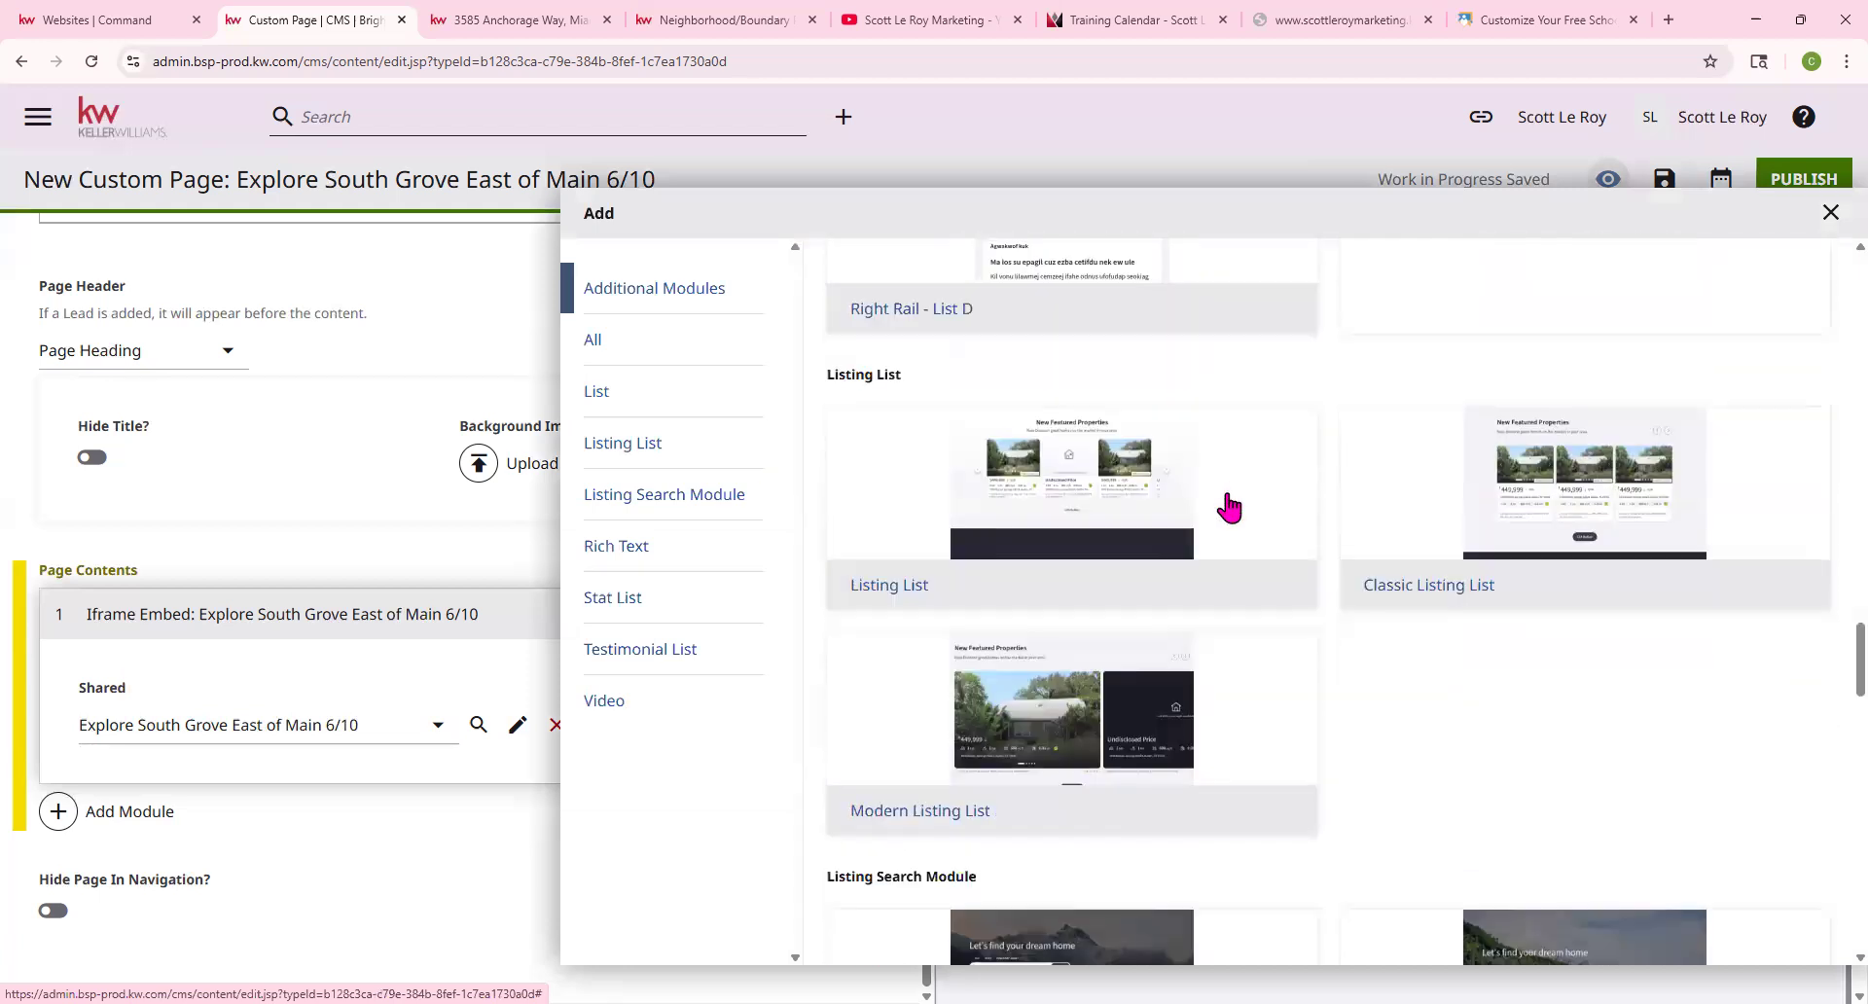
pyautogui.scroll(-15, 1235, 506)
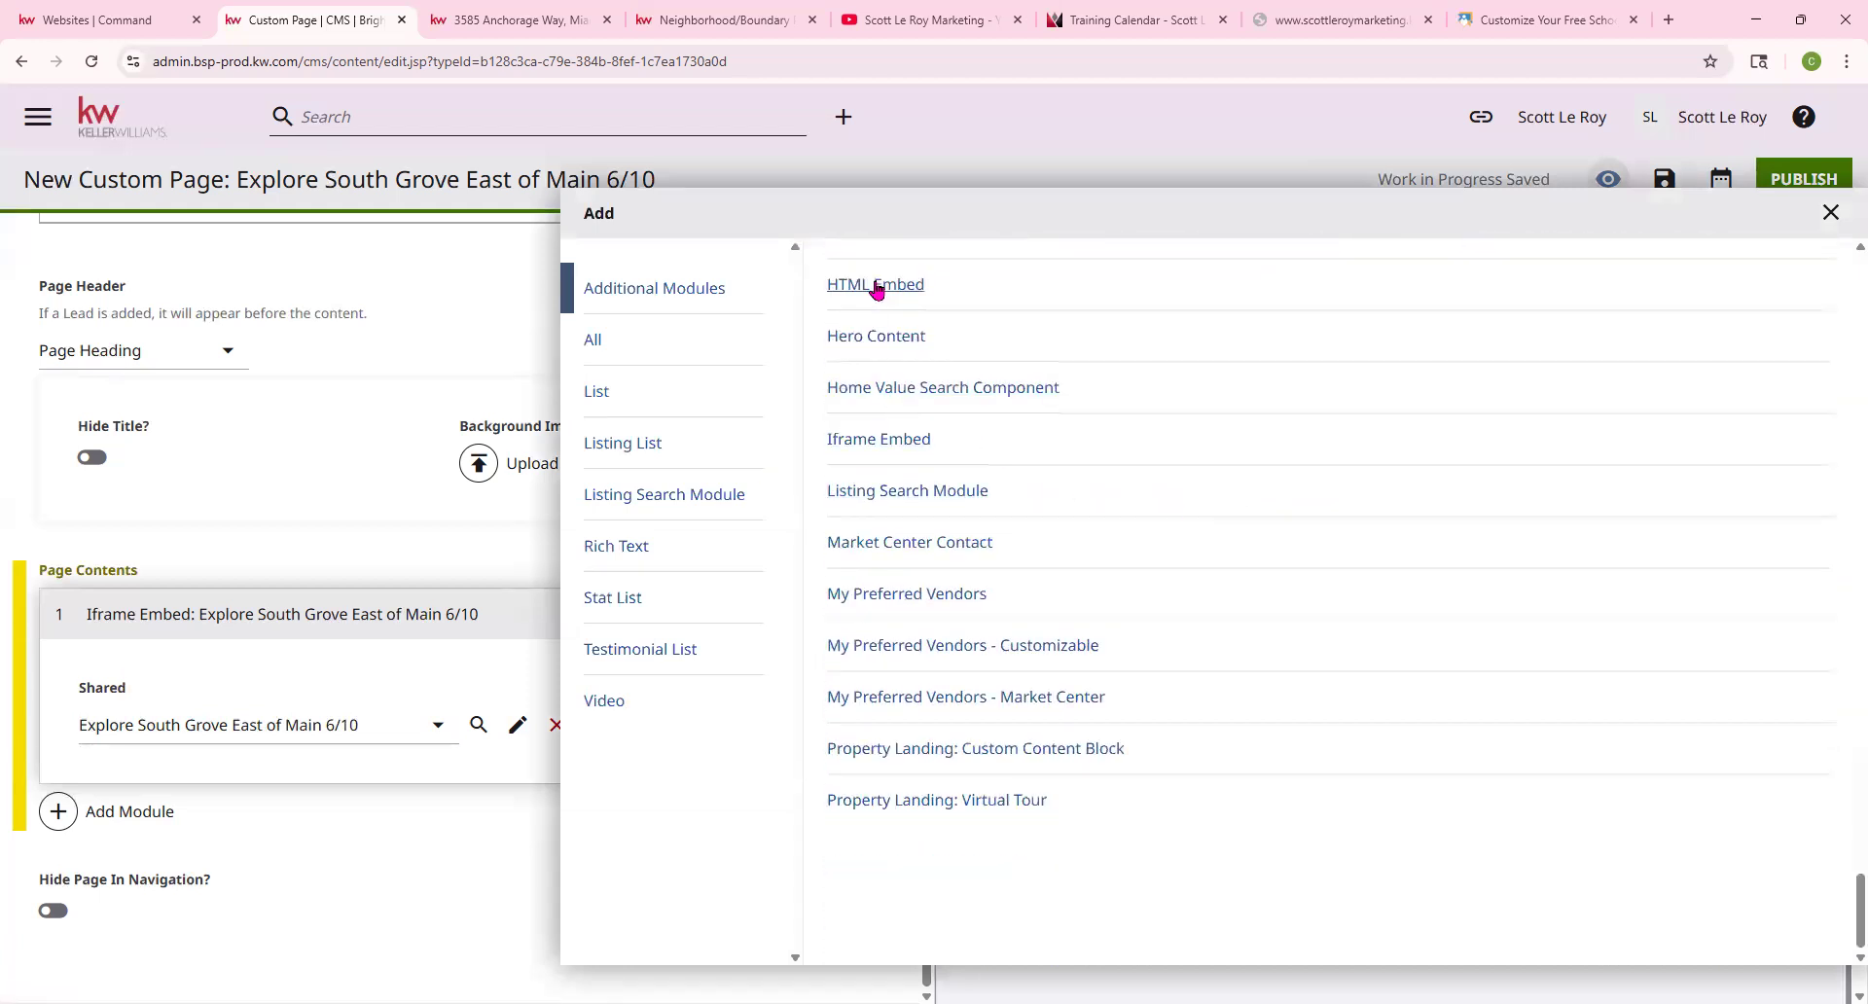
pyautogui.scroll(1, 874, 355)
pyautogui.click(861, 340)
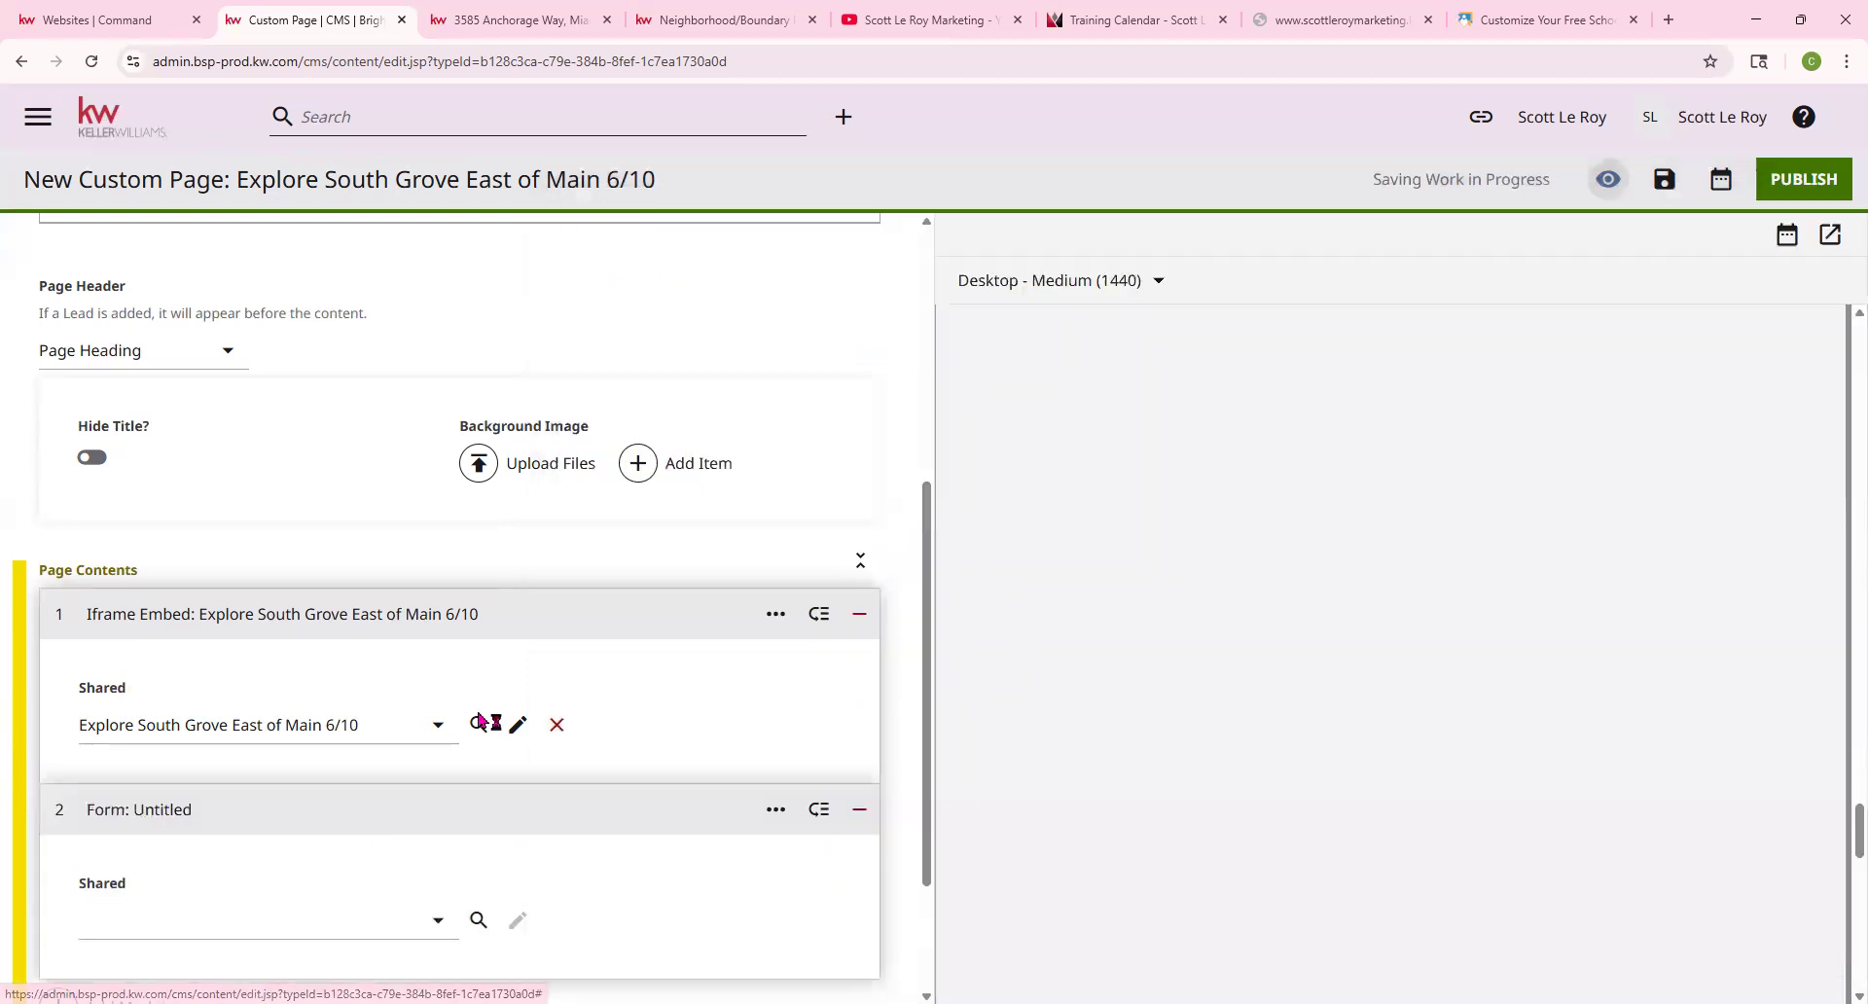
pyautogui.click(301, 922)
pyautogui.click(260, 836)
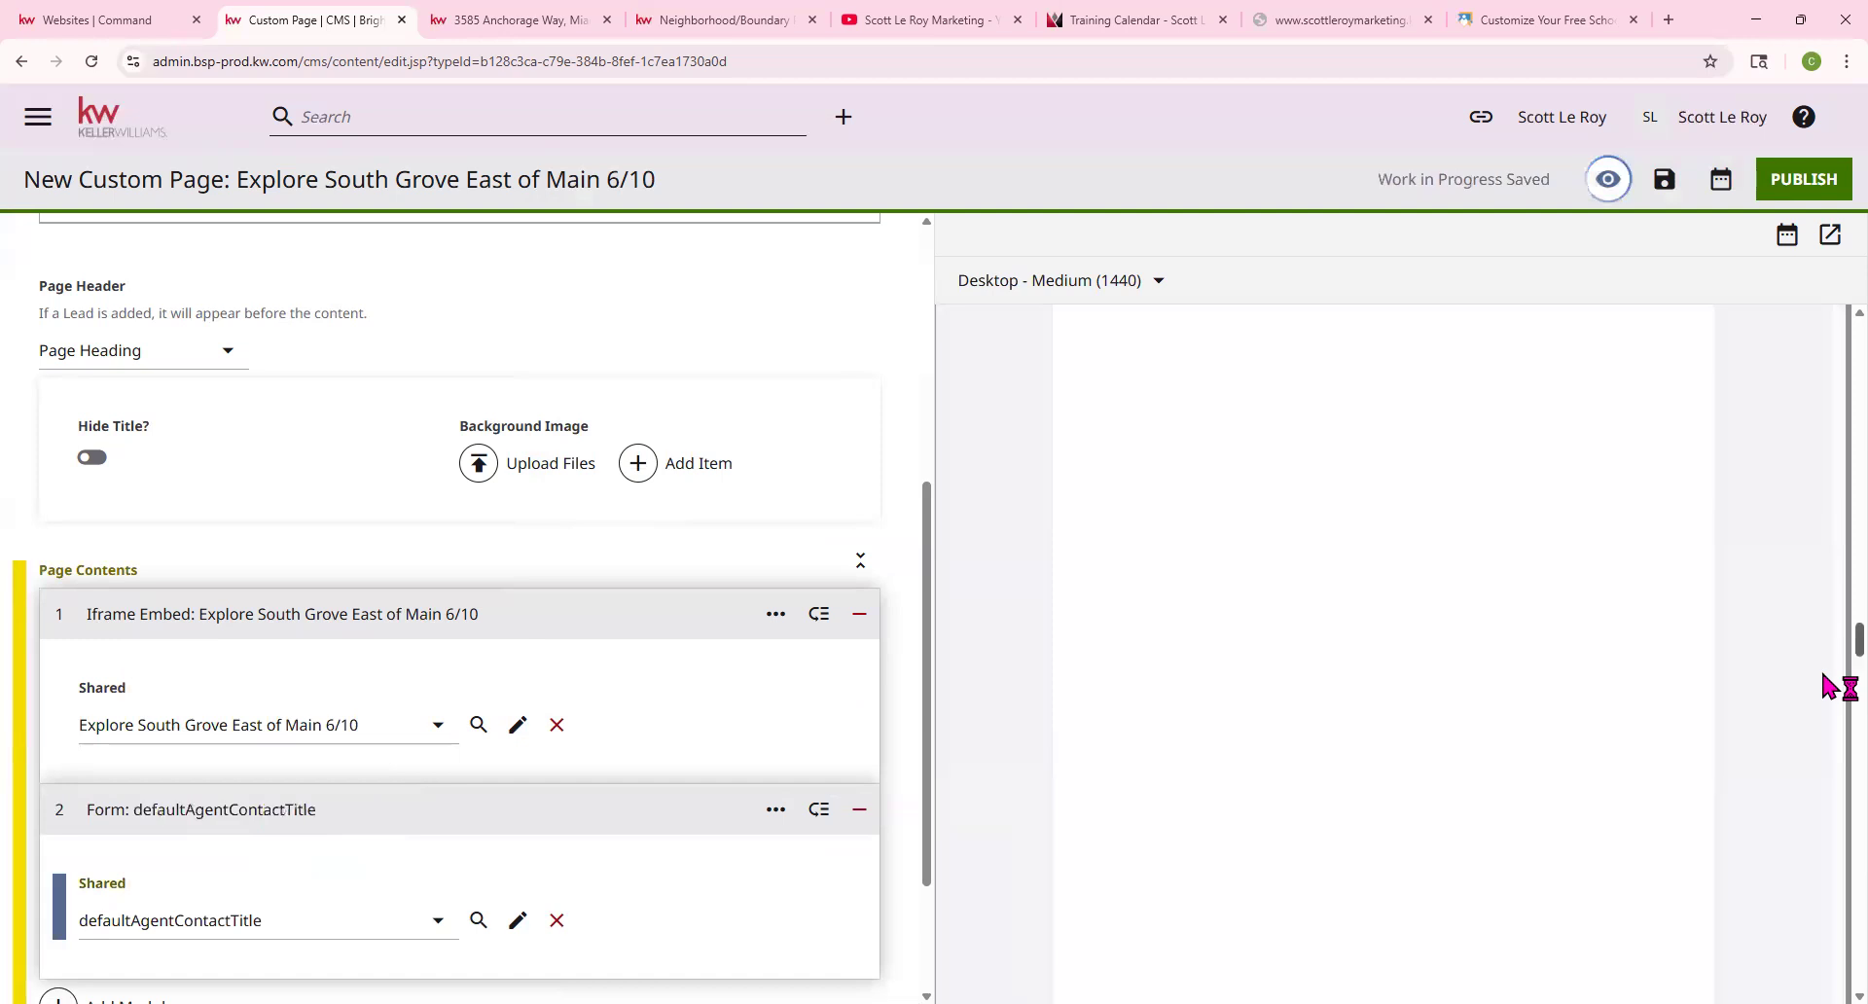
# Glance at the training calendar, return to the editor, and dismiss the location permission request
pyautogui.click(1086, 17)
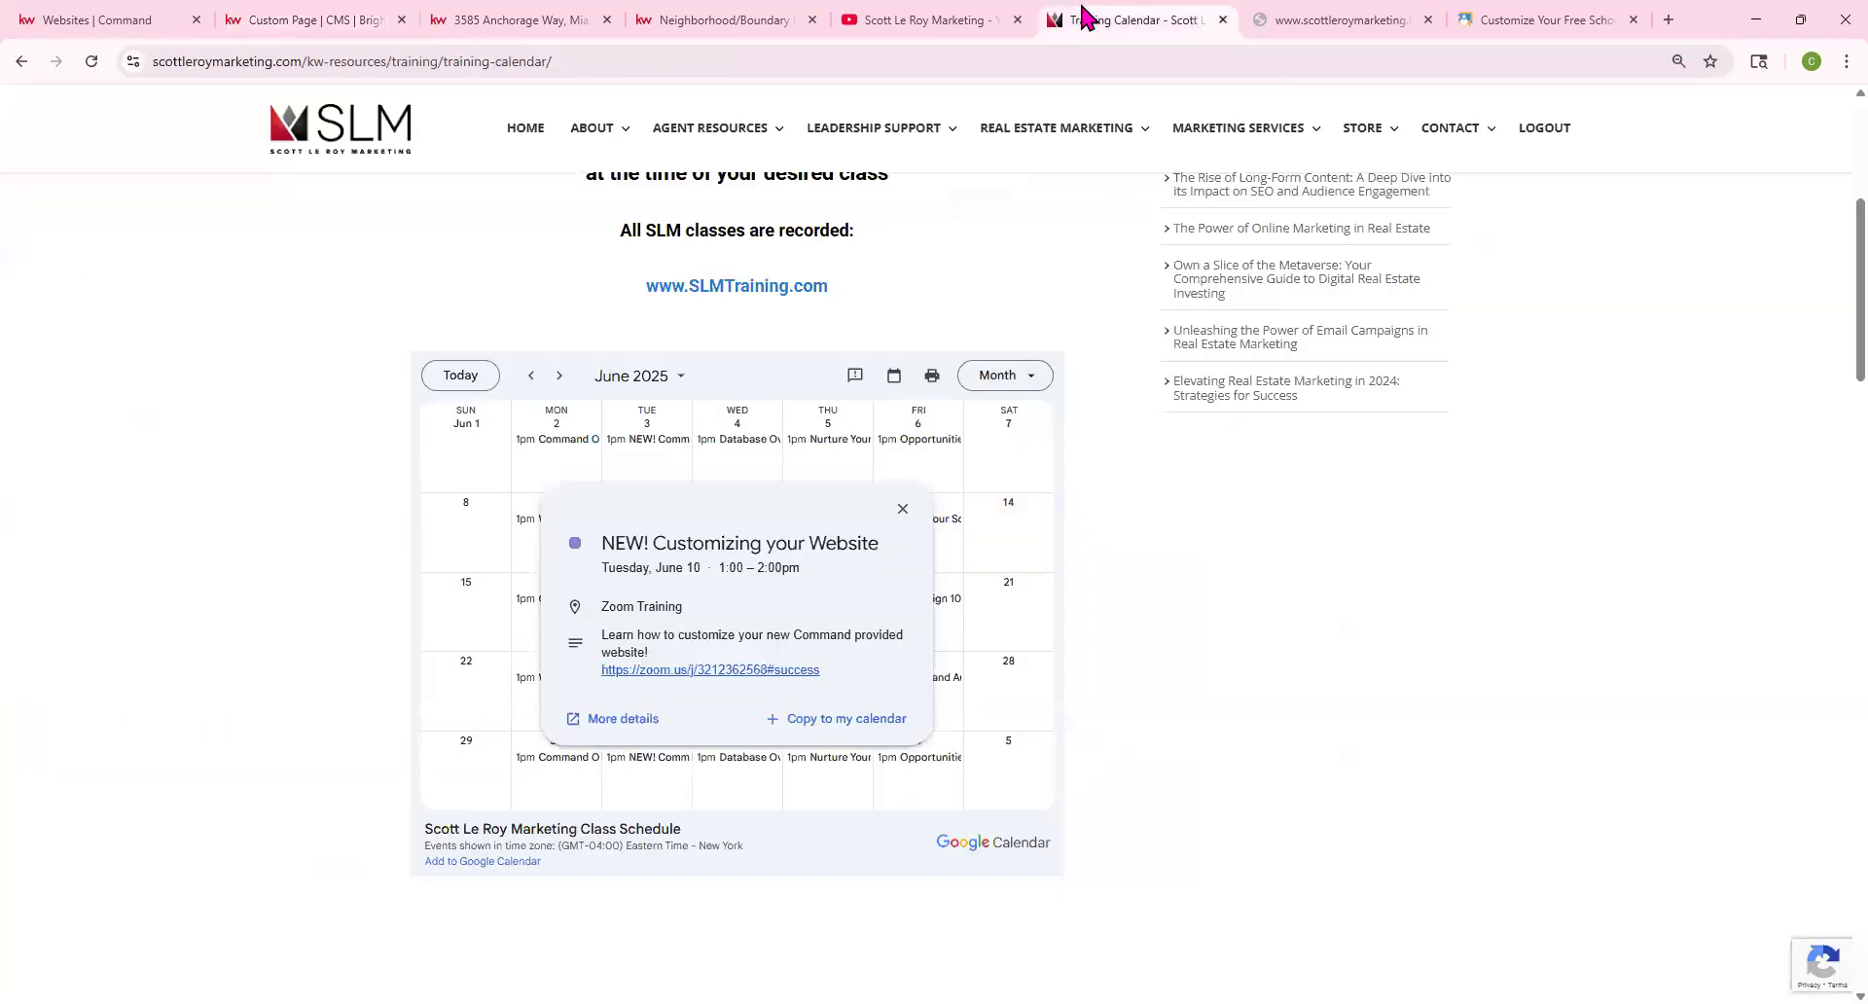
pyautogui.click(297, 17)
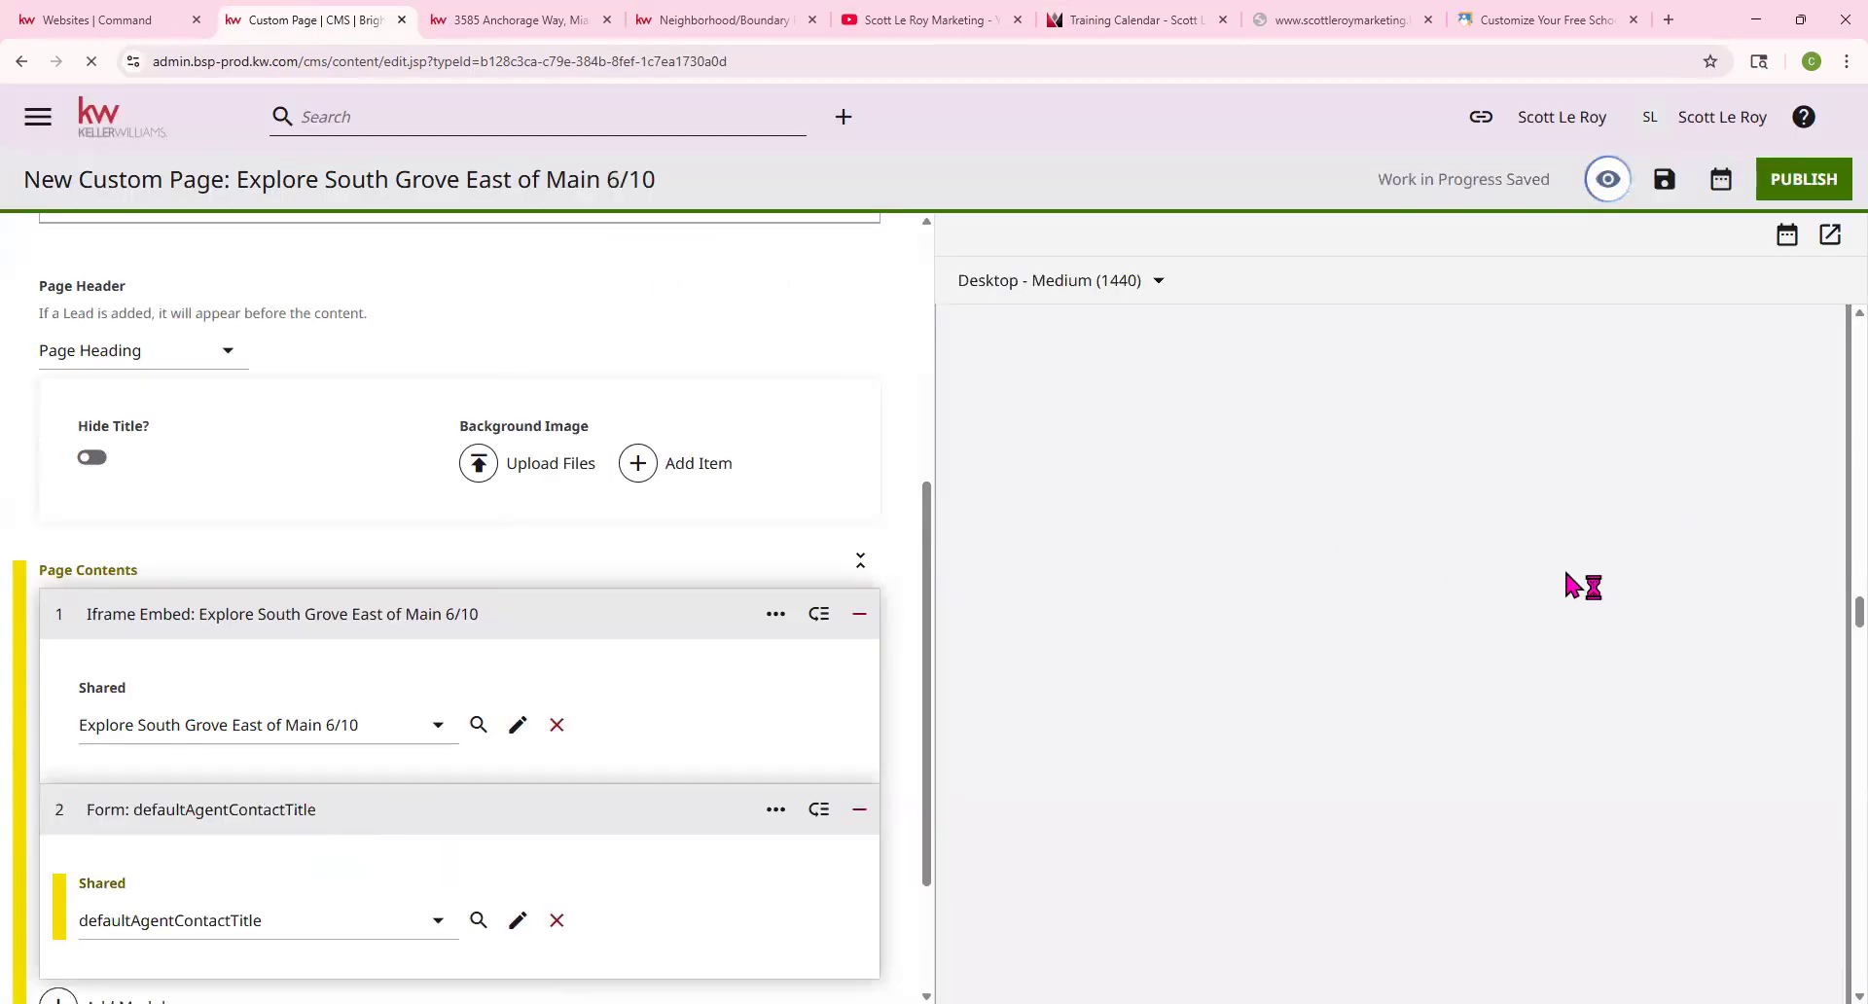
pyautogui.click(401, 110)
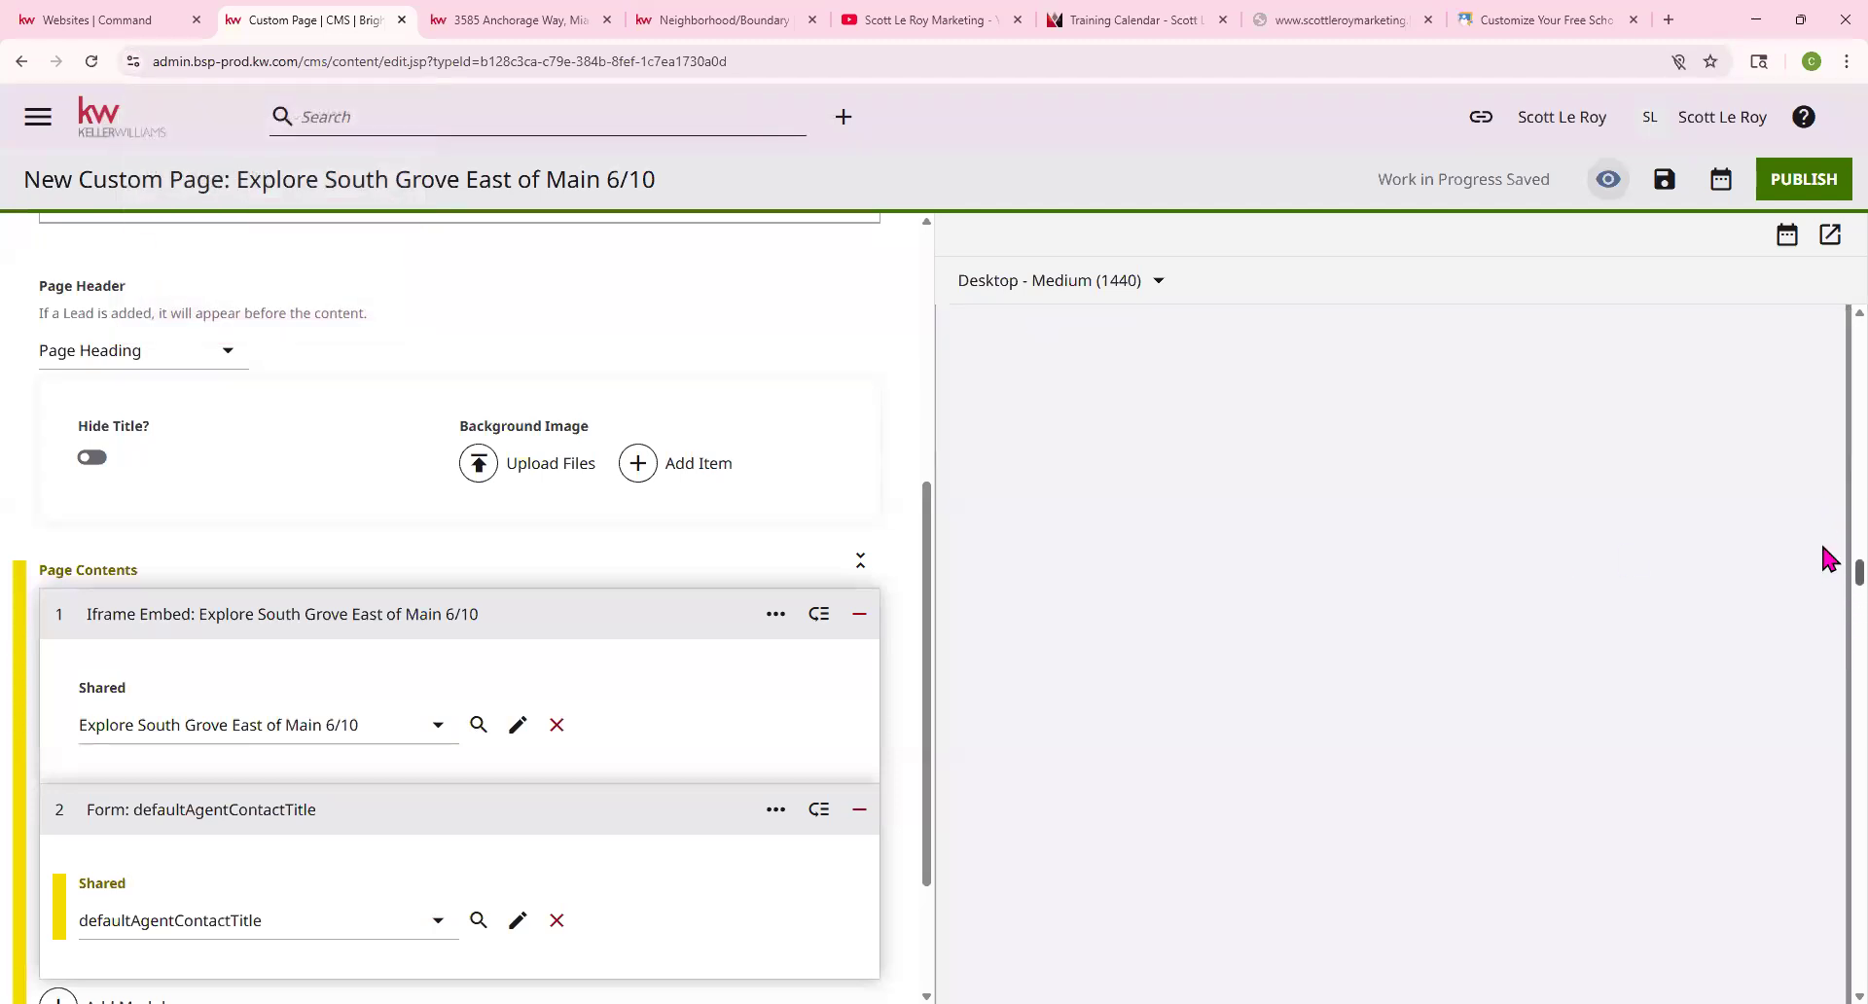
pyautogui.moveTo(1822, 563); pyautogui.dragTo(1822, 420)
# Change the Page Header dropdown to None and confirm the preview starts directly on the embedded neighborhood page
pyautogui.moveTo(1826, 445); pyautogui.dragTo(1841, 970)
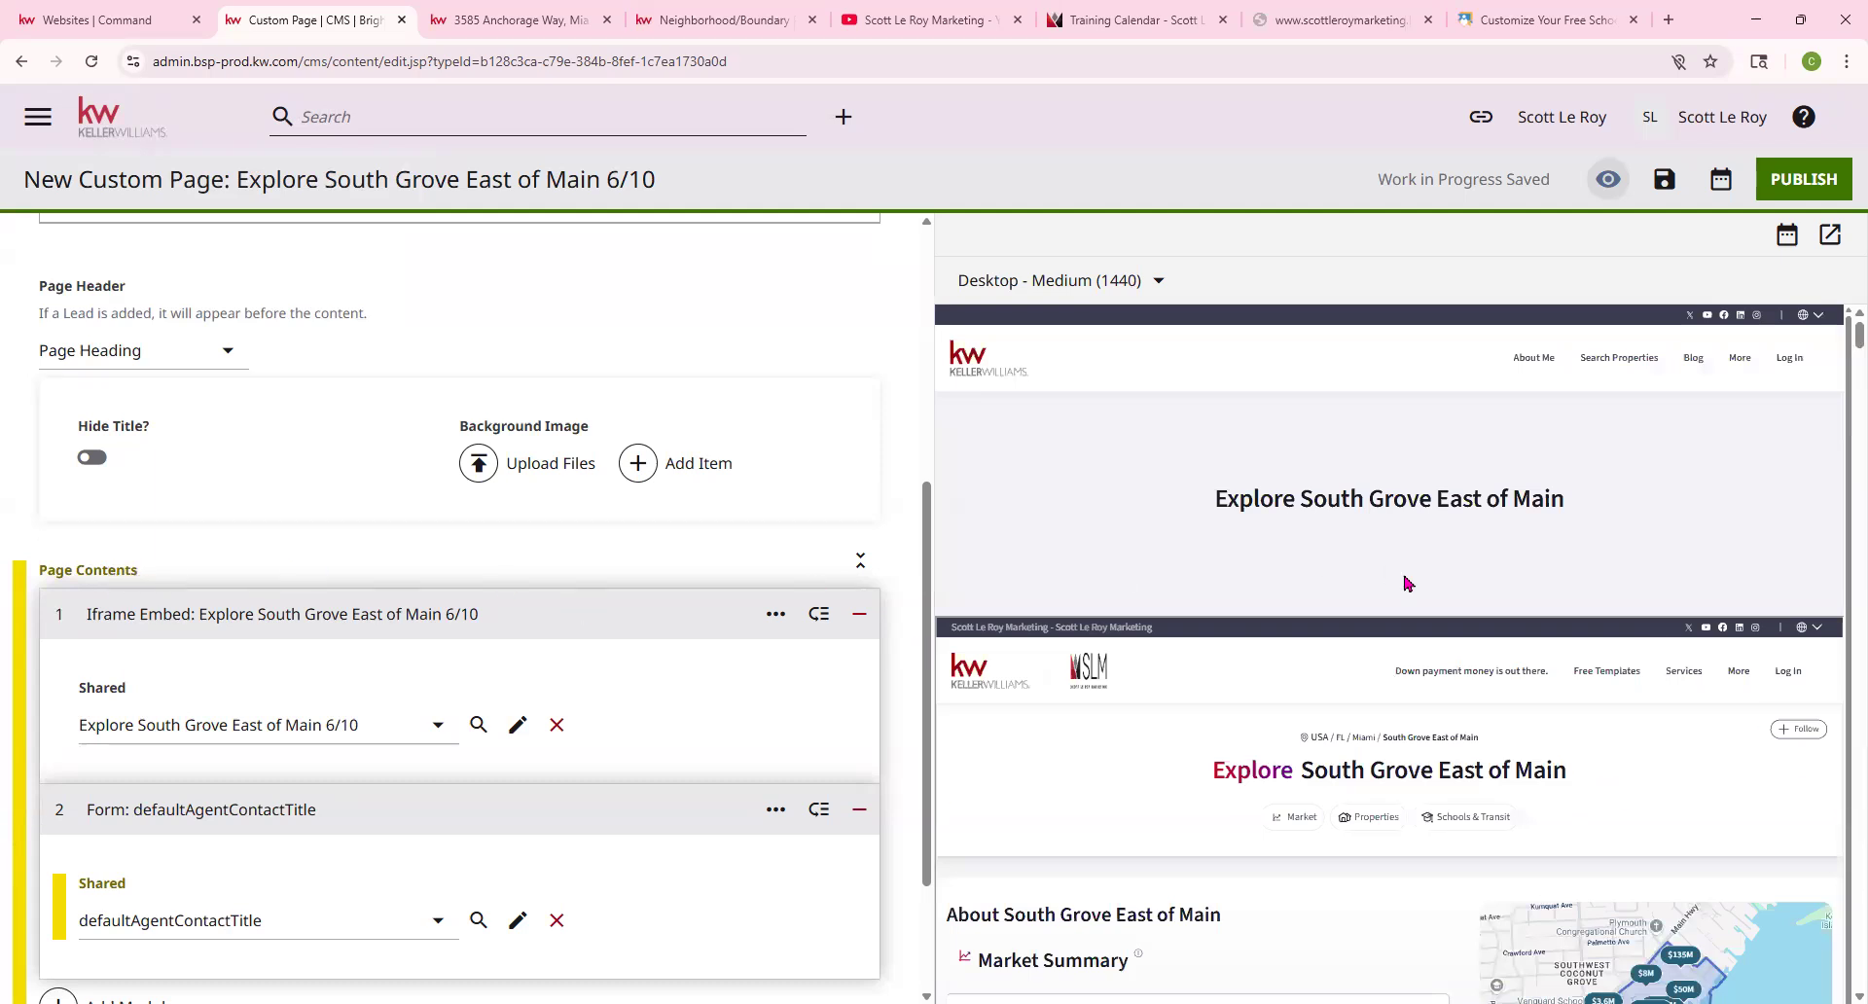
pyautogui.scroll(4, 191, 545)
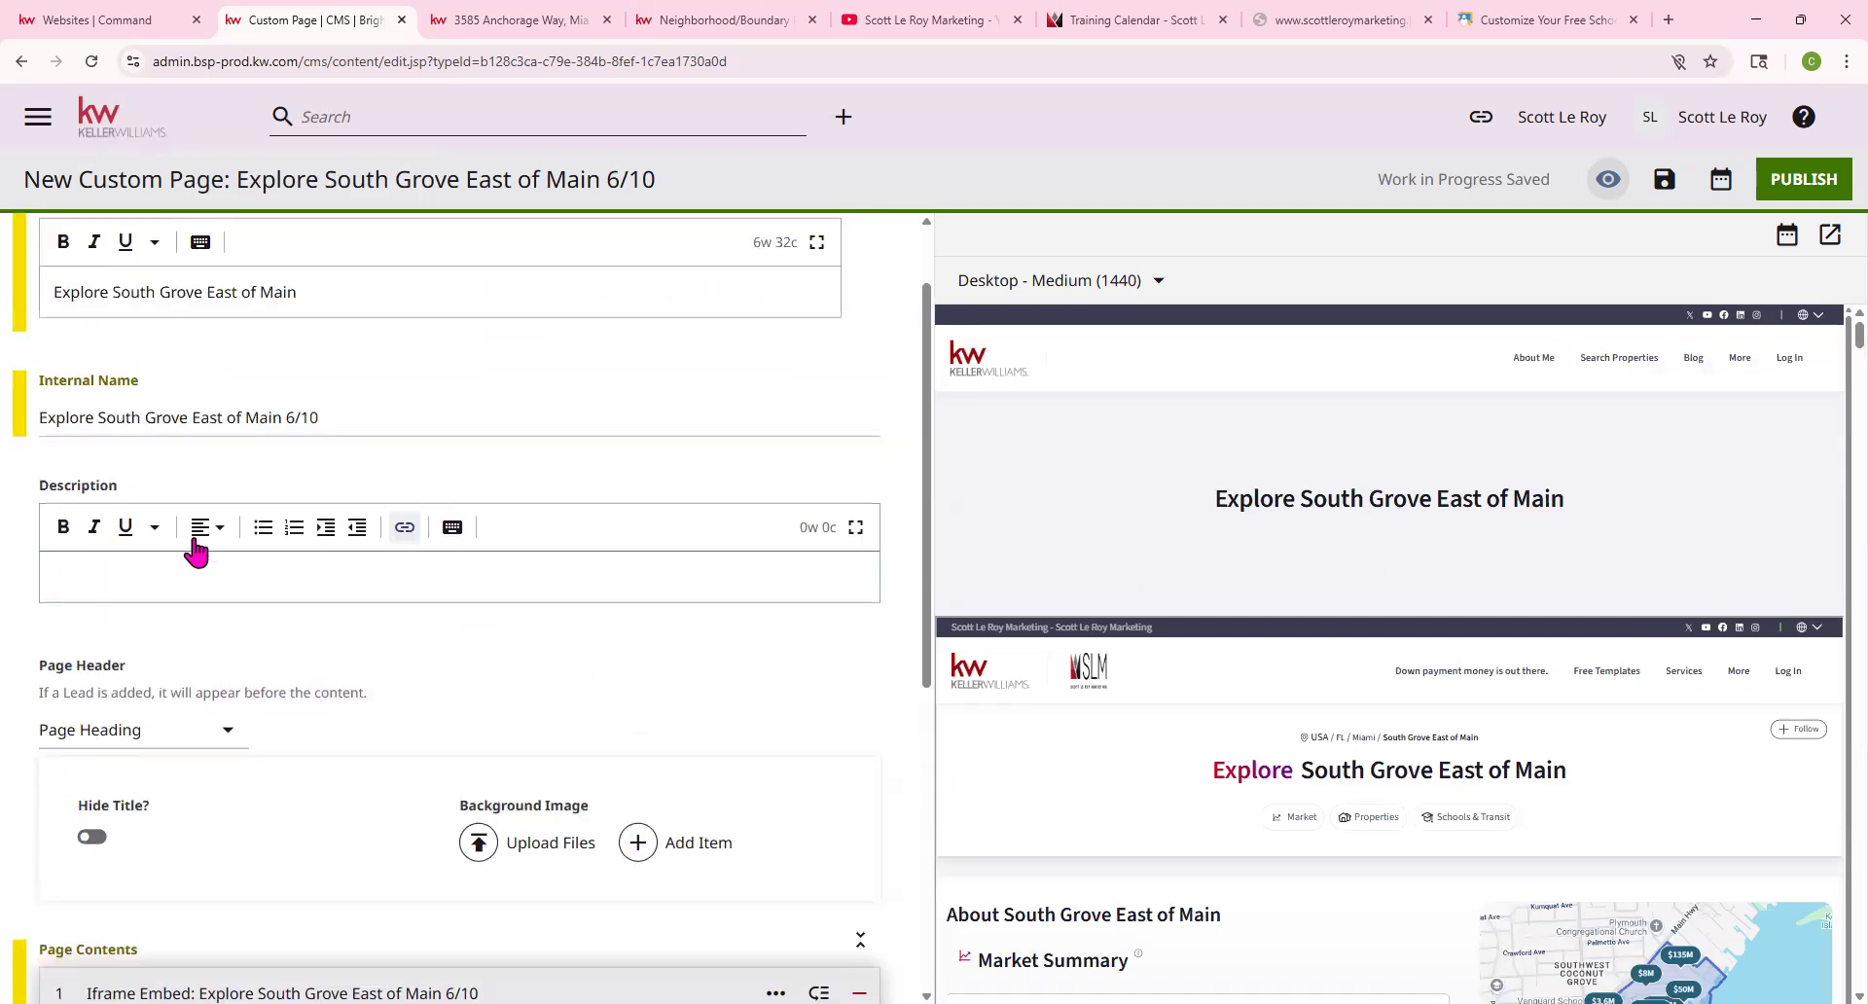
pyautogui.click(116, 741)
pyautogui.click(129, 663)
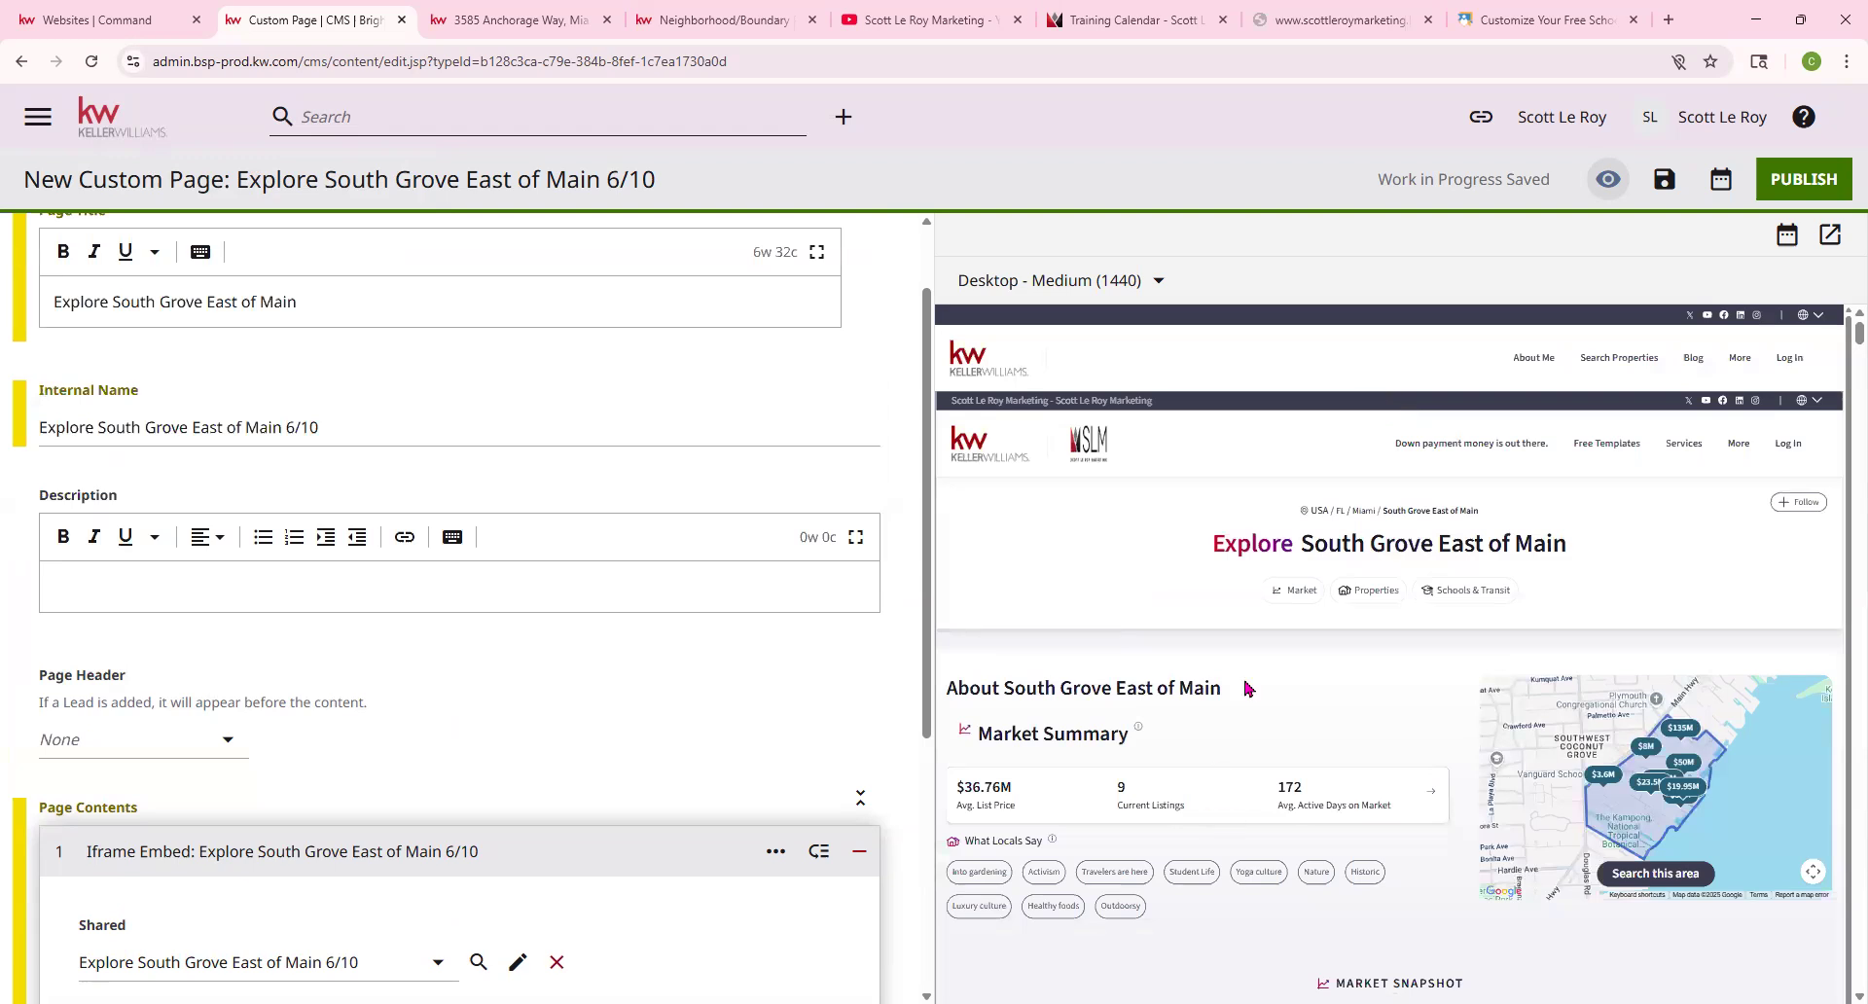
pyautogui.scroll(-5, 1244, 688)
pyautogui.scroll(-4, 425, 720)
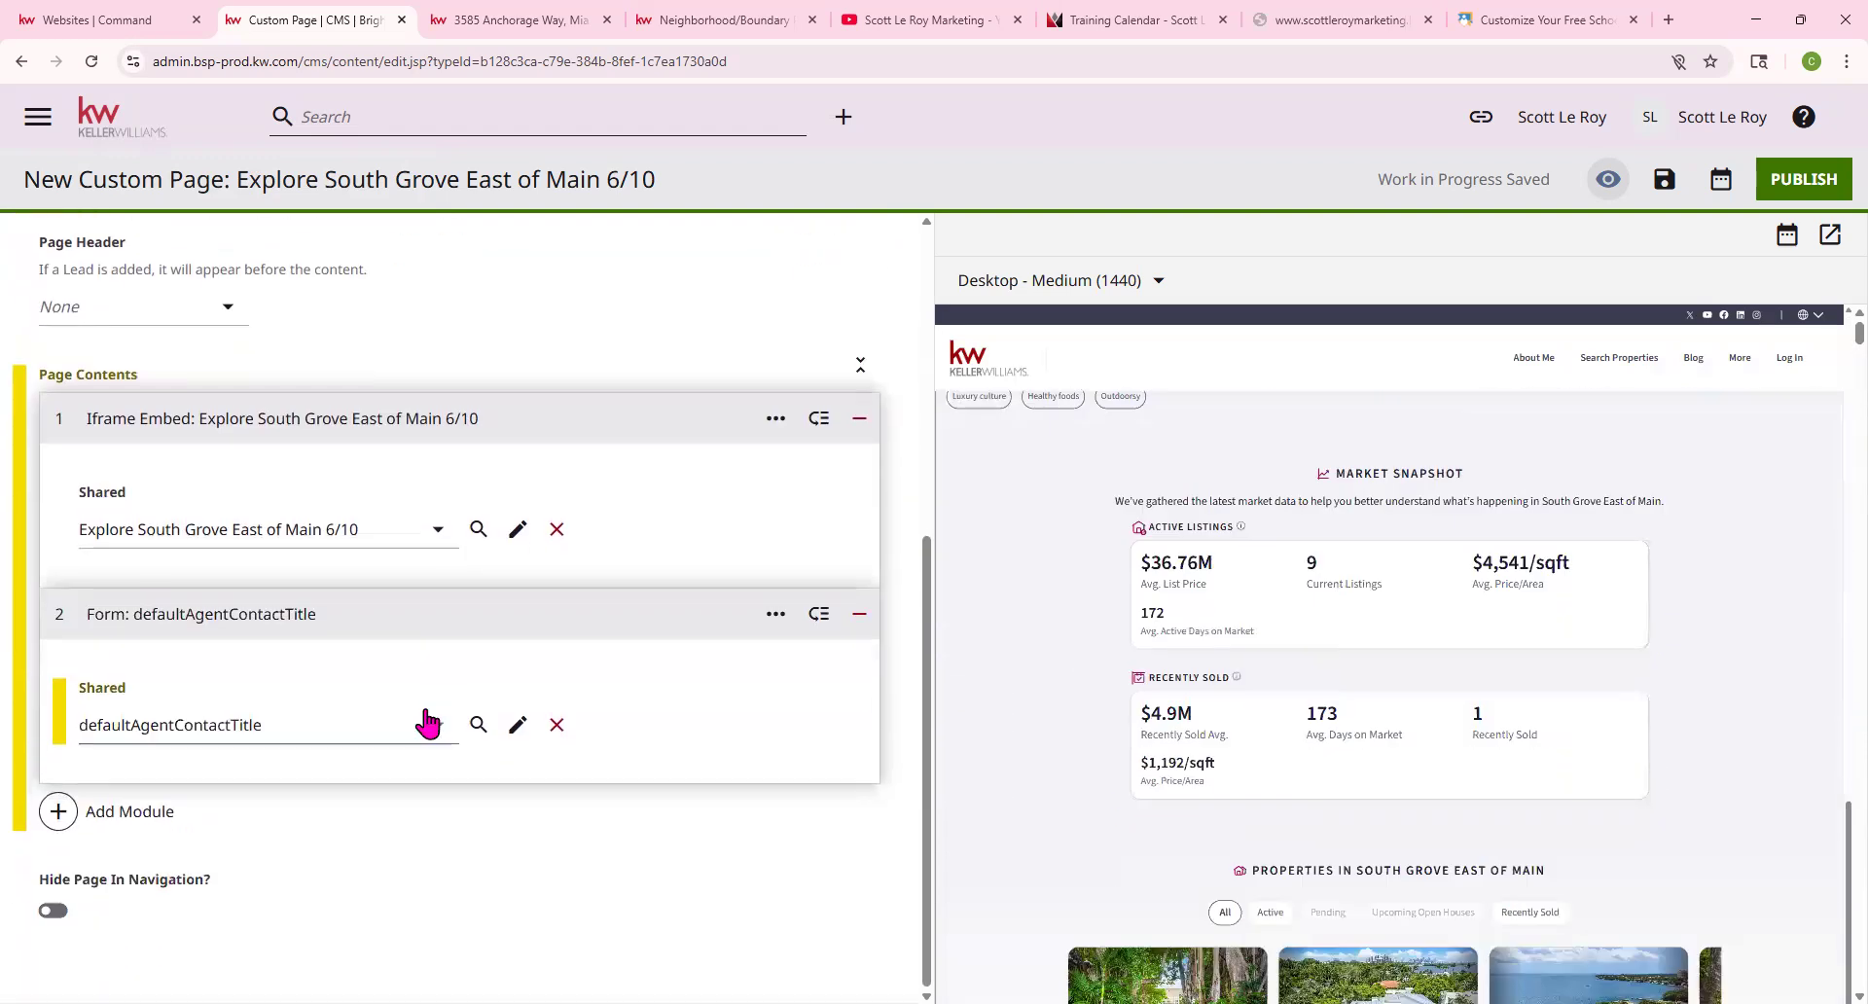
pyautogui.scroll(5, 425, 720)
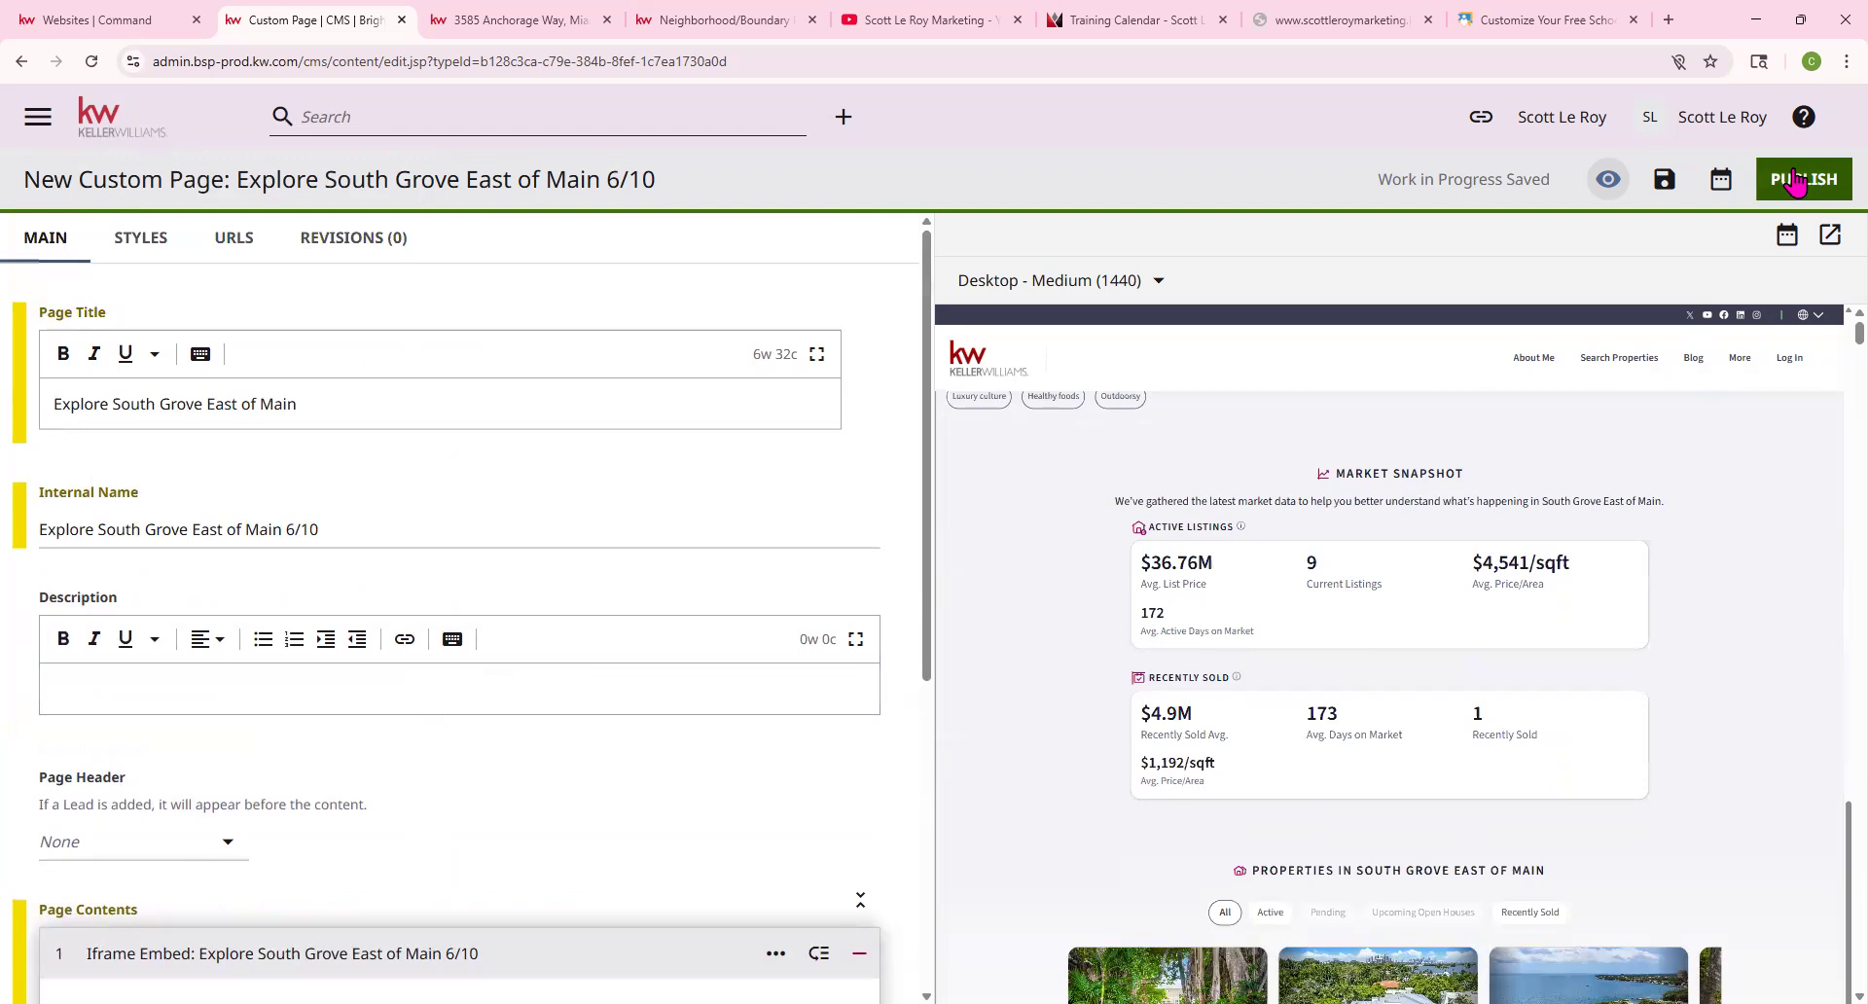
pyautogui.click(544, 19)
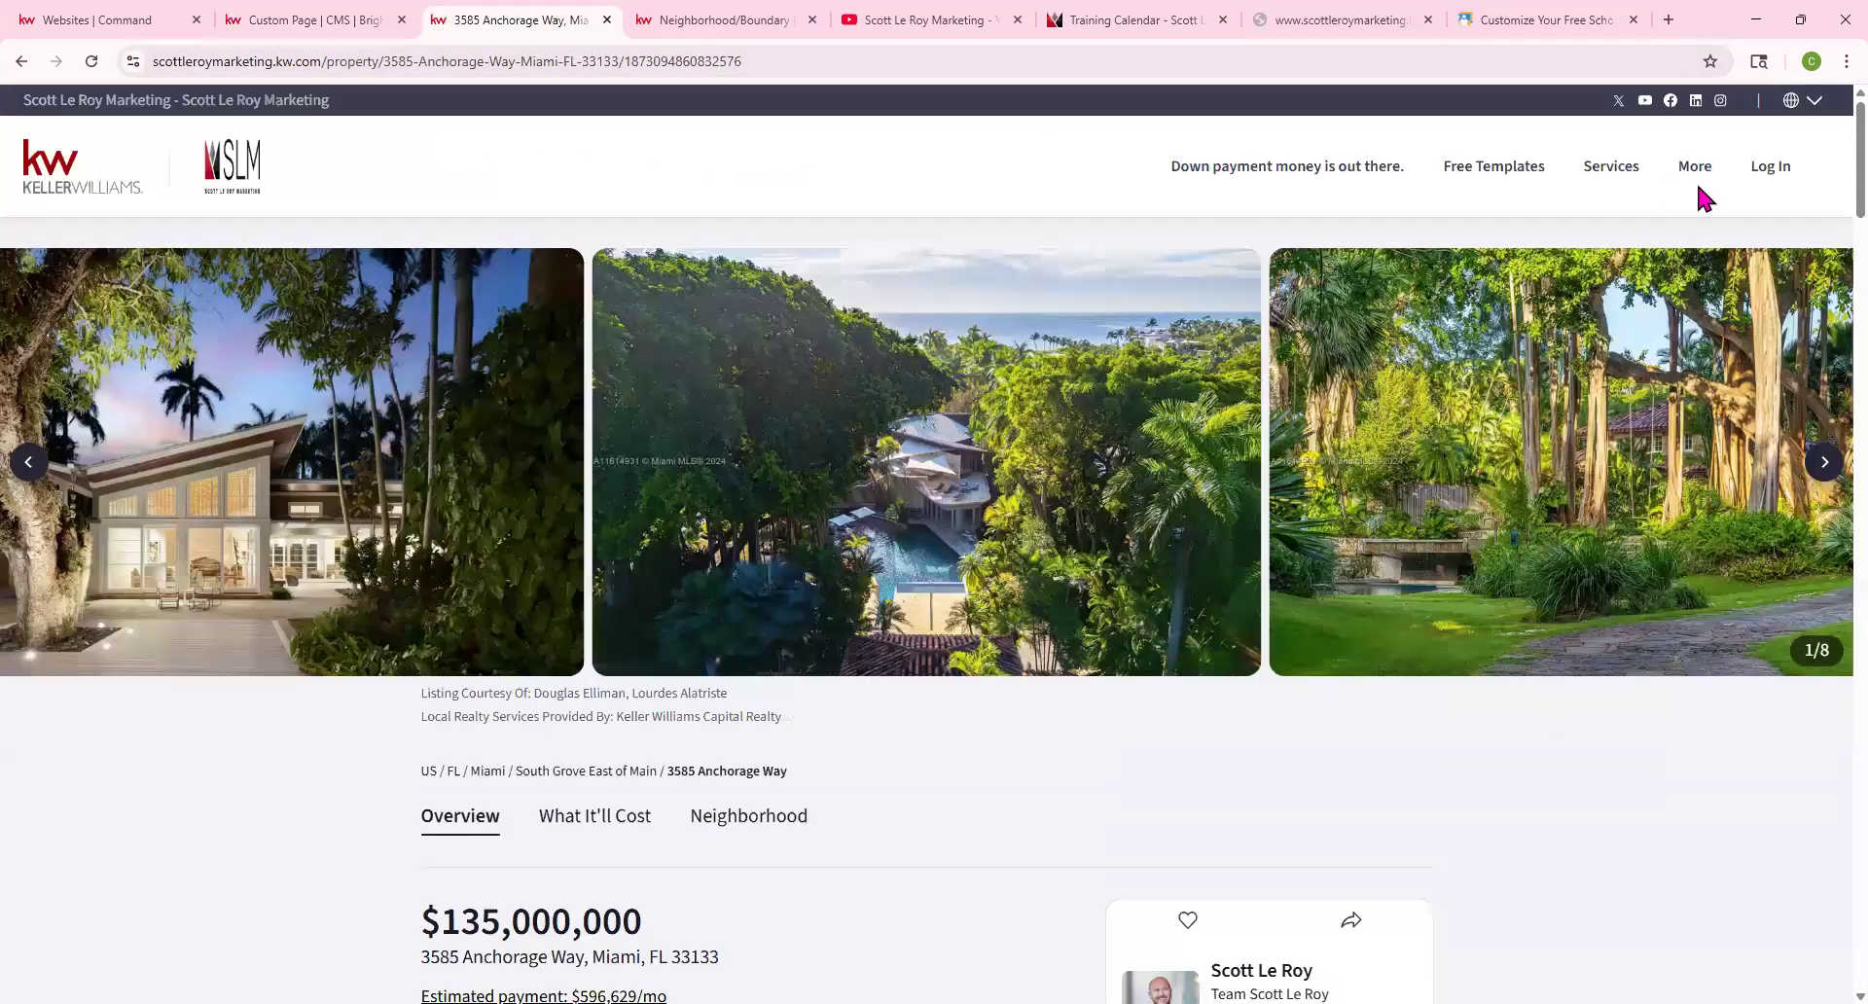
pyautogui.moveTo(1688, 155)
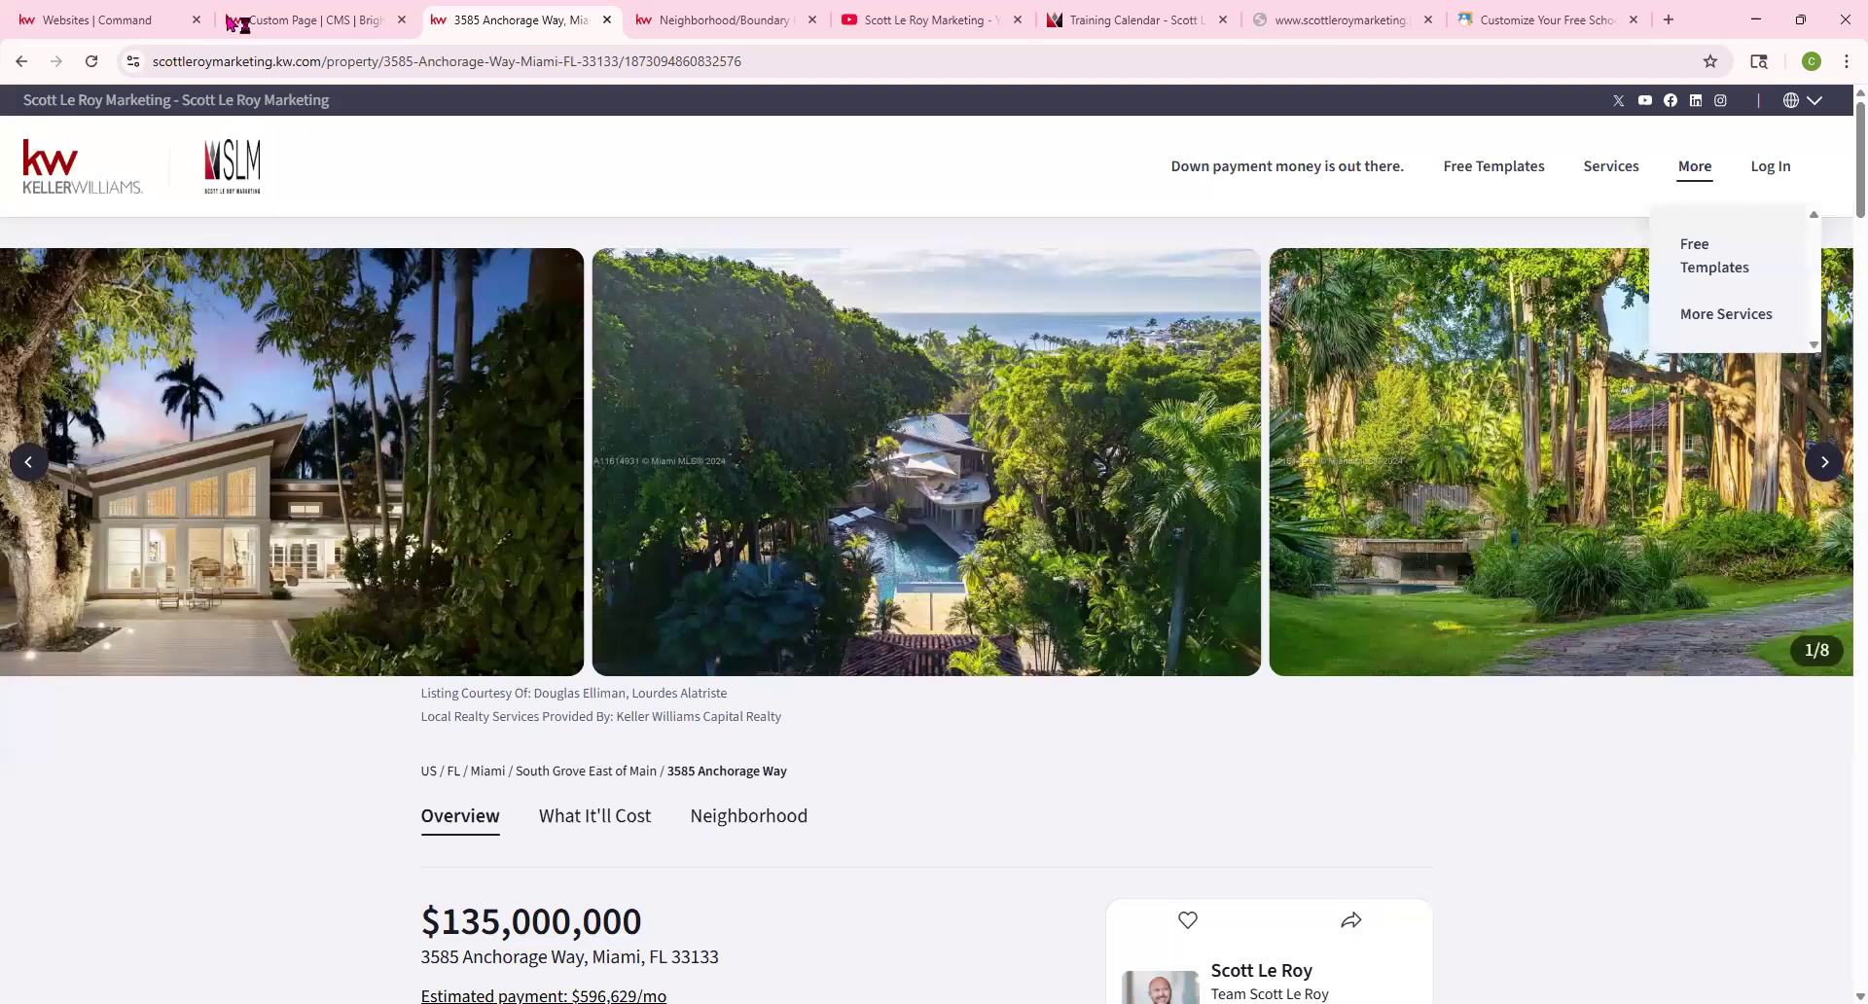
pyautogui.click(233, 21)
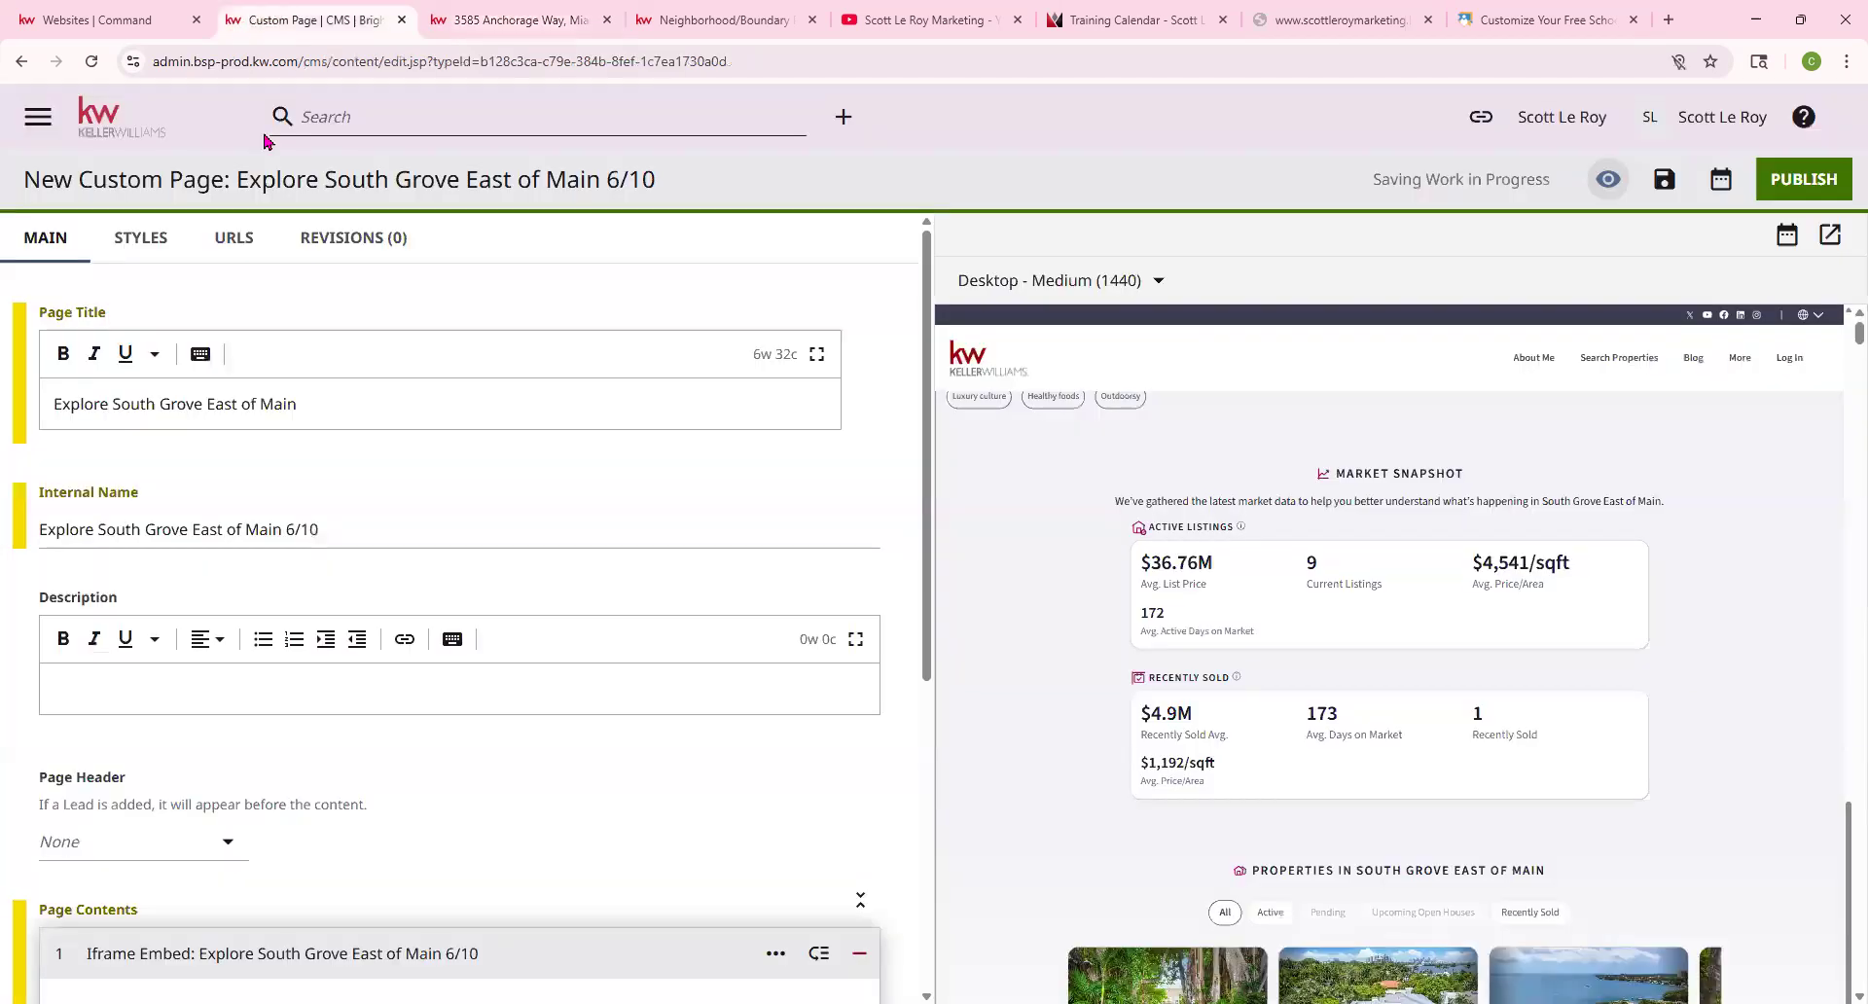
pyautogui.click(107, 121)
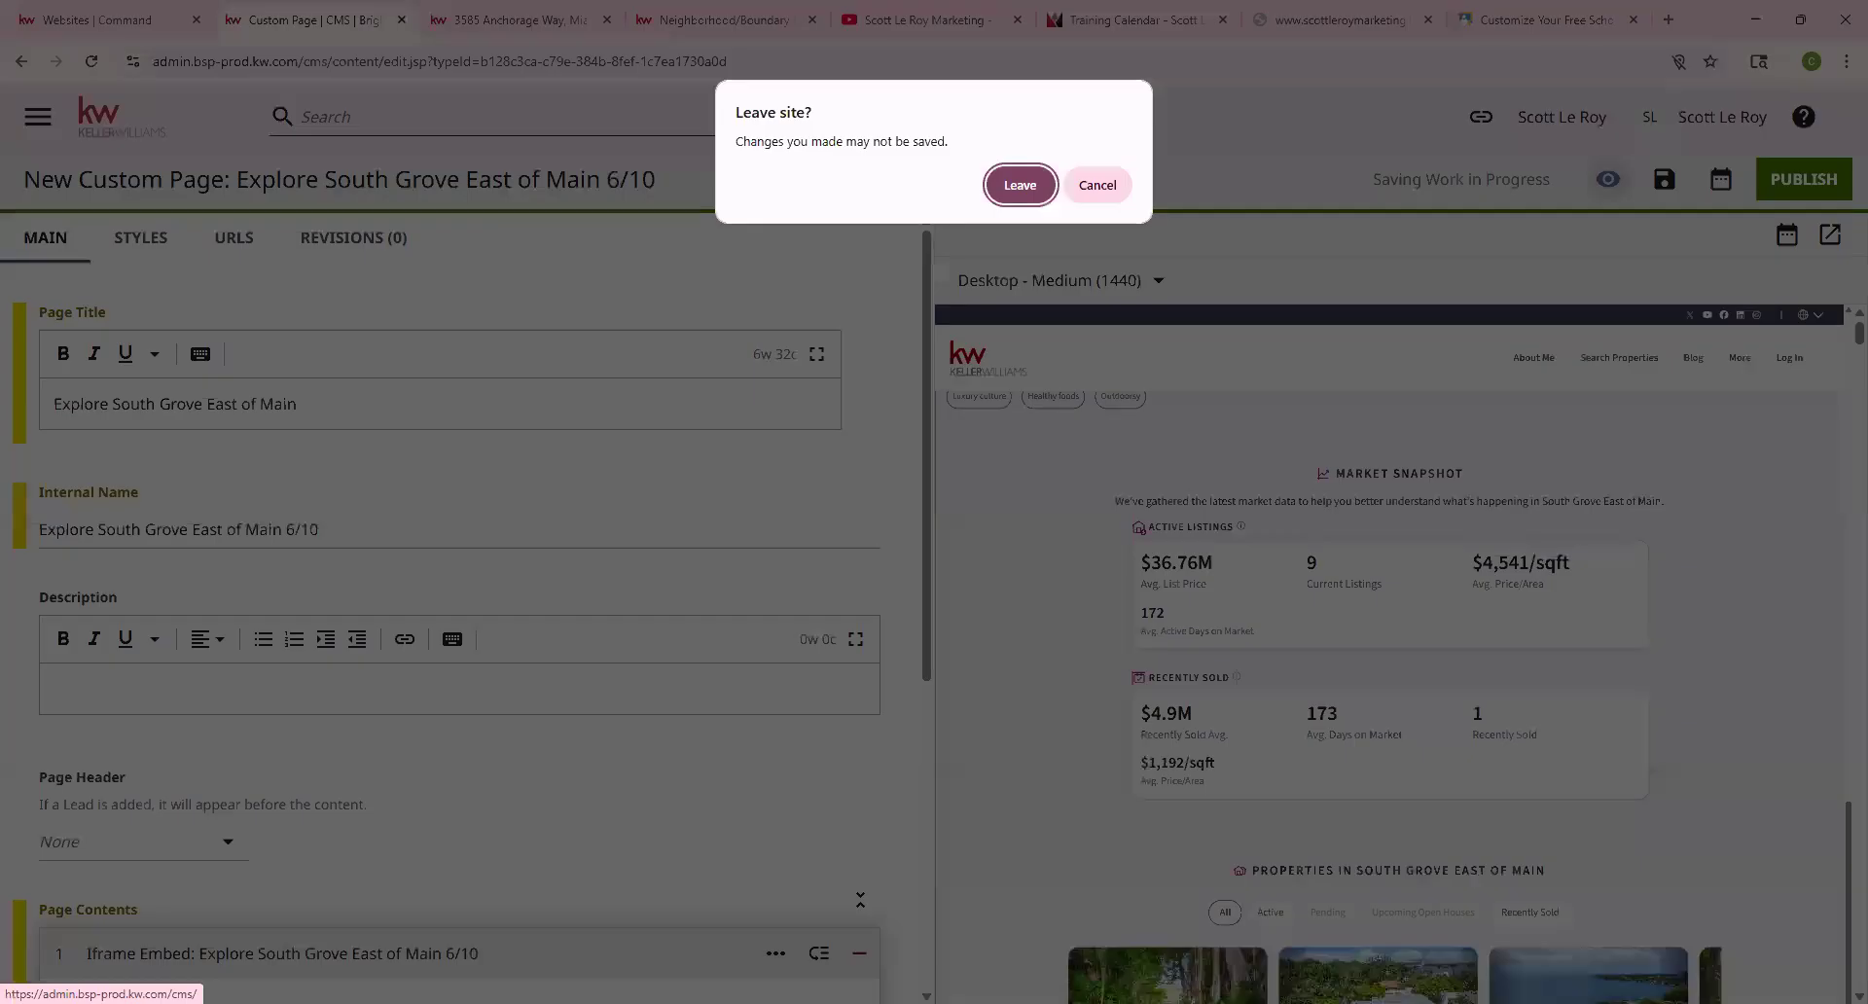
pyautogui.click(1019, 192)
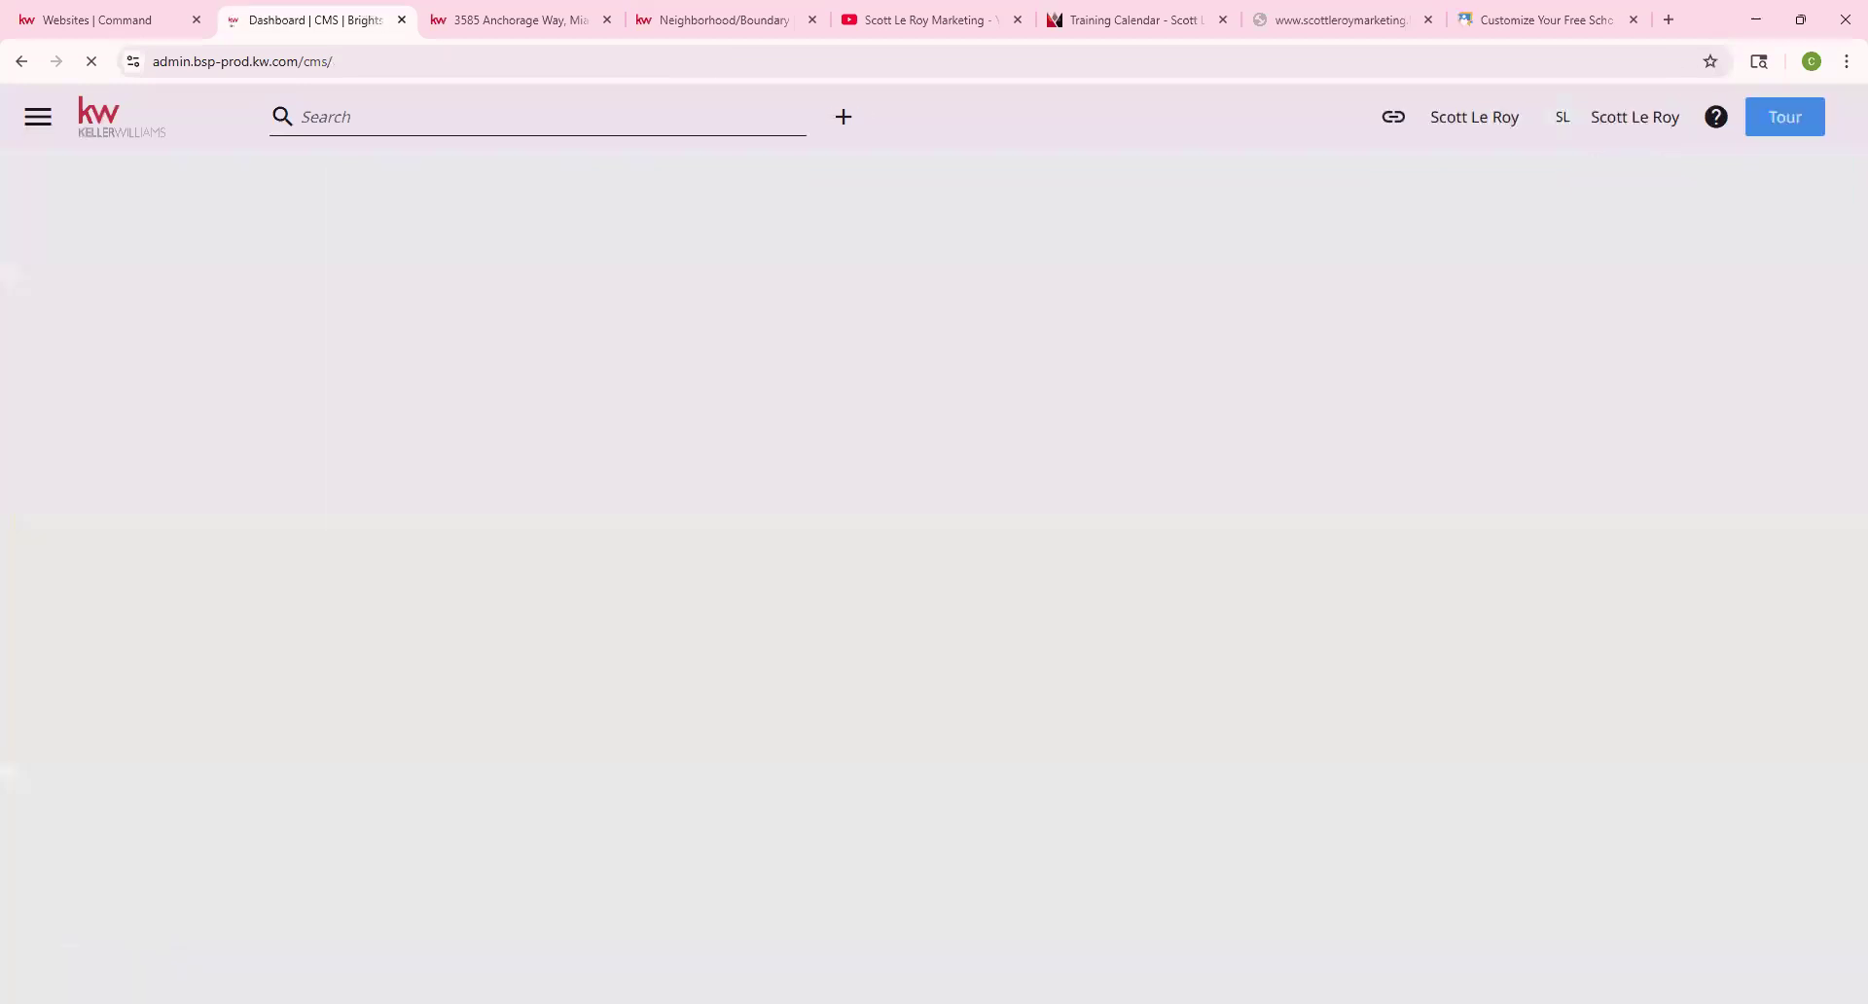